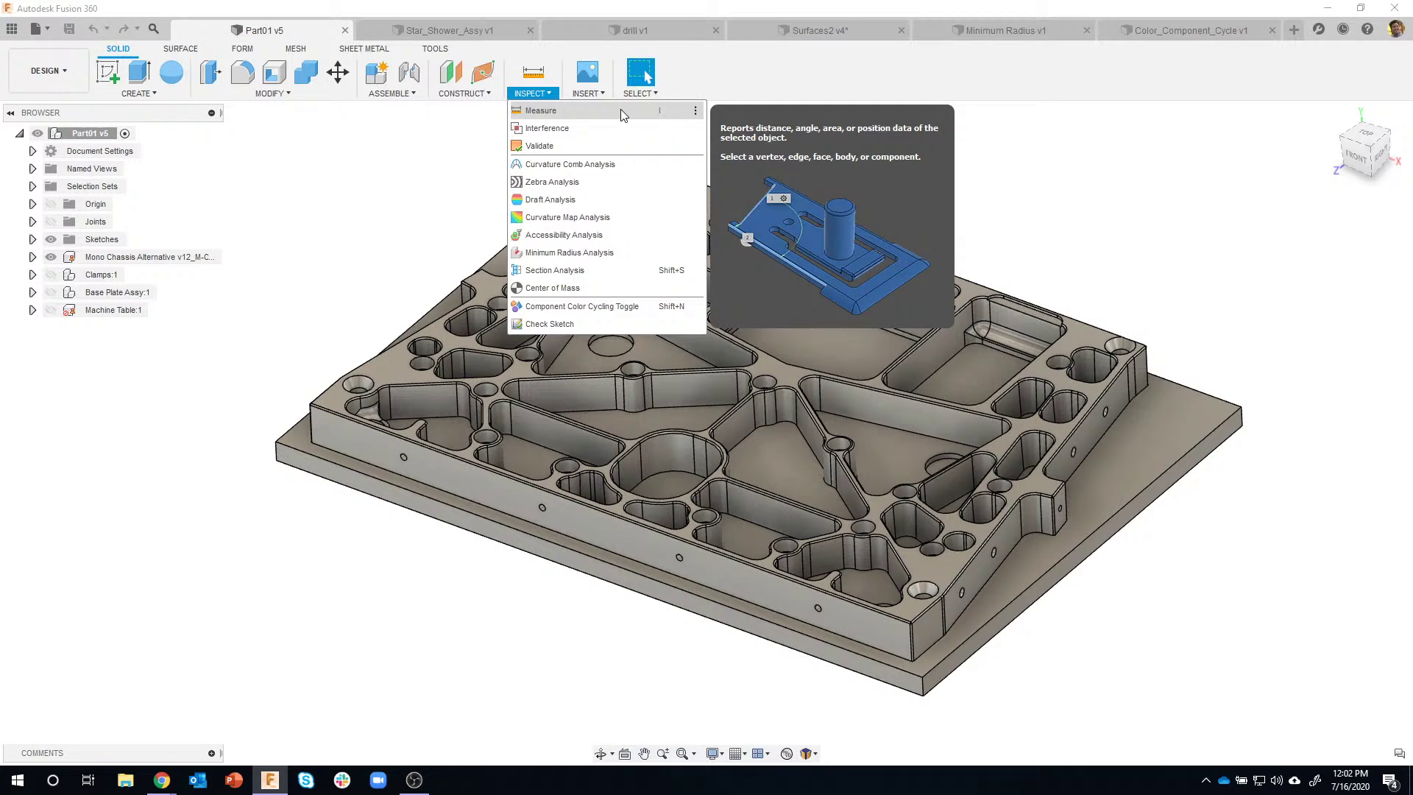
click(429, 211)
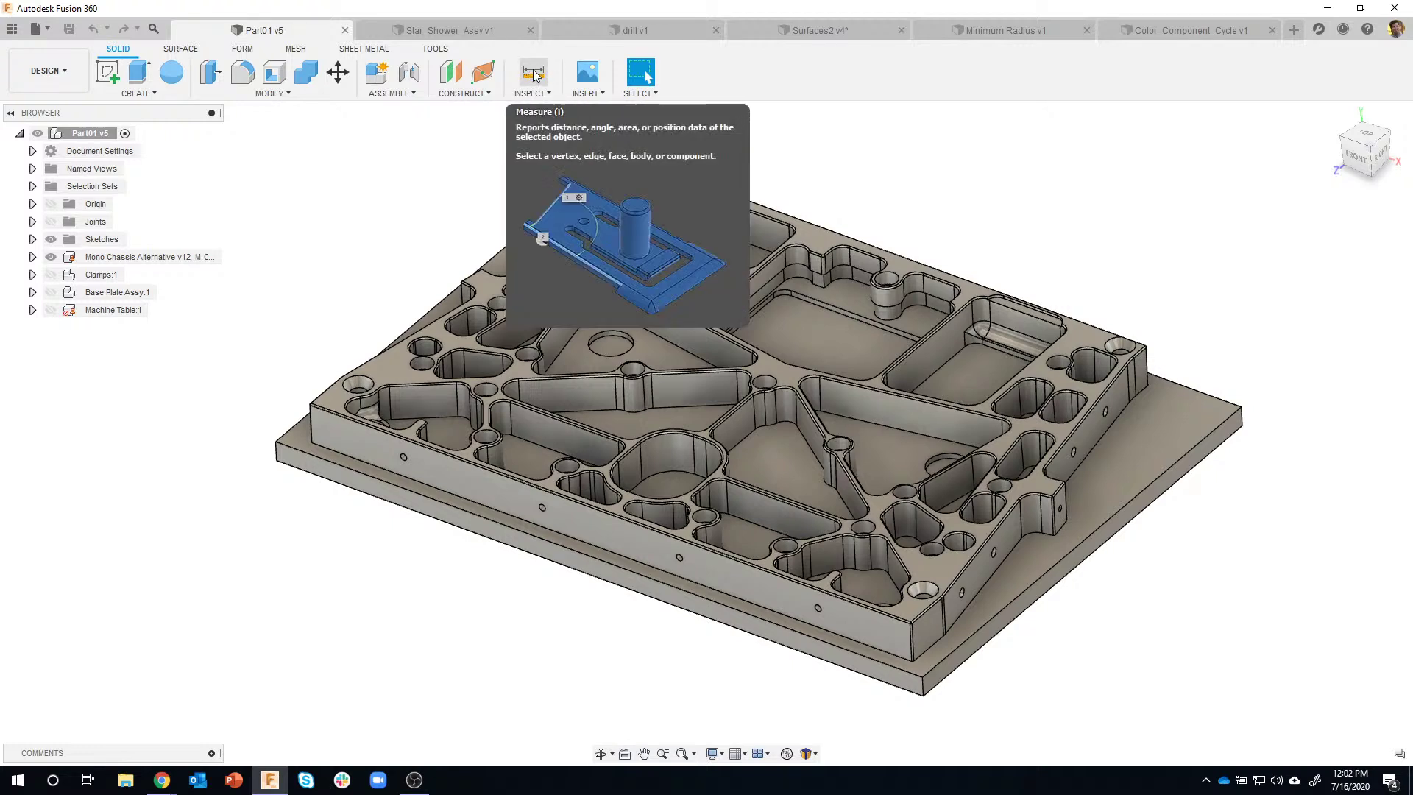
click(537, 95)
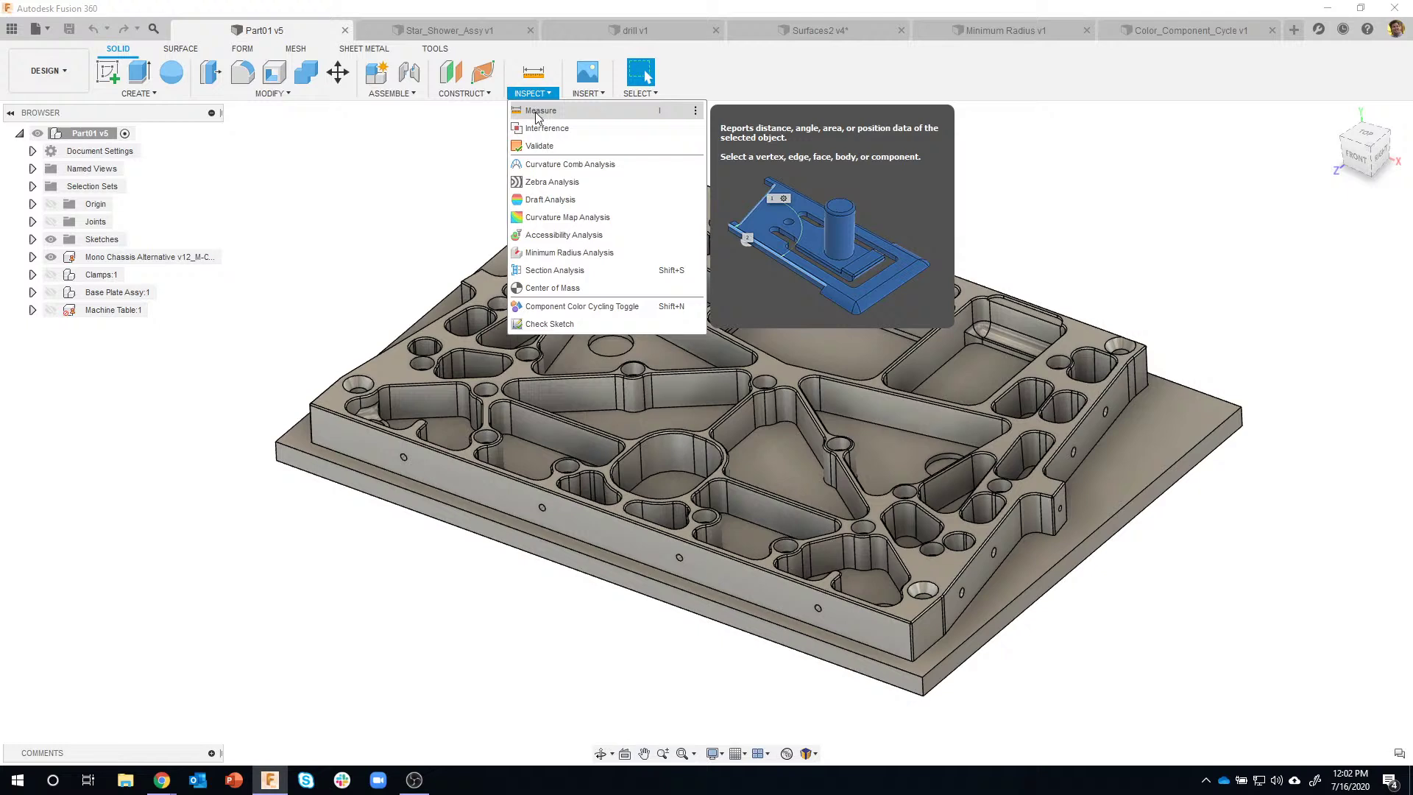
click(451, 146)
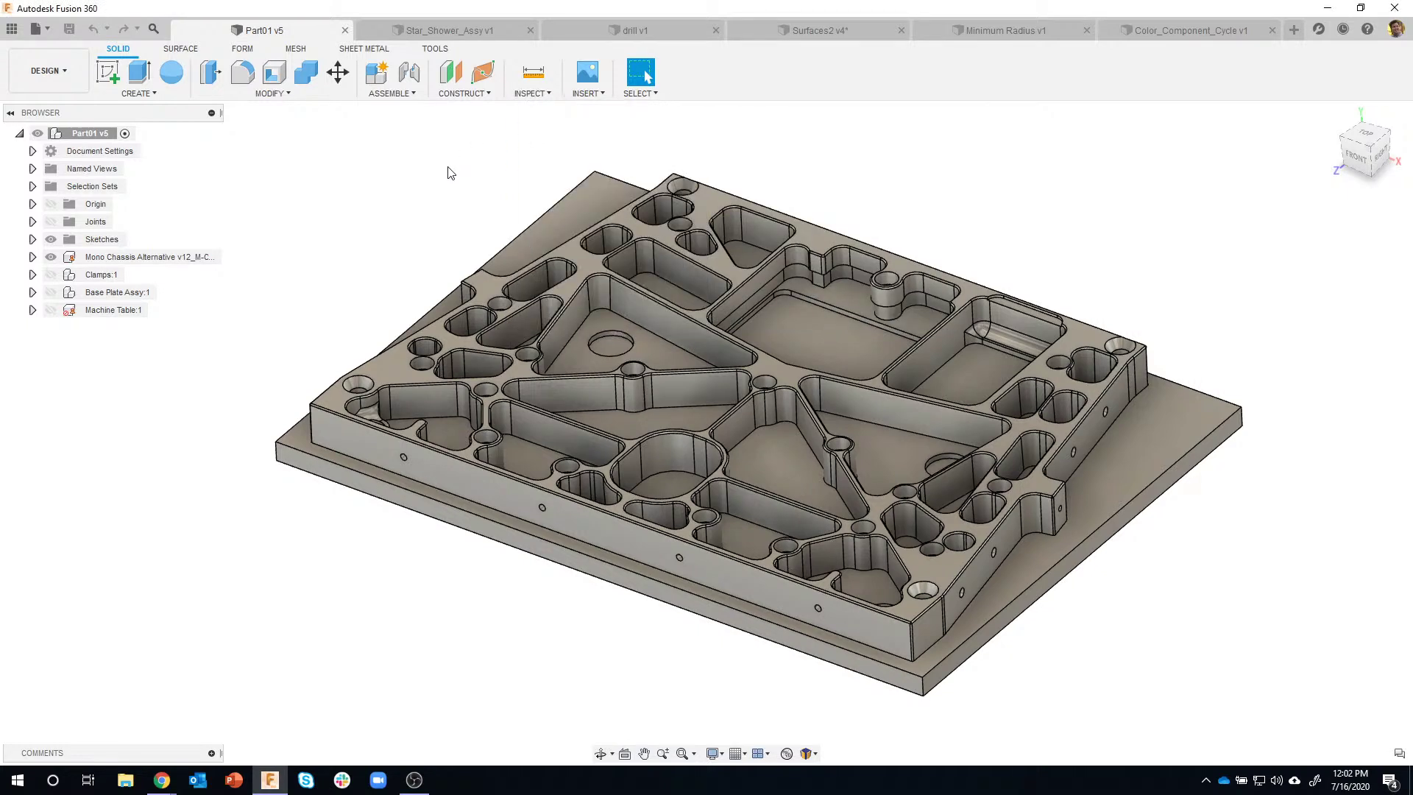
Measure the length of the vertical edge at the chassis's front corner, then close the measurement
click(534, 73)
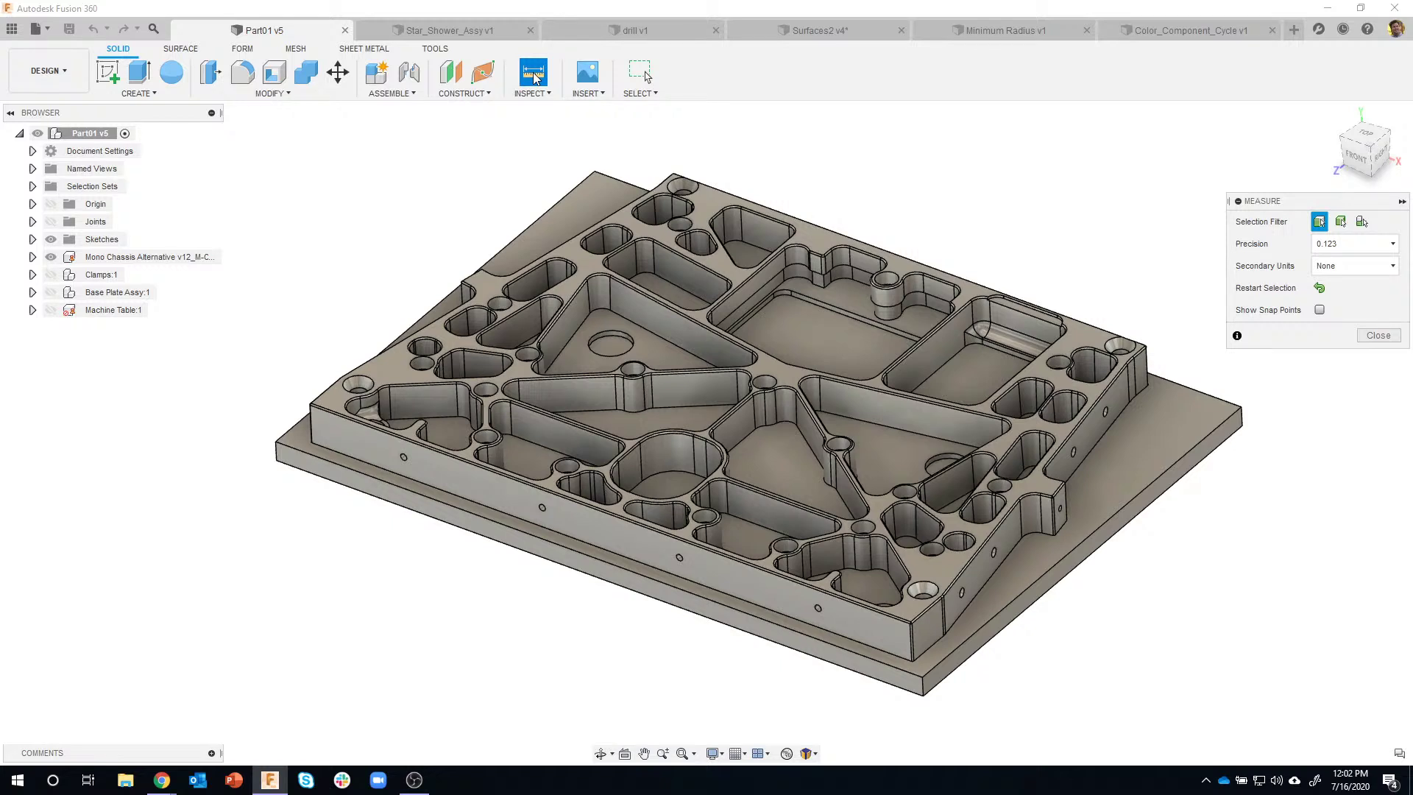
drag(1316, 203, 1219, 165)
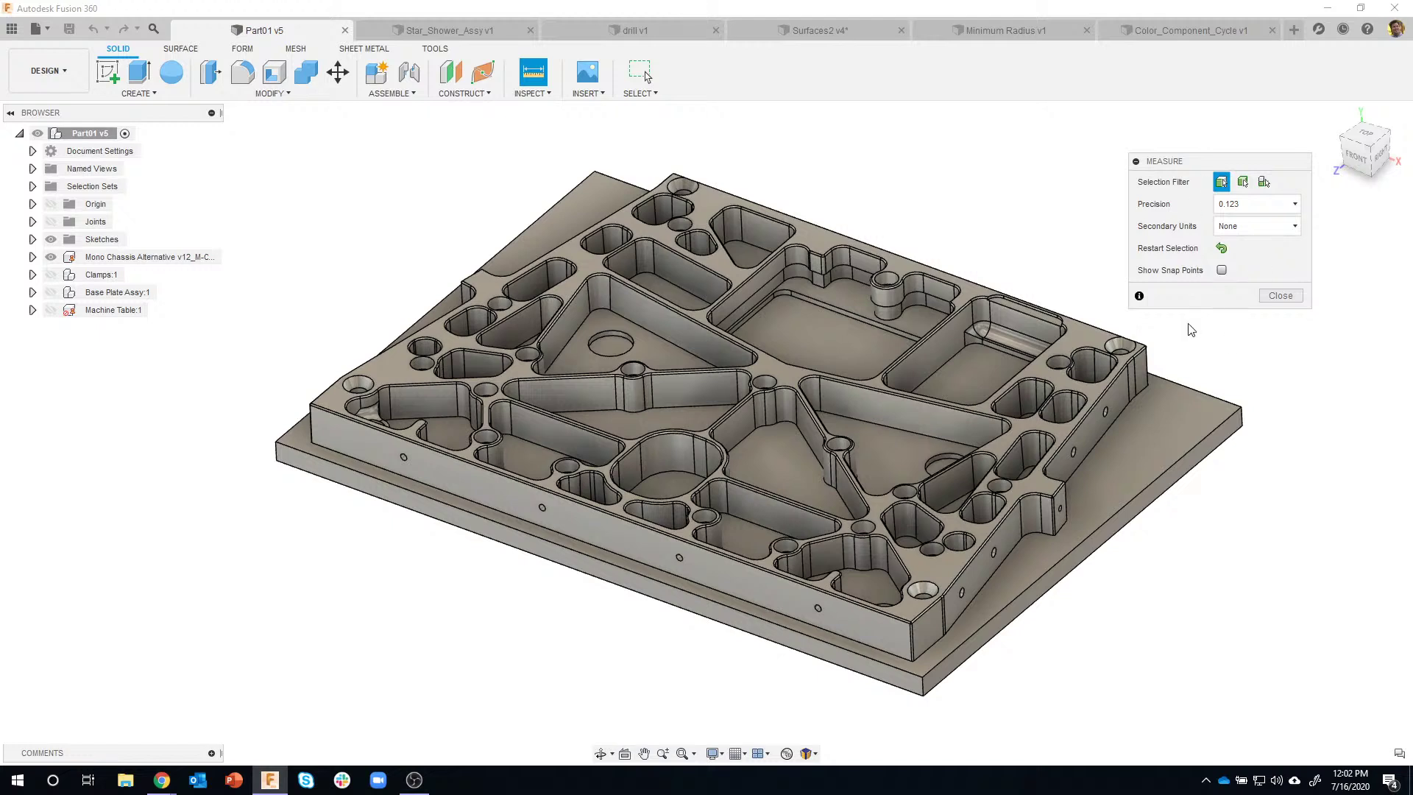
middle_drag(1026, 324, 931, 338)
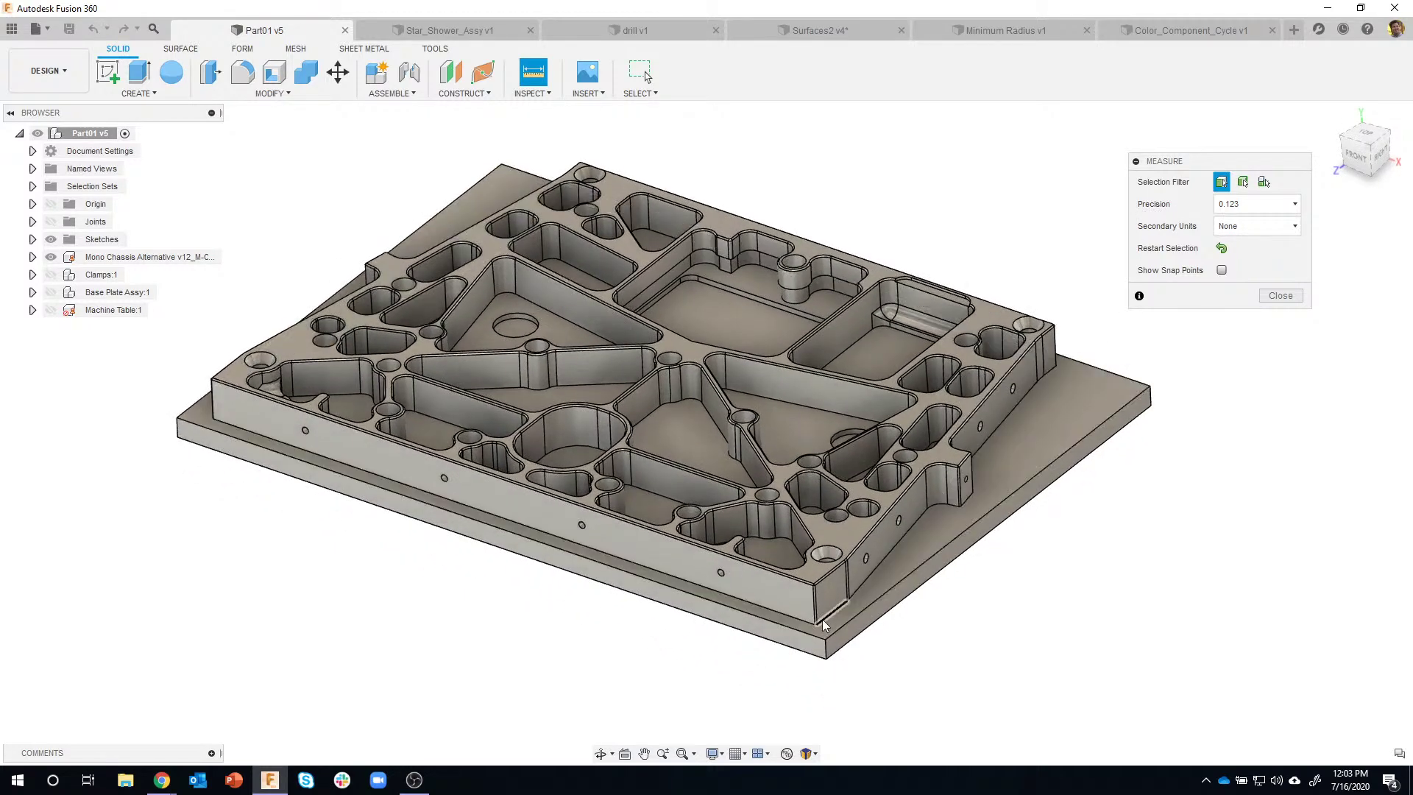
click(813, 603)
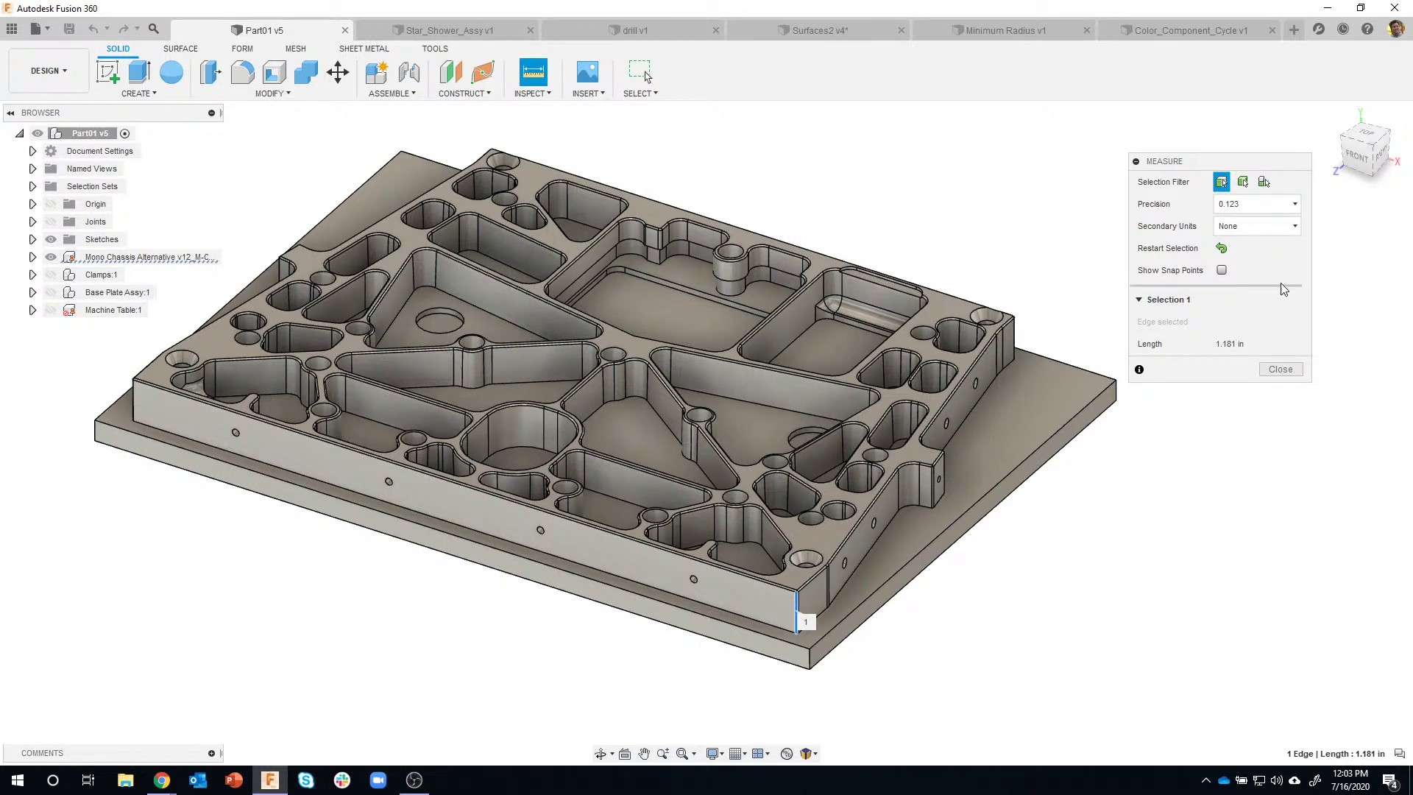
click(1280, 372)
Remeasure the chassis's vertical front-corner edge with the Measure precision set to 0.1234
click(545, 87)
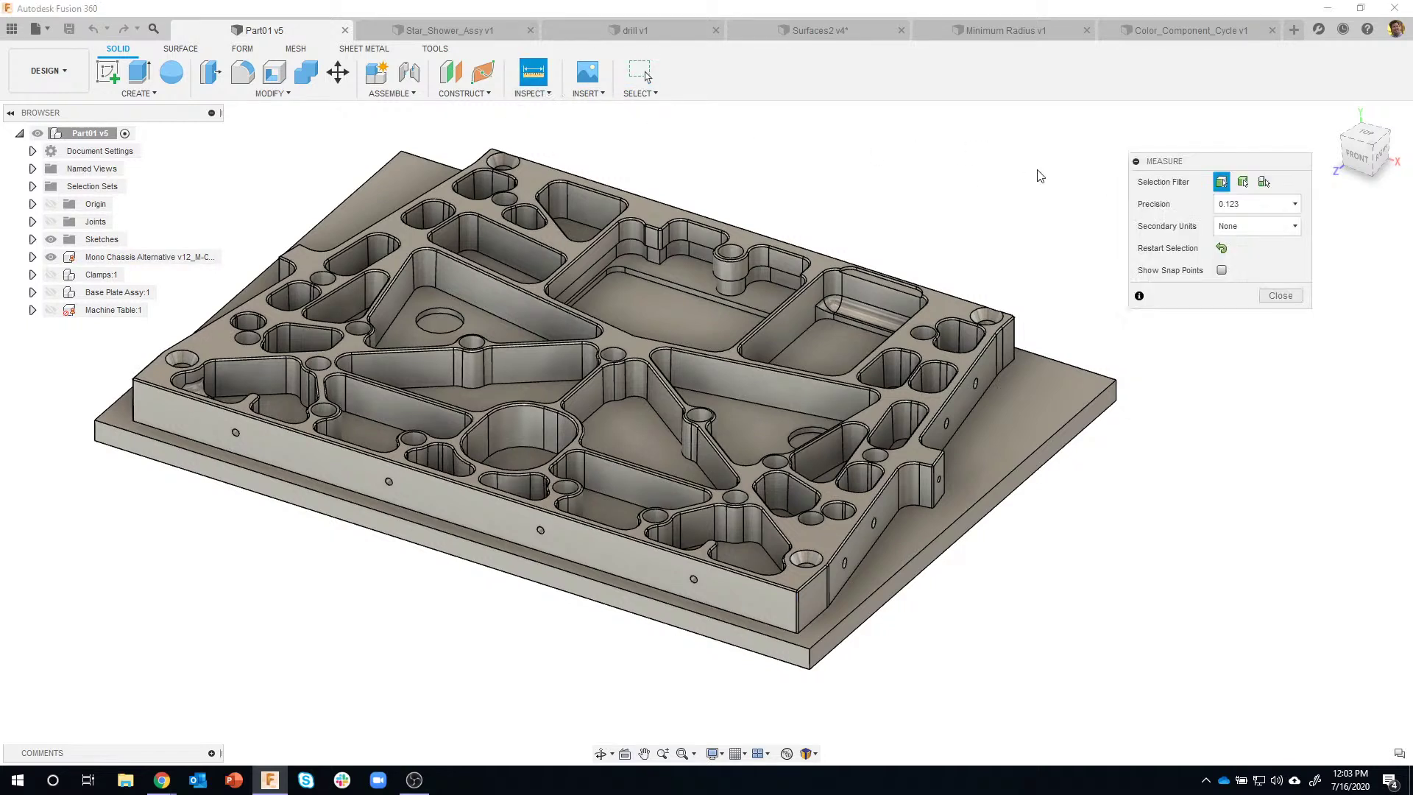
click(1265, 205)
click(1255, 288)
click(795, 611)
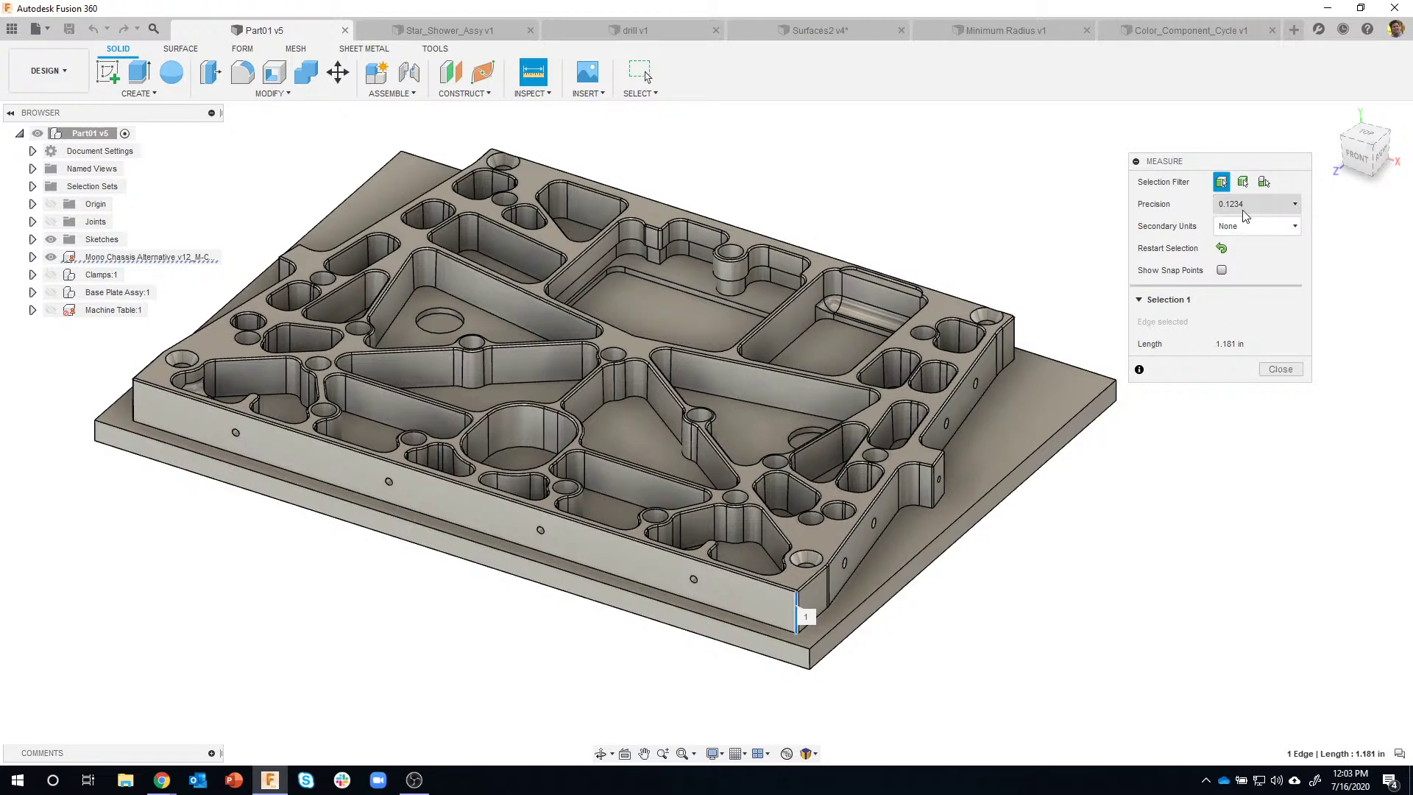
click(1280, 370)
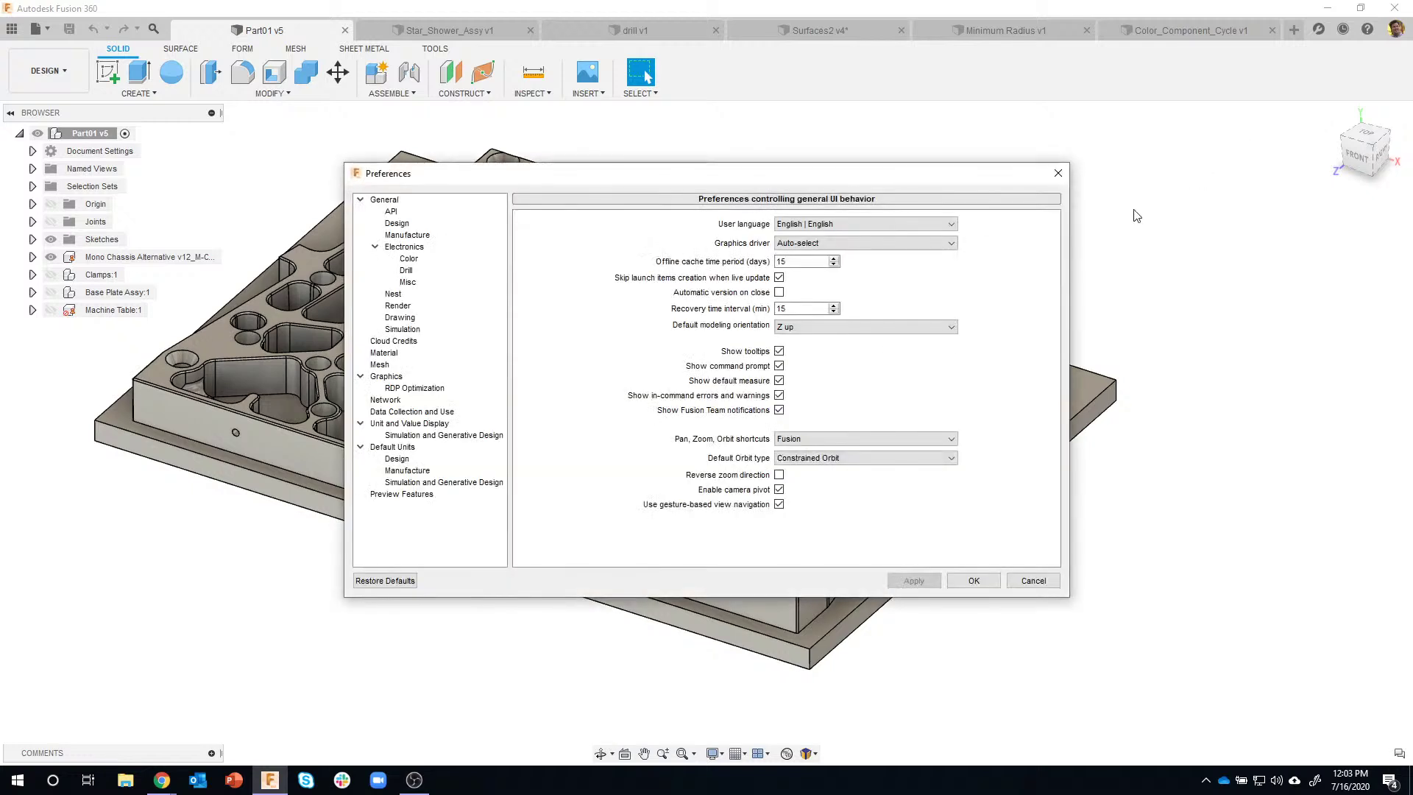
Set the general precision to 0.1234 in the Unit and Value Display preferences and apply it
click(429, 425)
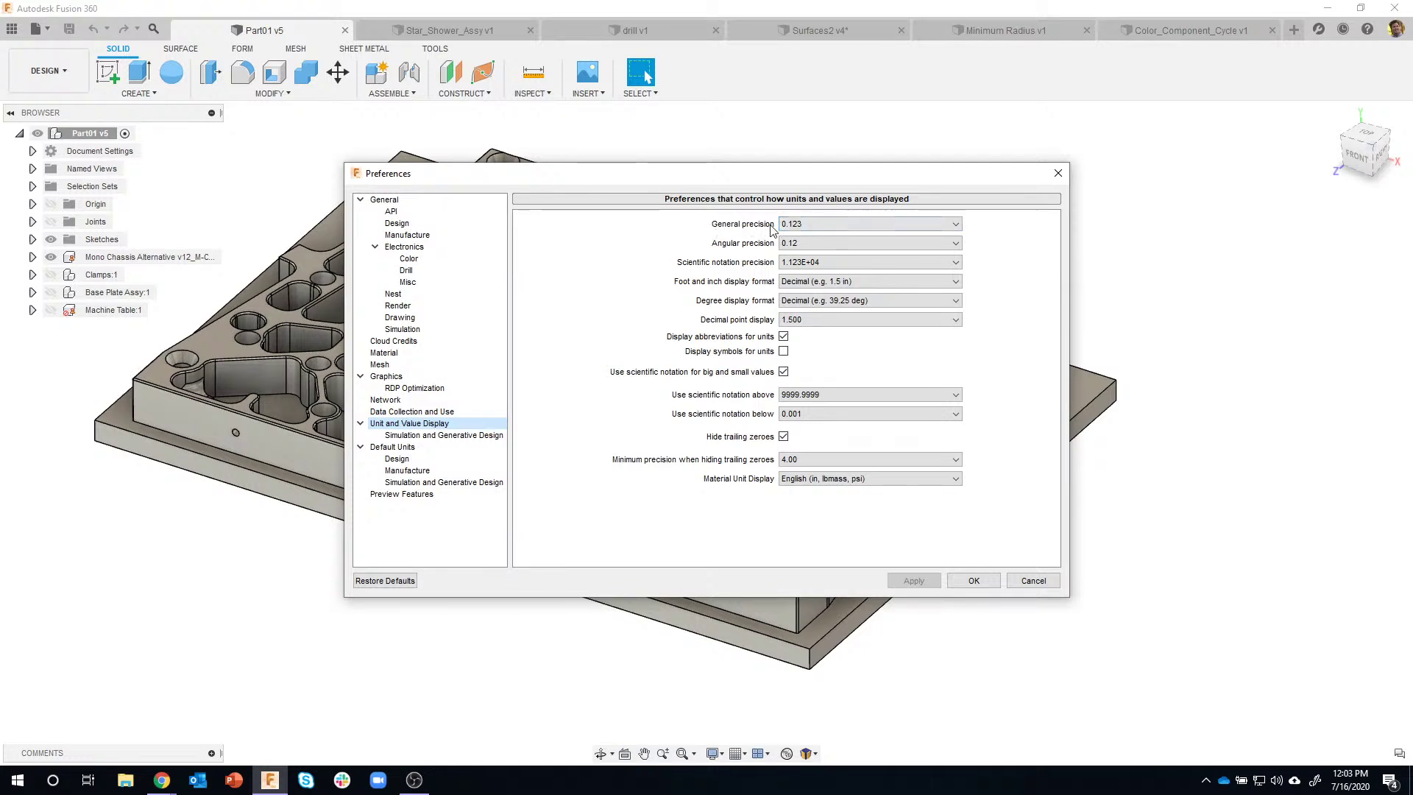
click(819, 223)
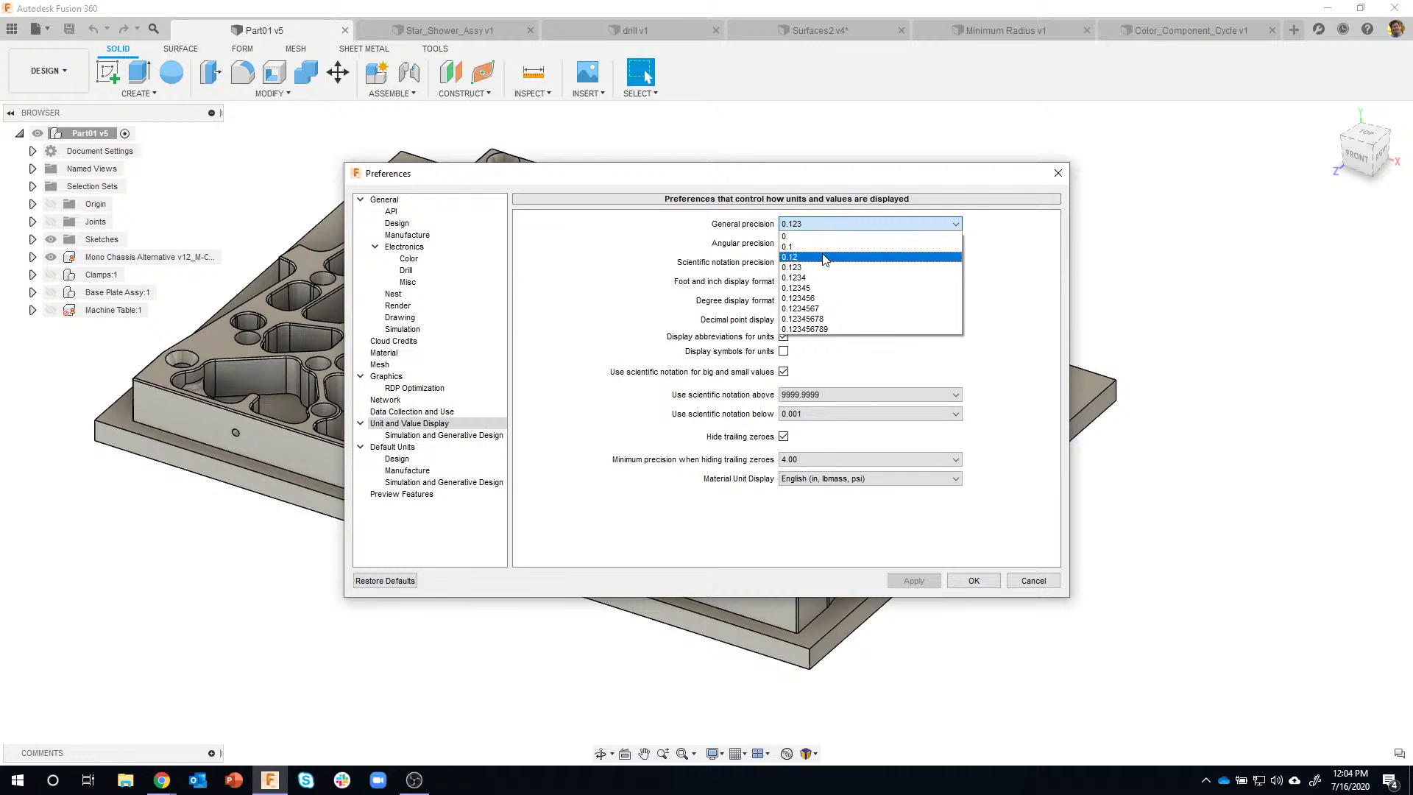
click(824, 278)
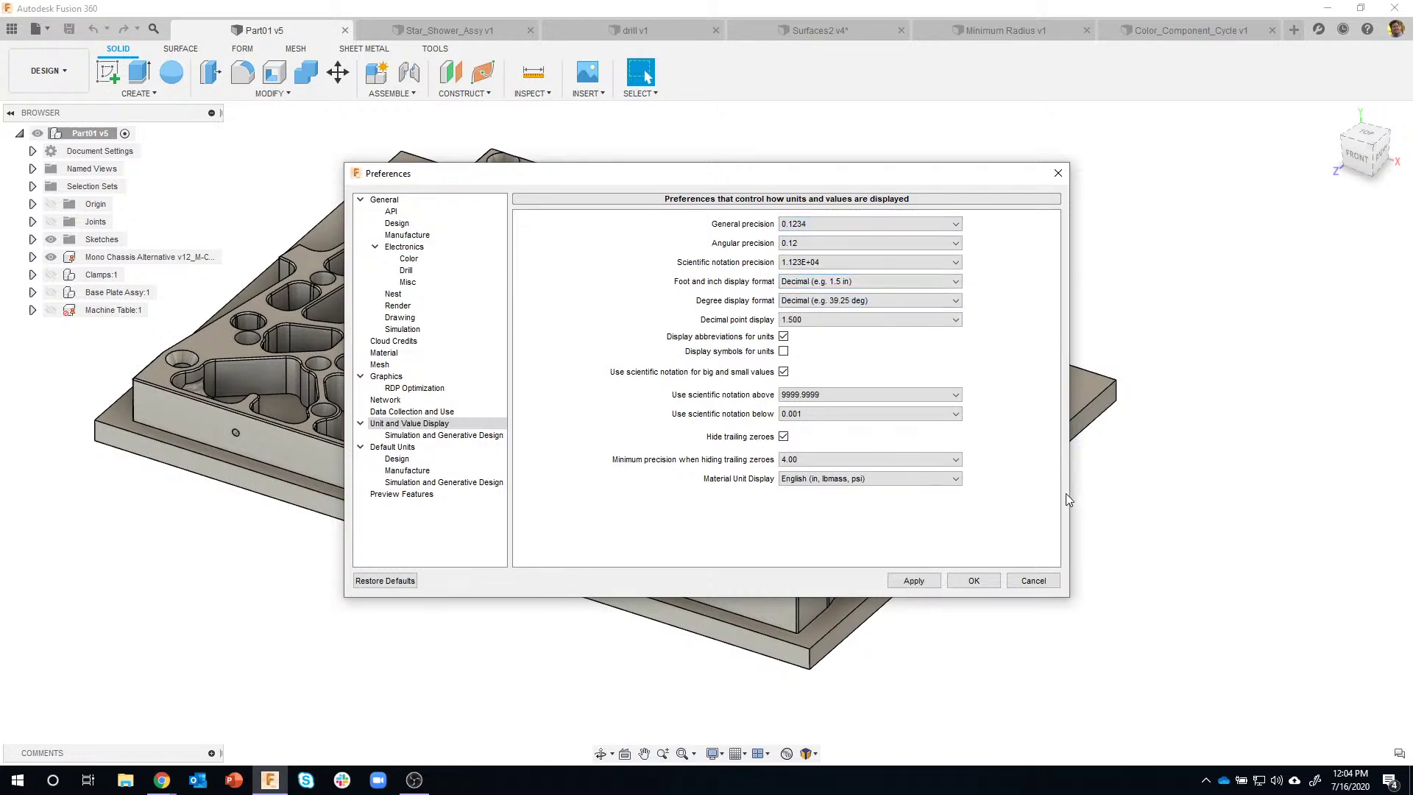
click(915, 582)
click(957, 583)
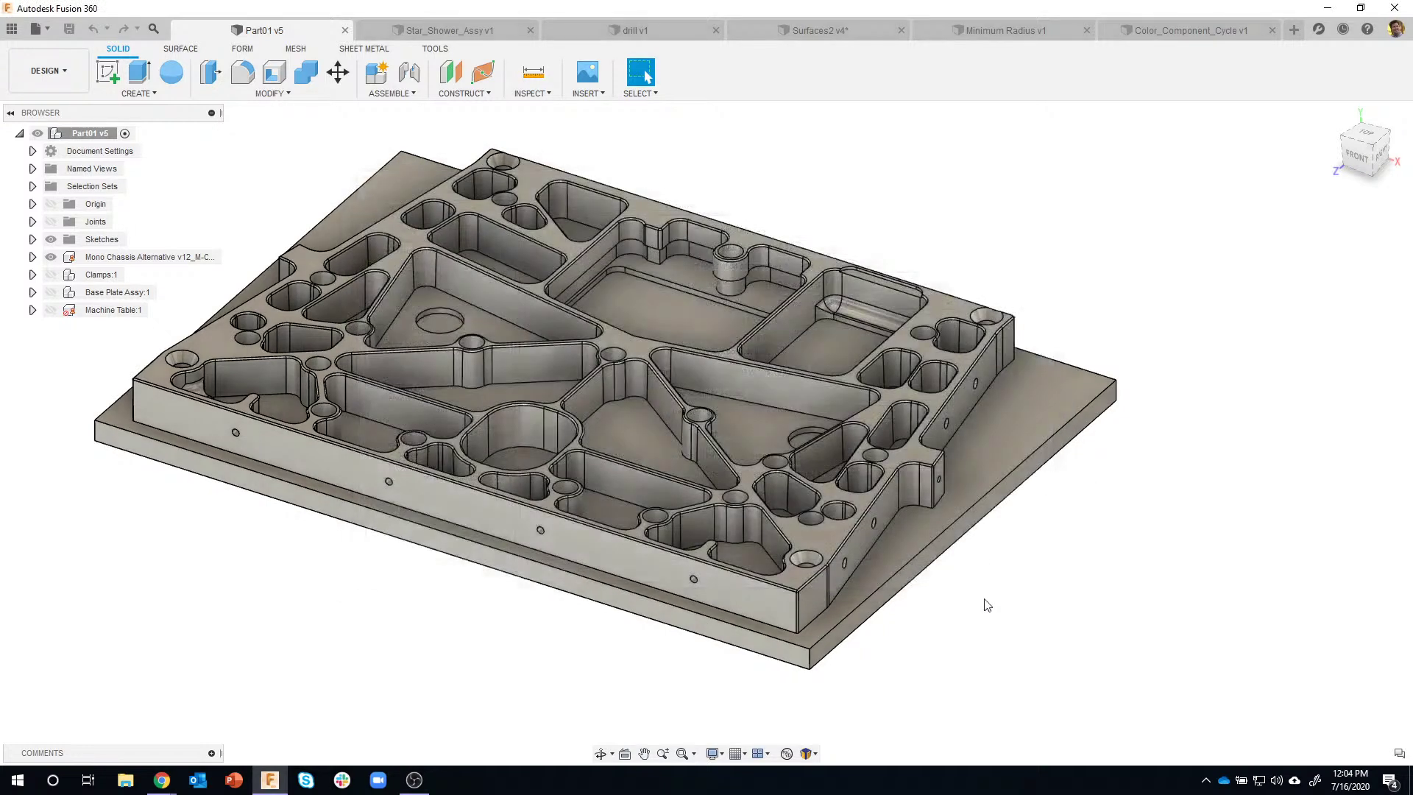
Measure the chassis's vertical front-corner edge again under the updated general precision preference
click(533, 72)
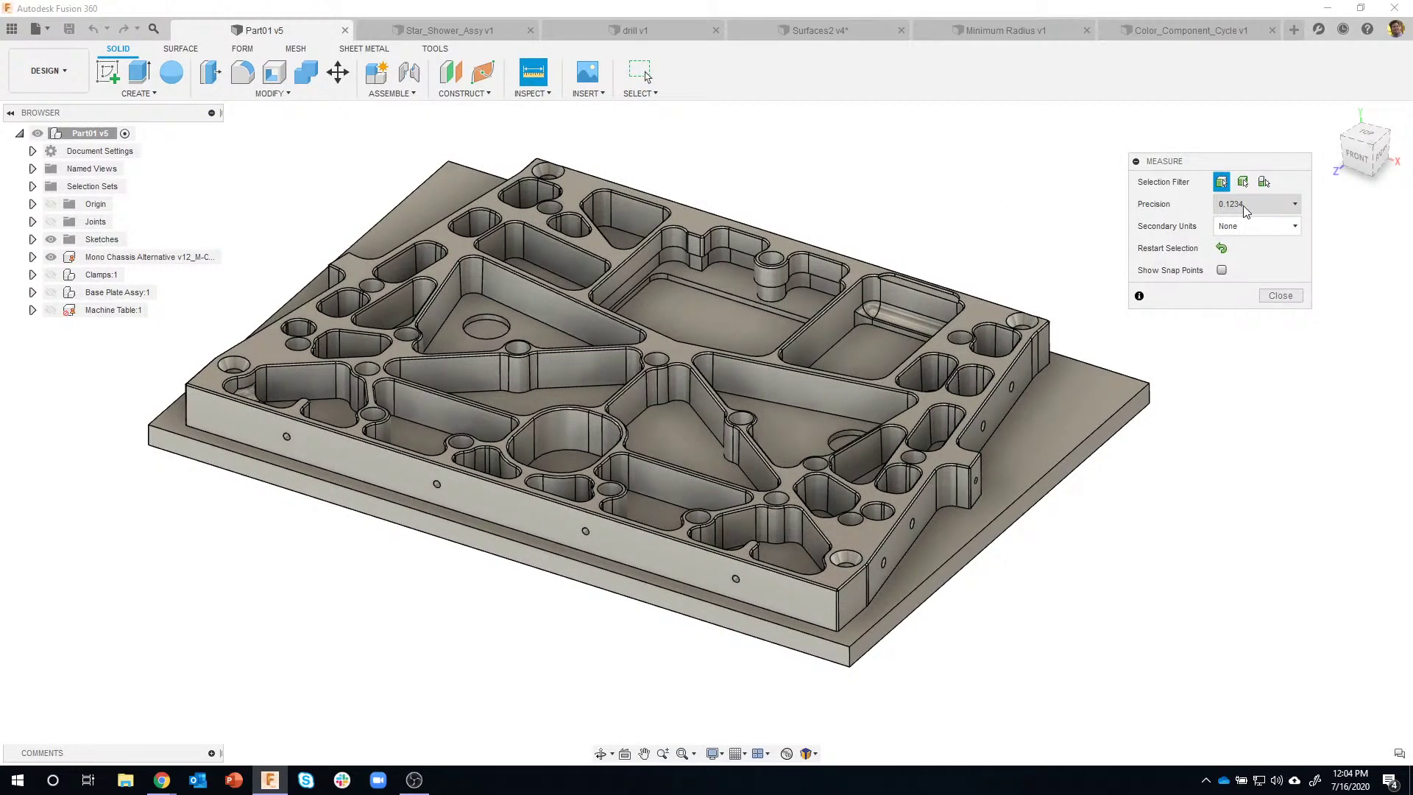
click(838, 617)
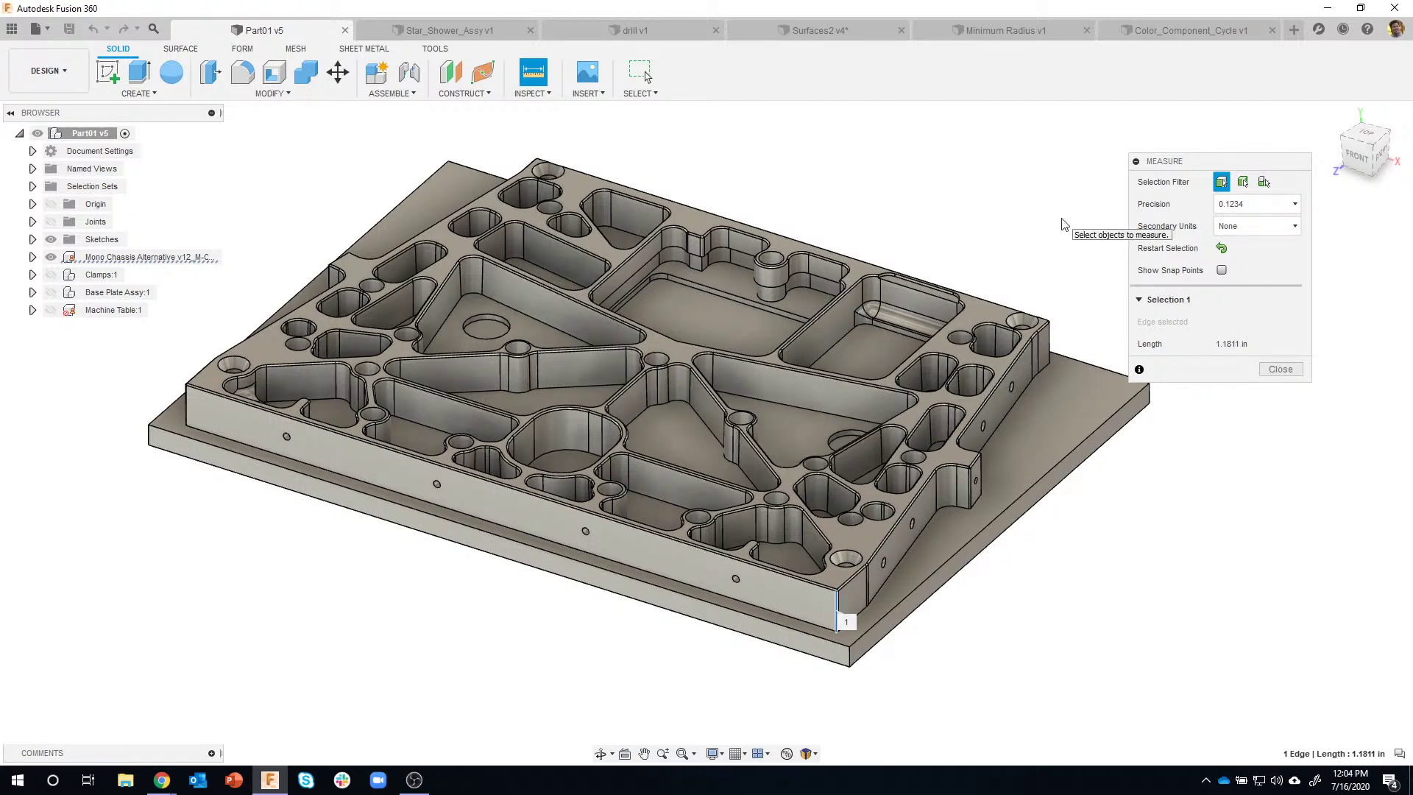
Set the general precision to 0.123 in the Unit and Value Display preferences and apply it
click(1396, 29)
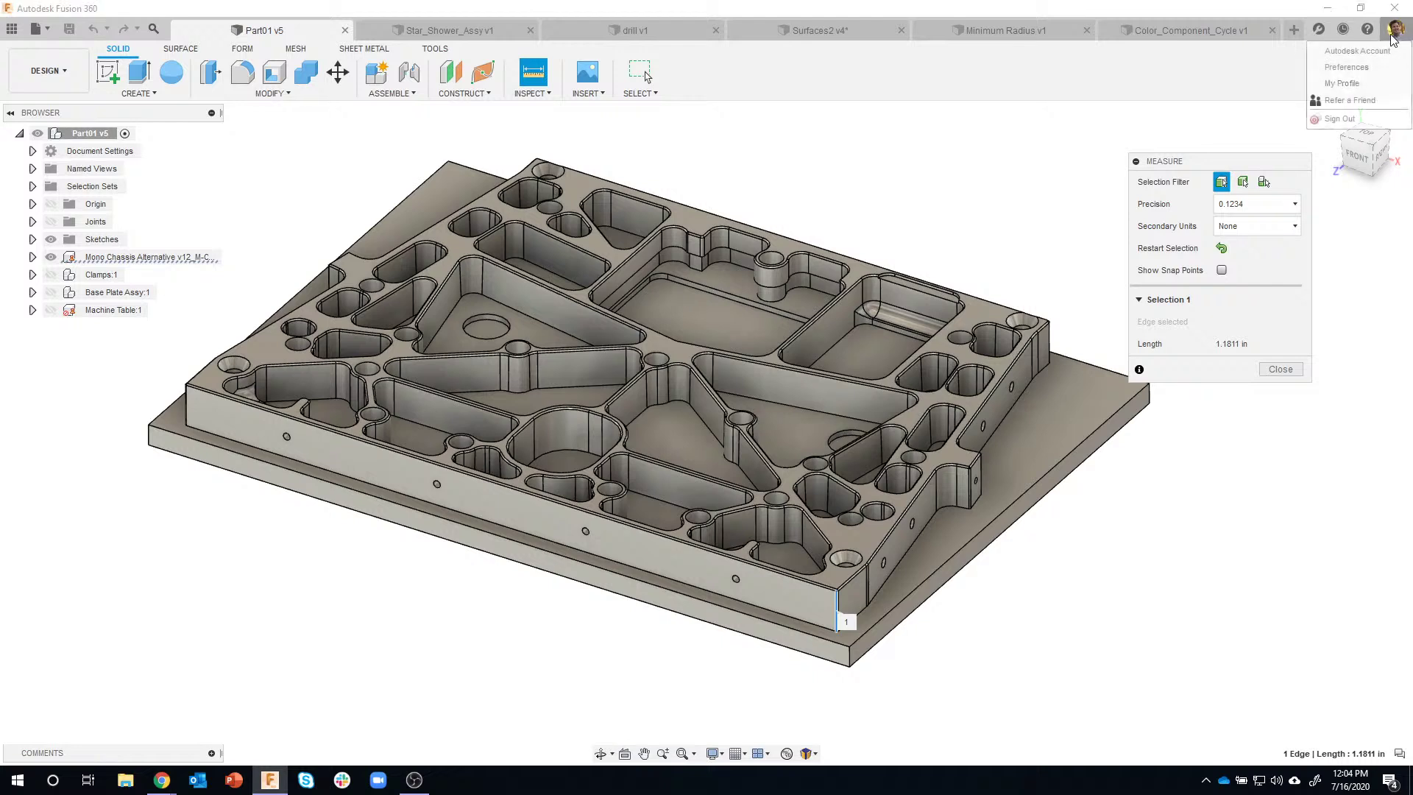
click(1360, 67)
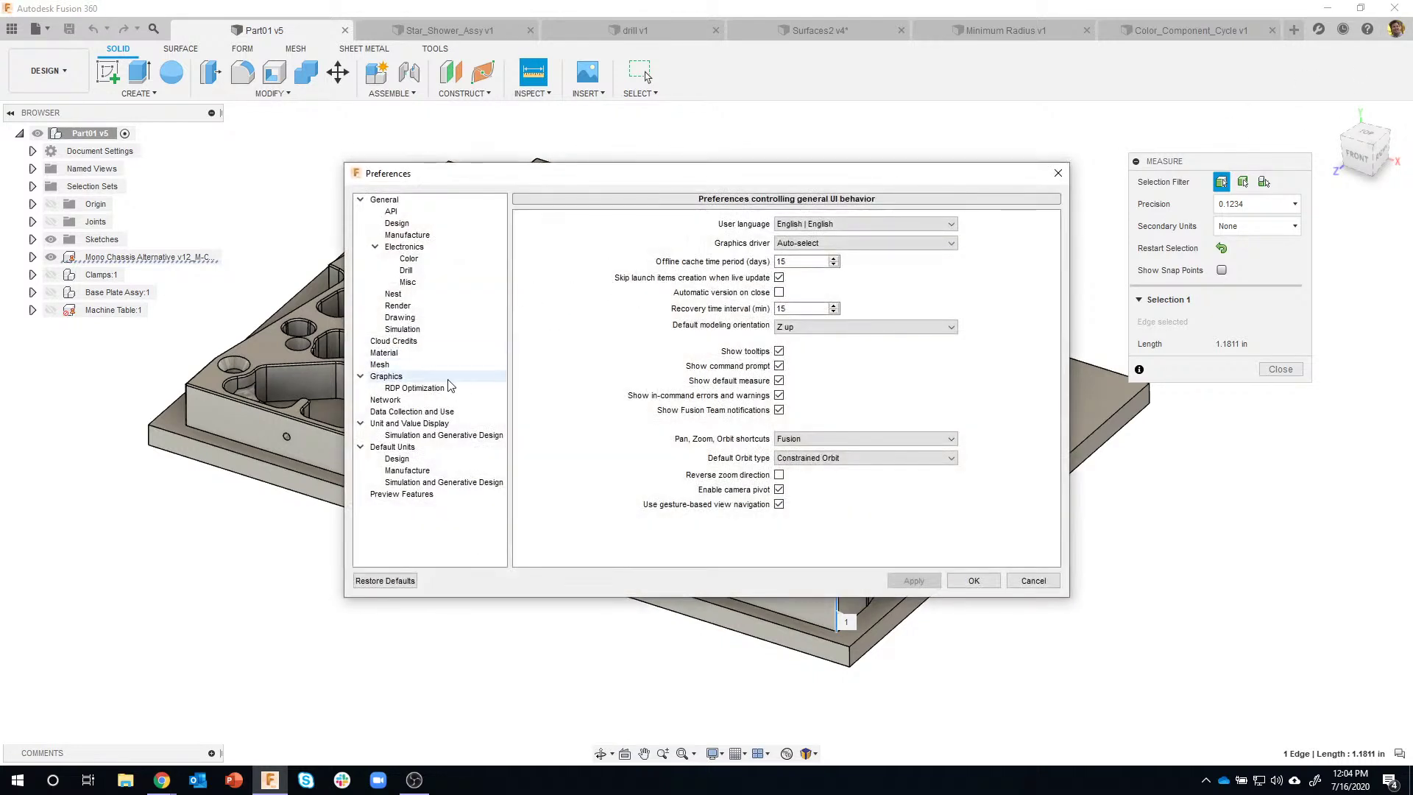
click(426, 426)
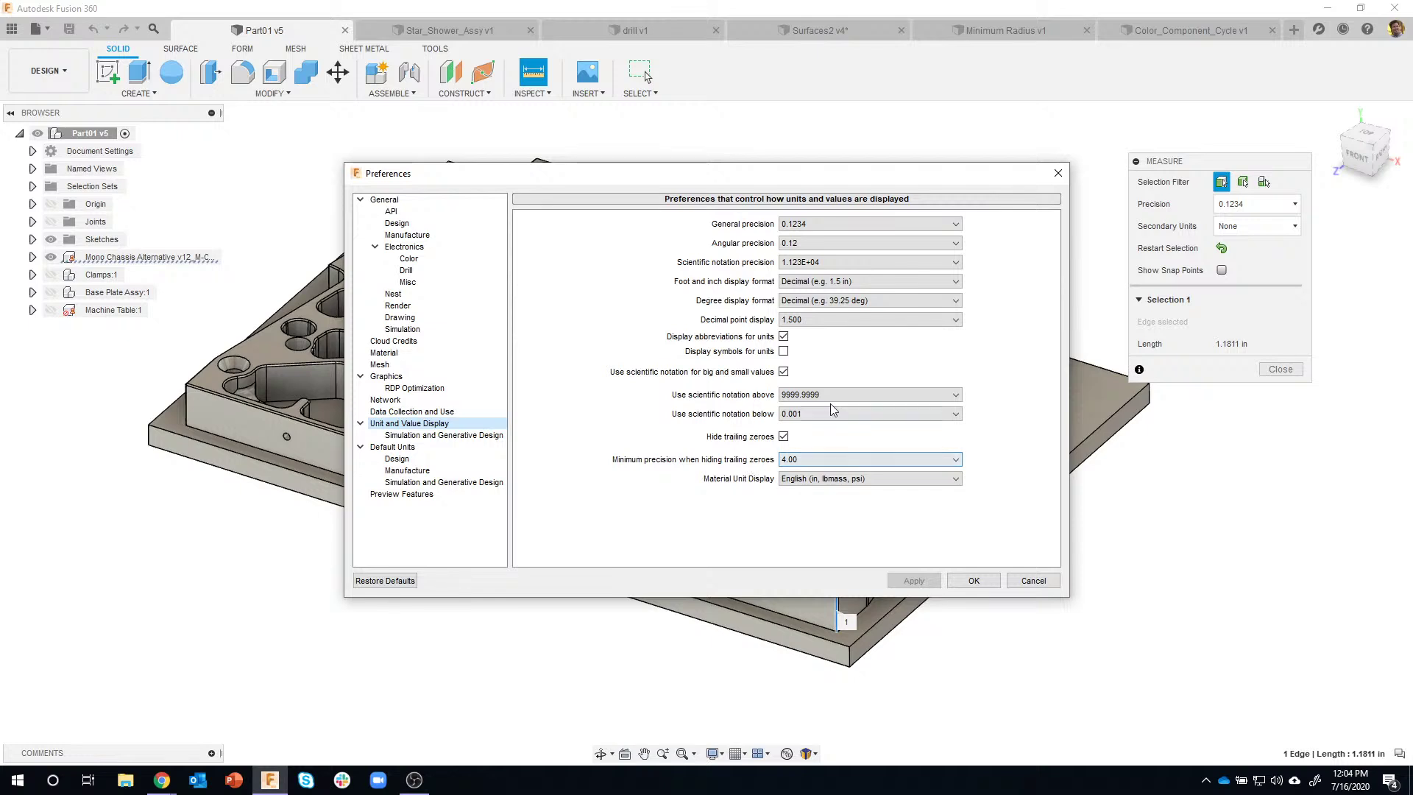
click(817, 244)
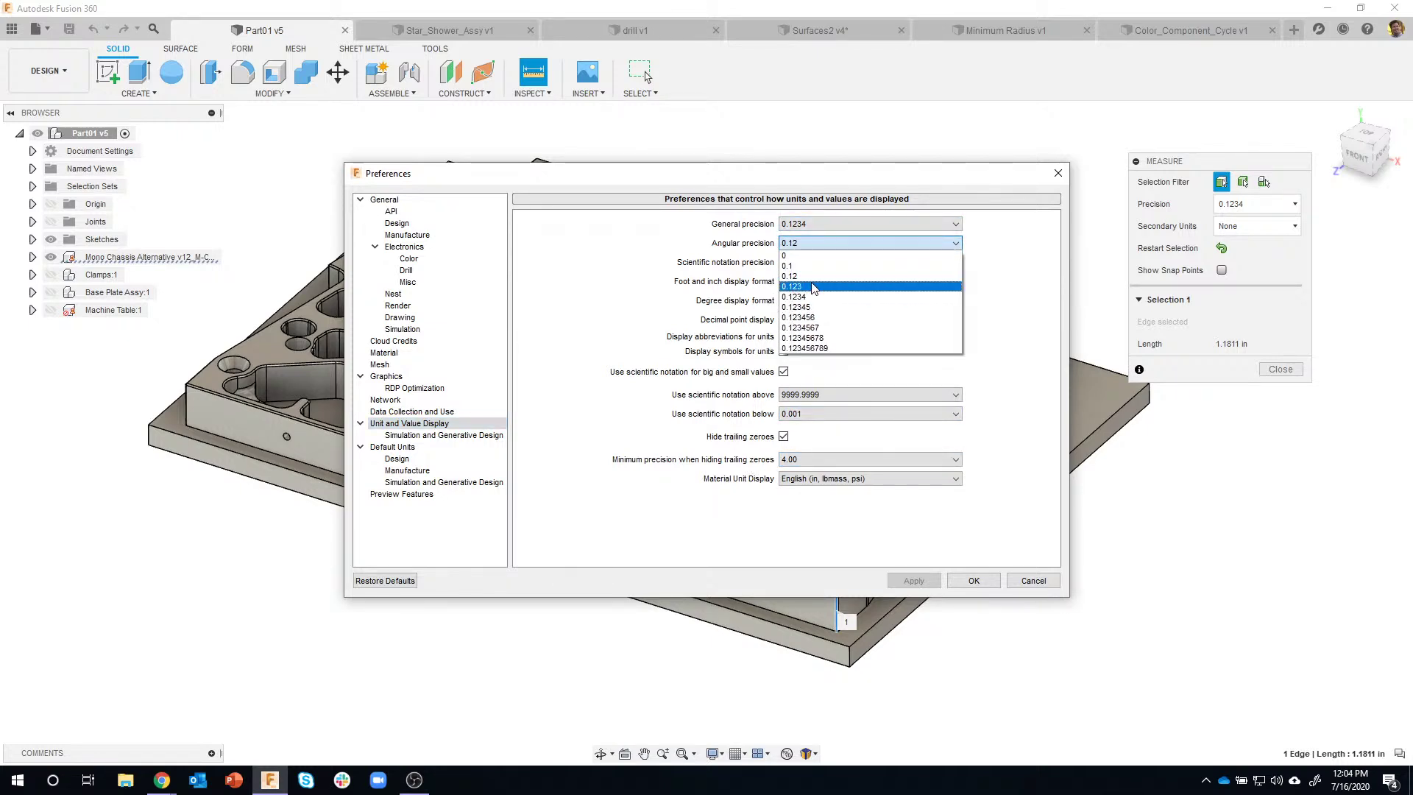
click(890, 193)
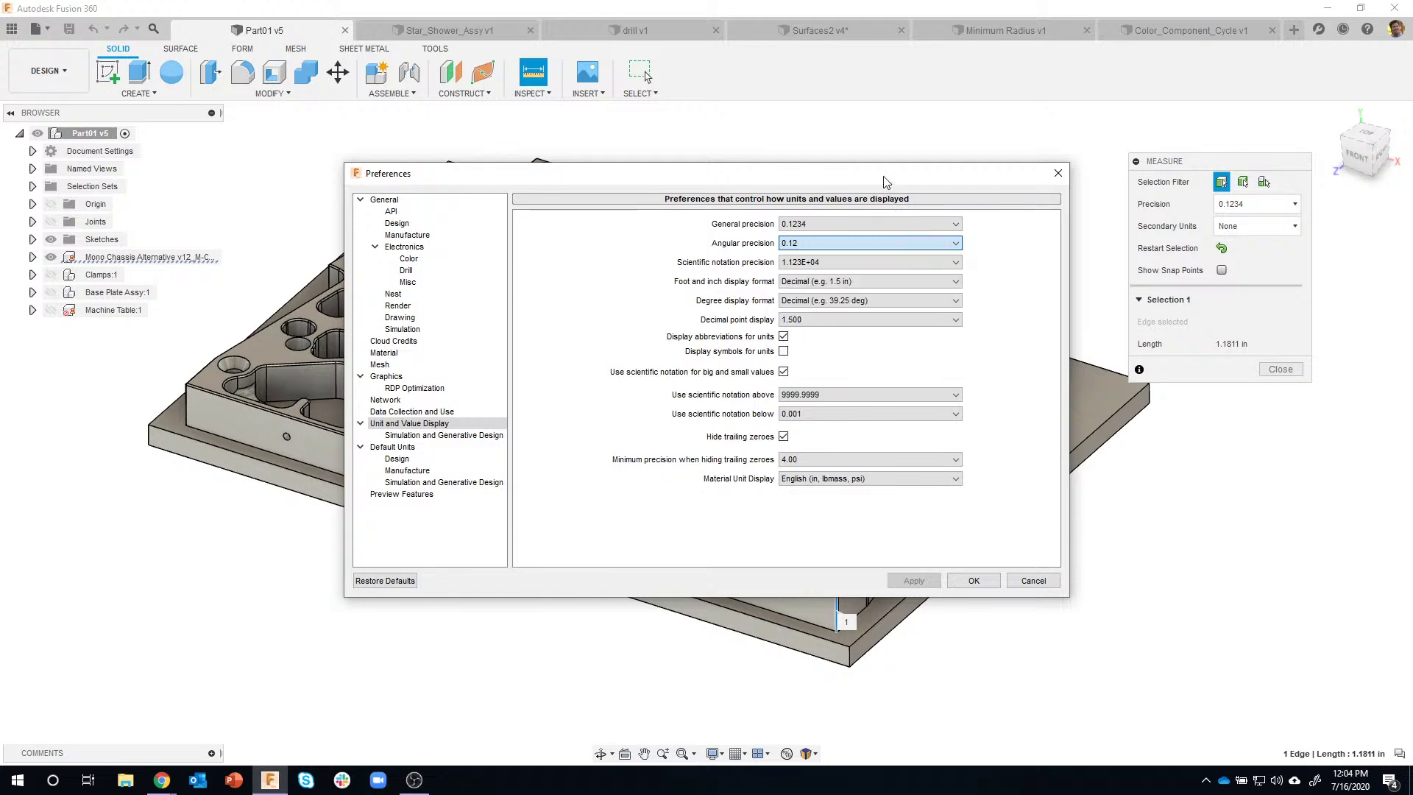
click(869, 224)
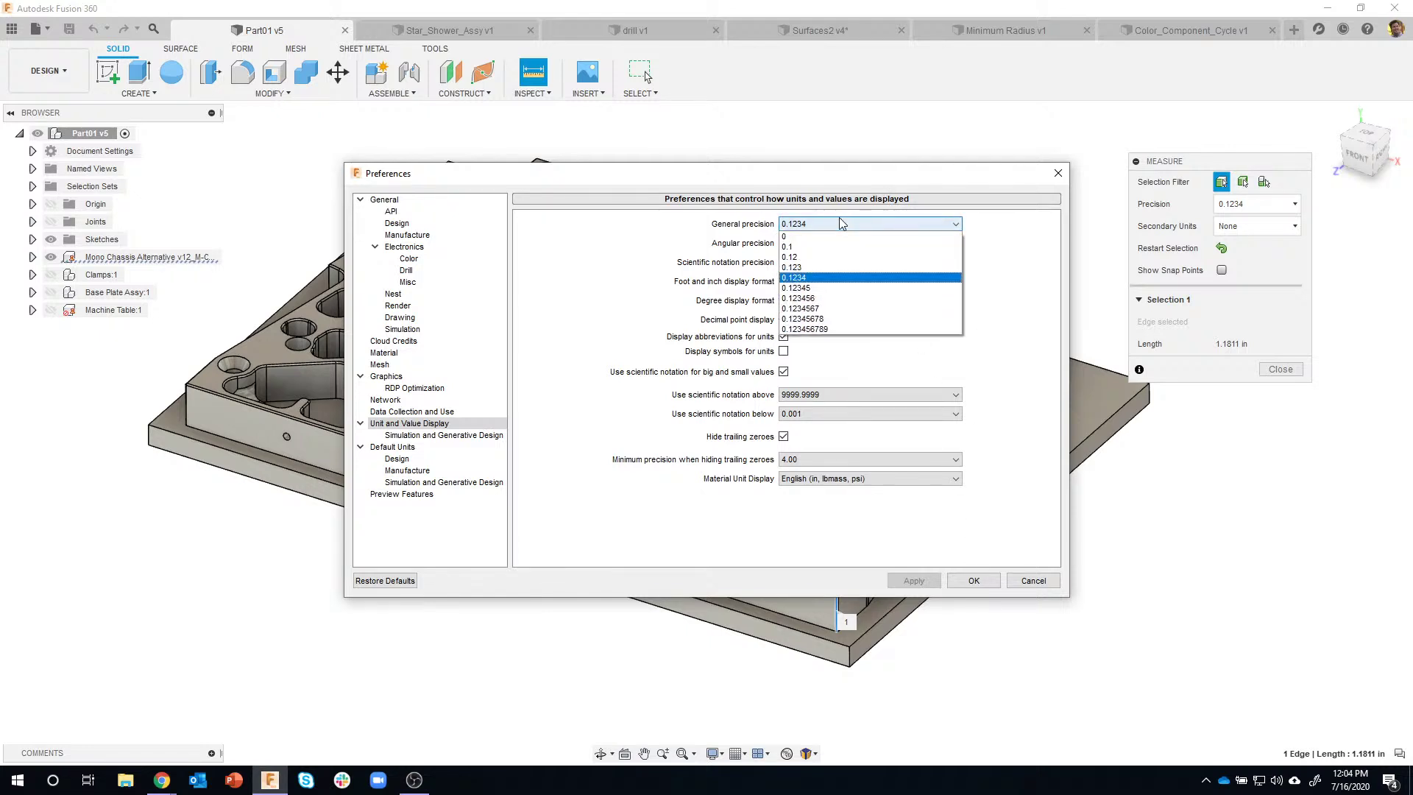
click(802, 277)
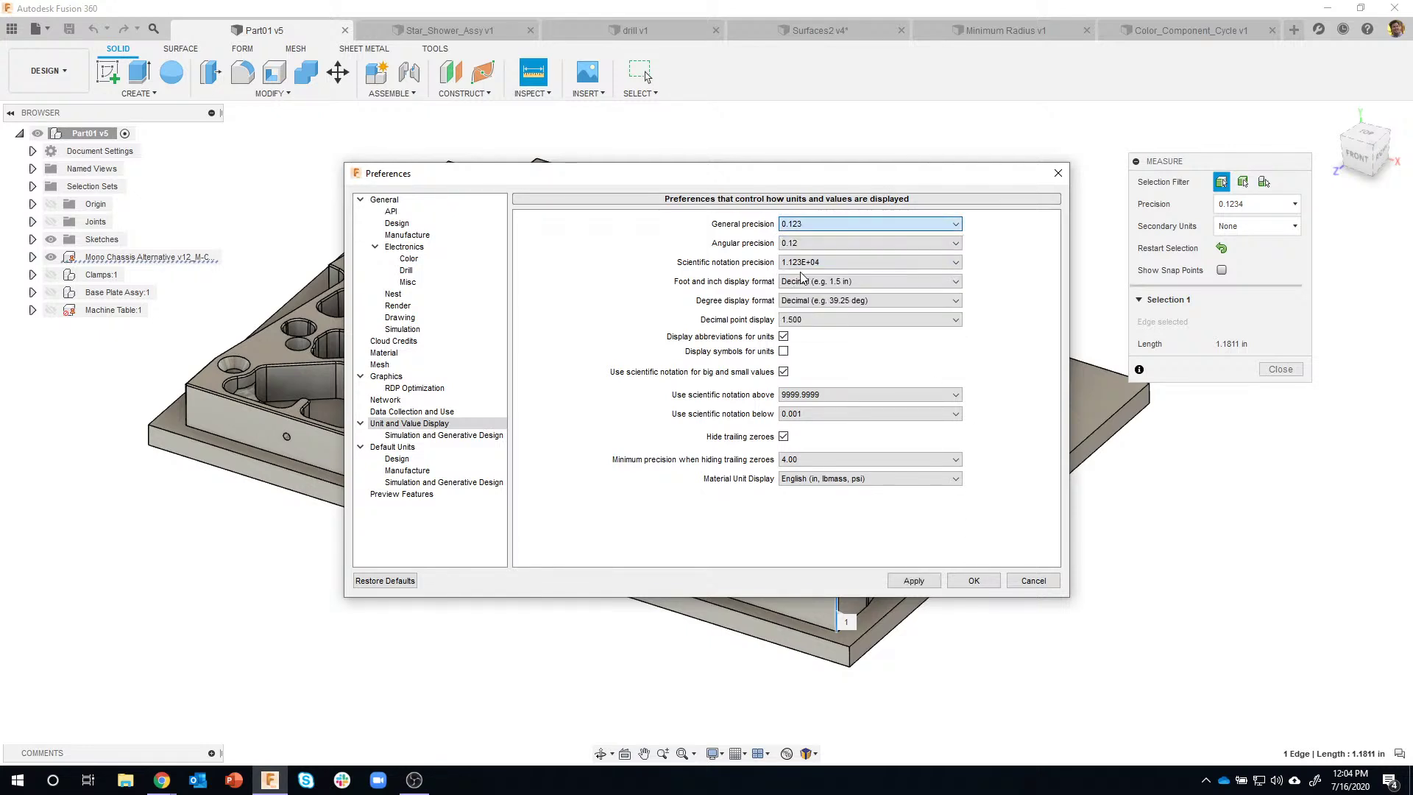
click(920, 581)
click(974, 581)
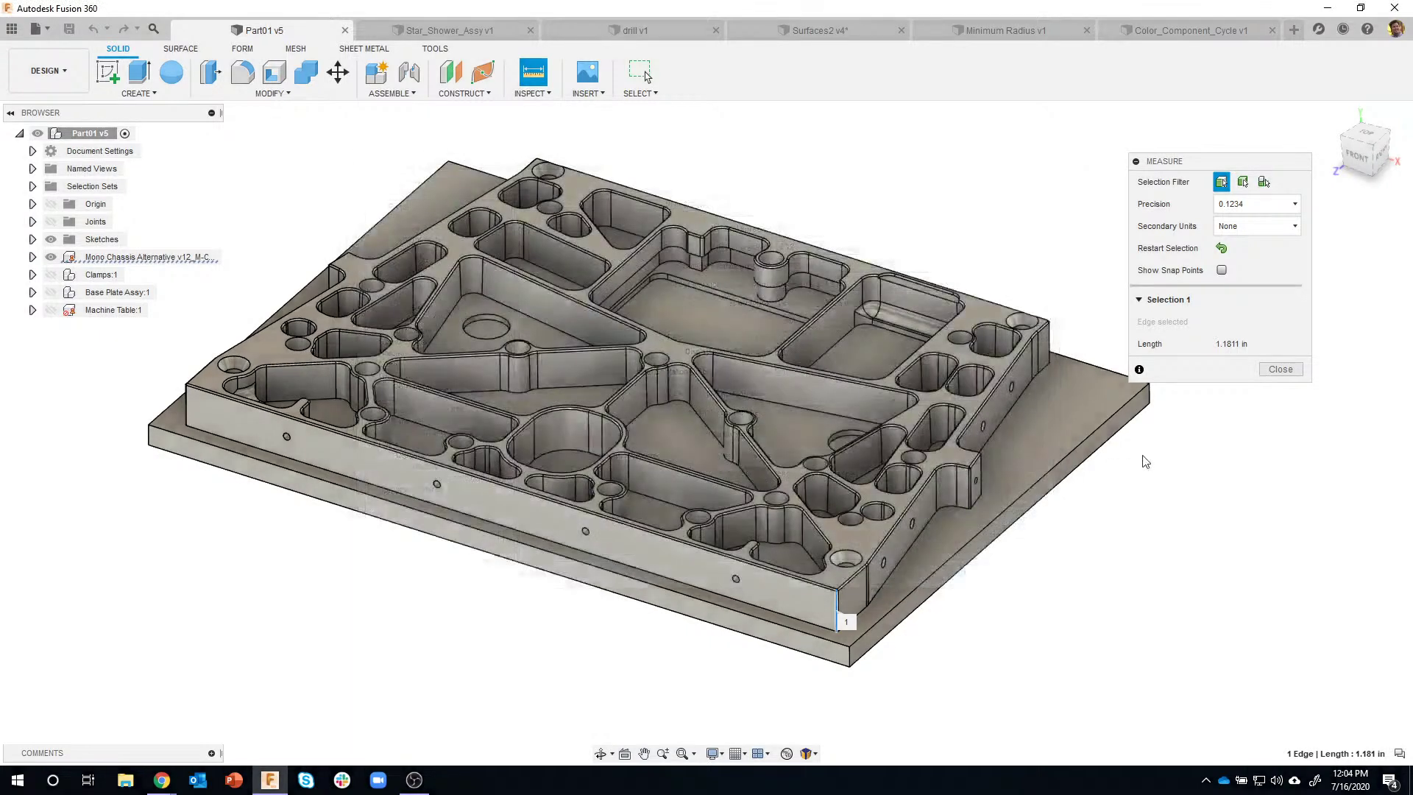
Restart the Measure tool and set its precision to 0.123
click(1269, 370)
click(533, 71)
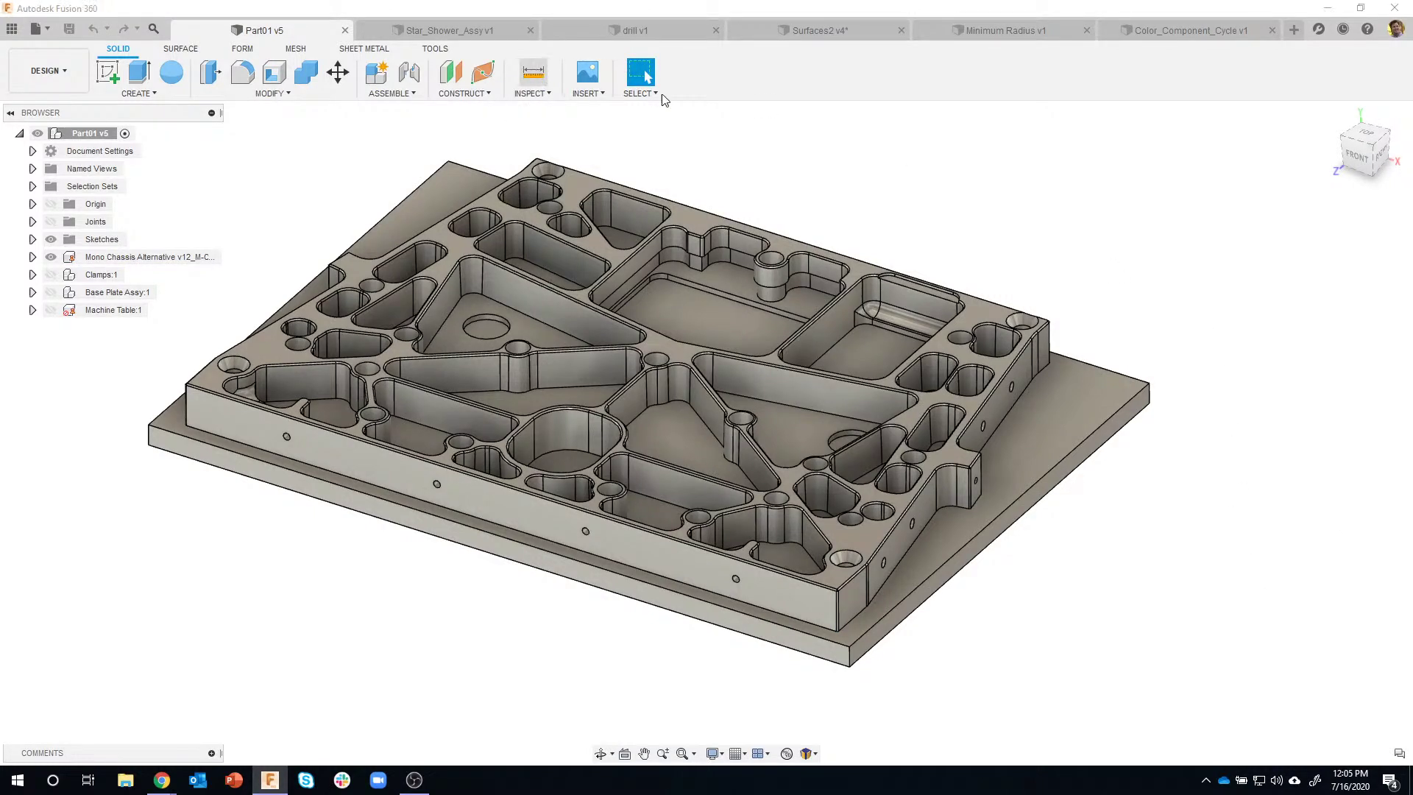
click(1256, 204)
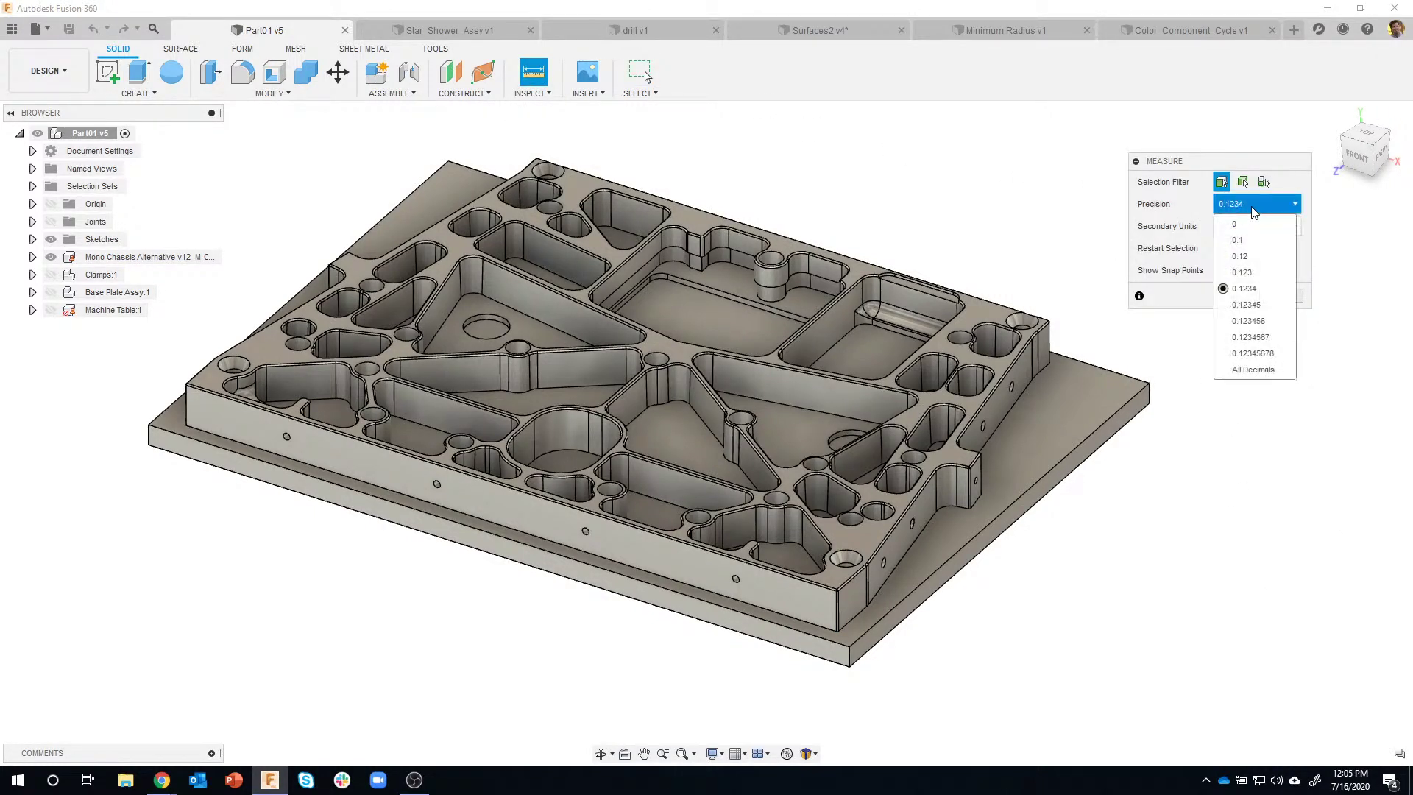
click(1257, 272)
click(1258, 205)
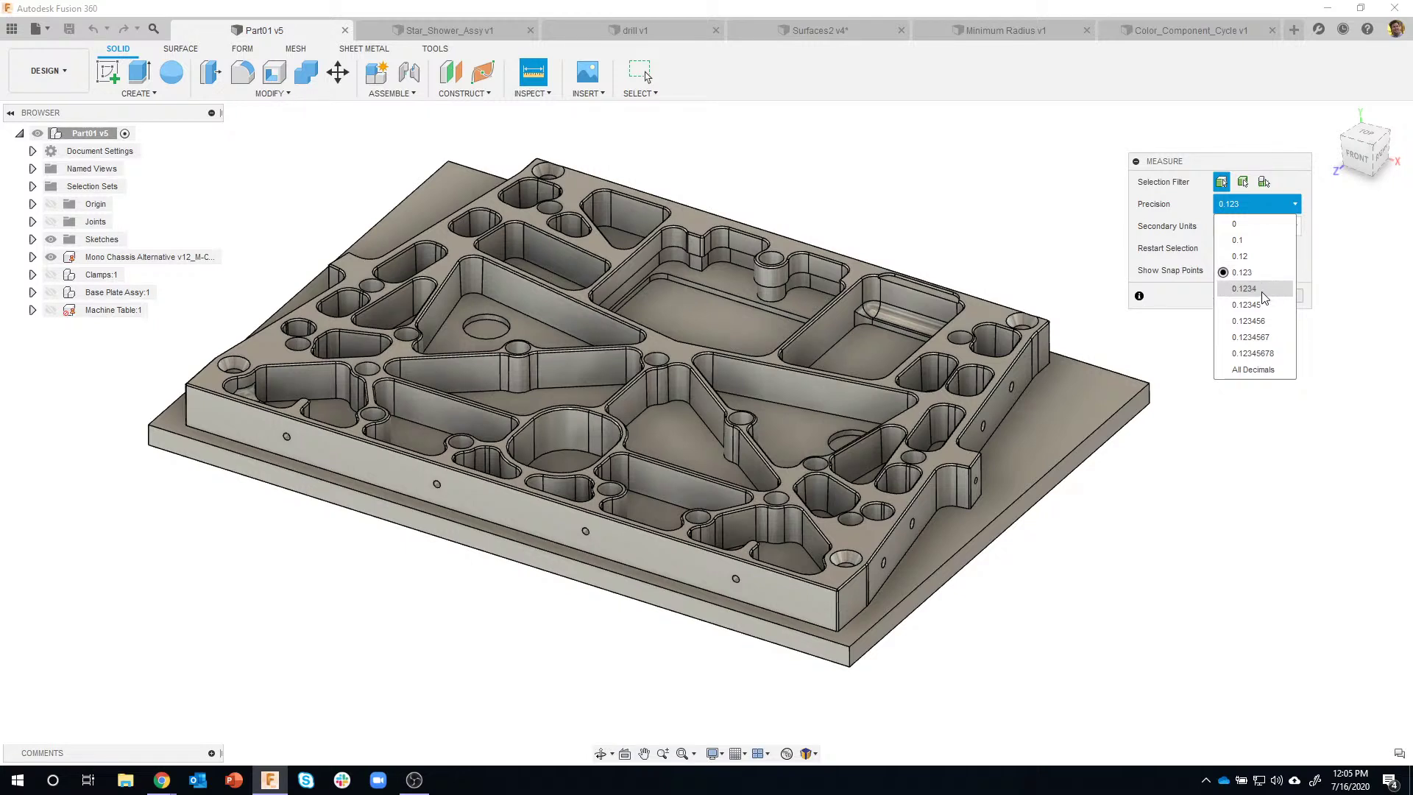
click(1049, 256)
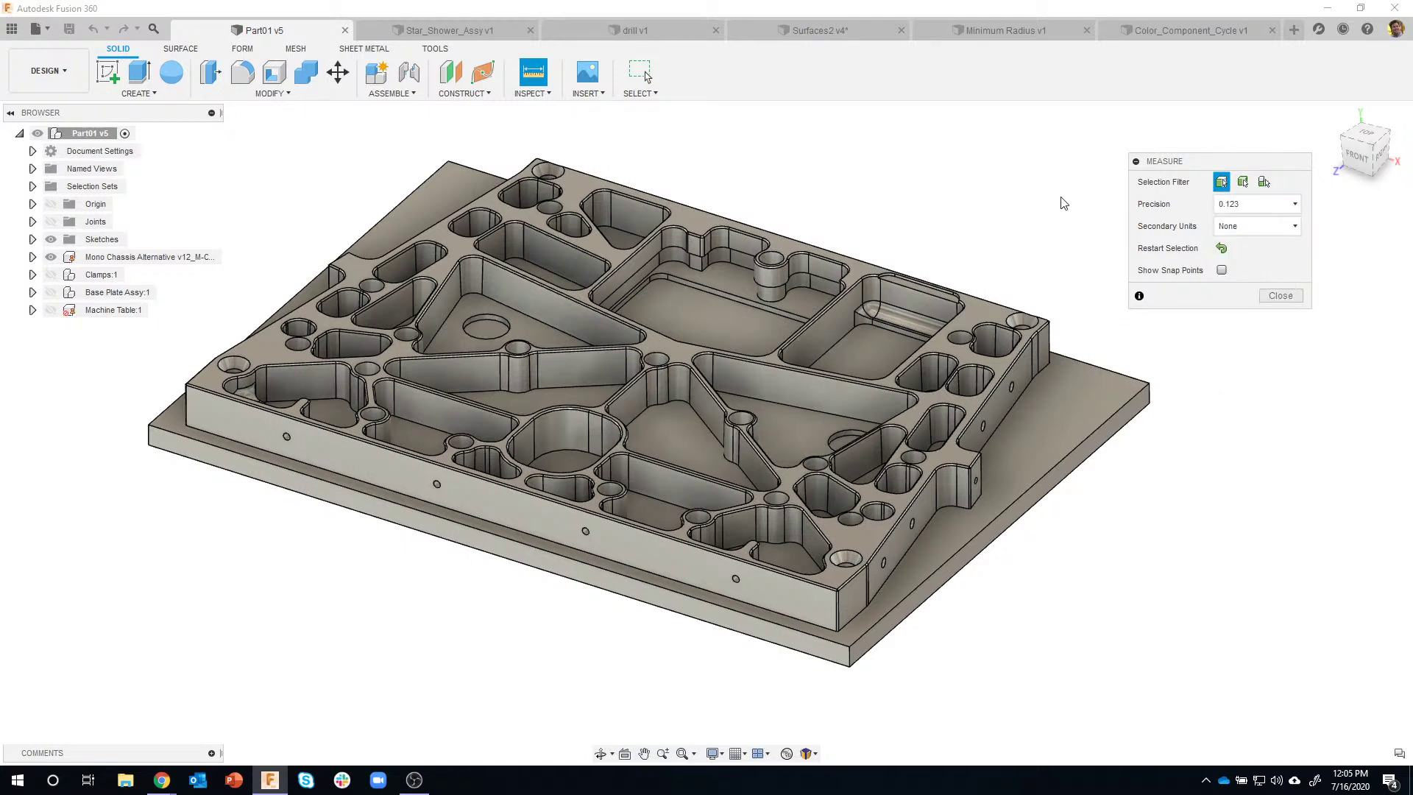
Look through the secondary unit options, keep None, and expand the document settings to check the design units
click(1237, 233)
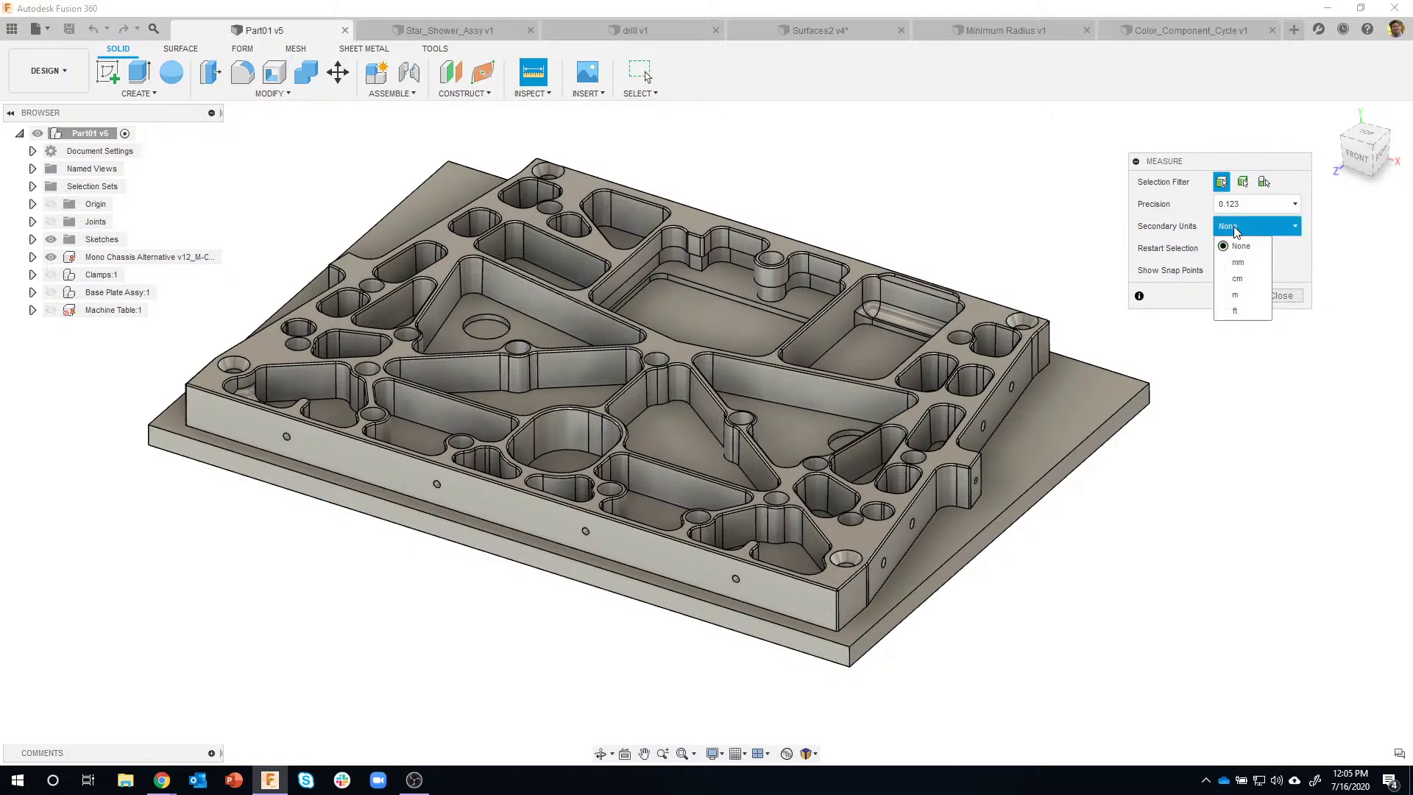
click(1240, 246)
click(33, 151)
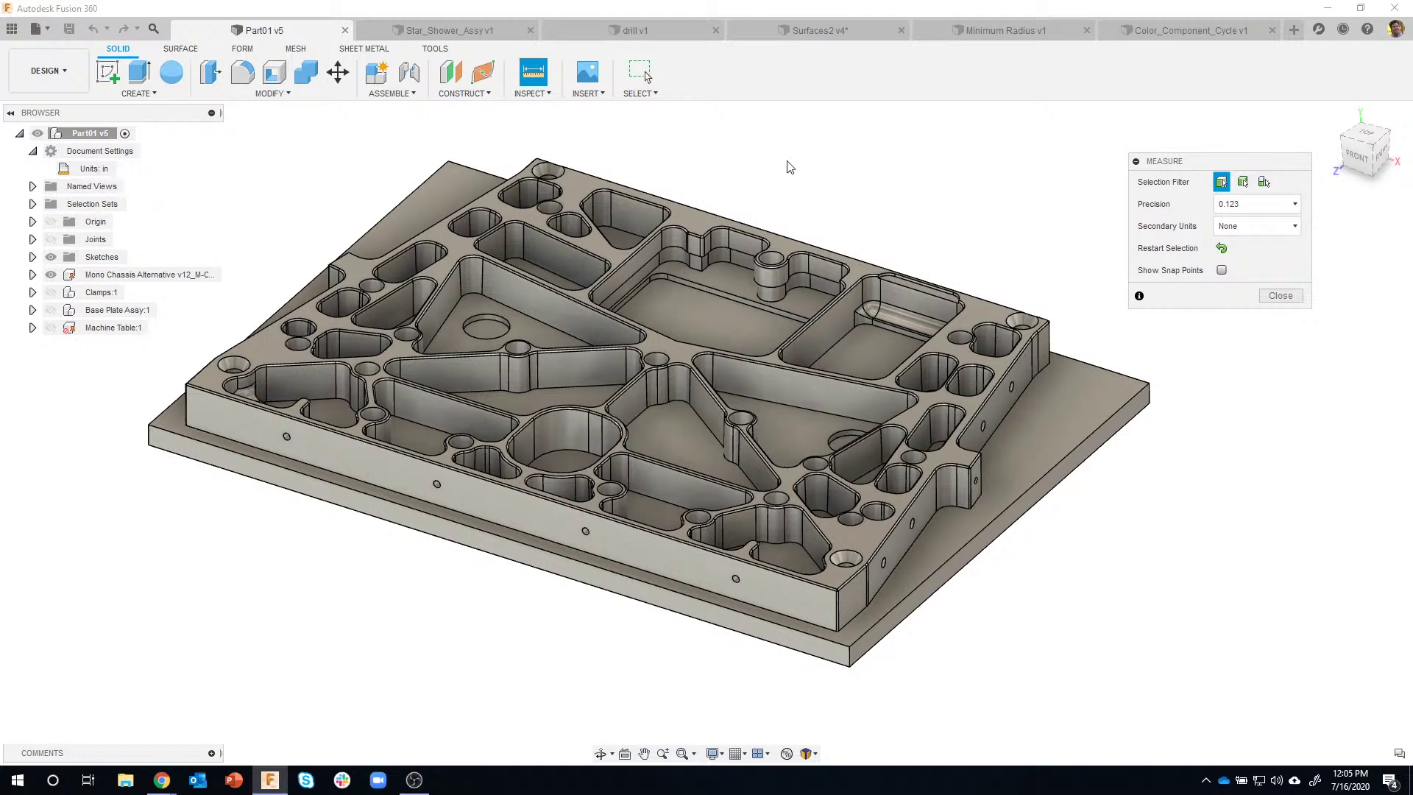
Set the secondary units to mm and measure the chassis's vertical front-corner edge
click(1252, 231)
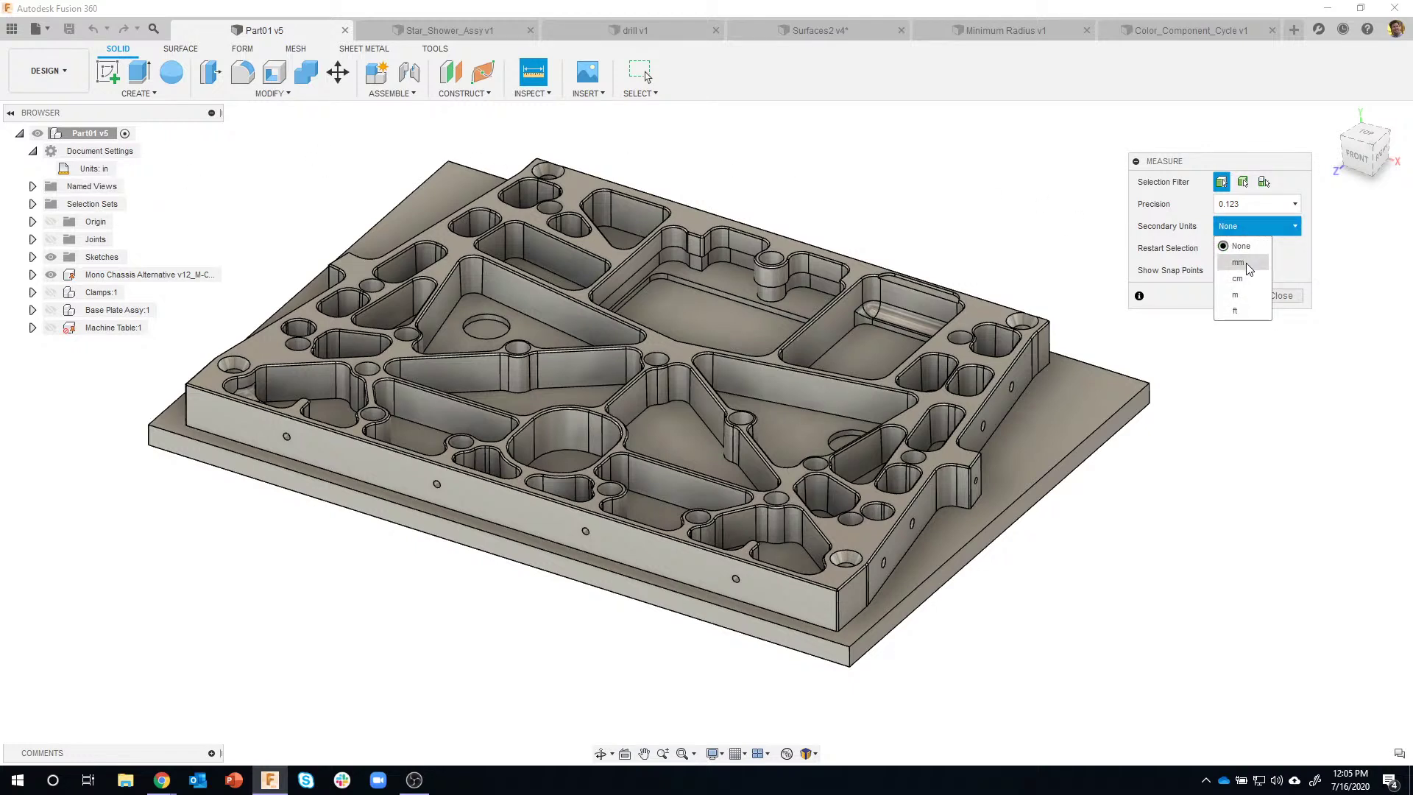
click(1247, 263)
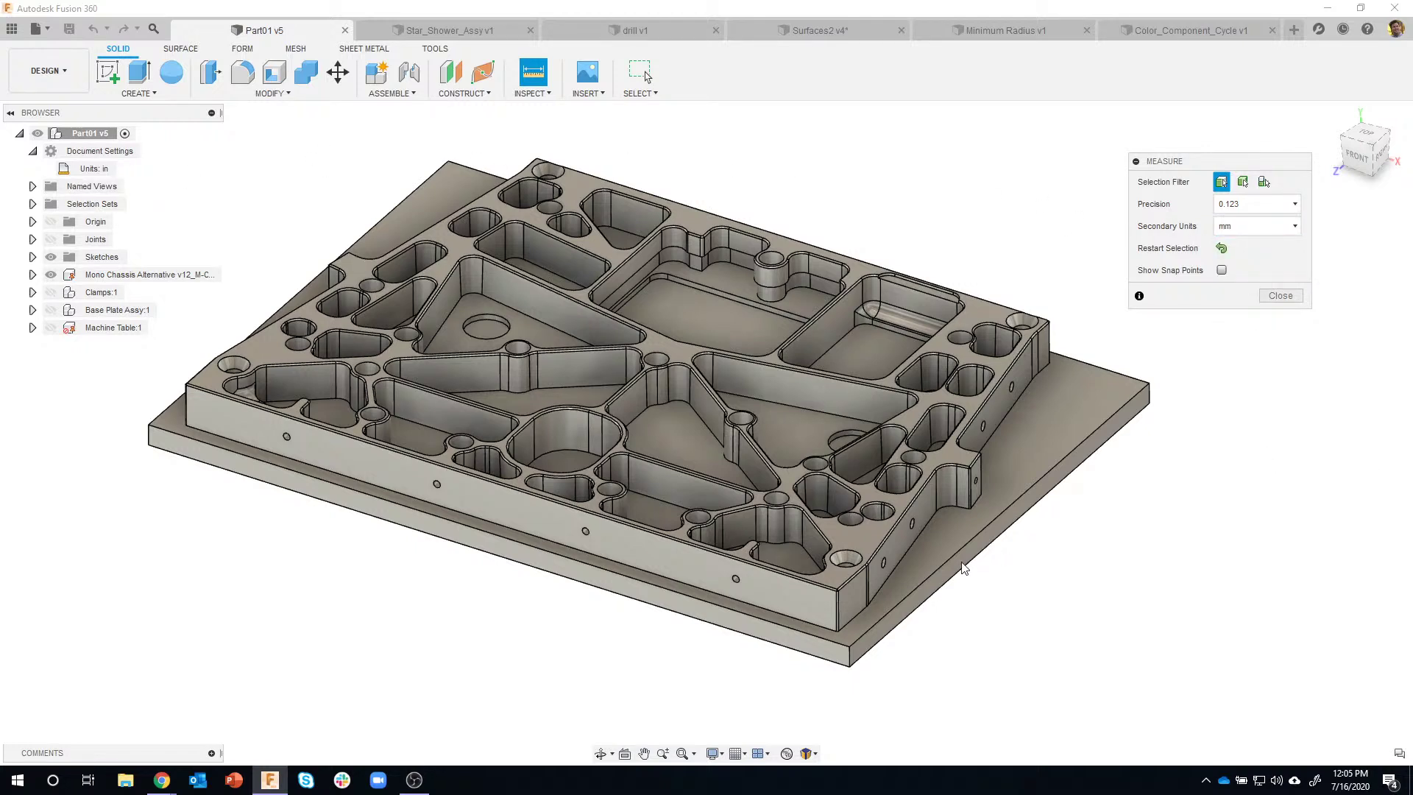
click(837, 616)
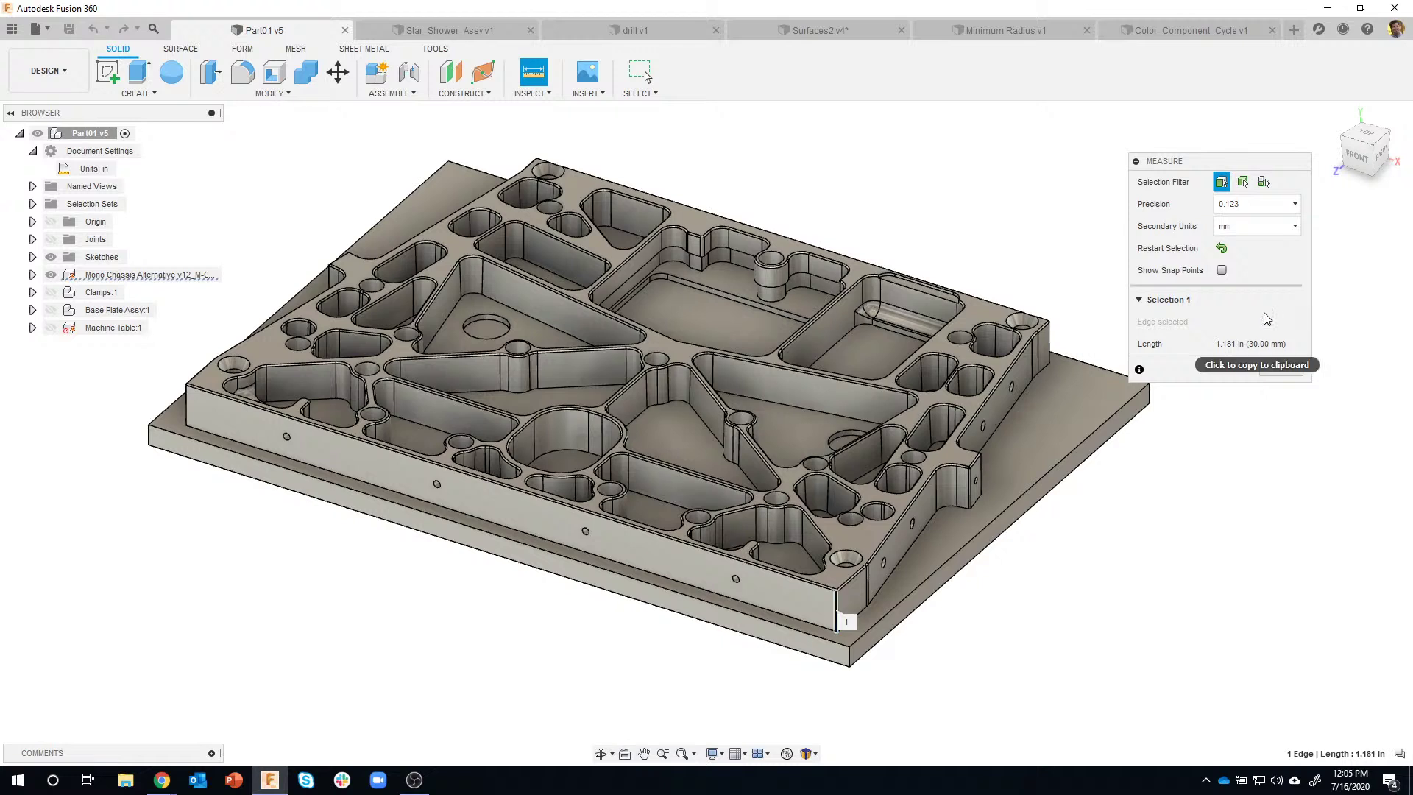
Set the secondary units to None and restart the selection to clear the measured edge
click(1243, 234)
click(1252, 242)
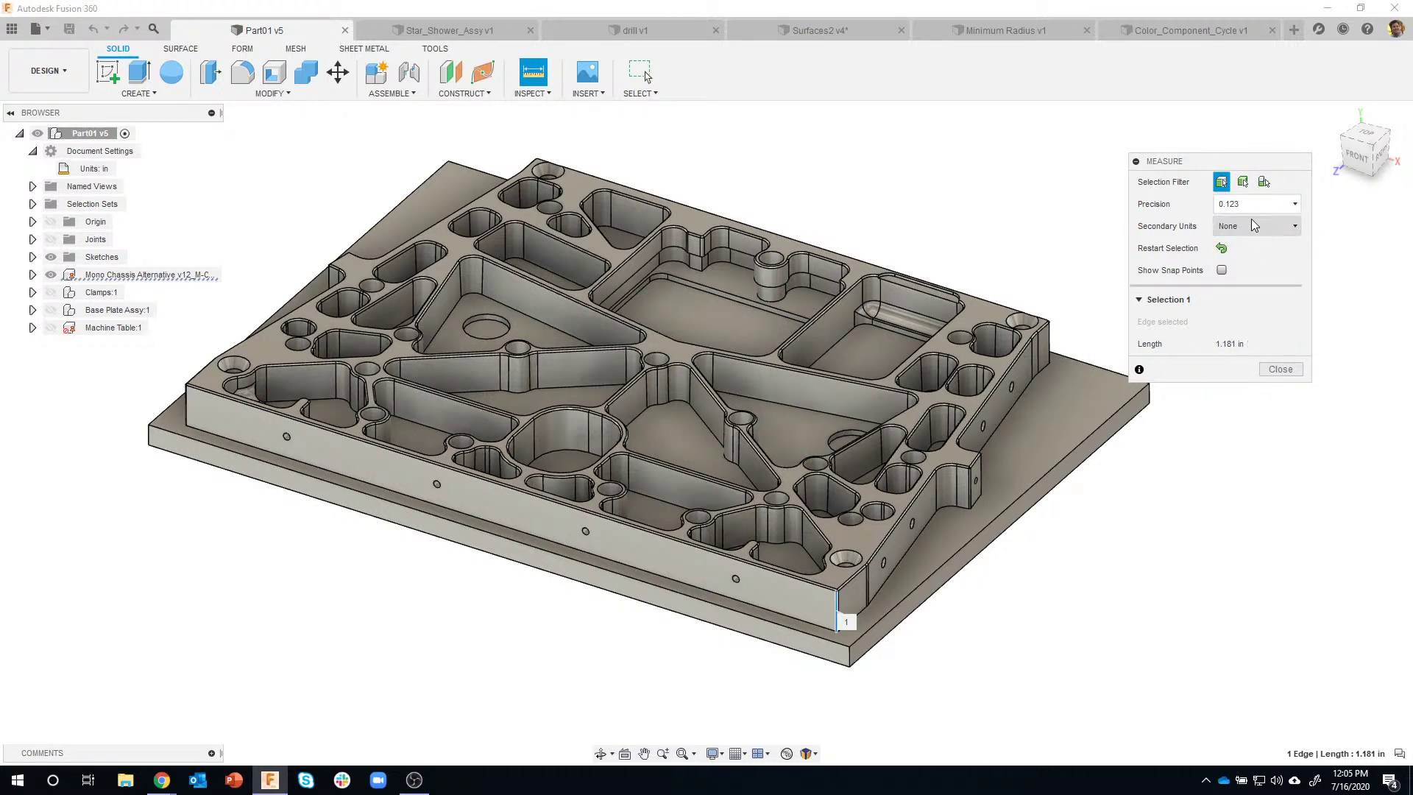
click(1225, 252)
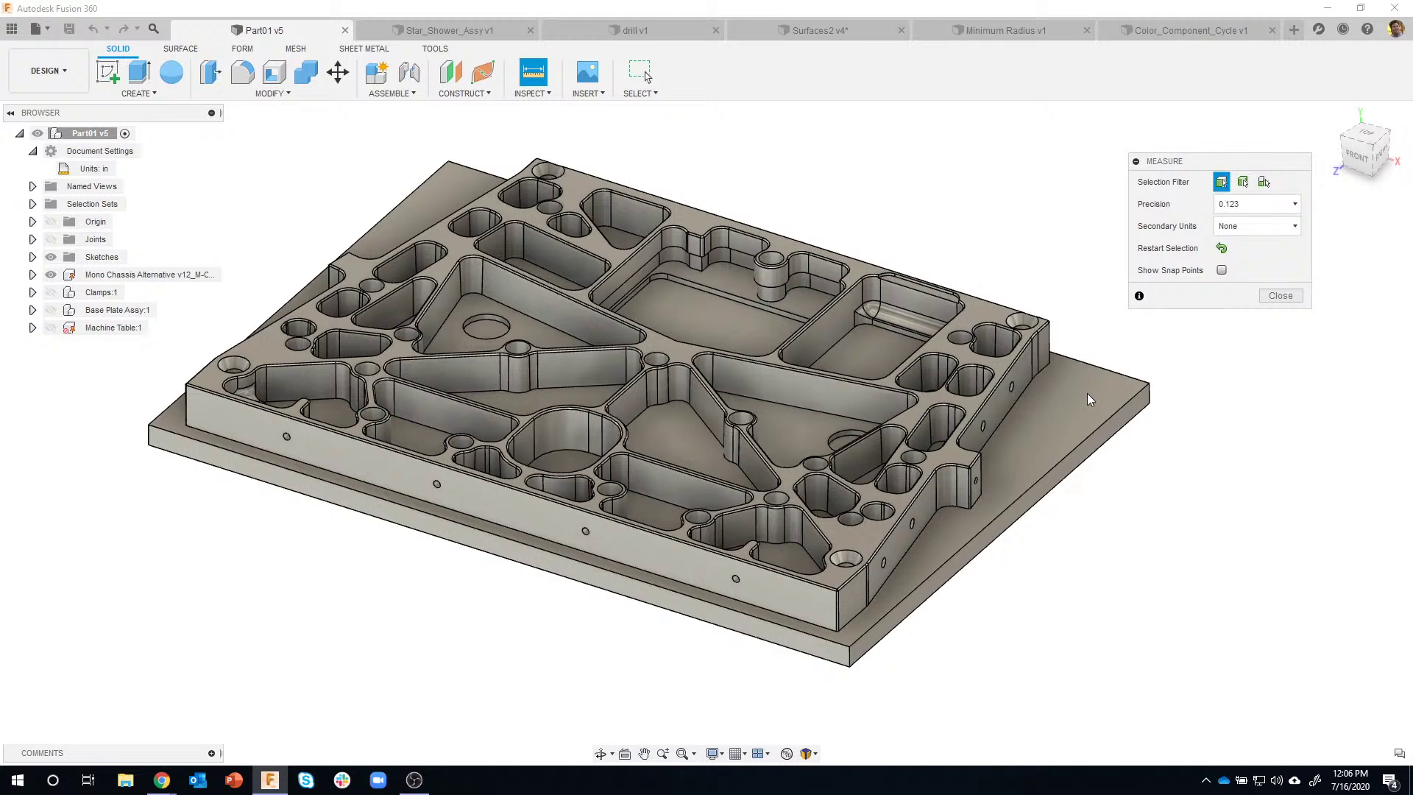
Measure the lower plate's top face and a vertical edge of the chassis's side tab, clearing the selection after each
click(1033, 471)
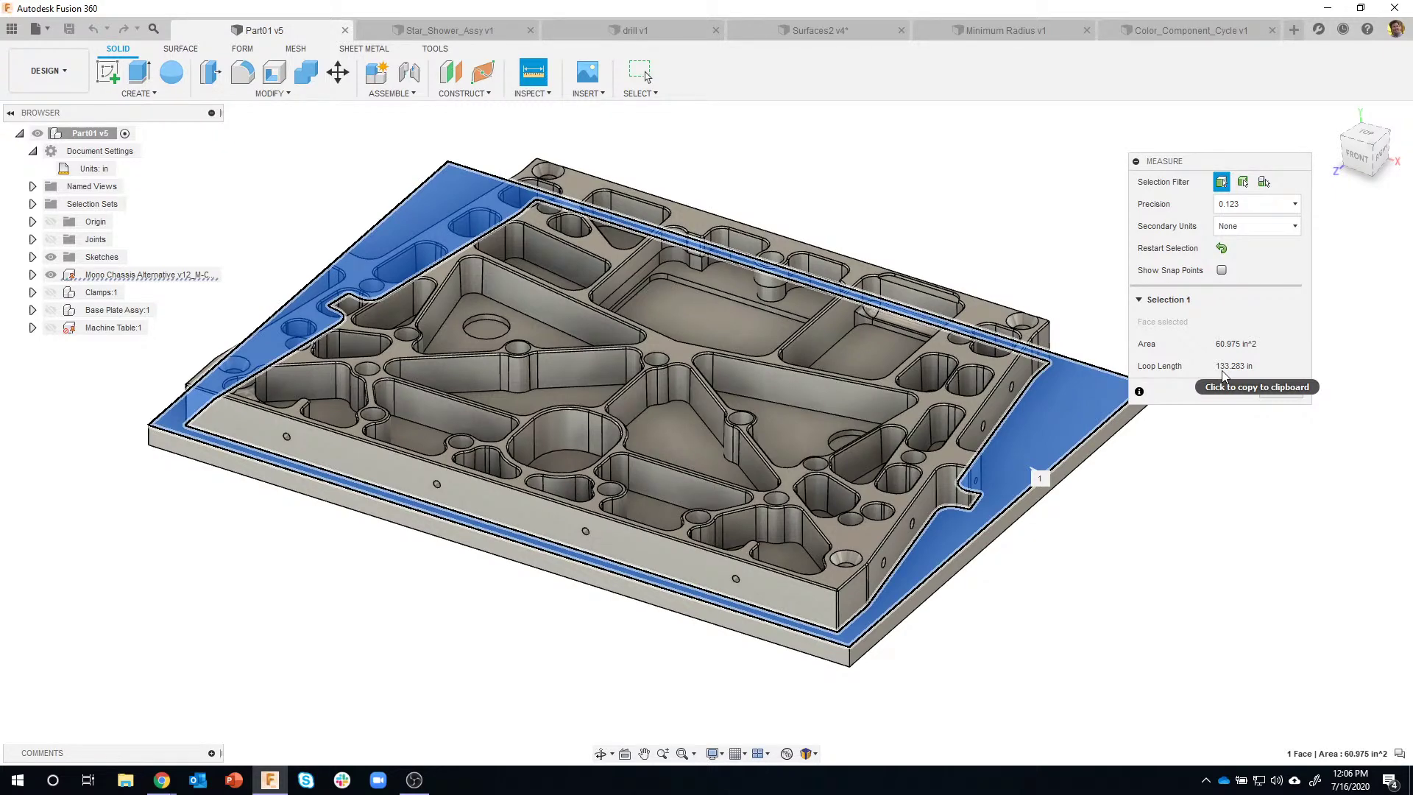
click(1222, 248)
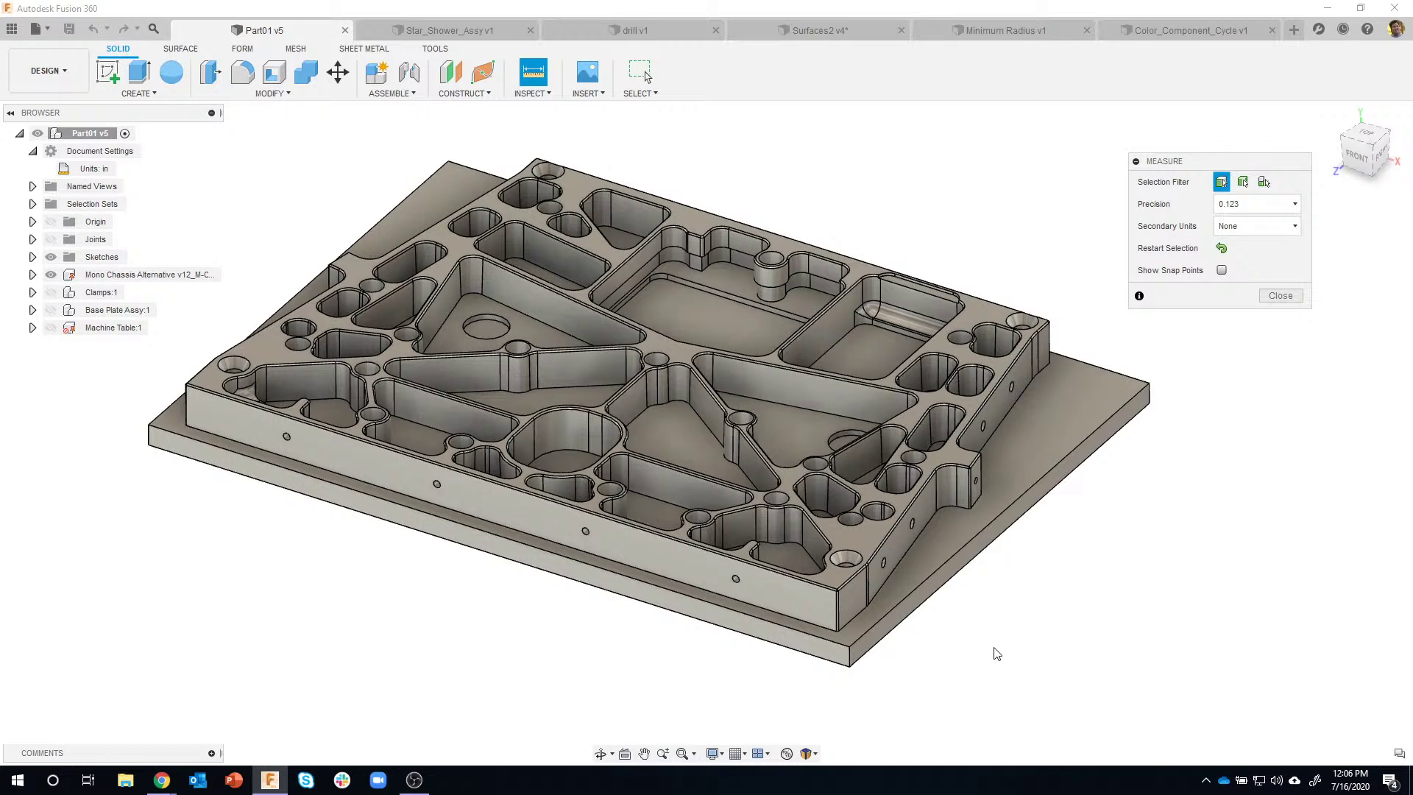
scroll(974, 535, up, 5)
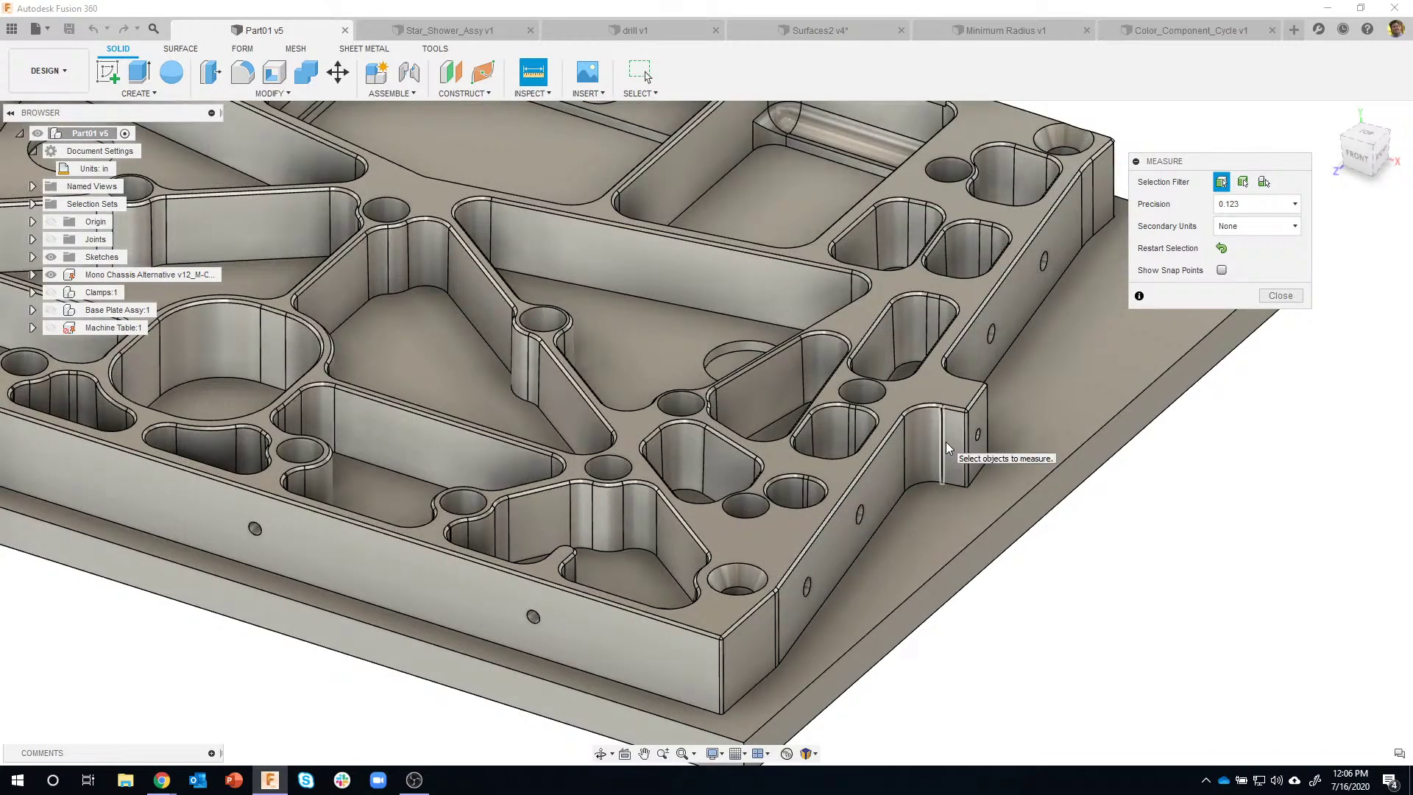
click(947, 441)
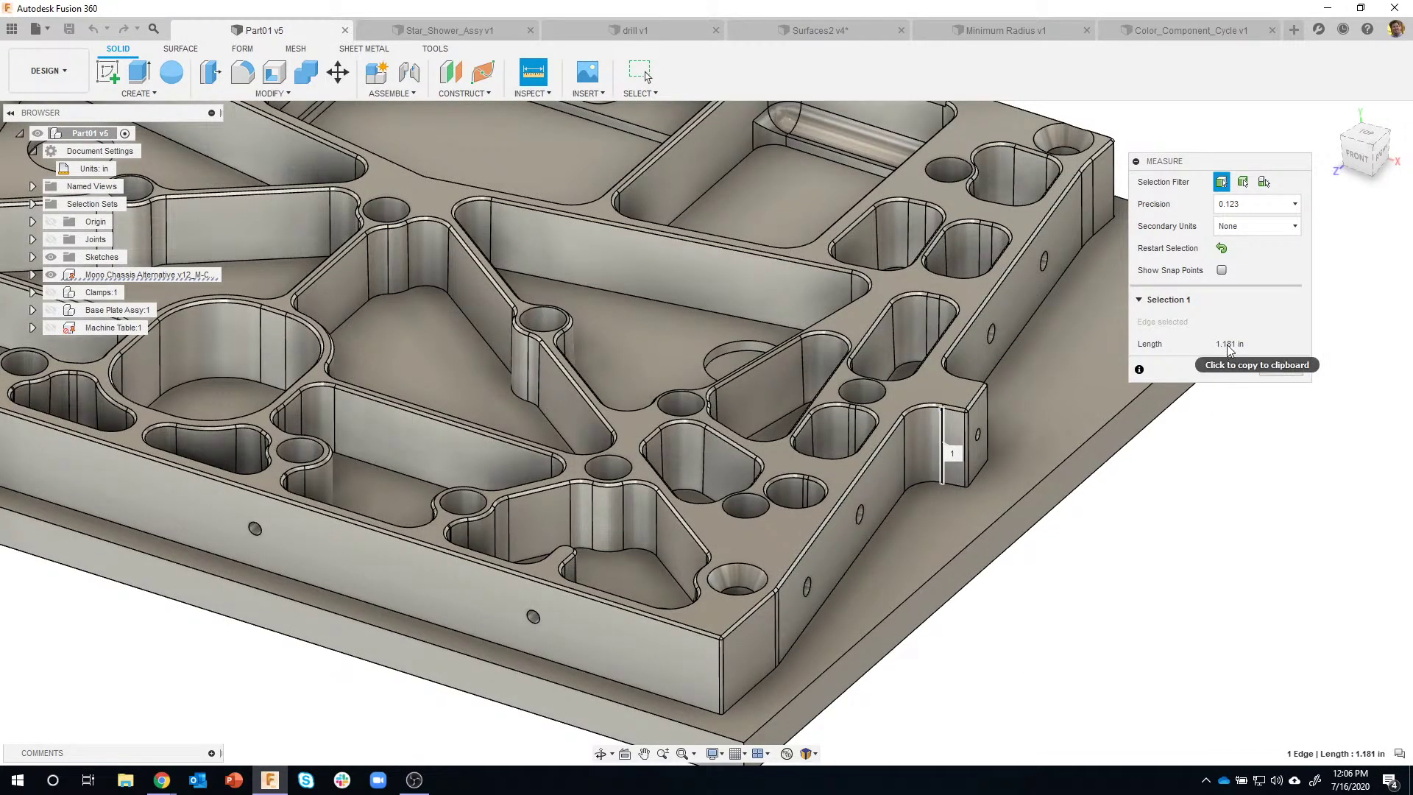
click(1222, 248)
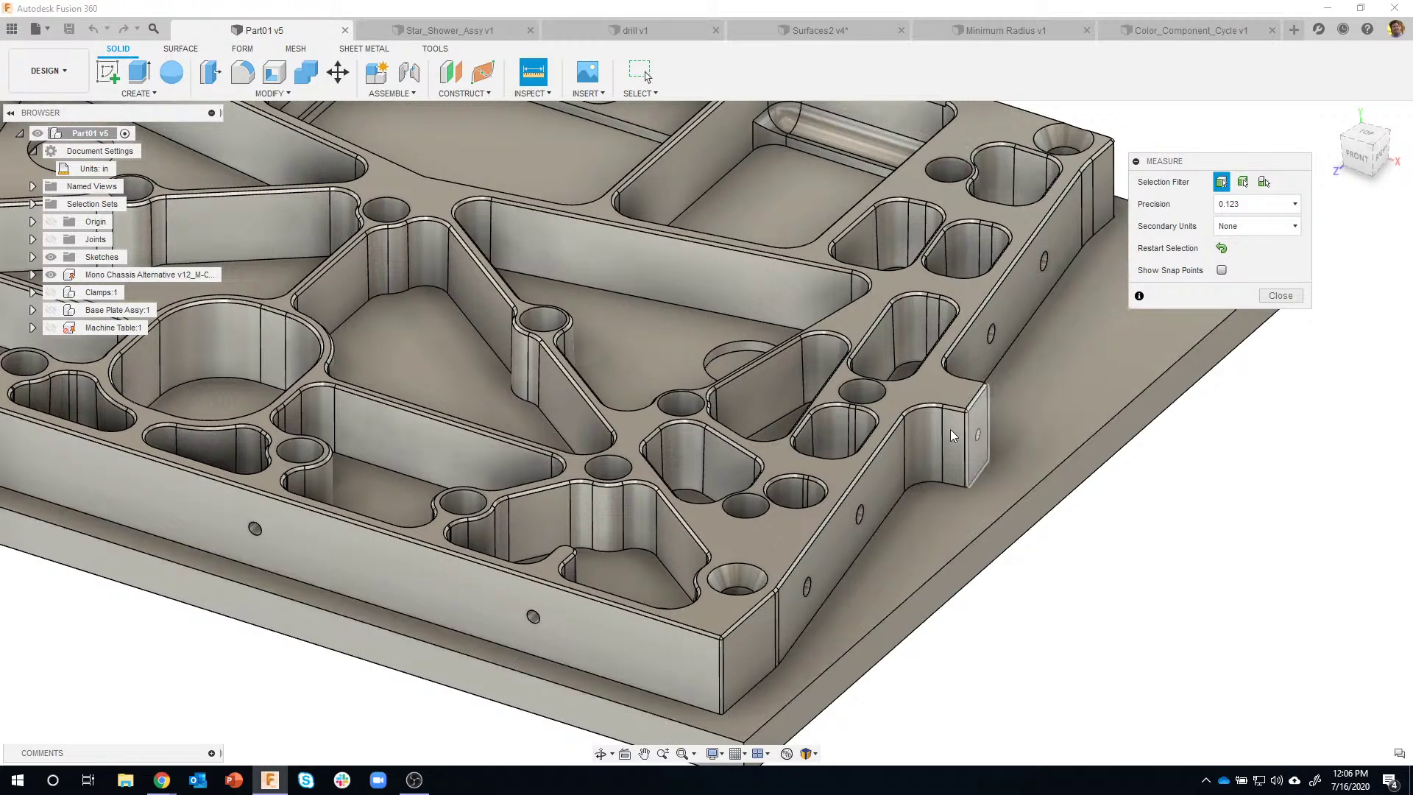
Measure the concave rounded face beside the side tab and a round hole's cylindrical wall, clearing the selection after each
click(930, 433)
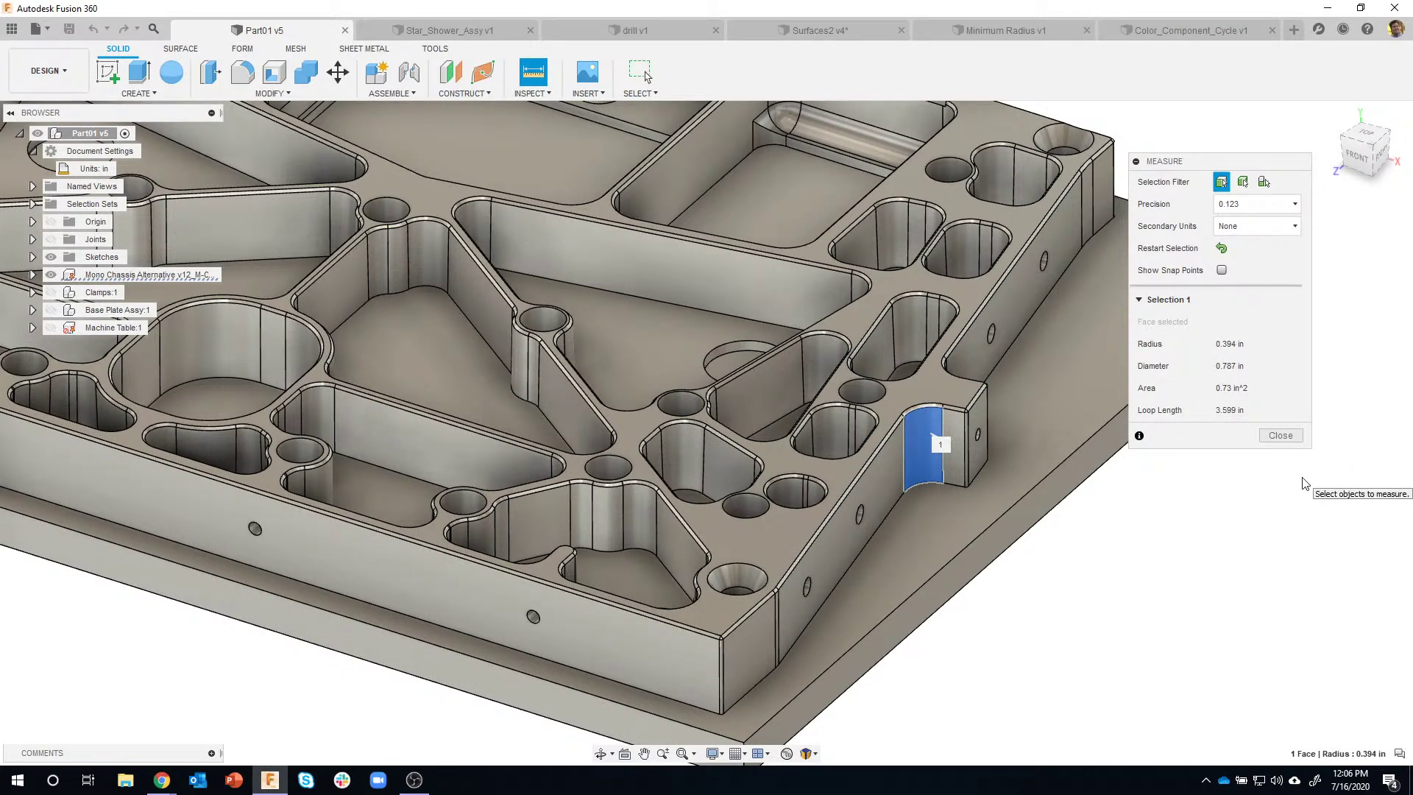
click(1222, 248)
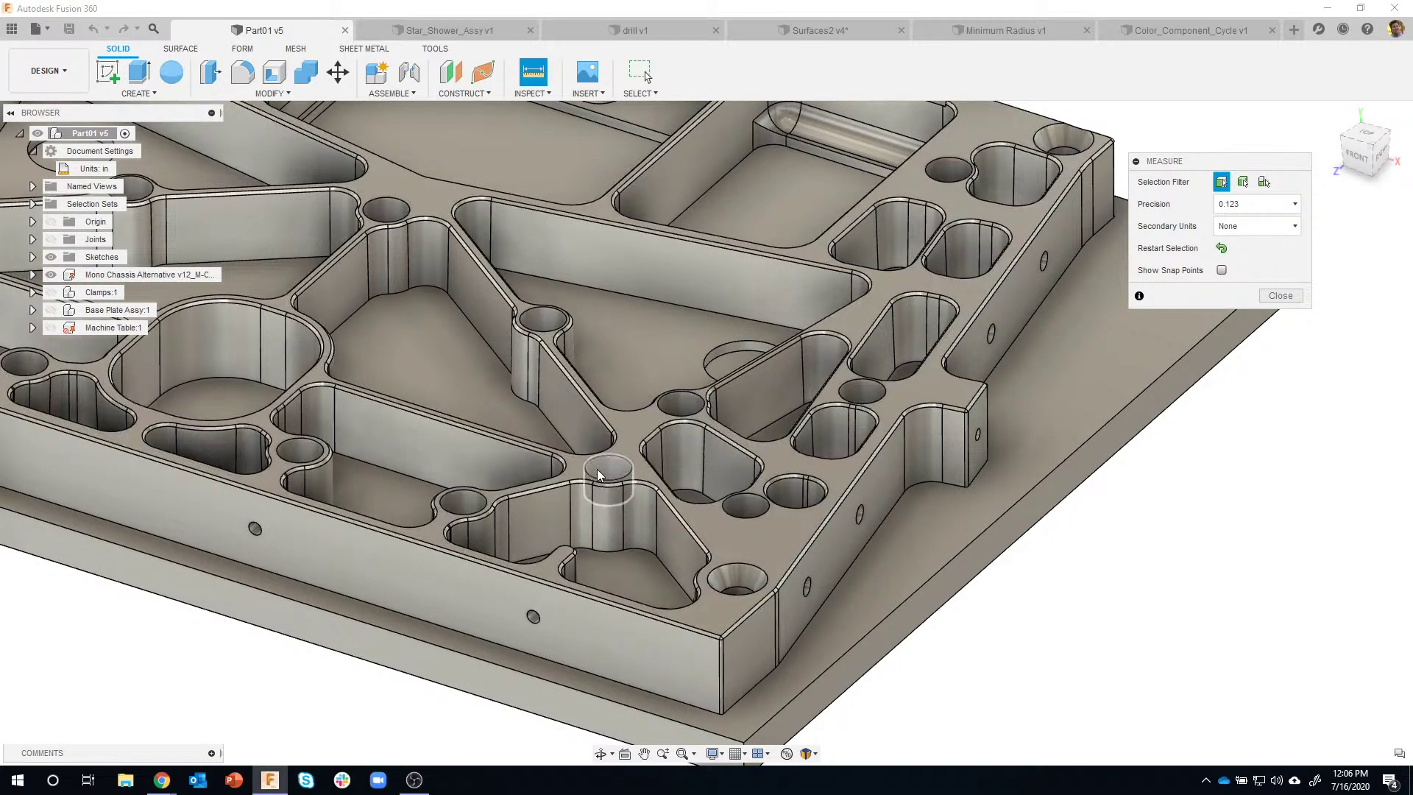
click(605, 475)
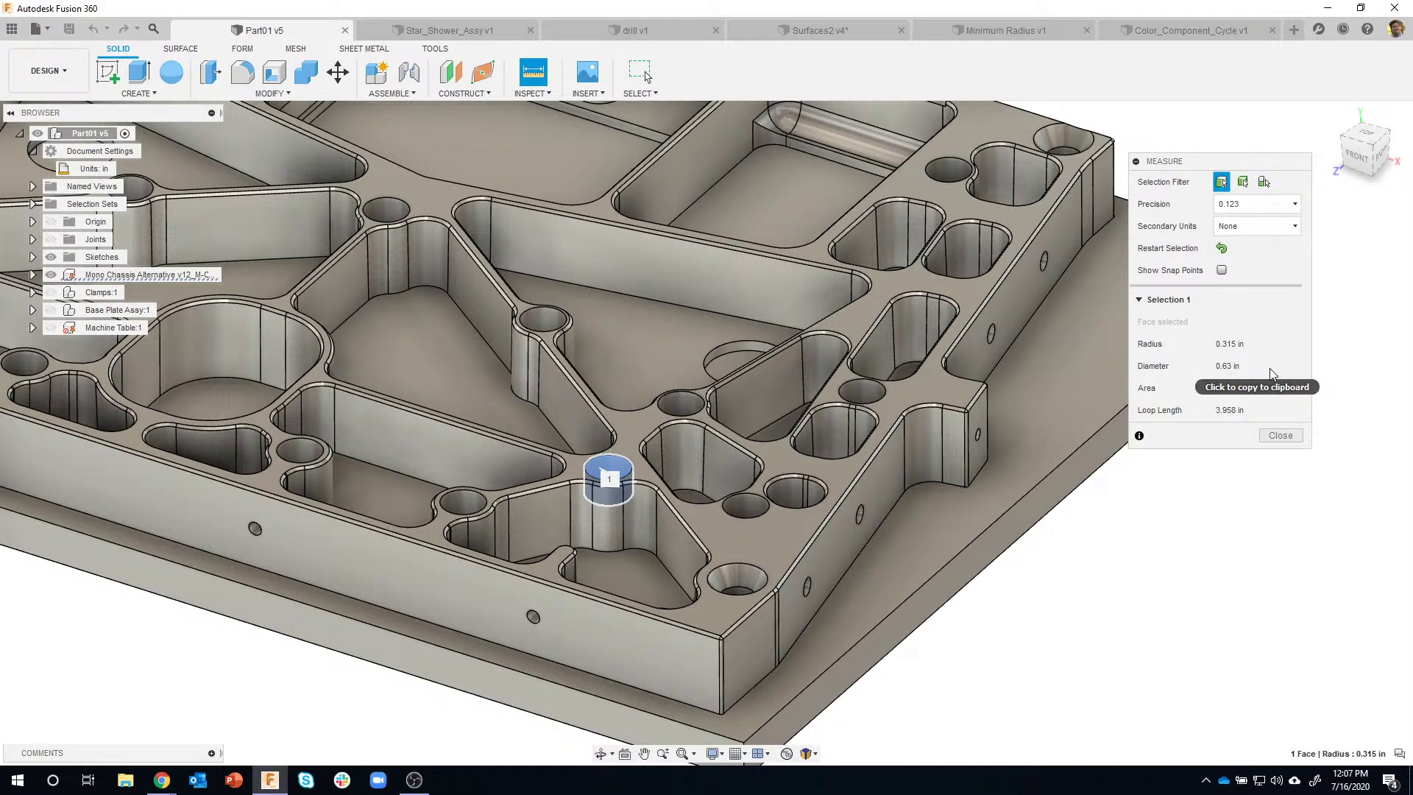
click(1222, 248)
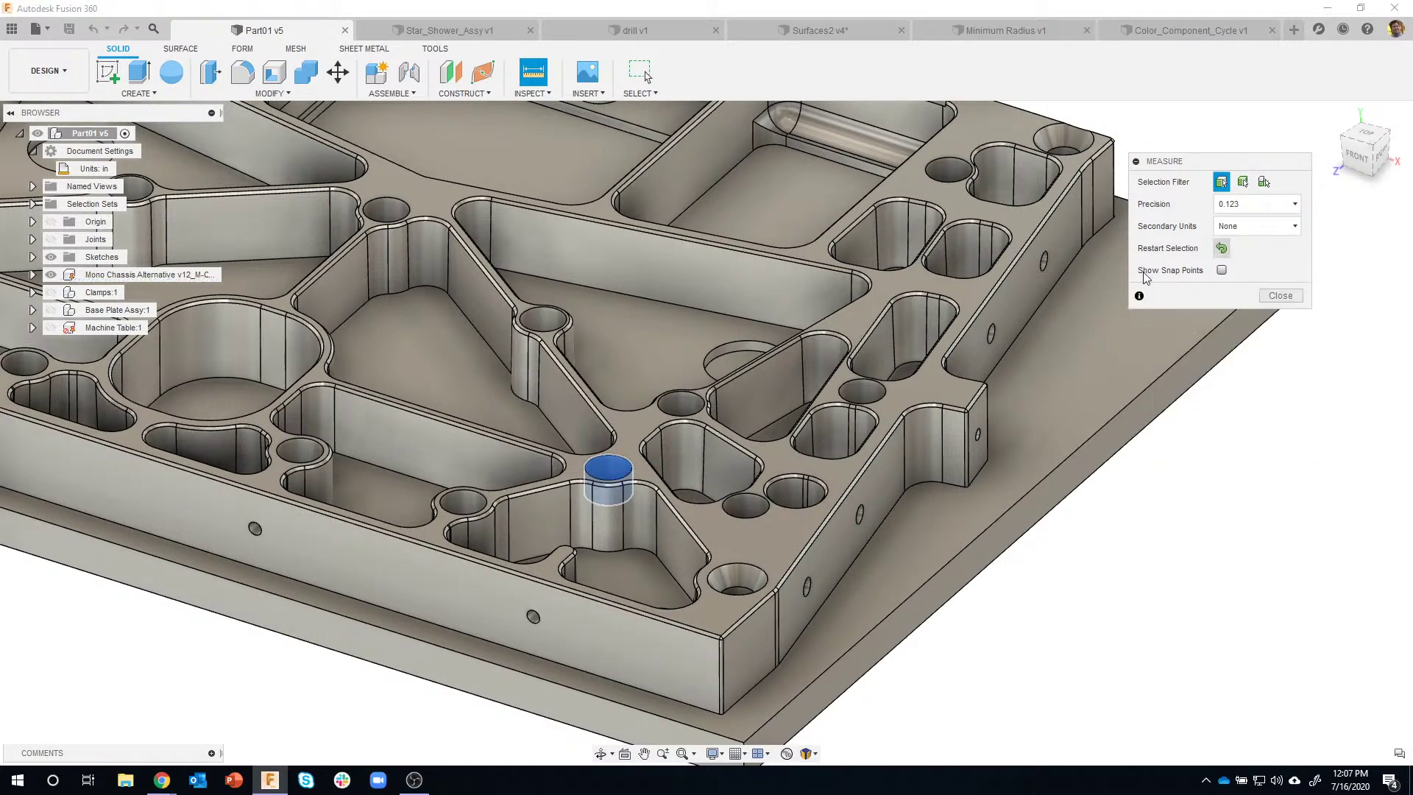
Measure the curved corner faces of two adjacent triangular pockets one at a time, clearing the selection after each
click(424, 252)
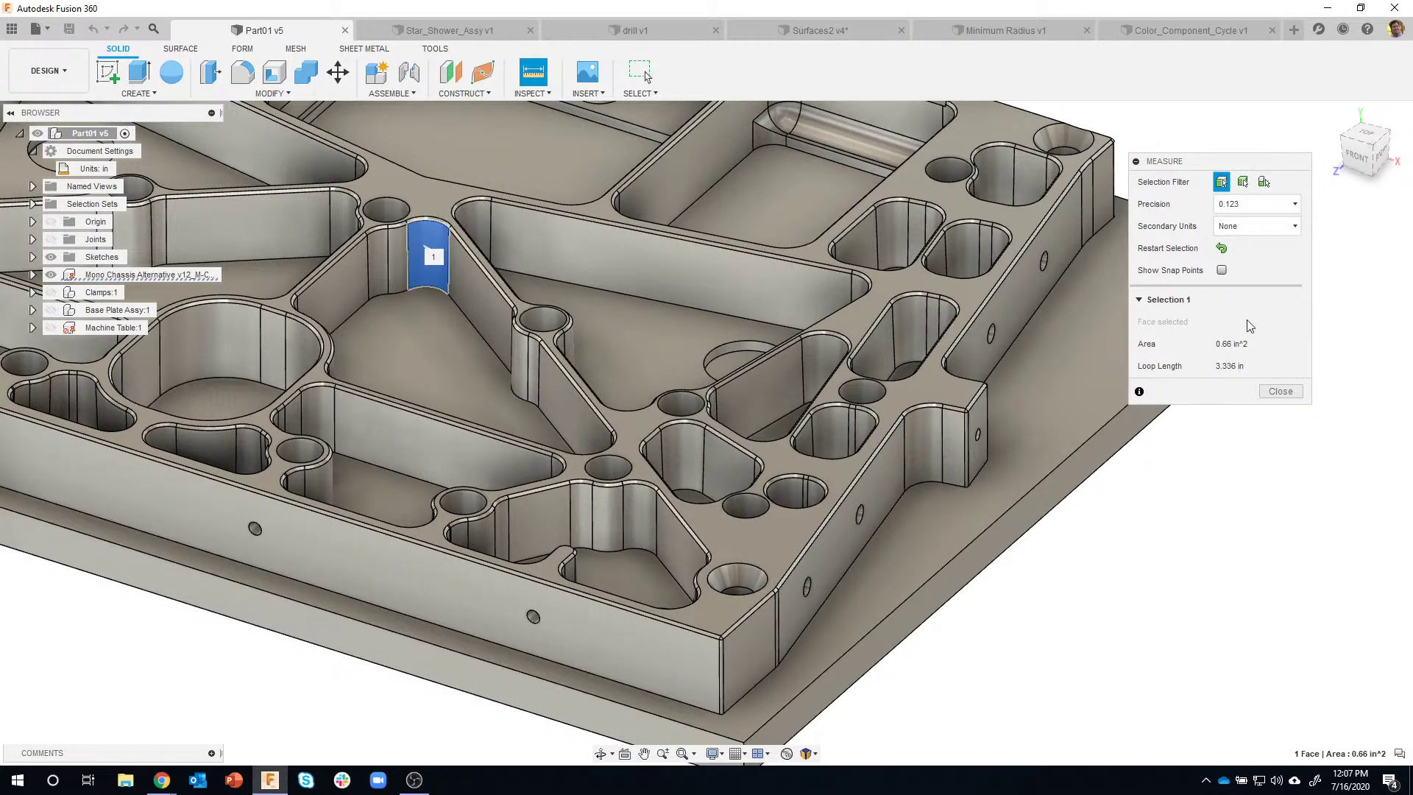
click(1222, 248)
click(470, 214)
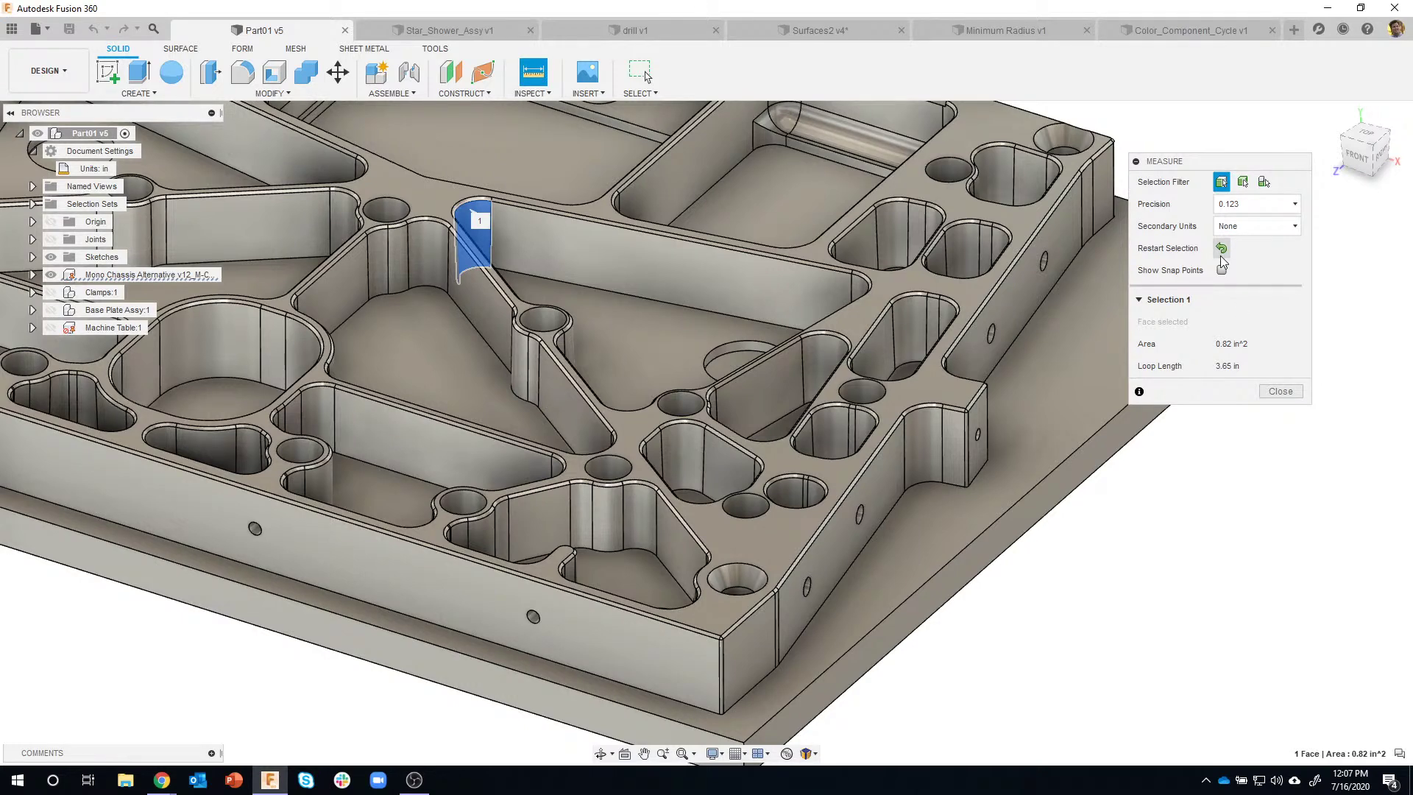
click(1221, 254)
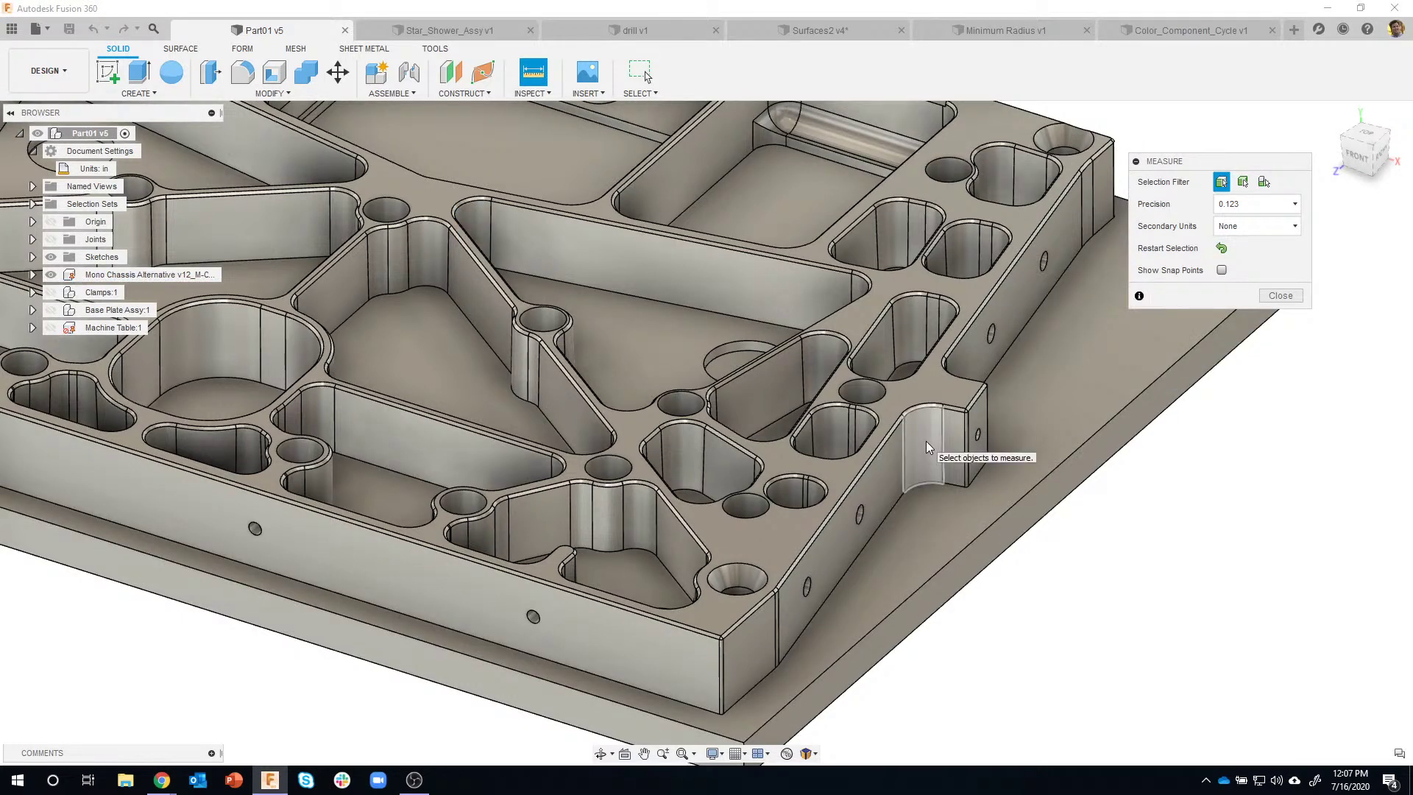
Measure the narrow rounded face along the chassis's vertical front corner and clear the selection
scroll(541, 558, down, 8)
shift+middle_drag(526, 551, 721, 589)
scroll(374, 586, up, 10)
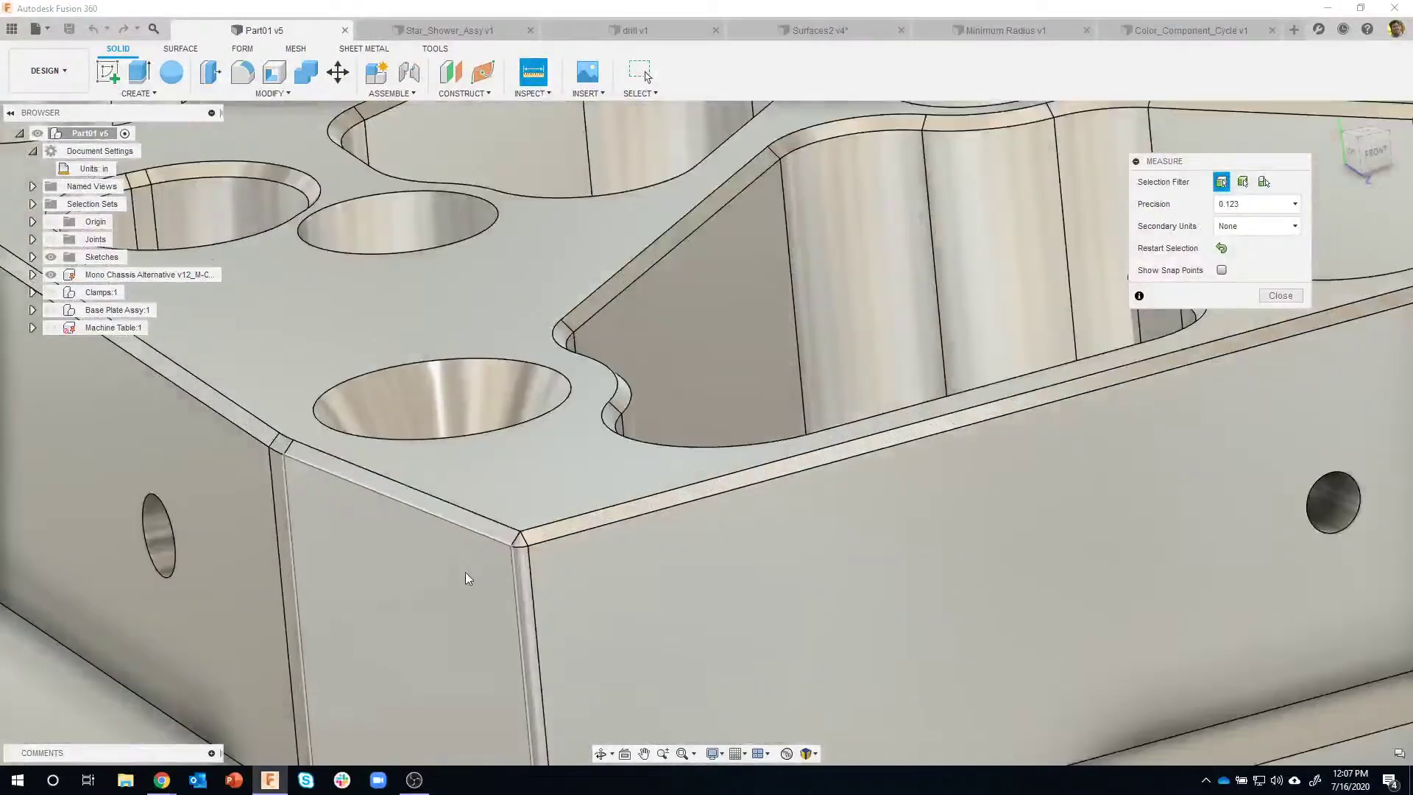
click(522, 572)
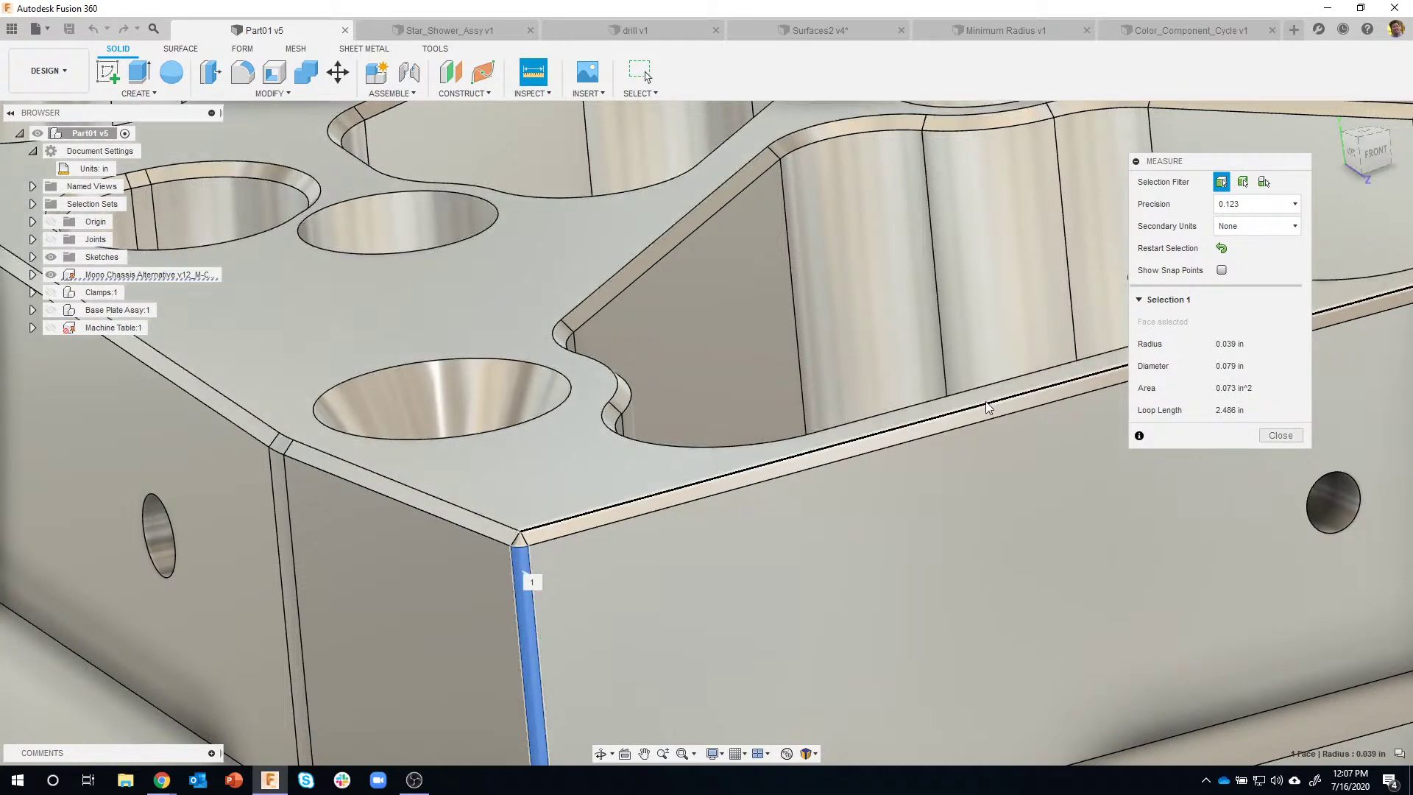
scroll(947, 315, down, 5)
scroll(948, 315, down, 5)
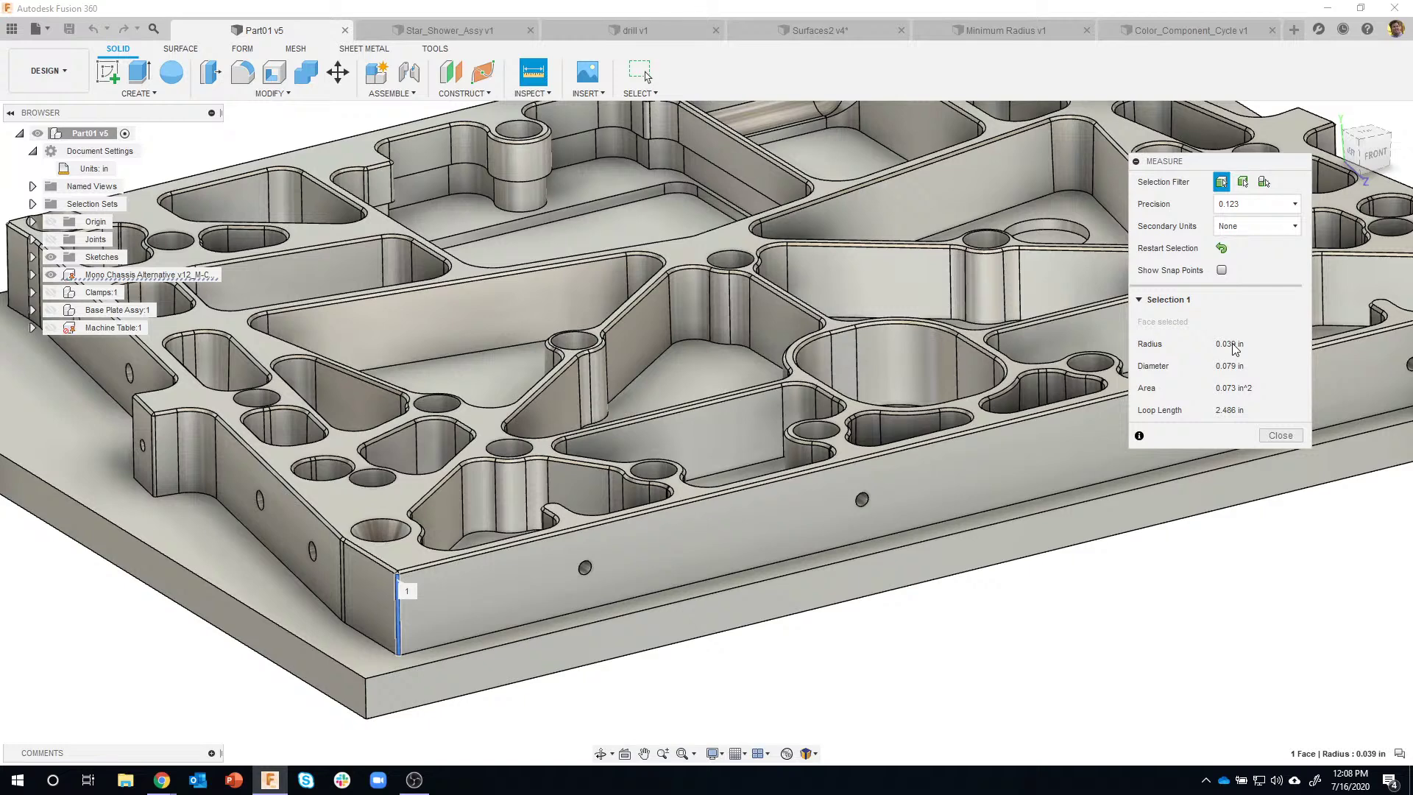
shift+middle_drag(567, 662, 616, 646)
click(616, 646)
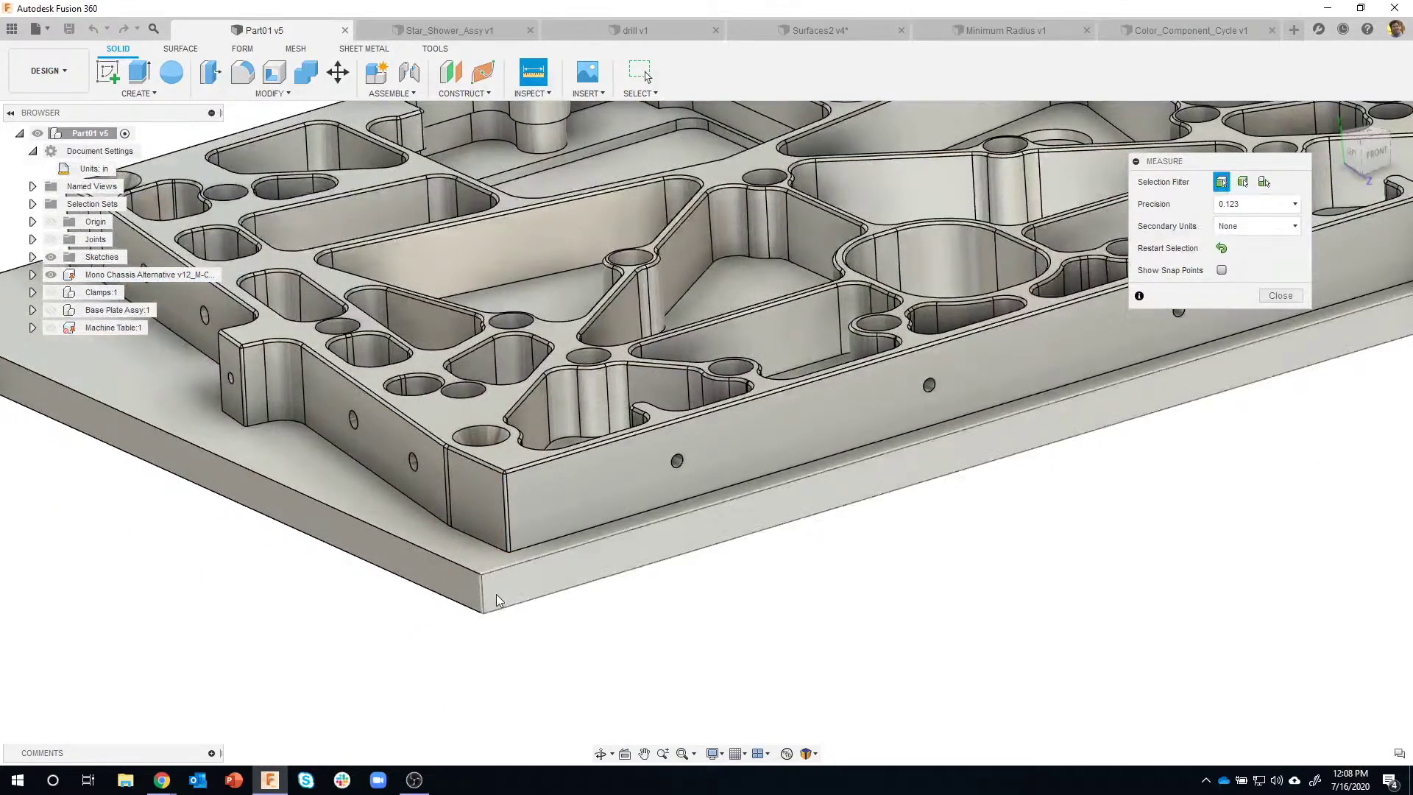
Measure the lower plate's vertical front-corner edge and close the Measure tool
click(480, 589)
right_click(559, 589)
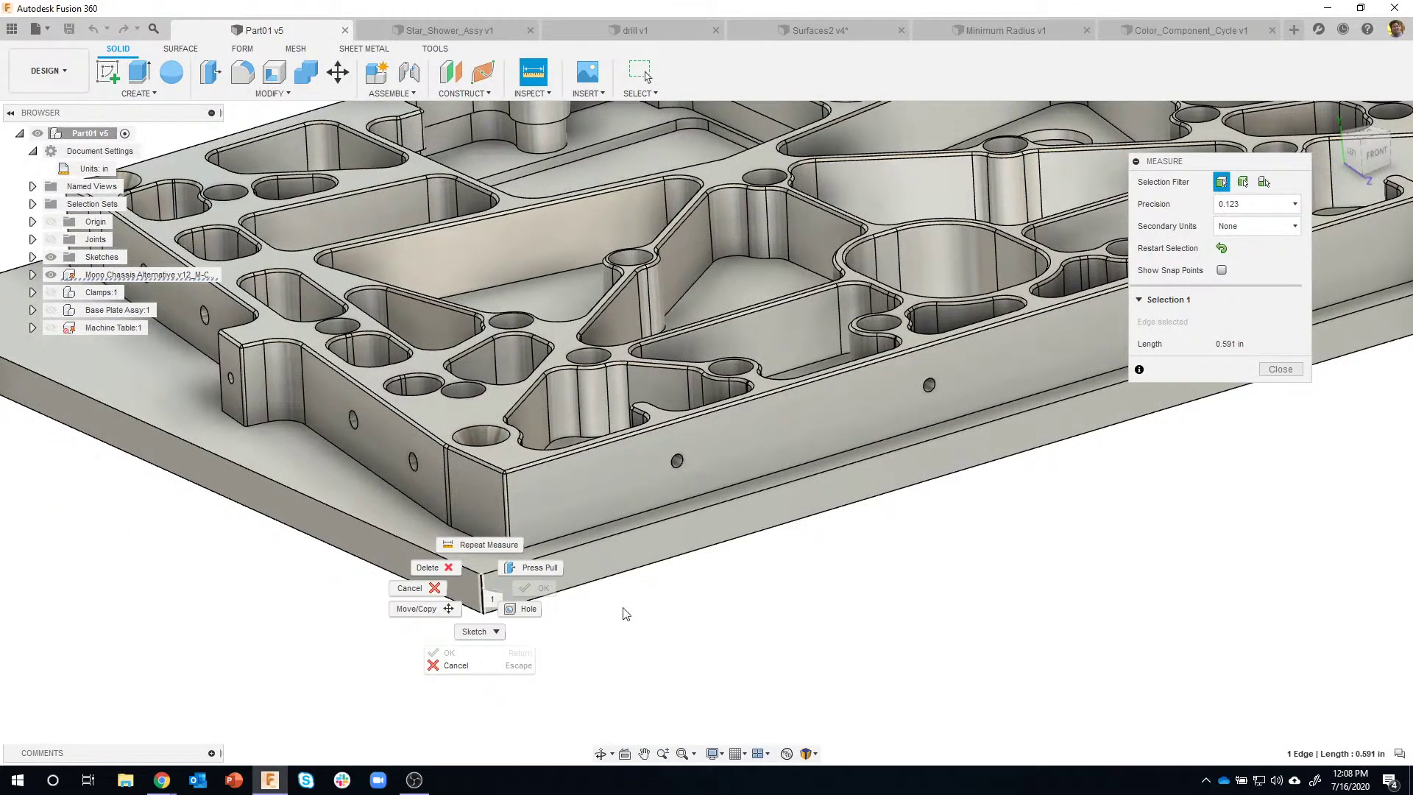
click(1297, 386)
click(1281, 538)
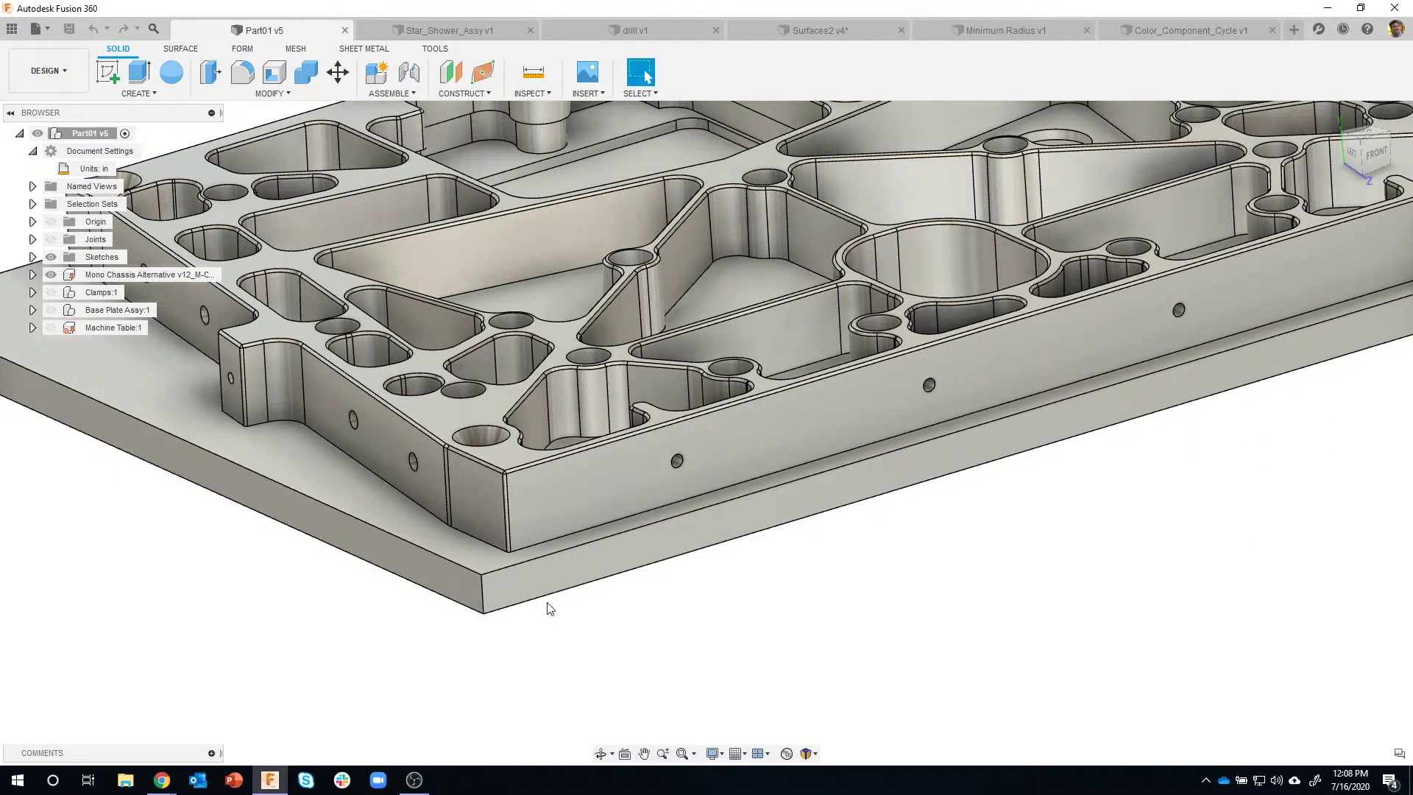
Preview a 0.039 in constant-radius fillet on the lower plate's vertical front-corner edge and cancel the command
right_click(485, 590)
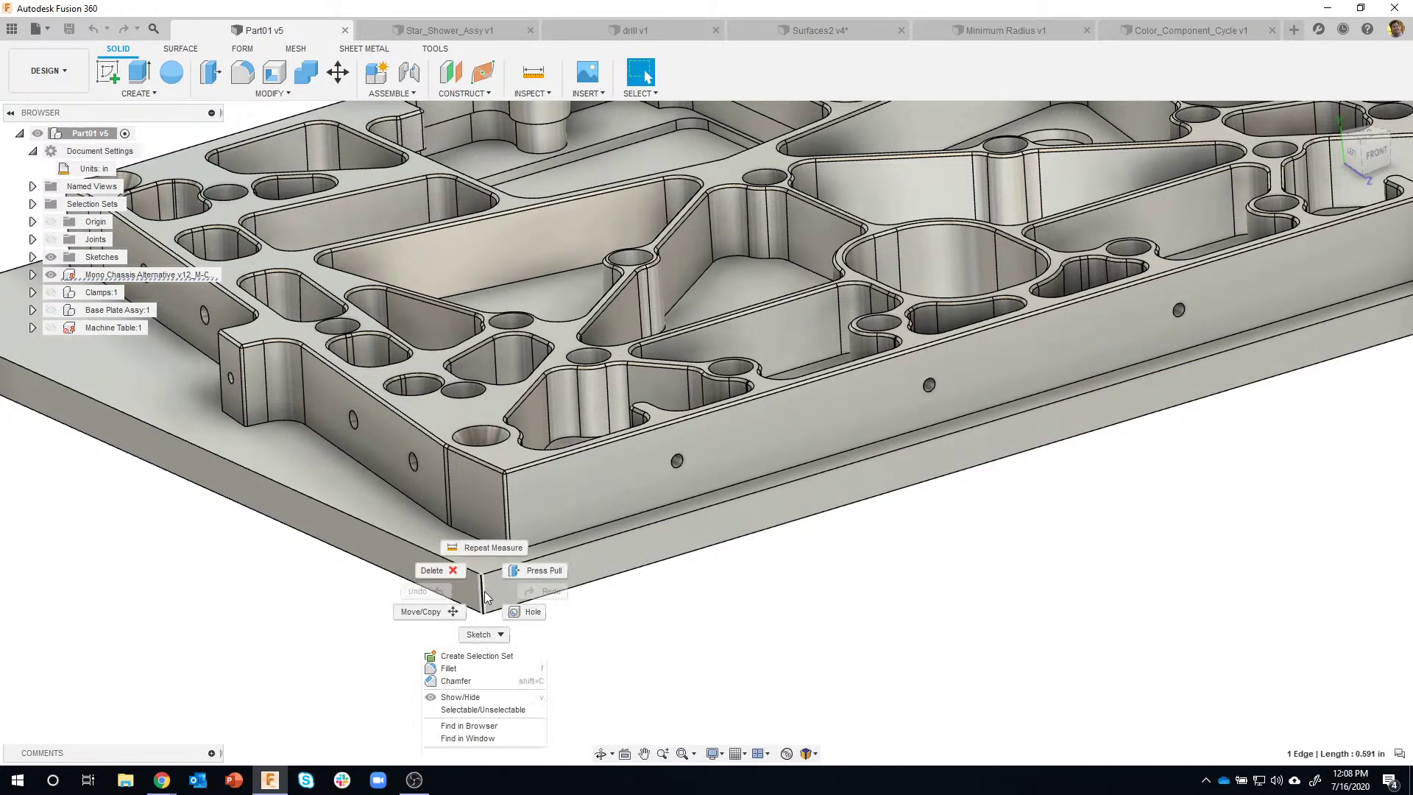
click(471, 669)
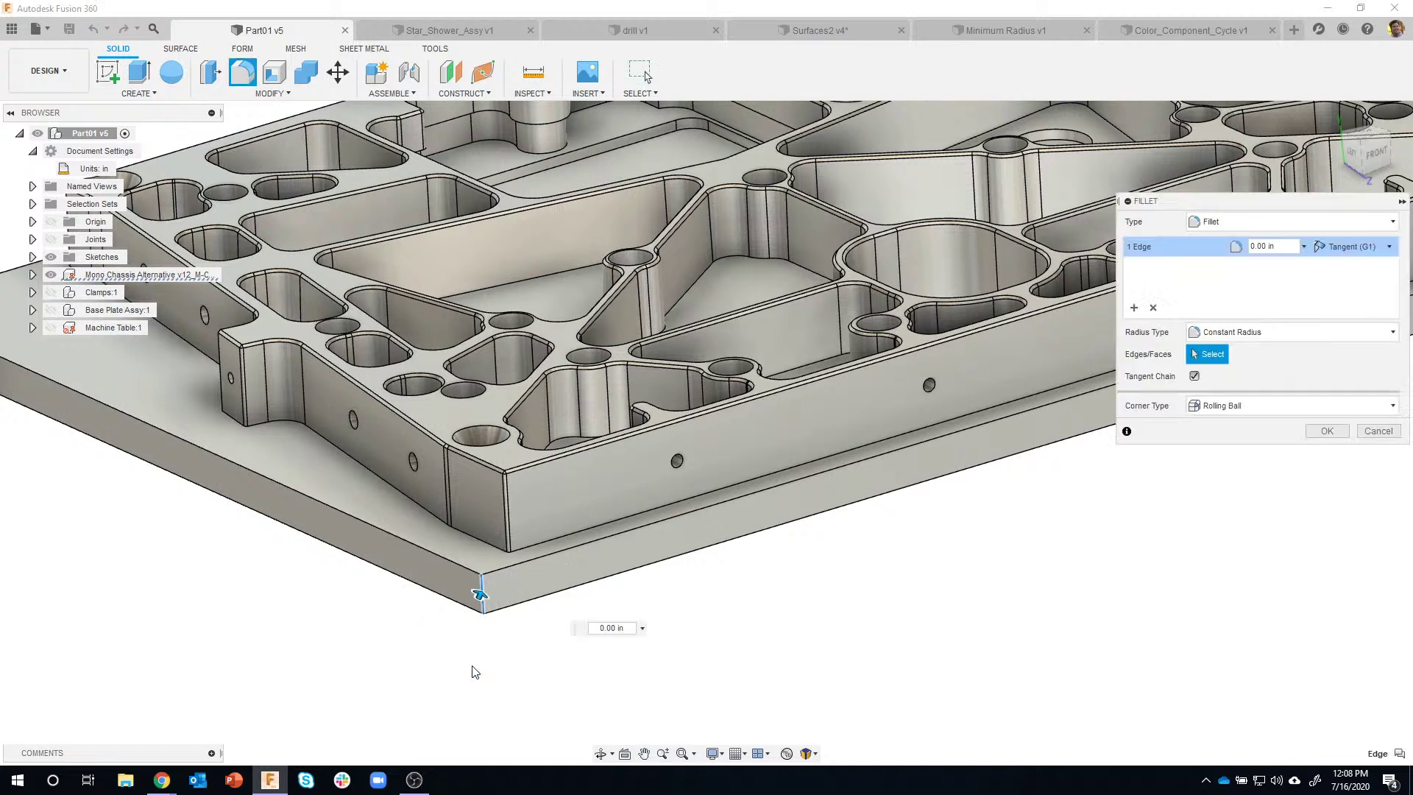
click(1280, 248)
text(0.039 in)
scroll(478, 588, up, 3)
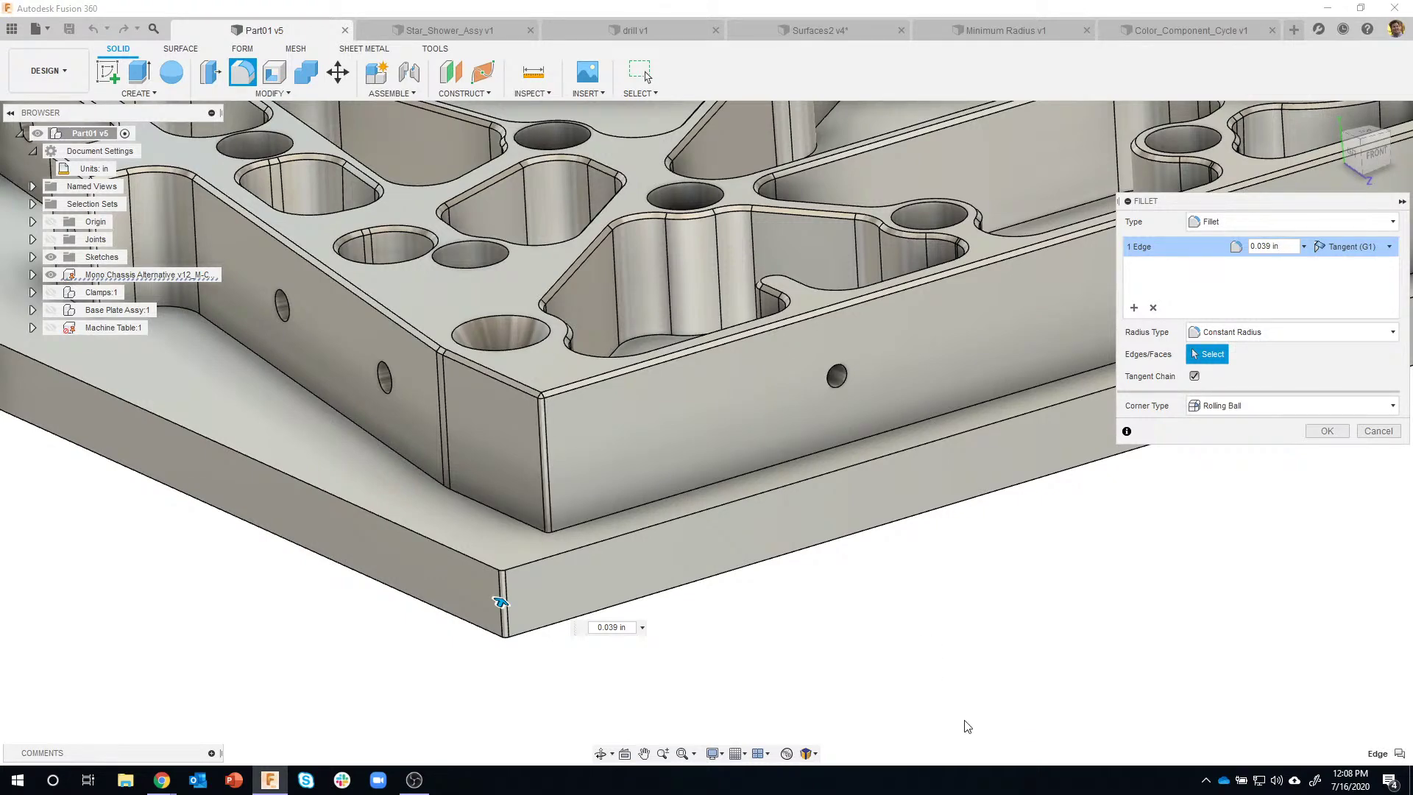
click(1363, 438)
Restart the Measure tool, measure the small cross hole in the chassis's side wall nearest the front corner, and clear the selection
scroll(1138, 583, down, 6)
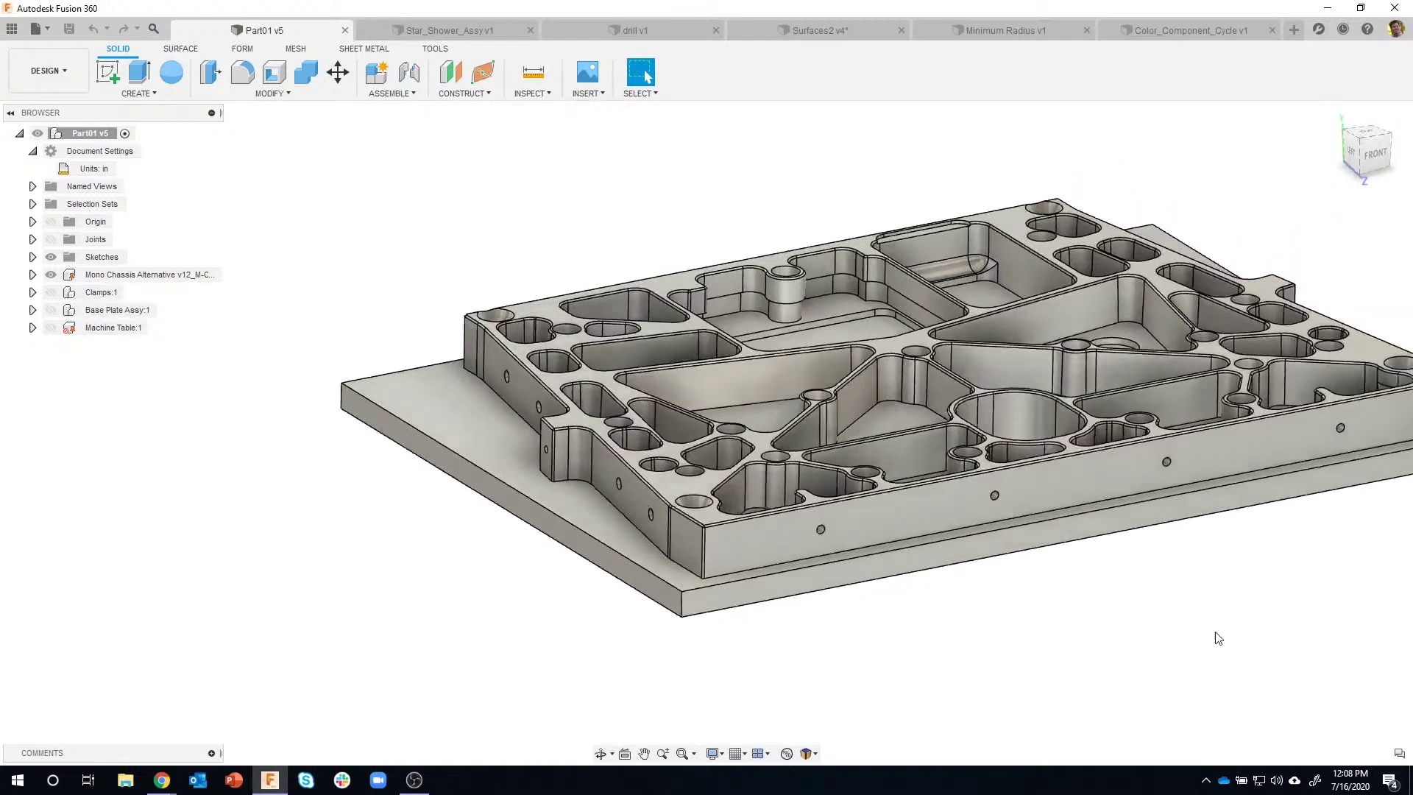
shift+middle_drag(1219, 639, 610, 127)
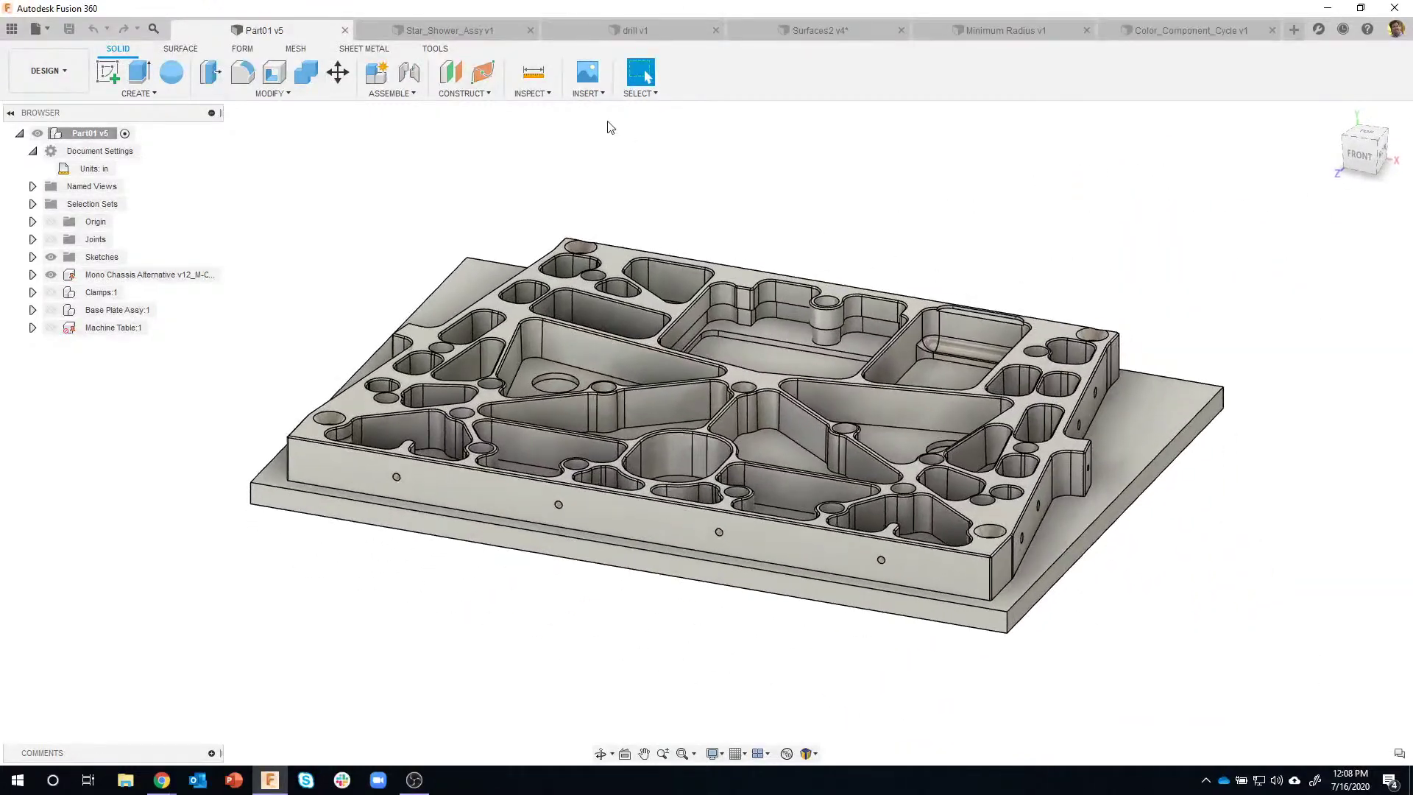
click(533, 71)
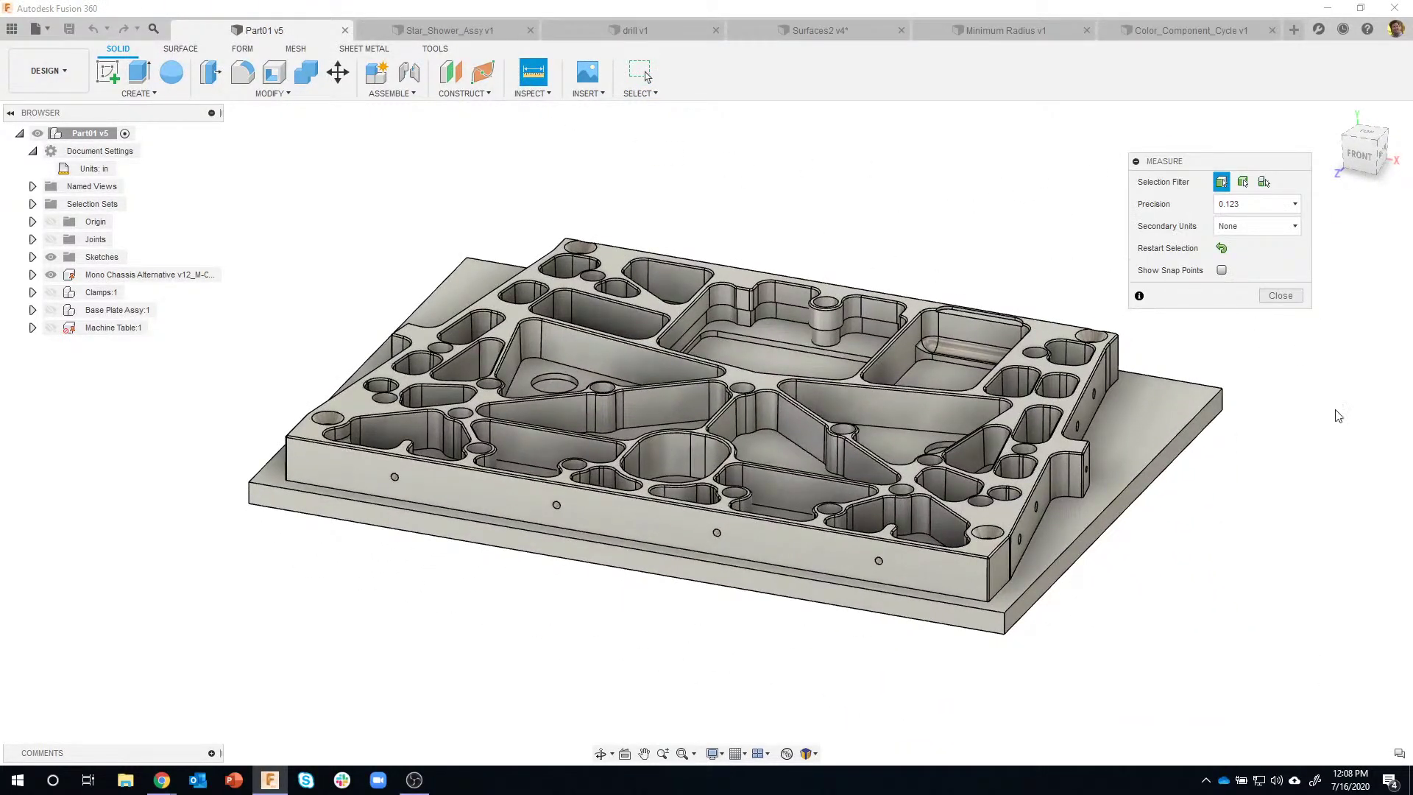
scroll(1246, 618, up, 5)
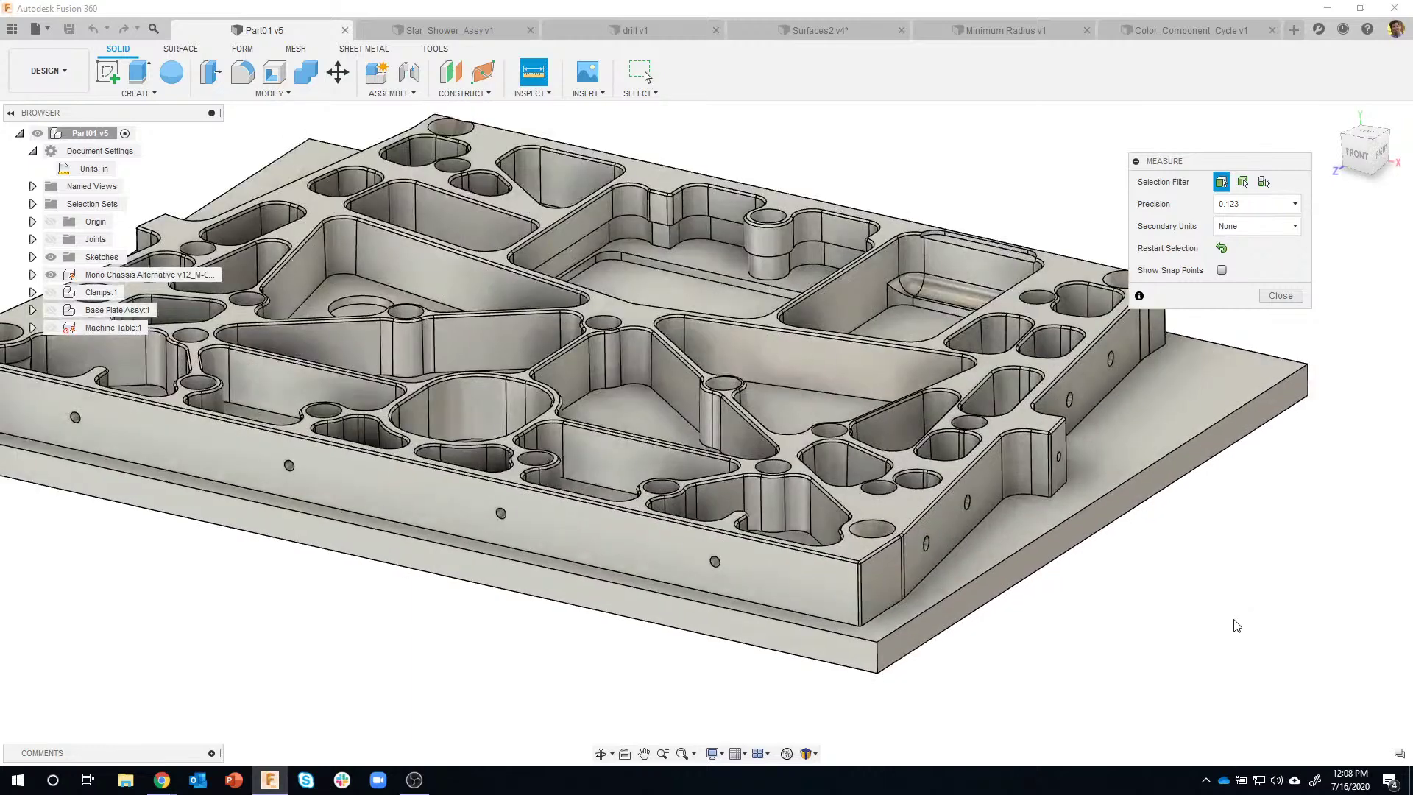
scroll(1236, 625, up, 4)
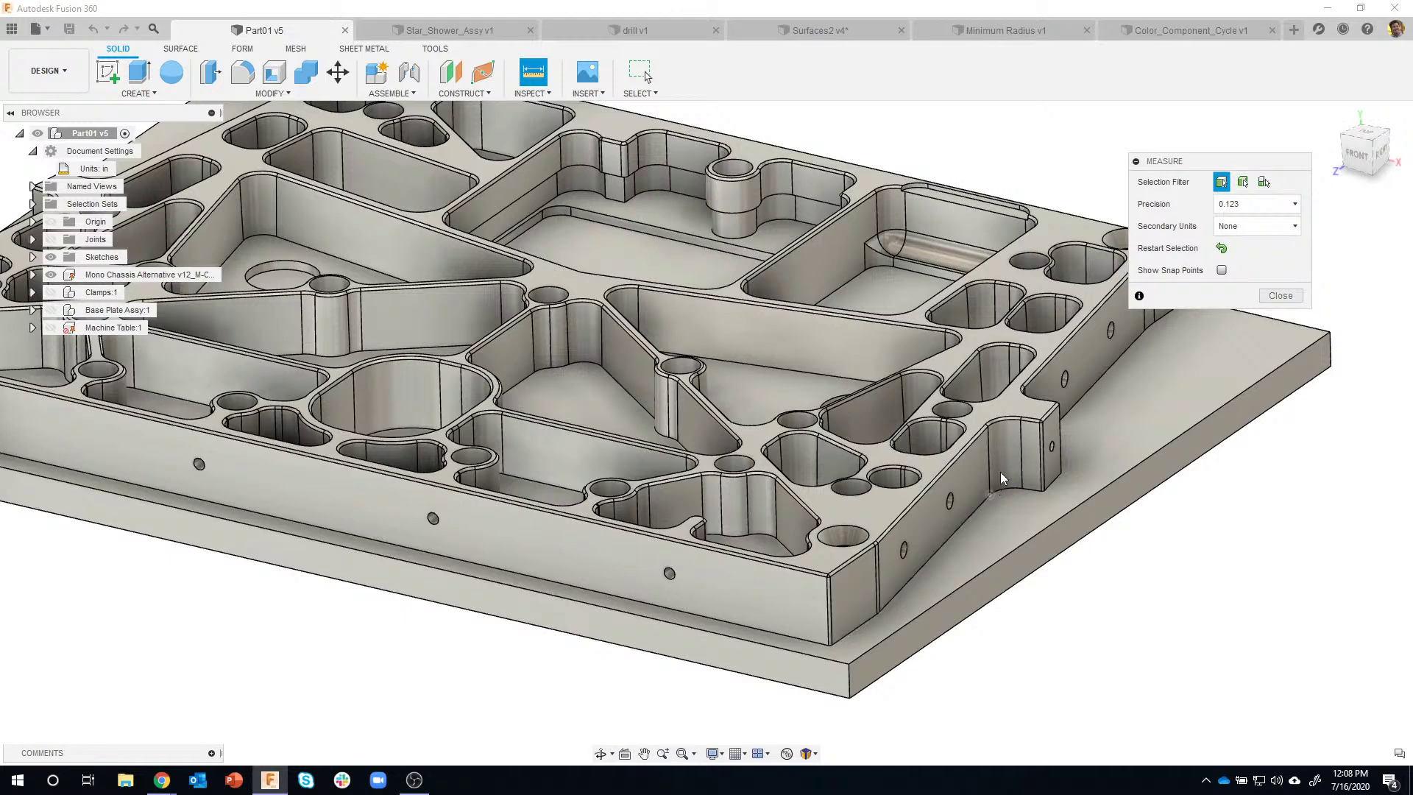
scroll(932, 564, up, 8)
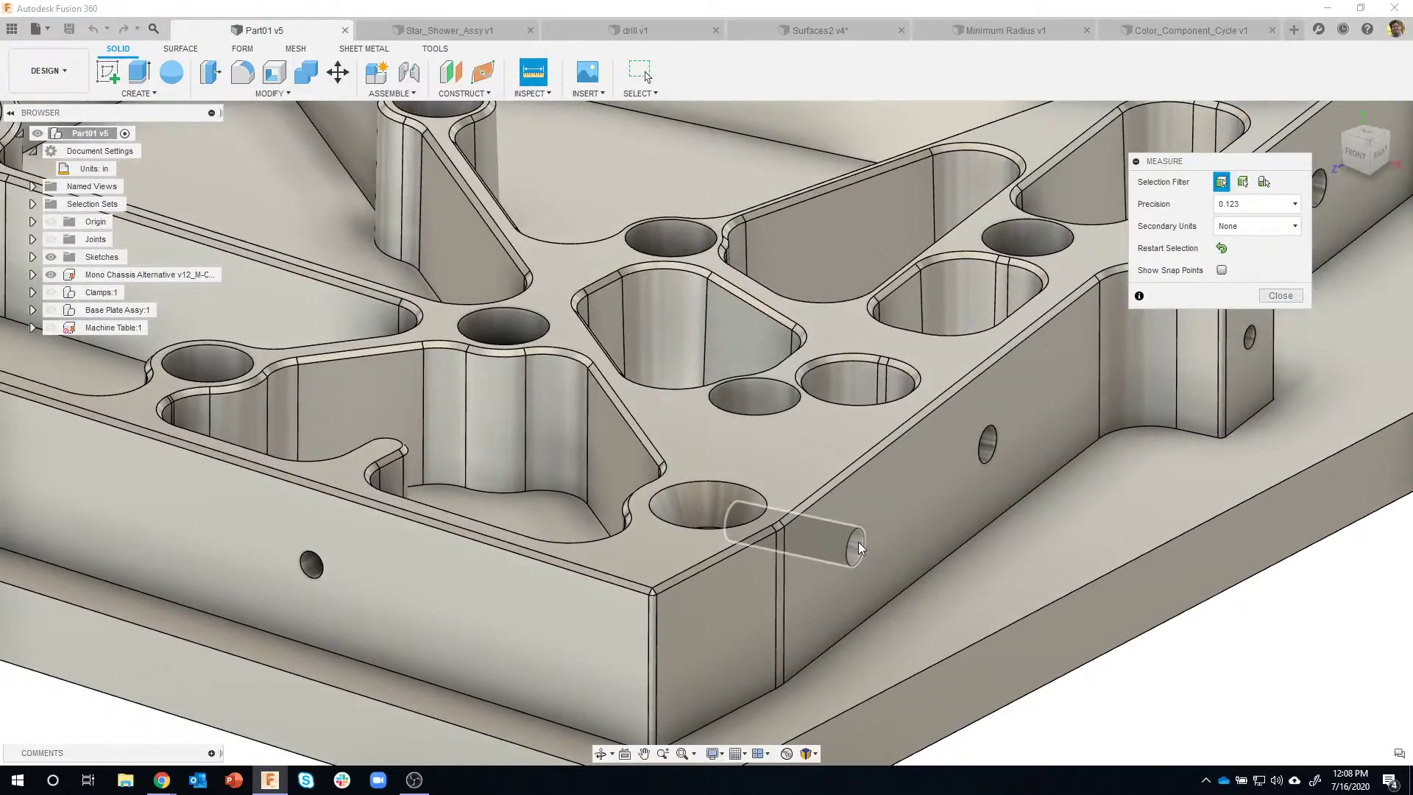
click(858, 541)
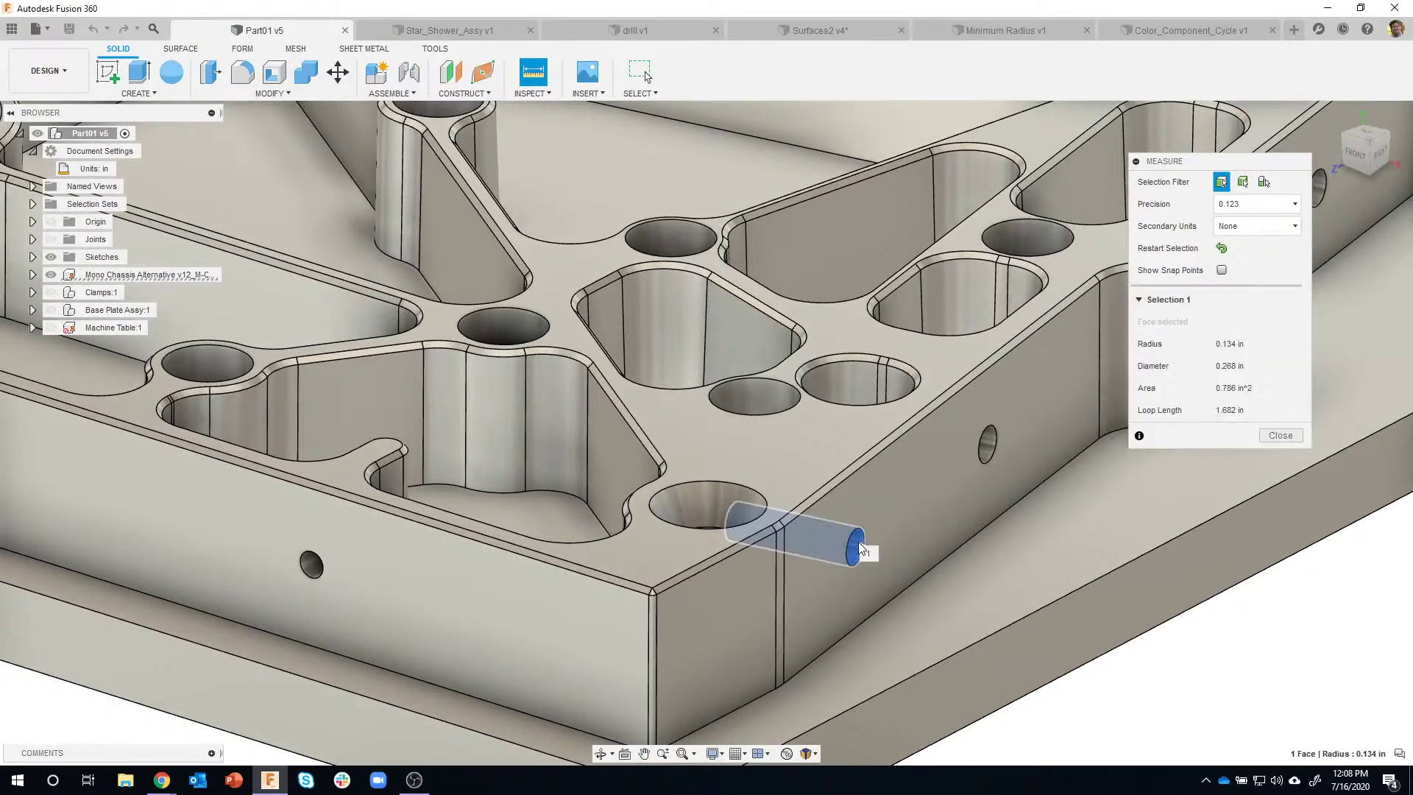
click(1221, 248)
Measure the vertical edge where the chassis's front-corner face meets the angled side wall, and inspect its upper end
scroll(1093, 502, down, 2)
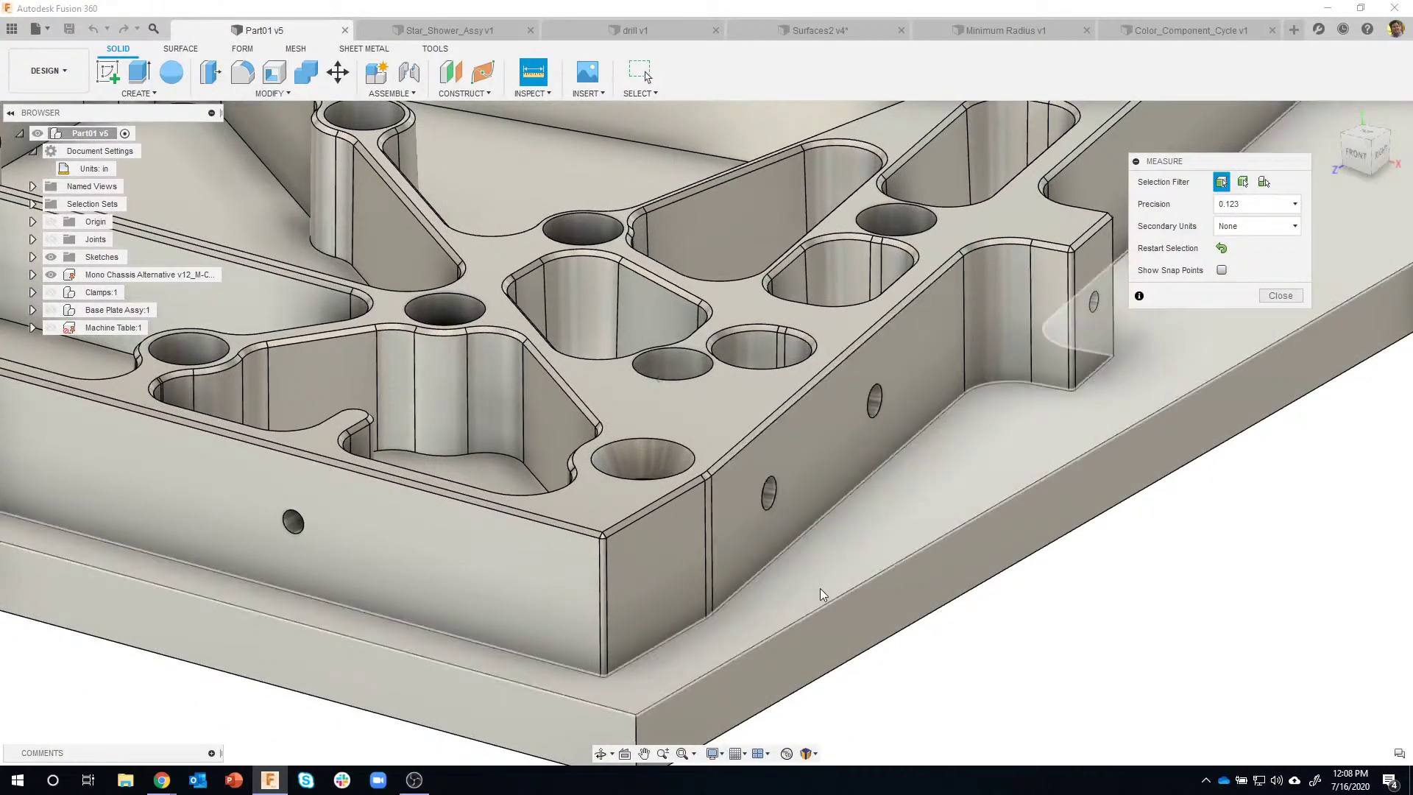
click(708, 546)
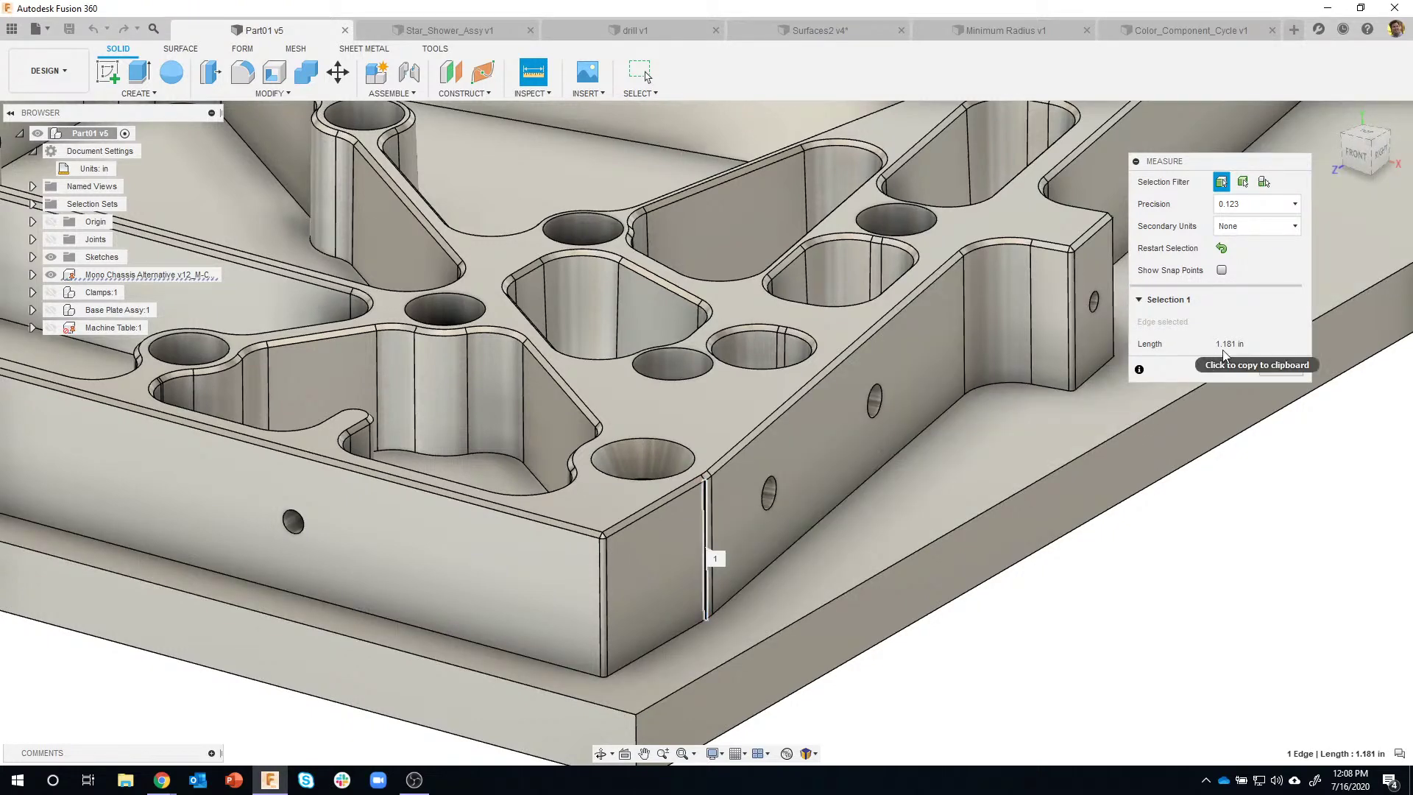
scroll(708, 498, up, 5)
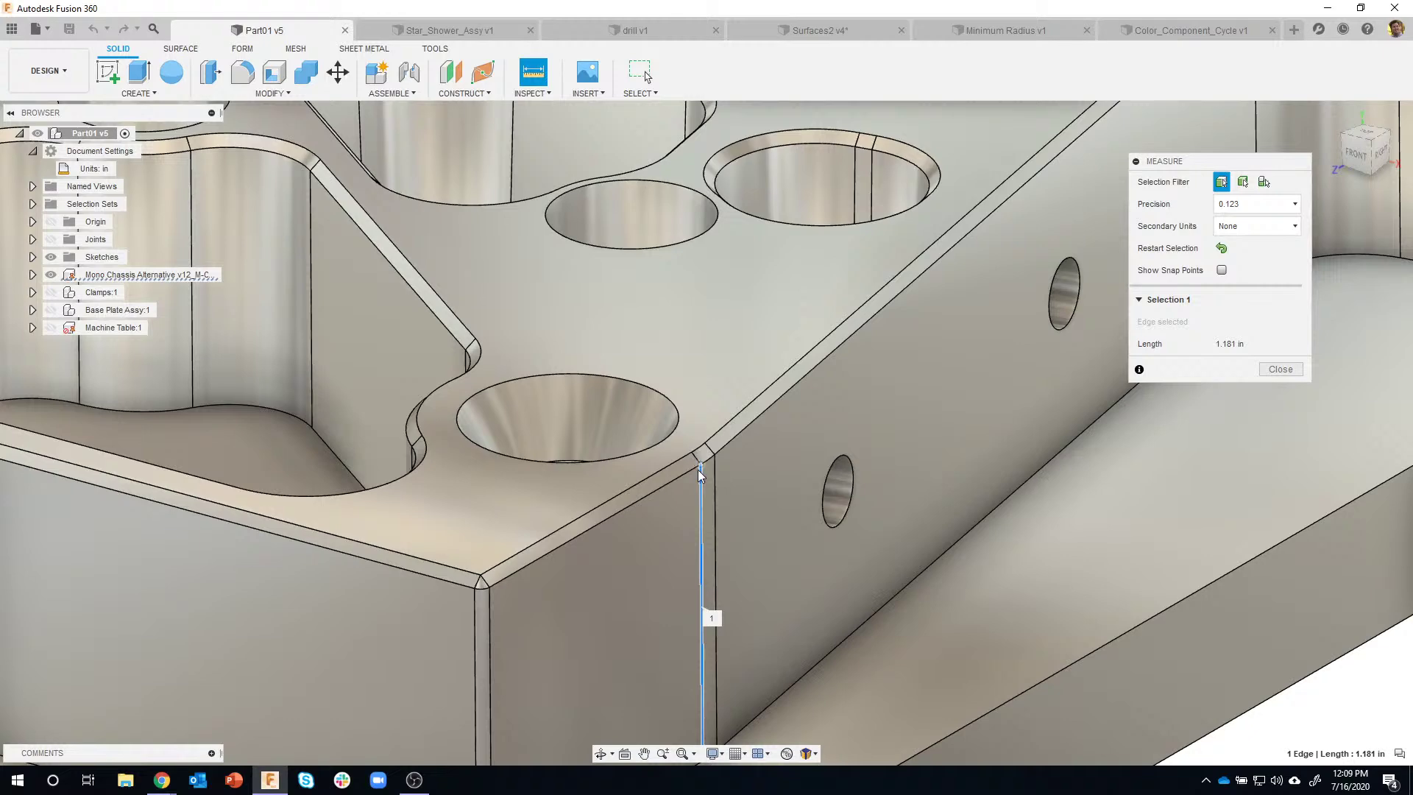
scroll(843, 607, down, 5)
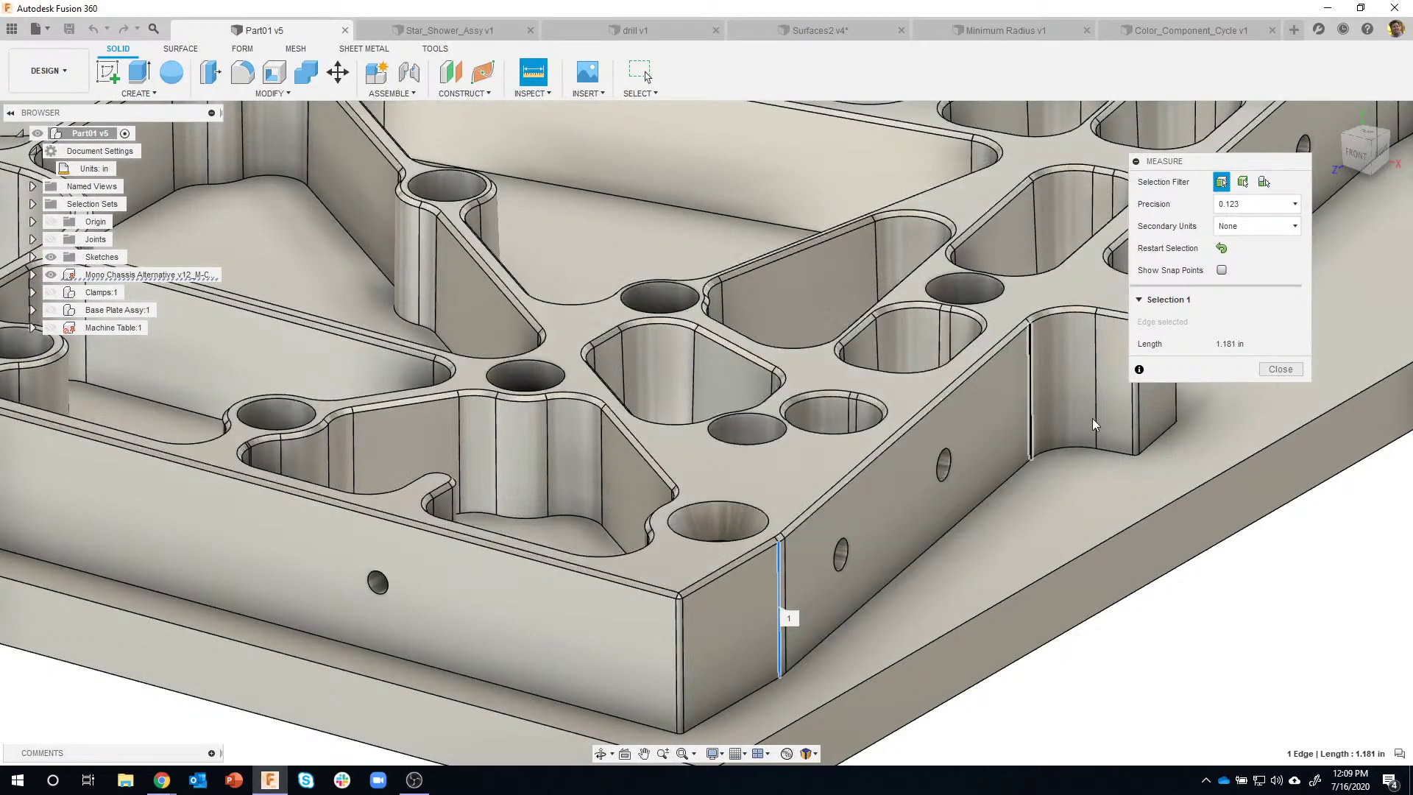
Restart the selection and measure the distance between the lower plate's top face and the chassis's top face
click(1222, 248)
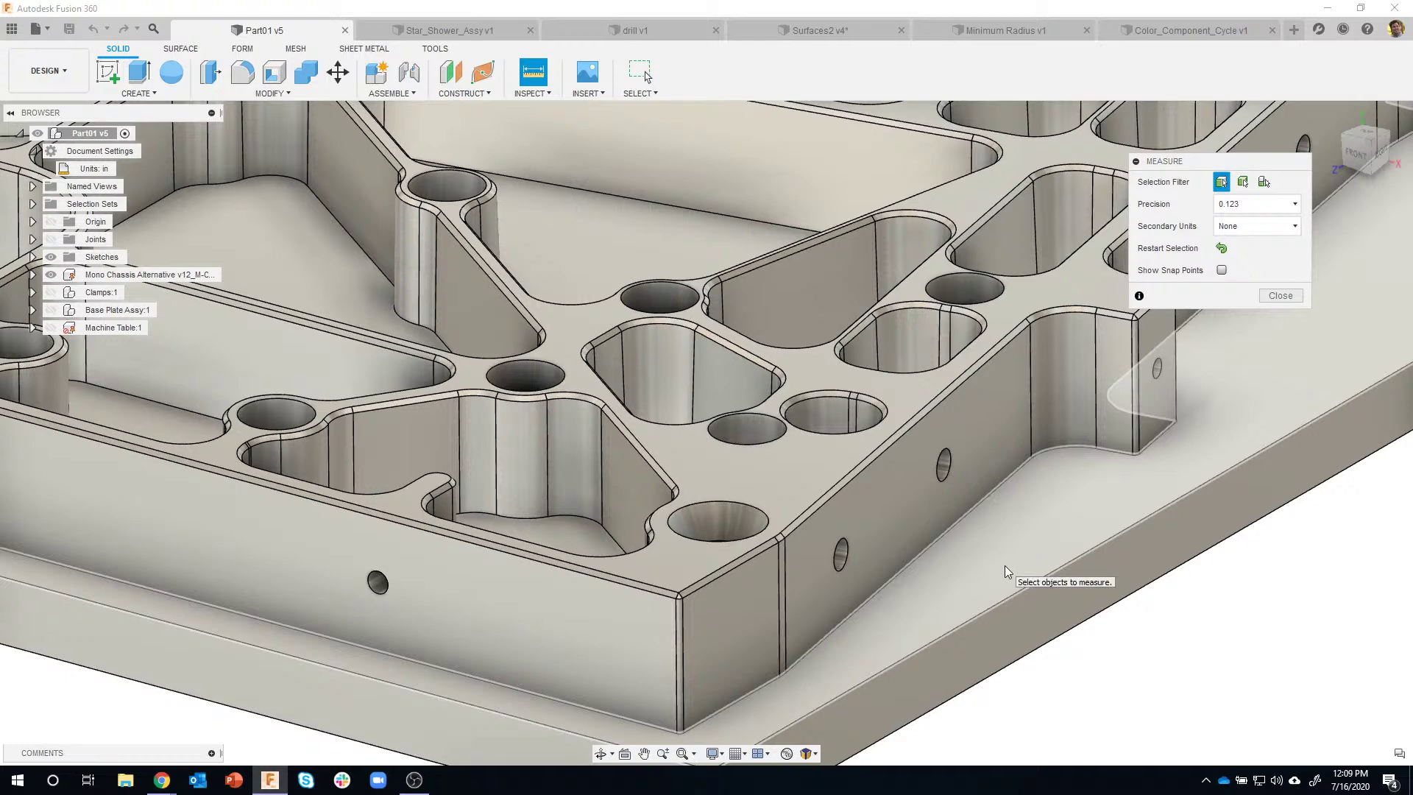
click(1006, 567)
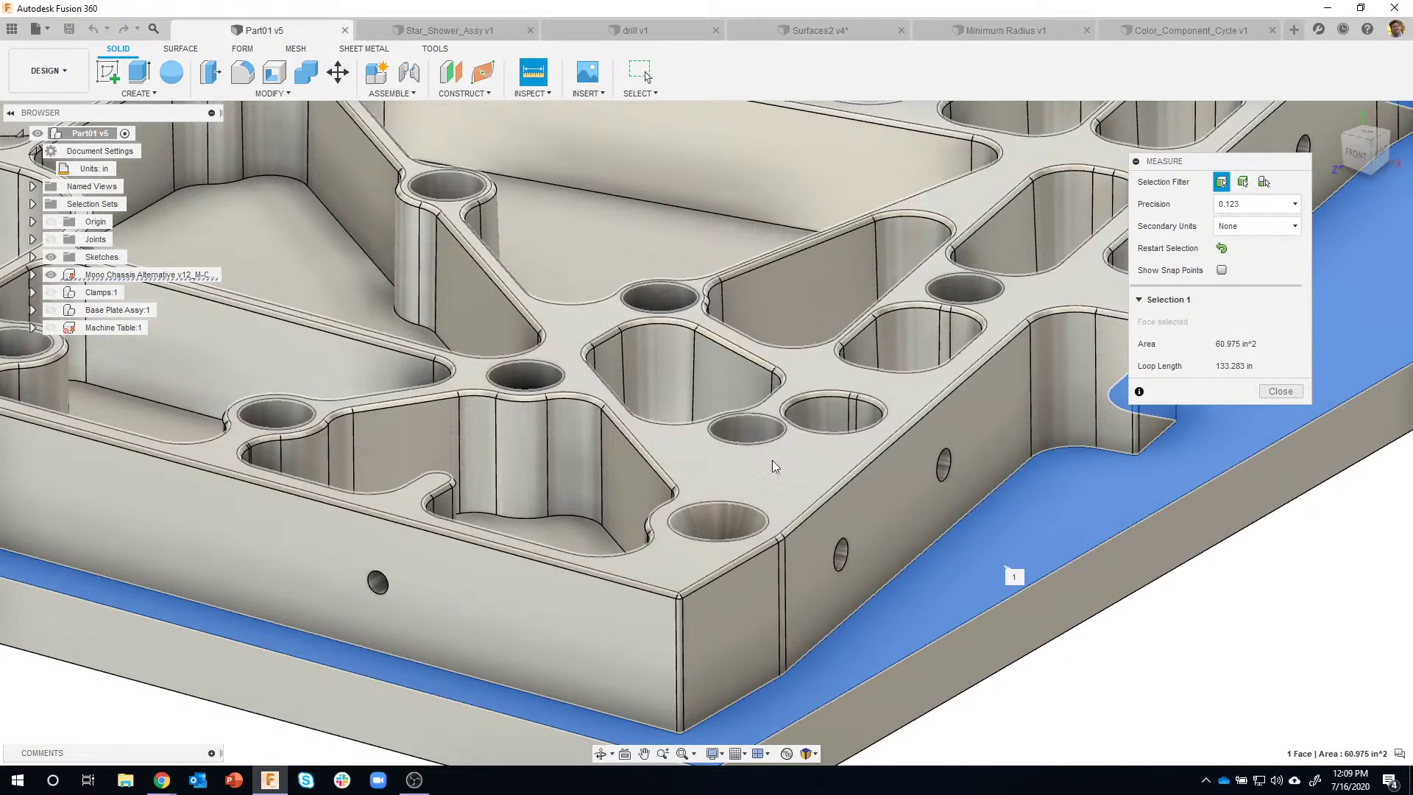
click(774, 471)
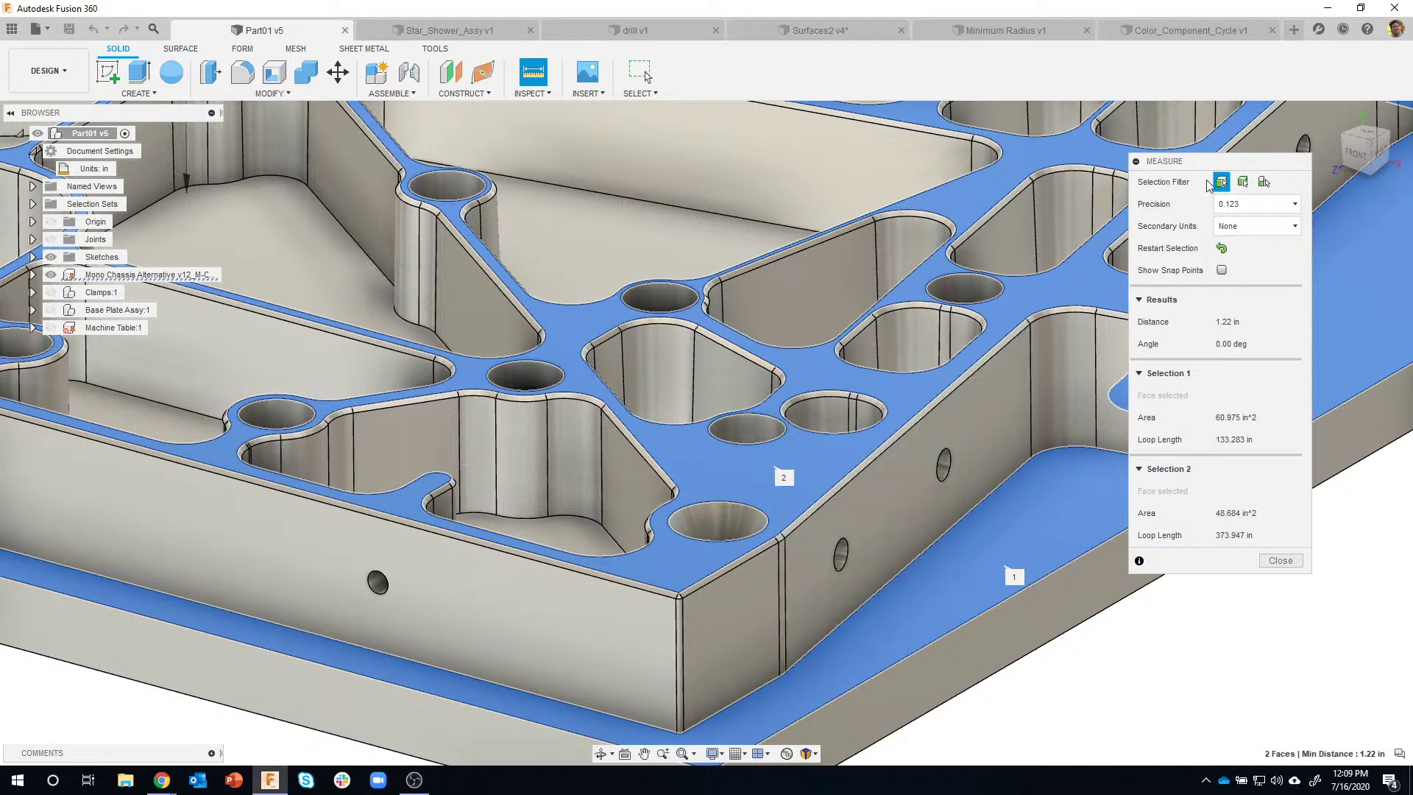
Move the Measure dialog clear of the chassis and inspect the displayed distance between the two selected faces in the model
drag(1241, 162, 1328, 215)
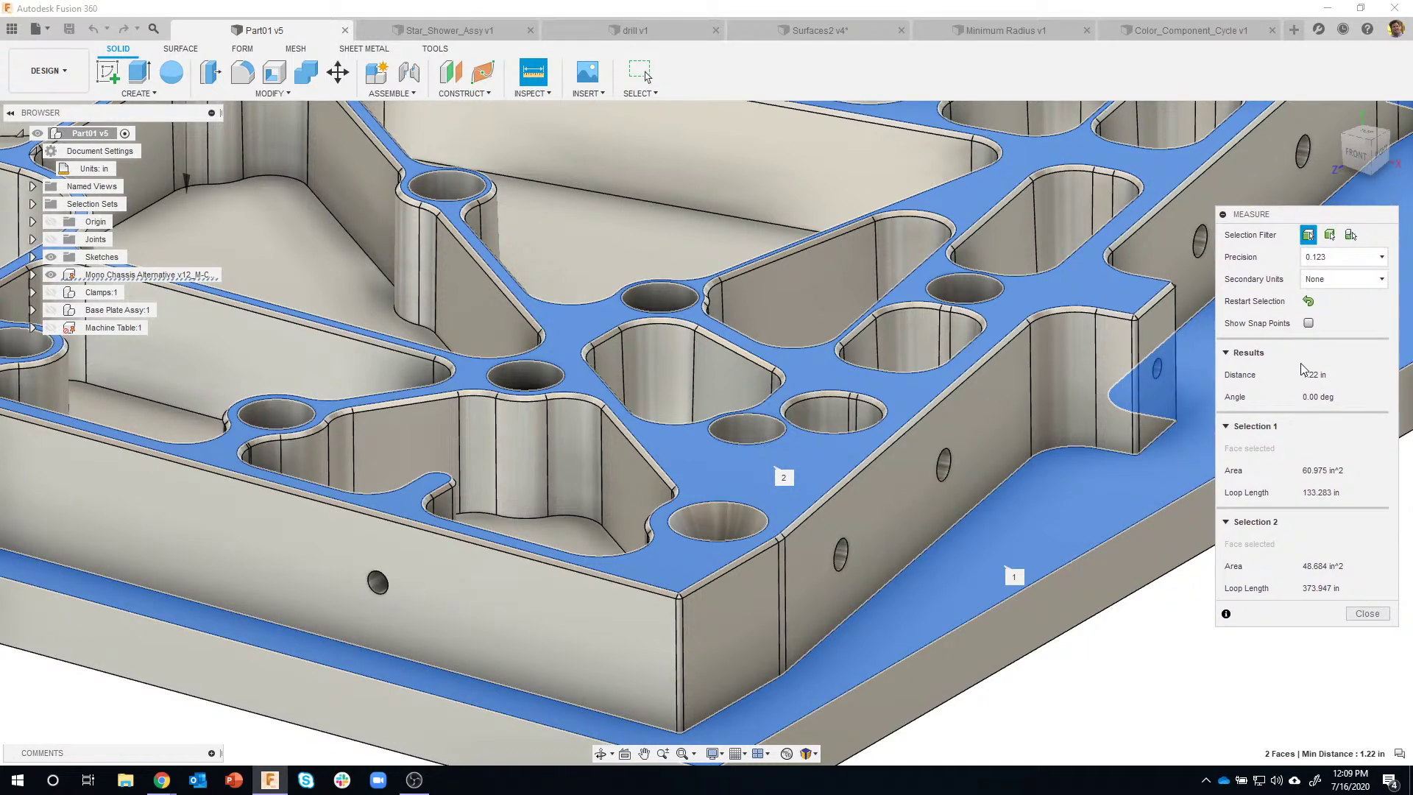
scroll(1246, 374, down, 3)
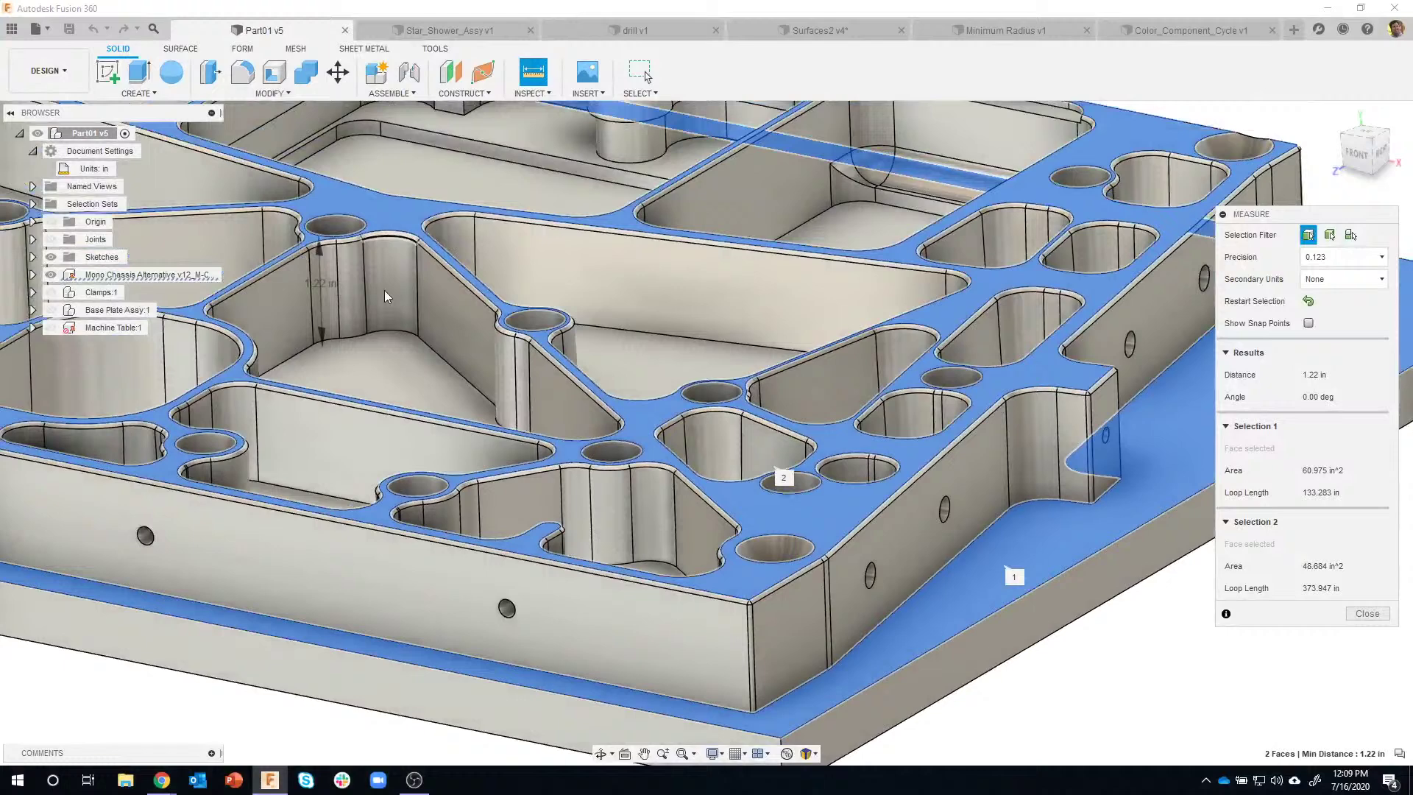
shift+middle_drag(385, 290, 539, 334)
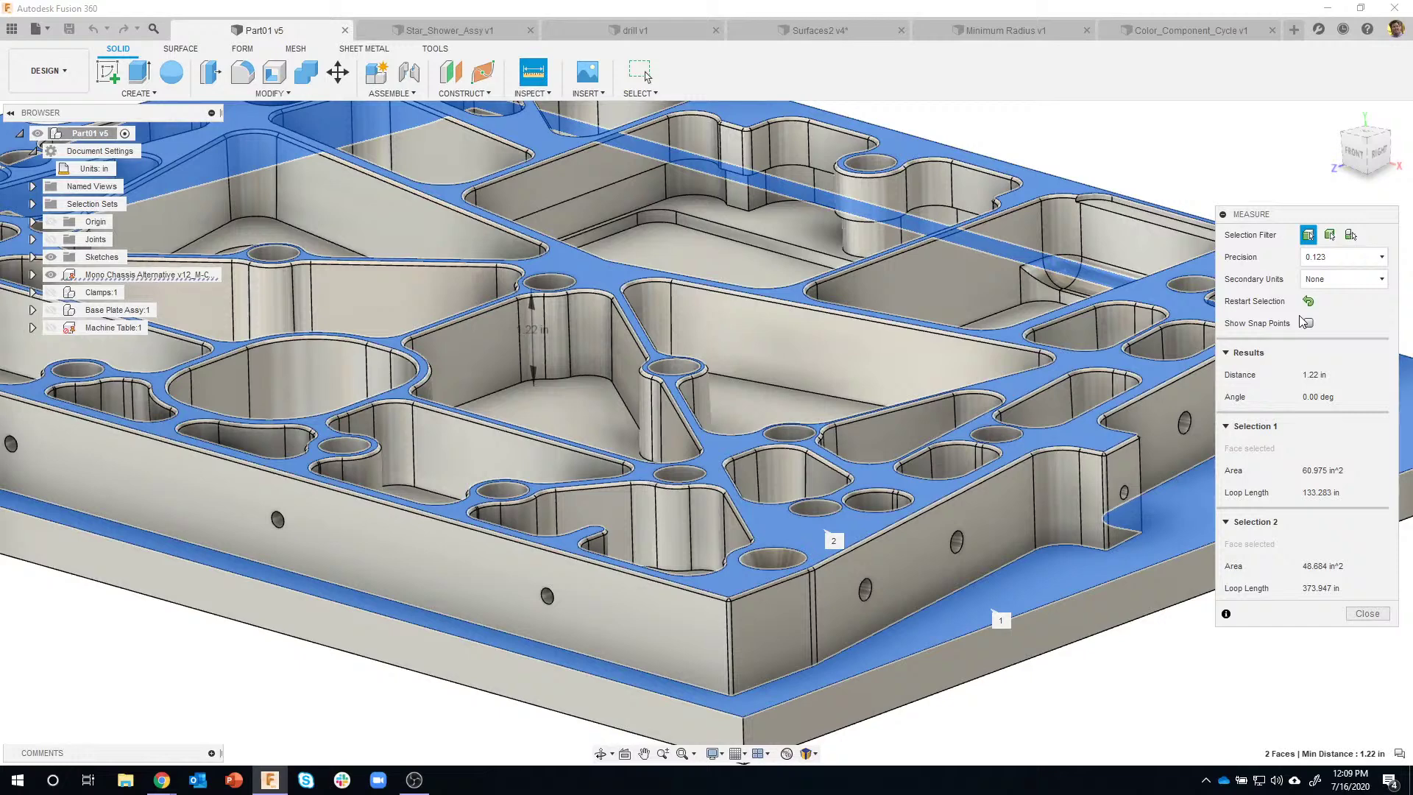
Restart the selection and measure the distance between two parallel, opposite-lying pocket wall faces near the chassis's front wall
click(1308, 301)
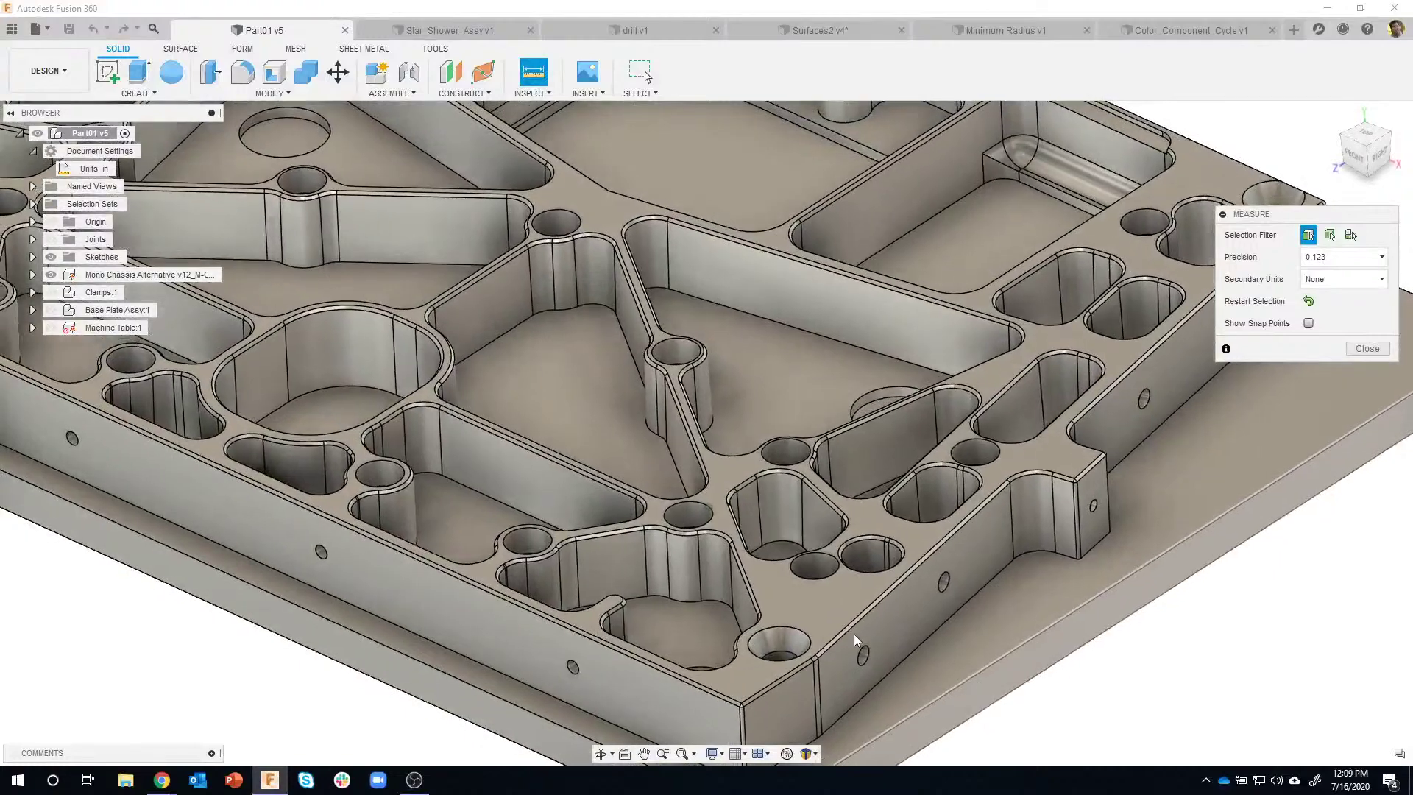
click(506, 477)
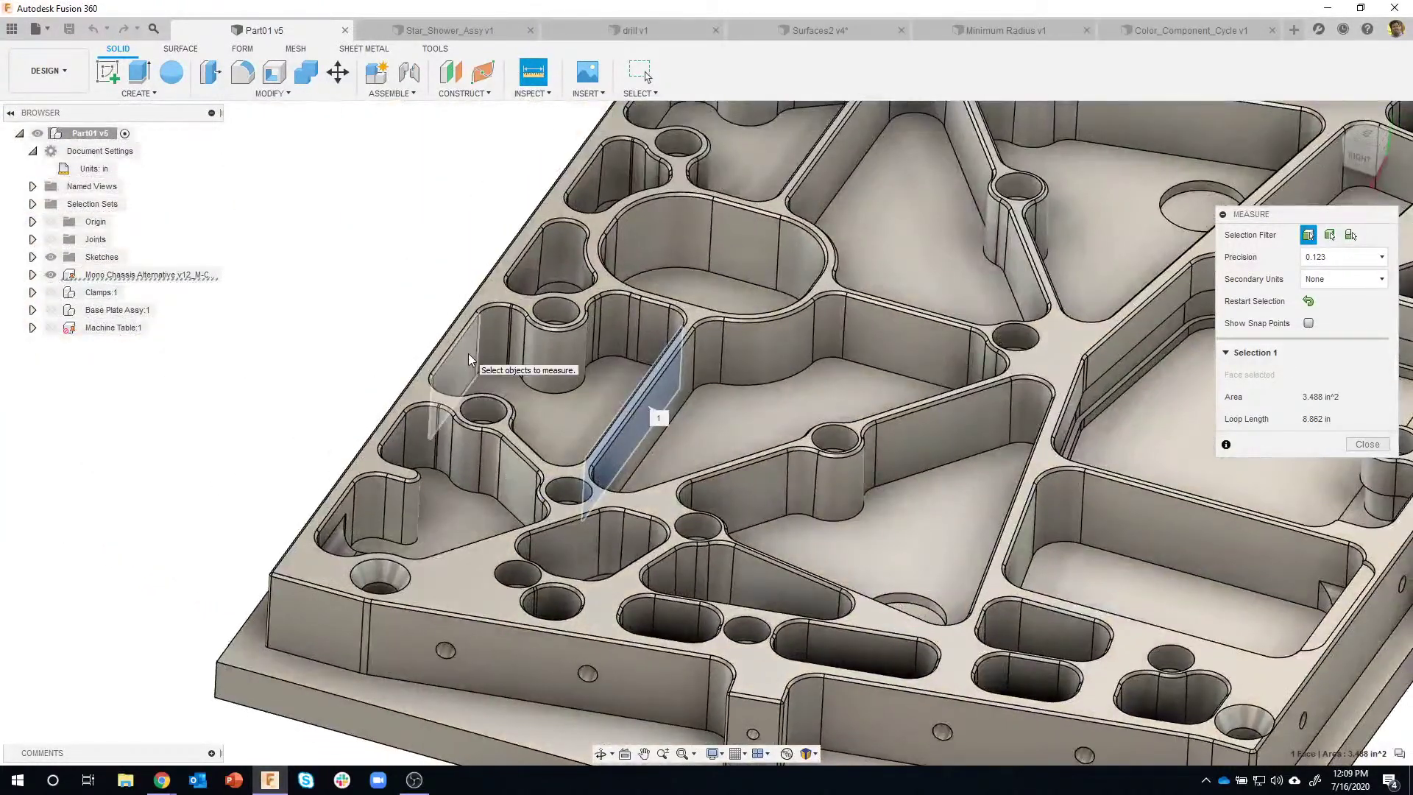
click(468, 358)
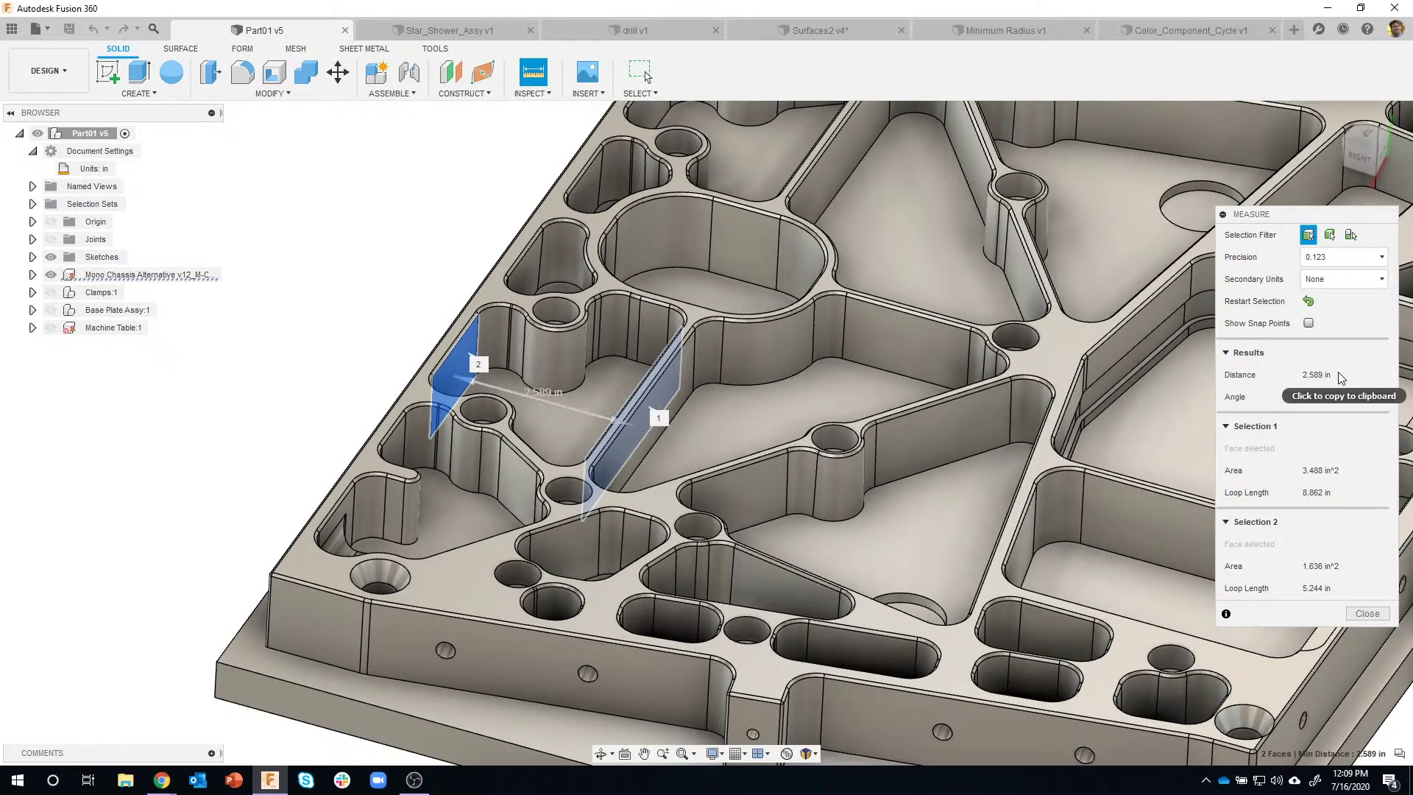
shift+middle_drag(1018, 407, 1022, 409)
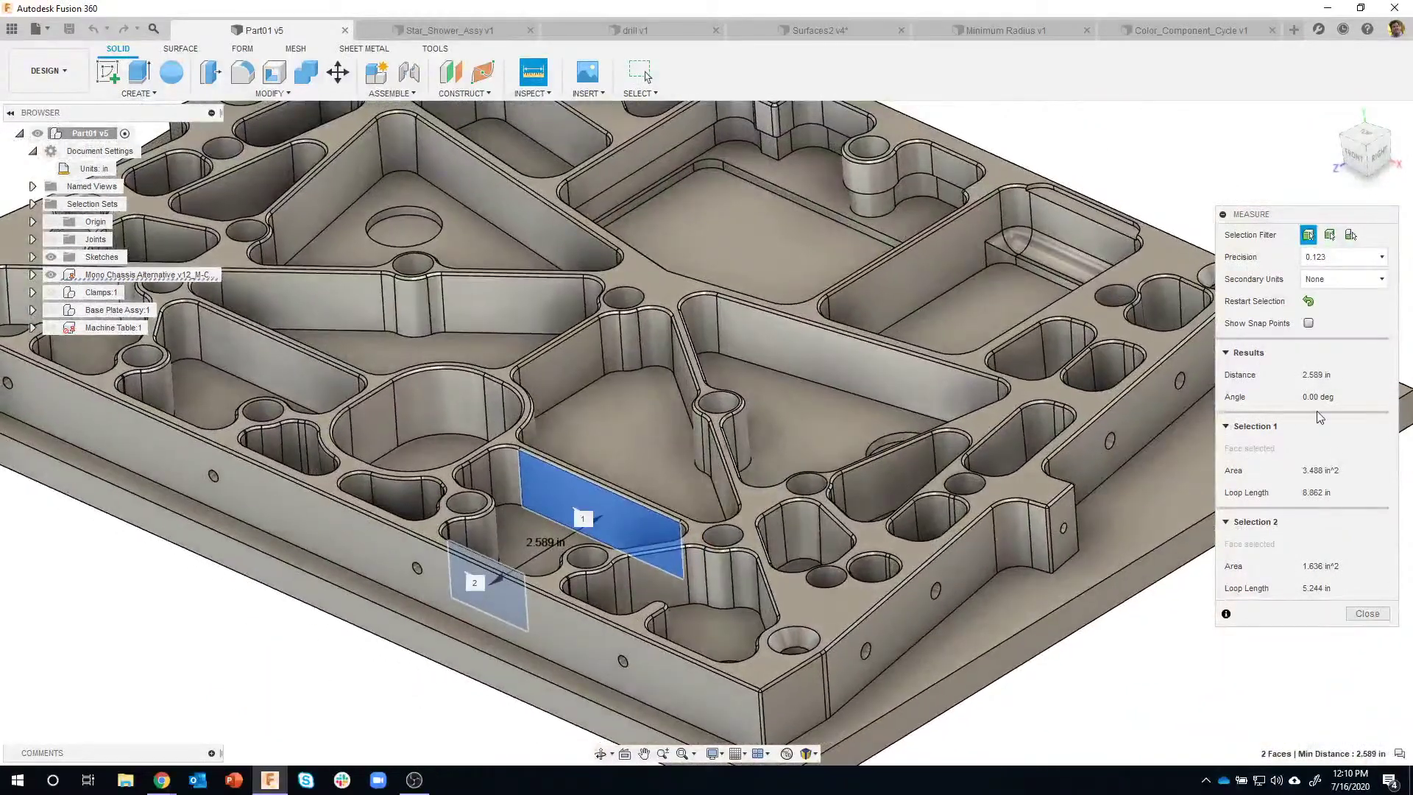
Restart the selection and measure the angle between the chassis's front-corner face and the adjacent angled side wall
click(1309, 302)
shift+middle_drag(936, 505, 936, 505)
shift+middle_drag(982, 622, 908, 645)
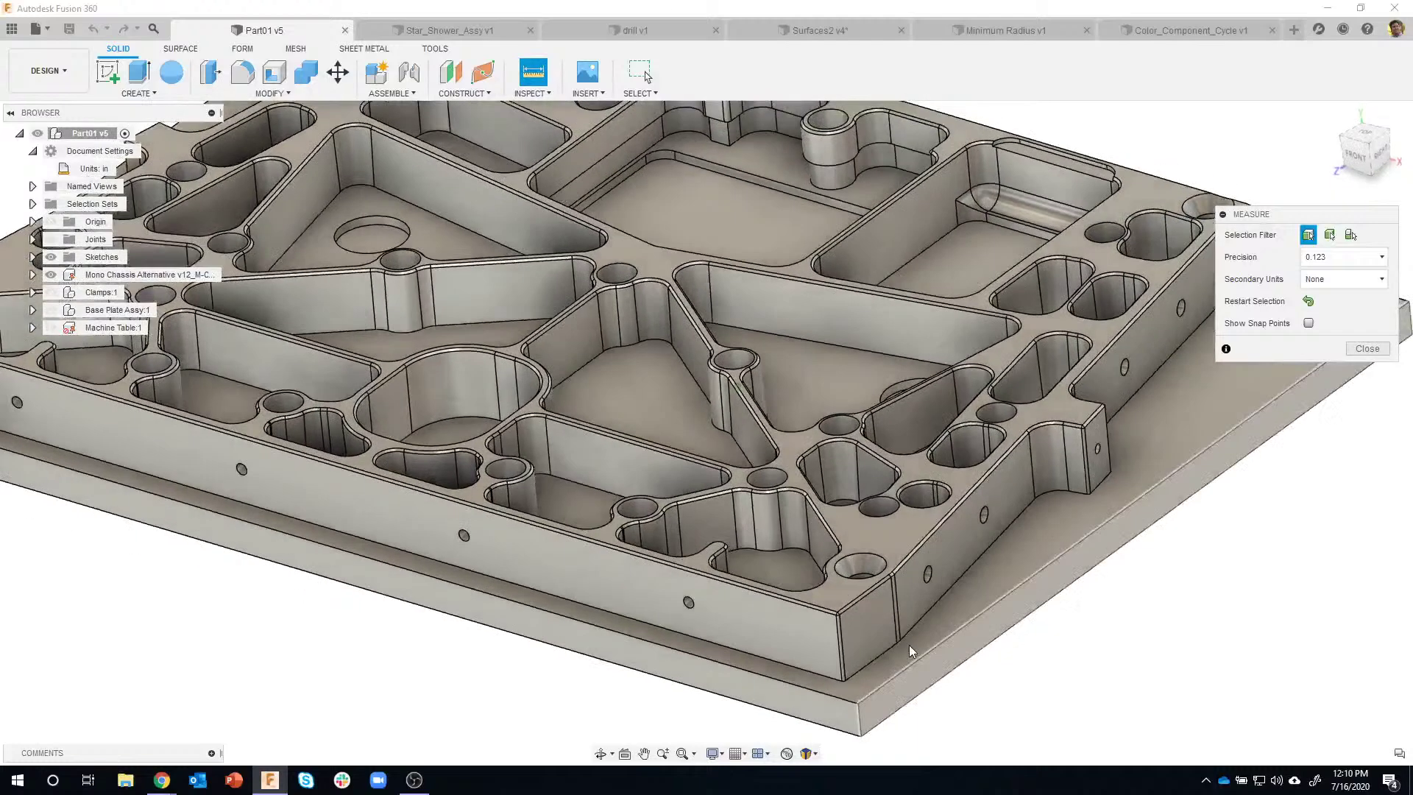
scroll(877, 613, up, 3)
scroll(877, 611, up, 3)
click(840, 612)
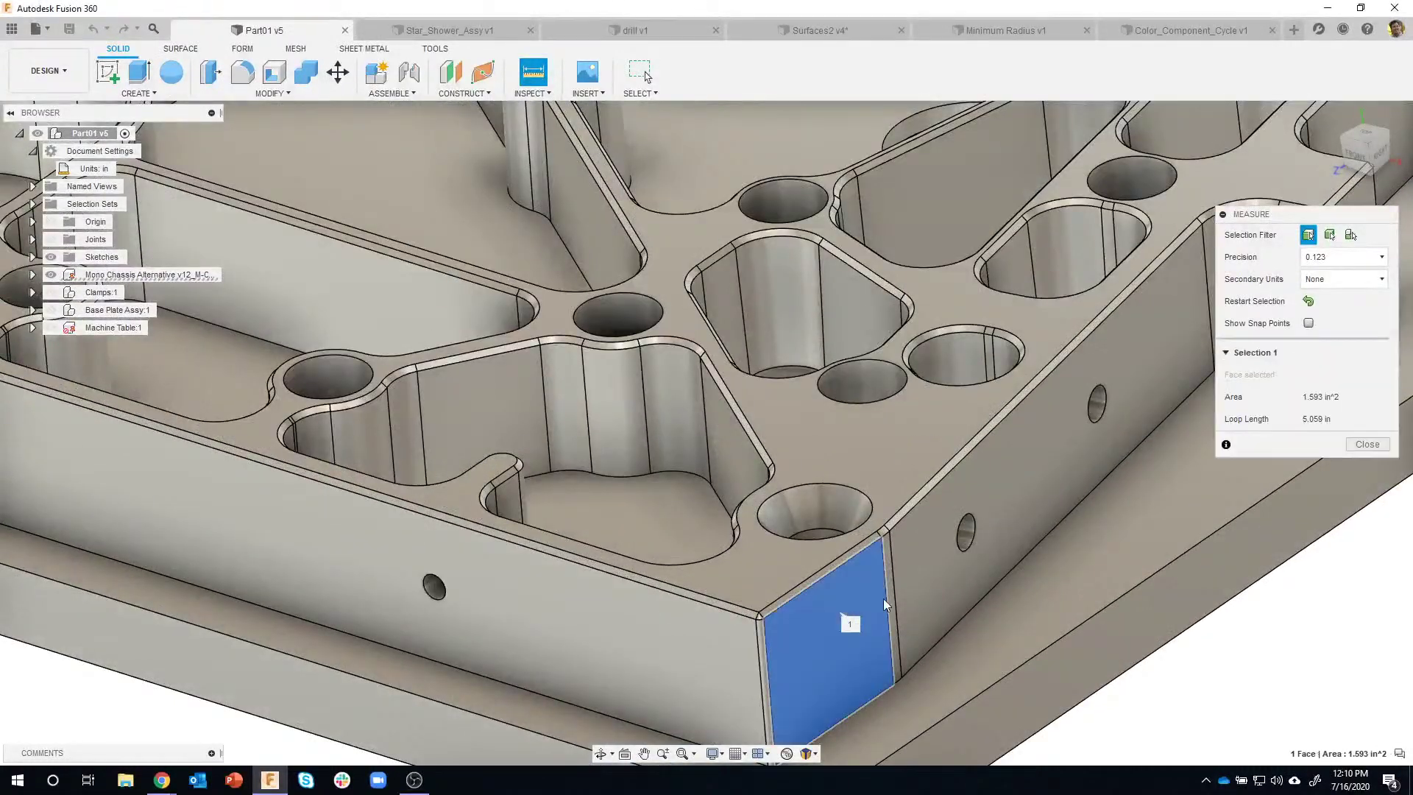
shift+middle_drag(1001, 505, 968, 507)
click(965, 505)
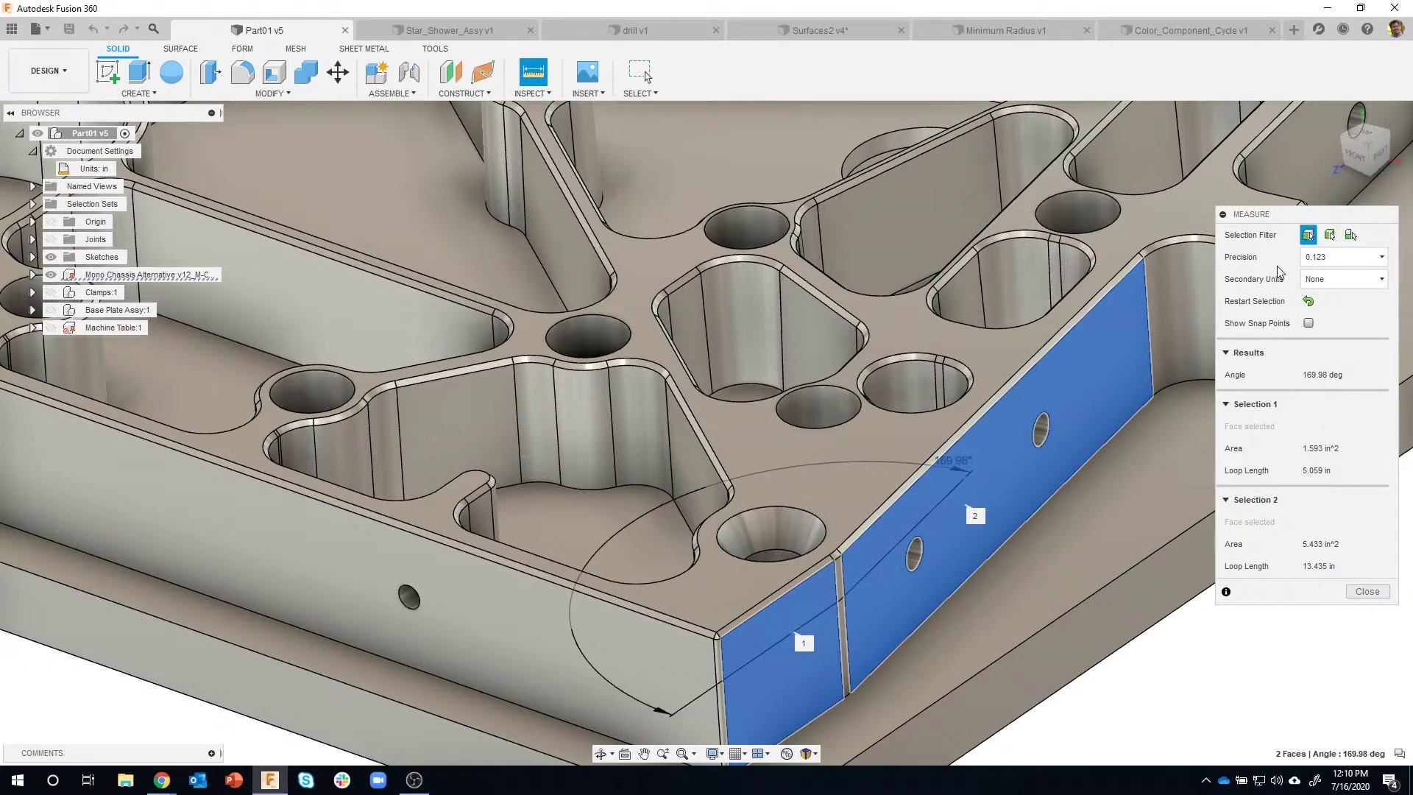
Restart the selection with snap points shown, and measure the distance between the centers of the angled side wall's two cross holes
click(1314, 302)
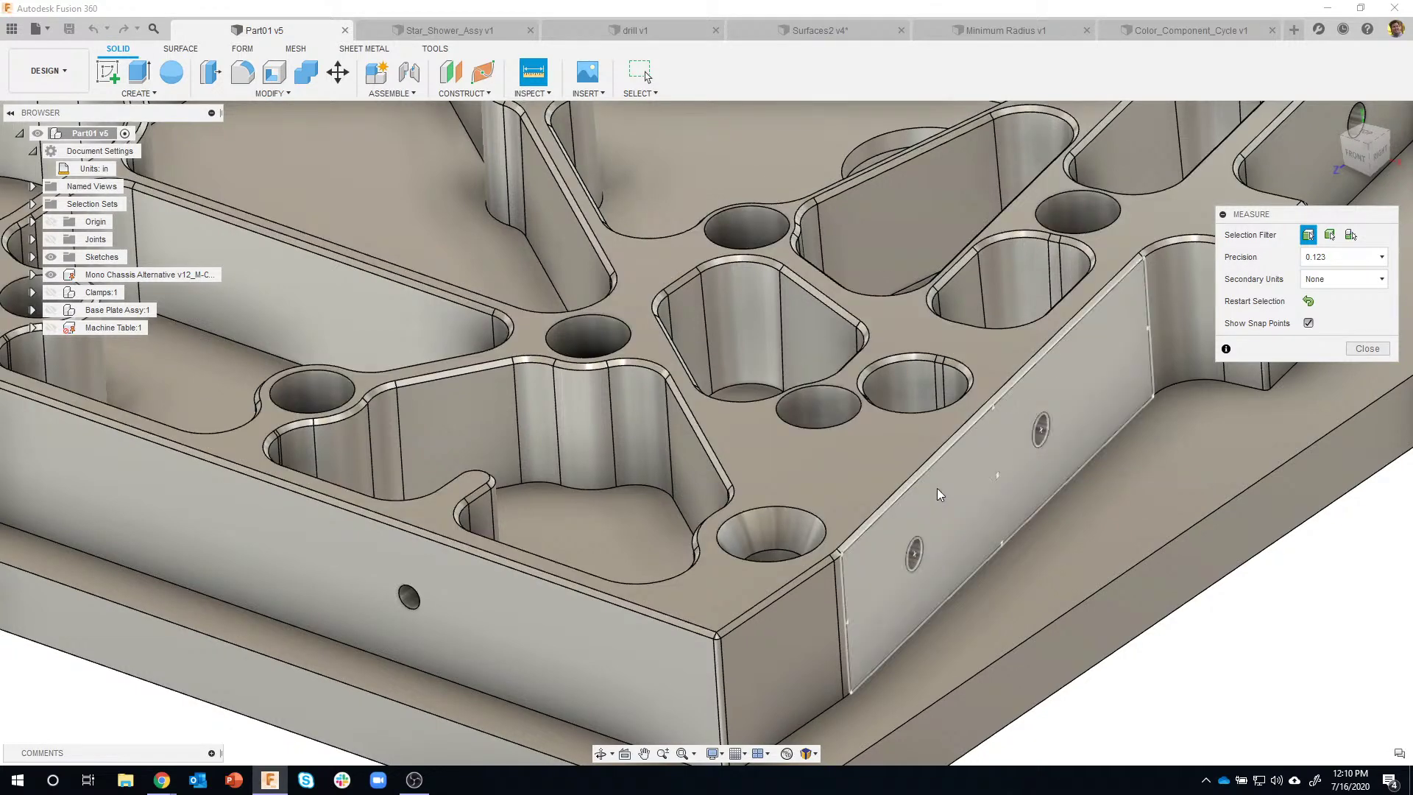
scroll(938, 488, down, 2)
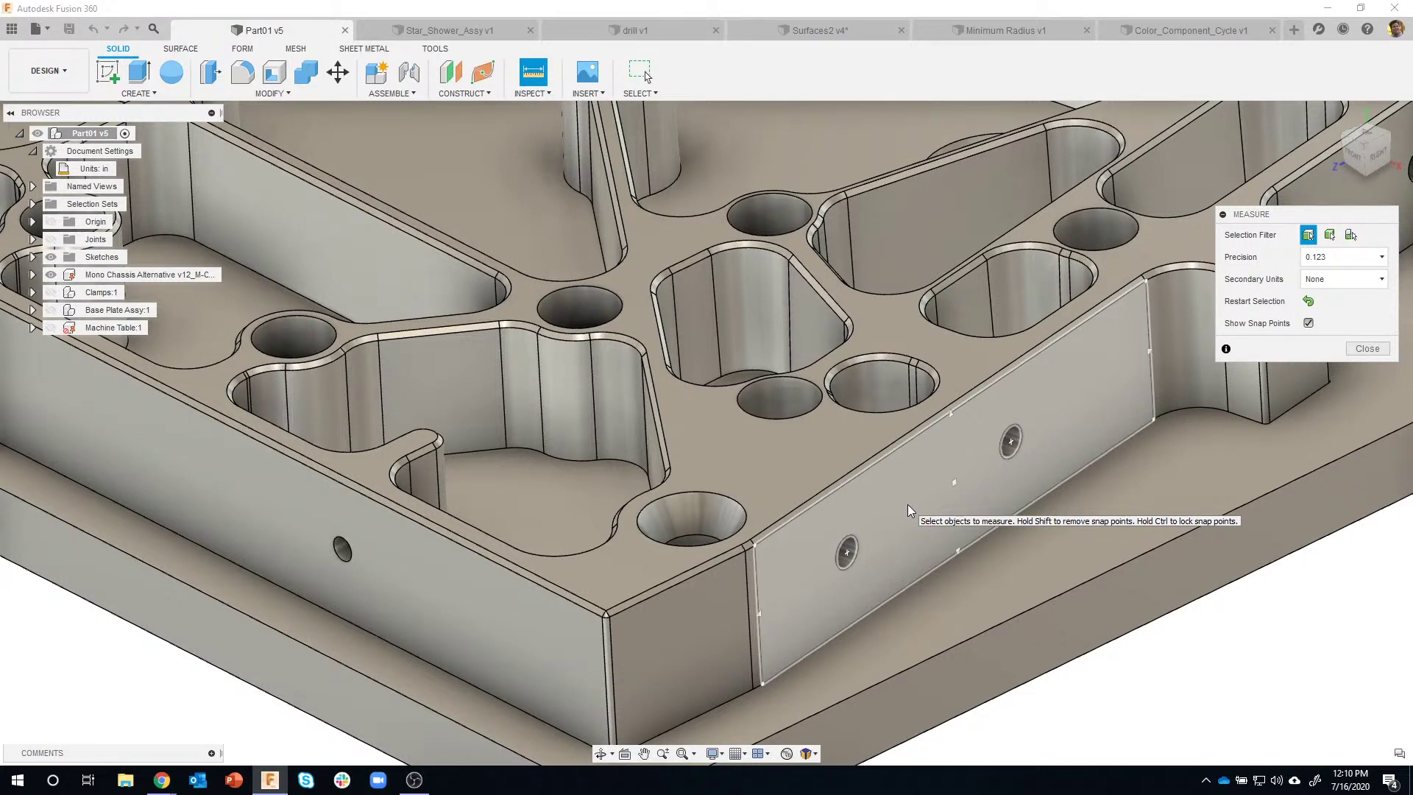
click(849, 554)
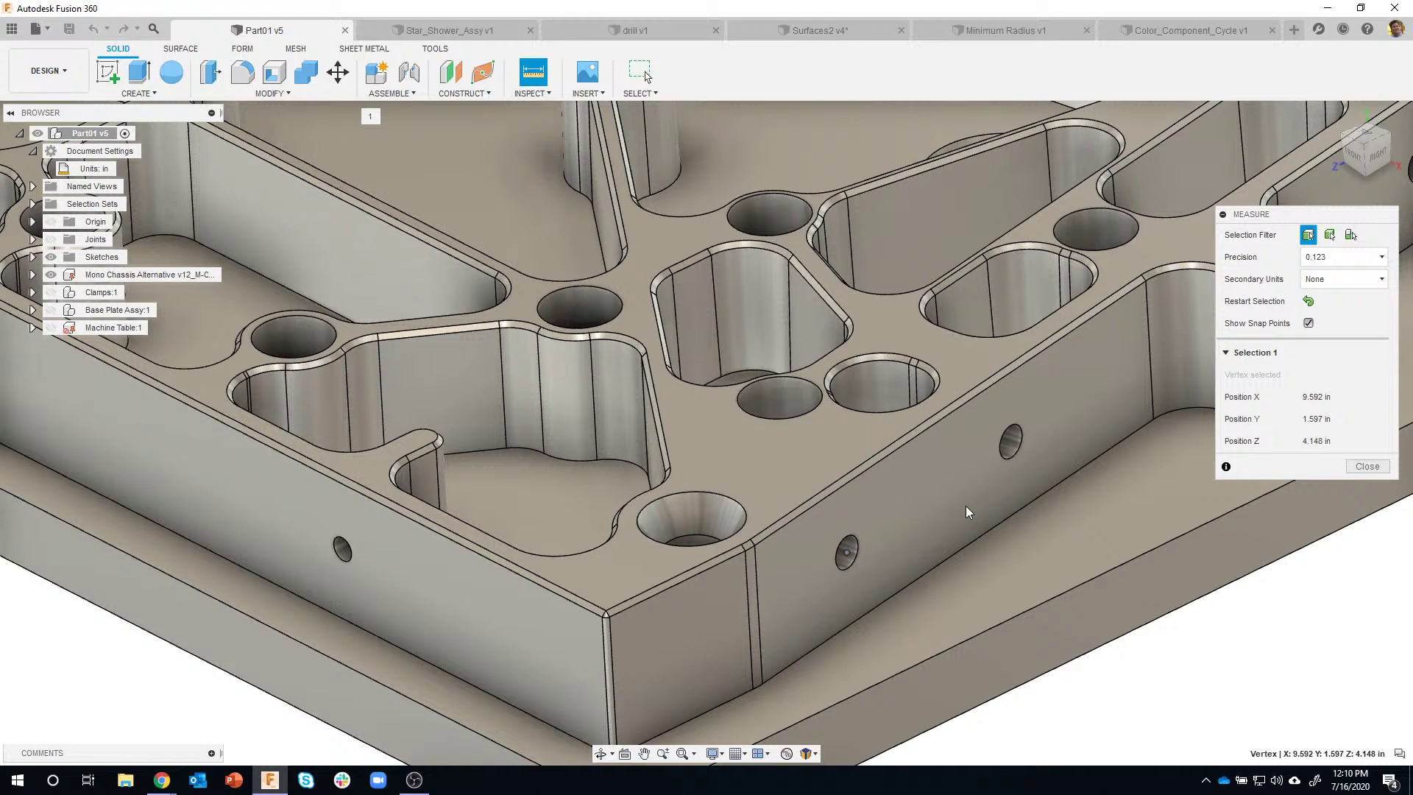
click(1013, 445)
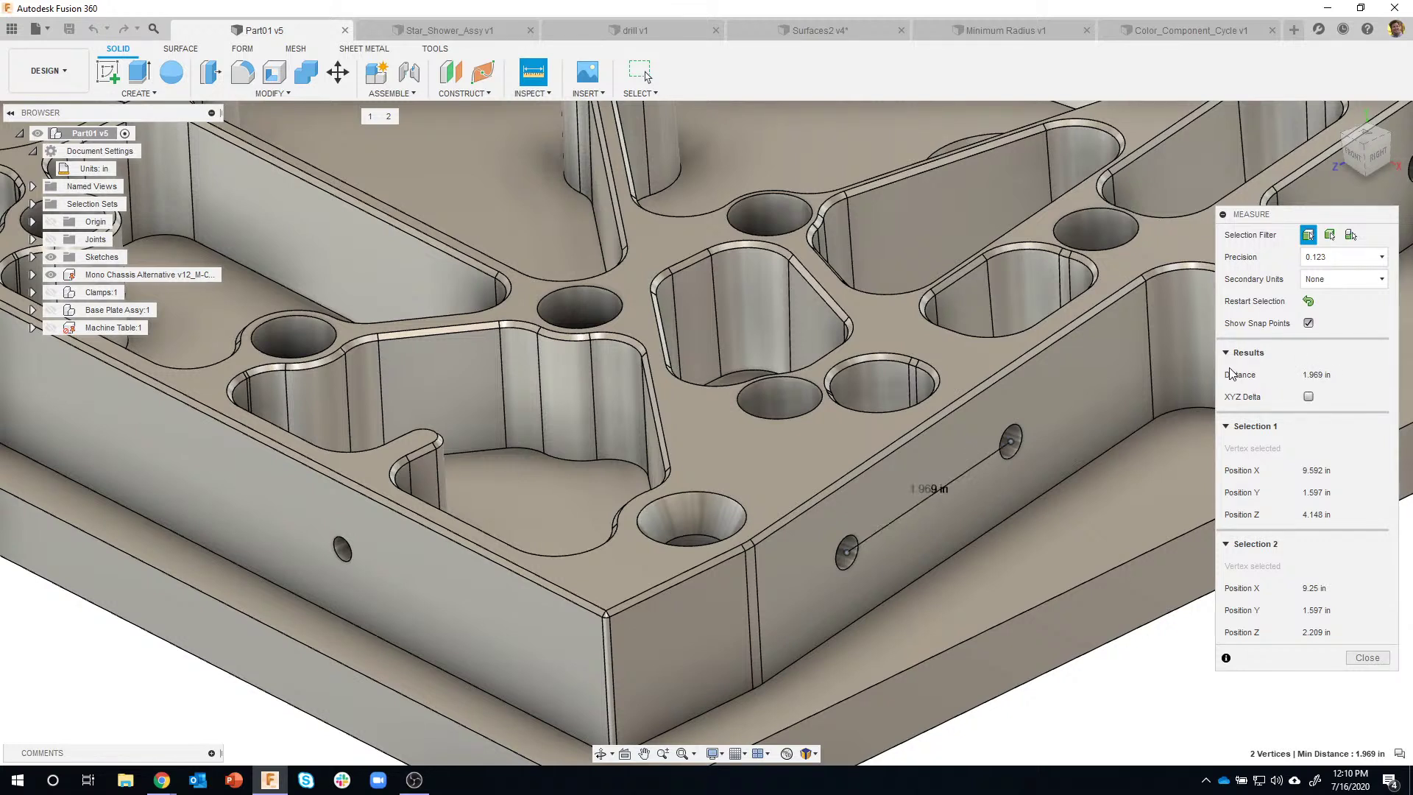
Clear the hole measurement, inspect the snap points across the chassis's faces, and turn off Show Snap Points
click(1310, 302)
scroll(1027, 510, down, 1)
scroll(1027, 510, down, 5)
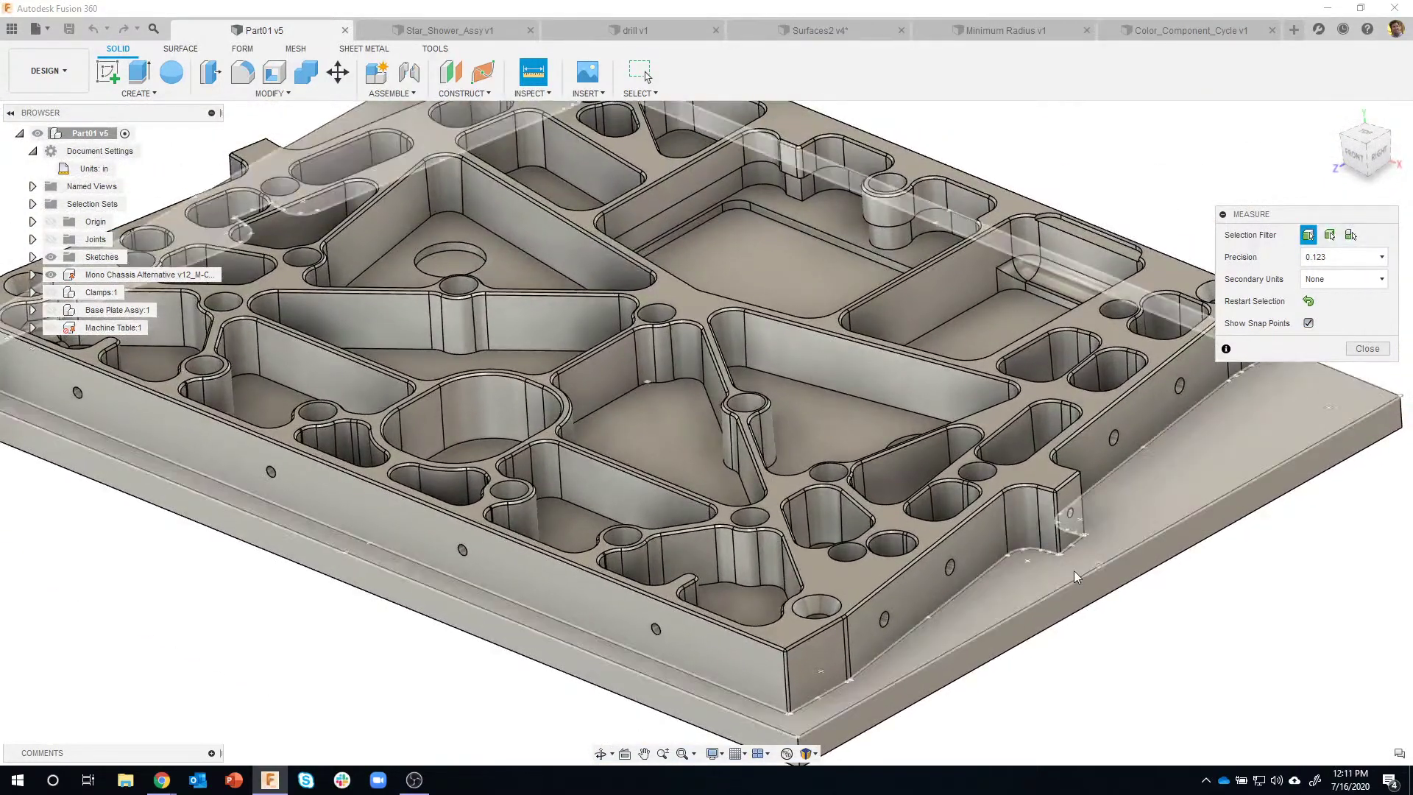
shift+middle_drag(1138, 663, 1150, 658)
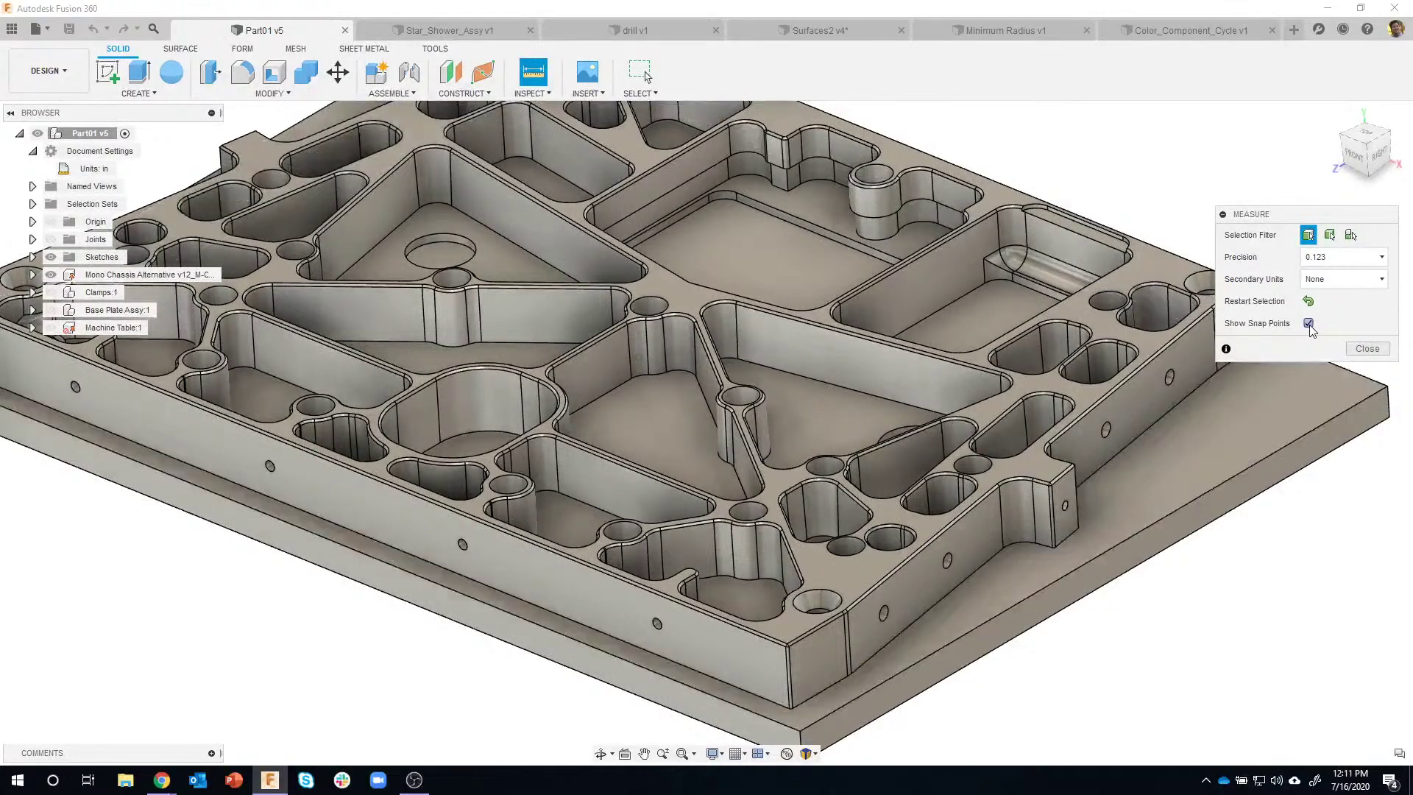
shift+middle_drag(1237, 414, 1221, 437)
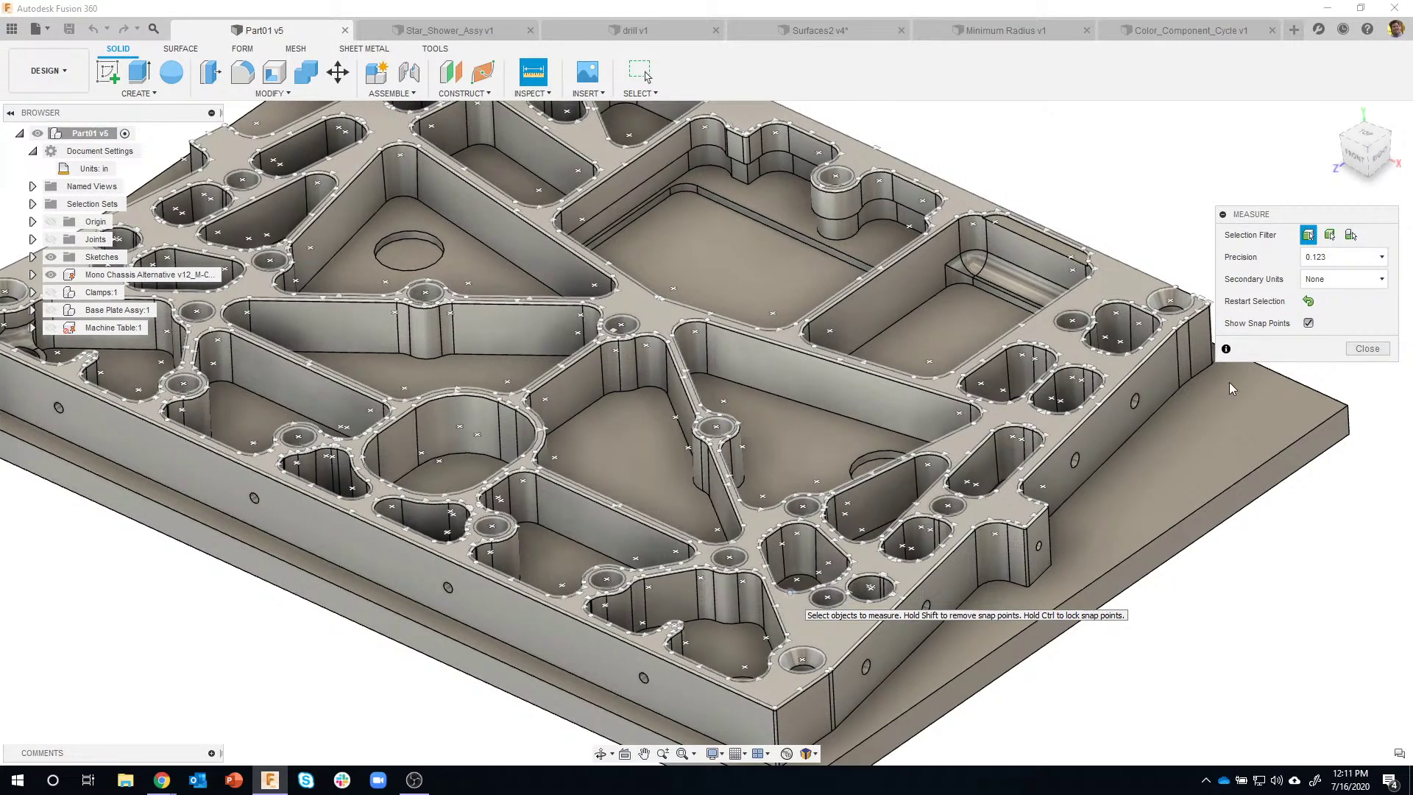
click(1309, 324)
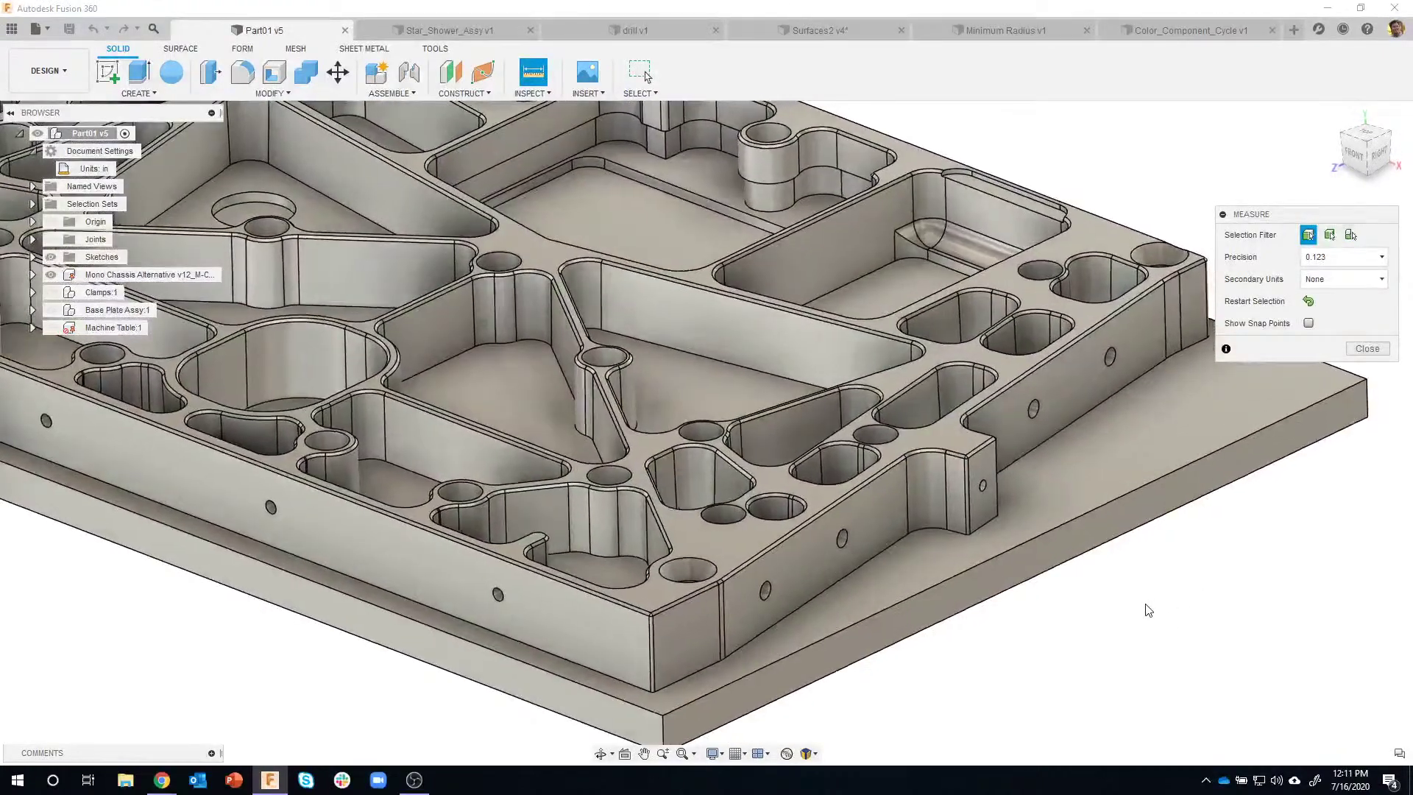
Measure the distance from the angled side wall's upper vertex near the front corner to the projecting tab's lower front vertex
scroll(767, 607, up, 2)
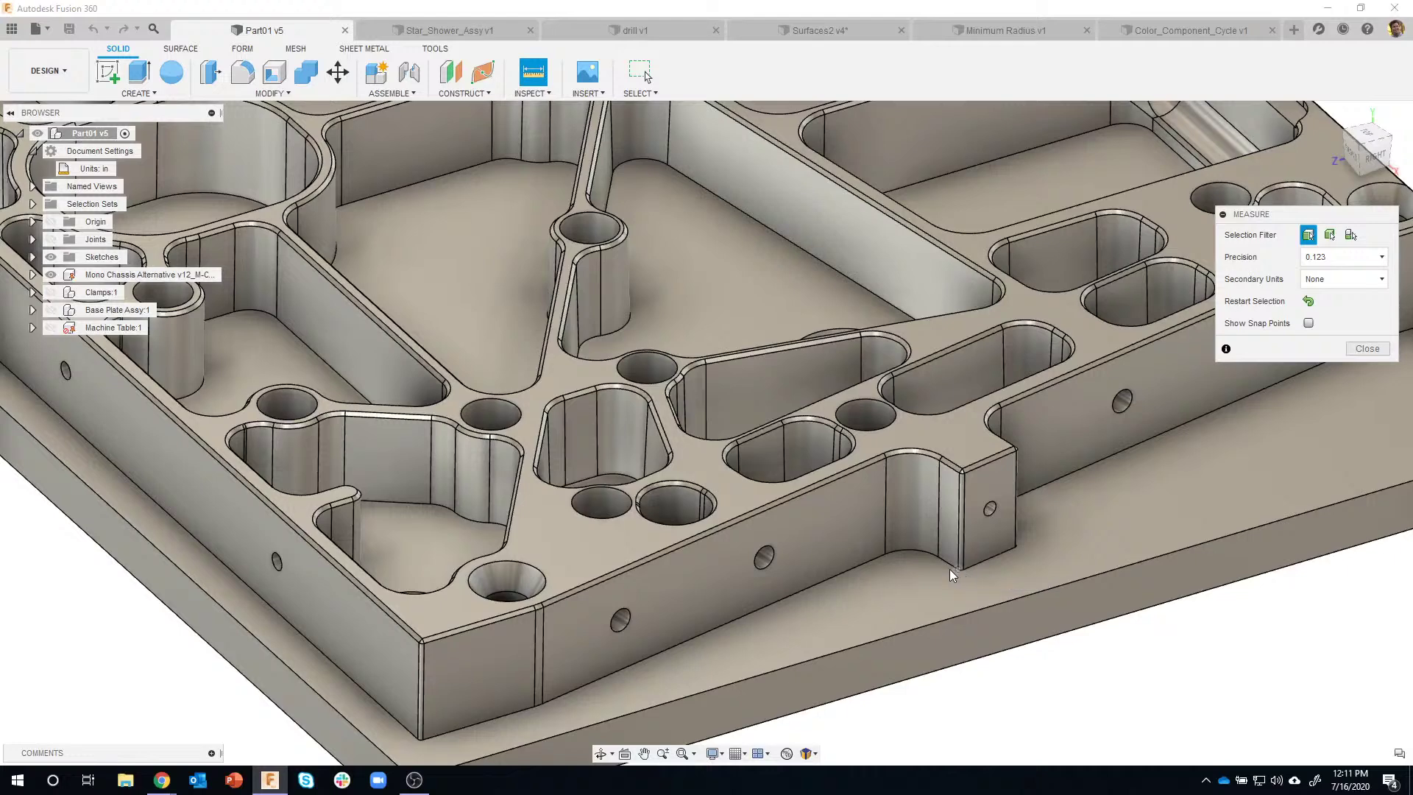
middle_drag(949, 569, 951, 557)
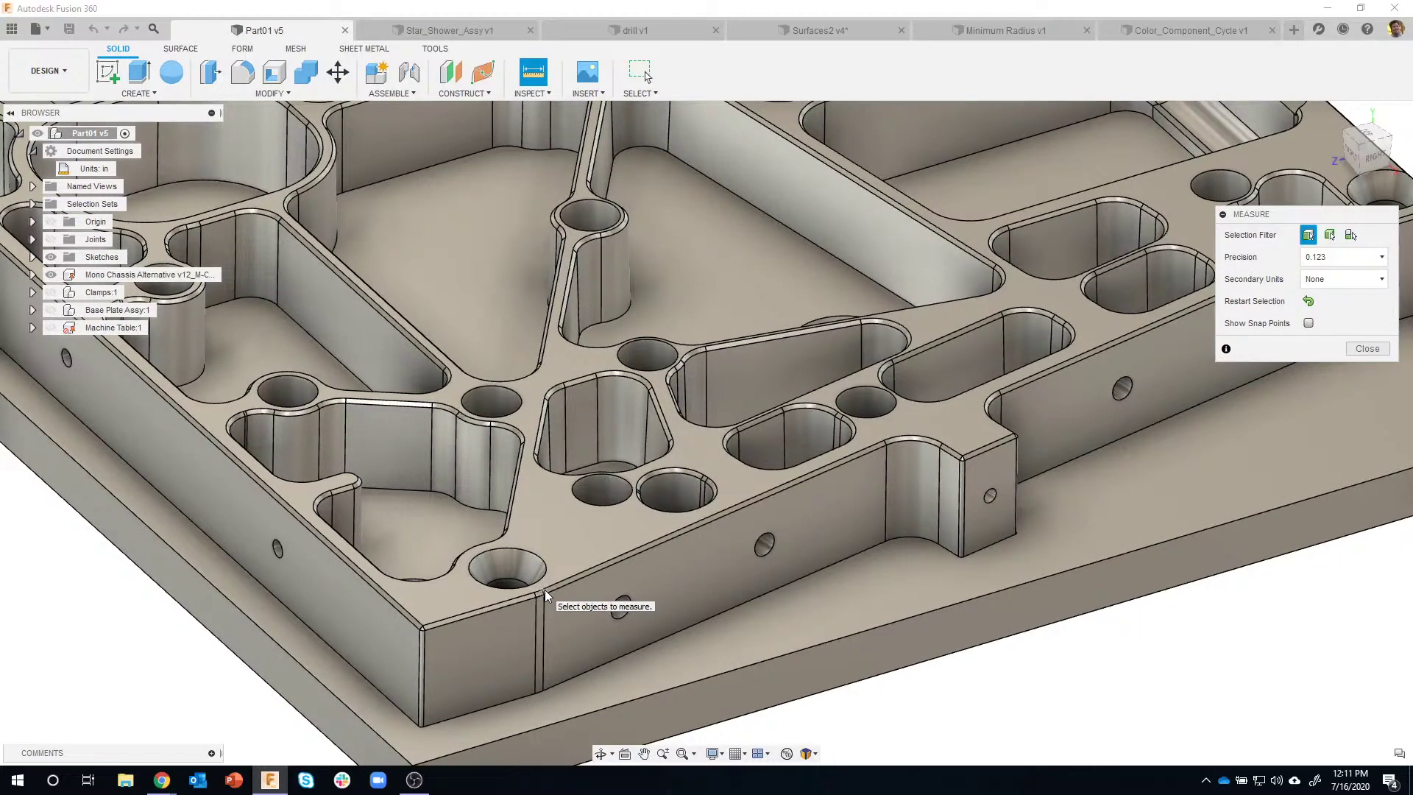
click(545, 590)
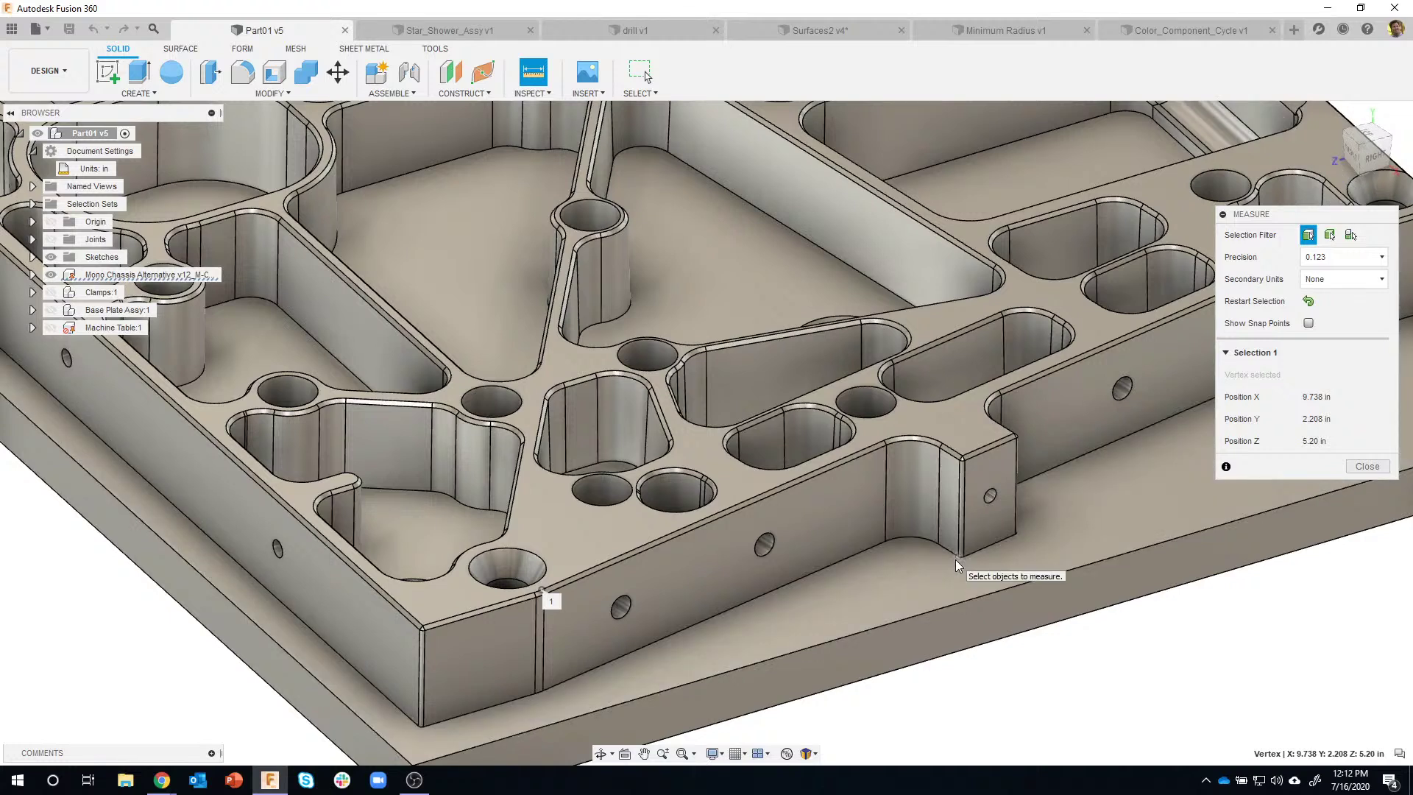
click(956, 558)
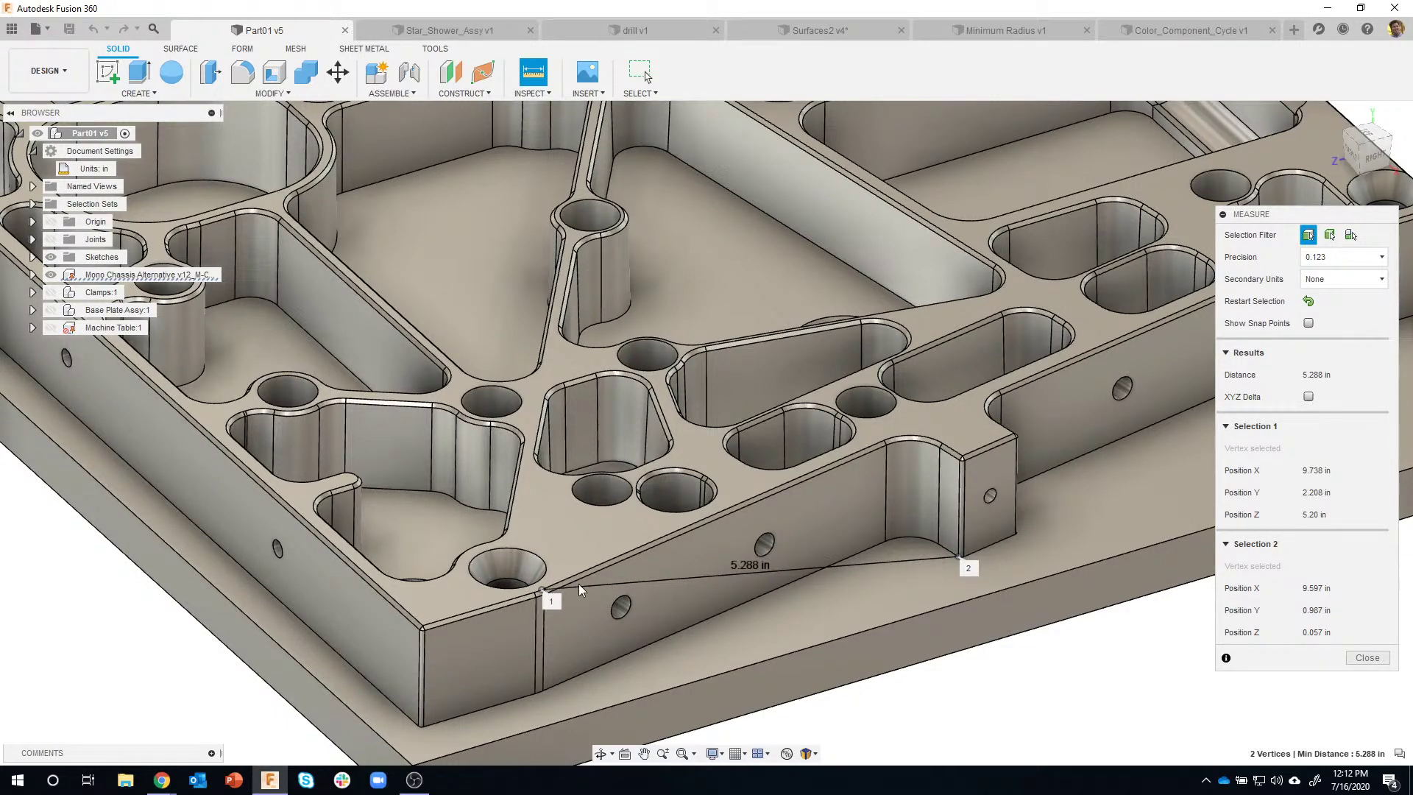
shift+middle_drag(579, 584, 449, 532)
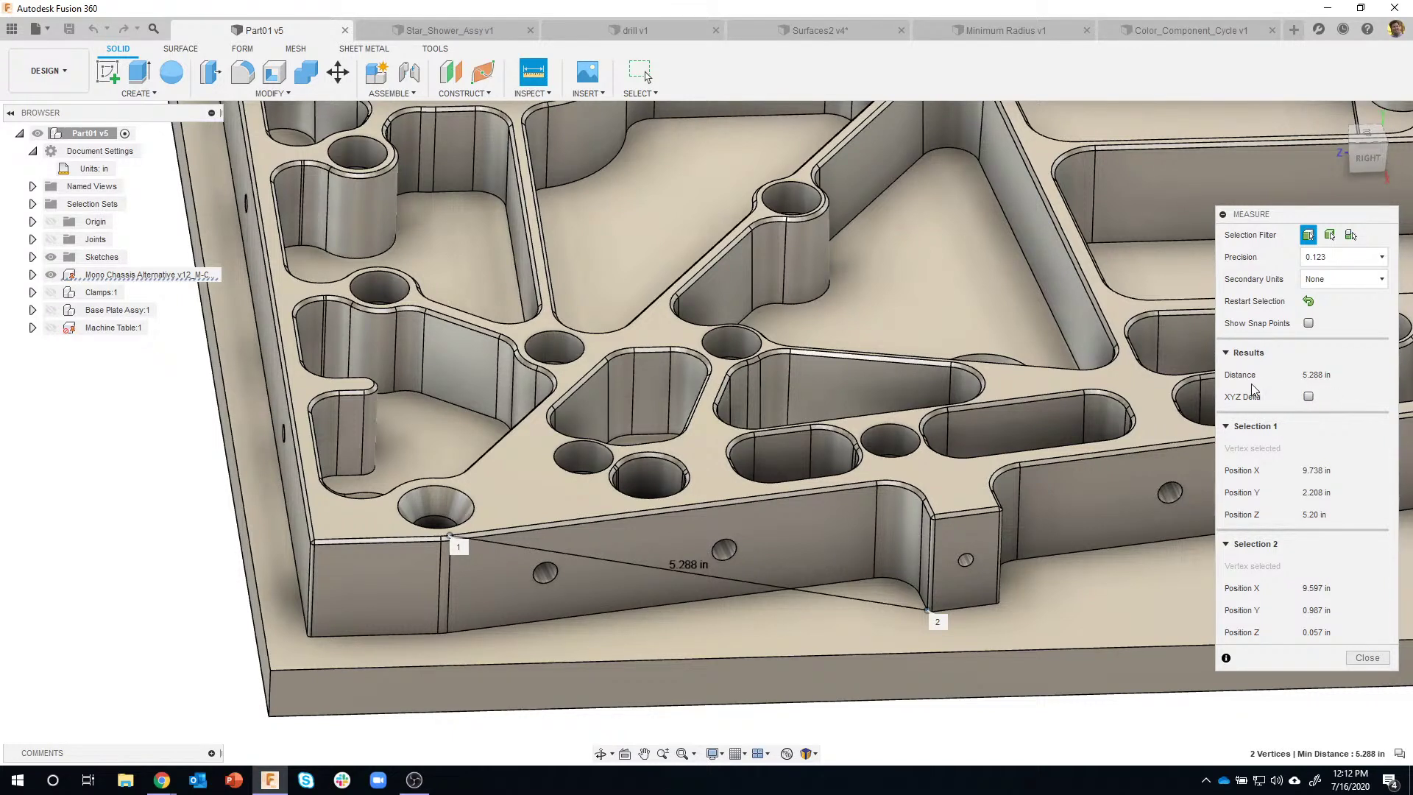
Enable XYZ Delta for the vertex-to-vertex distance and inspect its X, Y and Z components along the side wall
click(1309, 397)
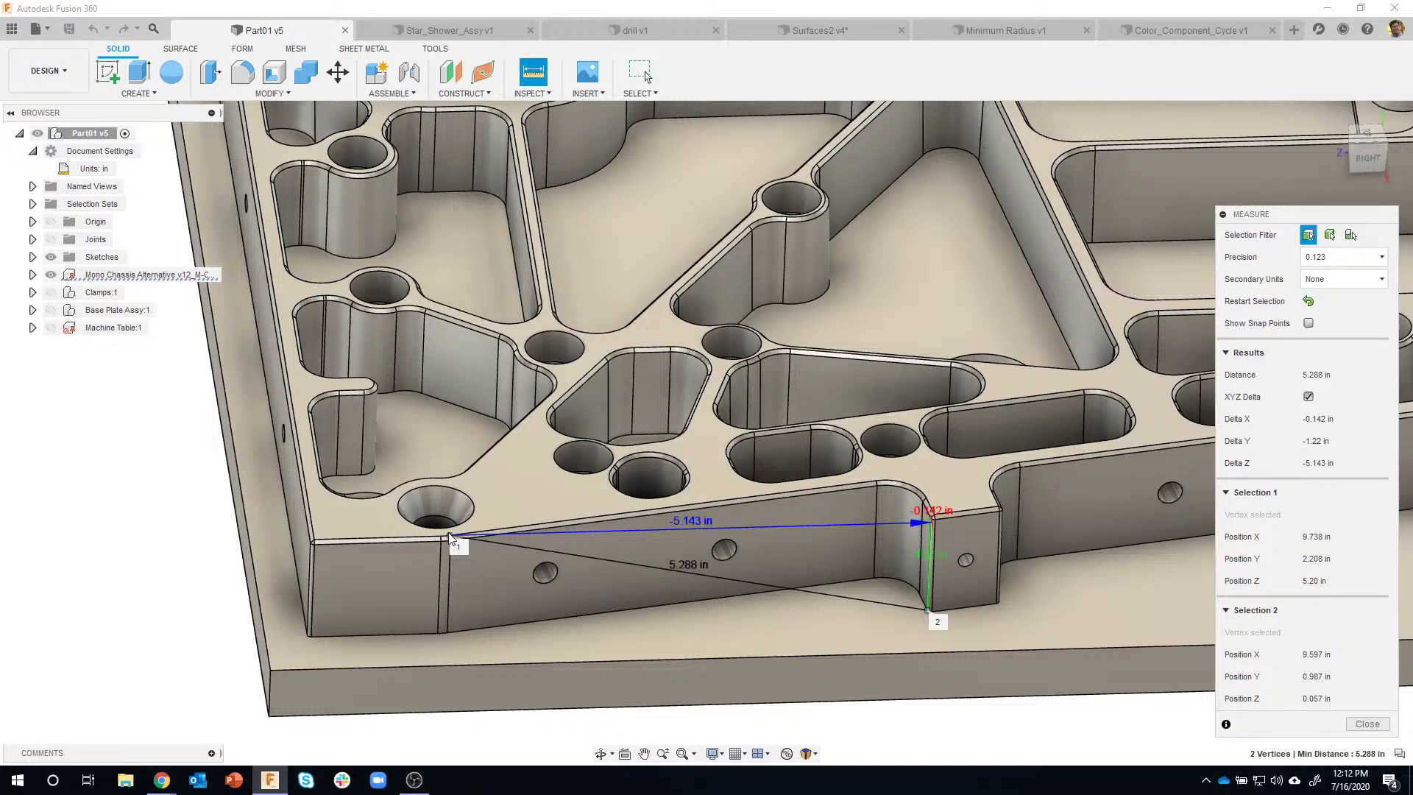
mouse_move(448, 532)
shift+middle_down()
mouse_move(475, 549)
mouse_move(496, 624)
mouse_move(616, 620)
mouse_move(528, 563)
mouse_move(483, 594)
mouse_move(440, 589)
mouse_move(430, 520)
shift+middle_up()
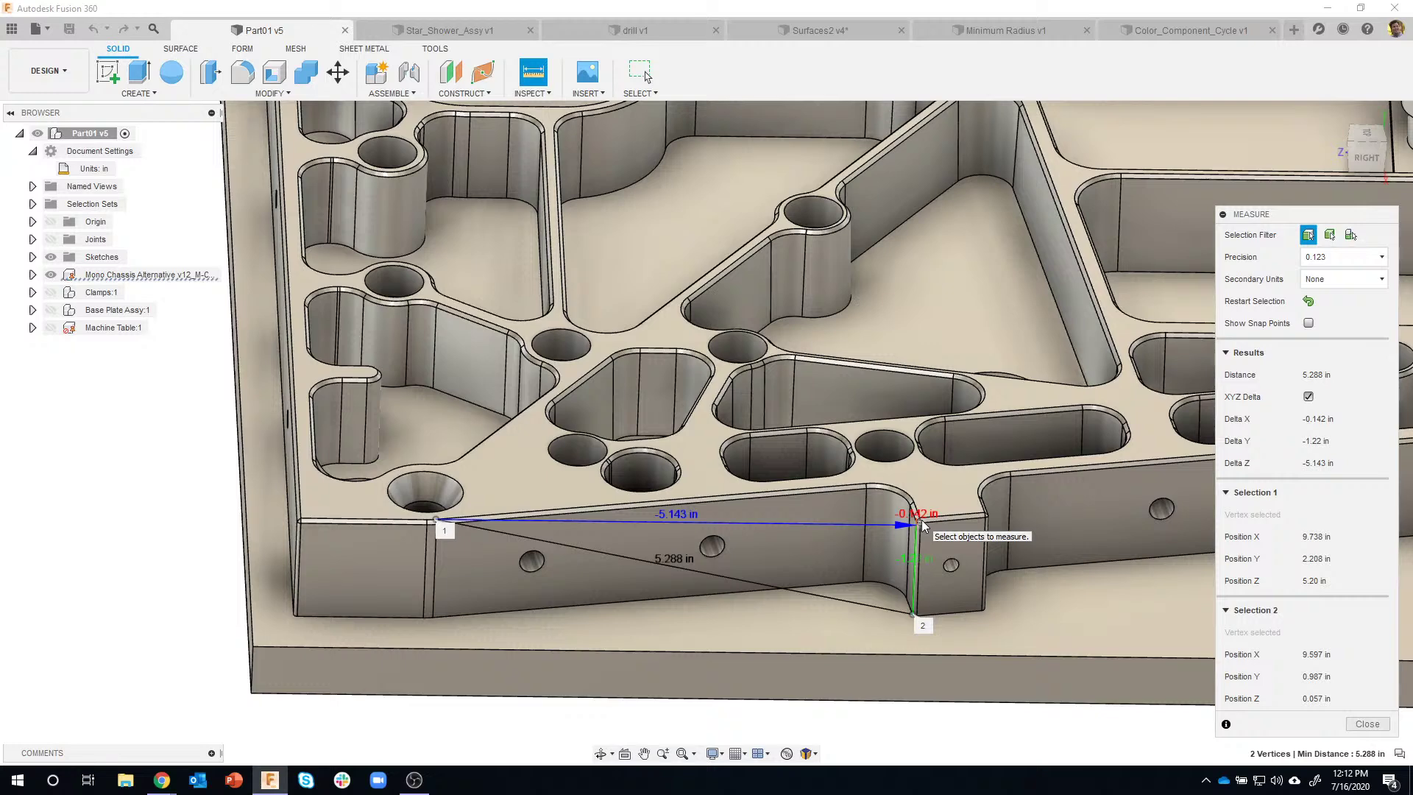
shift+middle_drag(923, 525, 883, 519)
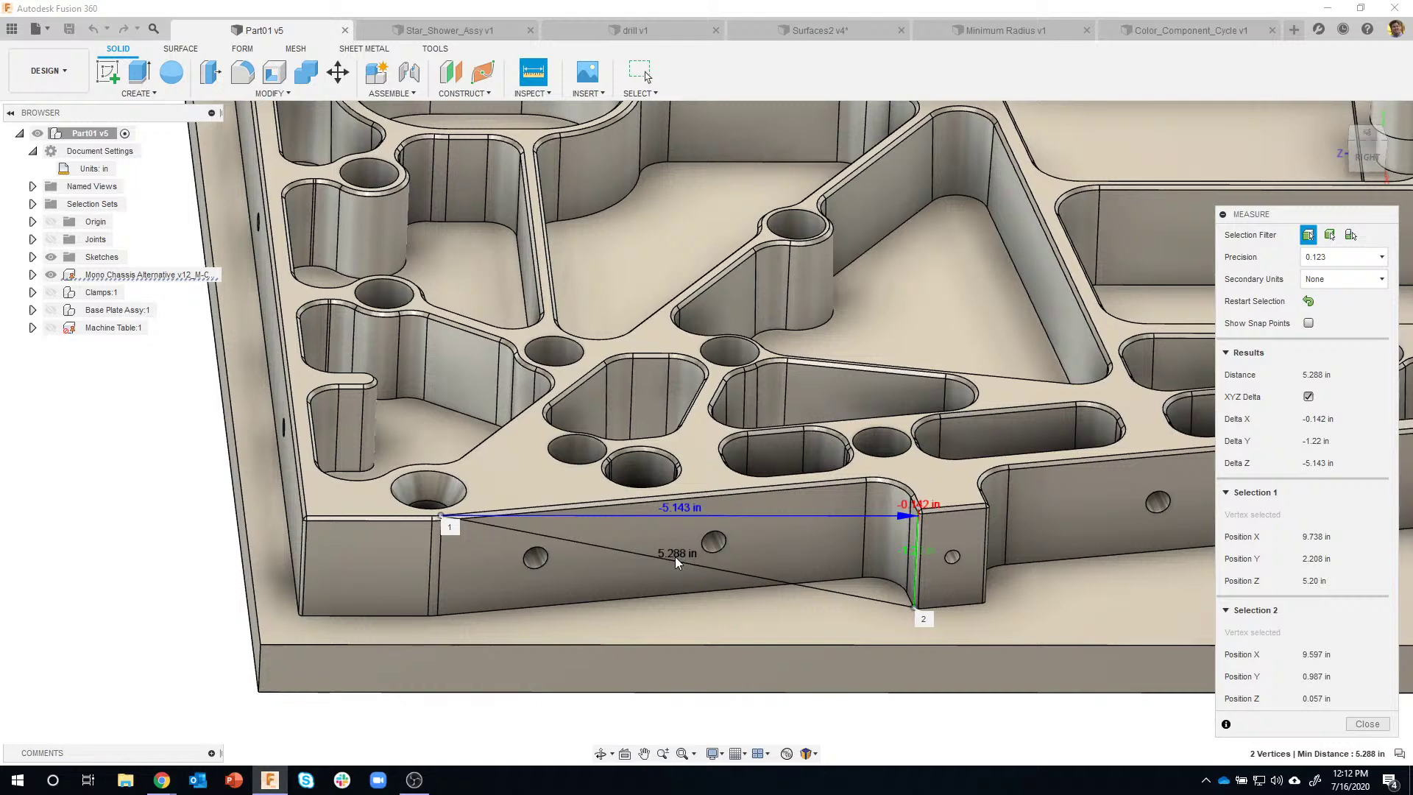
mouse_move(766, 557)
shift+middle_down()
mouse_move(782, 554)
mouse_move(773, 546)
shift+middle_up()
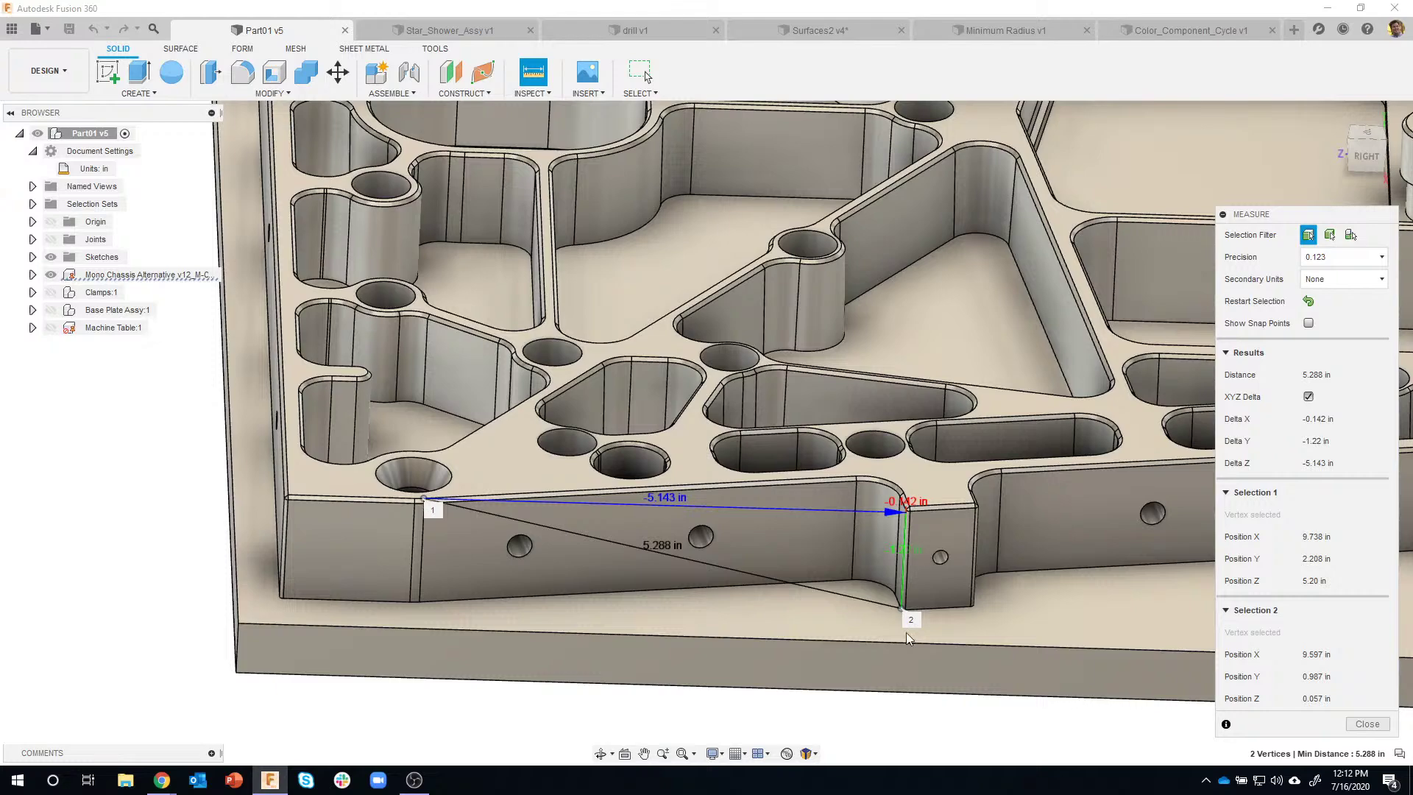
shift+middle_drag(913, 581, 854, 592)
scroll(870, 576, up, 5)
scroll(545, 512, down, 2)
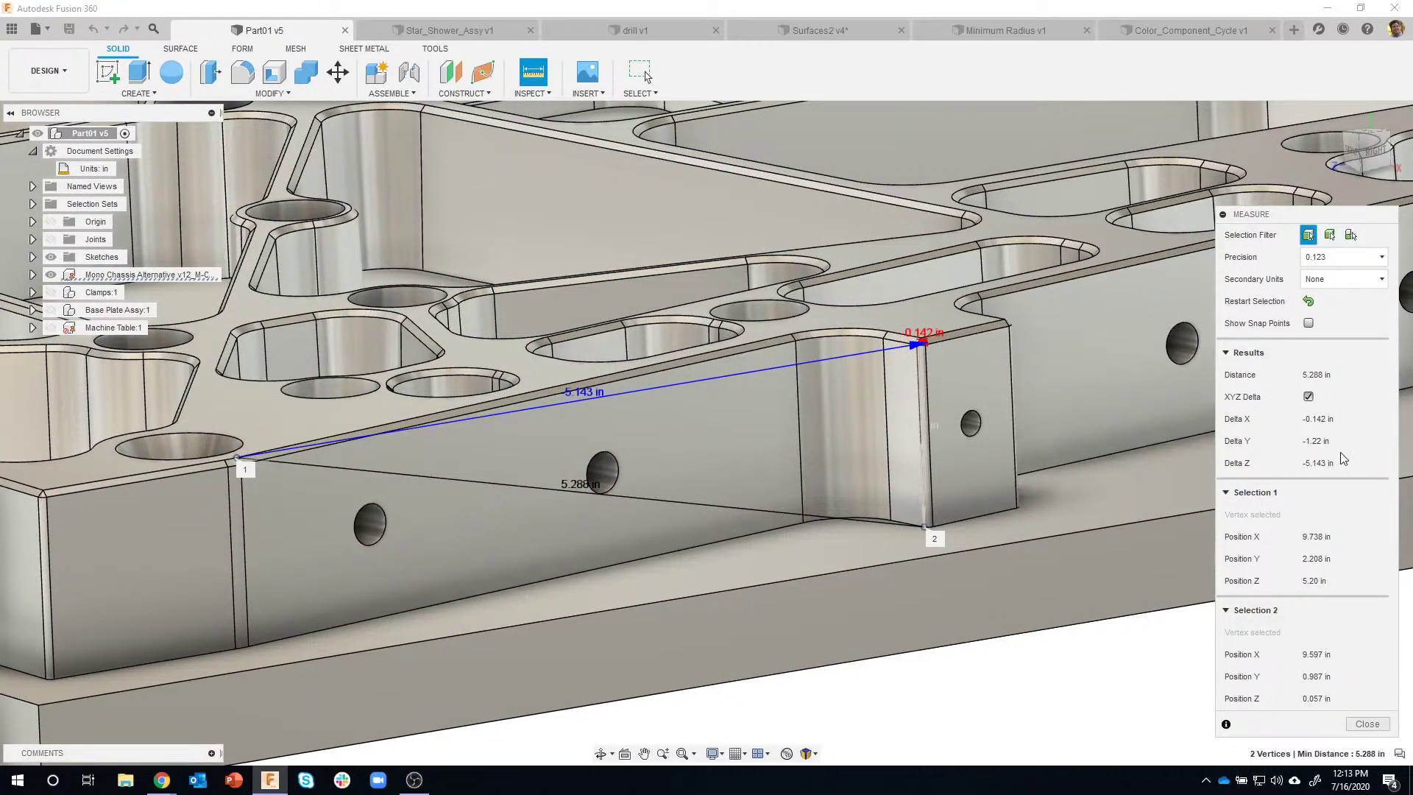
Copy the Delta Z value of the vertex measurement, view its components once more, and turn off XYZ Delta
click(1318, 463)
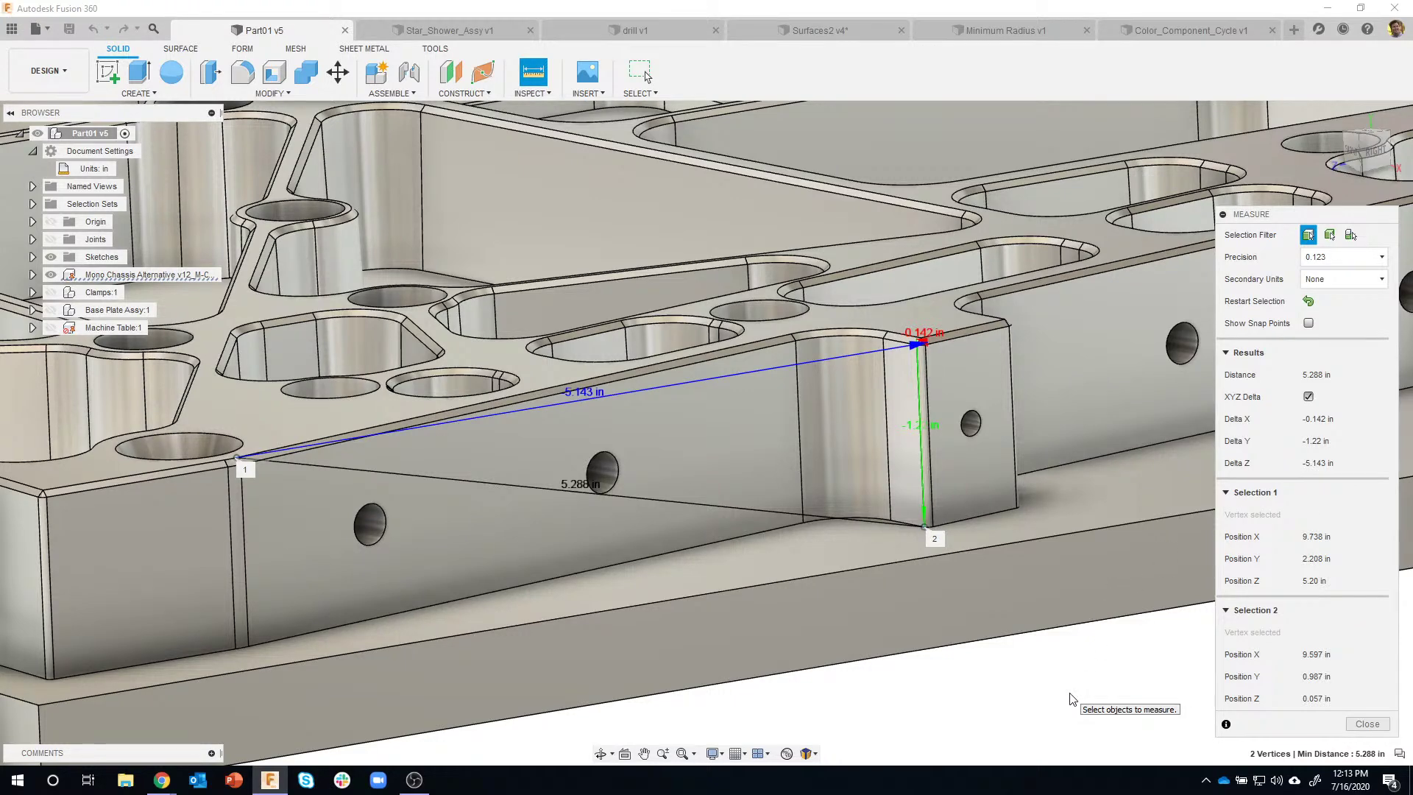
scroll(939, 622, down, 4)
shift+middle_drag(969, 597, 979, 626)
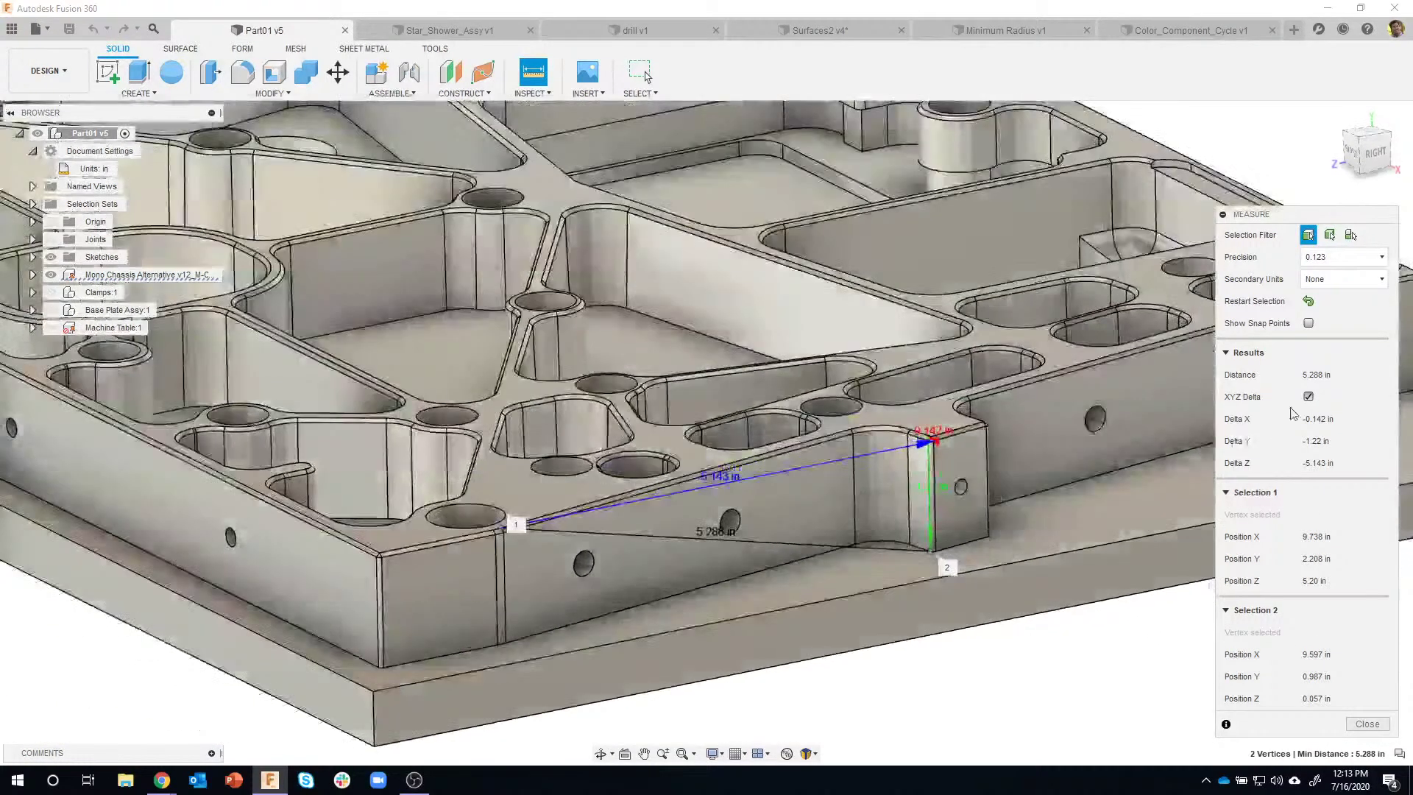
click(1308, 398)
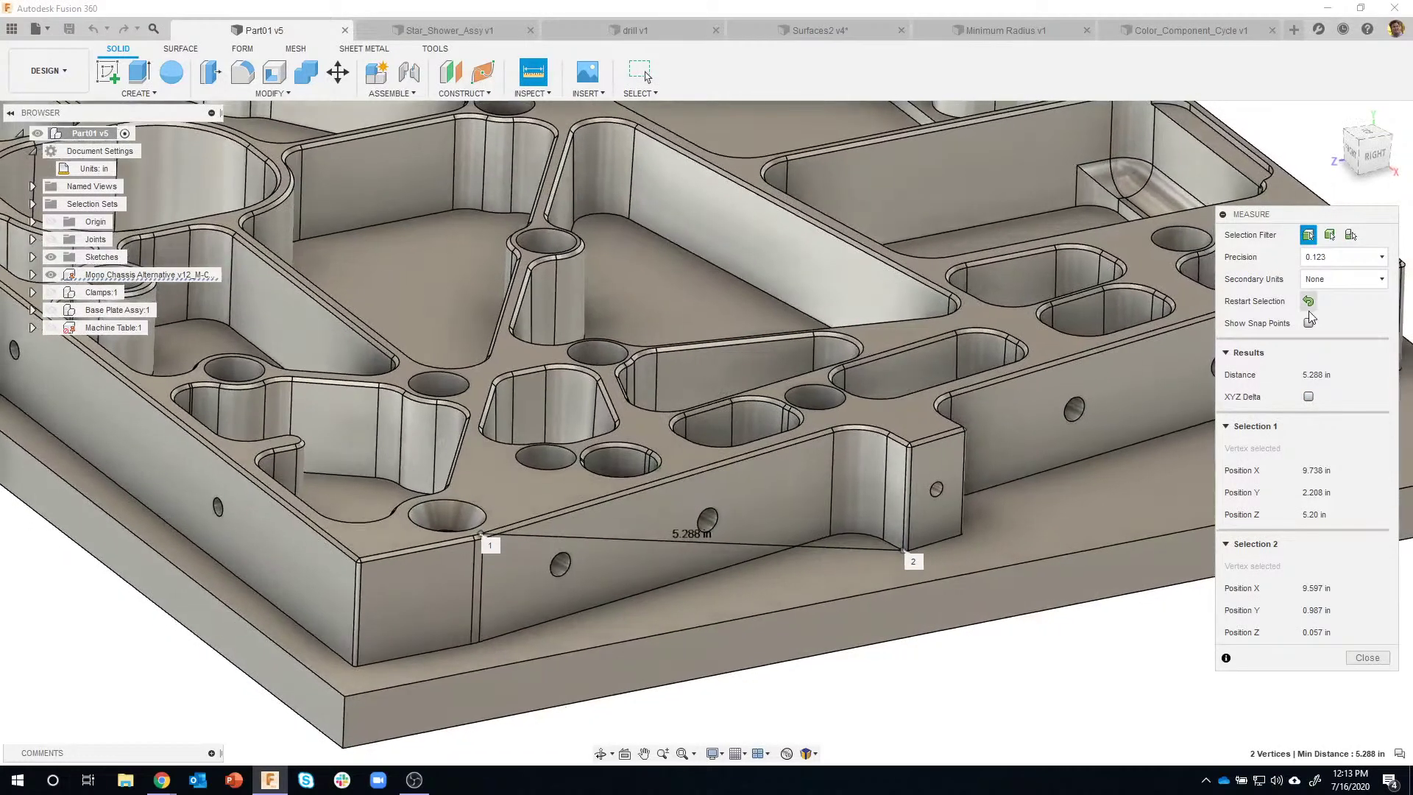
Restart the selection, measure the angle between the front-corner face and the projecting tab's outer face, and clear the selection
click(1308, 302)
shift+middle_drag(1060, 700, 1006, 704)
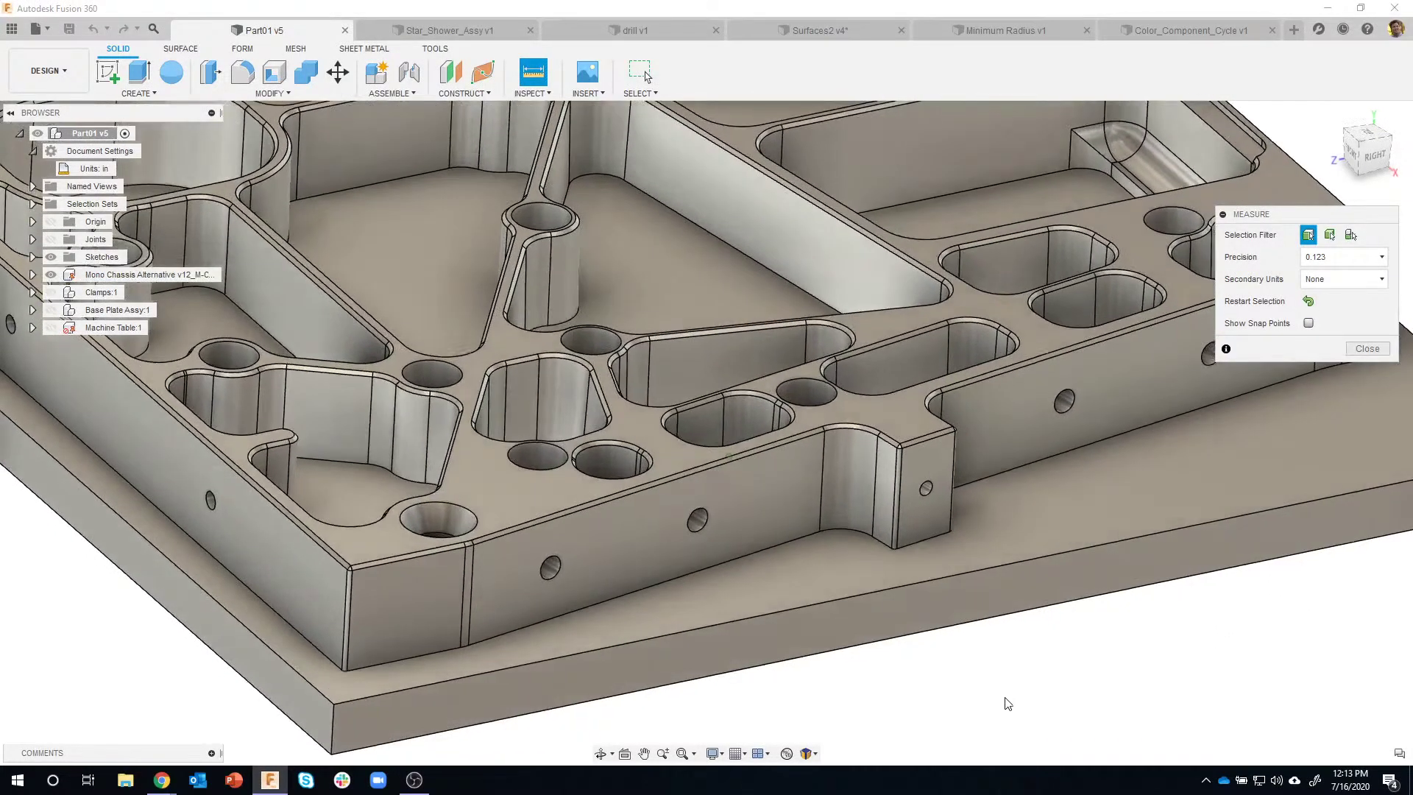
shift+middle_drag(852, 678, 827, 702)
shift+middle_drag(484, 659, 515, 673)
click(417, 632)
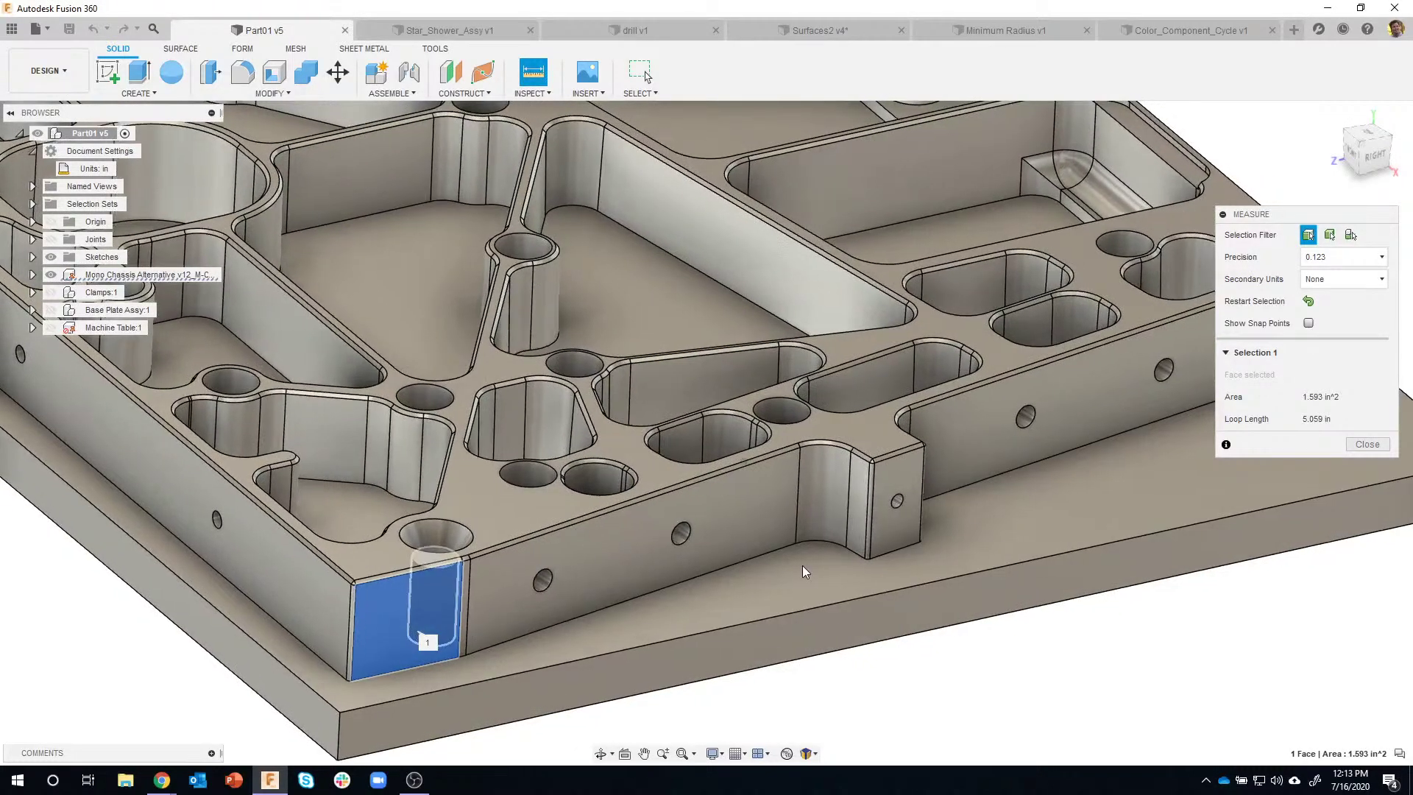
click(889, 469)
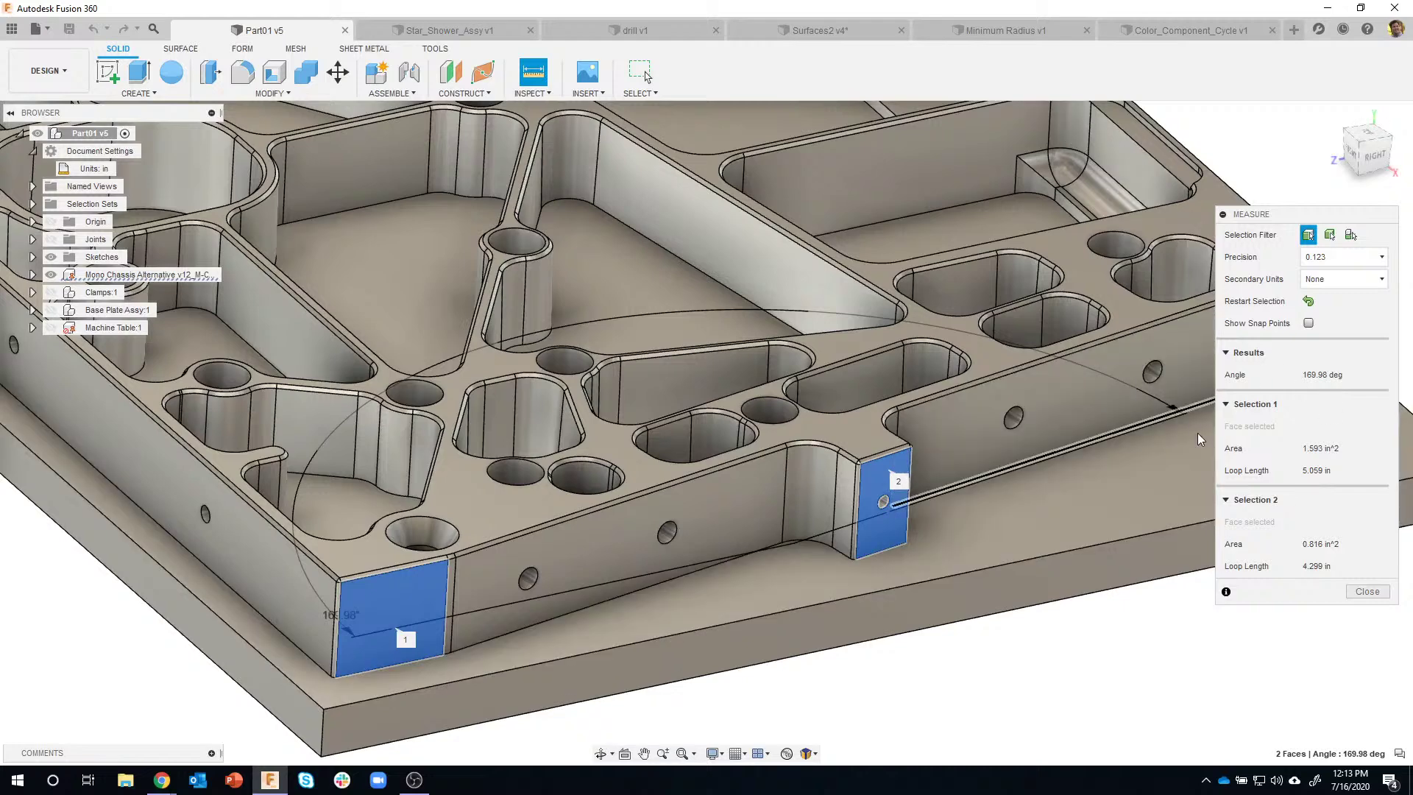
click(1308, 301)
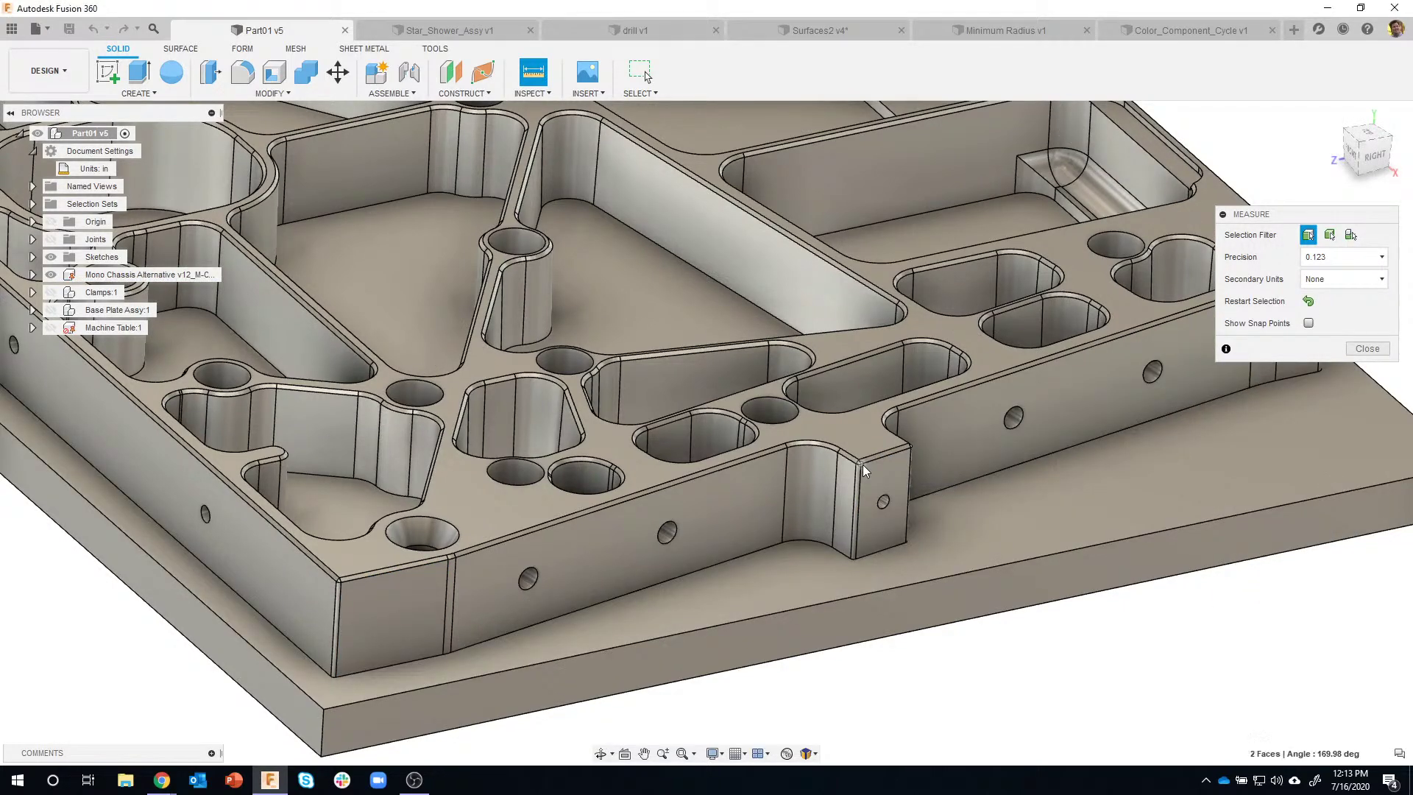
Measure the distance from the projecting tab's upper front vertex to the angled side wall's upper corner vertex with XYZ Delta, and restart the selection
click(863, 465)
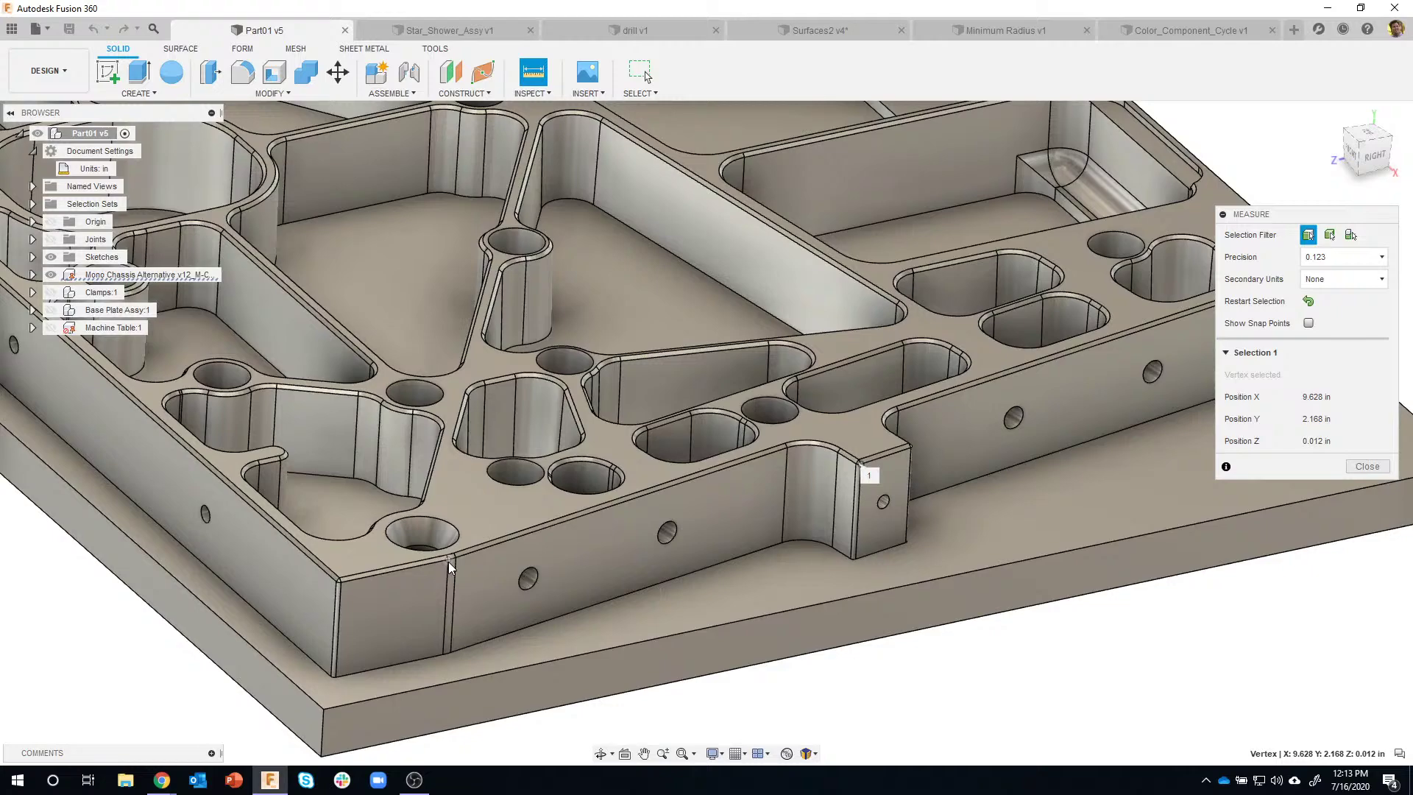
click(449, 562)
click(1309, 397)
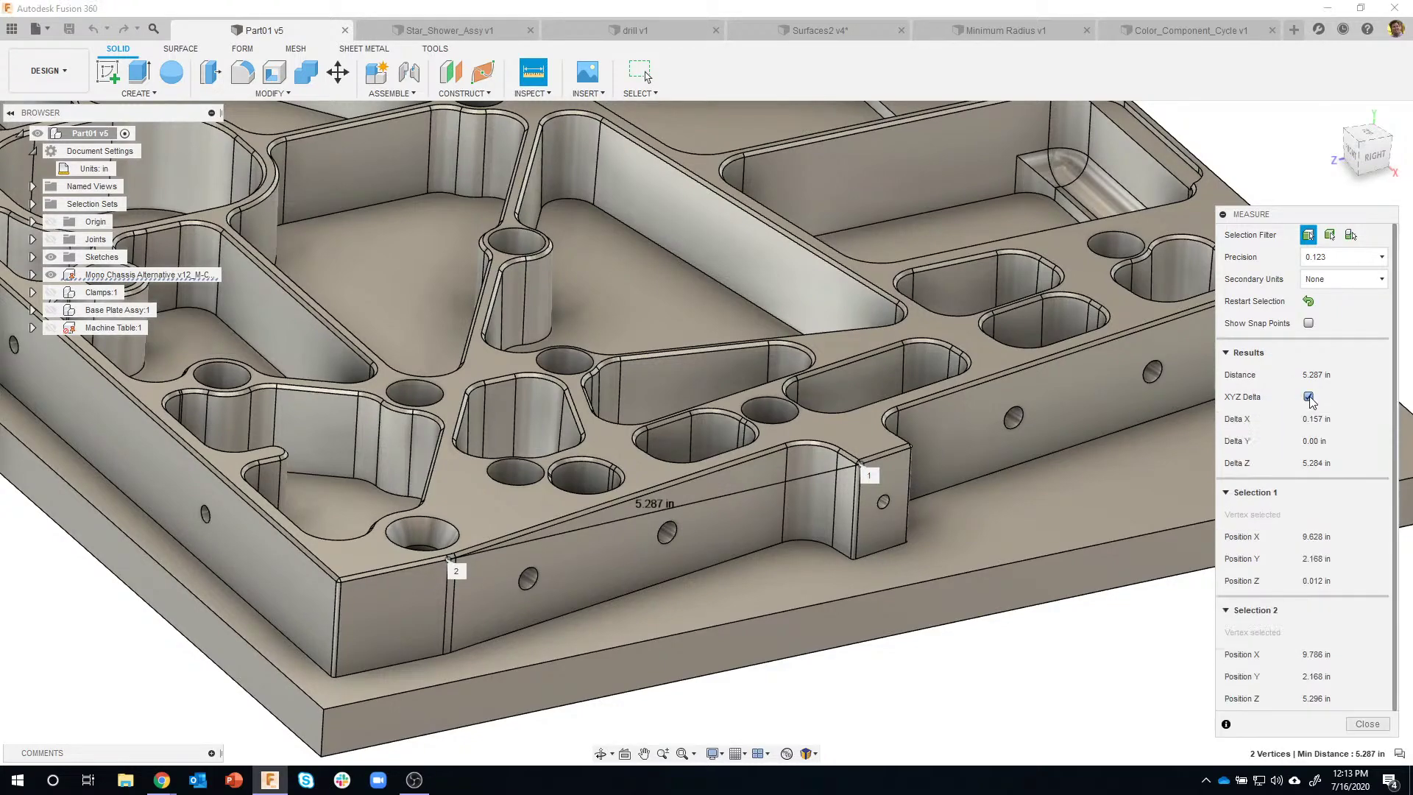
shift+middle_drag(817, 552, 1231, 404)
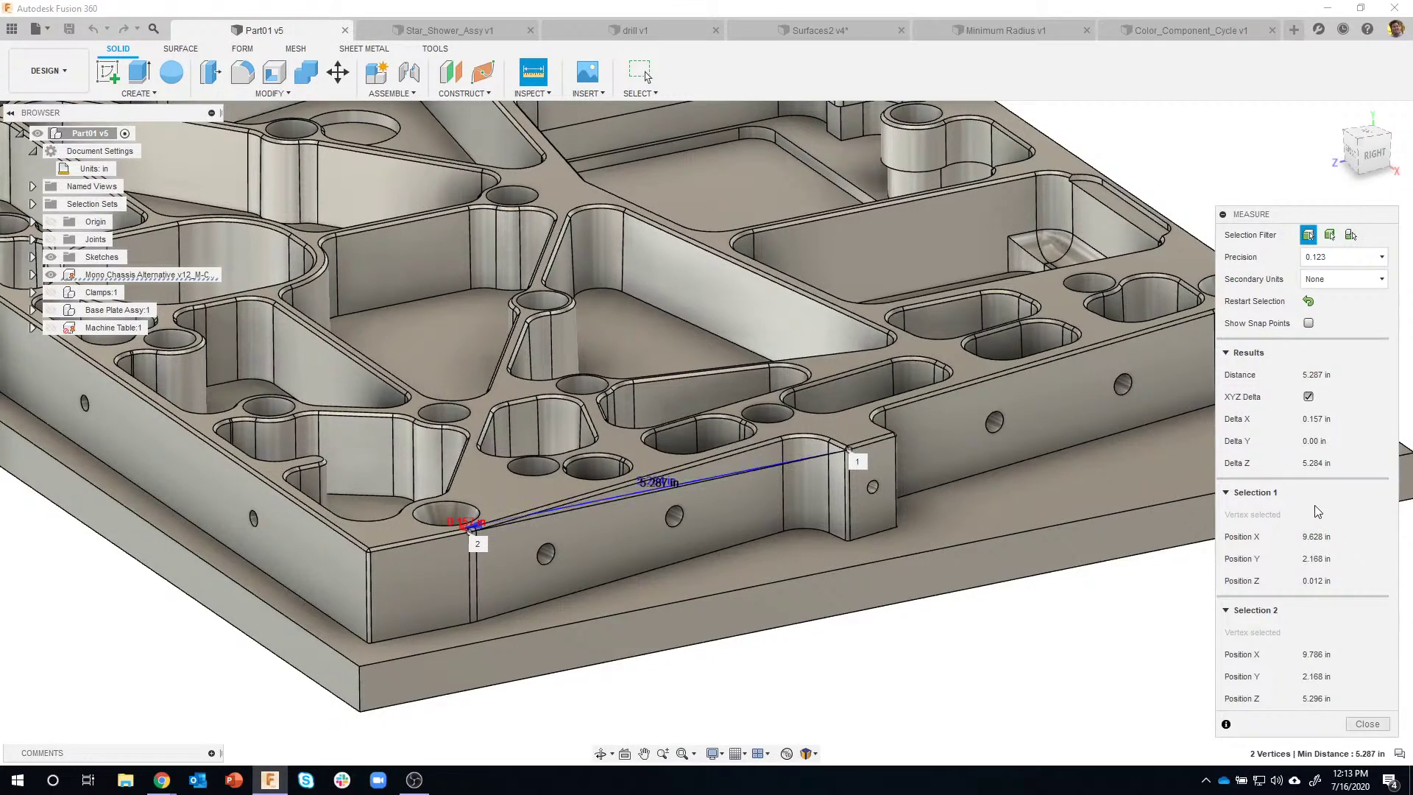
click(1308, 302)
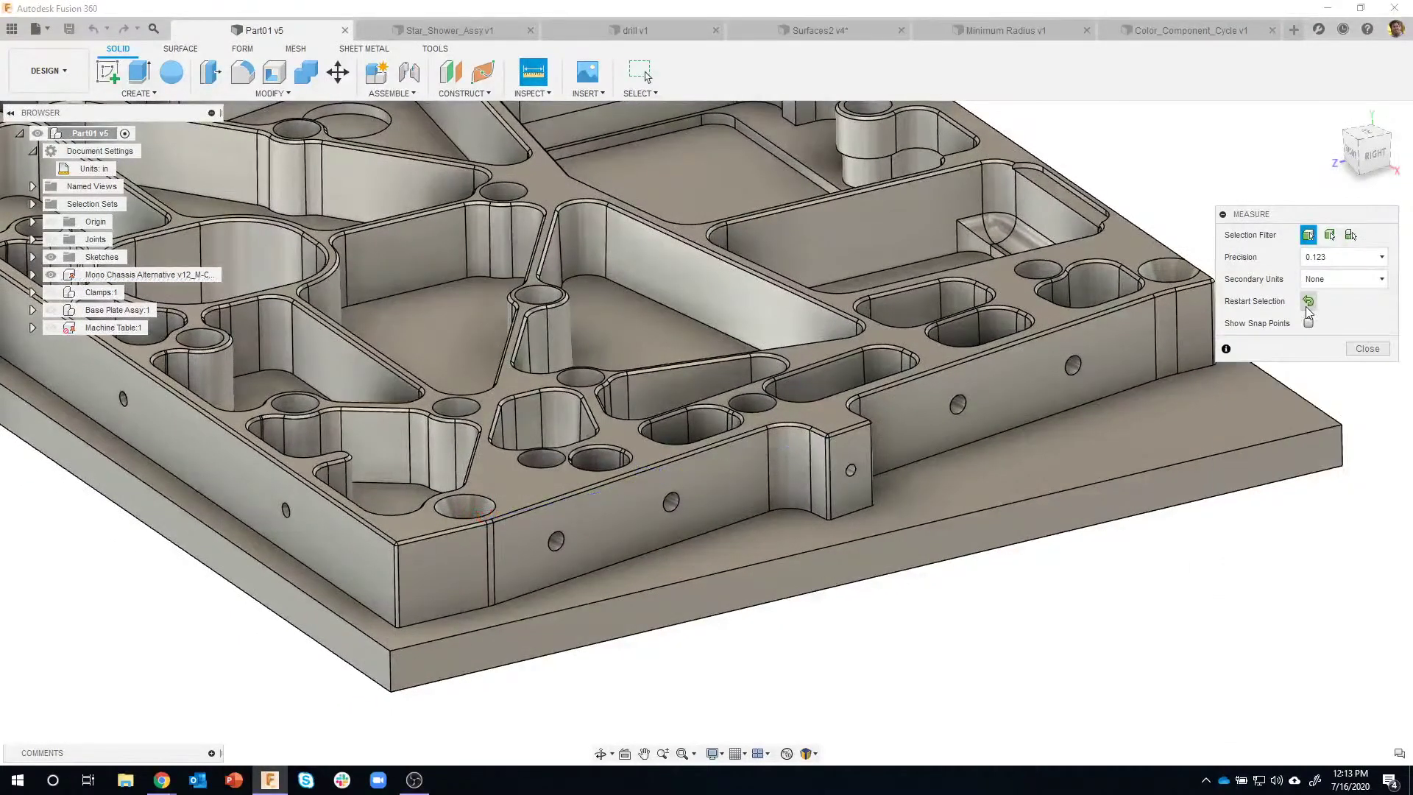
Measure the distance between the two small cylindrical holes in the angled side wall, clear the selection and exit Measure
scroll(612, 608, up, 5)
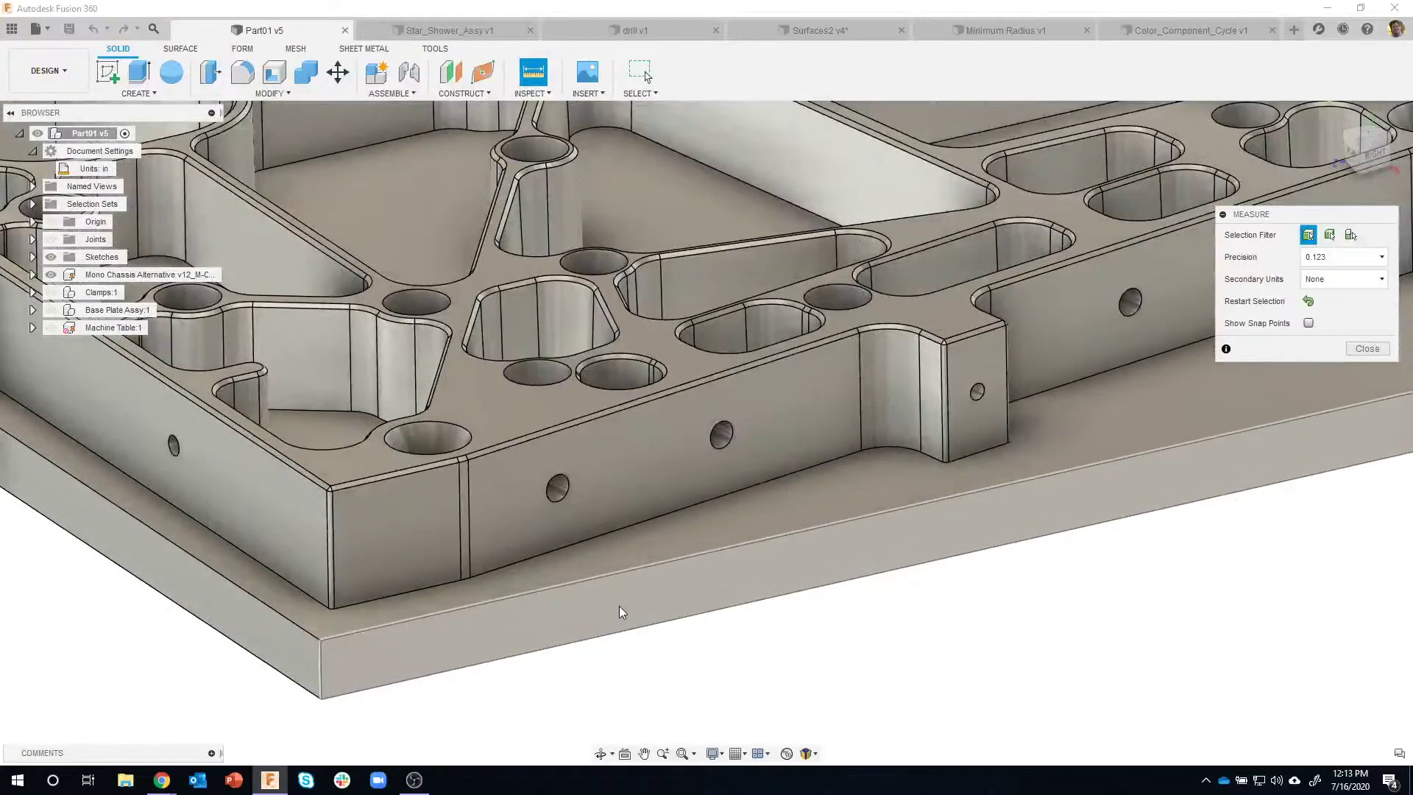
scroll(543, 484, up, 2)
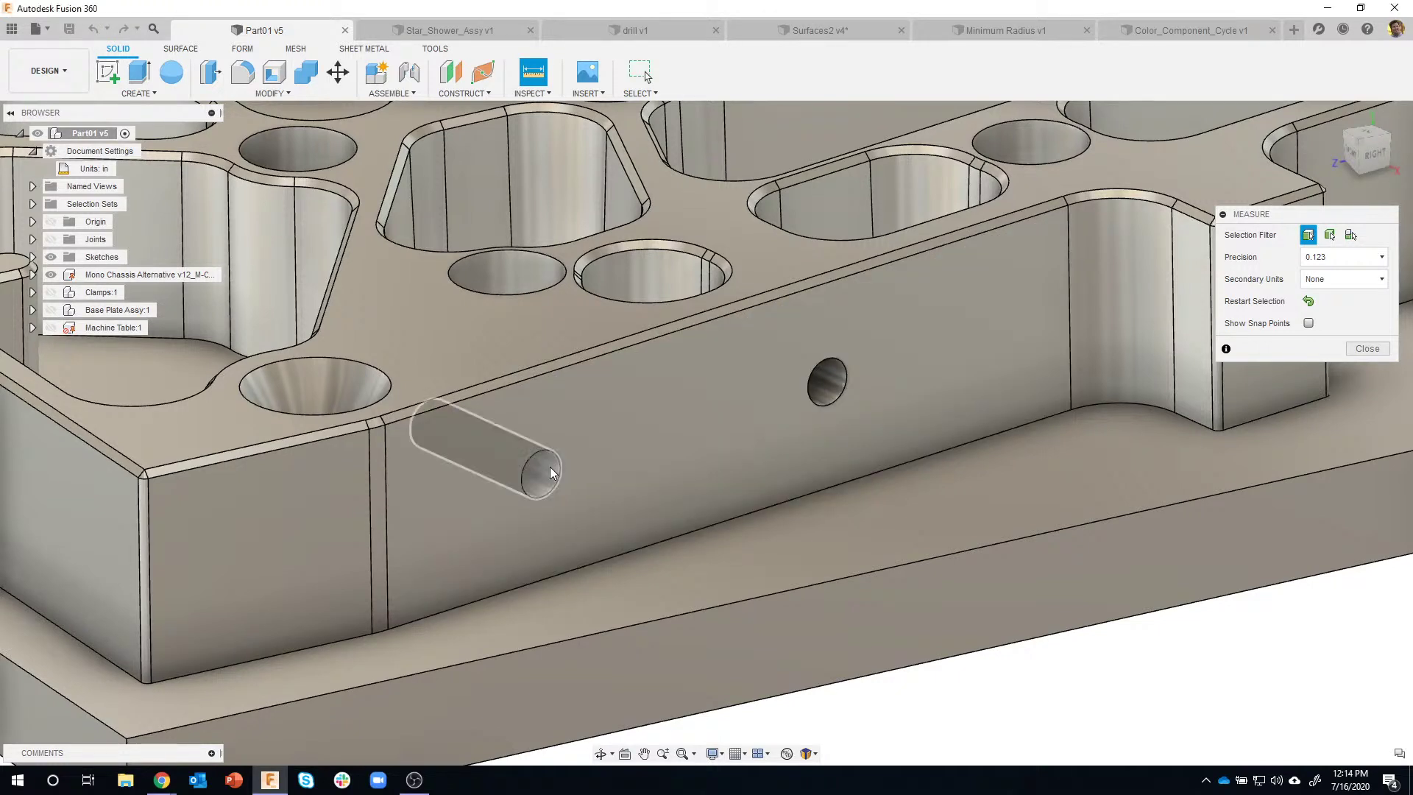
click(550, 467)
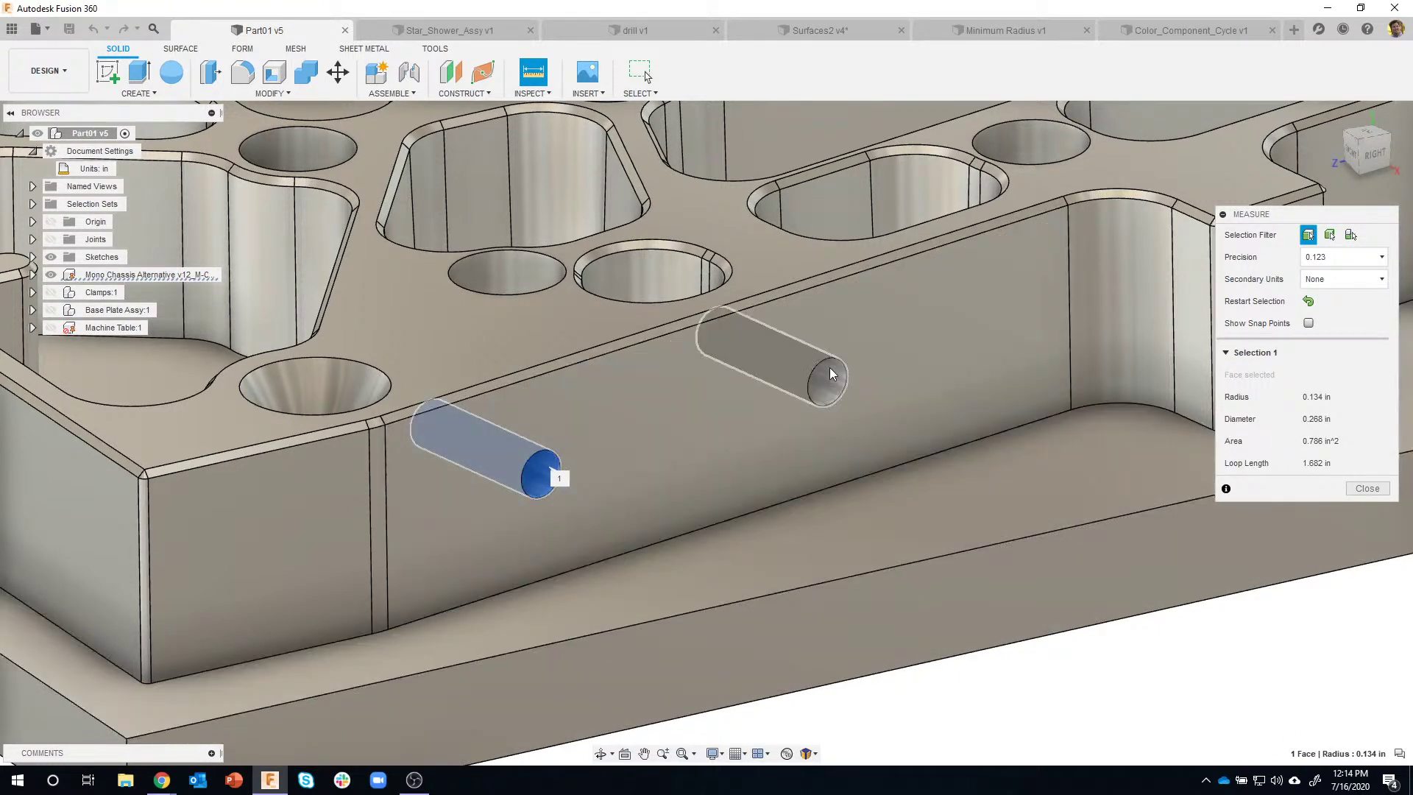
click(839, 376)
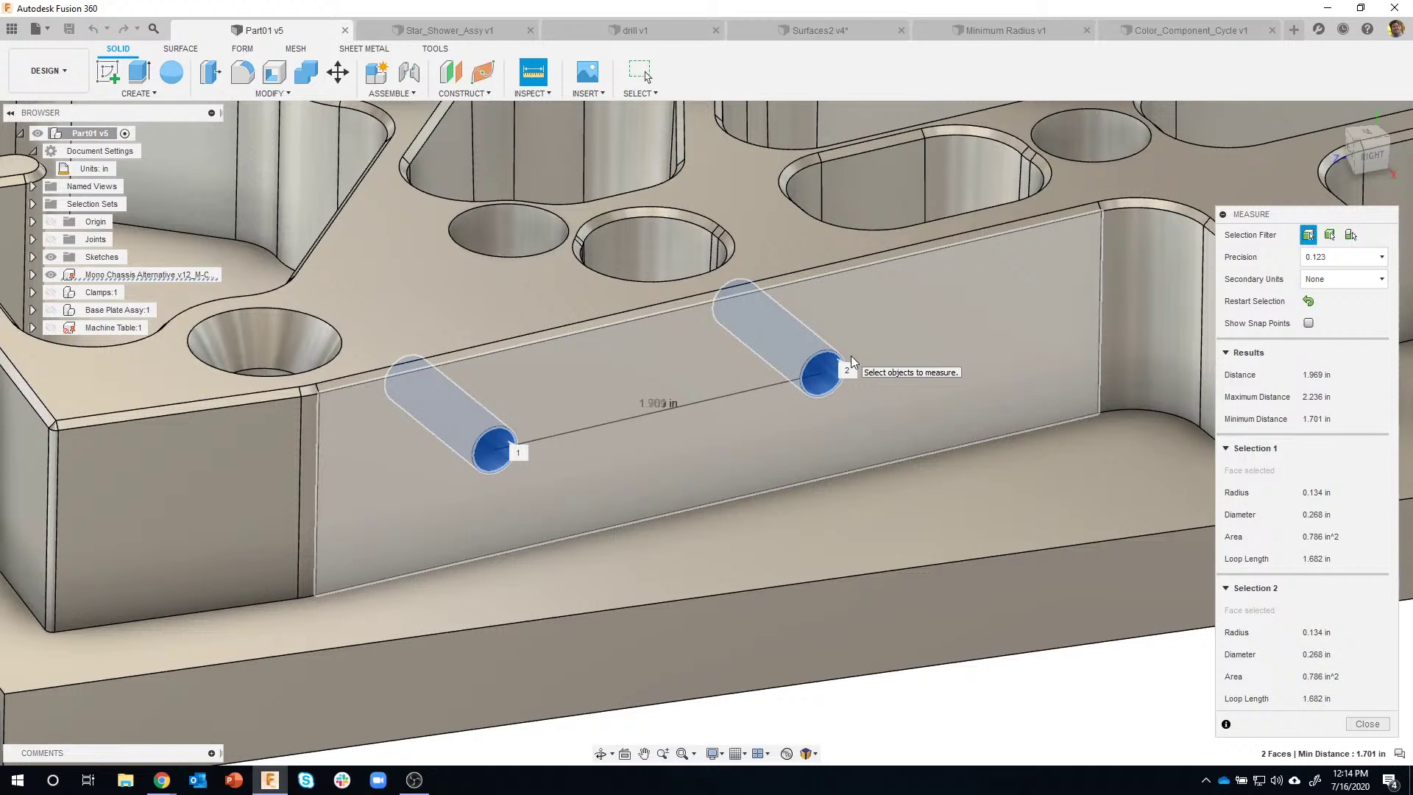
scroll(888, 455, down, 6)
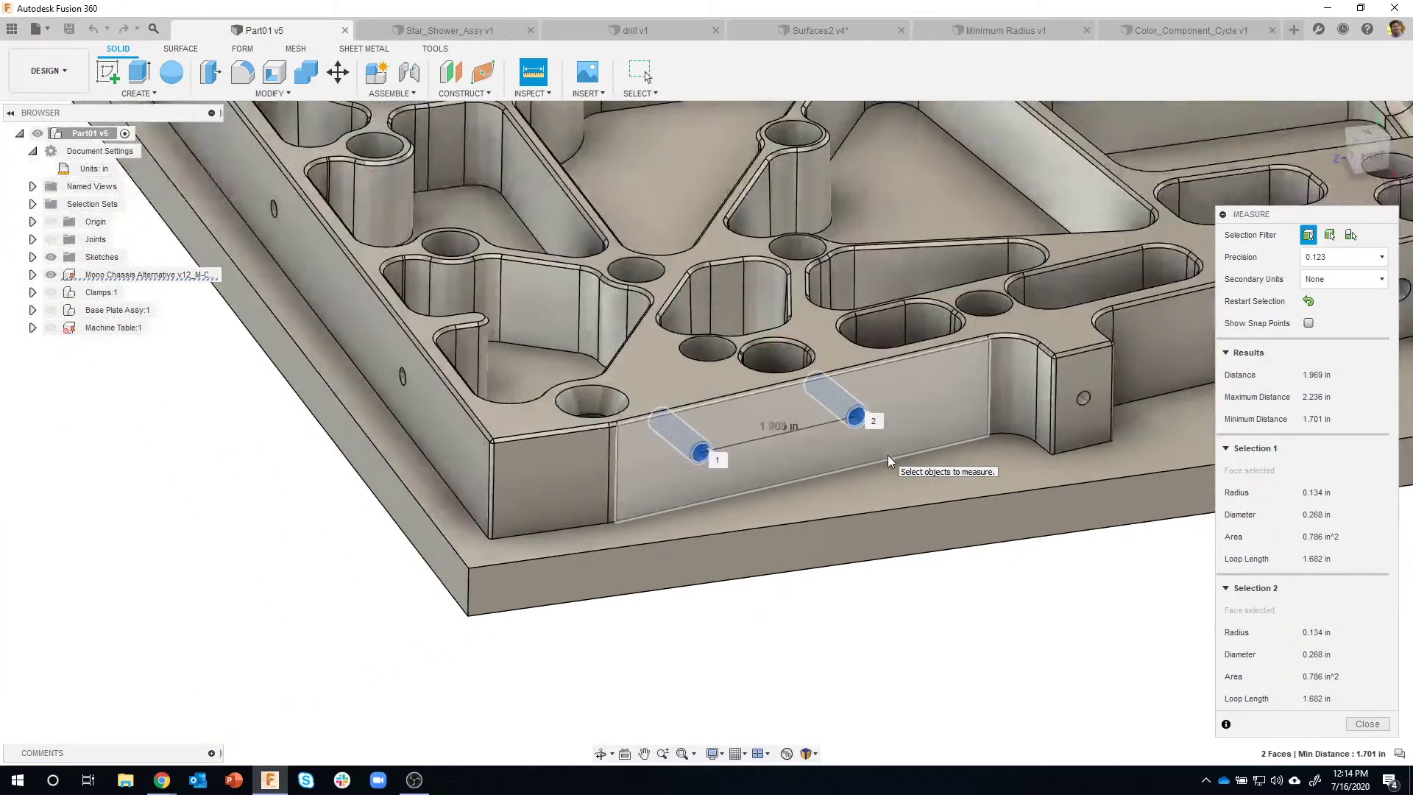
shift+middle_drag(885, 438, 766, 422)
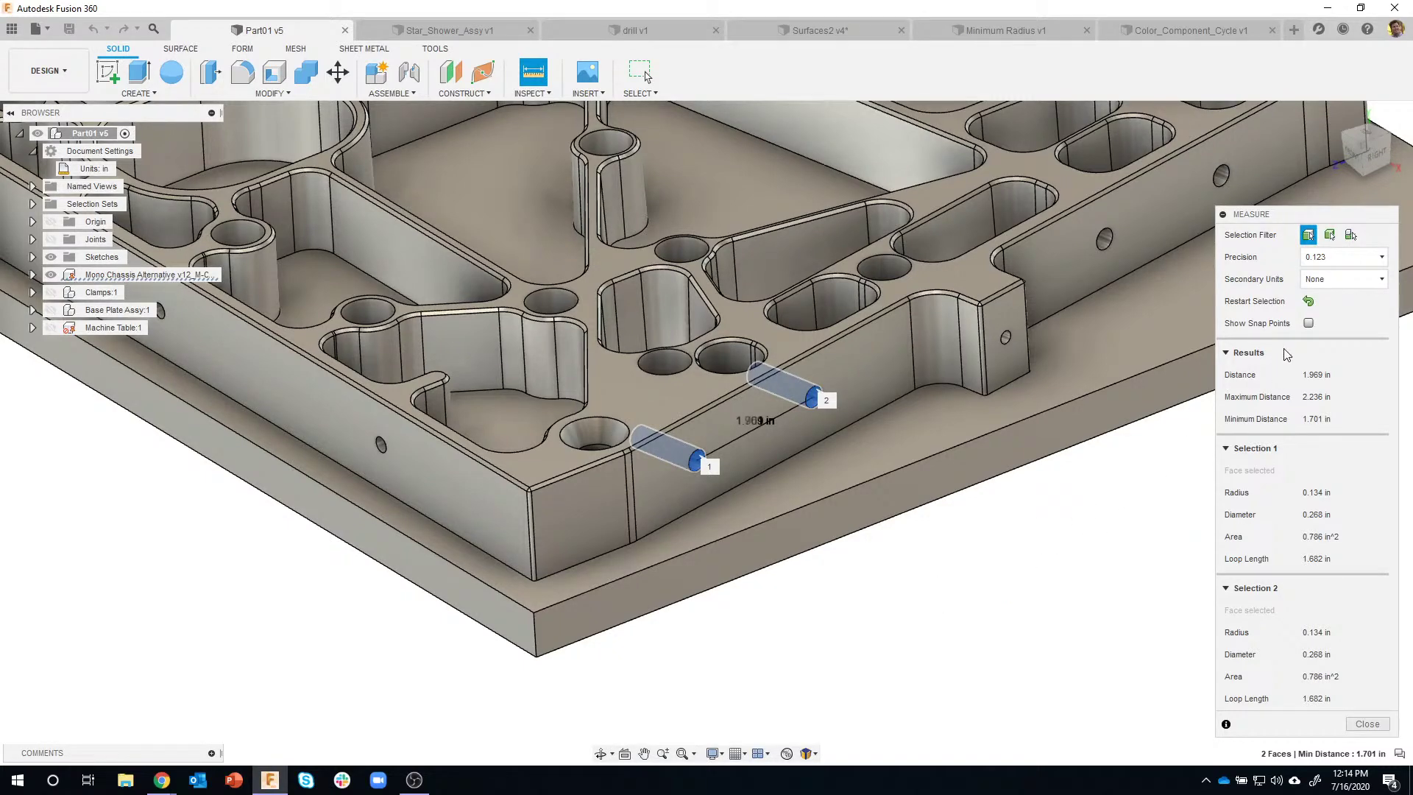
click(1309, 302)
shift+middle_drag(1188, 456, 1255, 510)
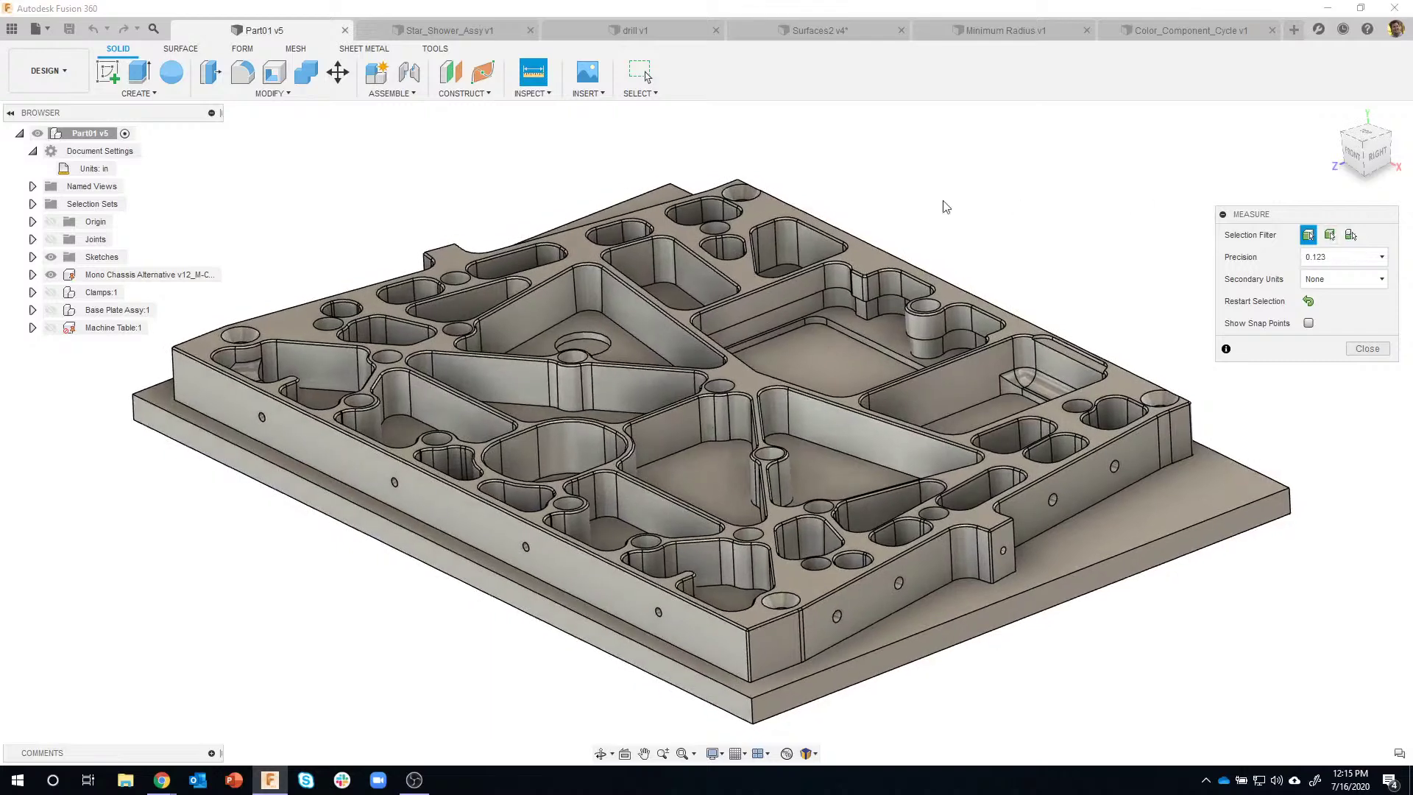
key(Escape)
Switch to the Star_Shower_Assy v1 design and measure the distance between the back housing and stake bodies using the Select Body filter
click(466, 29)
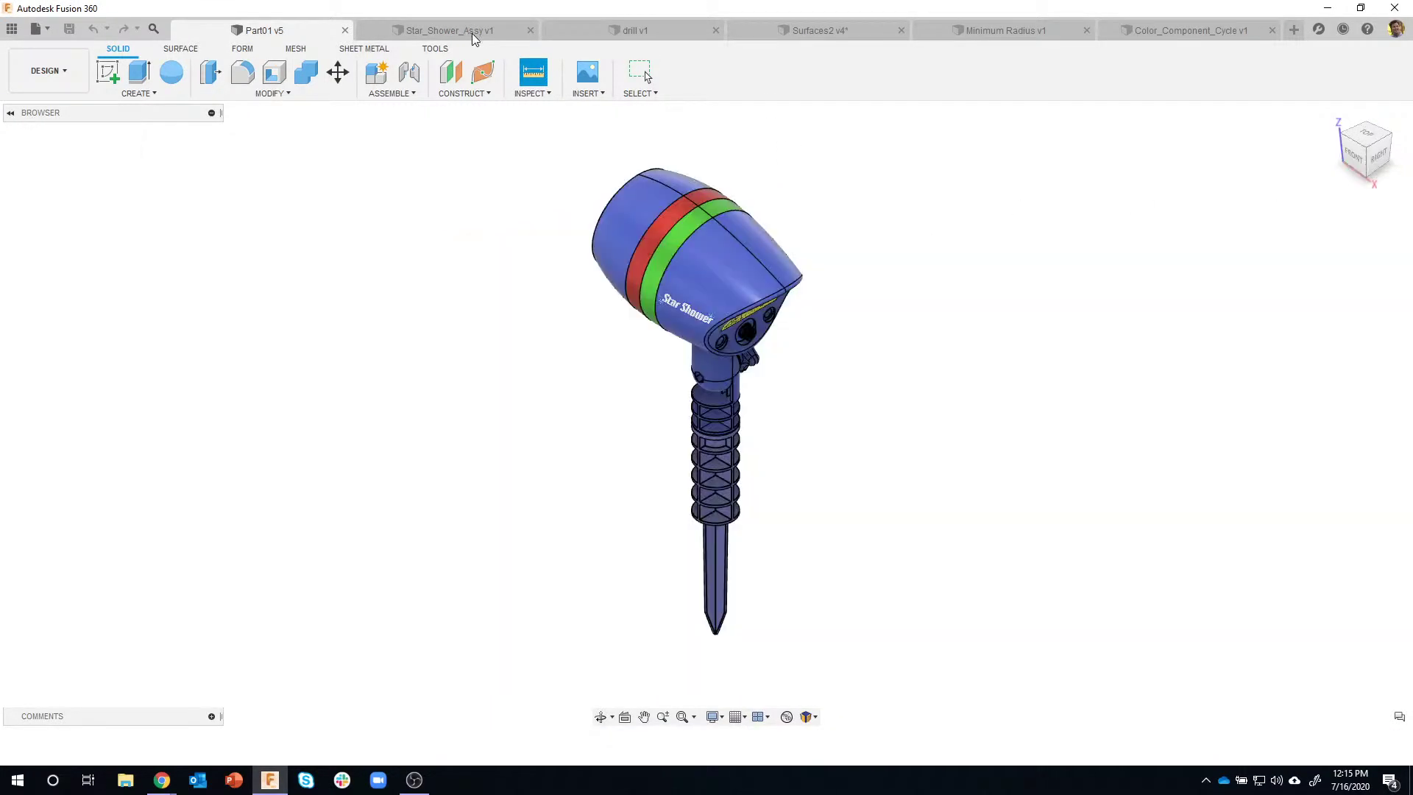
click(565, 71)
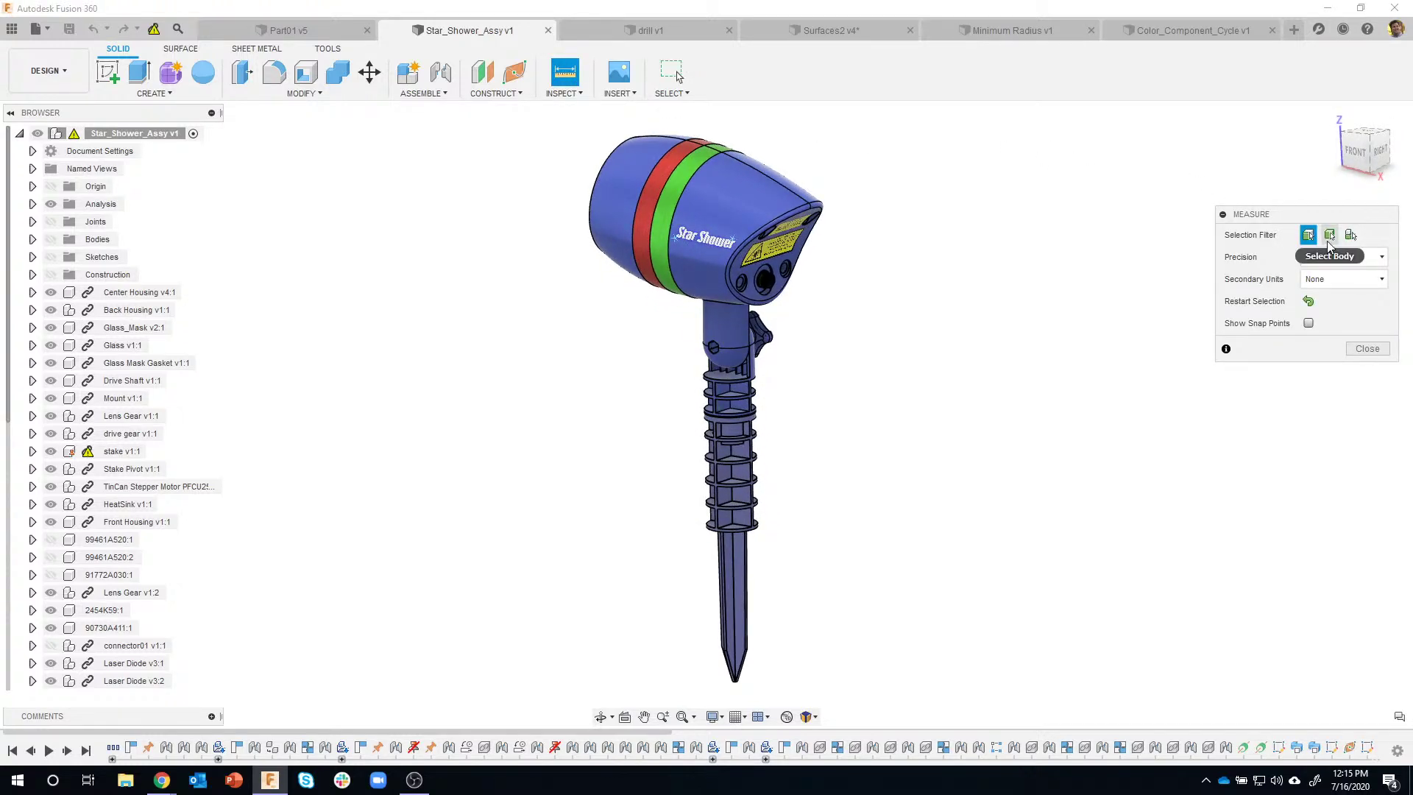
click(1330, 234)
shift+middle_drag(1106, 417, 780, 596)
click(738, 335)
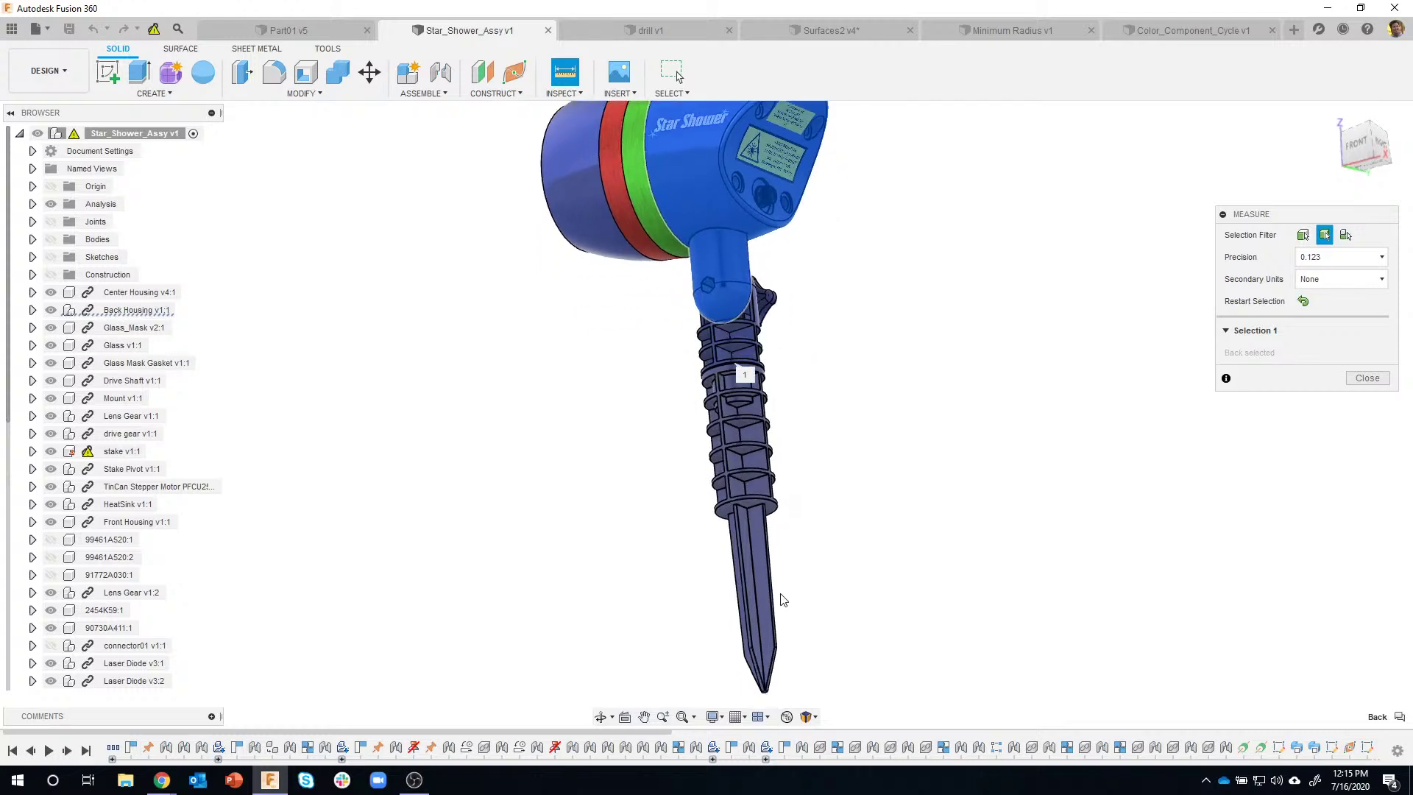
click(773, 589)
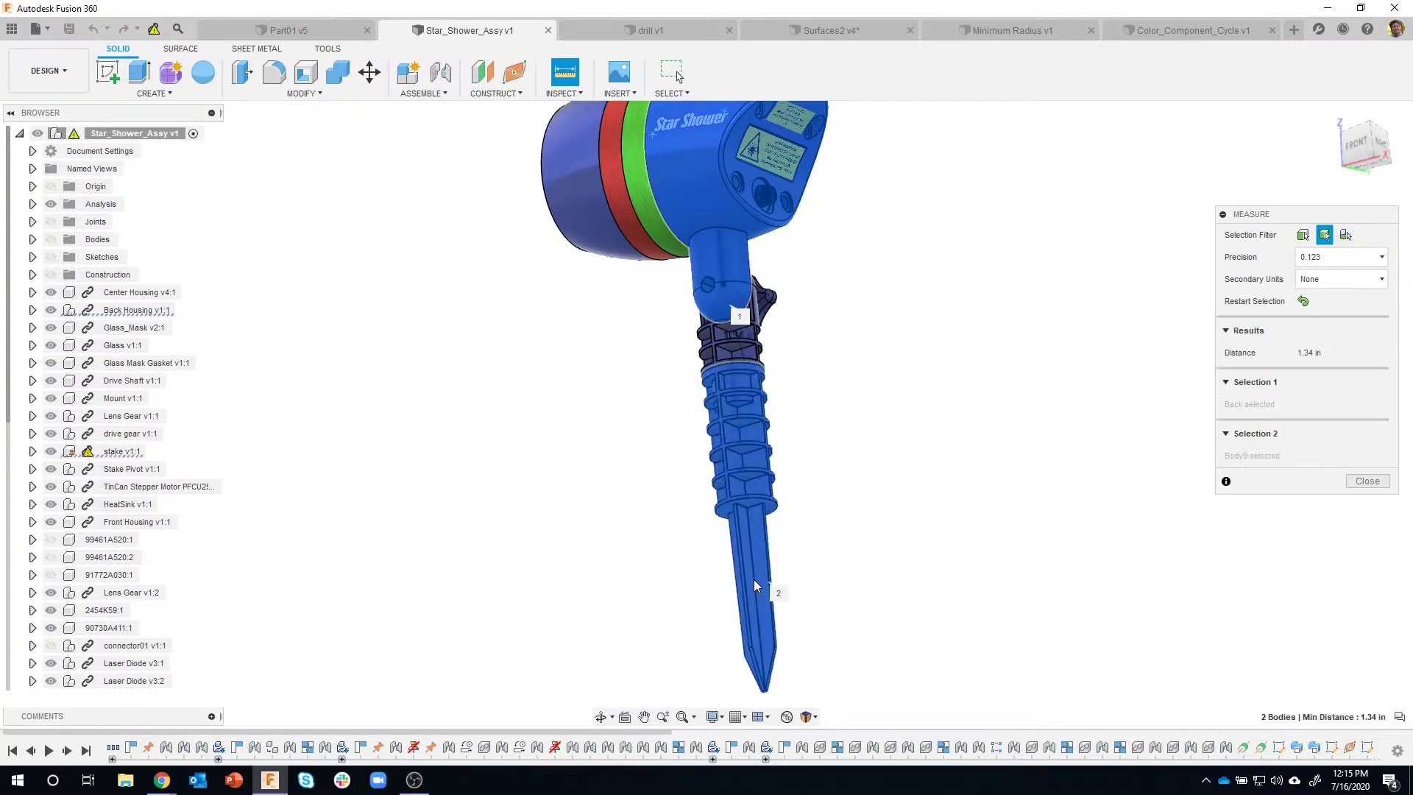
shift+middle_drag(1039, 393, 786, 367)
scroll(748, 360, up, 10)
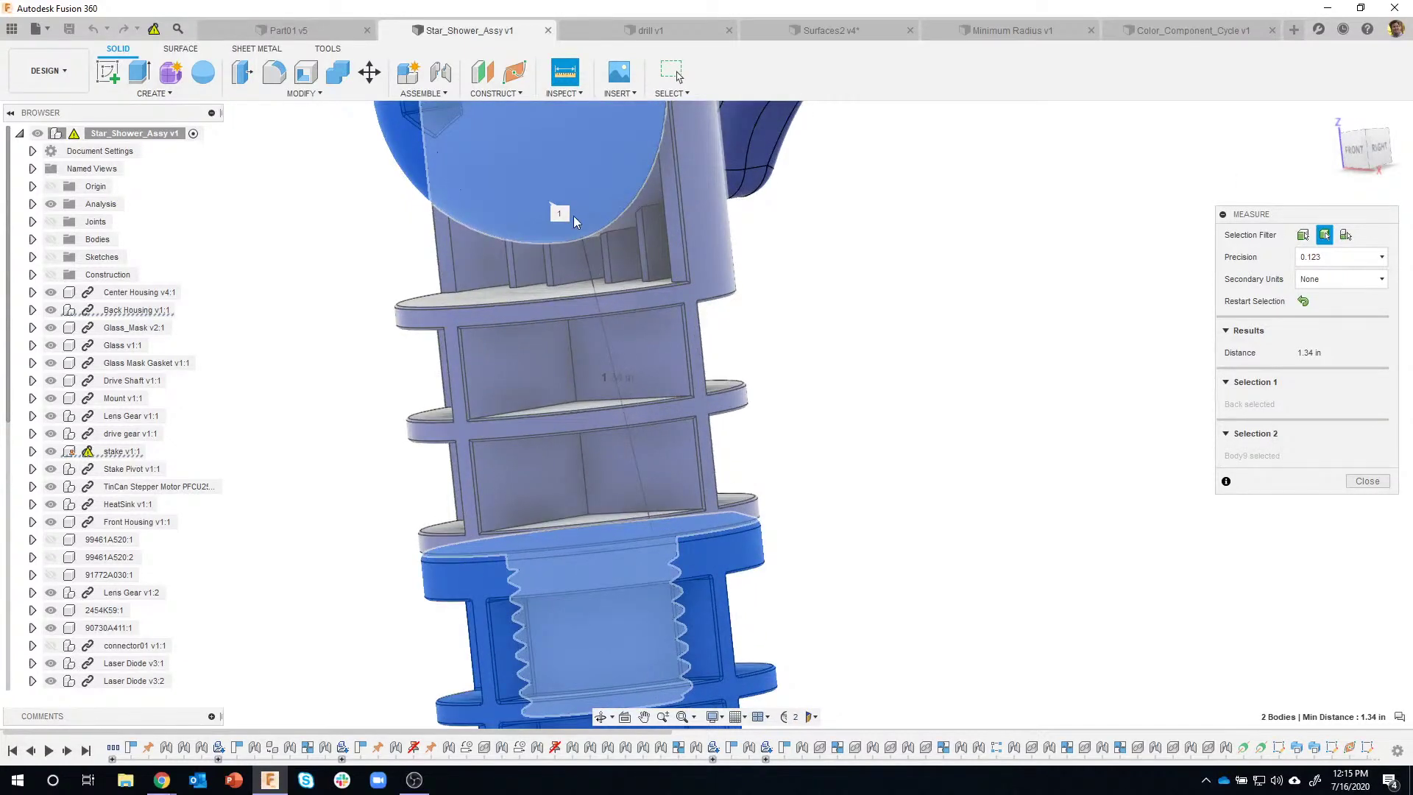
shift+middle_drag(637, 351, 924, 615)
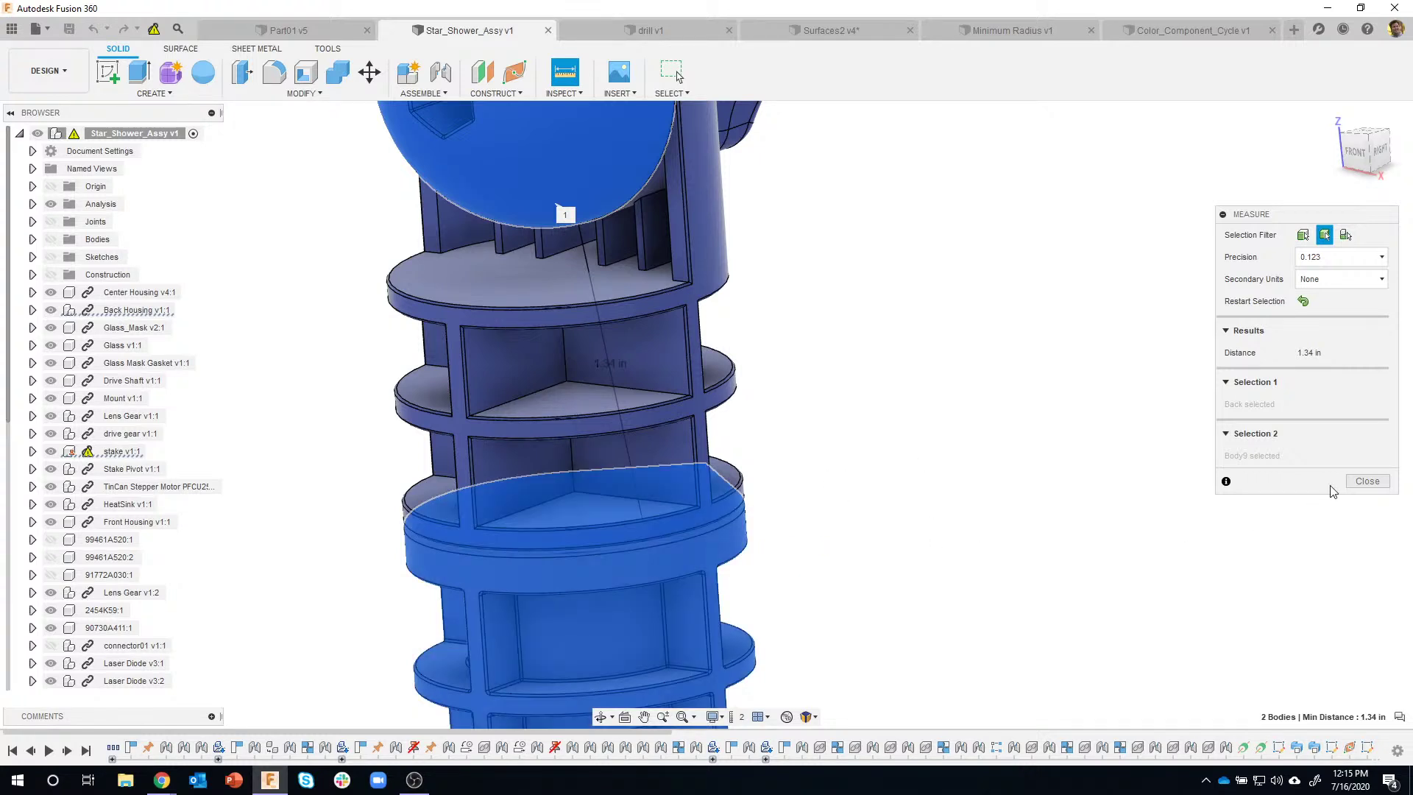
click(1364, 482)
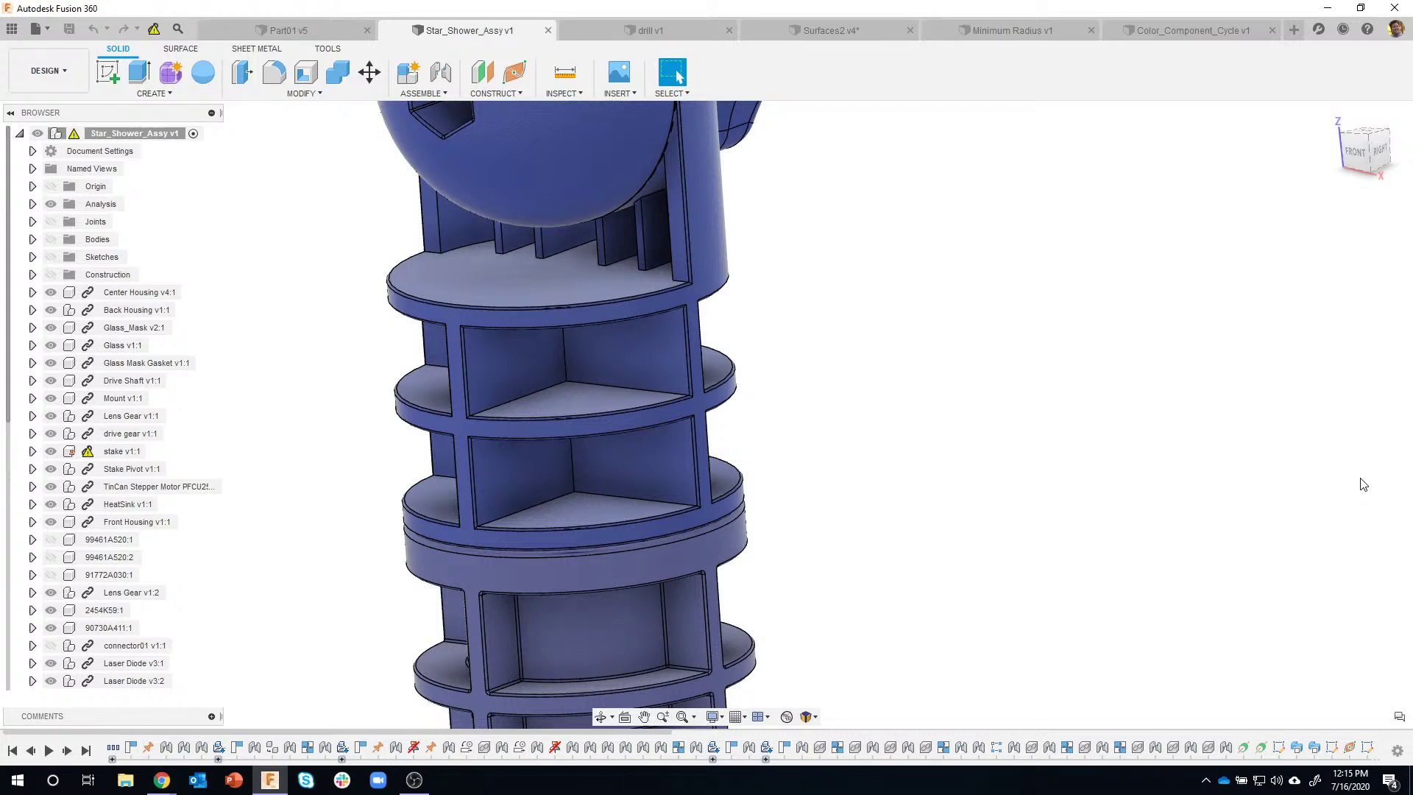
scroll(961, 471, down, 4)
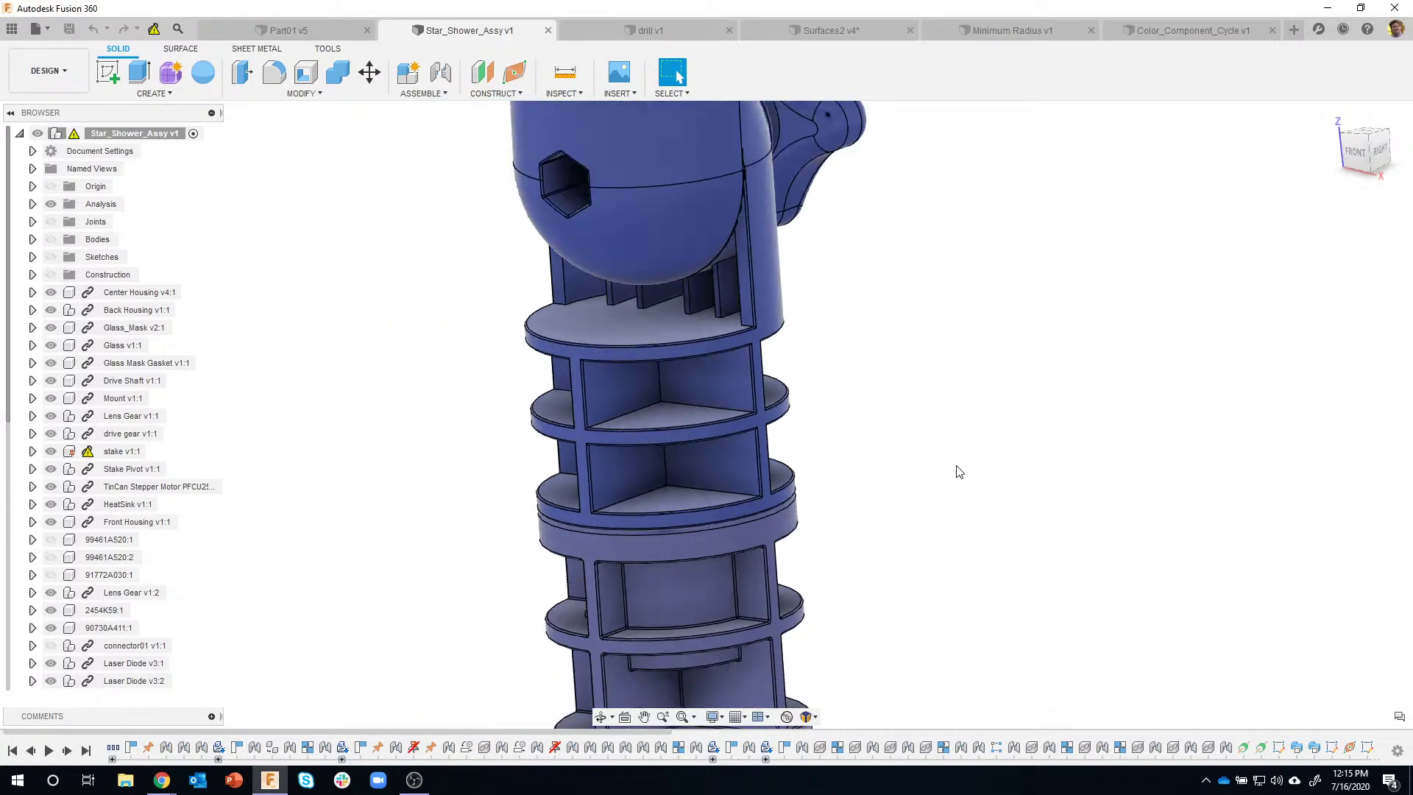
scroll(1000, 461, down, 8)
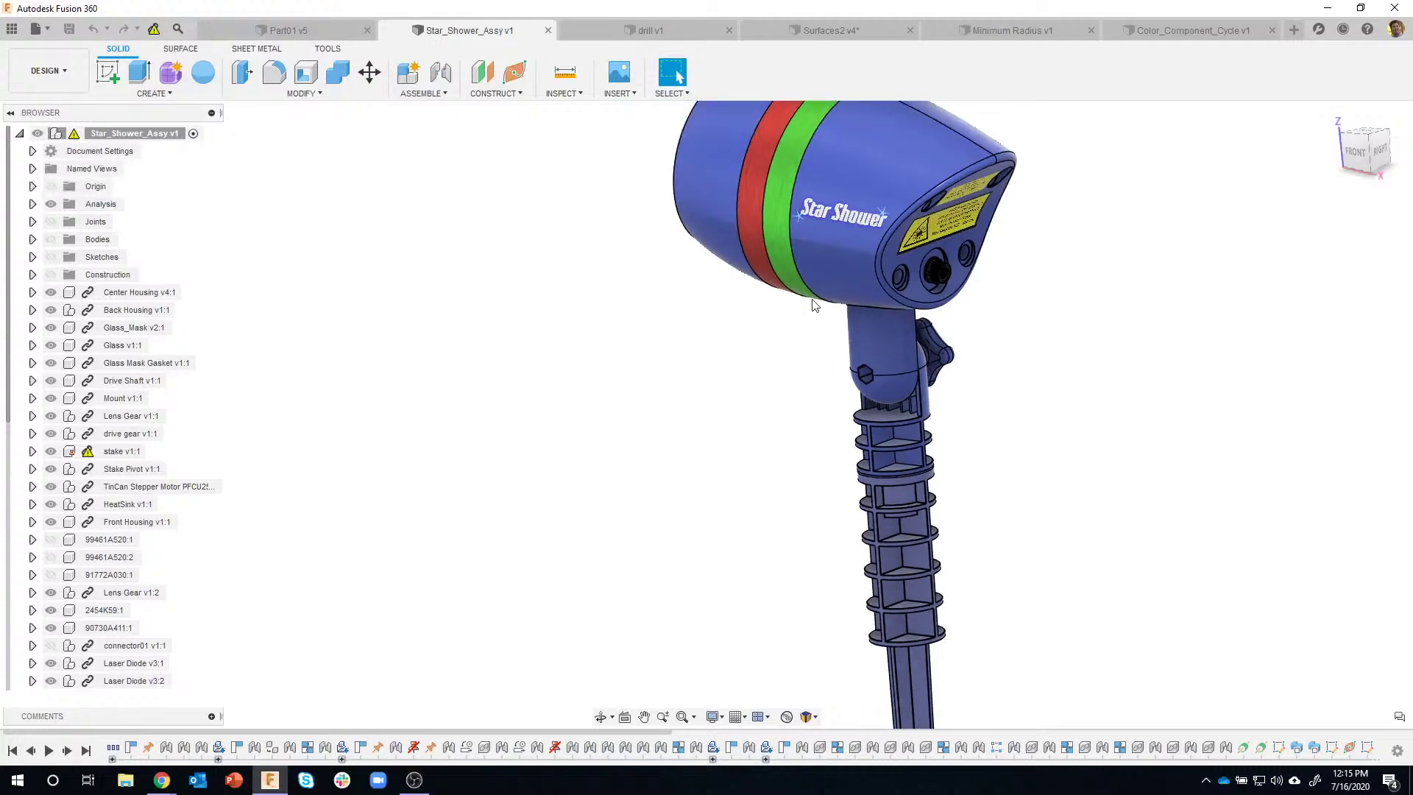
scroll(557, 146, down, 3)
click(563, 93)
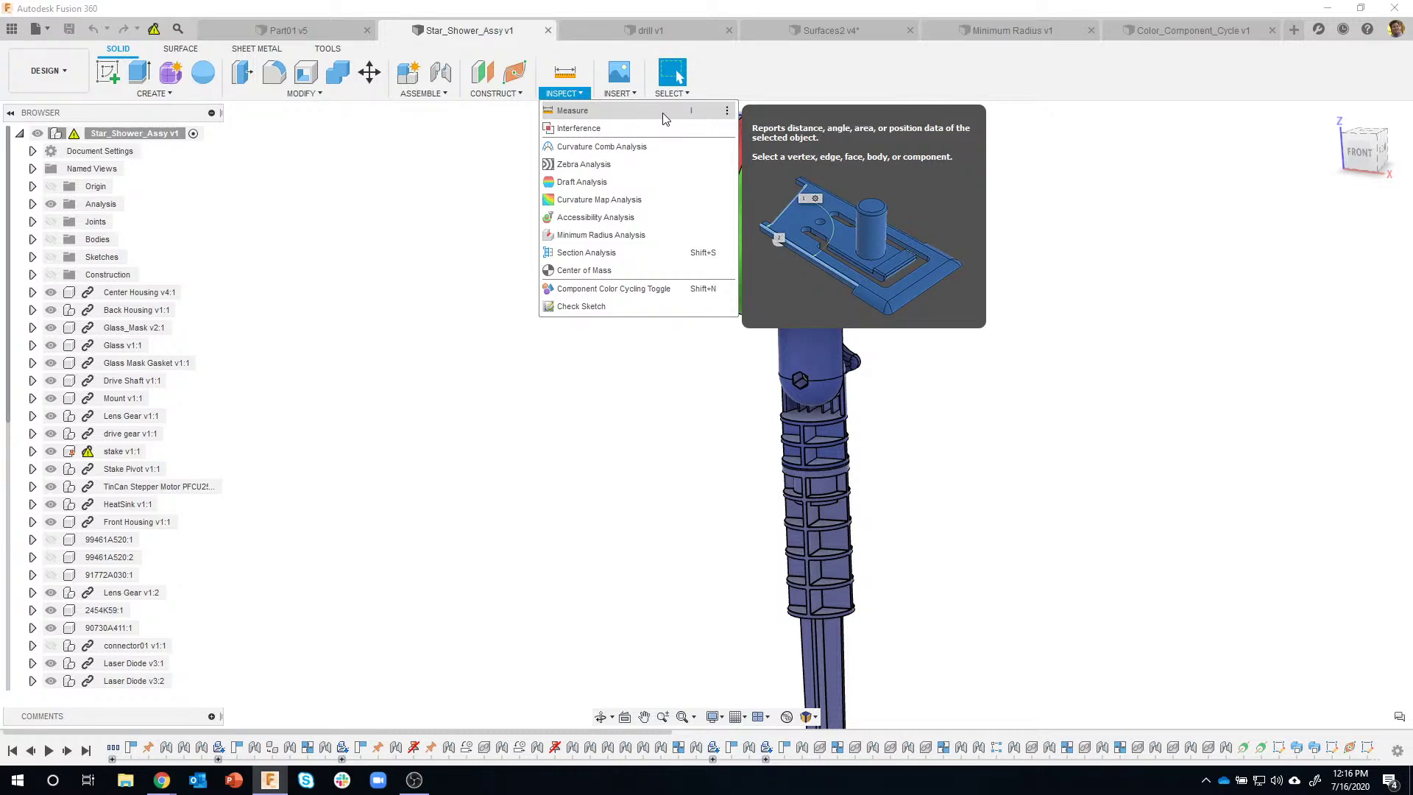
mouse_move(566, 95)
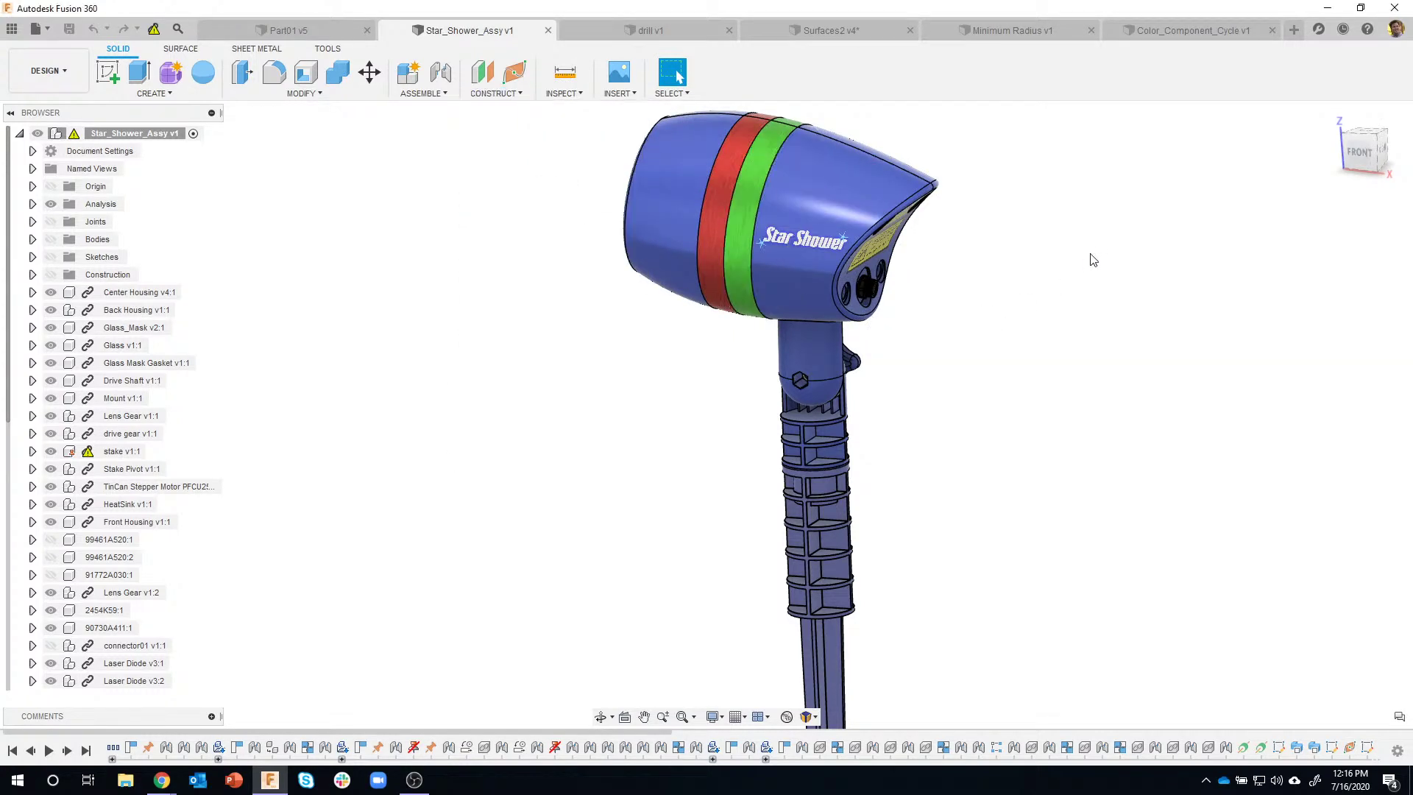
click(571, 77)
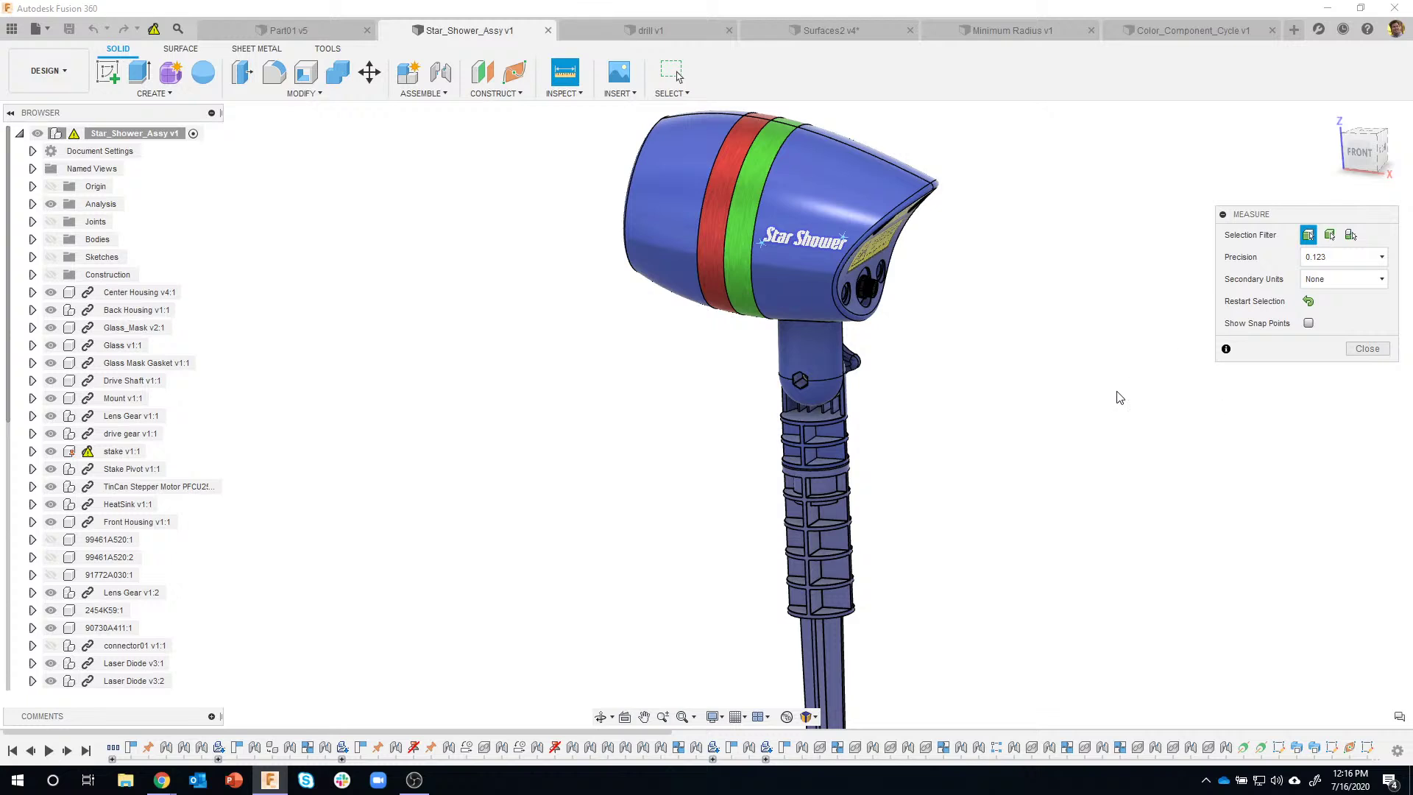
click(1367, 349)
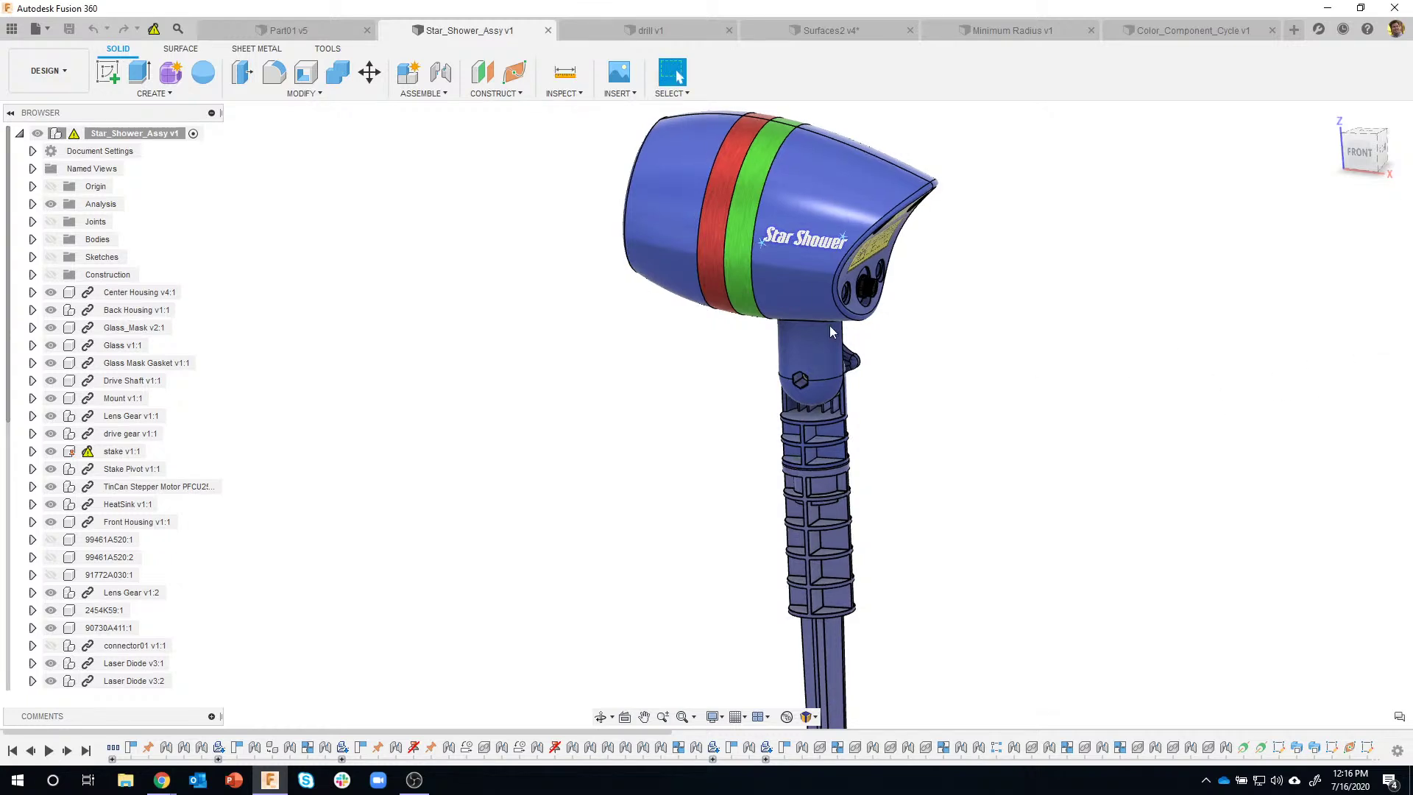
Run an Interference check on all visible components of the lamp assembly, leaving coincident faces out
click(562, 94)
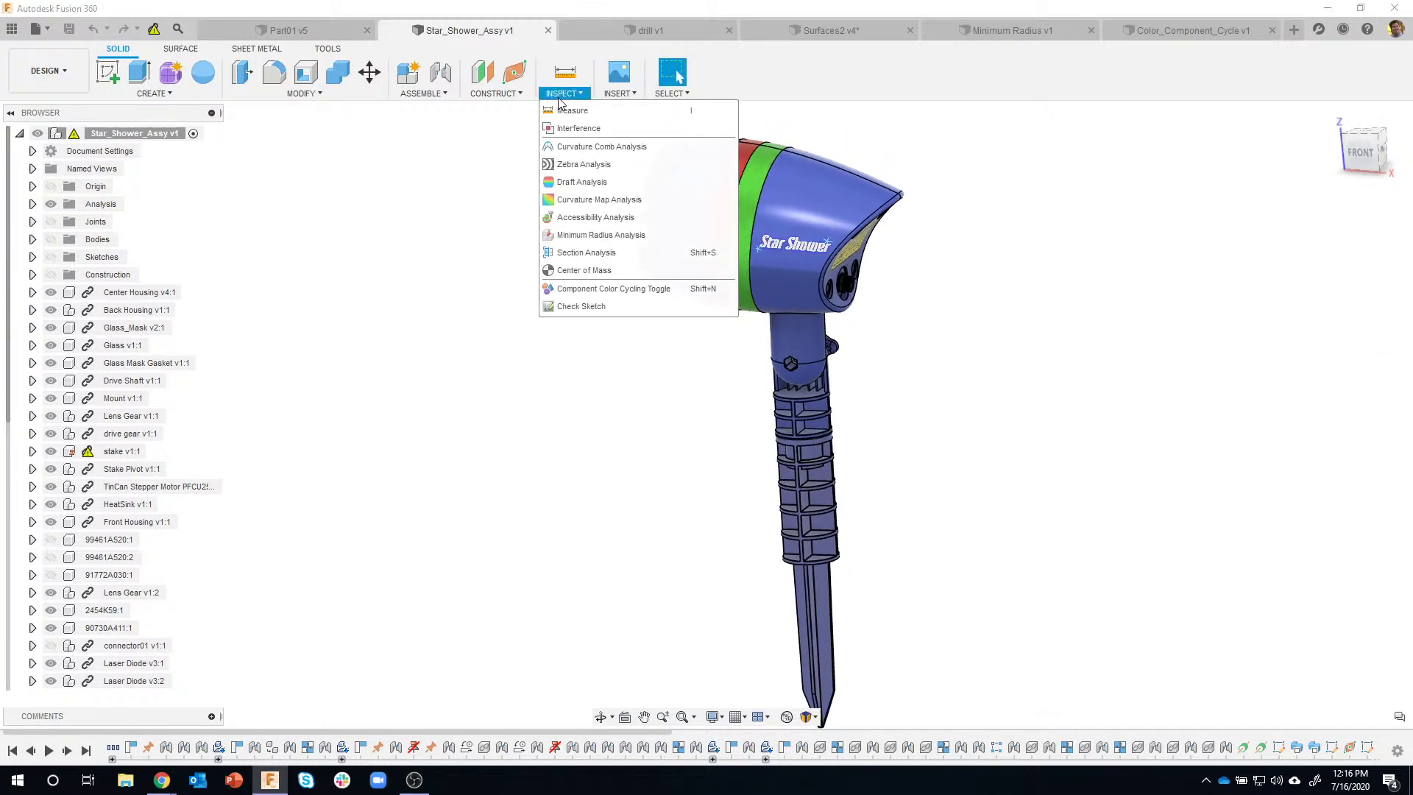
click(608, 129)
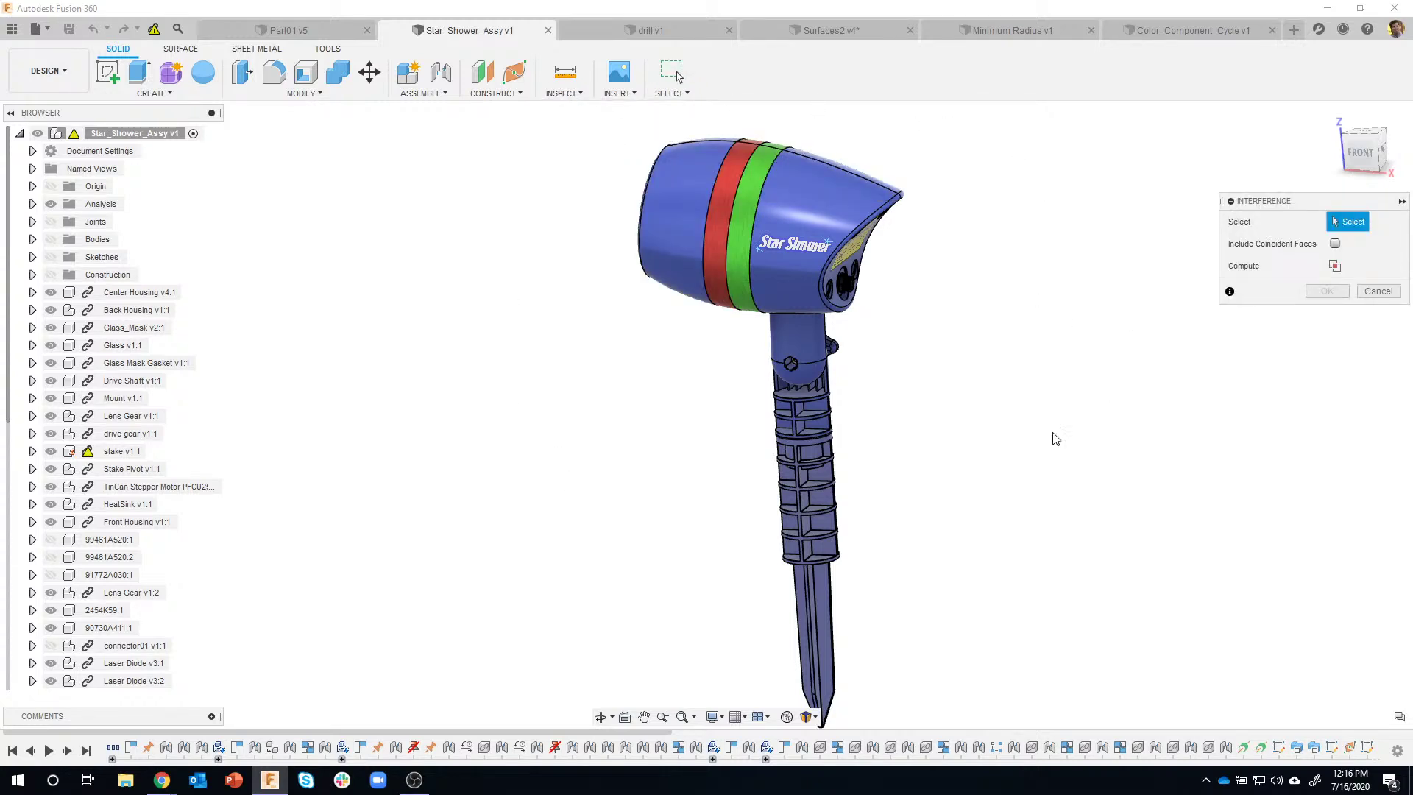
shift+middle_drag(1128, 327, 798, 563)
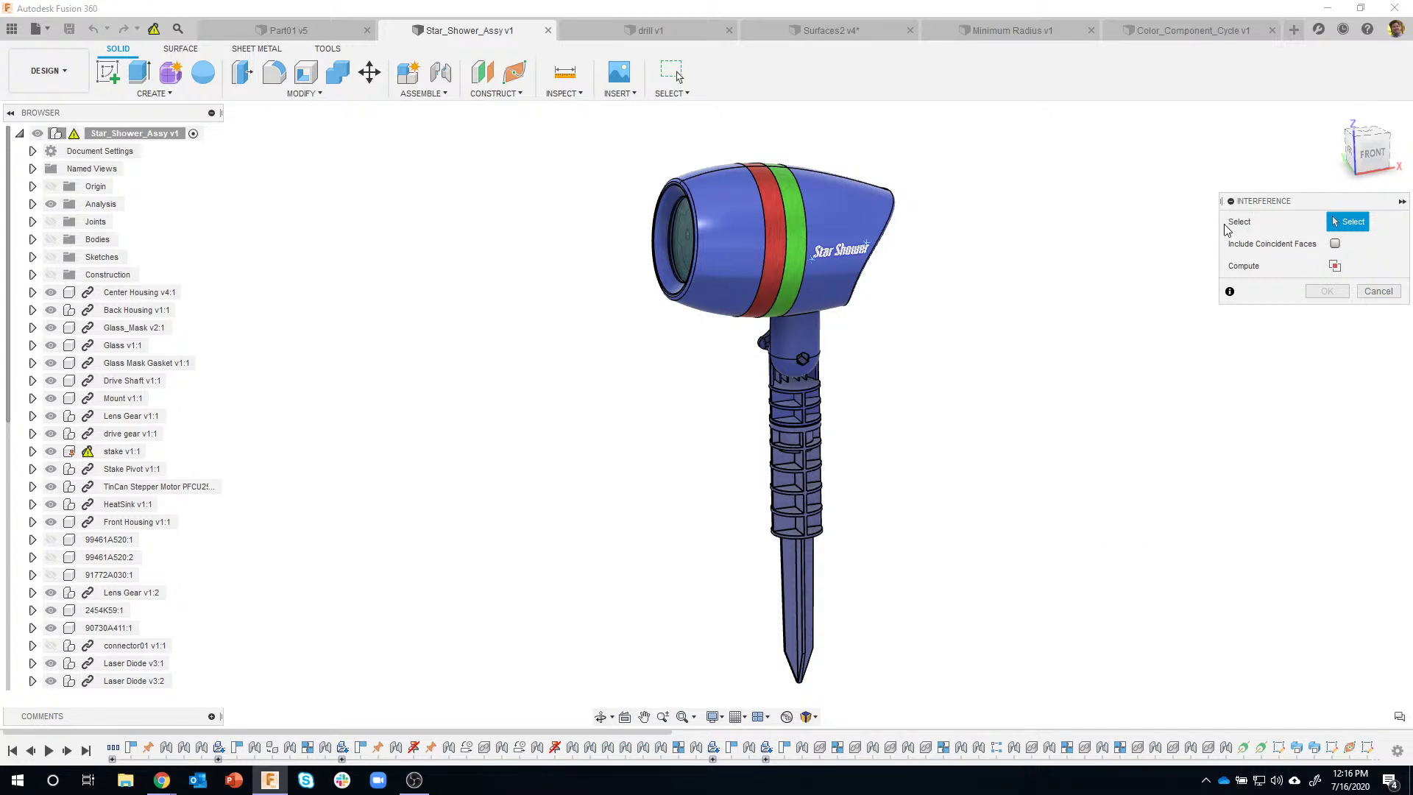
scroll(1051, 332, down, 2)
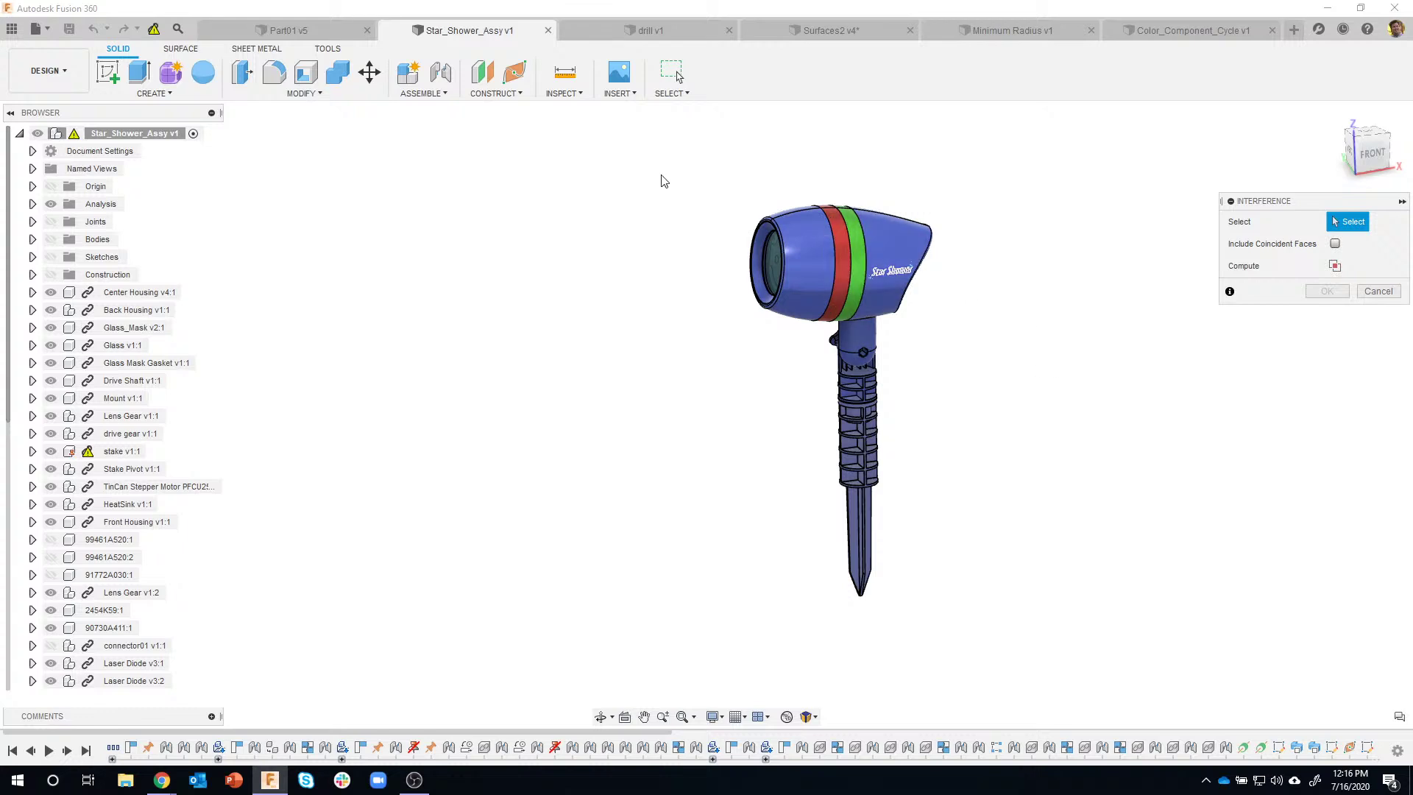
drag(676, 156, 1043, 659)
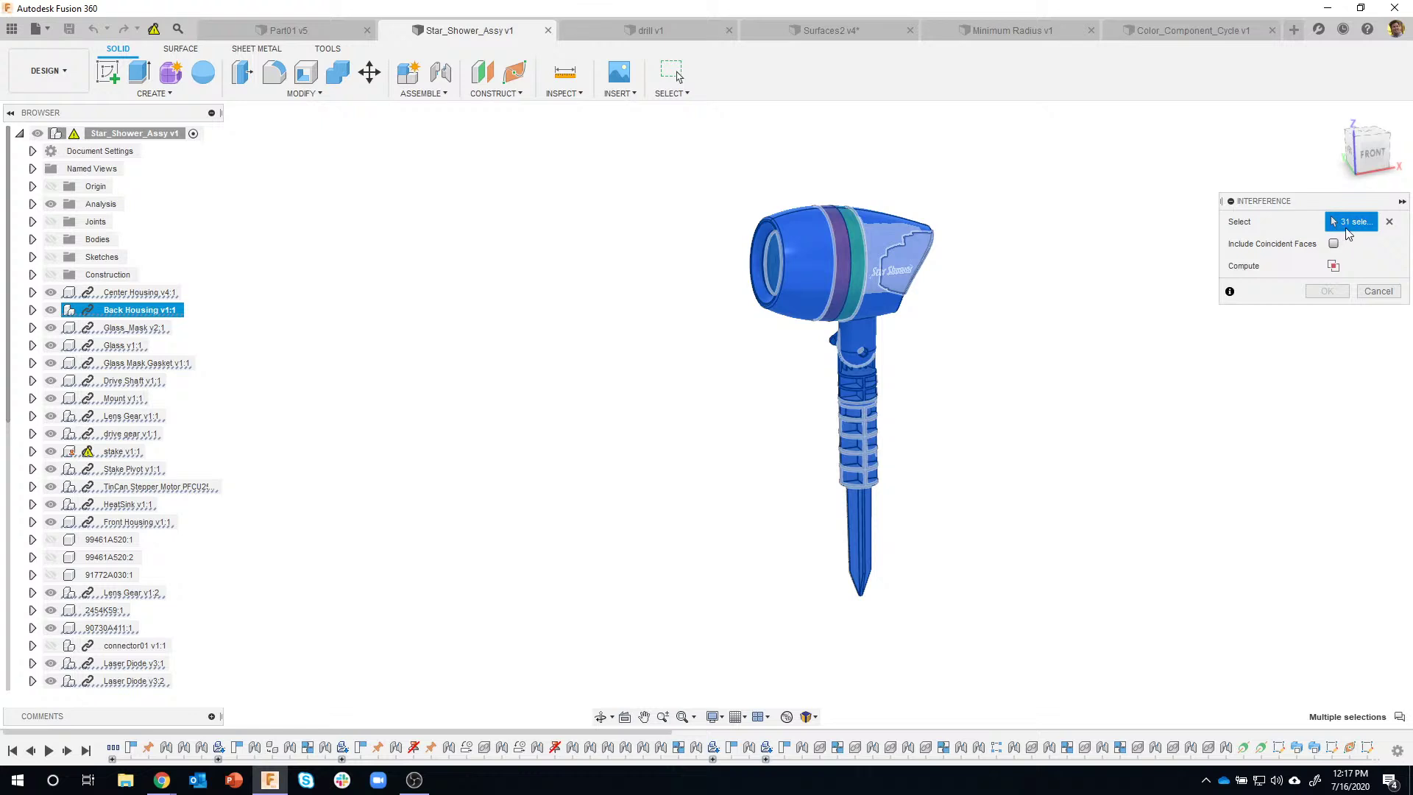
click(1334, 266)
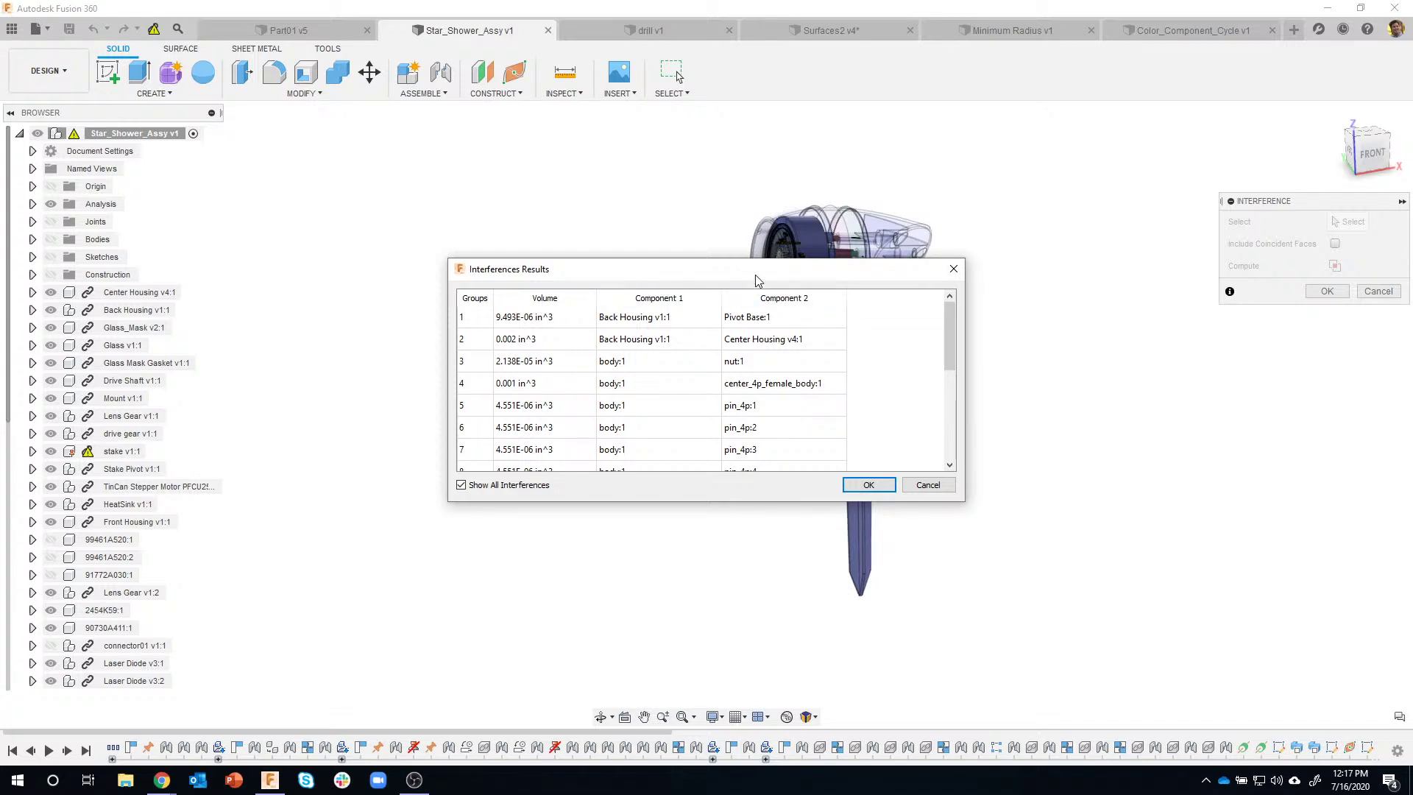
Examine all highlighted interference volumes across the lamp assembly from several angles, with the results window moved clear of the model
drag(755, 275, 515, 185)
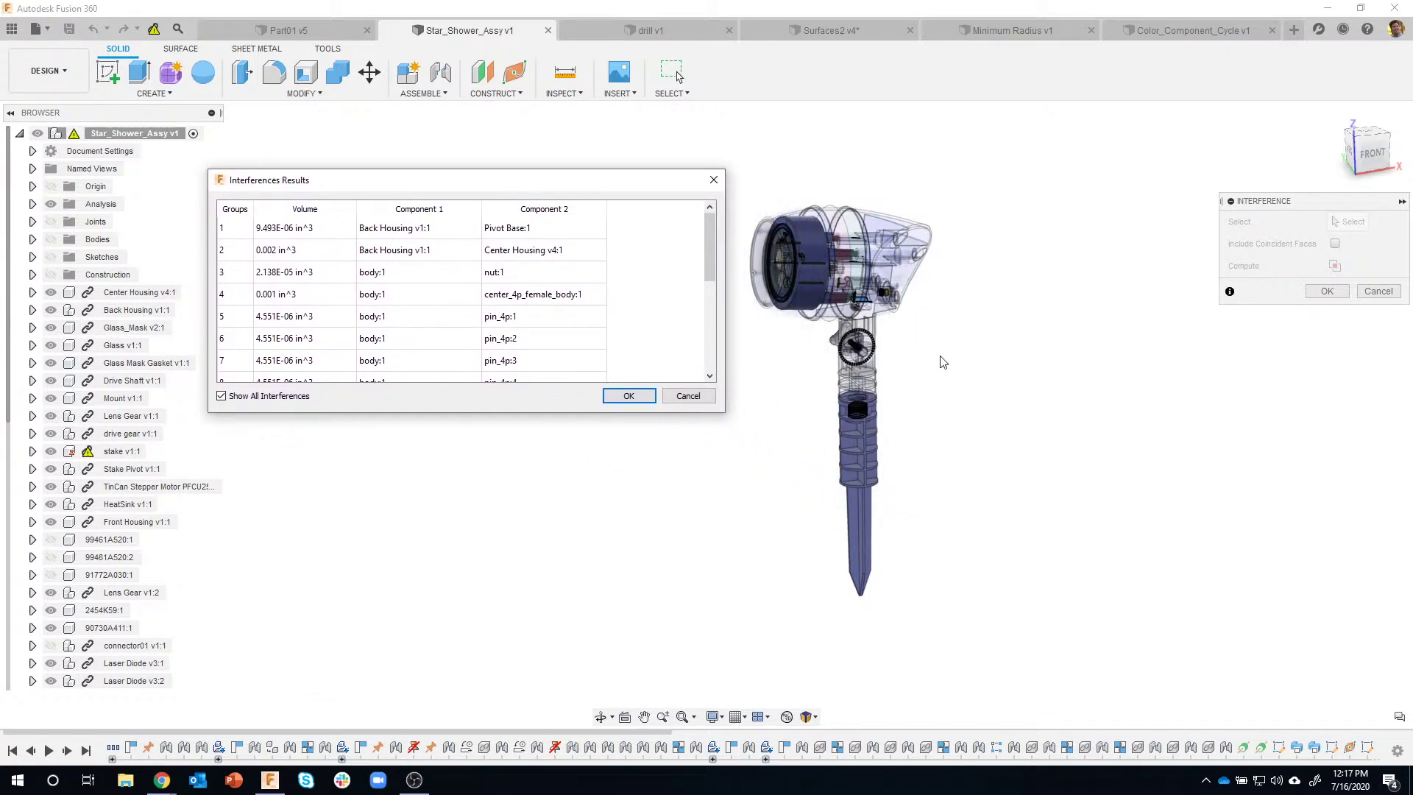
shift+middle_drag(943, 362, 919, 403)
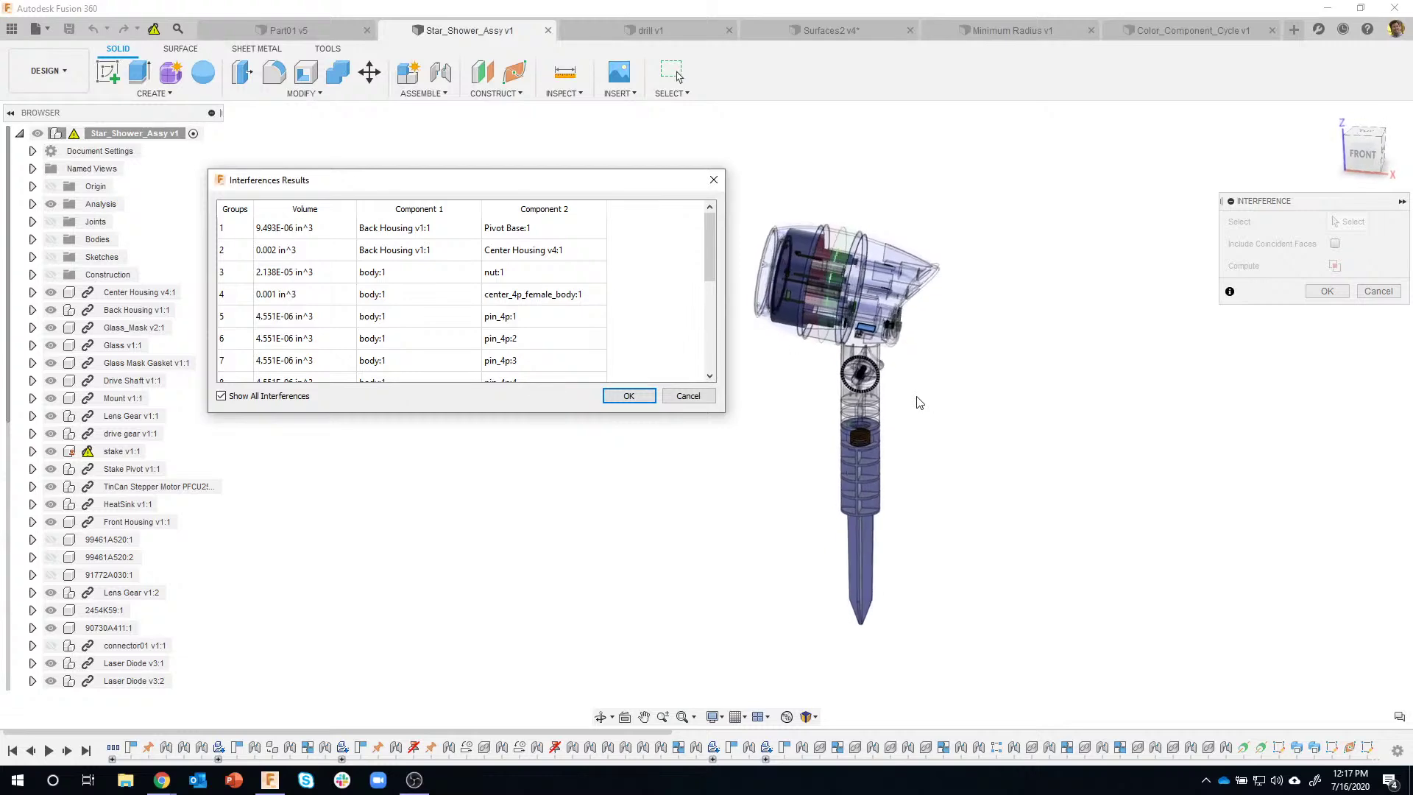
scroll(814, 374, up, 5)
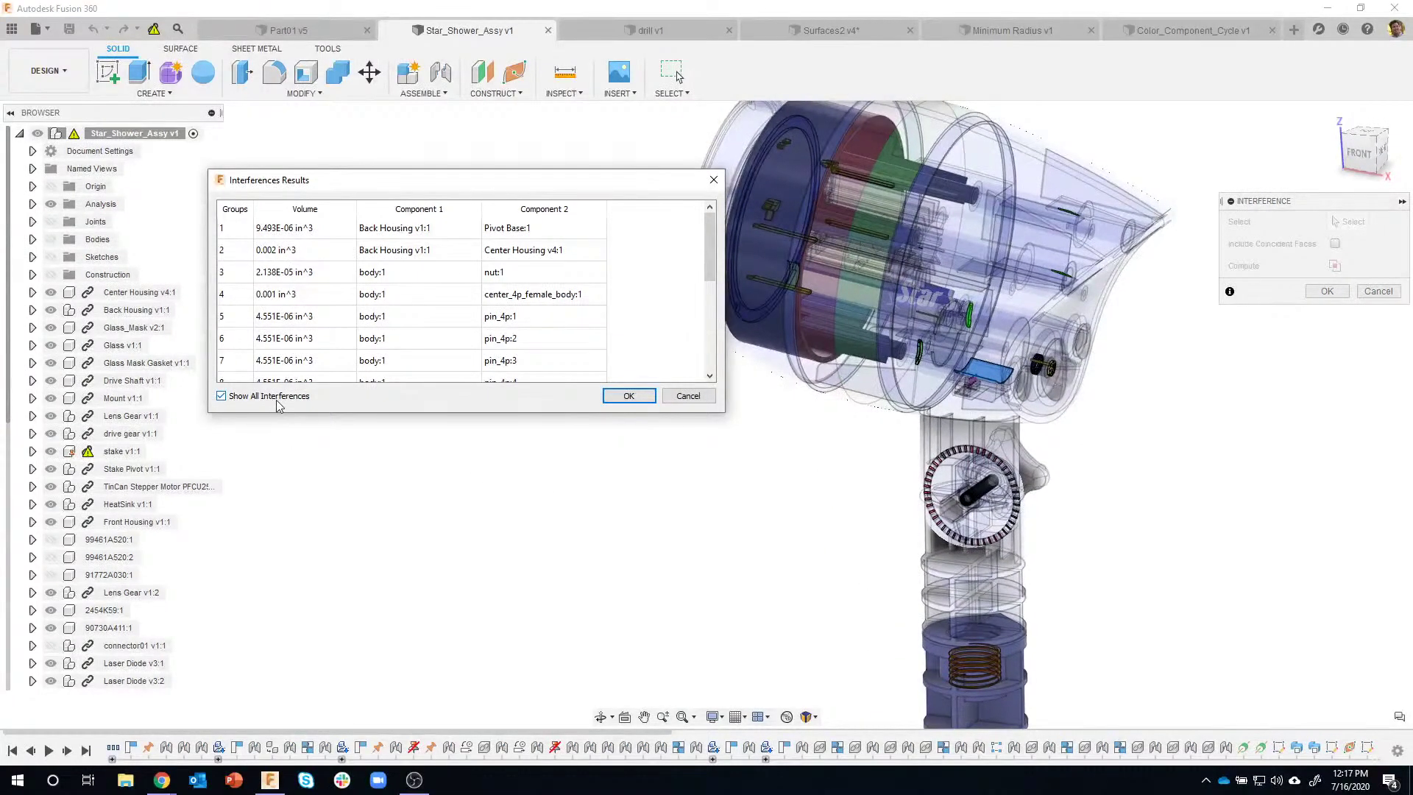
scroll(957, 379, up, 5)
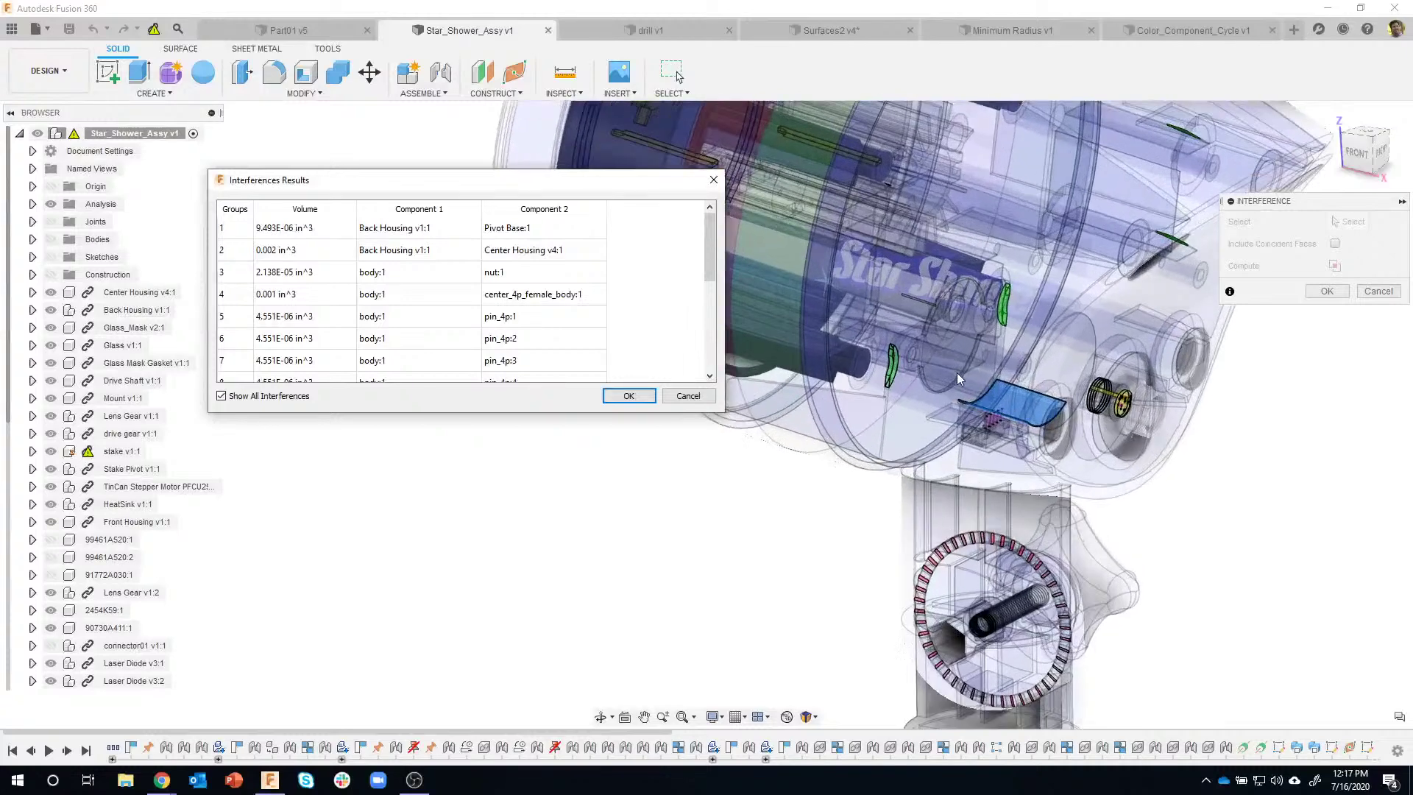
scroll(957, 372, up, 5)
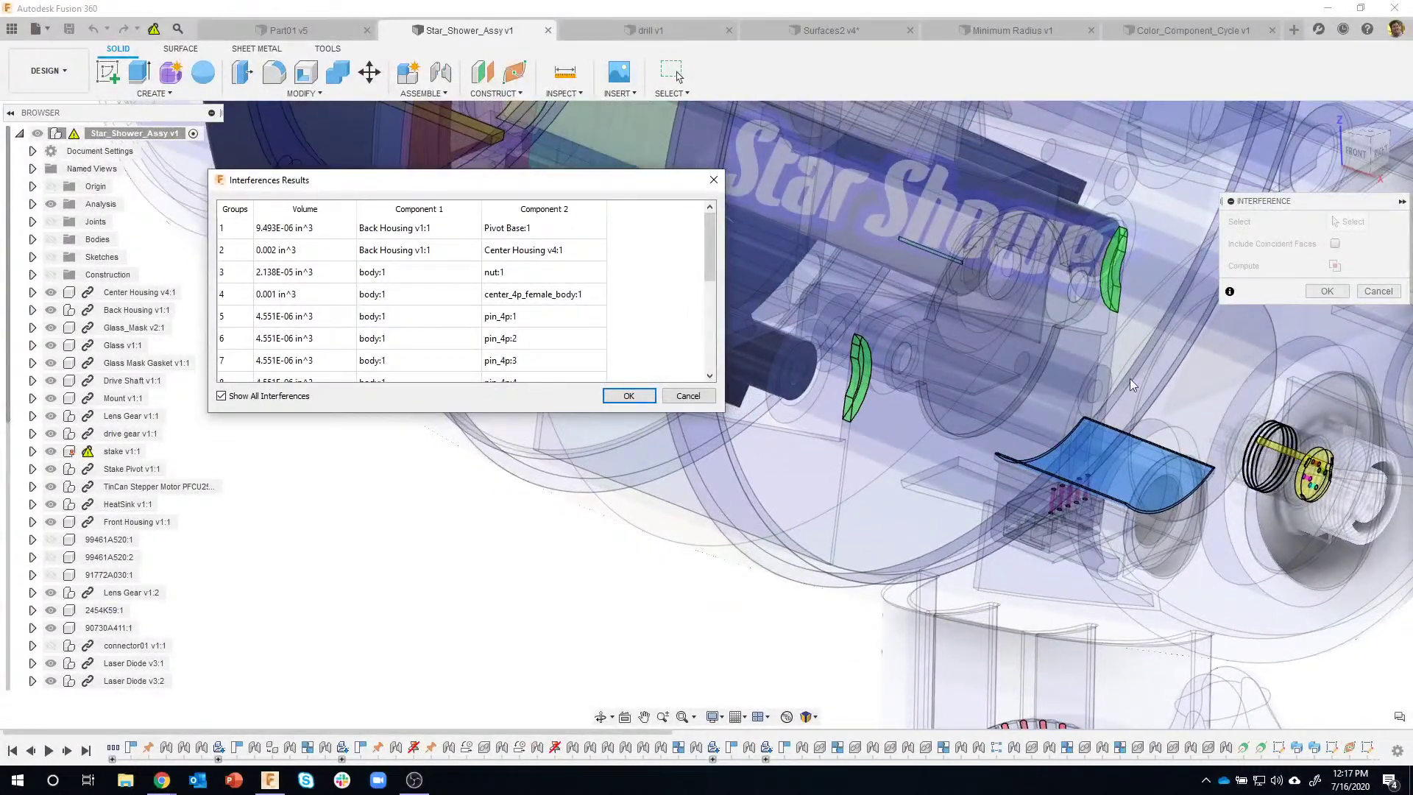
shift+middle_drag(1129, 378, 1070, 517)
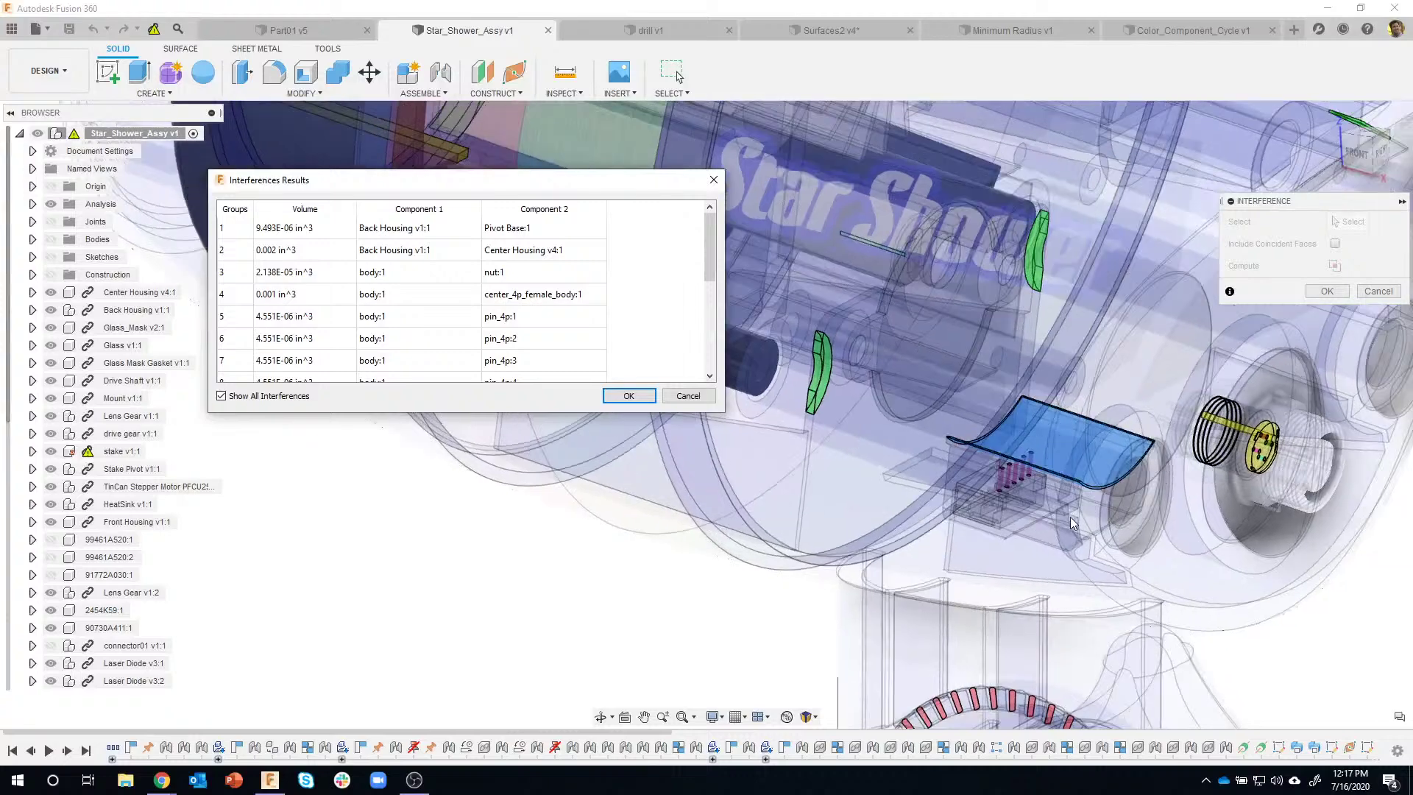
scroll(1068, 517, down, 5)
middle_drag(1210, 460, 935, 571)
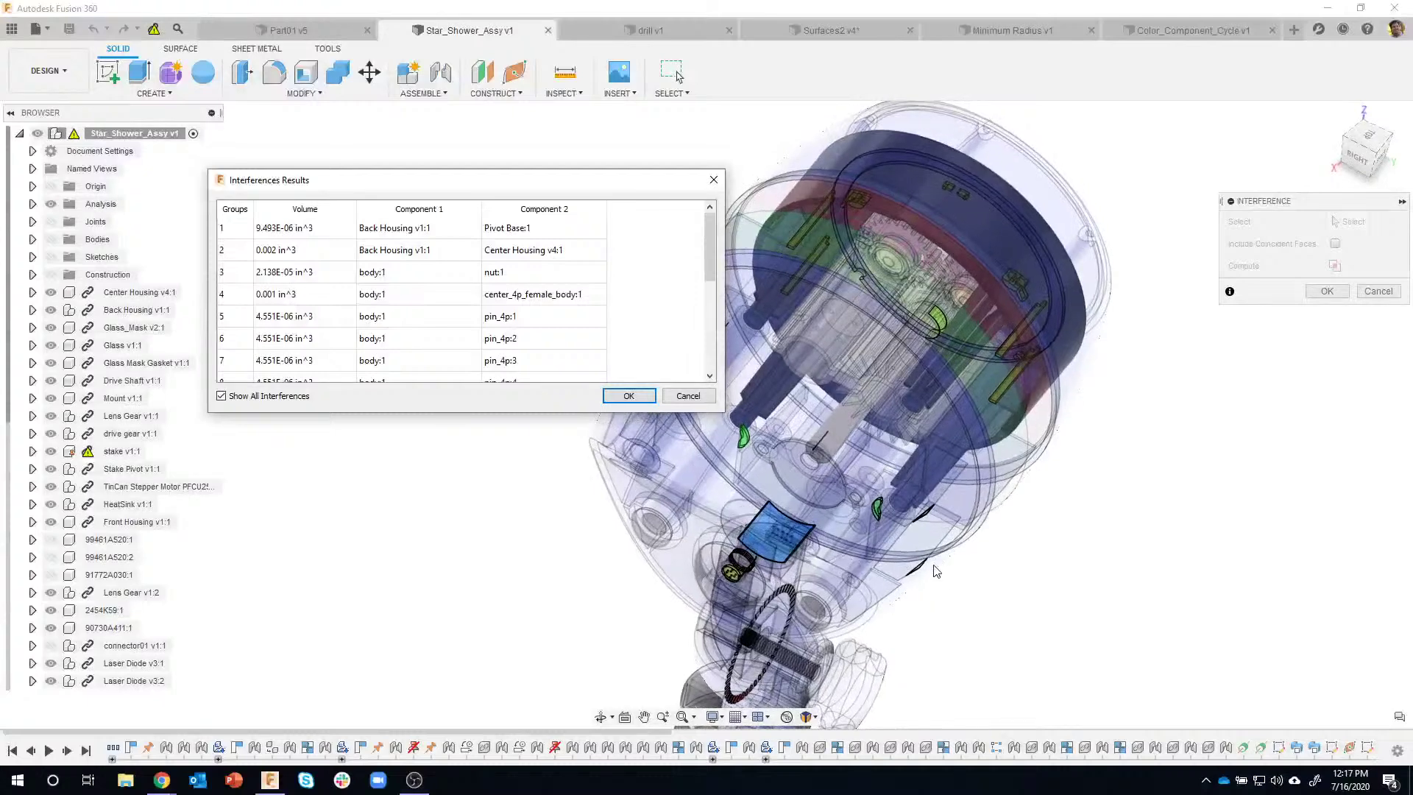
scroll(935, 571, up, 5)
scroll(916, 404, up, 5)
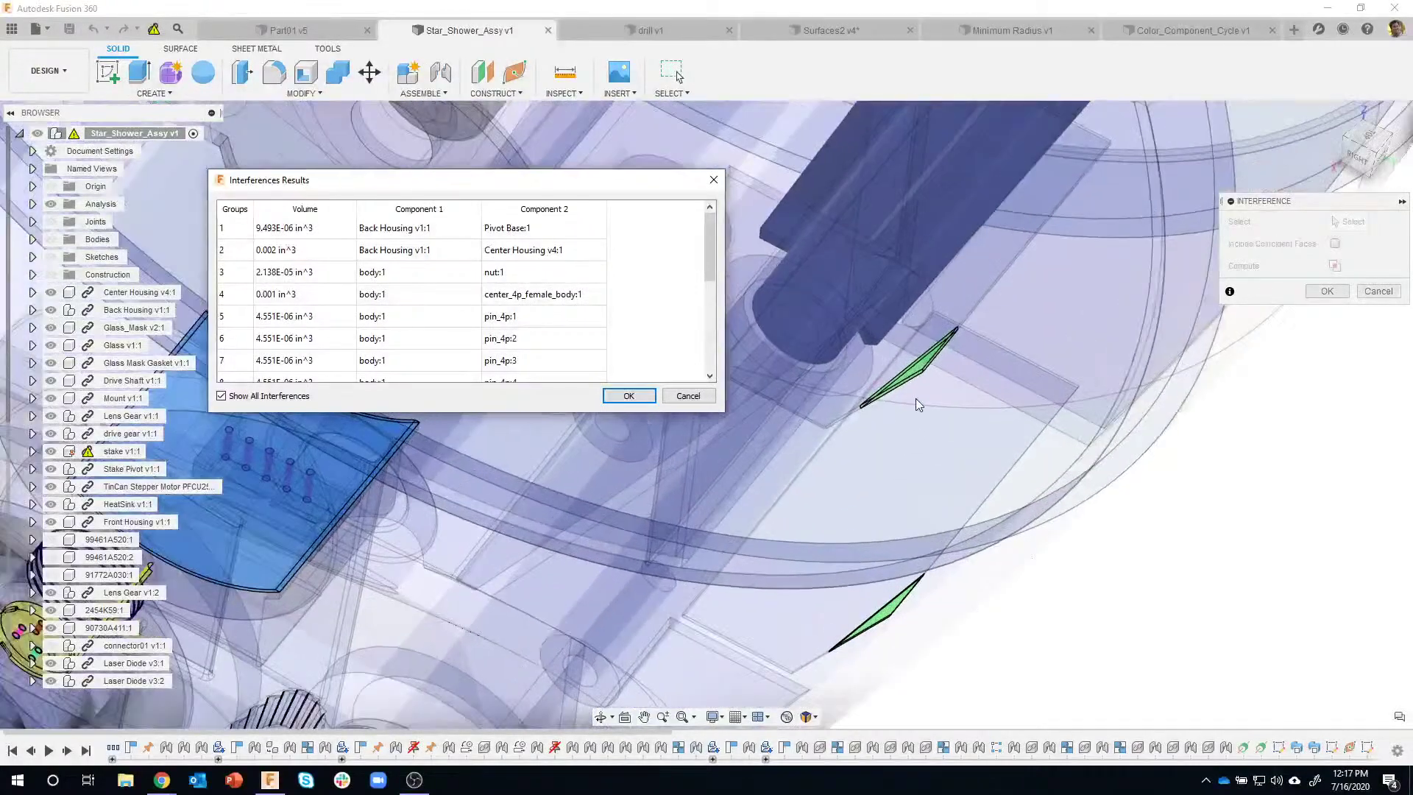
scroll(915, 404, up, 2)
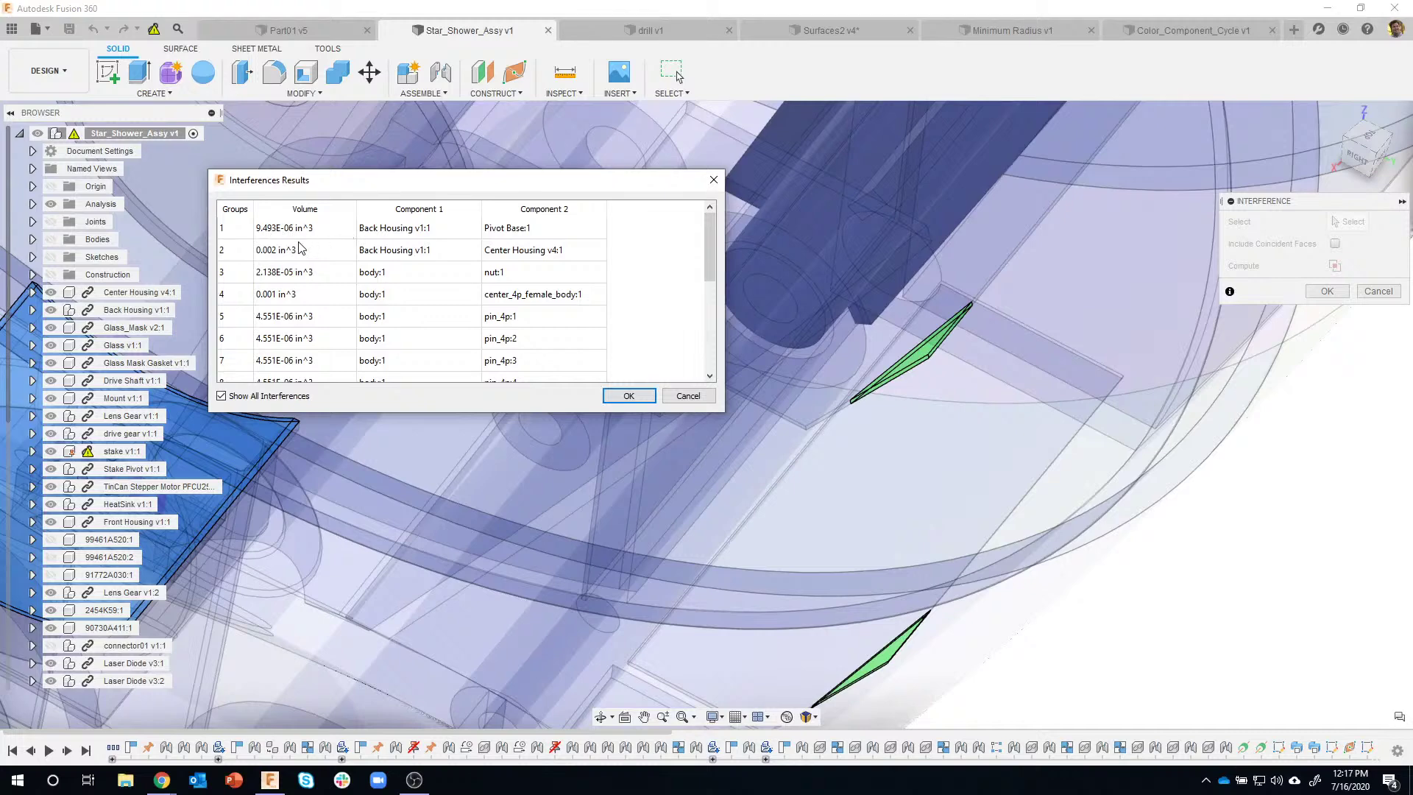
Inspect the Back Housing's interferences with the Pivot Base and the Center Housing individually, without showing all groups
click(248, 254)
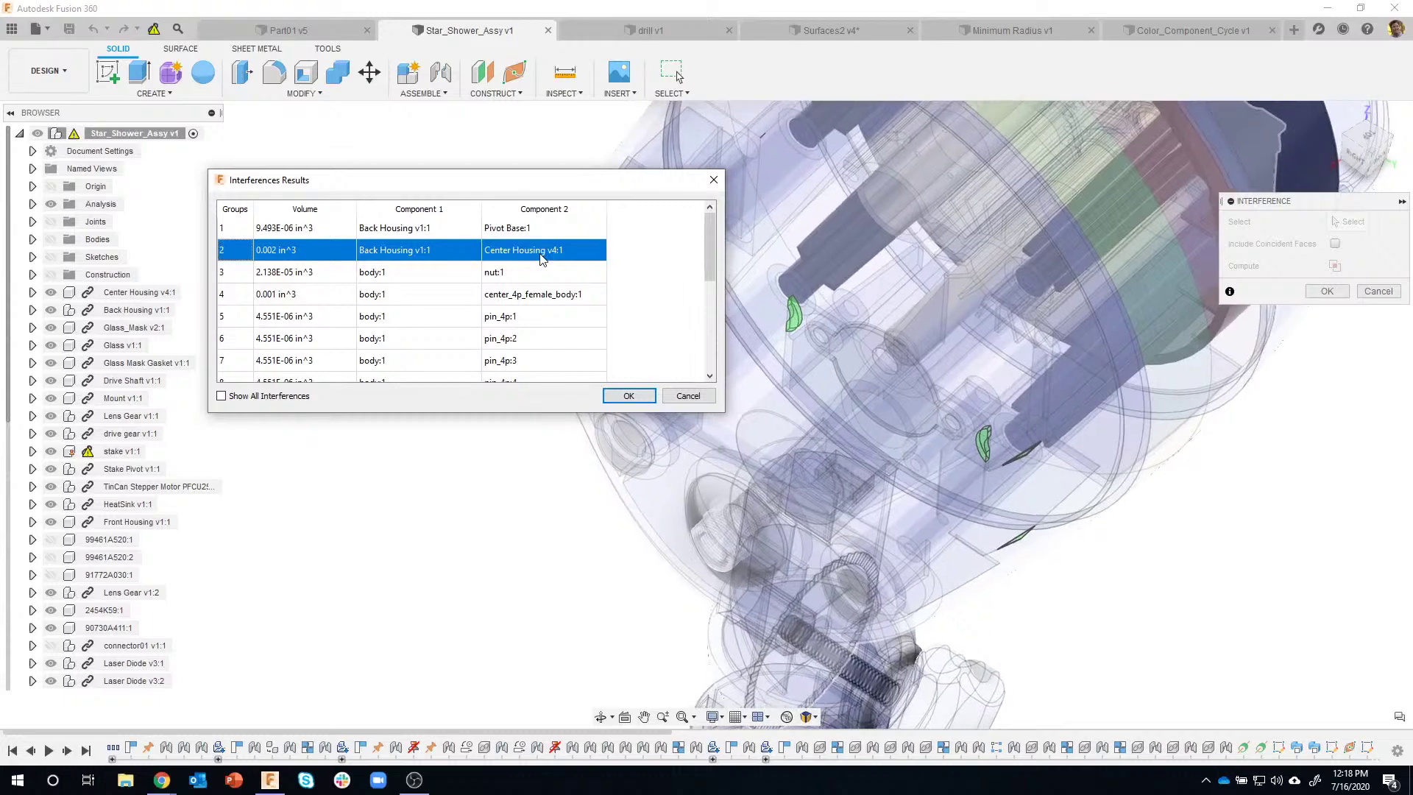
click(401, 230)
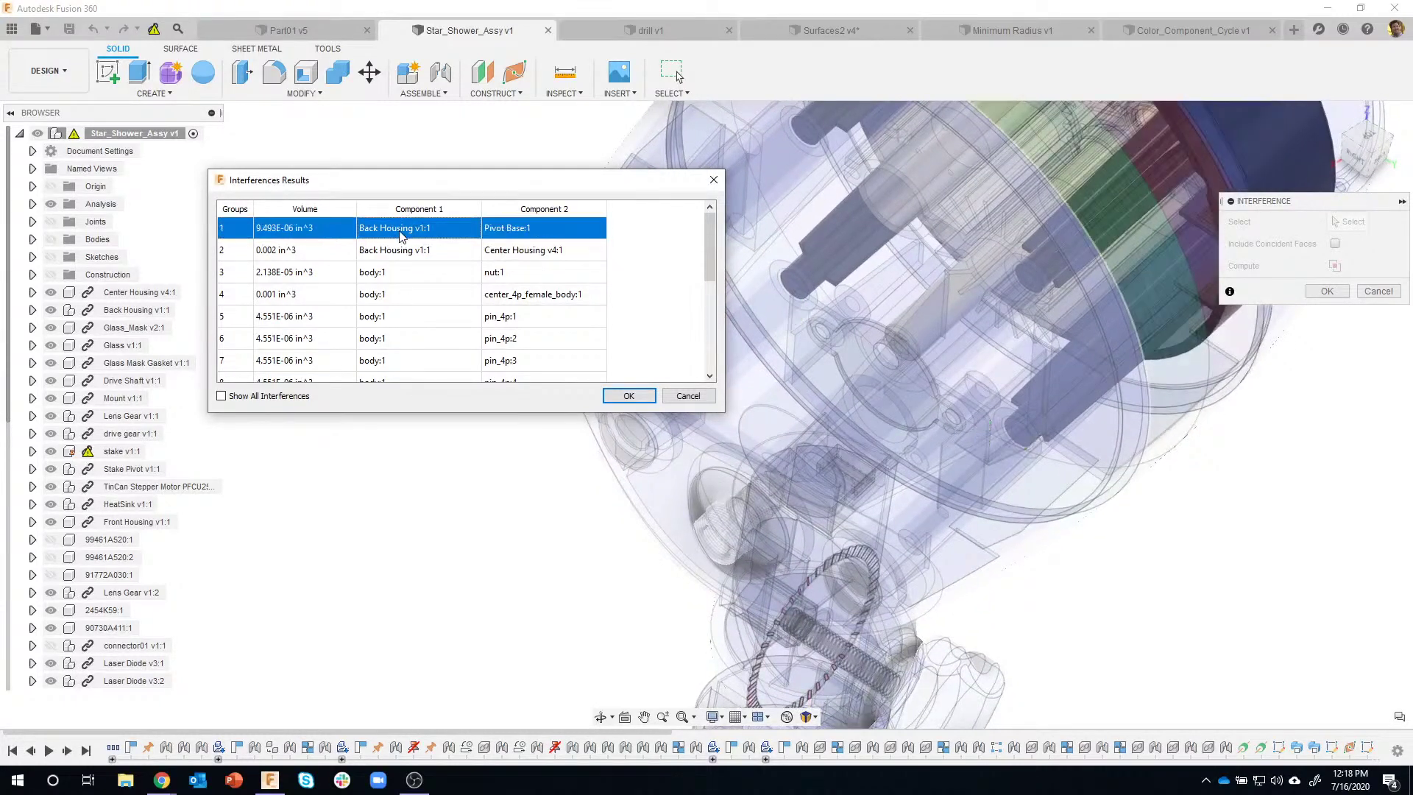
shift+middle_drag(868, 541, 905, 624)
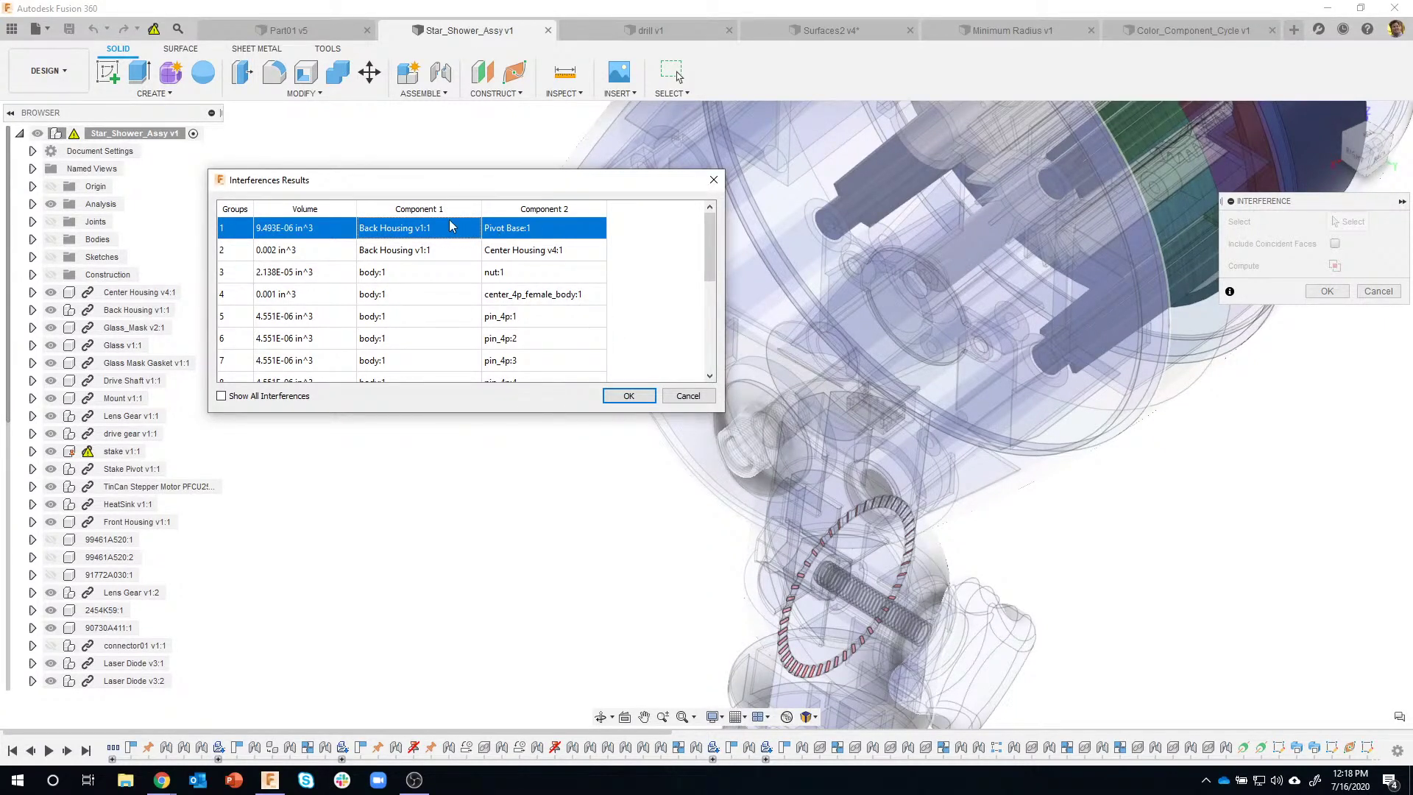
click(427, 249)
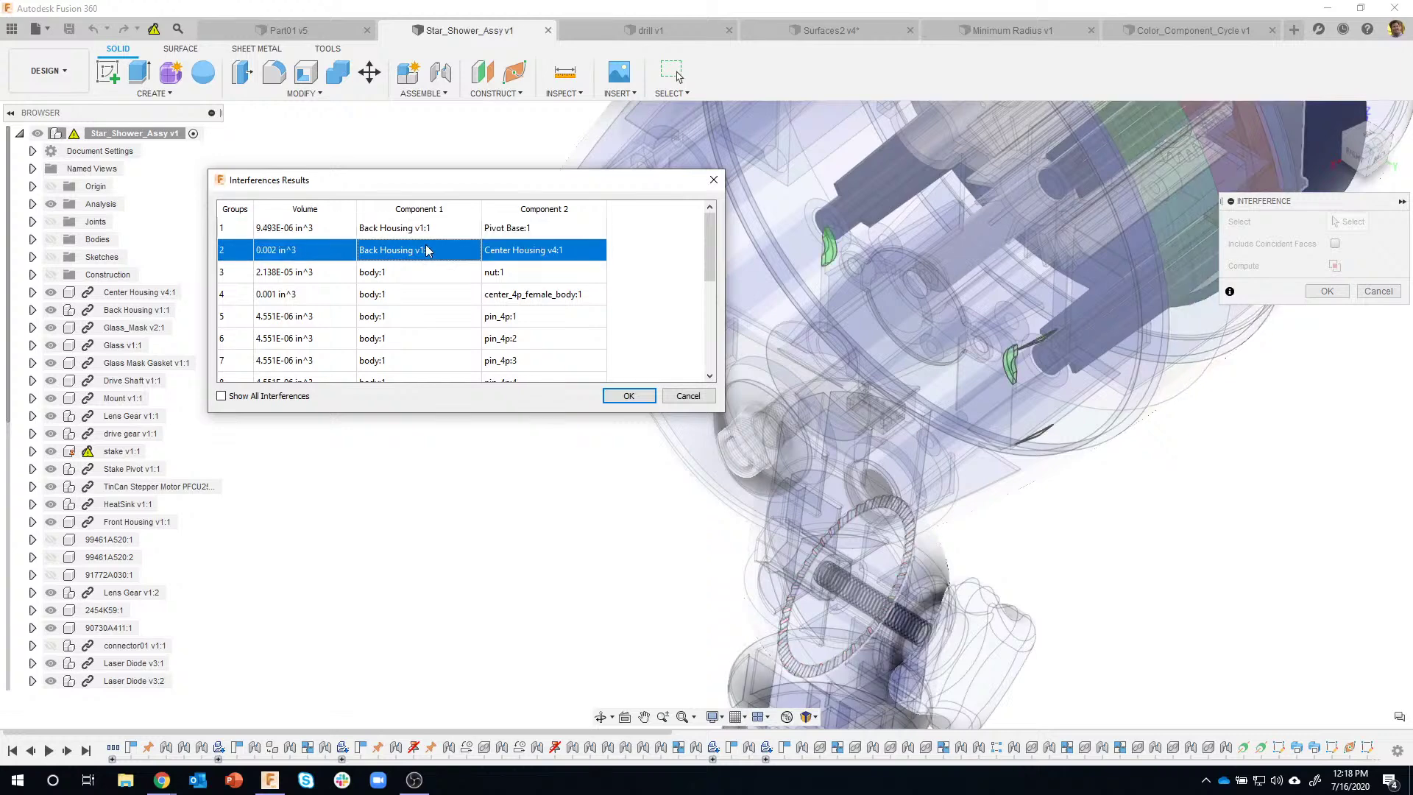
shift+middle_drag(736, 309, 1007, 303)
scroll(1040, 457, up, 3)
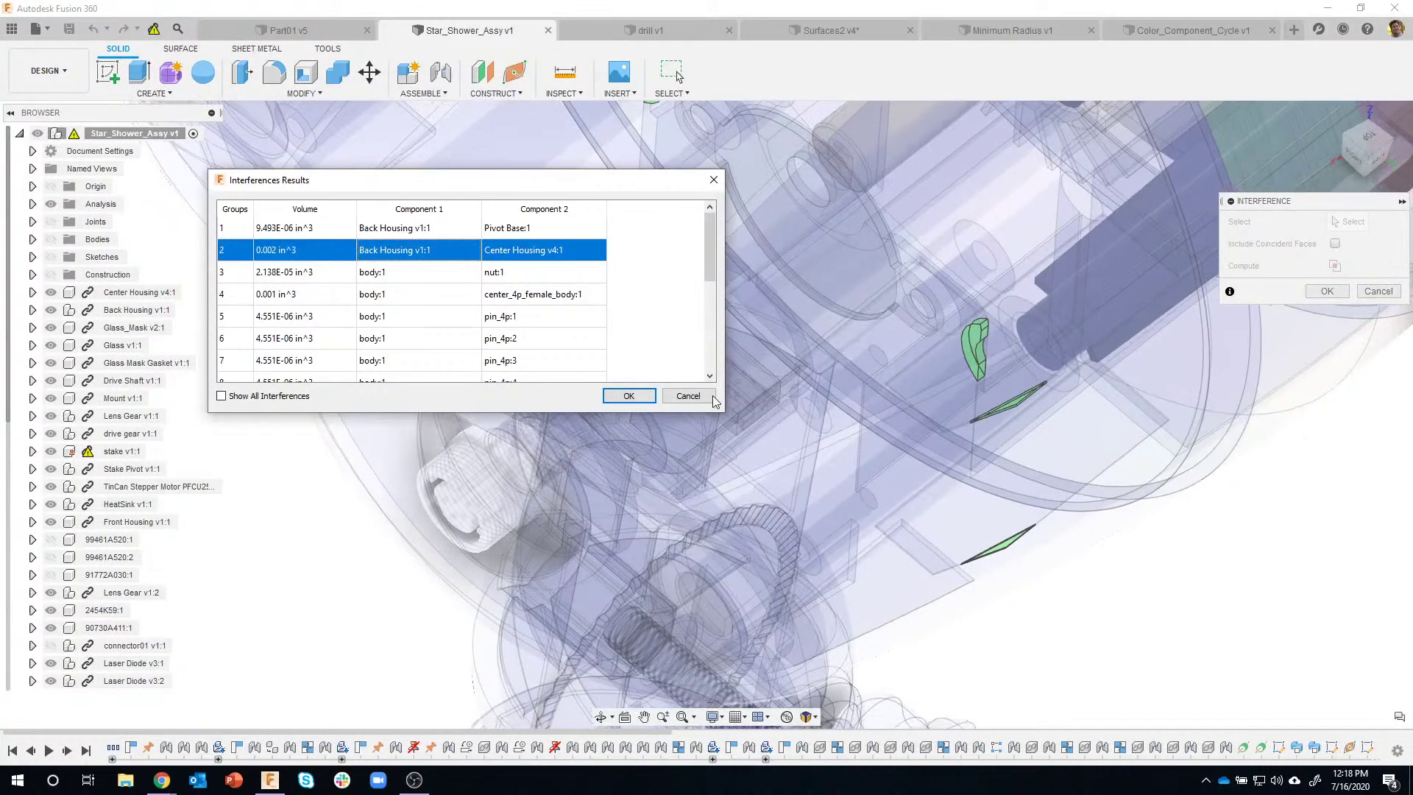
Inspect interference groups 3 to 9 one by one, covering the connector body's overlaps and the Mount with Glass Mask Gasket pair
click(397, 274)
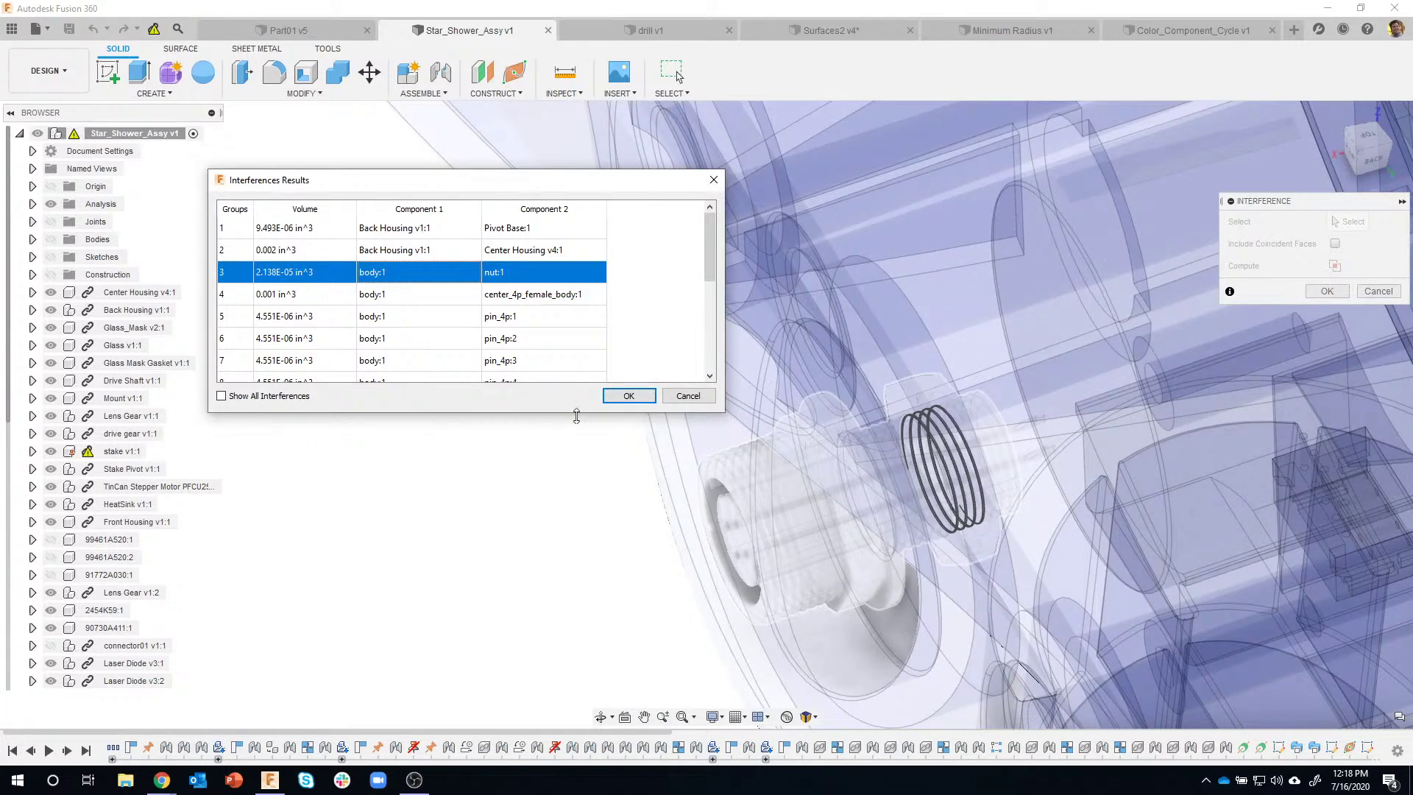
click(398, 300)
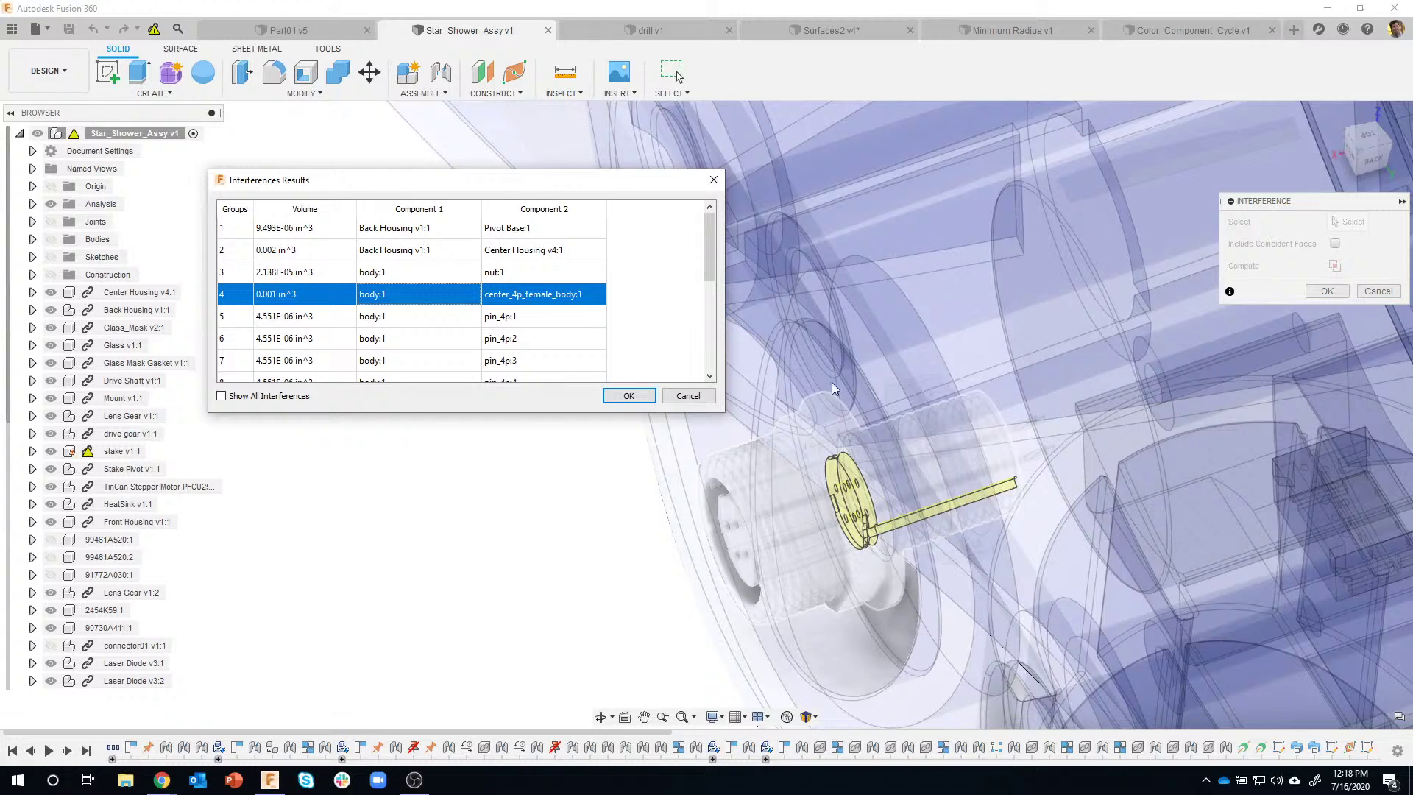
click(429, 319)
click(427, 329)
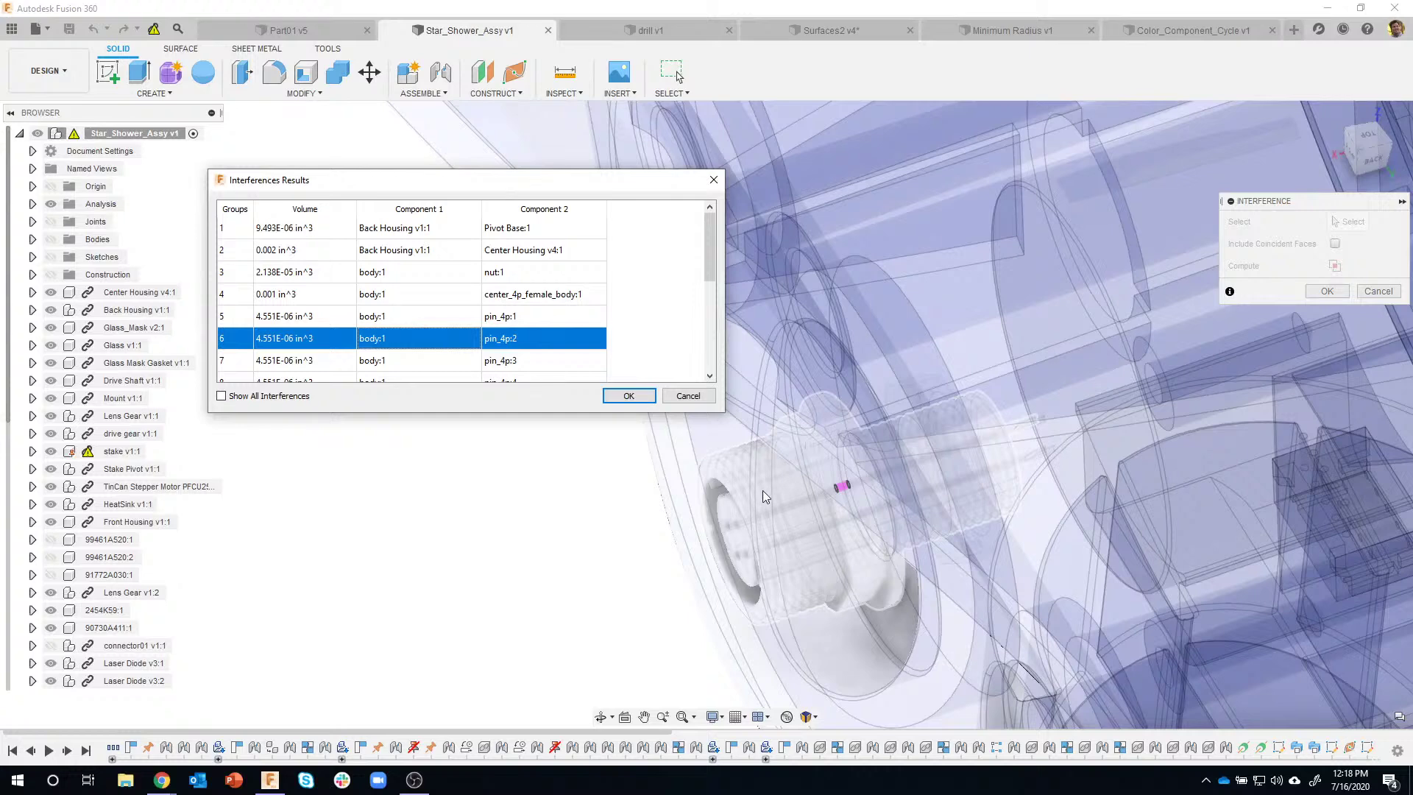
click(460, 359)
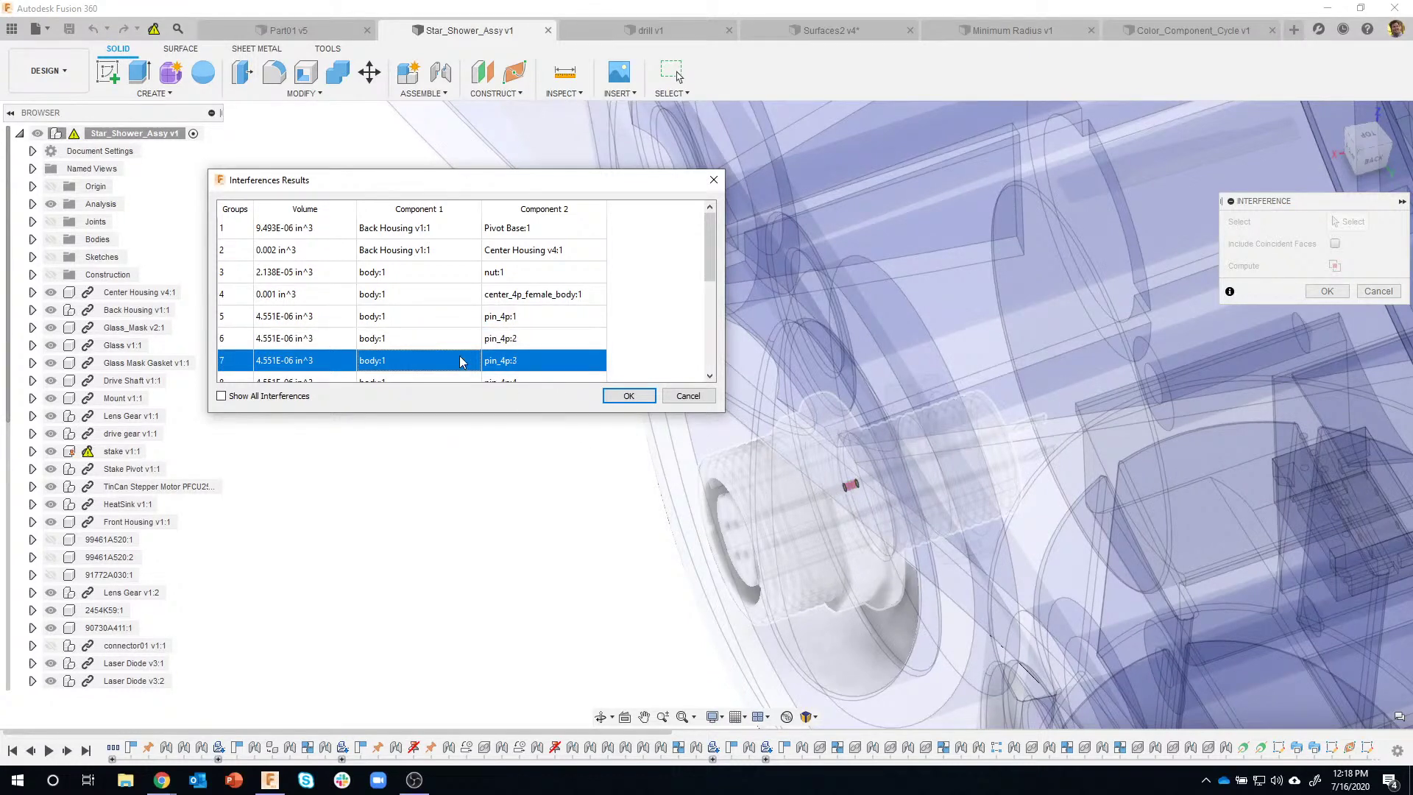
scroll(471, 338, down, 1)
scroll(475, 330, down, 1)
click(415, 250)
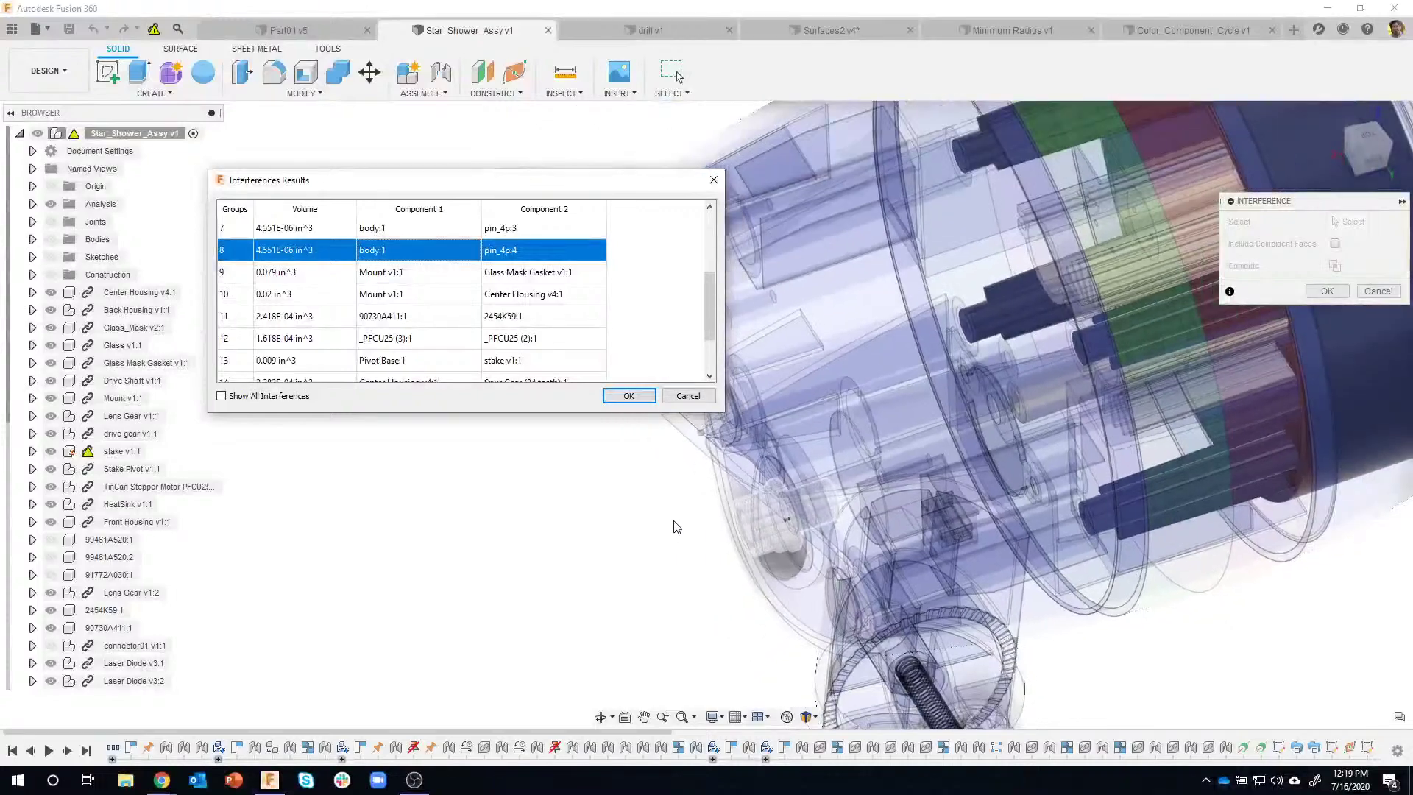
click(405, 276)
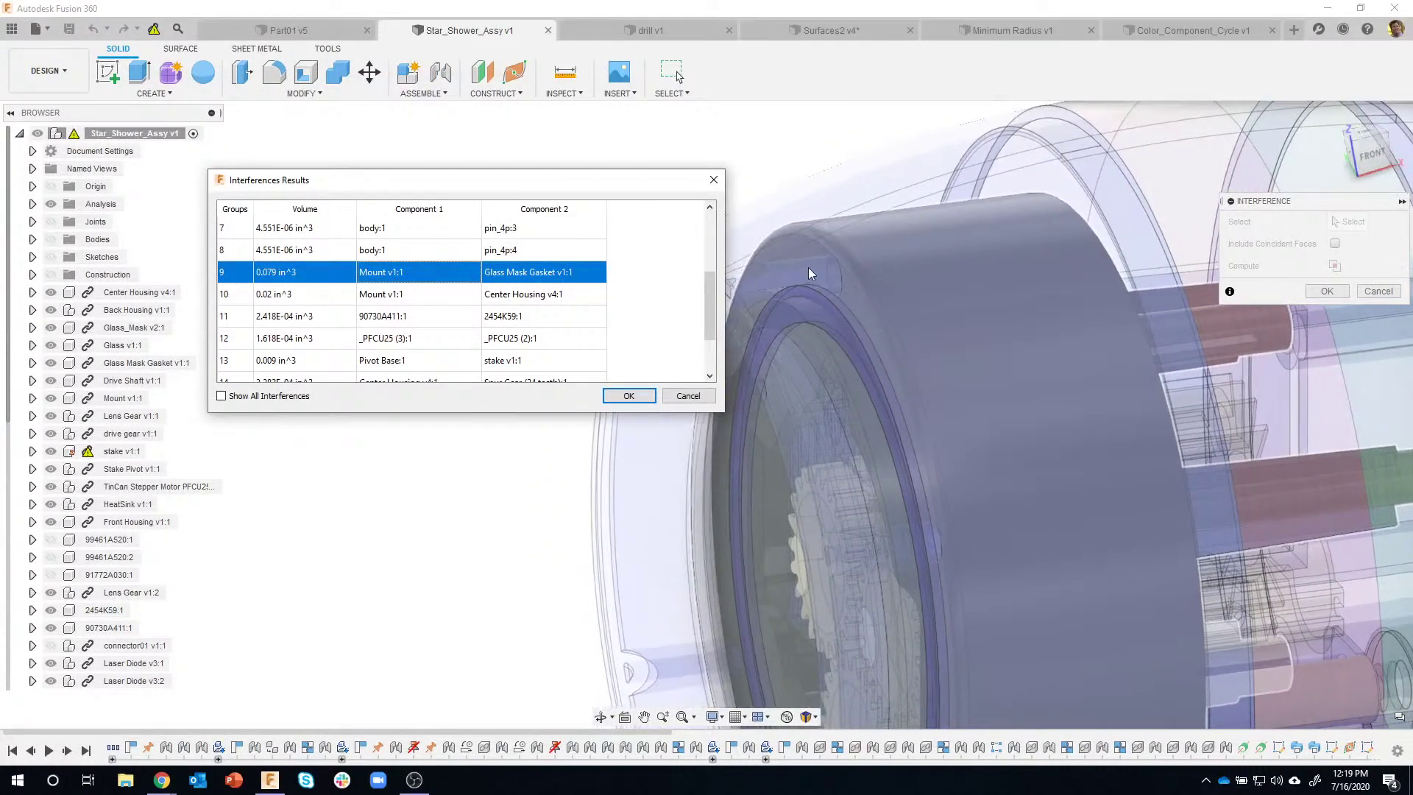
Re-examine interference group 2 between Back Housing and Center Housing, and close the interference results
drag(716, 311, 715, 252)
click(425, 250)
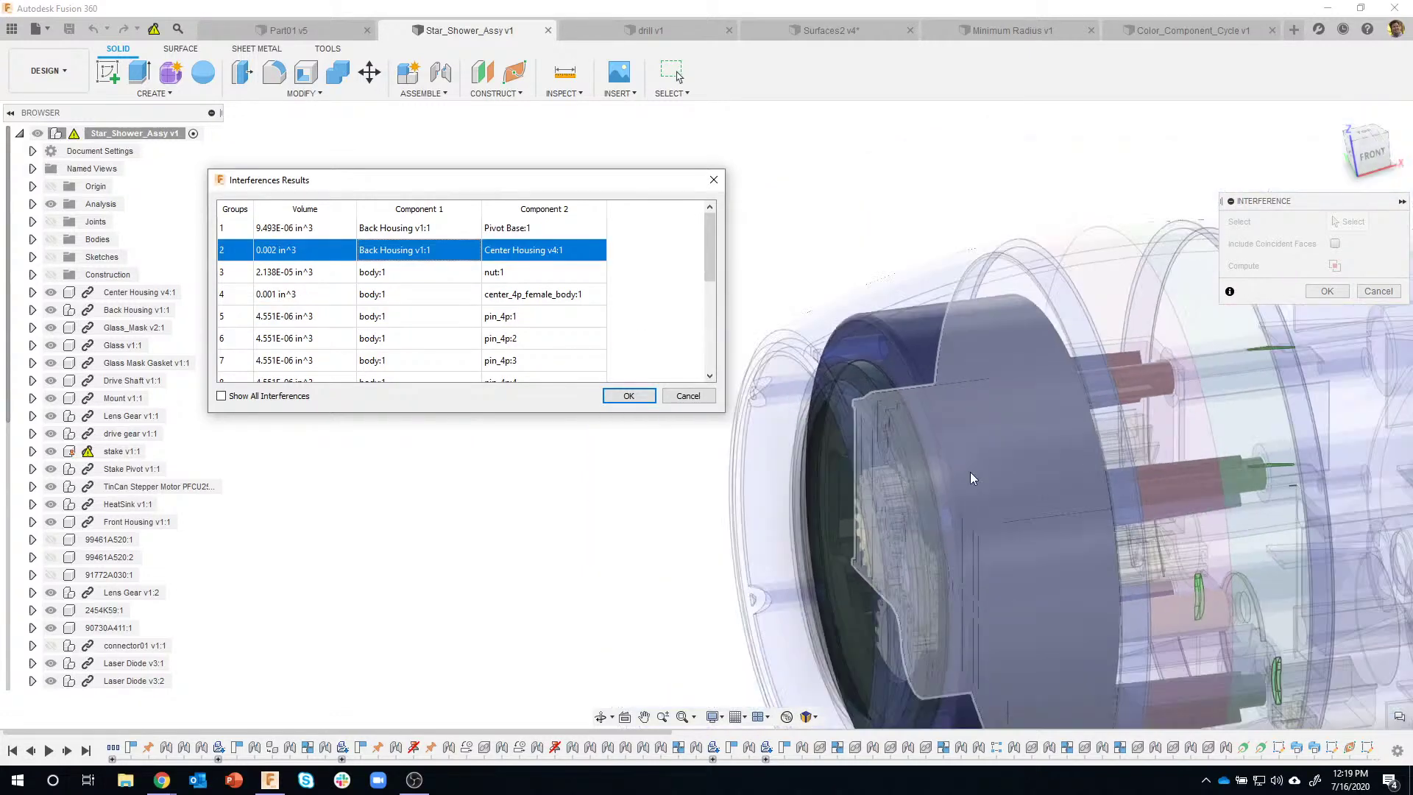
shift+middle_drag(979, 474, 871, 611)
scroll(865, 600, up, 5)
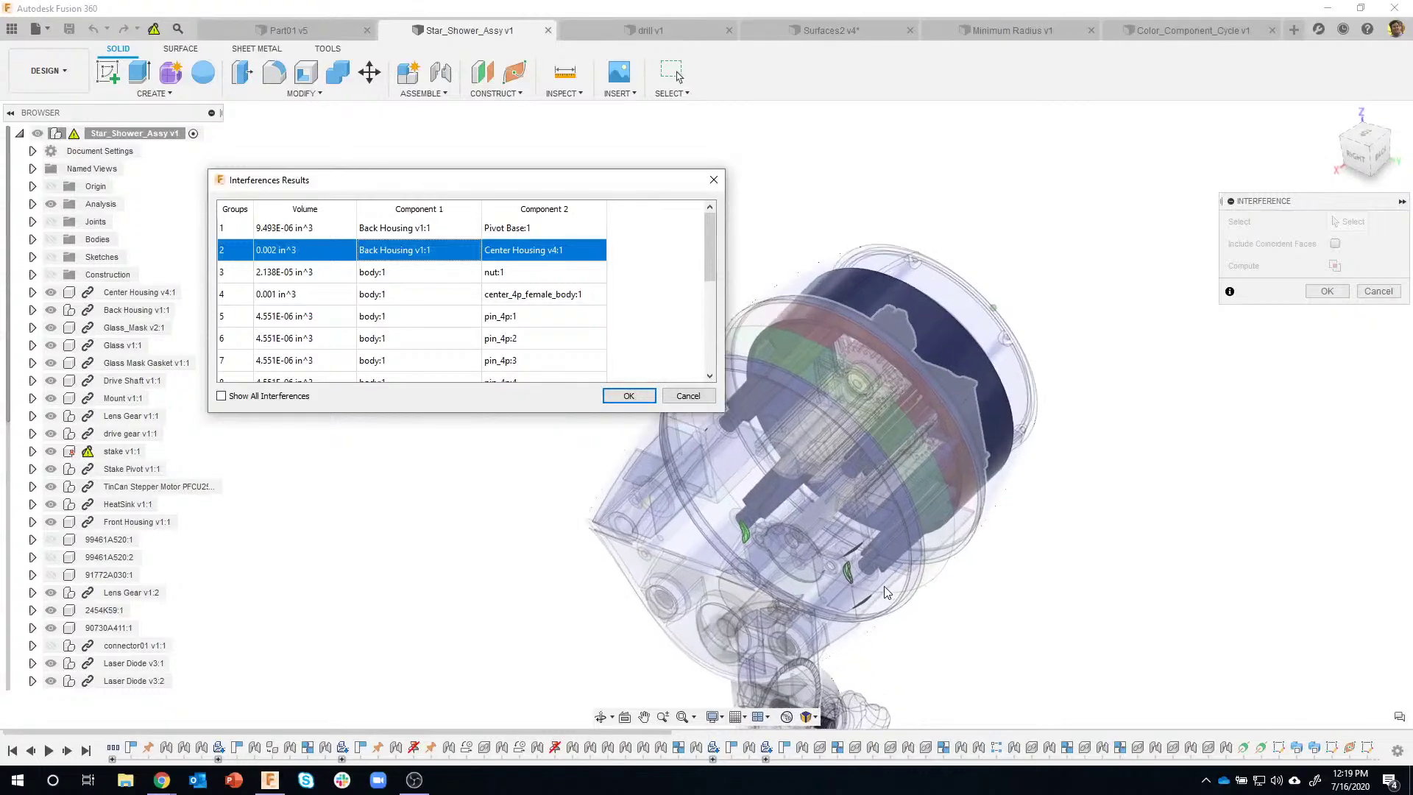
click(630, 396)
Hide the Back Housing component to expose the ribs inside the Center Housing
scroll(1031, 641, down, 2)
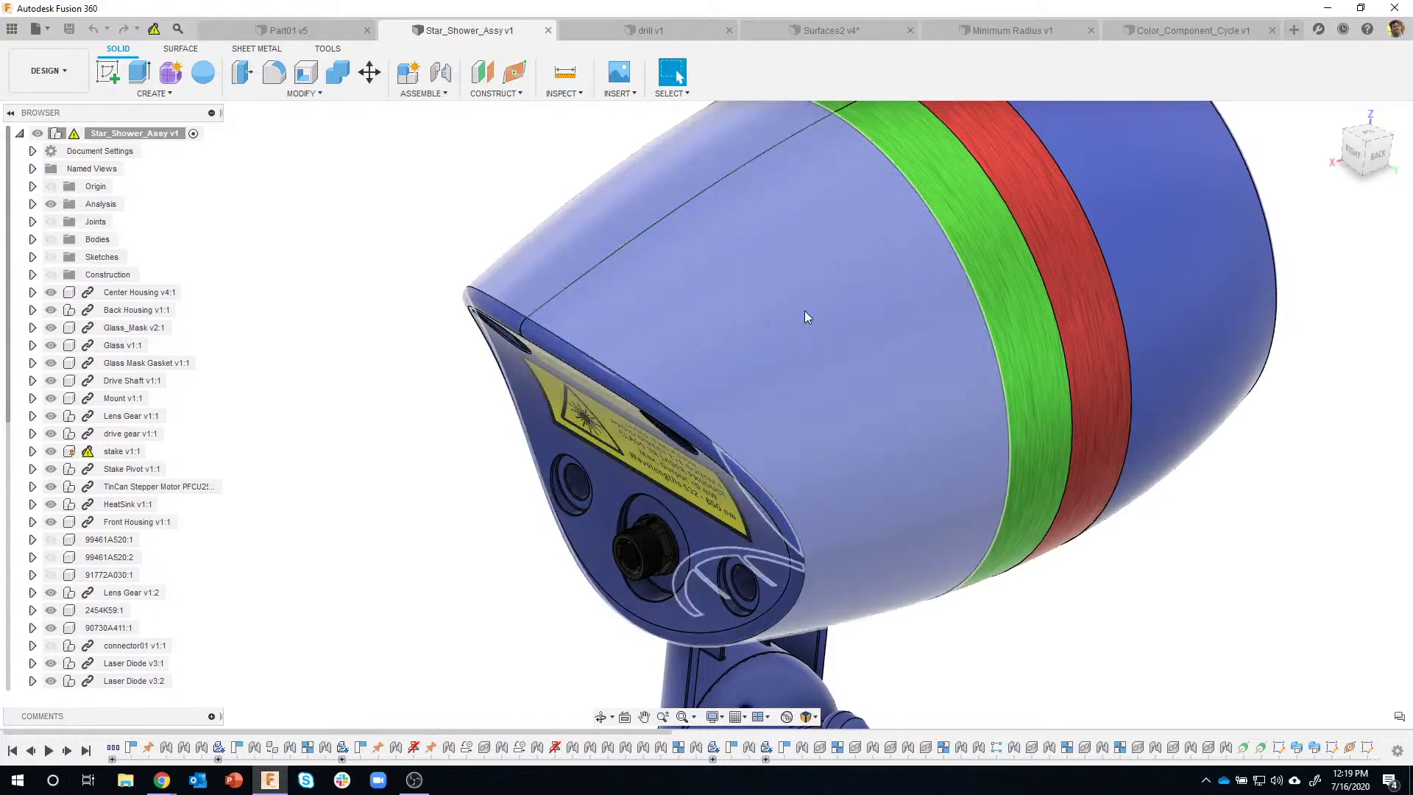
click(804, 310)
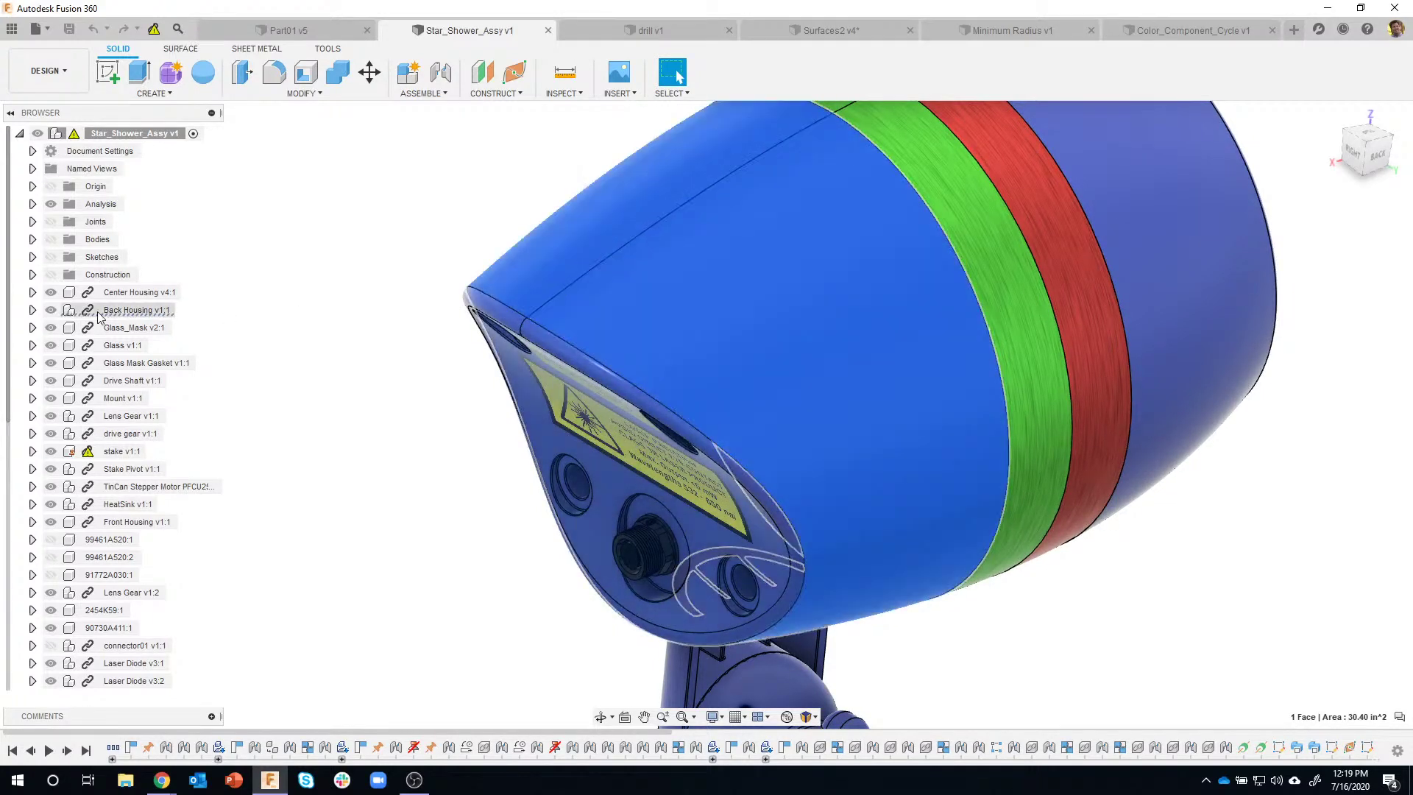
click(51, 312)
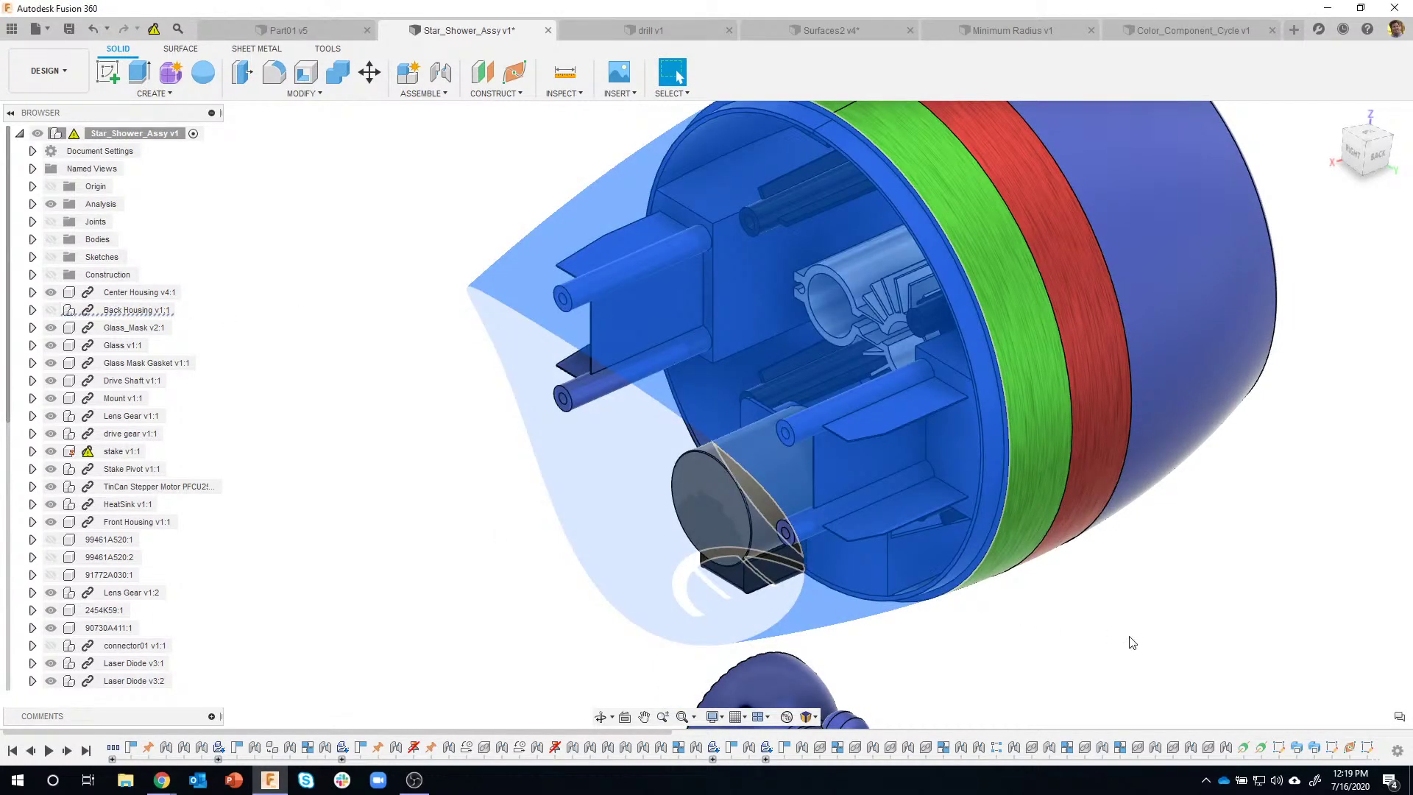
Identify the component owning the interfering ribs, activate Edit In Place on Center Housing and accept the associativity notice
shift+middle_drag(866, 546, 885, 481)
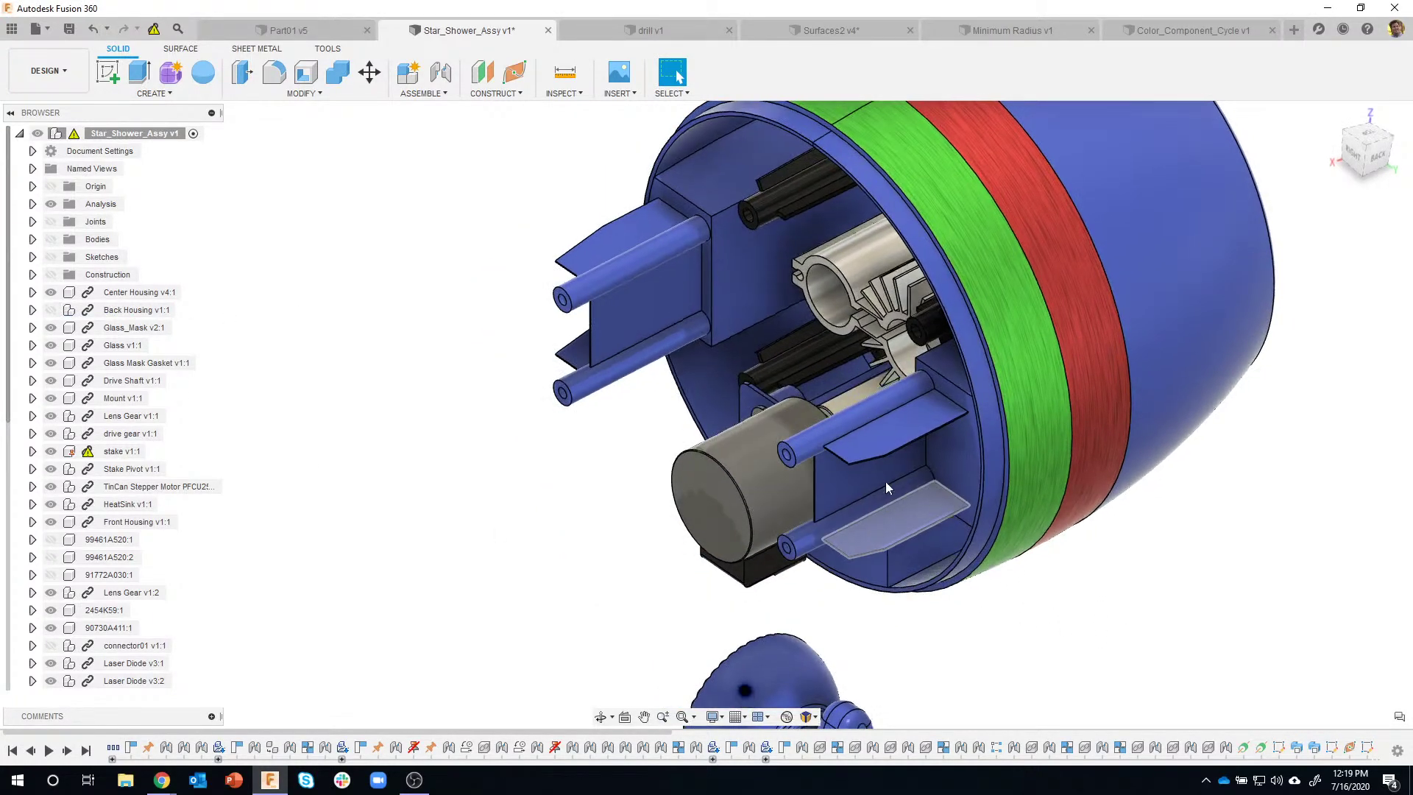
click(883, 438)
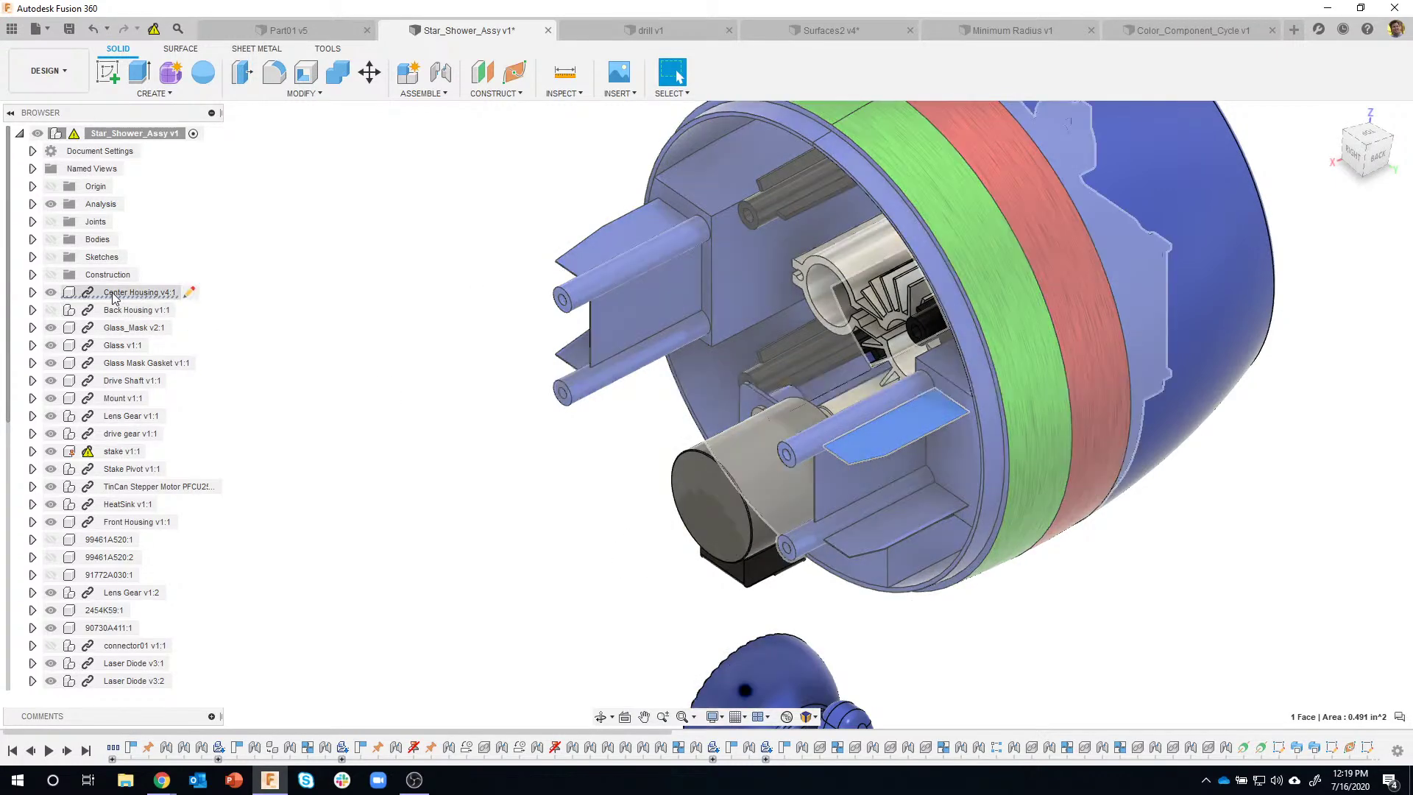
click(189, 295)
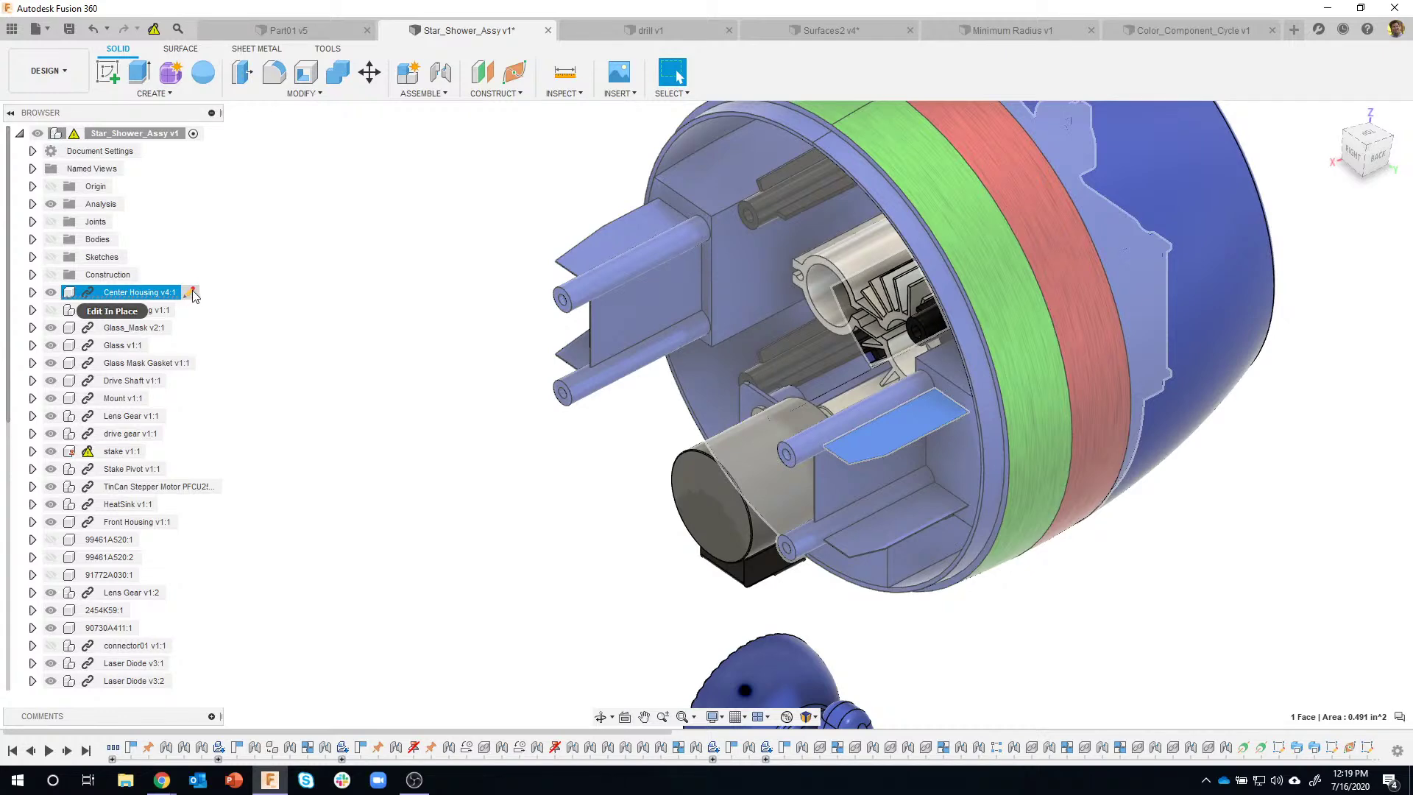
click(191, 294)
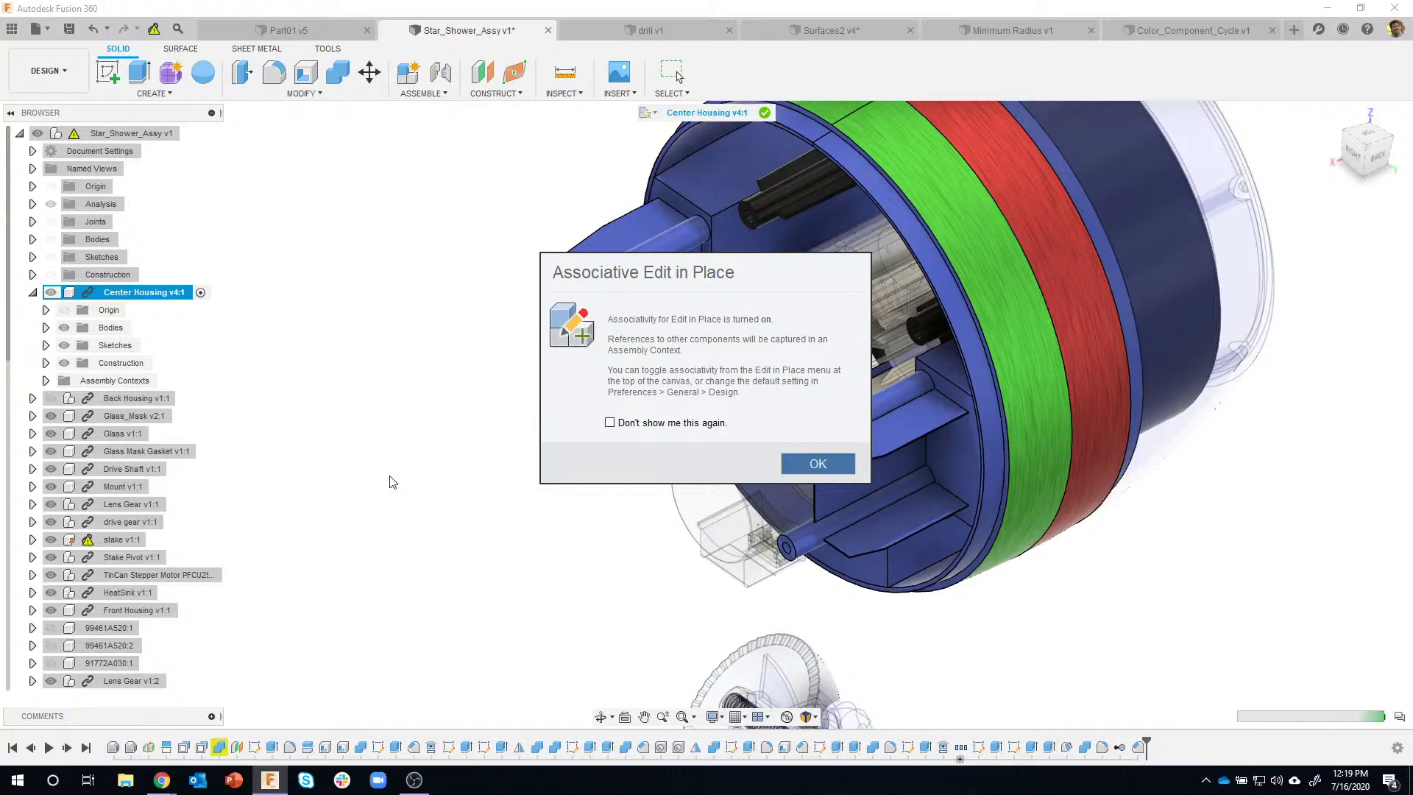
click(810, 462)
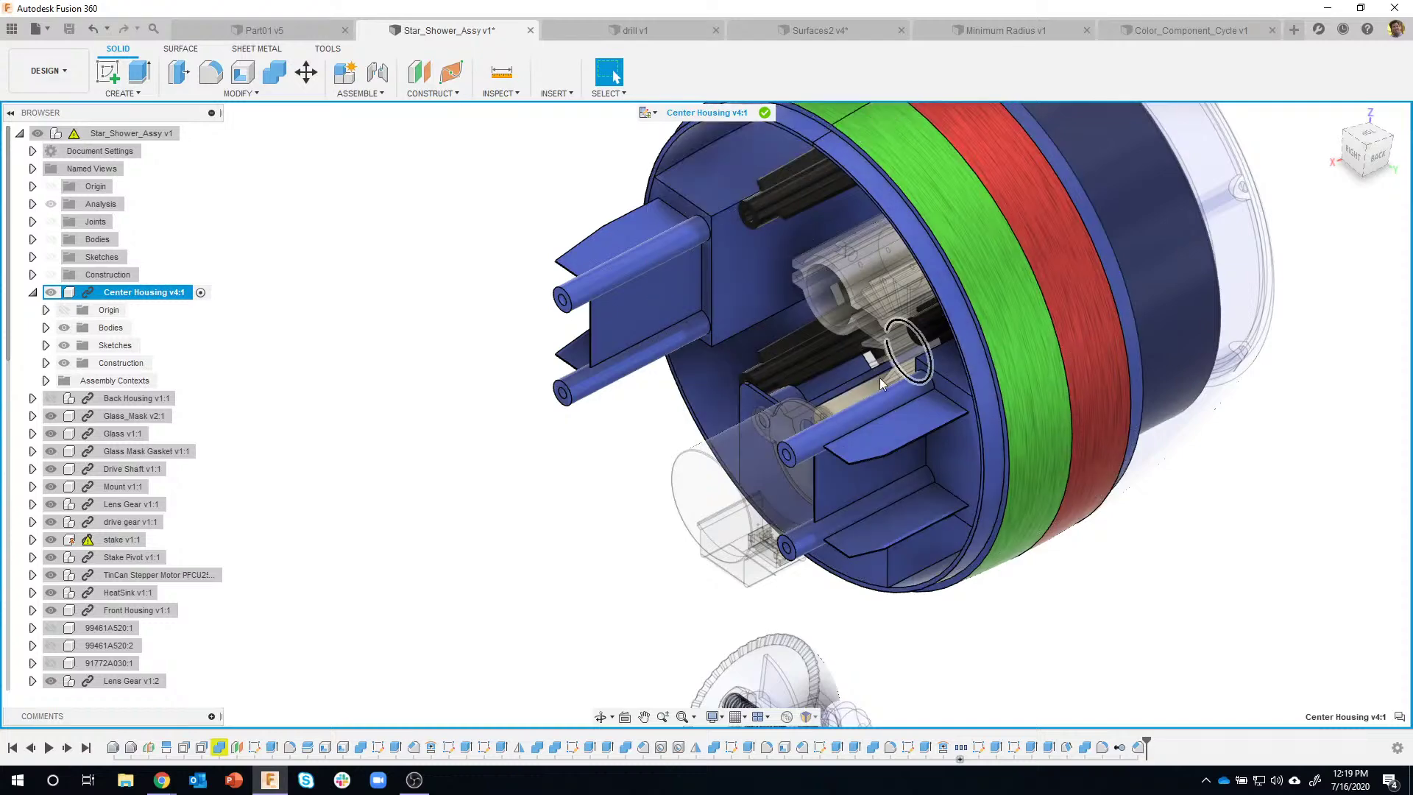
Offset the slanted outer edge face of the upper protruding rib in the Center Housing by -0.062 in using Press Pull
scroll(889, 390, up, 2)
scroll(895, 461, up, 8)
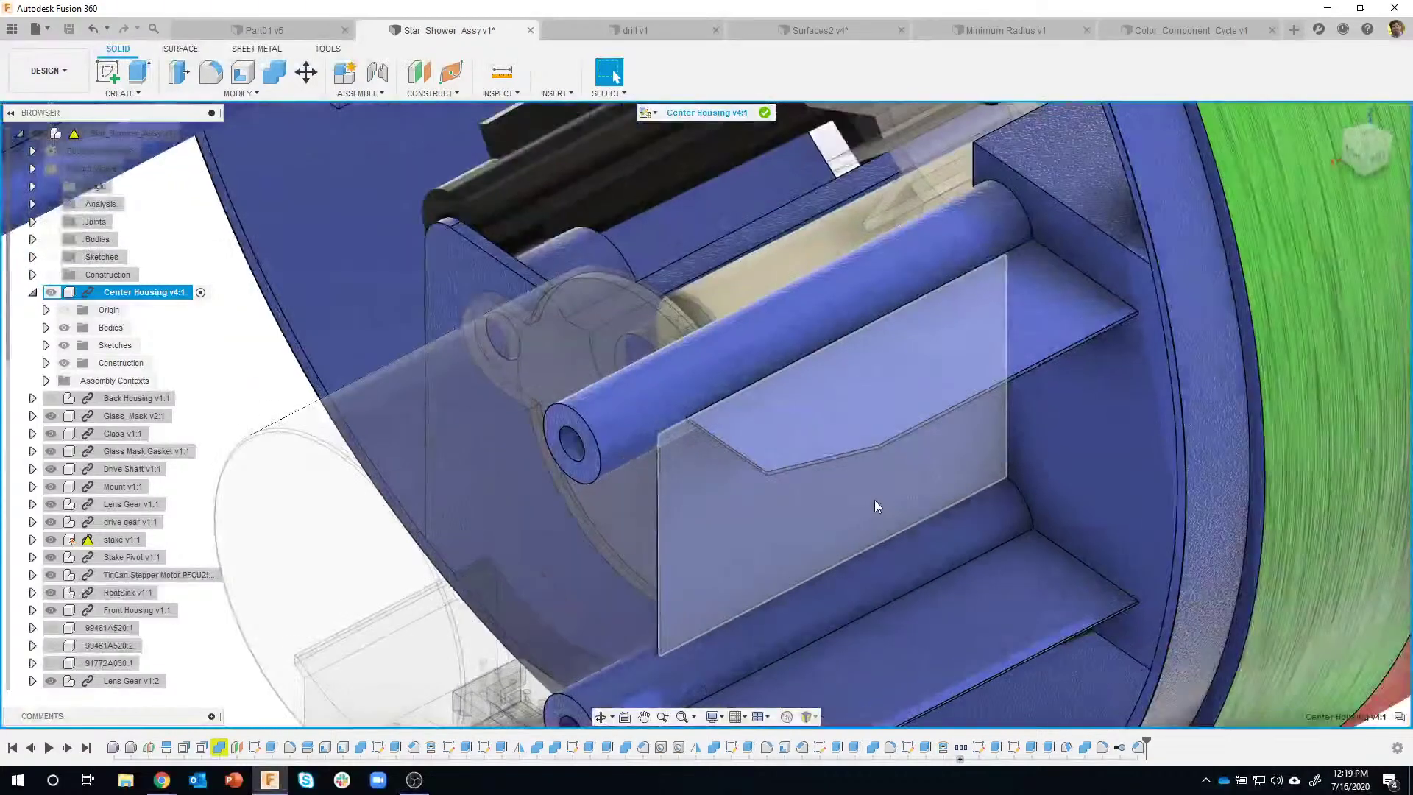
scroll(874, 495, up, 5)
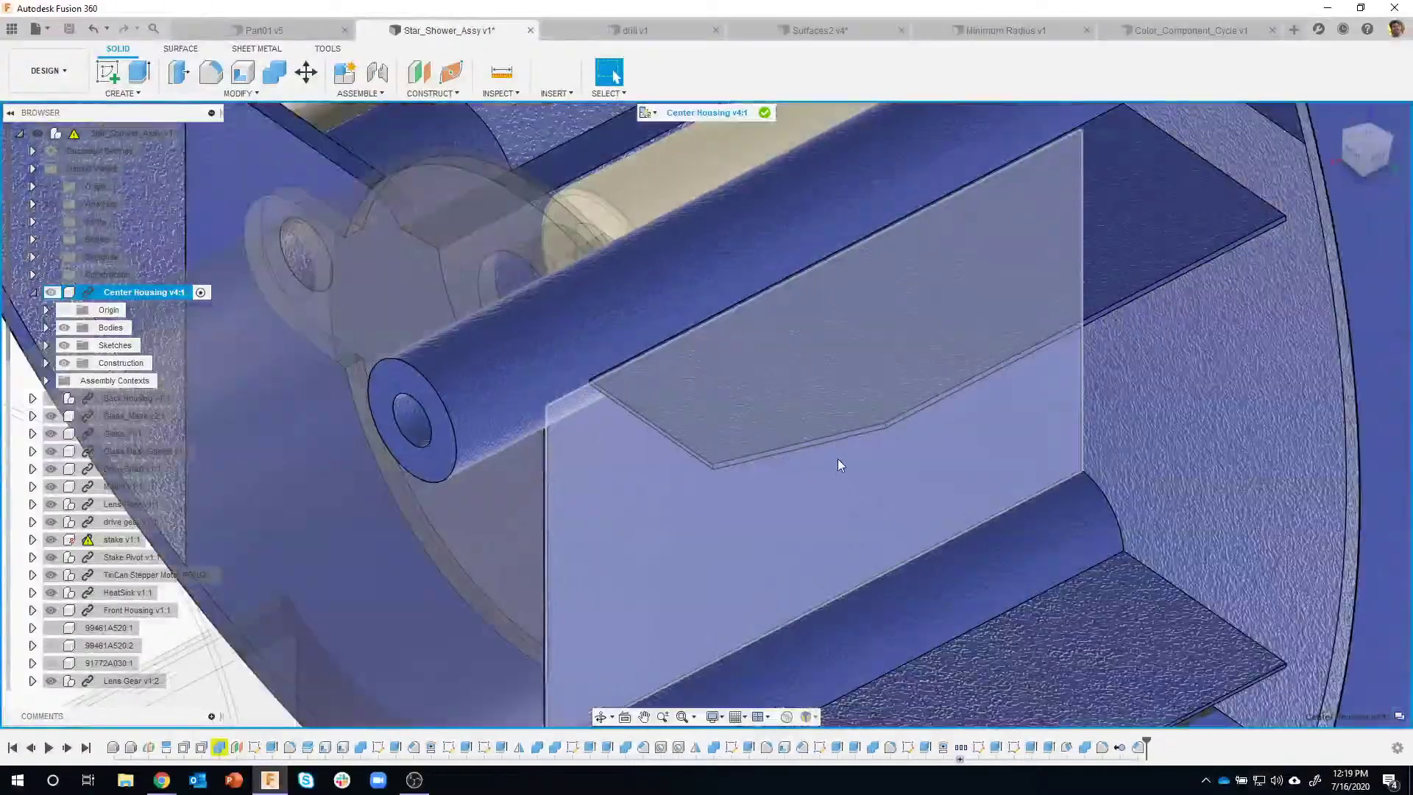
scroll(787, 457, up, 2)
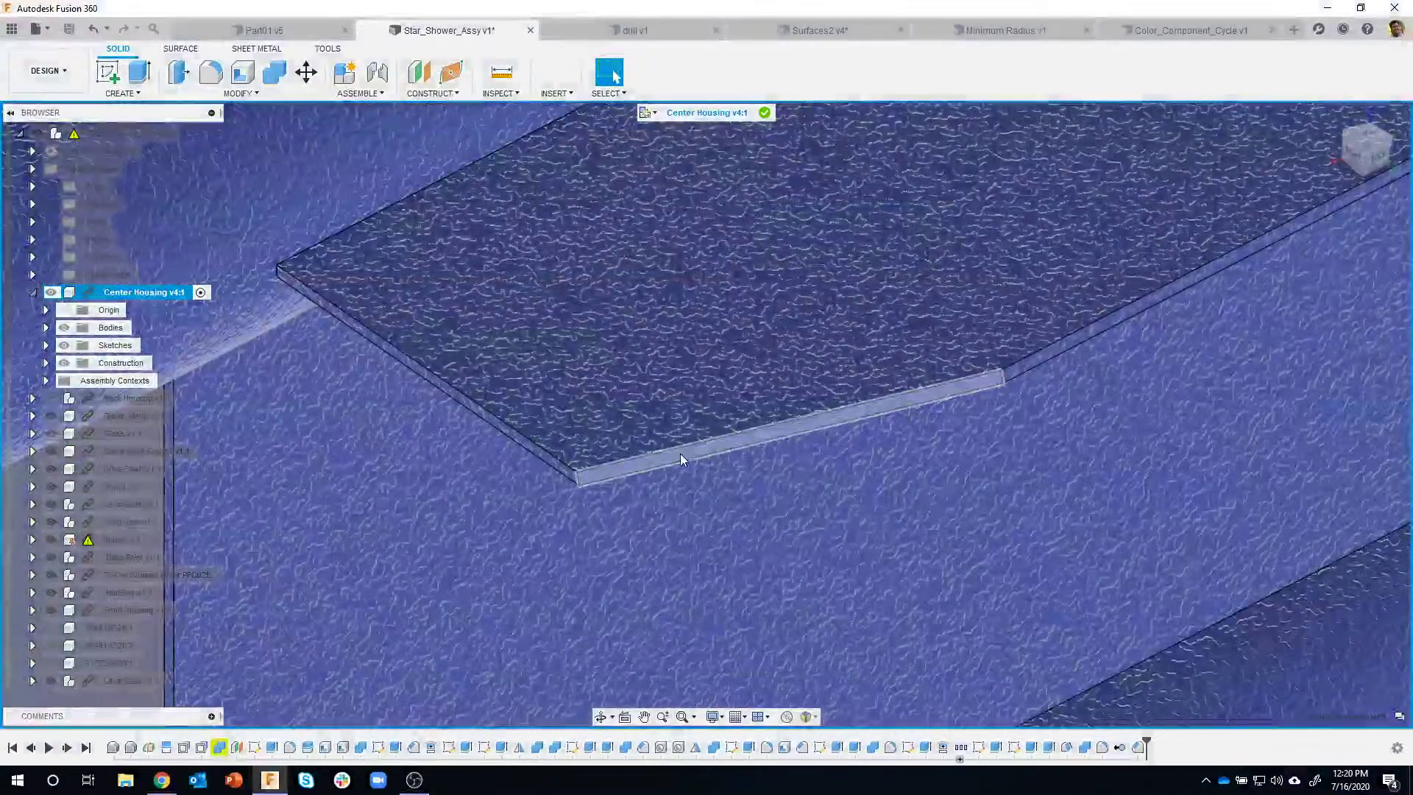
right_click(682, 460)
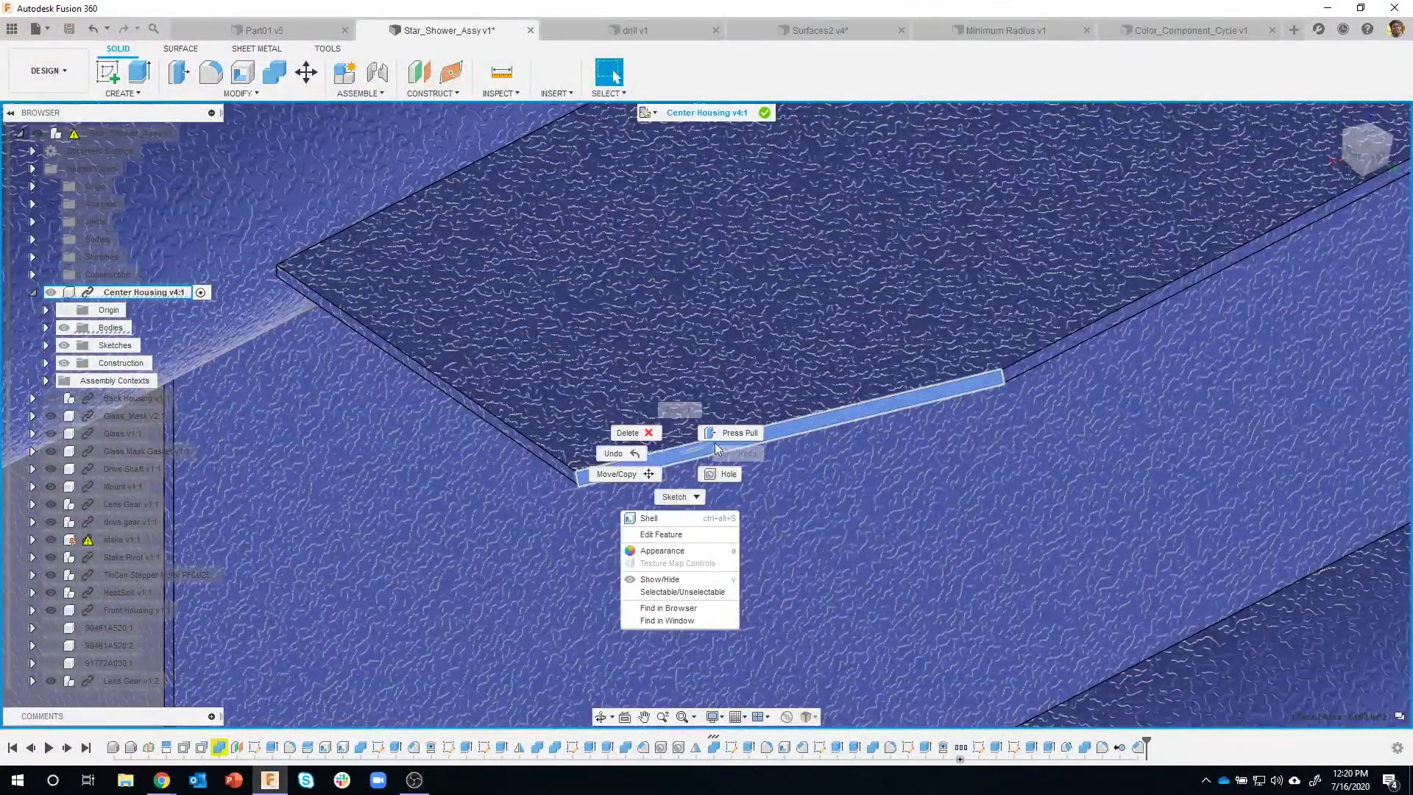
click(736, 433)
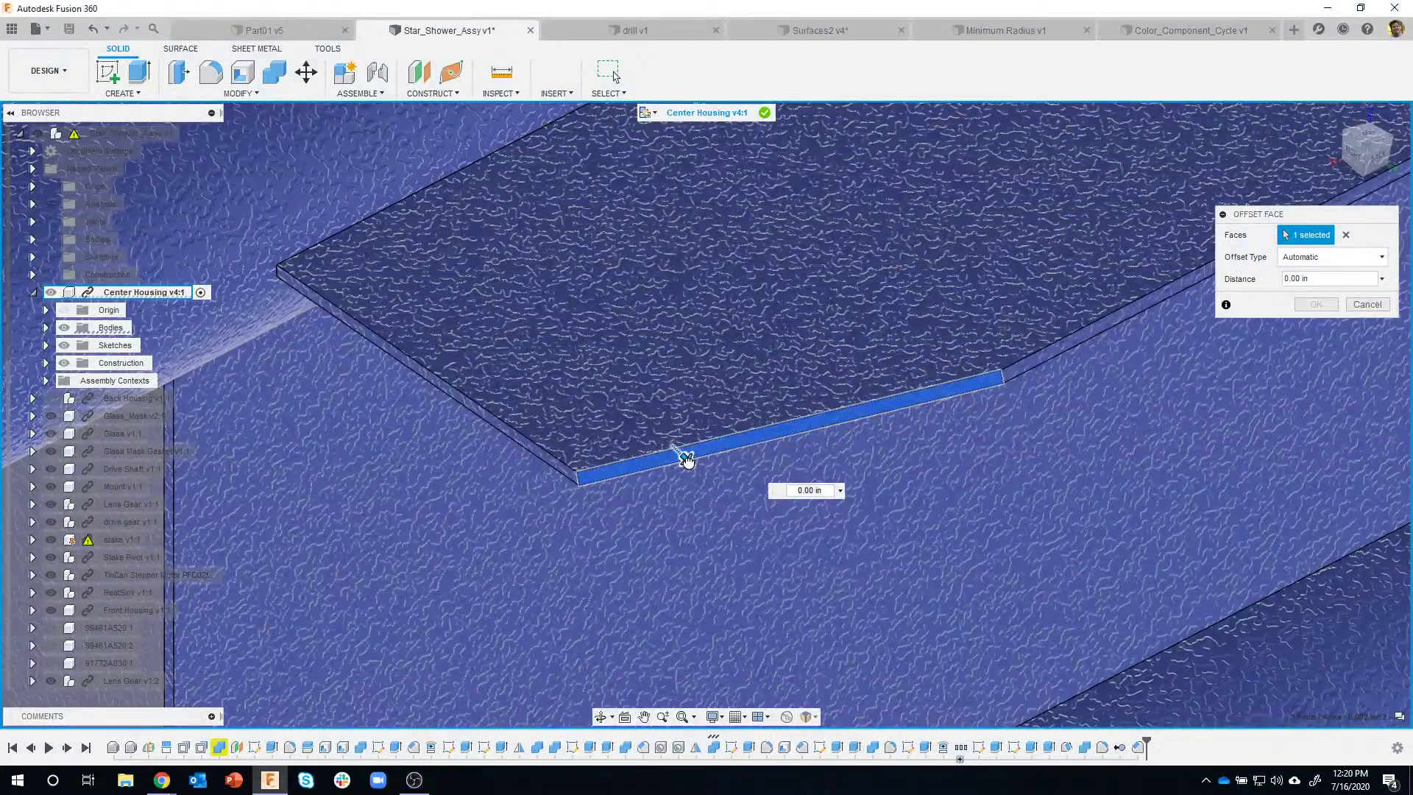
drag(685, 461, 651, 425)
scroll(832, 515, down, 5)
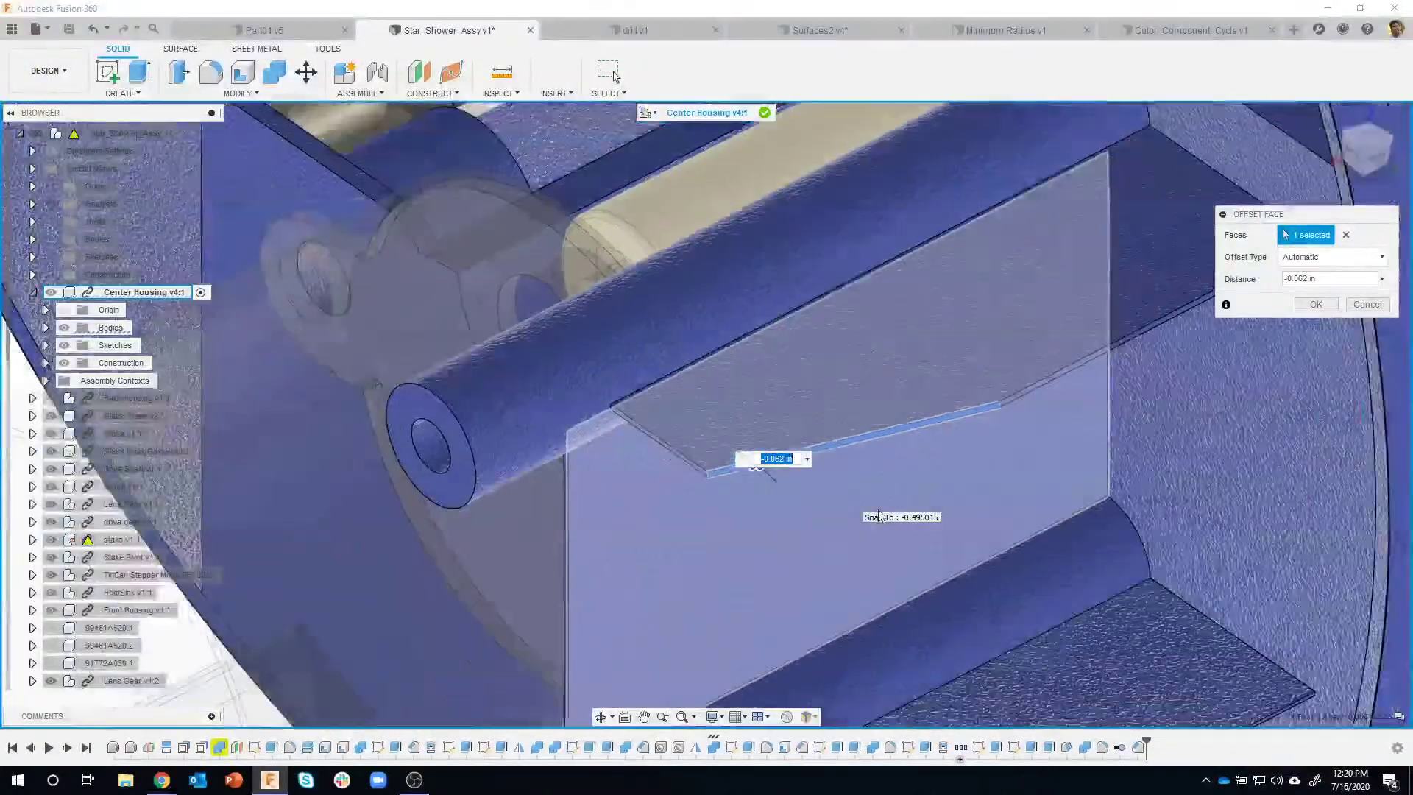
middle_drag(882, 378, 877, 308)
scroll(871, 442, down, 3)
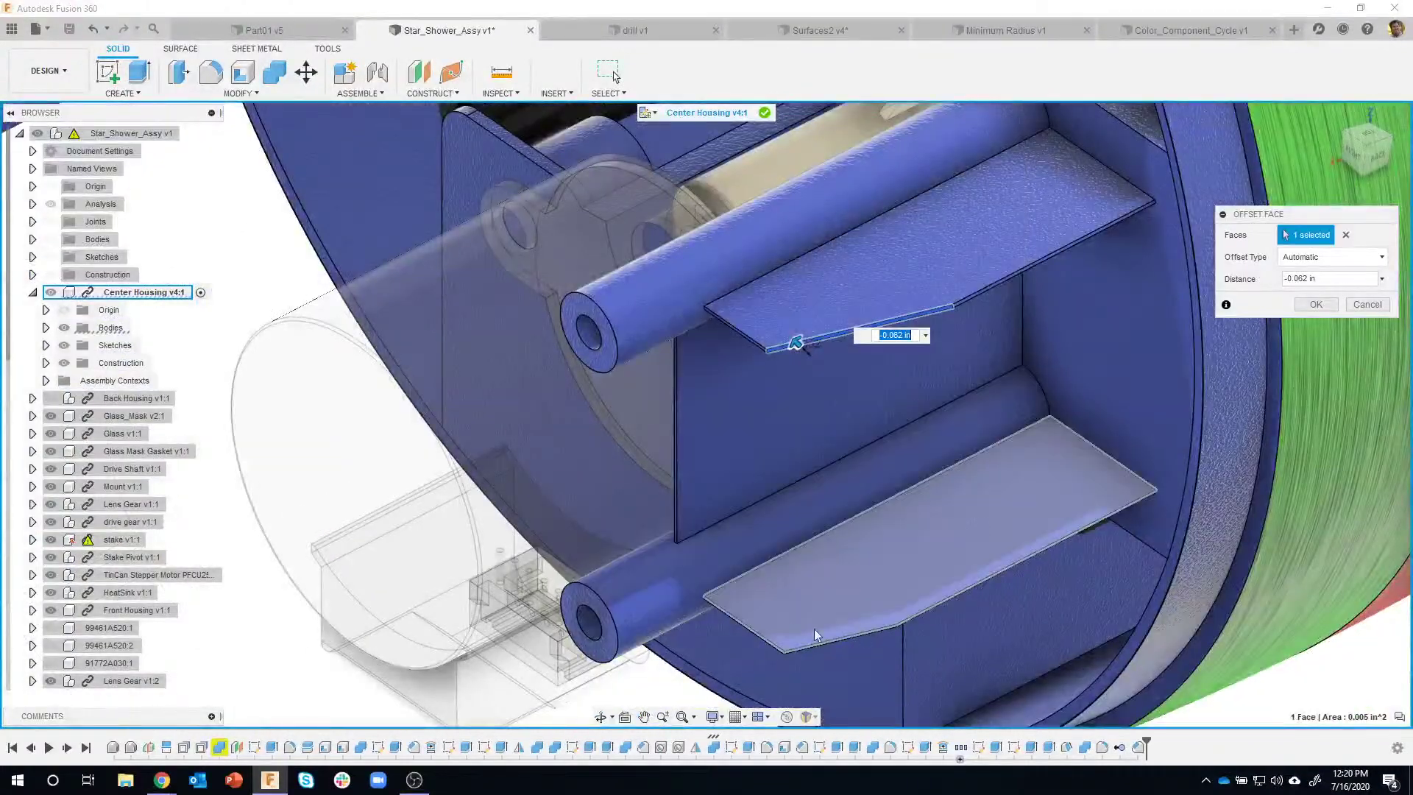
click(1315, 305)
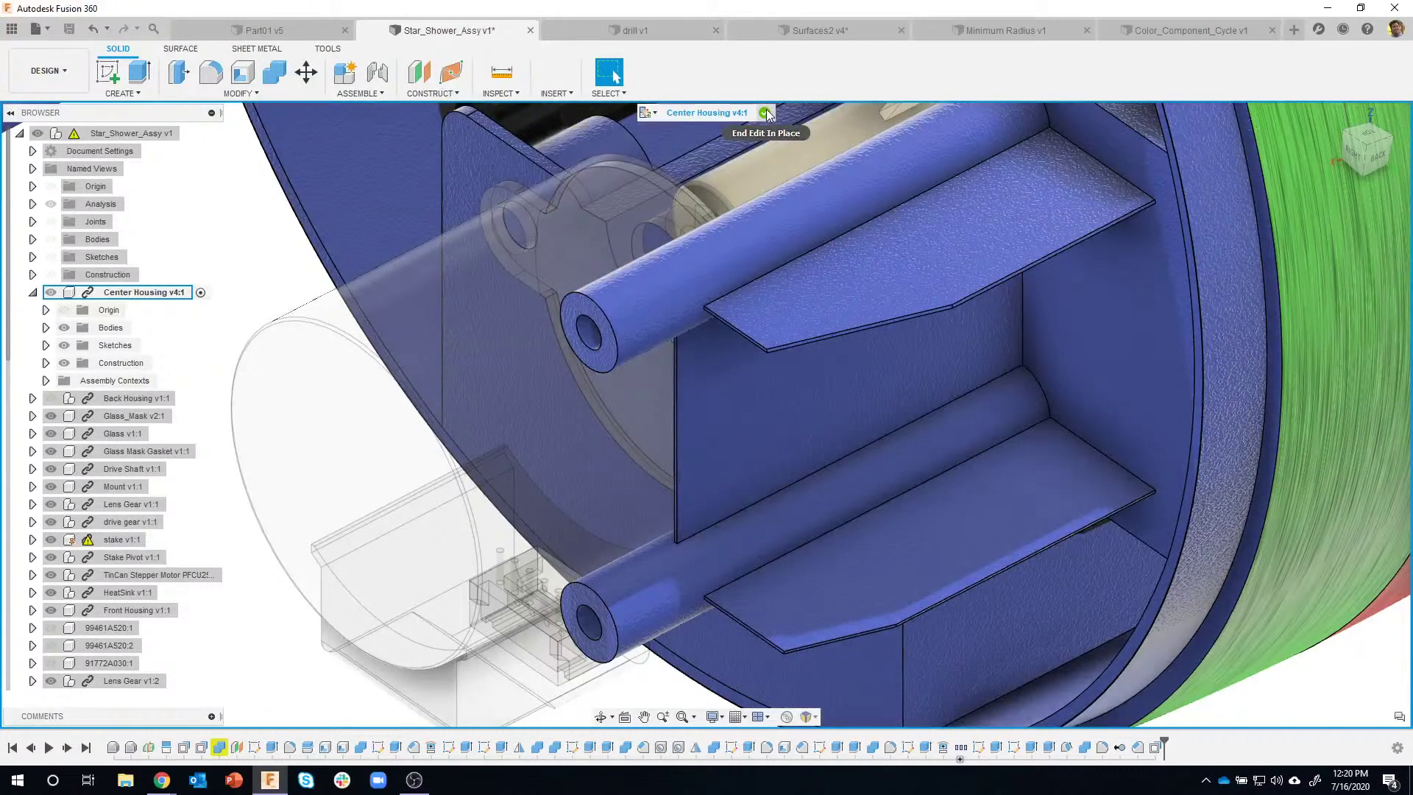
End the in-place edit of the Center Housing and show the Back Housing component again
click(766, 111)
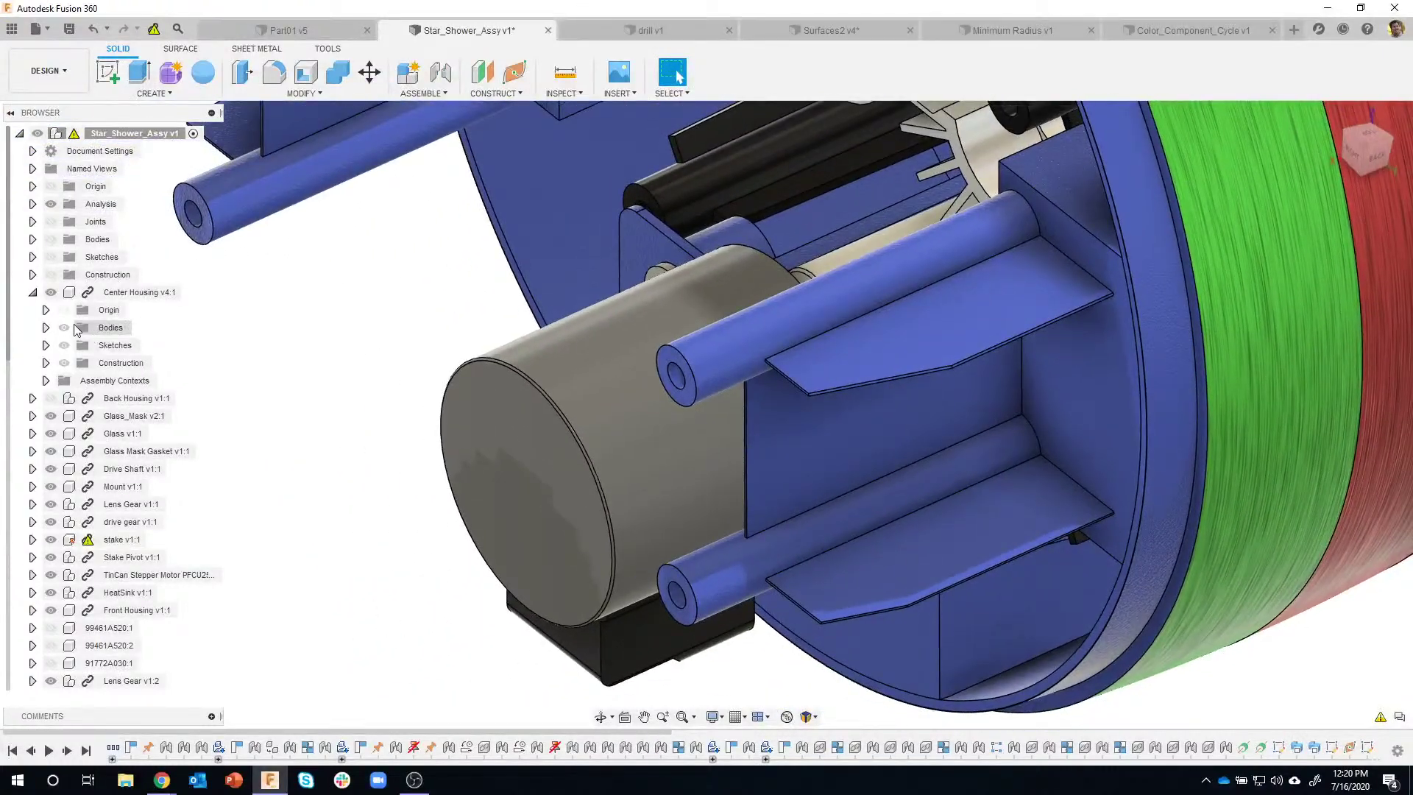
click(50, 399)
click(51, 402)
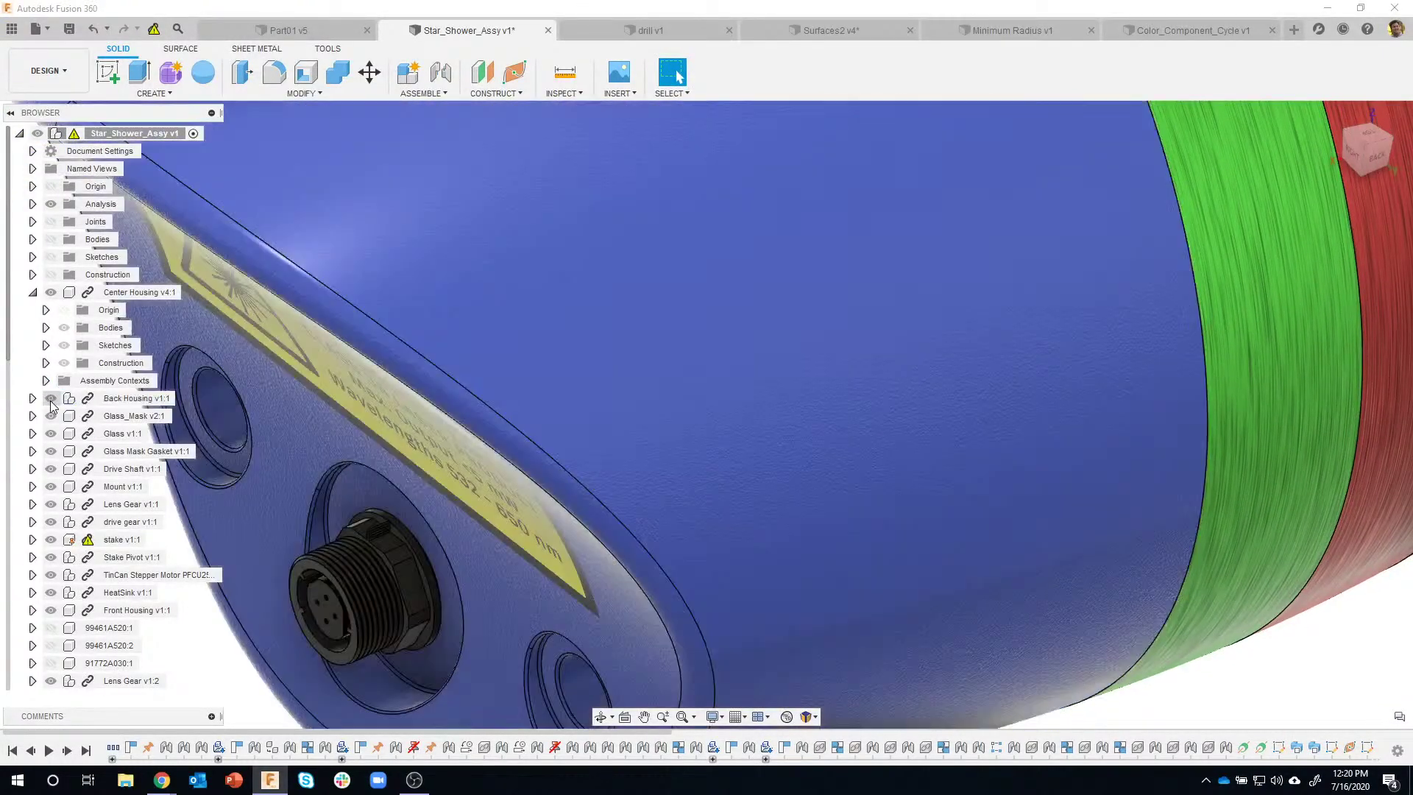
Compute the interference between the Back Housing and the Center Housing, without coincident faces
scroll(671, 414, down, 5)
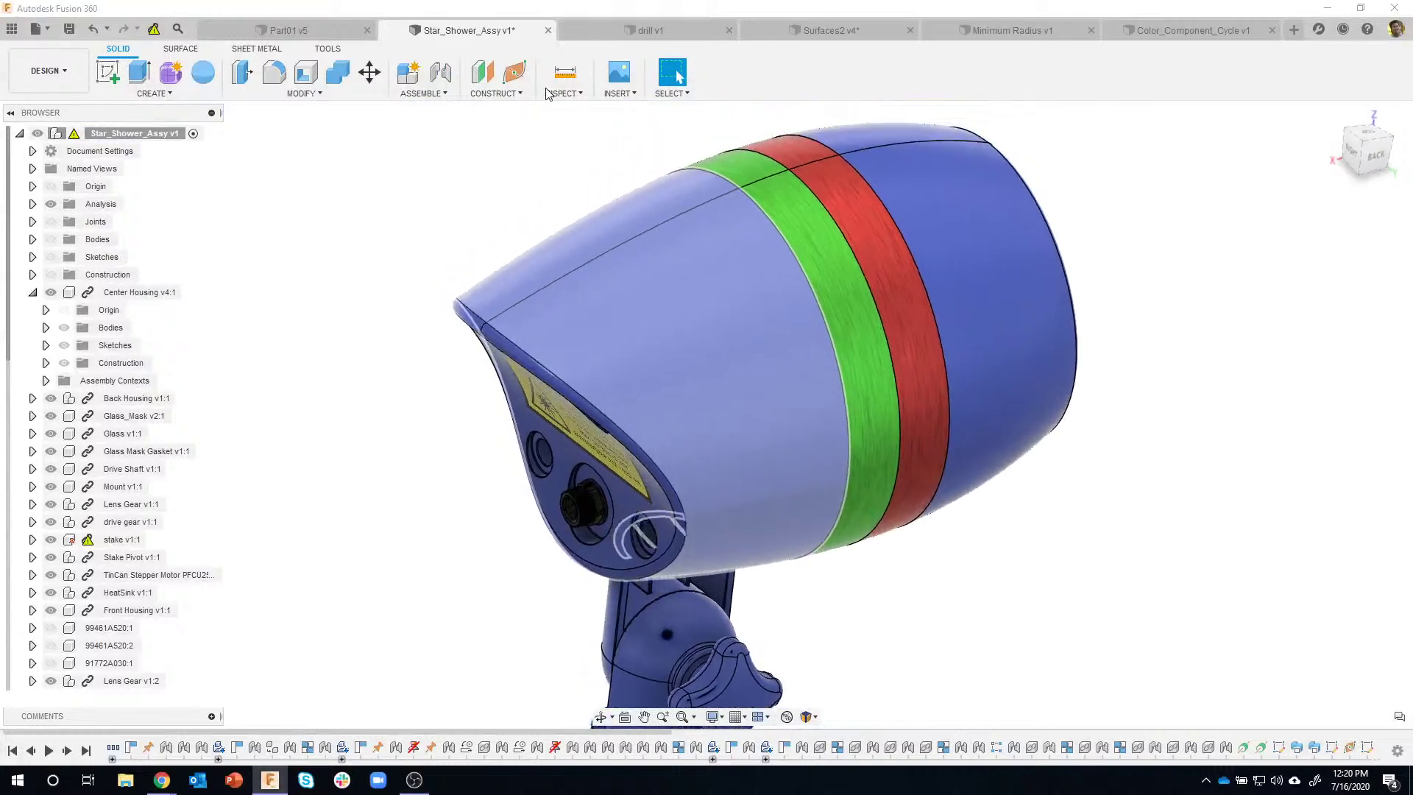
click(561, 94)
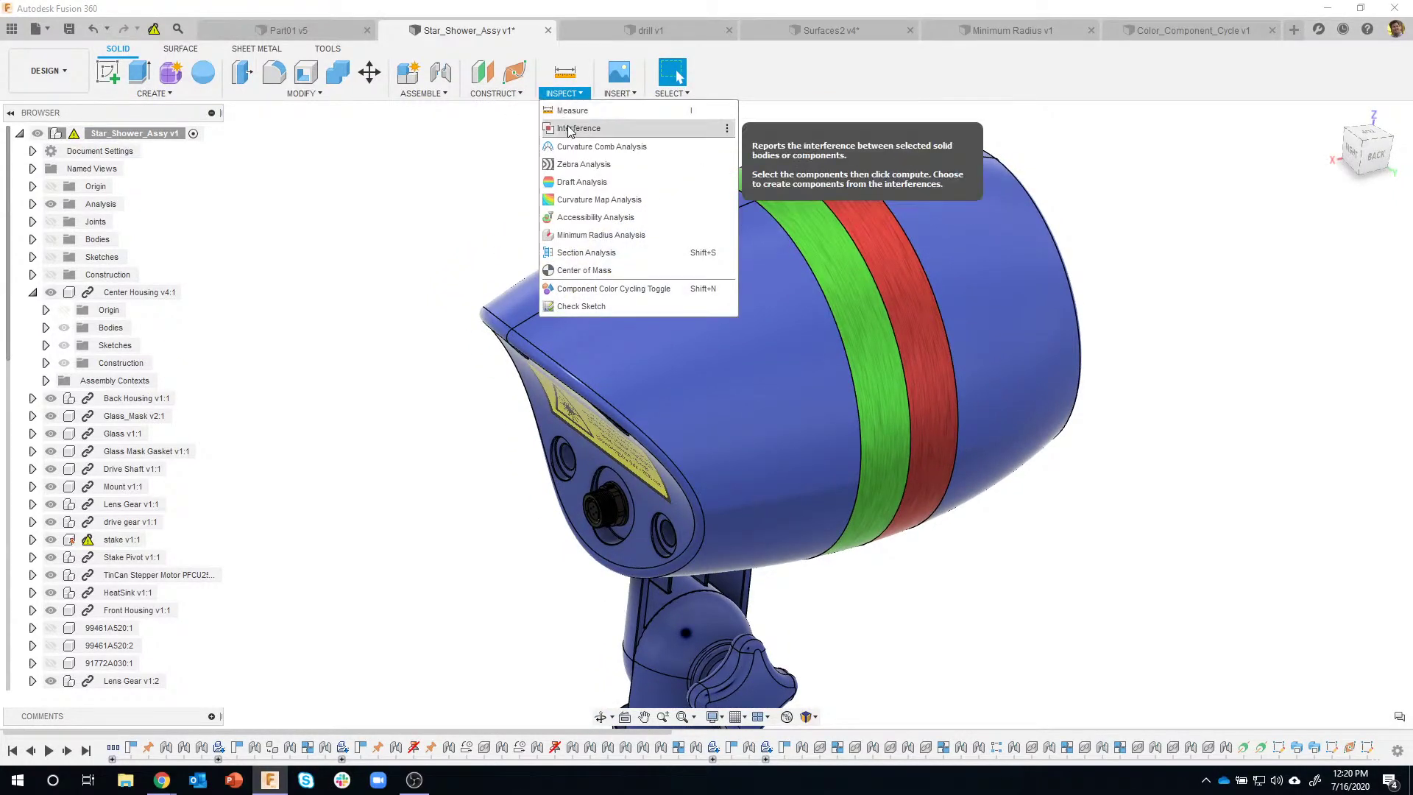
click(578, 128)
click(753, 337)
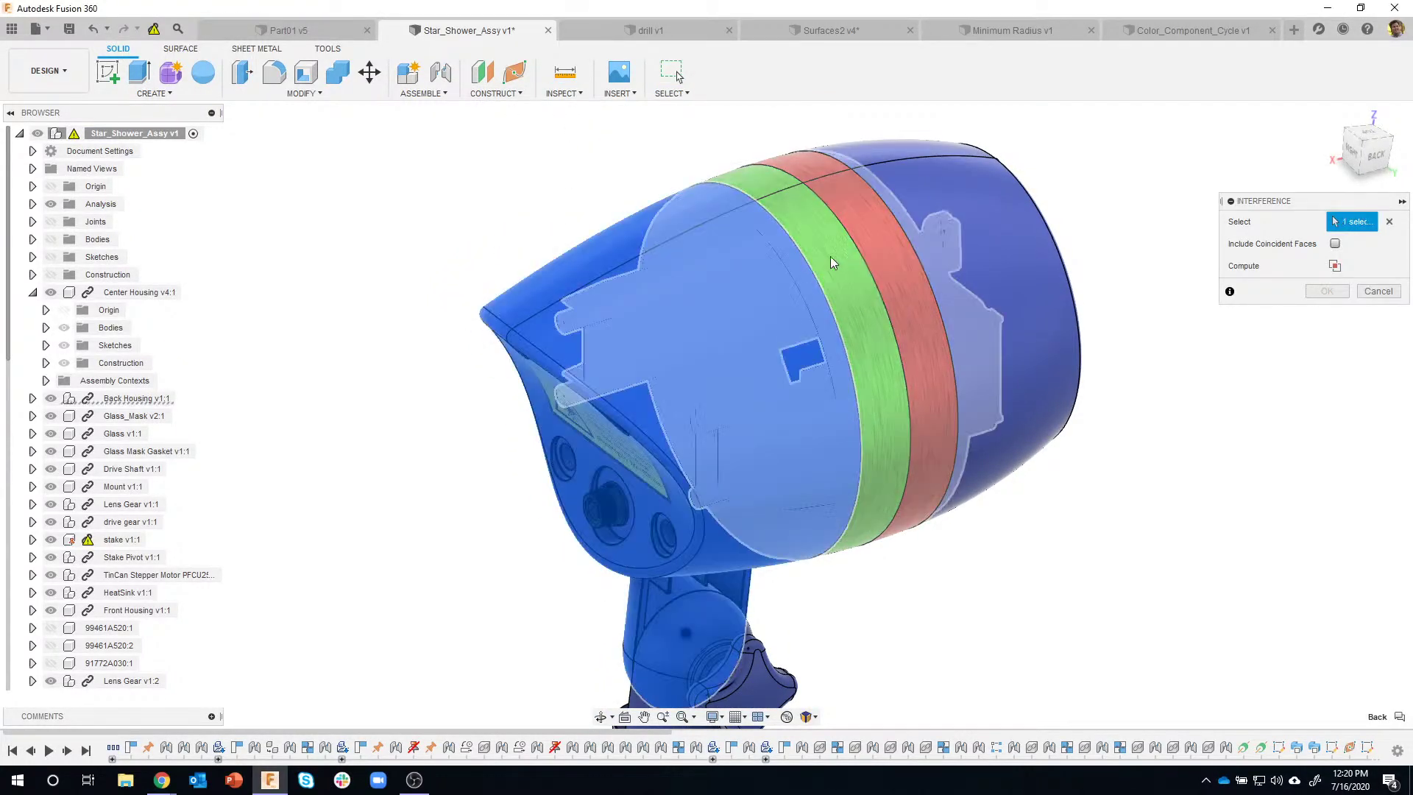
click(836, 249)
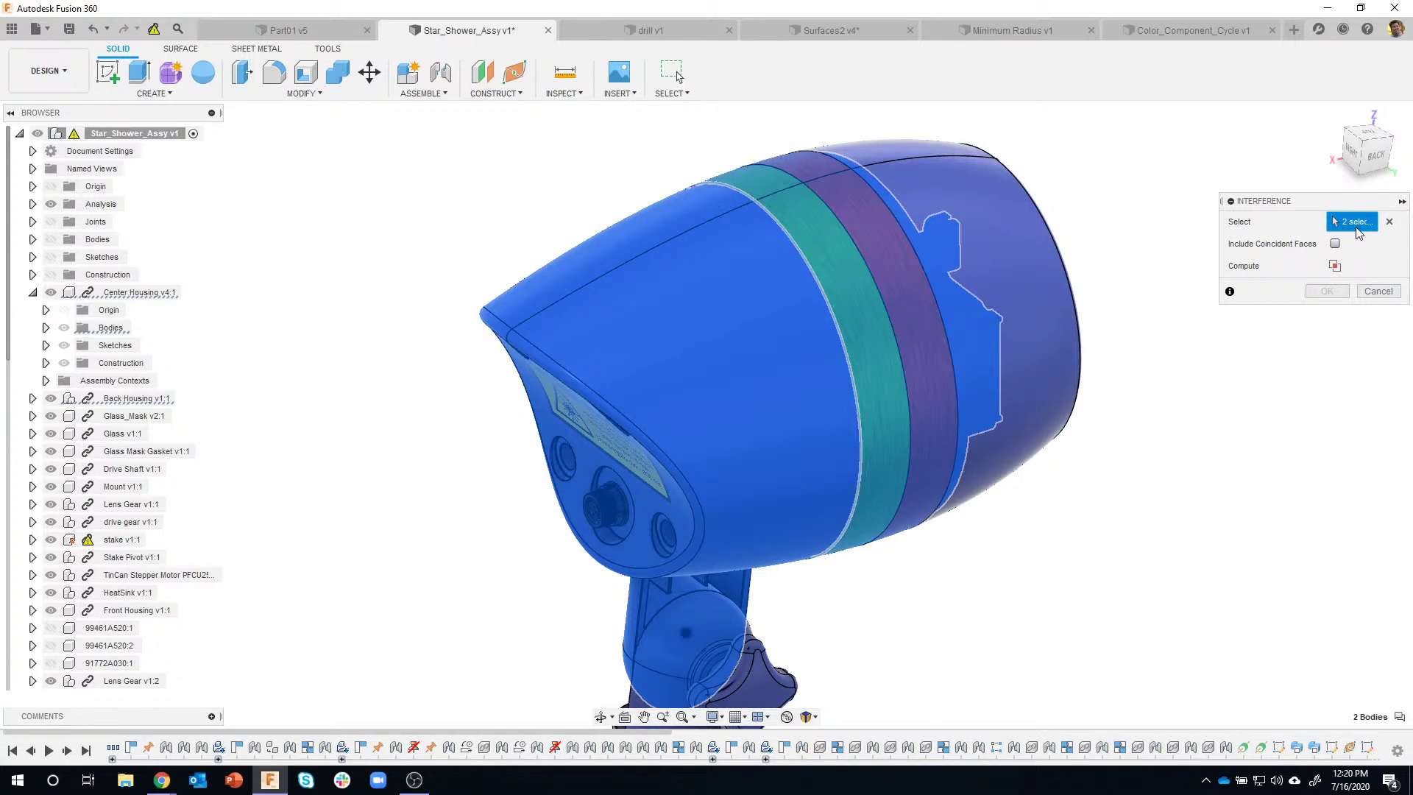
click(1335, 265)
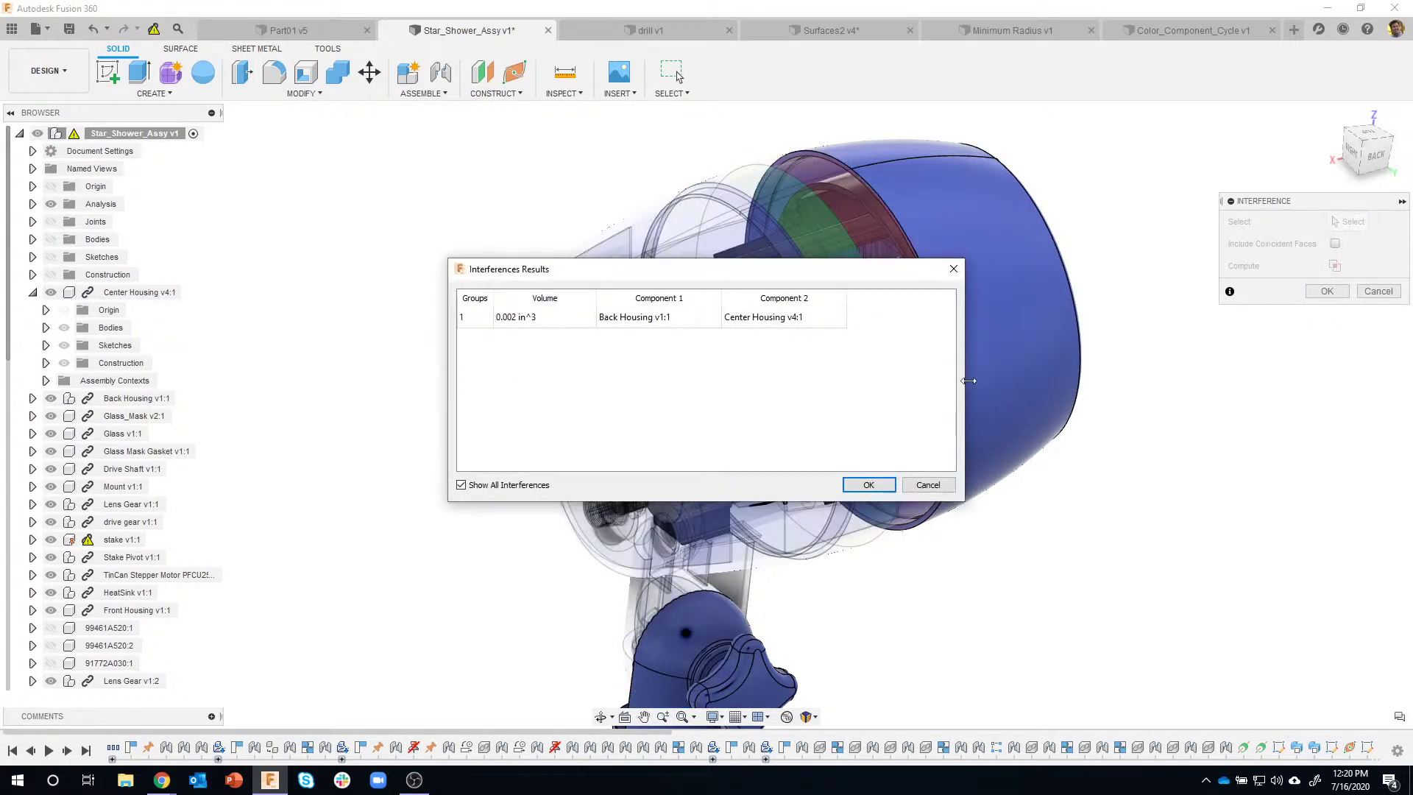
Examine the highlighted Back Housing–Center Housing overlaps at the ribs from several angles, and close the interference results
drag(677, 278, 339, 142)
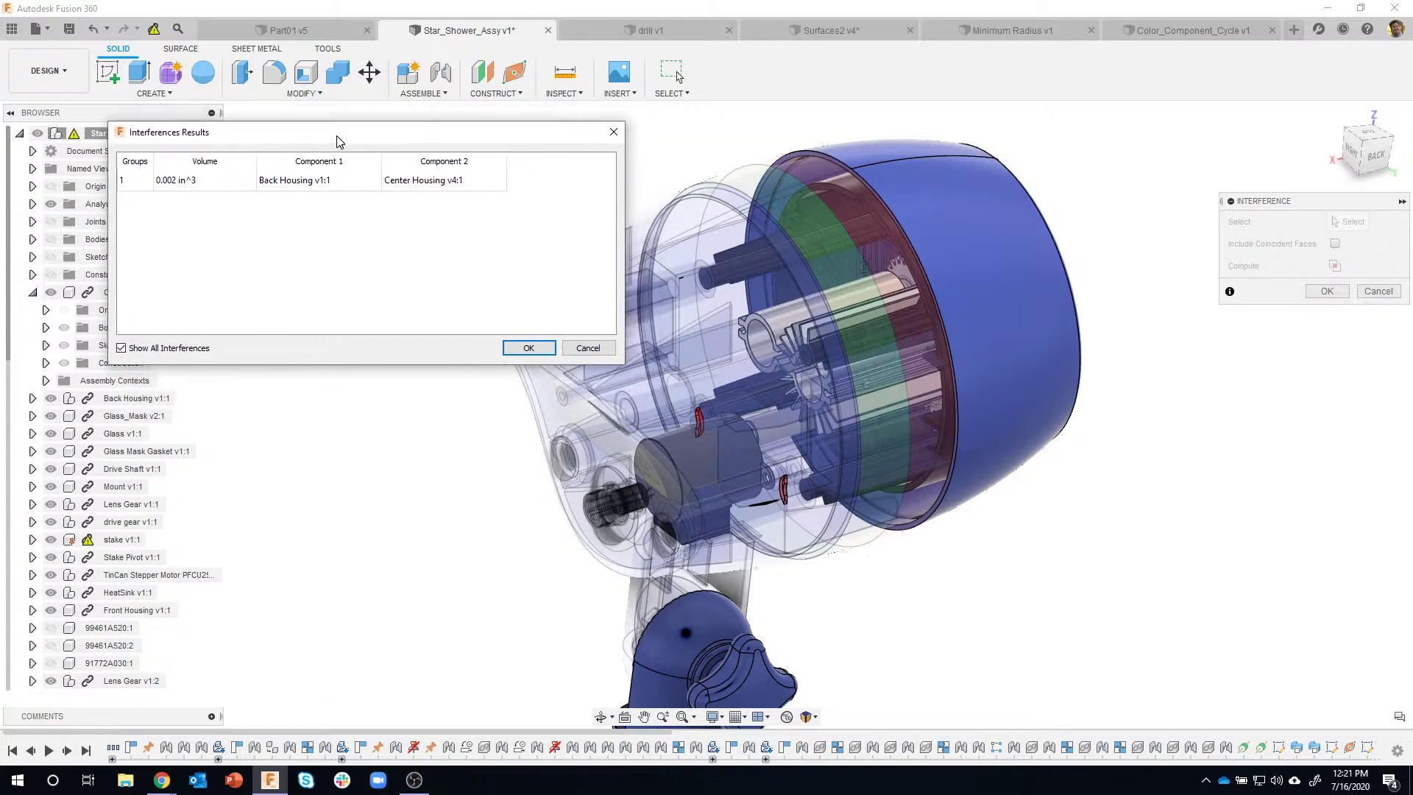
shift+middle_drag(718, 408, 929, 519)
scroll(929, 520, up, 10)
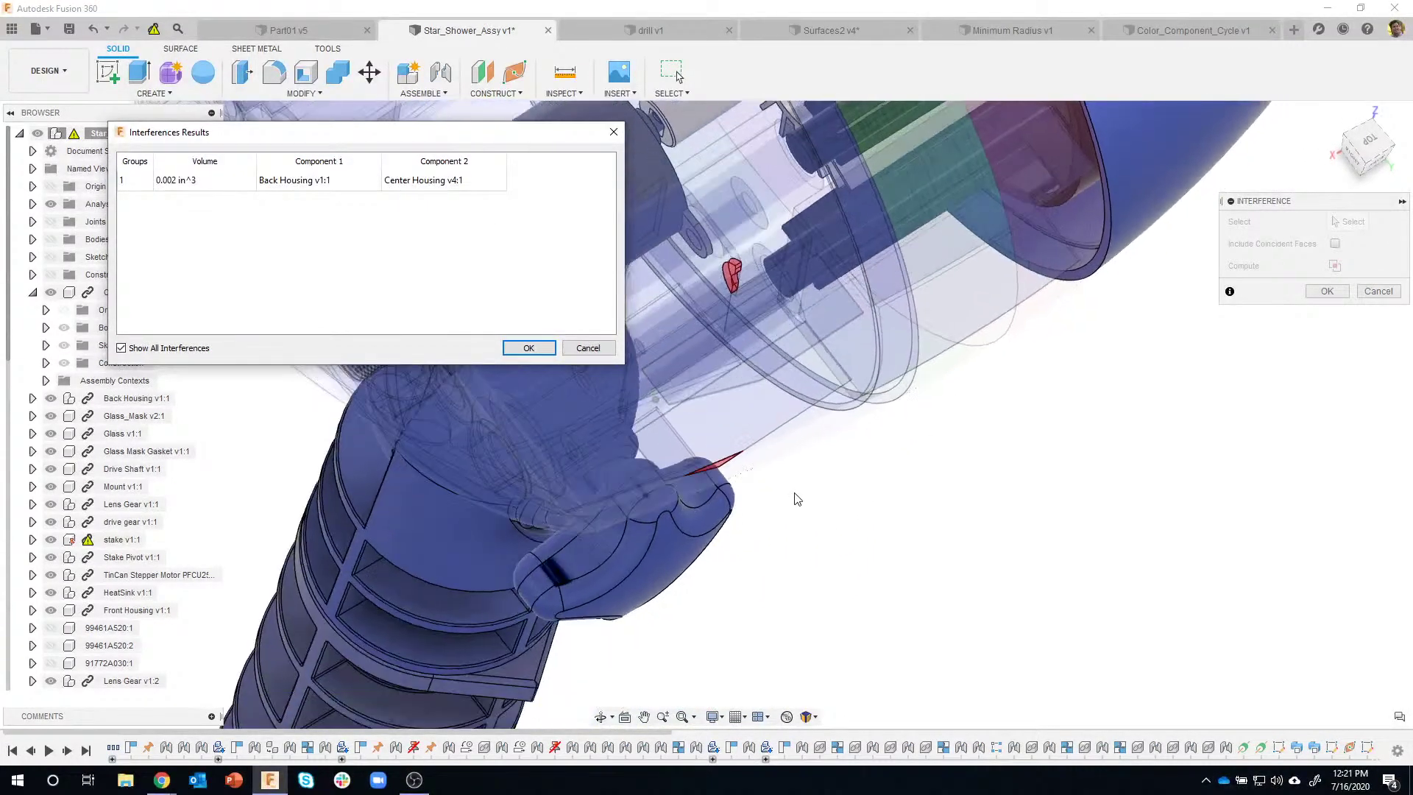
scroll(737, 399, up, 5)
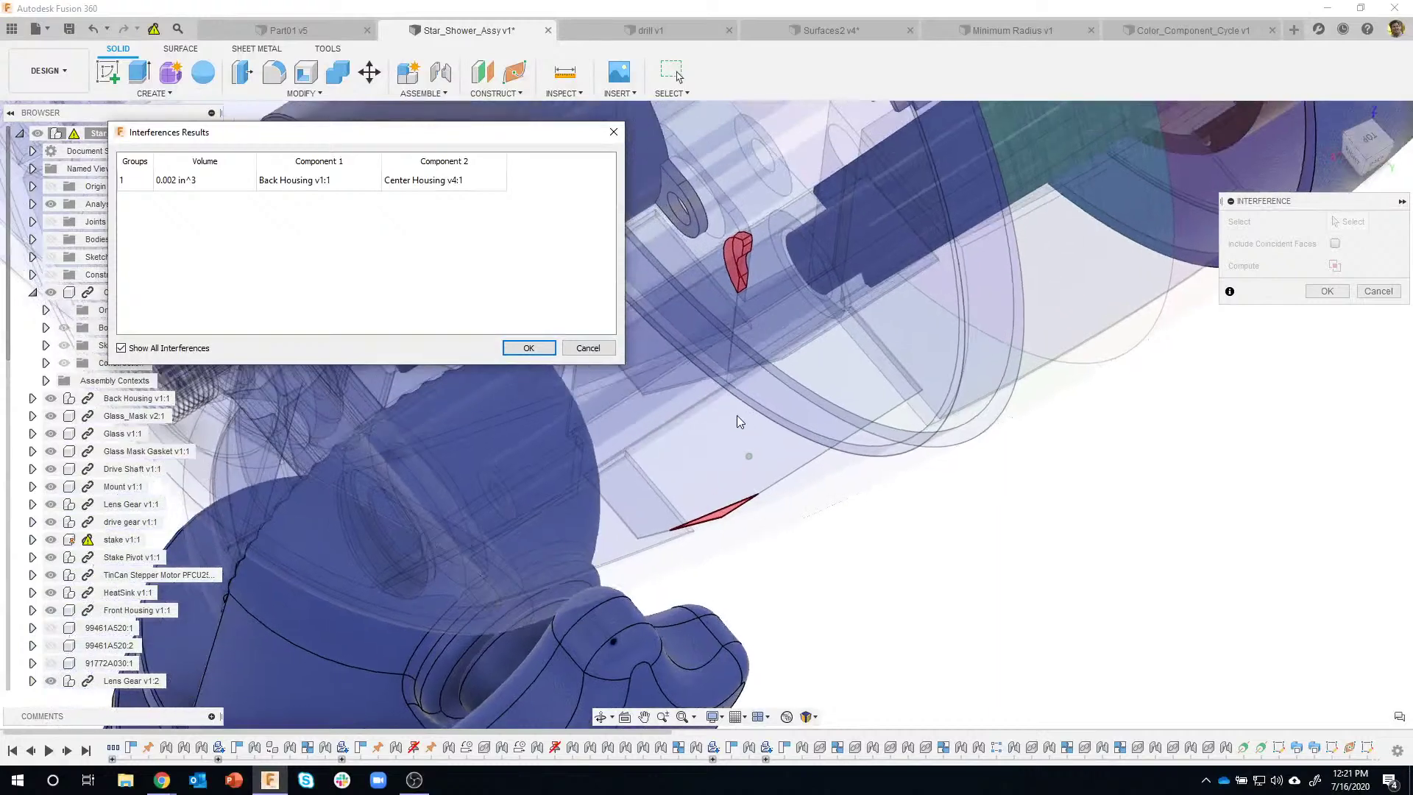
shift+middle_drag(731, 421, 706, 403)
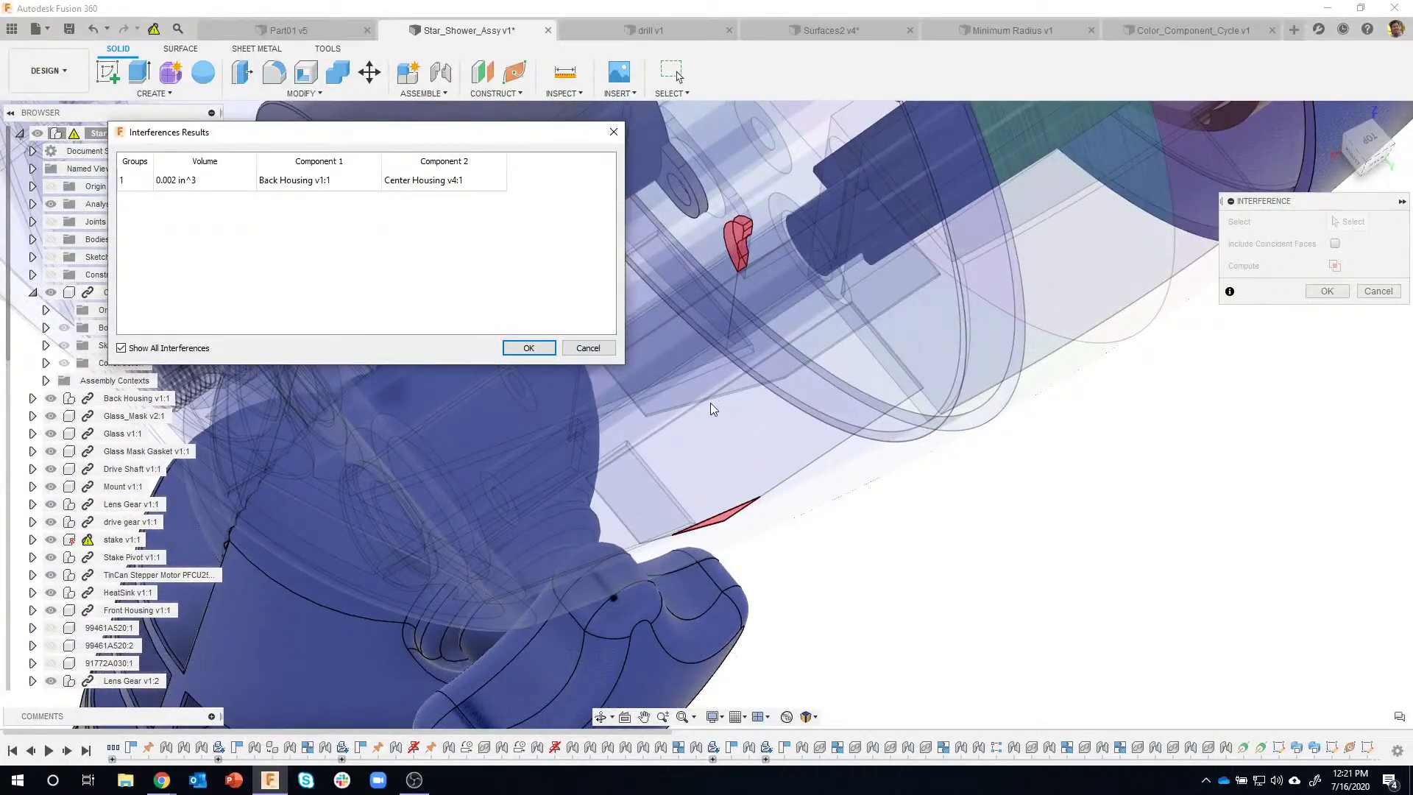
shift+middle_drag(762, 460, 752, 532)
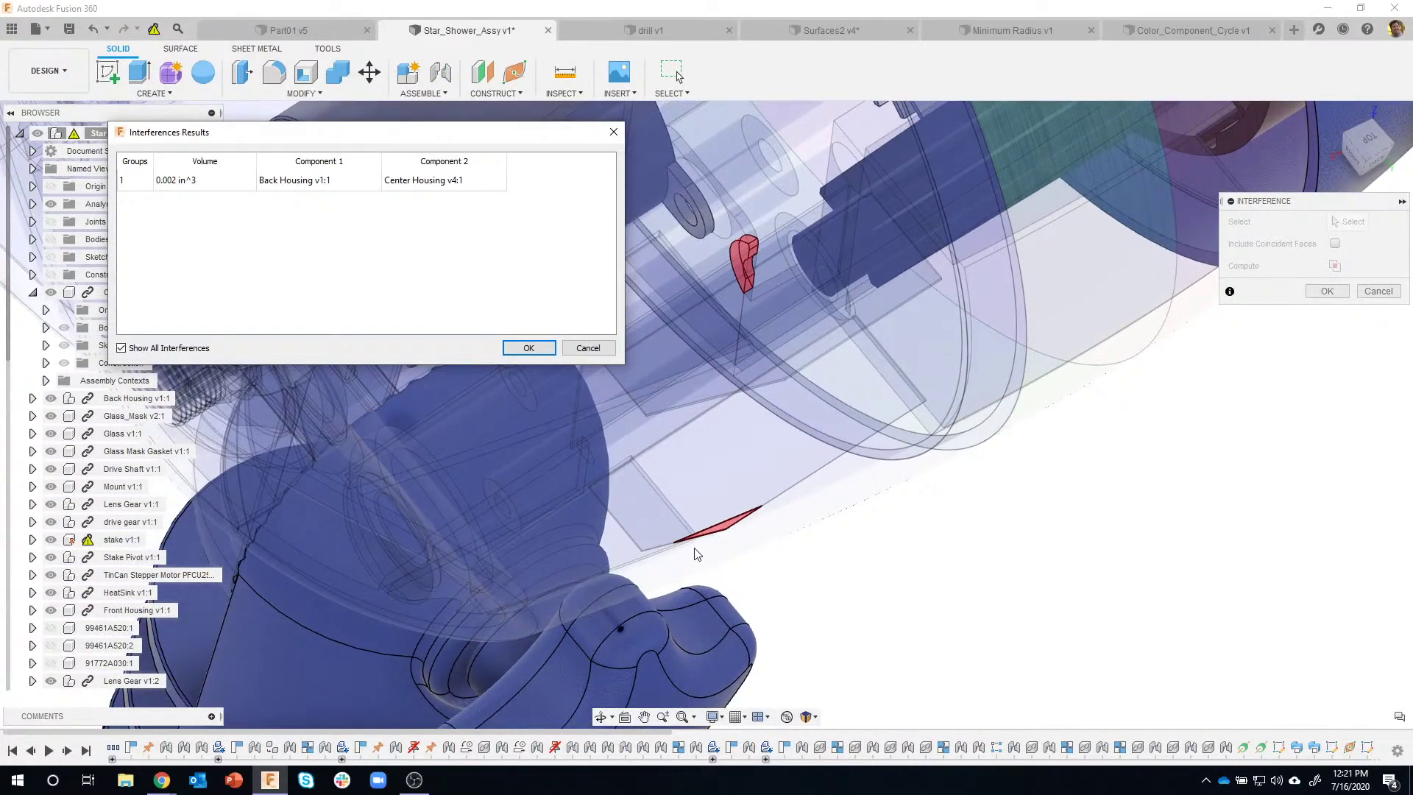
shift+middle_drag(635, 559, 674, 382)
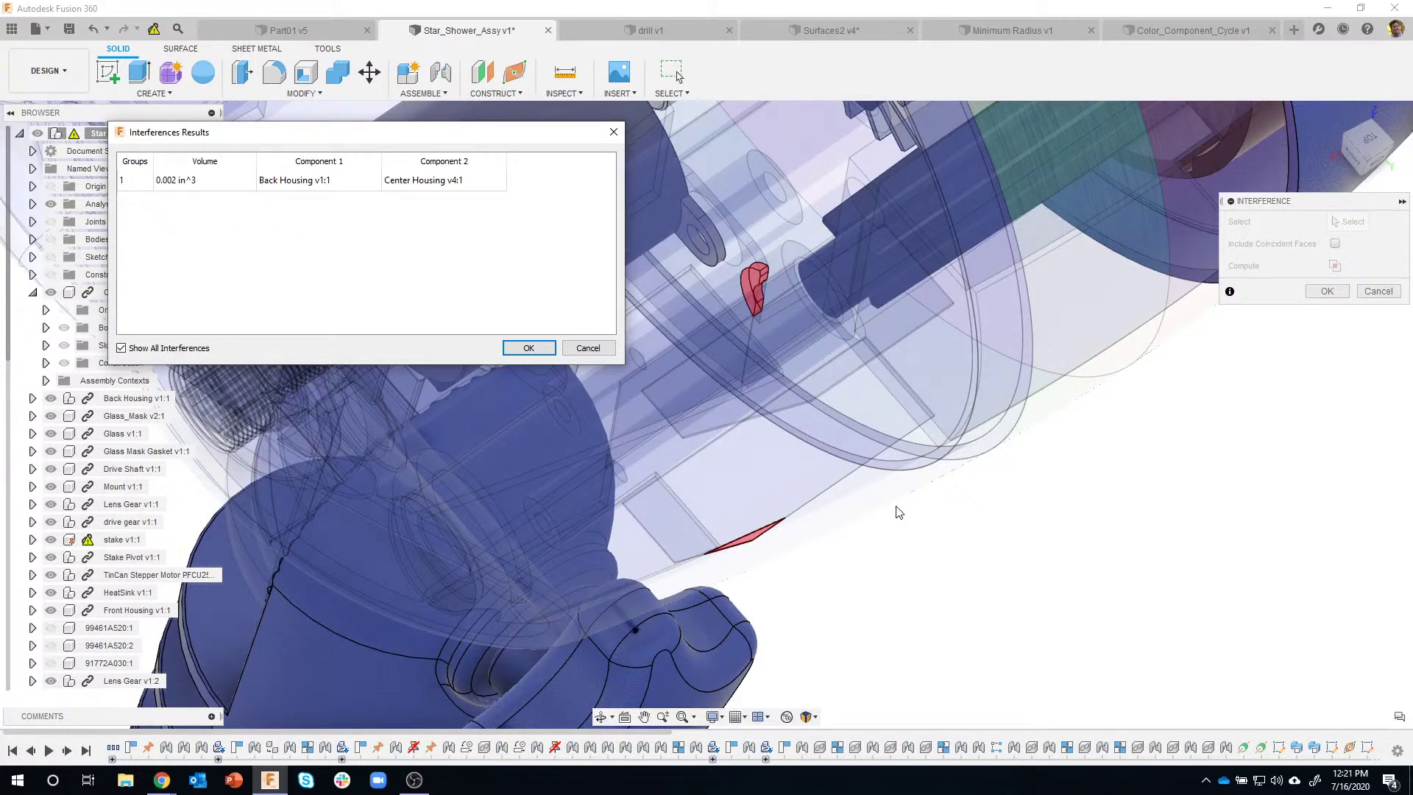
click(528, 348)
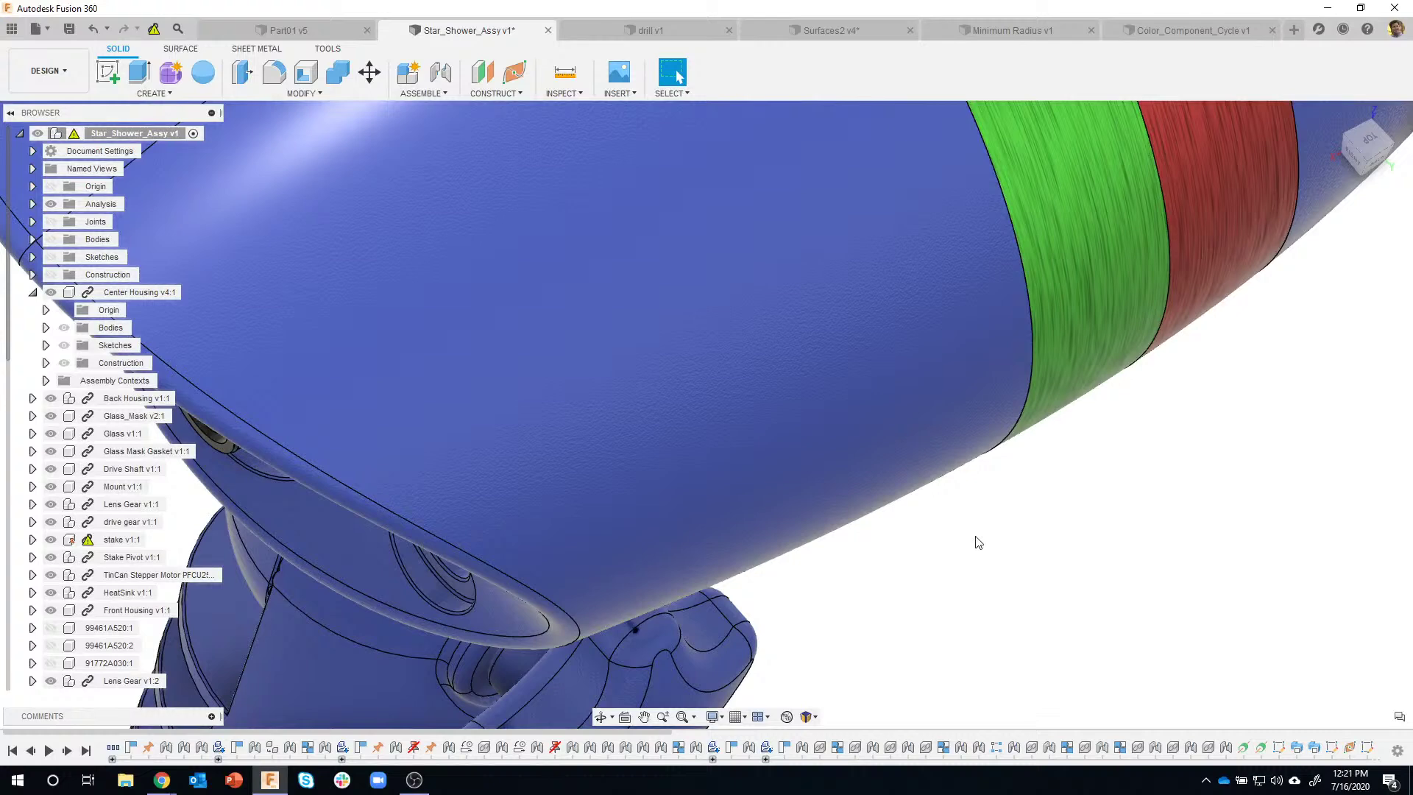
Compute the interference between the Front Housing, Center Housing and Back Housing with coincident faces included
scroll(977, 542, down, 6)
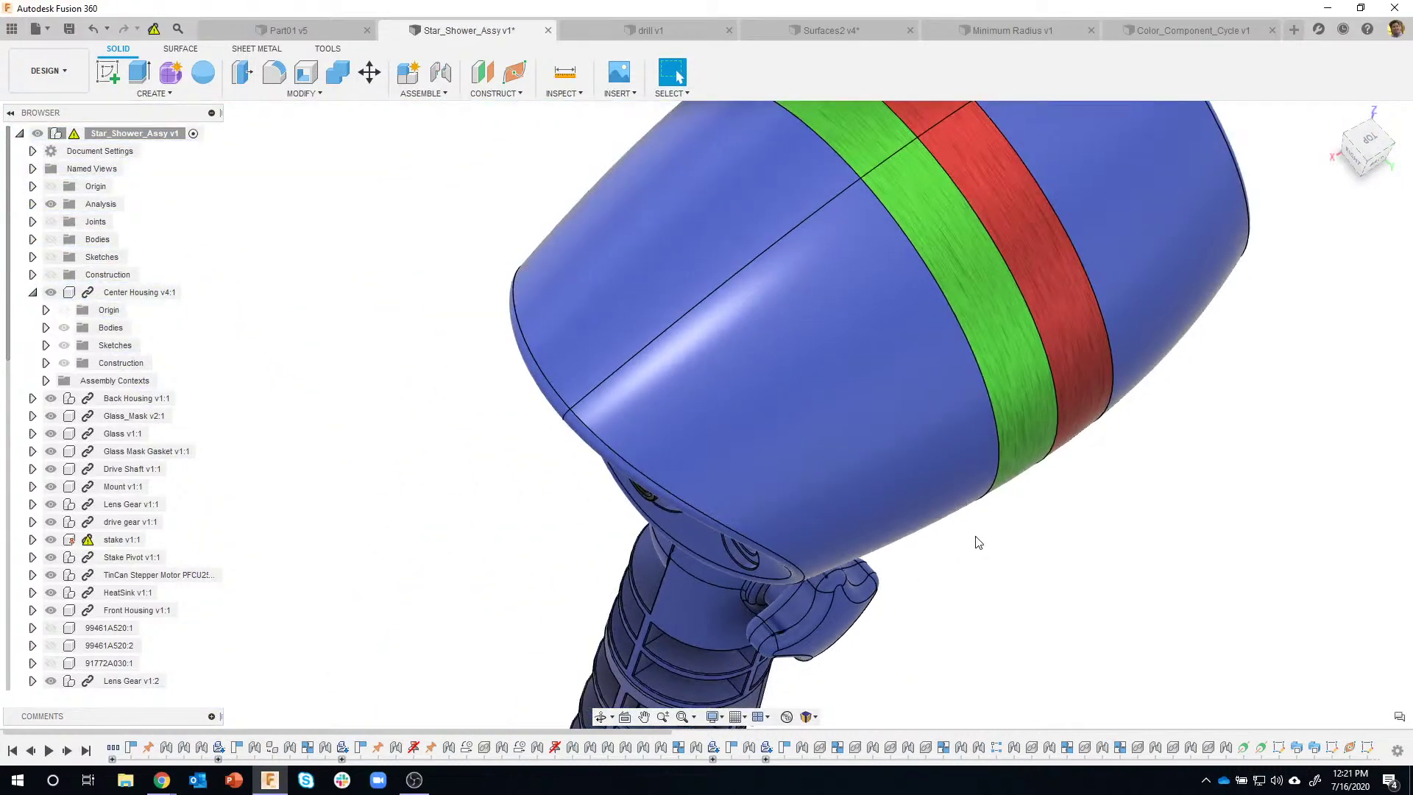
shift+middle_drag(977, 543, 910, 545)
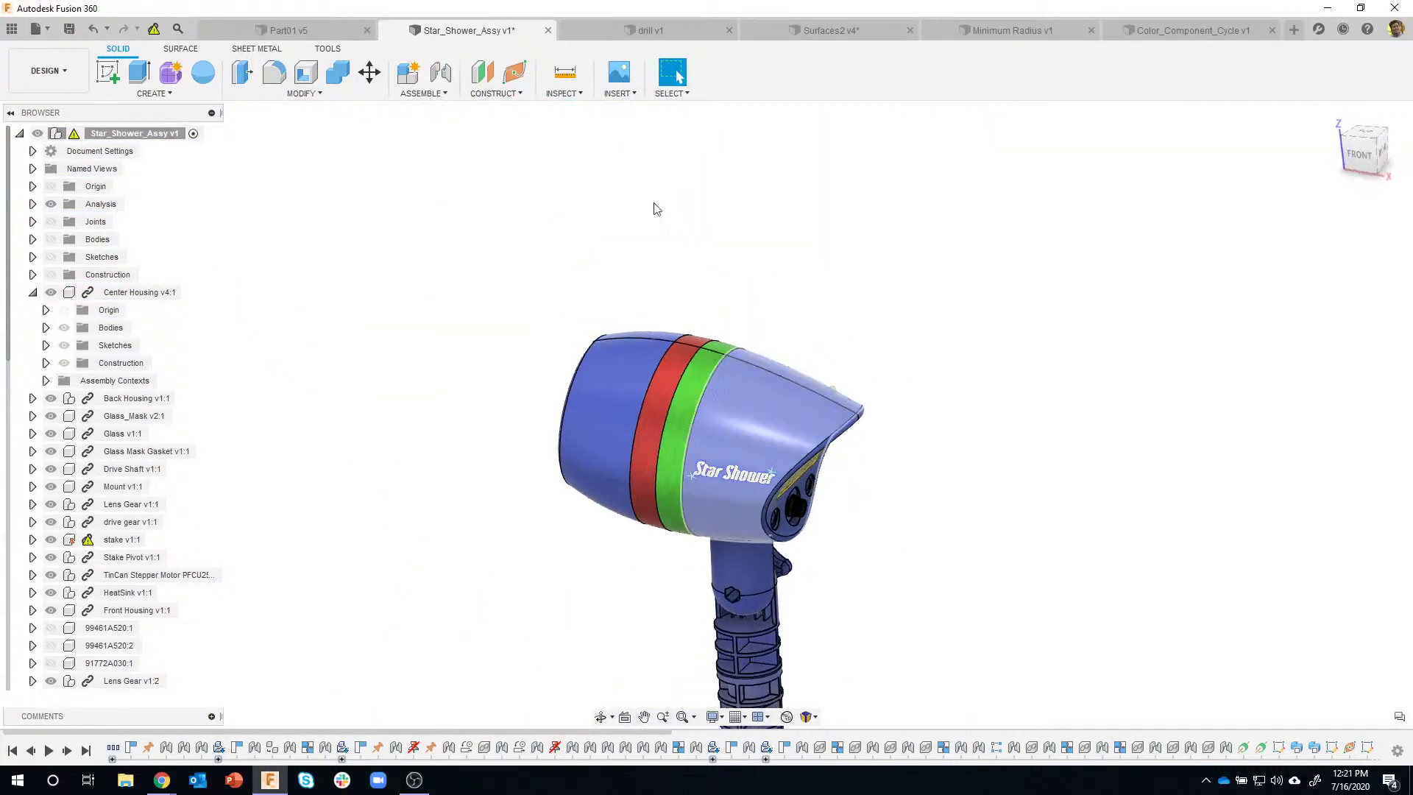
click(565, 94)
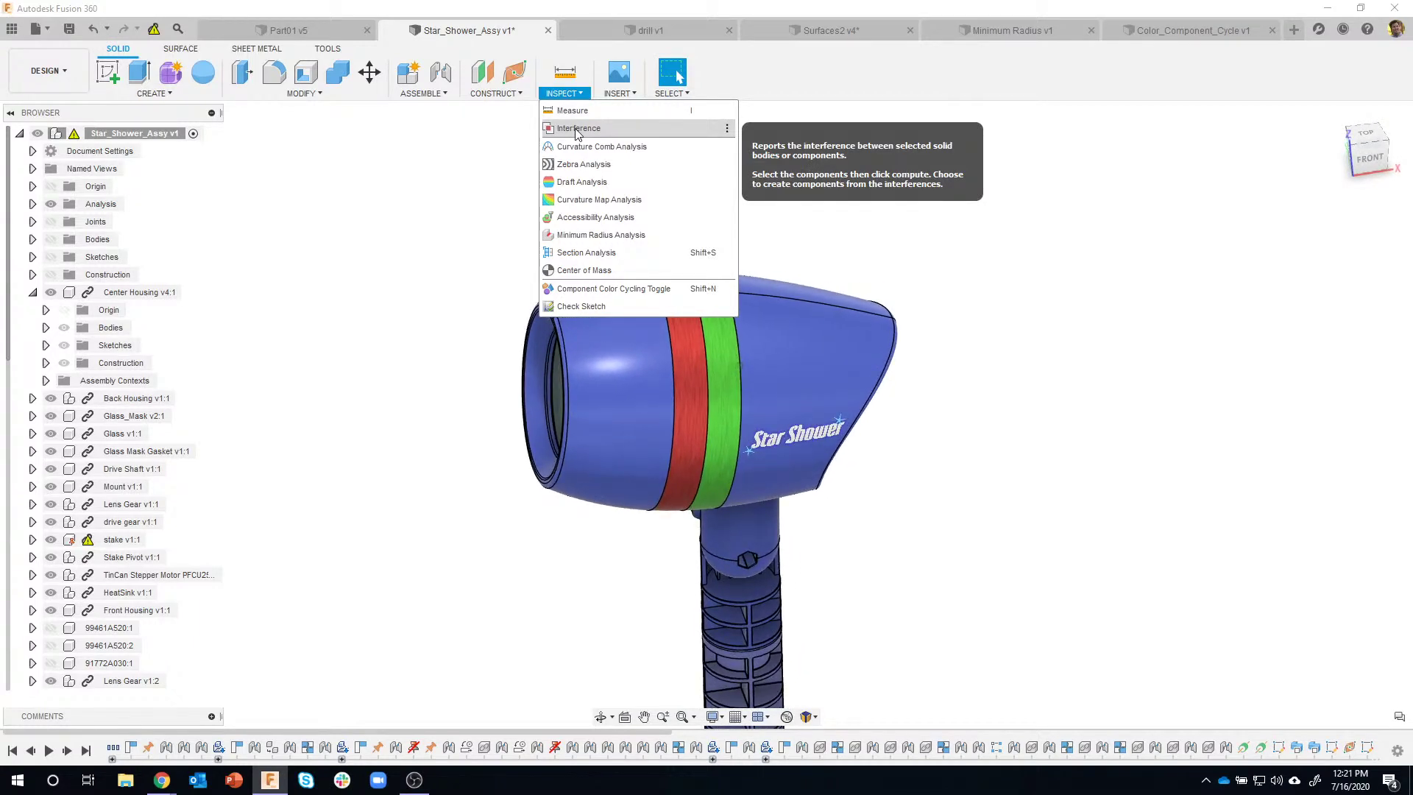
click(578, 130)
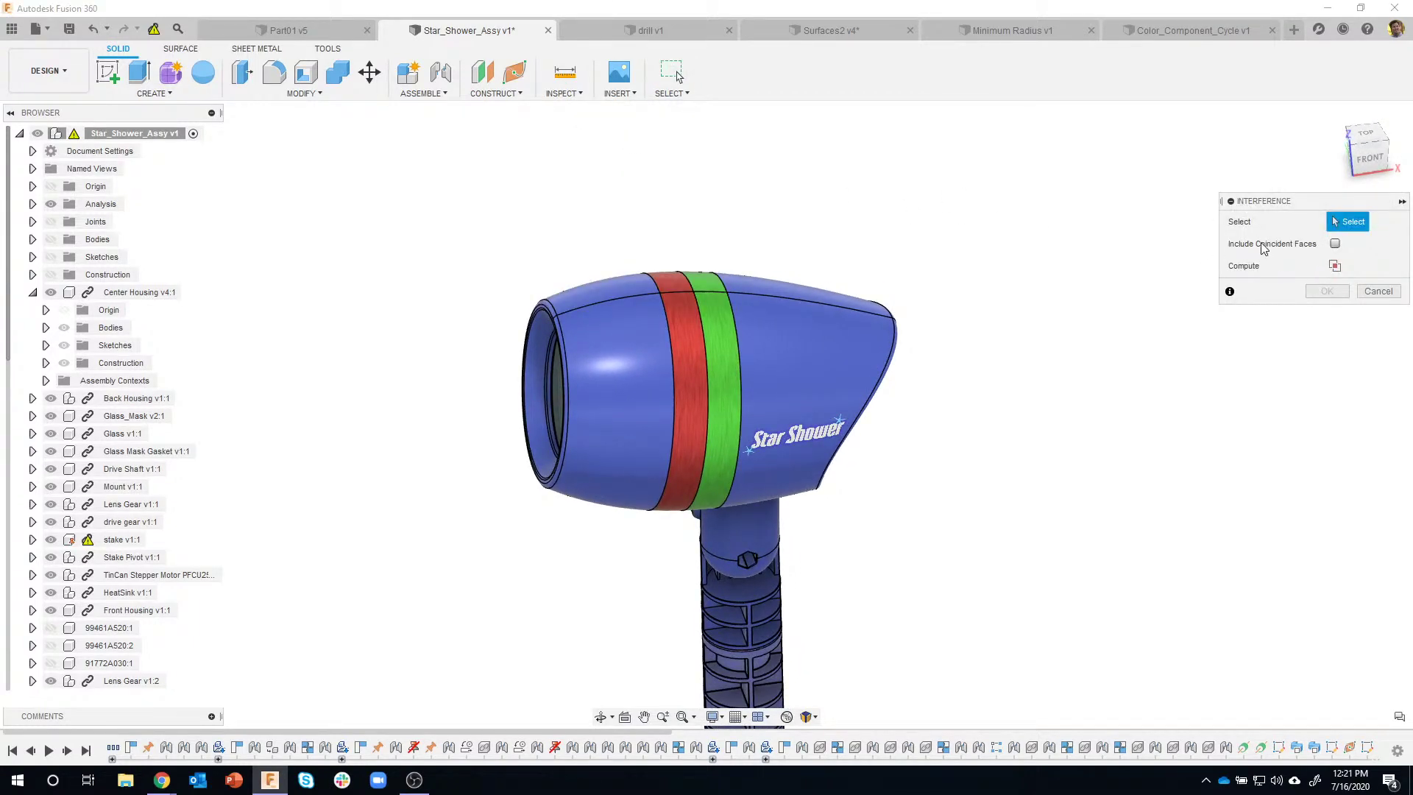
click(630, 321)
click(691, 311)
click(806, 309)
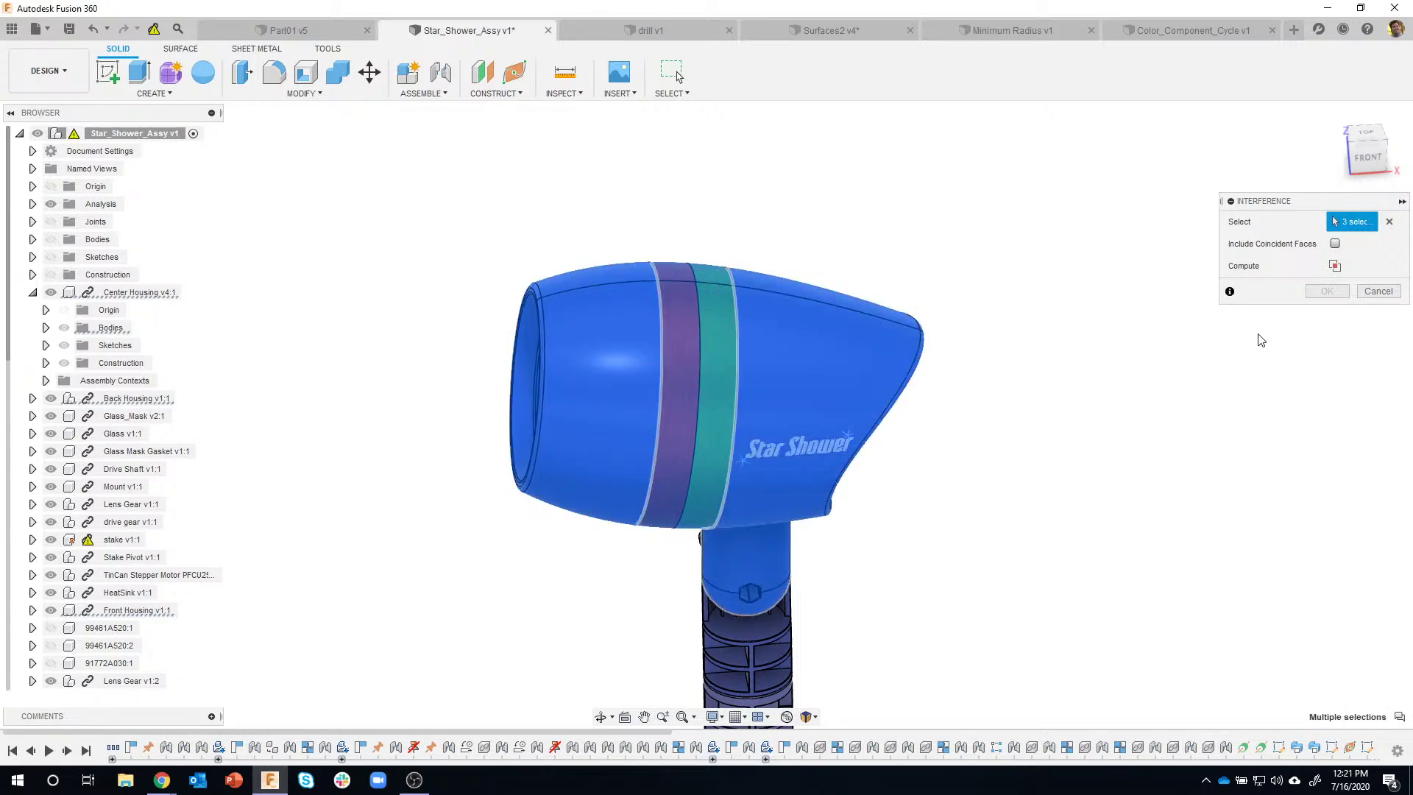
click(1335, 244)
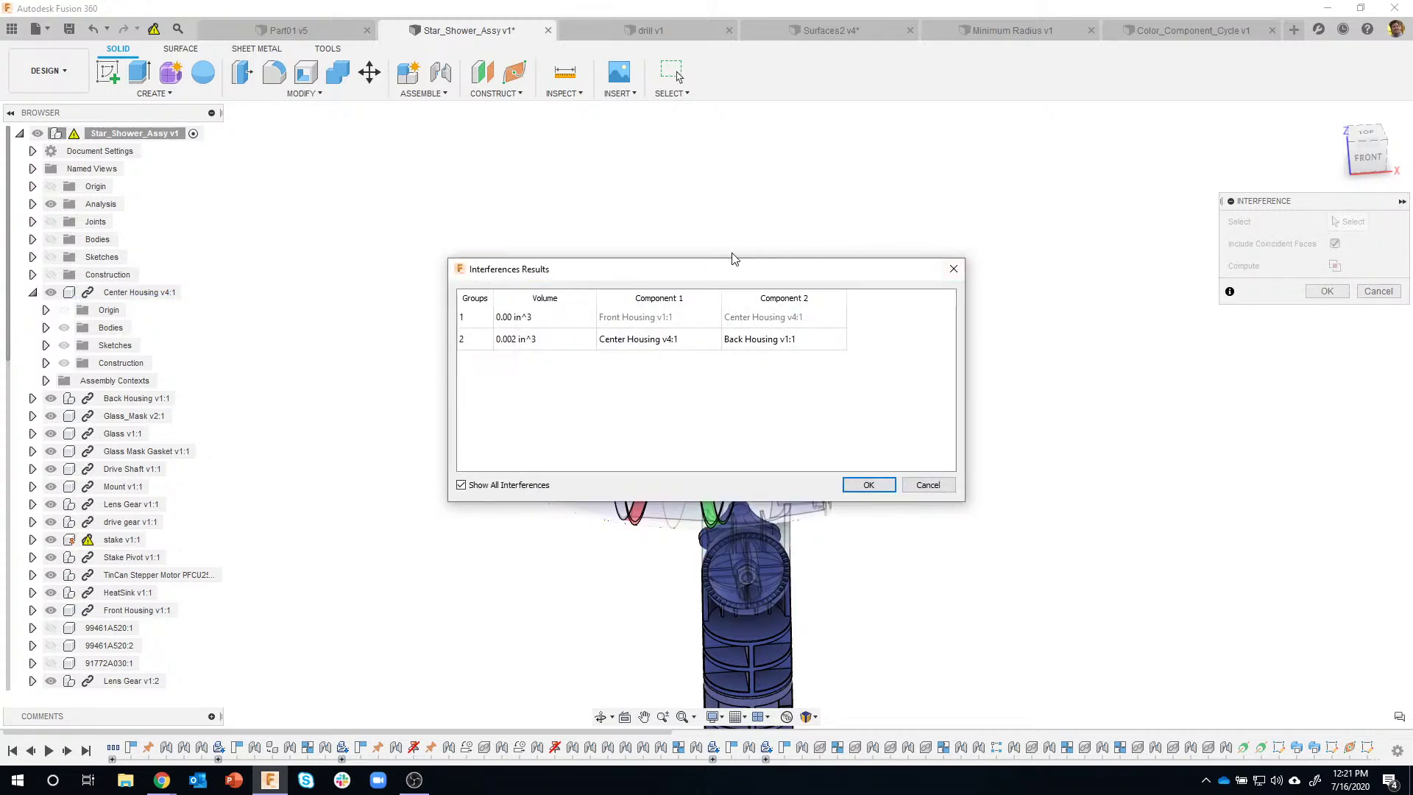
Examine the highlighted contact rings where the Center Housing meets the Front Housing and the Back Housing
drag(730, 277, 321, 253)
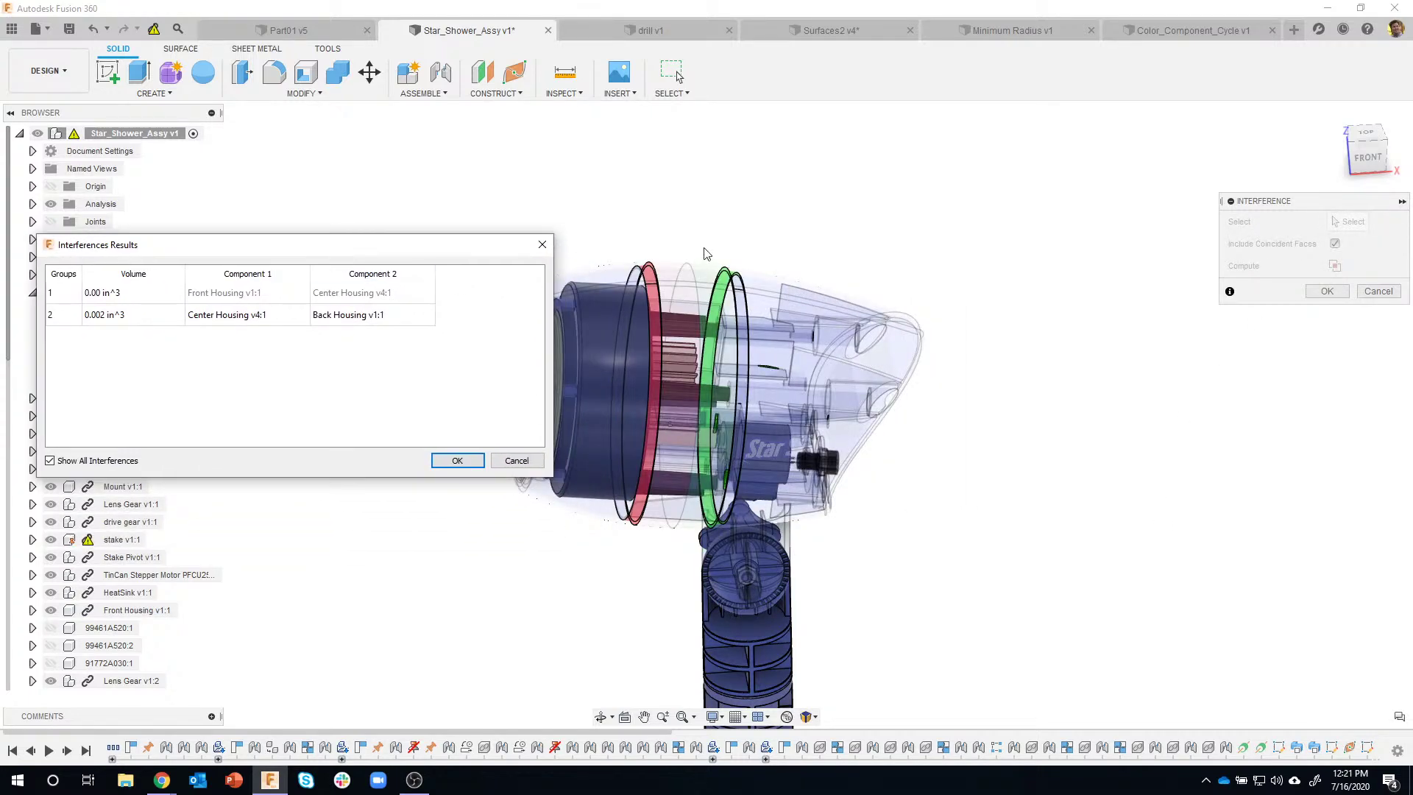
middle_drag(795, 228, 886, 227)
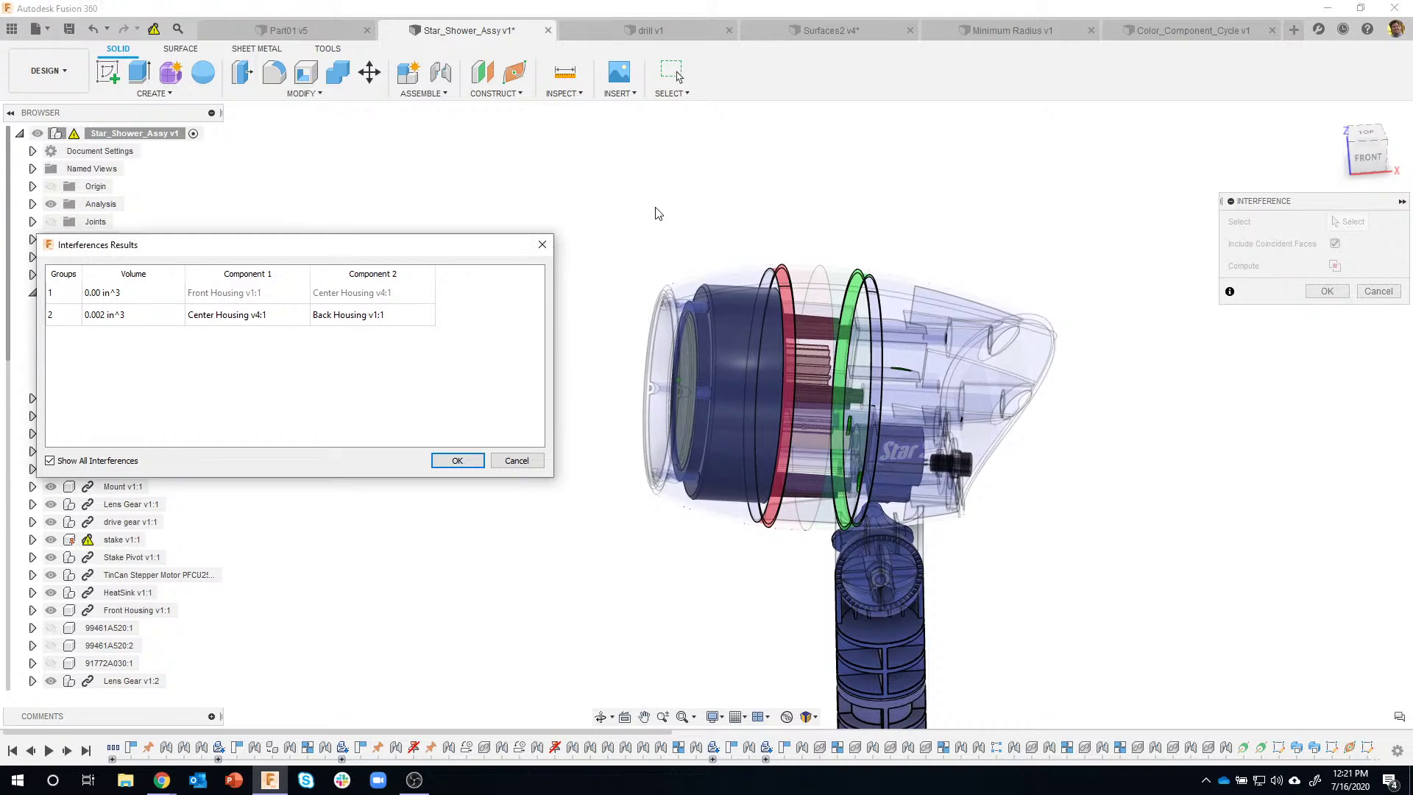
shift+middle_drag(656, 209, 802, 234)
scroll(861, 303, up, 3)
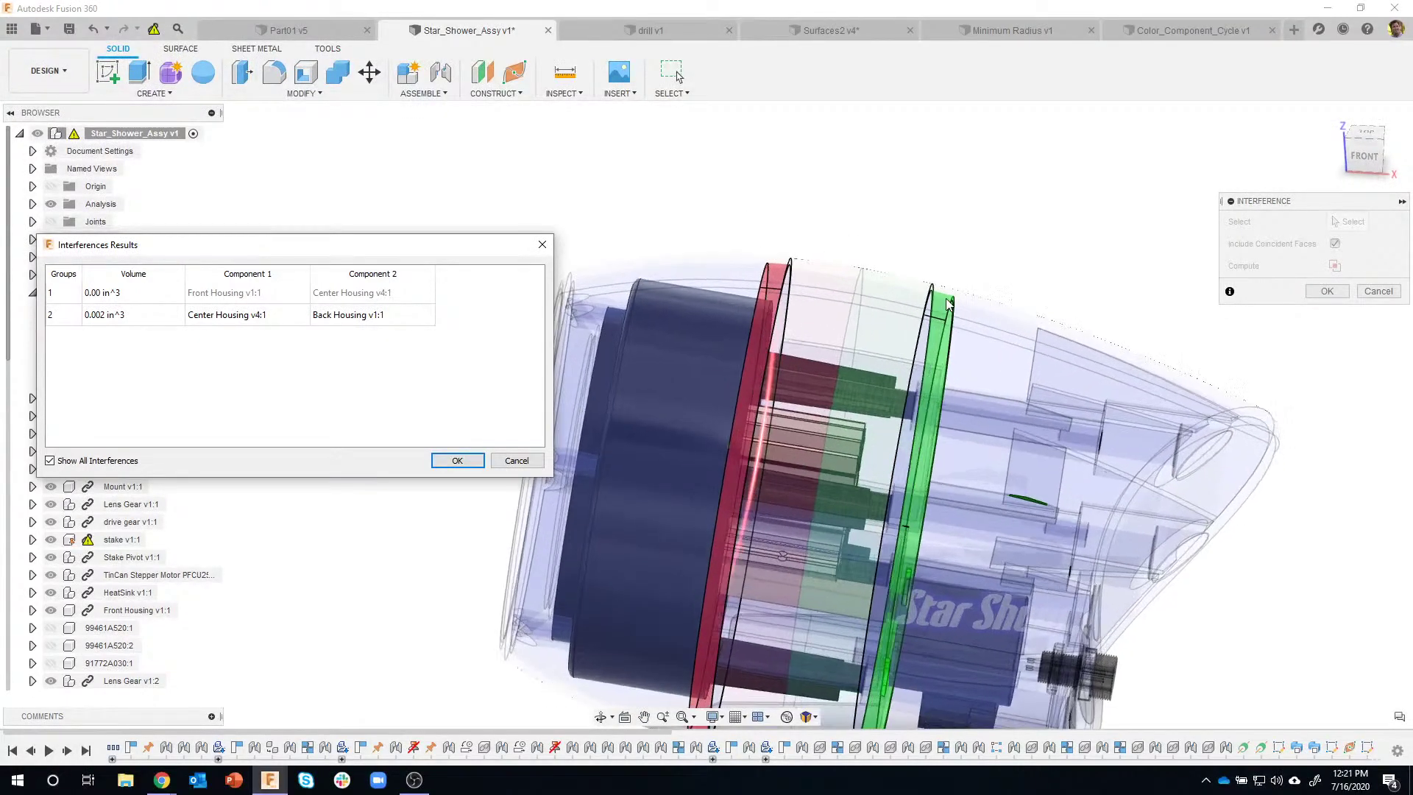
shift+middle_drag(948, 304, 893, 280)
scroll(892, 280, up, 3)
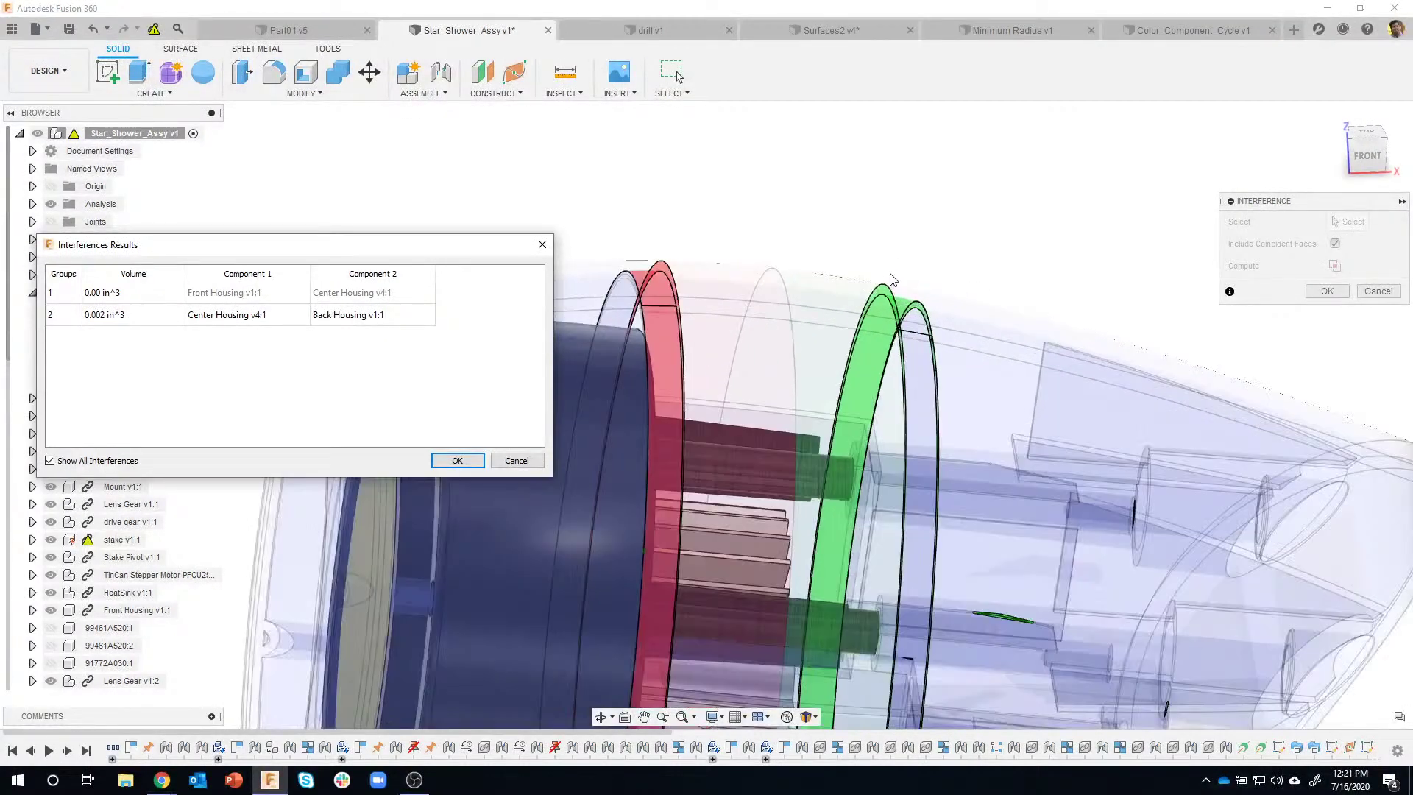
scroll(891, 278, up, 5)
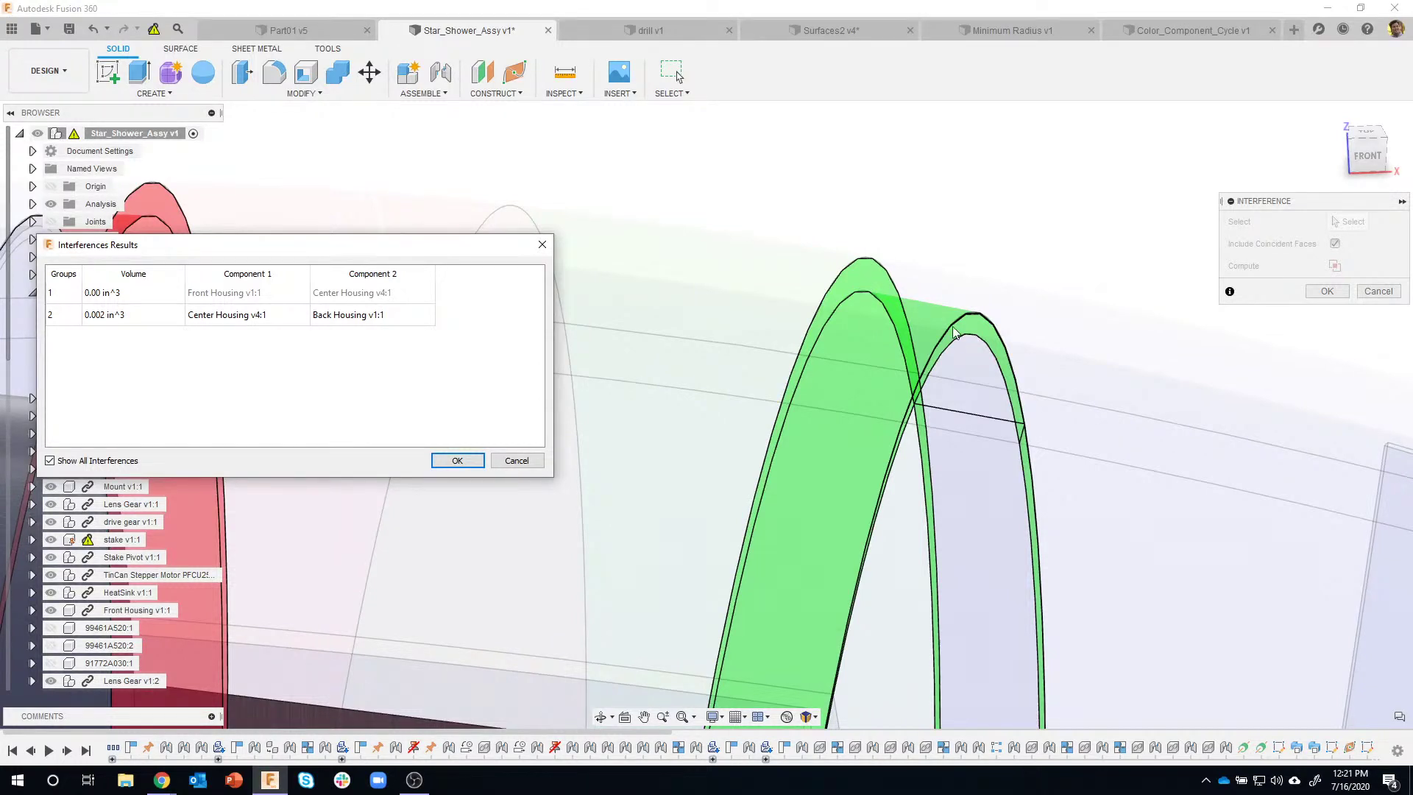
shift+middle_drag(976, 333, 1014, 337)
shift+middle_drag(1008, 333, 973, 307)
scroll(666, 413, down, 5)
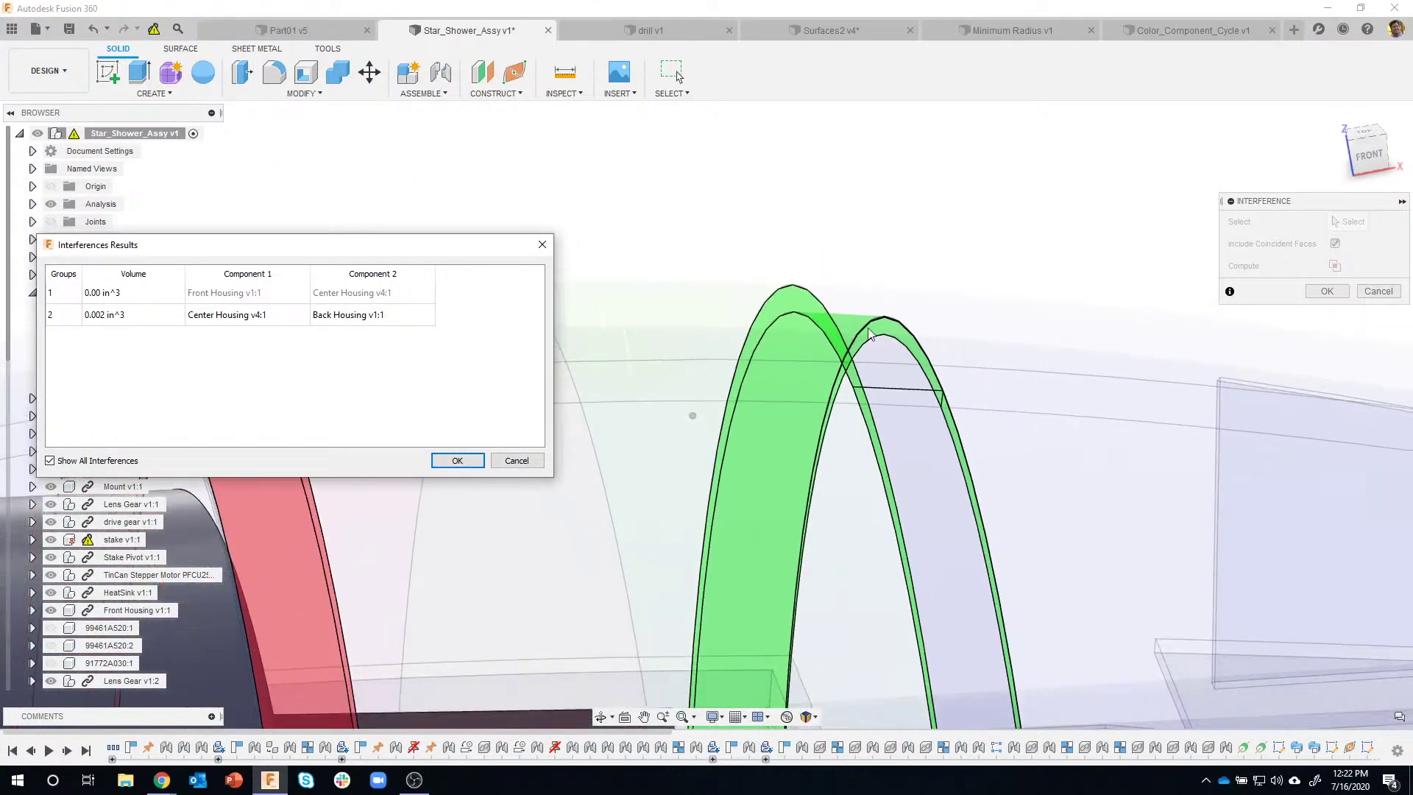
shift+middle_drag(667, 414, 728, 383)
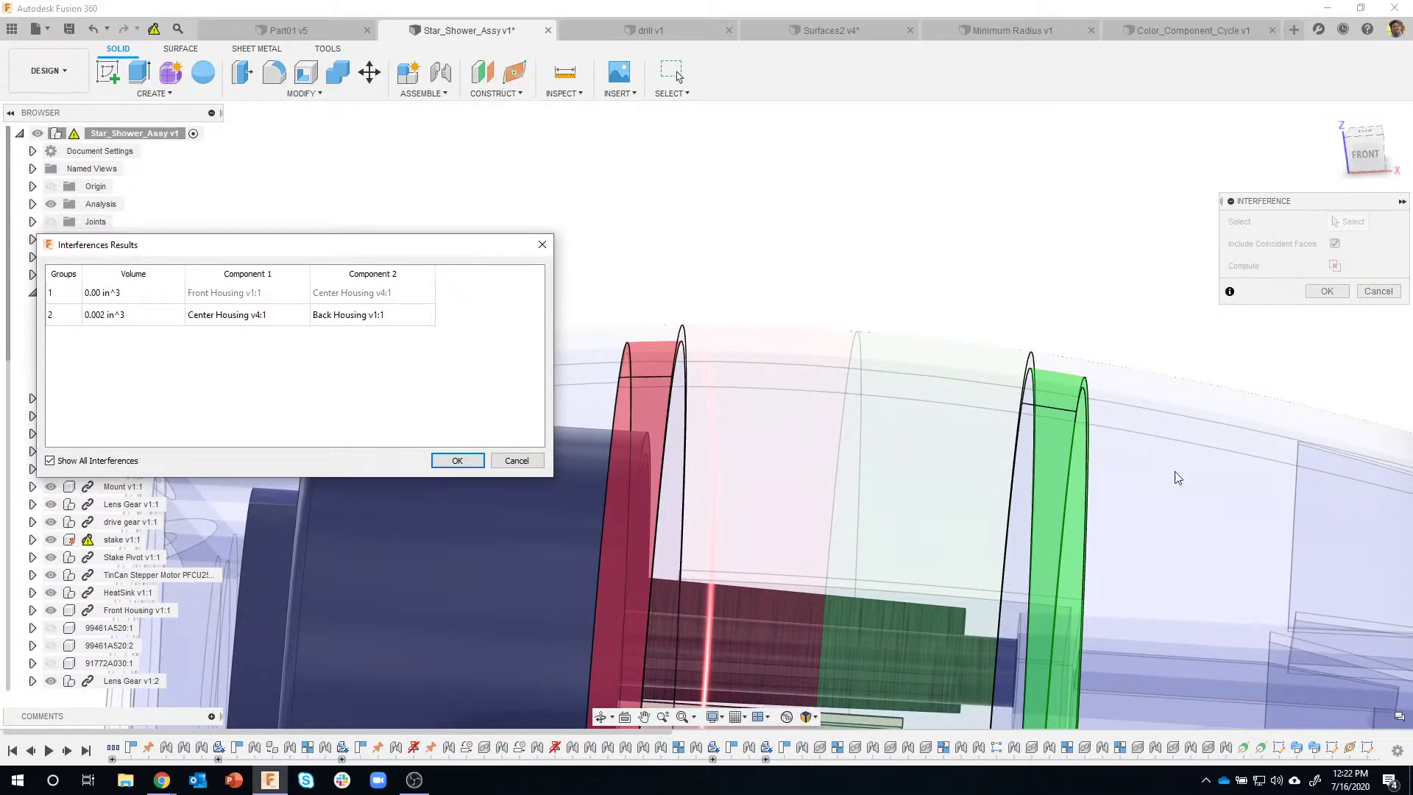
Look over the highlighted contact rings once more, close the interference results and return to the whole Star Shower assembly
shift+middle_drag(1146, 438, 1103, 390)
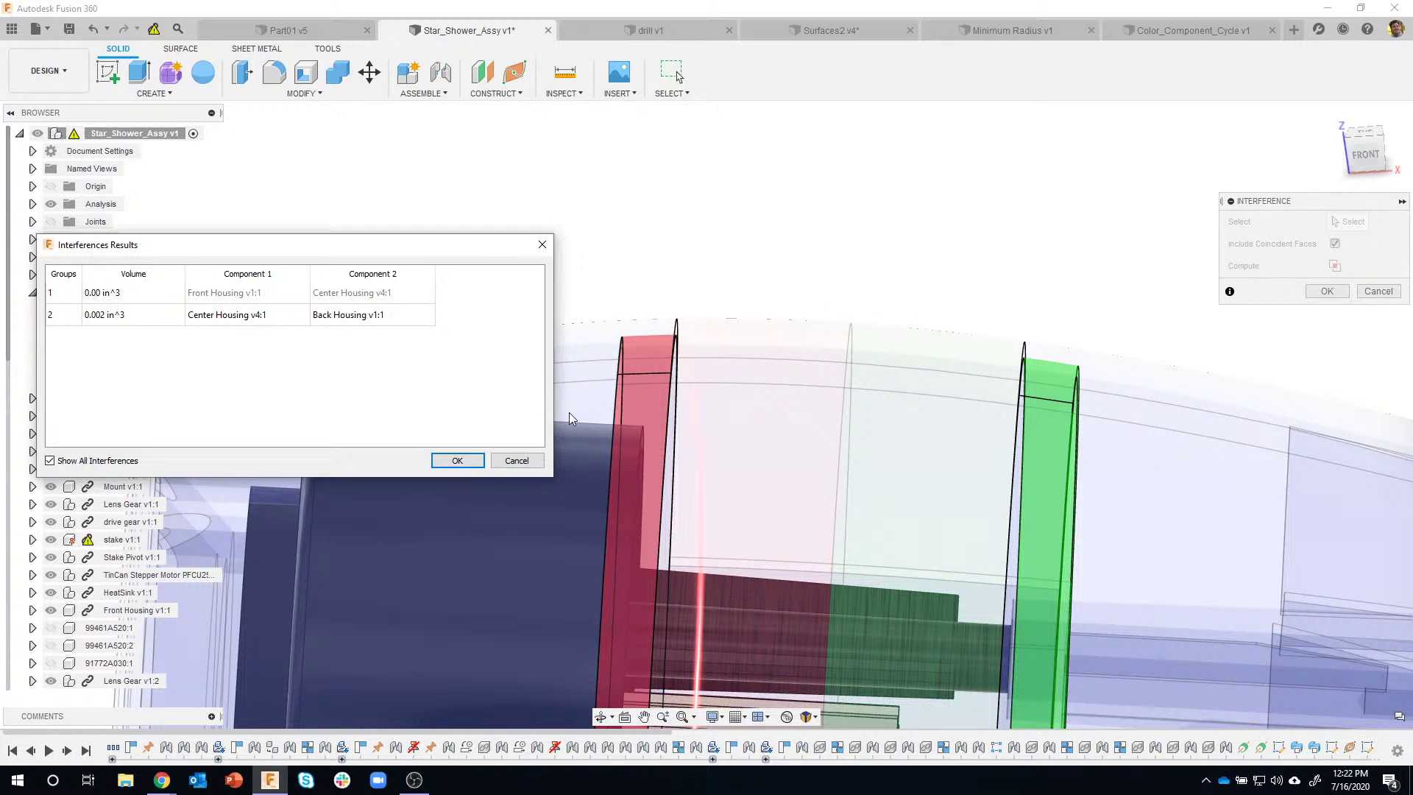
click(517, 461)
scroll(1023, 302, down, 8)
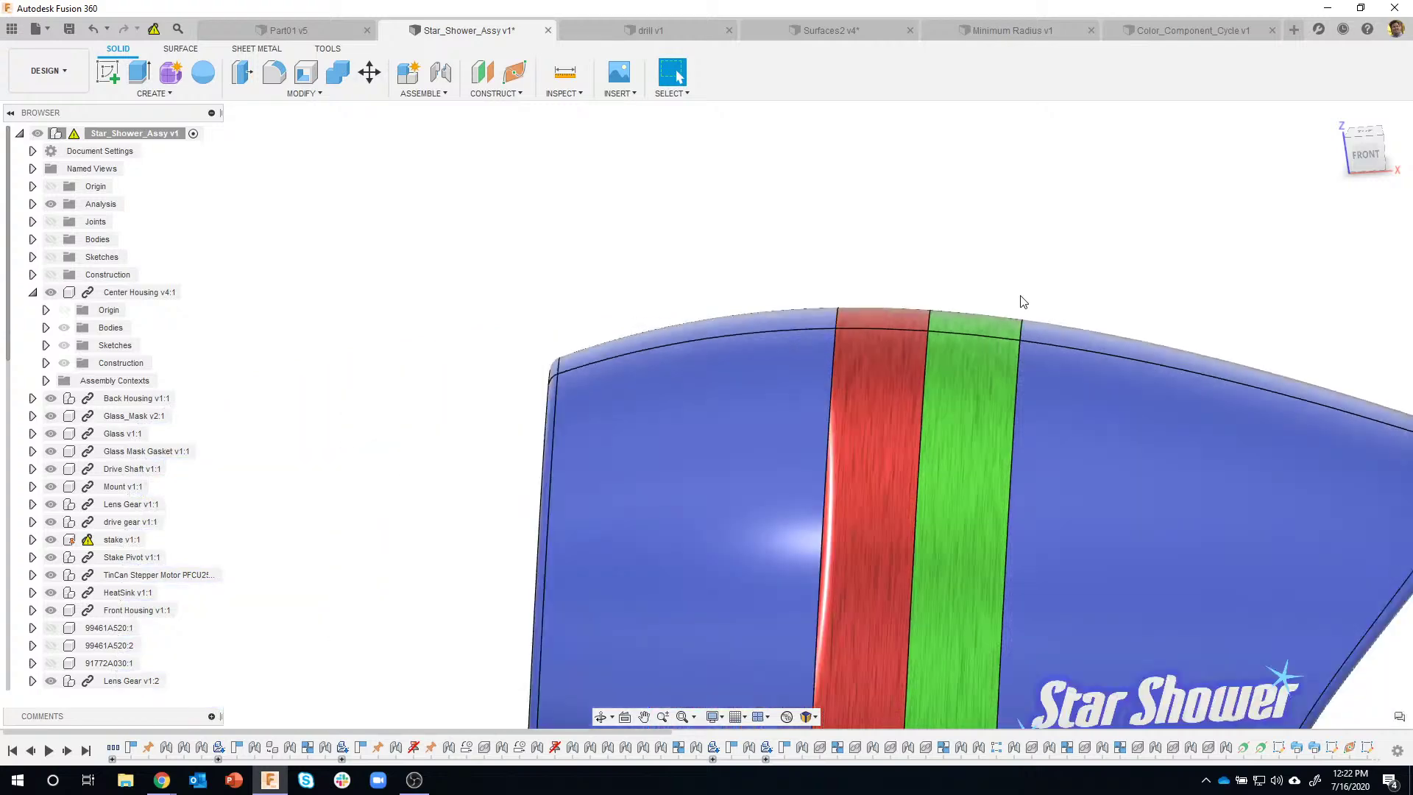
scroll(615, 215, down, 2)
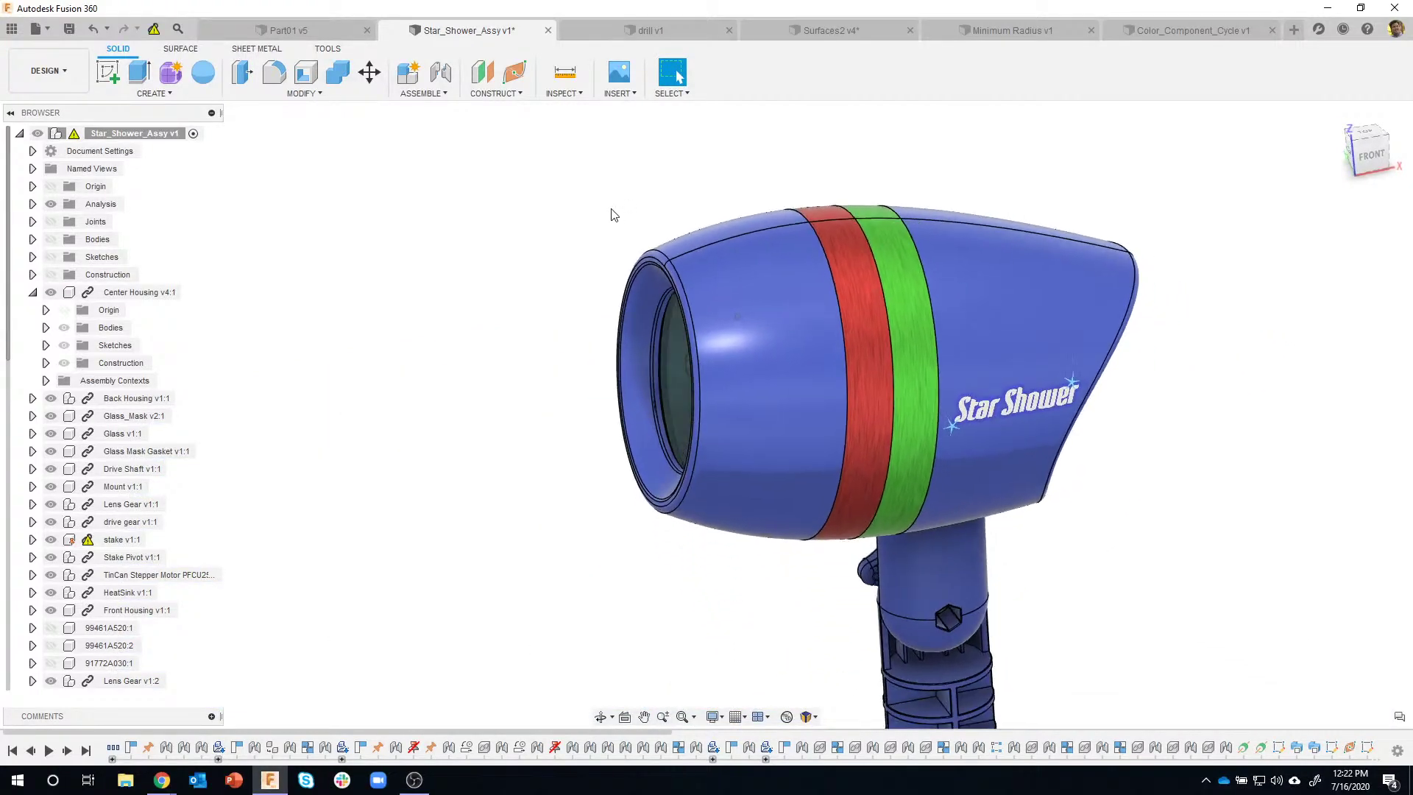
Start a Curvature Comb Analysis on the four consecutive edges along the upper profile of the front, center and back housings
click(562, 94)
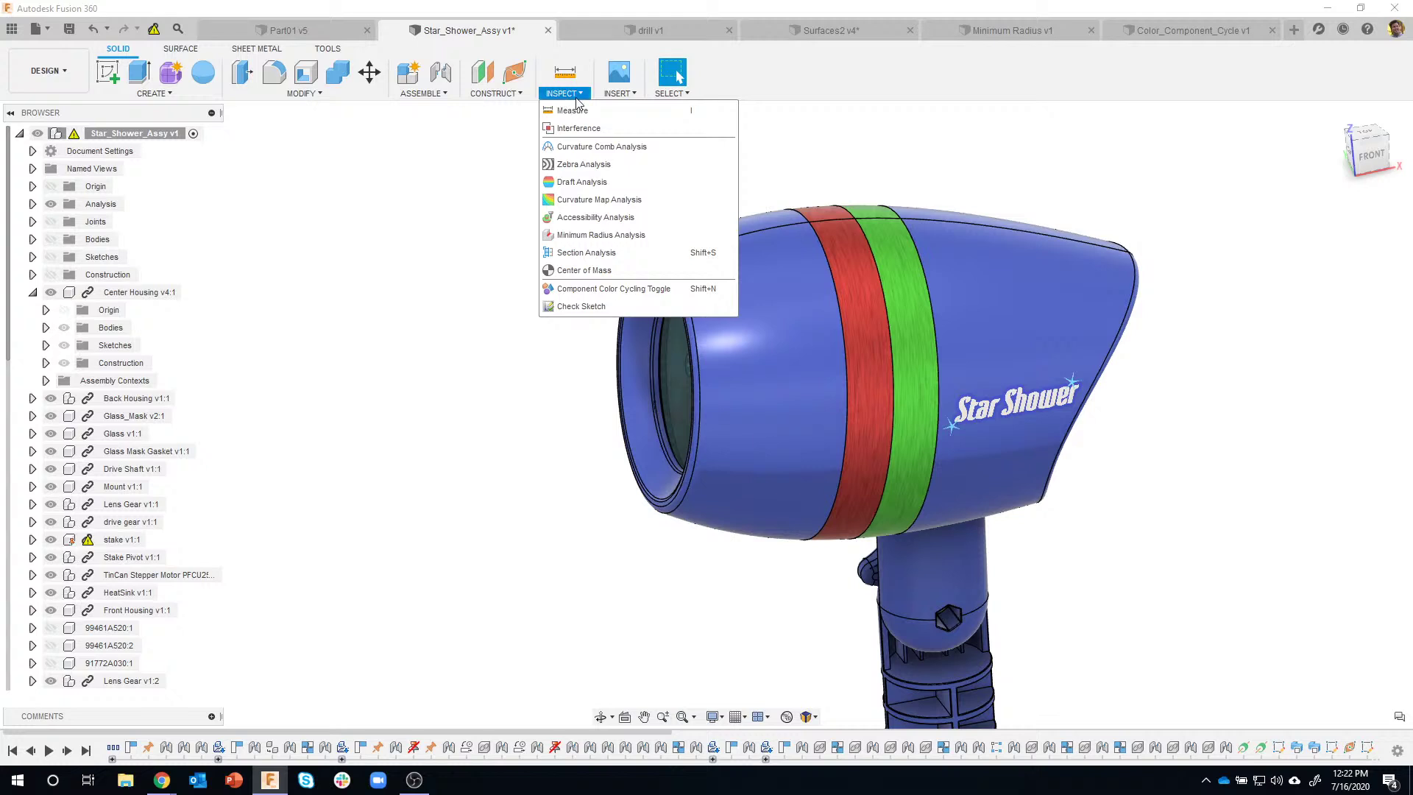
click(604, 151)
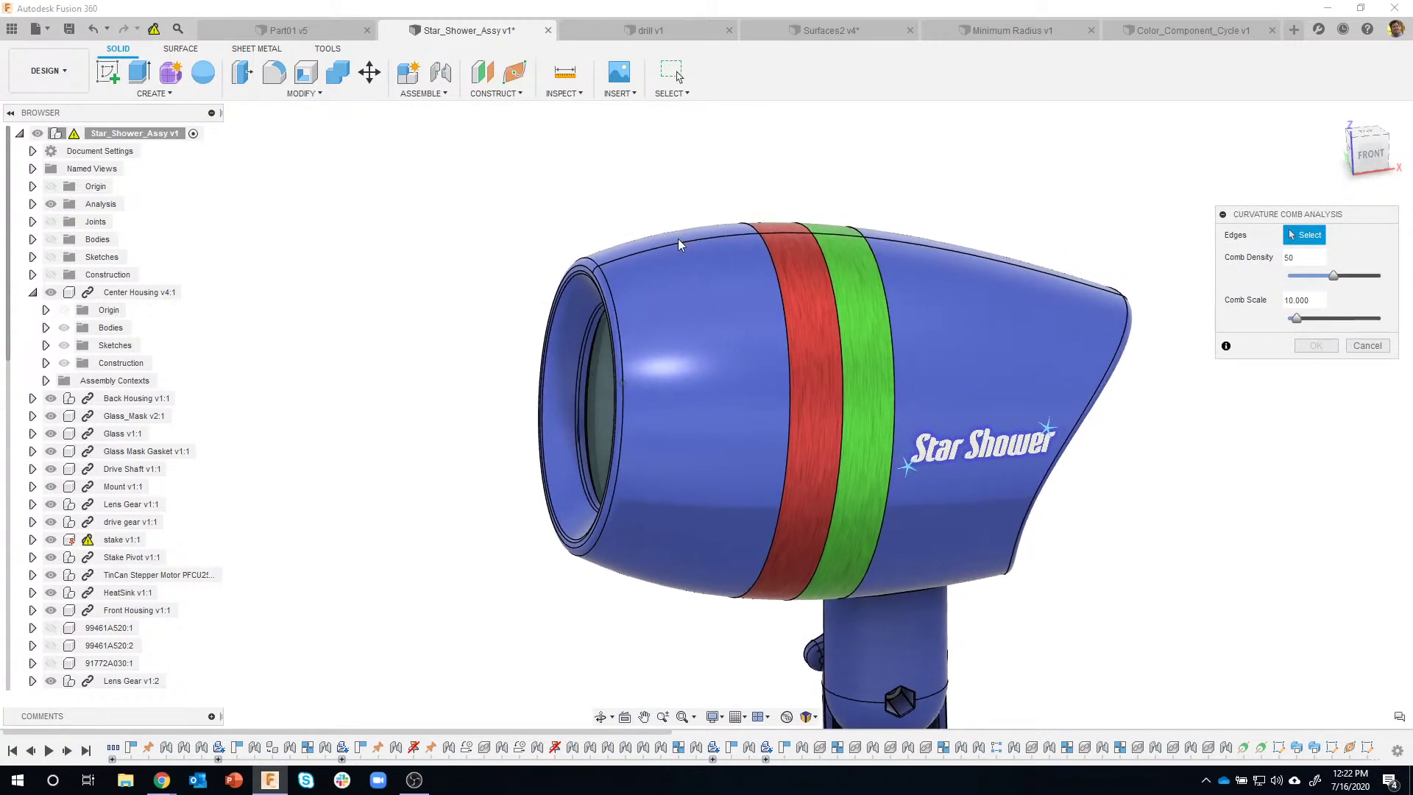
click(762, 232)
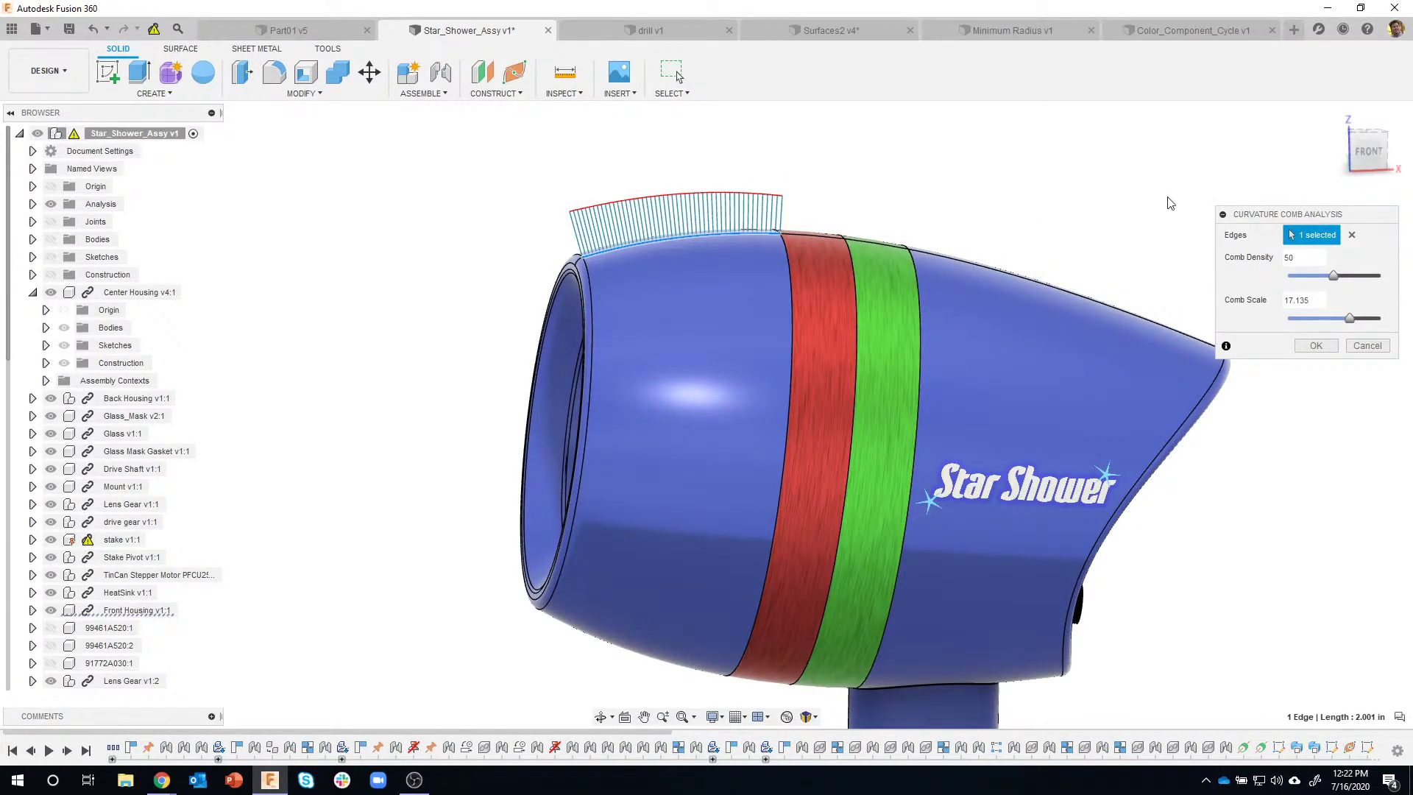
click(809, 239)
click(876, 249)
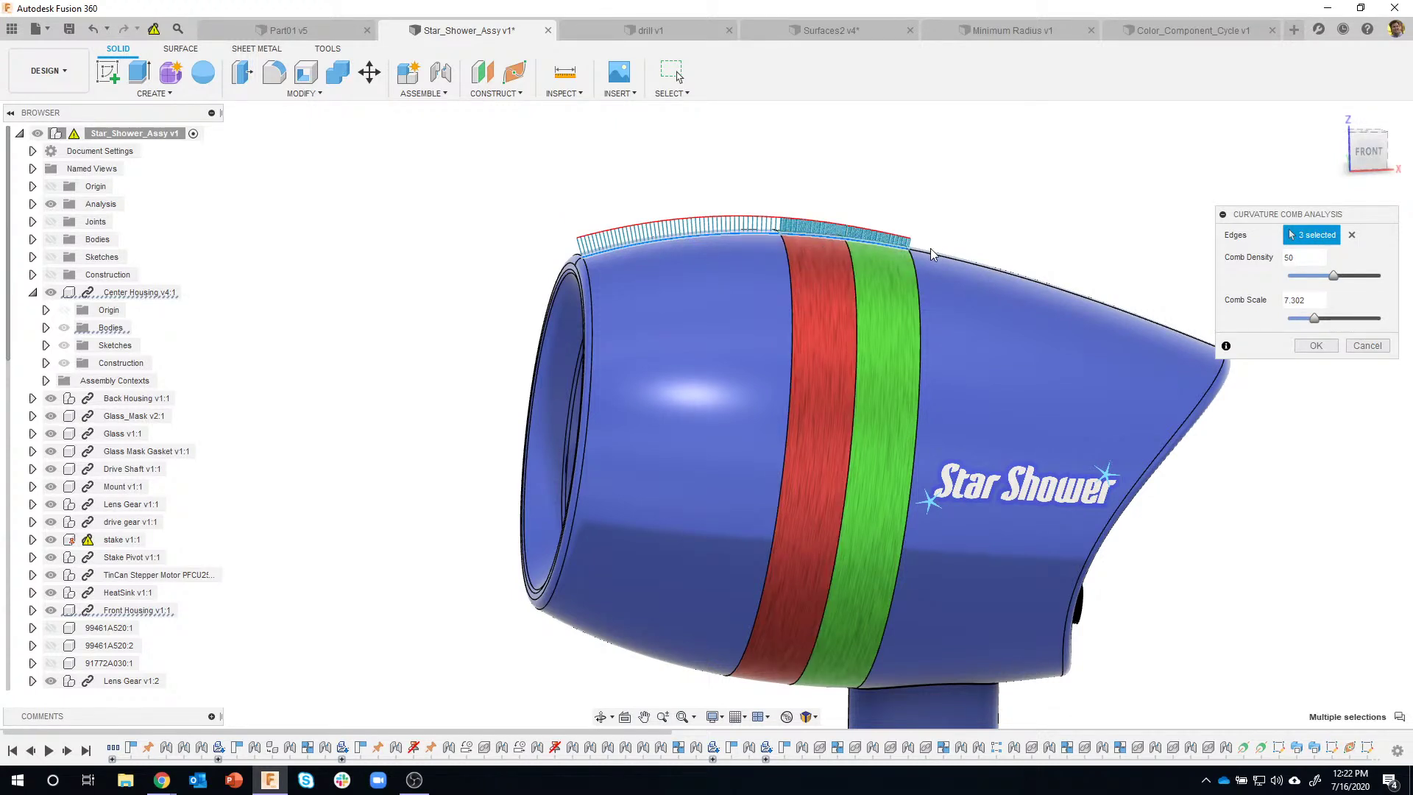
click(935, 252)
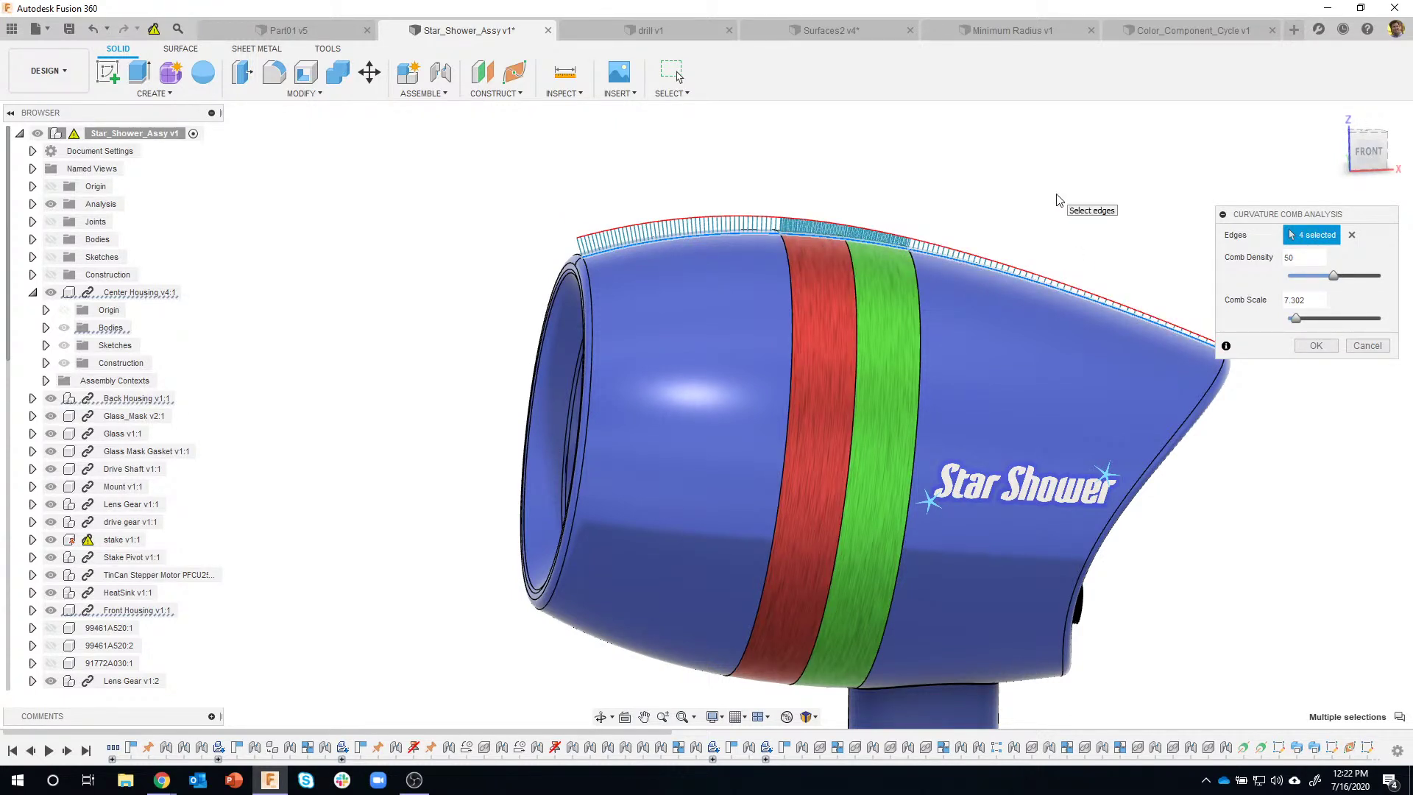
Set the comb scale to about 45 and the comb density to 82, examine the combs and cancel the analysis
shift+middle_drag(1057, 198, 630, 226)
middle_drag(630, 226, 608, 266)
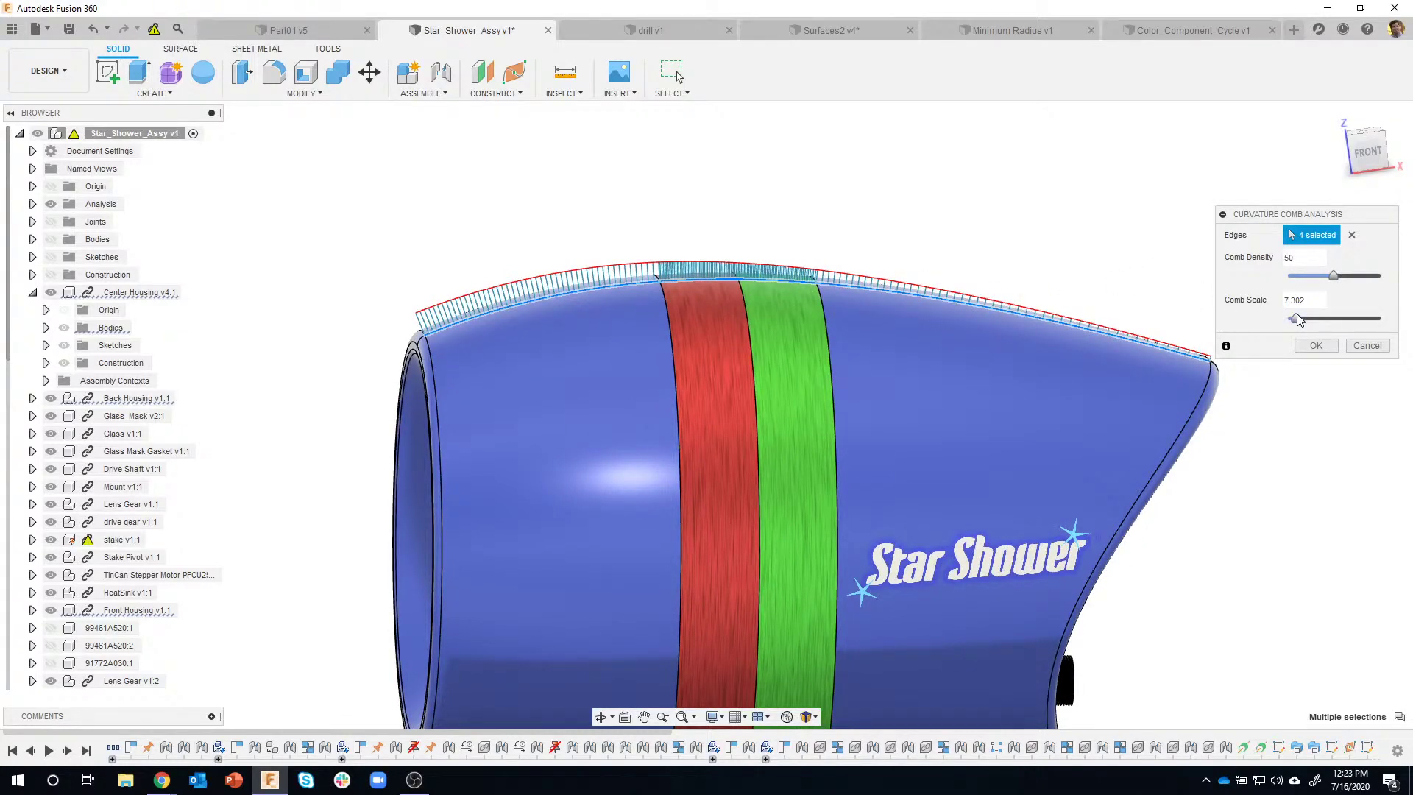
drag(1297, 319, 1344, 328)
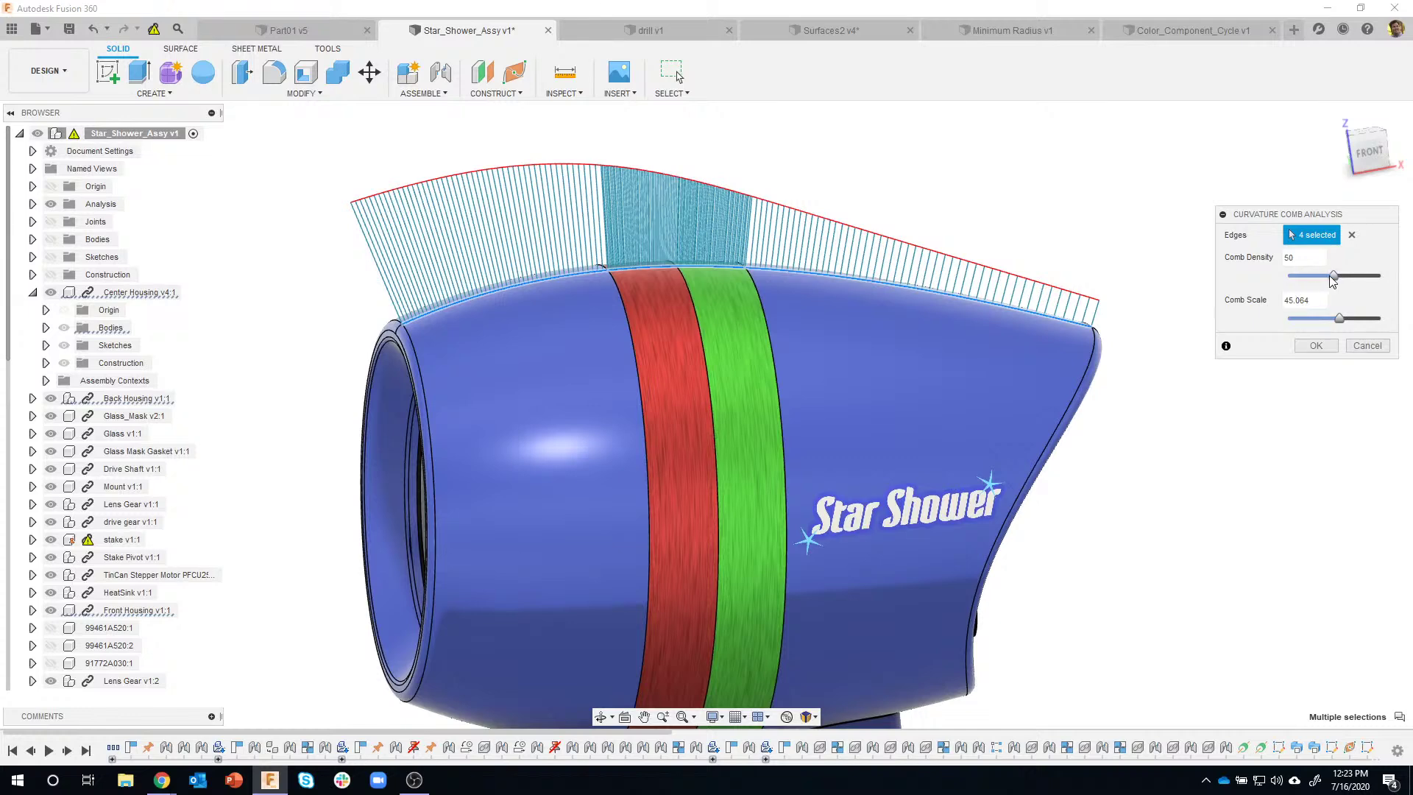
drag(1333, 278, 1367, 282)
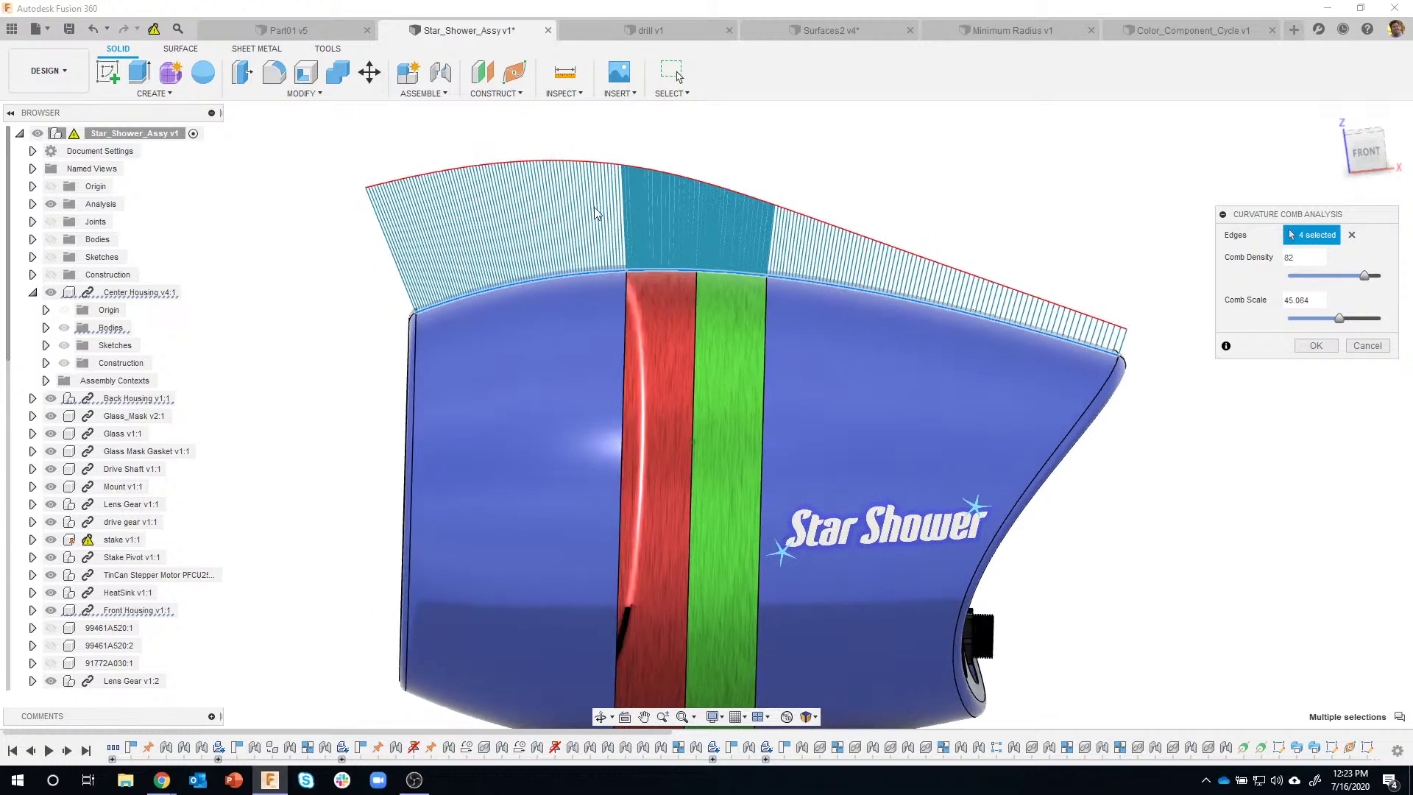
click(1356, 349)
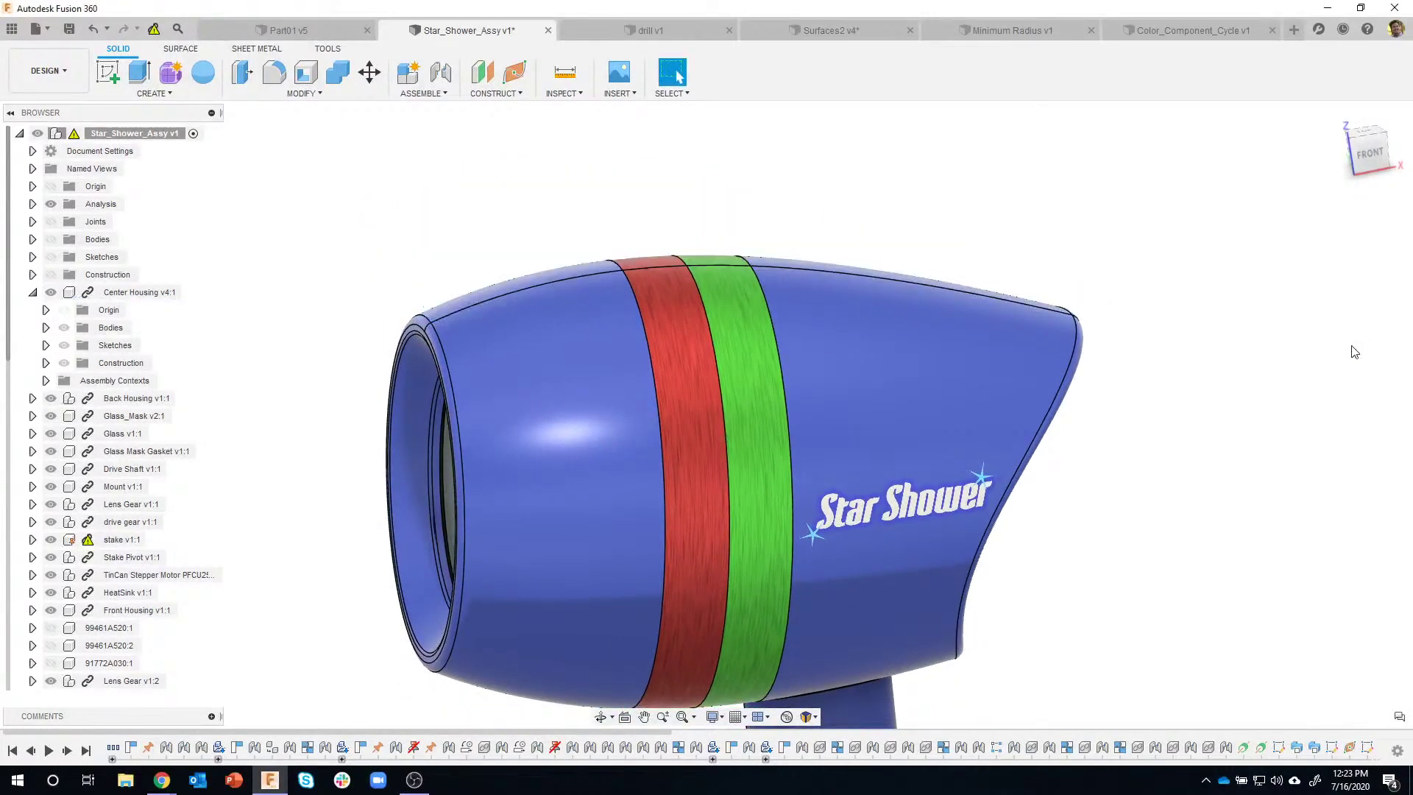
Switch to the drill design and examine the handle and the orange base above the battery
click(634, 30)
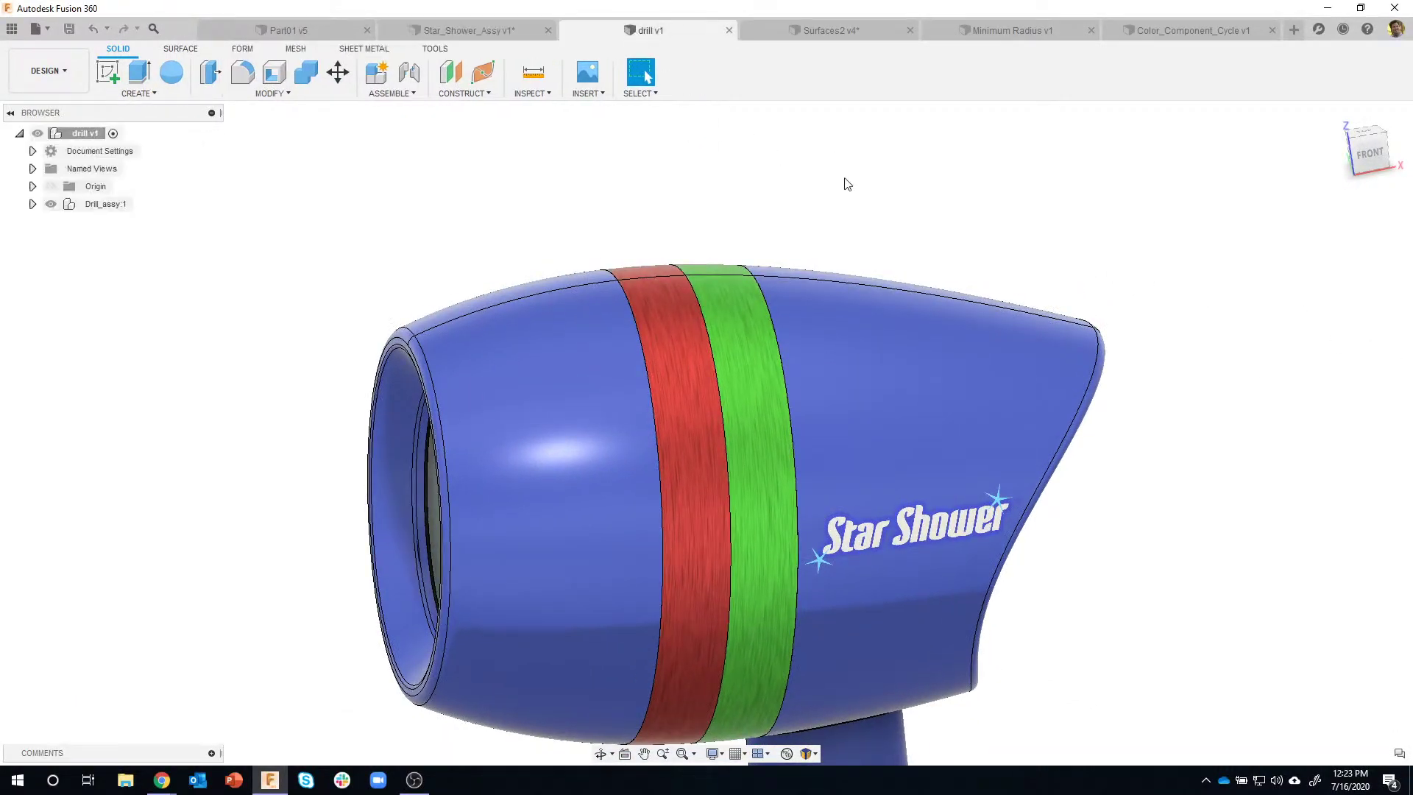
shift+middle_drag(901, 195, 942, 427)
scroll(944, 433, up, 1)
scroll(950, 487, up, 3)
scroll(427, 506, up, 1)
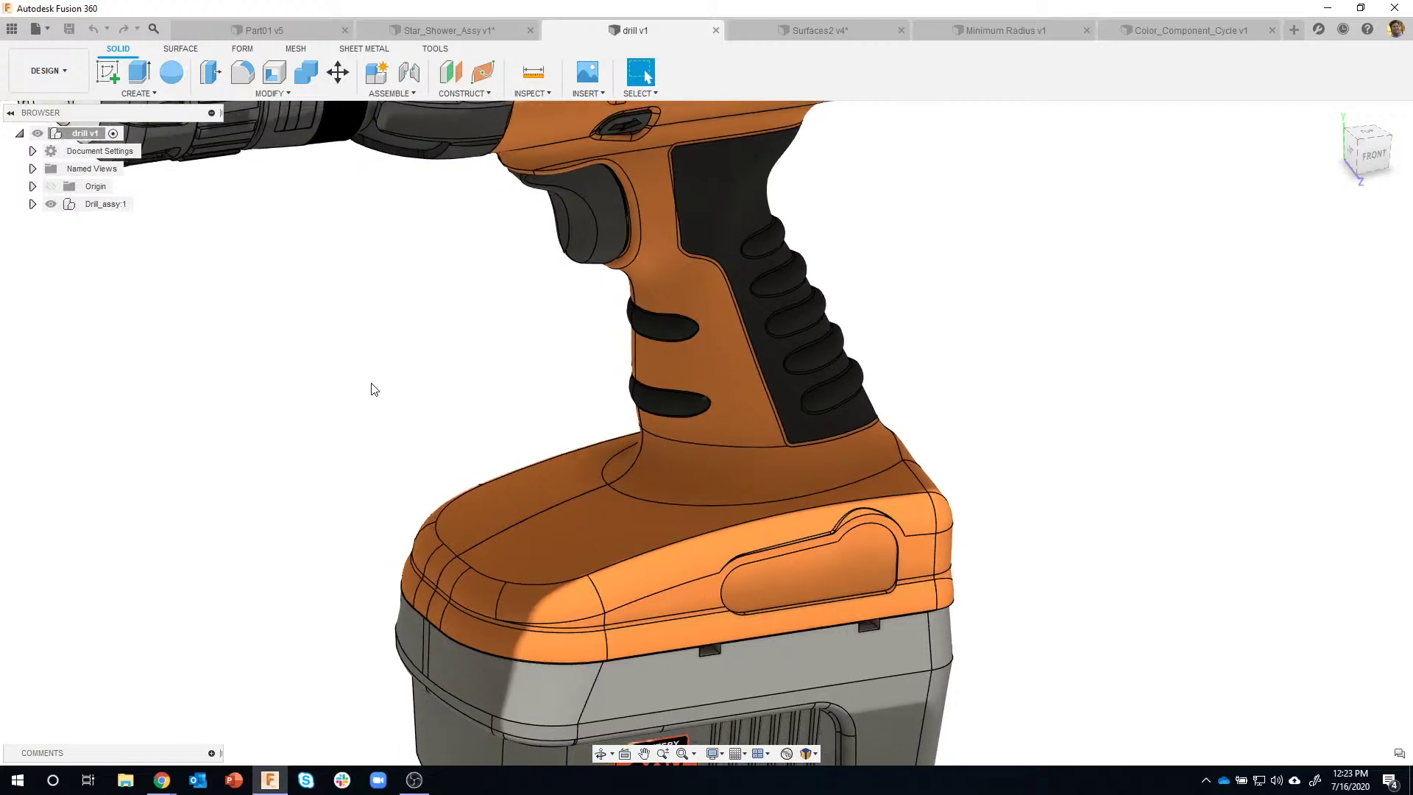
scroll(324, 446, down, 2)
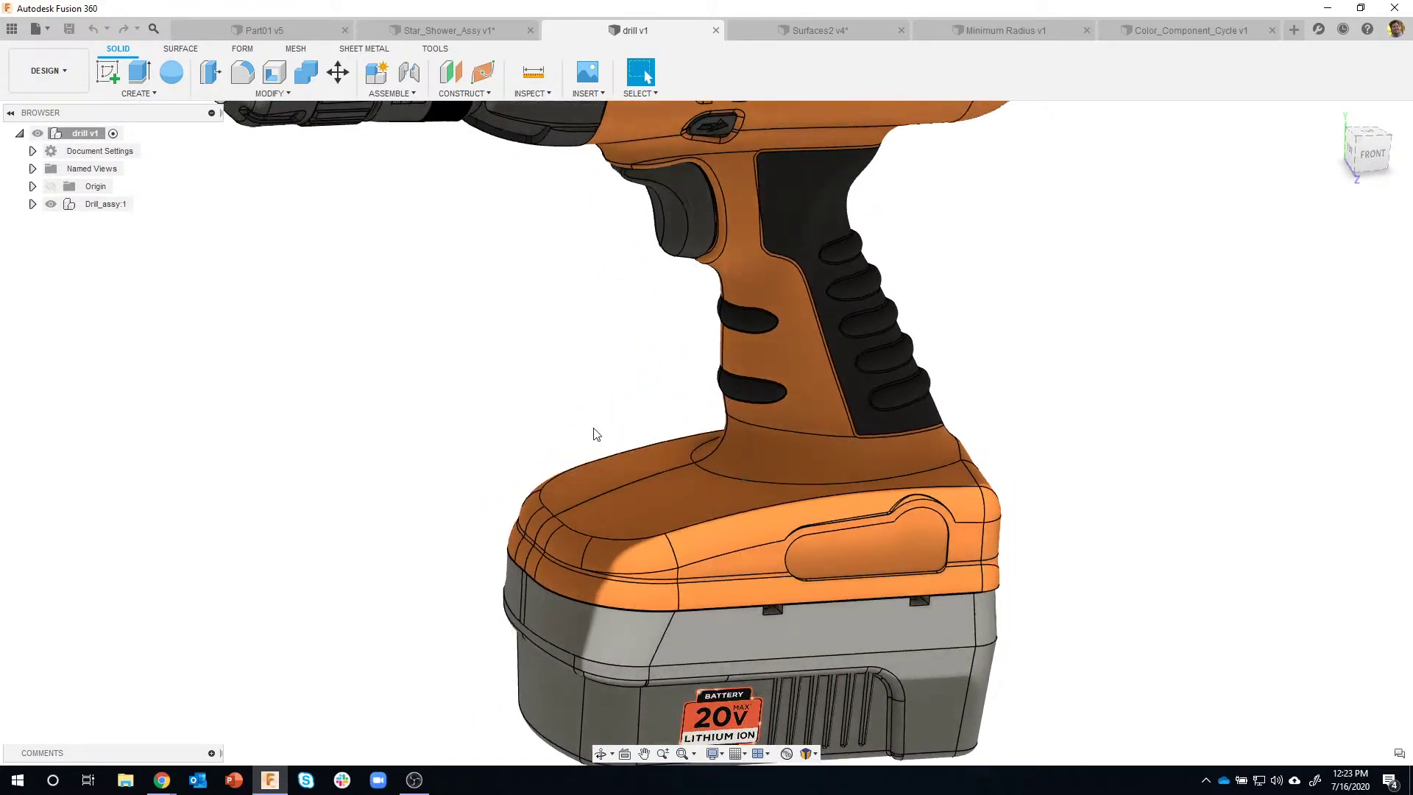
Start a Curvature Comb Analysis on the four connected edges around the base's upper rim, with the comb scale at about 9.56
click(531, 93)
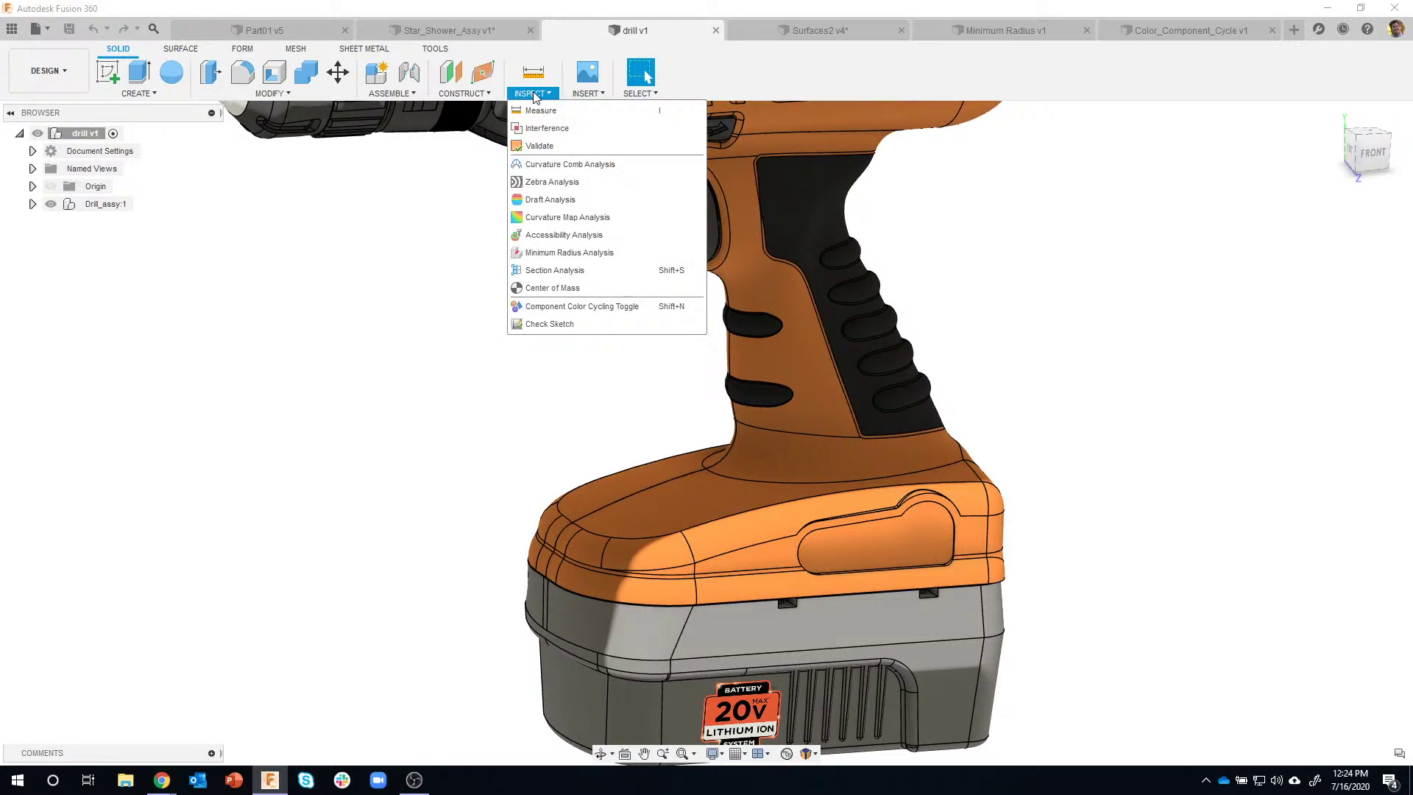
click(558, 164)
scroll(802, 538, up, 3)
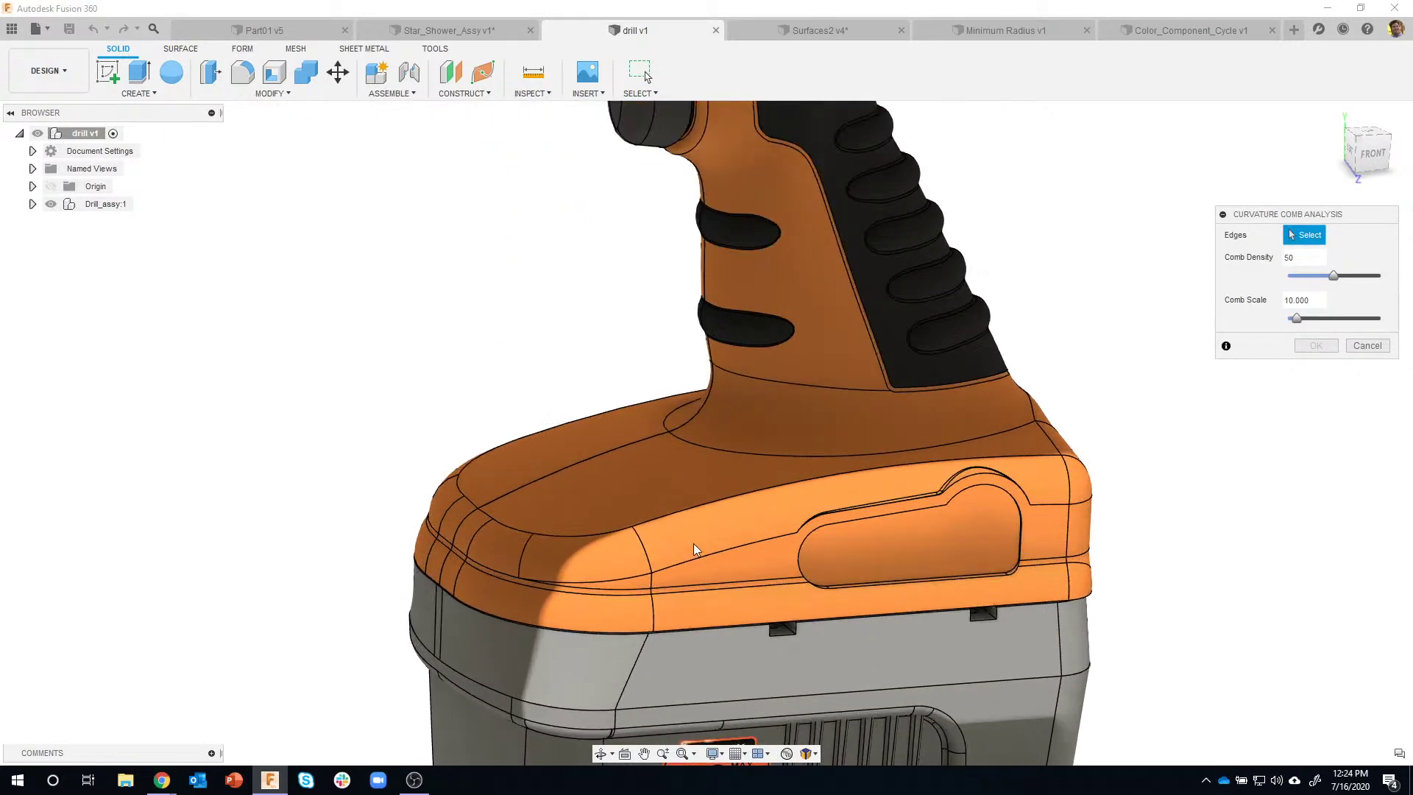
click(661, 515)
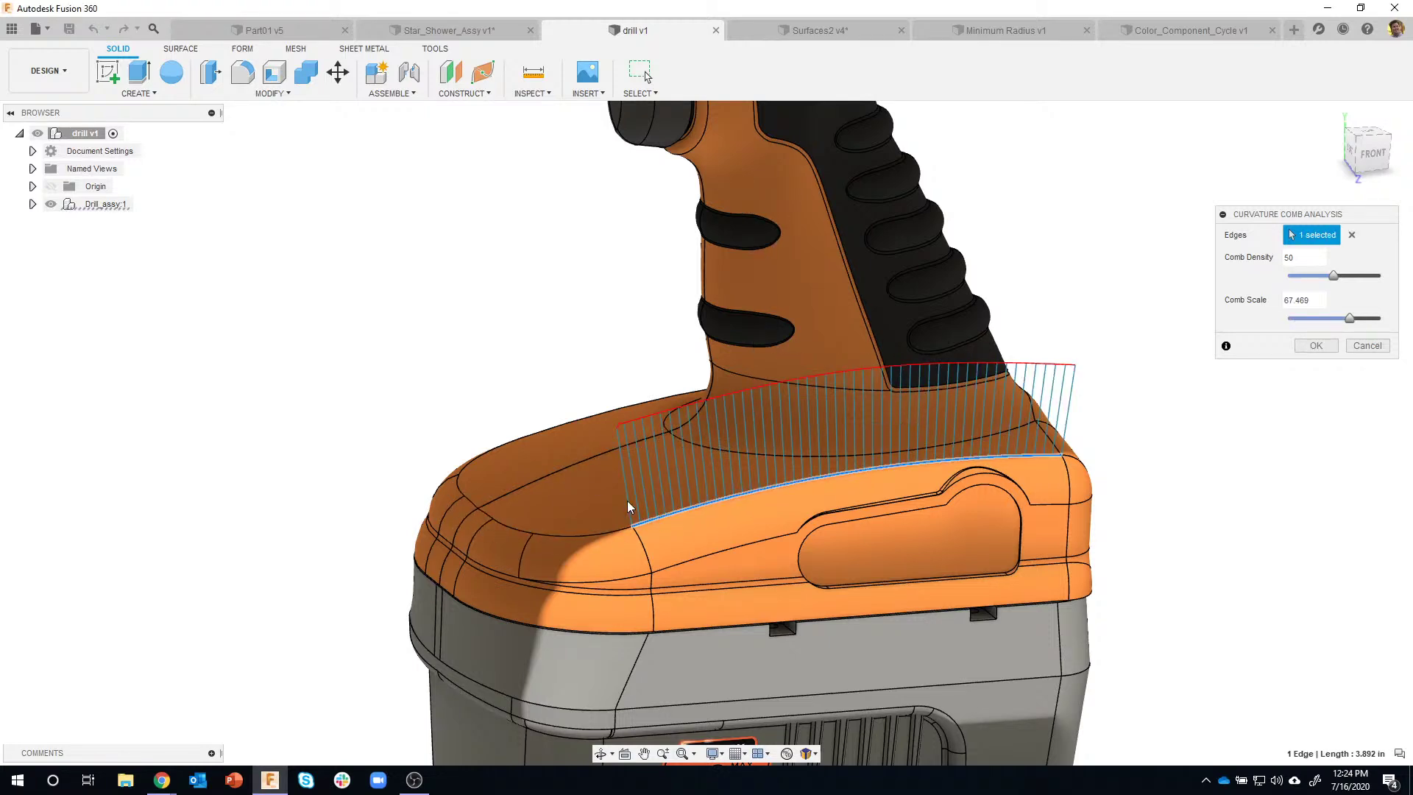
click(567, 534)
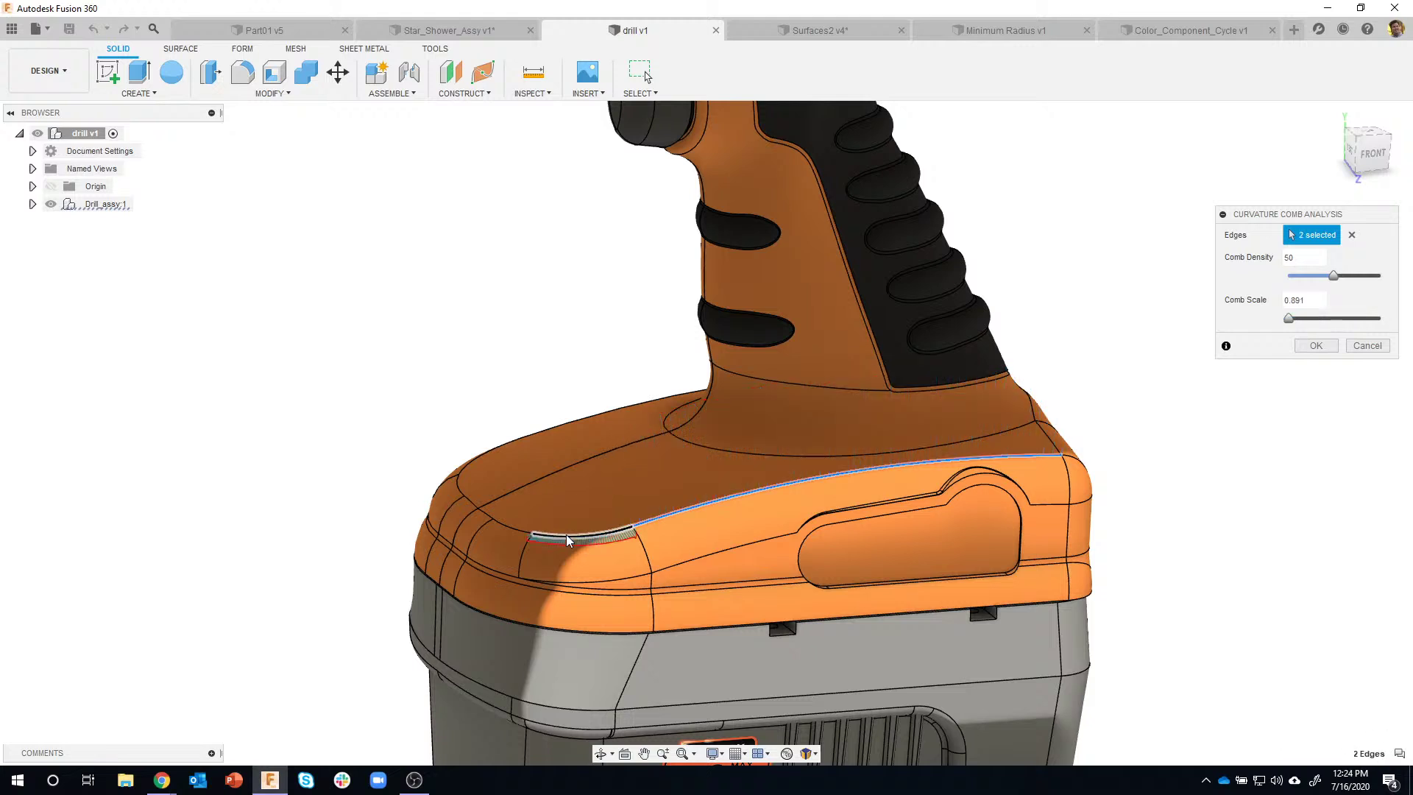
shift+middle_drag(678, 559, 509, 526)
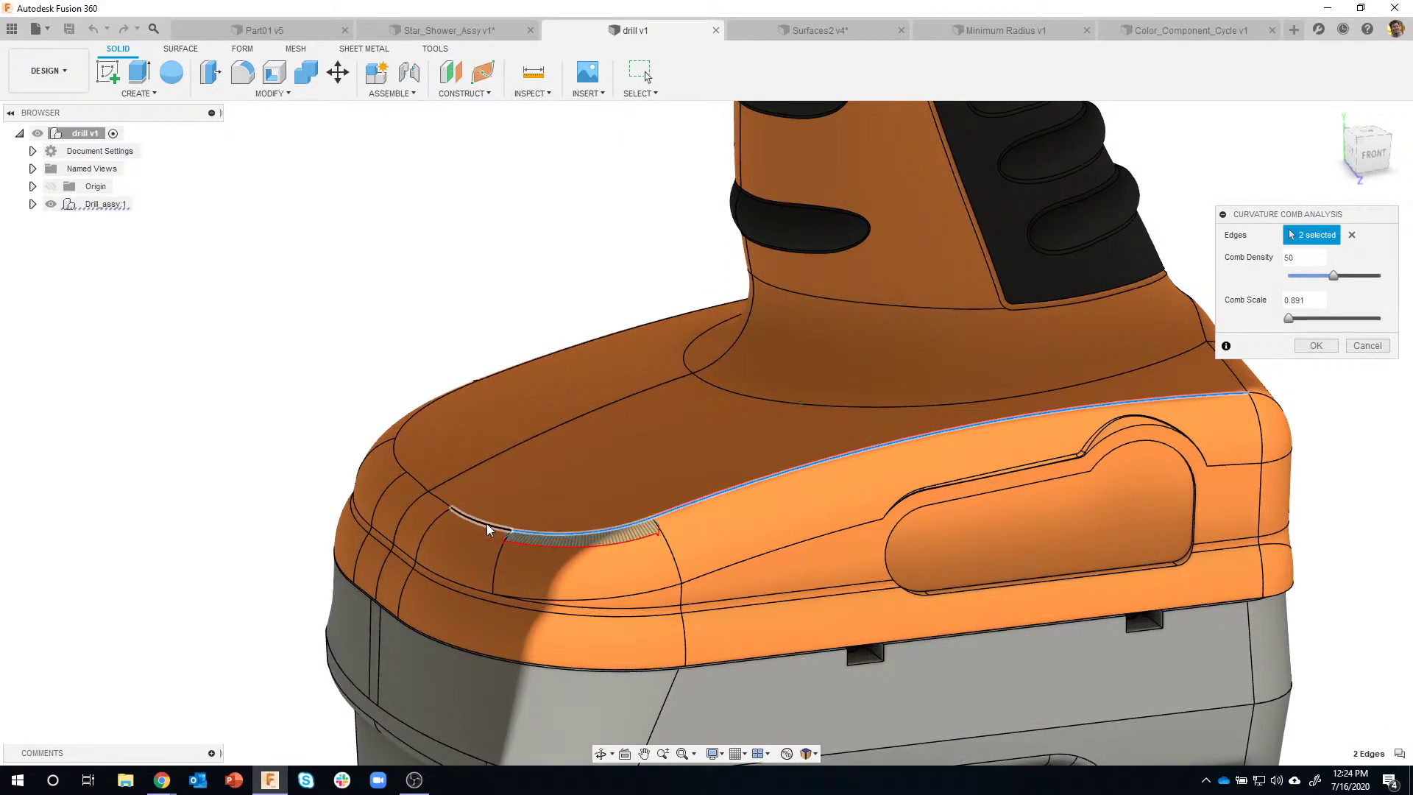
click(434, 502)
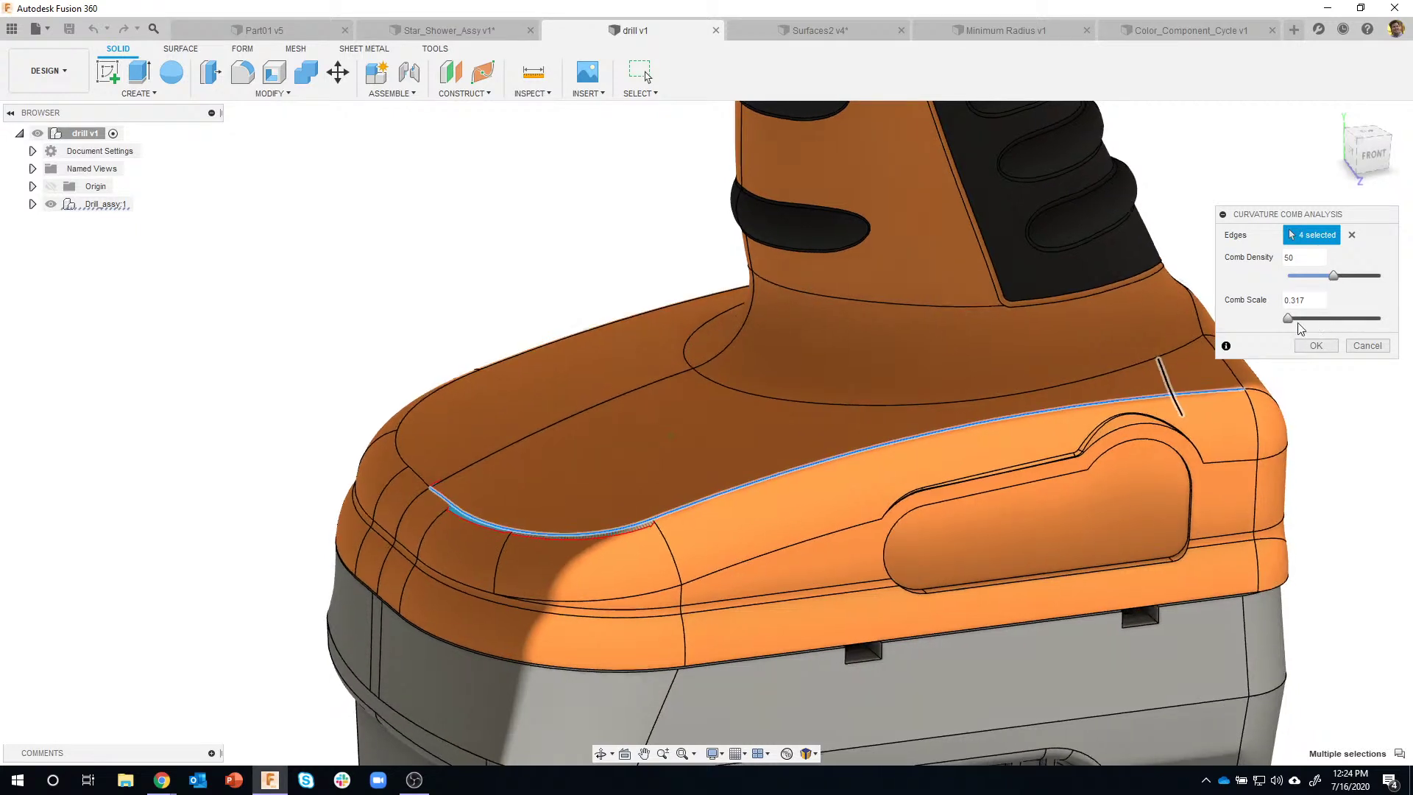
drag(1287, 318, 1304, 318)
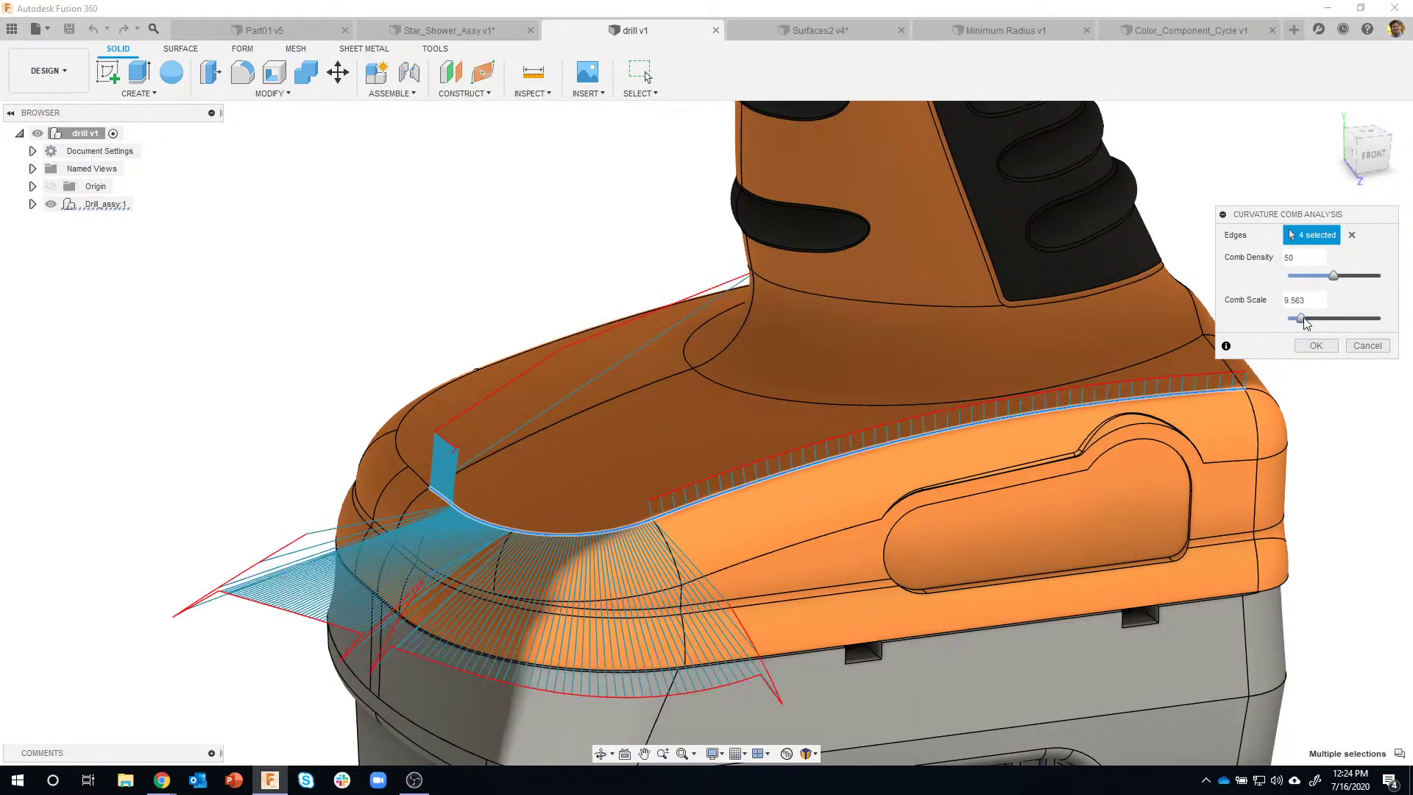
Examine the combs where the rim edges meet at the base's front corner, and cancel the analysis
shift+middle_drag(840, 524, 445, 383)
scroll(508, 576, up, 3)
scroll(423, 679, up, 2)
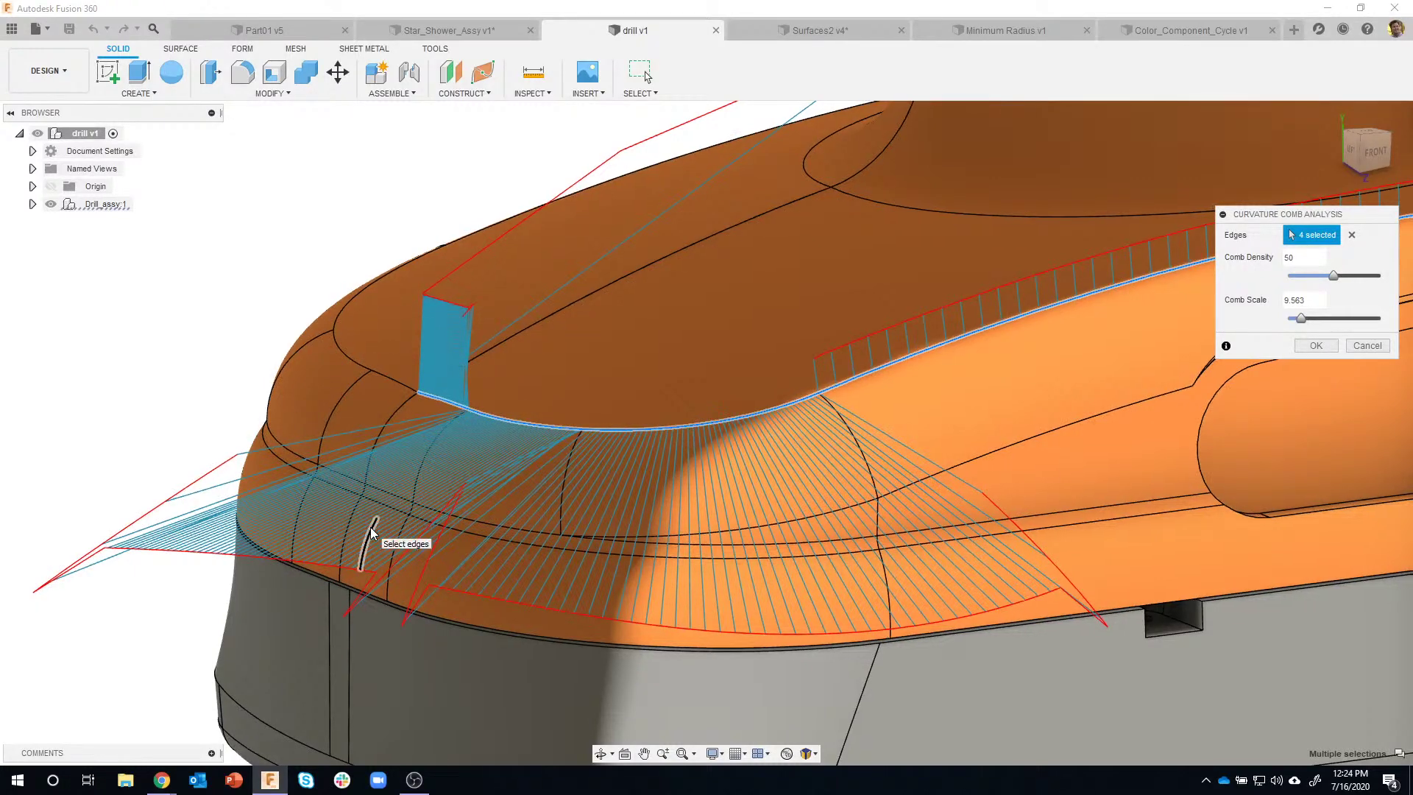
shift+middle_drag(372, 537, 602, 463)
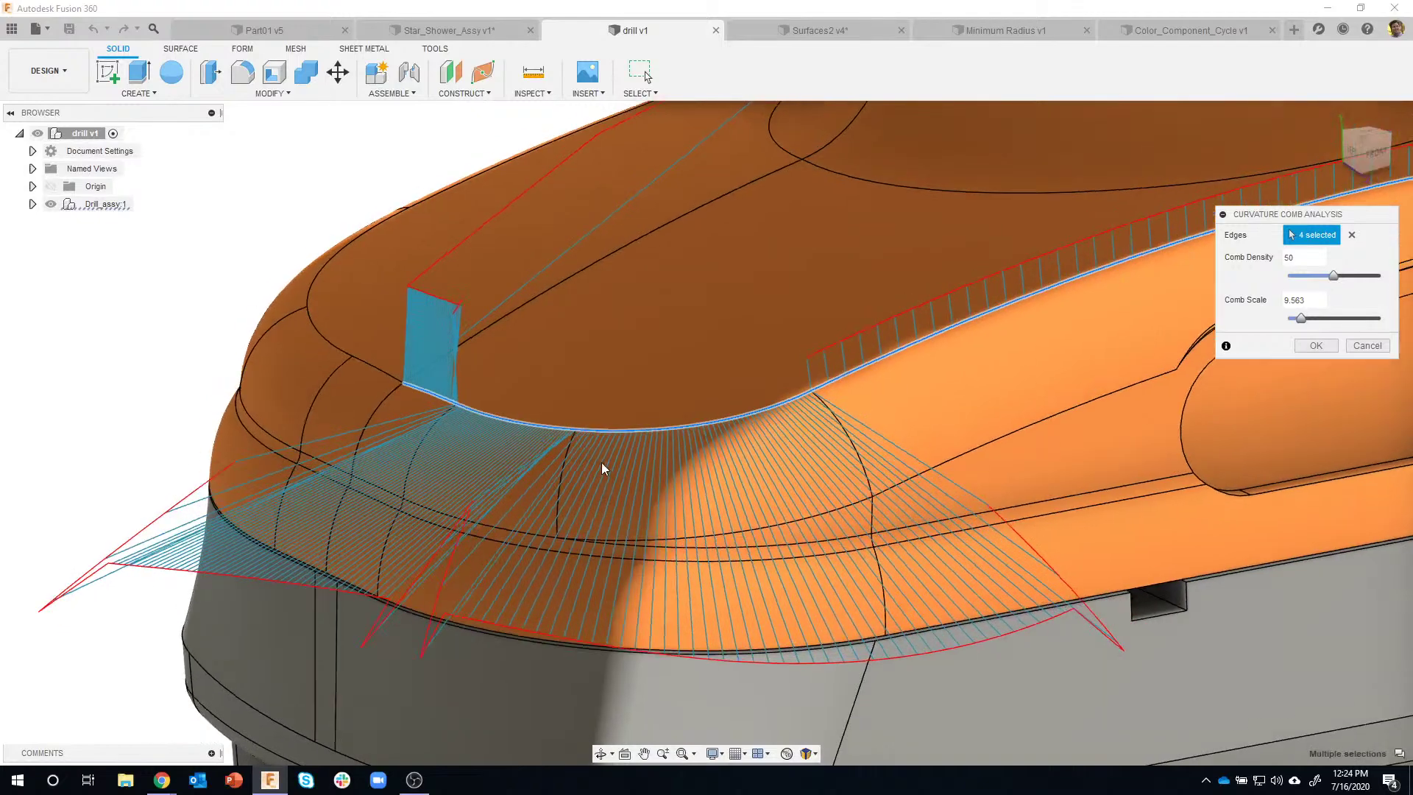
shift+middle_drag(408, 597, 389, 609)
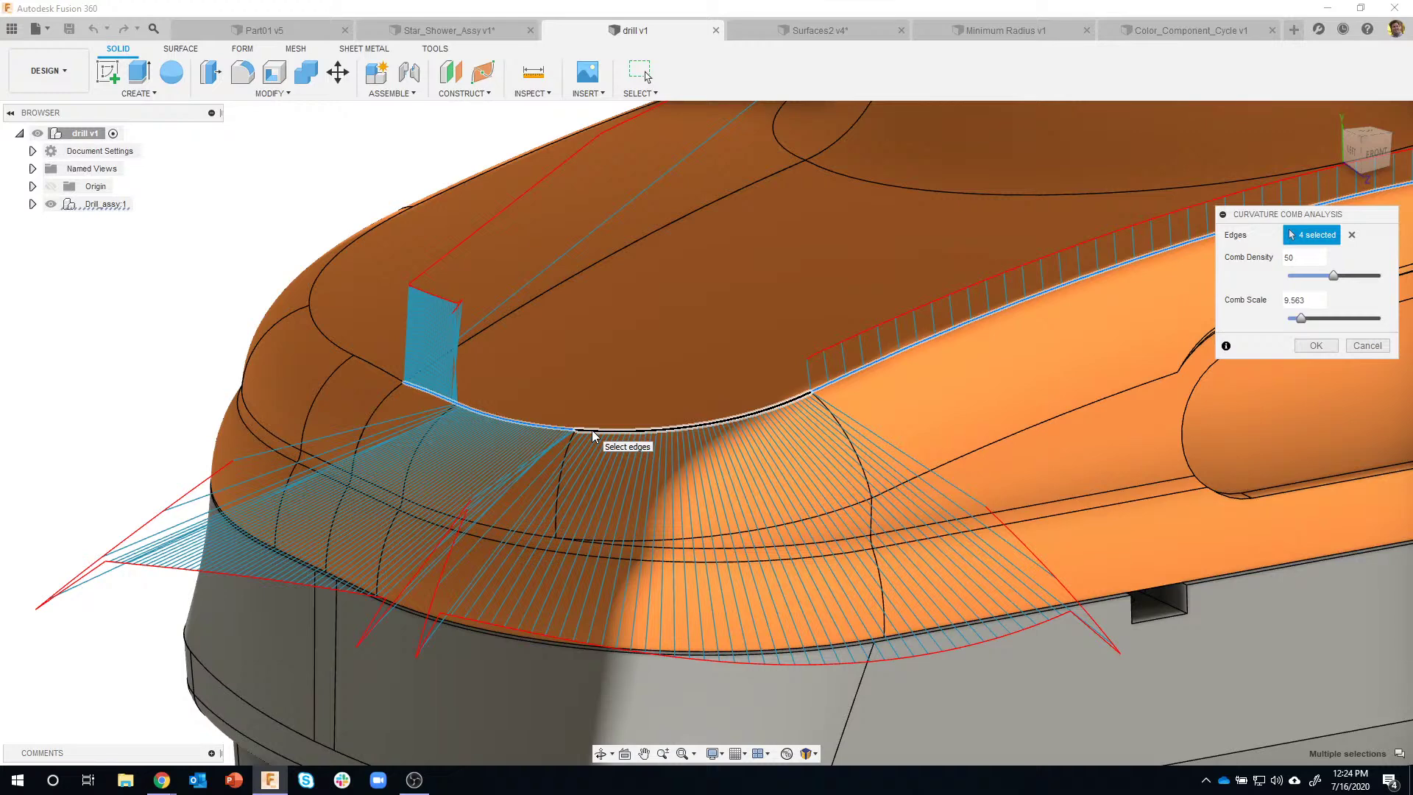
click(1358, 350)
Examine the seam edges and corner faces at the front of the drill's orange base
click(566, 461)
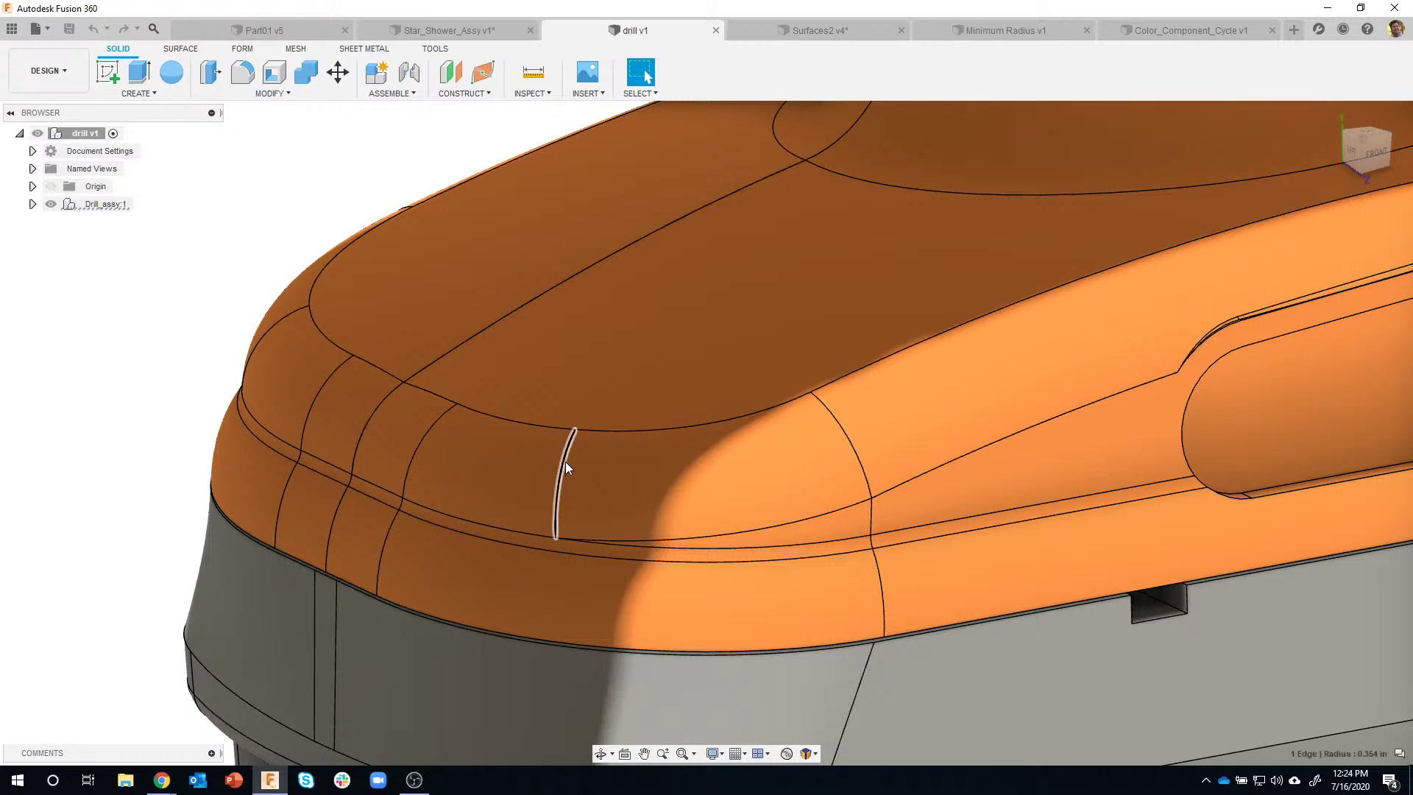
click(206, 223)
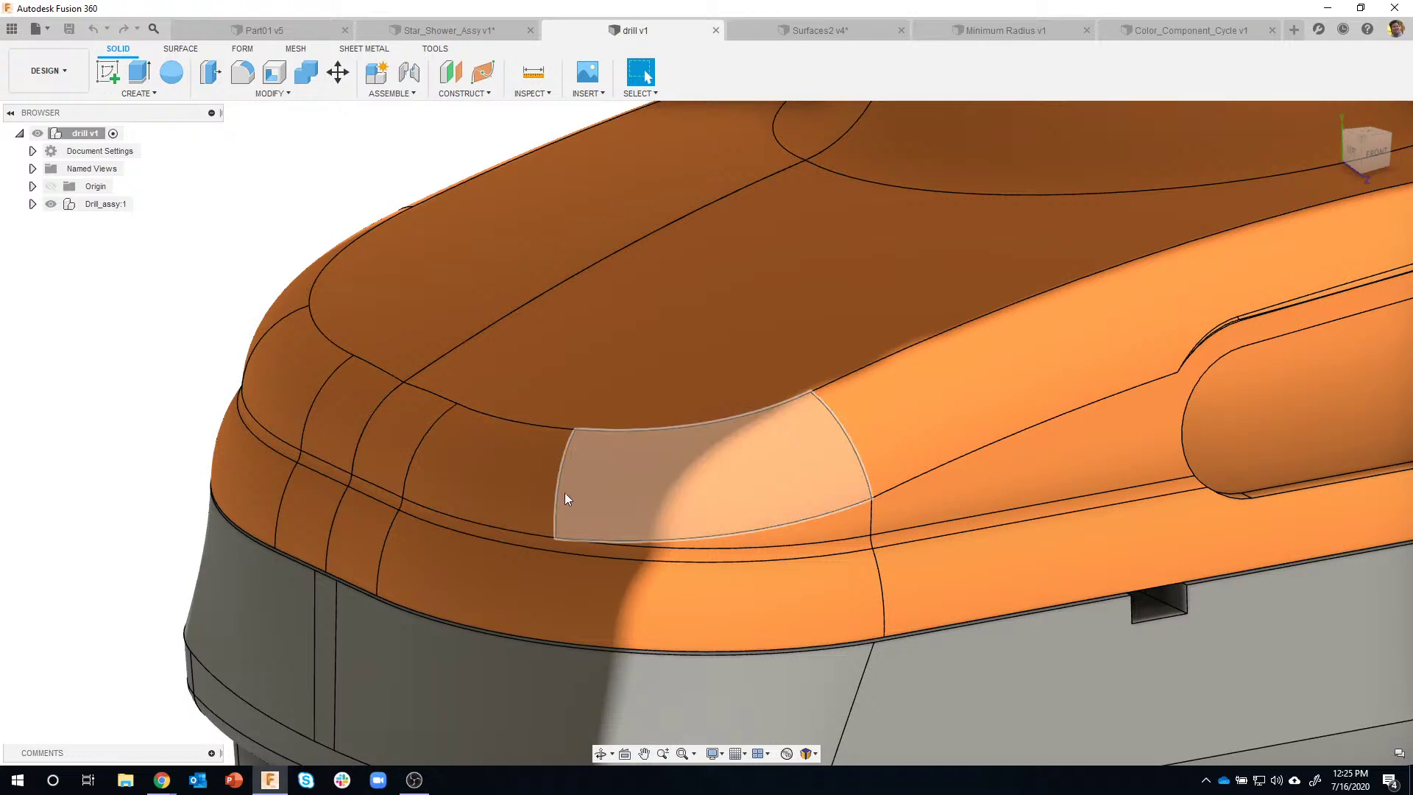
scroll(349, 355, up, 6)
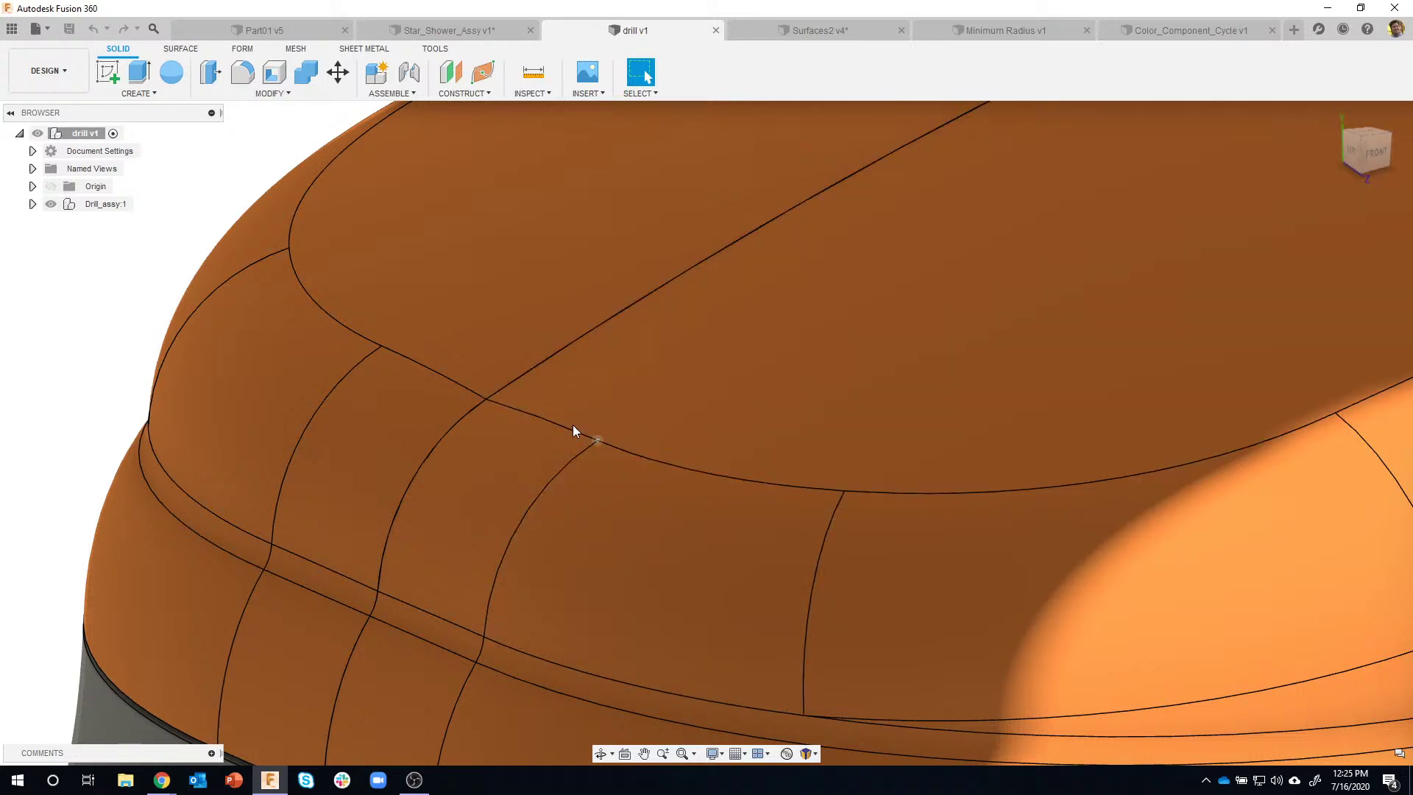
scroll(537, 471, down, 5)
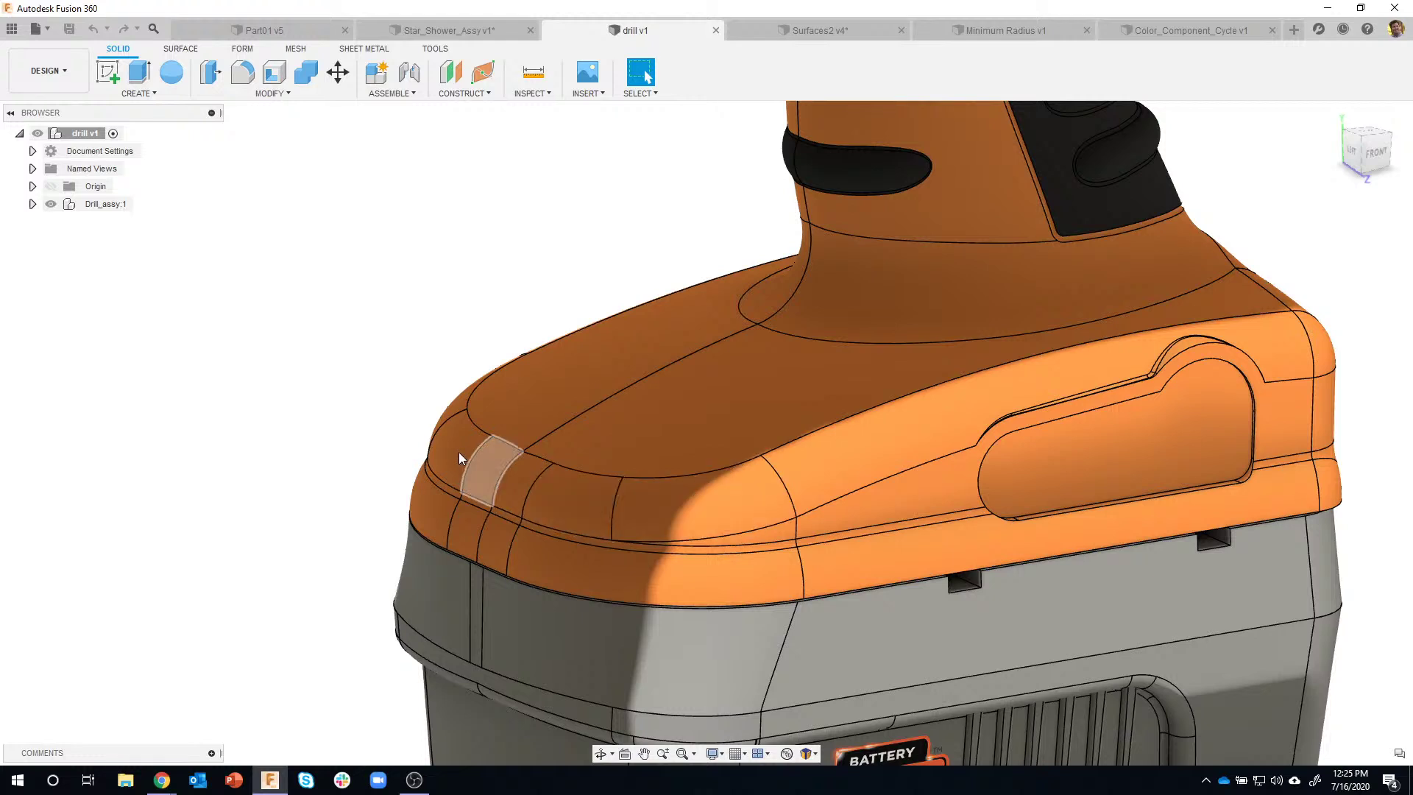
scroll(925, 532, down, 2)
scroll(1161, 430, down, 5)
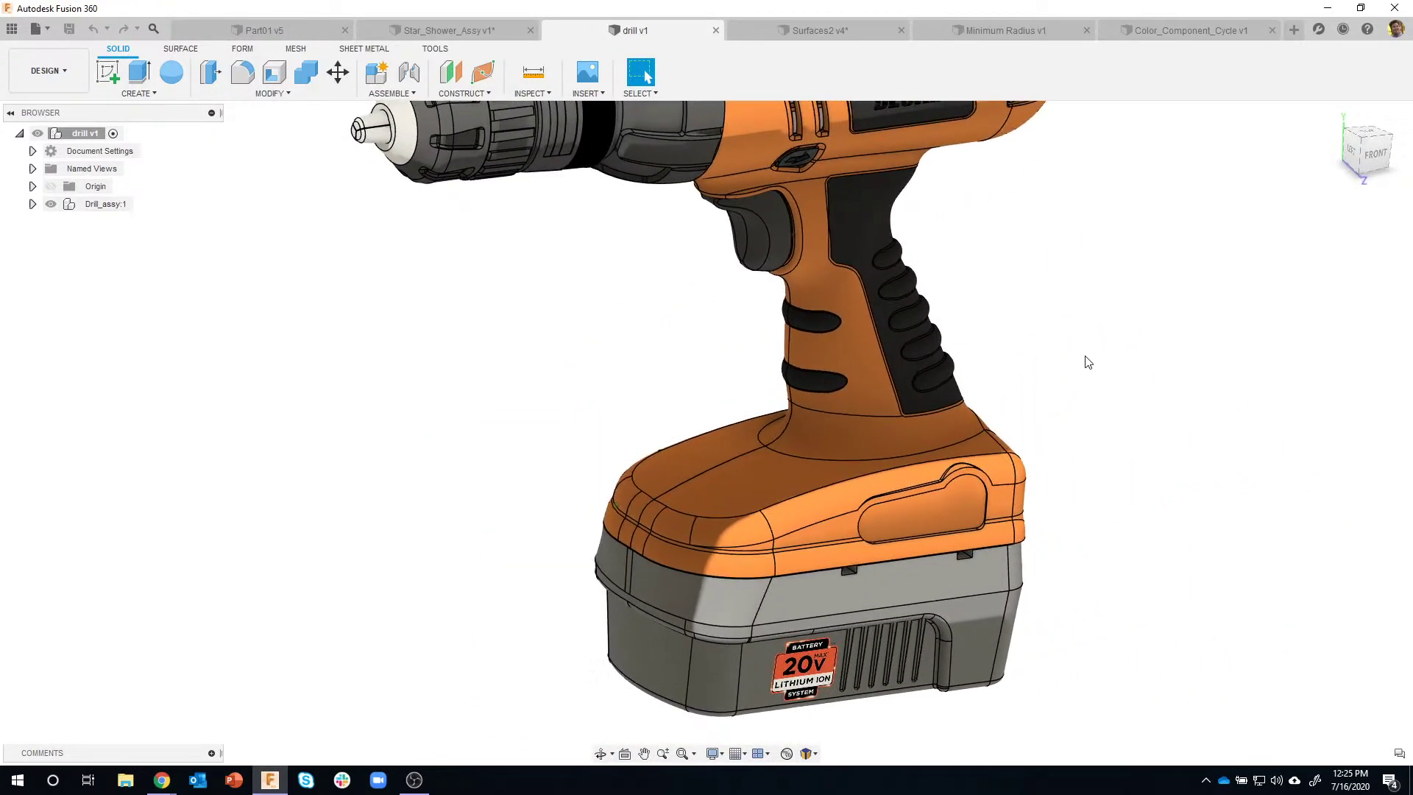
scroll(612, 366, up, 4)
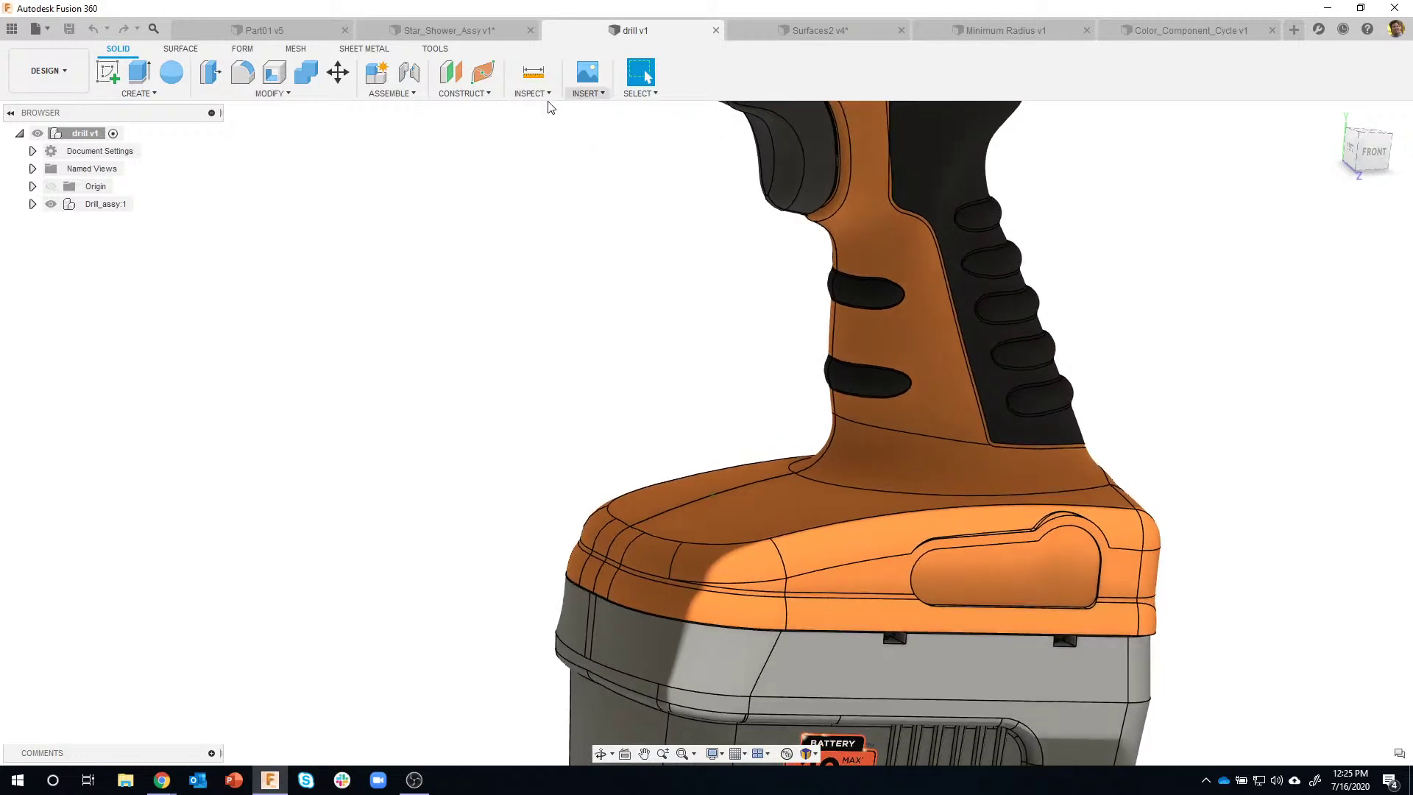
Start a Curvature Comb Analysis on the base's top seam edge and the adjoining curved handle edge, with comb scale about 4.92
click(533, 94)
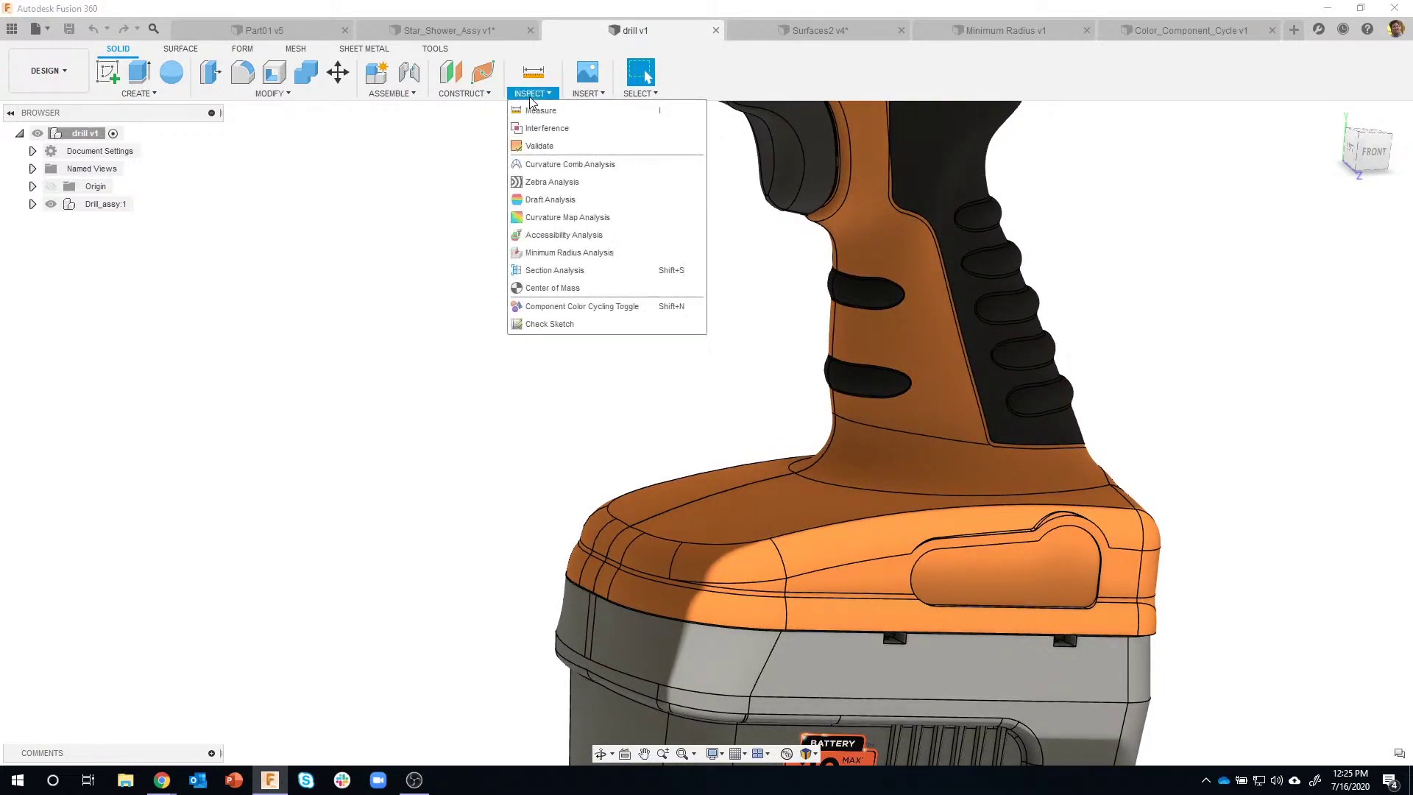
click(571, 164)
scroll(696, 501, up, 5)
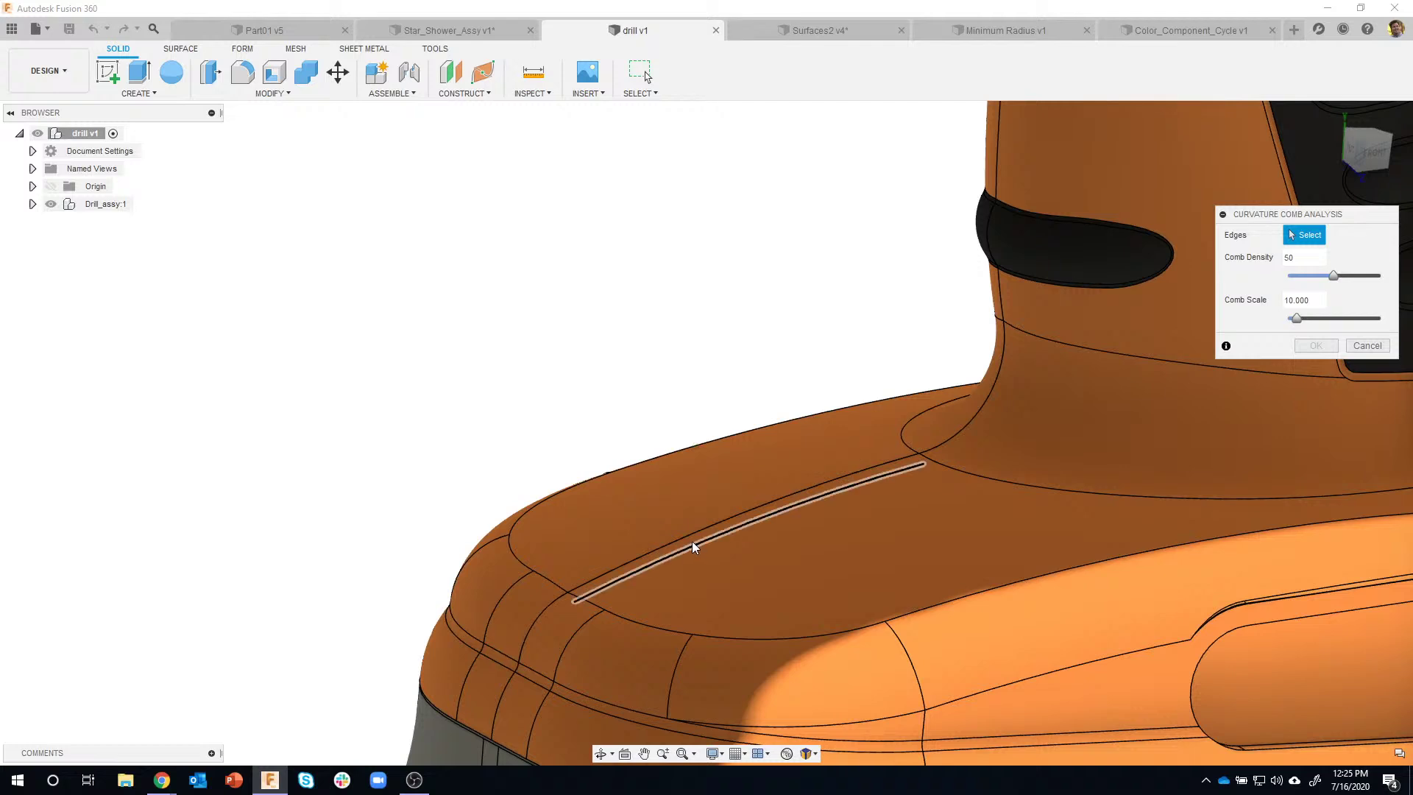
click(688, 543)
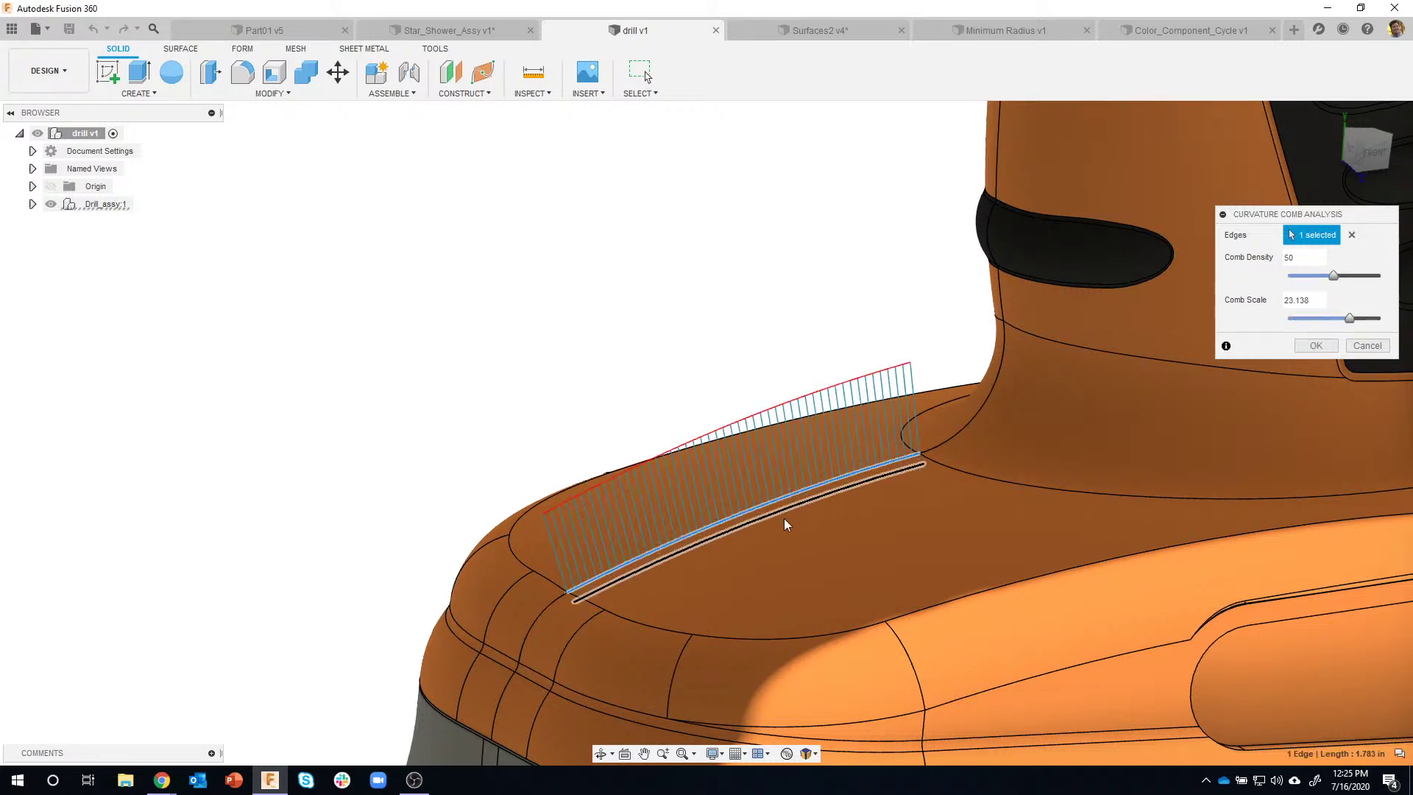
click(955, 433)
shift+middle_drag(969, 502, 1093, 402)
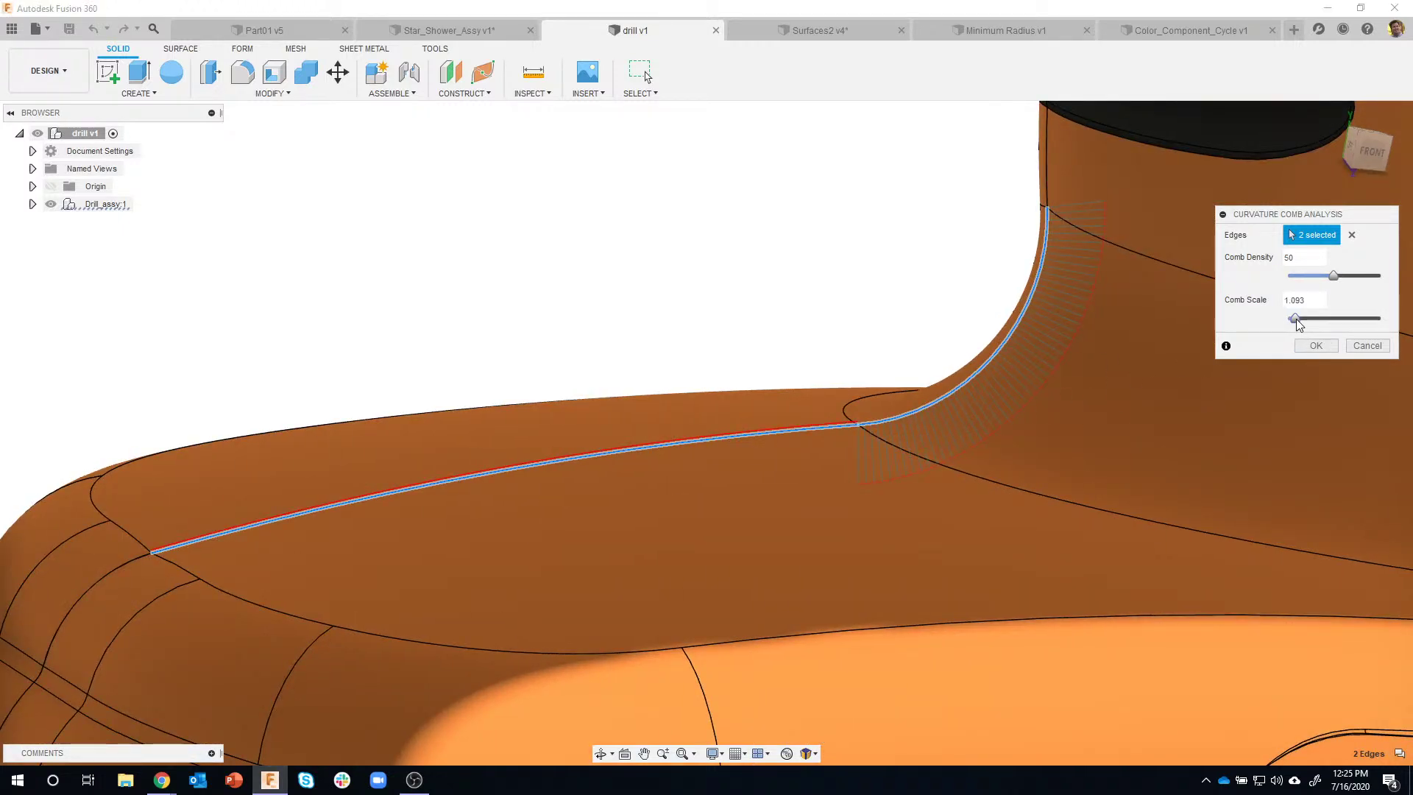
drag(1294, 319, 1309, 321)
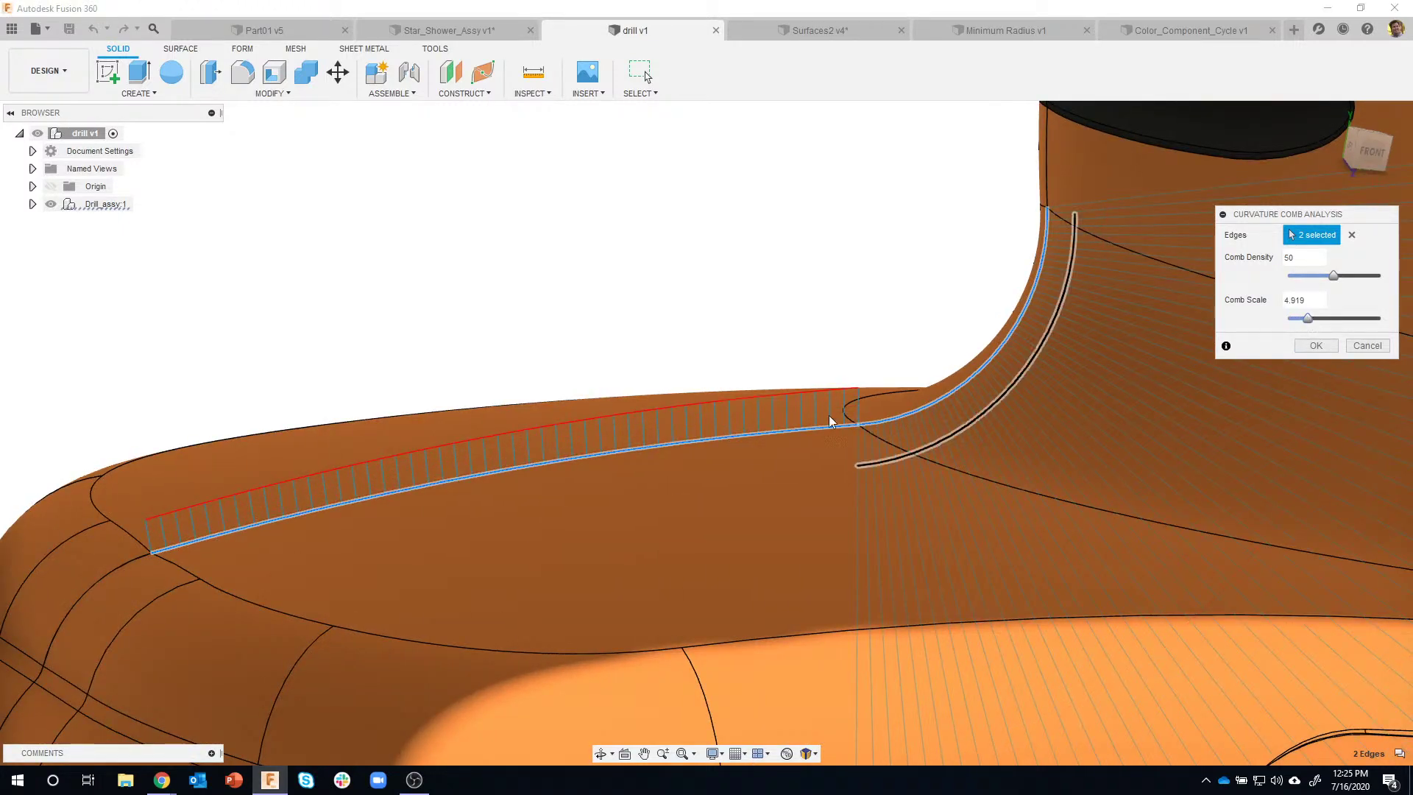
Examine the combs where the base's top seam edge meets the curved handle edge, and cancel the analysis
shift+middle_drag(1040, 396, 503, 384)
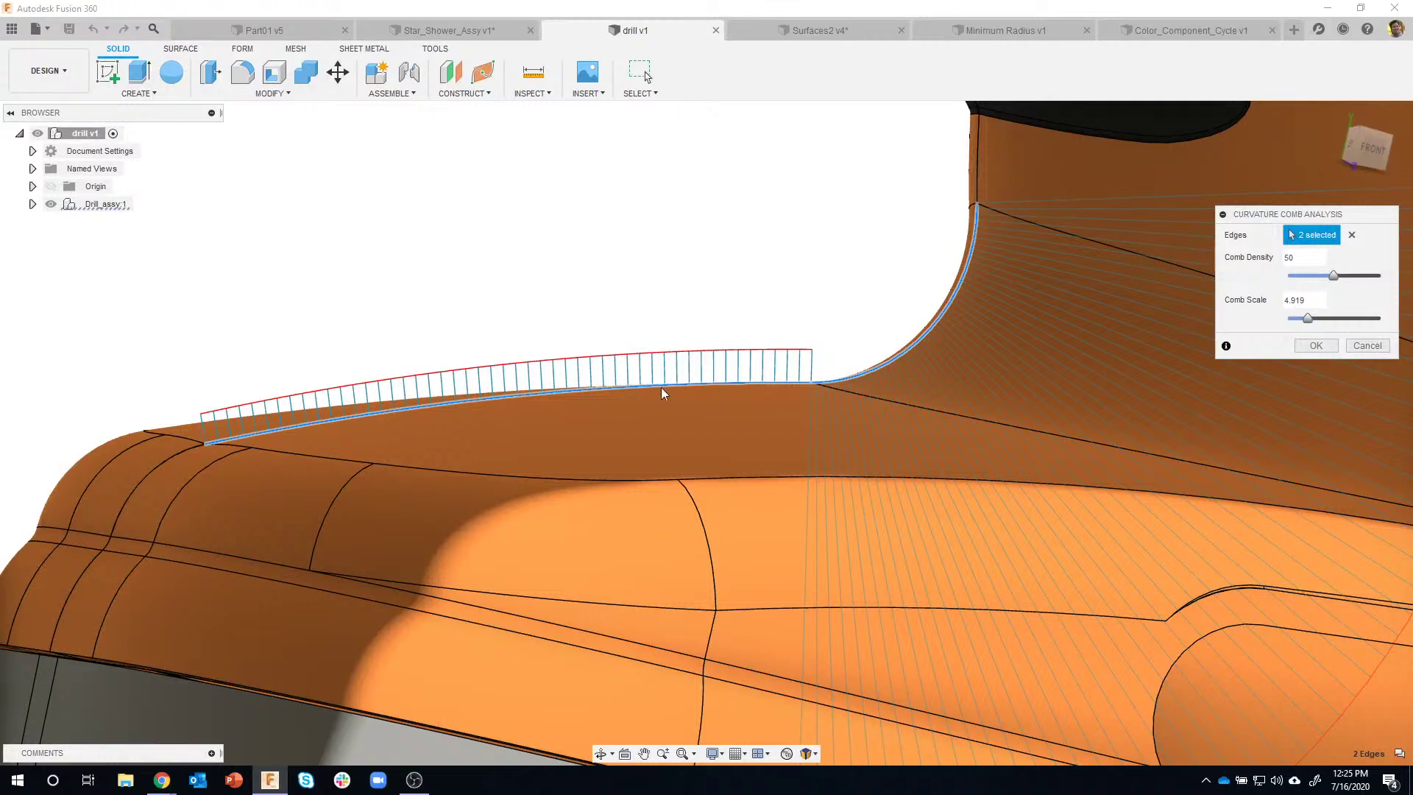
shift+middle_drag(662, 394, 1002, 530)
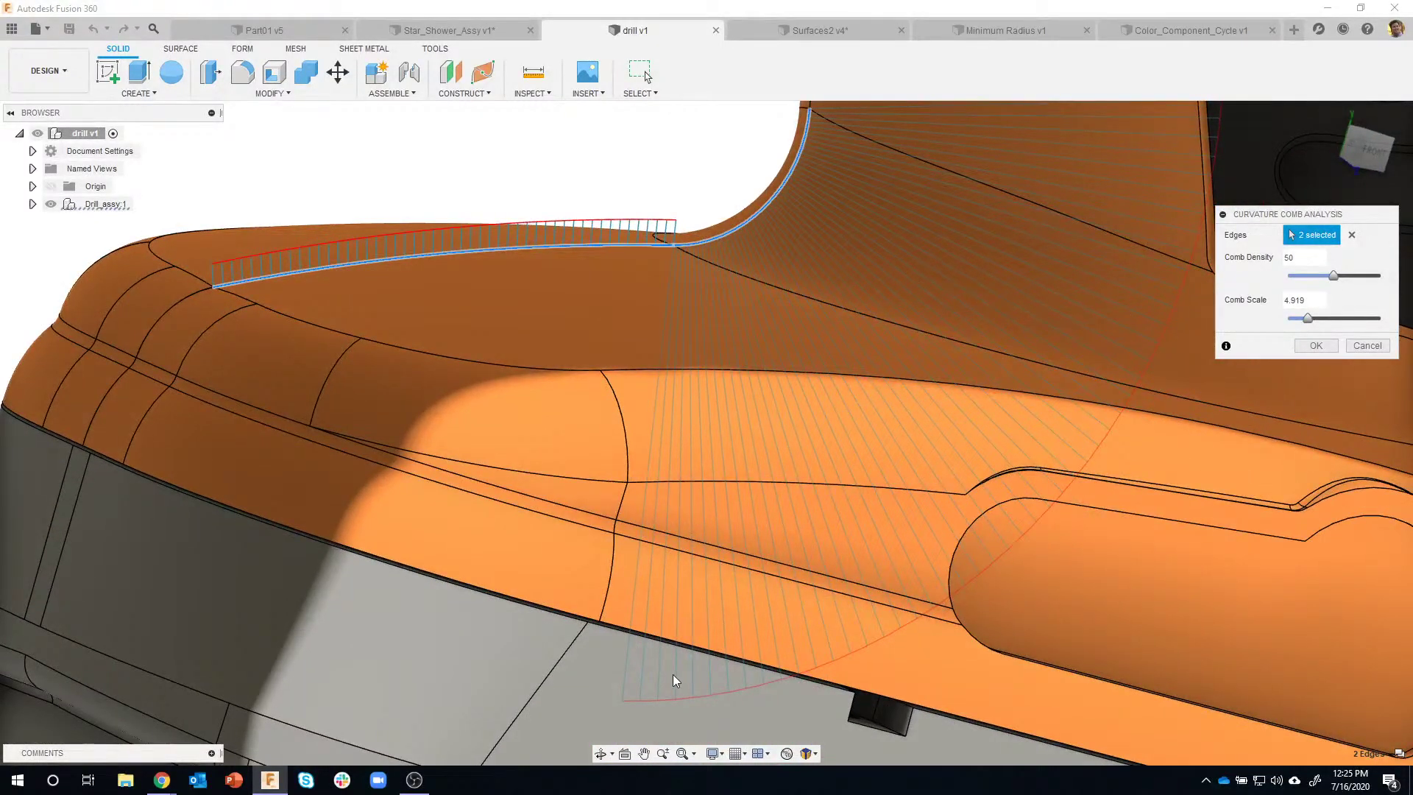
click(1374, 349)
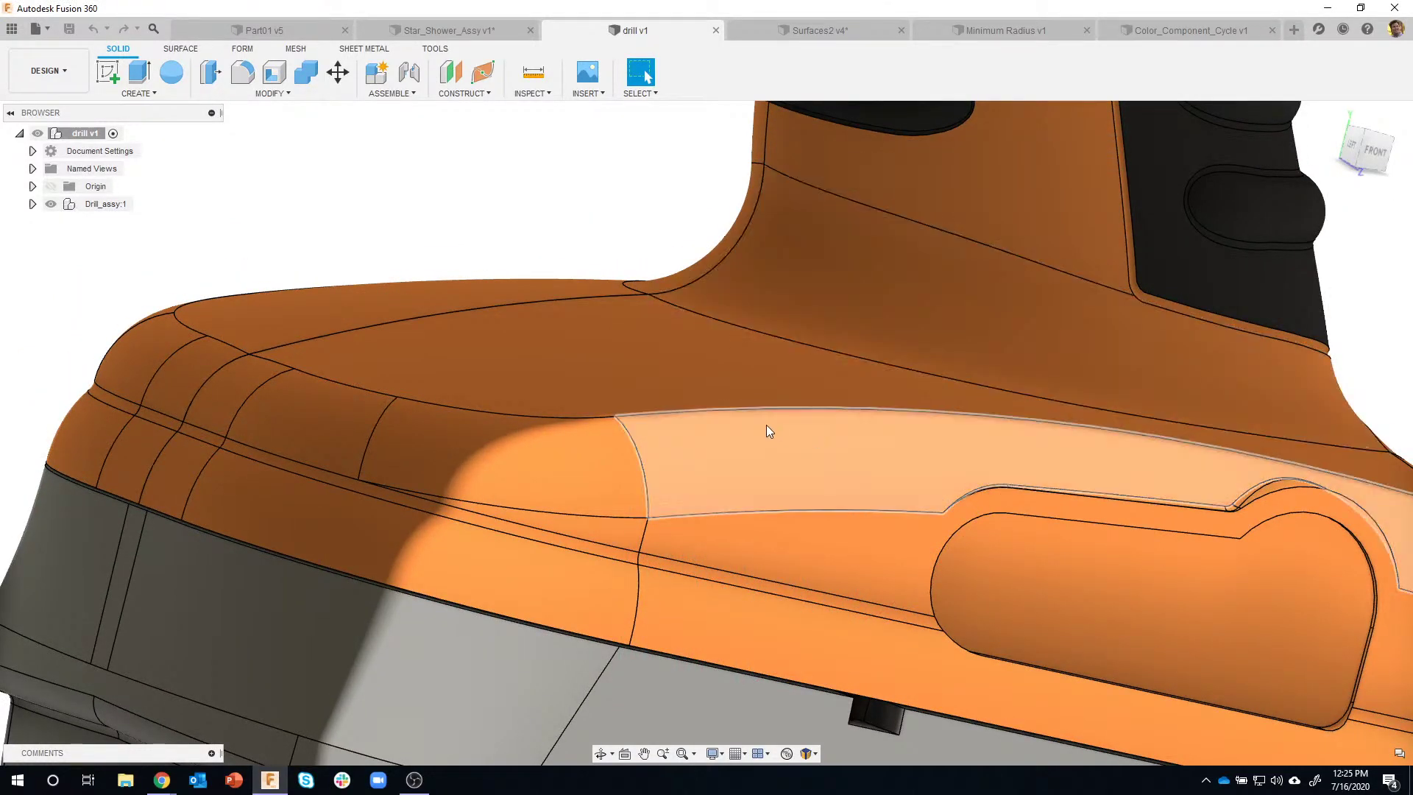
Validate the drill's right case body at the Standard checking level with Repair enabled
scroll(766, 426, down, 5)
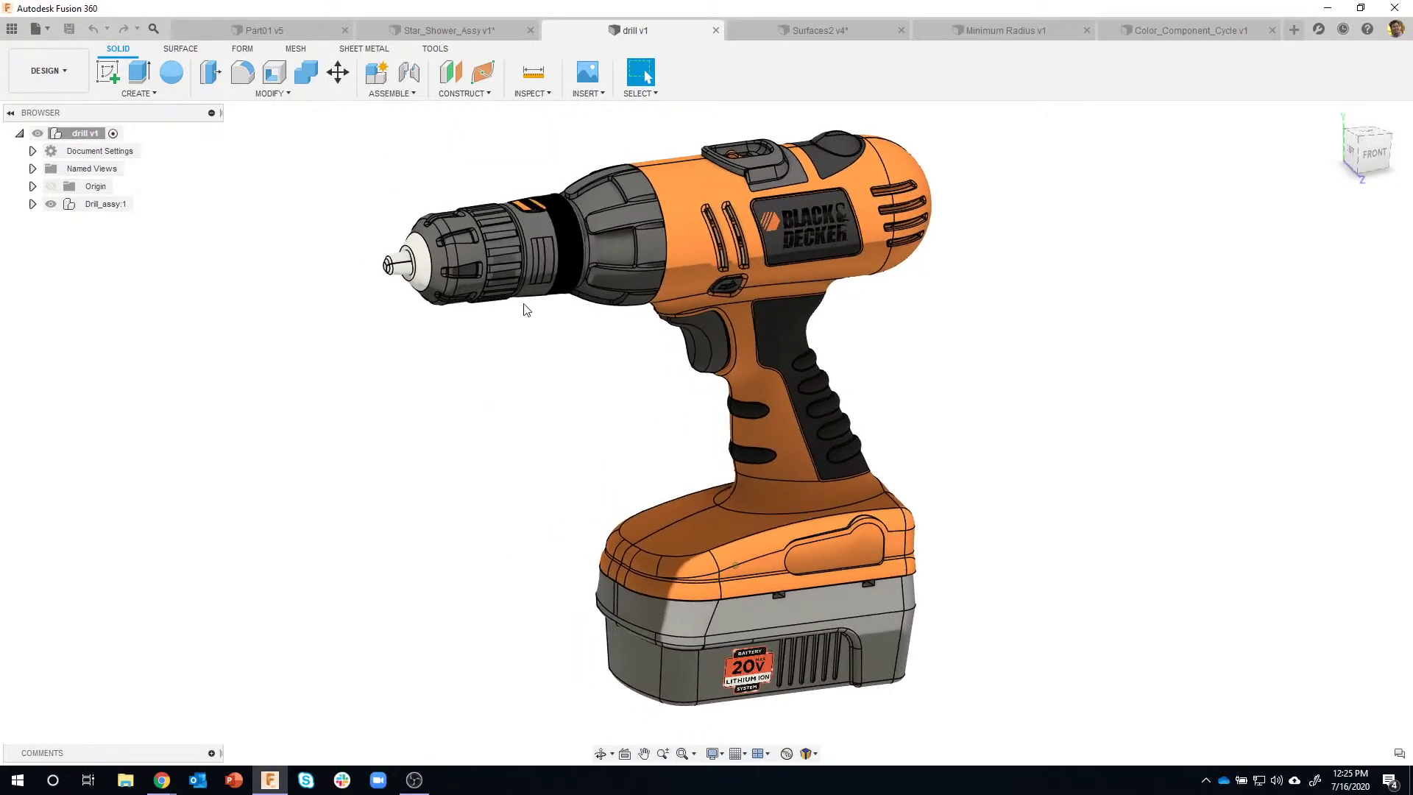
click(547, 94)
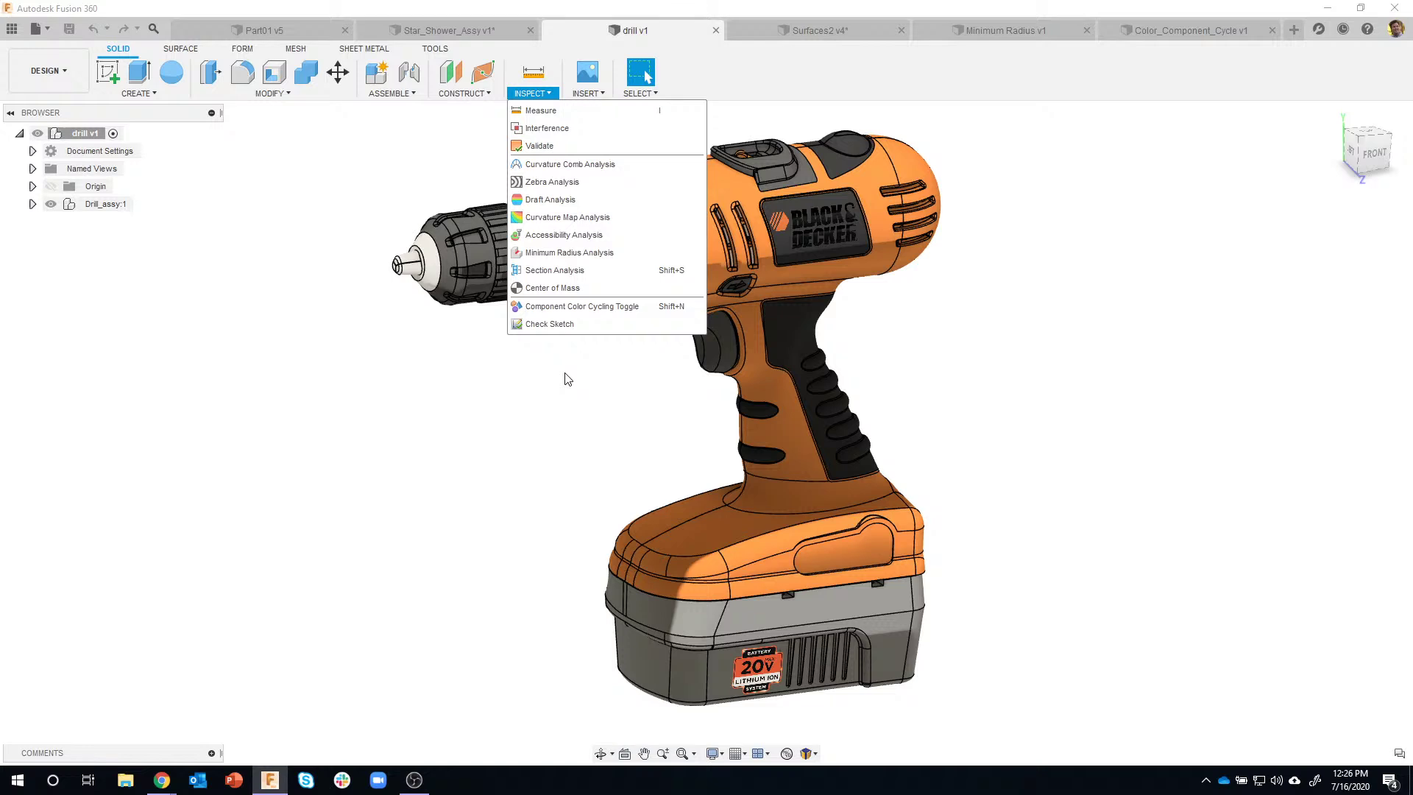
click(559, 147)
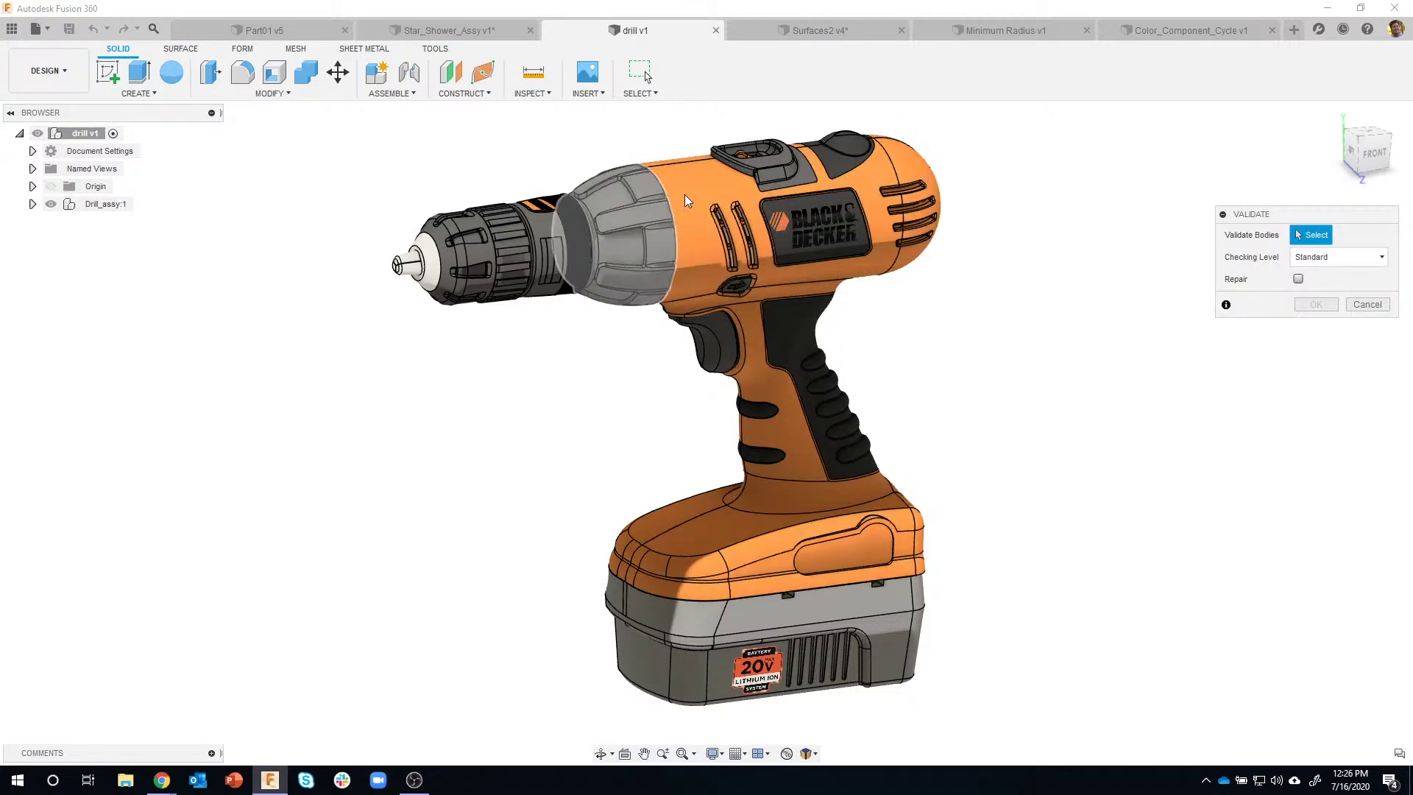
click(709, 190)
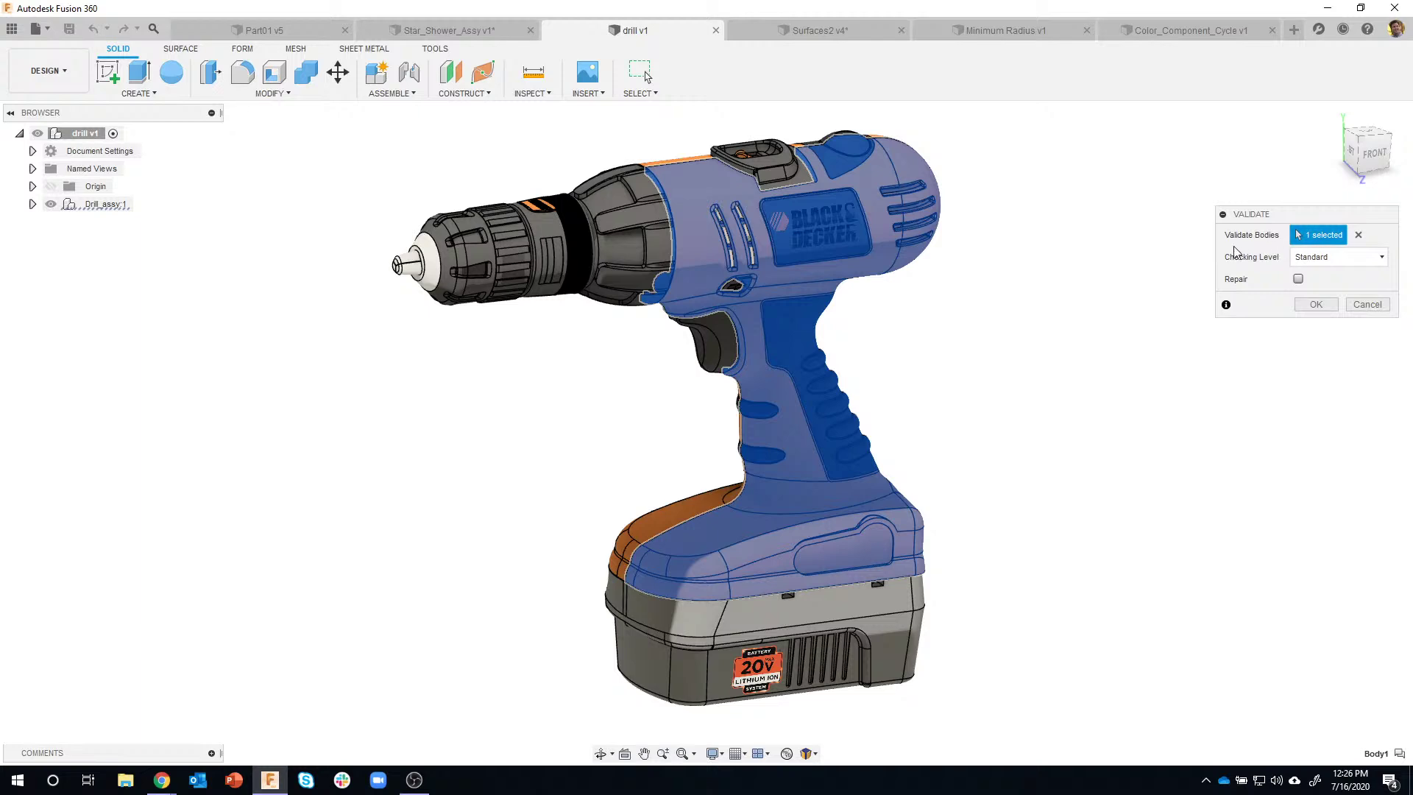
click(1356, 262)
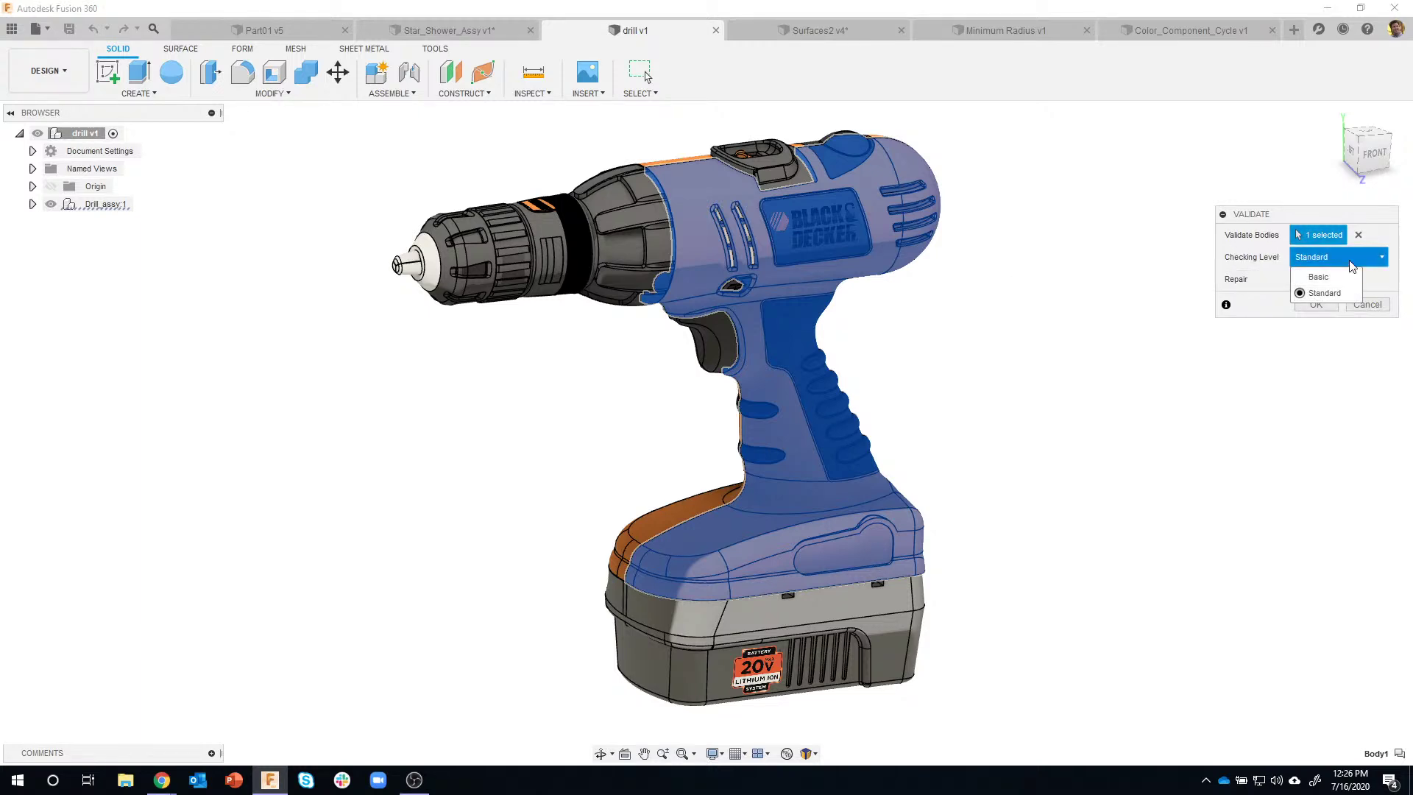
click(1353, 264)
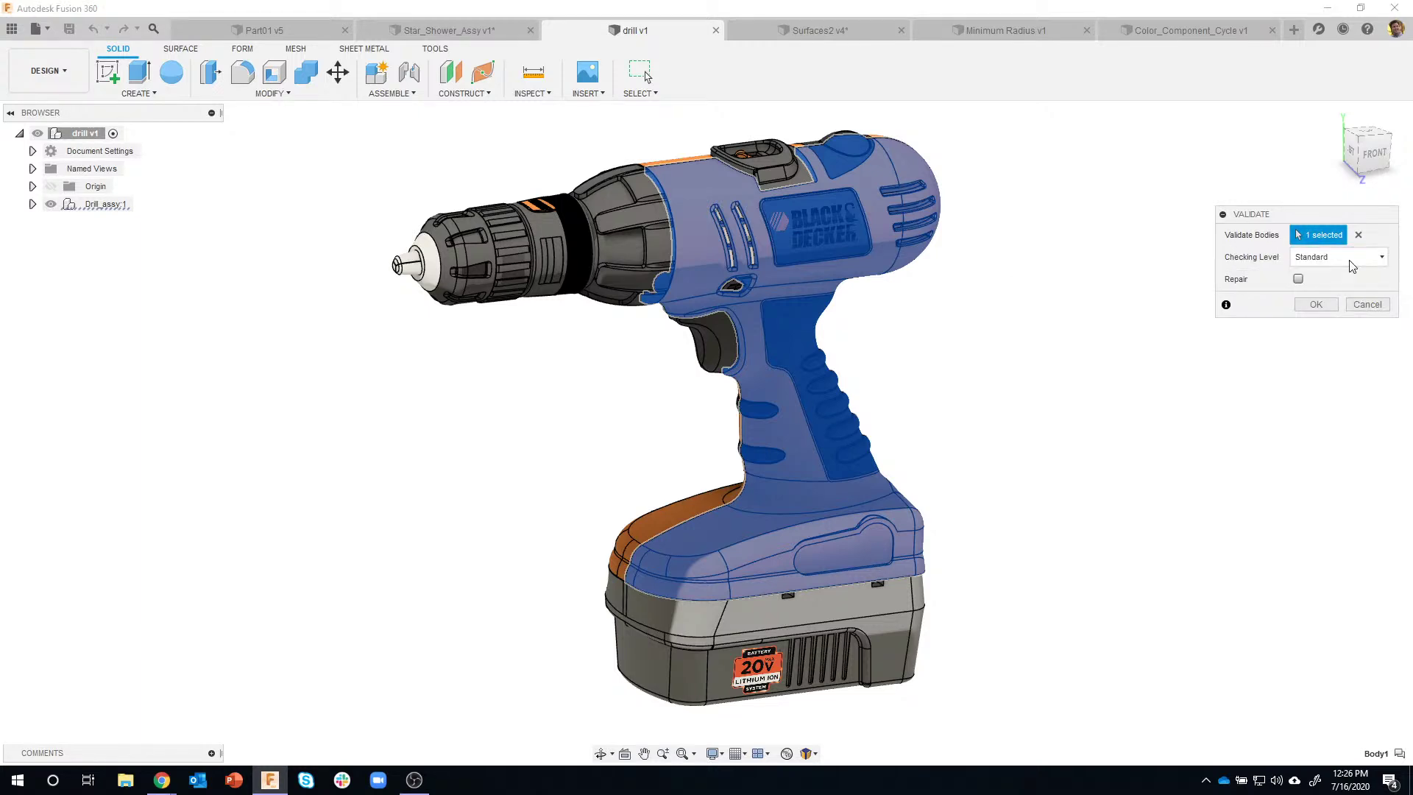
click(1298, 279)
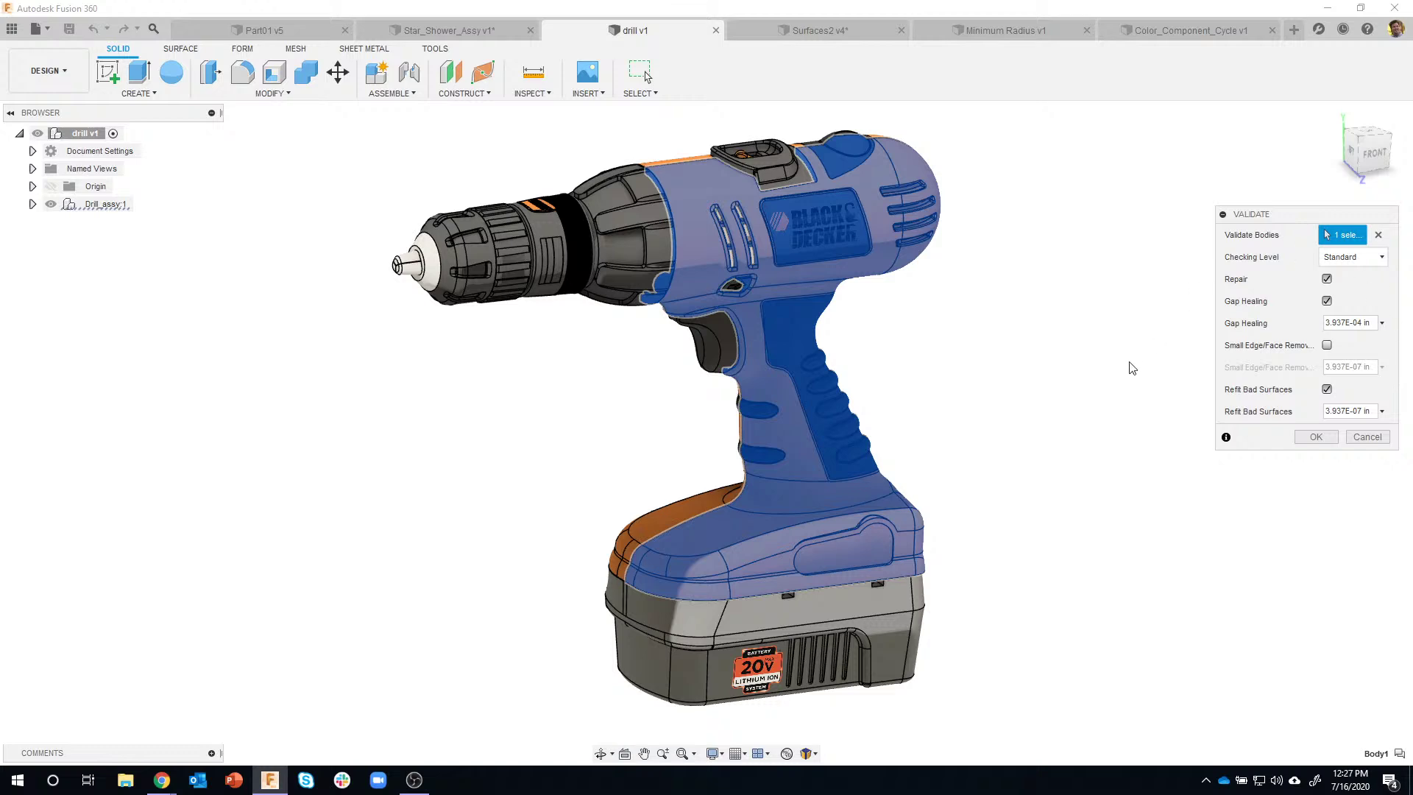
click(1315, 437)
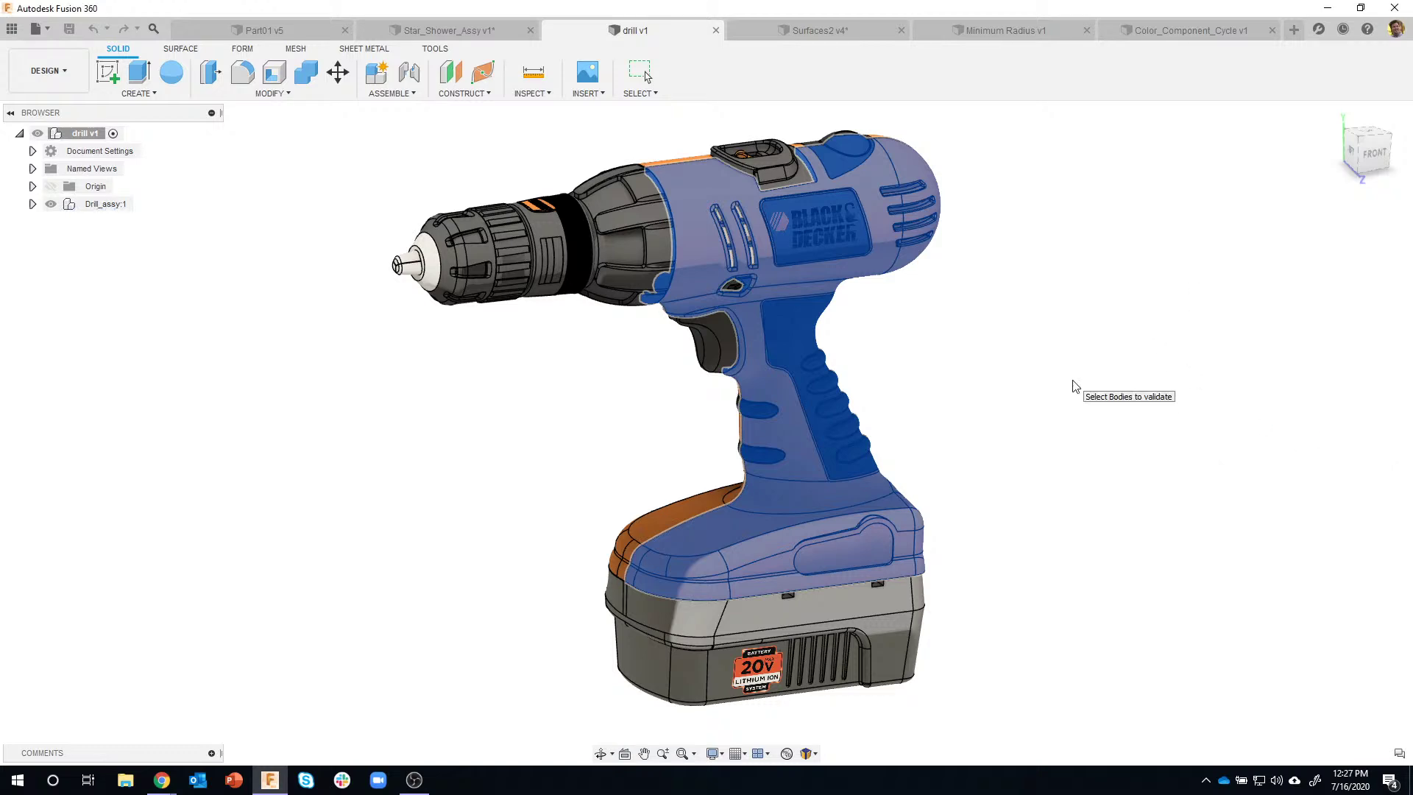
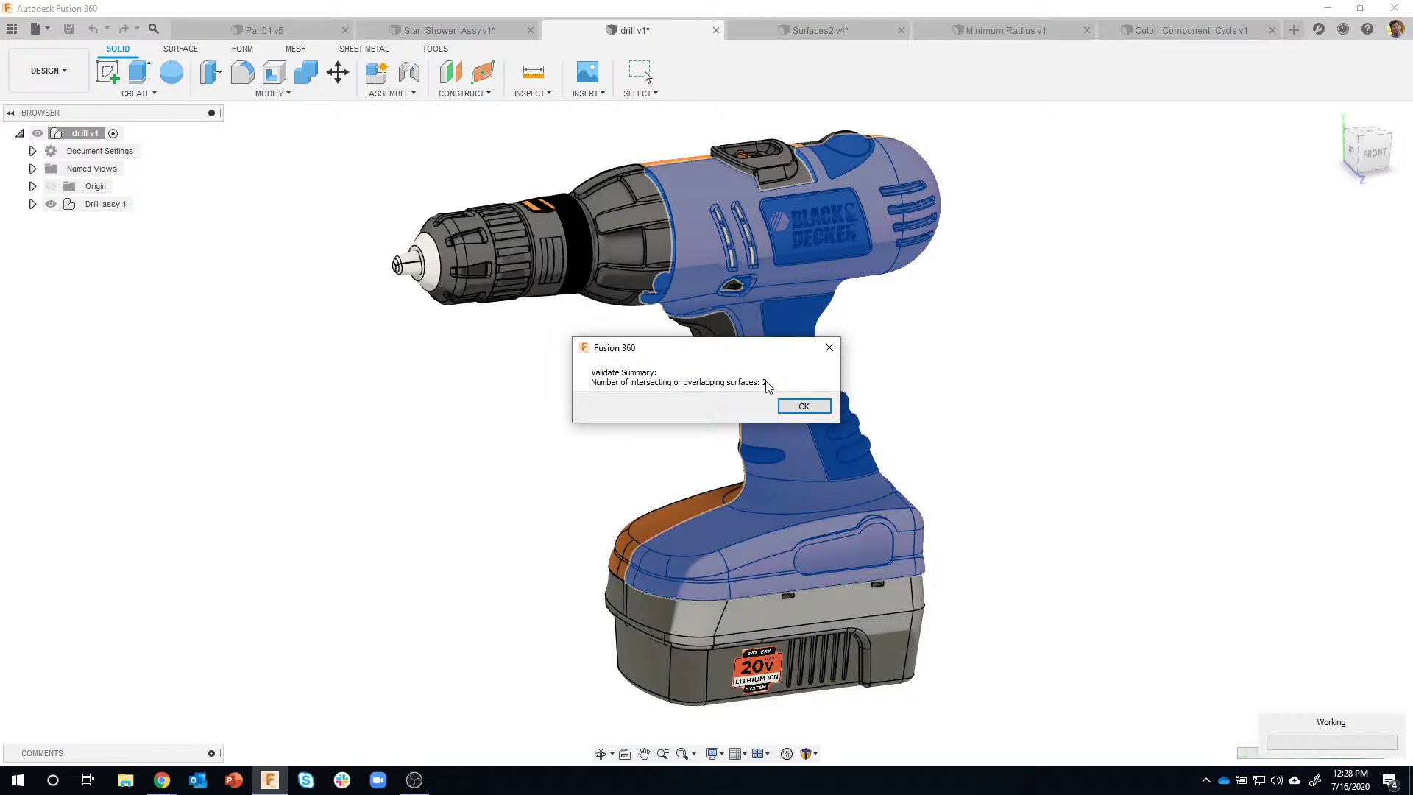
click(805, 407)
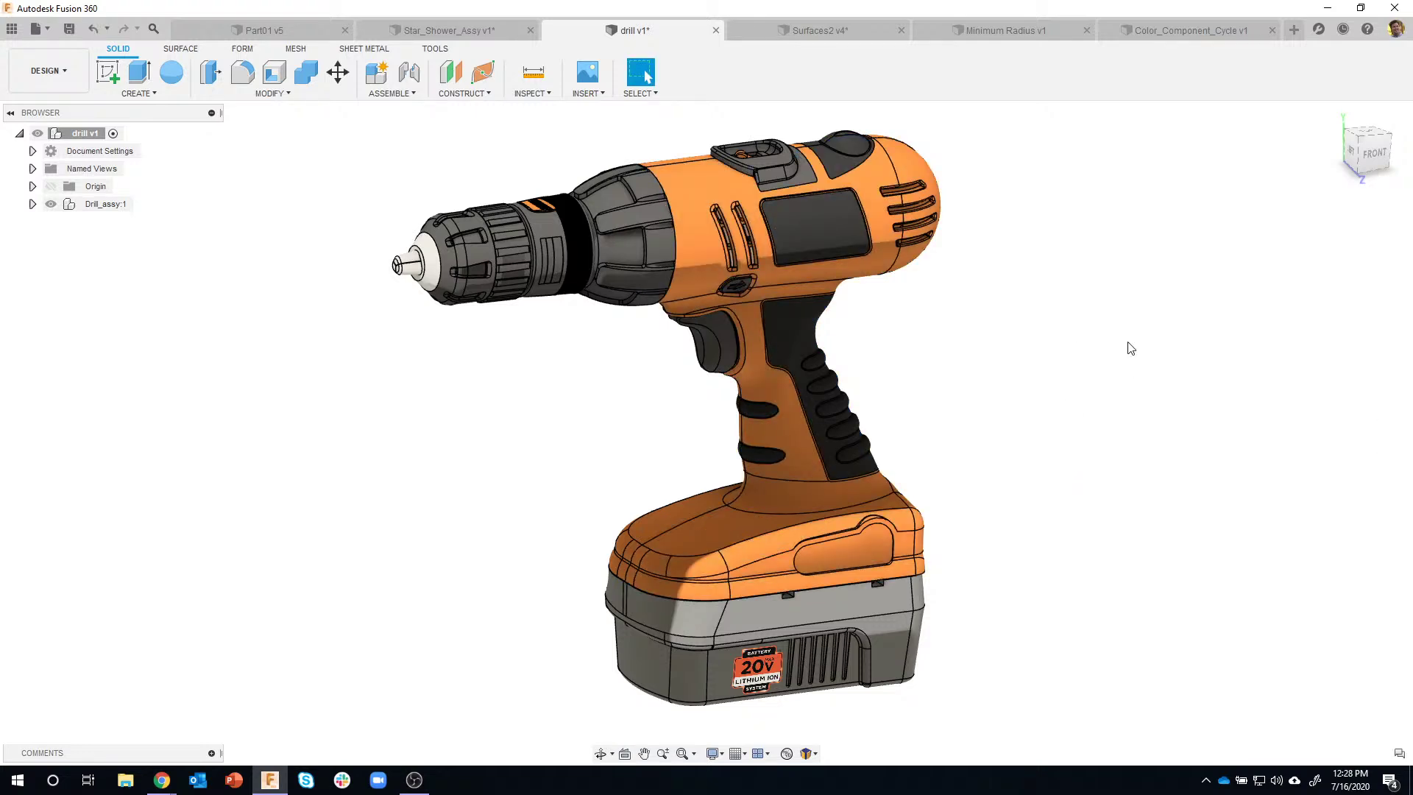
Isolate the drill_case_right_drafted component inside Case_Assy
shift+middle_drag(1129, 346, 372, 366)
click(31, 205)
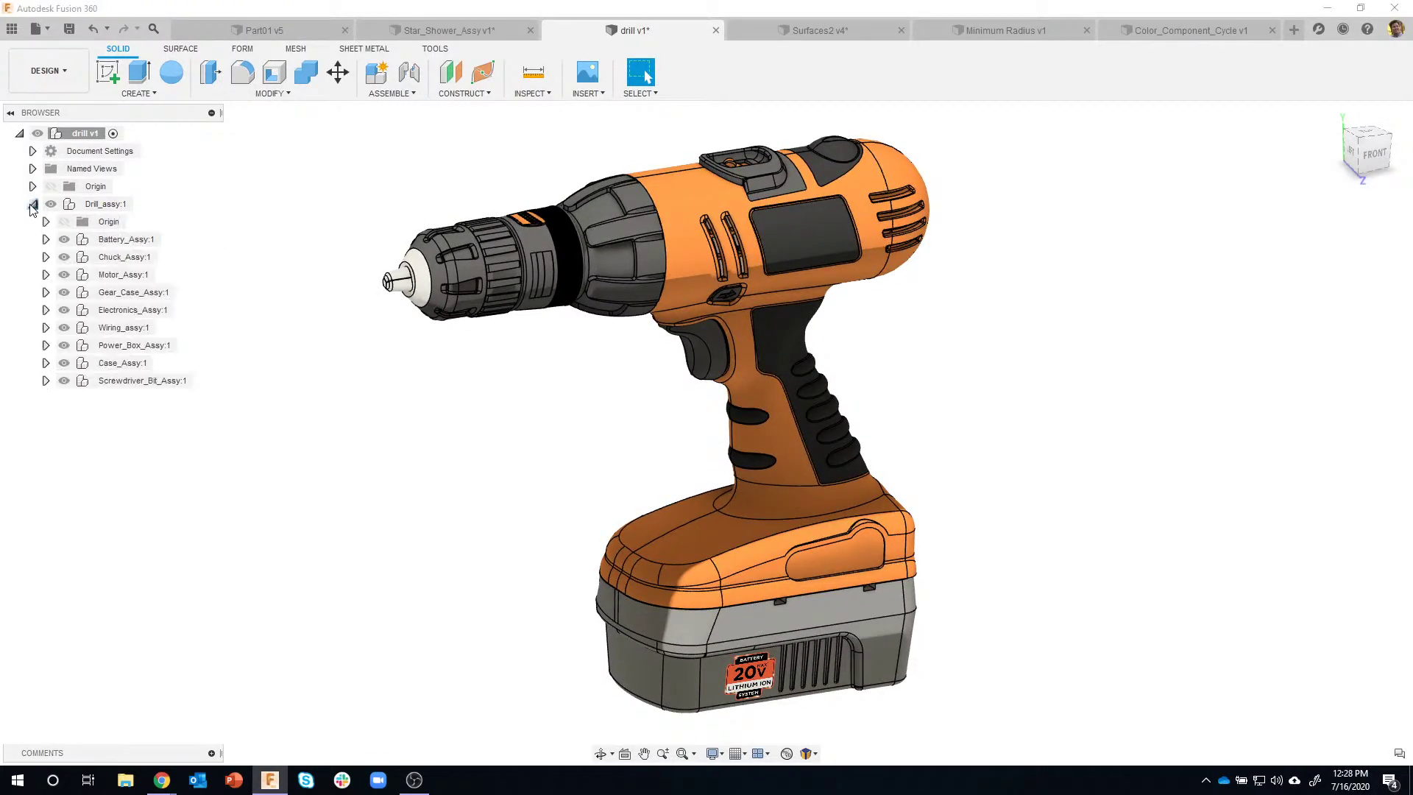
click(725, 219)
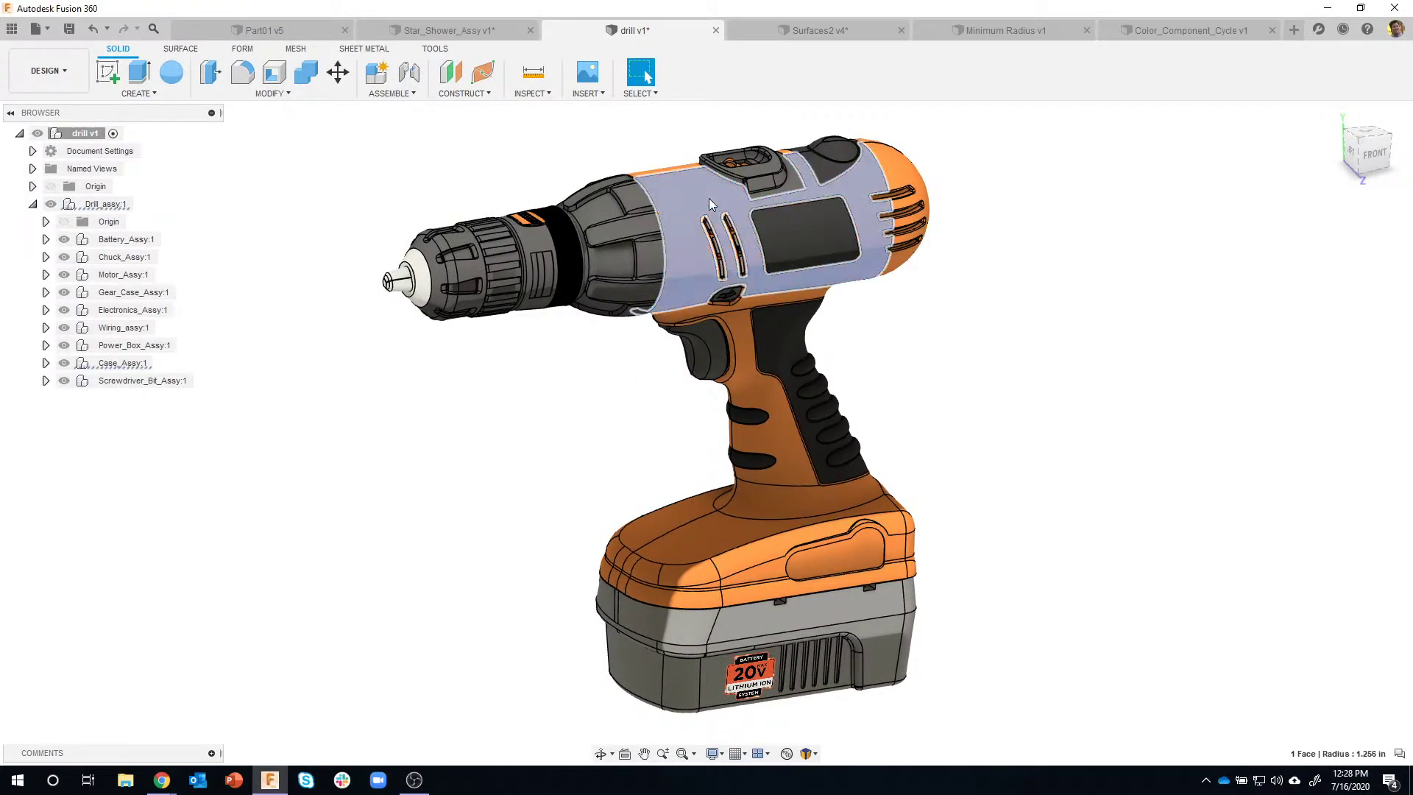
click(46, 363)
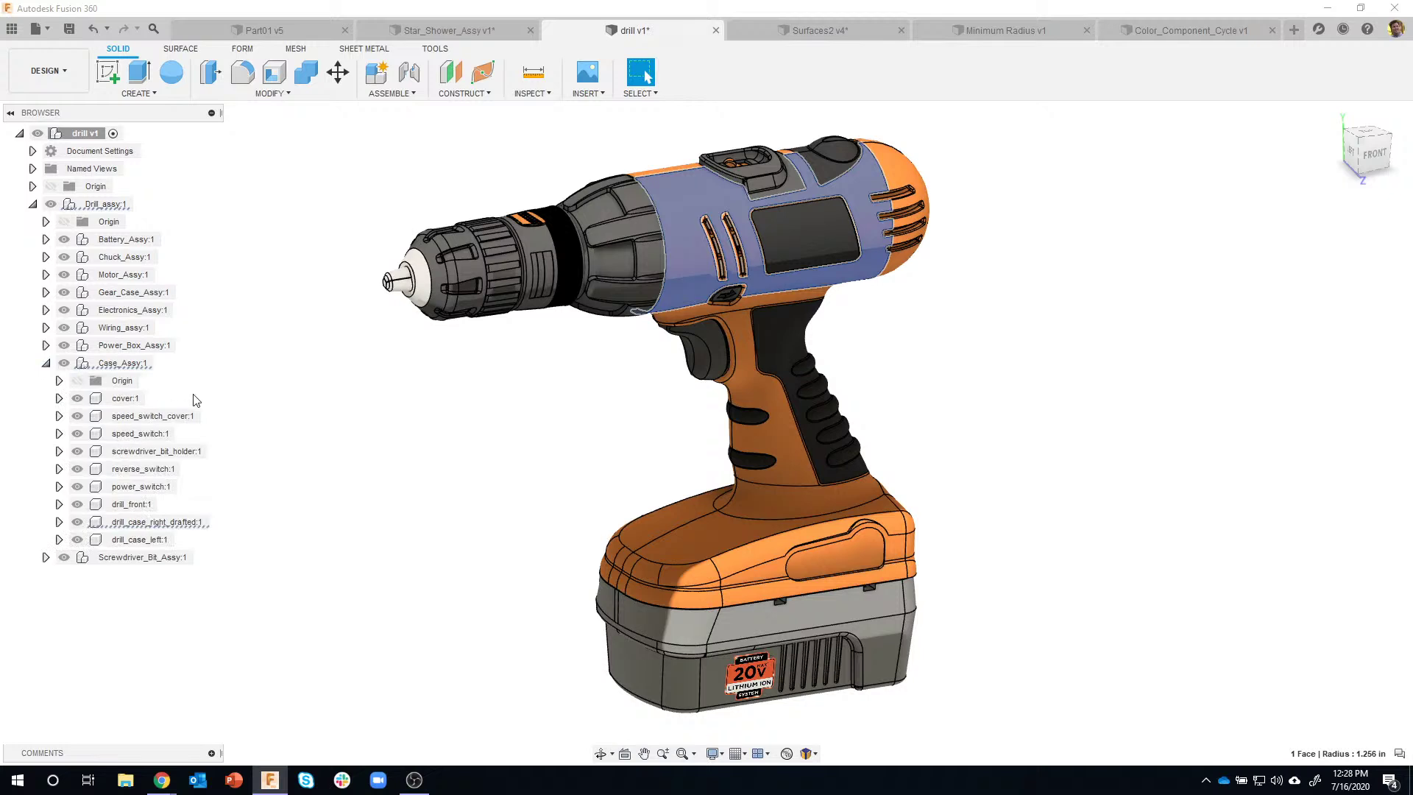
right_click(145, 523)
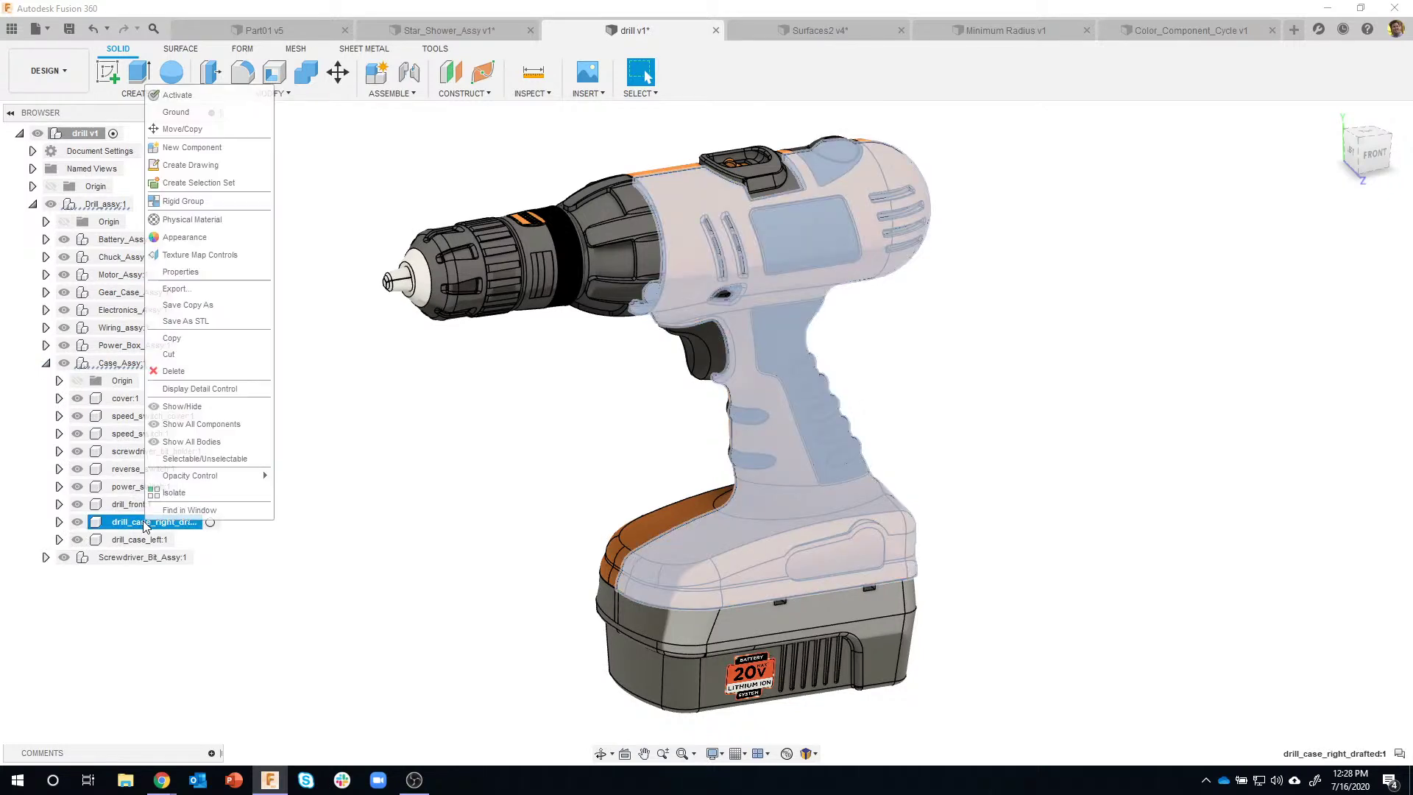
click(174, 493)
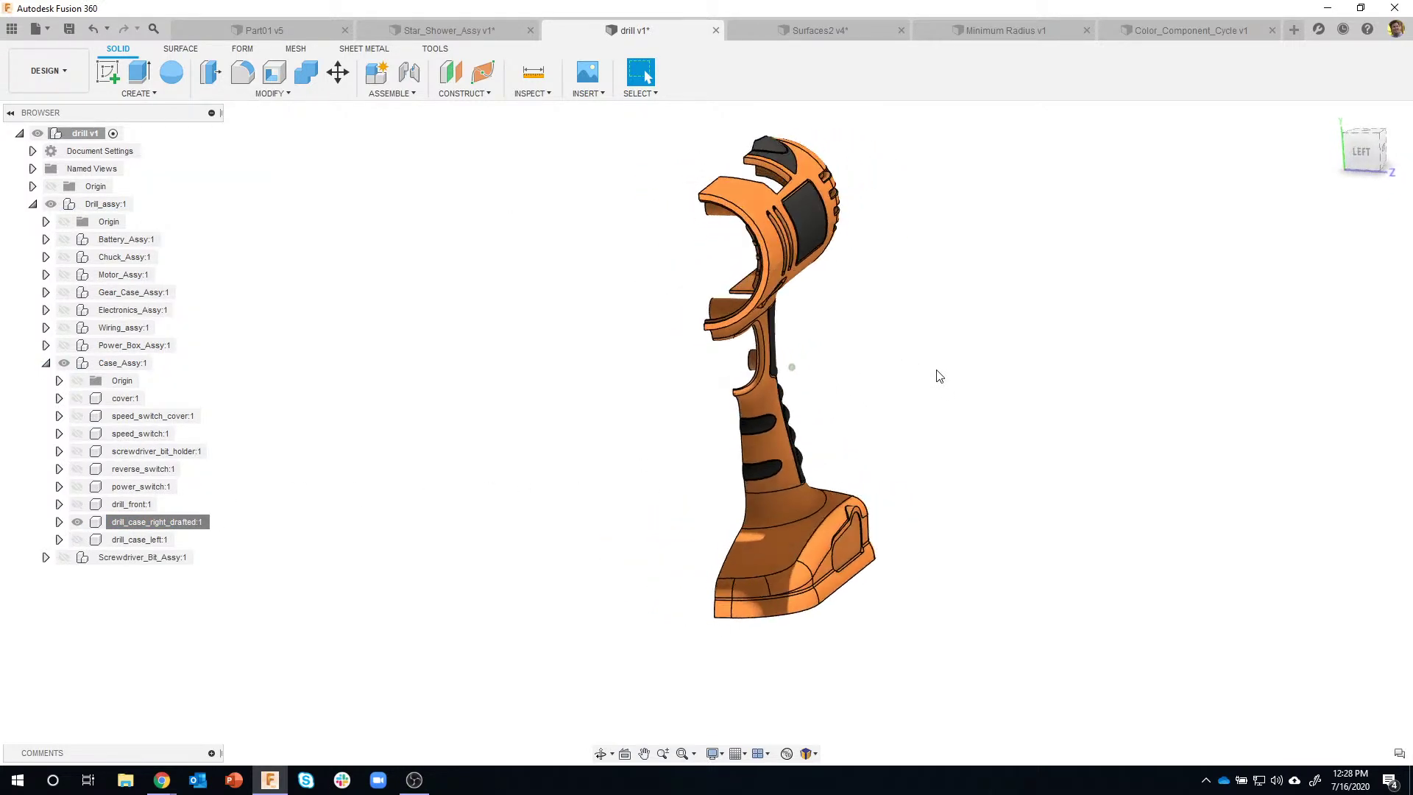
Examine the inner ribs, screw bosses and outer side of the isolated right case half
scroll(749, 230, up, 4)
scroll(764, 261, up, 2)
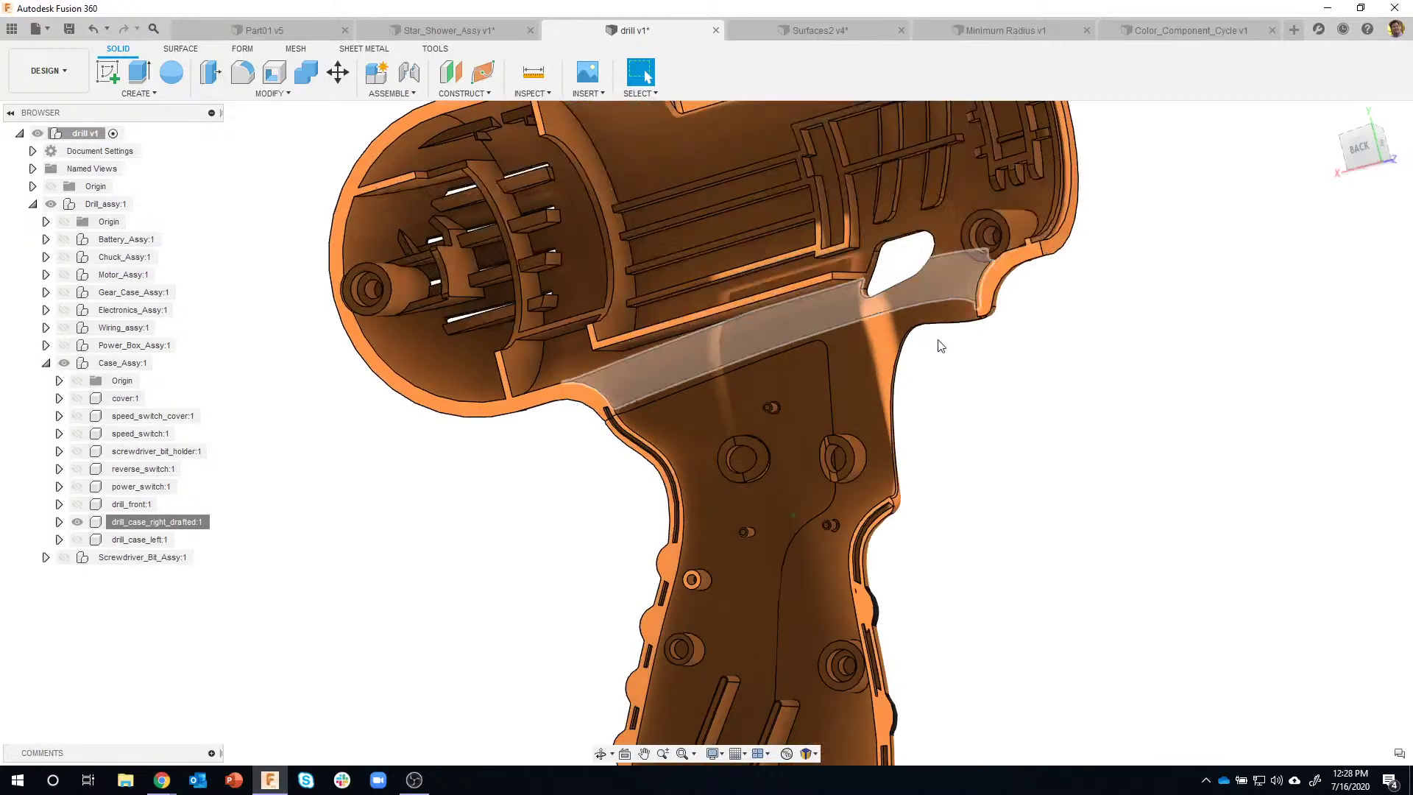
scroll(1071, 487, down, 3)
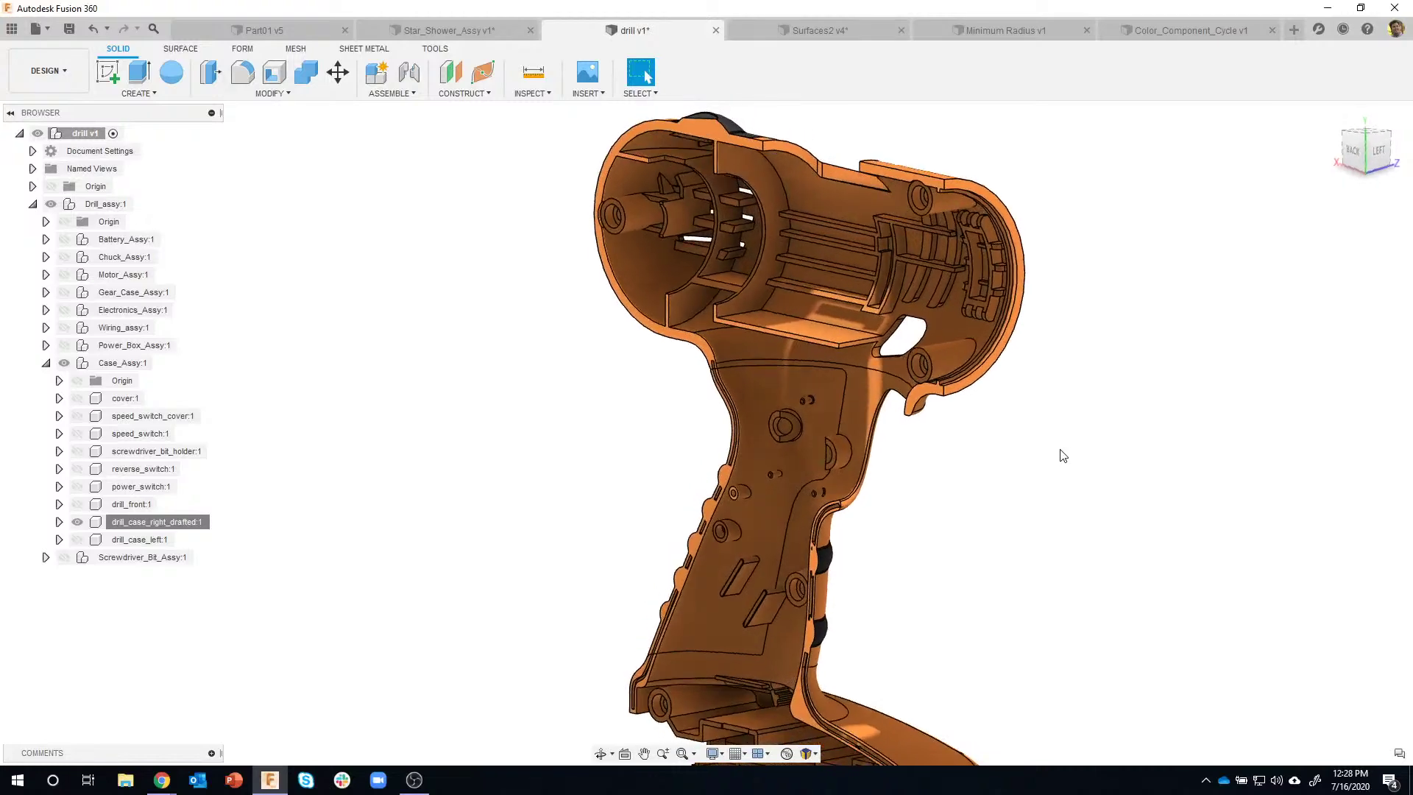
scroll(971, 489, down, 2)
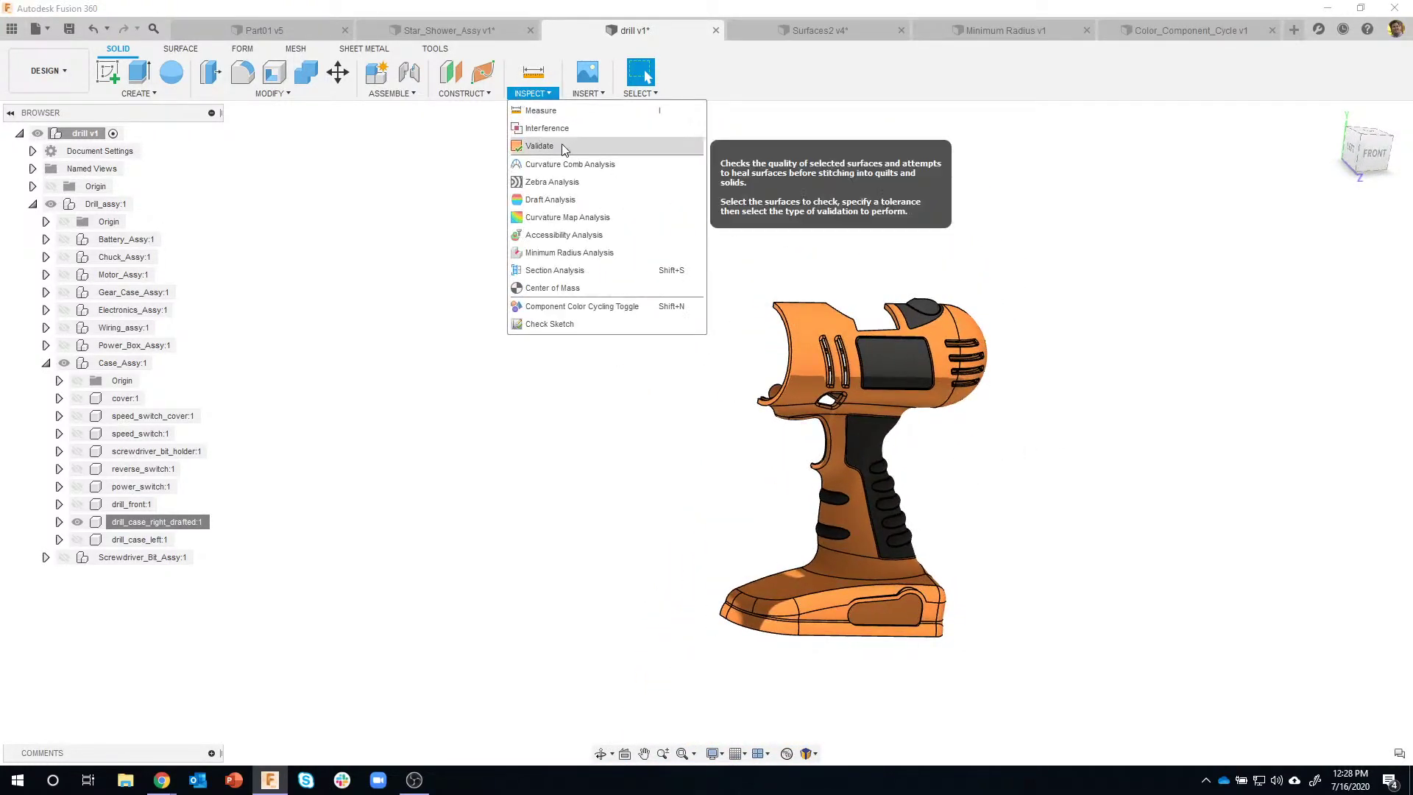
Unisolate the right case half to bring back the whole drill assembly, and clear the selection
click(184, 518)
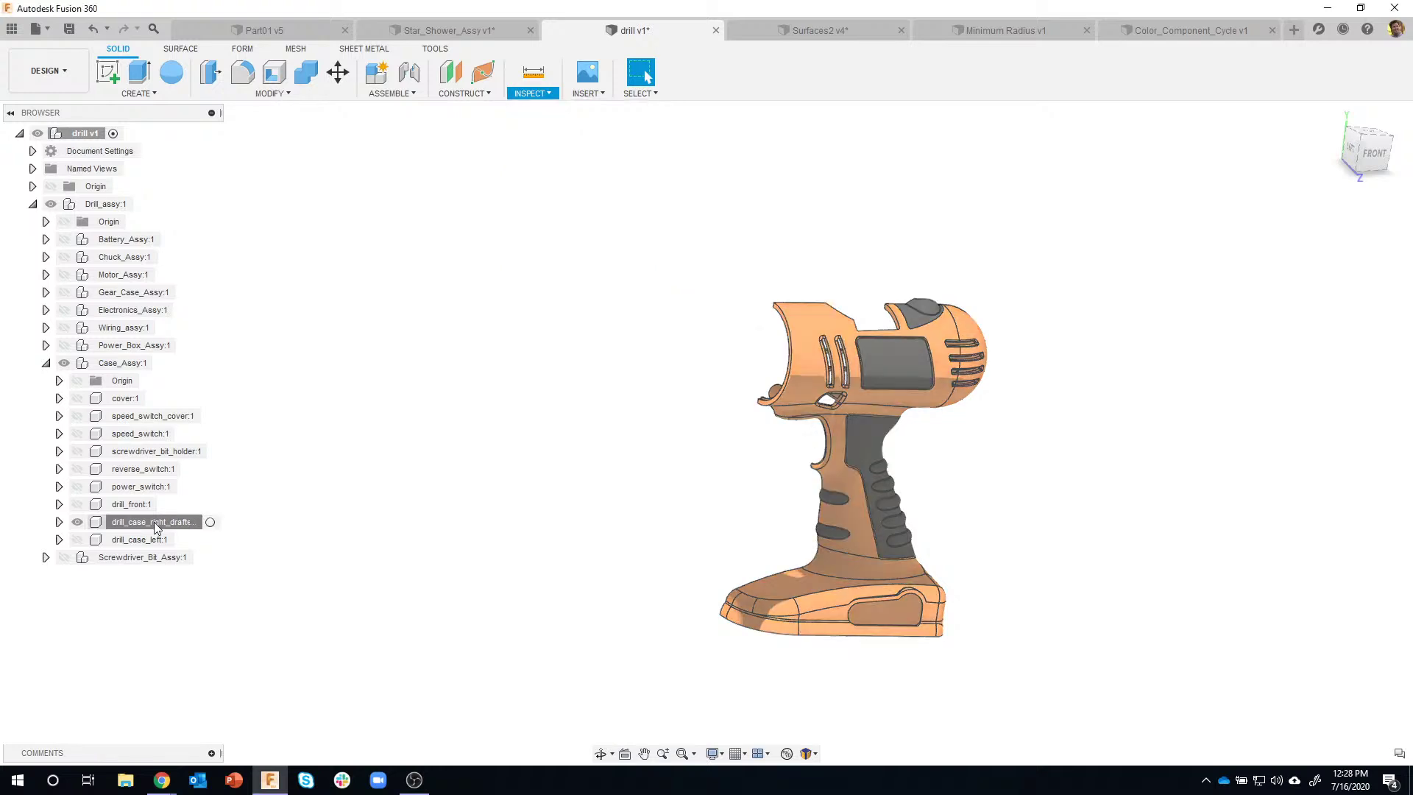
right_click(153, 523)
click(199, 499)
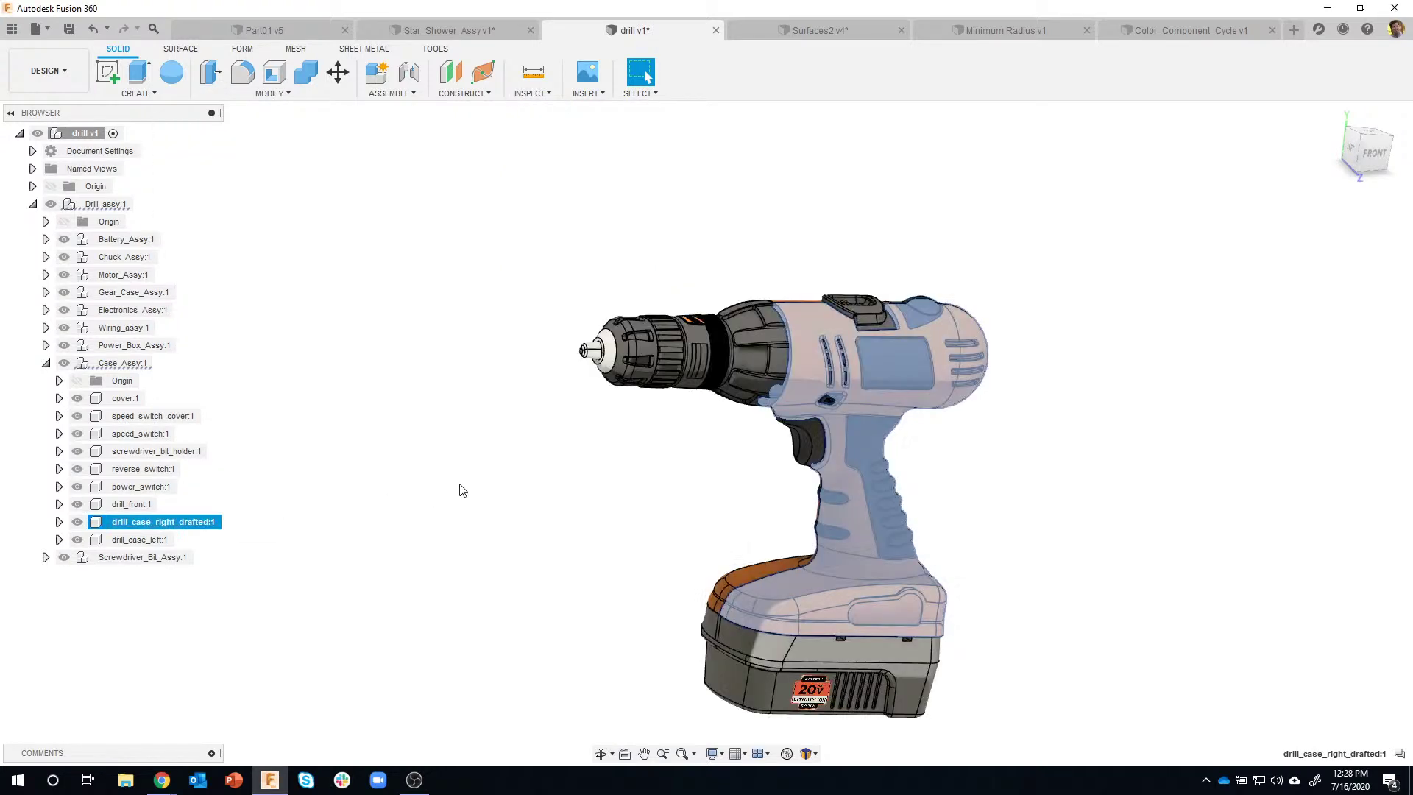
click(539, 496)
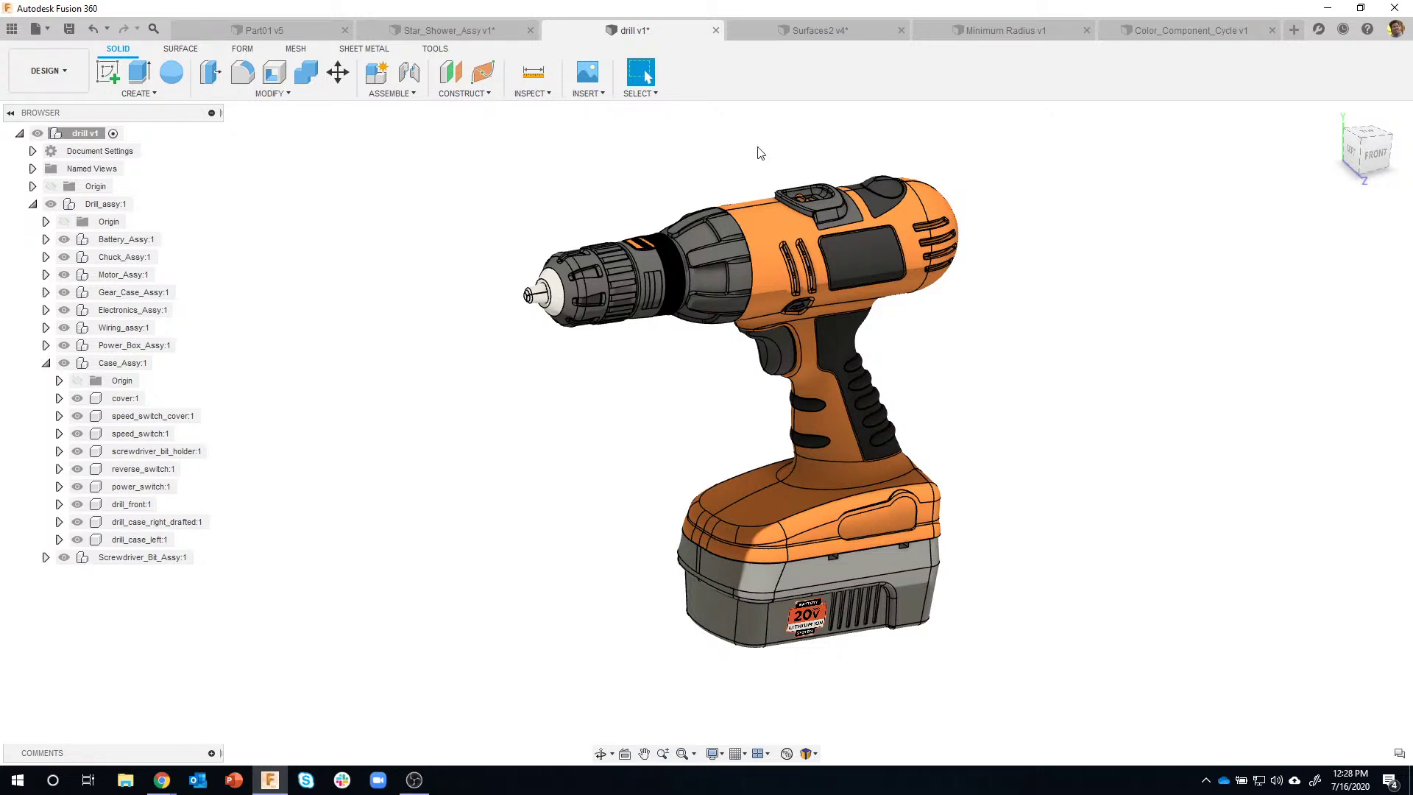
click(532, 93)
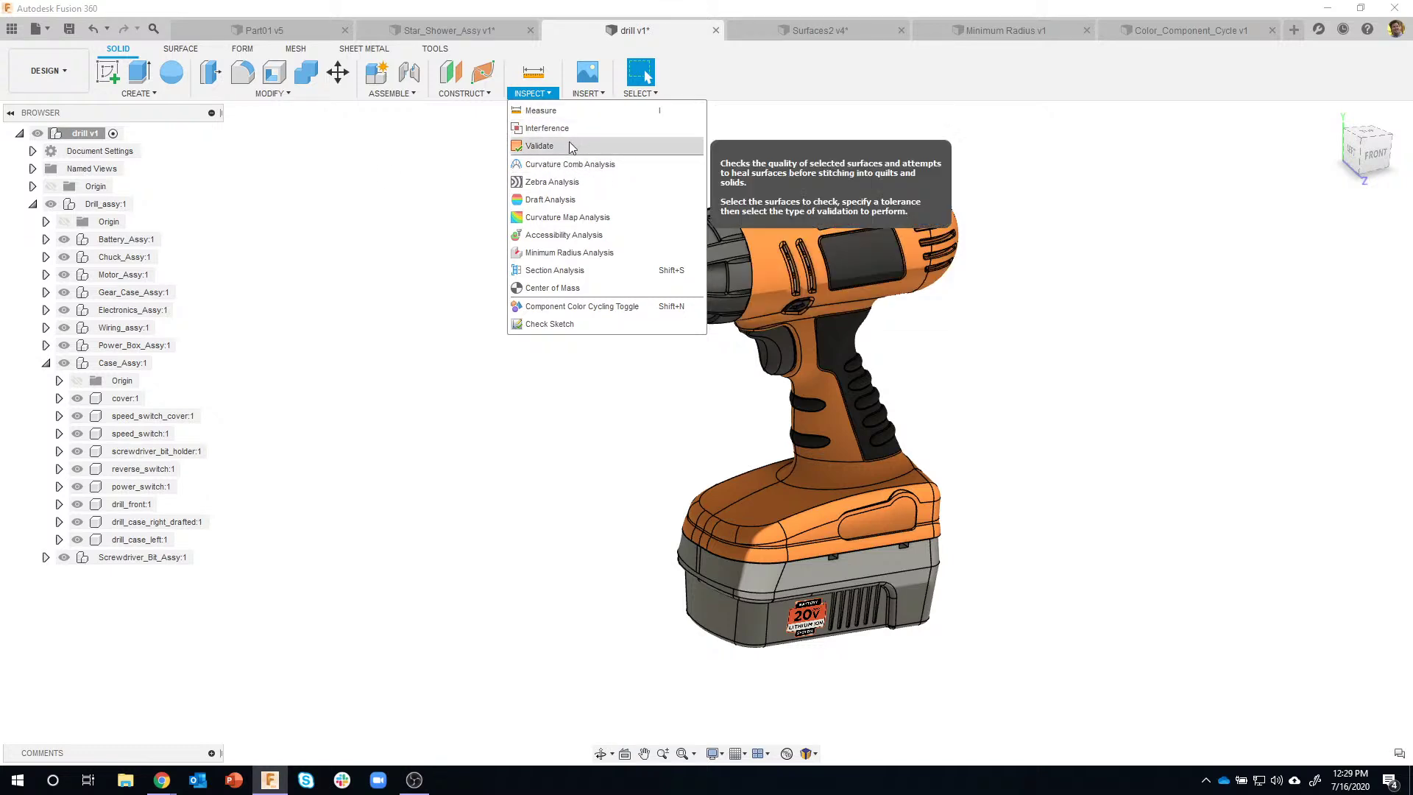
click(565, 167)
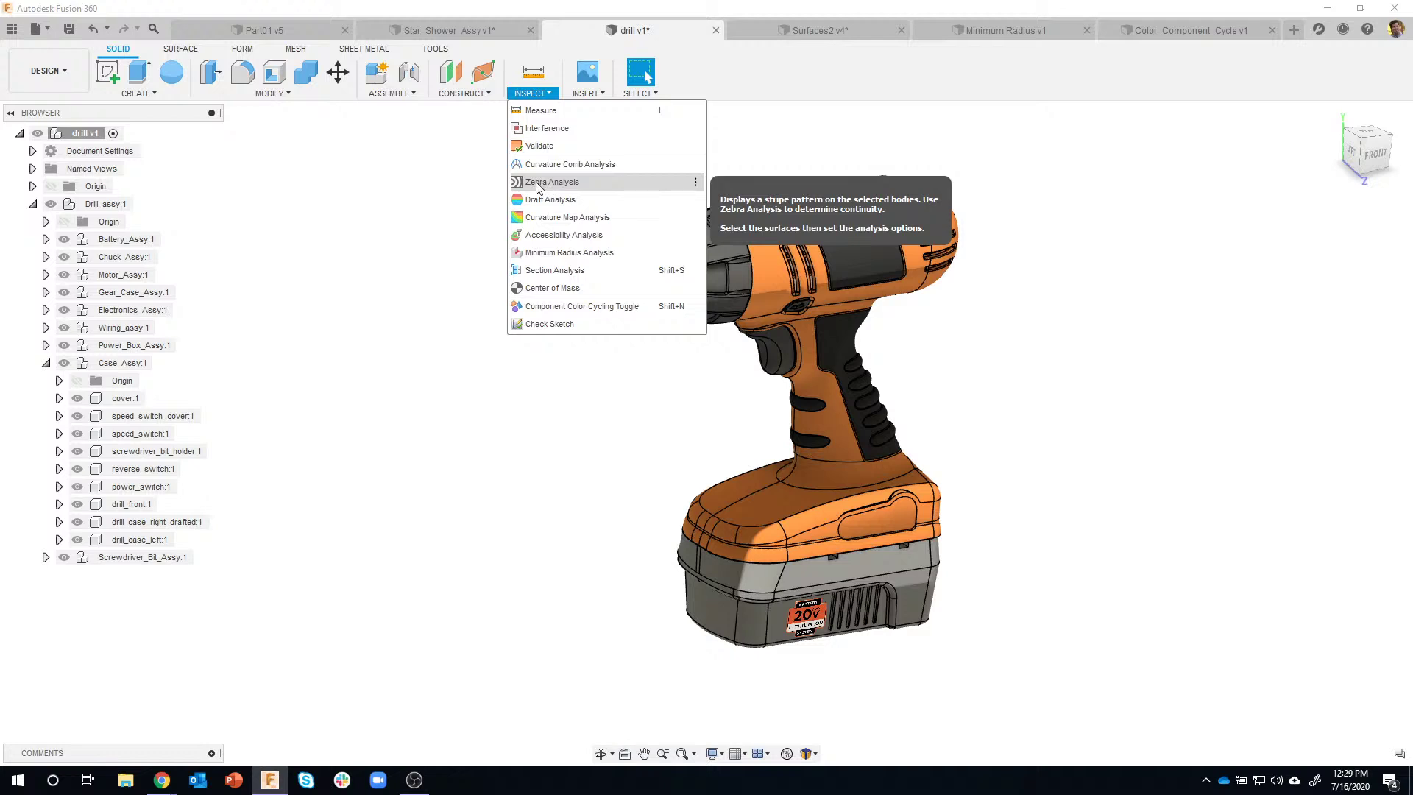
Switch to the Surfaces2 design and orient the model to face the openings in the surface shapes
click(813, 31)
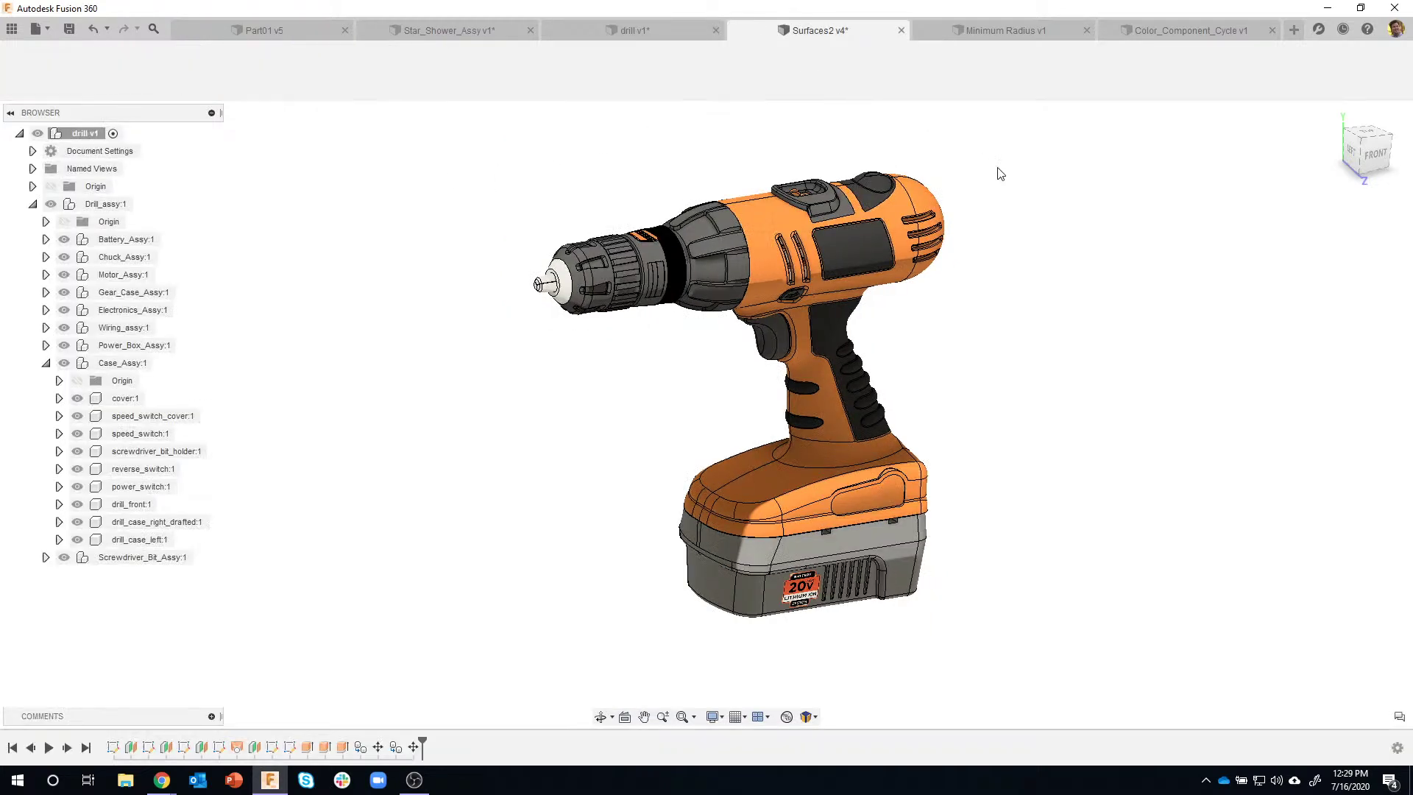
shift+middle_drag(786, 229, 571, 259)
scroll(522, 318, up, 3)
shift+middle_drag(523, 318, 559, 372)
shift+middle_drag(1262, 627, 1252, 614)
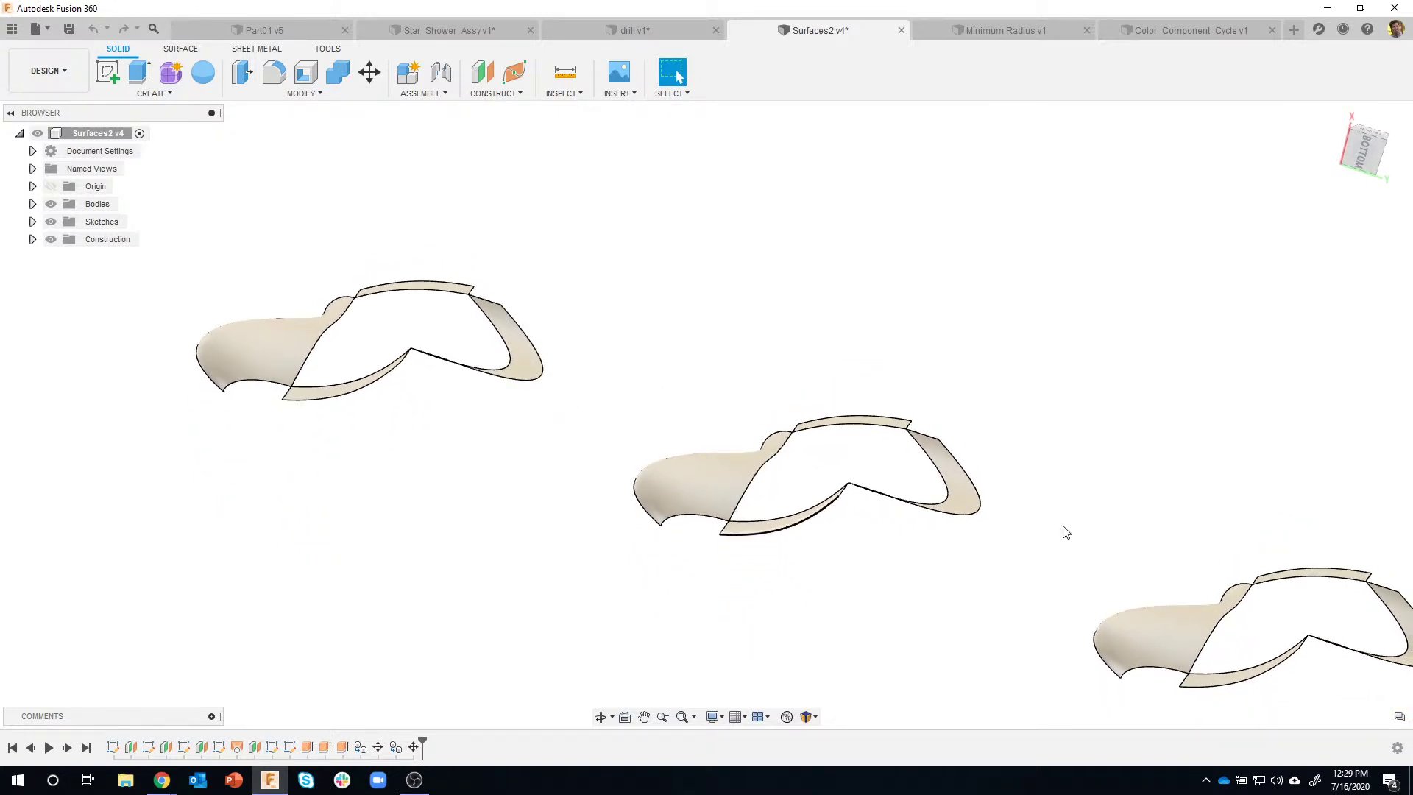
shift+middle_drag(1067, 530, 230, 94)
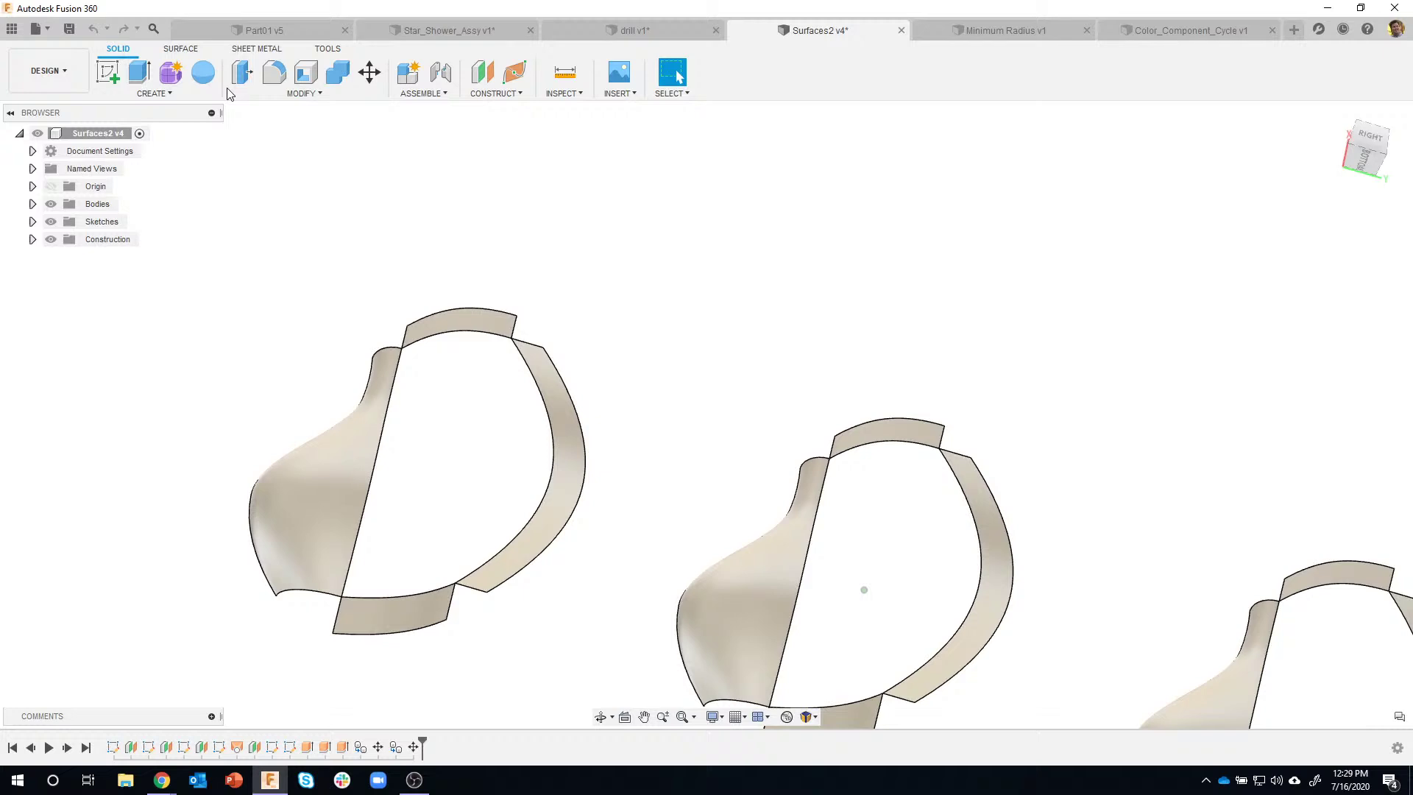
Start a surface Patch and select the four boundary edges around the opening of the first surface shape
click(179, 49)
click(140, 71)
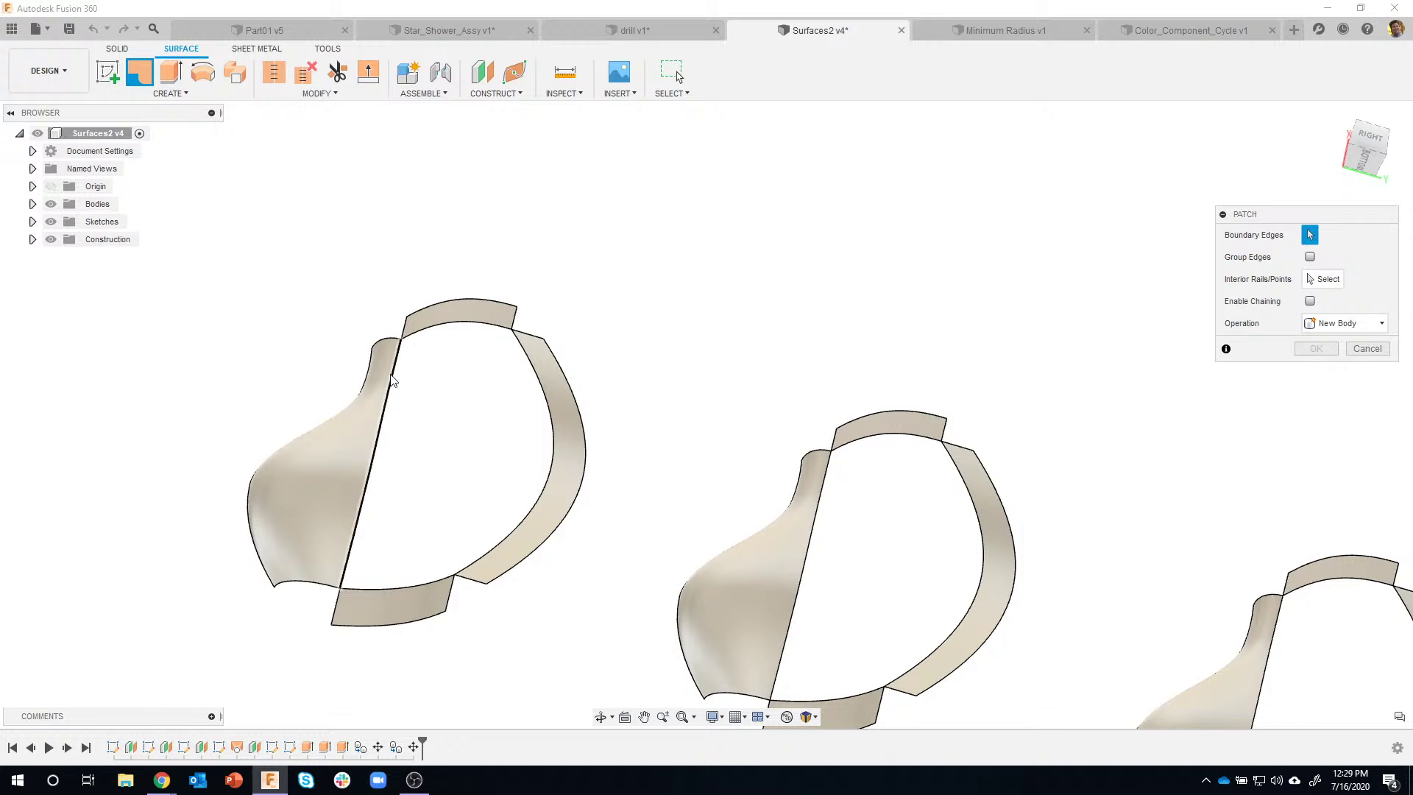
click(391, 380)
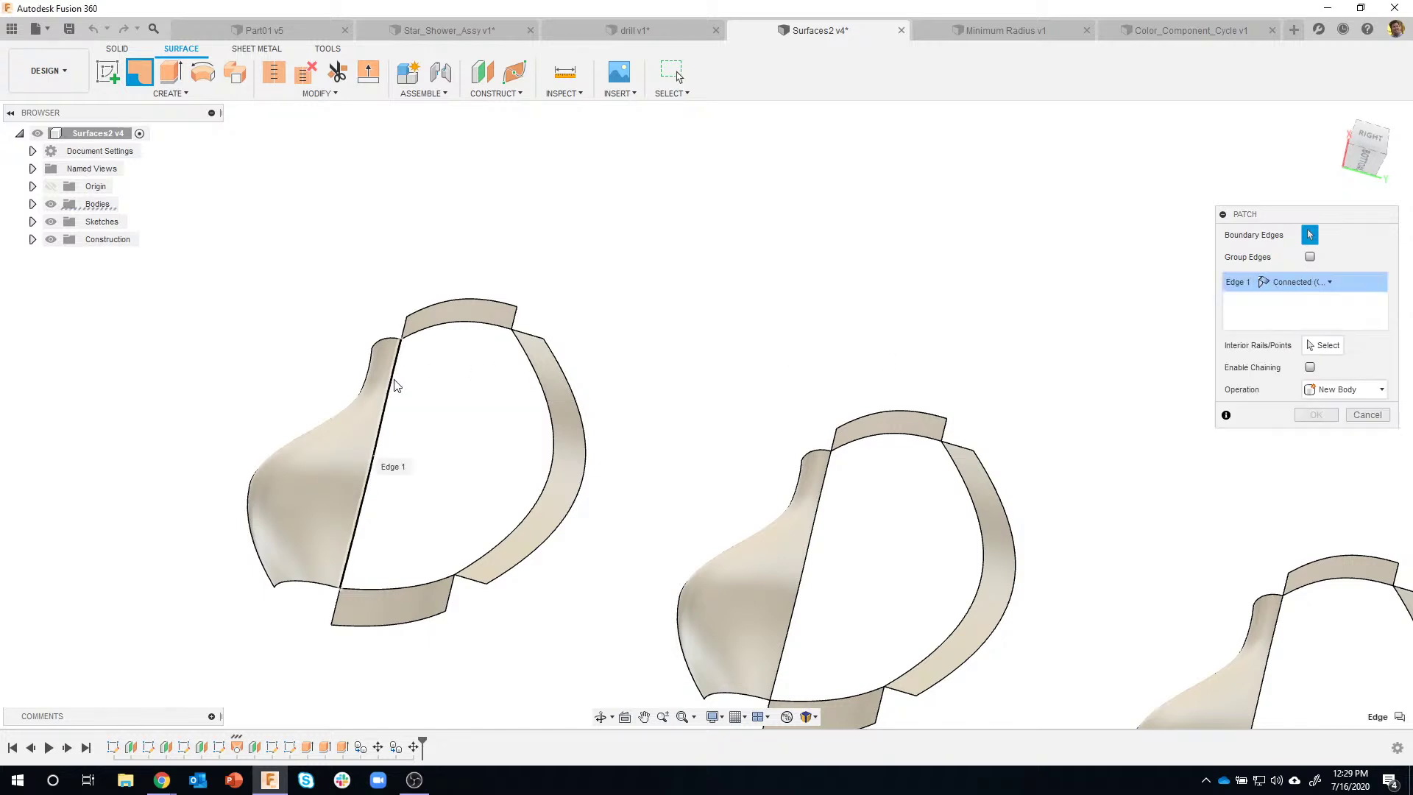
click(435, 333)
click(526, 363)
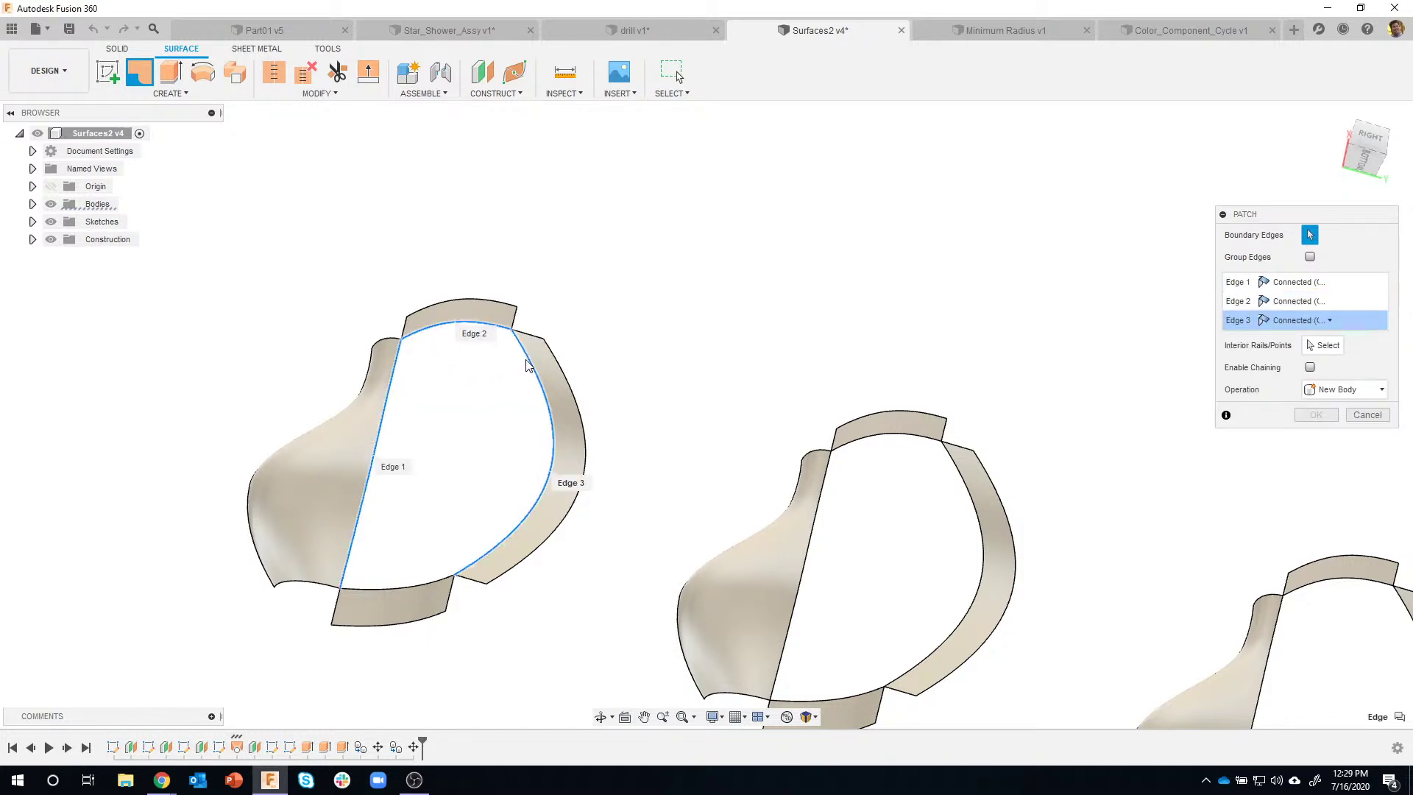
click(424, 587)
shift+middle_drag(442, 589, 338, 499)
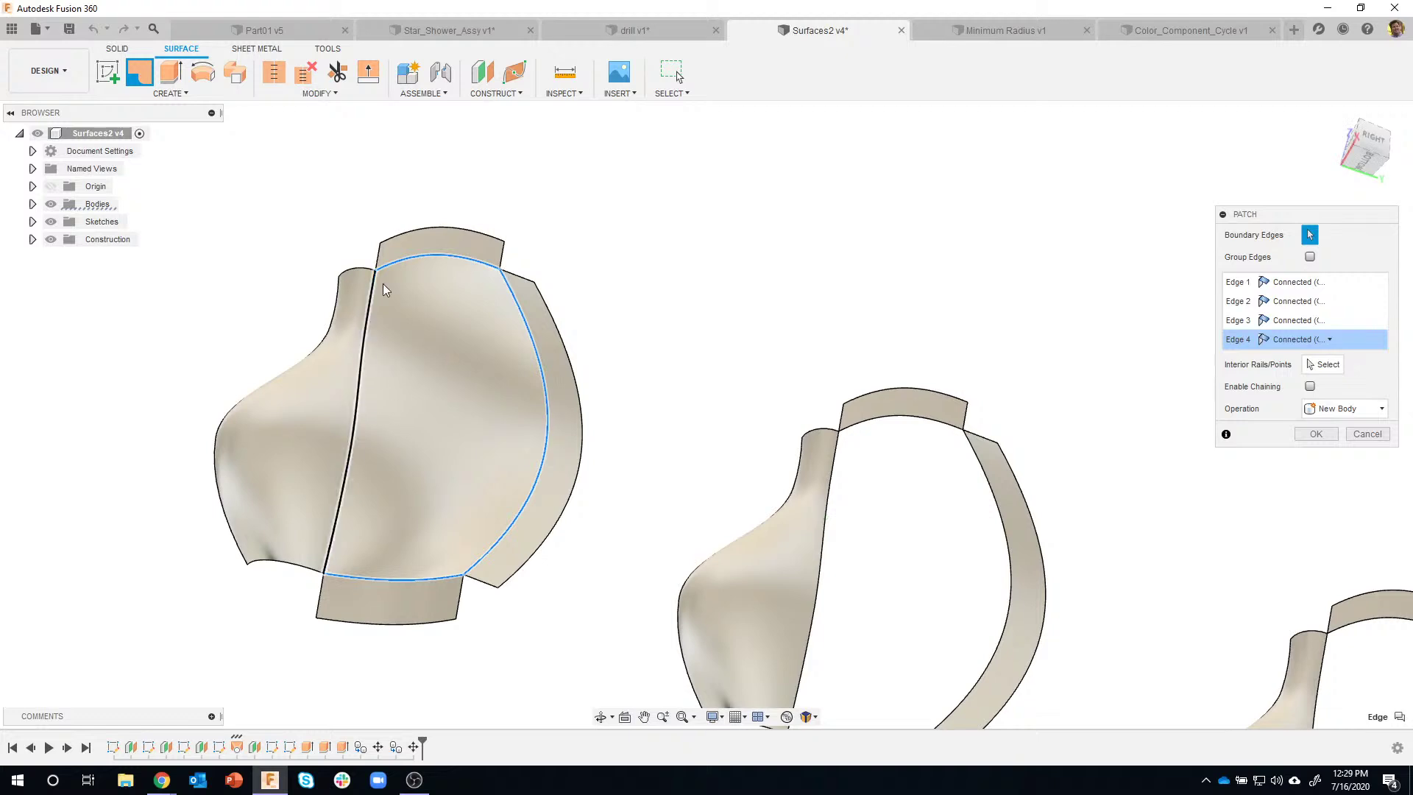
mouse_move(520, 508)
shift+middle_down()
mouse_move(501, 491)
mouse_move(516, 442)
shift+middle_up()
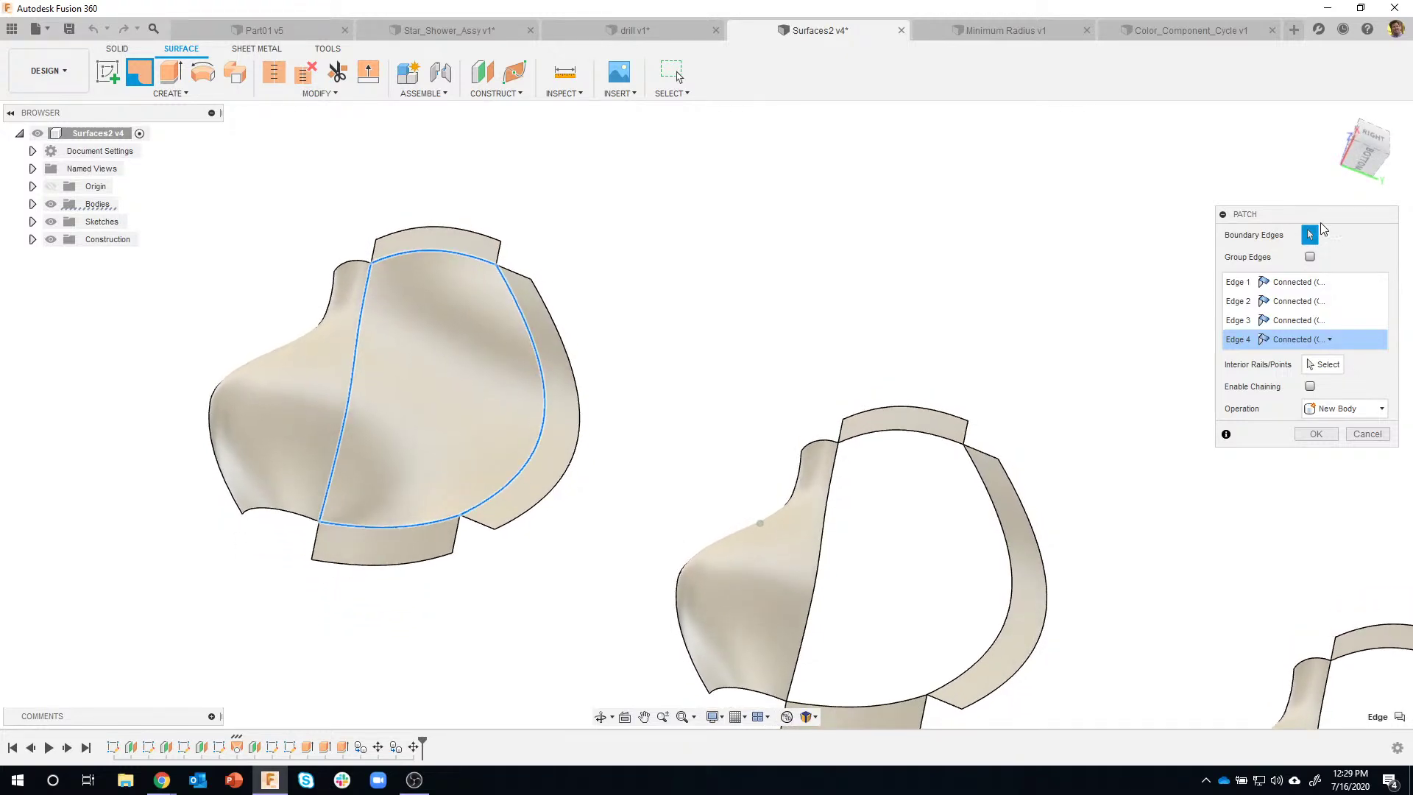
Reposition and widen the Patch dialog, keep Edge 1 at Connected (G0) continuity, and create the first patch as a new body
drag(1328, 241, 1092, 175)
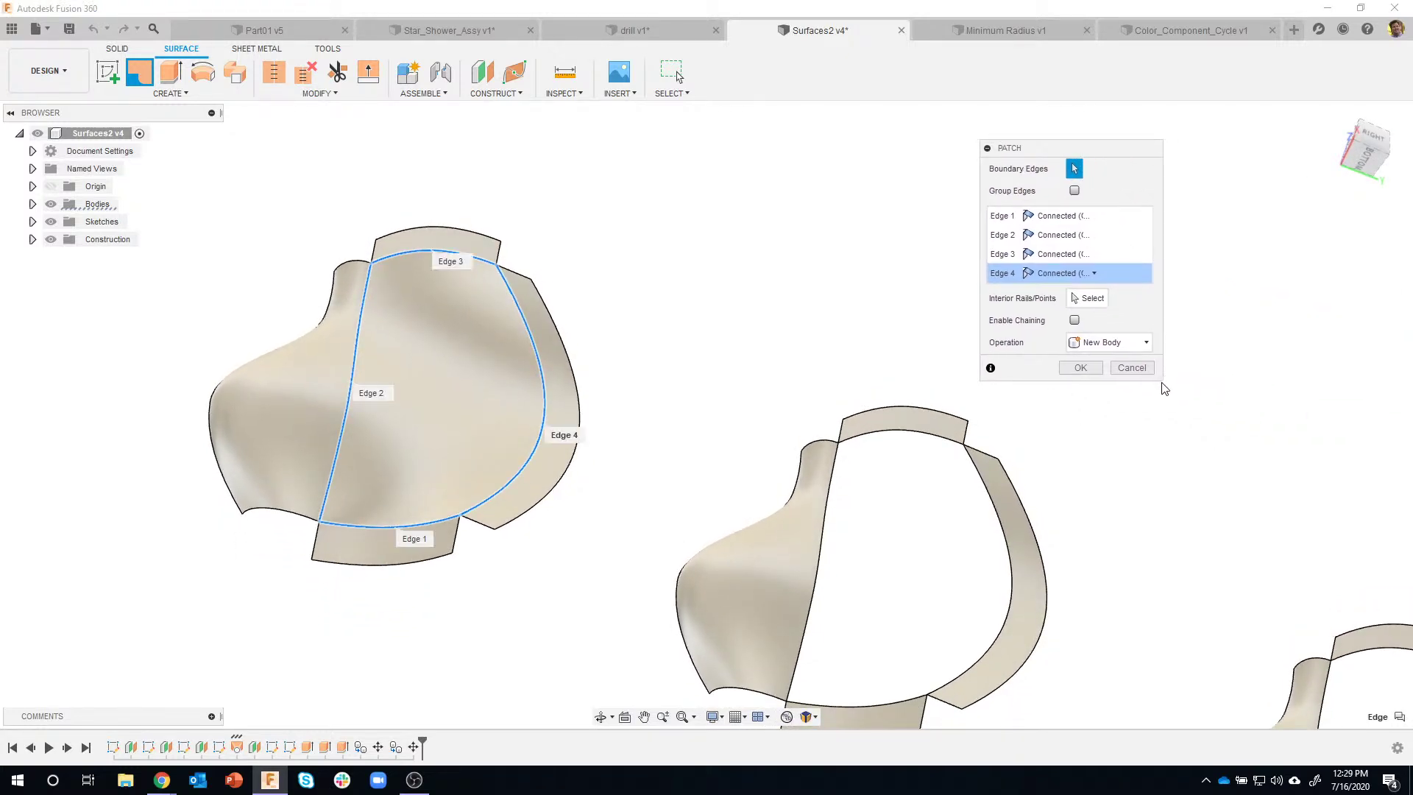
drag(1163, 379, 1243, 412)
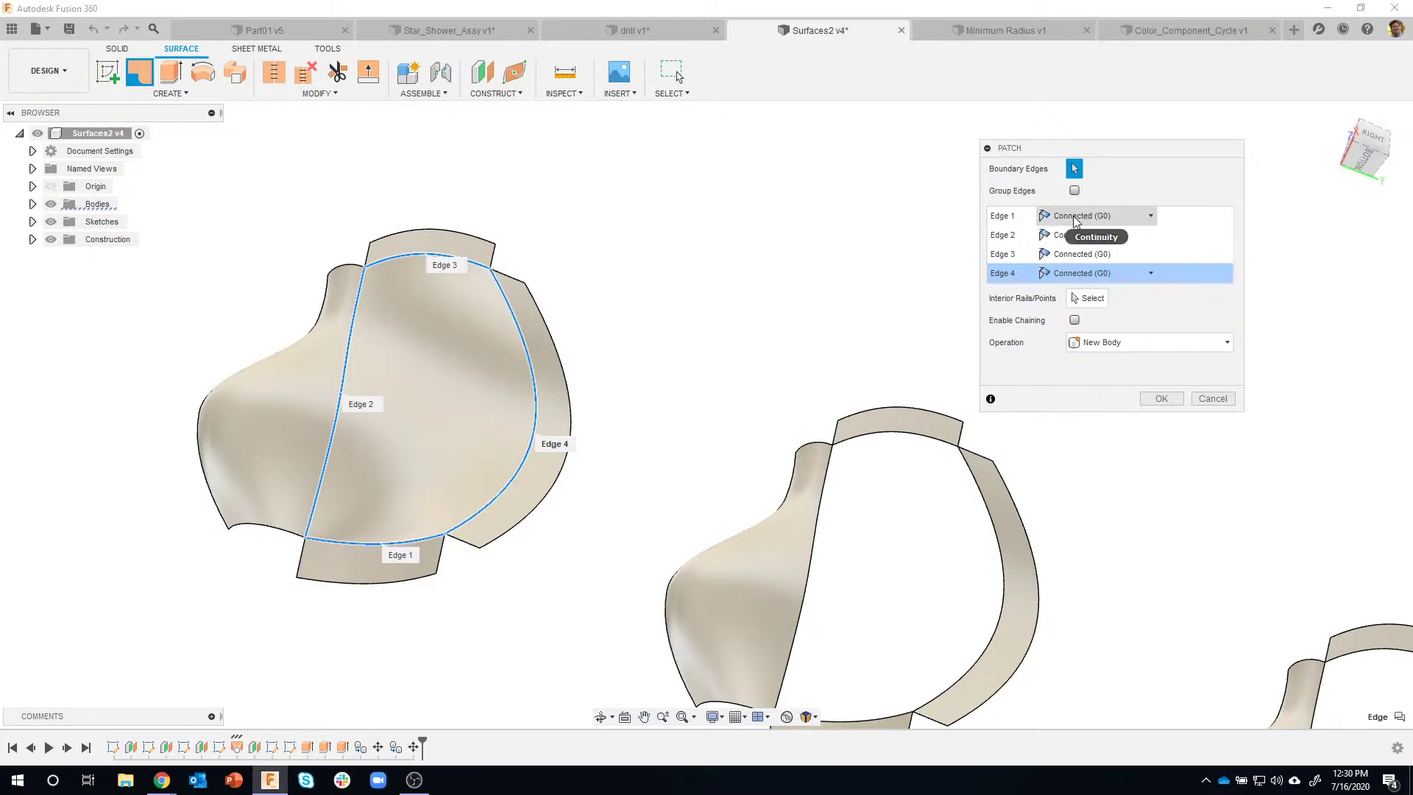
click(1151, 216)
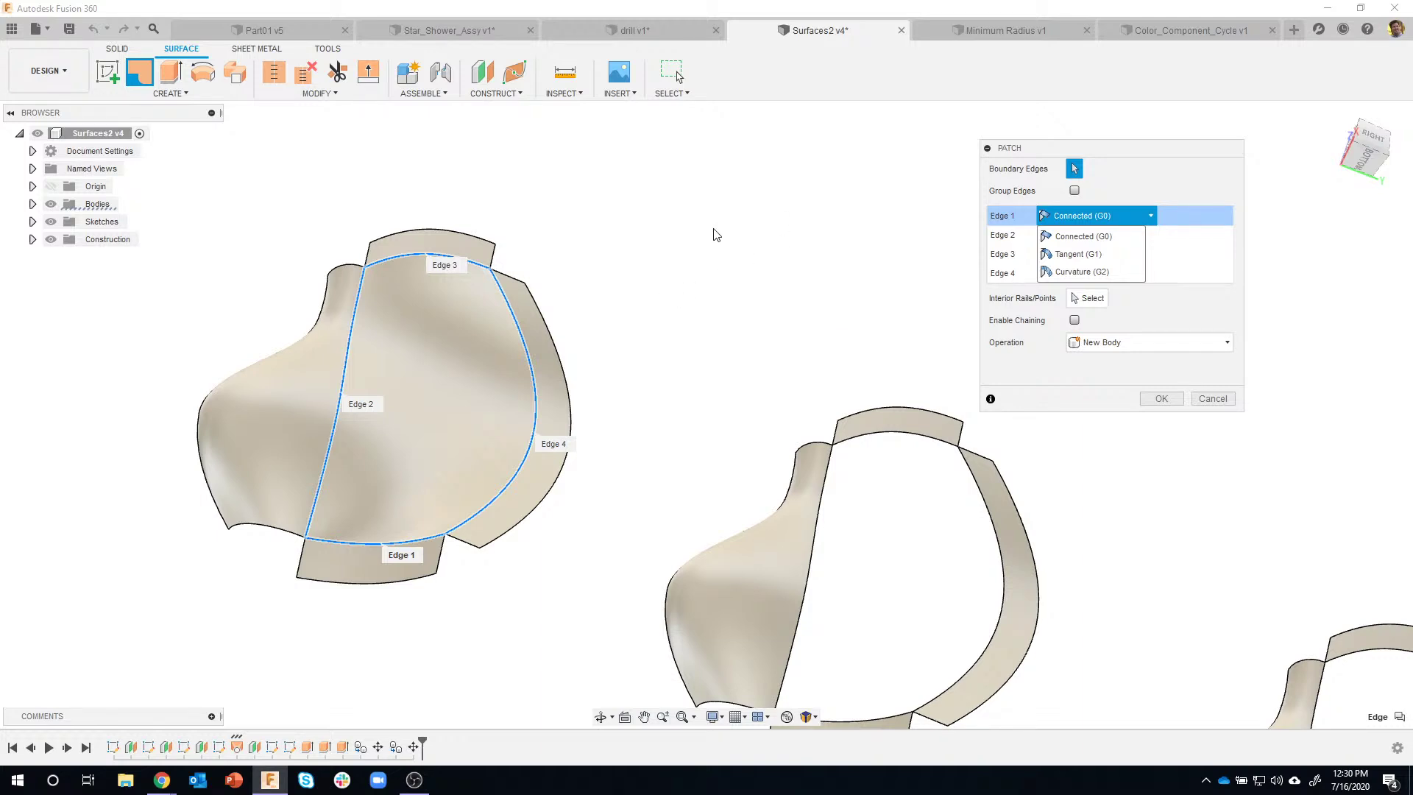
click(1081, 225)
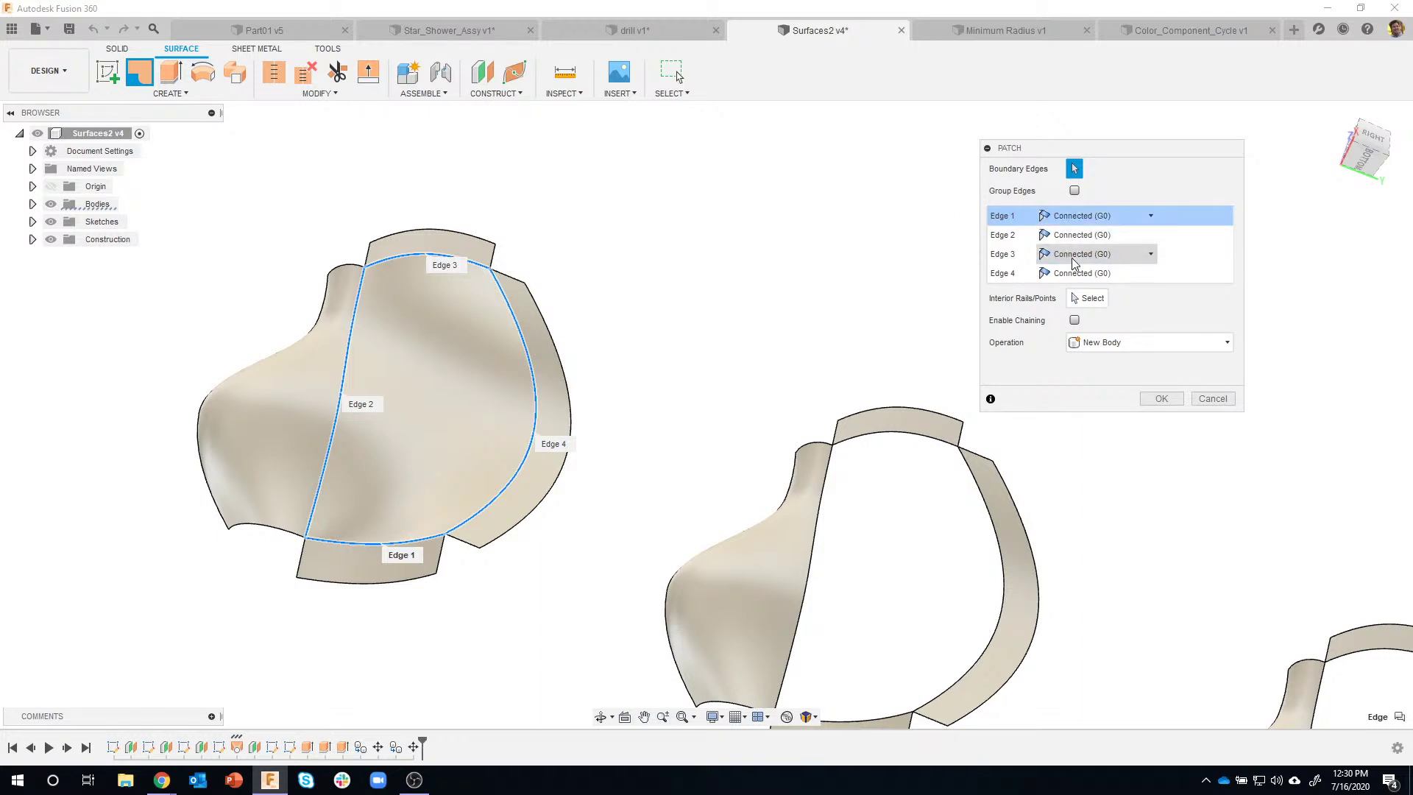
click(1161, 399)
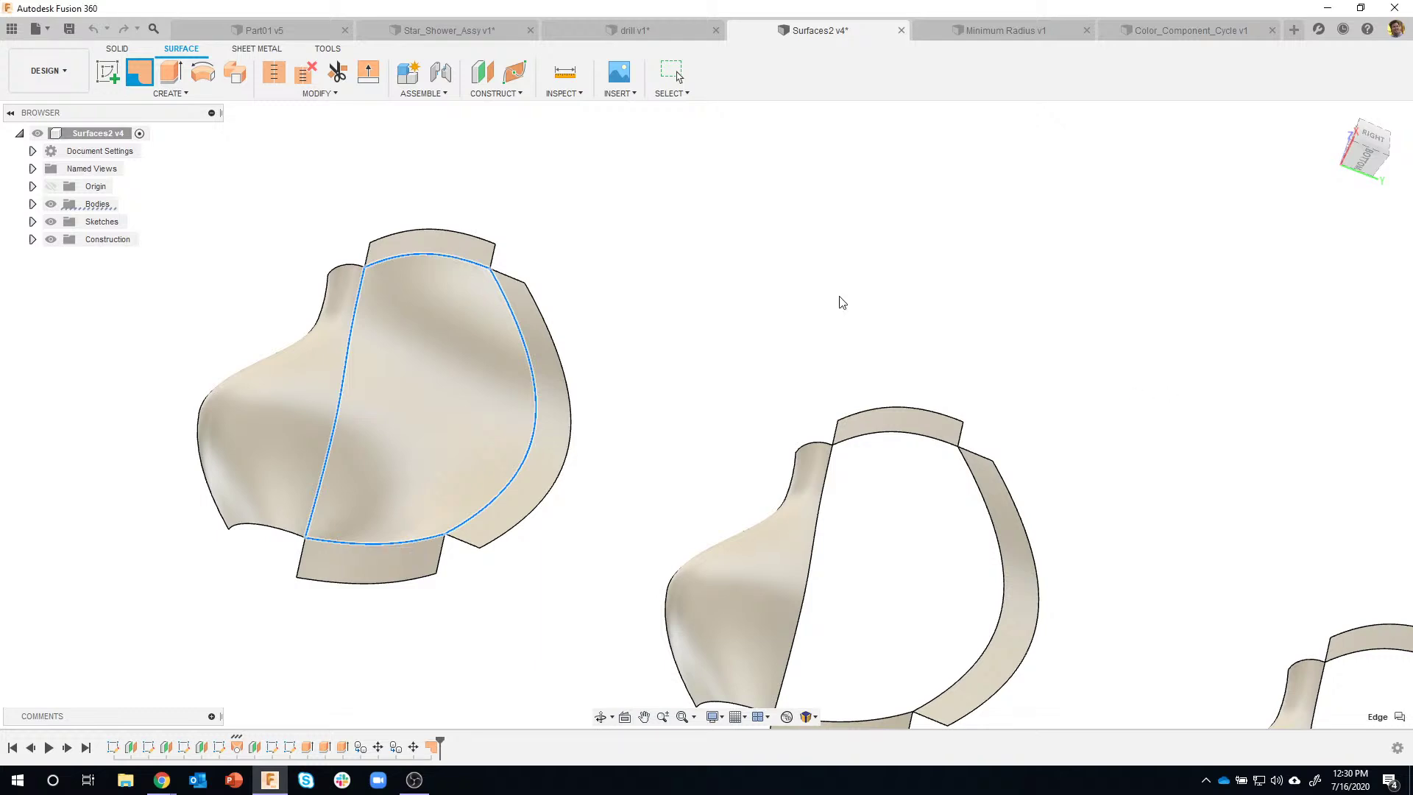
Start another Patch and select the four boundary edges around the middle shape's opening
click(138, 74)
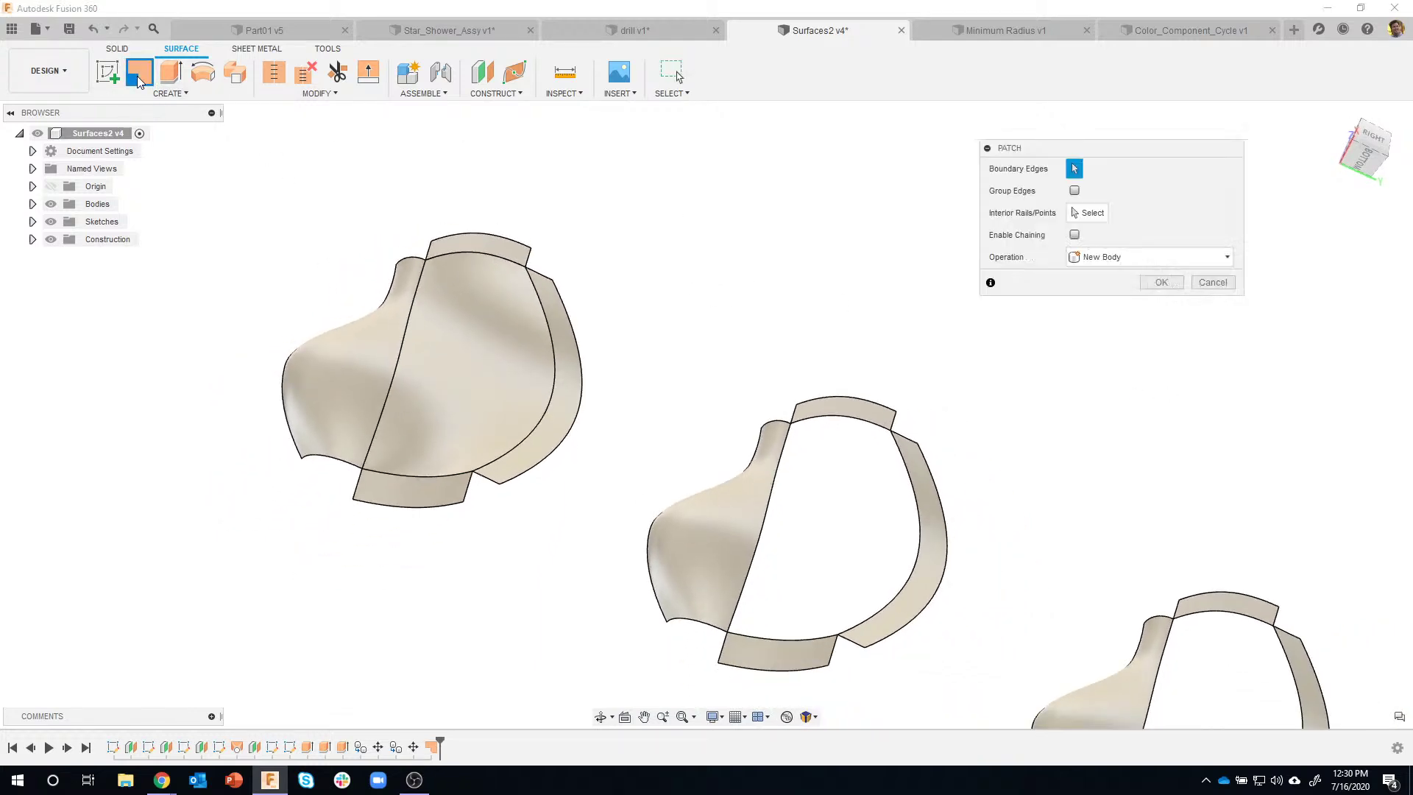
click(778, 444)
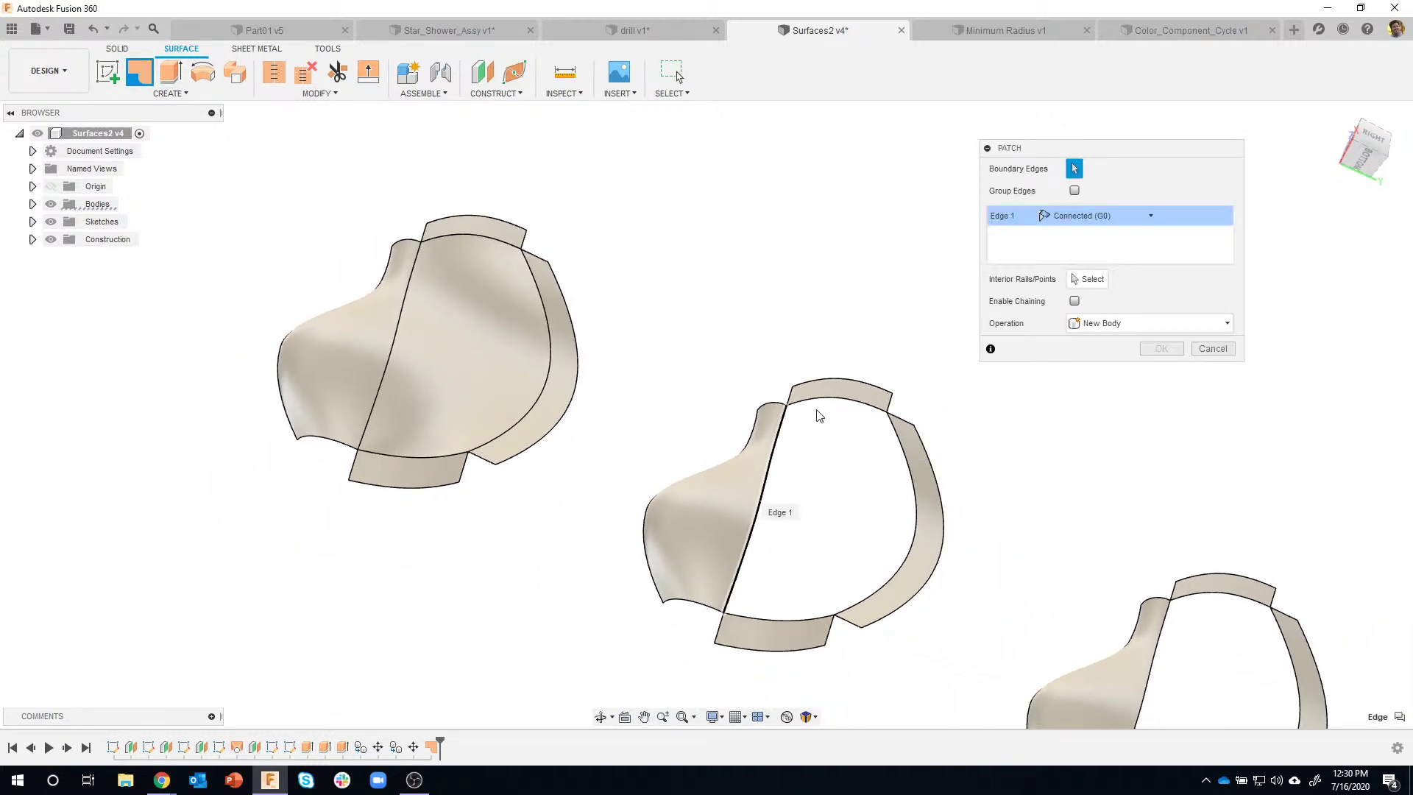
click(822, 405)
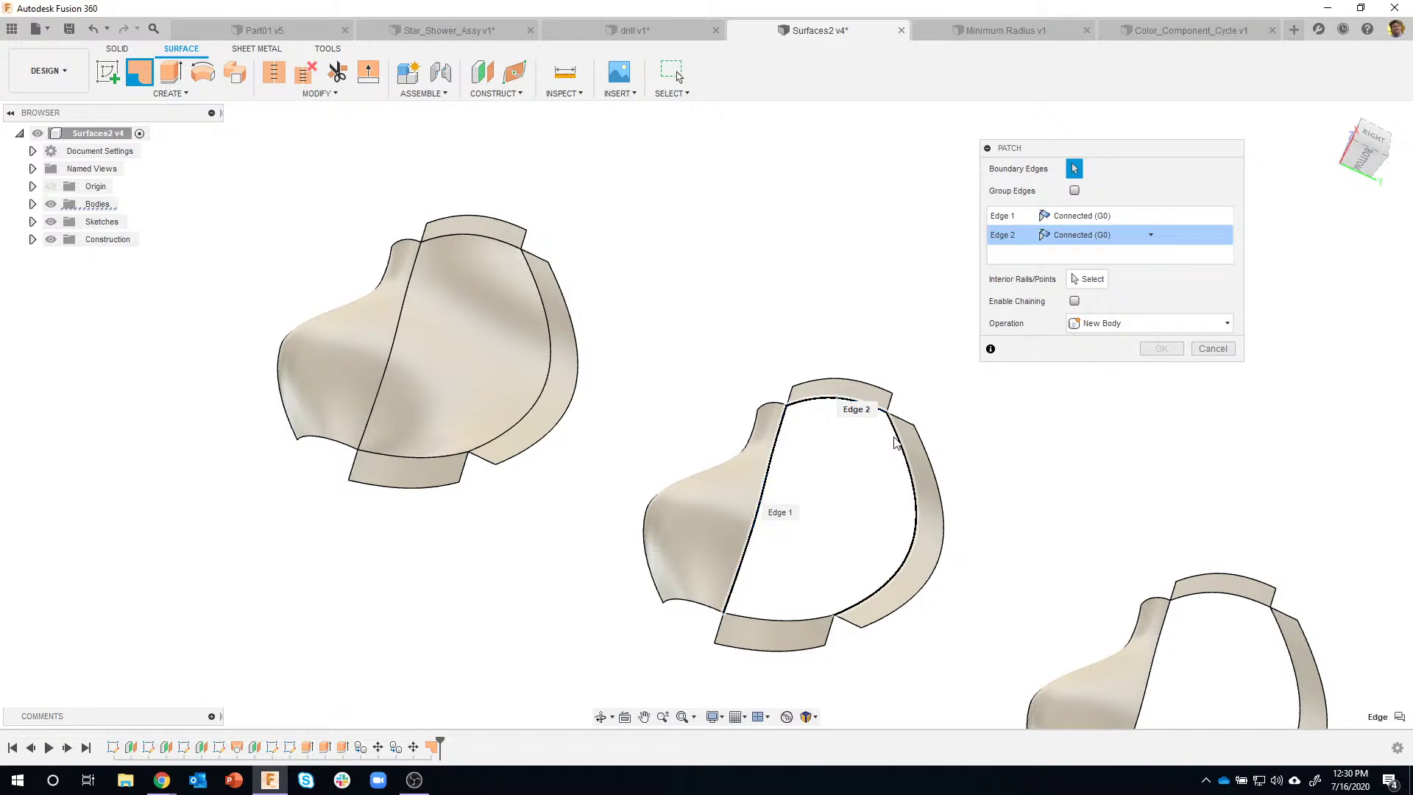
click(823, 607)
click(802, 624)
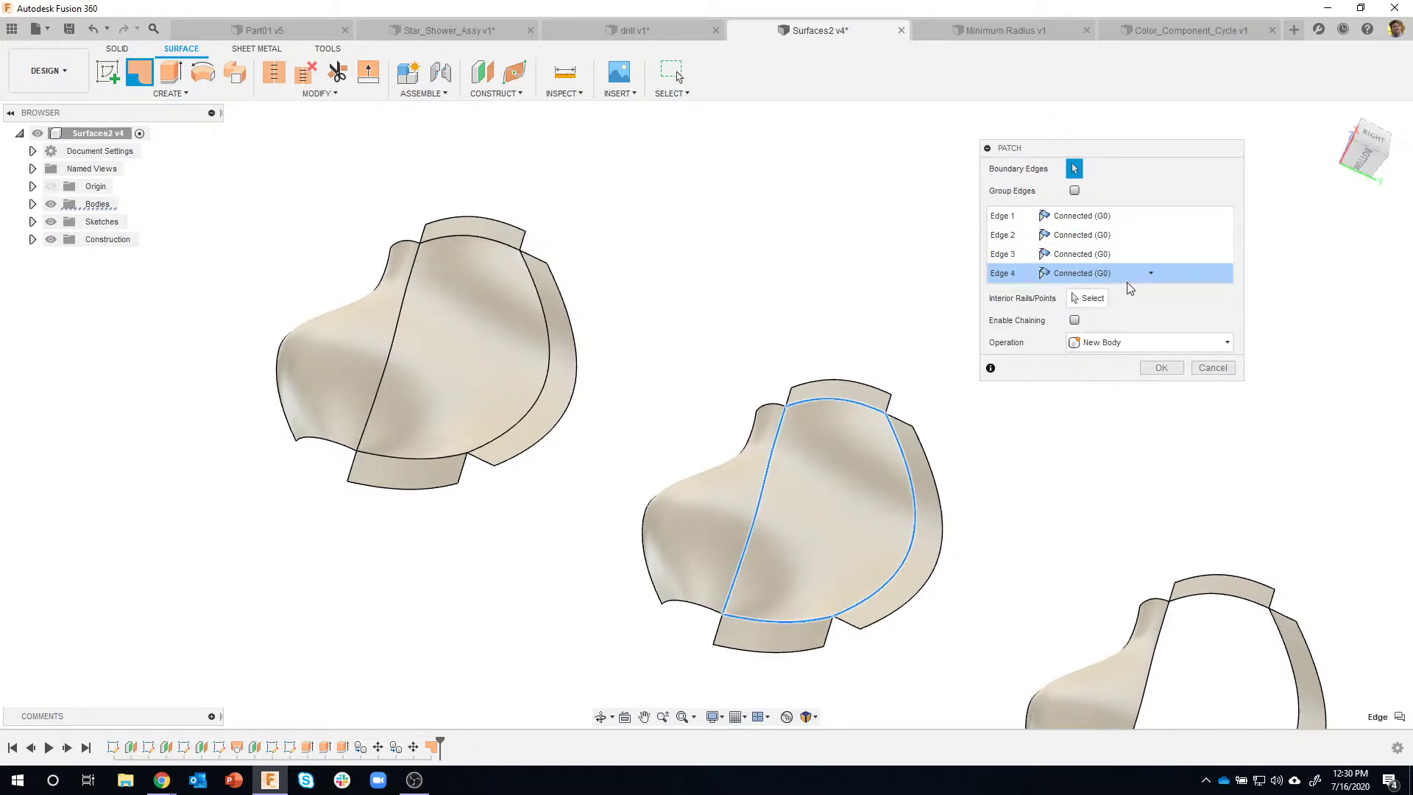
Try Tangent (G1) continuity on Edge 1 of the middle patch, and return it to Connected (G0)
click(1151, 223)
click(1095, 257)
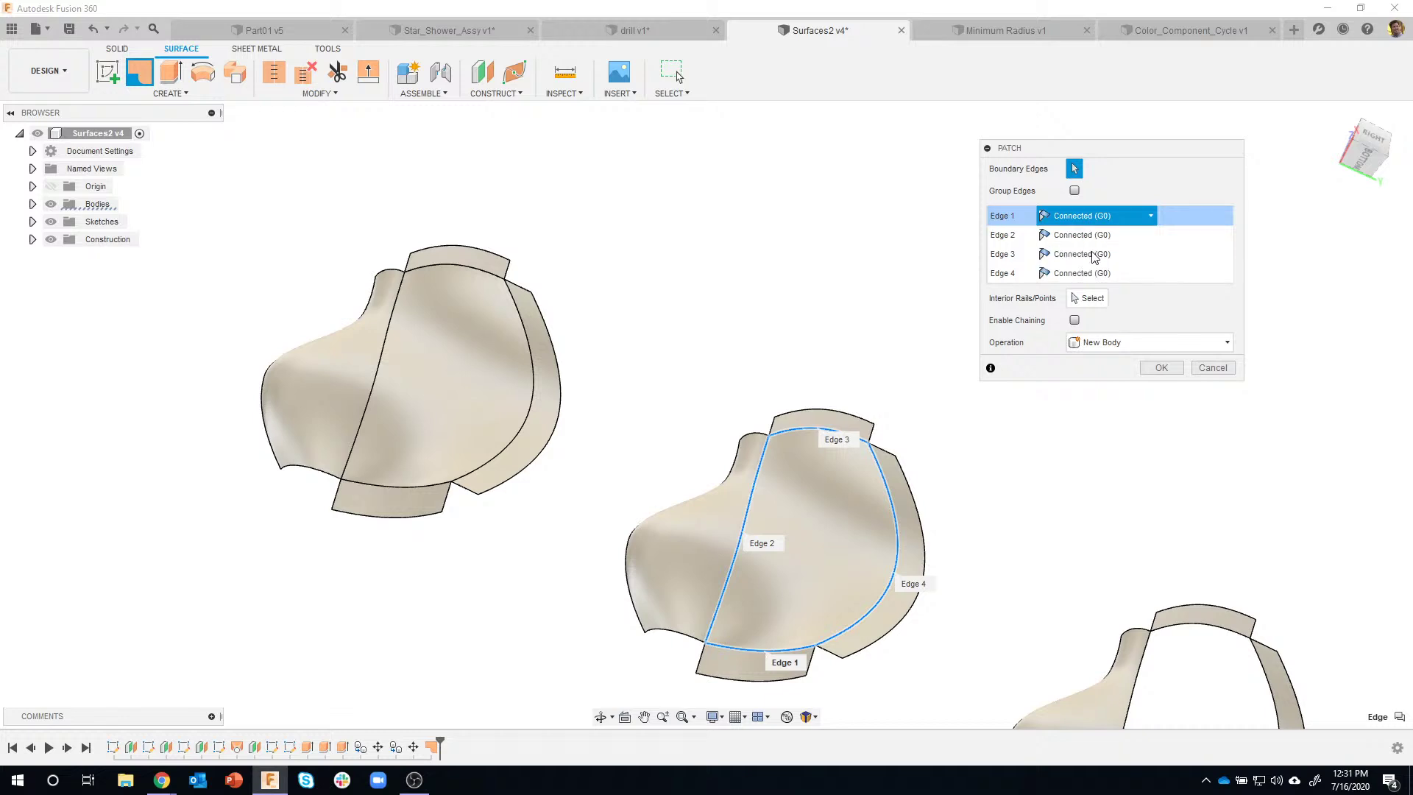
scroll(725, 637, up, 5)
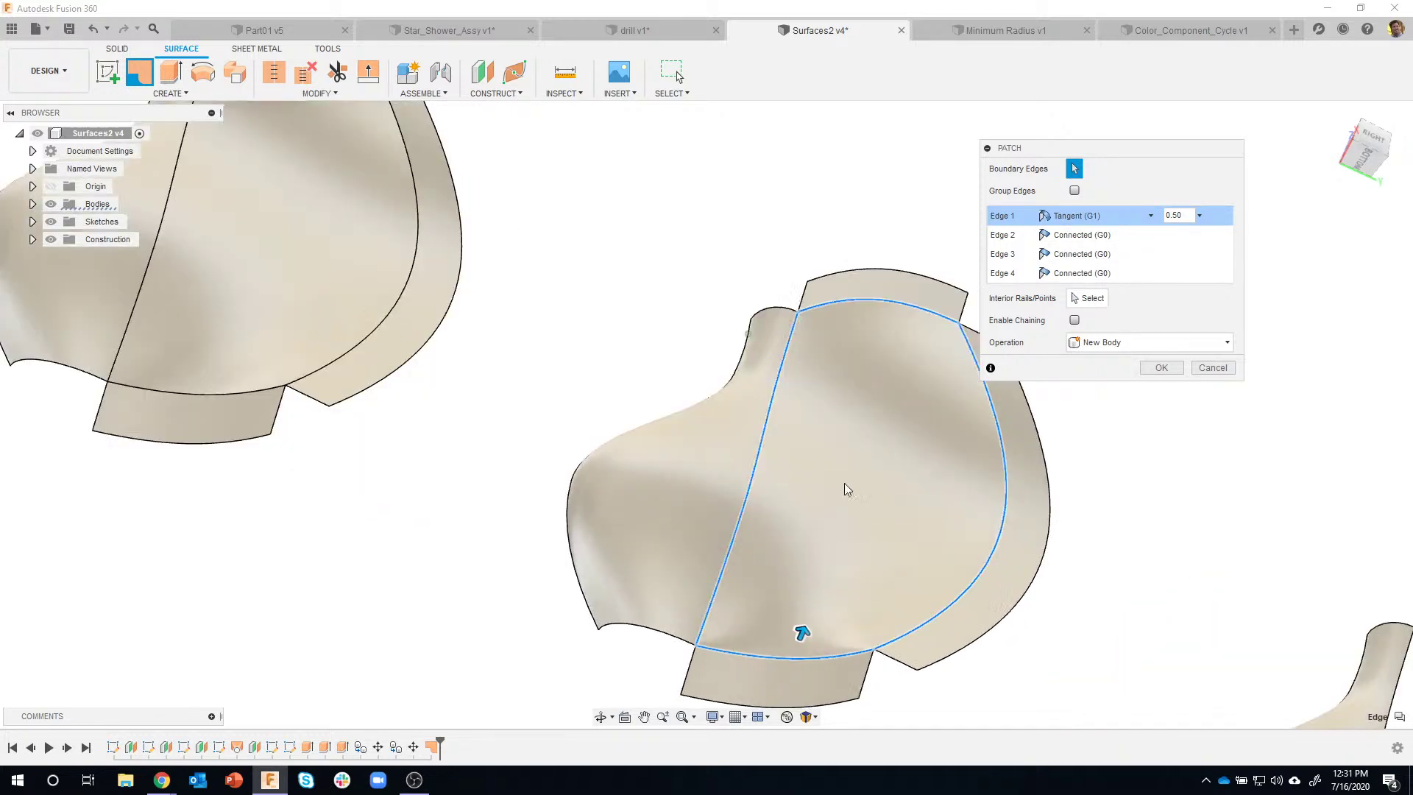
click(1151, 215)
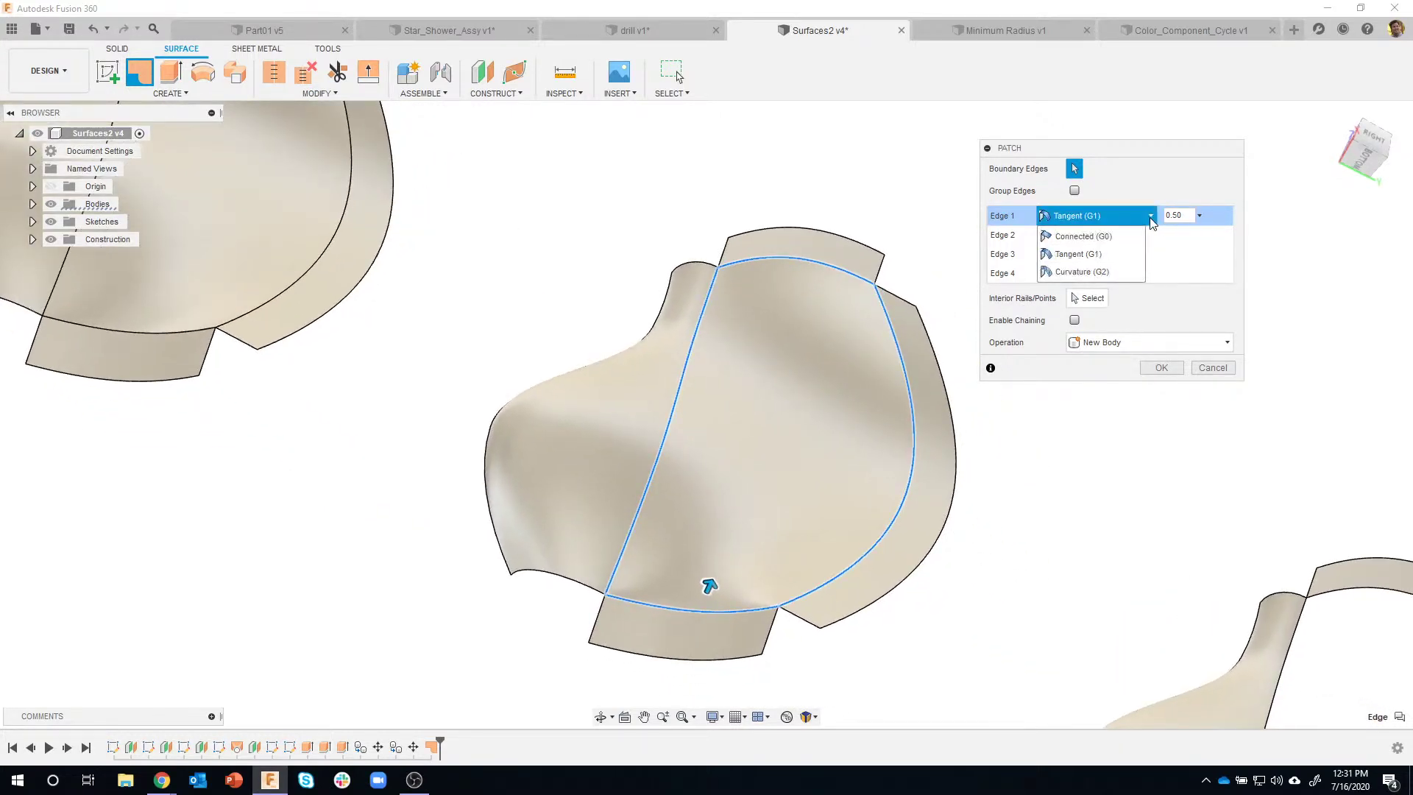
click(1082, 237)
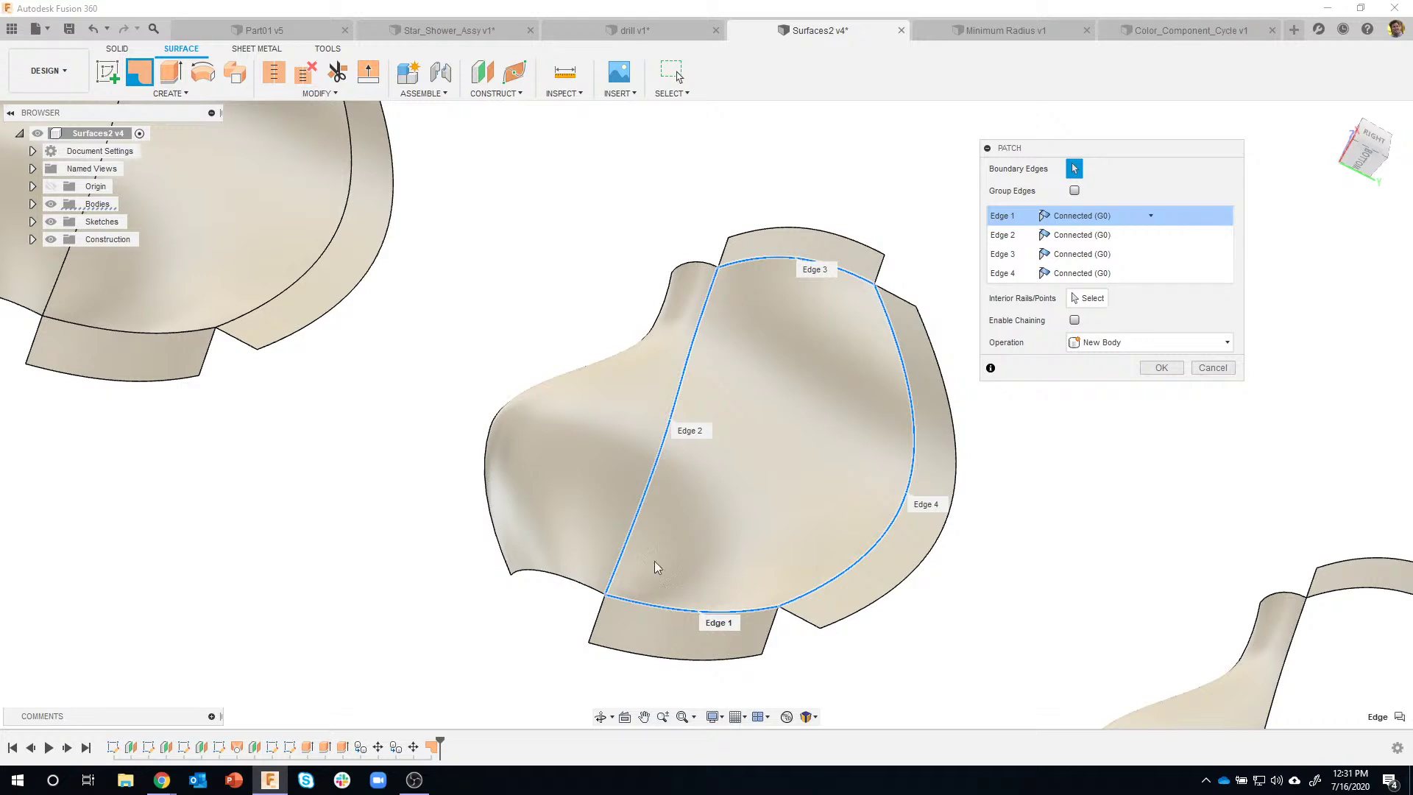
Set Edges 1 to 4 of the middle patch to Tangent (G1) continuity and create the patch as a new body
click(1151, 216)
click(1079, 254)
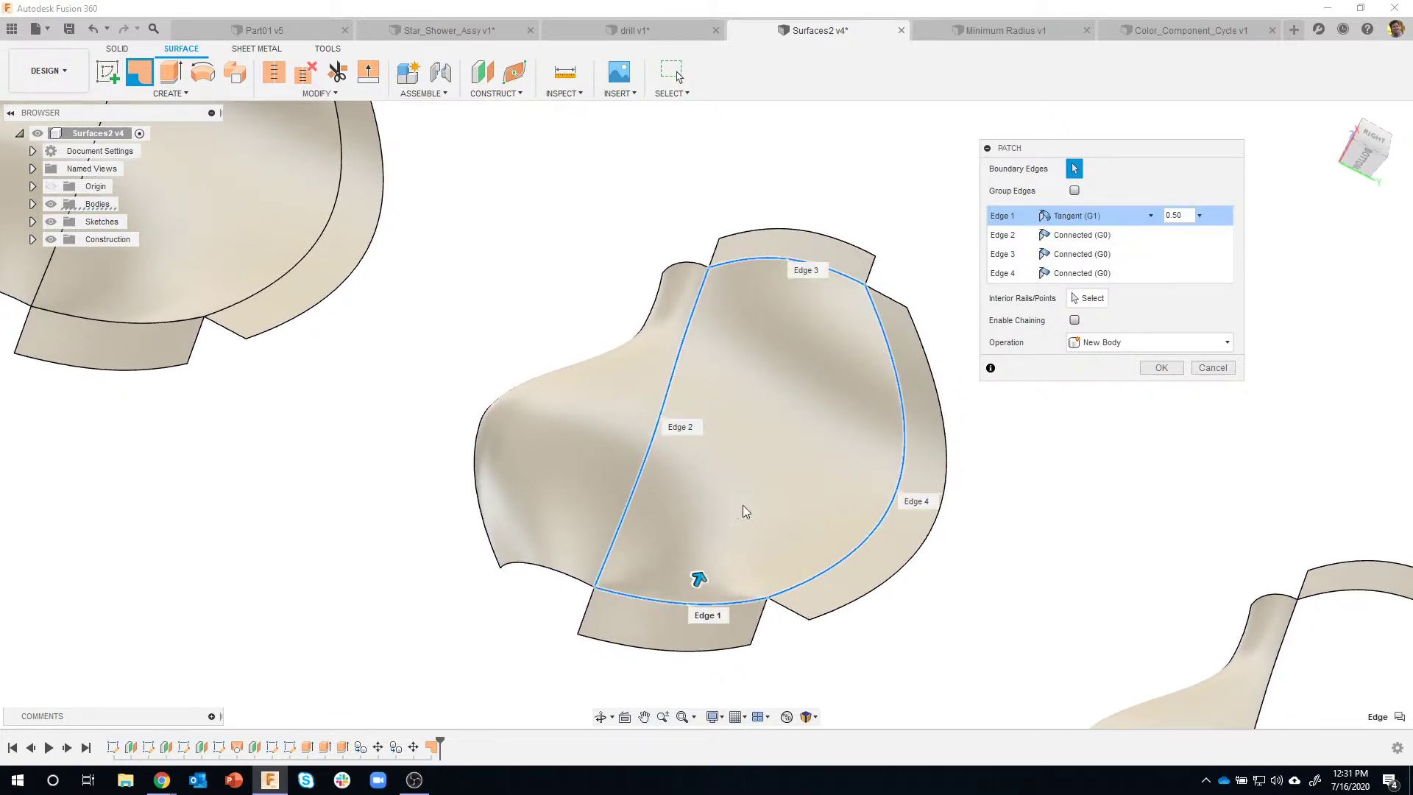
click(1097, 241)
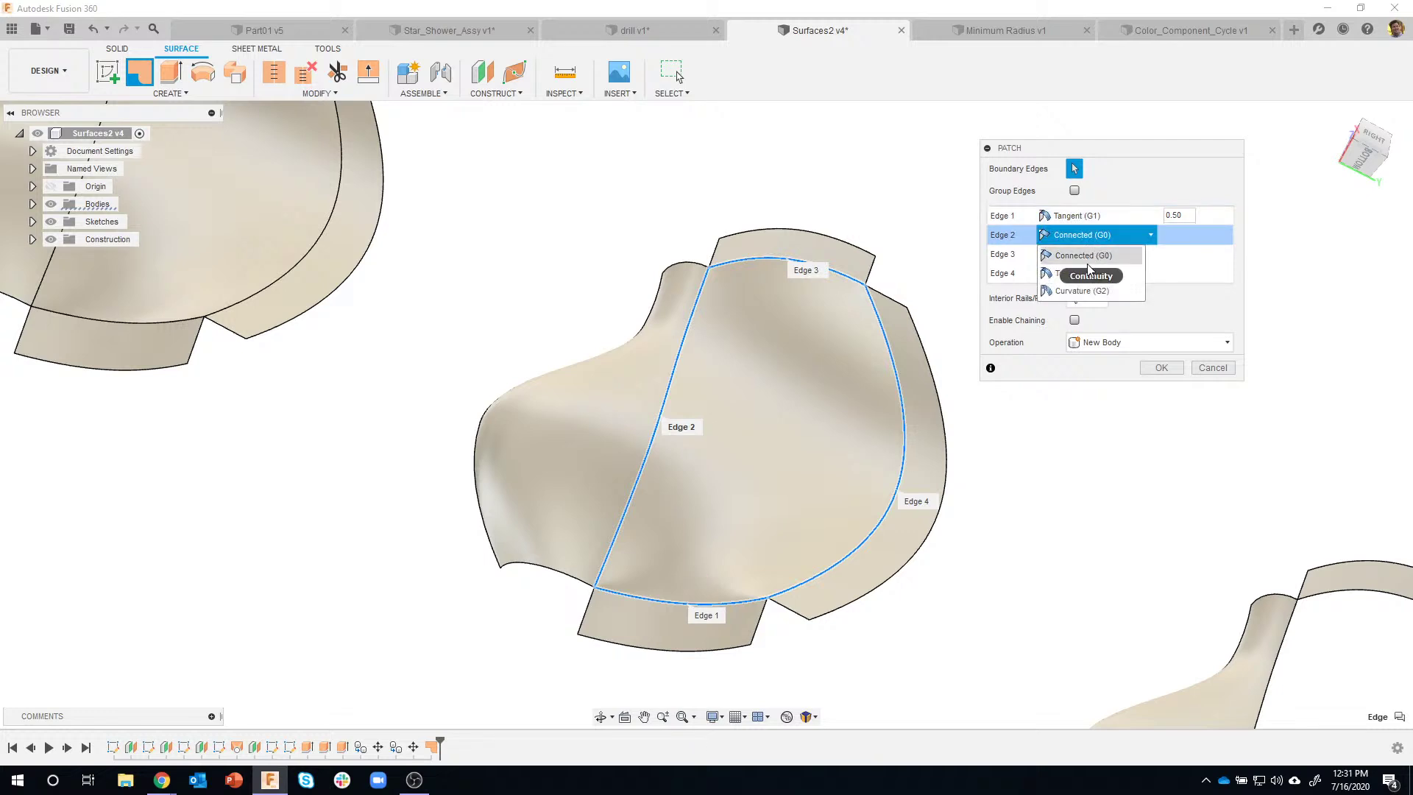
click(1085, 273)
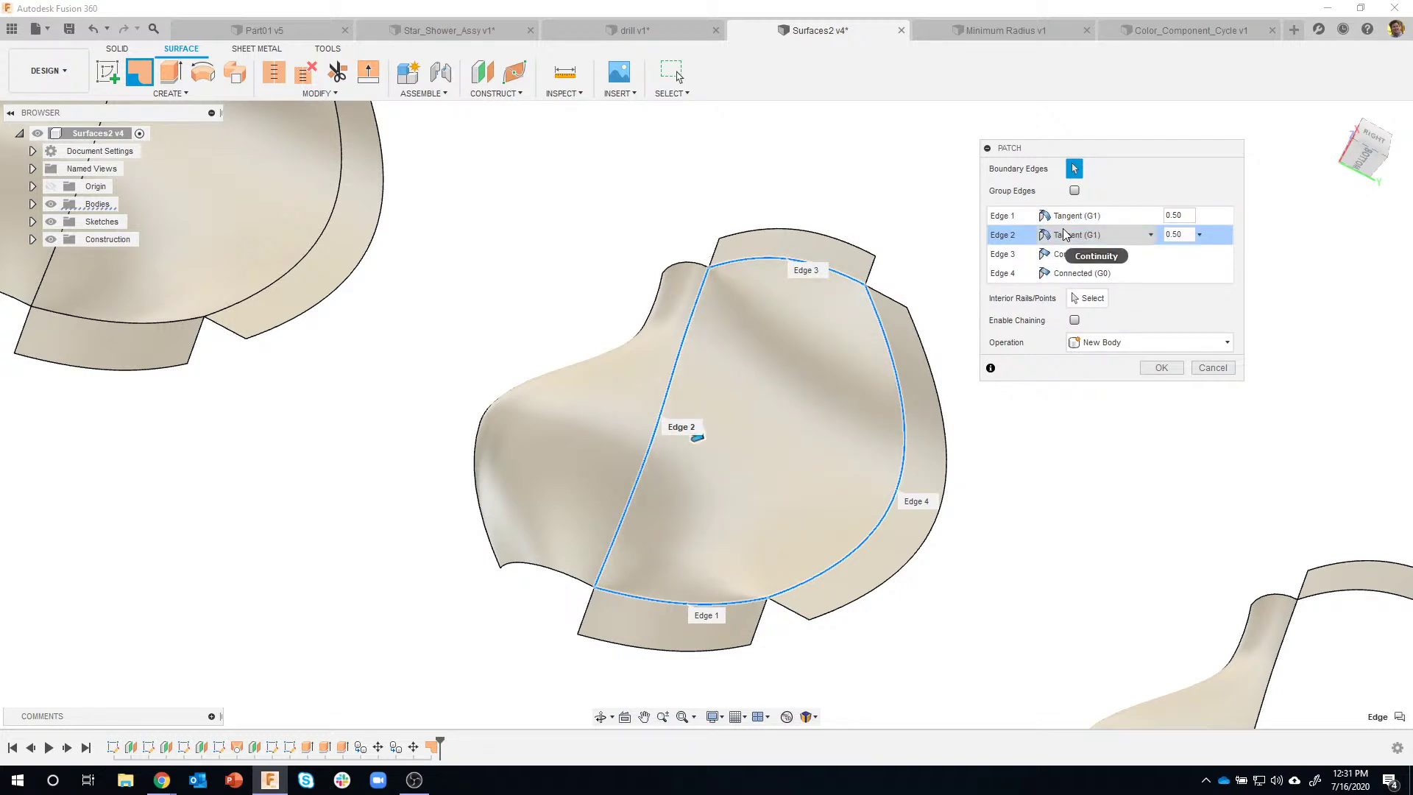
click(1079, 253)
click(1084, 294)
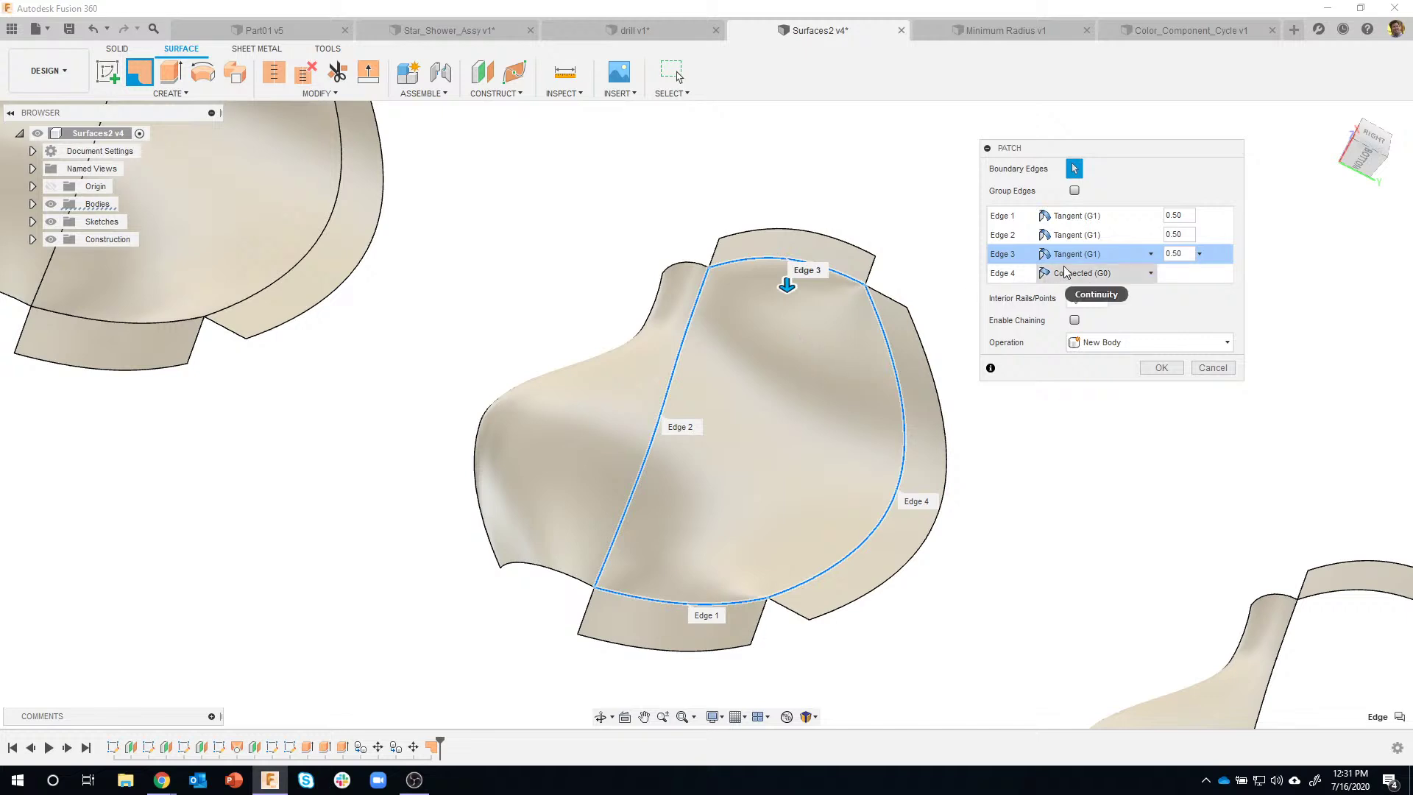
click(1068, 276)
click(1083, 313)
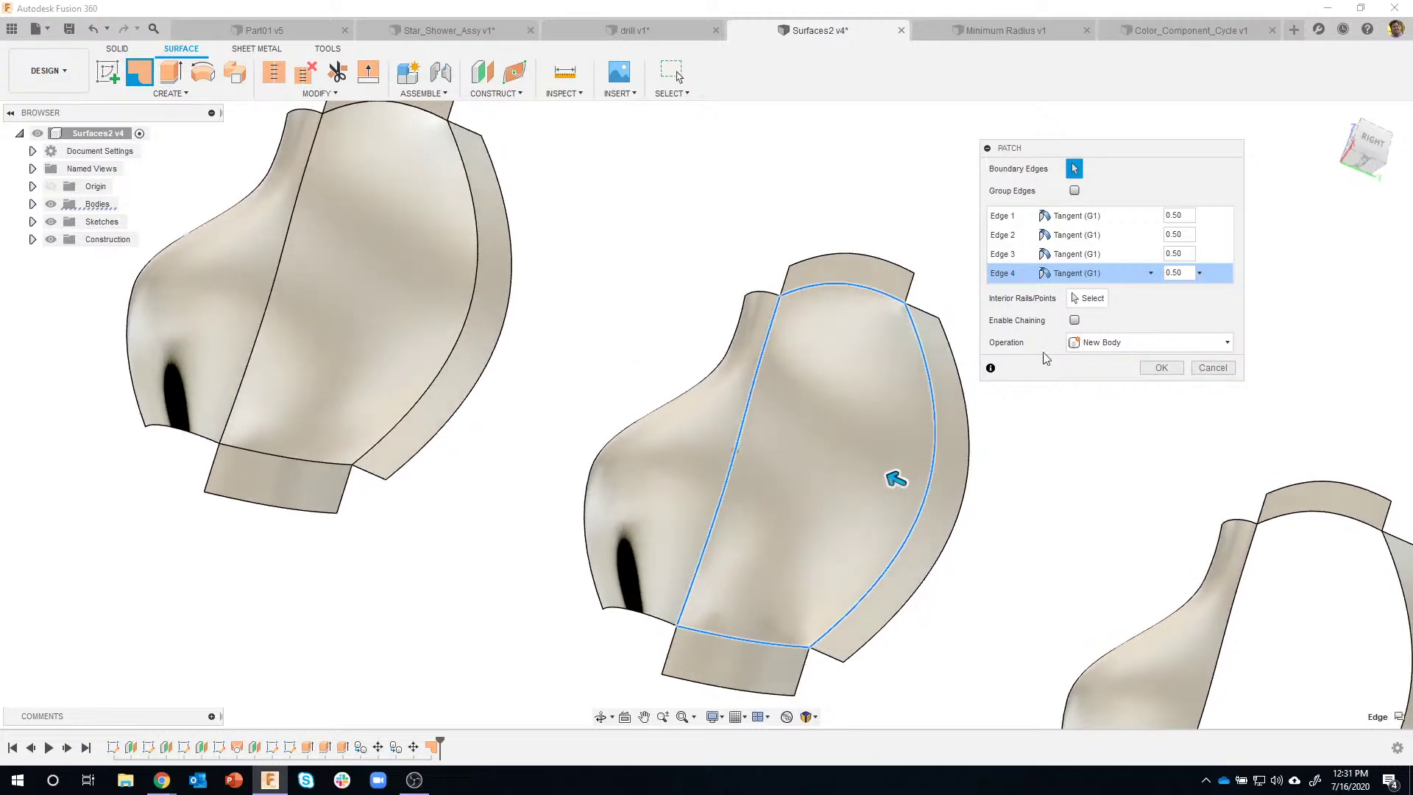
click(1151, 370)
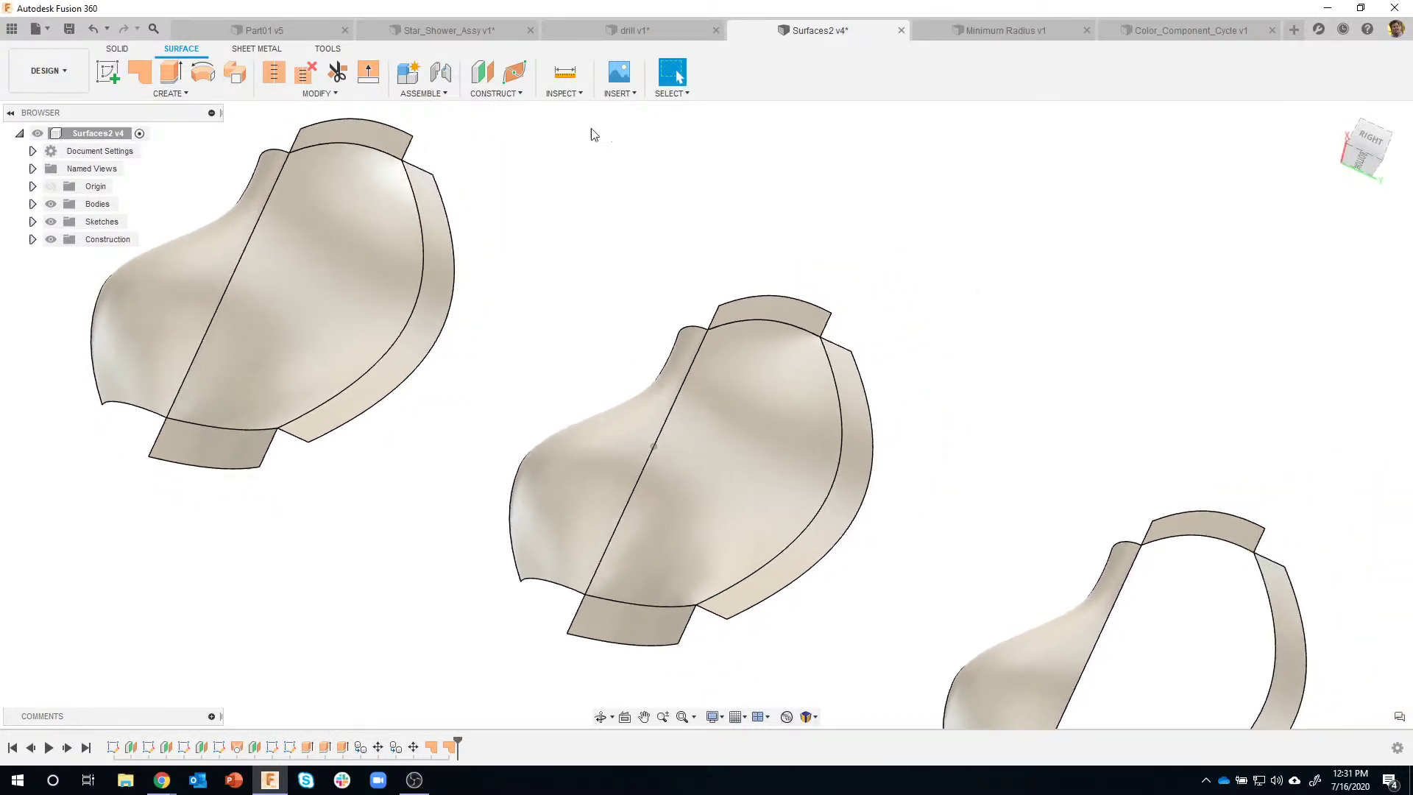
Start a Patch on the third shape and select the four boundary edges around its opening
click(140, 71)
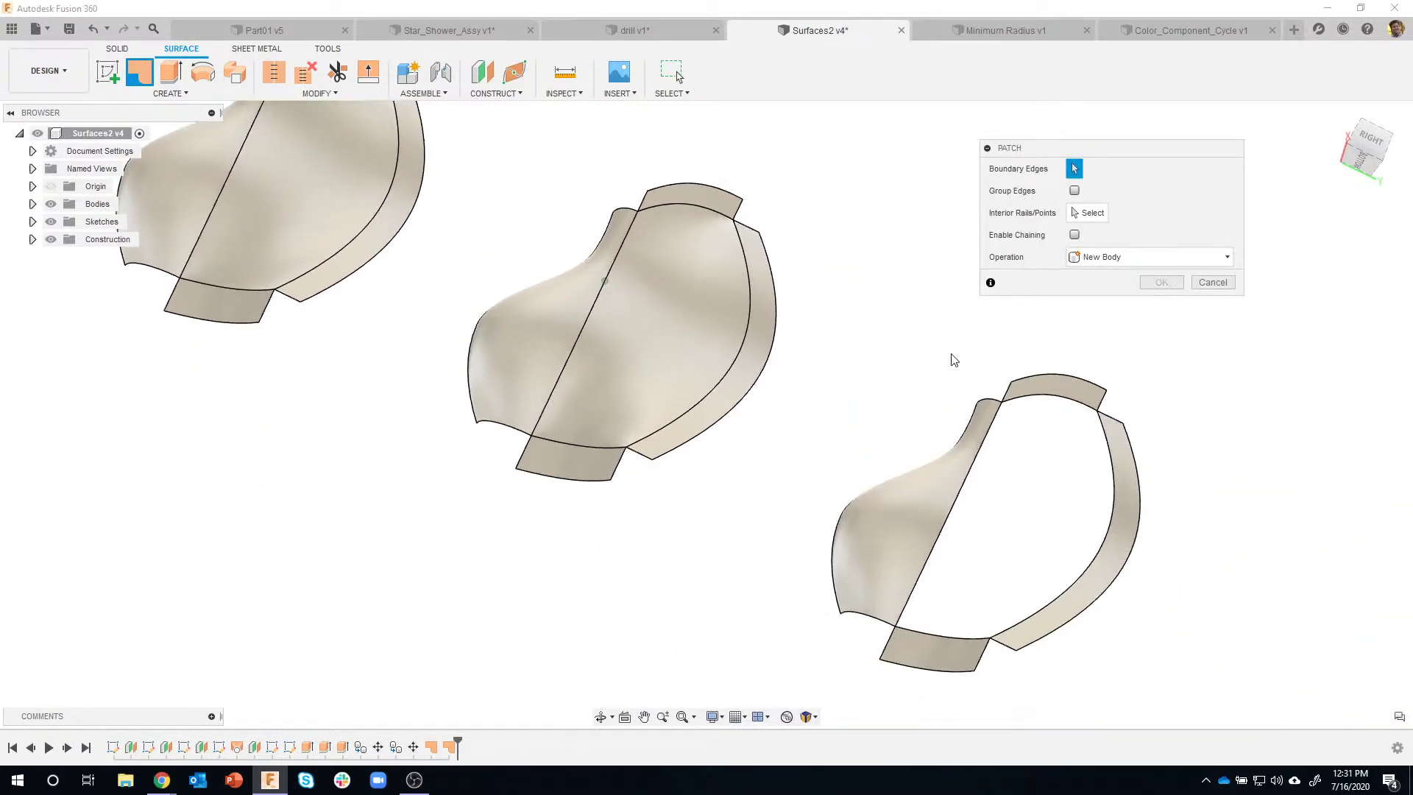
click(927, 449)
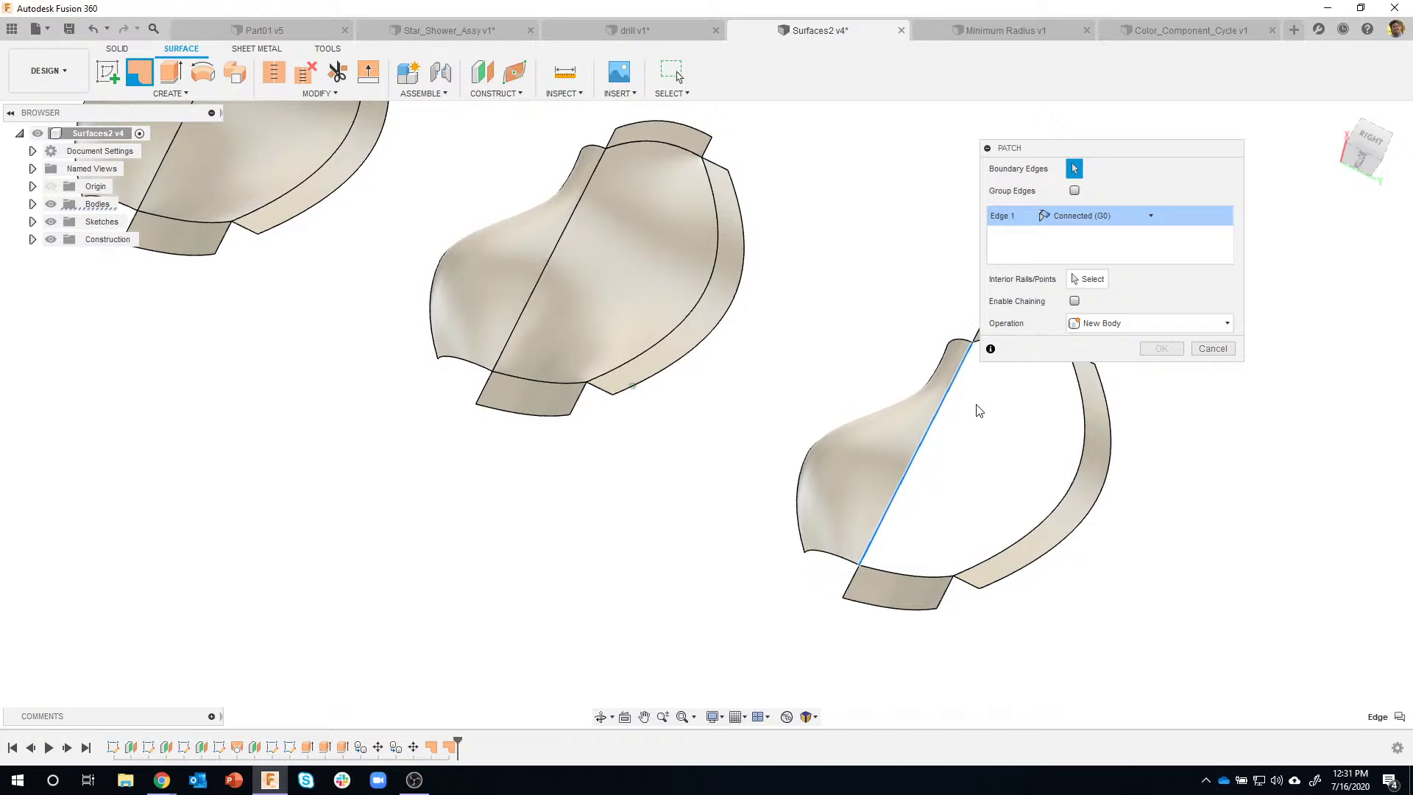
click(860, 352)
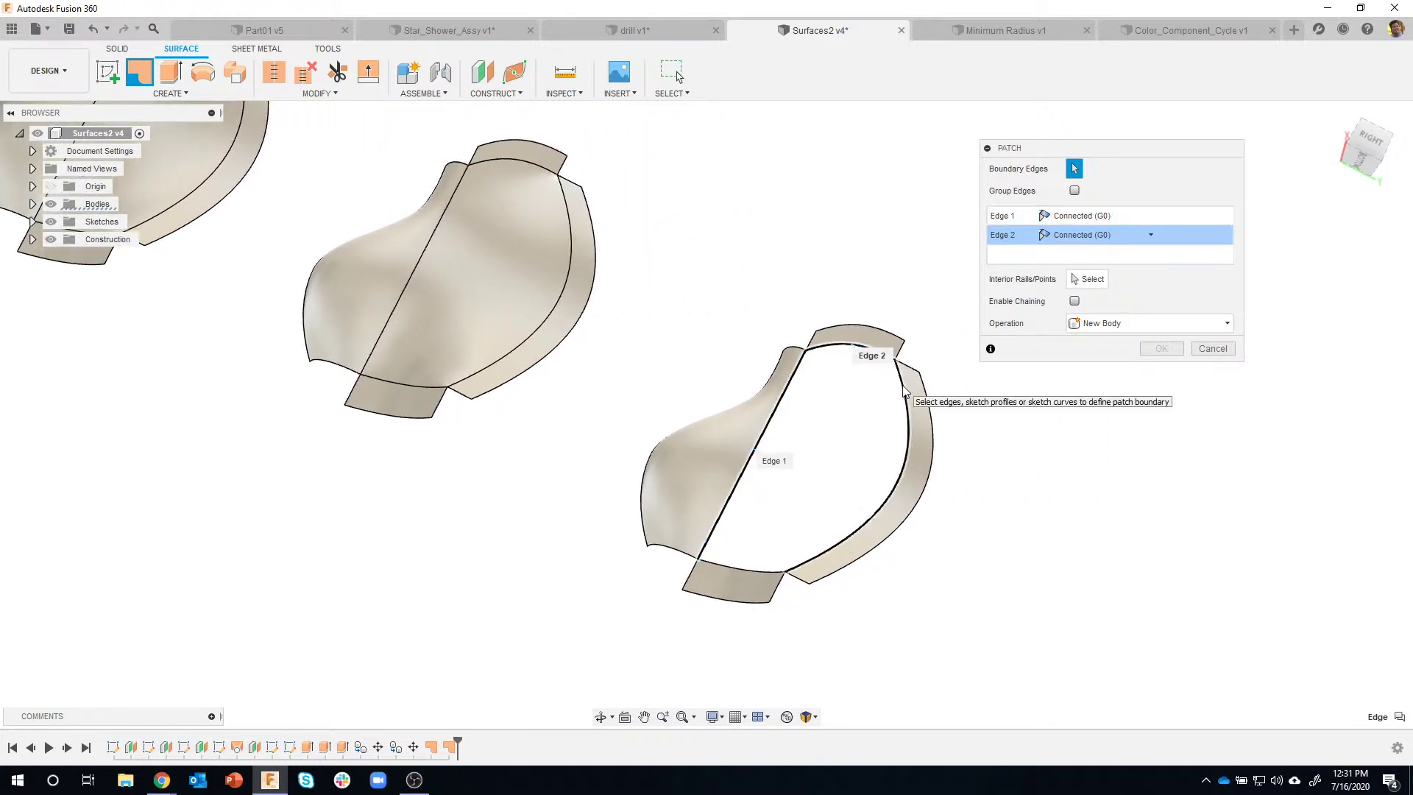
click(895, 372)
click(757, 567)
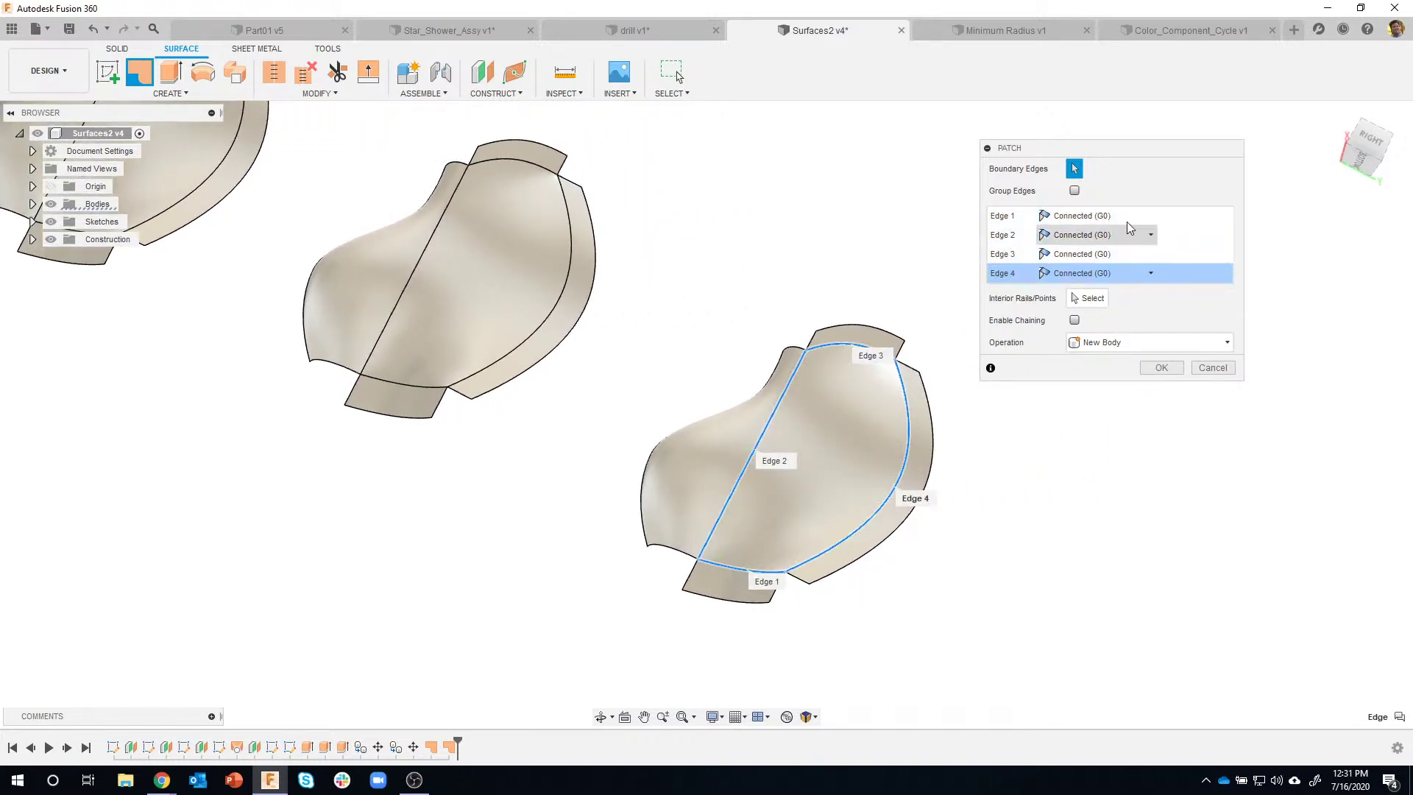
Set Edges 1 to 4 of the third patch to Curvature (G2) continuity and create the patch as a new body
click(1148, 215)
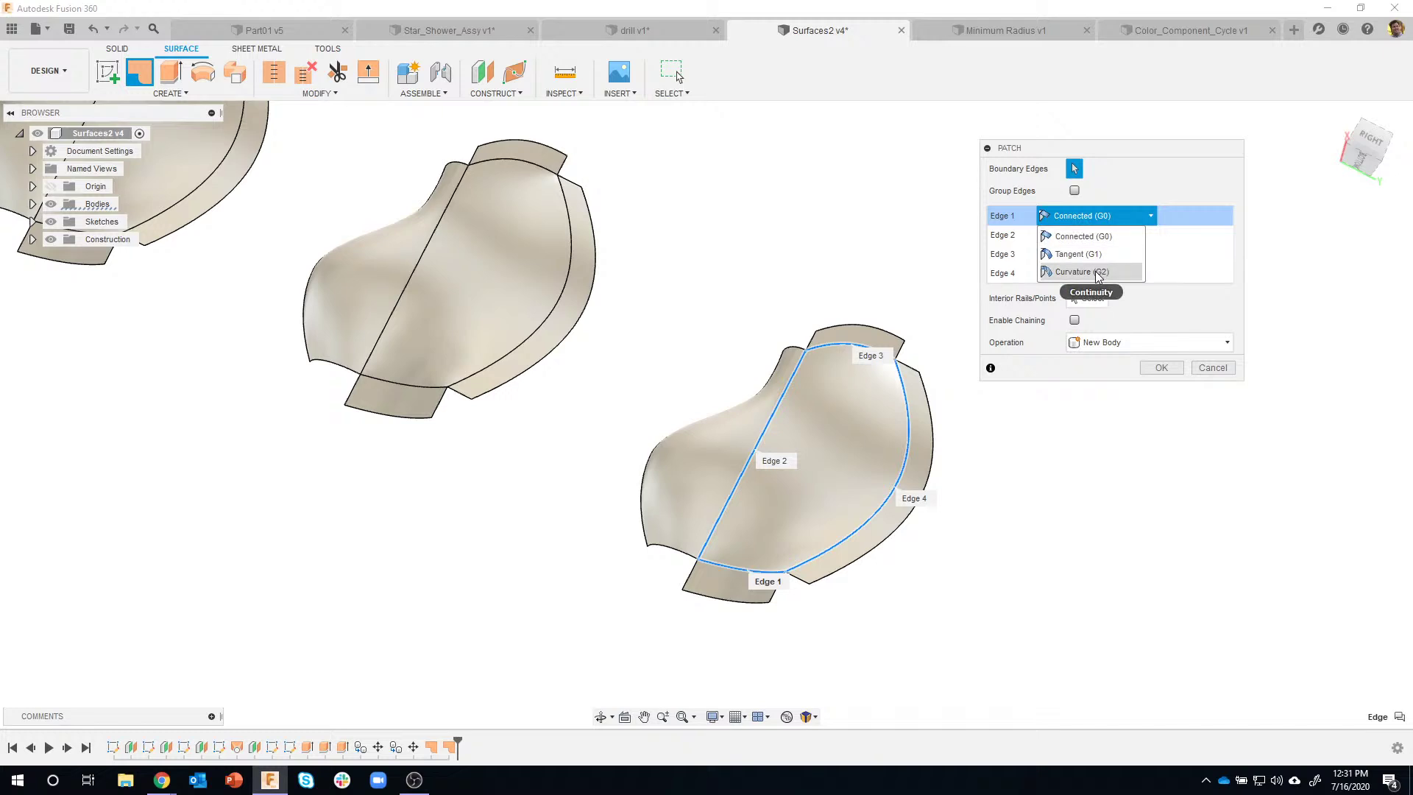
click(1099, 272)
scroll(964, 486, up, 5)
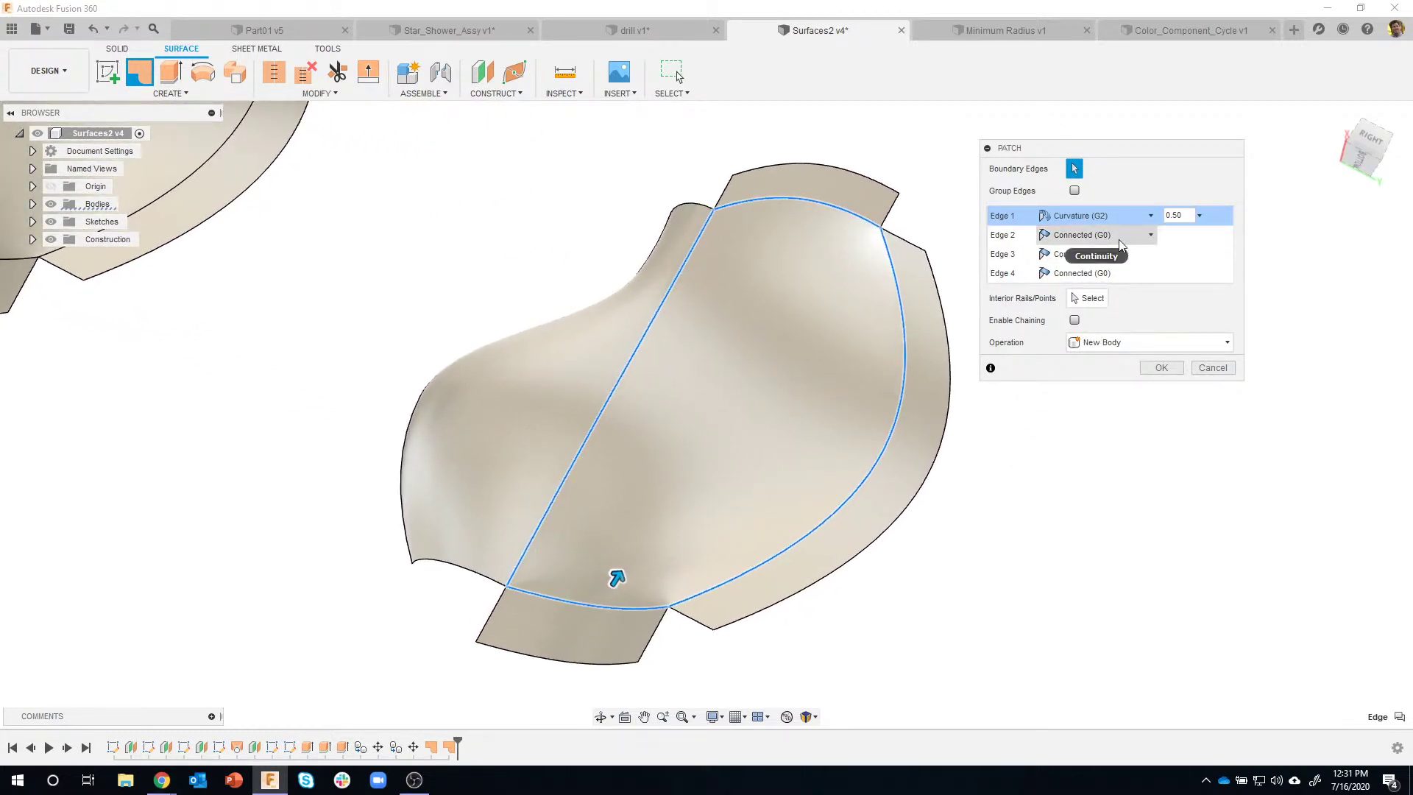
click(1151, 235)
click(1124, 292)
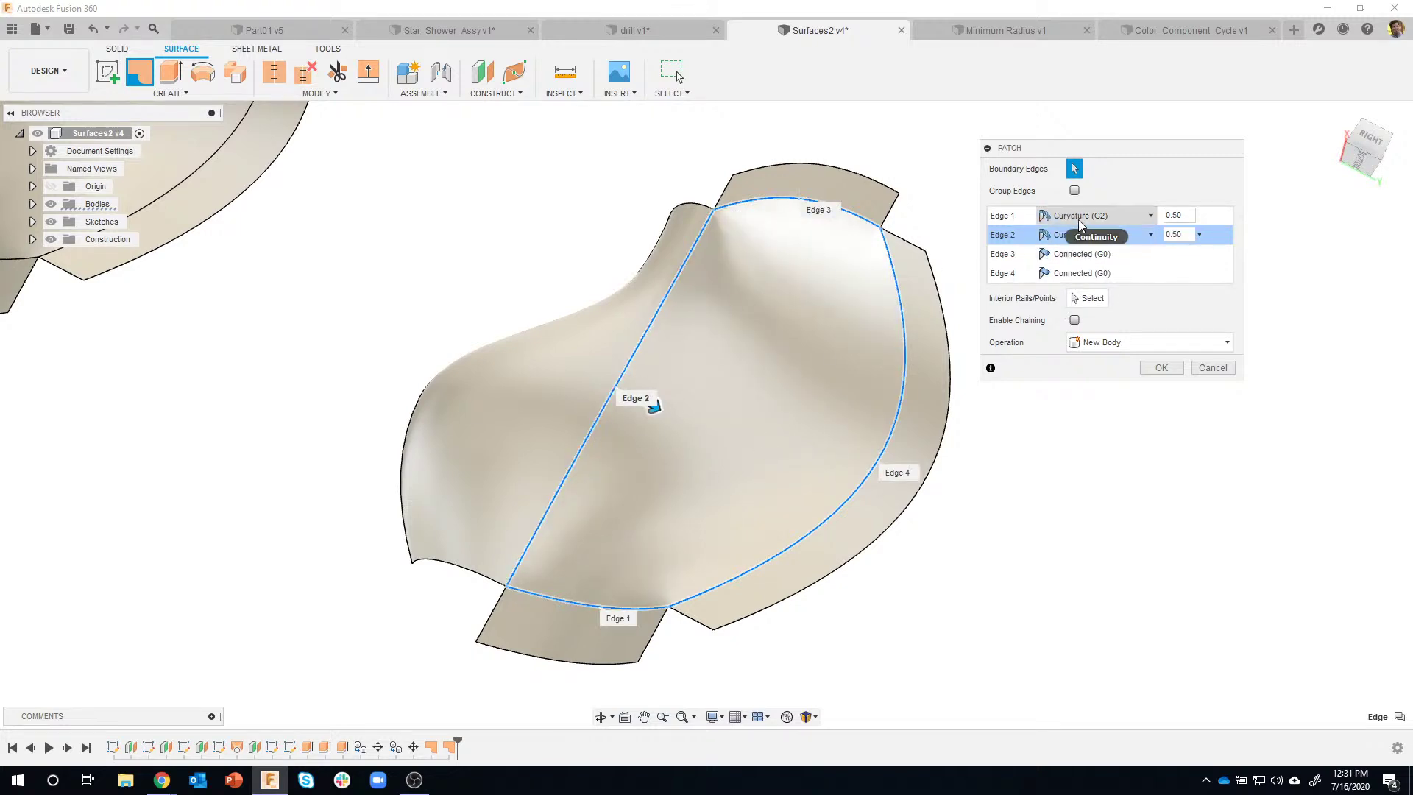
click(1120, 256)
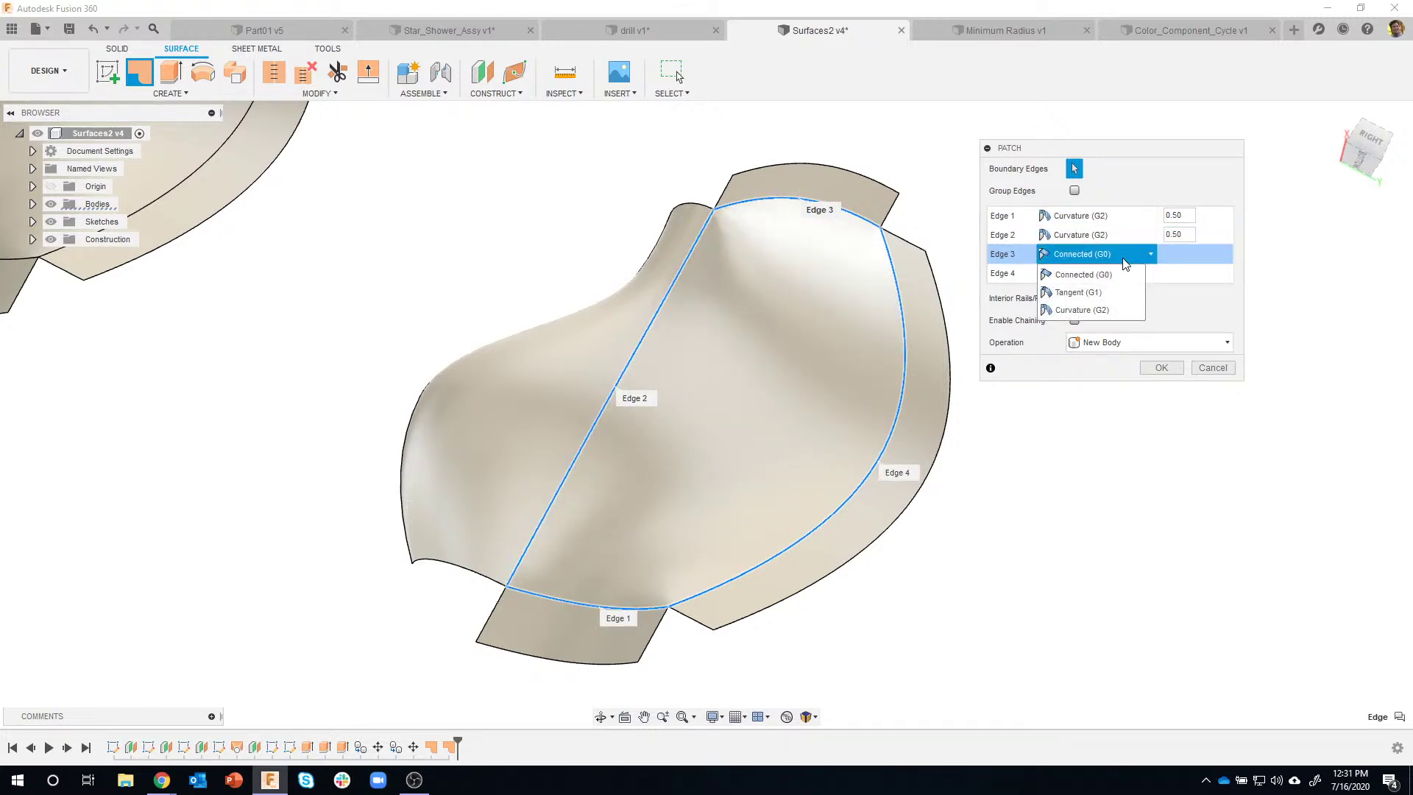
click(1100, 311)
click(1124, 274)
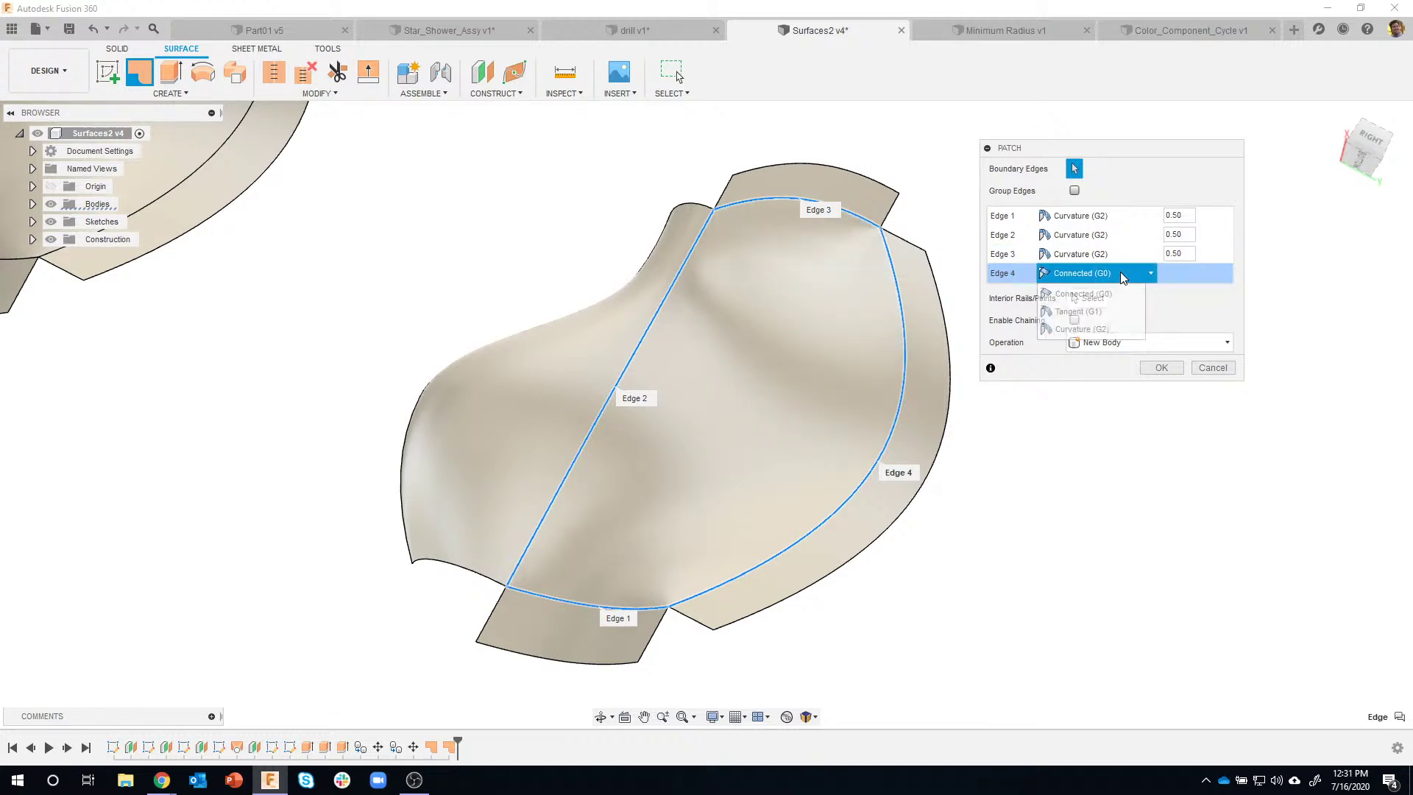
click(1097, 331)
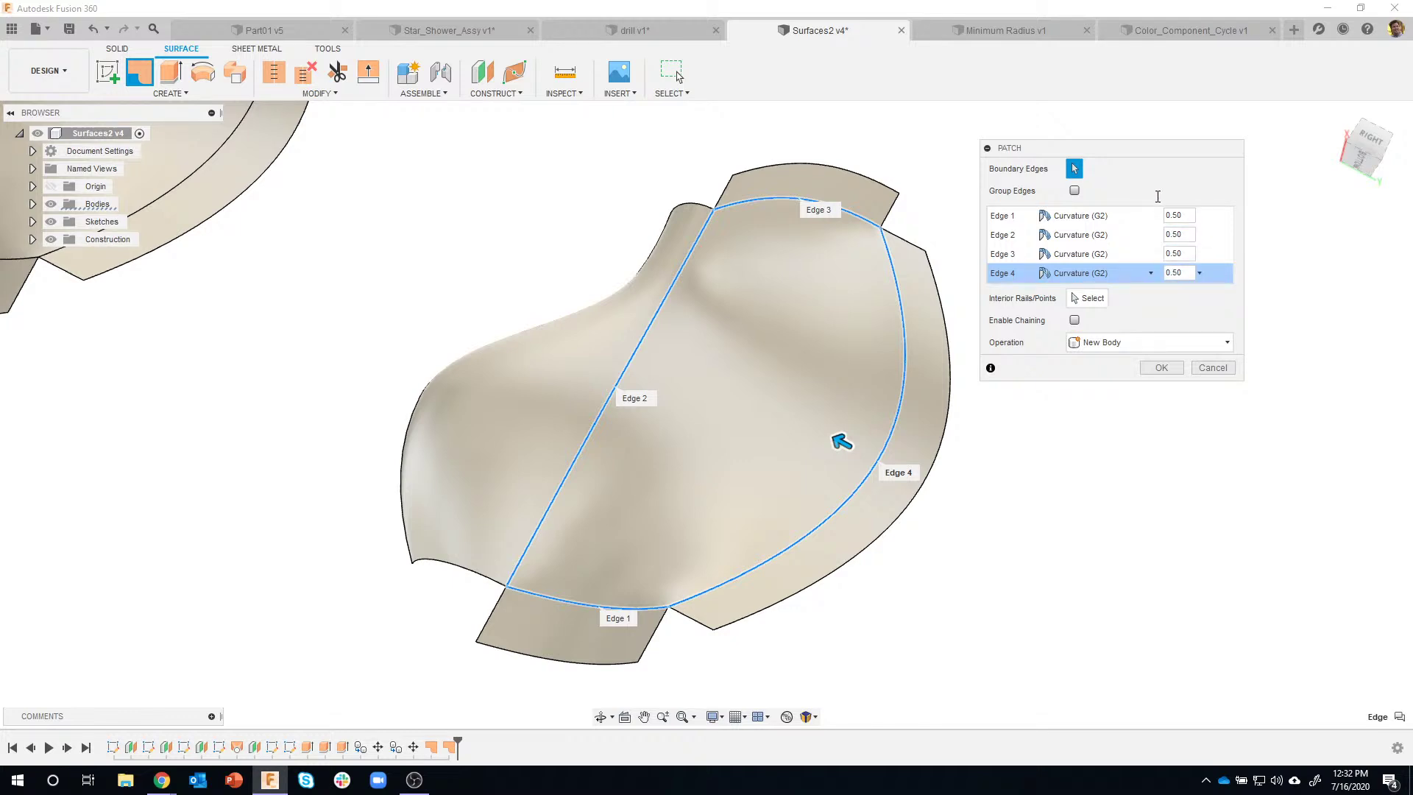
click(1160, 368)
scroll(1060, 474, down, 3)
shift+middle_drag(1041, 495, 697, 660)
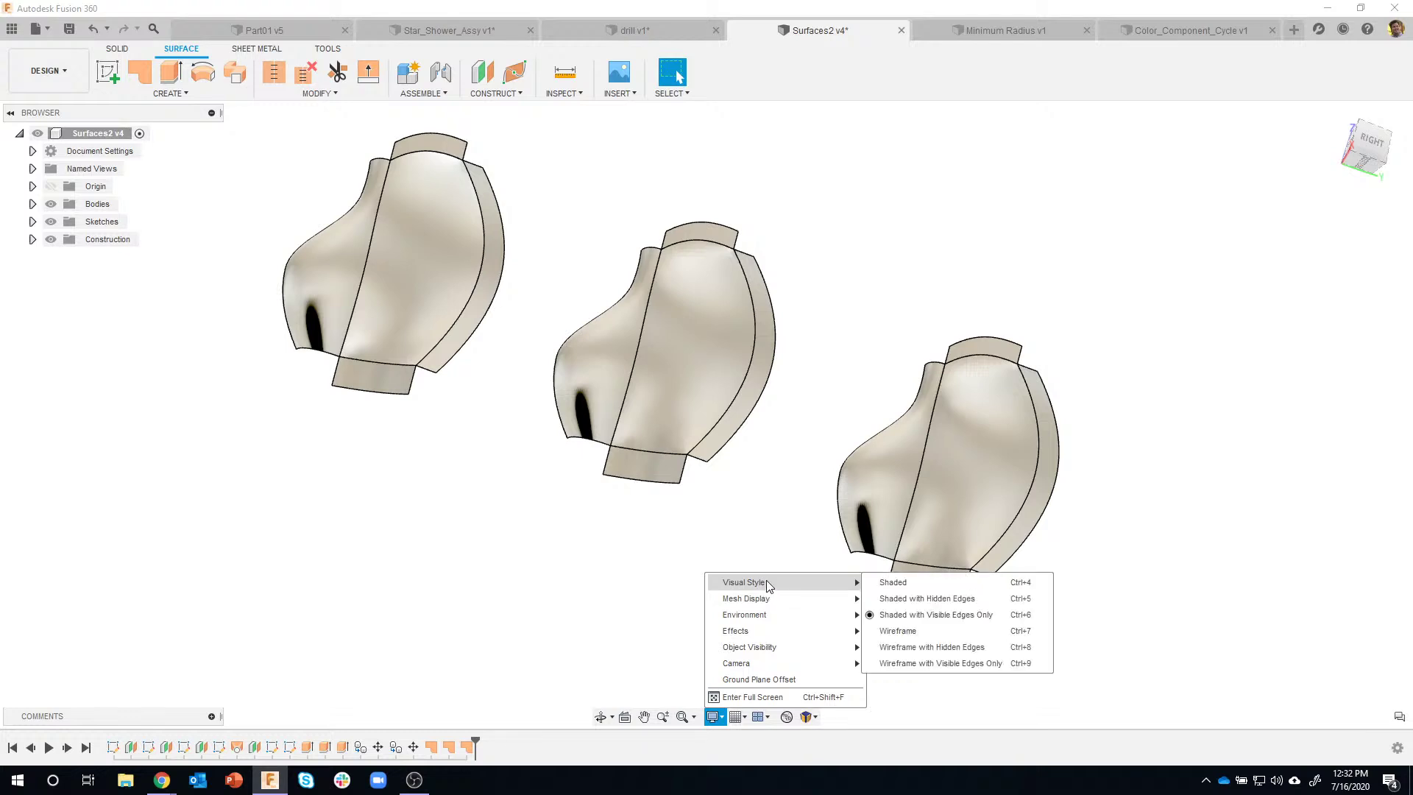
Set the visual style to Shaded without edges and compare the three patched shapes from several angles
click(894, 583)
mouse_move(751, 600)
shift+middle_down()
mouse_move(615, 555)
mouse_move(385, 319)
shift+middle_up()
scroll(382, 316, up, 5)
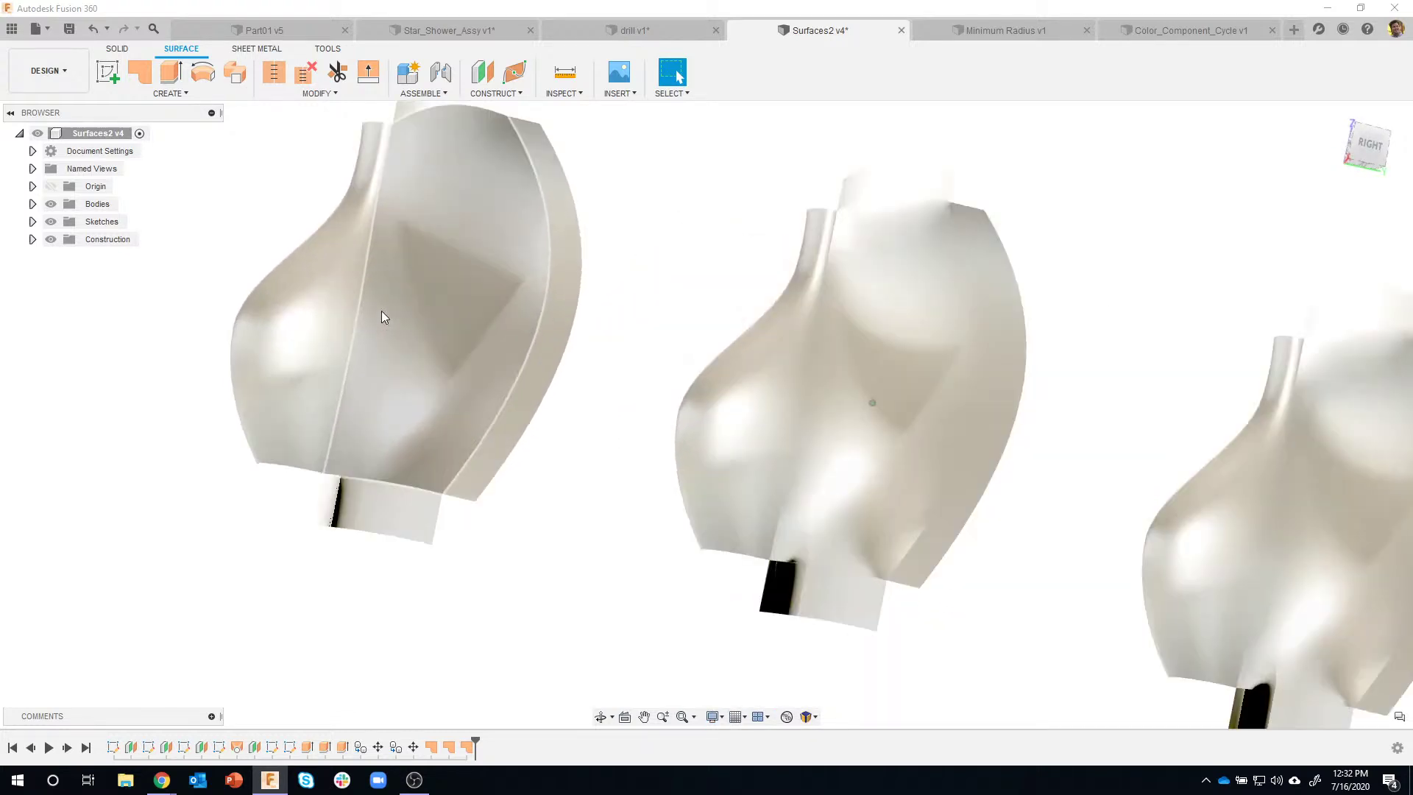
shift+middle_drag(501, 624, 490, 256)
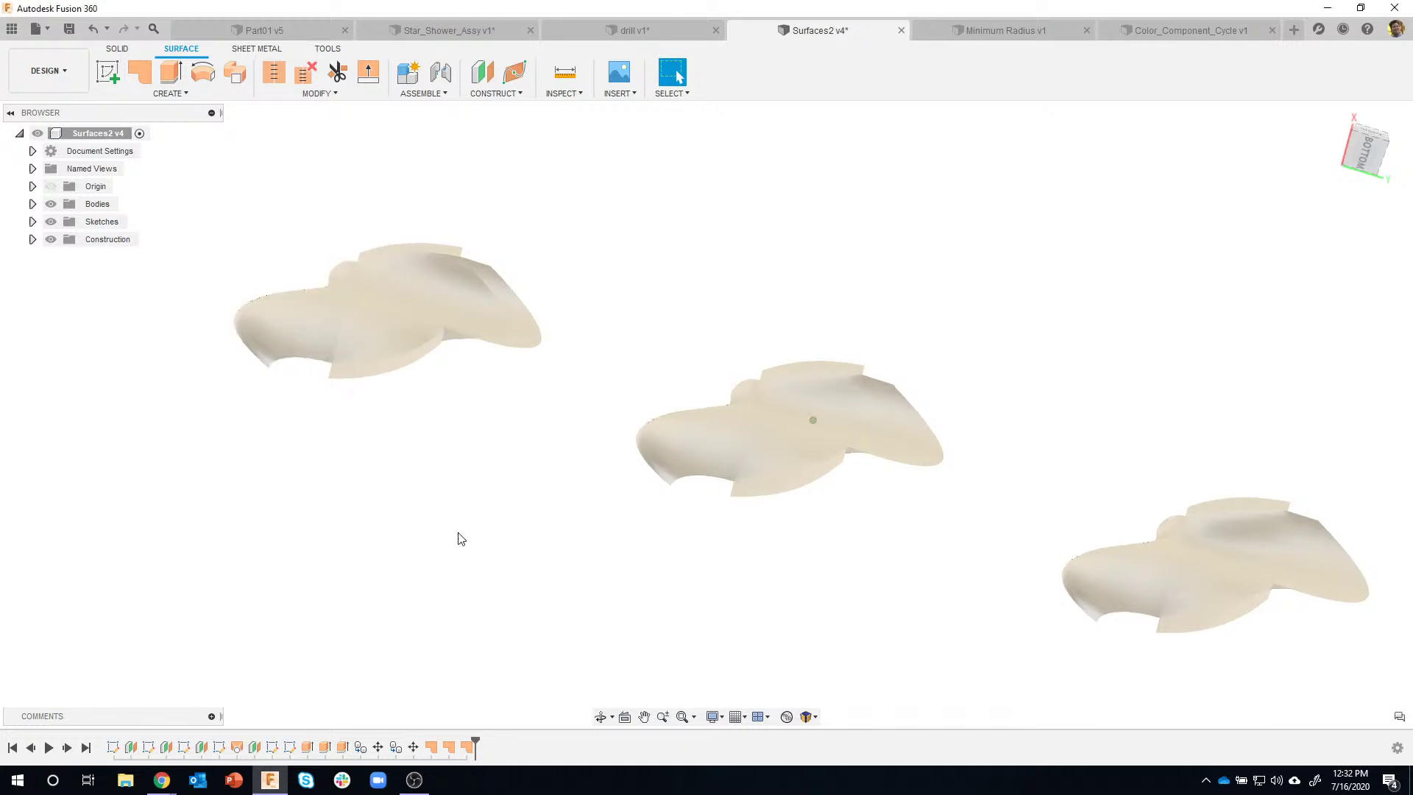
shift+middle_drag(458, 539, 543, 159)
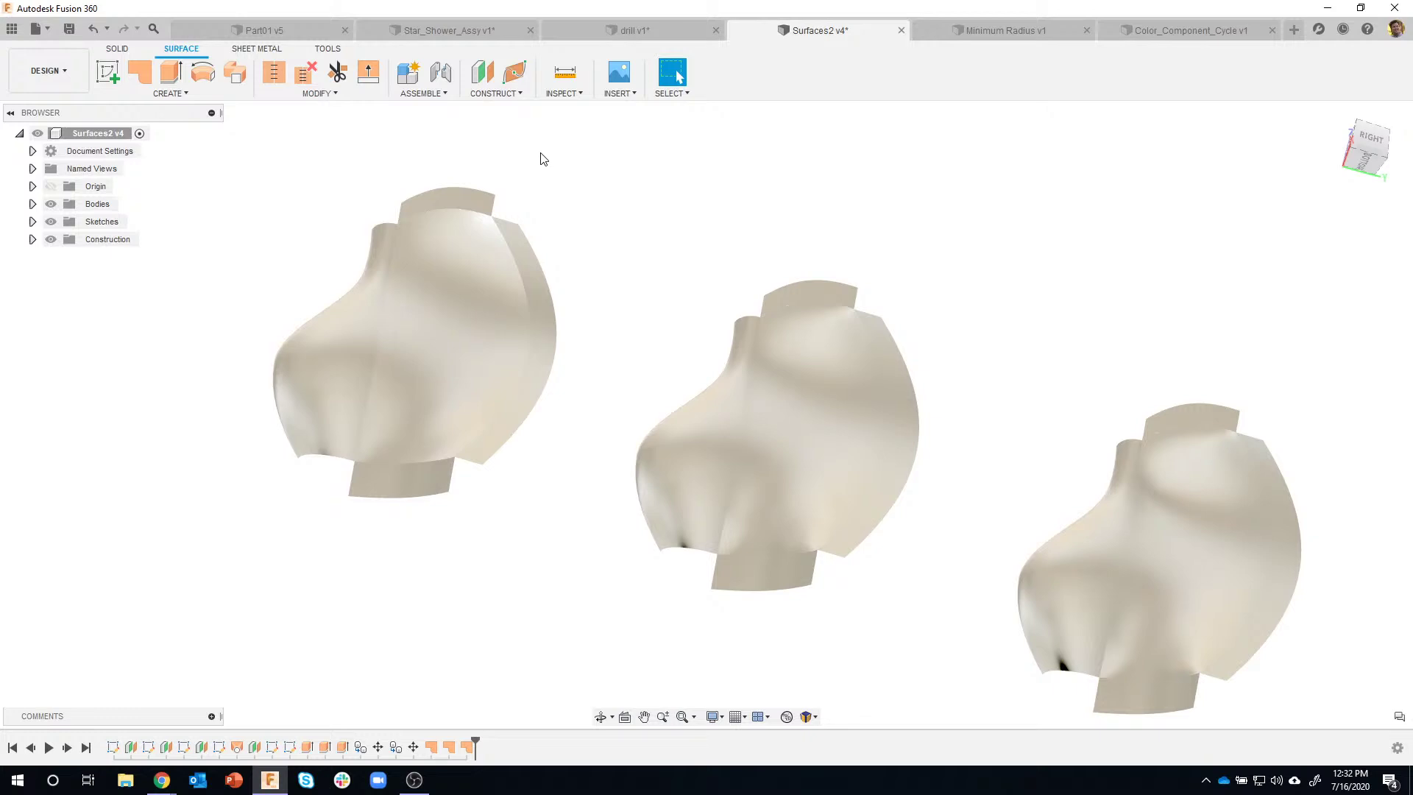
Start a Zebra Analysis on the first shape's patch and its four surrounding surface bodies
click(563, 94)
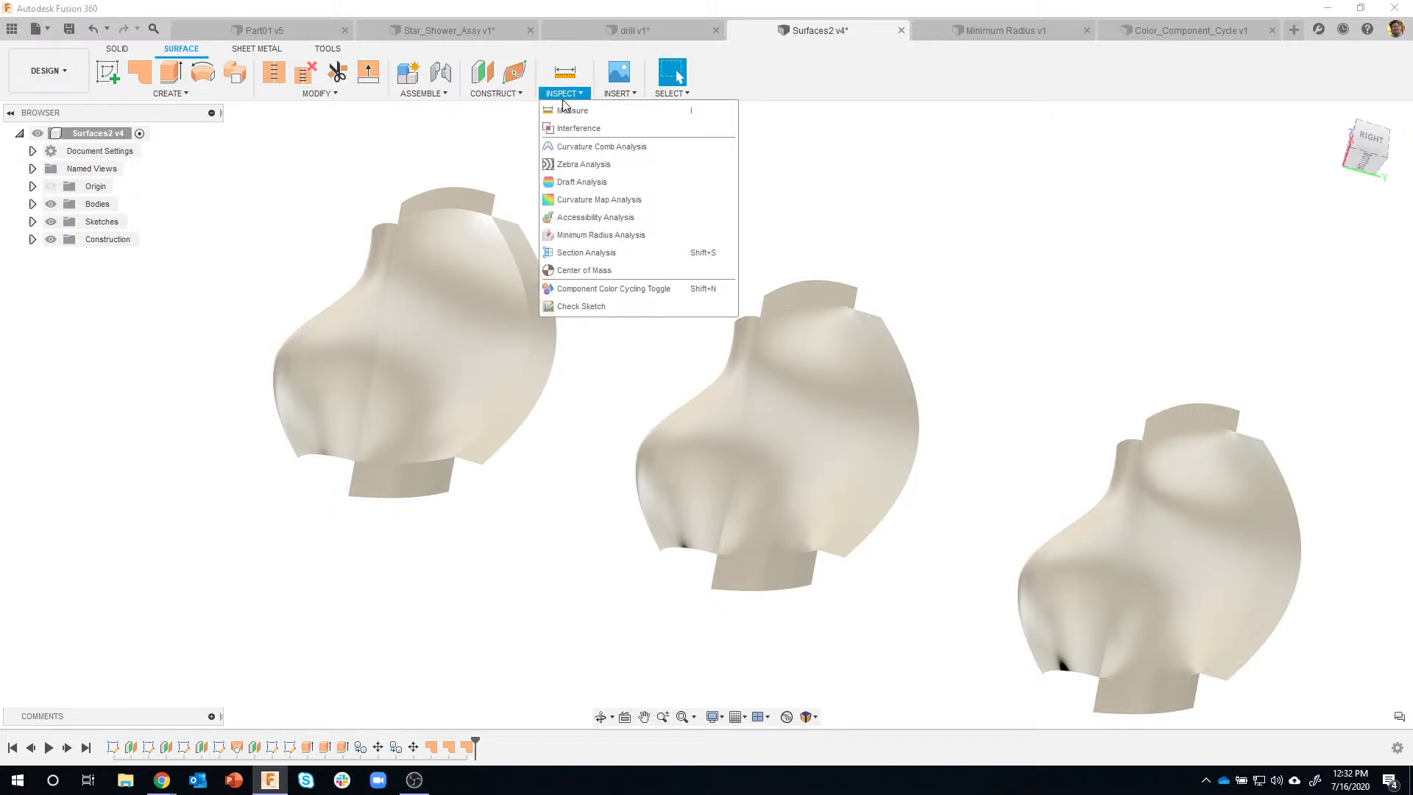
click(568, 165)
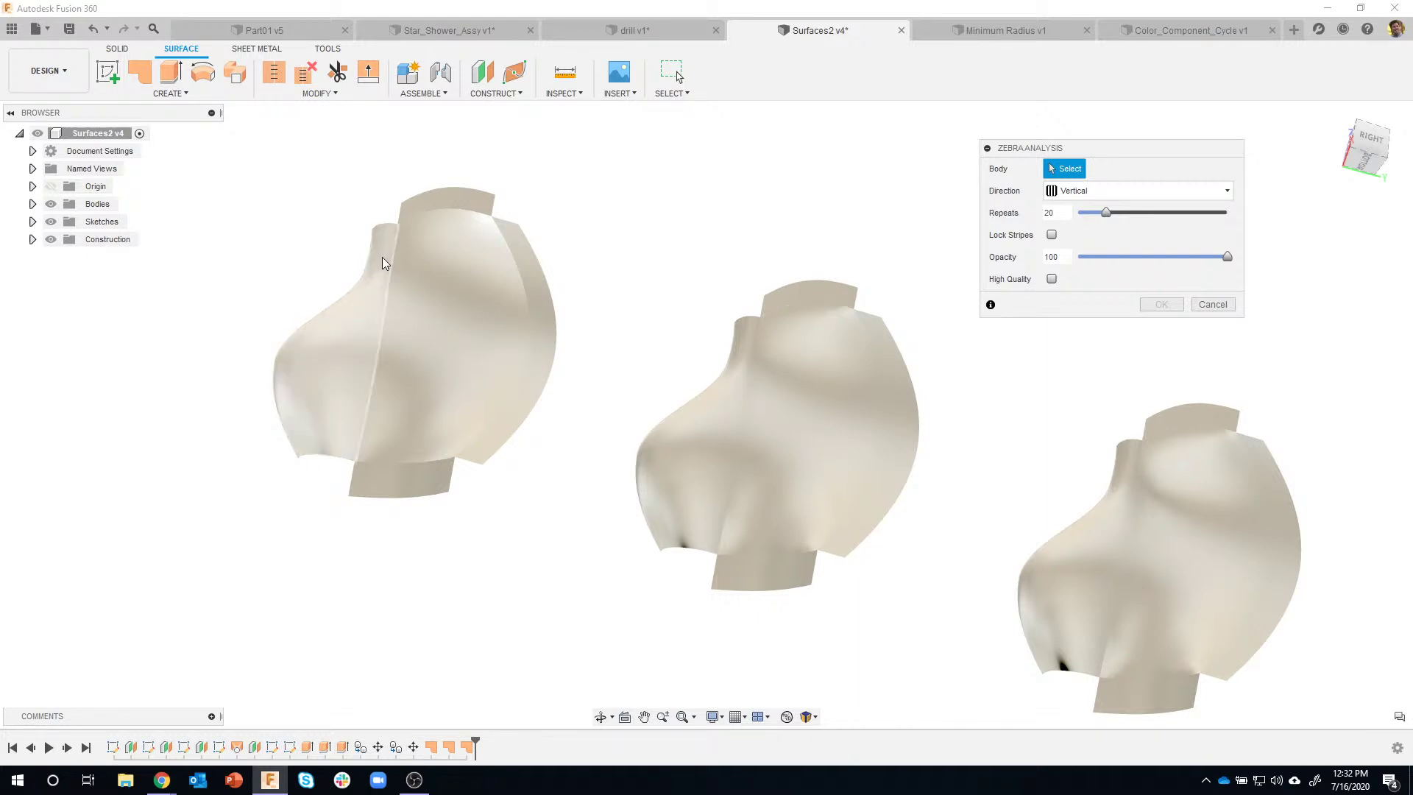
click(351, 357)
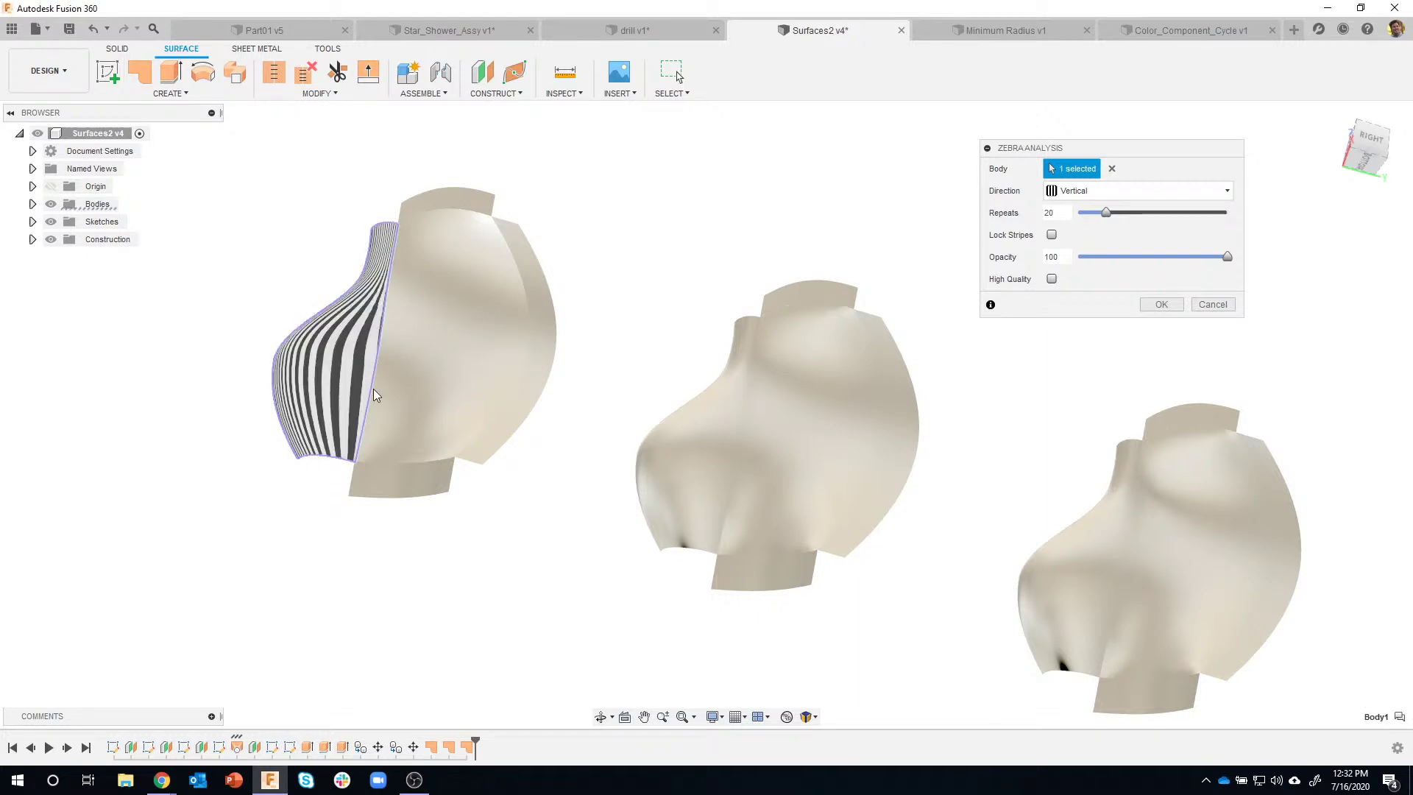
click(445, 374)
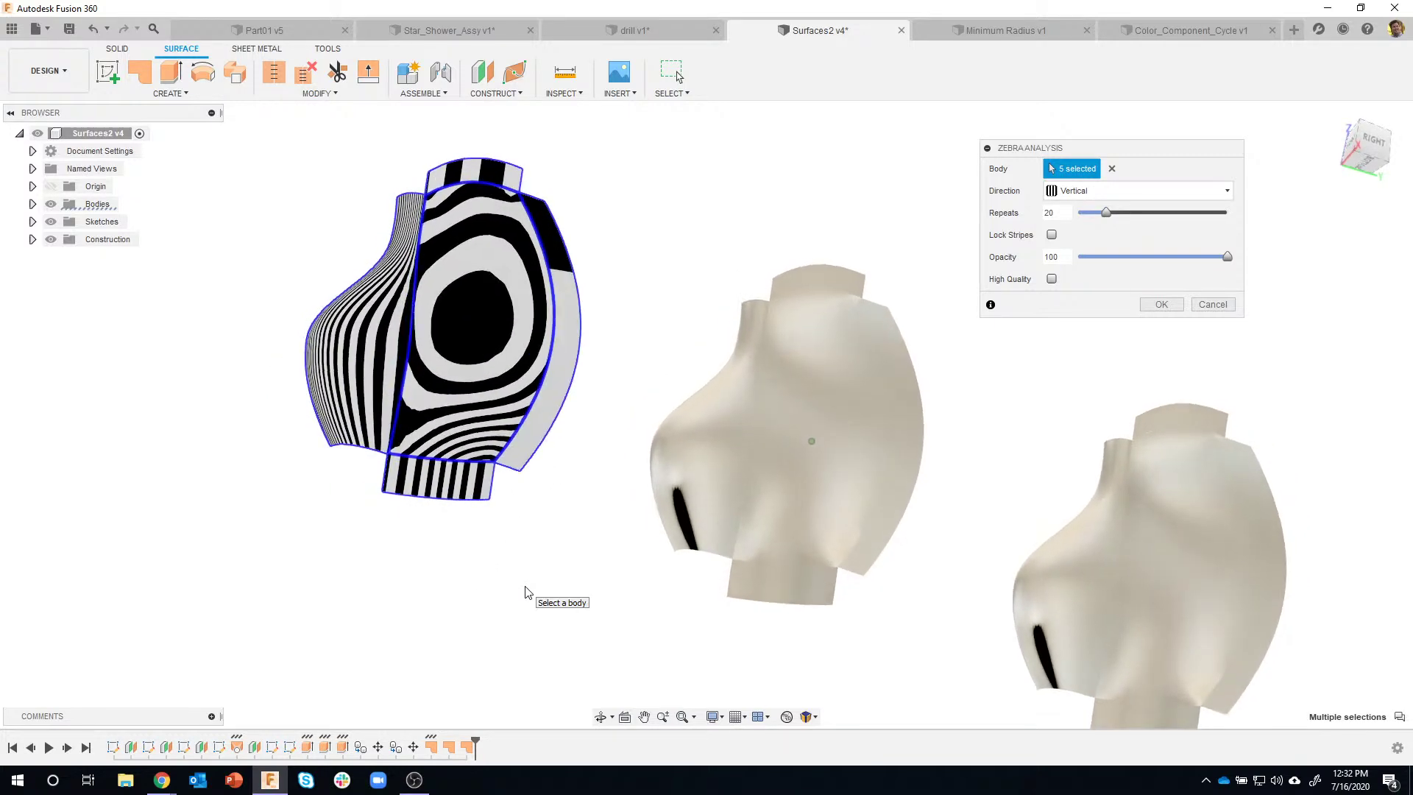
scroll(267, 271, up, 2)
scroll(273, 256, up, 3)
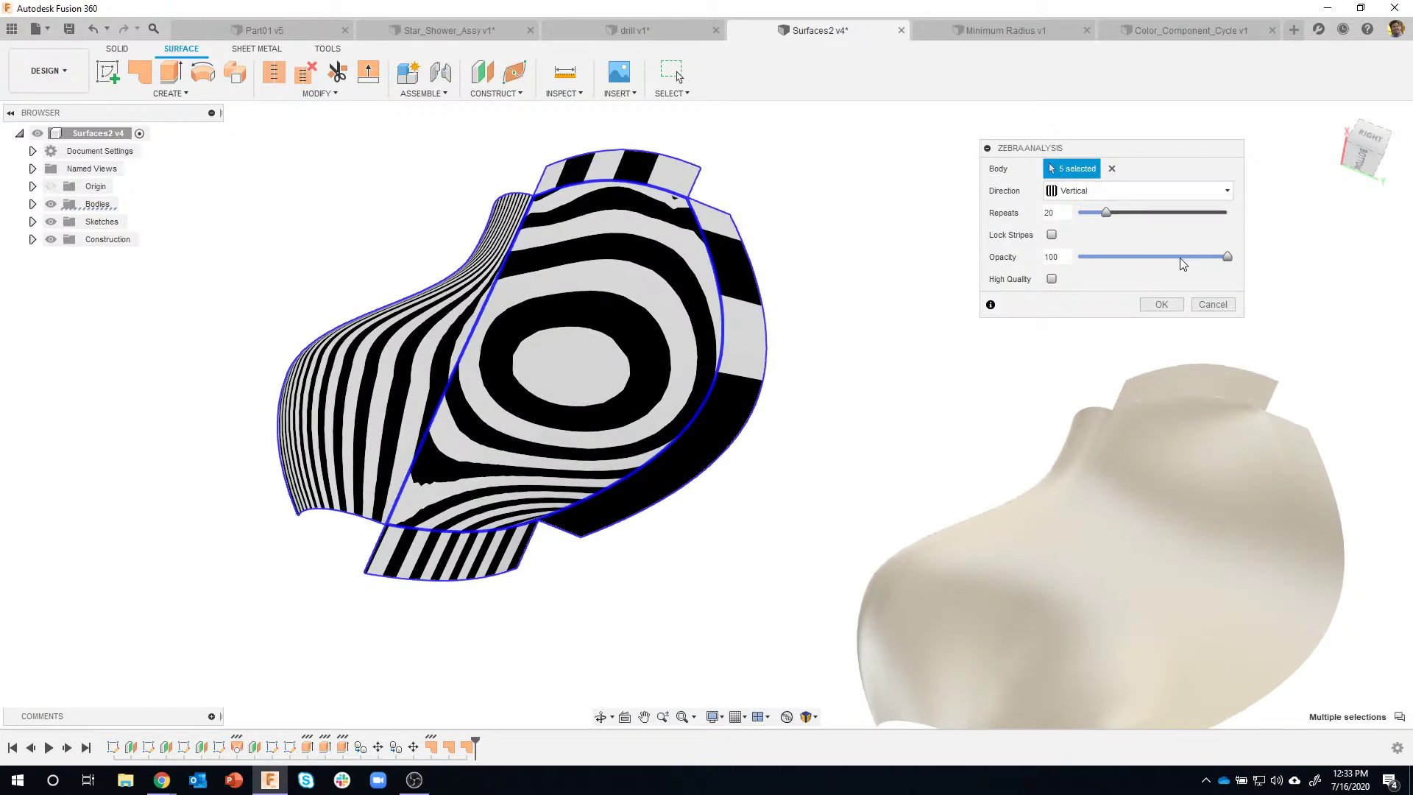
Set the zebra opacity to 37, check the stripes along the first patch's seams, and change the stripe direction to Horizontal
drag(1221, 257, 1122, 257)
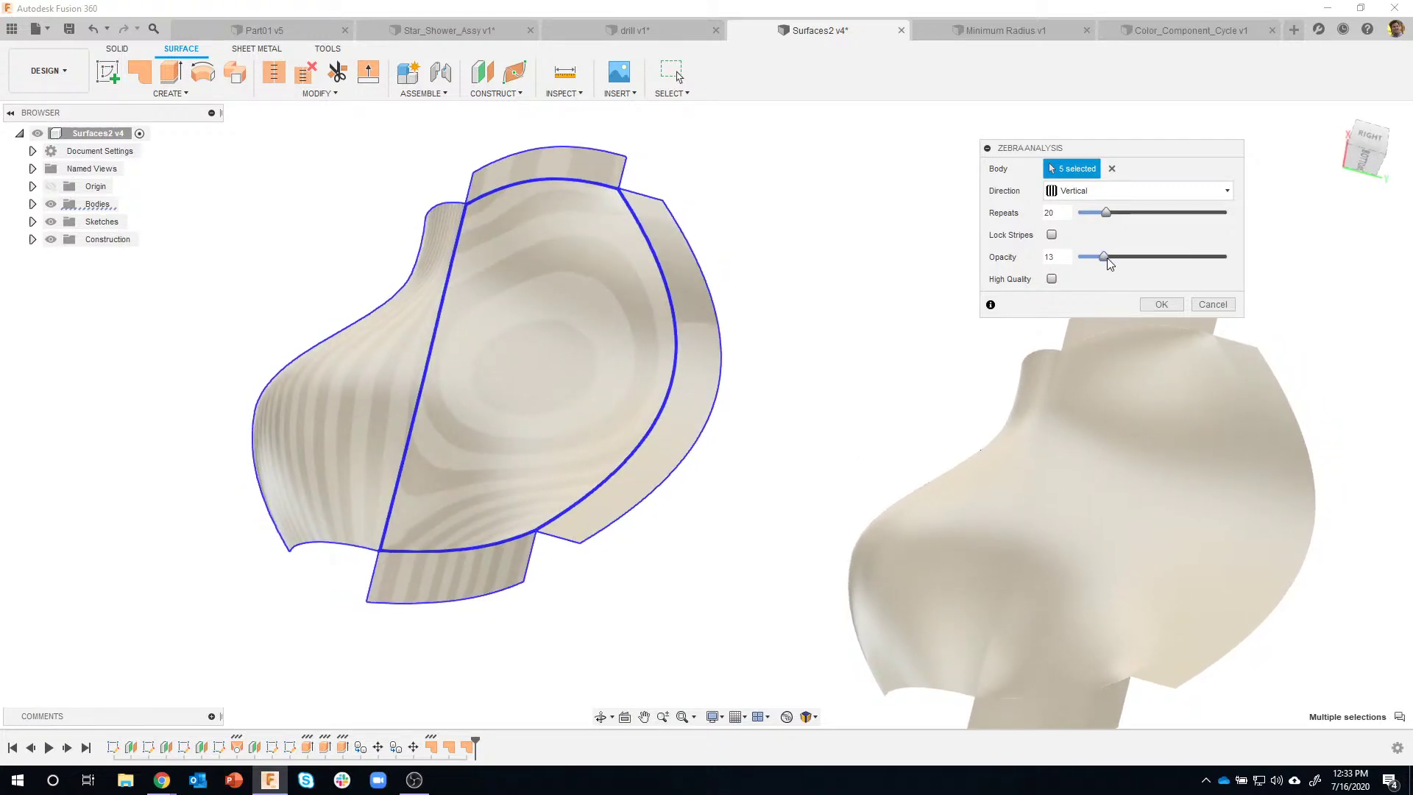
drag(1127, 257, 1136, 257)
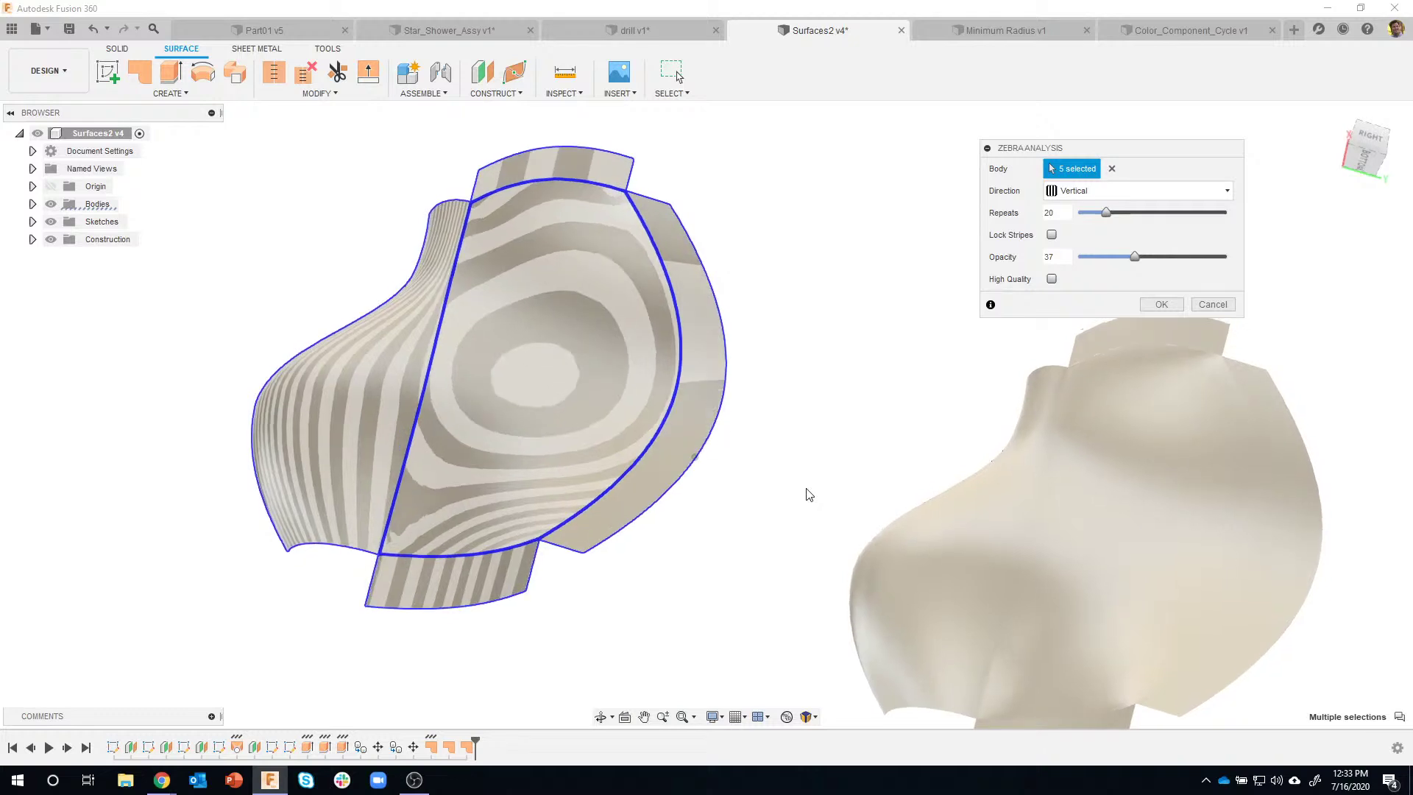
scroll(489, 642, up, 5)
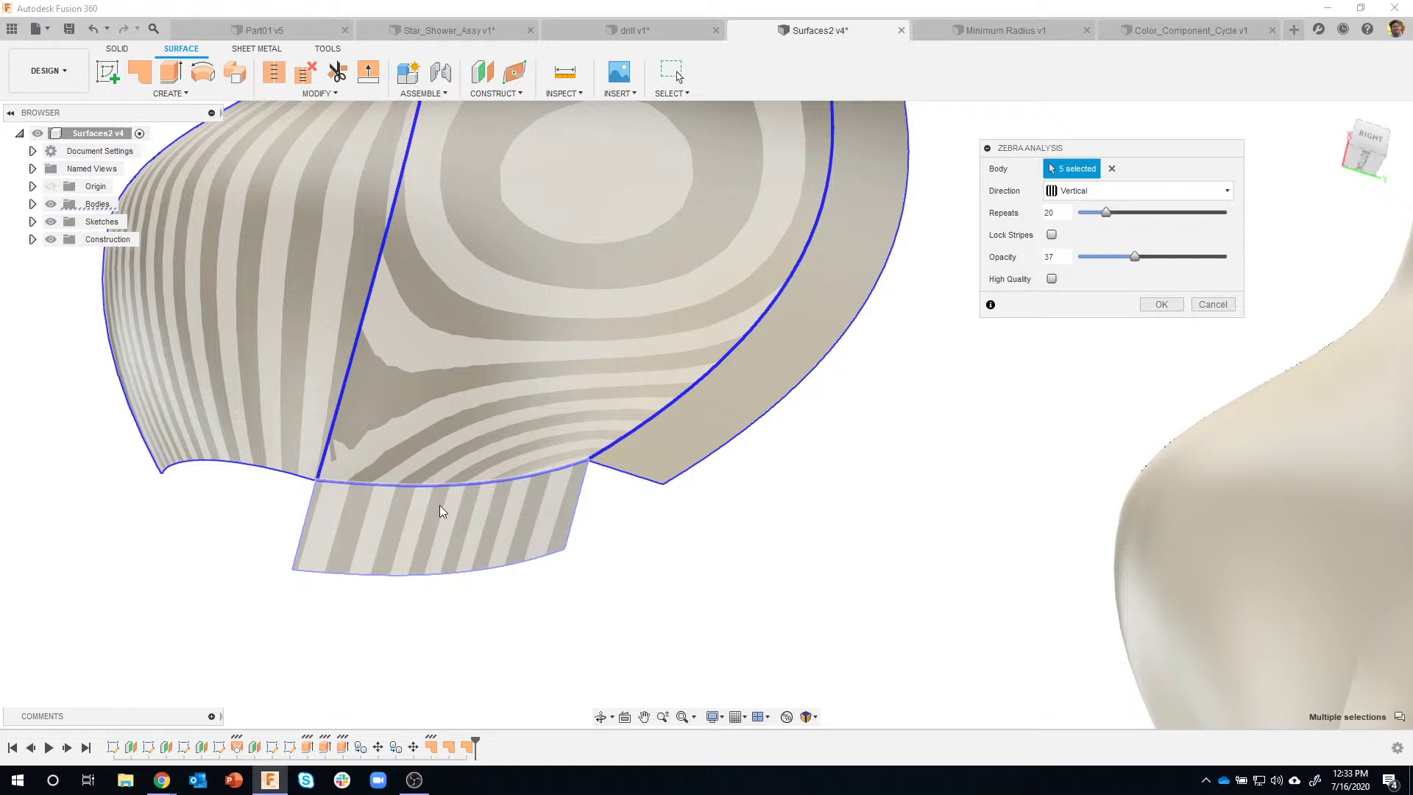
scroll(633, 433, up, 4)
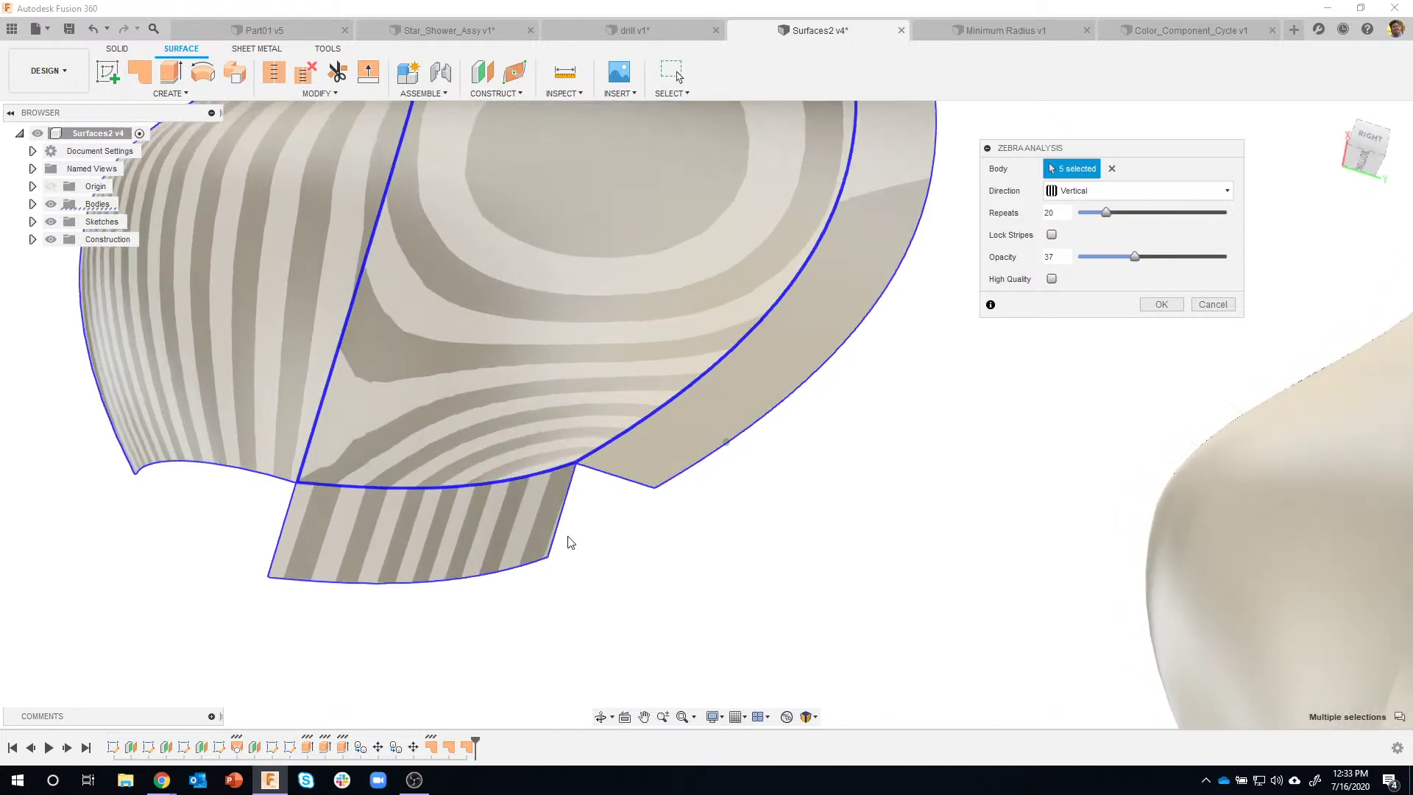
scroll(489, 474, up, 2)
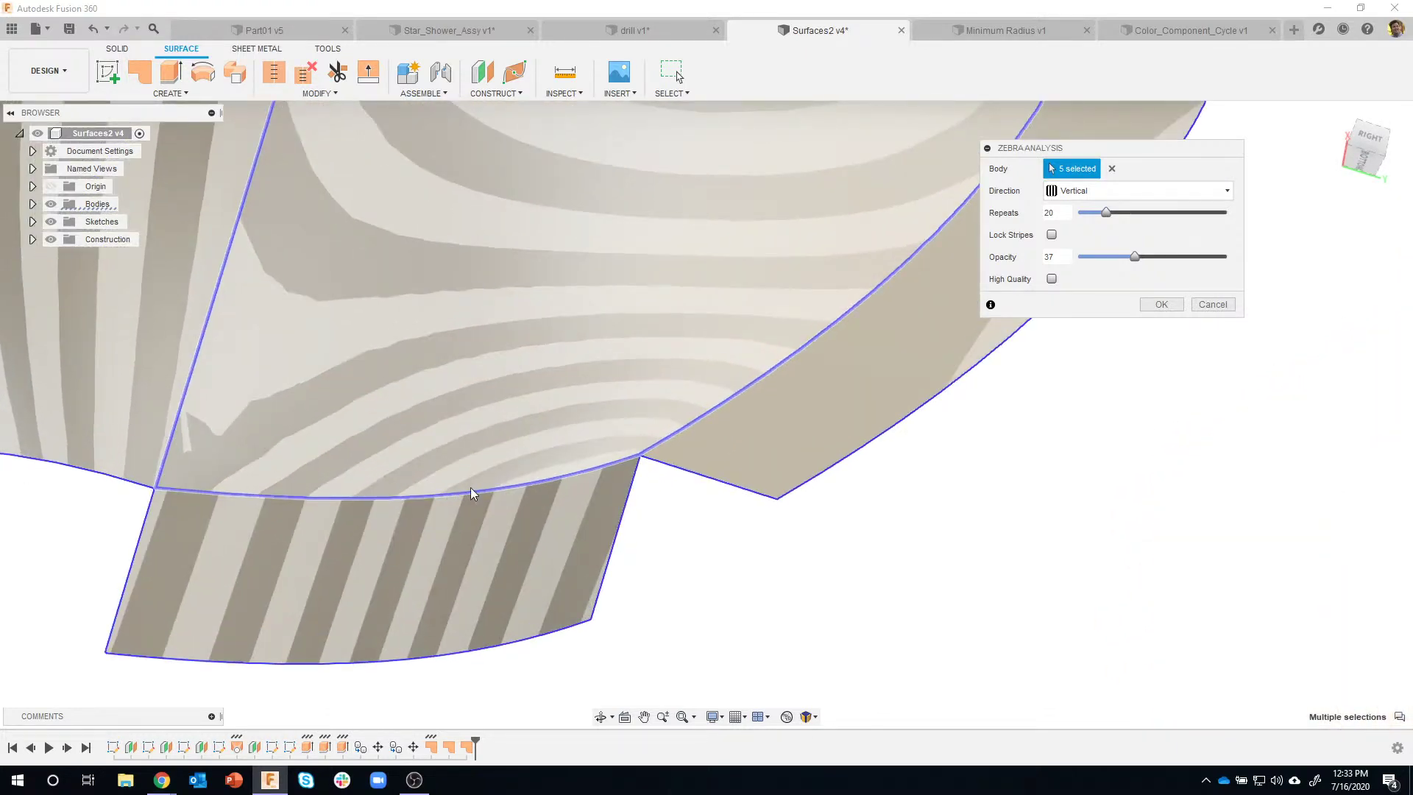
scroll(681, 600, down, 3)
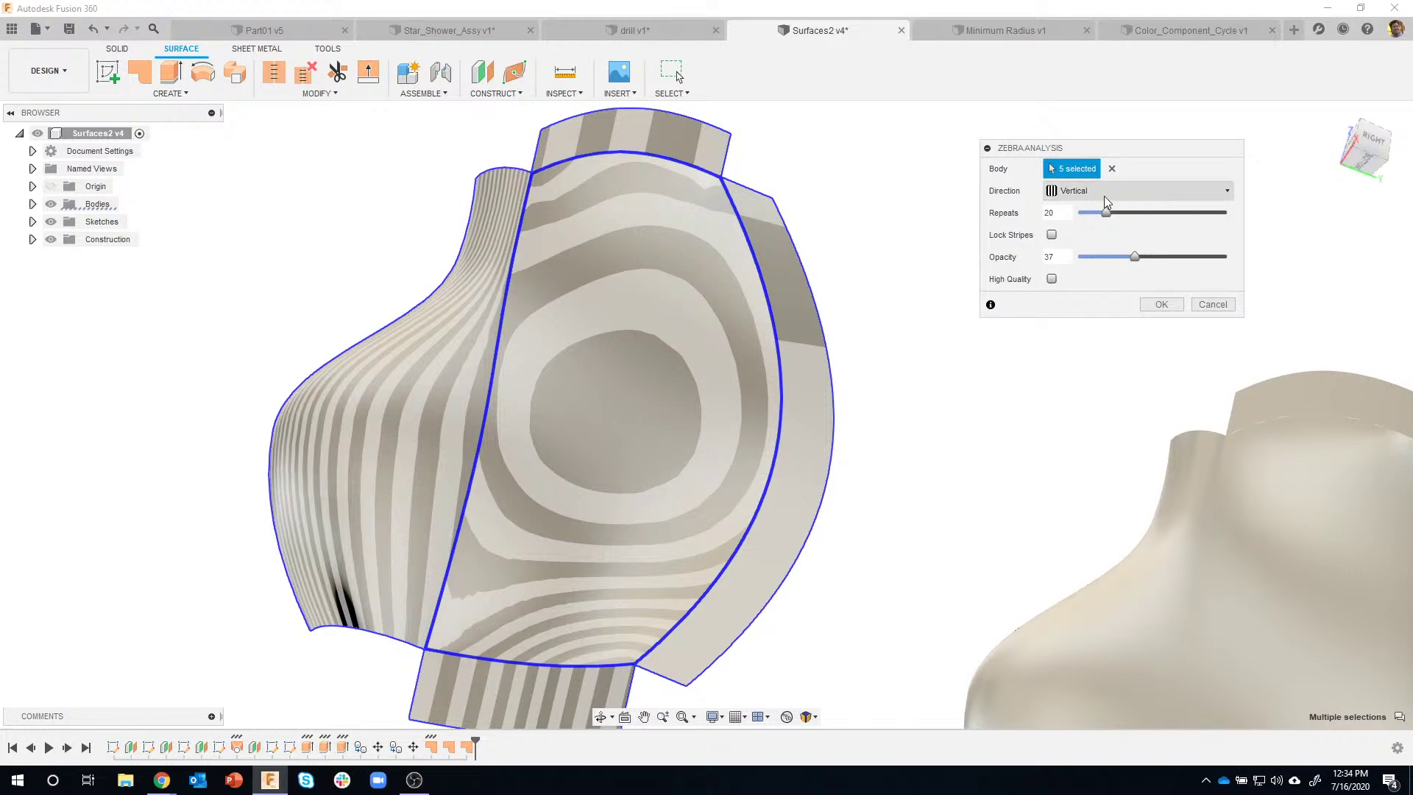
click(1089, 229)
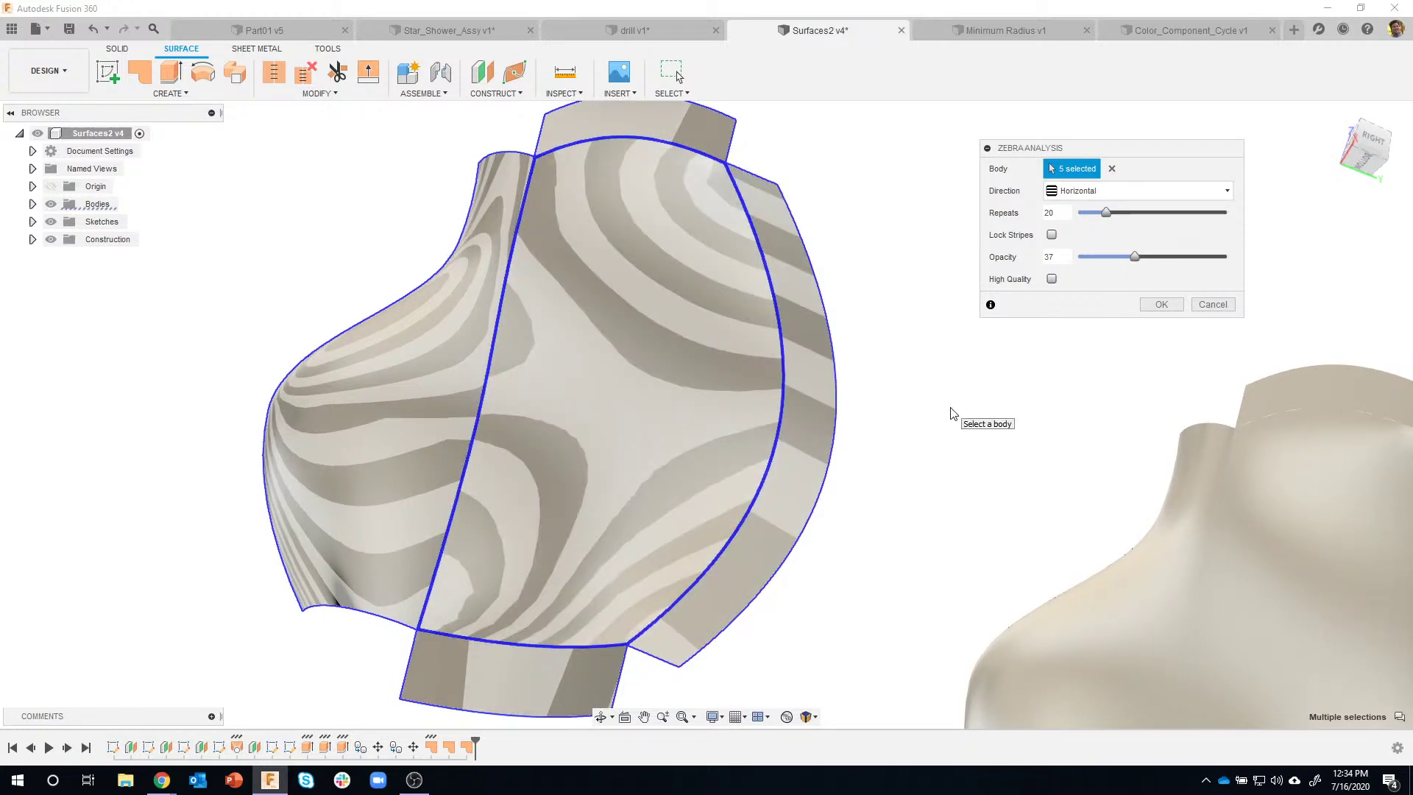
Replace the analysed bodies with the middle shape's patch and its four surrounding surfaces
click(1114, 172)
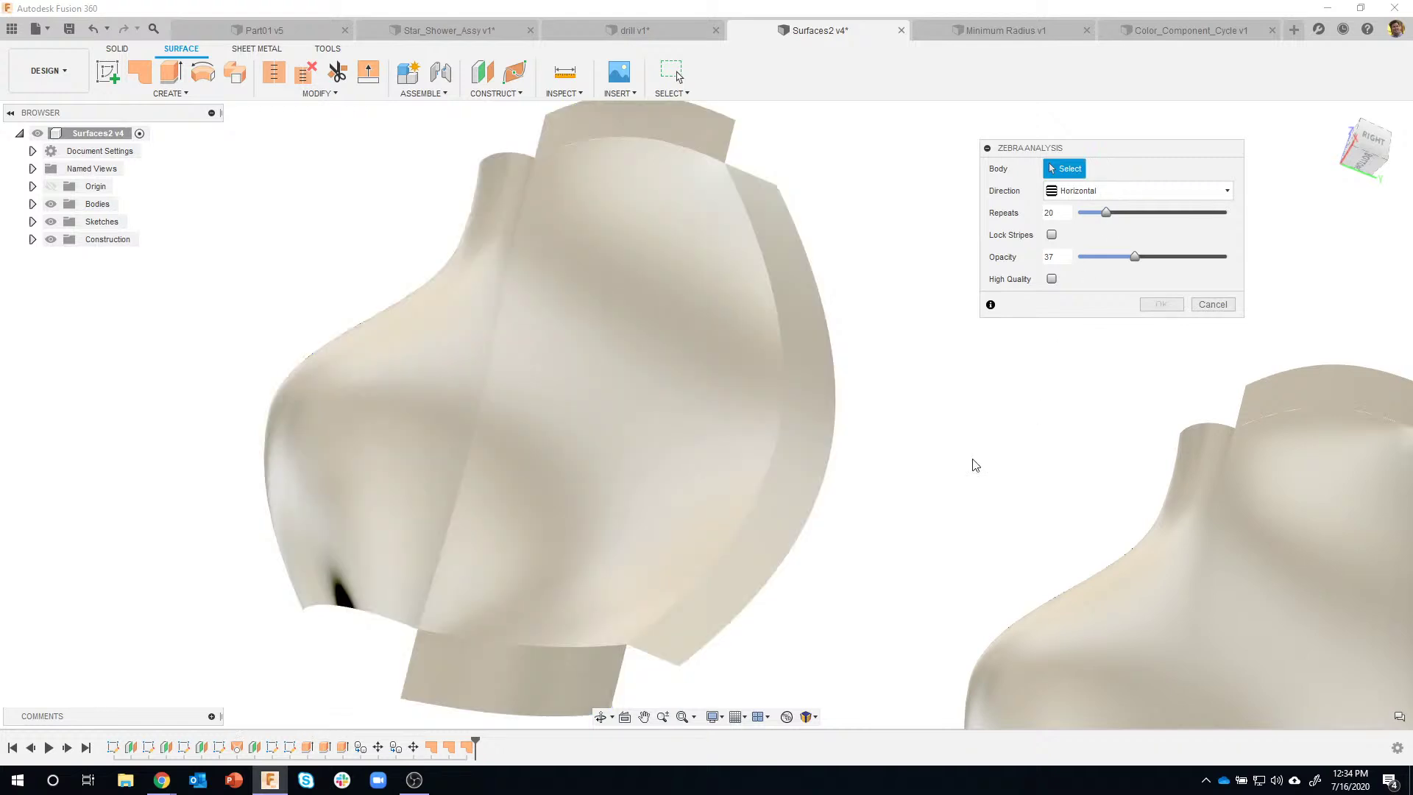
scroll(969, 463, down, 5)
scroll(1001, 484, up, 3)
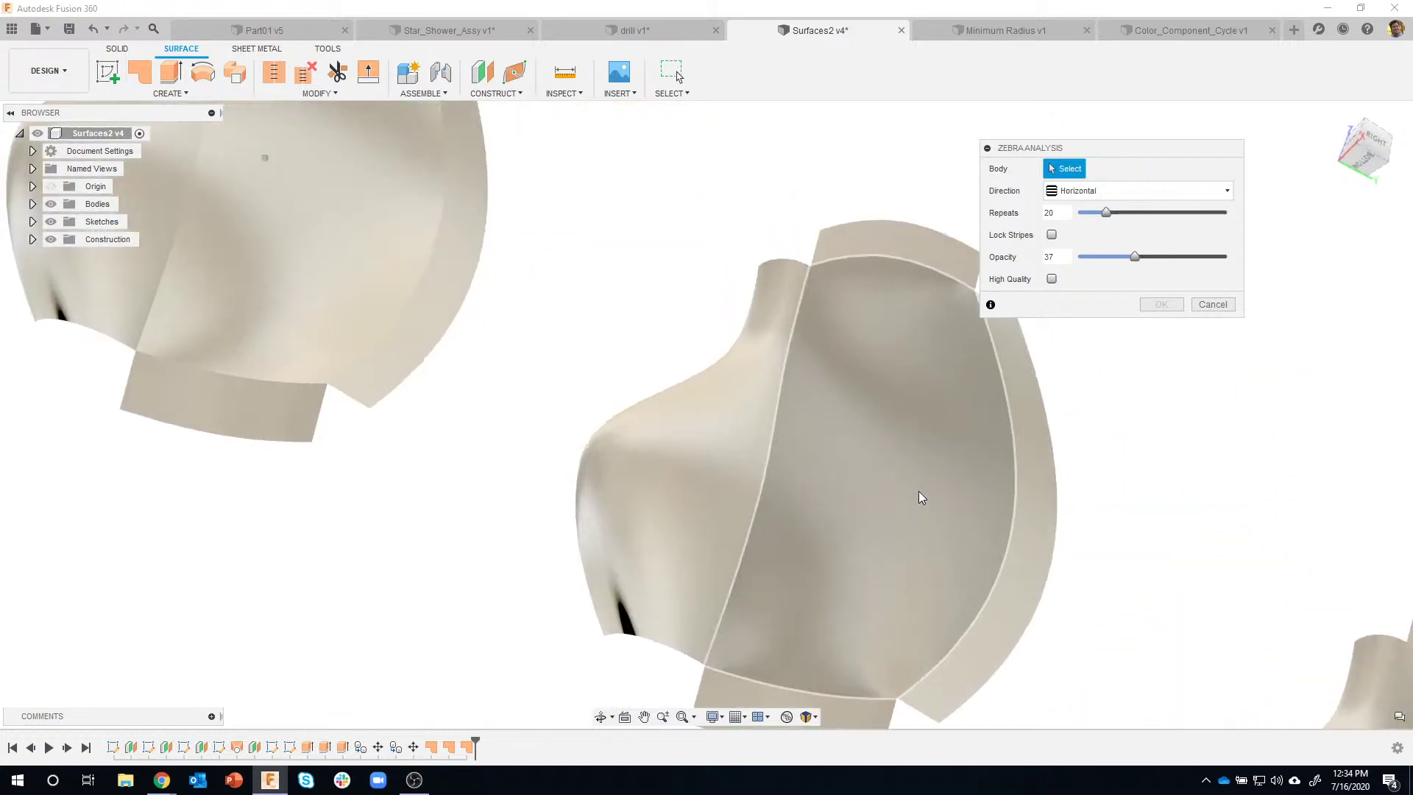
scroll(839, 460, up, 3)
click(763, 429)
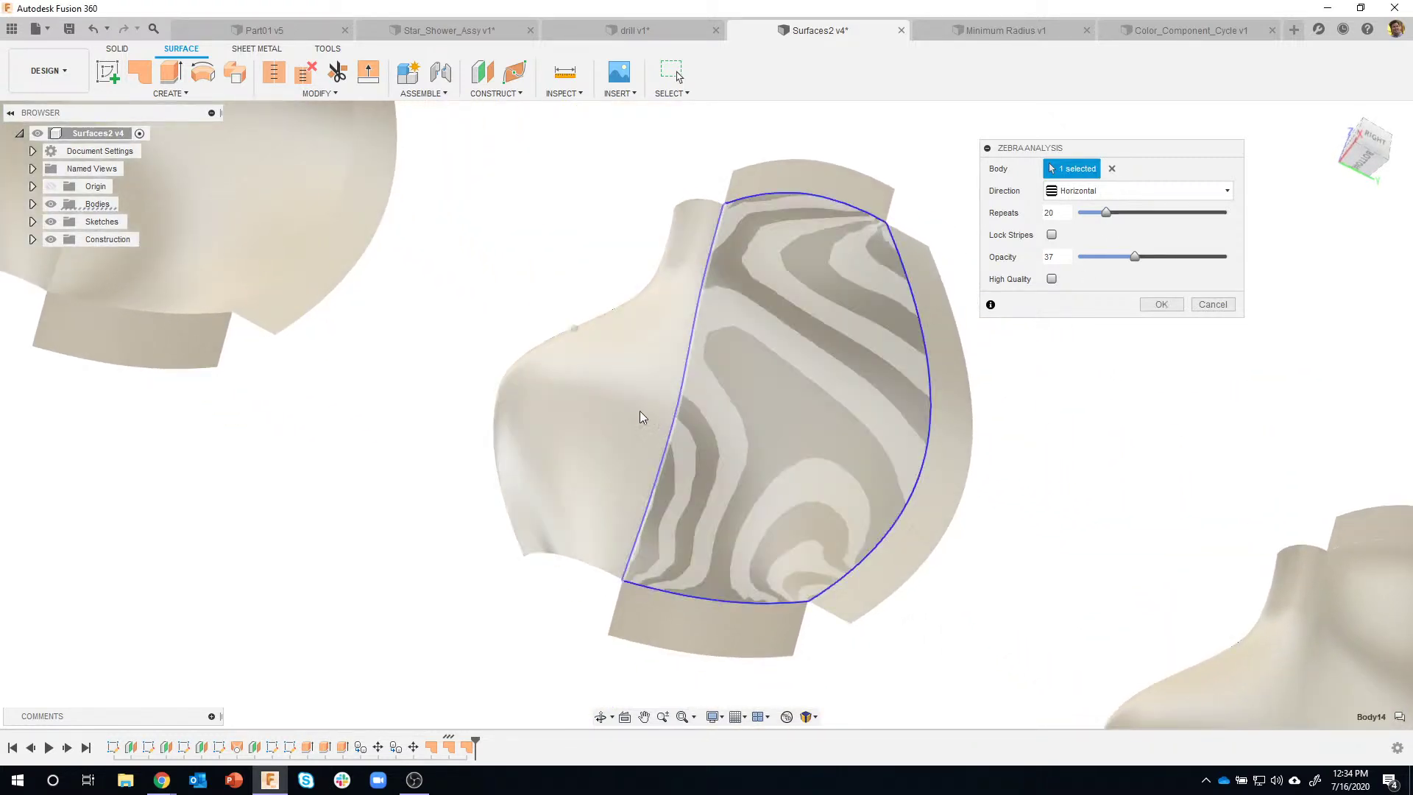
click(639, 411)
click(673, 635)
click(876, 575)
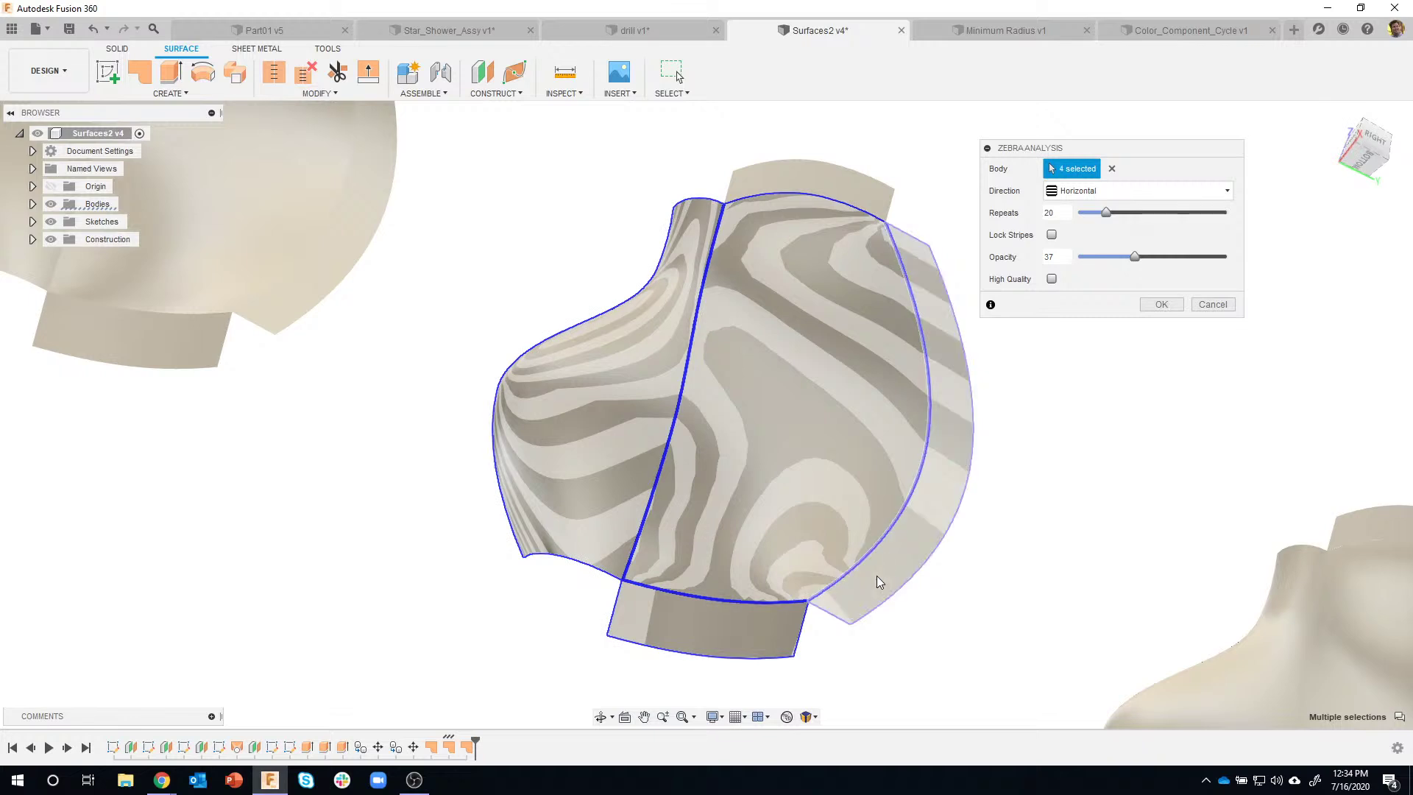
click(813, 184)
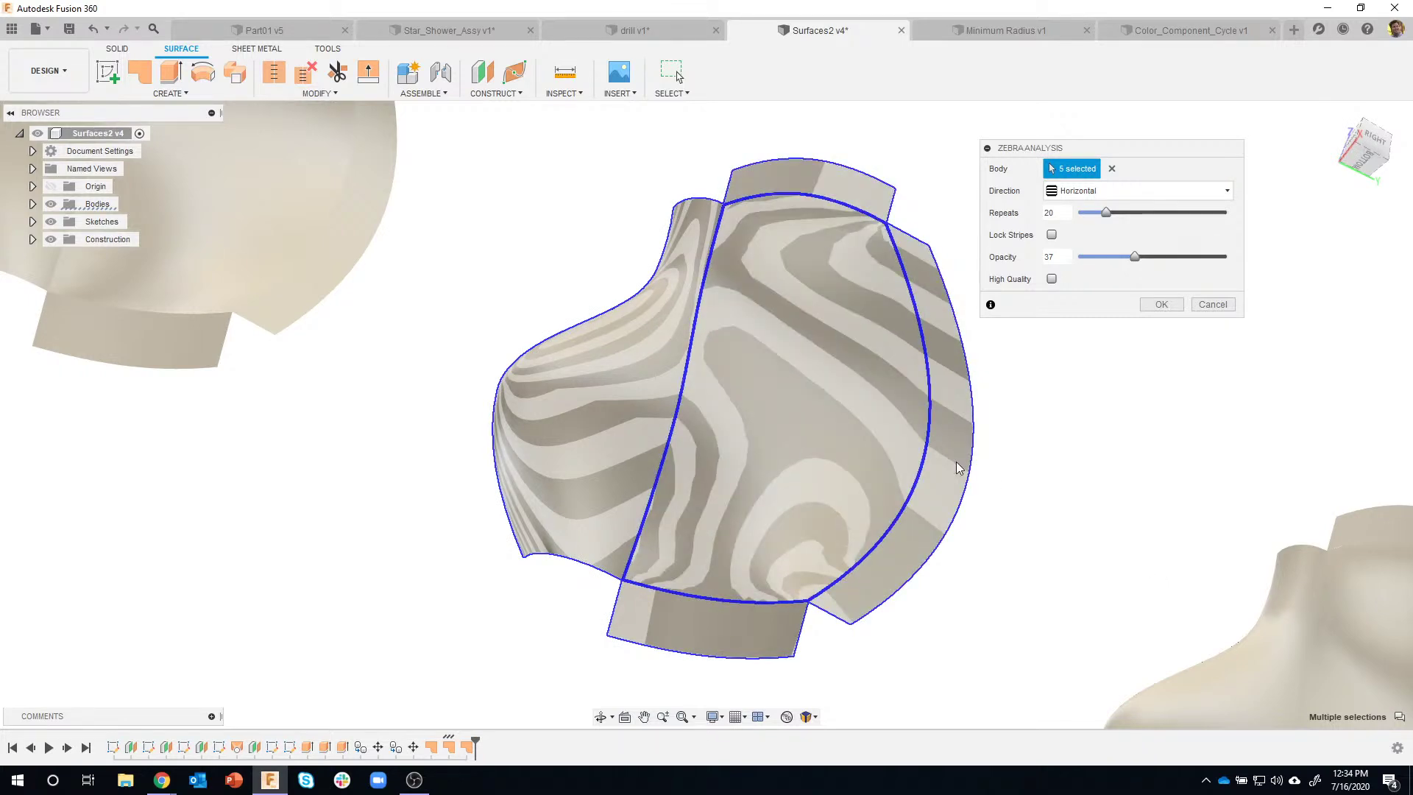
Enable High Quality for the zebra stripes and raise their repeats to 69
shift+middle_drag(959, 467, 612, 397)
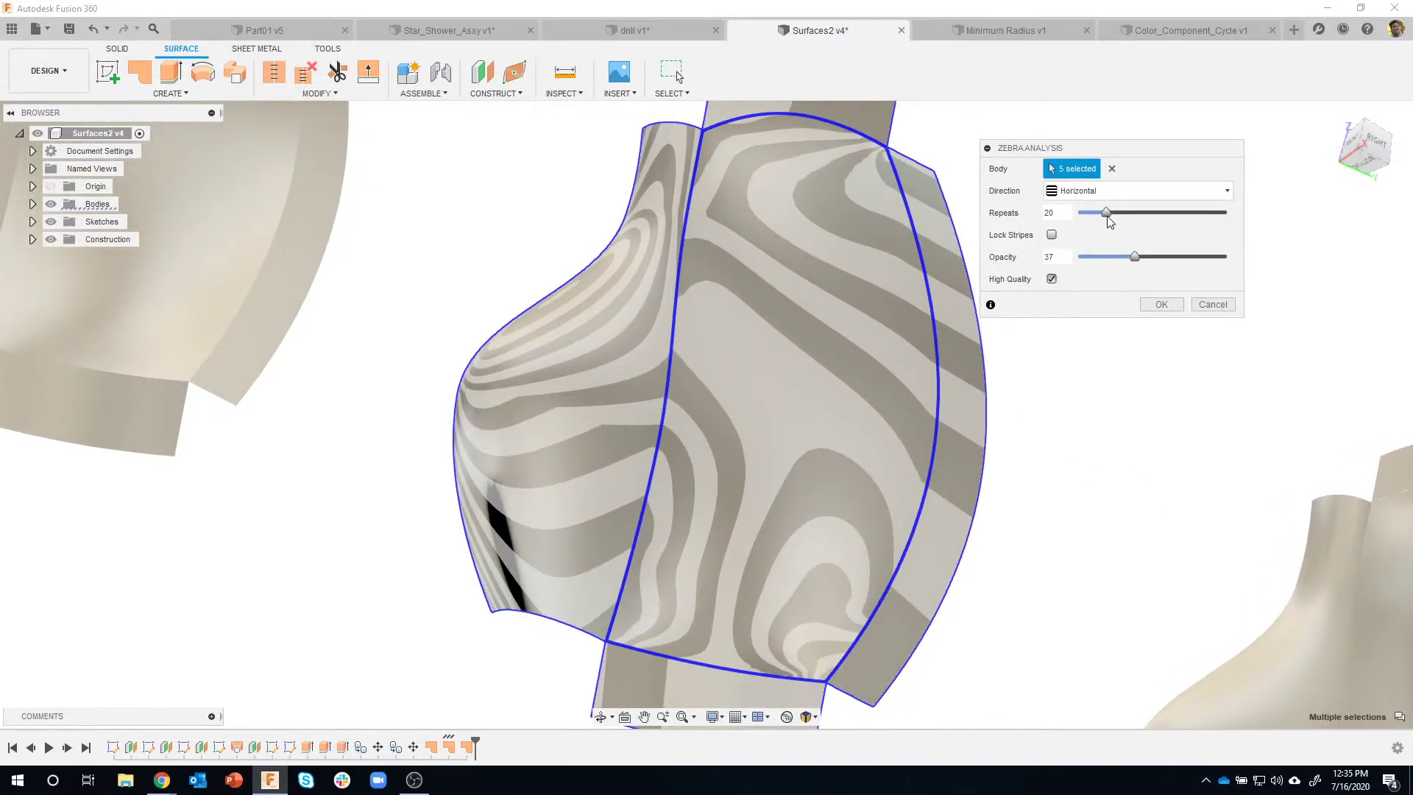
drag(1109, 218, 1186, 223)
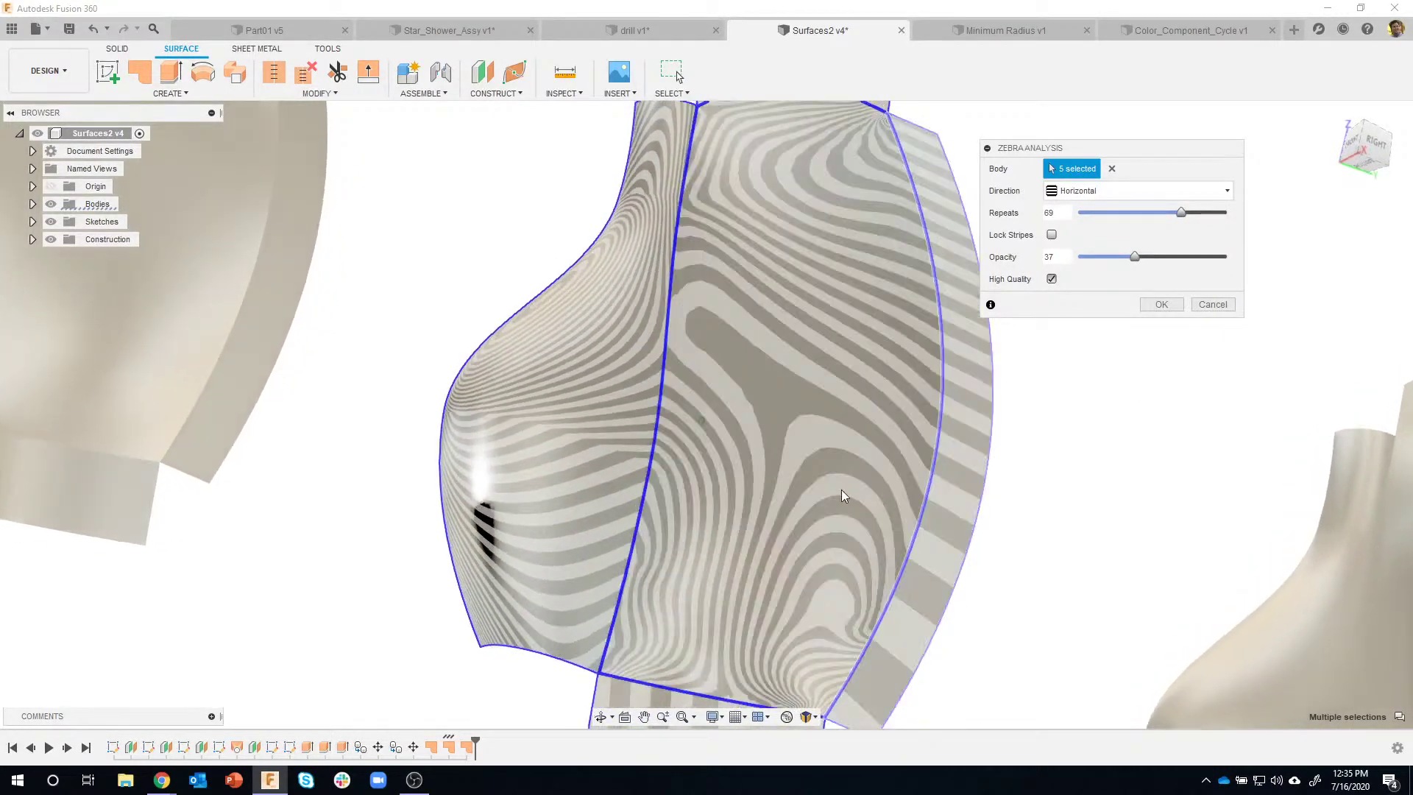
Examine how the horizontal stripes flow across the seams between the middle patch and its surrounding surfaces
scroll(548, 384, up, 2)
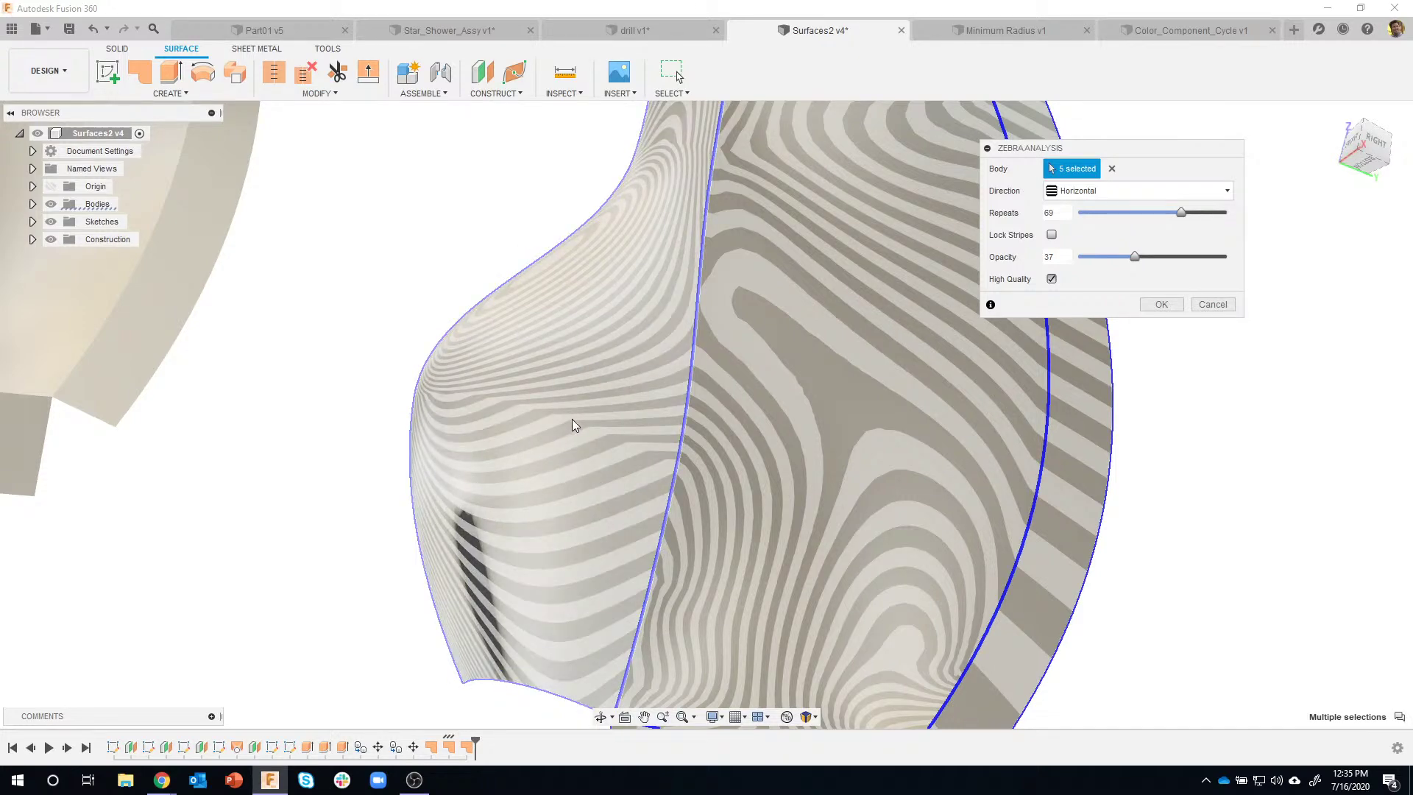
shift+middle_drag(577, 423, 513, 391)
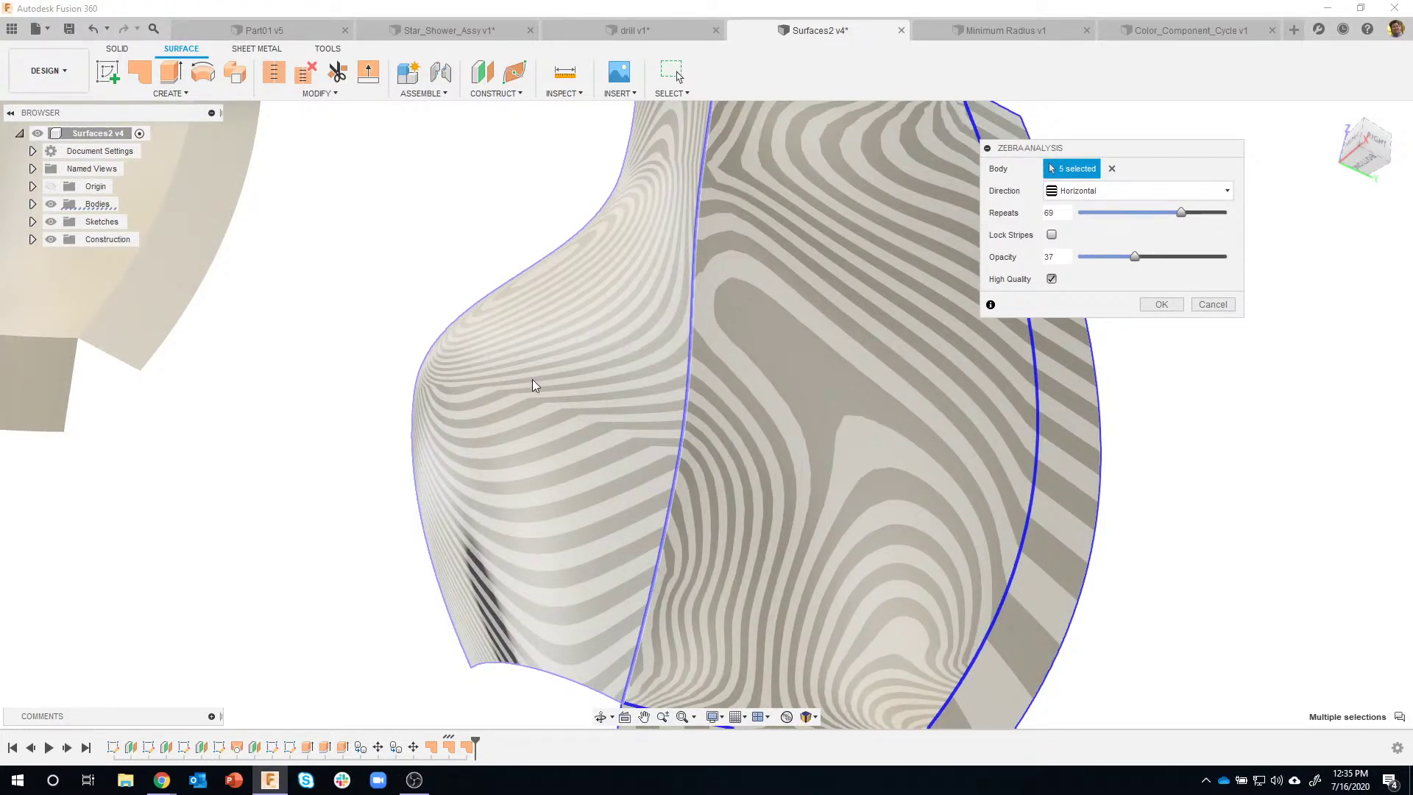
shift+middle_drag(532, 378, 585, 440)
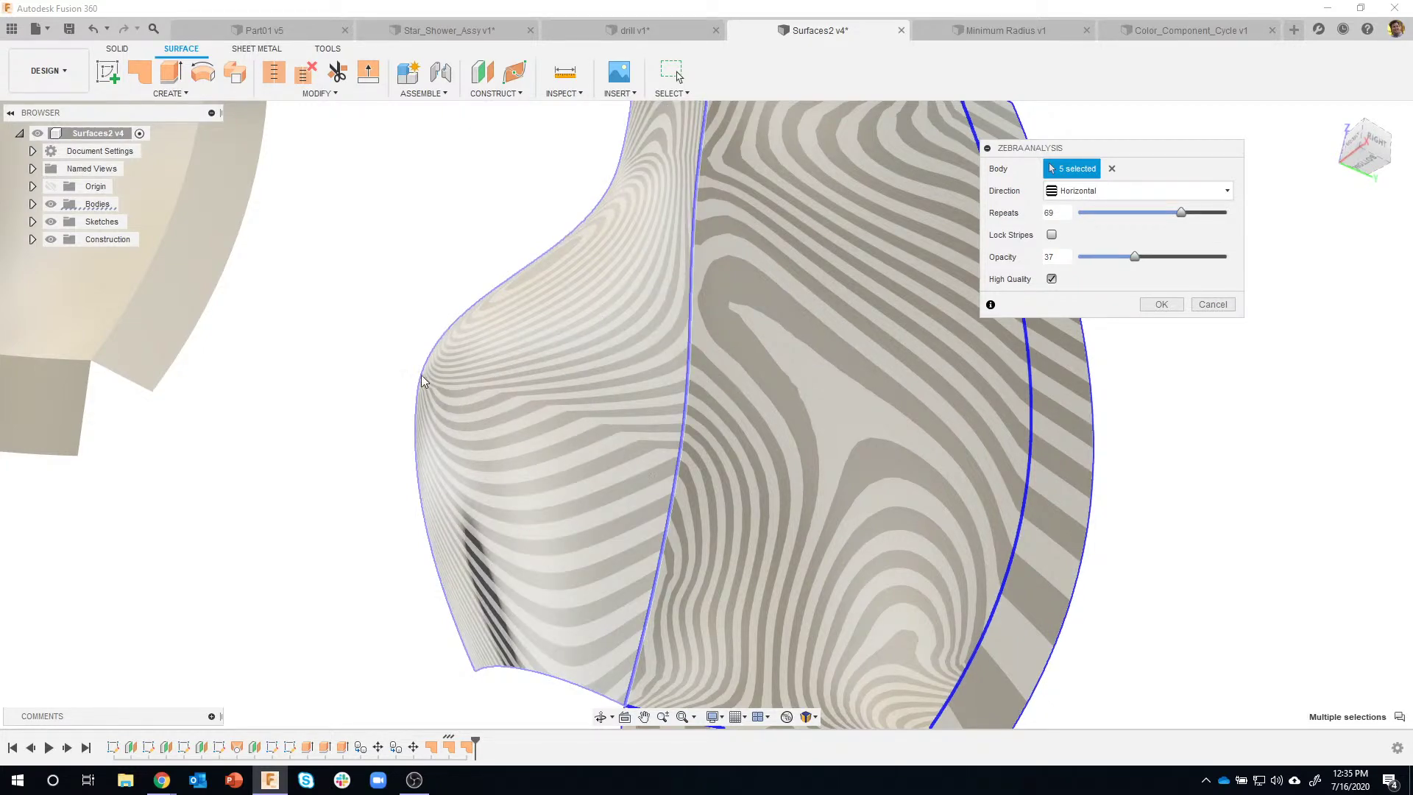
shift+middle_drag(424, 381, 563, 385)
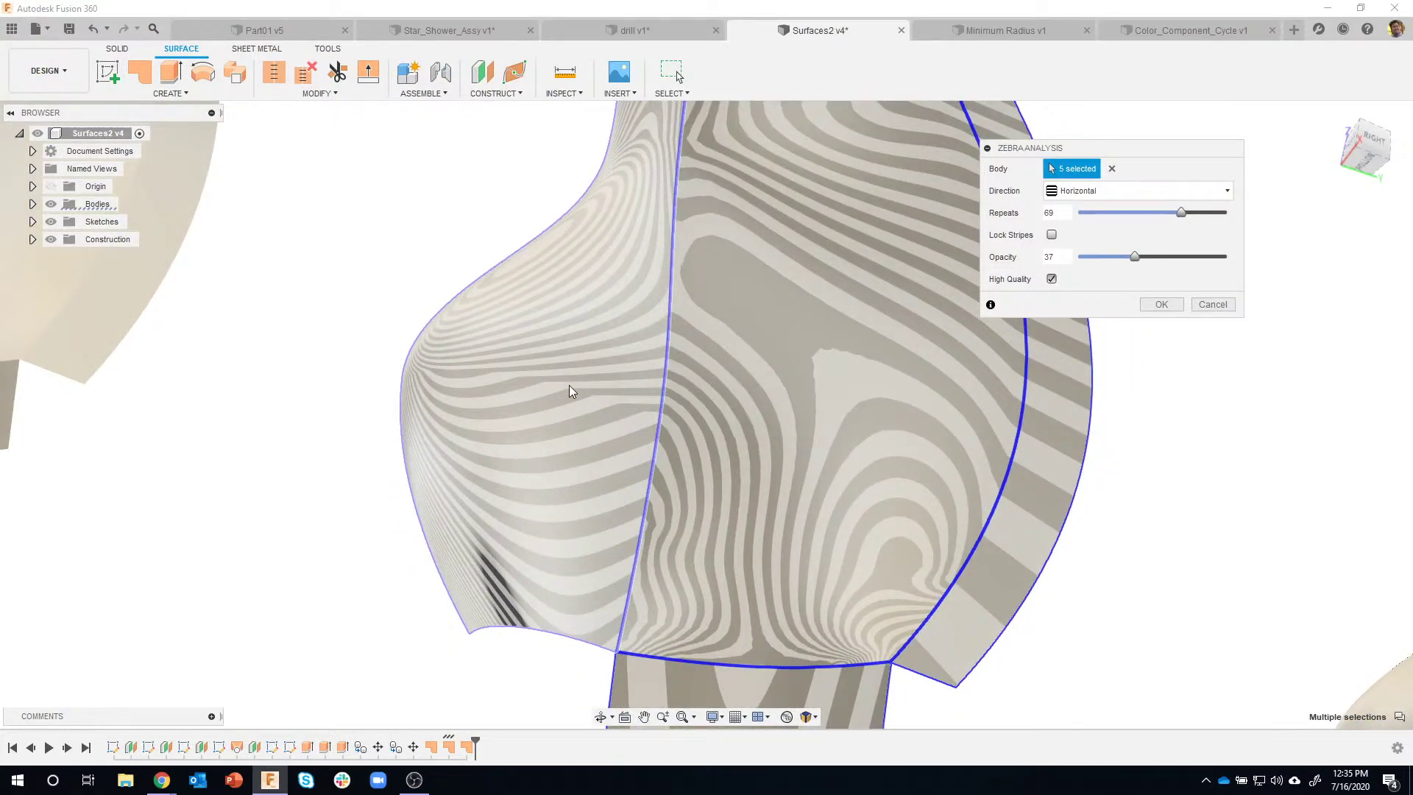
scroll(1213, 515, down, 2)
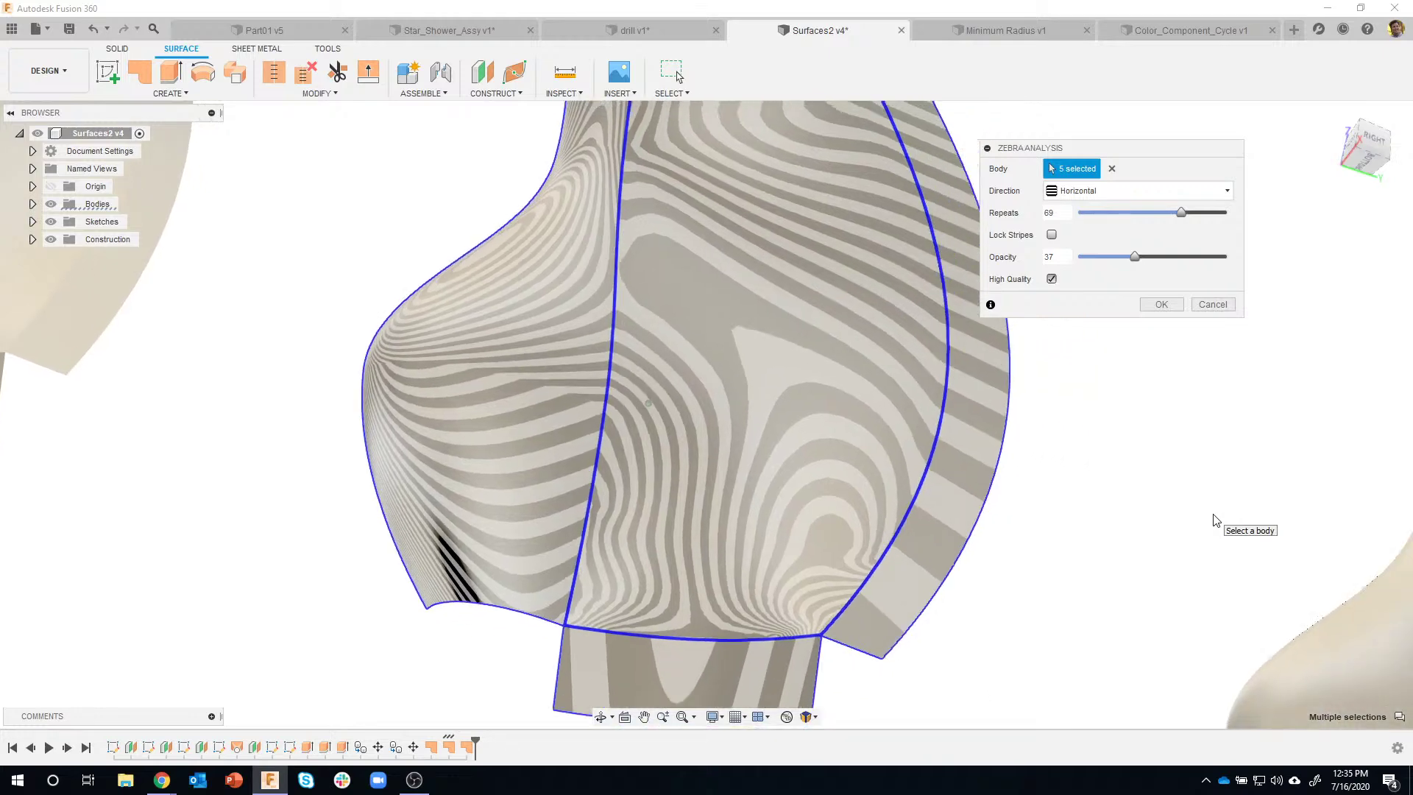
shift+middle_drag(1216, 521, 792, 259)
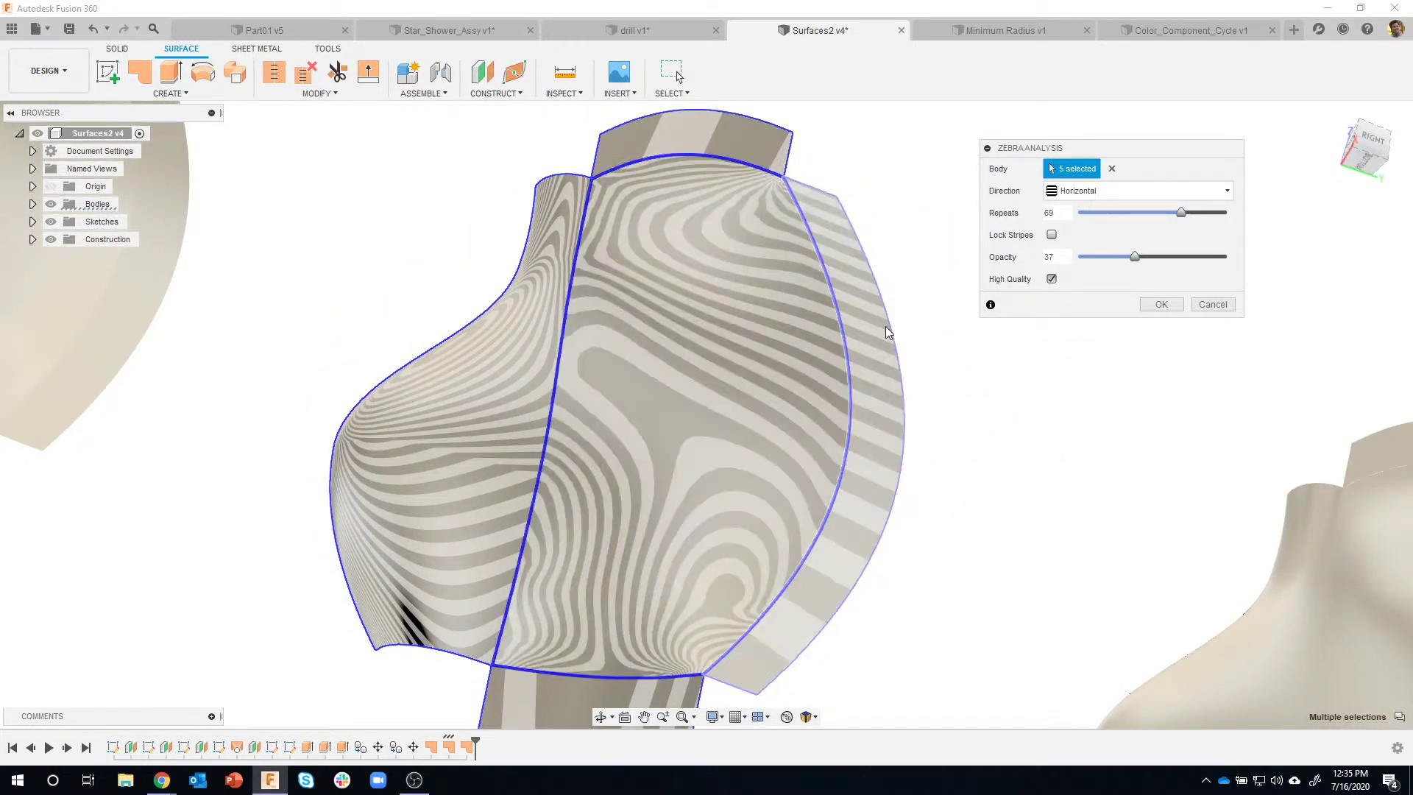
shift+middle_drag(527, 338, 571, 278)
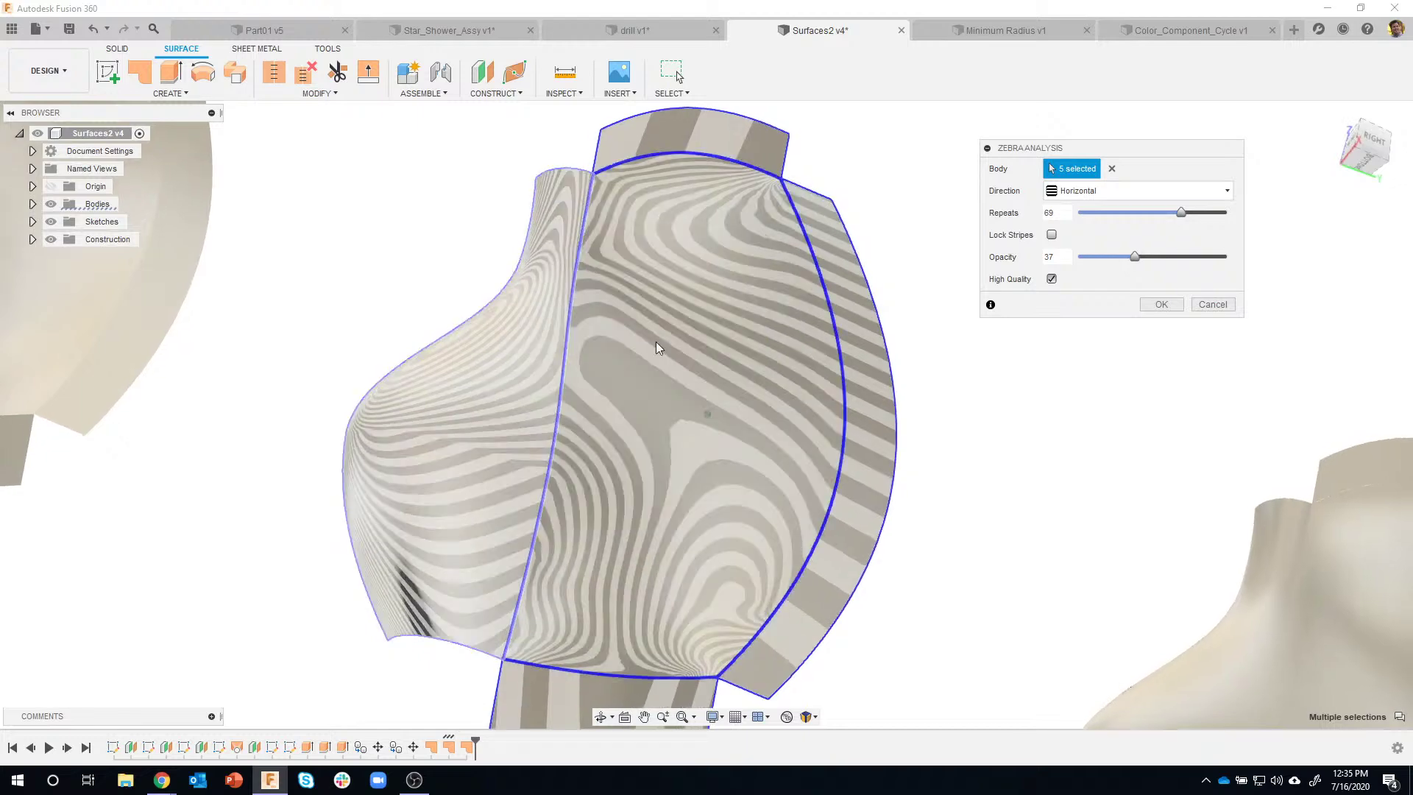
shift+middle_drag(656, 342, 590, 348)
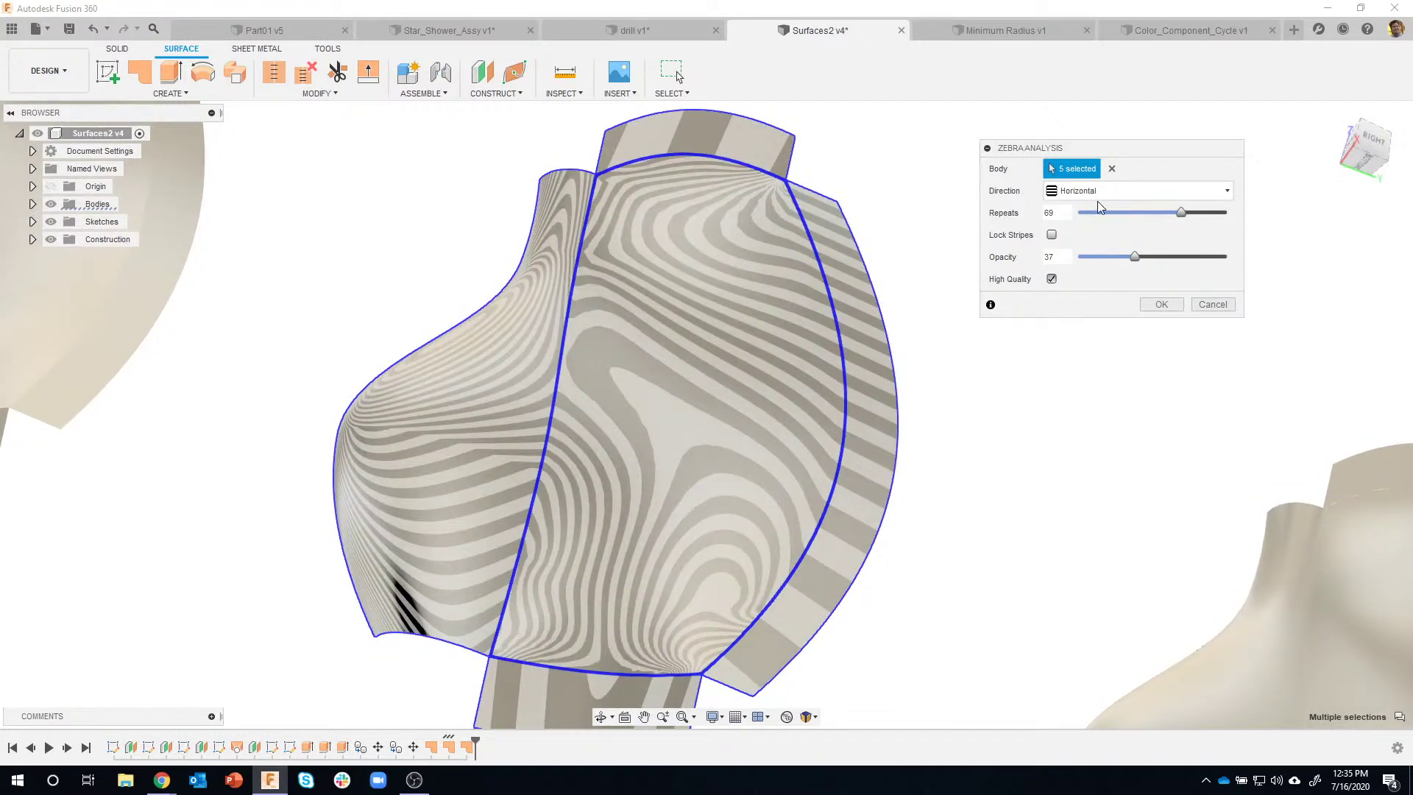
Switch the stripe direction to Vertical and check the stripes across the middle patch's lower seam
click(1097, 195)
click(1076, 230)
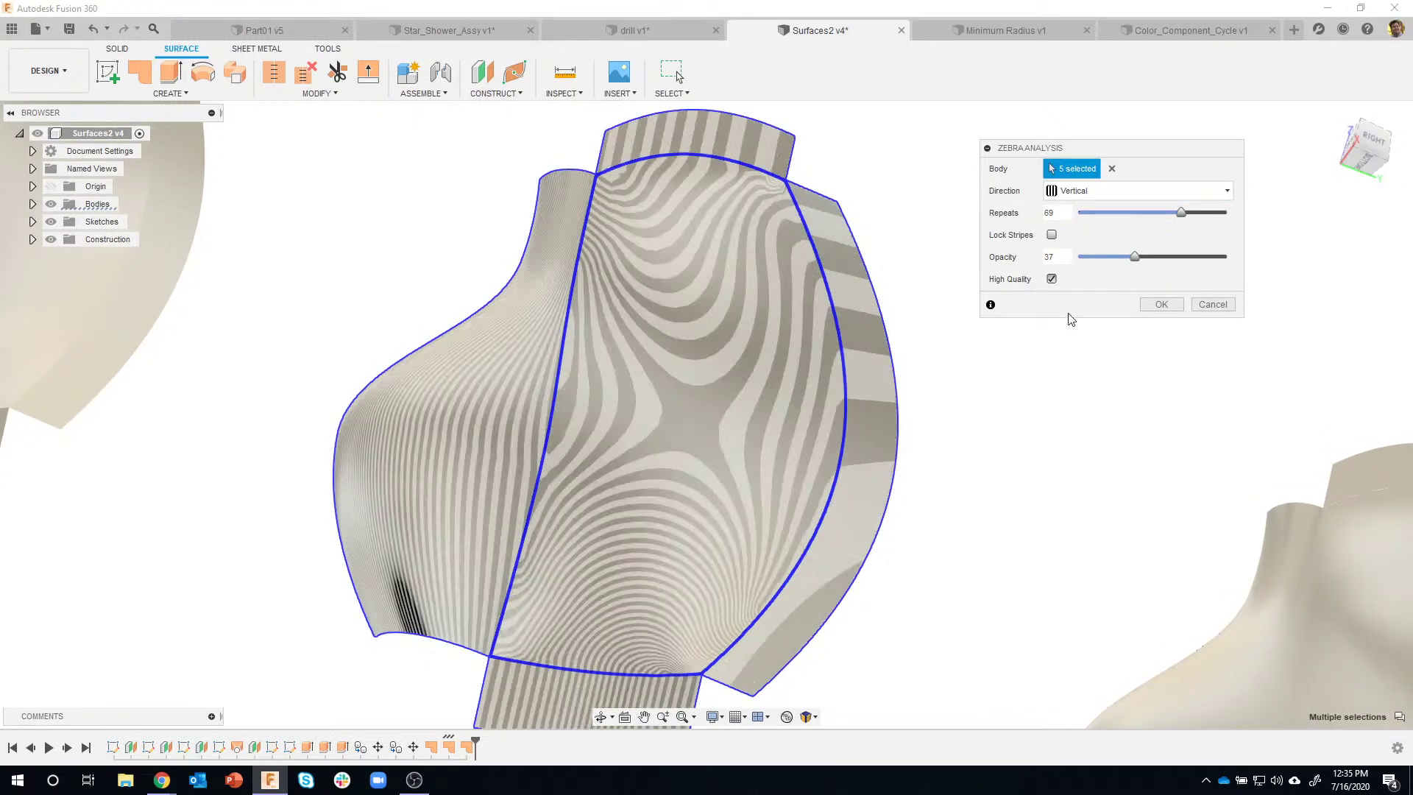
shift+middle_drag(1071, 319, 630, 596)
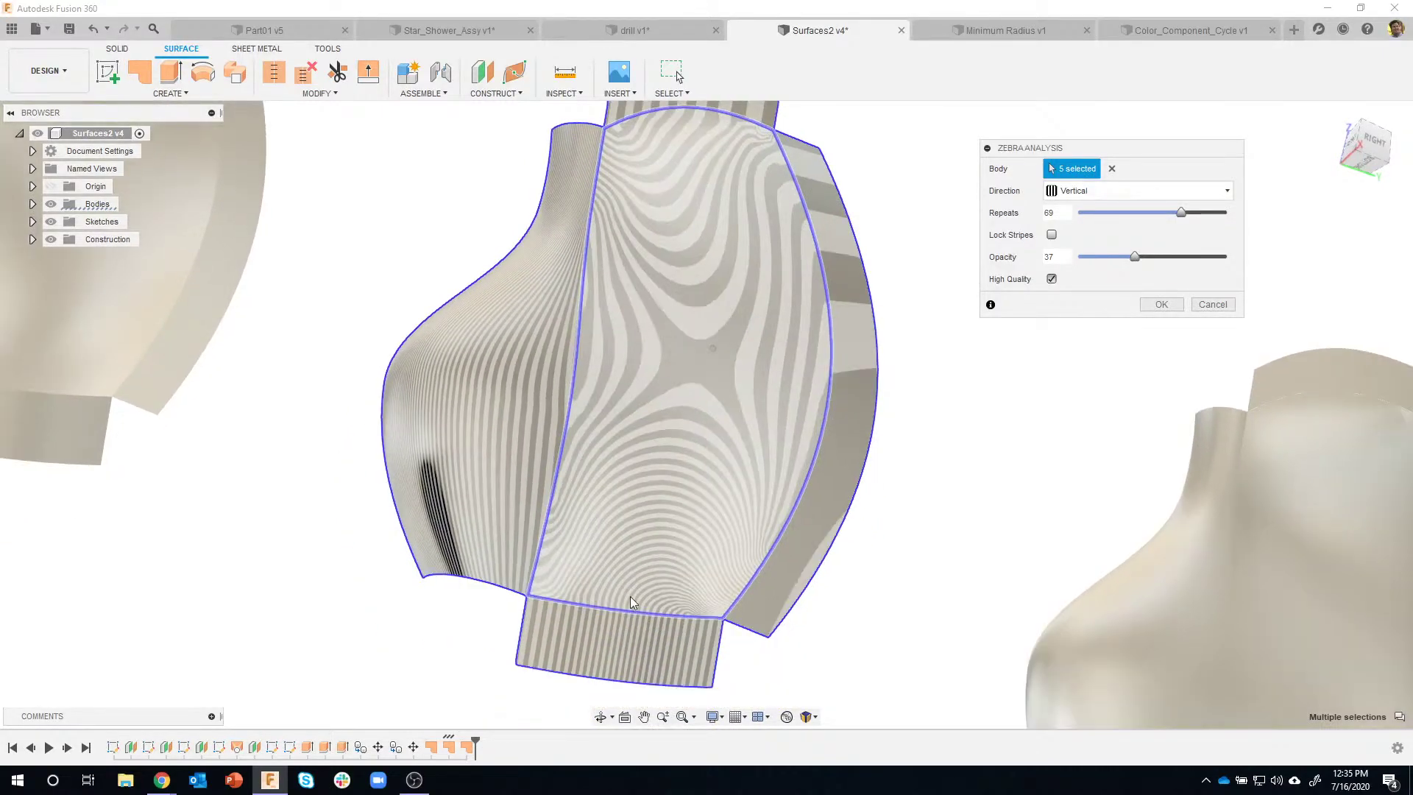
scroll(702, 626, up, 5)
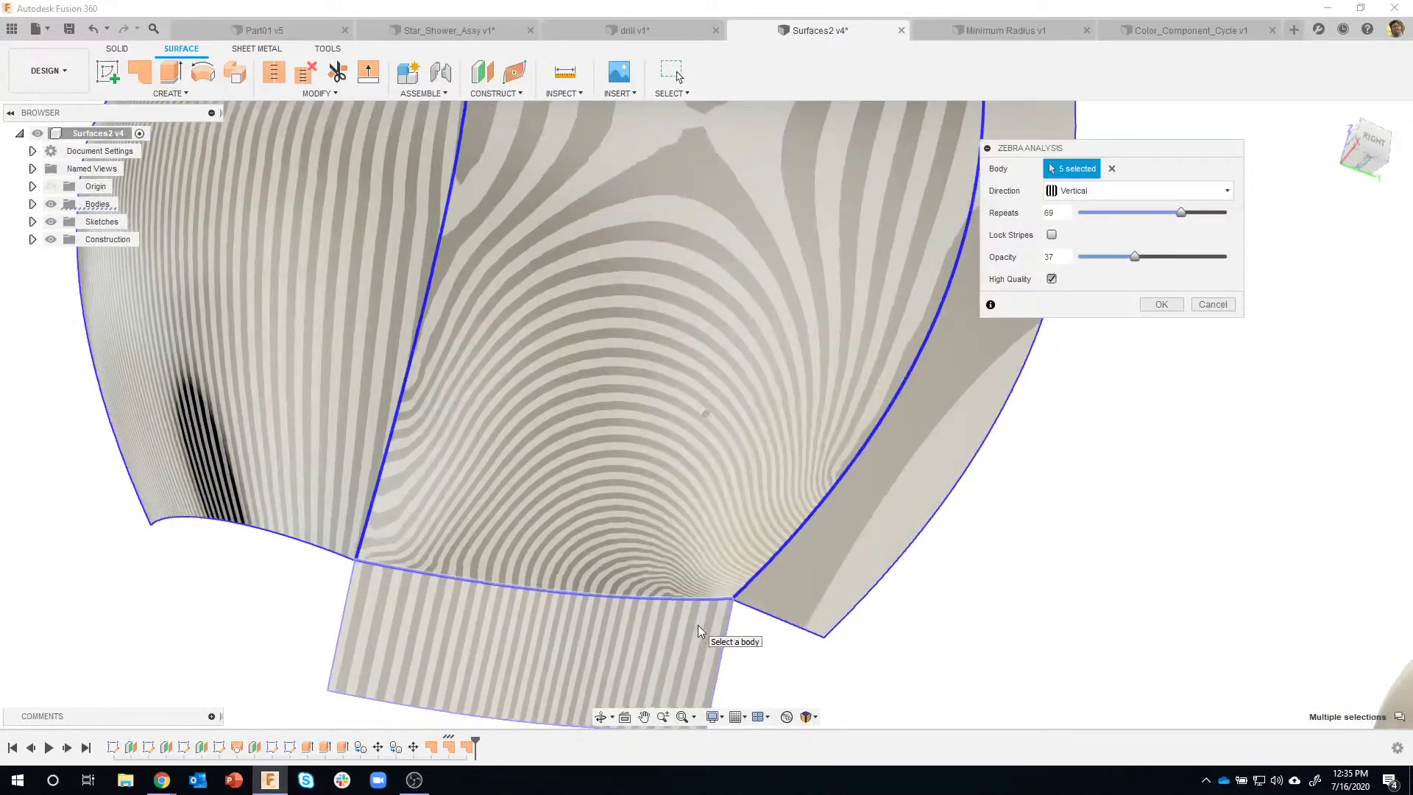
scroll(698, 625, down, 5)
Replace the analysed bodies with the third shape's central patch and its four surrounding surfaces
shift+middle_drag(677, 621, 1102, 184)
click(1112, 169)
shift+middle_drag(1080, 486, 1019, 488)
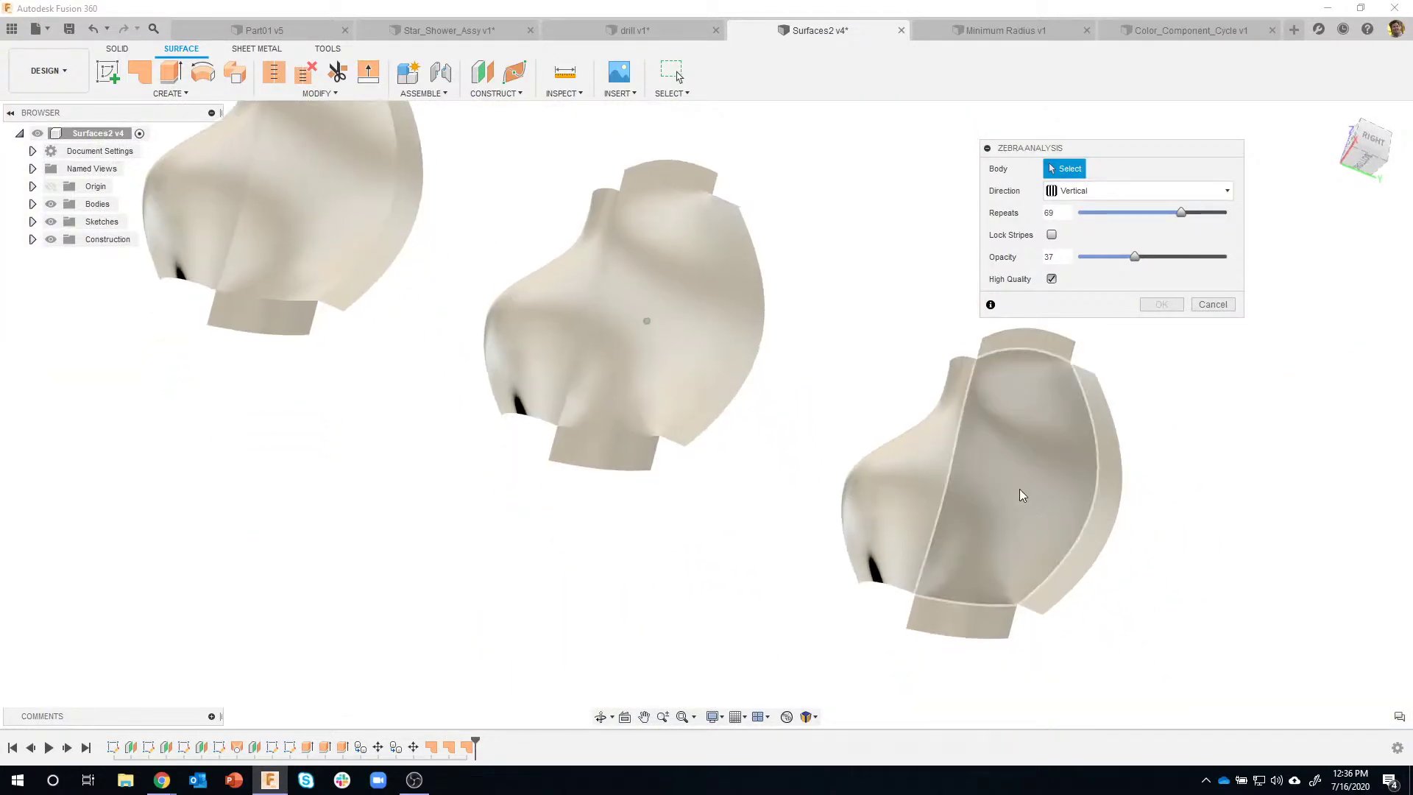
click(1011, 481)
click(930, 478)
click(958, 630)
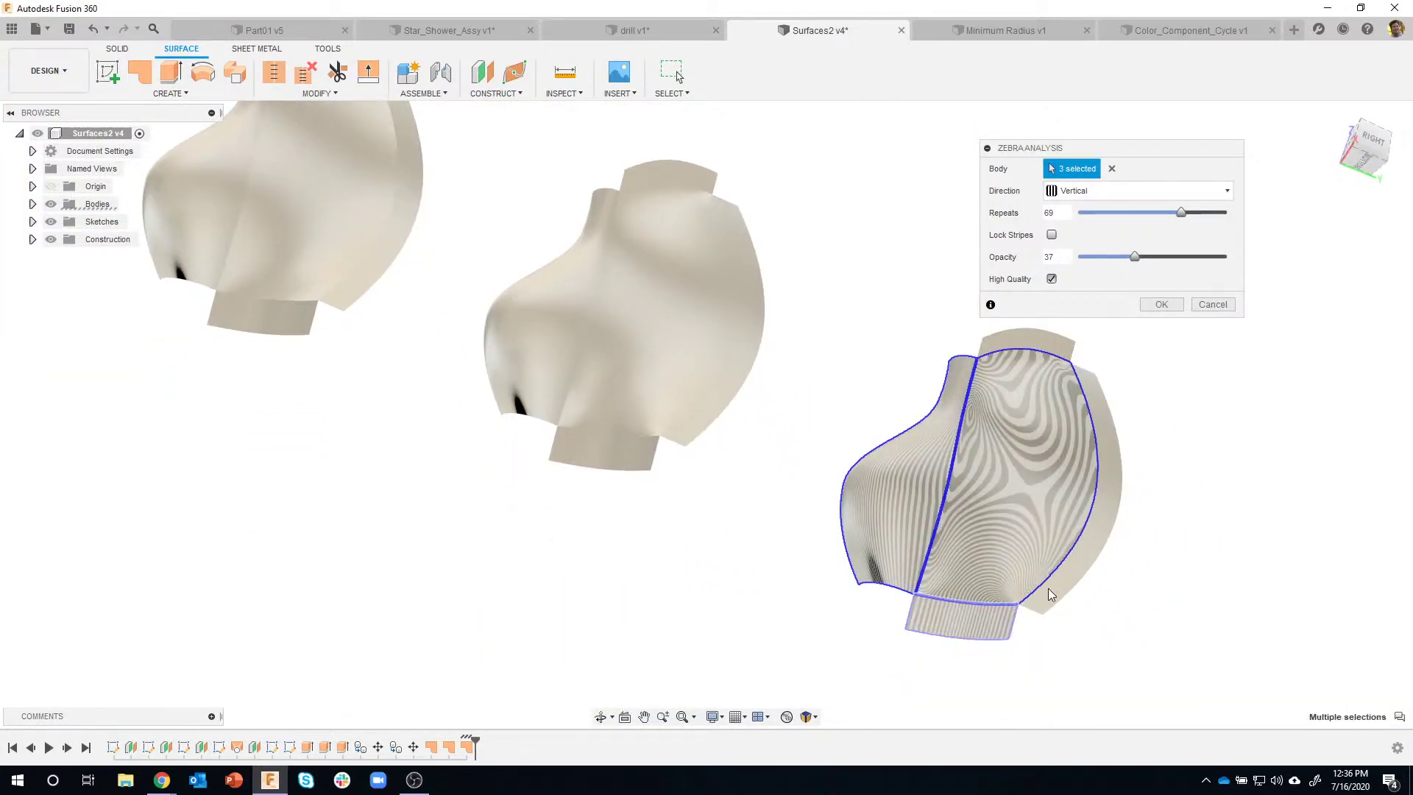
click(1060, 590)
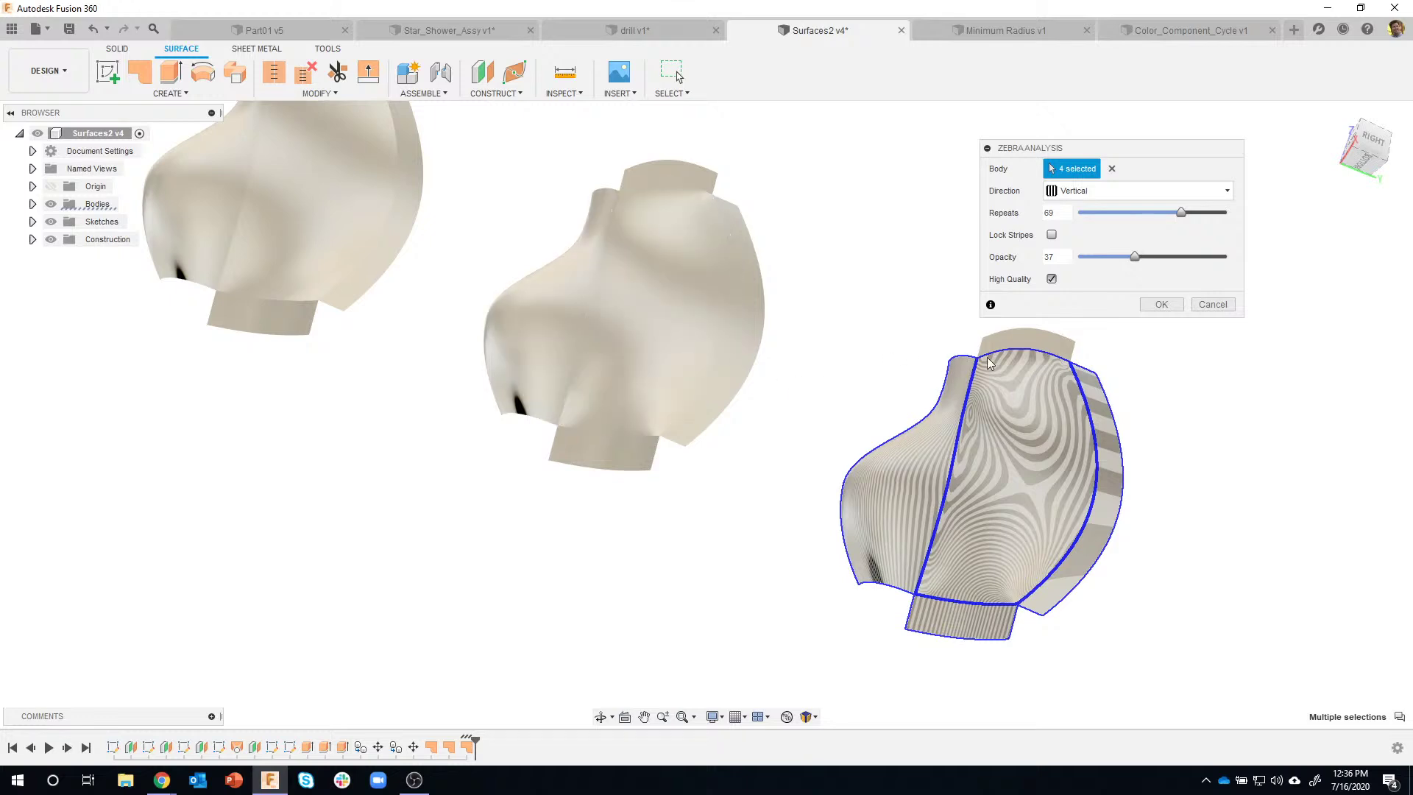
click(1034, 340)
Inspect the vertical stripes on the third shape's patch, then change the stripe direction to Horizontal
shift+middle_drag(1213, 441, 1163, 477)
scroll(900, 546, up, 8)
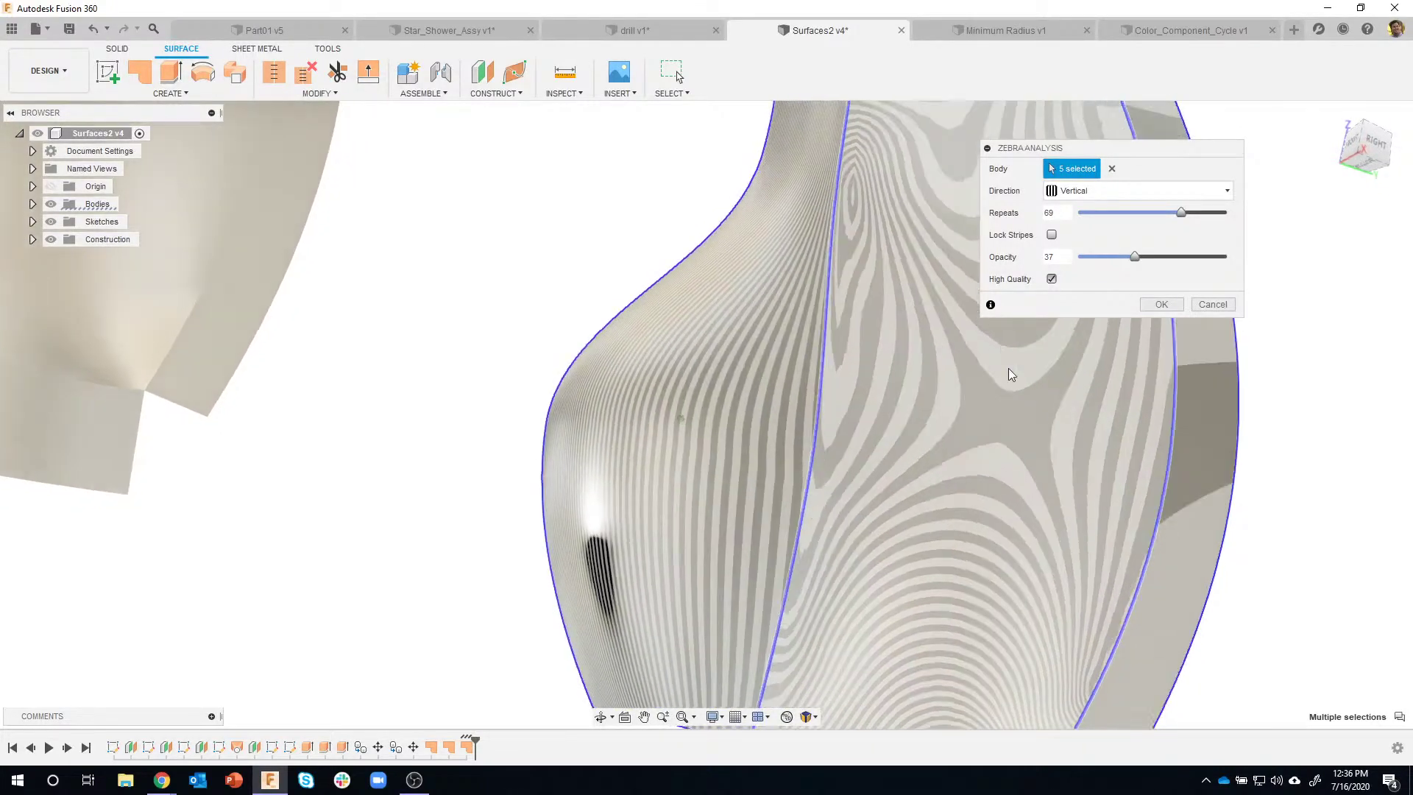
click(1079, 195)
click(1087, 229)
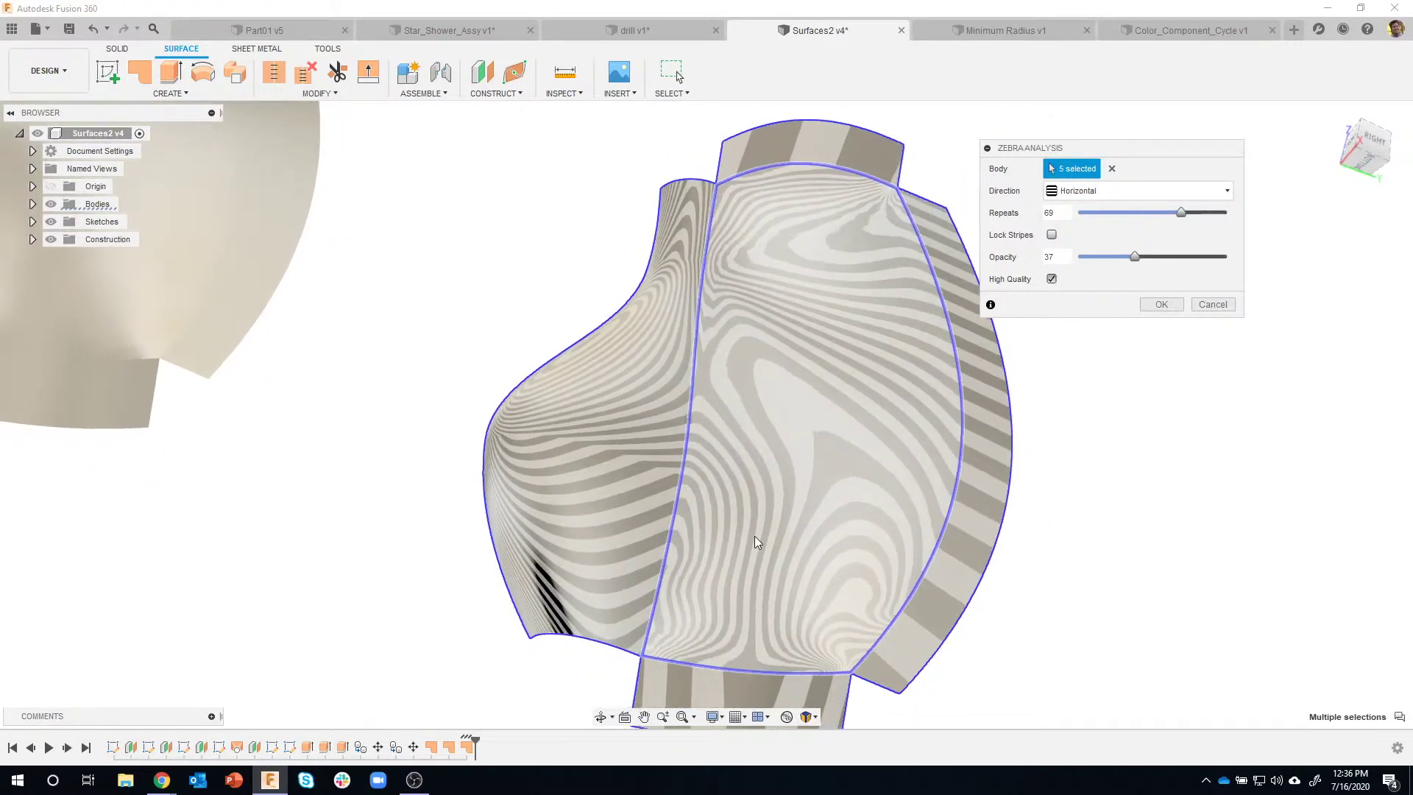
Add the middle shape's patch and four surrounding surfaces to the analysis and compare the stripes across both shapes' seams
click(477, 397)
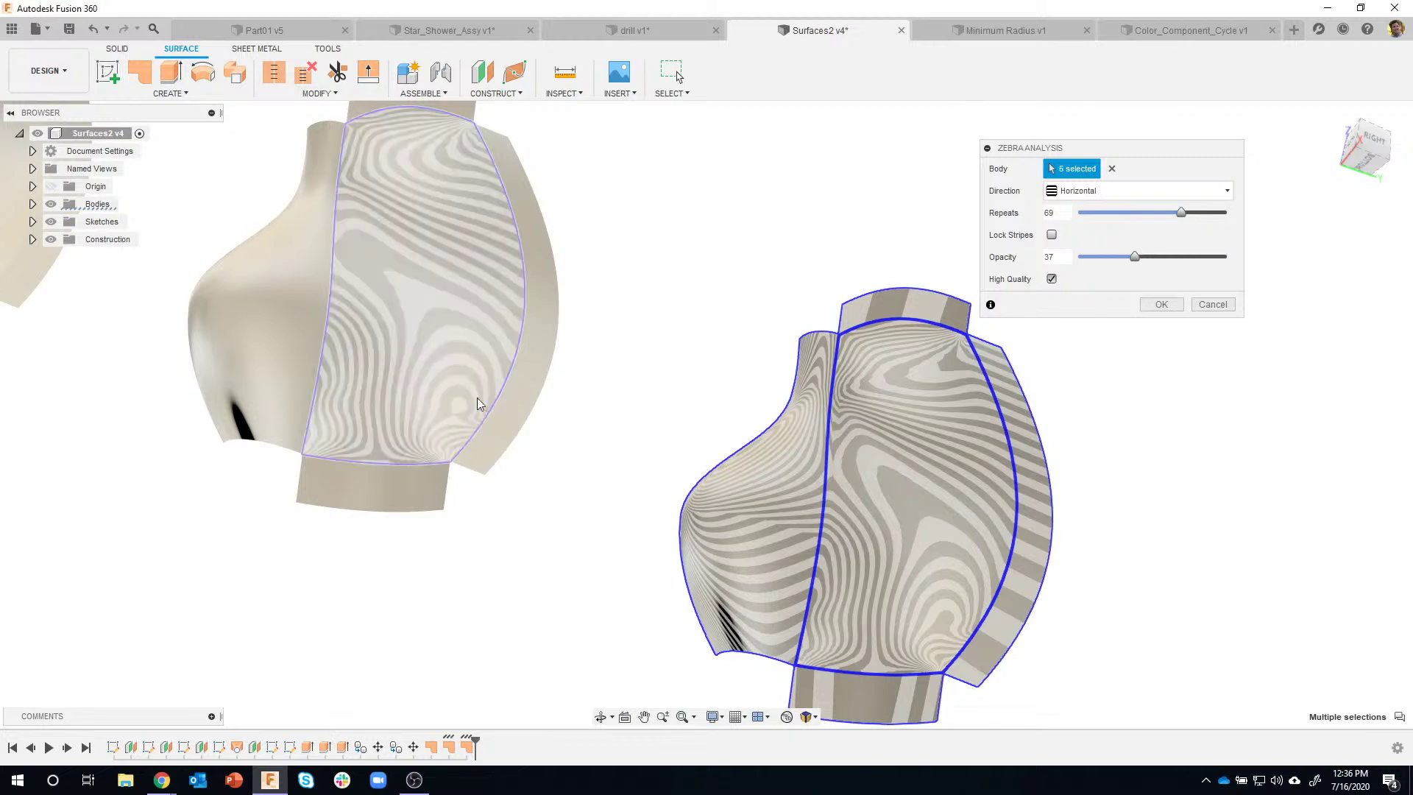
click(488, 423)
click(397, 484)
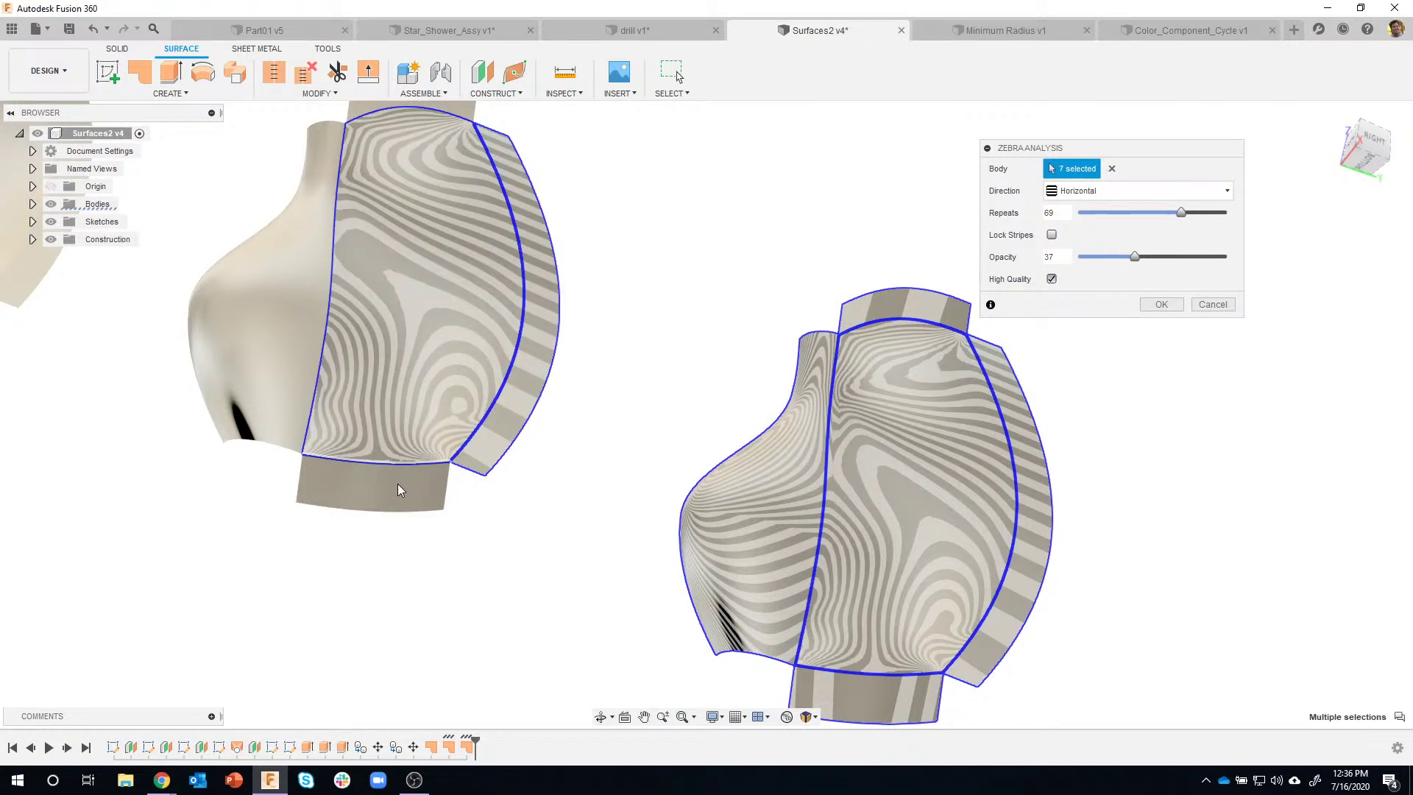
click(298, 401)
click(452, 109)
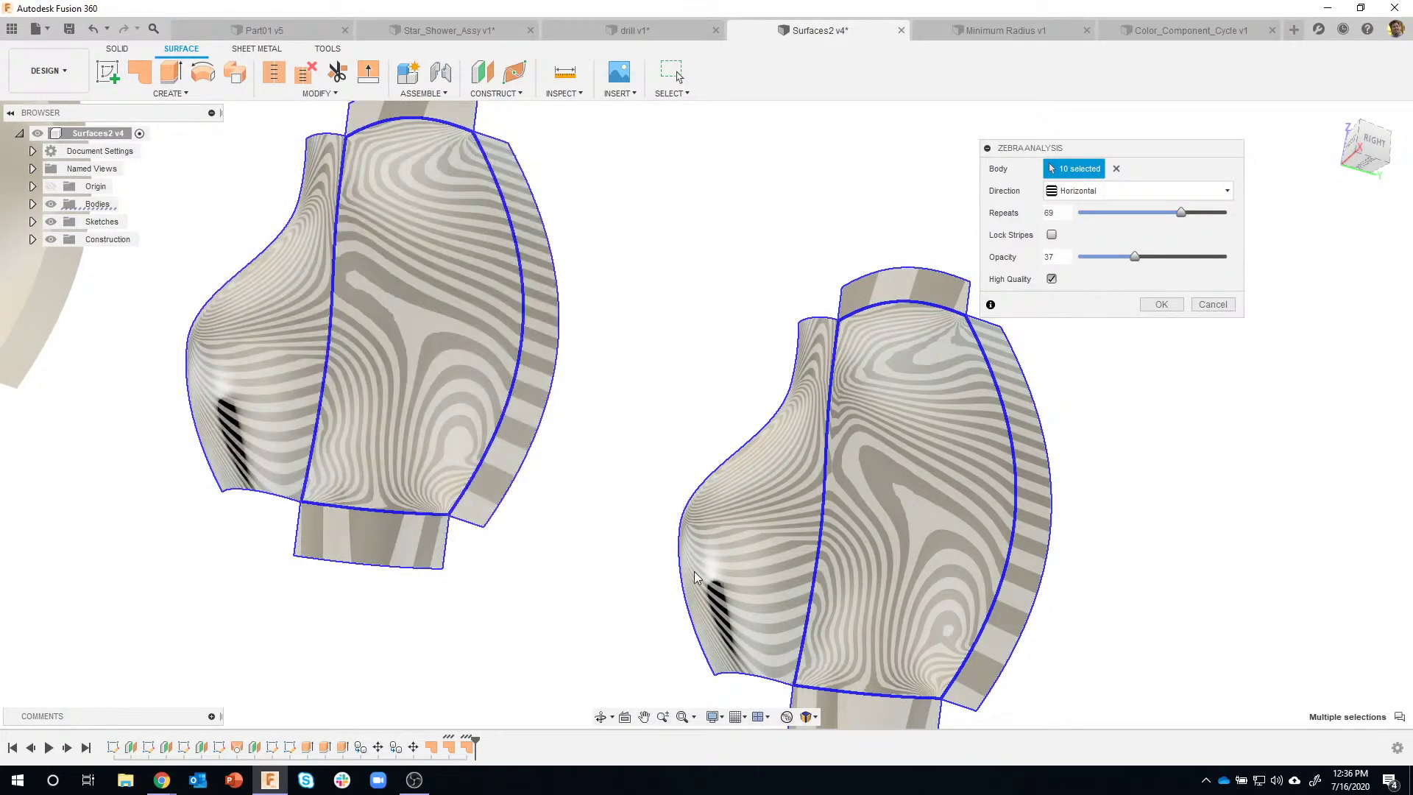
scroll(821, 566, up, 2)
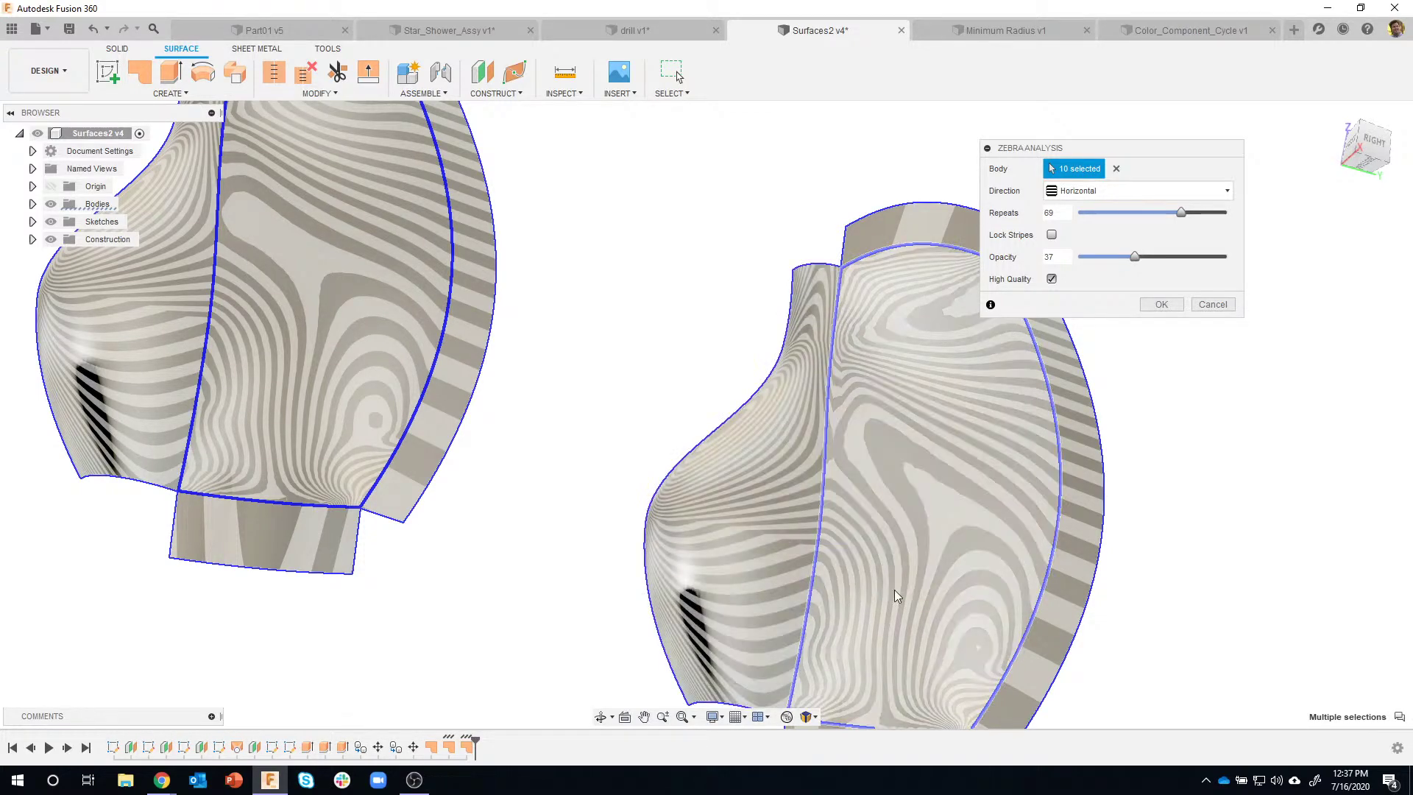
scroll(1039, 566, up, 5)
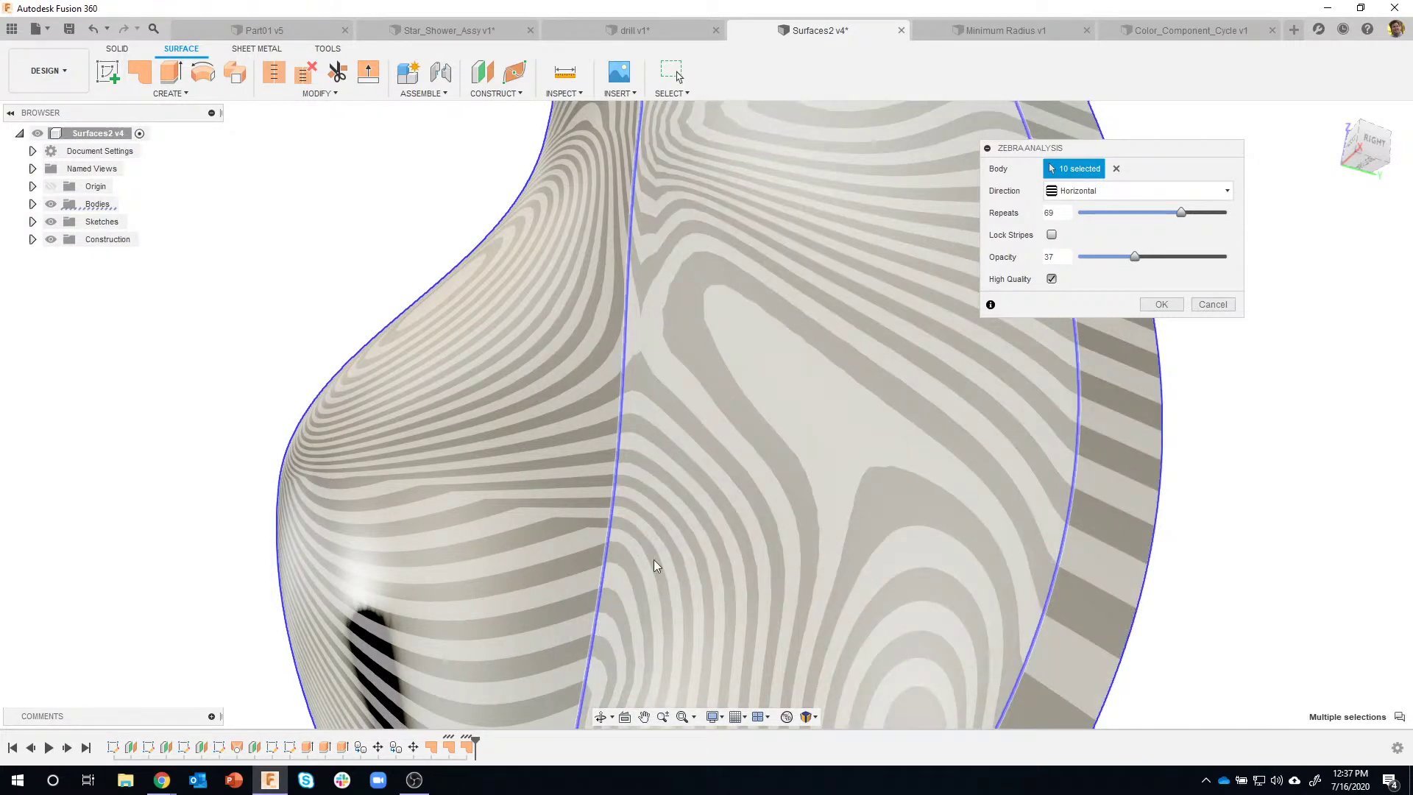
scroll(612, 570, down, 5)
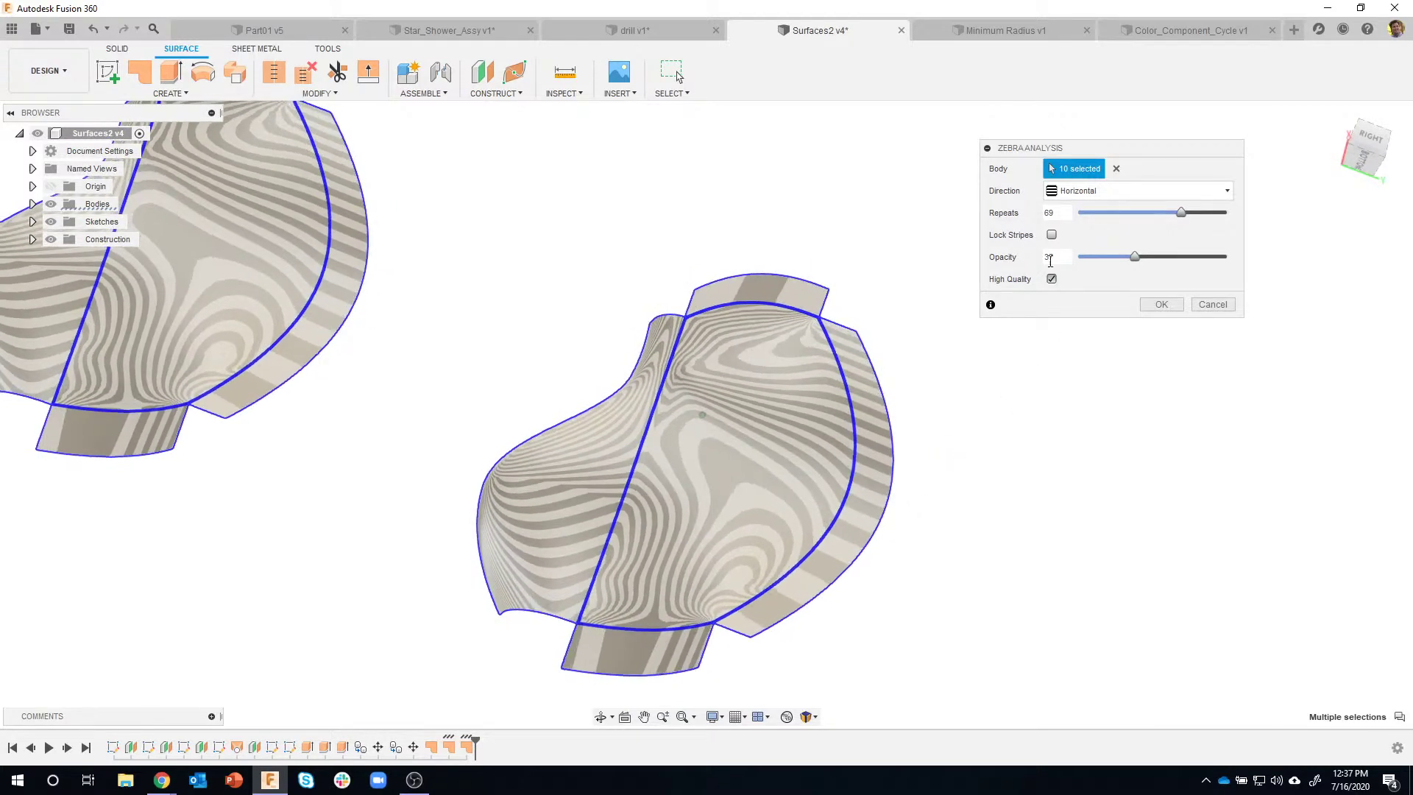
Toggle Lock Stripes to compare both modes, leaving the zebra stripes locked to the surfaces
click(1051, 235)
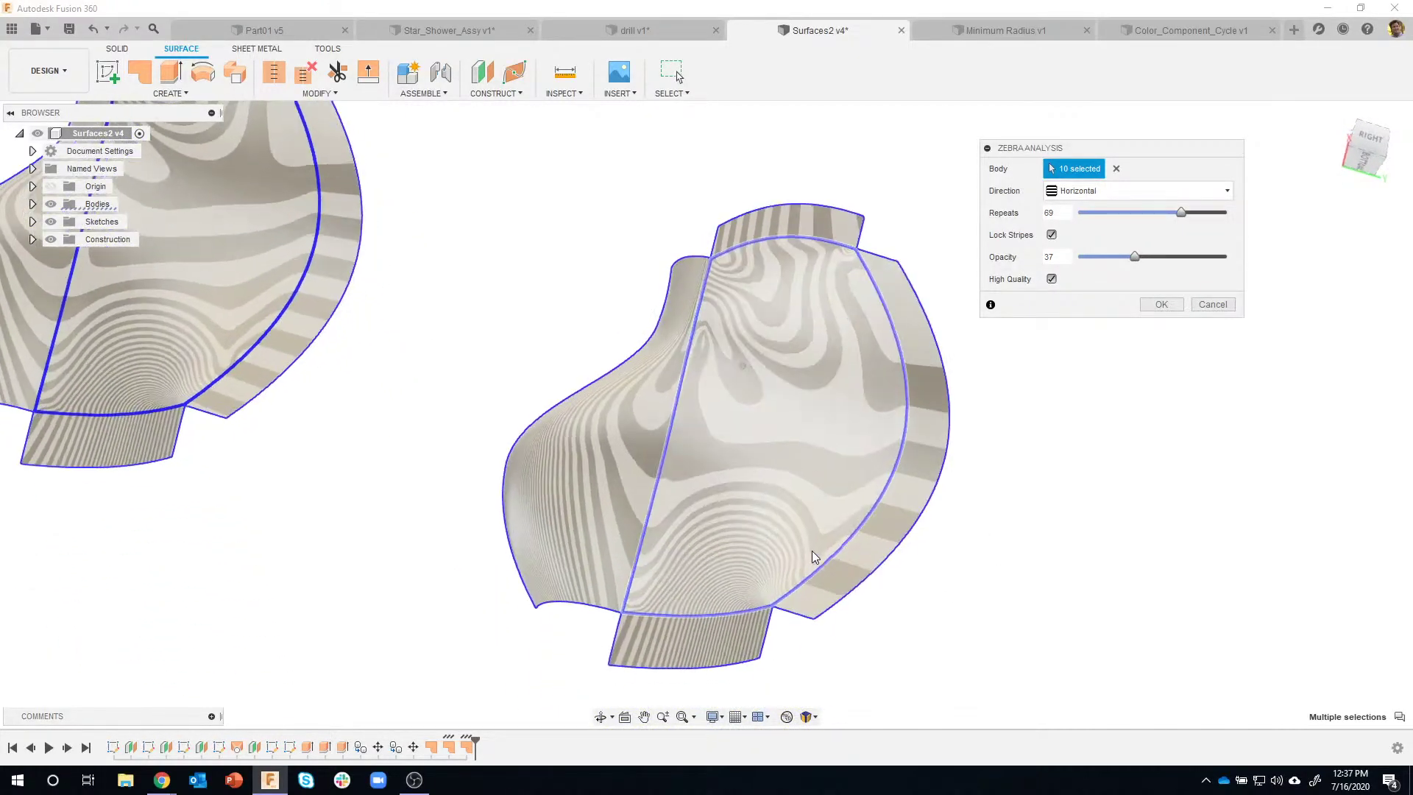
scroll(812, 552, up, 3)
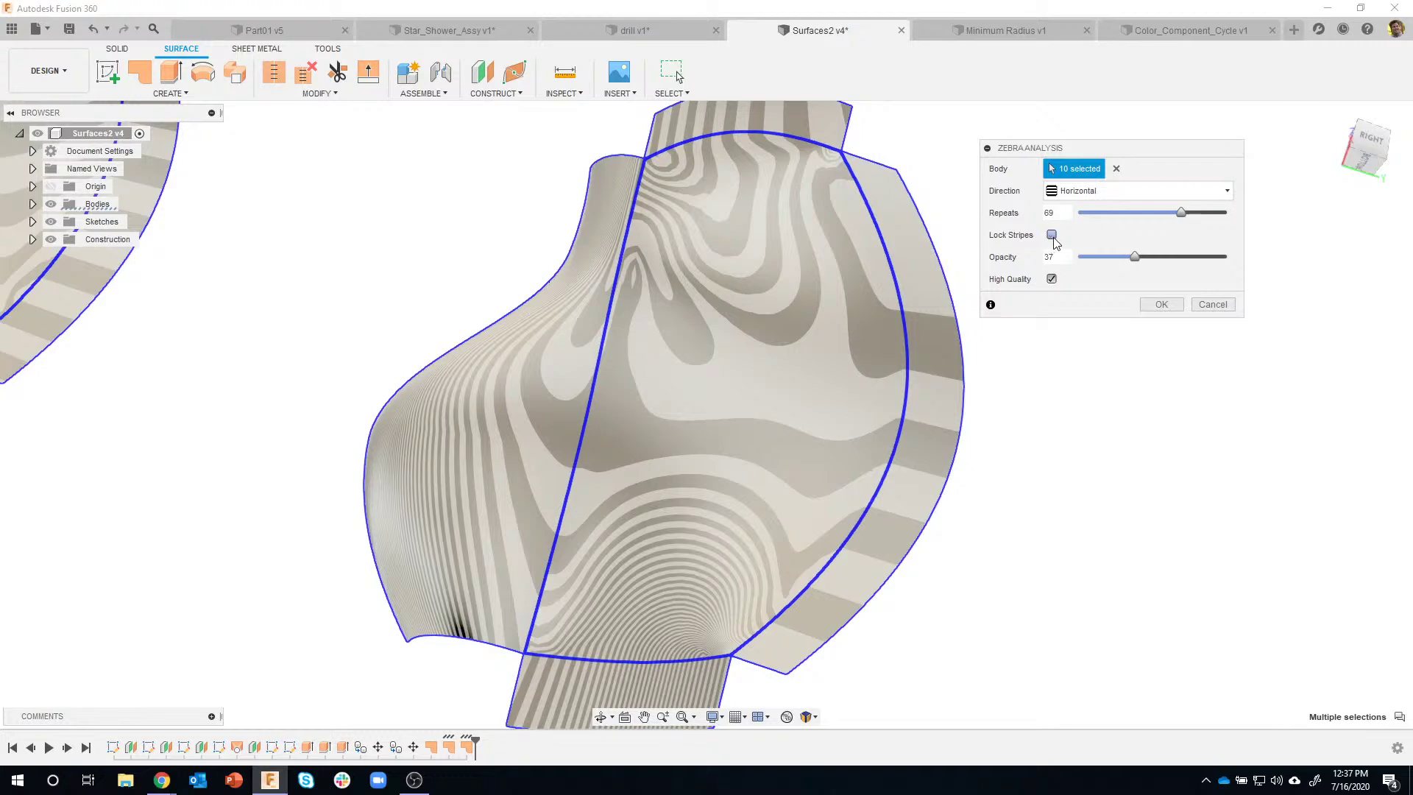
click(1054, 238)
click(1053, 236)
click(1053, 235)
click(1053, 235)
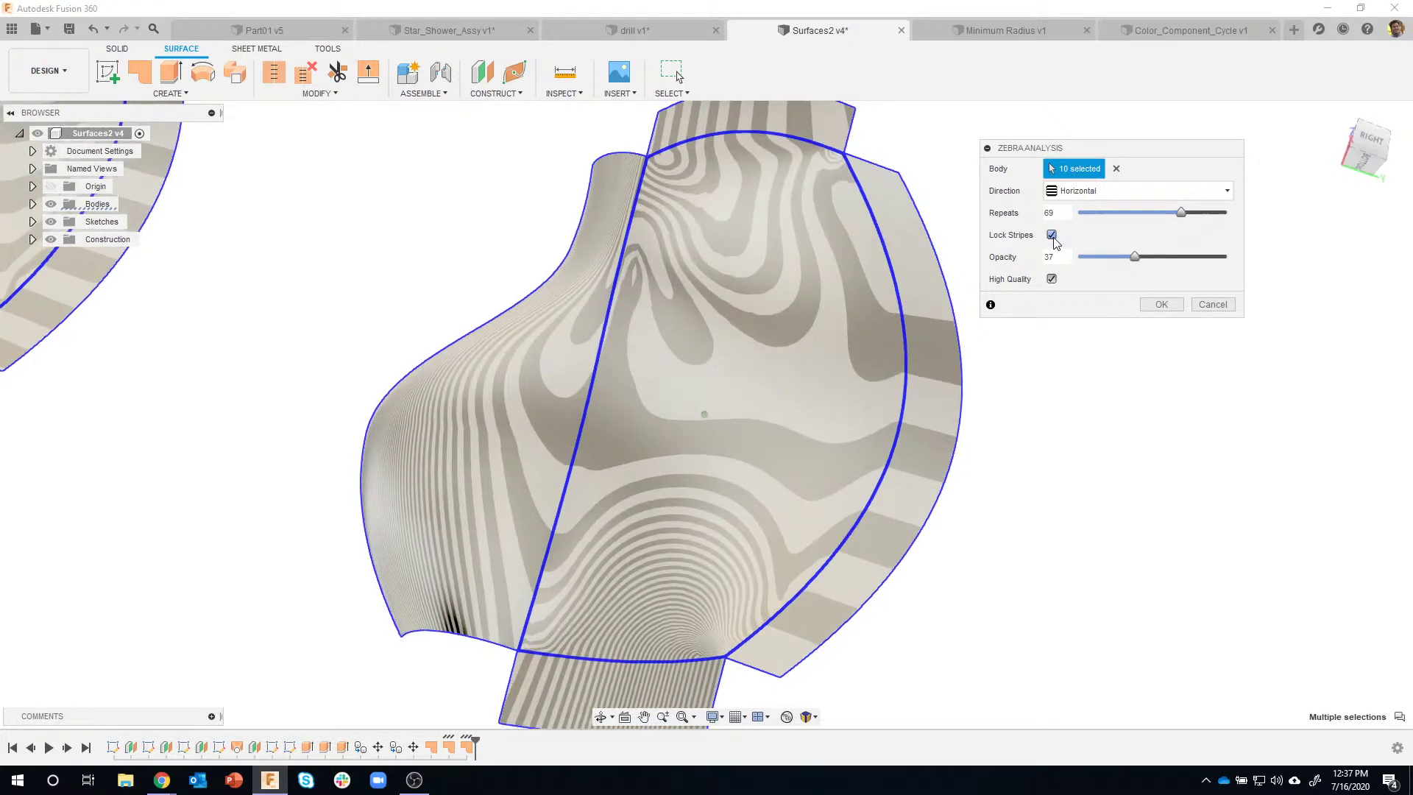
click(1054, 236)
click(1054, 237)
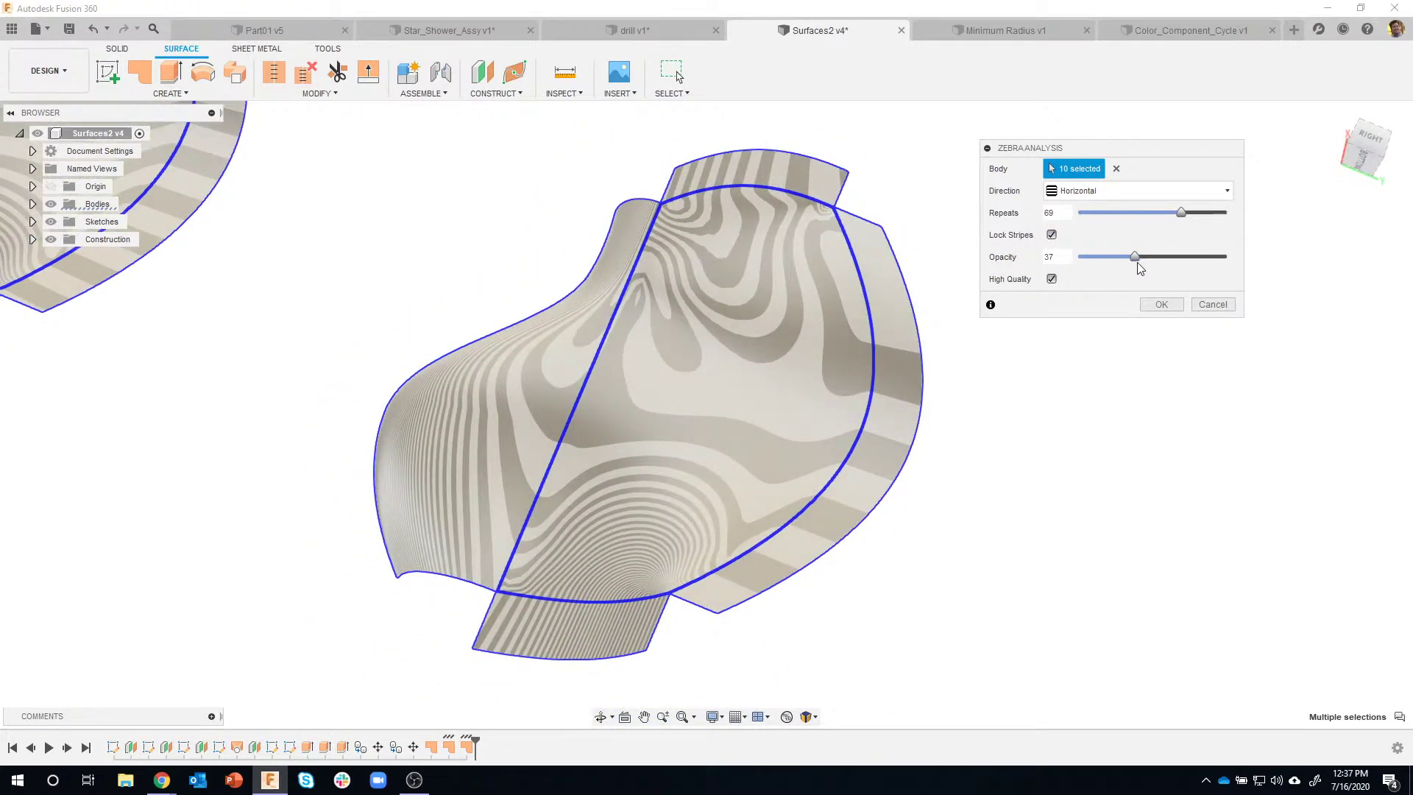
Set the stripe opacity to 20, save the zebra analysis and show its entry in the Analysis folder
drag(1162, 261, 1110, 258)
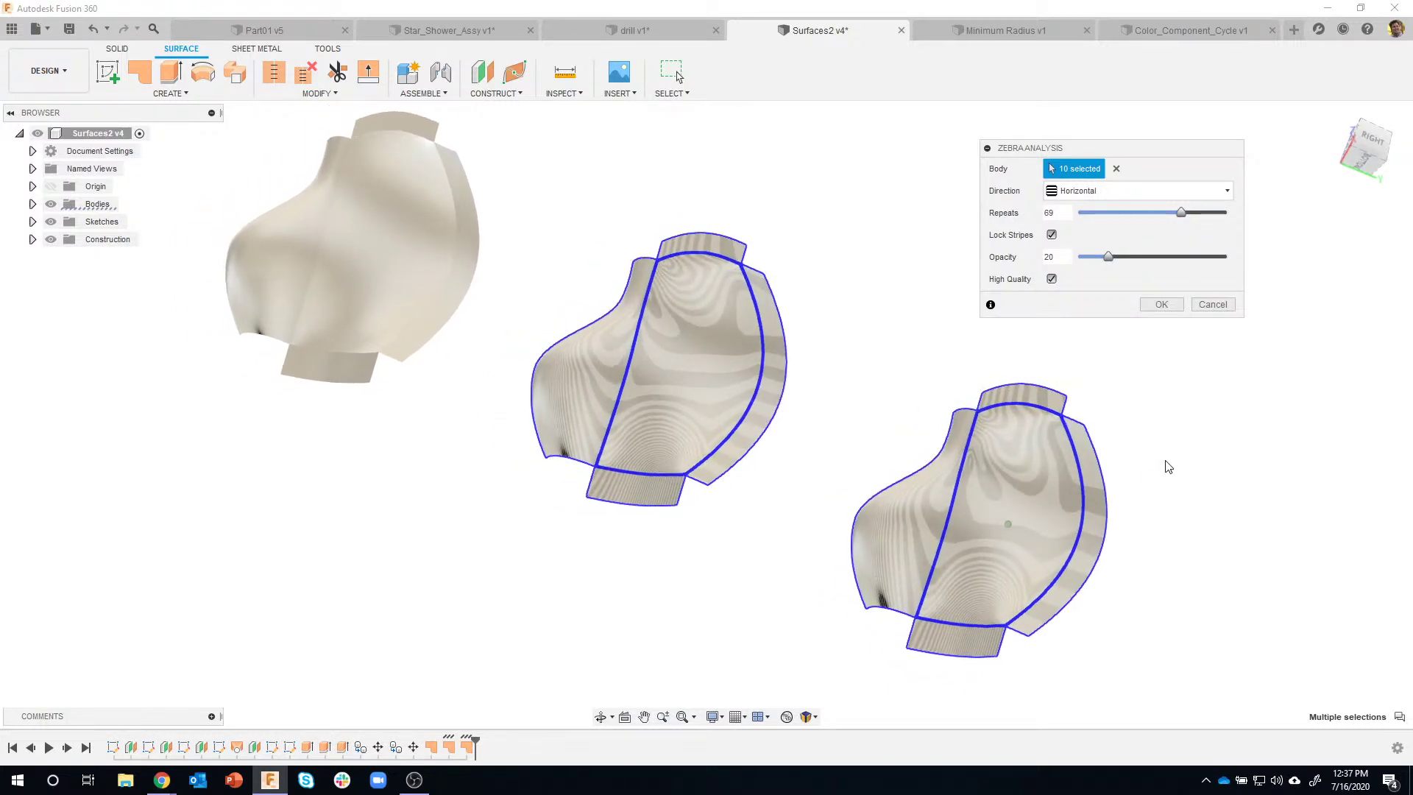
click(1161, 305)
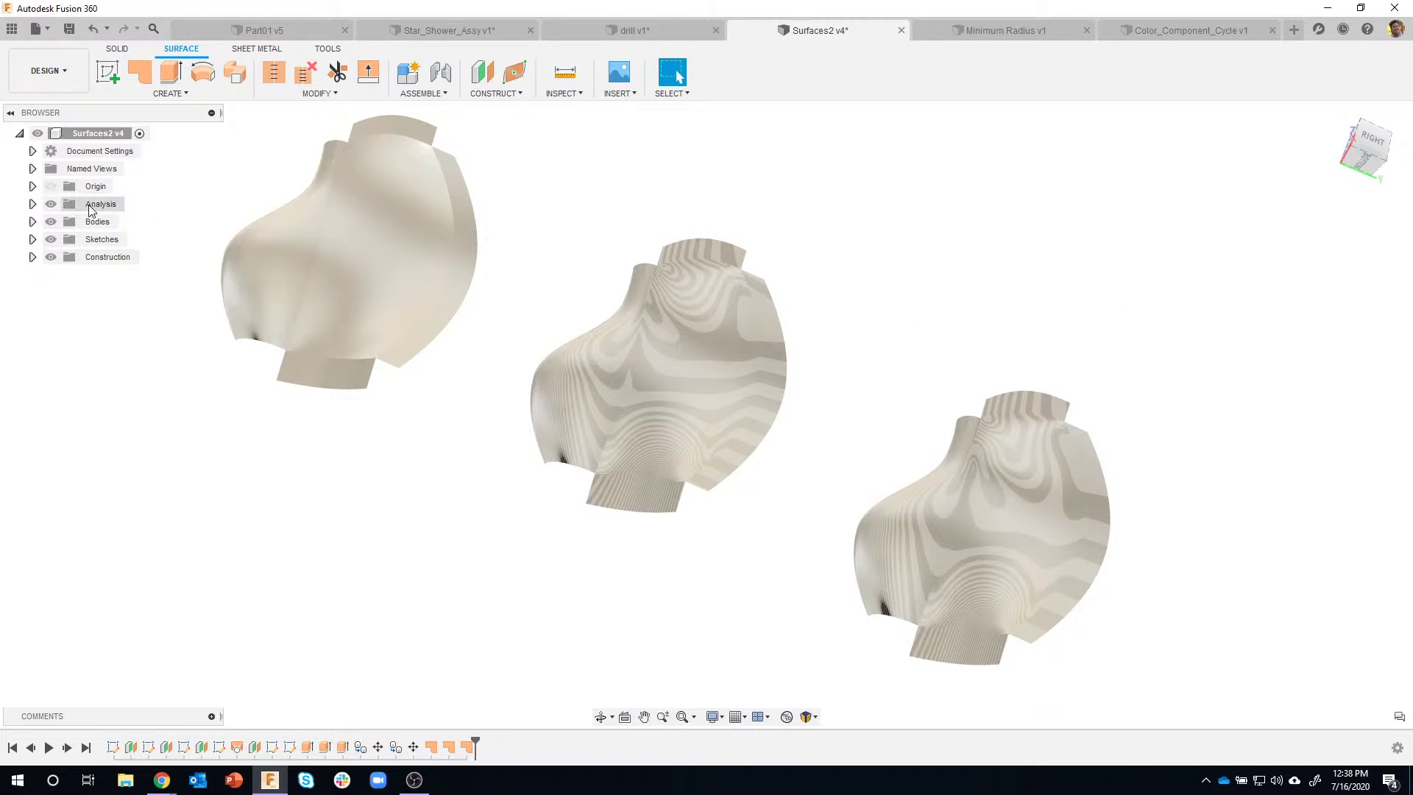
click(32, 203)
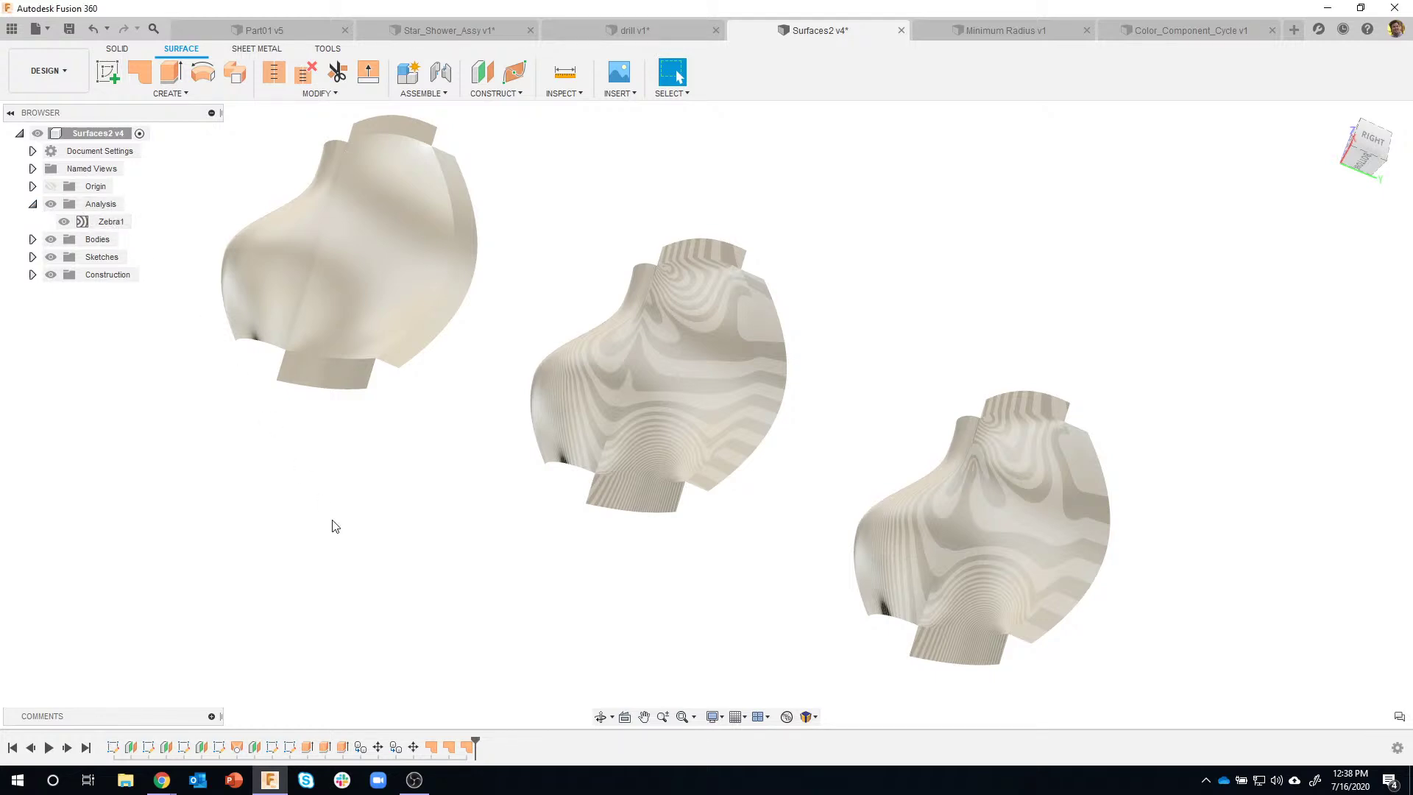
View the saved stripes from another angle and compare the shapes with all analyses hidden and shown
shift+middle_drag(332, 524, 1178, 537)
scroll(1242, 510, up, 4)
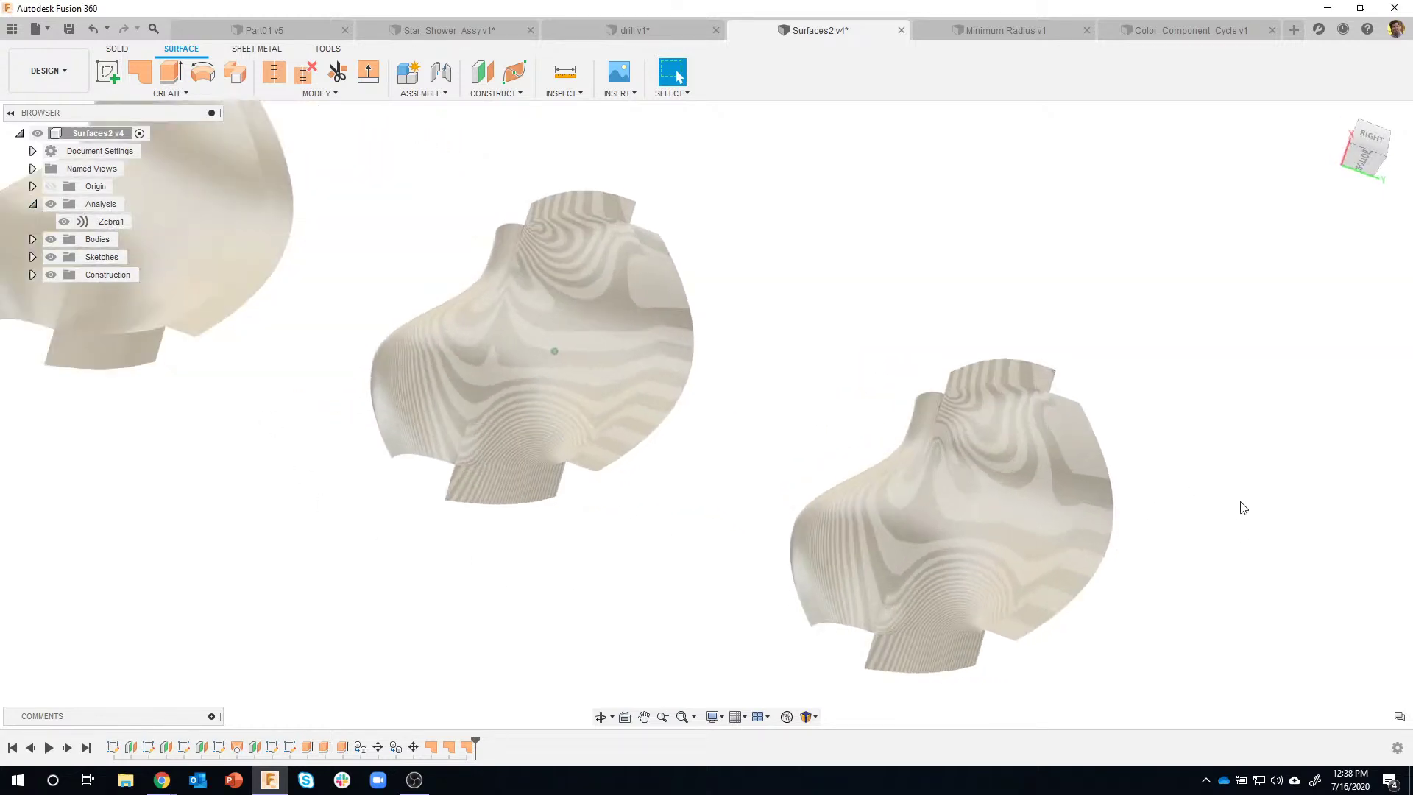
scroll(1088, 616, down, 5)
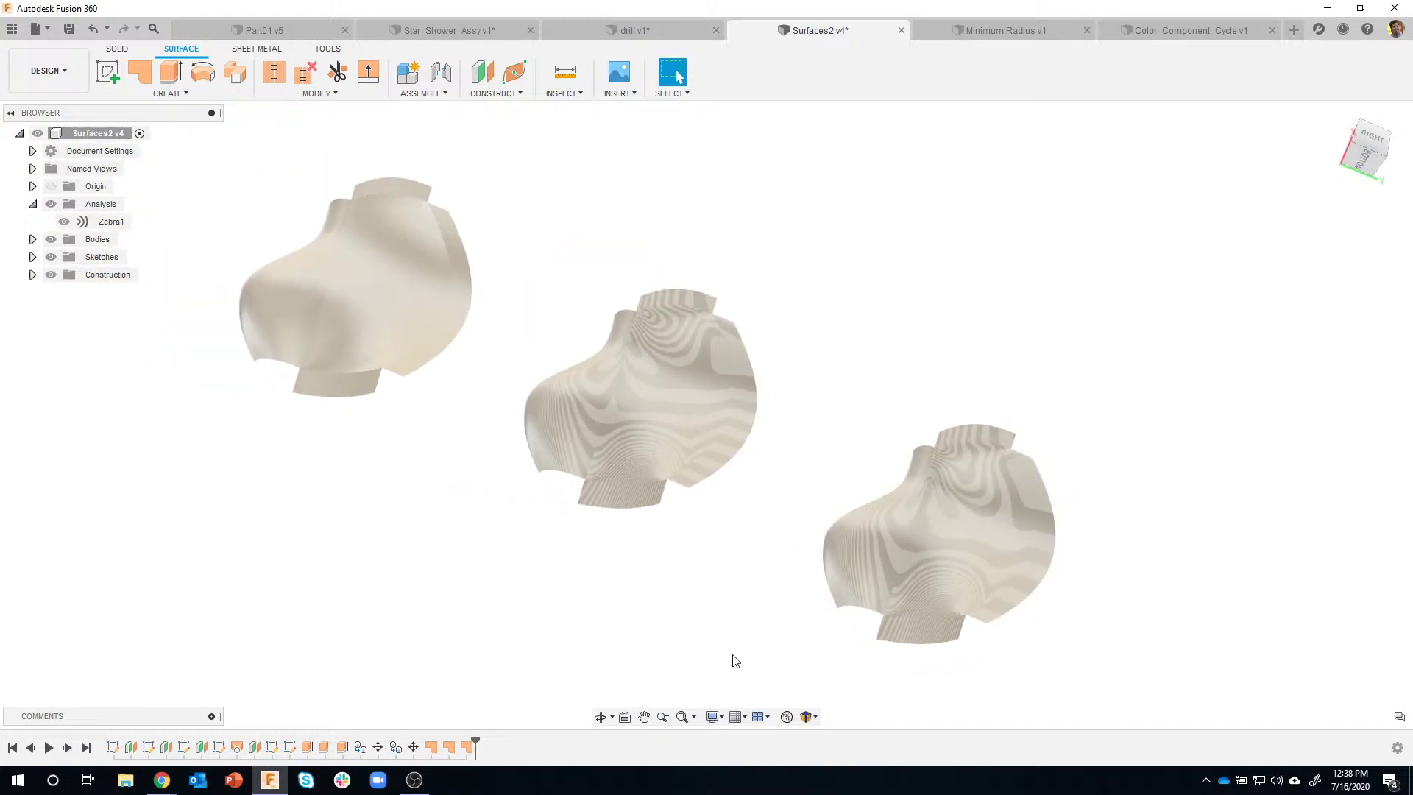
click(51, 207)
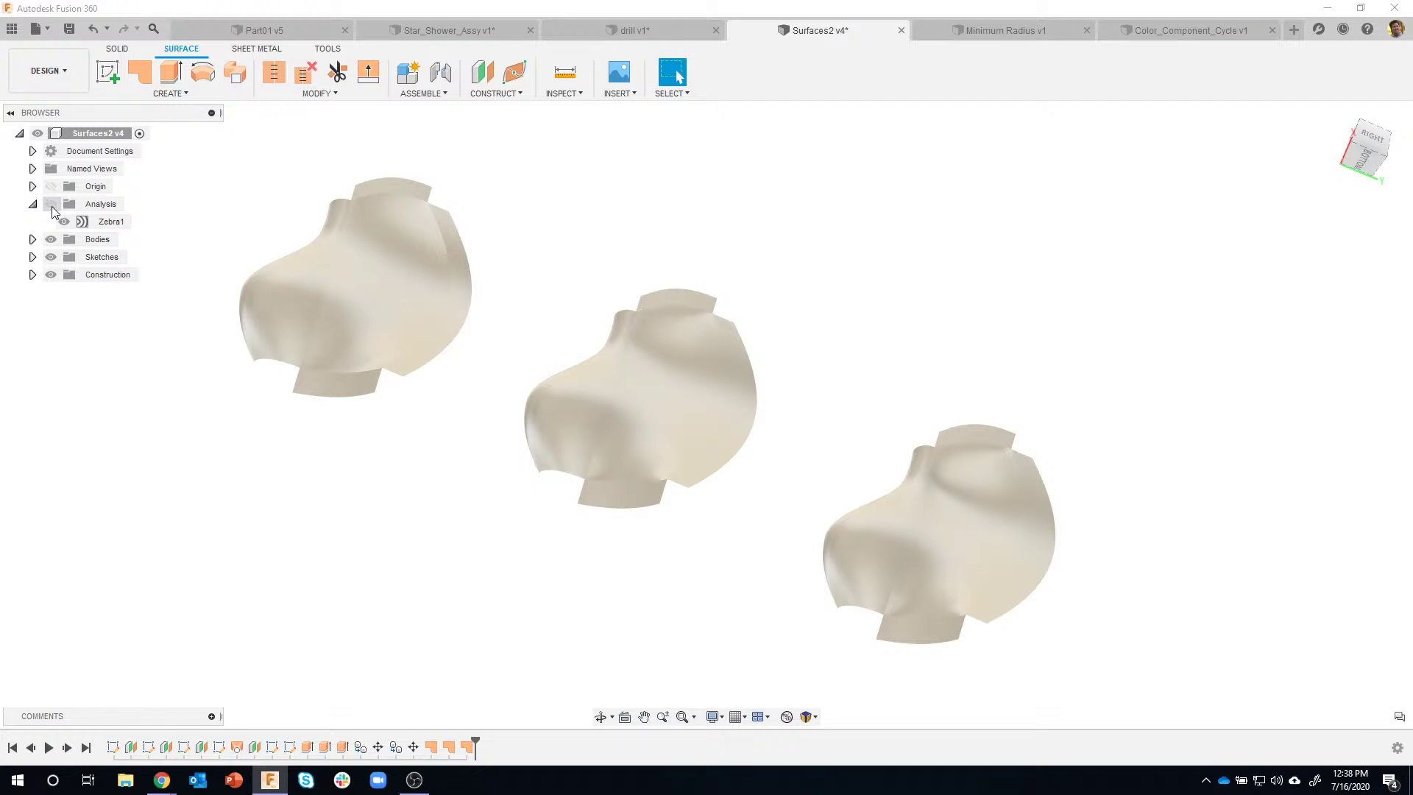
click(52, 207)
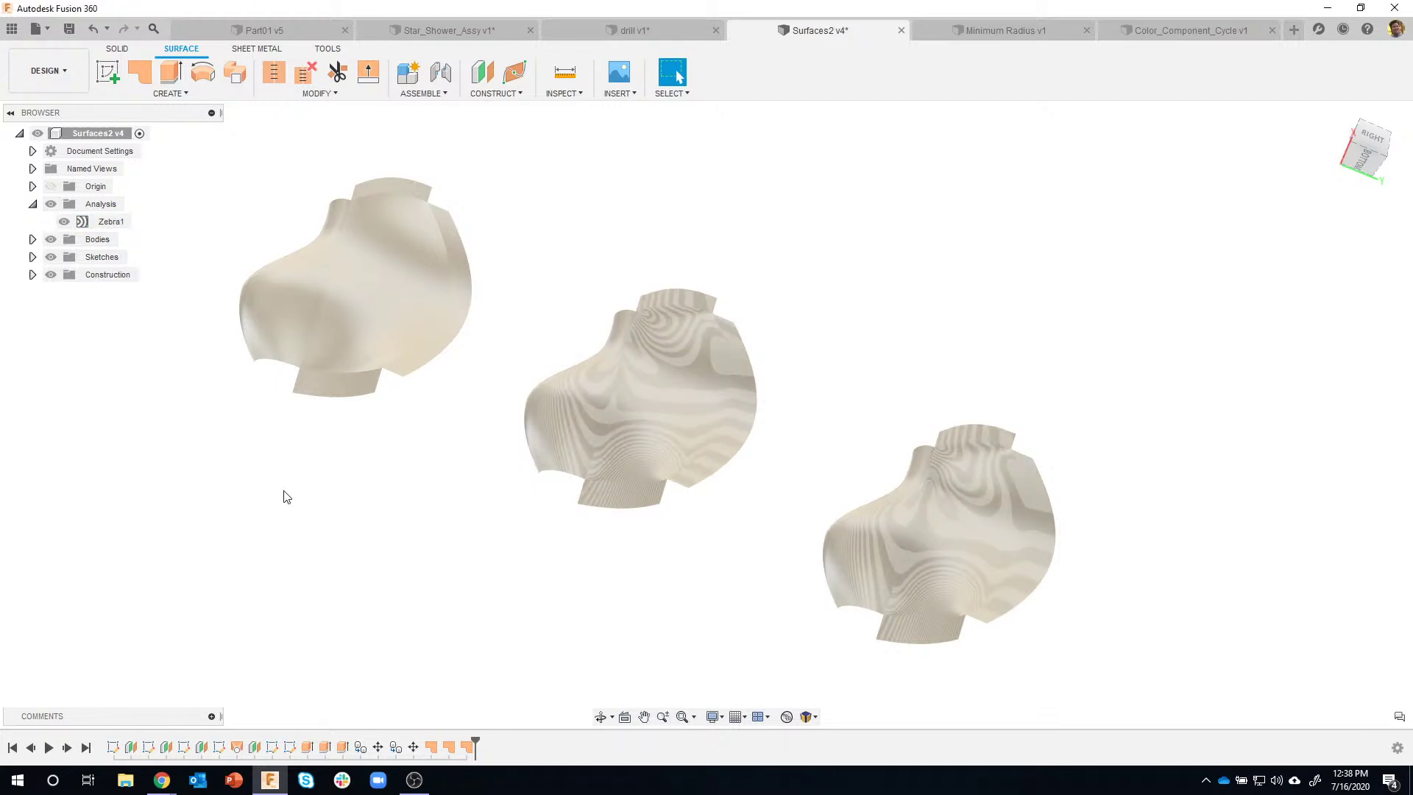
Create a Smooth, Gaussian curvature map analysis on the first shape's central patch
click(561, 93)
click(589, 196)
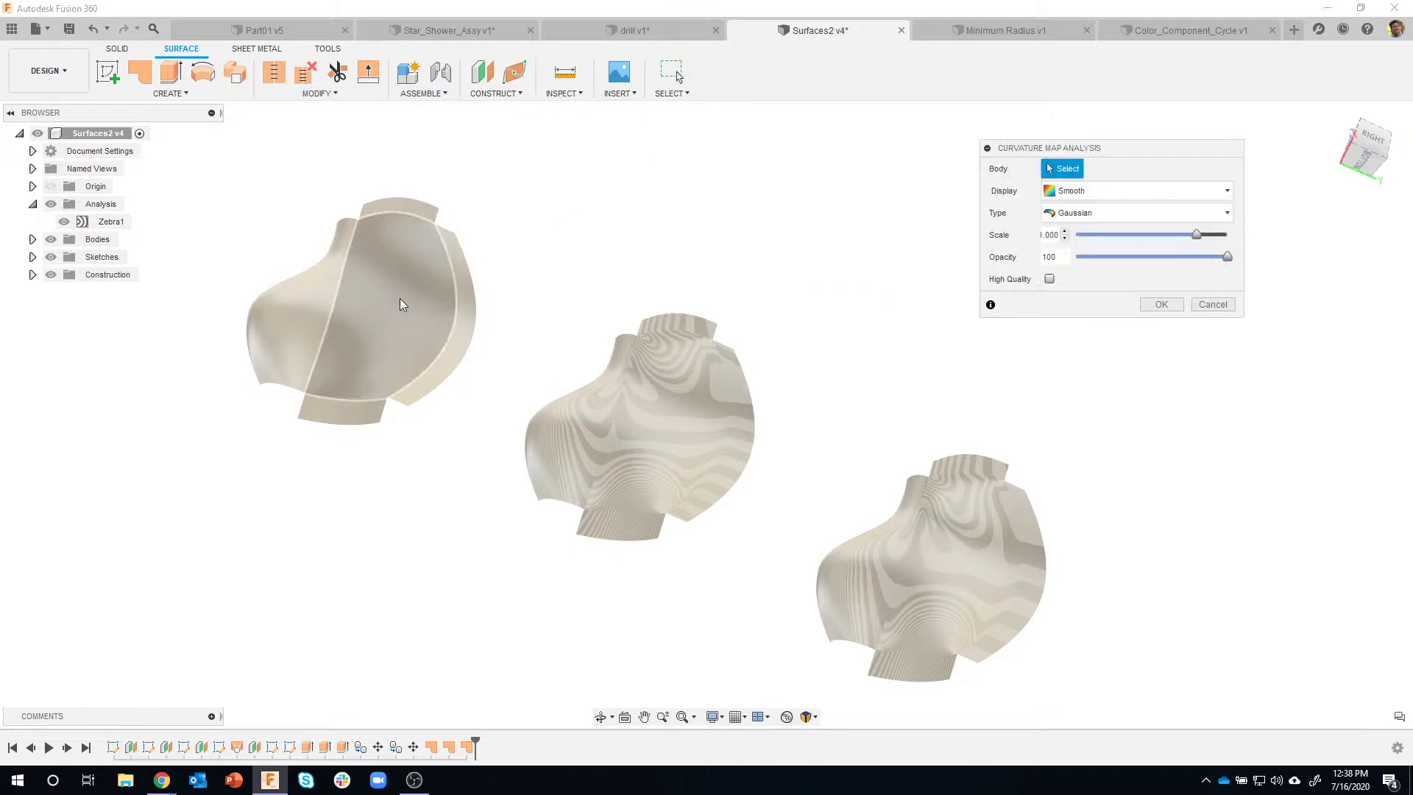
click(388, 303)
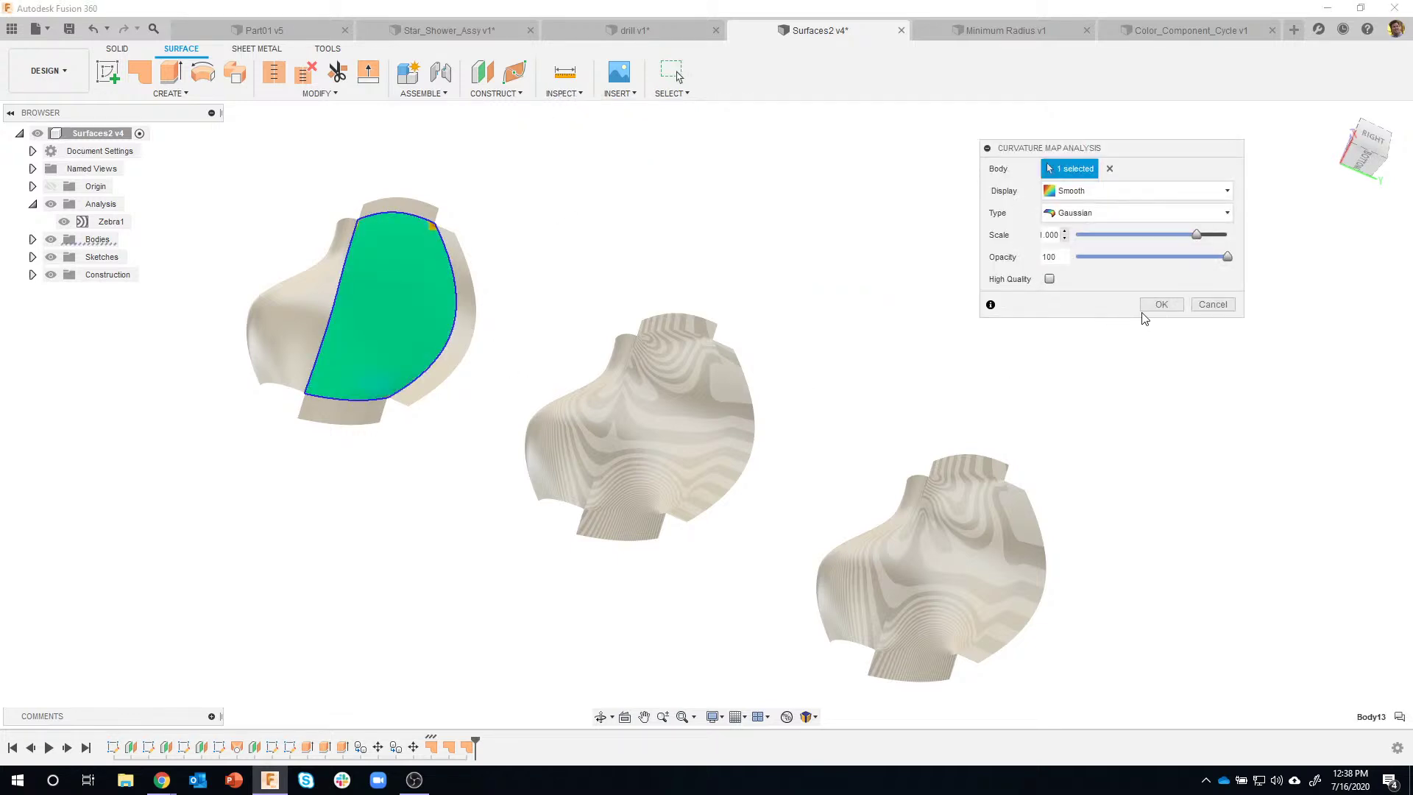
click(1159, 305)
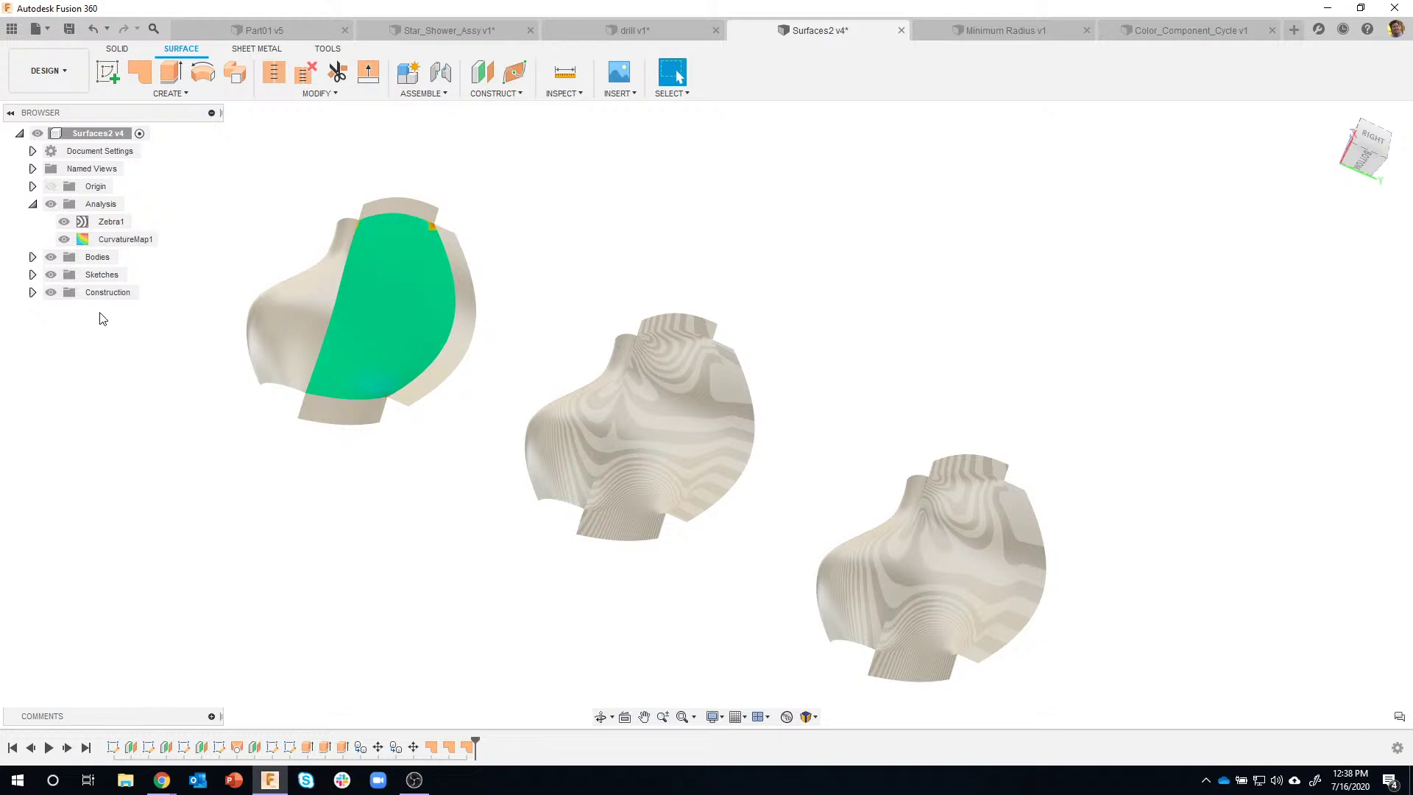
Toggle the visibility of the curvature map, the zebra analysis and the whole Analysis folder, leaving everything shown
click(64, 246)
click(64, 246)
click(64, 228)
click(64, 221)
click(51, 204)
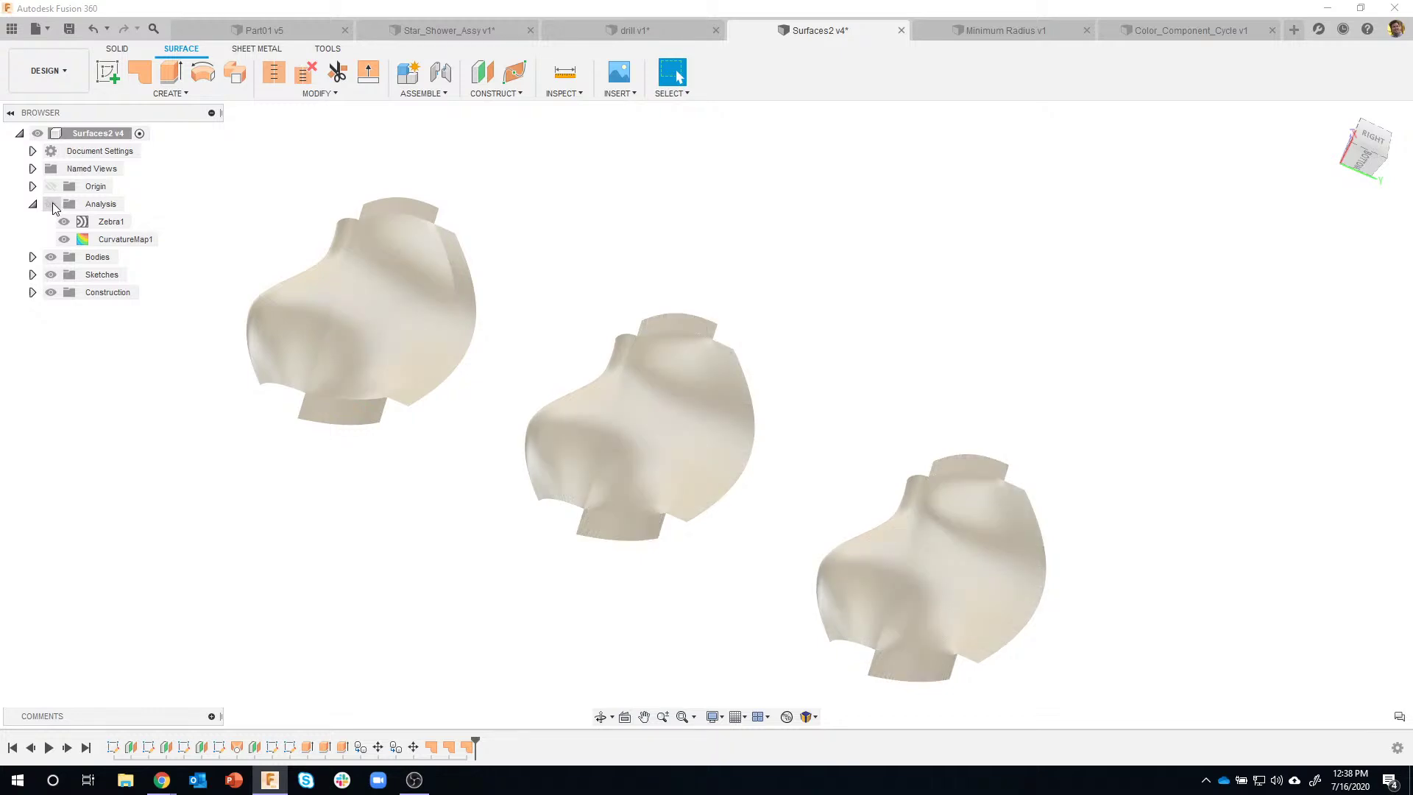
click(51, 205)
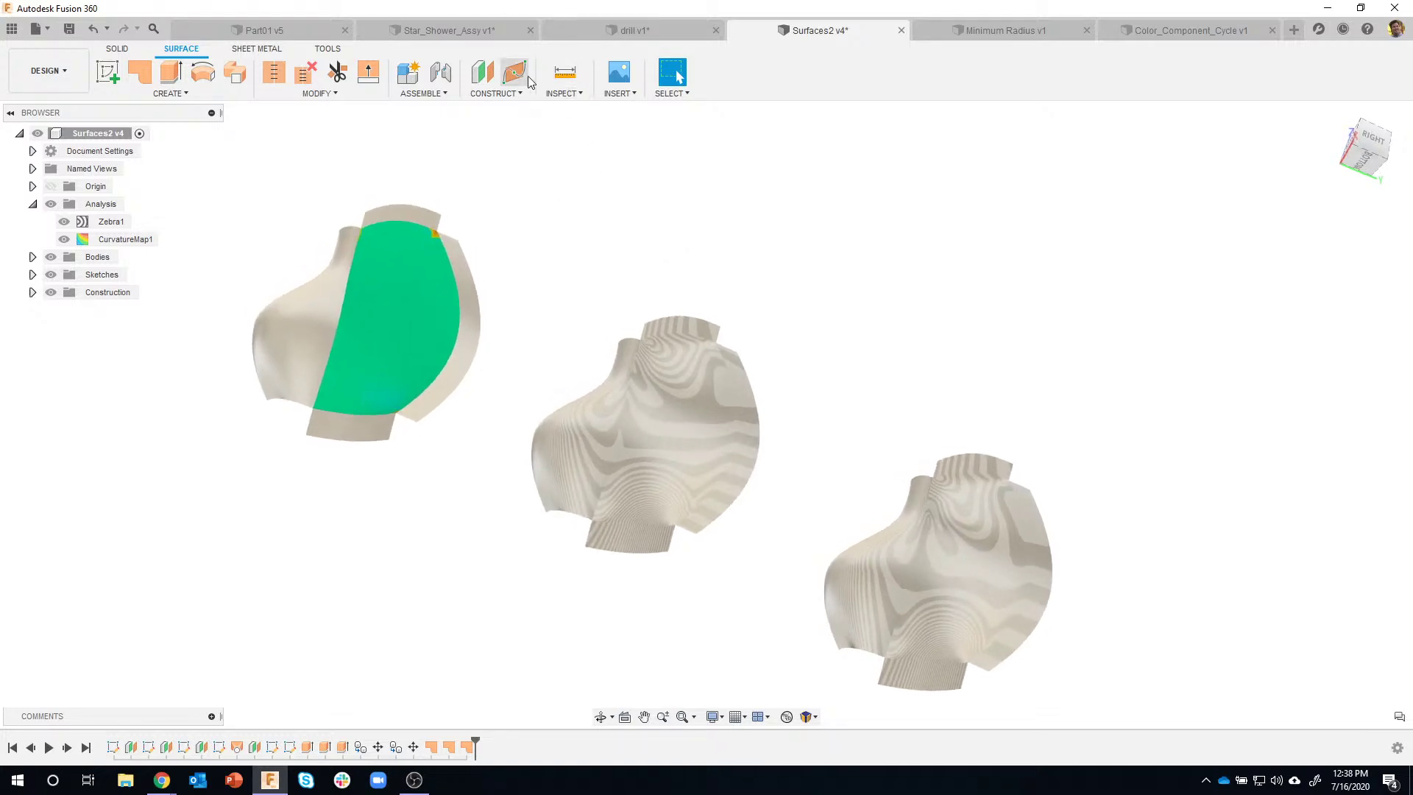
Try to run a Smooth, Gaussian curvature map analysis on the drill's right case half in drill v1
click(630, 29)
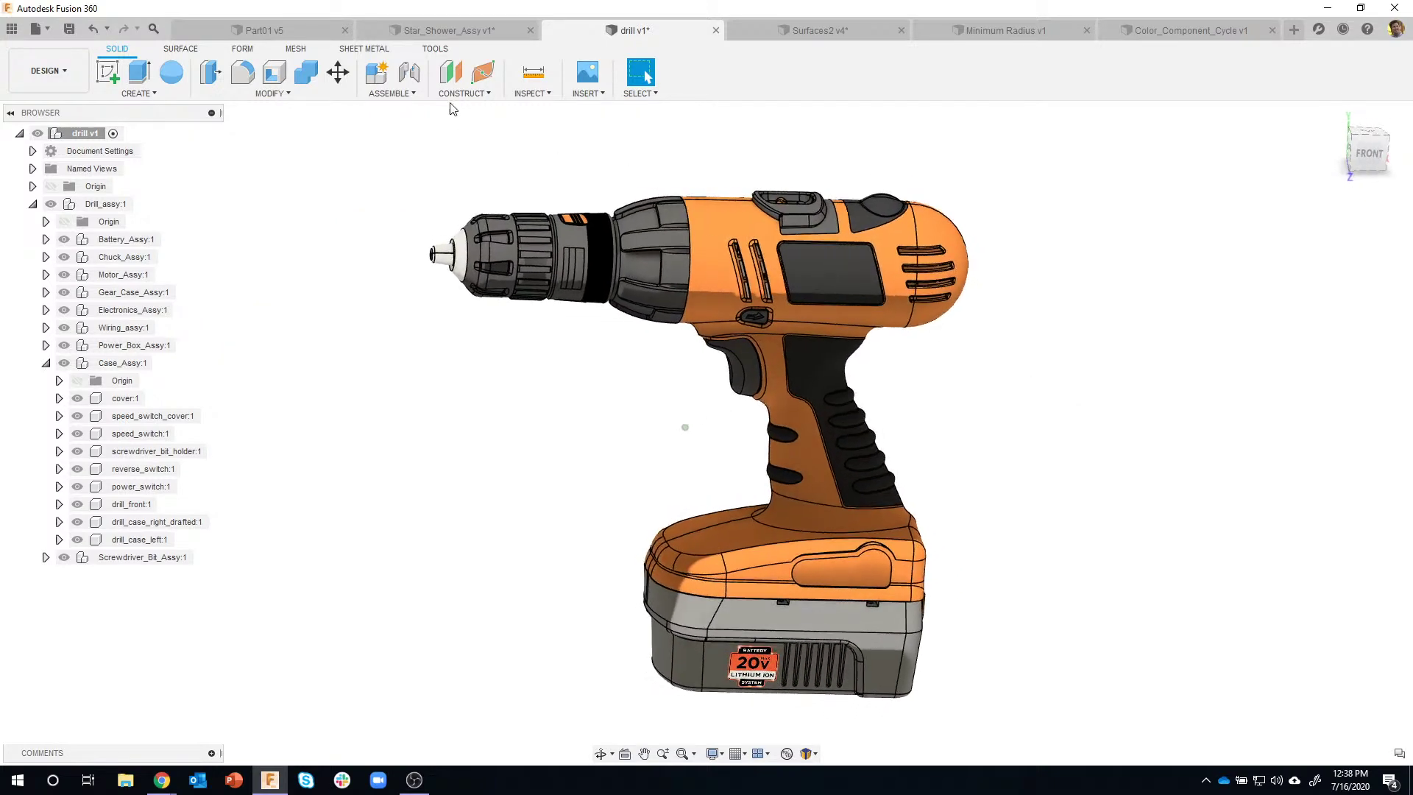
click(532, 94)
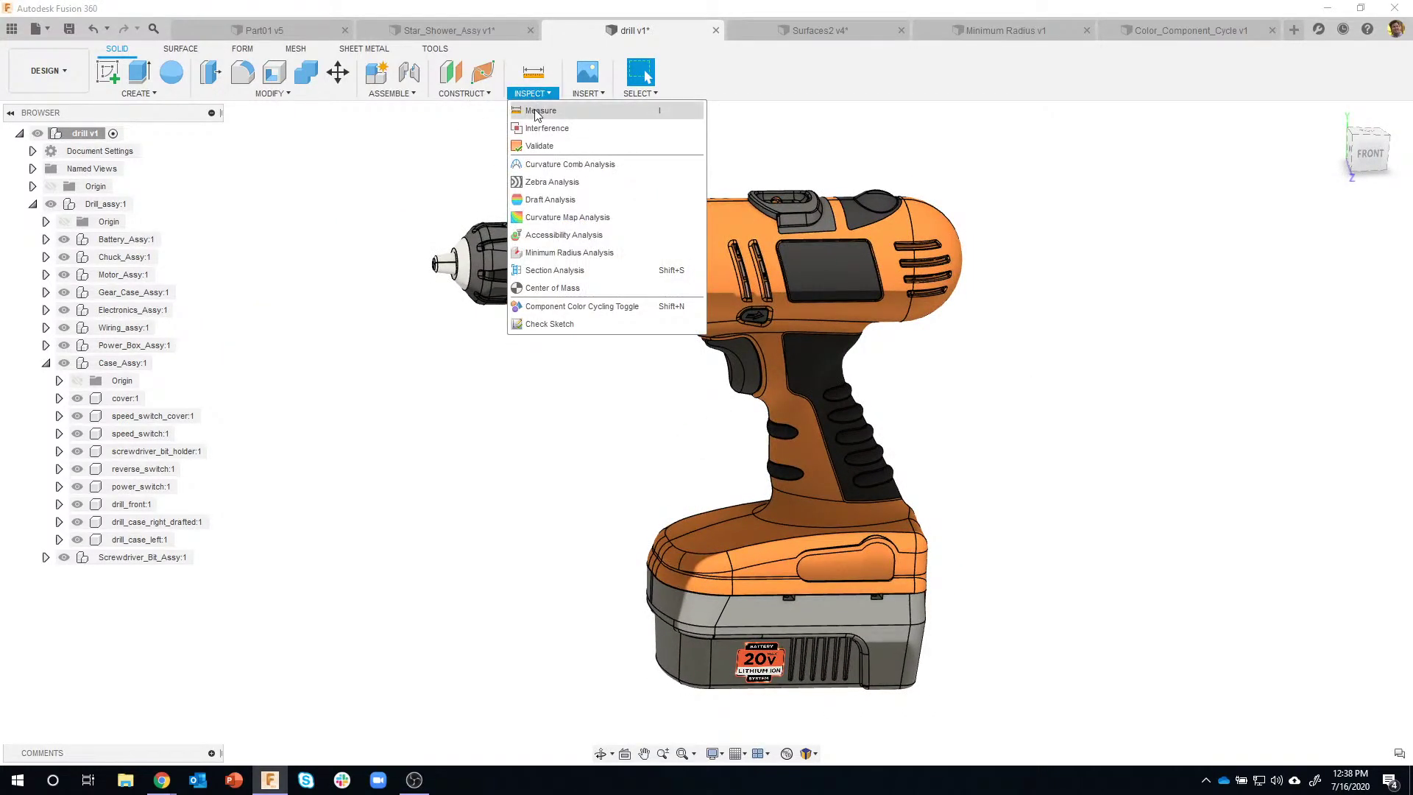
click(574, 220)
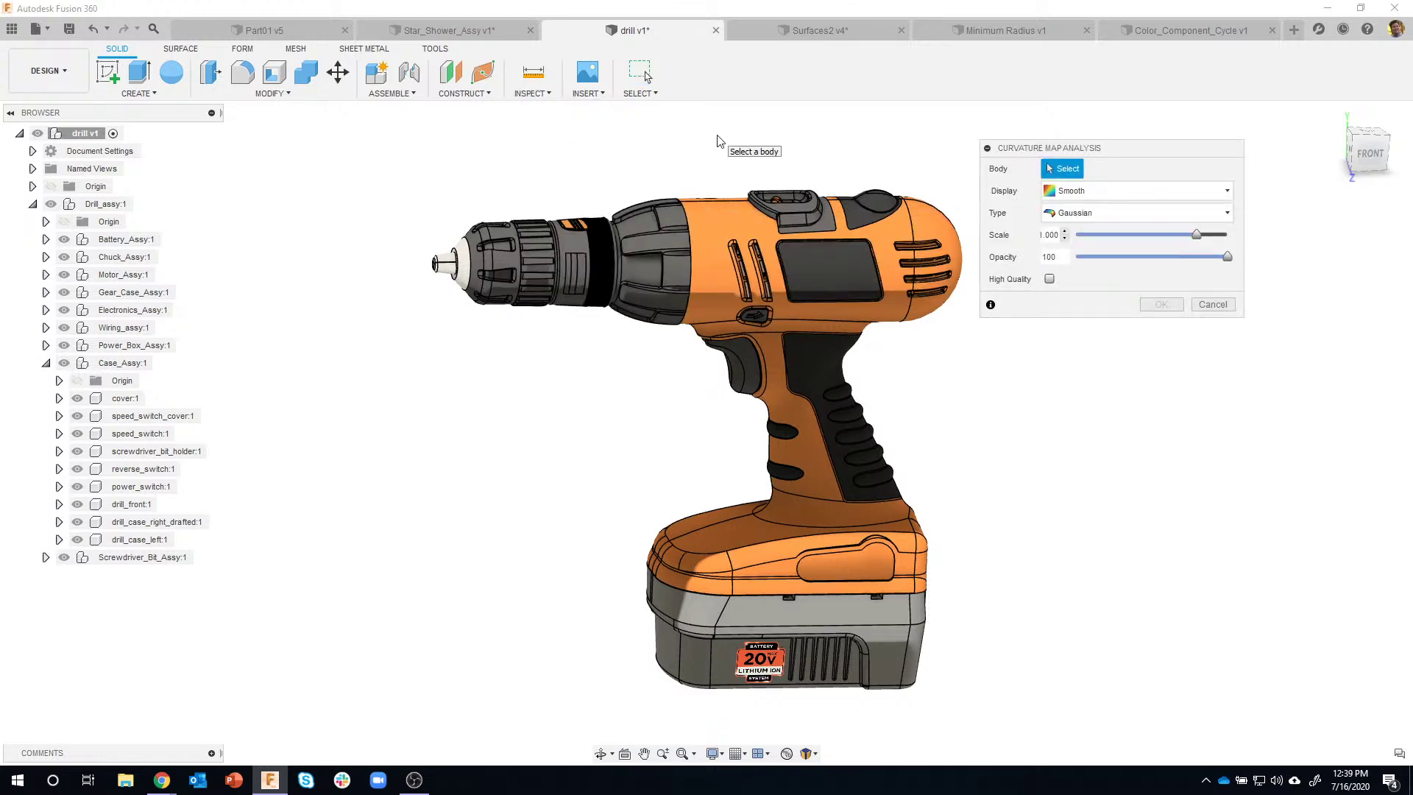
shift+middle_drag(719, 141, 711, 245)
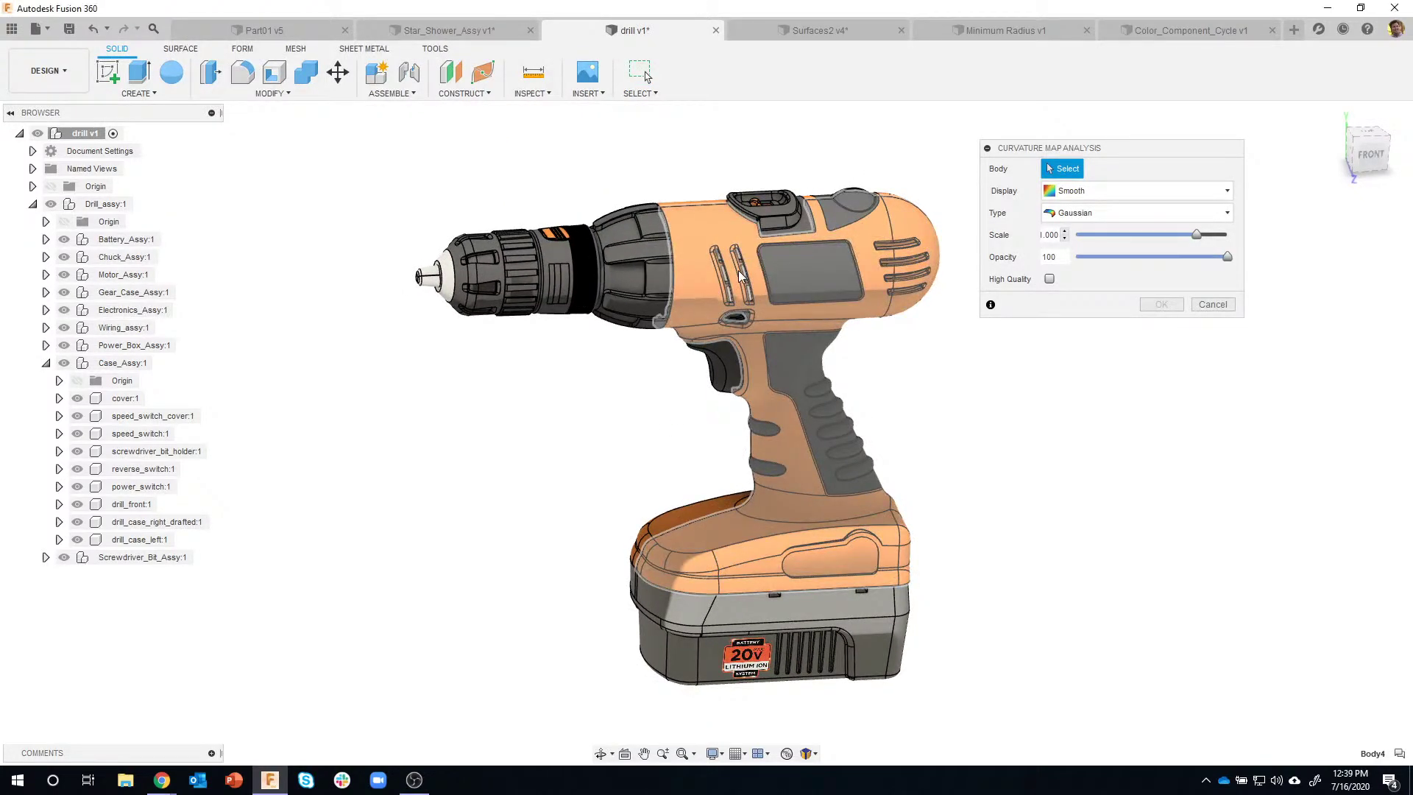
click(987, 478)
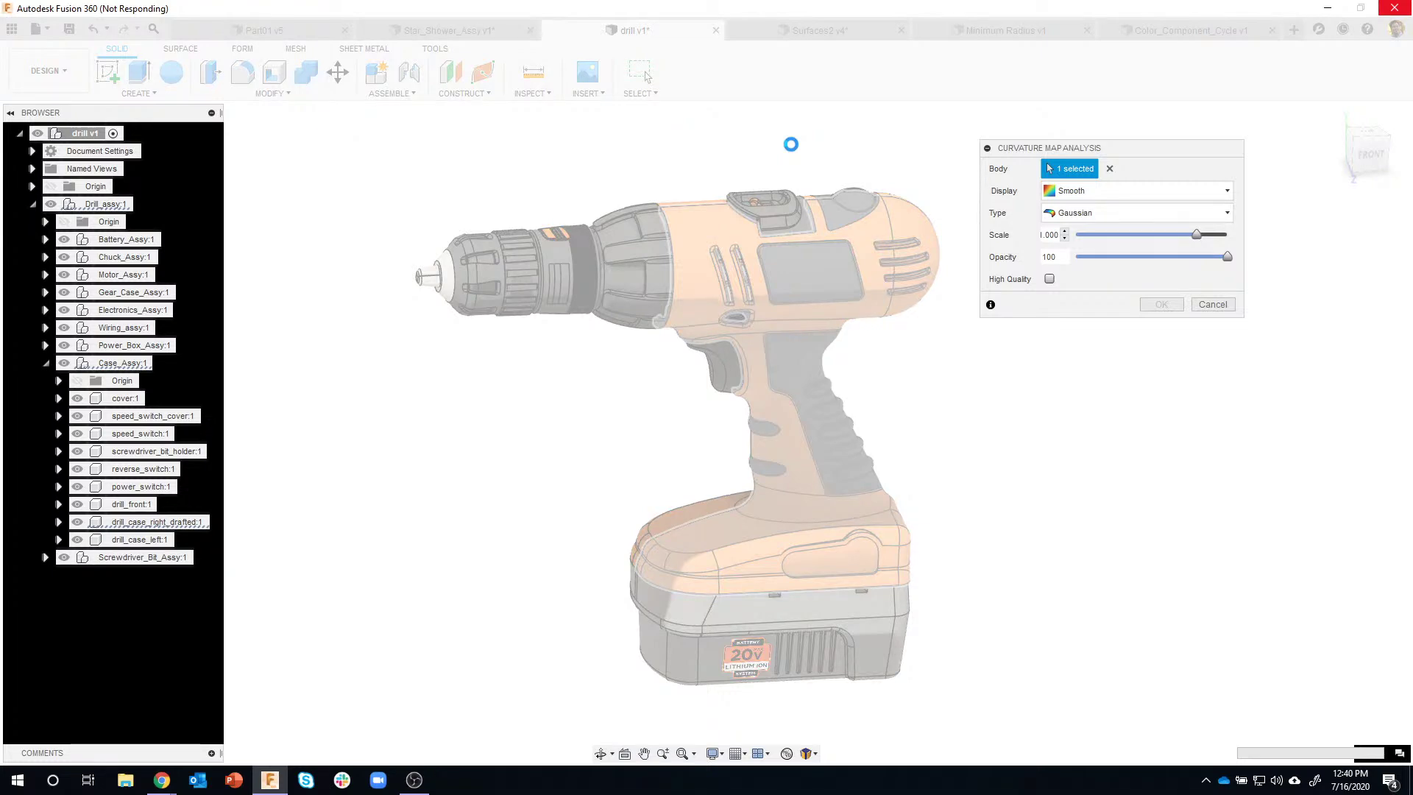
Check the unresponsive Fusion 360 window by minimising and restoring it, then launch Fusion 360 again
click(271, 782)
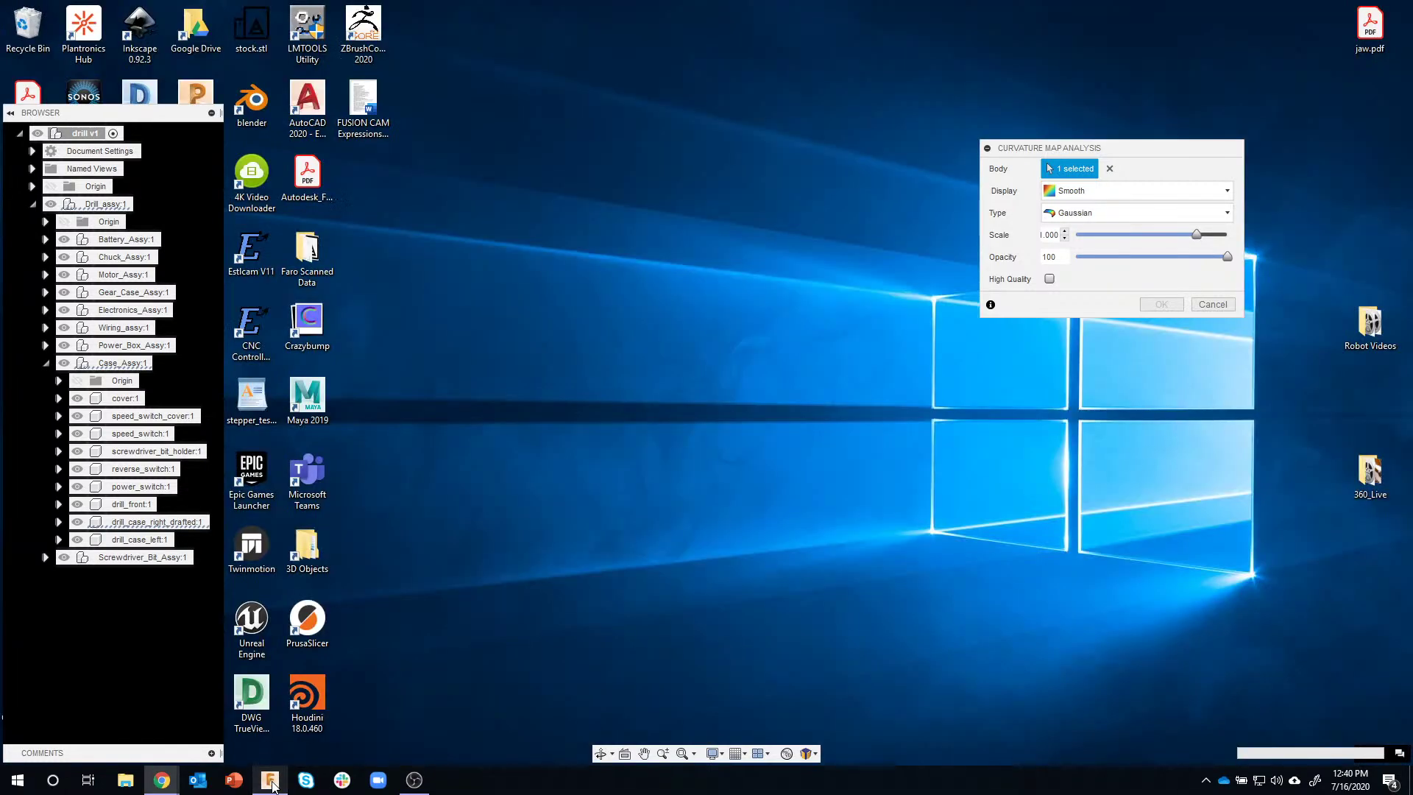
click(270, 781)
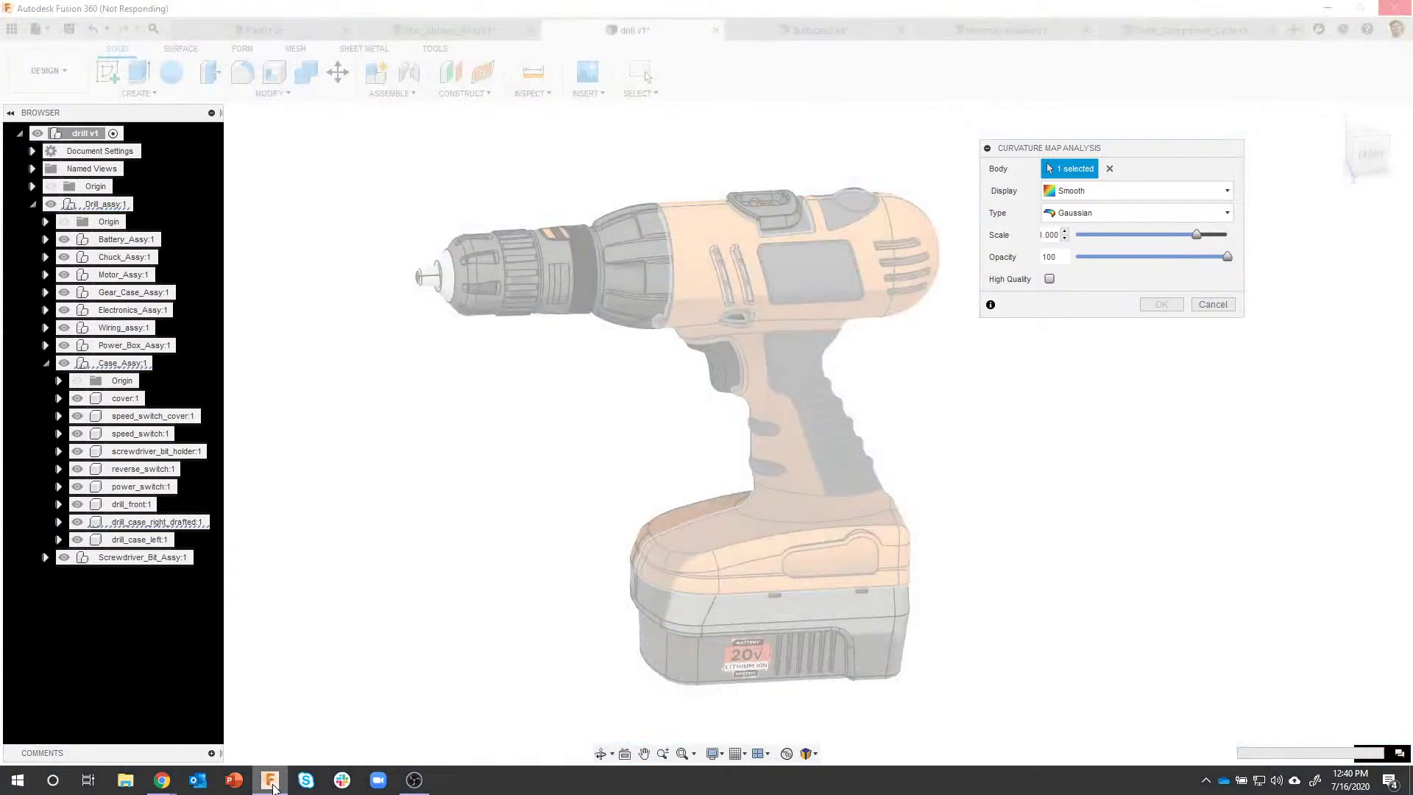
right_click(272, 787)
click(340, 697)
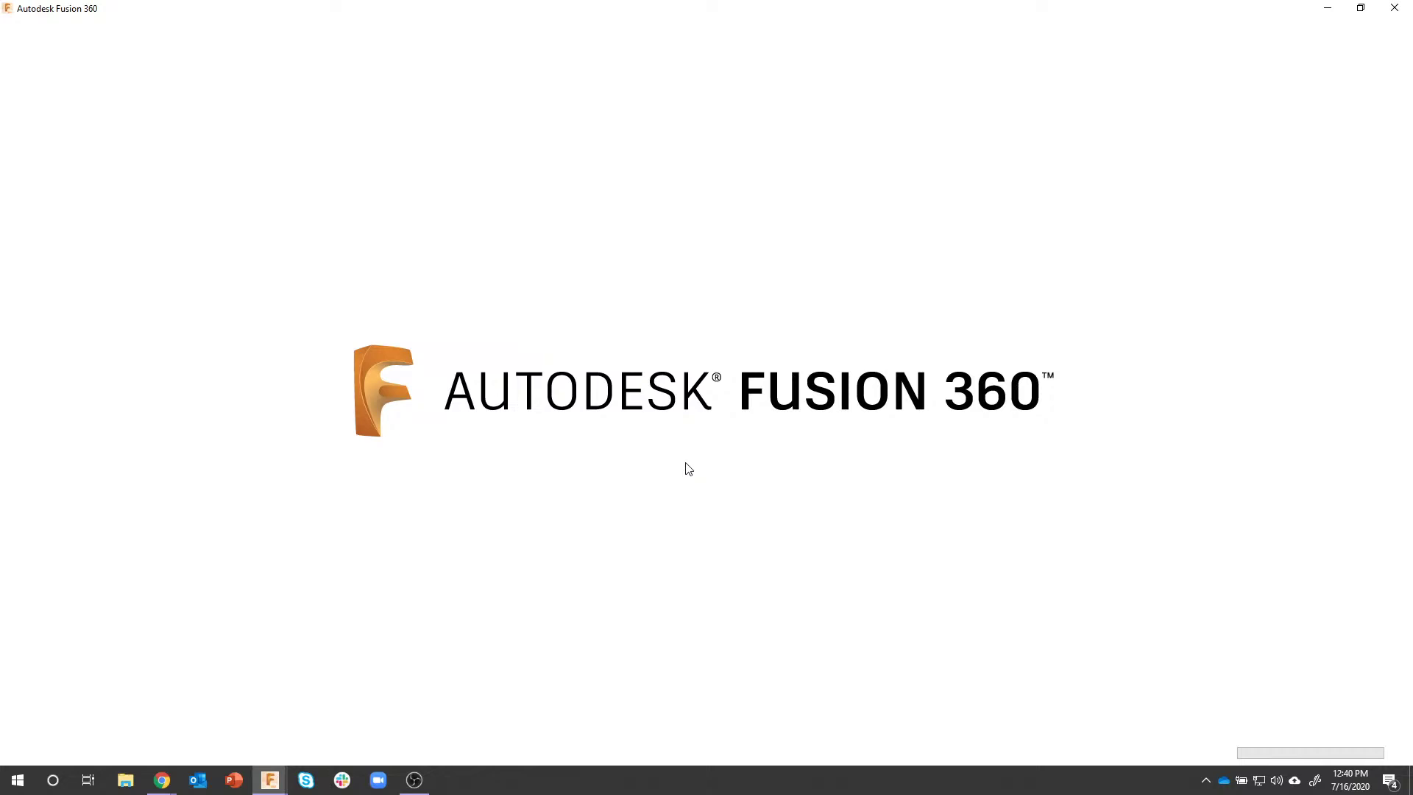
Dismiss the file recovery list and open the Part01 design from the Inspect folder of the Tech Thursdays project
mouse_move(273, 784)
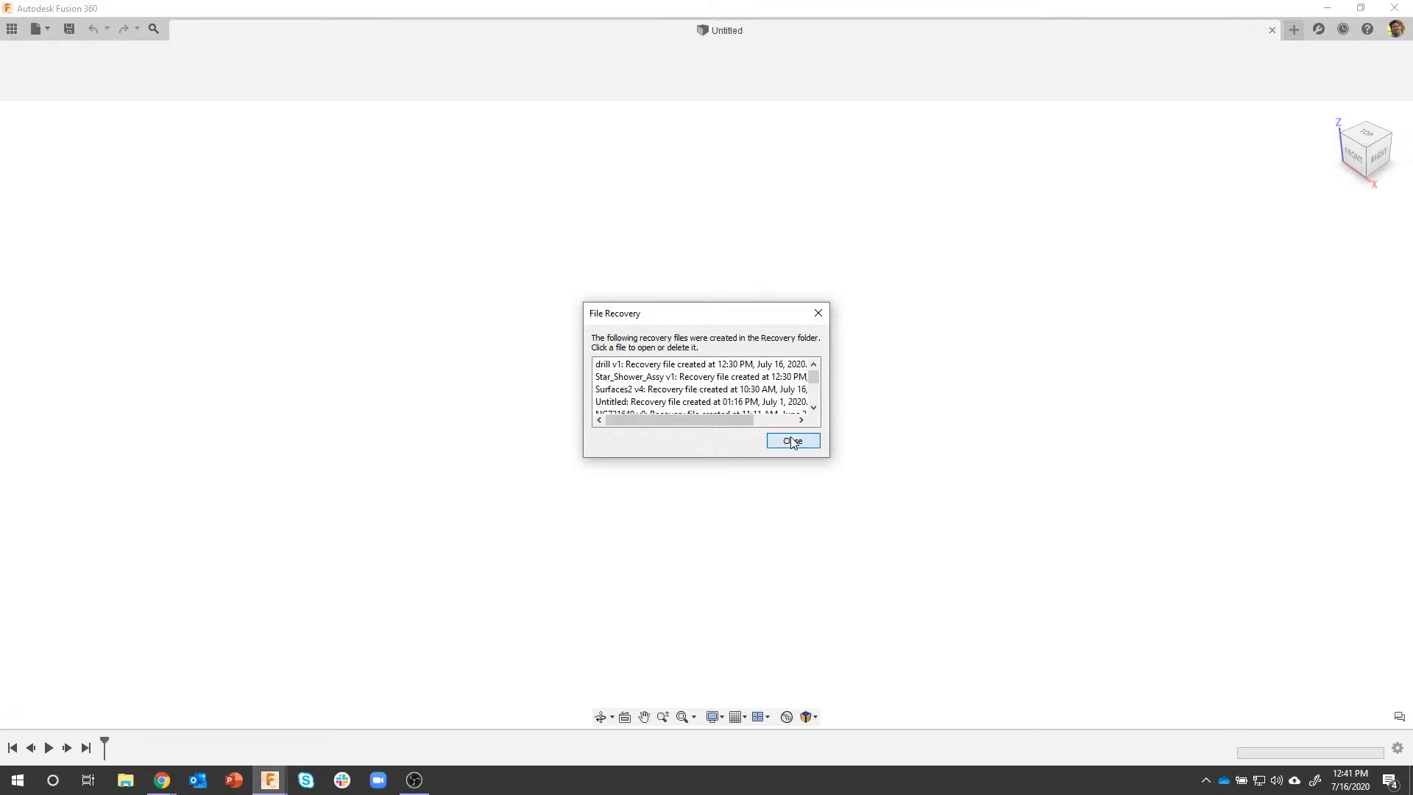
click(793, 442)
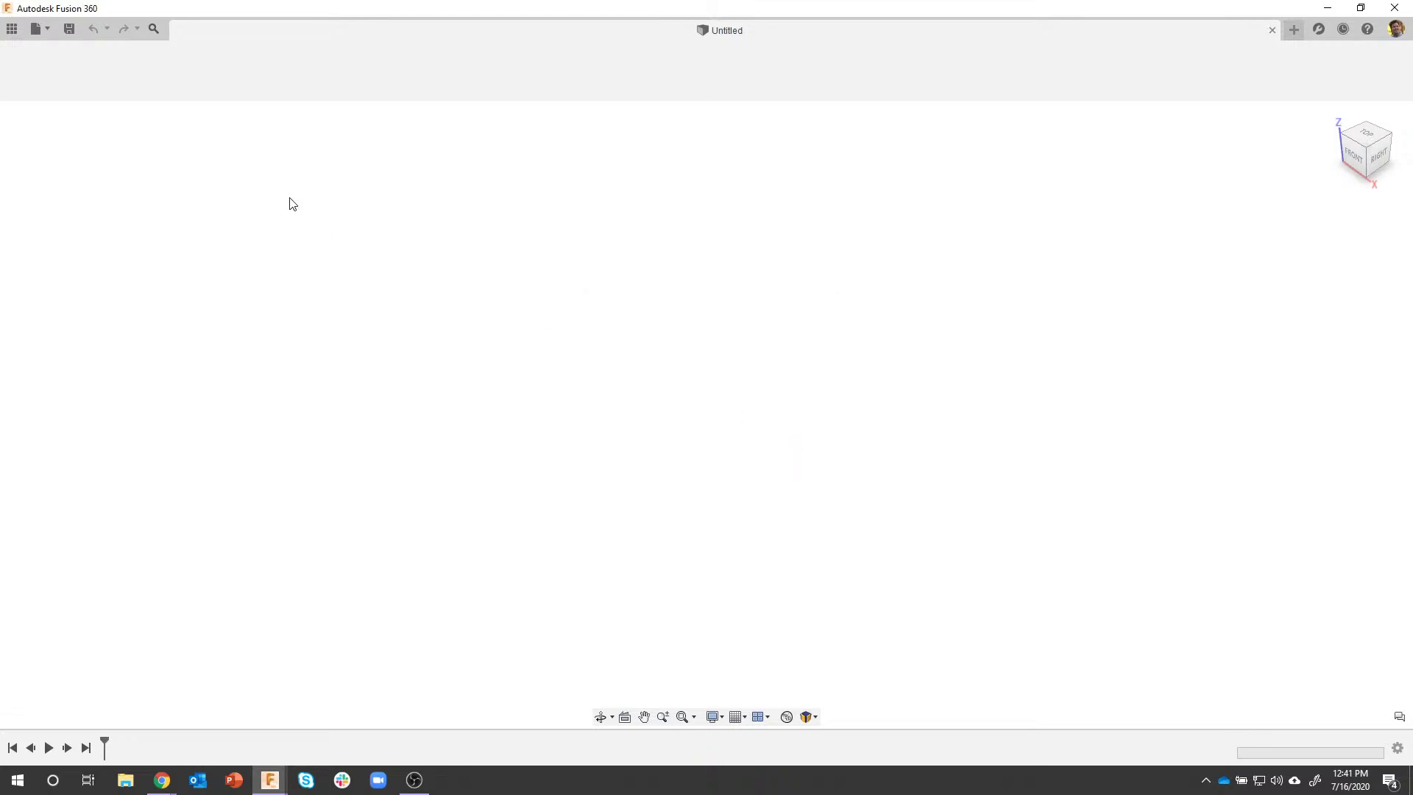
click(13, 31)
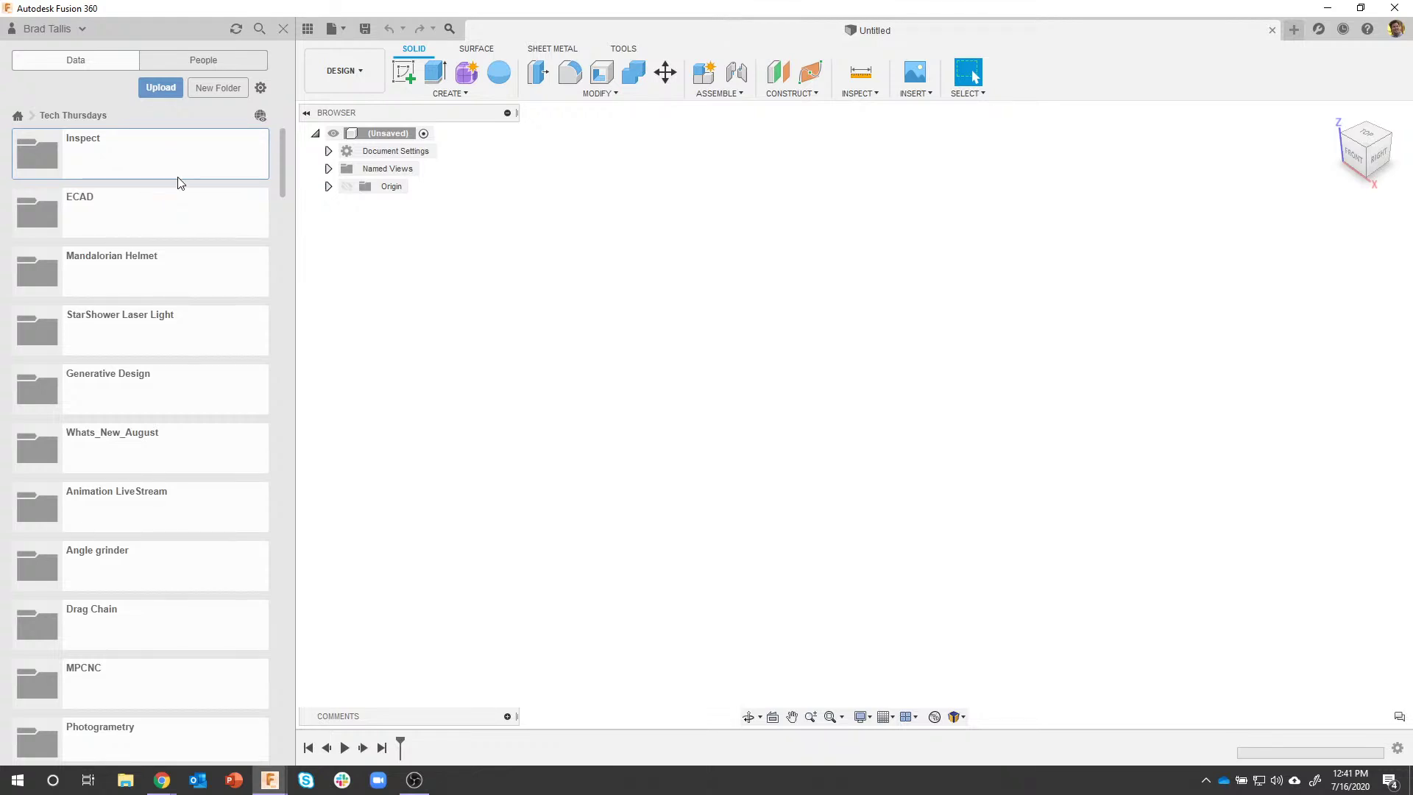
double_click(214, 173)
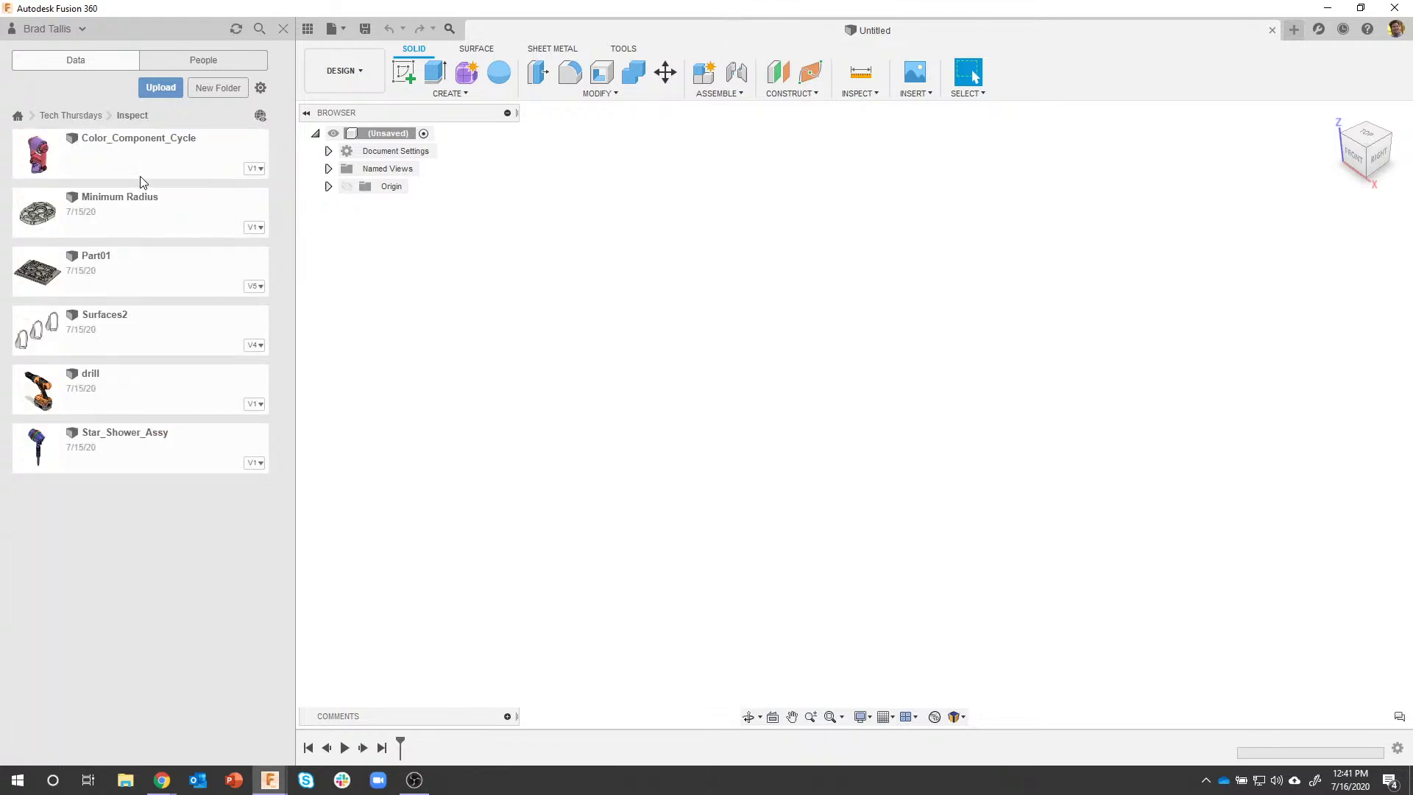
double_click(149, 279)
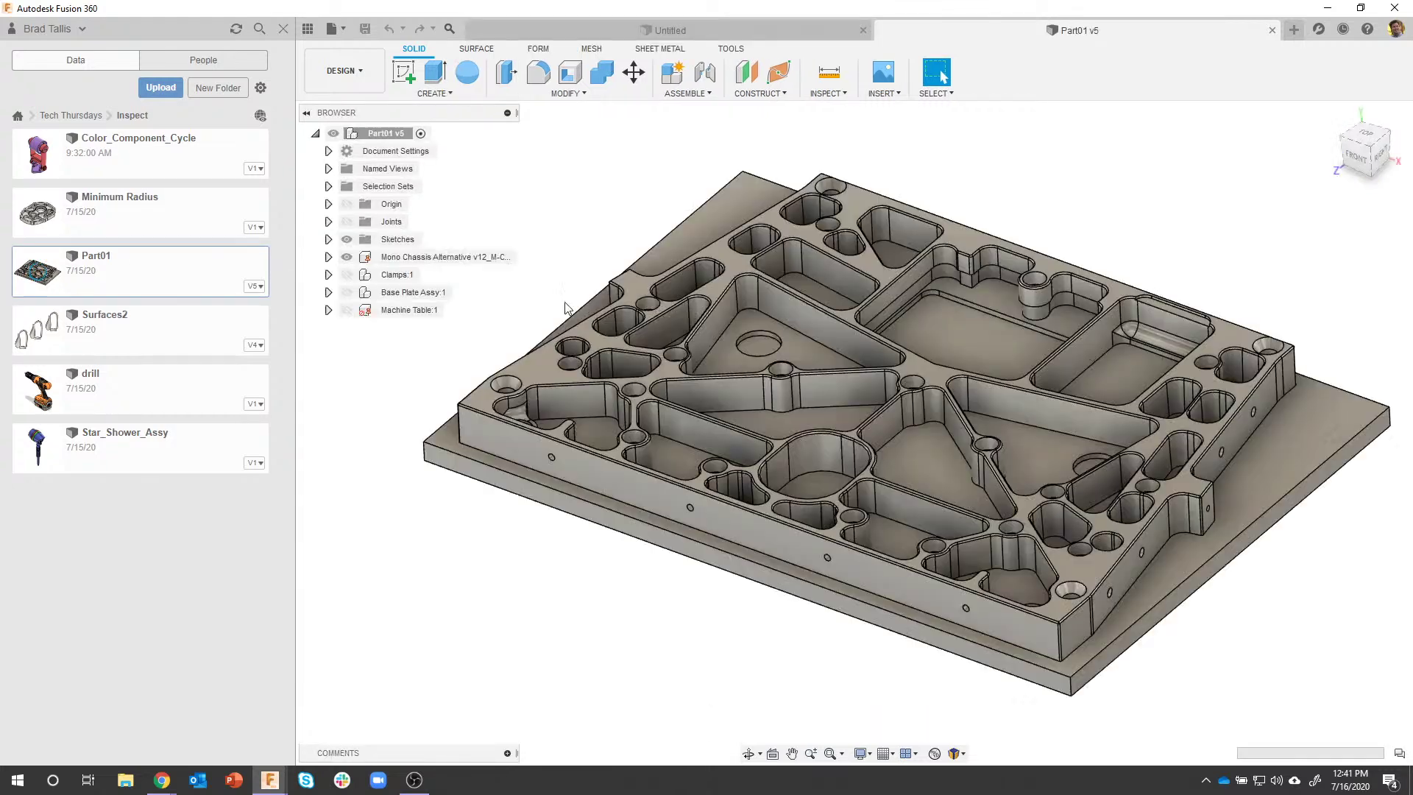
click(308, 29)
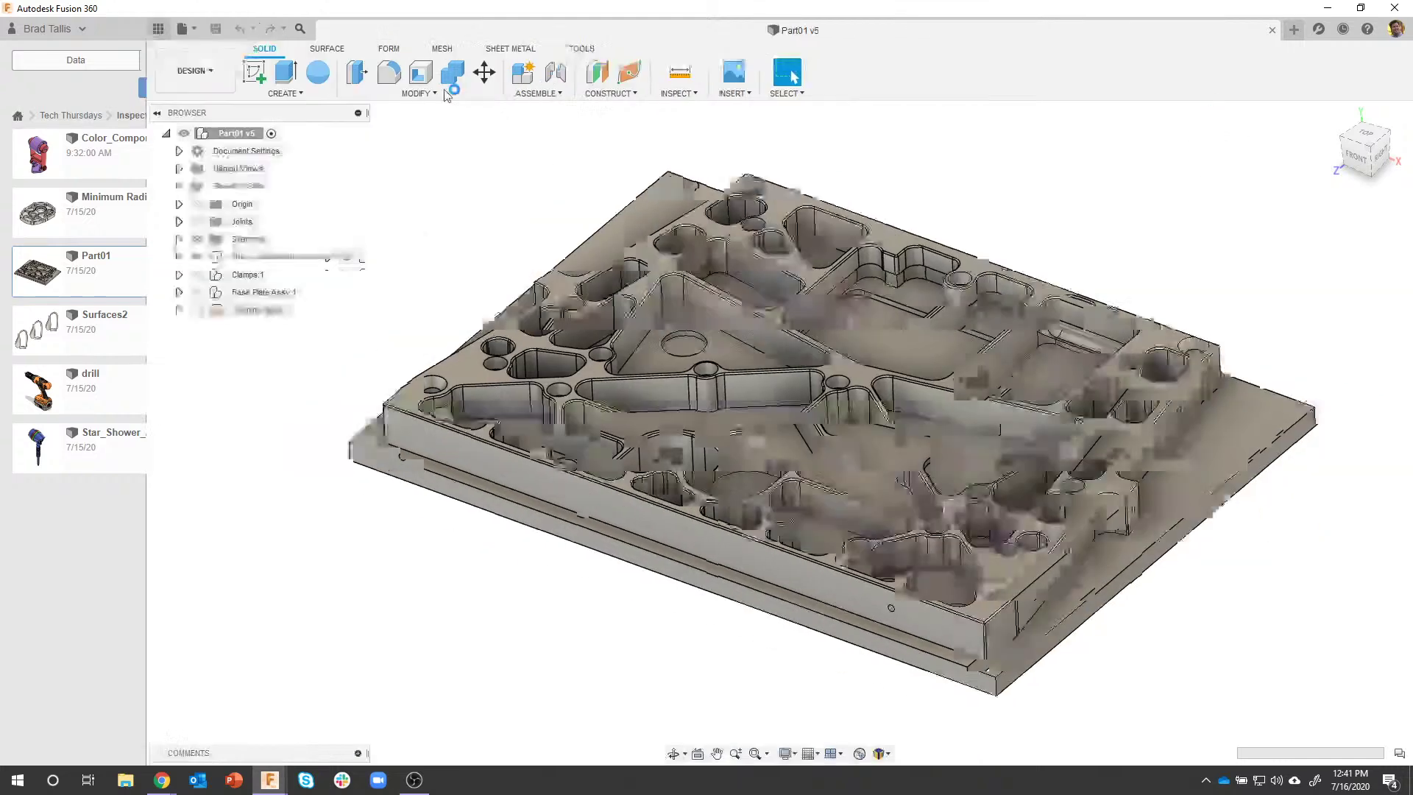
Start a Draft Analysis in Part01 and move its settings dialog closer to the model
click(531, 94)
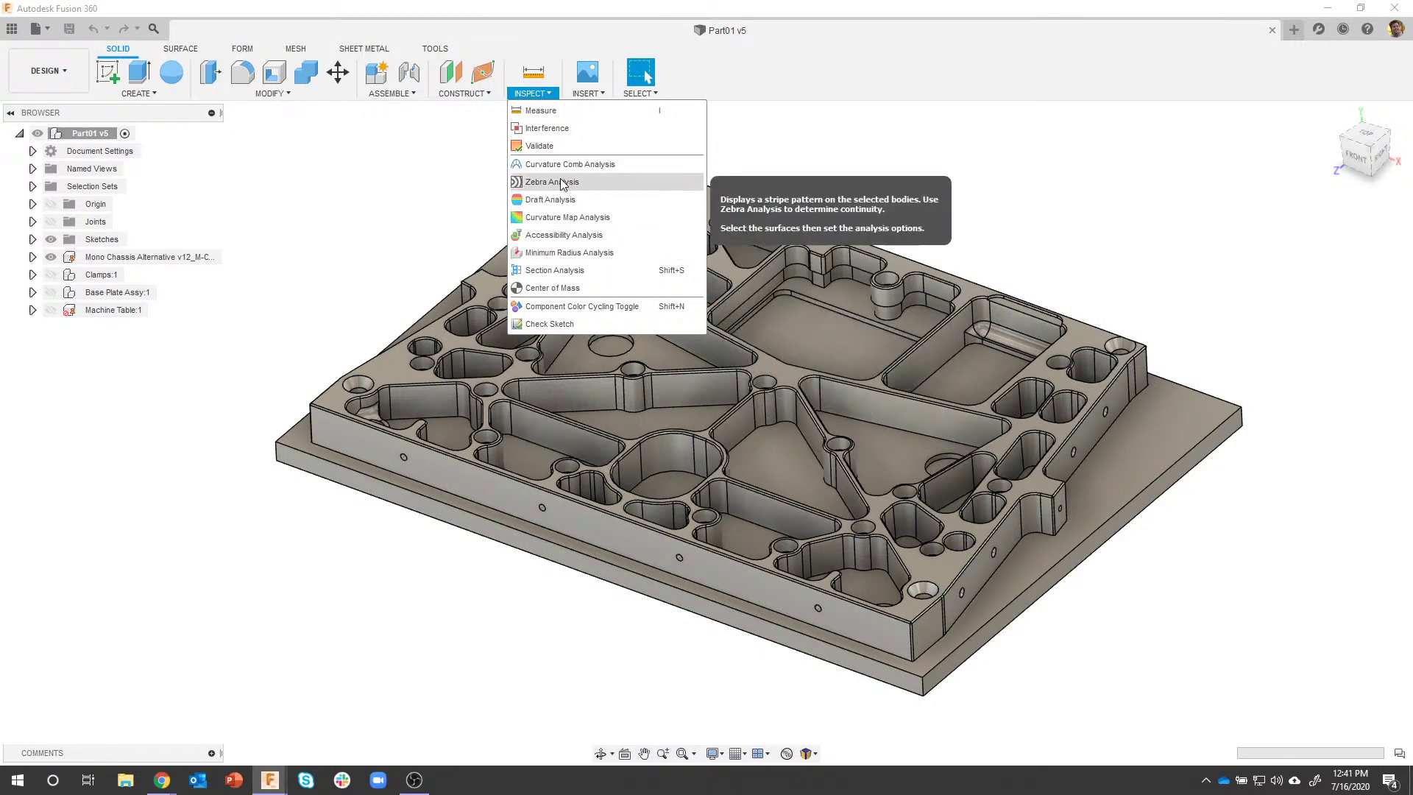
click(551, 199)
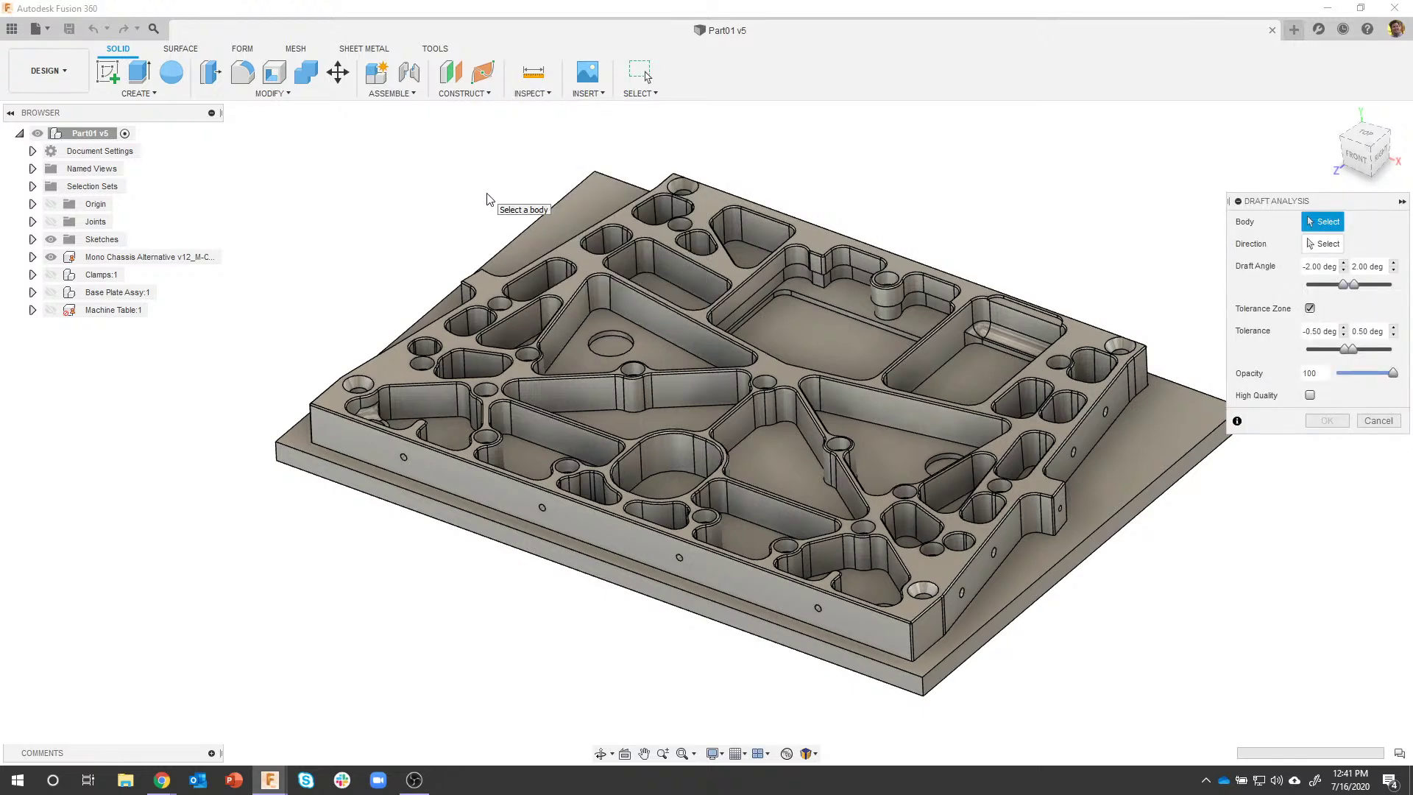
shift+middle_drag(907, 134, 860, 212)
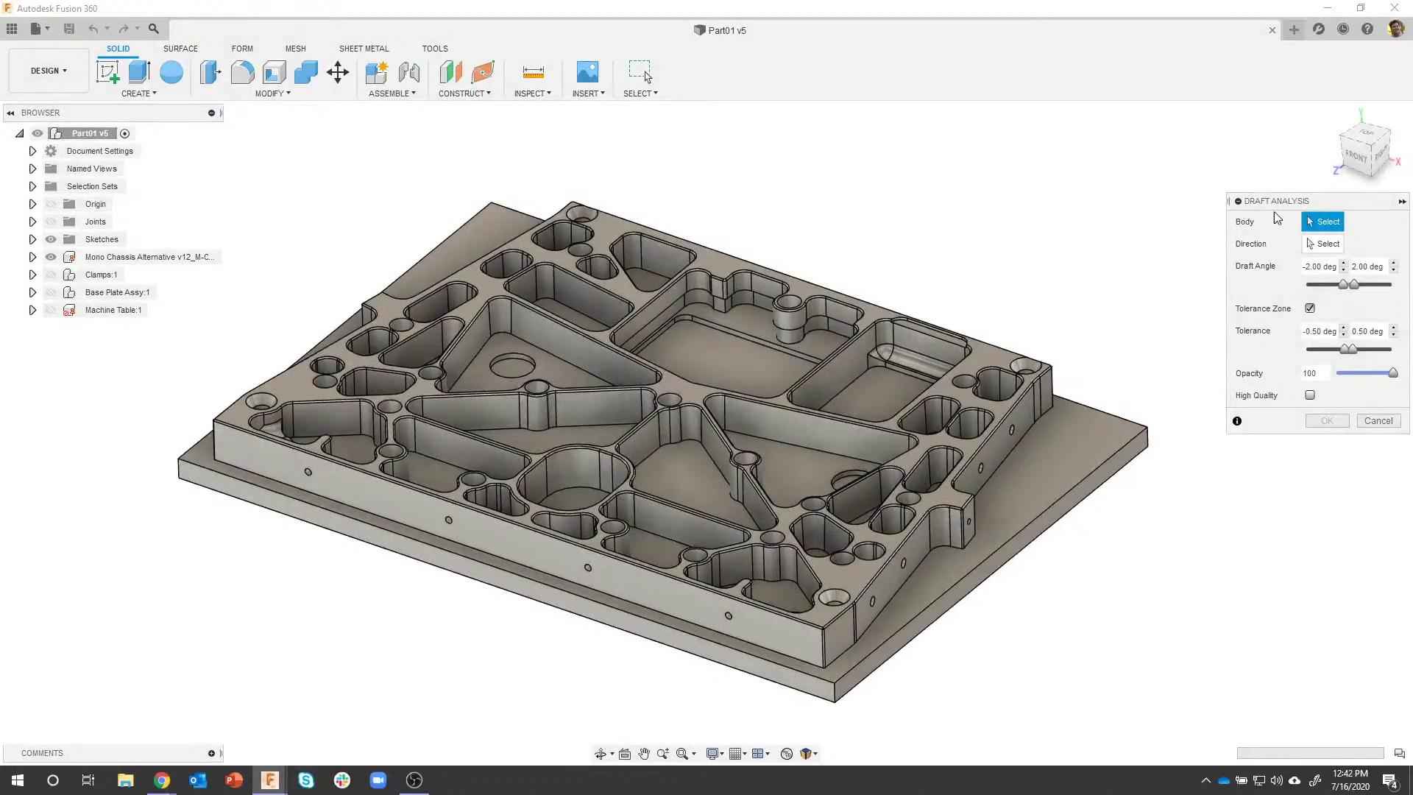
drag(1326, 209, 1220, 174)
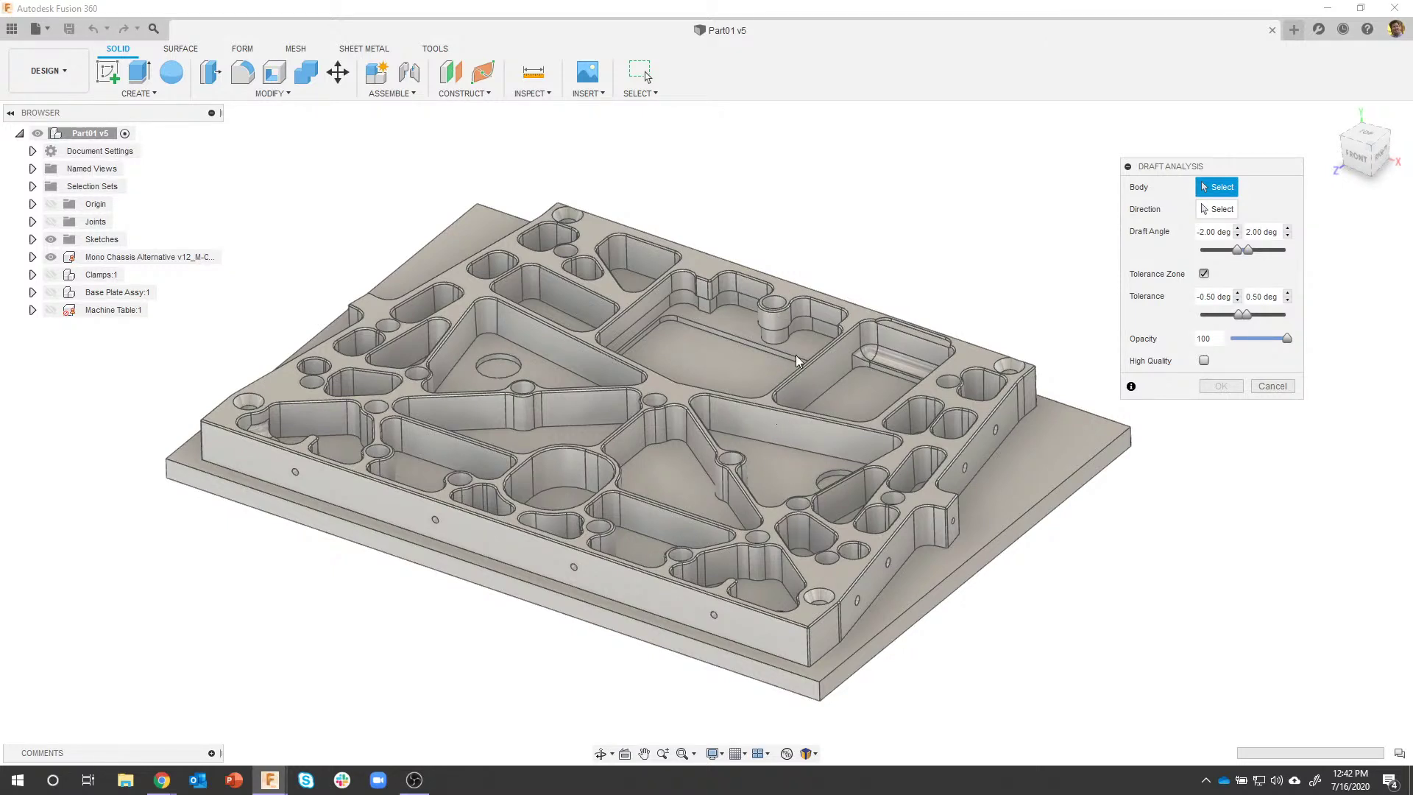
Select the pocketed chassis plate as the body for the draft analysis and widen the Draft Analysis dialog
shift+middle_drag(755, 418, 775, 346)
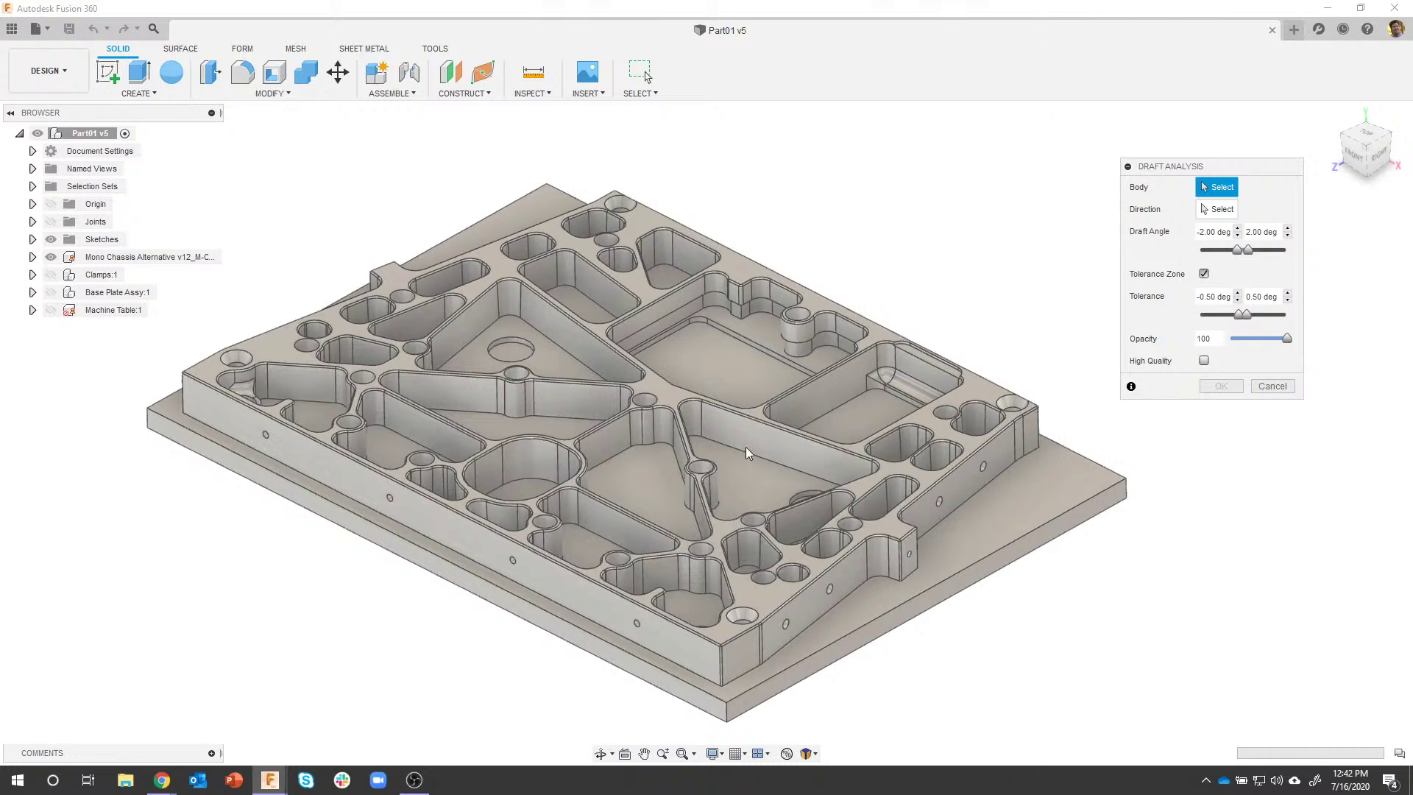
shift+middle_drag(745, 447, 849, 471)
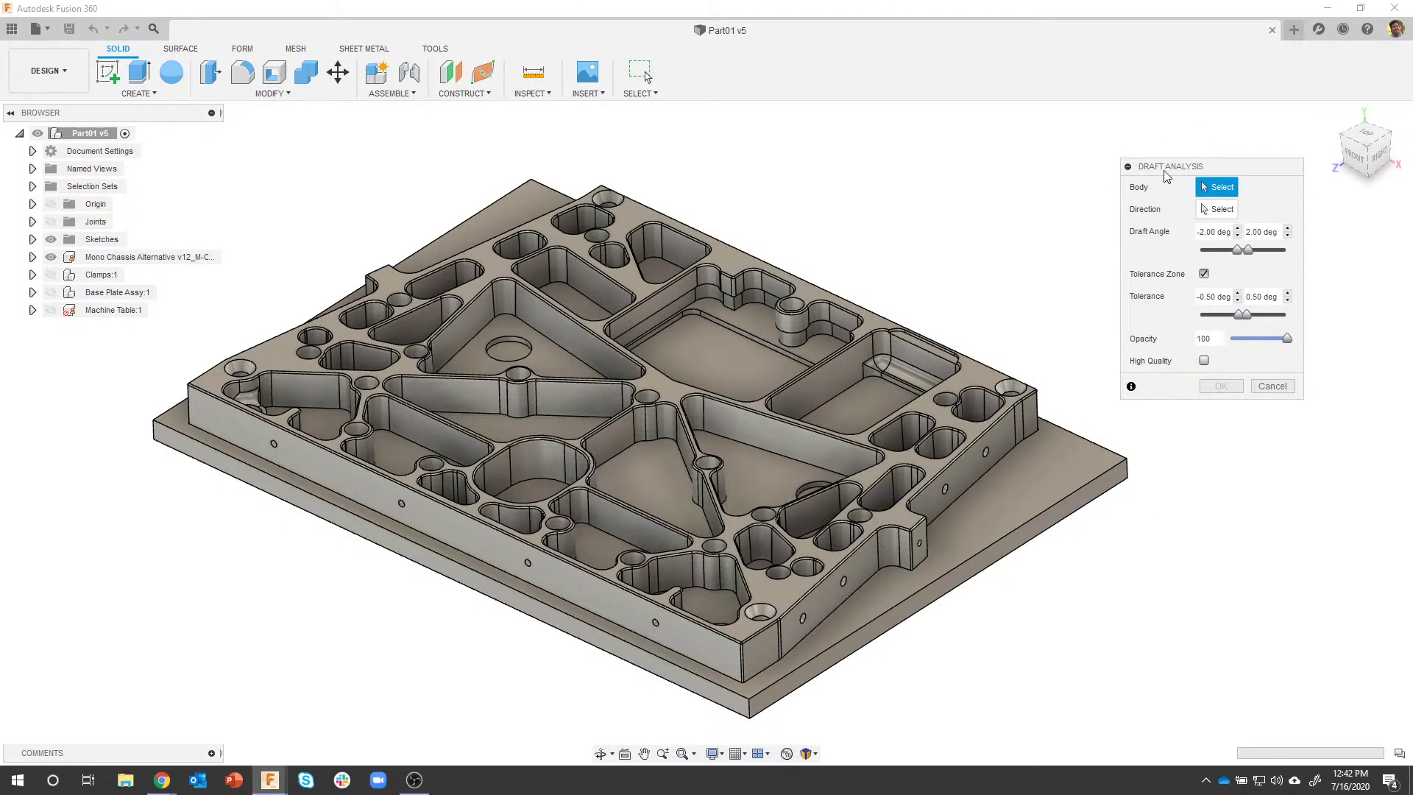
click(729, 329)
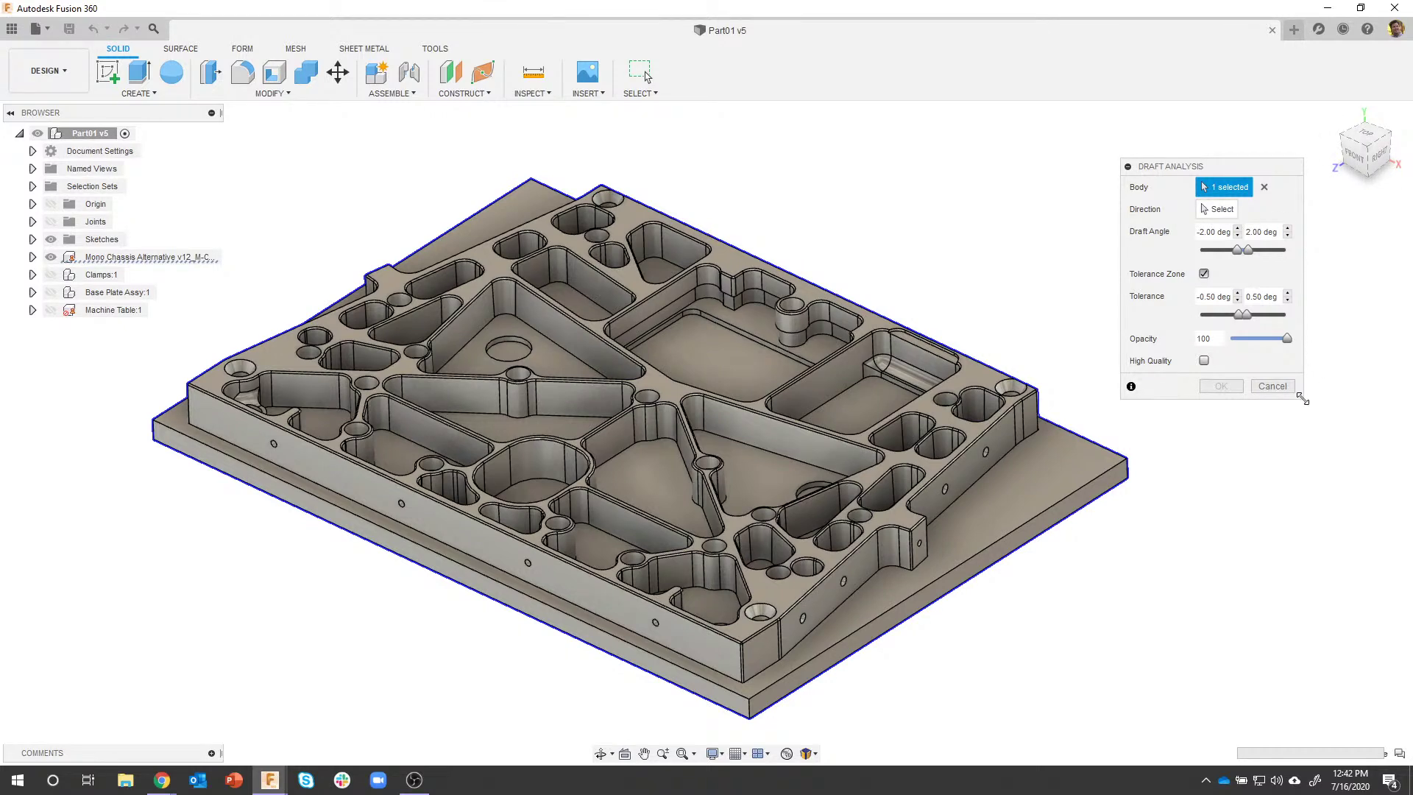
drag(1303, 399, 1377, 455)
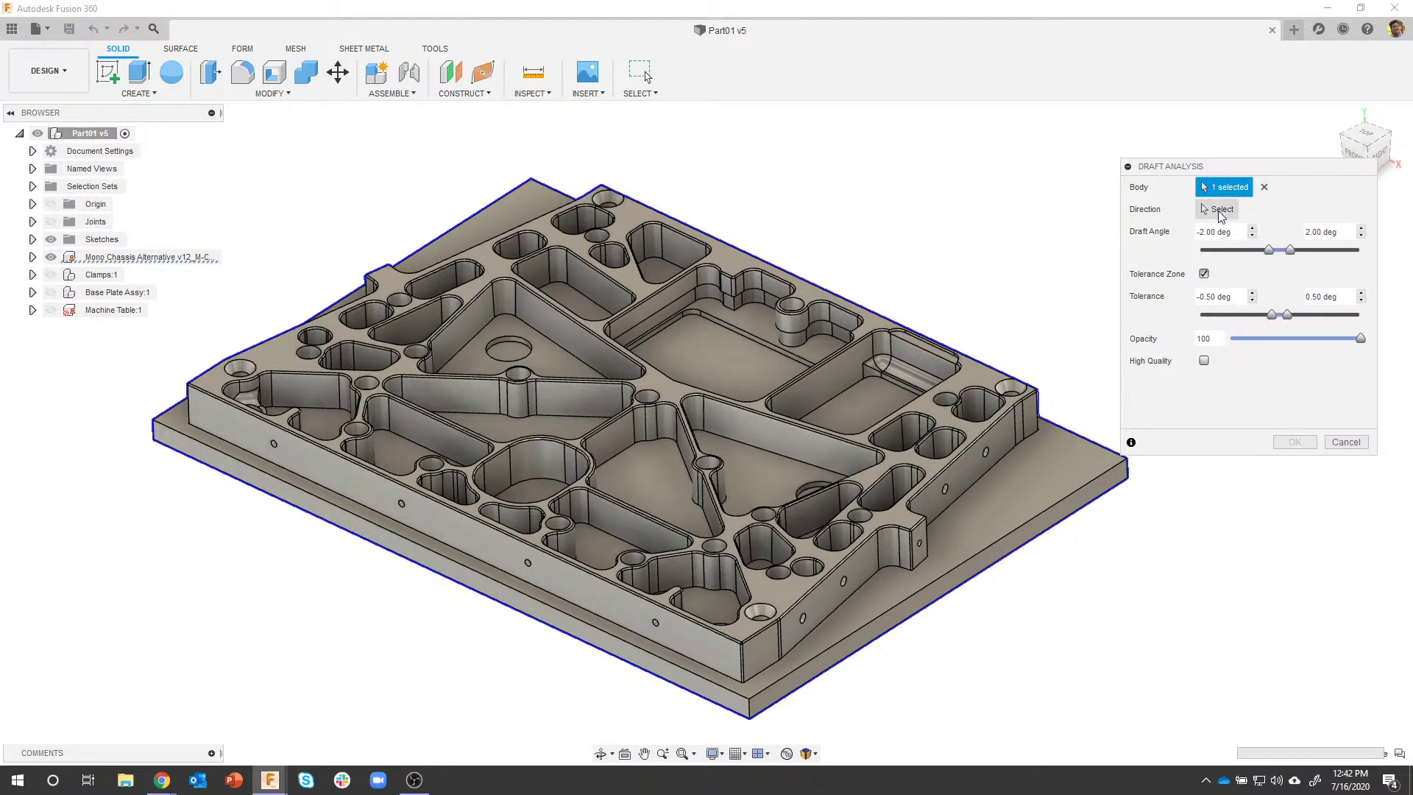
Set the draft analysis direction to the vertical Y axis at the model's origin
click(1220, 210)
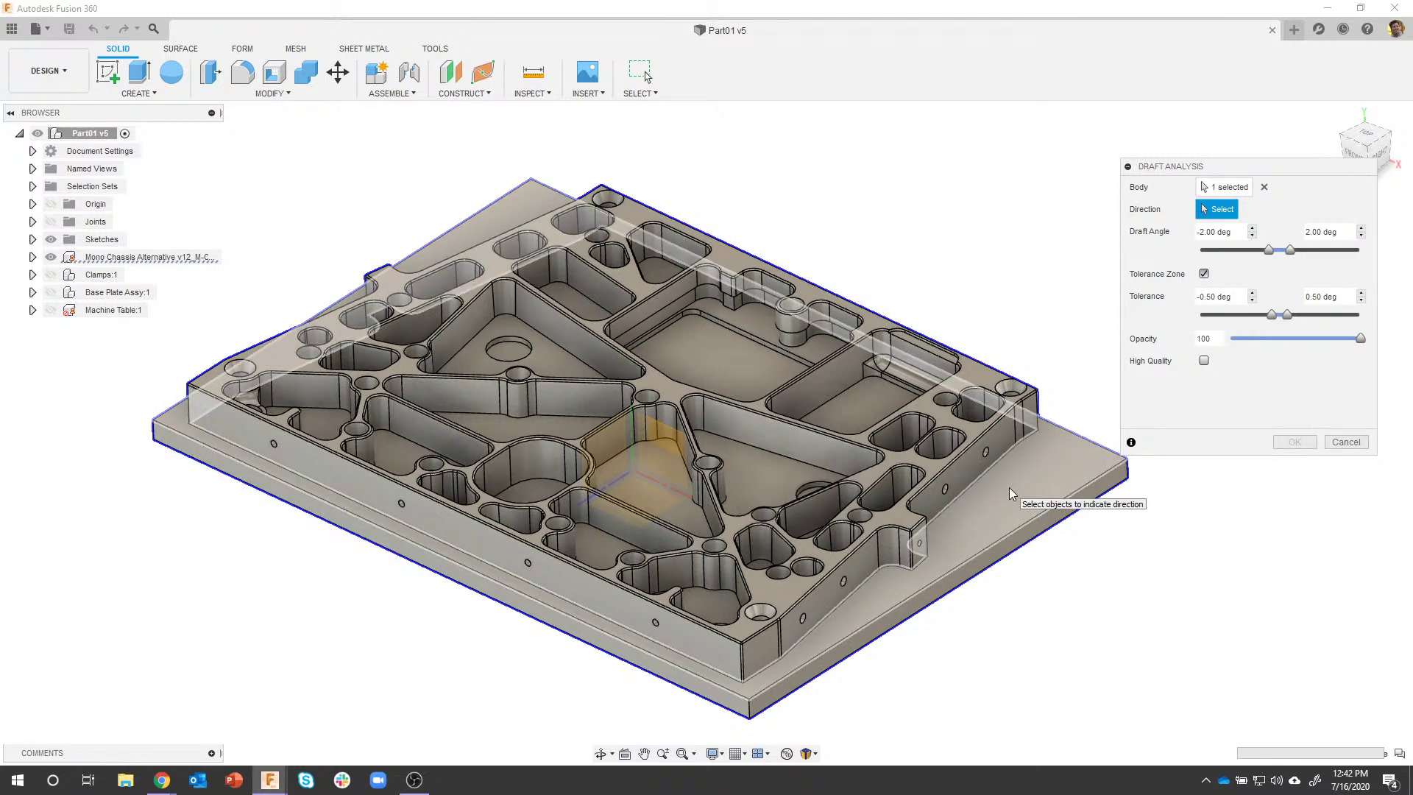
scroll(1010, 487, up, 3)
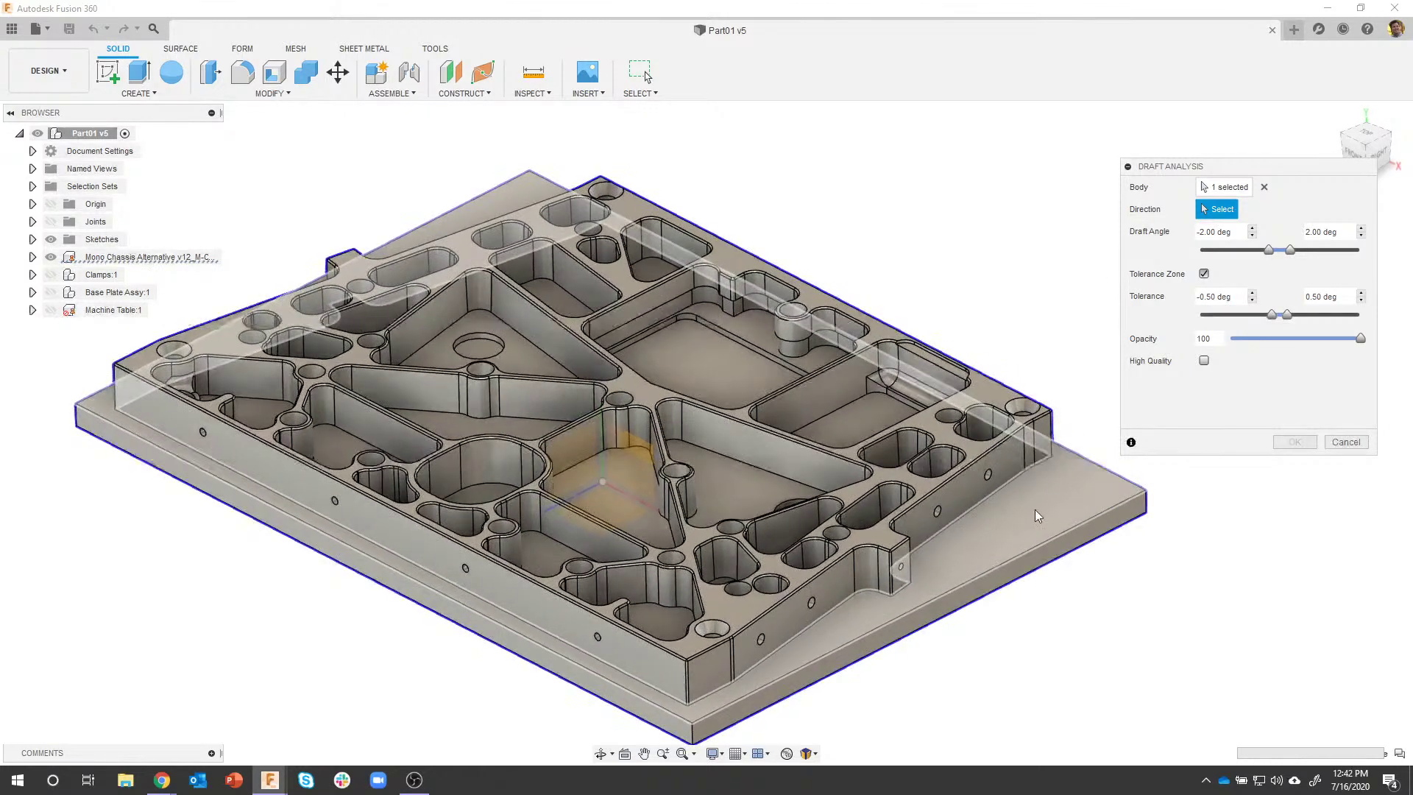
mouse_move(1035, 510)
shift+middle_down()
mouse_move(975, 528)
mouse_move(1019, 487)
shift+middle_up()
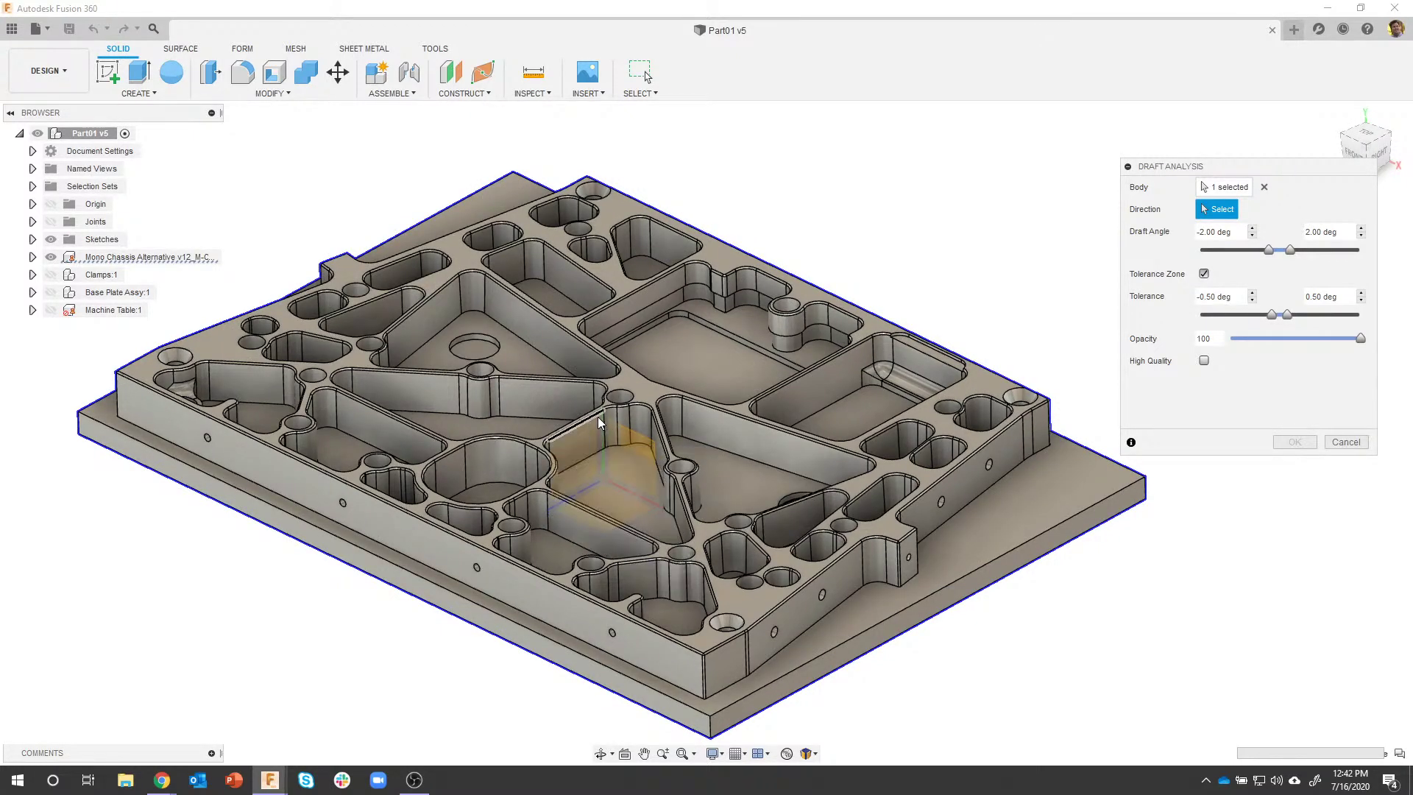
click(603, 461)
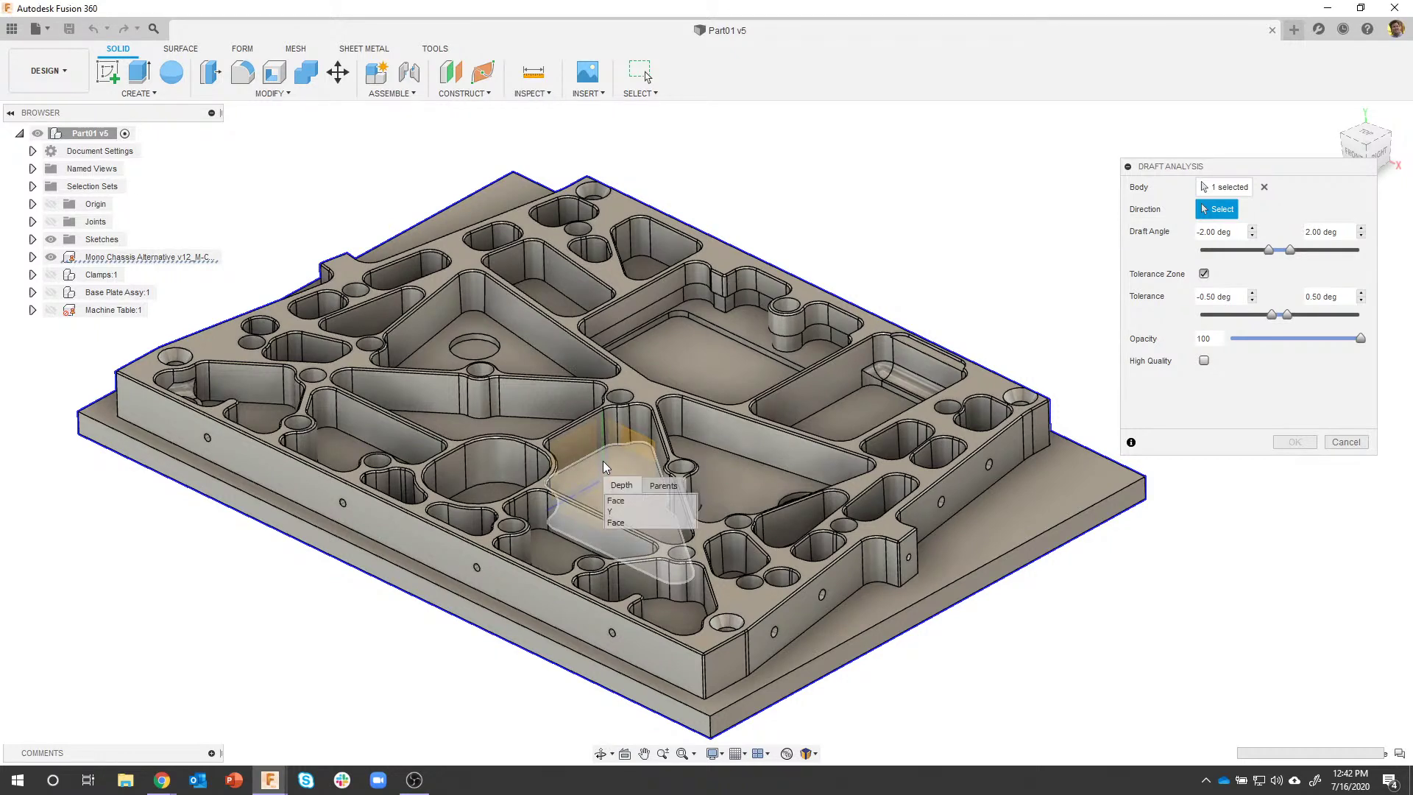
click(624, 511)
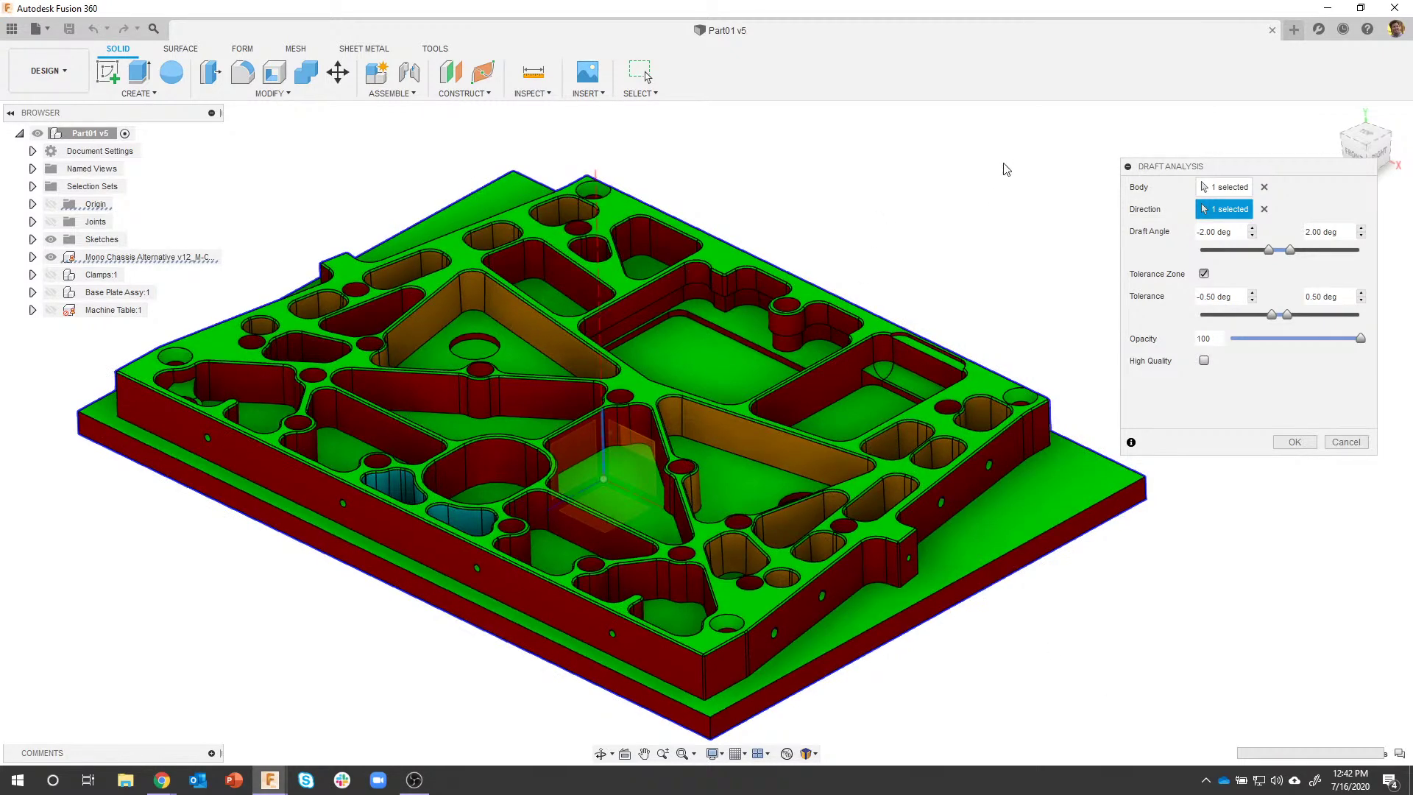
Narrow the draft angle range of the analysis to 0.00 deg minimum and 1.00 deg maximum
scroll(1007, 170, up, 2)
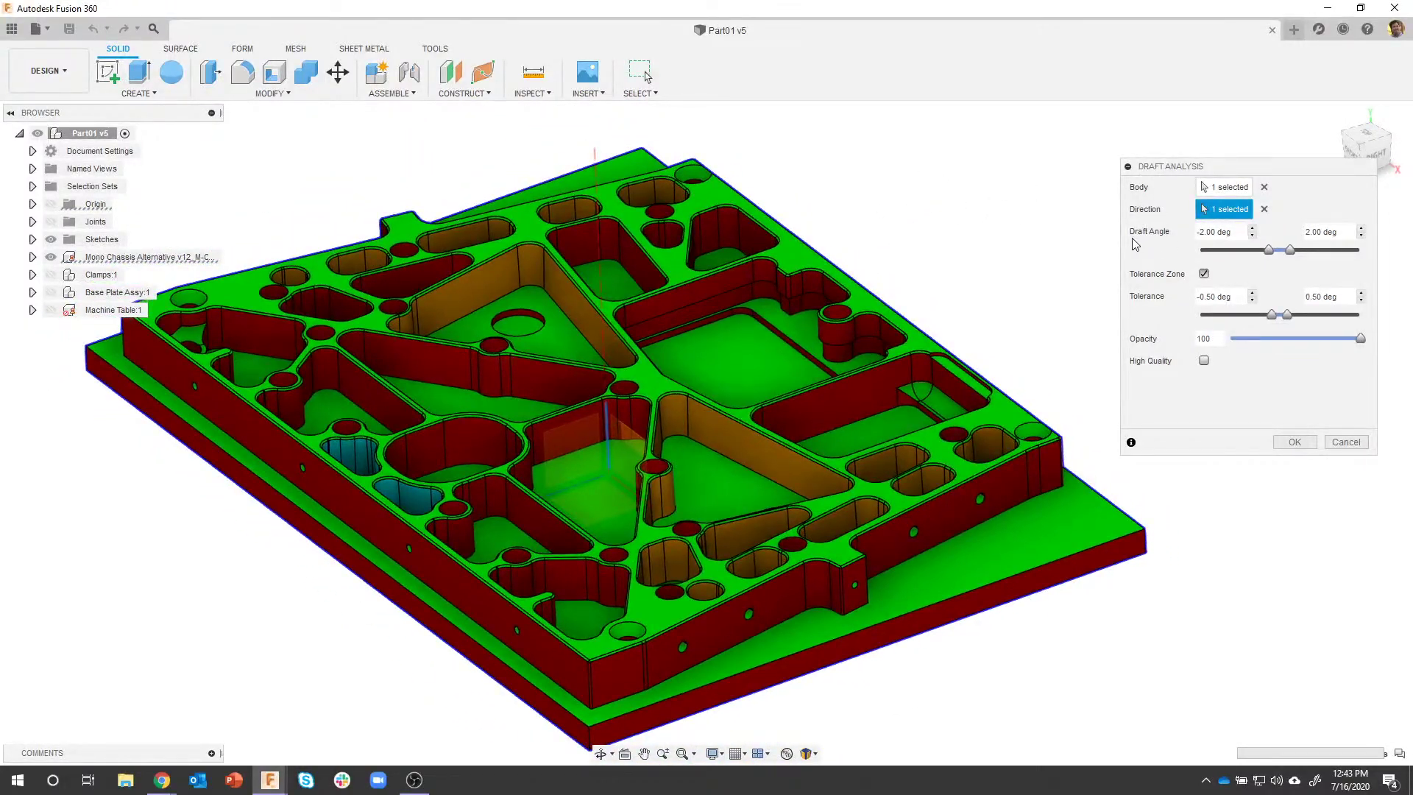
click(1252, 229)
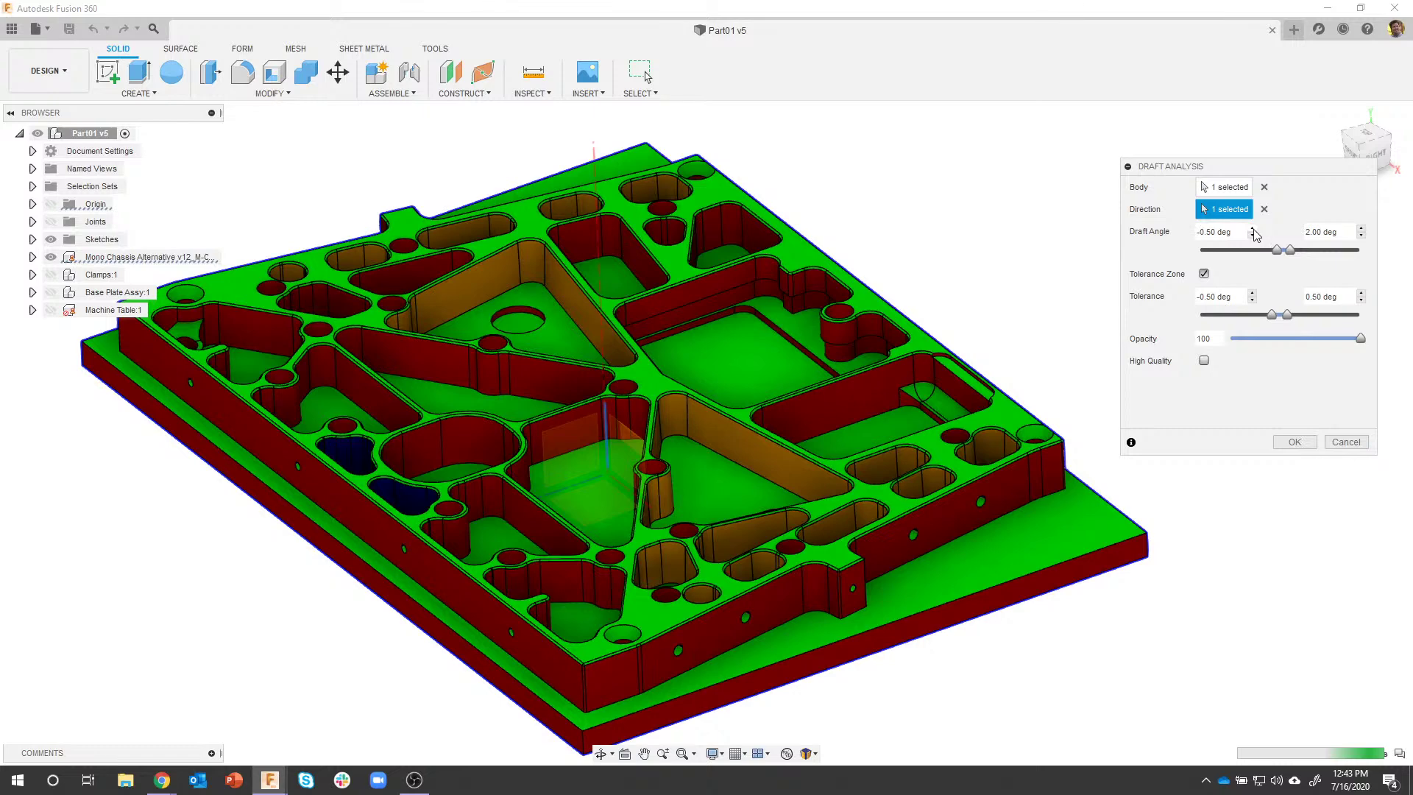
click(1252, 229)
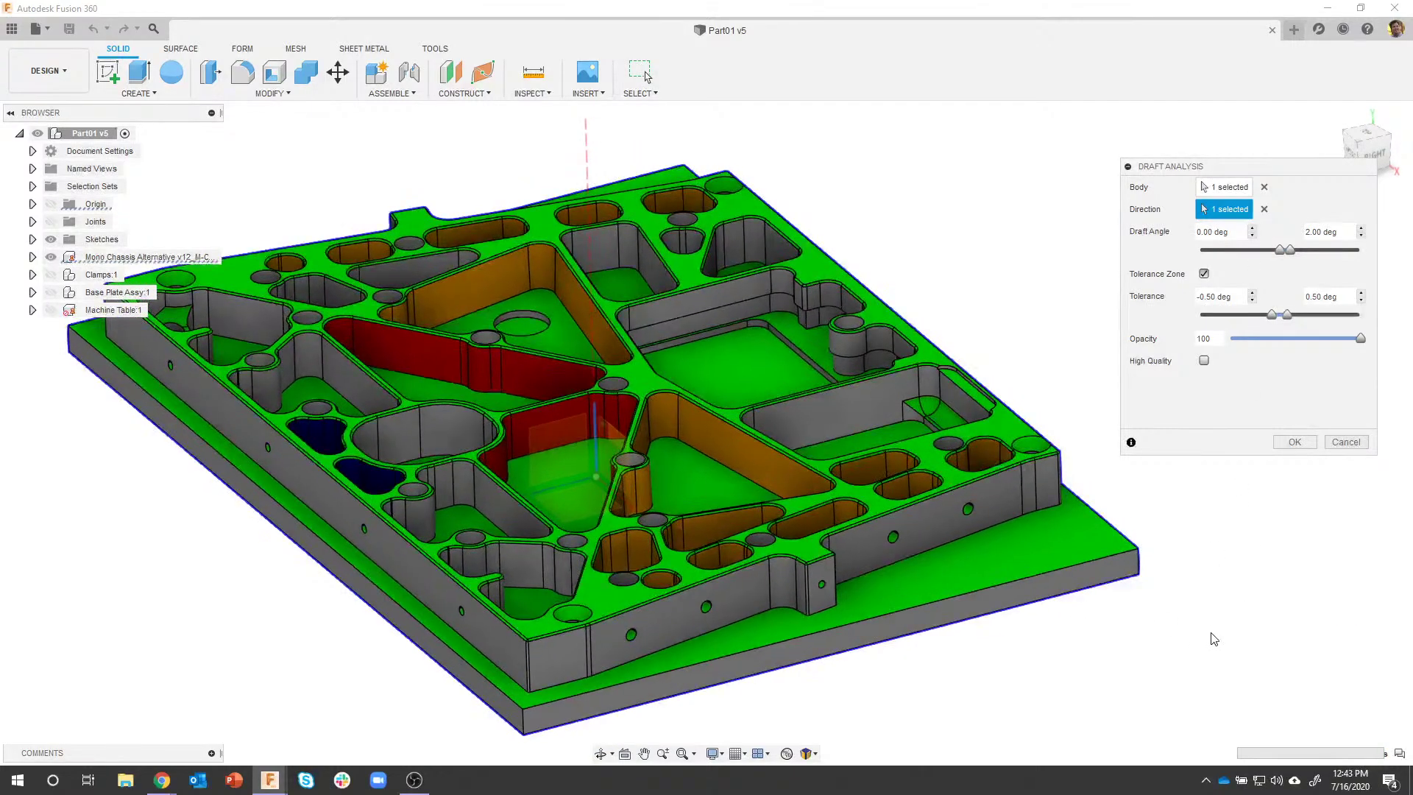
click(1361, 236)
click(1361, 237)
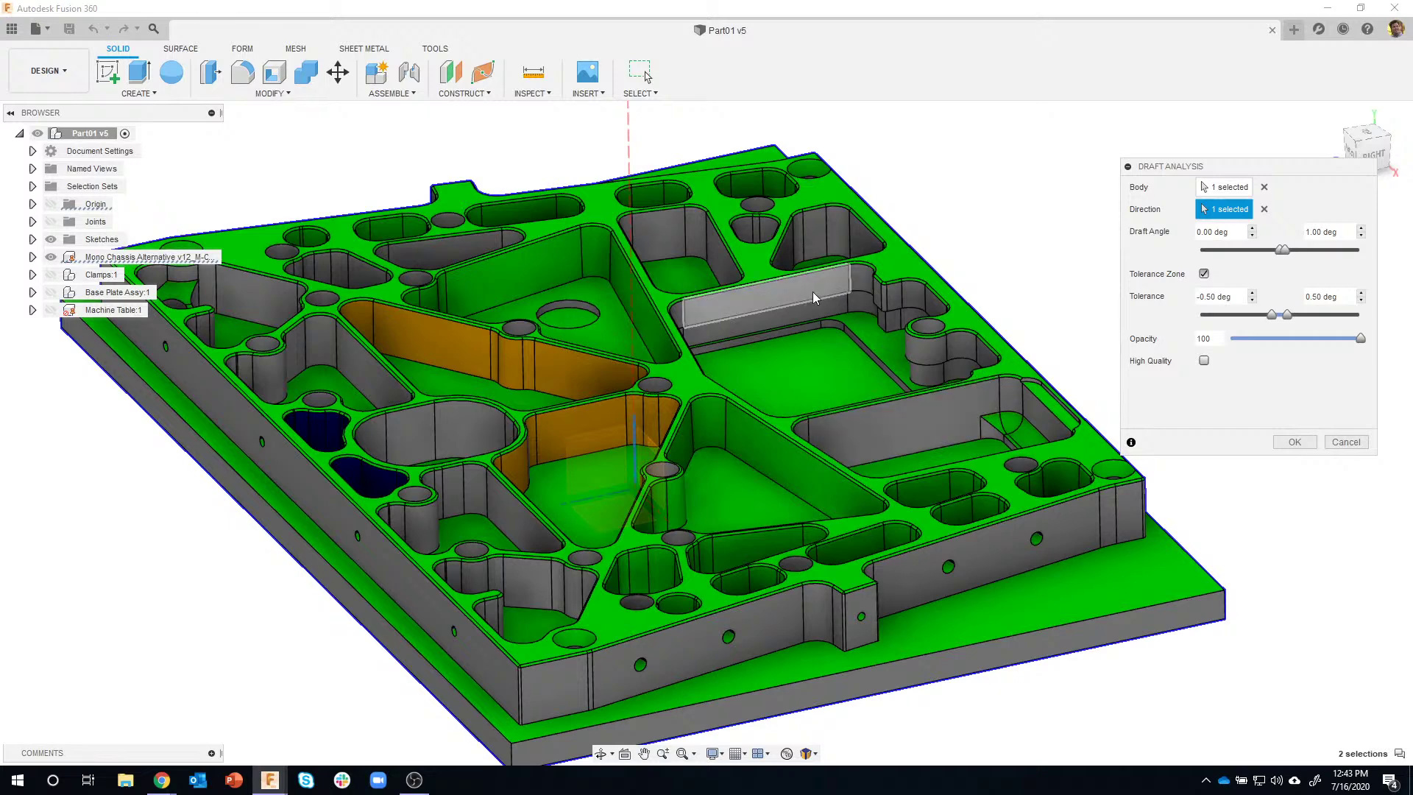
Examine the draft colours on the pocket walls, comparing the central angled pockets, the straight-walled pockets and the two small pockets near the edge
scroll(541, 368, up, 5)
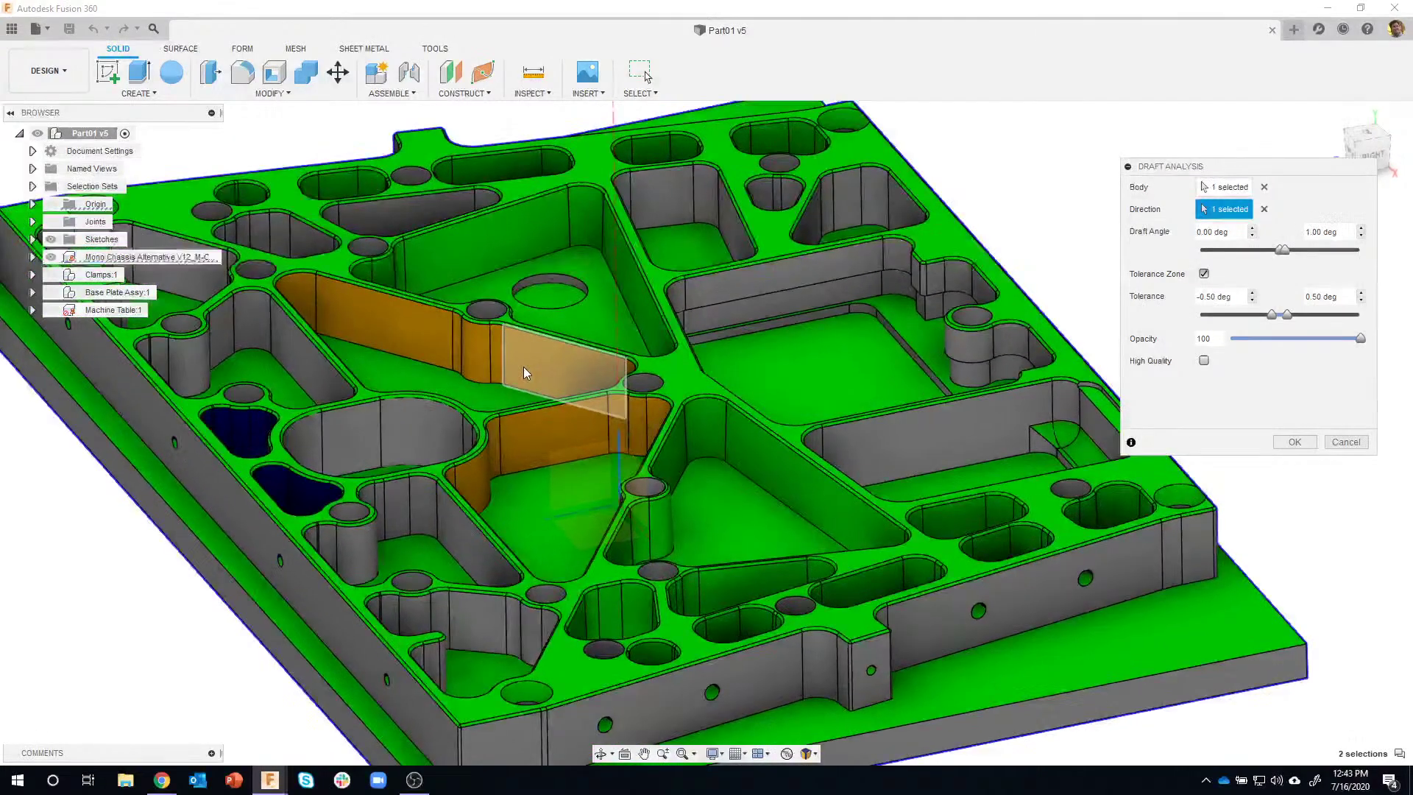
scroll(524, 366, up, 1)
scroll(568, 424, up, 2)
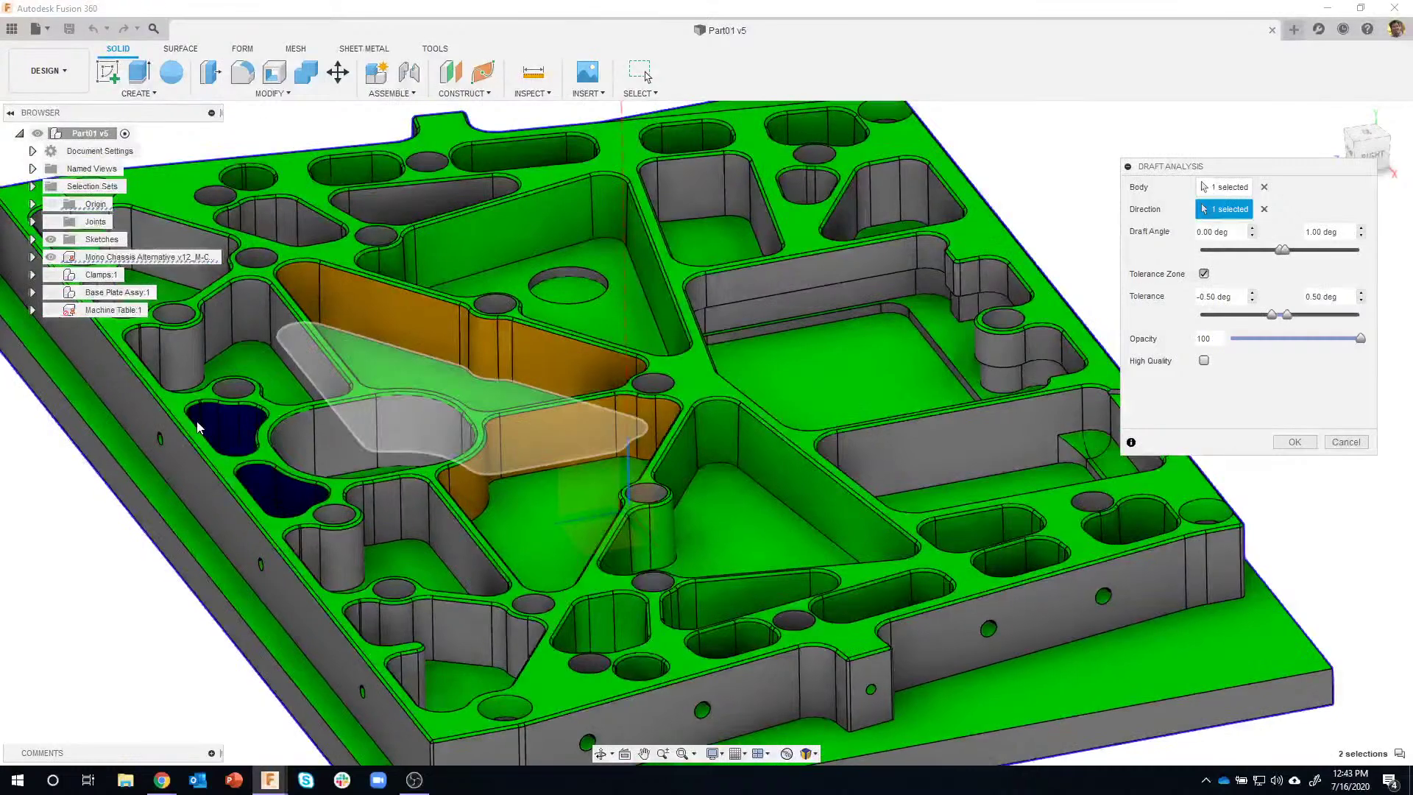
scroll(259, 436, up, 5)
scroll(261, 443, up, 1)
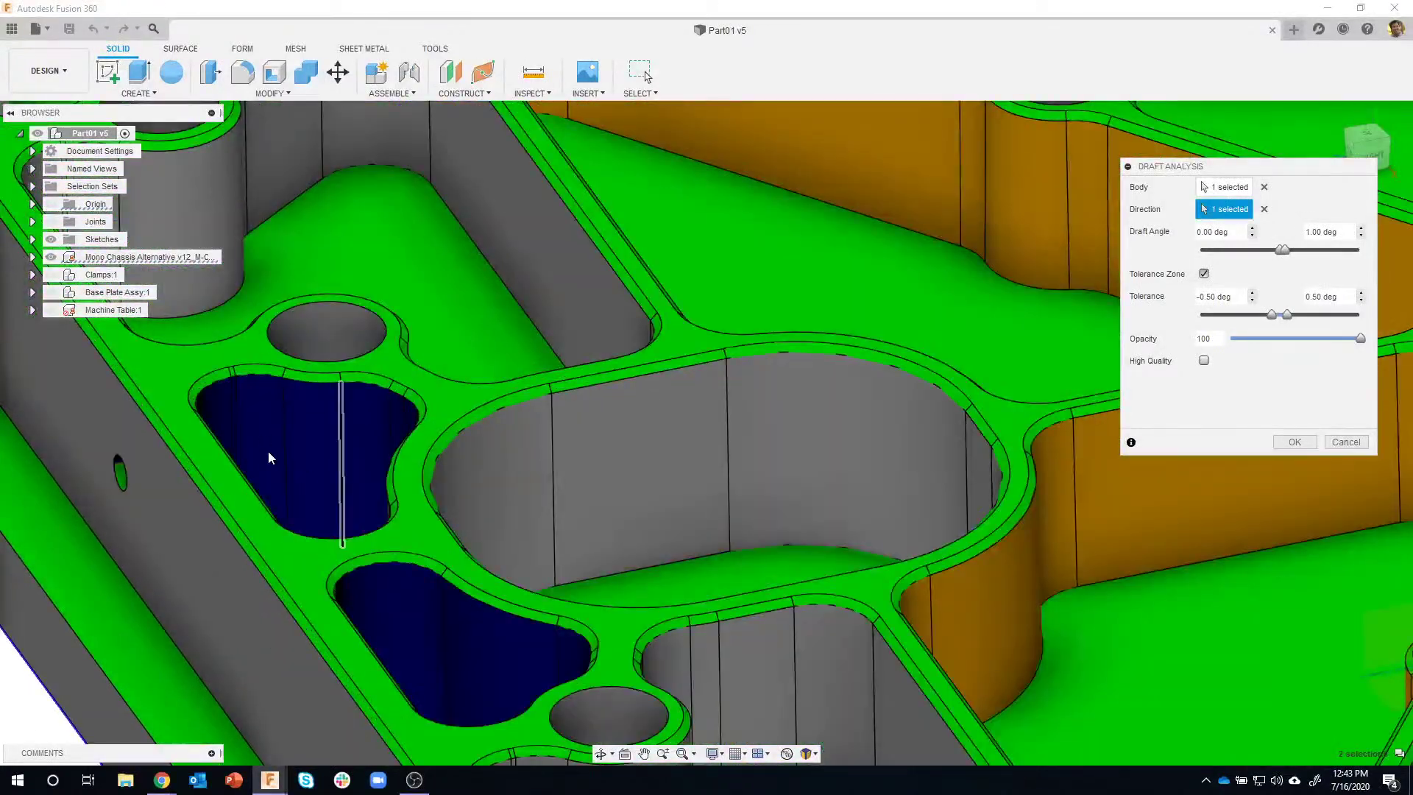
scroll(346, 471, up, 1)
scroll(346, 469, down, 5)
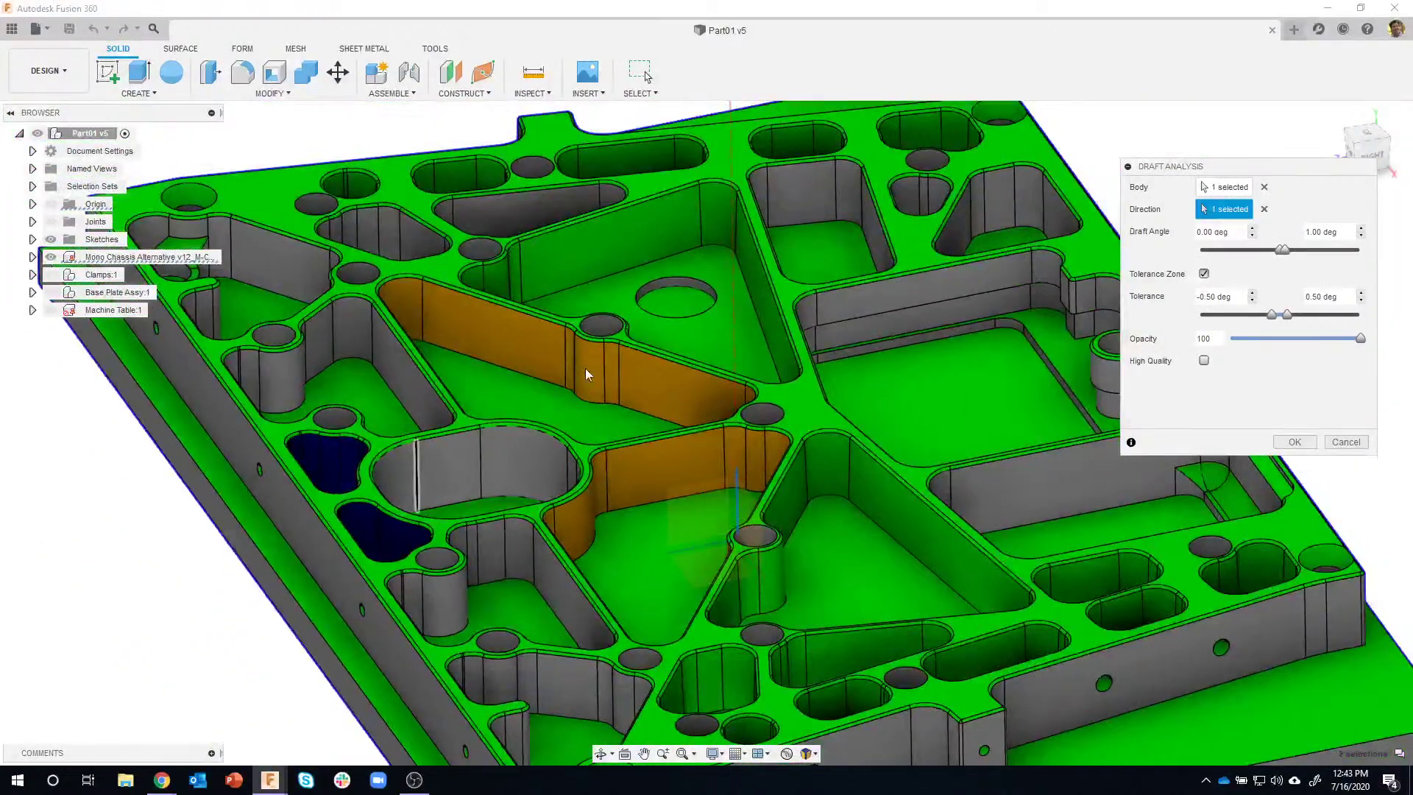
scroll(643, 399, up, 3)
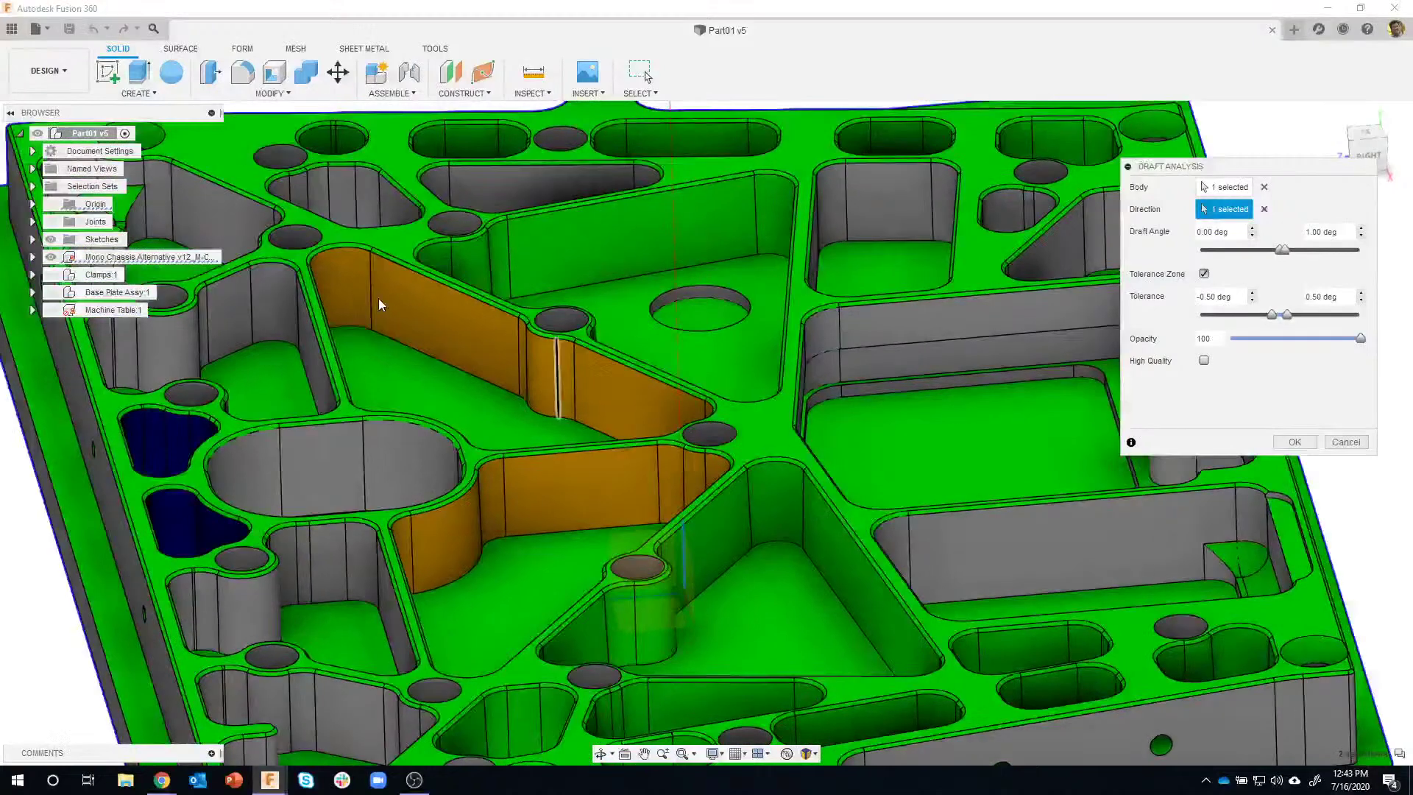
shift+middle_drag(572, 381, 617, 368)
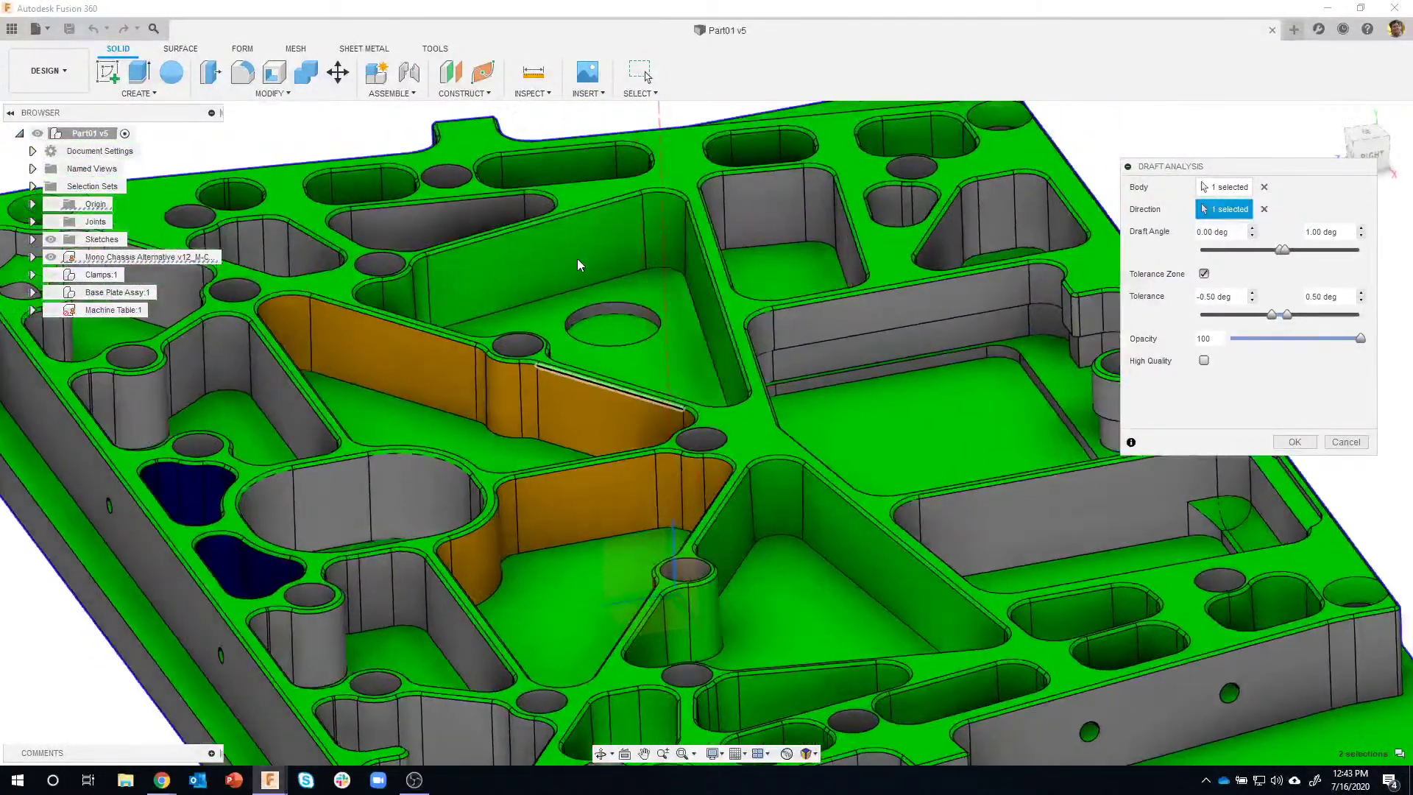
scroll(601, 468, down, 5)
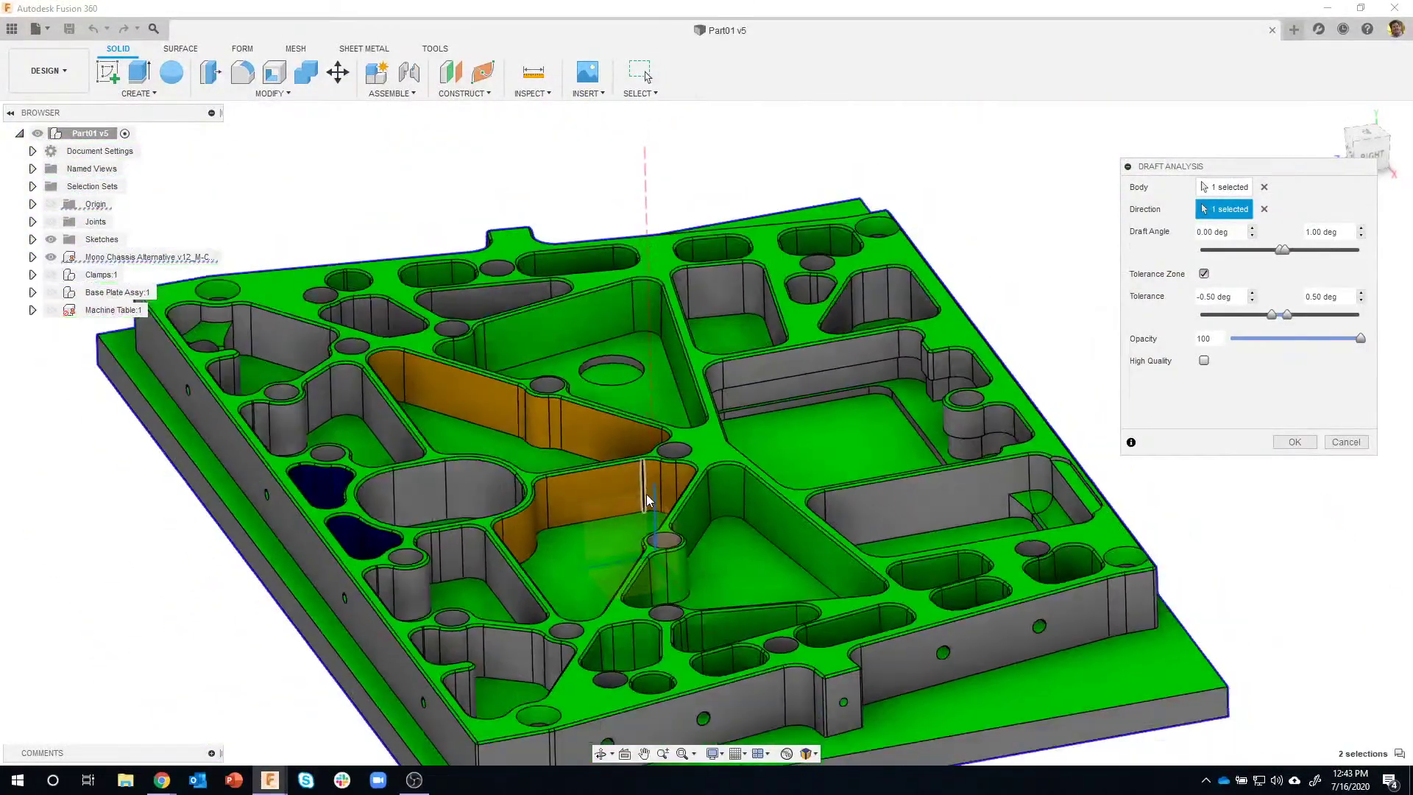
shift+middle_drag(814, 374, 748, 407)
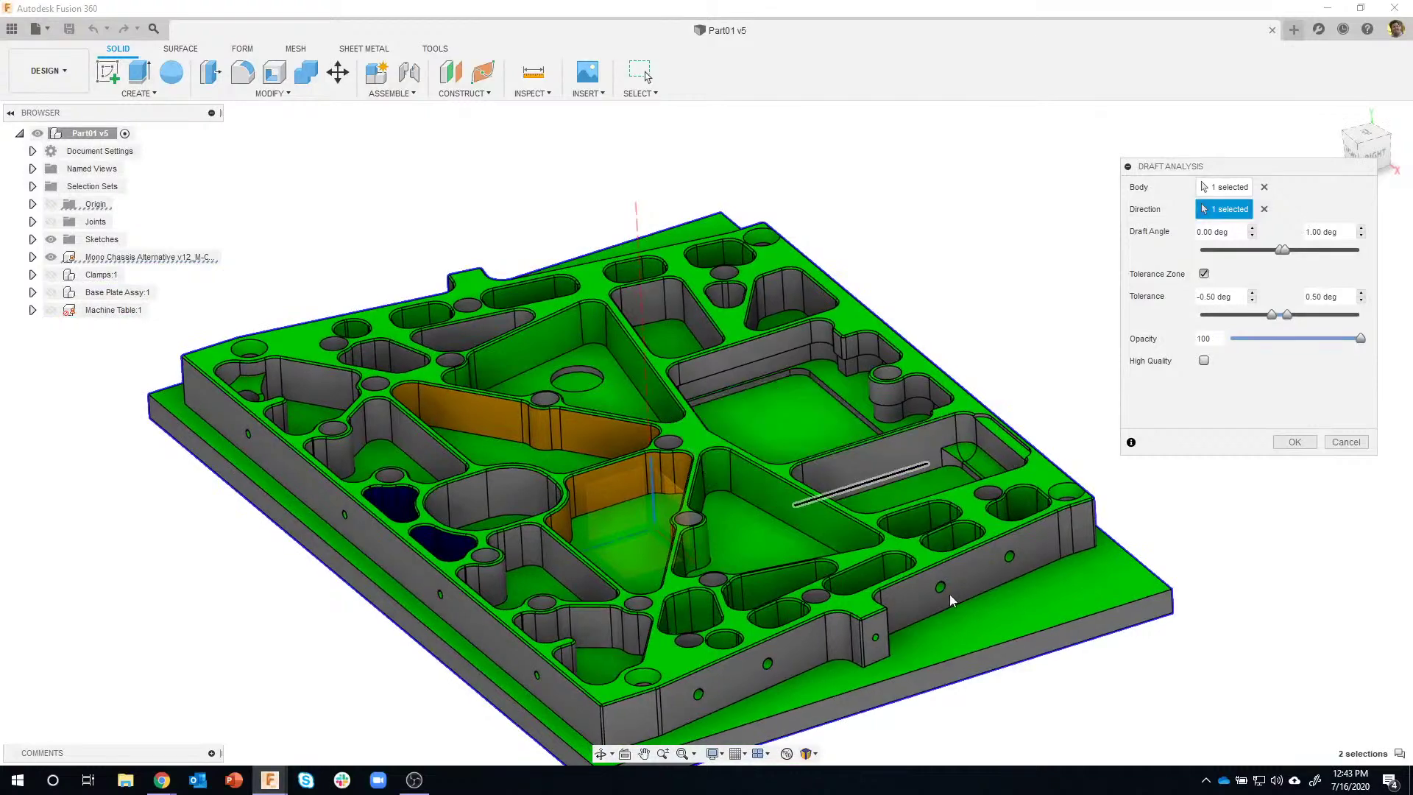
shift+middle_drag(1263, 676, 1167, 669)
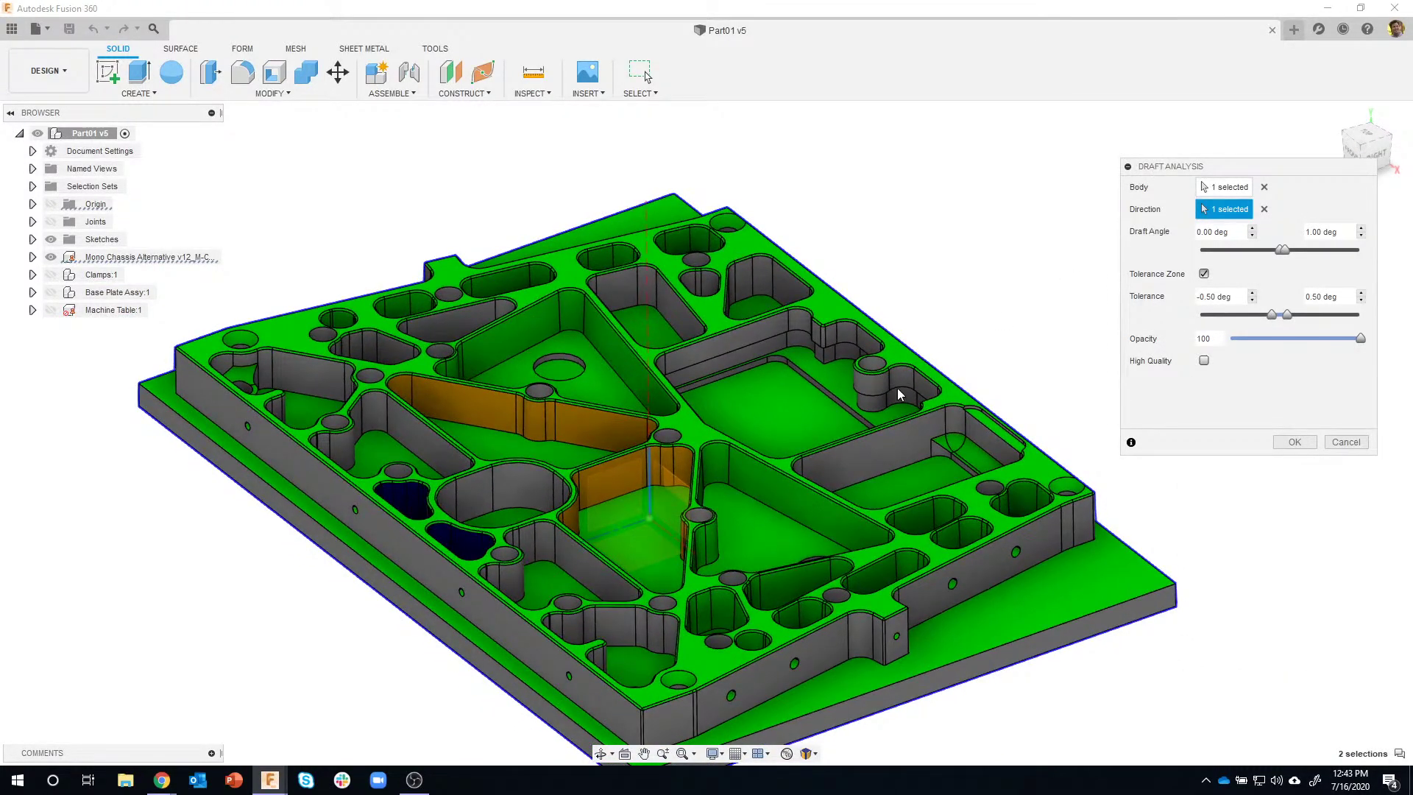
scroll(528, 422, up, 5)
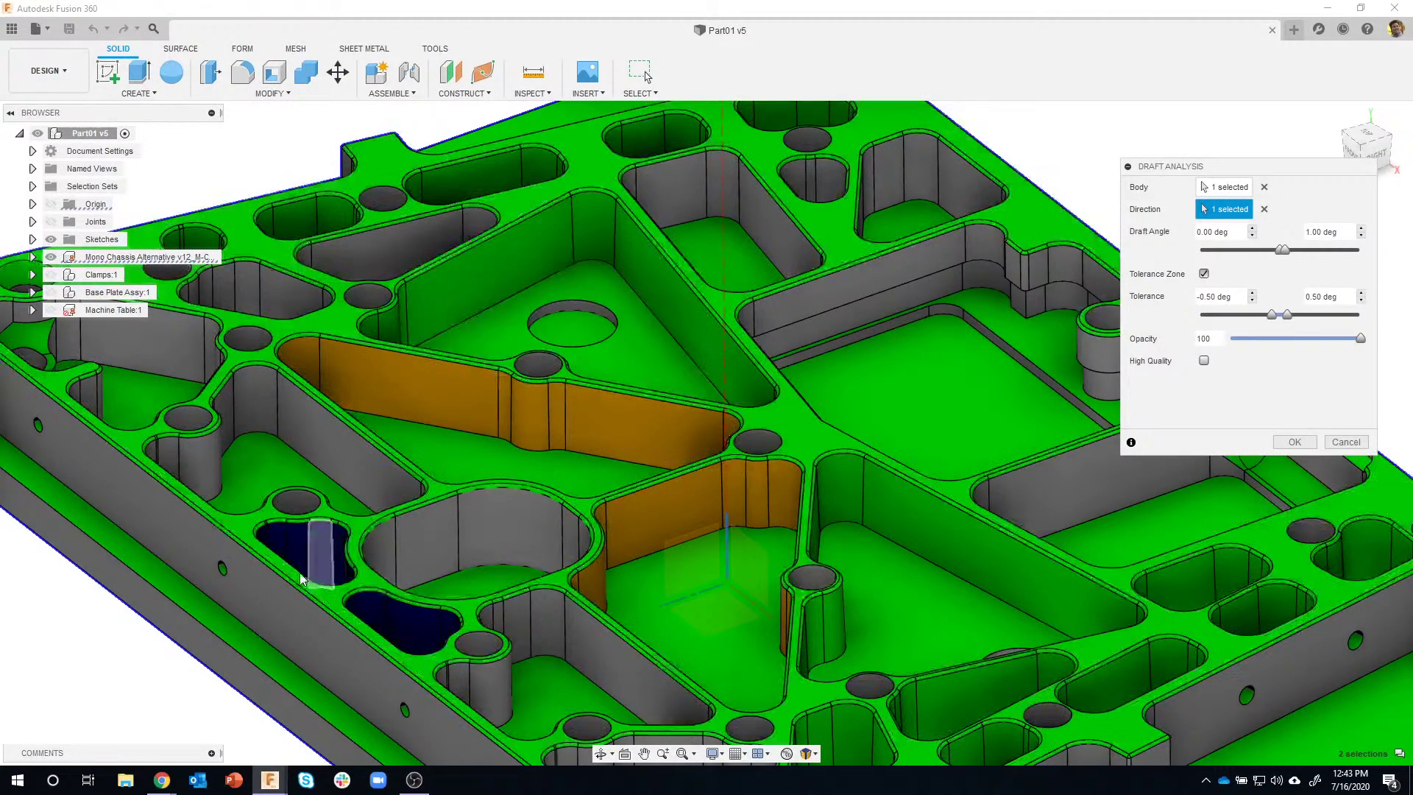
shift+middle_drag(389, 558, 892, 608)
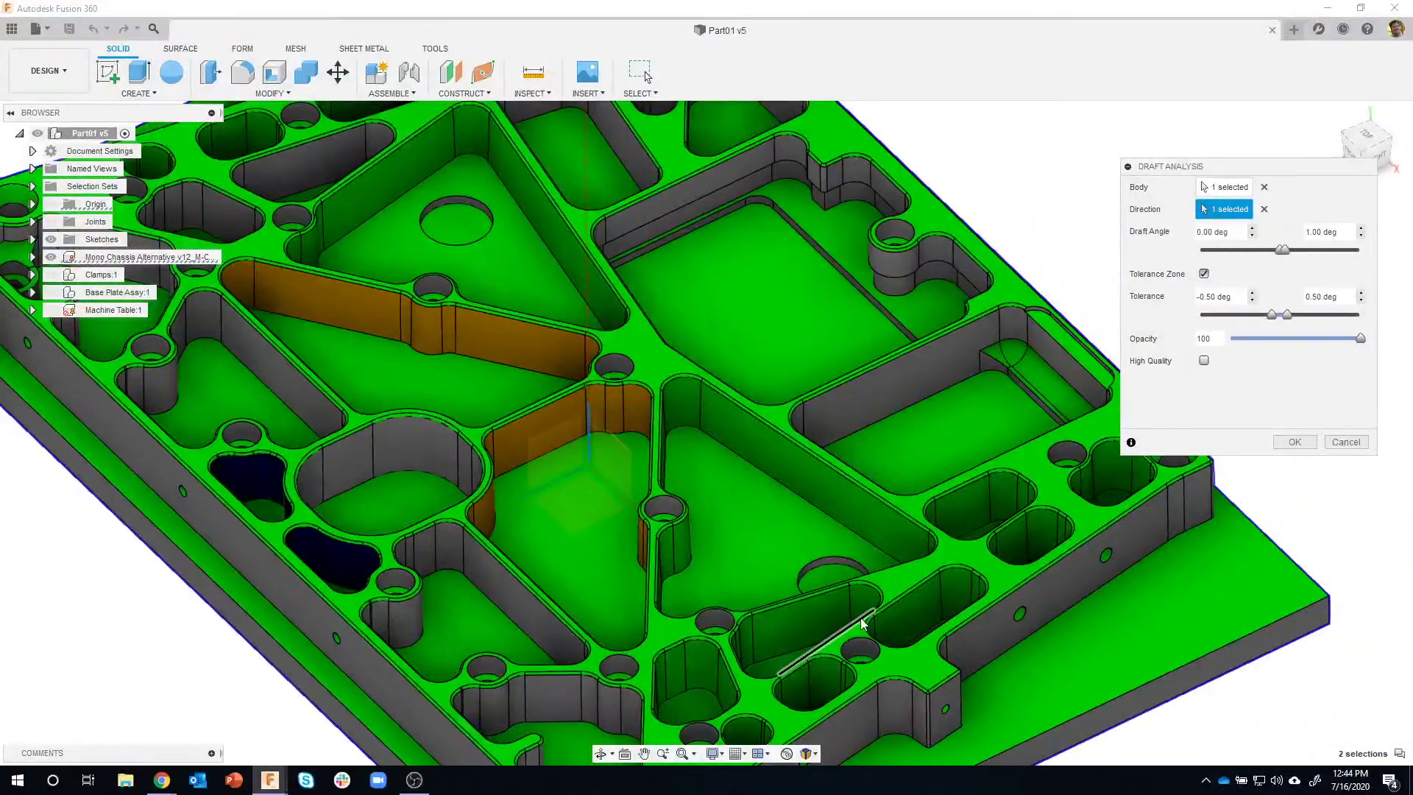
scroll(574, 560, down, 2)
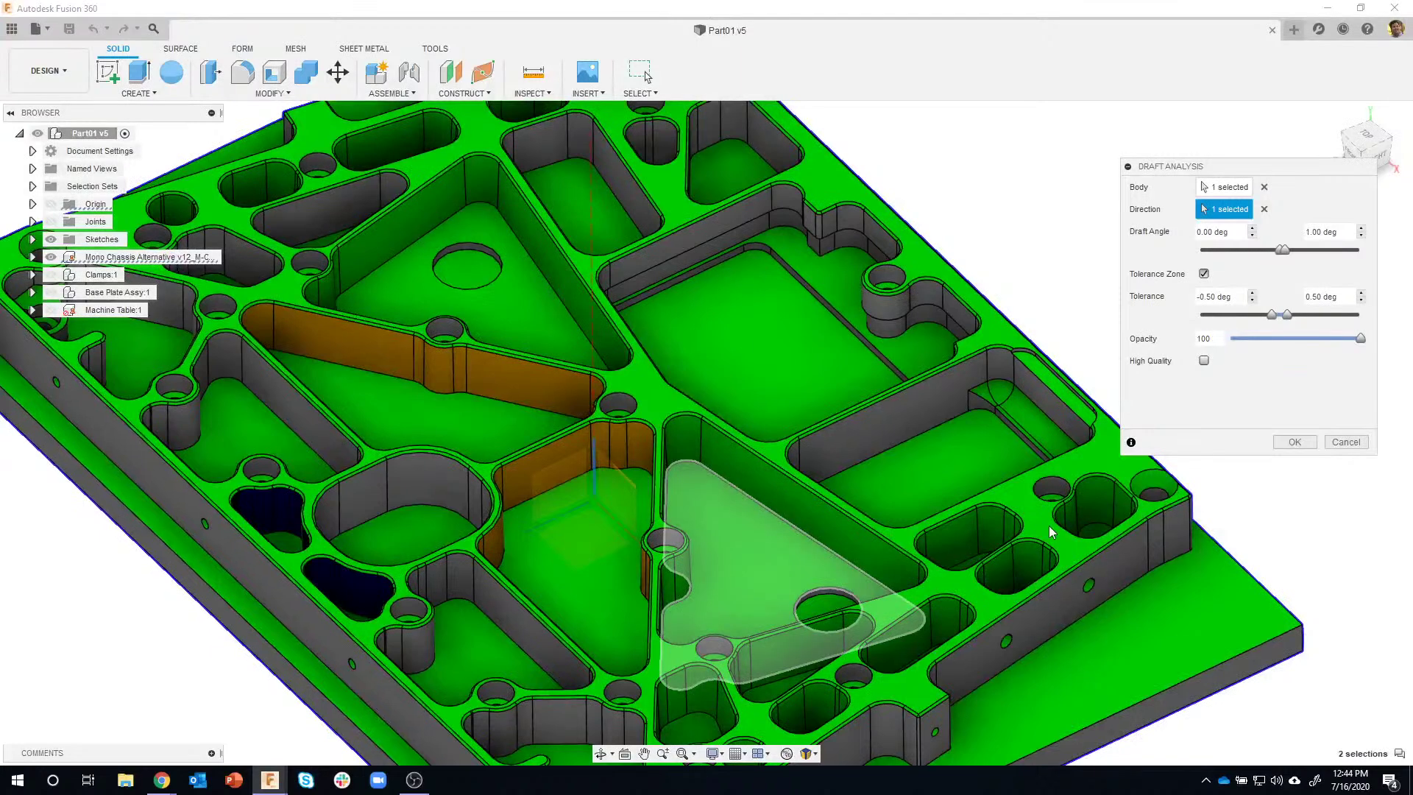
shift+middle_drag(1049, 526, 603, 441)
scroll(630, 401, up, 2)
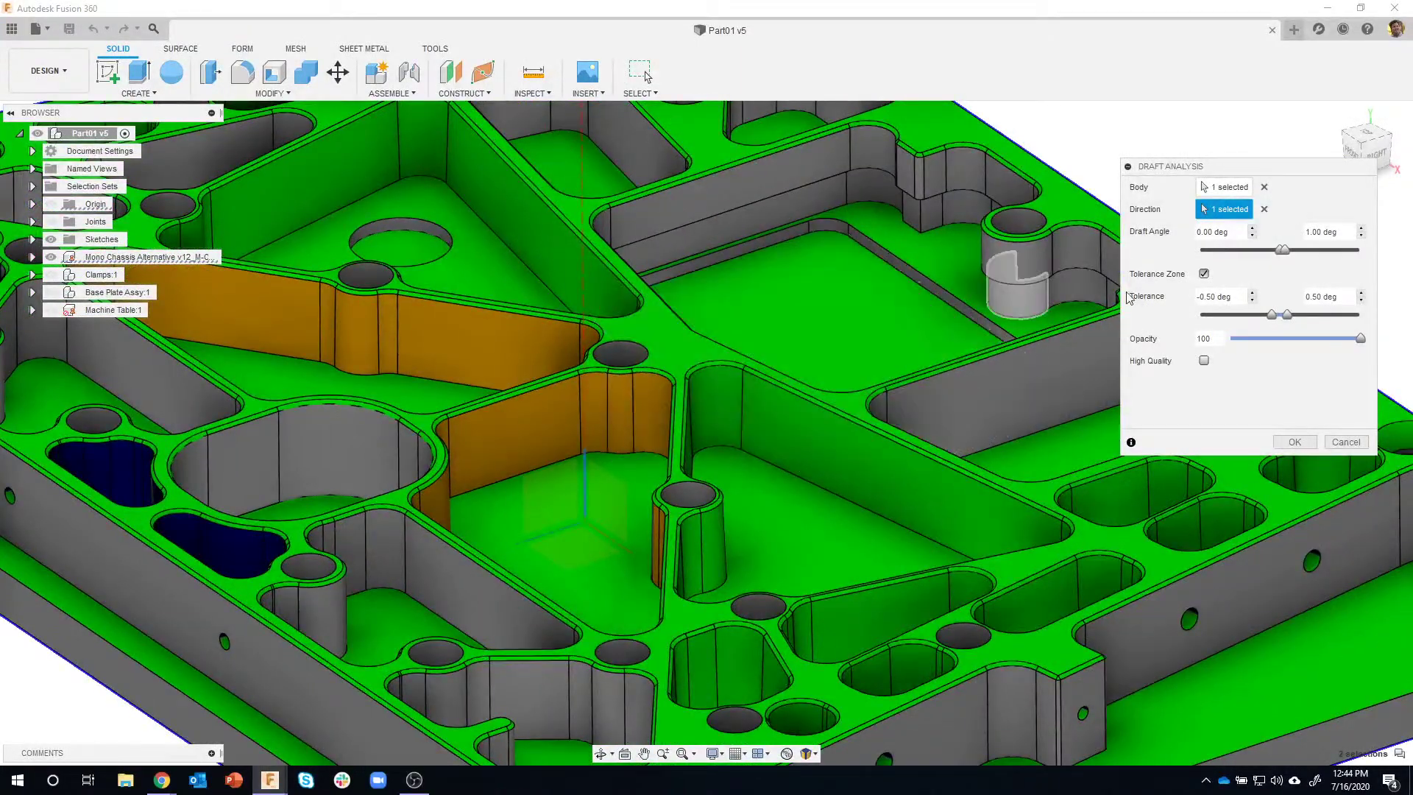
Set the draft angle range to -2.00 deg and 2.00 deg, and inspect the walls of the two small pockets near the edge
click(1361, 230)
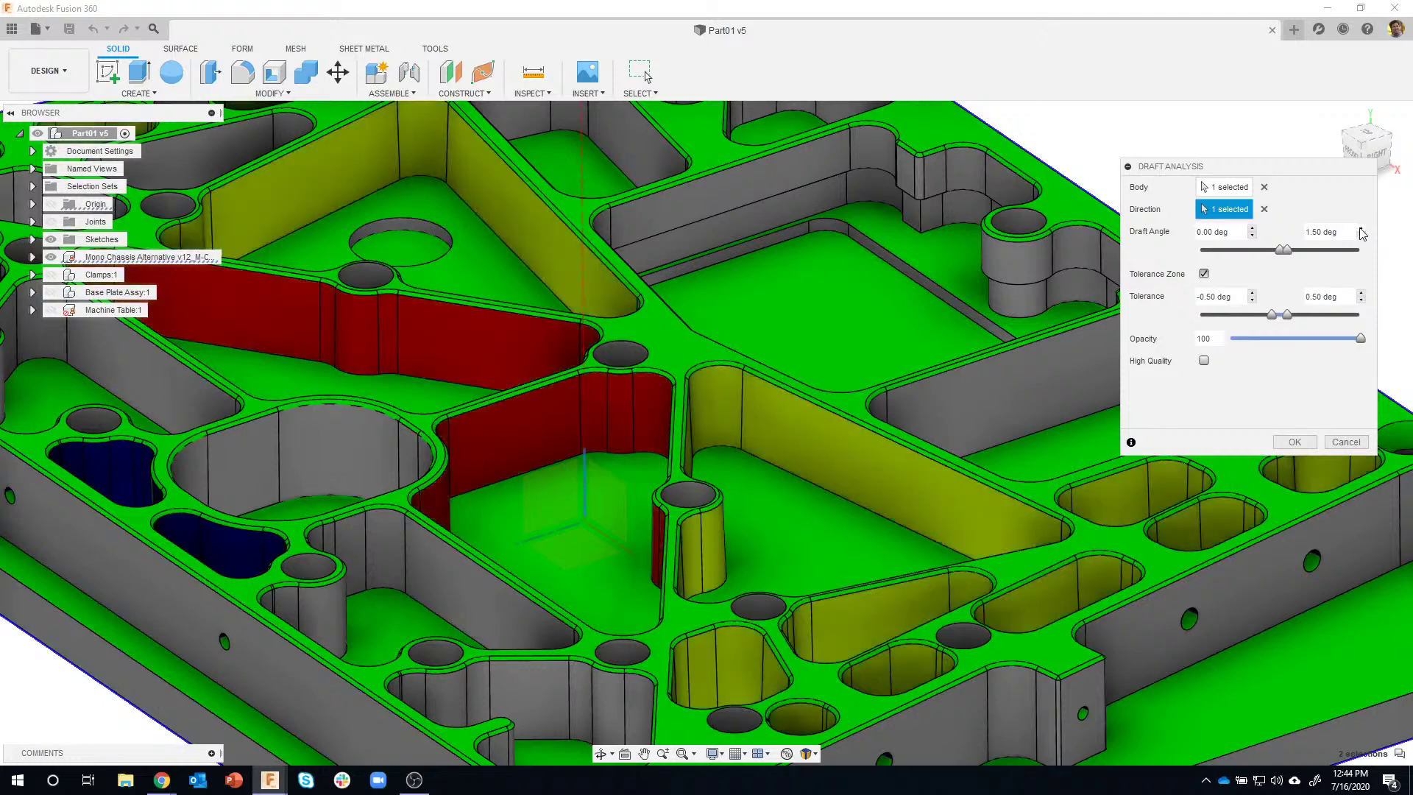
click(1361, 229)
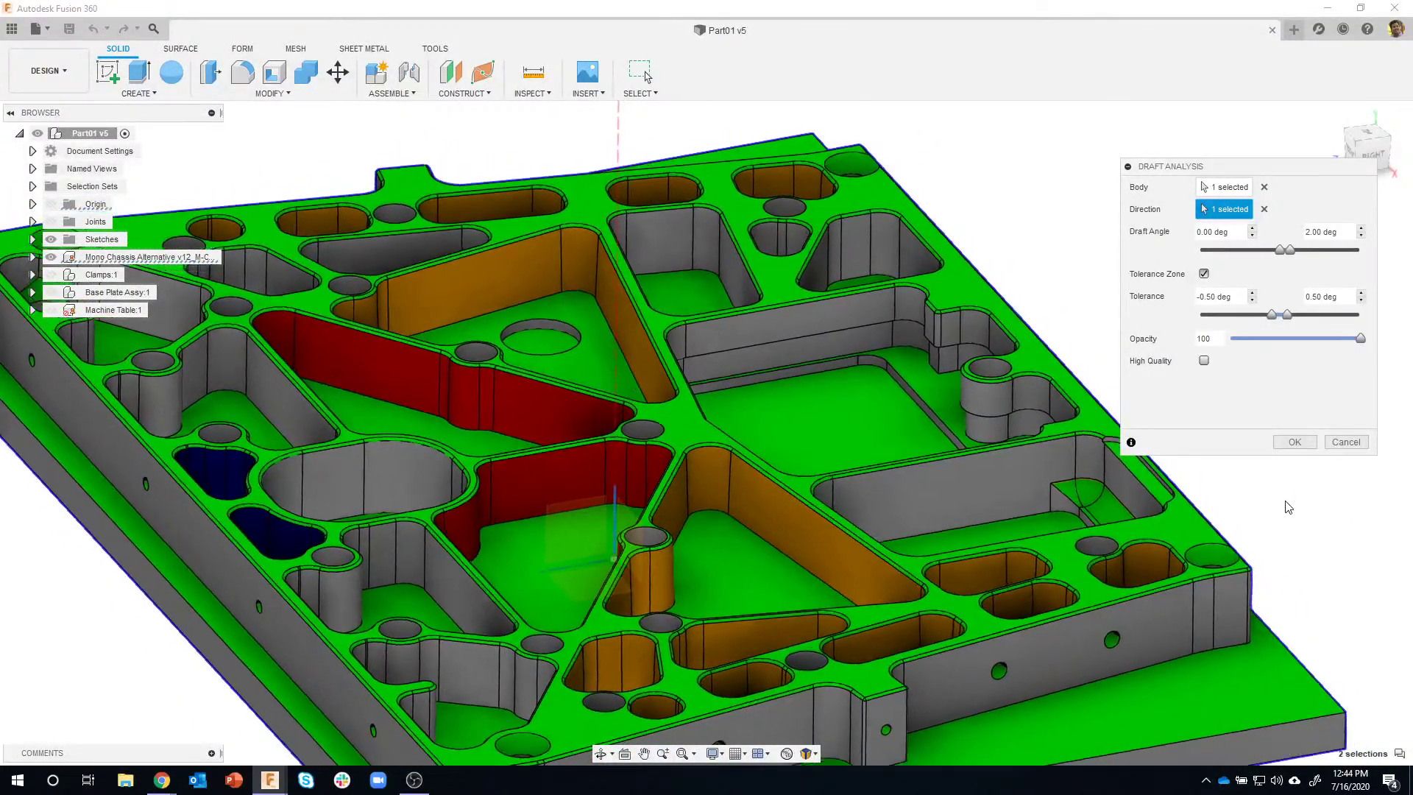
click(1254, 236)
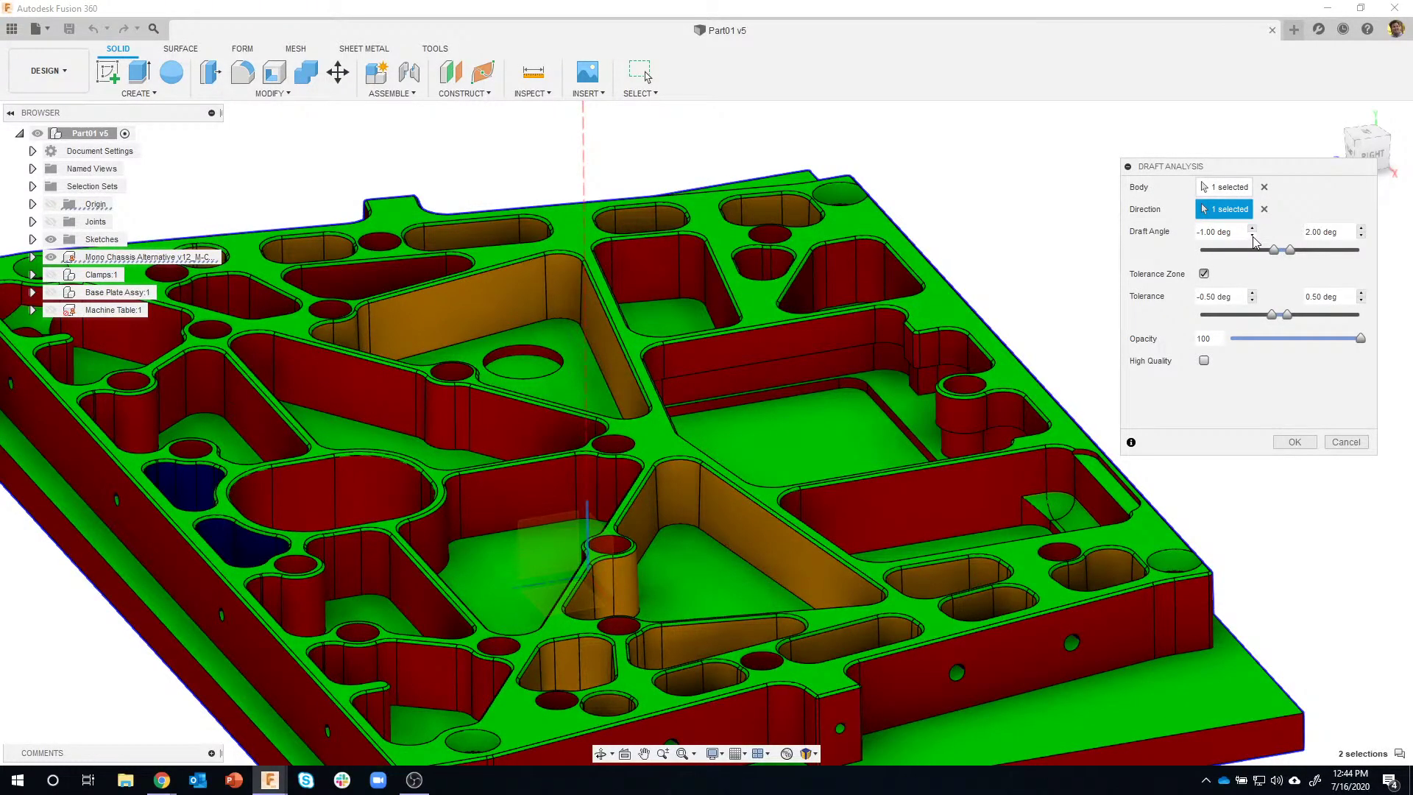
click(1252, 236)
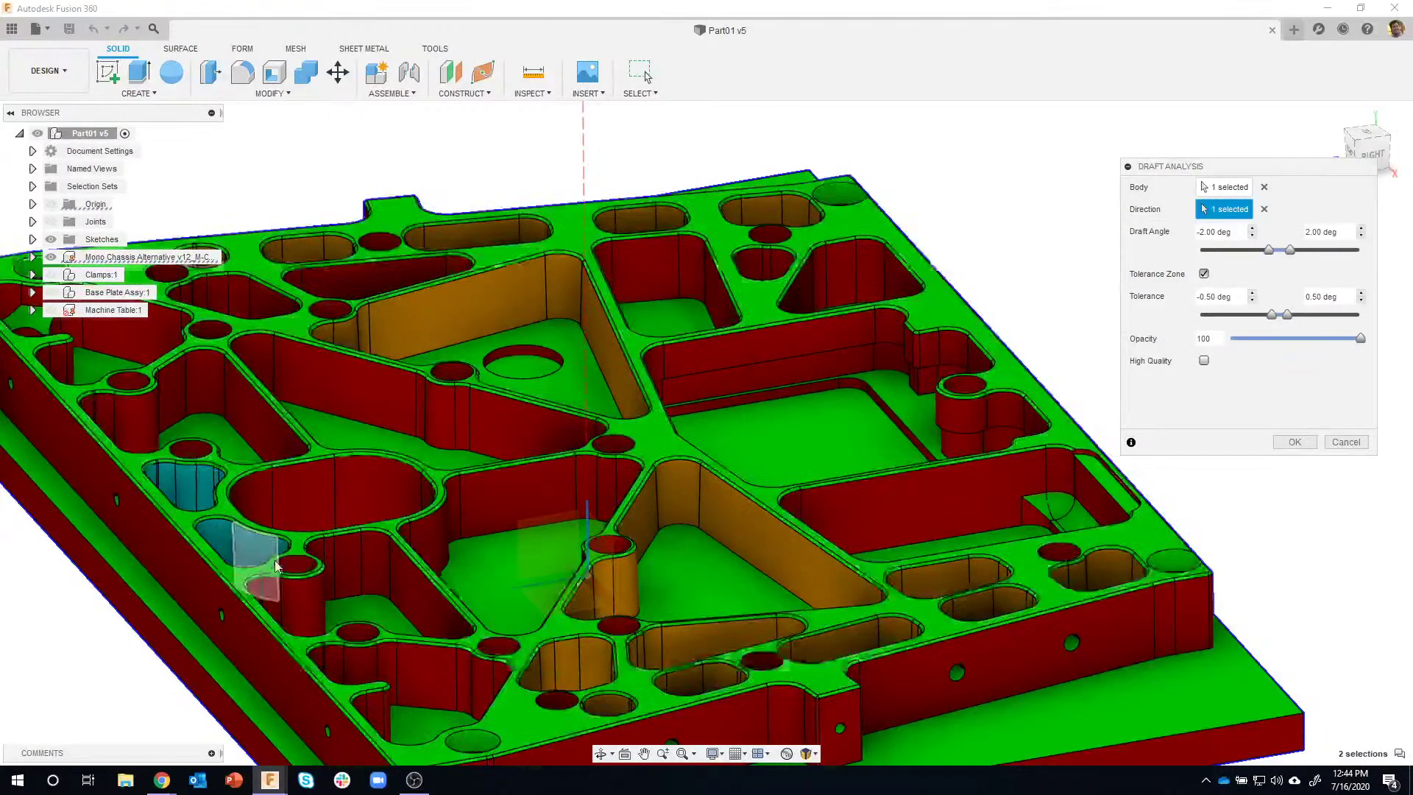
click(1253, 229)
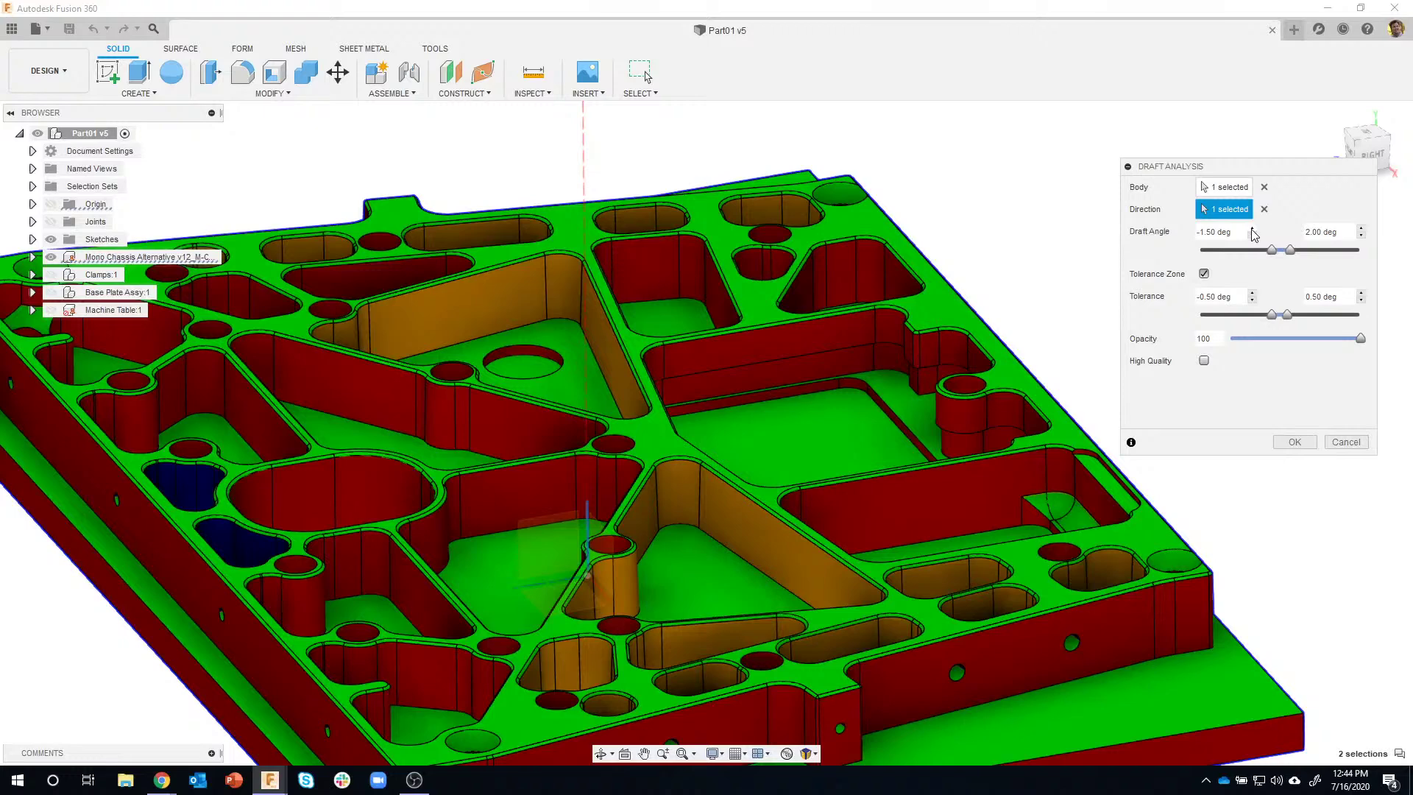
click(1252, 235)
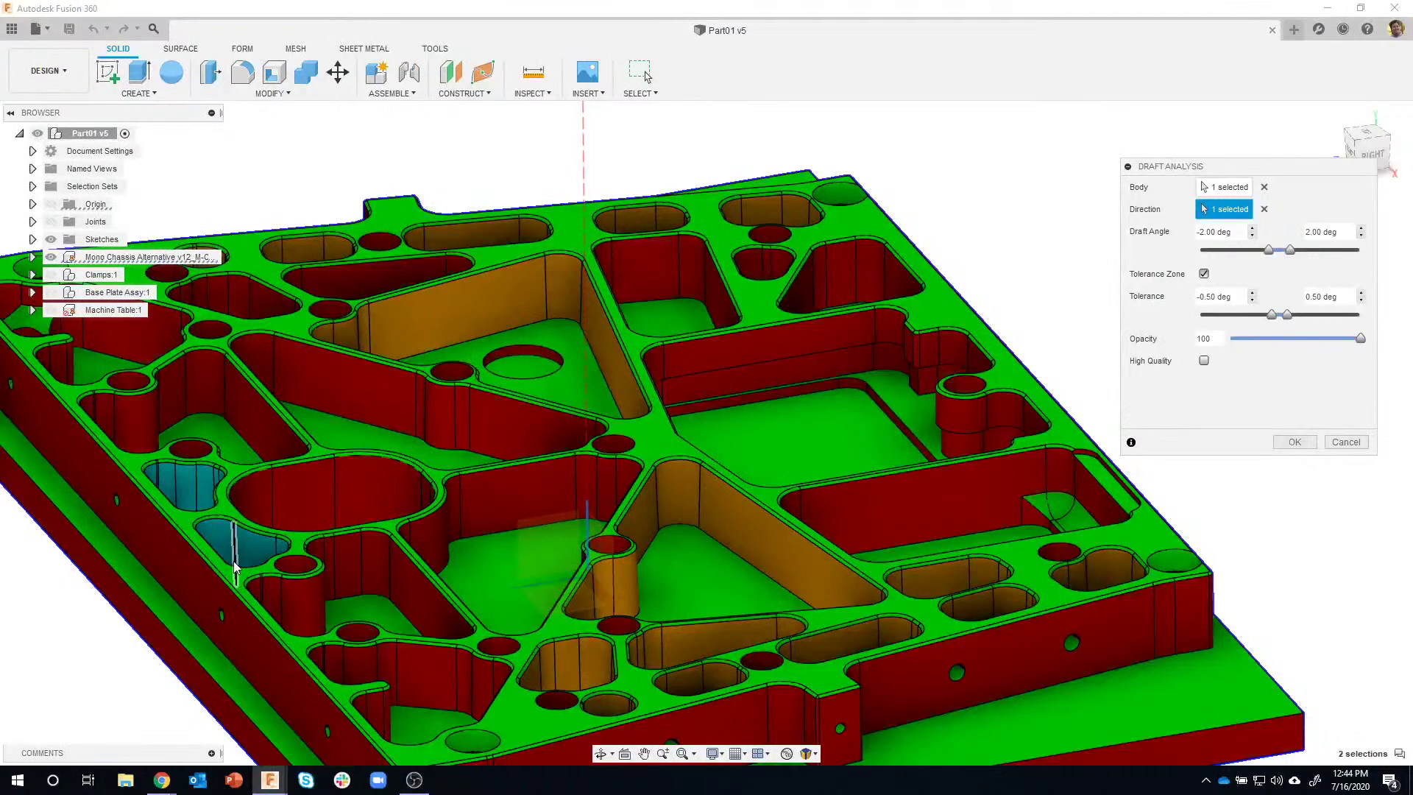
scroll(232, 547, up, 5)
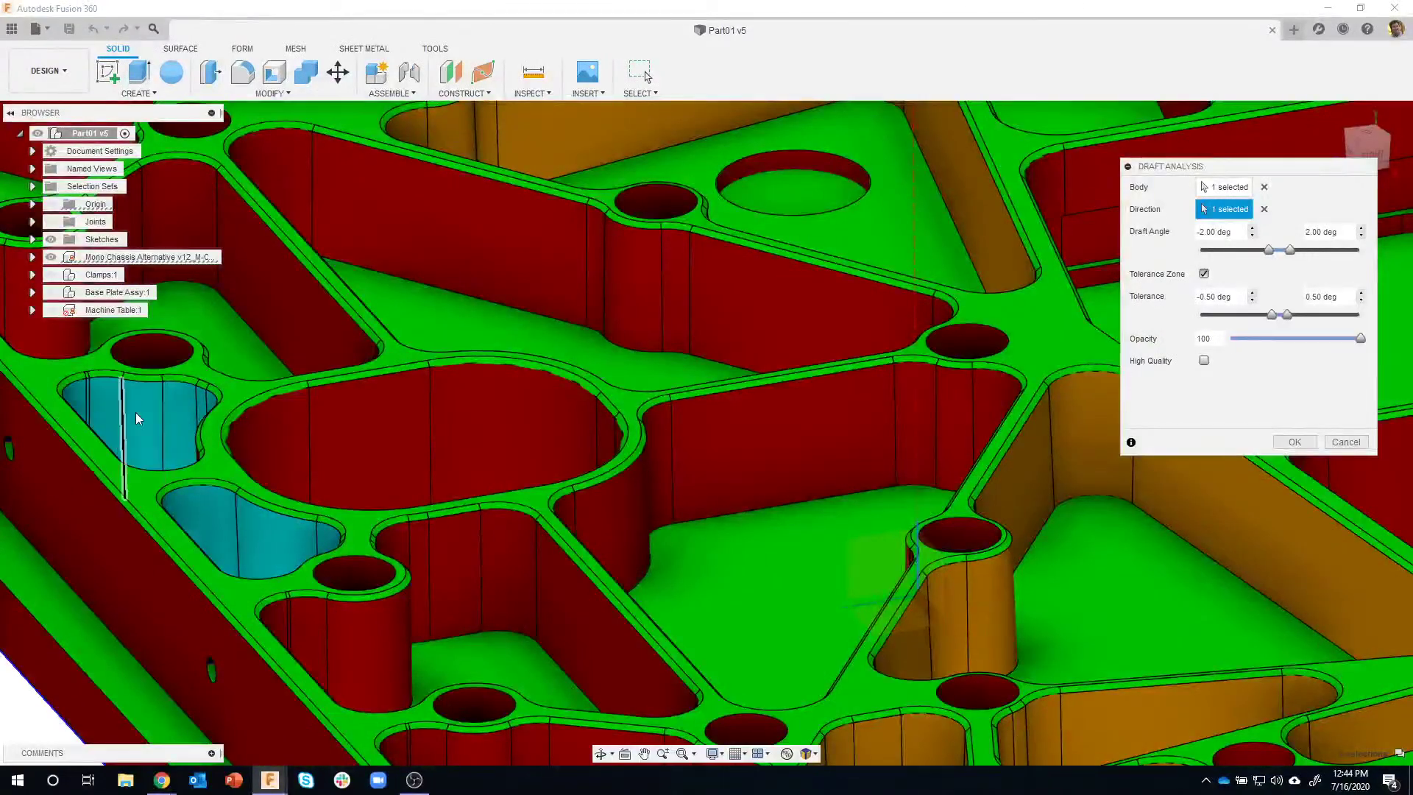
scroll(52, 382, up, 4)
shift+middle_drag(87, 385, 130, 386)
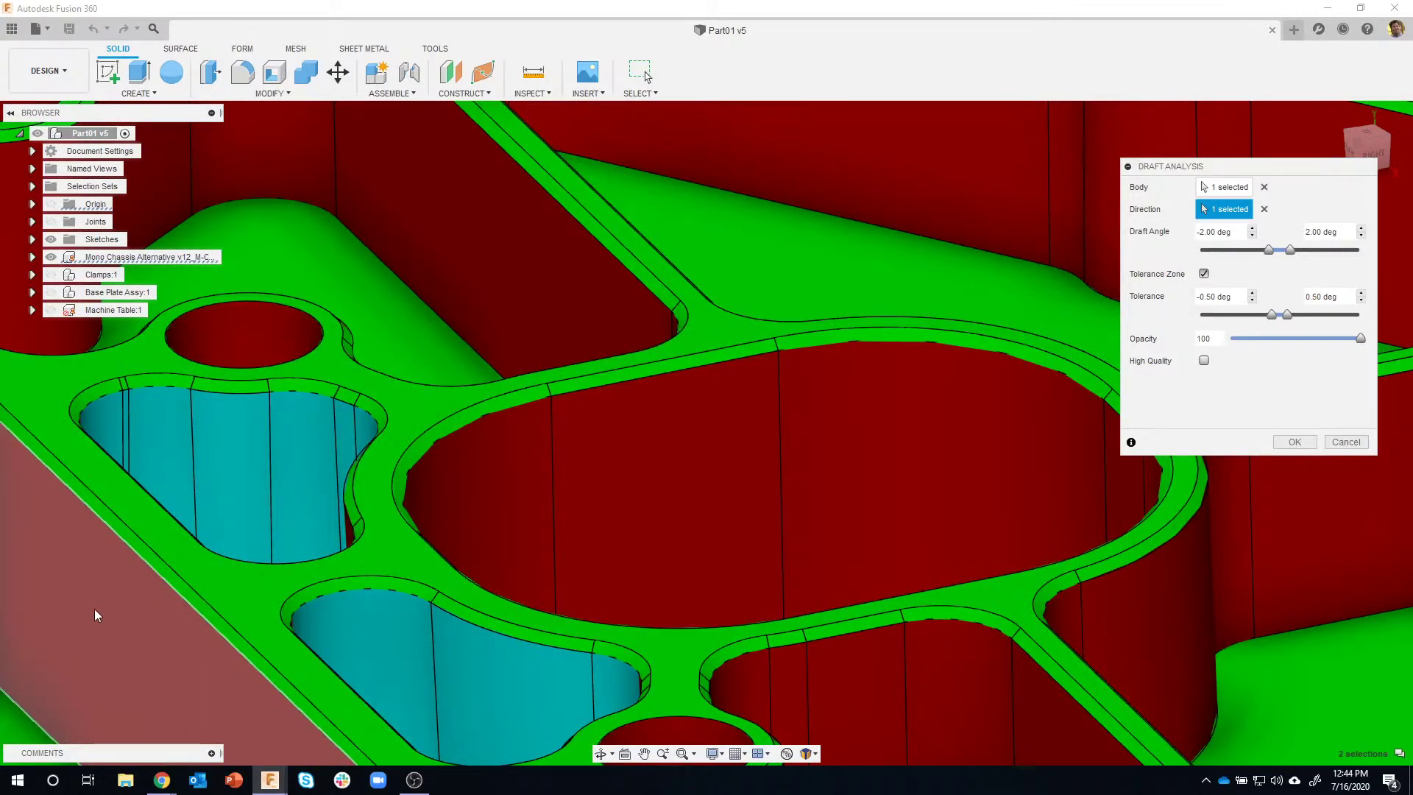
scroll(333, 545, down, 10)
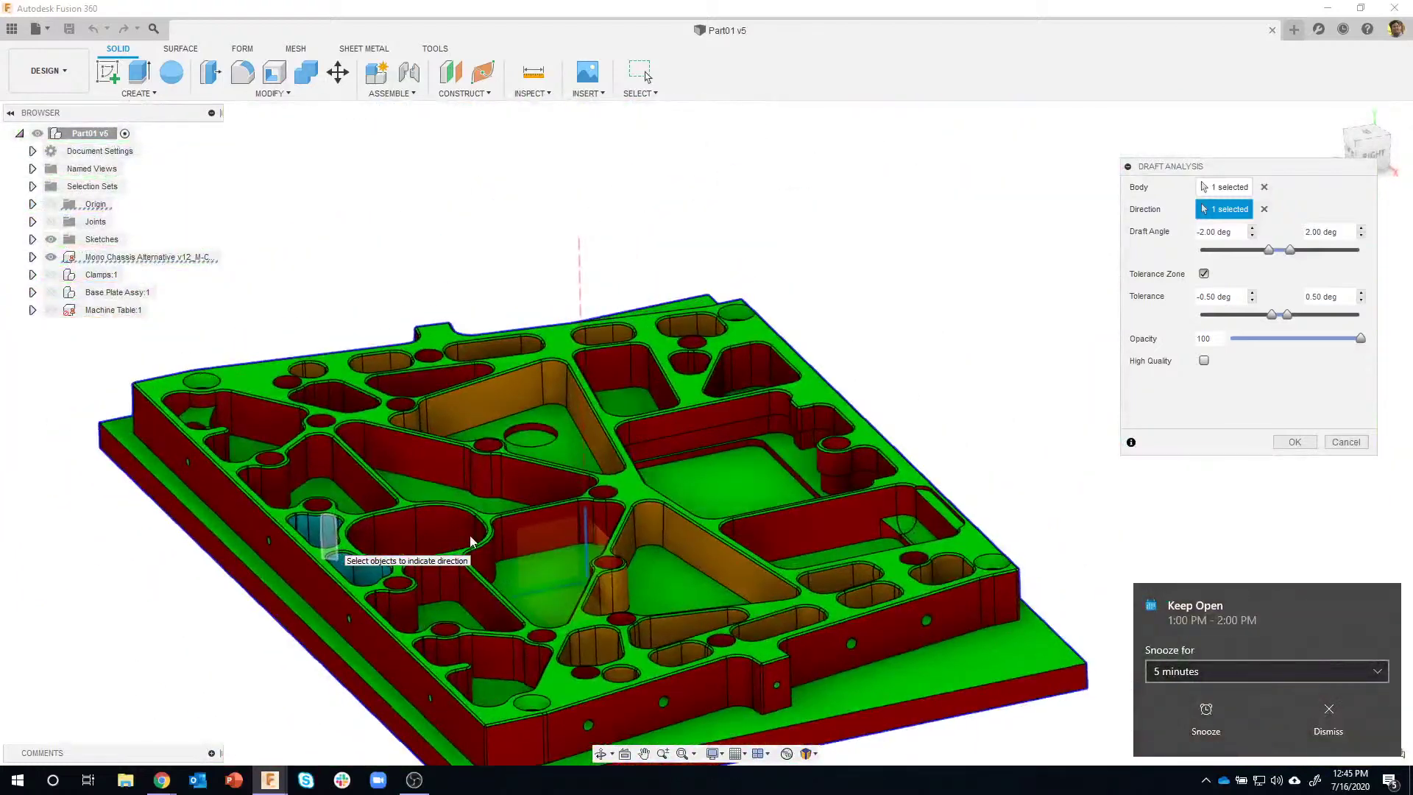
Dismiss the calendar reminder and compare the pocket walls' draft colours with the tolerance zone off and on, leaving it on
click(1328, 709)
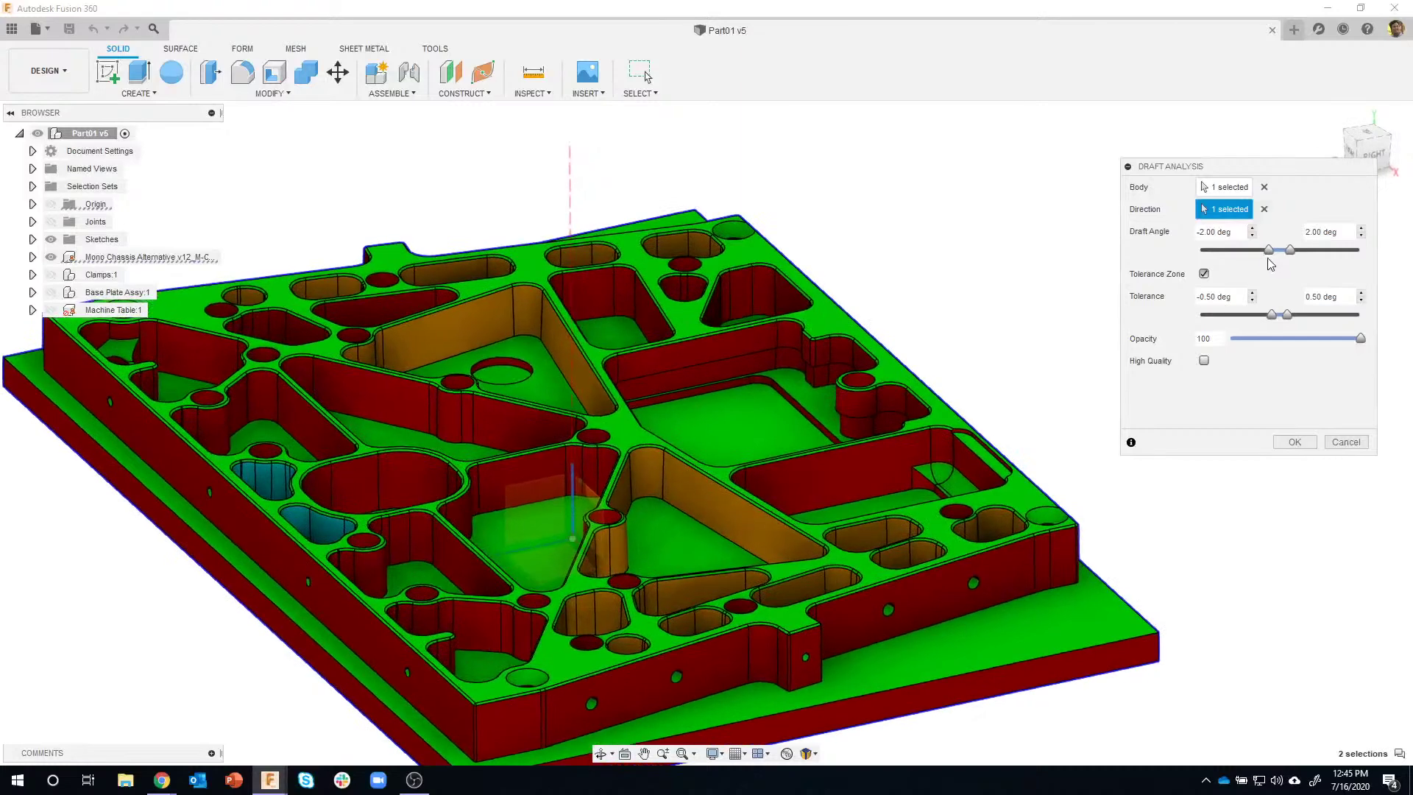
click(1204, 275)
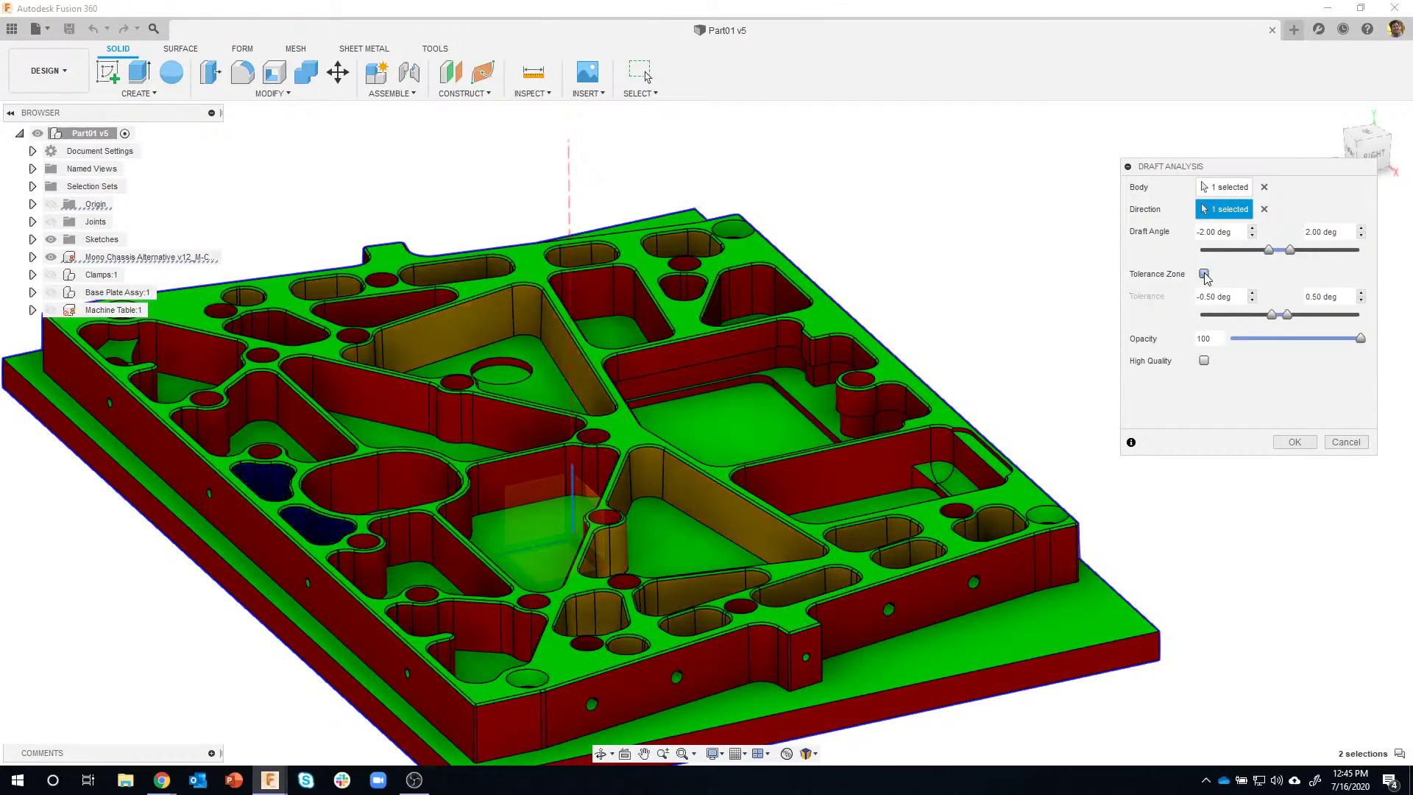
click(1204, 274)
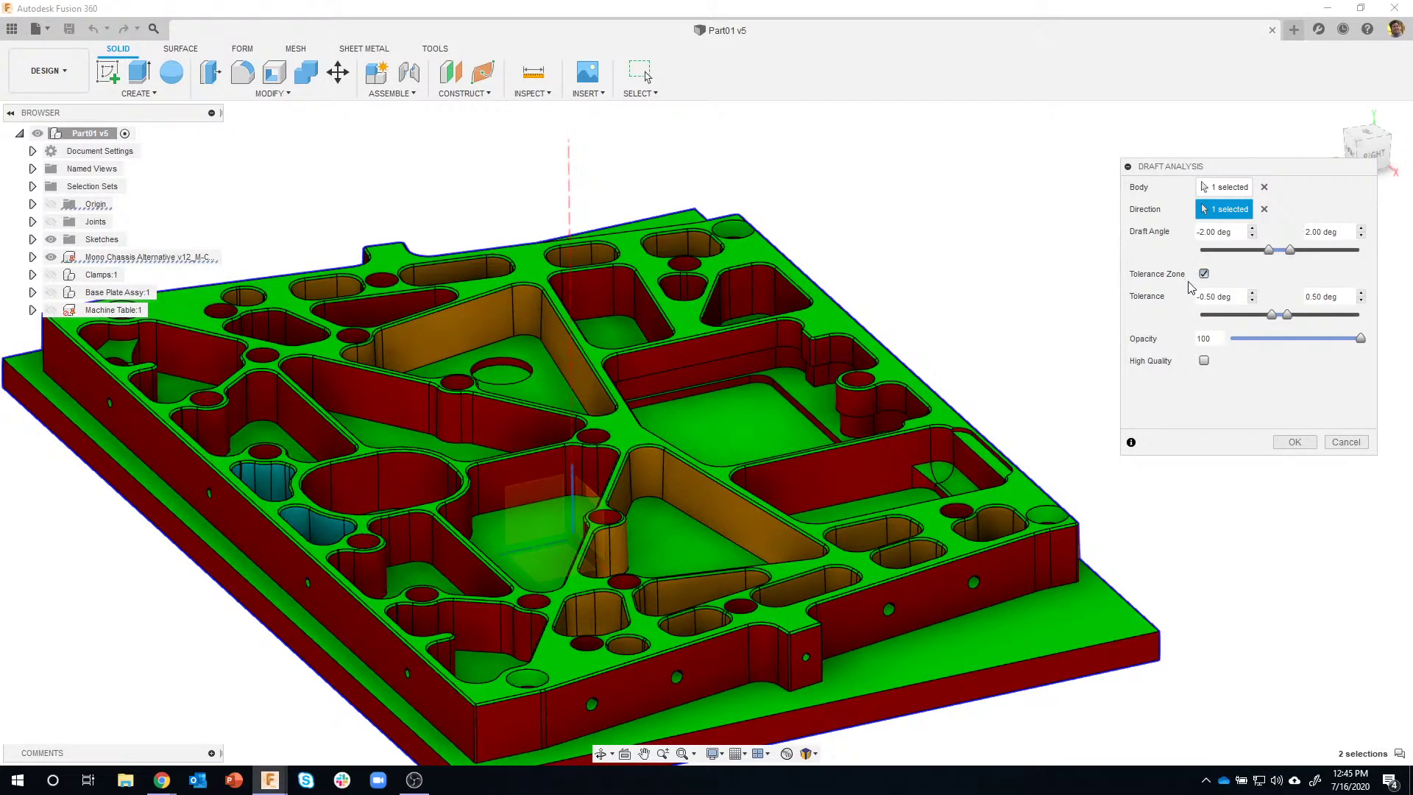
click(1204, 274)
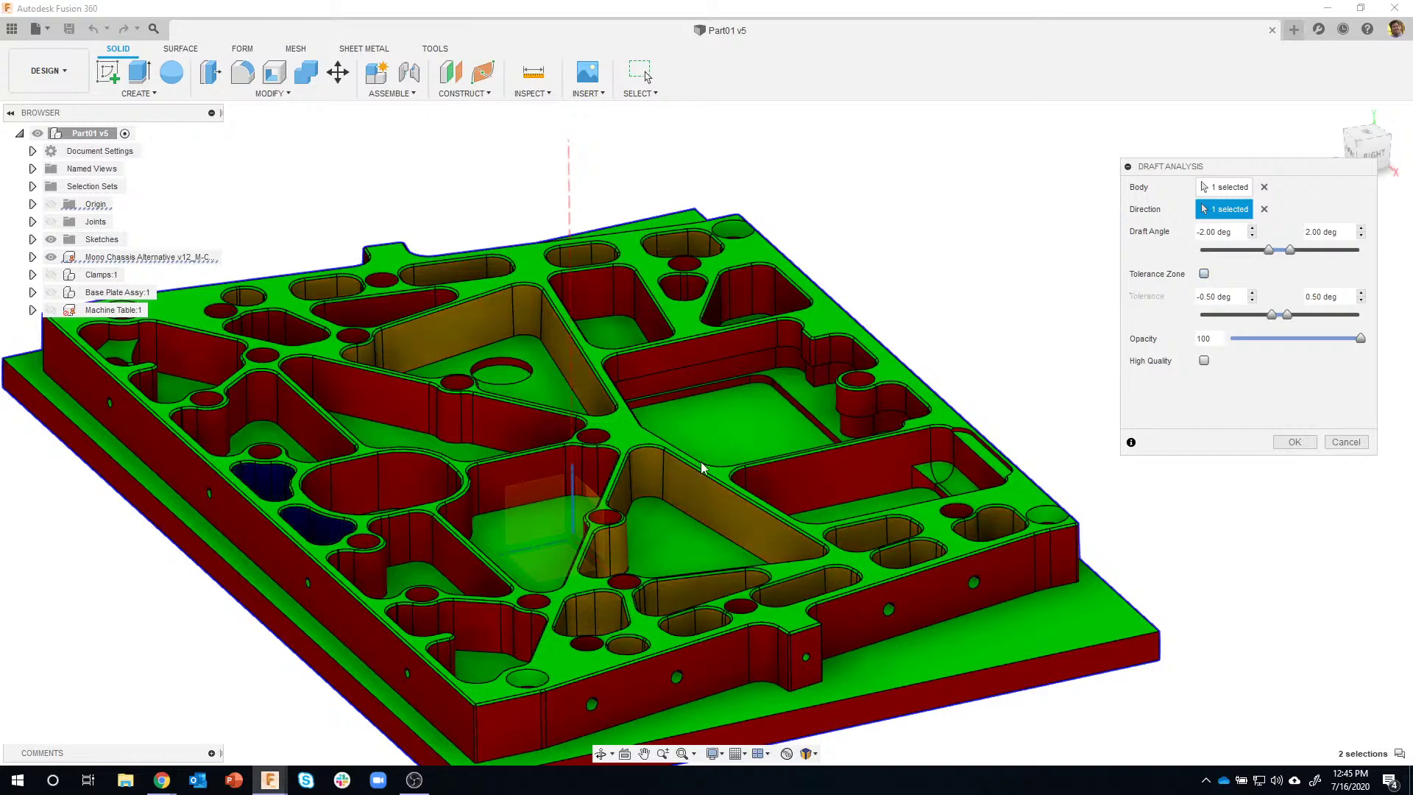
scroll(708, 497, up, 2)
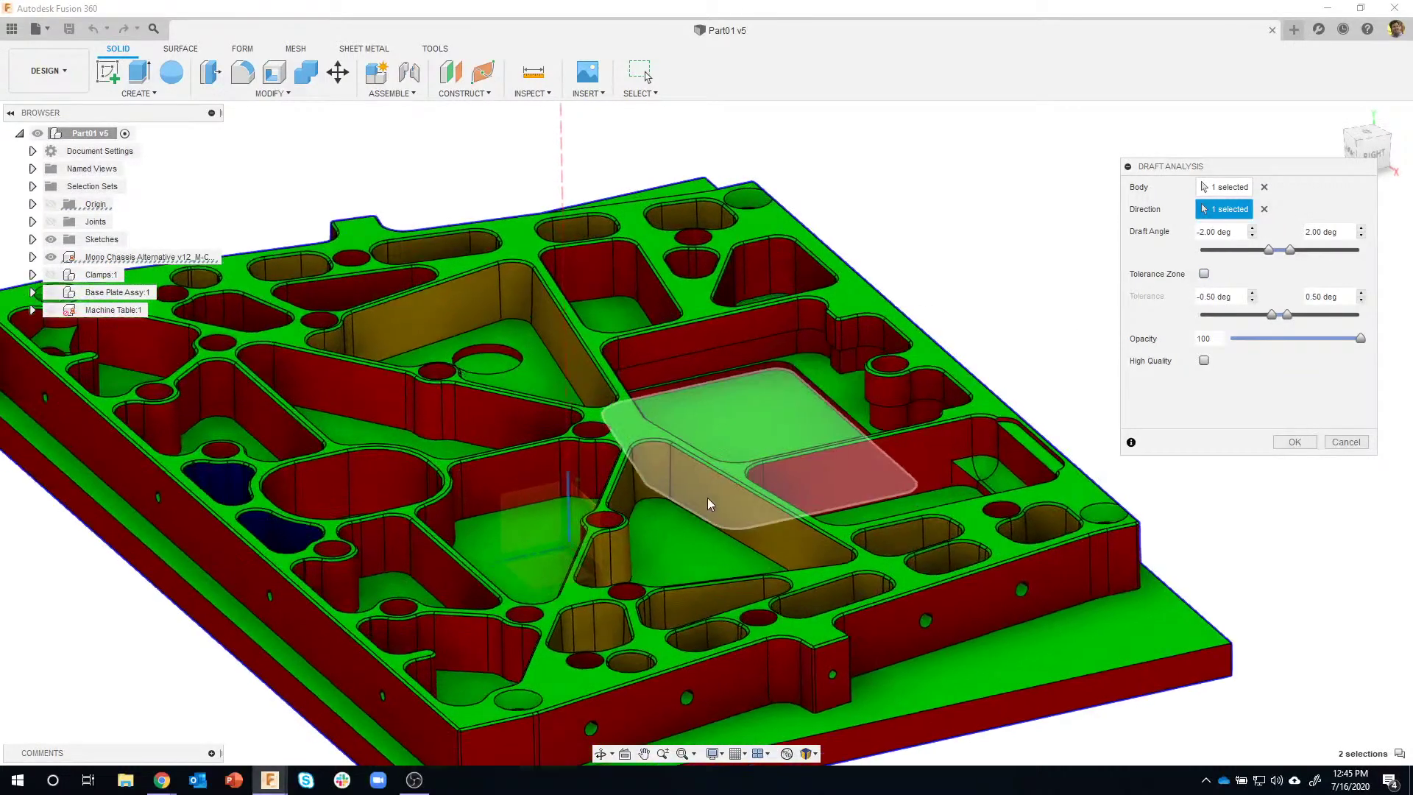
click(1205, 275)
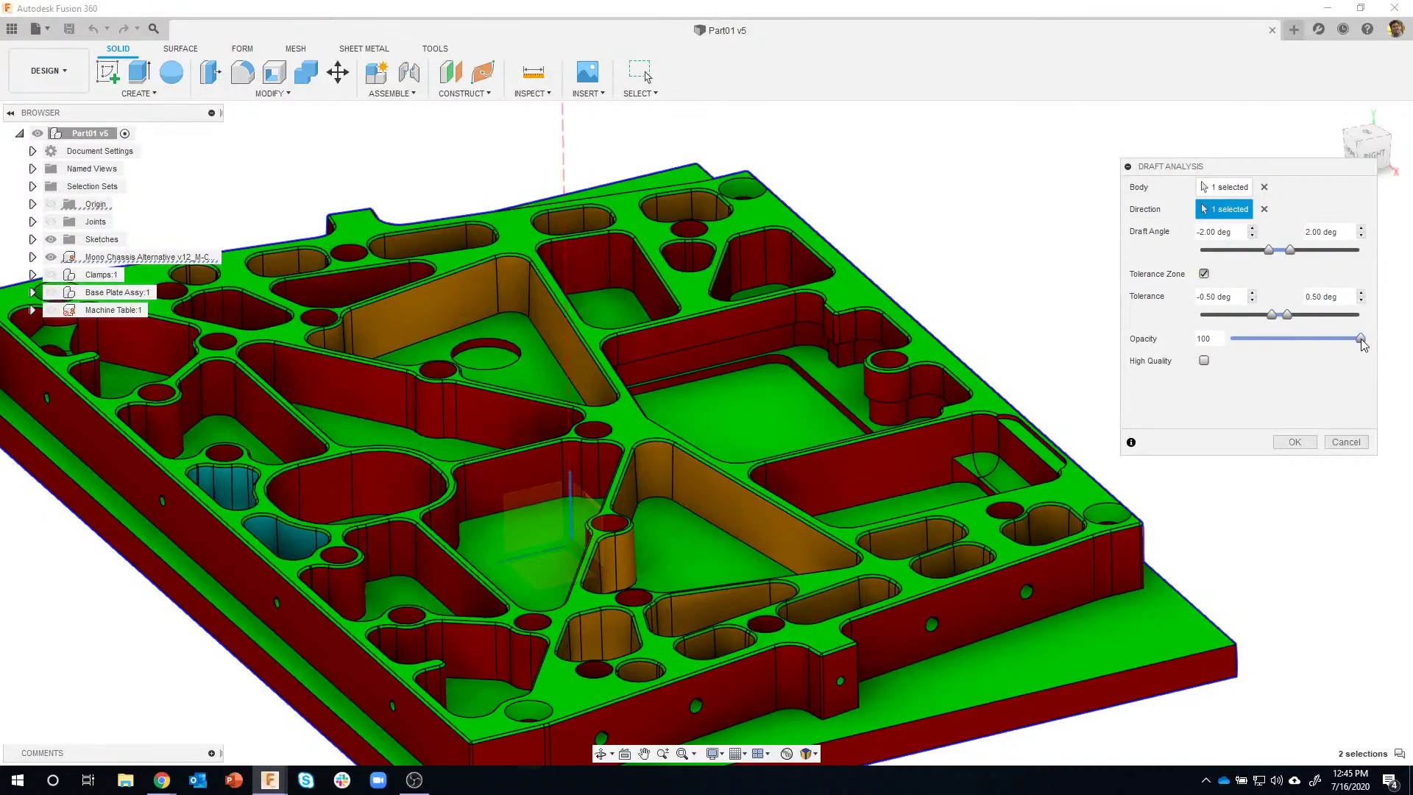
Turn on High Quality for the draft analysis and inspect the walls of the two small pockets near the edge
mouse_move(1363, 344)
mouse_down()
mouse_move(1305, 345)
mouse_move(1384, 340)
mouse_up()
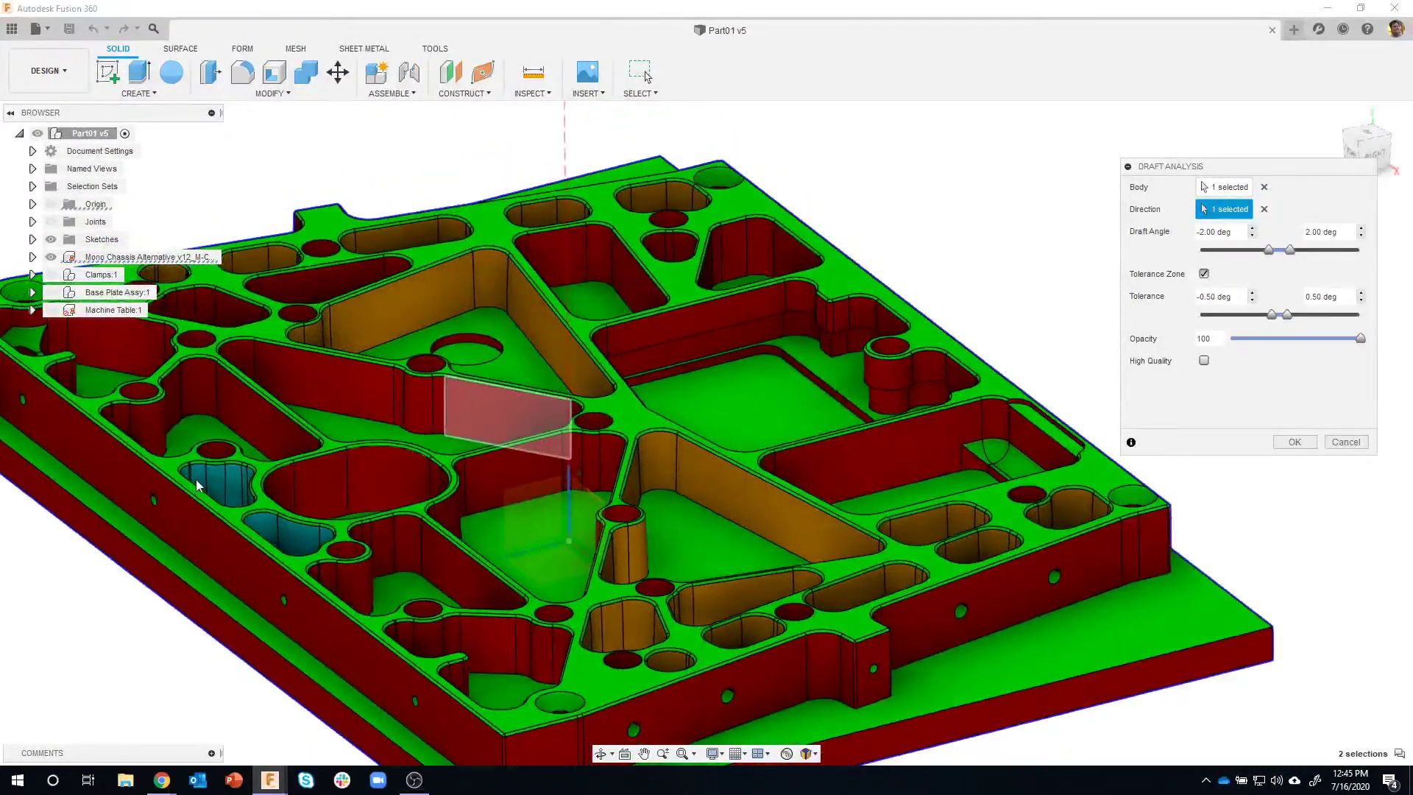
scroll(199, 486, up, 5)
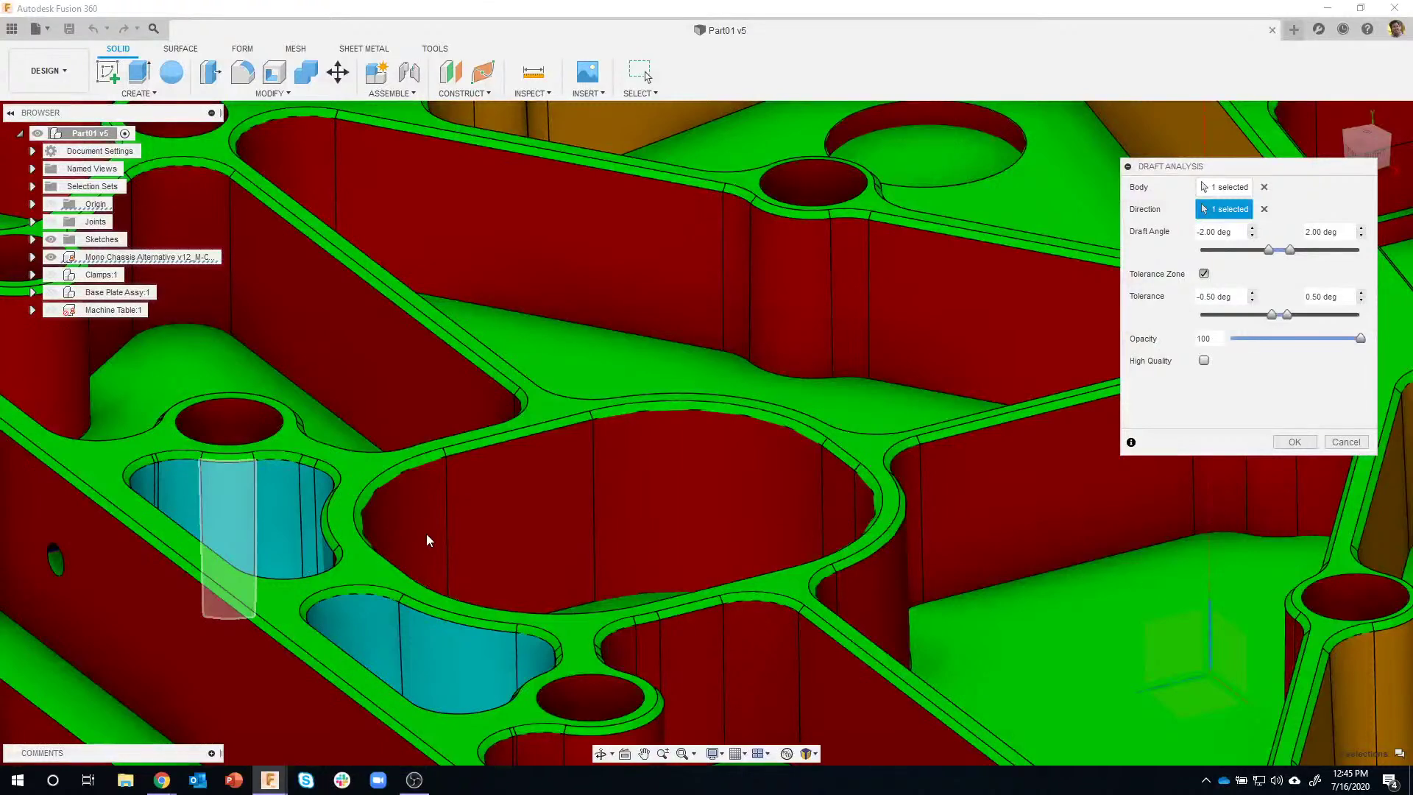
scroll(479, 565, down, 6)
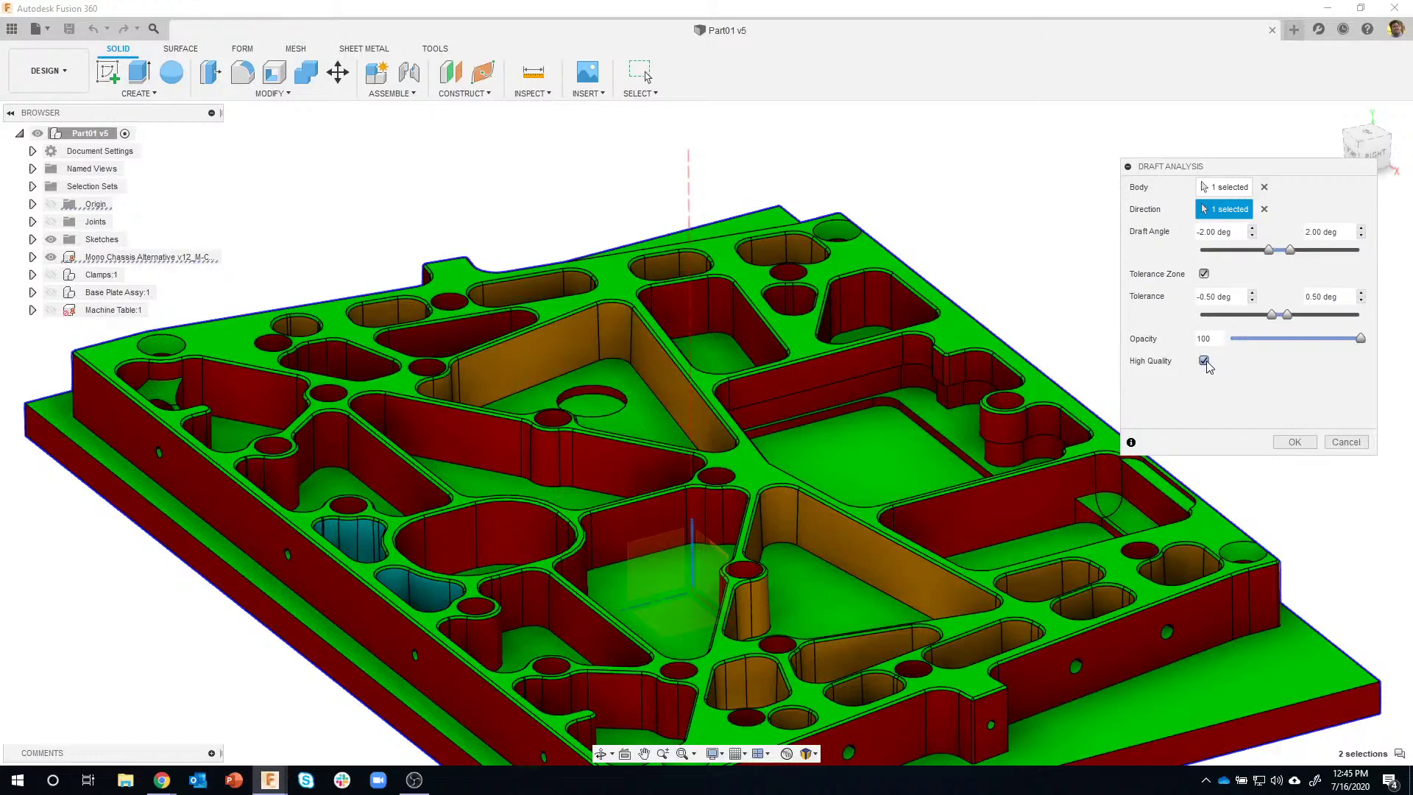
scroll(349, 543, up, 5)
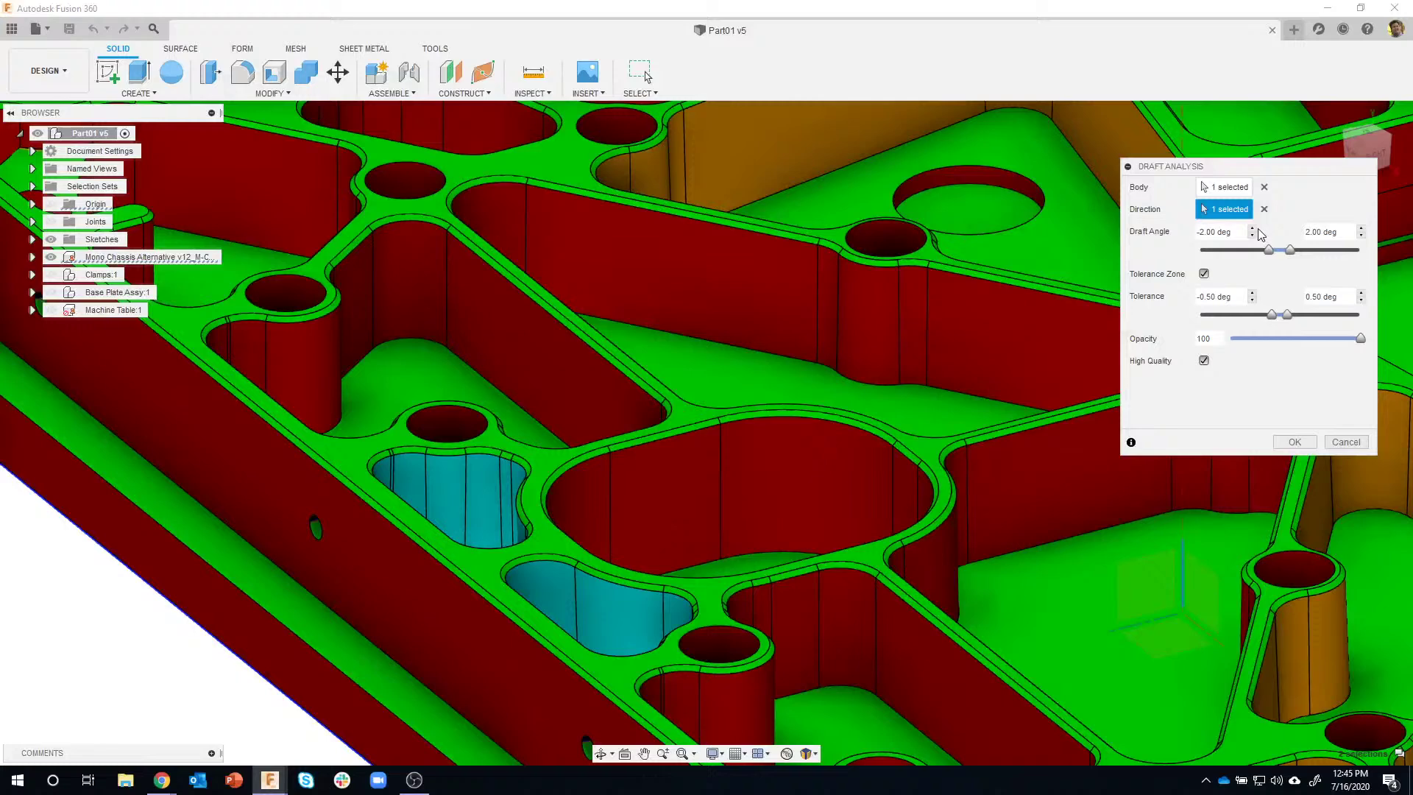
Set the minimum draft angle to 0.00 deg to compare the wall colours, and close the draft analysis without saving it
click(1253, 228)
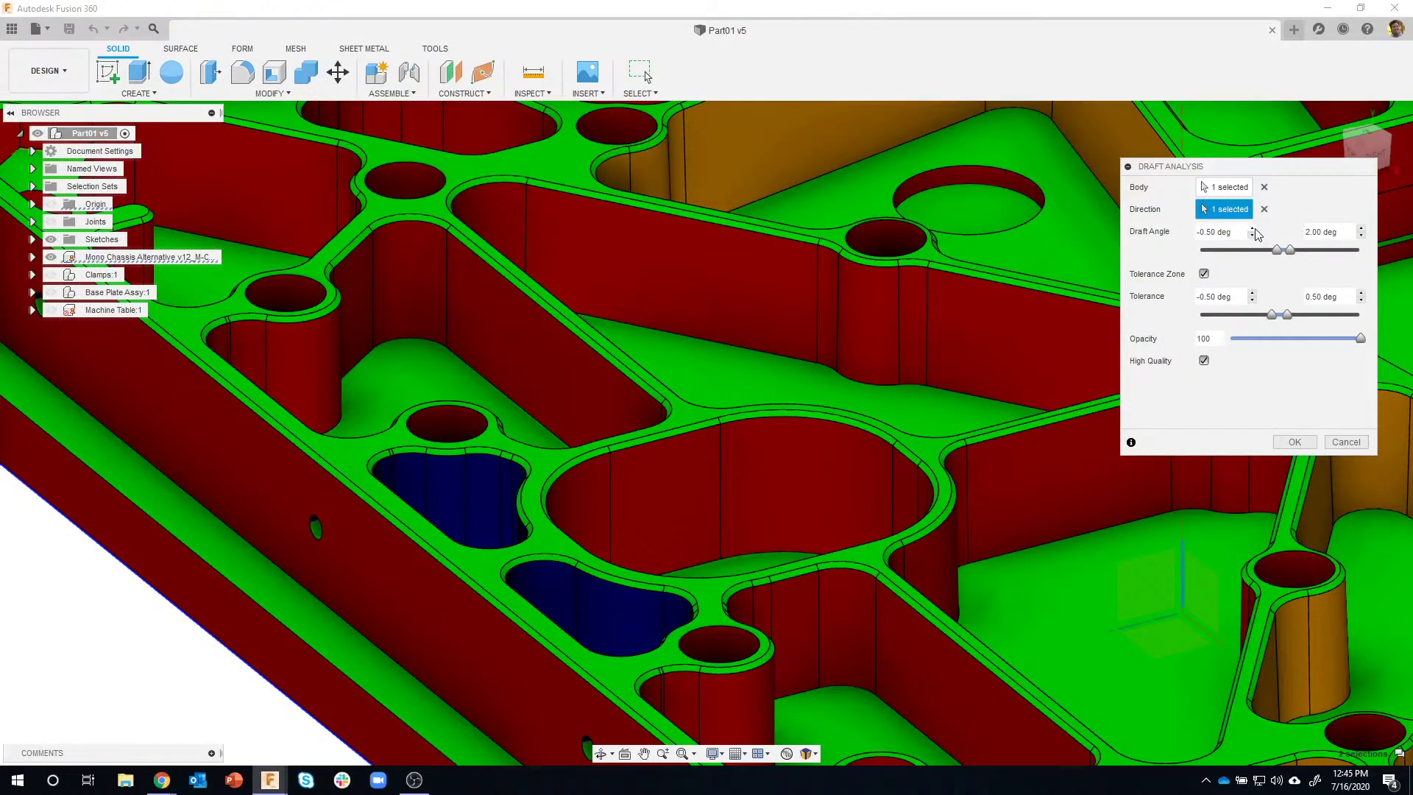
click(1253, 229)
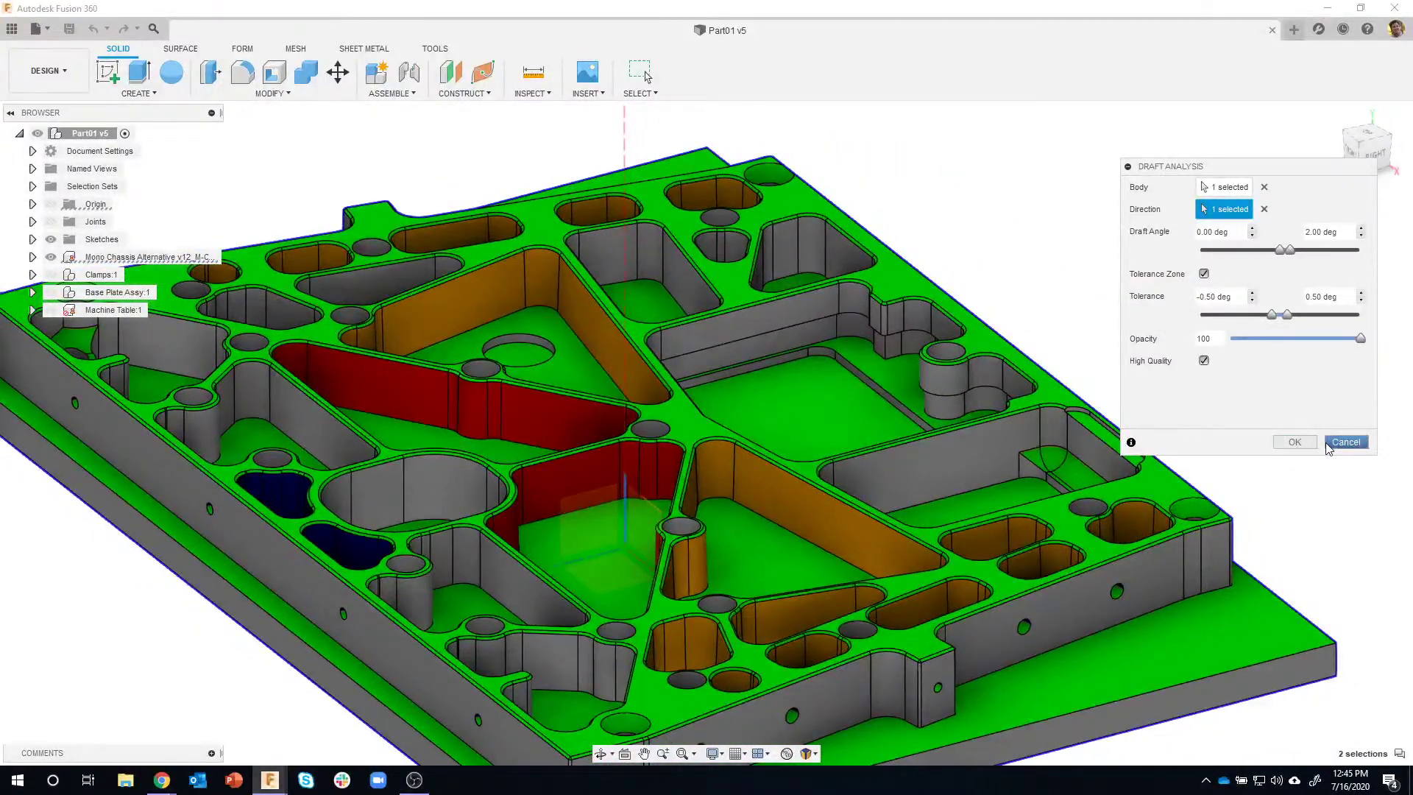
click(1329, 442)
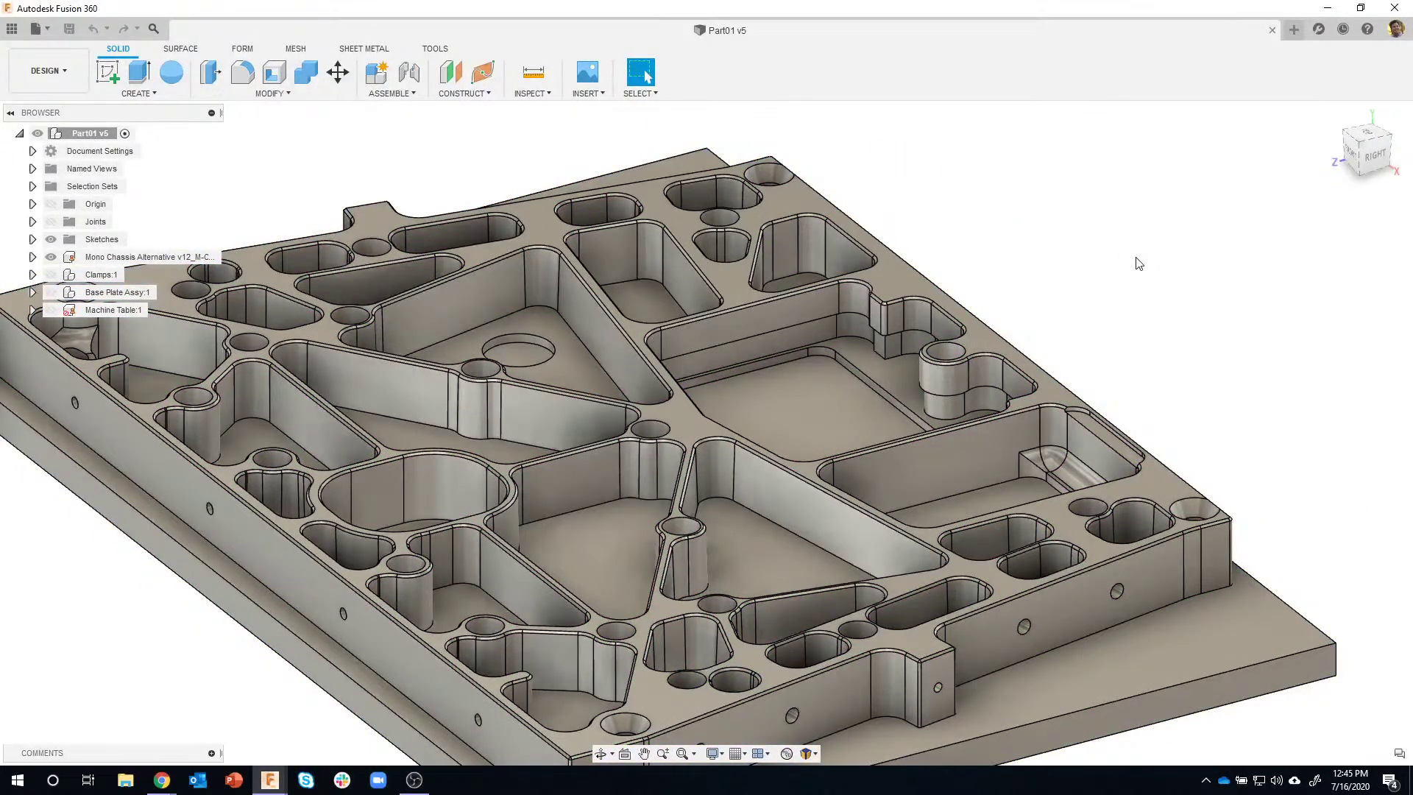
Start an Accessibility Analysis on the chassis plate body, using the origin's Y axis as the direction
click(533, 93)
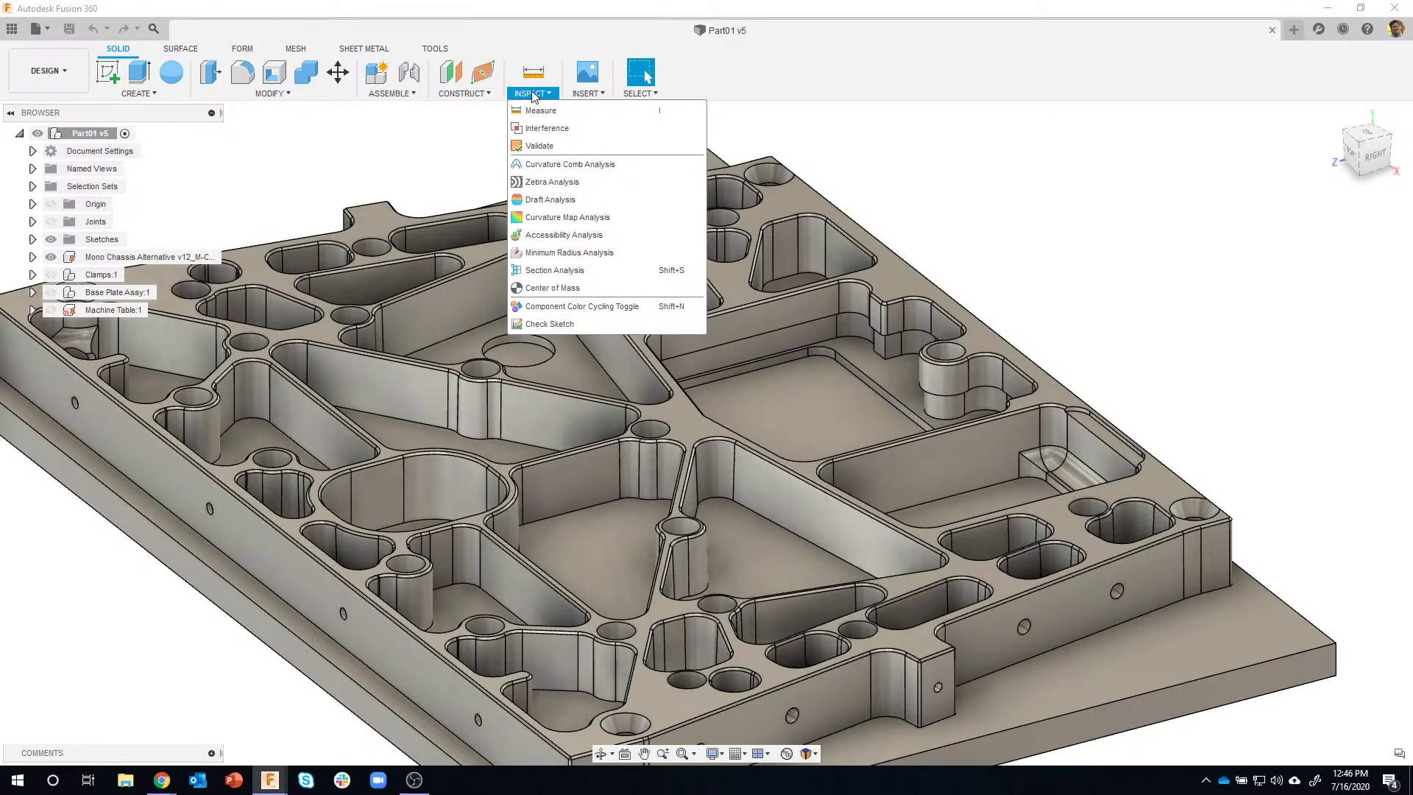
click(552, 236)
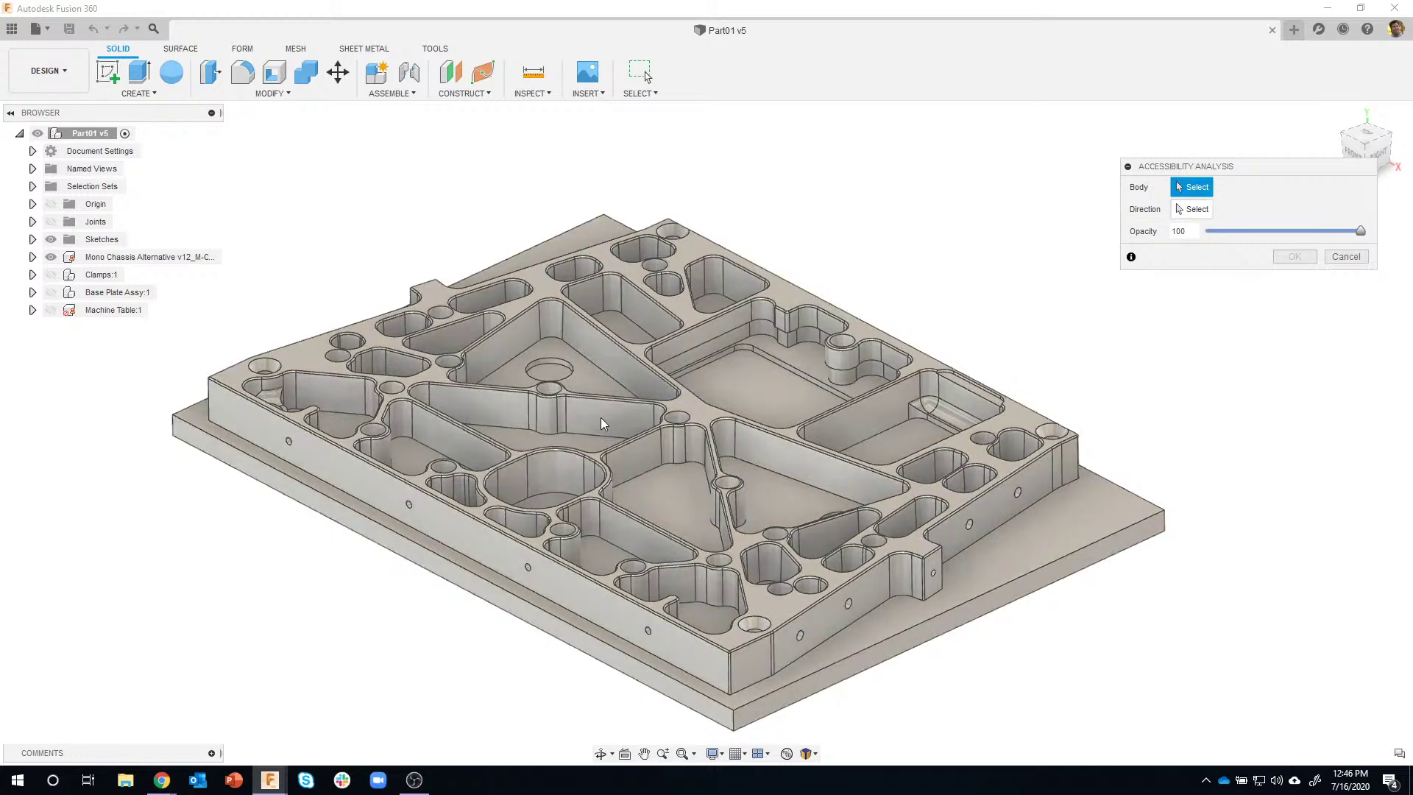
click(602, 417)
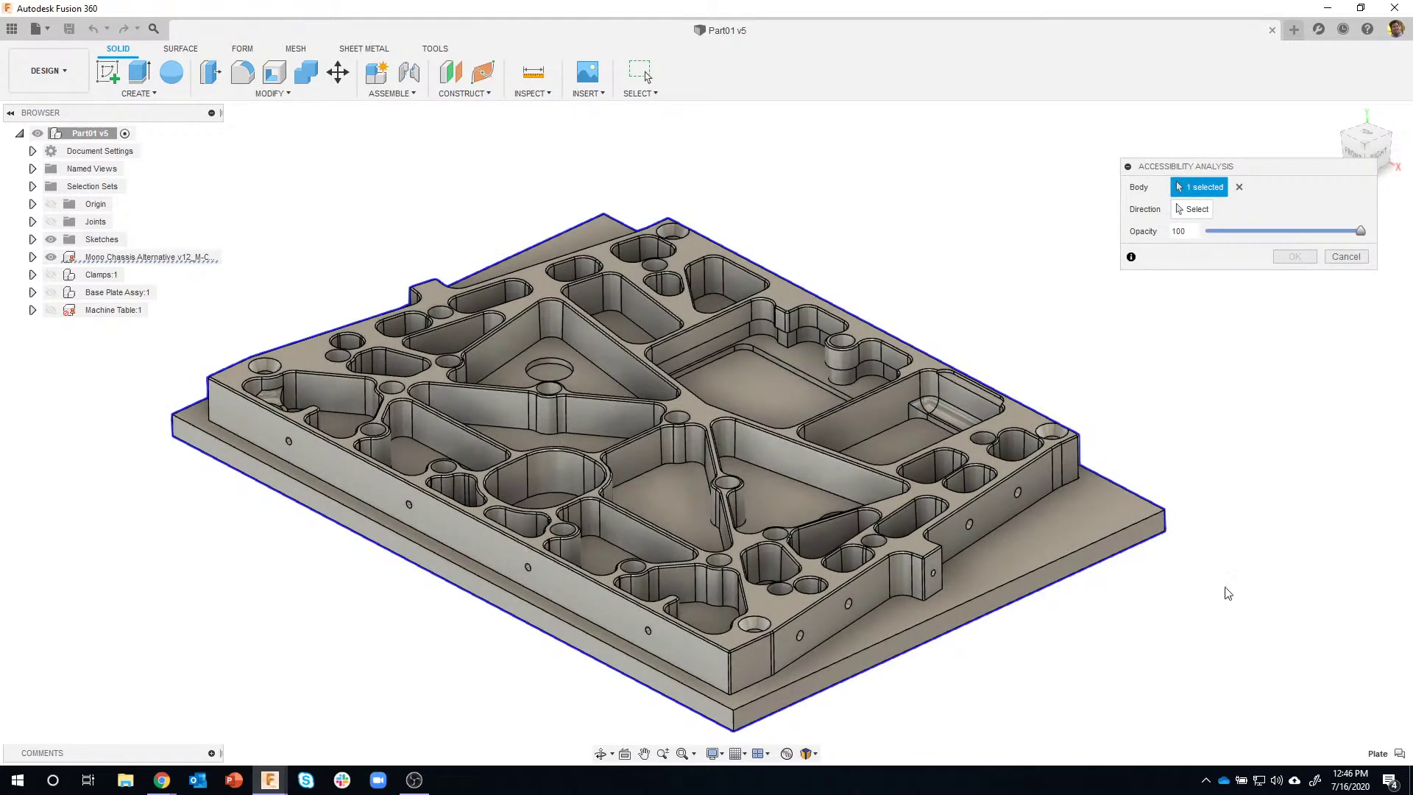
click(1197, 212)
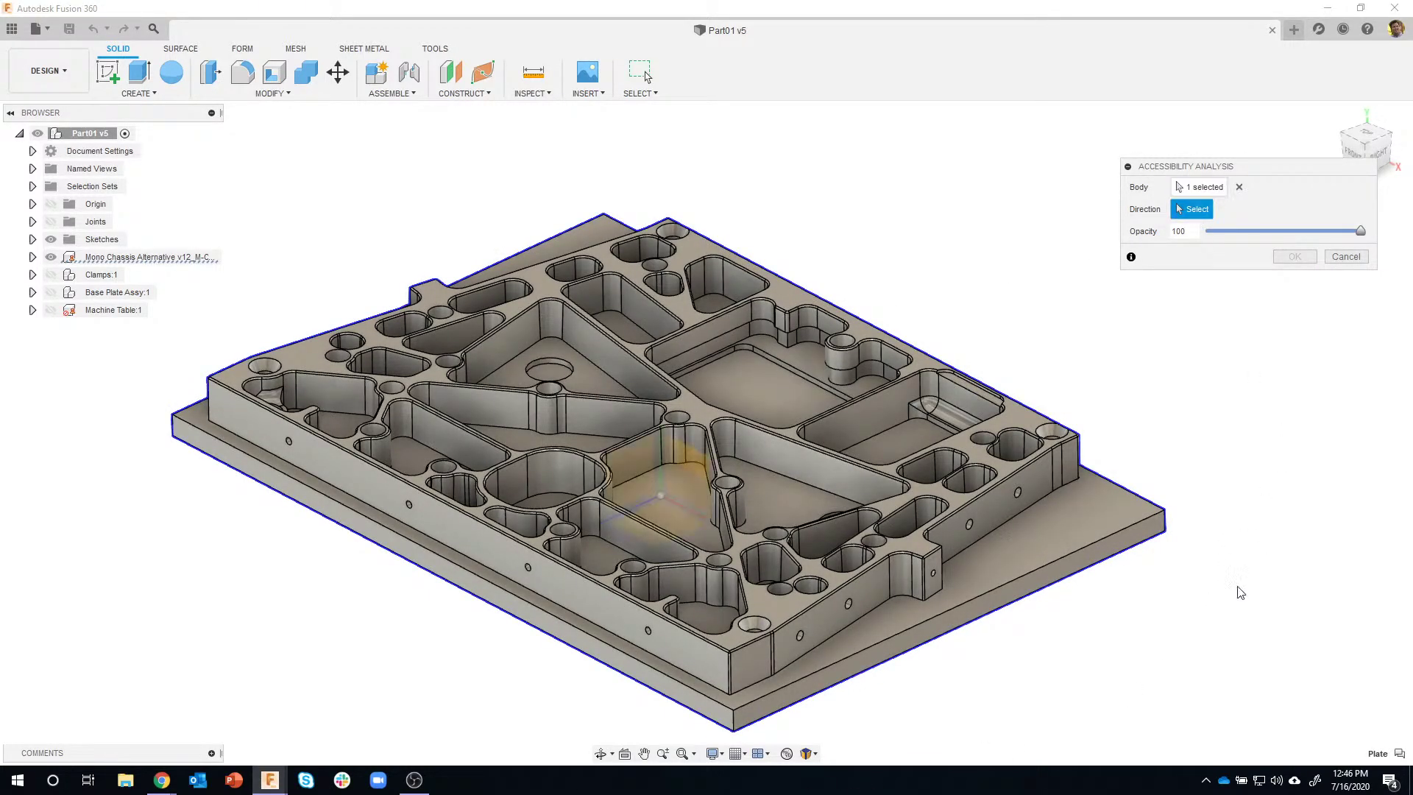
click(660, 483)
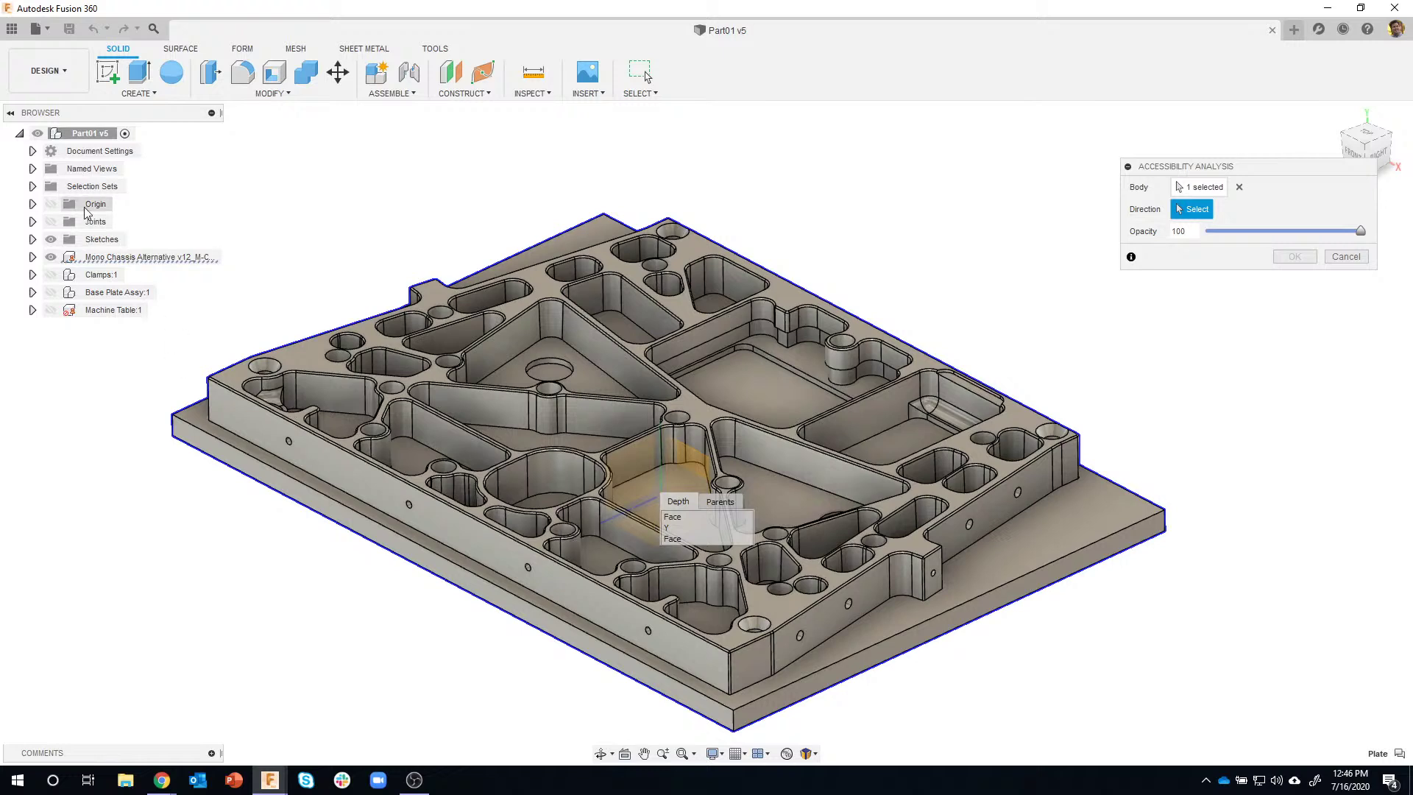
click(33, 204)
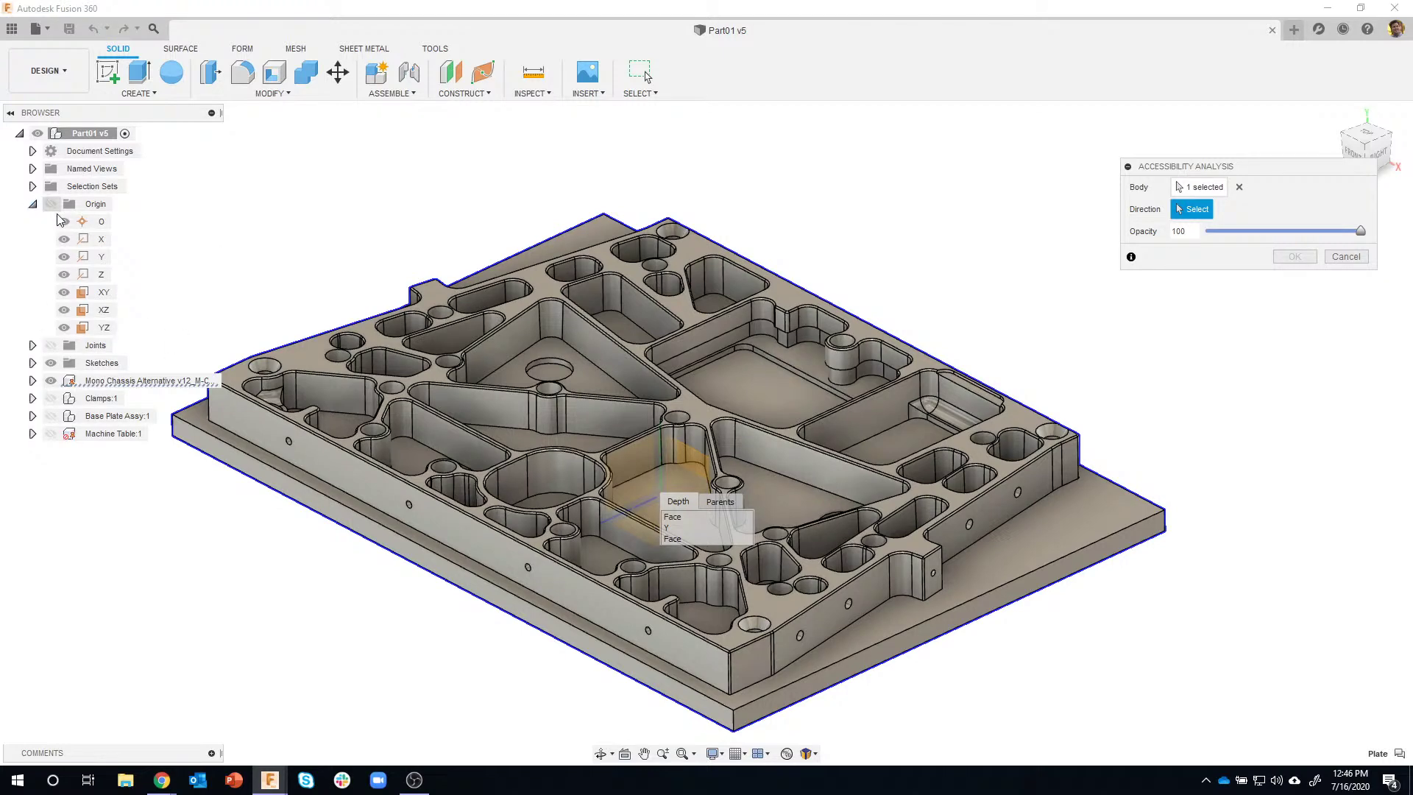
click(103, 257)
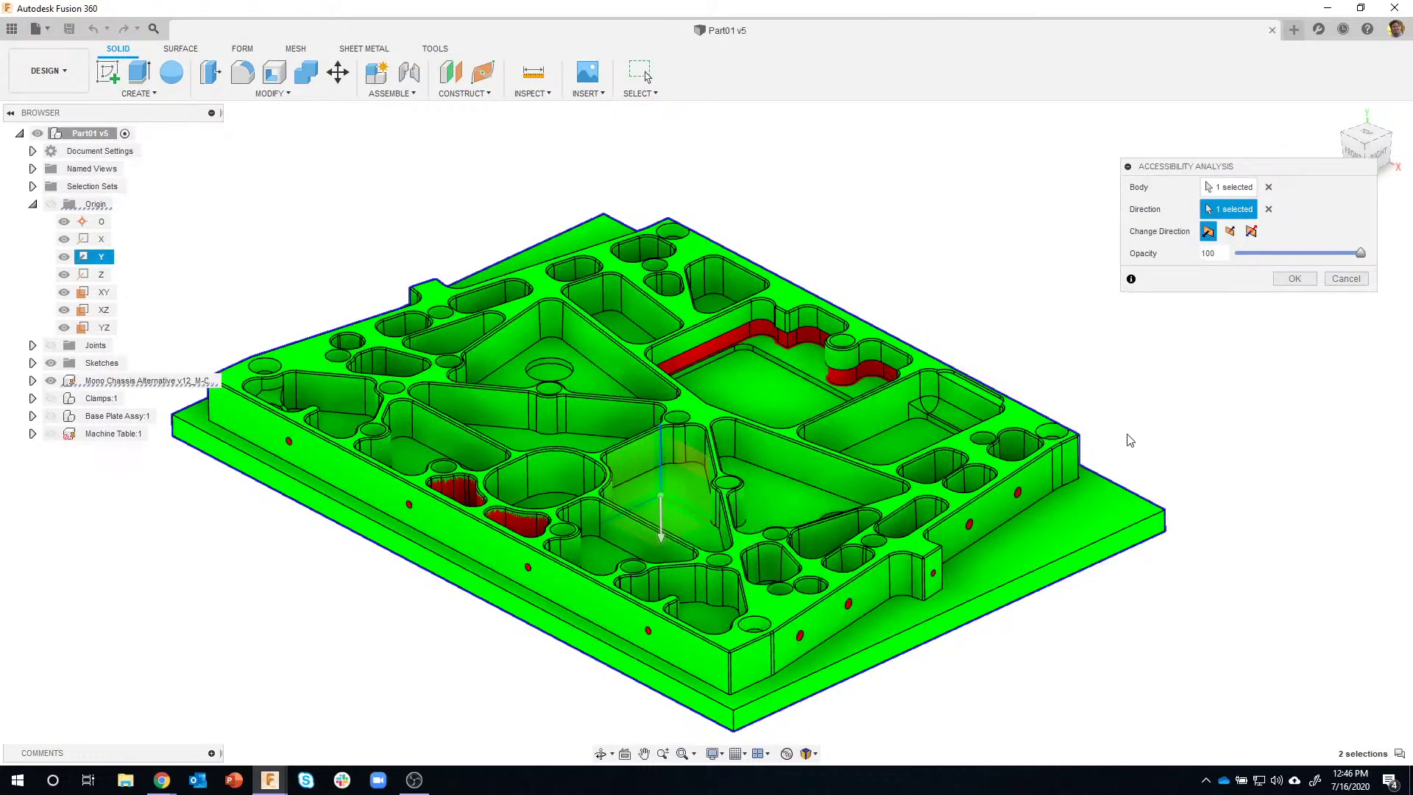
Examine the inaccessible lower walls and floor edge in the large rectangular pocket with the round boss
shift+middle_drag(1129, 440, 1113, 501)
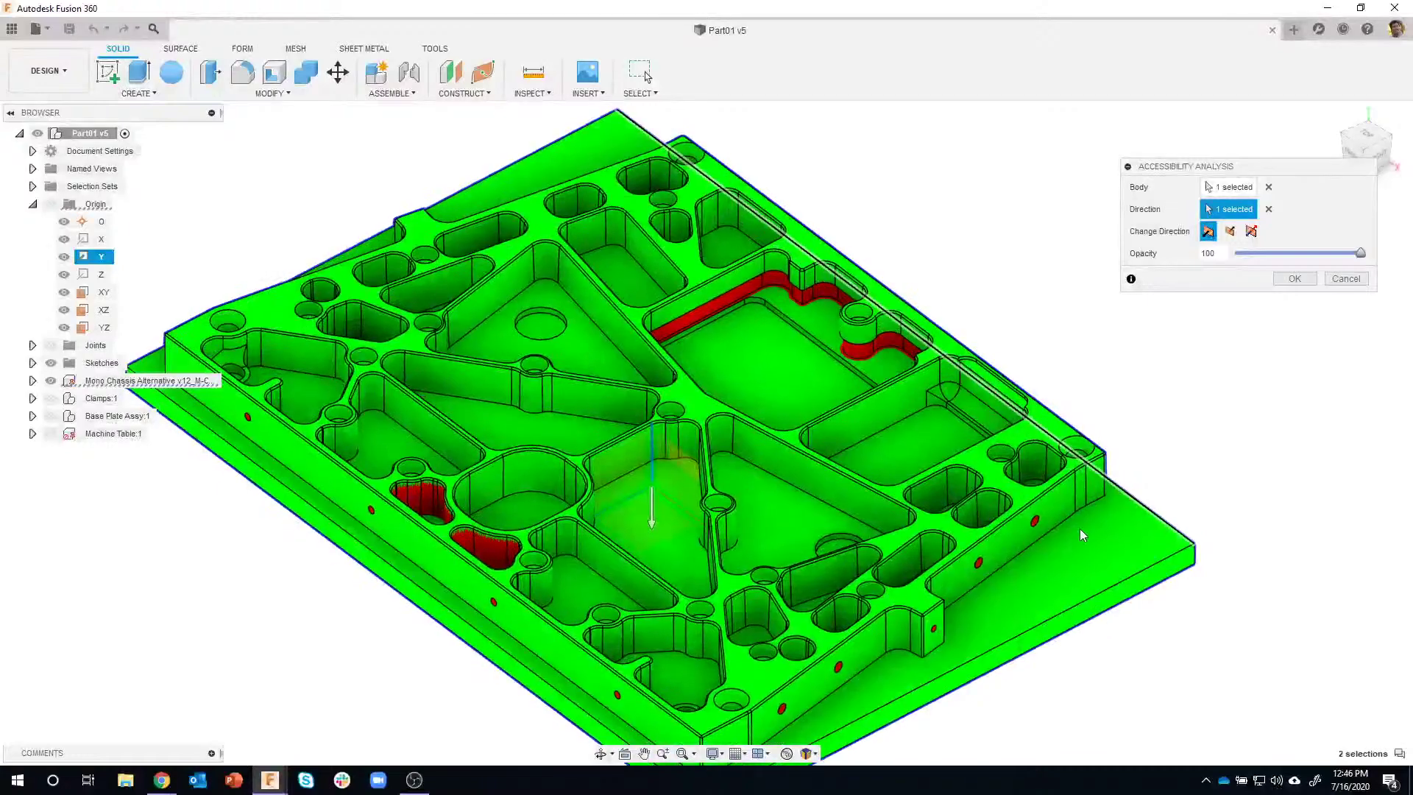
scroll(815, 301, up, 3)
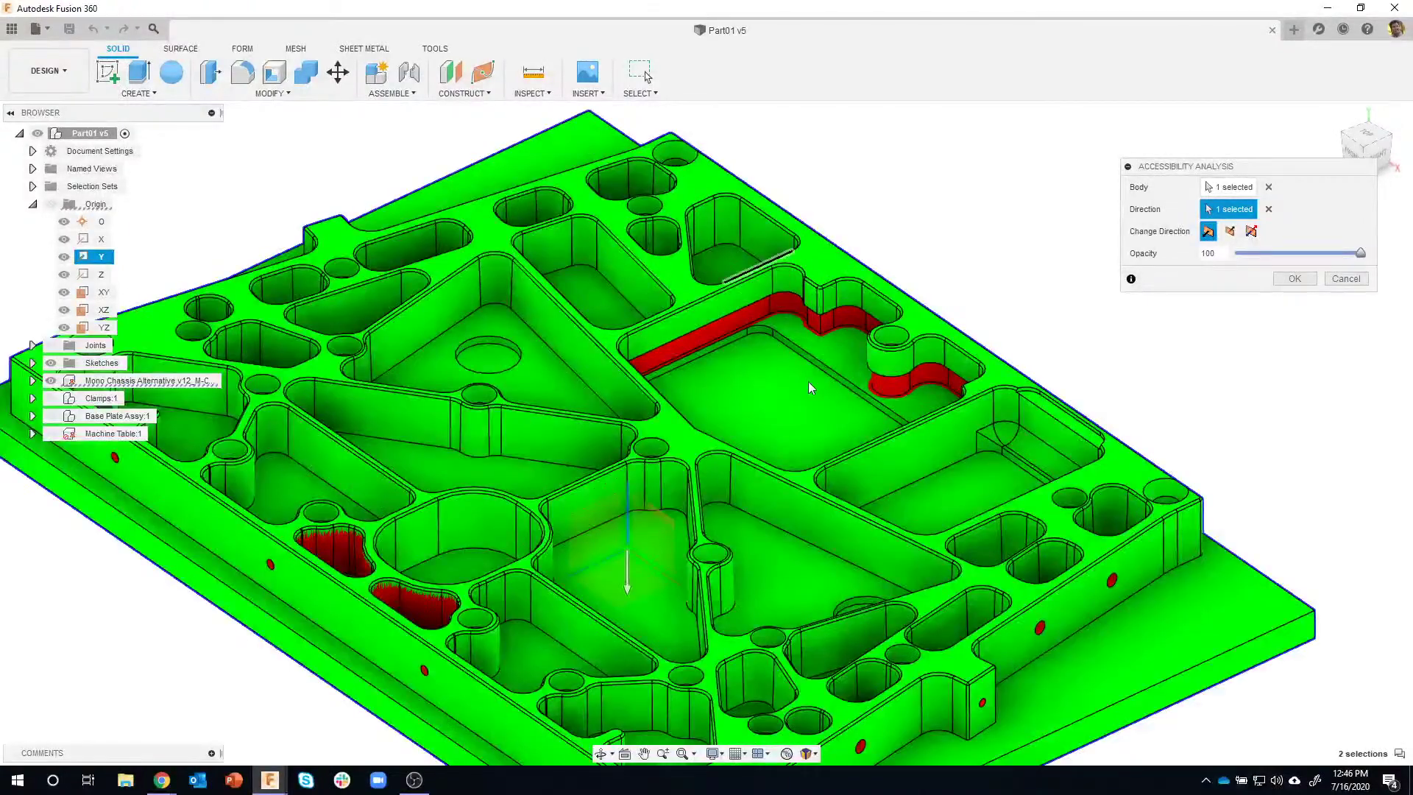
scroll(766, 324, up, 4)
scroll(695, 328, up, 3)
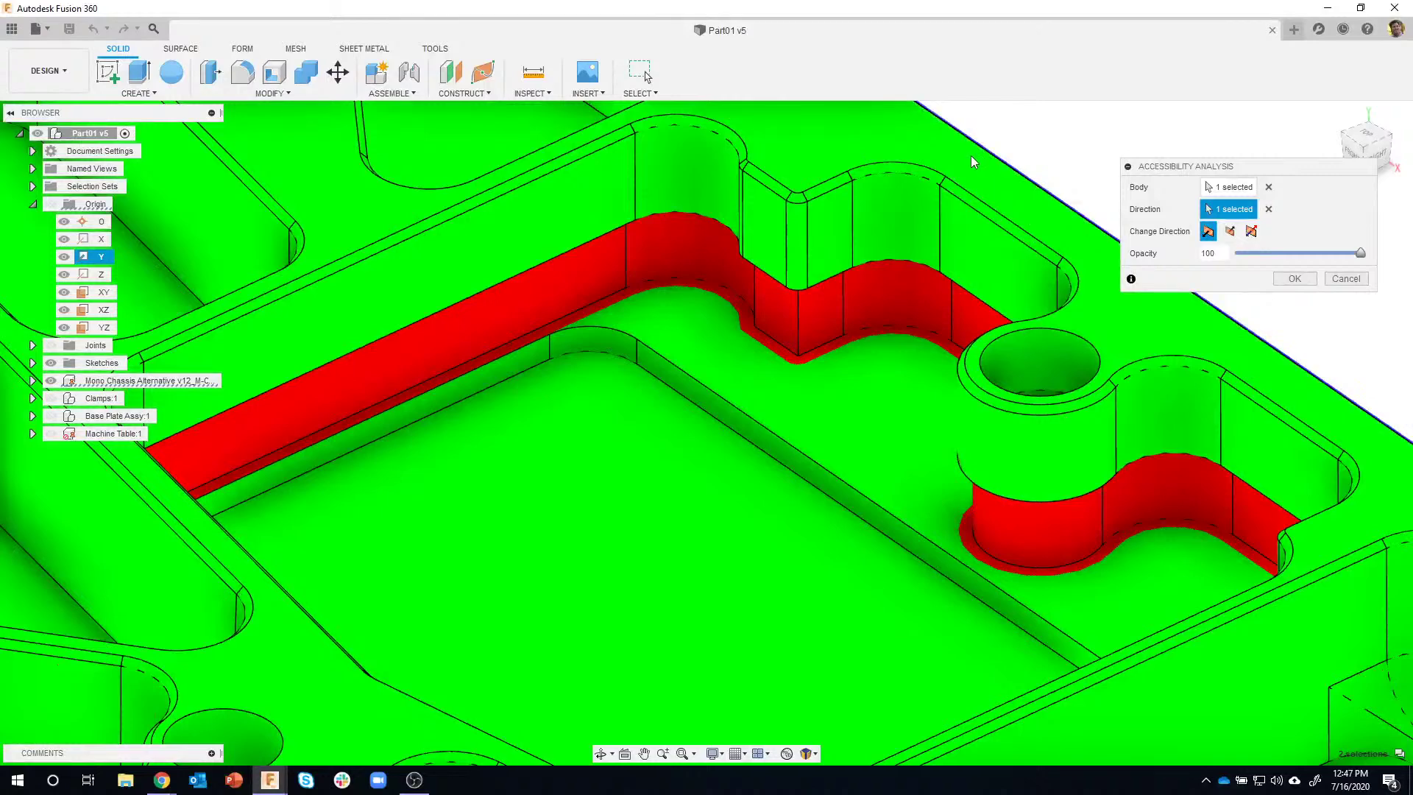
shift+middle_drag(970, 156, 991, 336)
scroll(785, 308, up, 5)
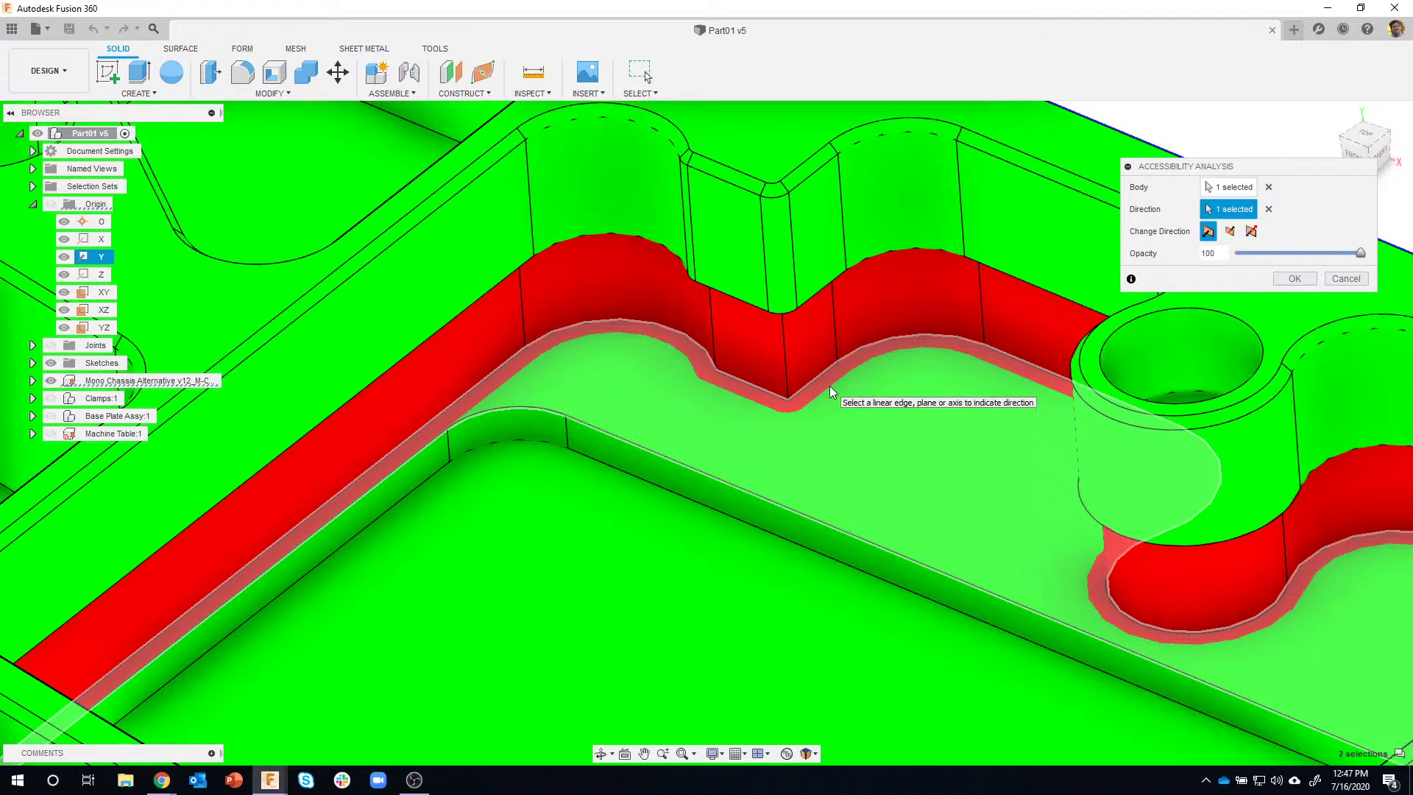
scroll(713, 422, down, 5)
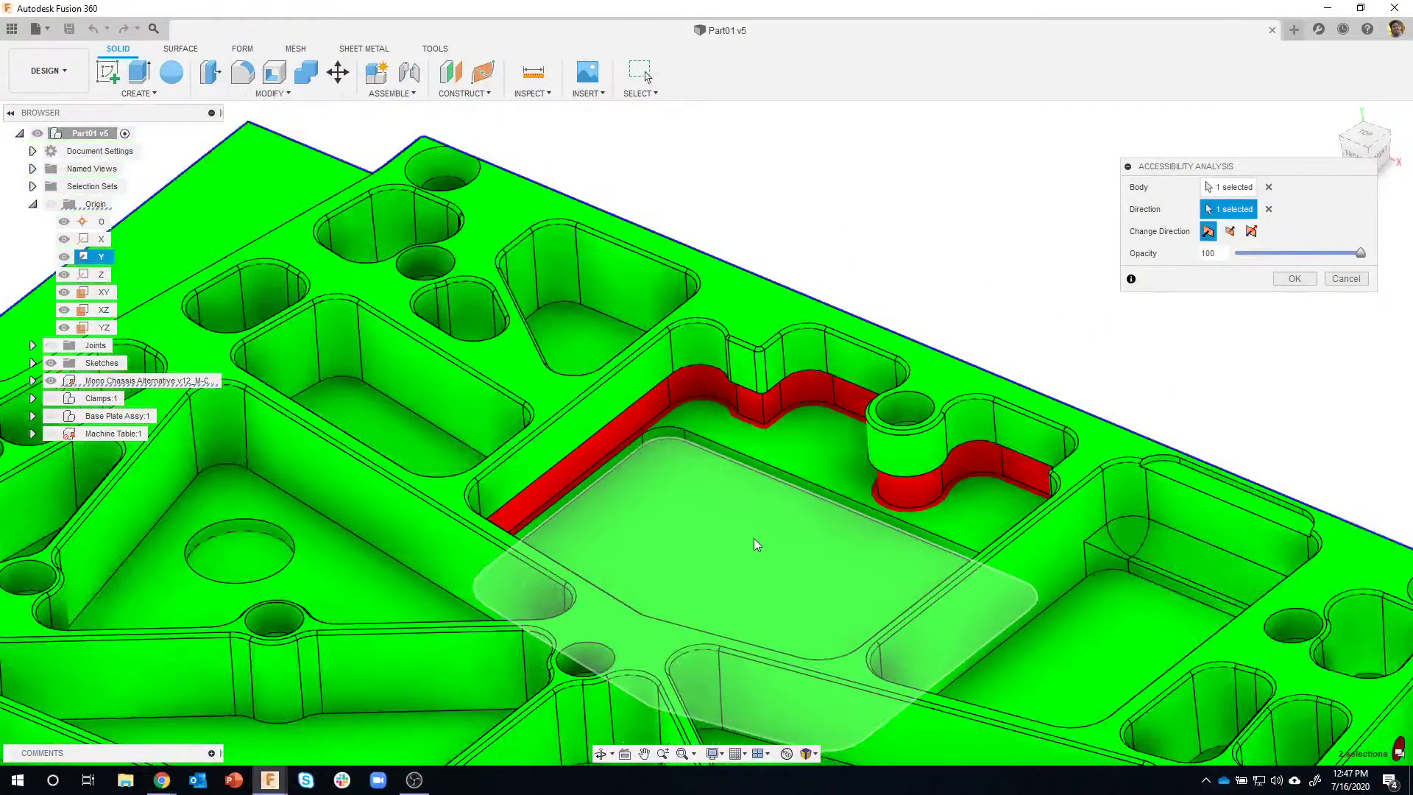
Examine the accessibility colours on the walls of the two small pockets beside the oval pocket from above
scroll(700, 542, down, 5)
scroll(652, 546, down, 5)
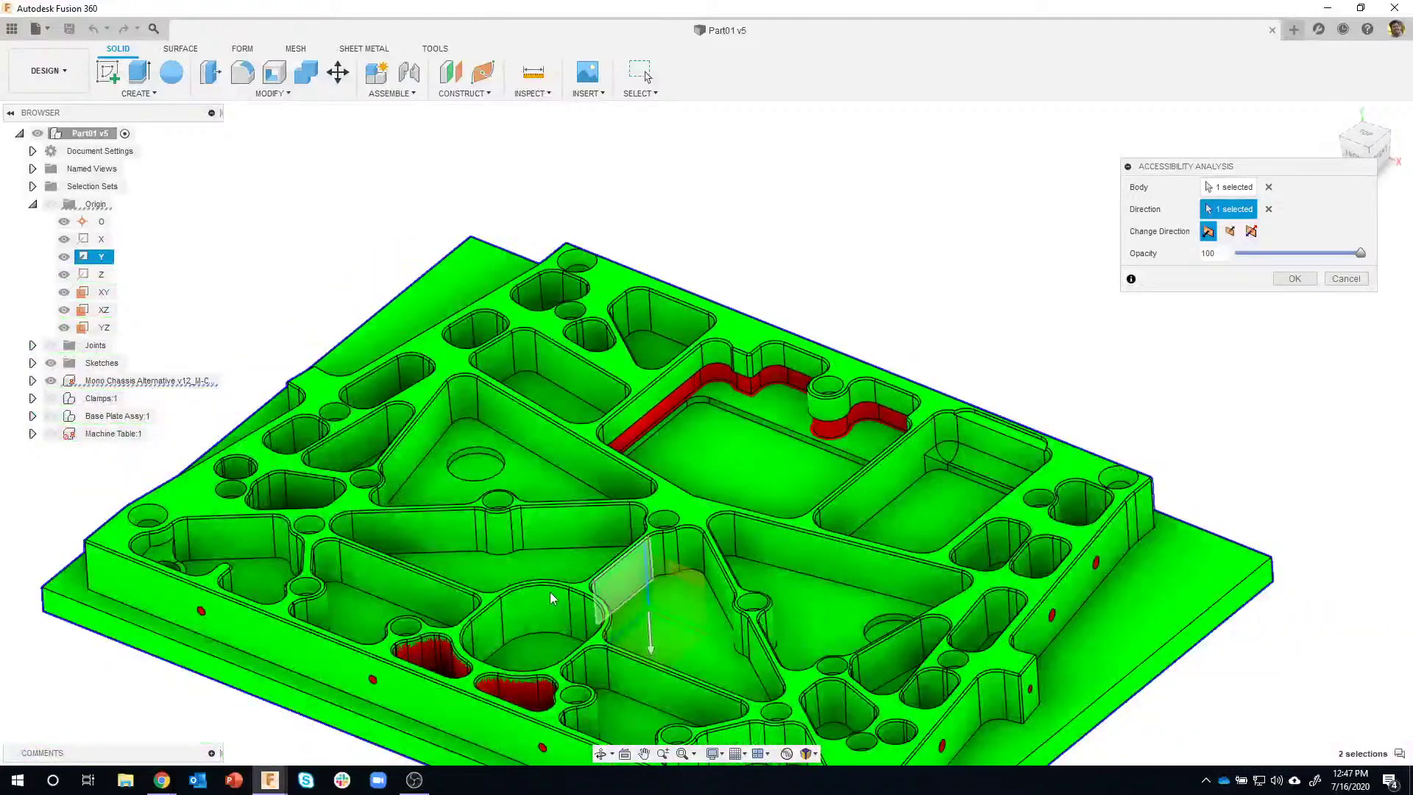
scroll(440, 610, up, 5)
scroll(478, 603, up, 8)
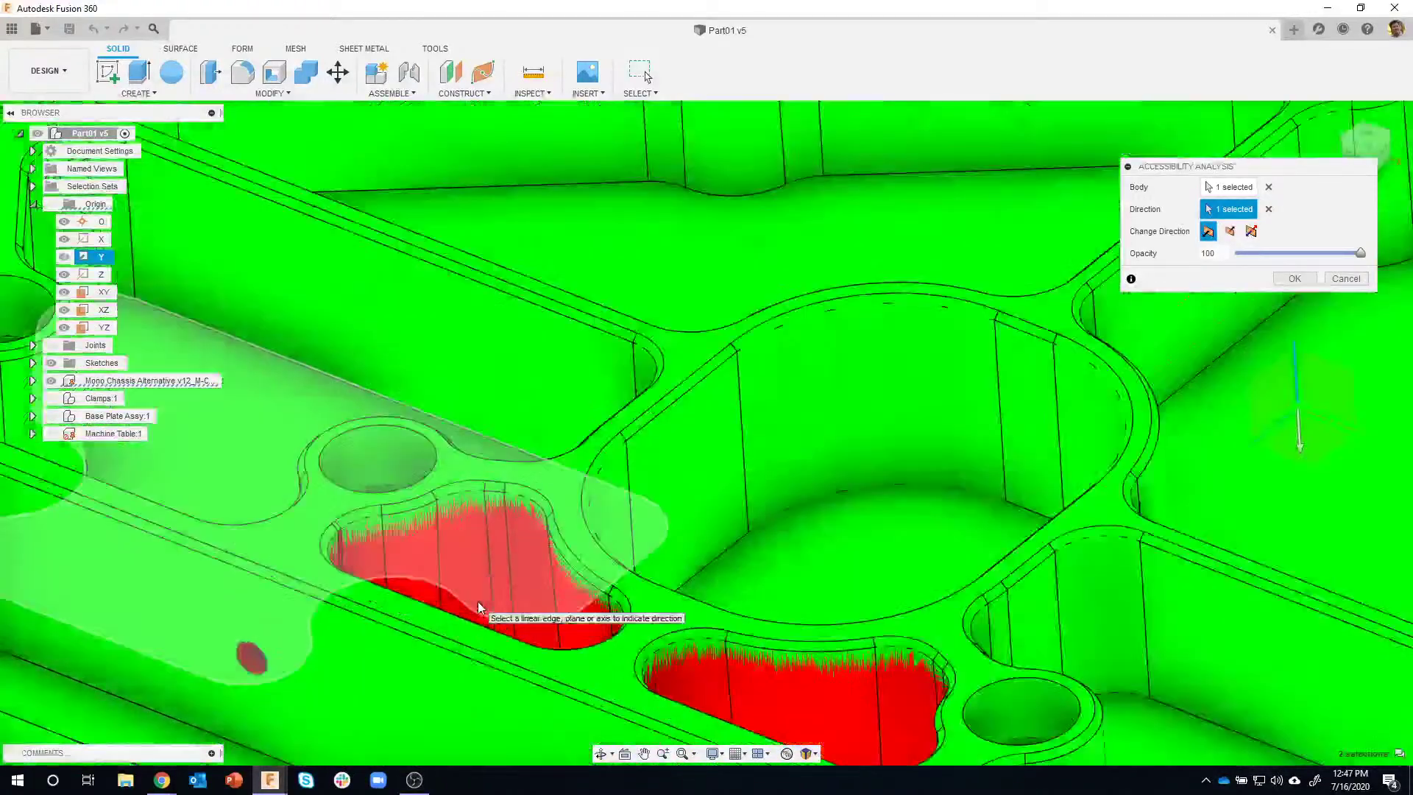
shift+middle_drag(470, 511, 339, 320)
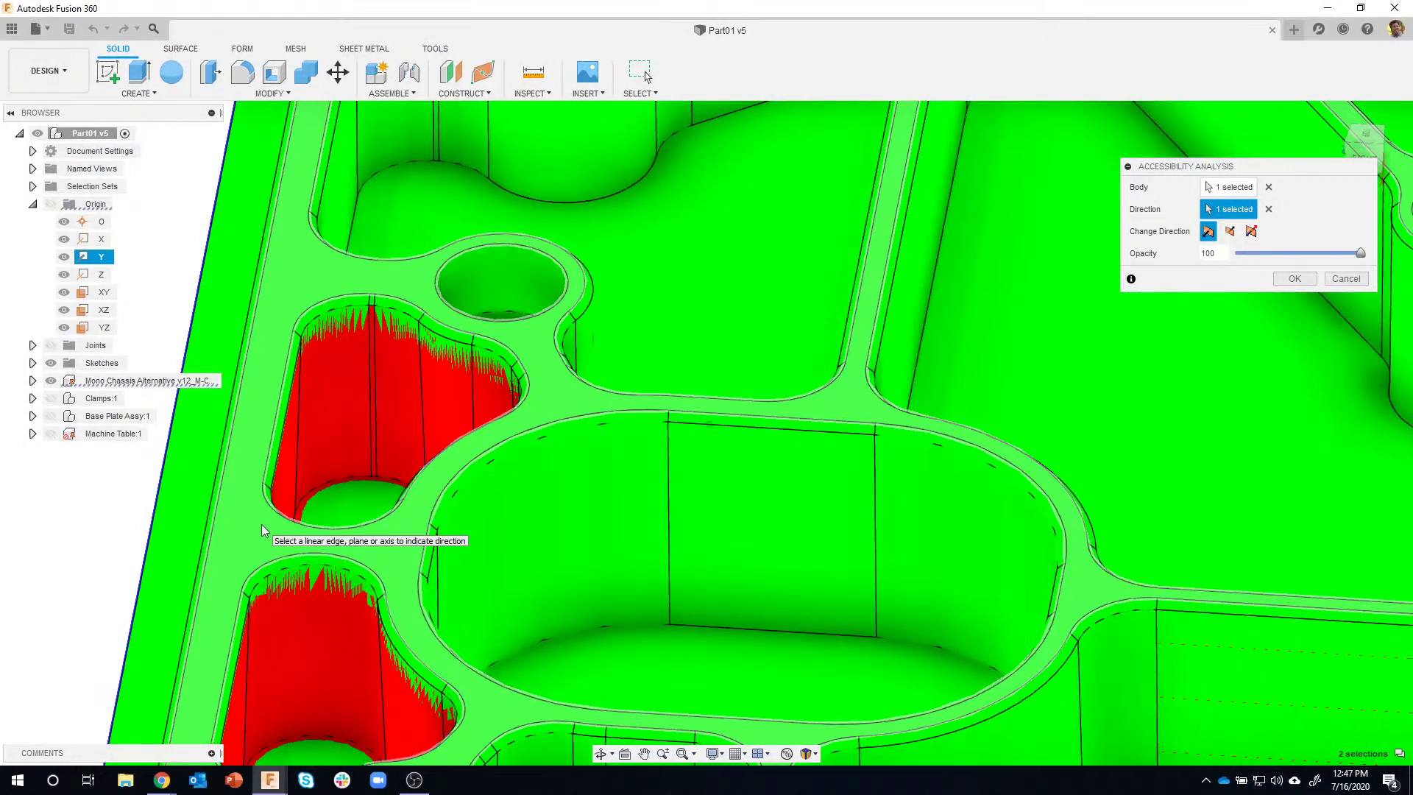
mouse_move(262, 524)
shift+middle_down()
mouse_move(290, 498)
mouse_move(324, 279)
mouse_move(304, 324)
shift+middle_up()
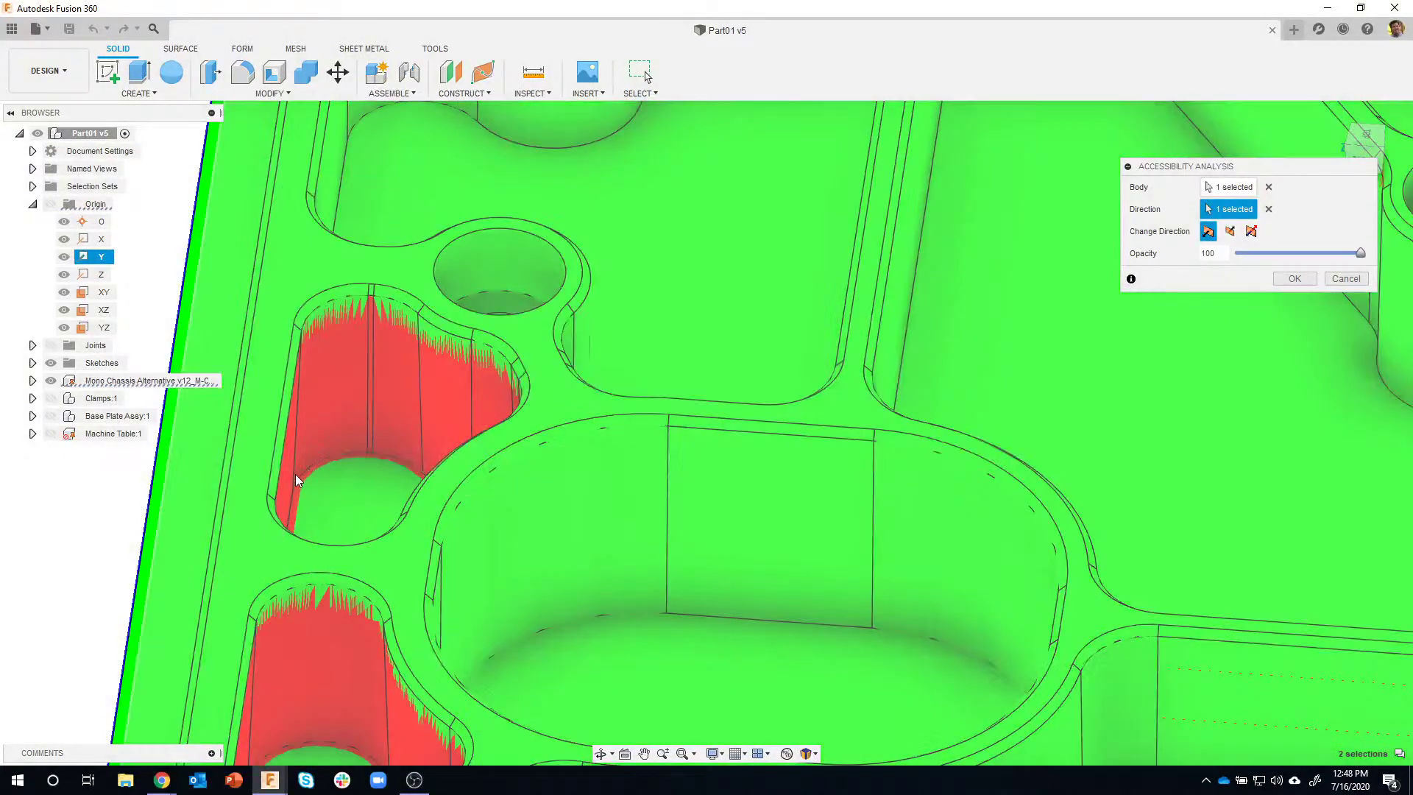
scroll(375, 516, down, 8)
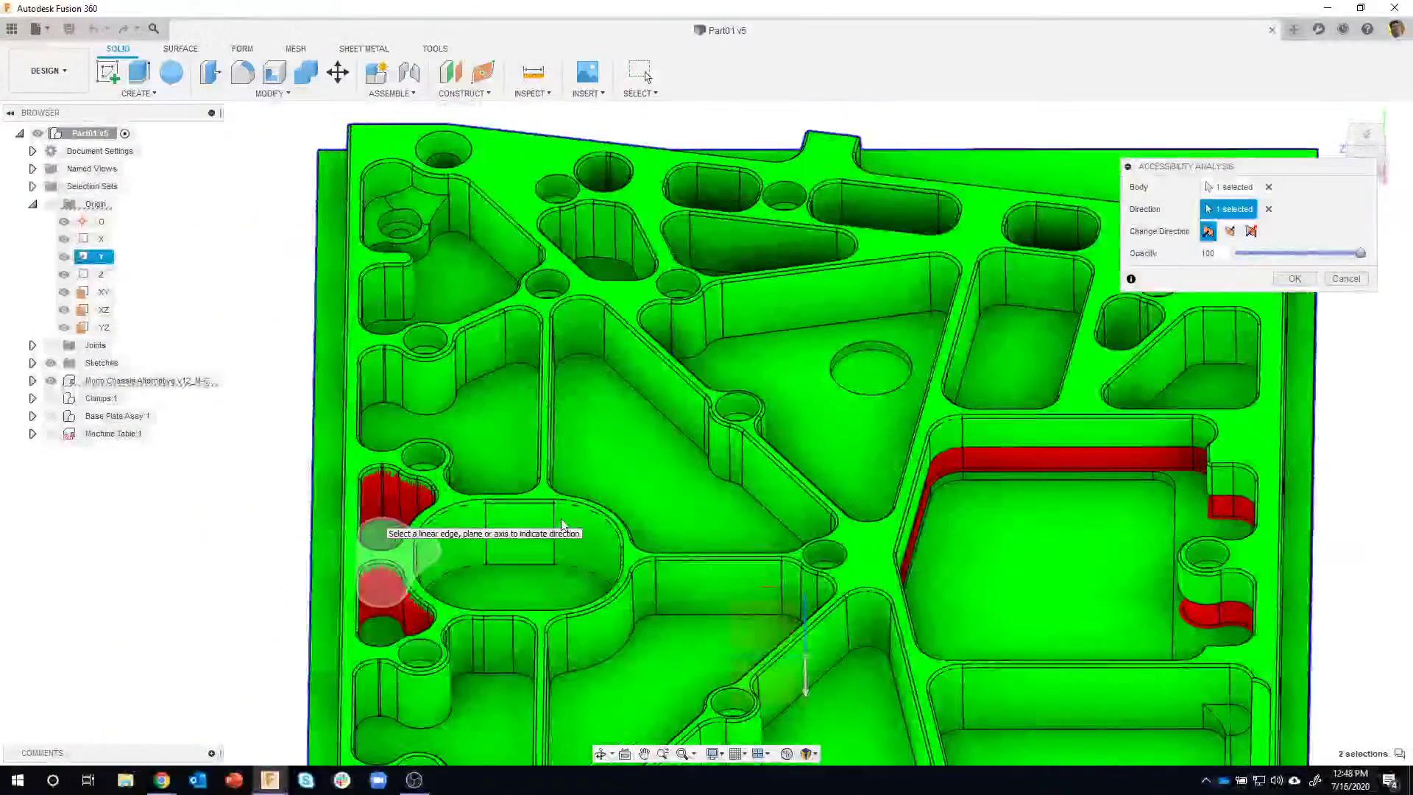
Compare the accessibility results for the other direction options, return to Direction 1, and reduce the analysis opacity to 32
shift+middle_drag(561, 524, 1162, 175)
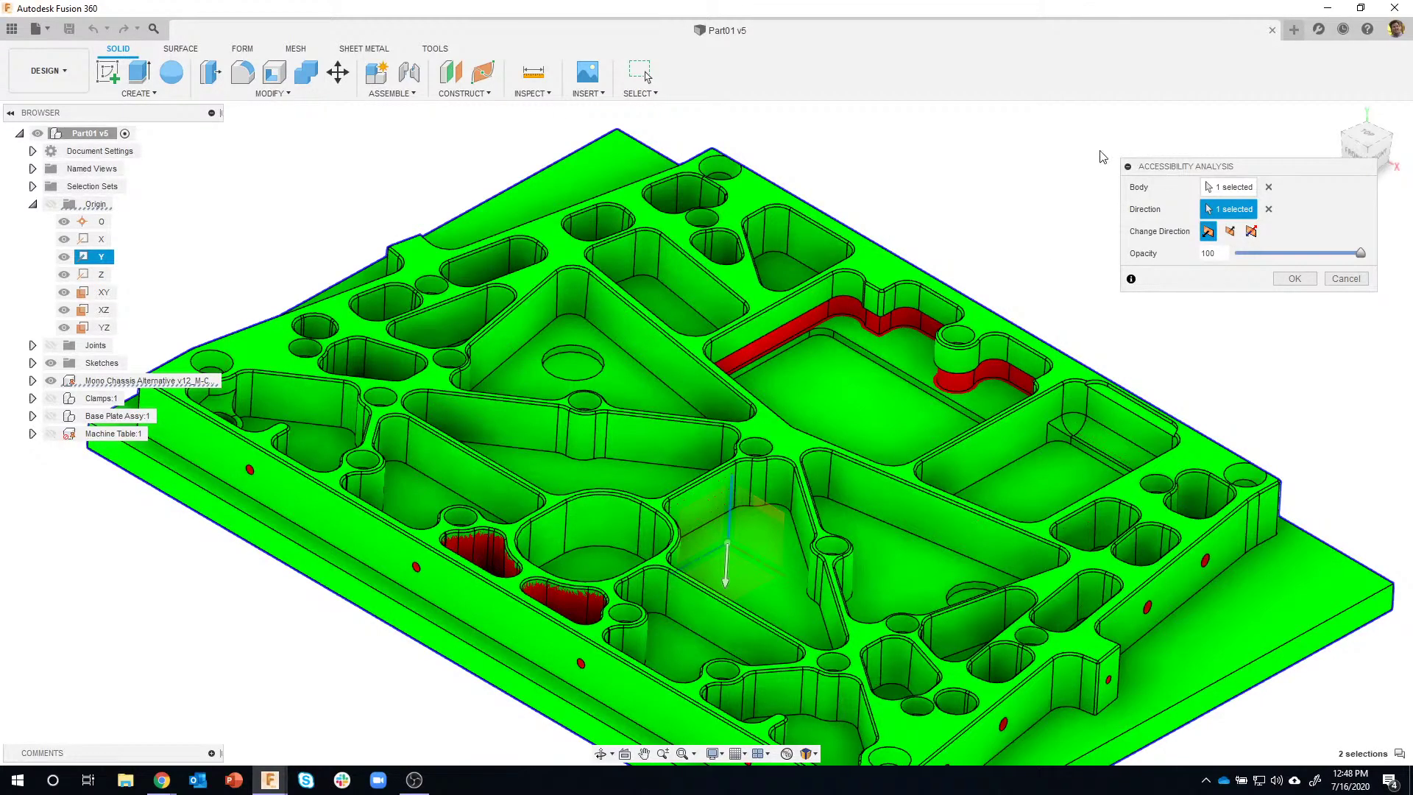
shift+middle_drag(1110, 249, 1069, 240)
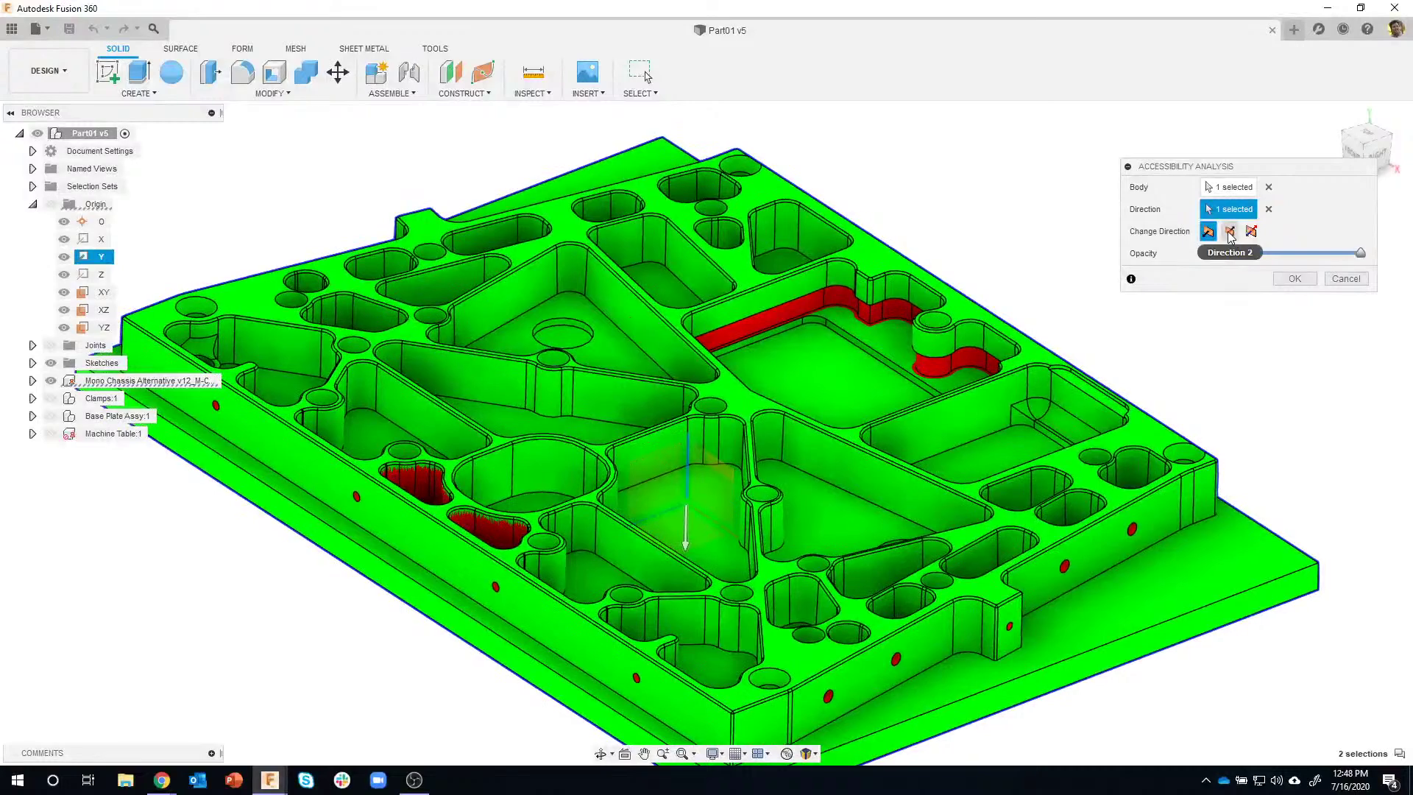
click(1230, 233)
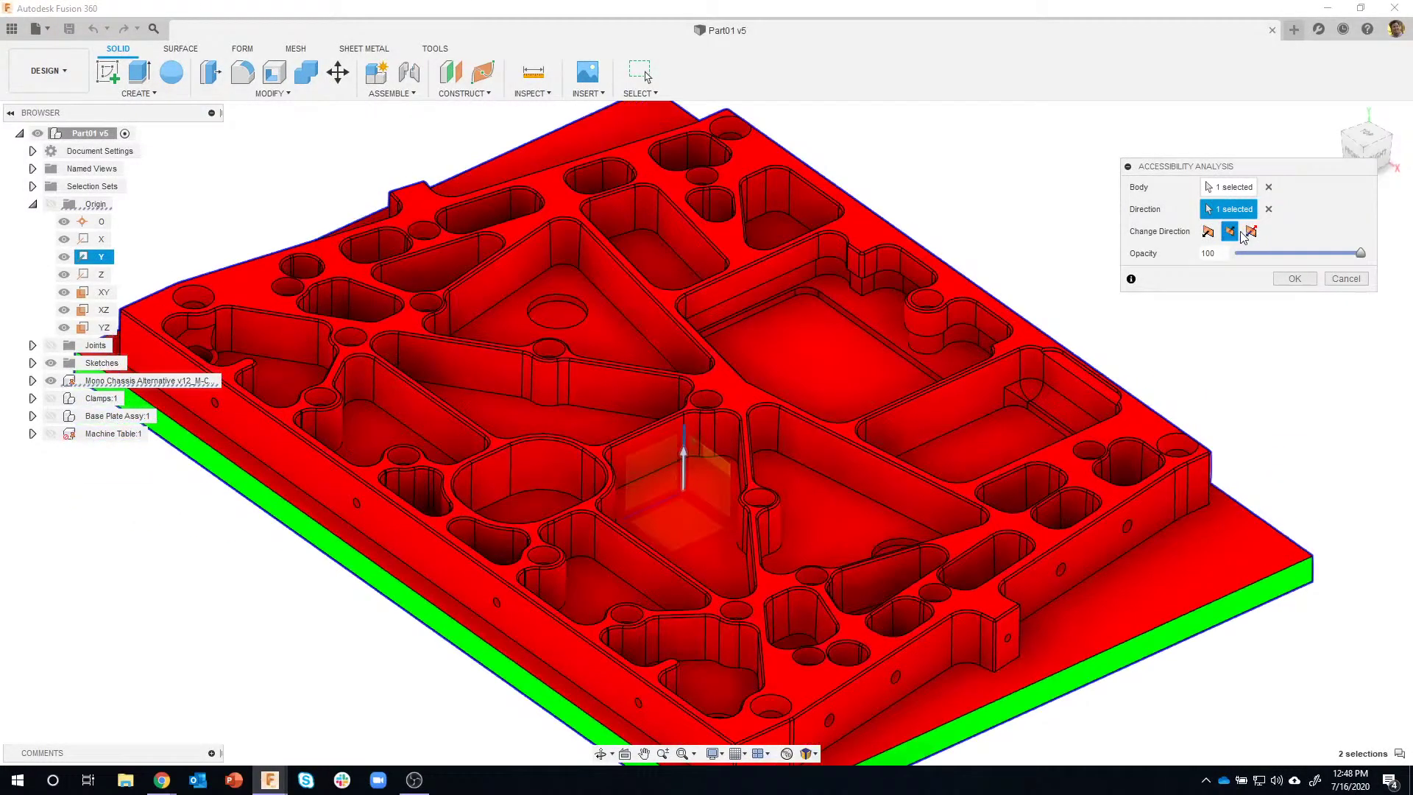
click(1248, 232)
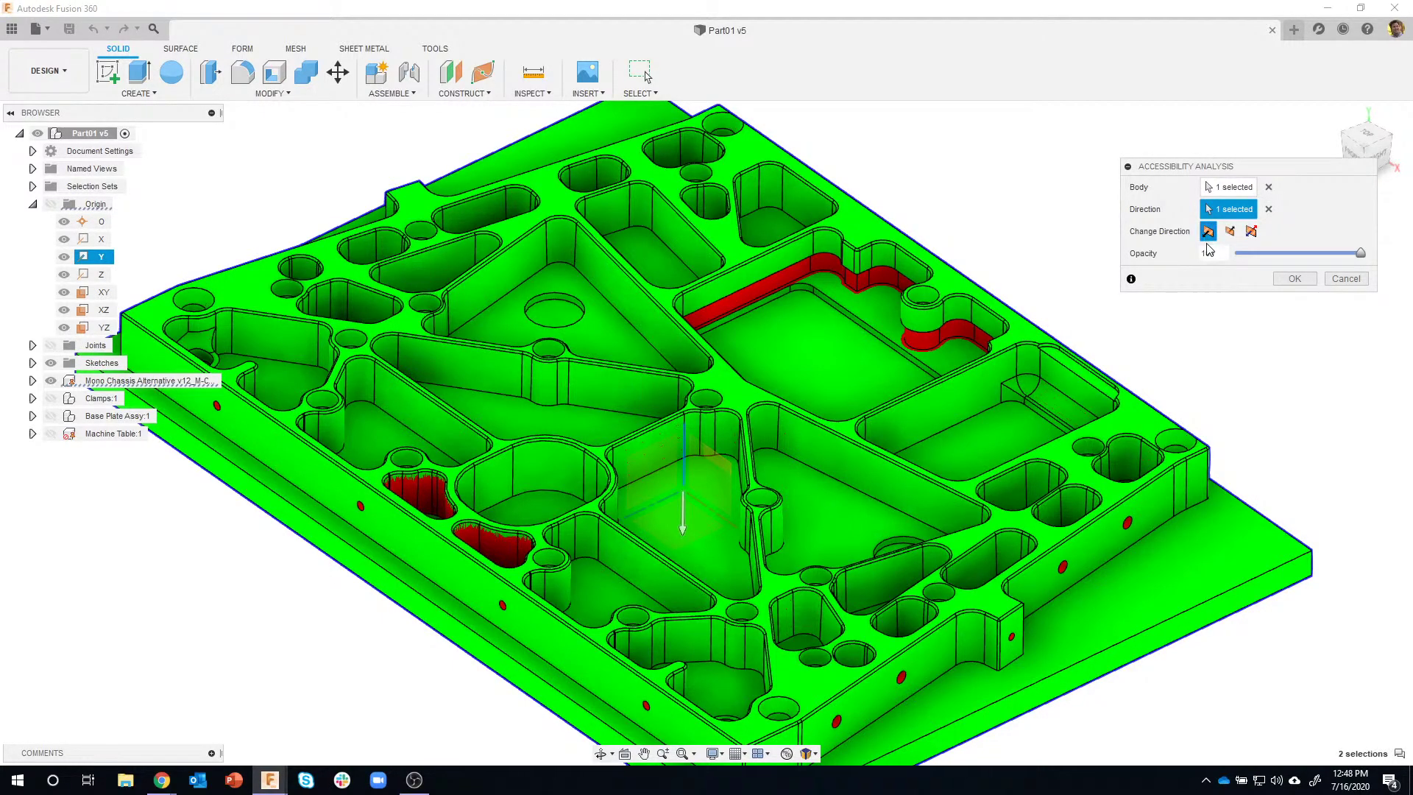
drag(1337, 266, 1278, 256)
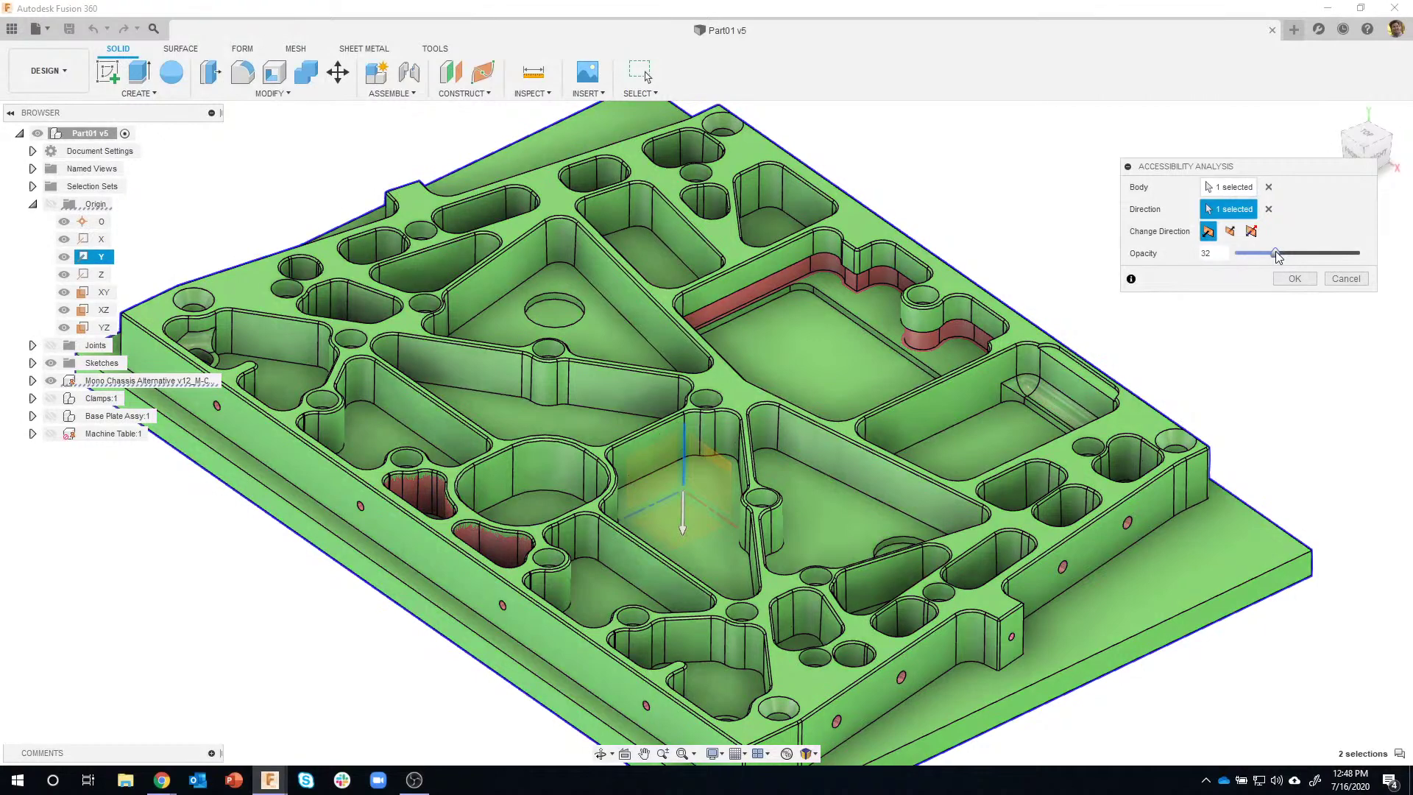
View the plate's accessibility colours from another angle and cancel the Accessibility Analysis
shift+middle_drag(1154, 263, 850, 277)
shift+middle_drag(813, 317, 920, 346)
click(1346, 280)
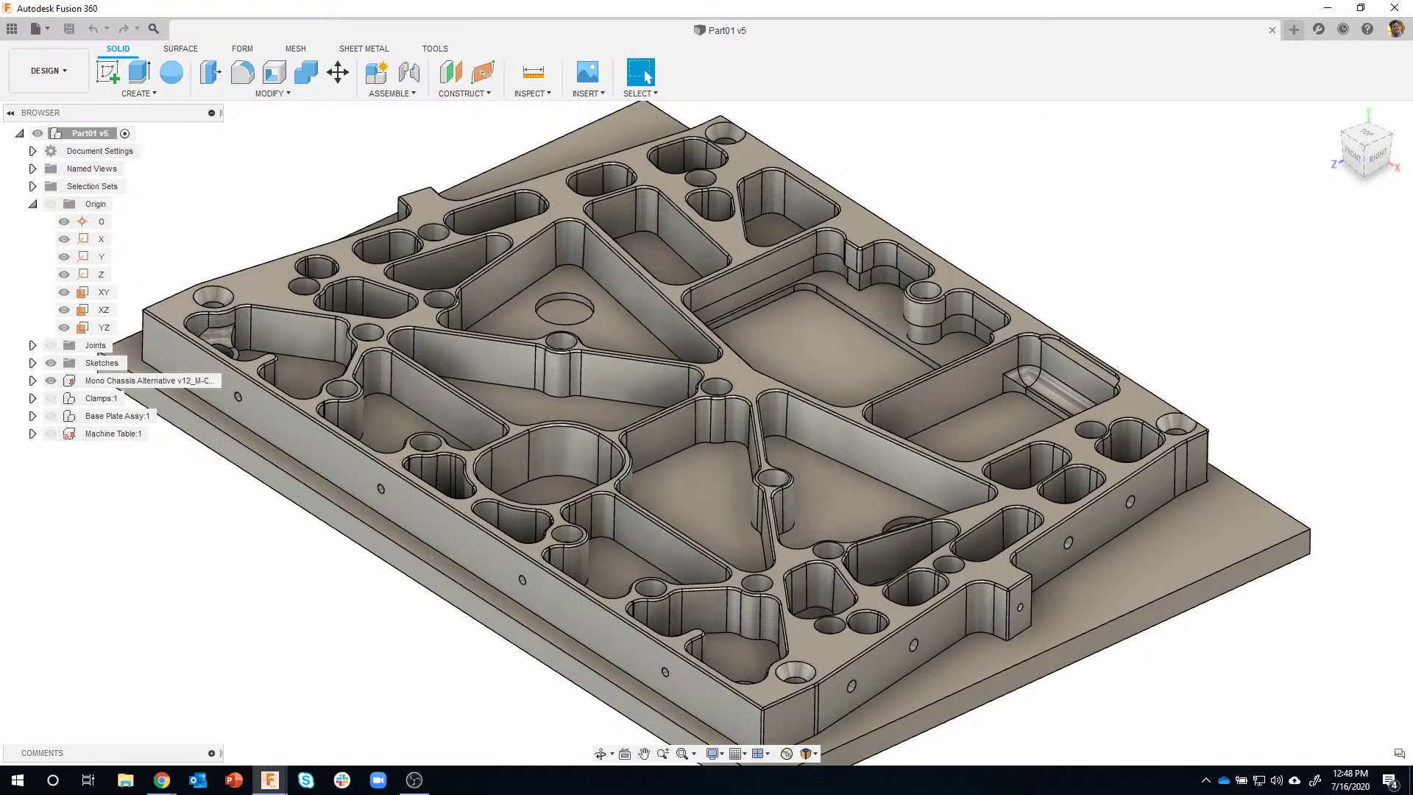
Start a Minimum Radius Analysis on the chassis plate body with a maximum tool radius of 1 in
click(543, 94)
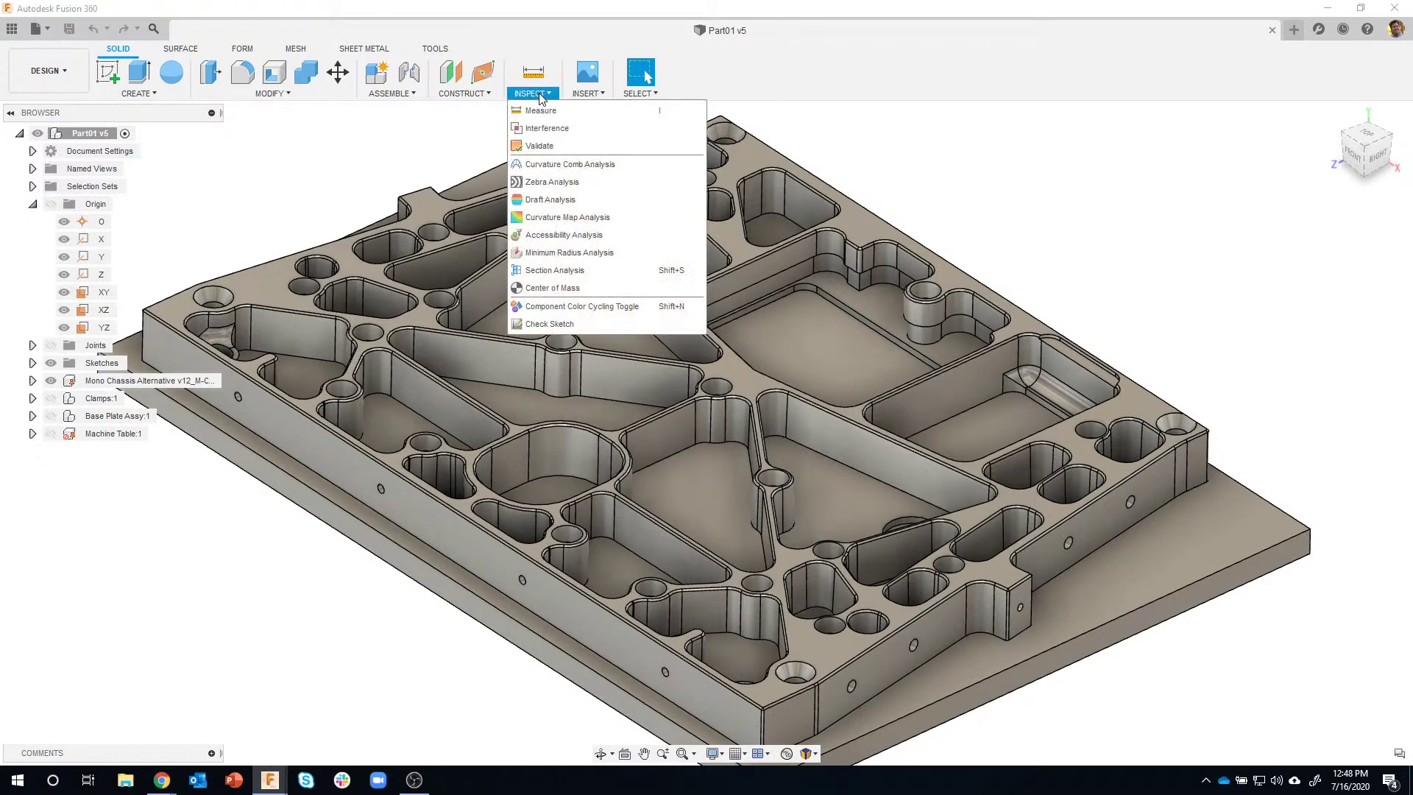
click(581, 253)
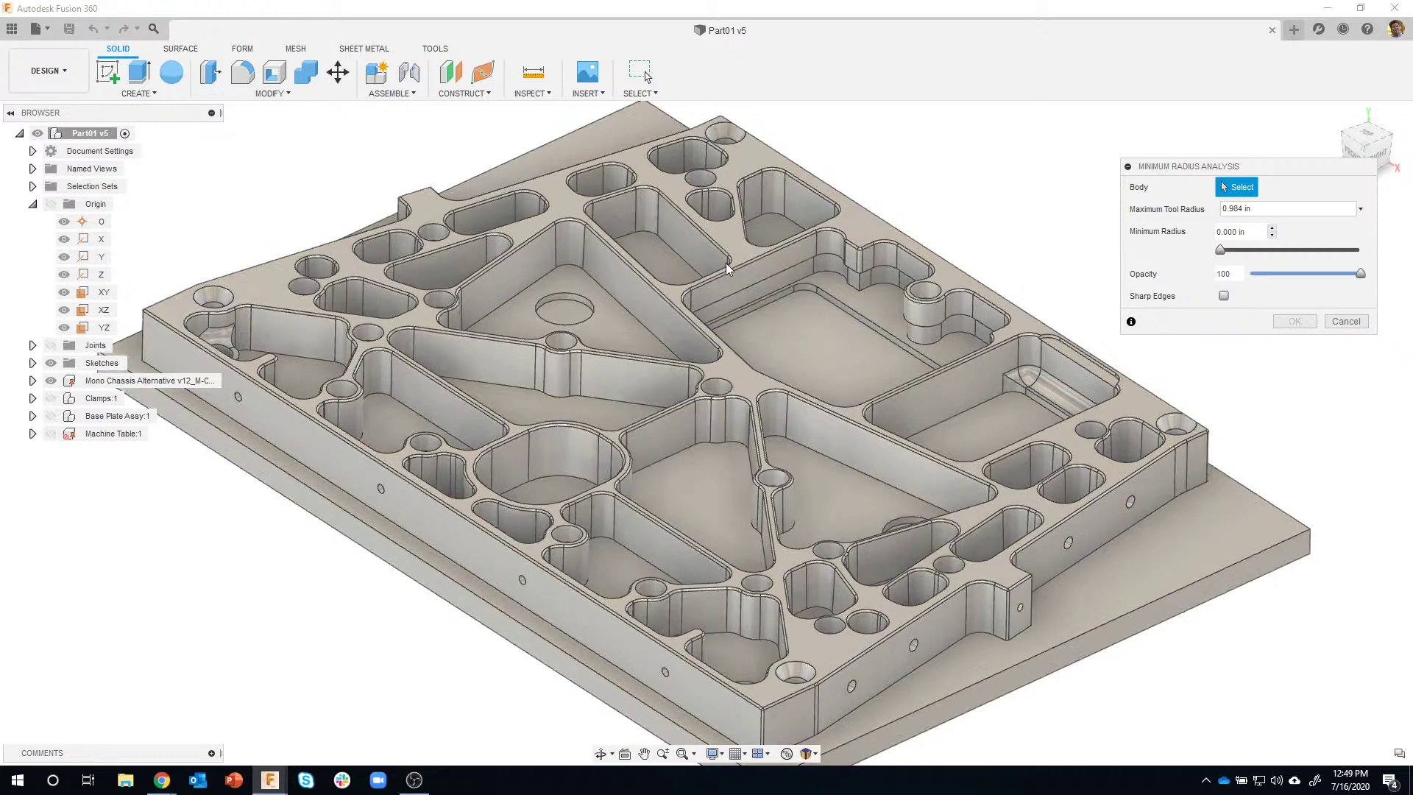
click(736, 259)
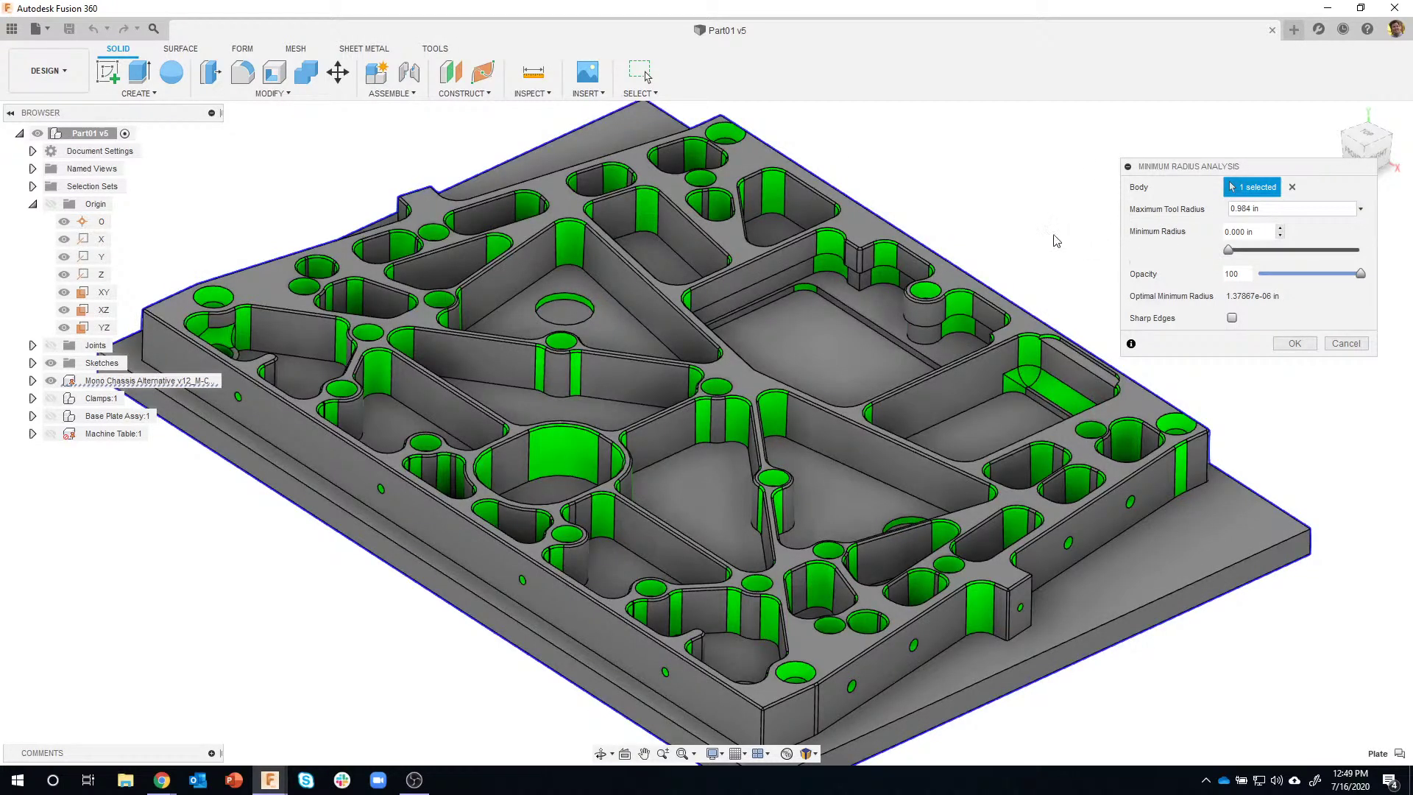
shift+middle_drag(1052, 289, 1156, 244)
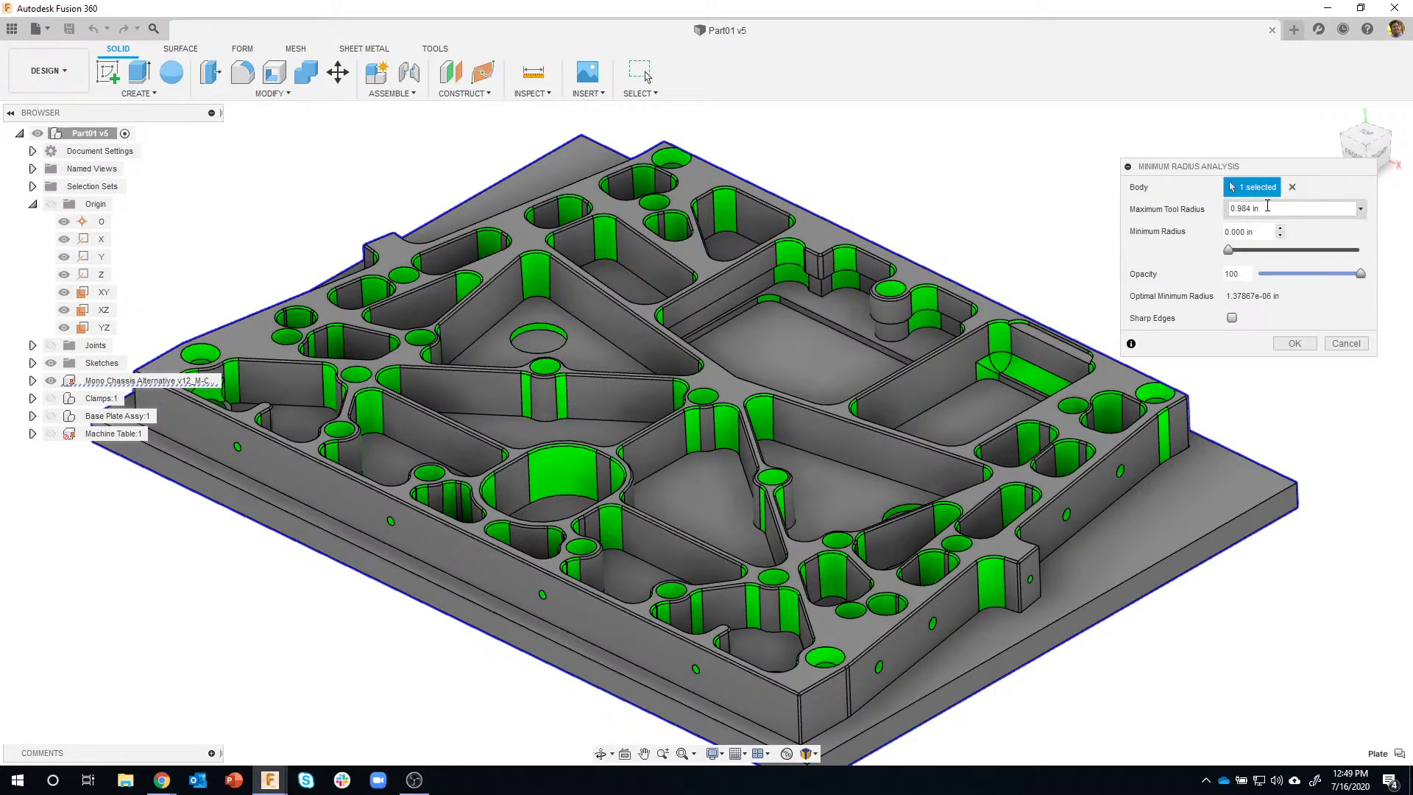
double_click(1299, 208)
text(1)
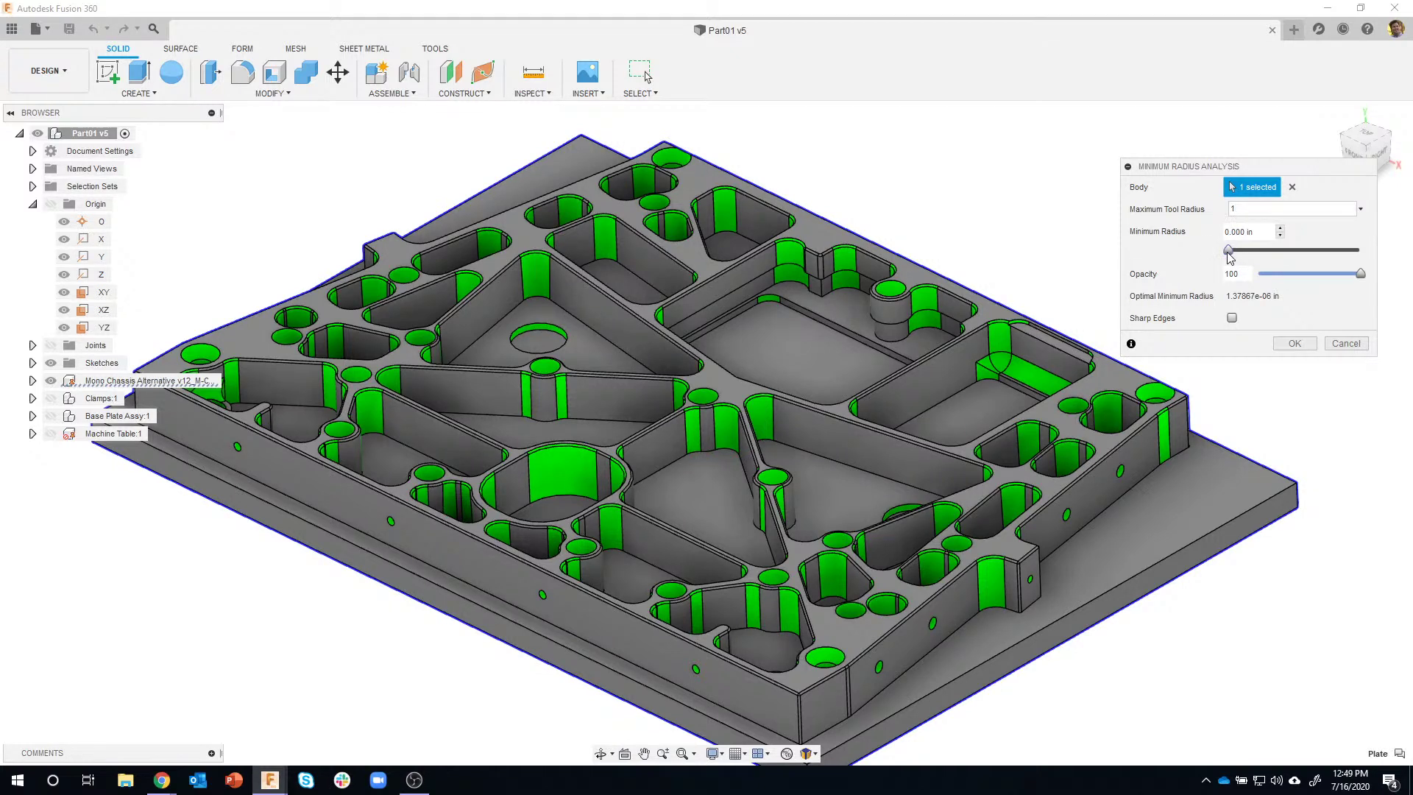
Set the minimum radius to 0.112 in and examine the small holes along the plate's outer side faces
drag(1229, 252, 1247, 258)
scroll(684, 699, up, 8)
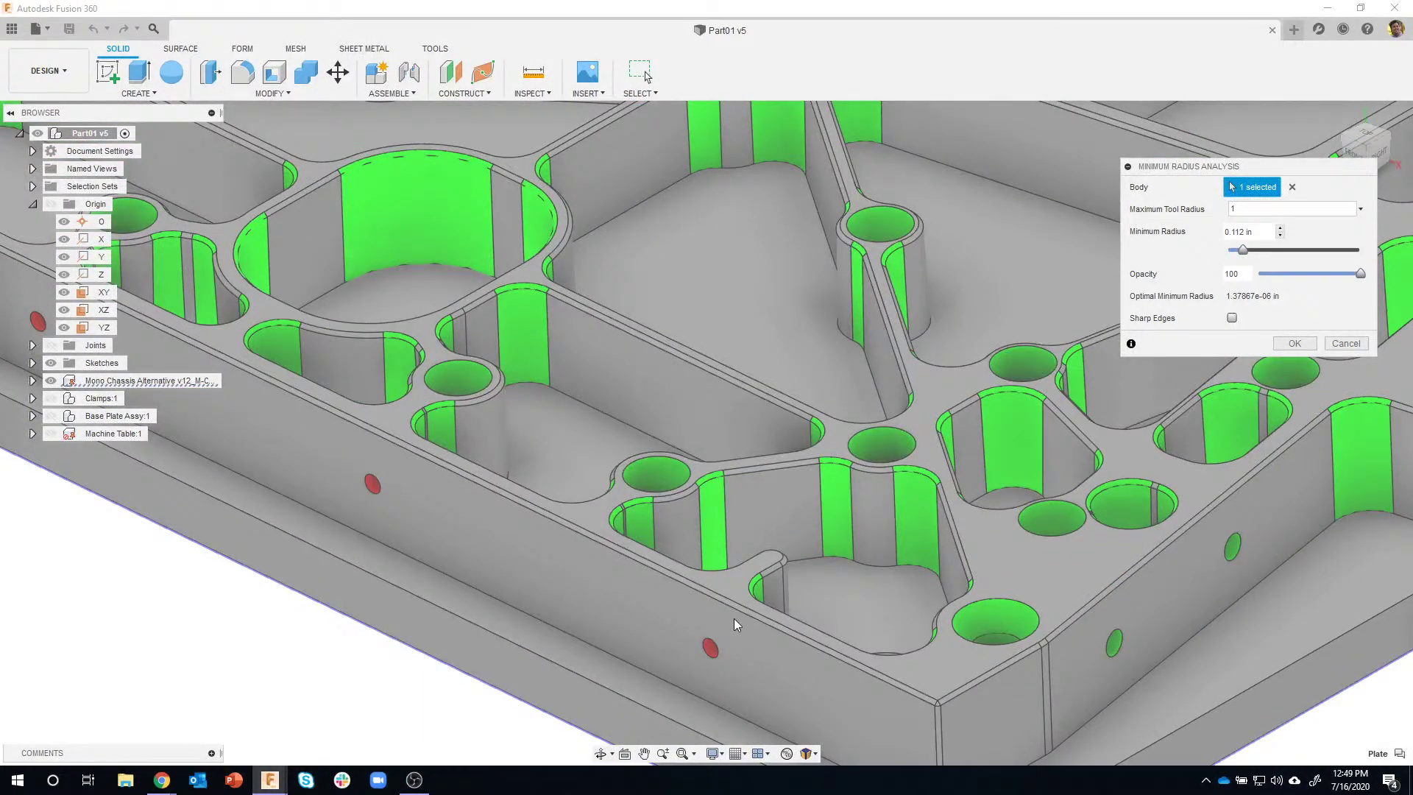
scroll(735, 625, down, 4)
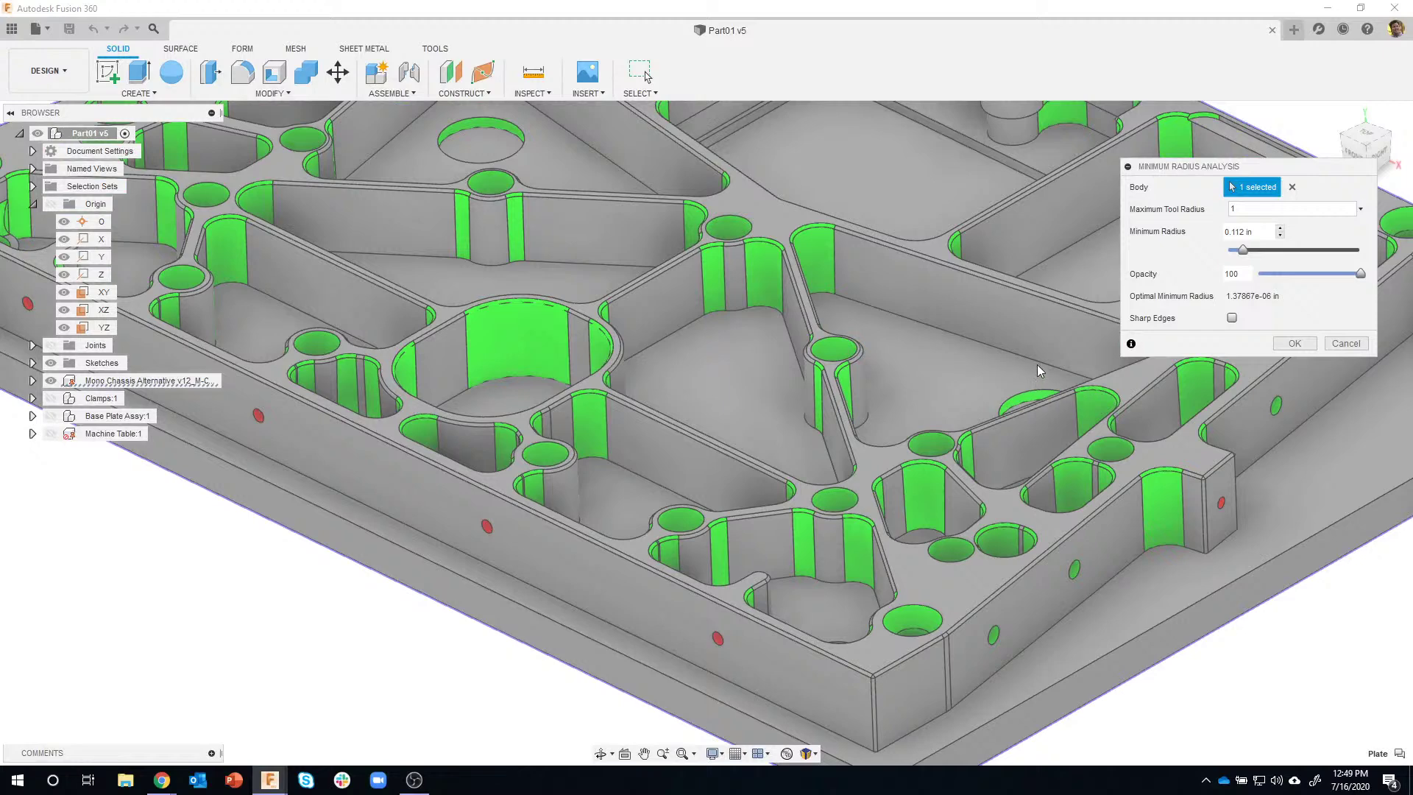
middle_drag(1036, 365, 859, 363)
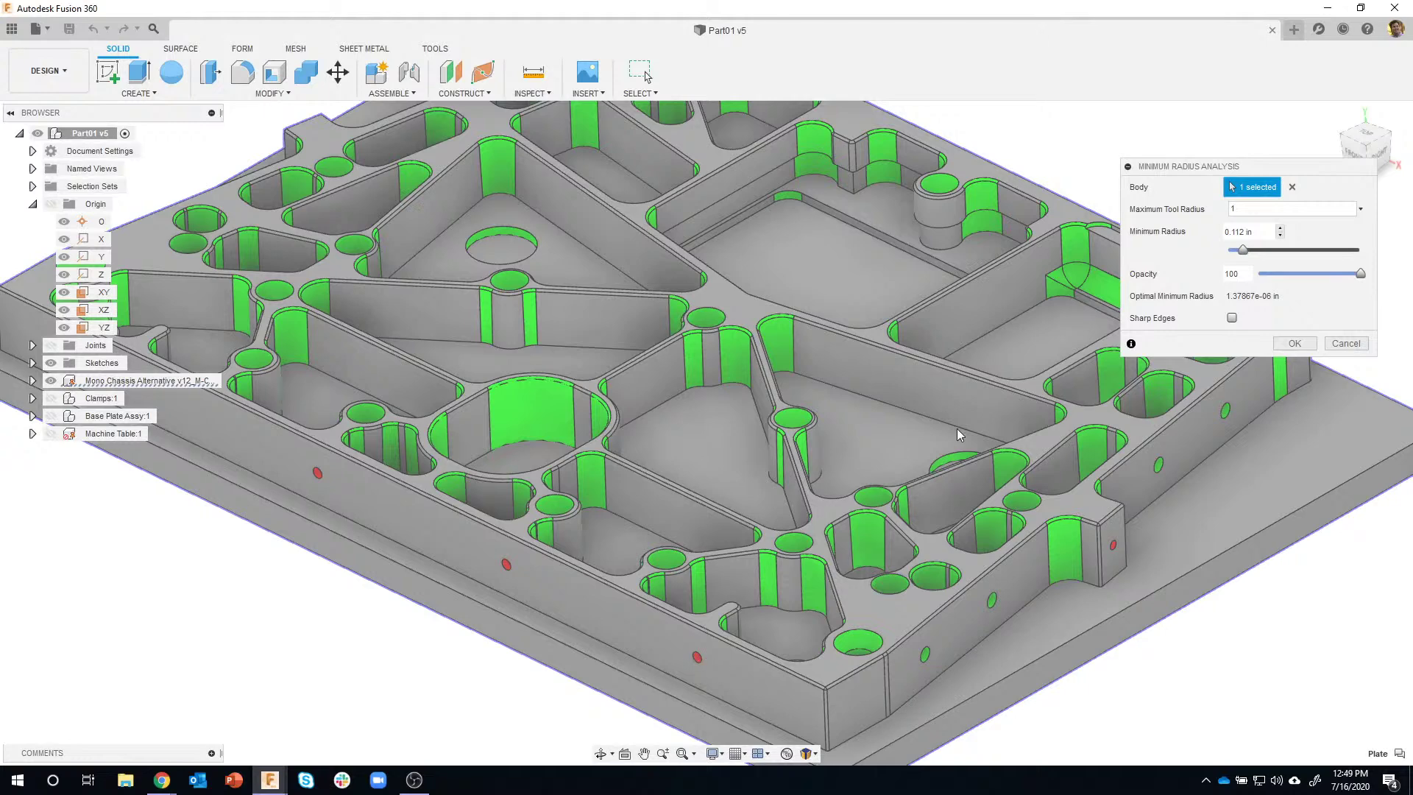
scroll(958, 430, down, 2)
middle_drag(957, 430, 926, 465)
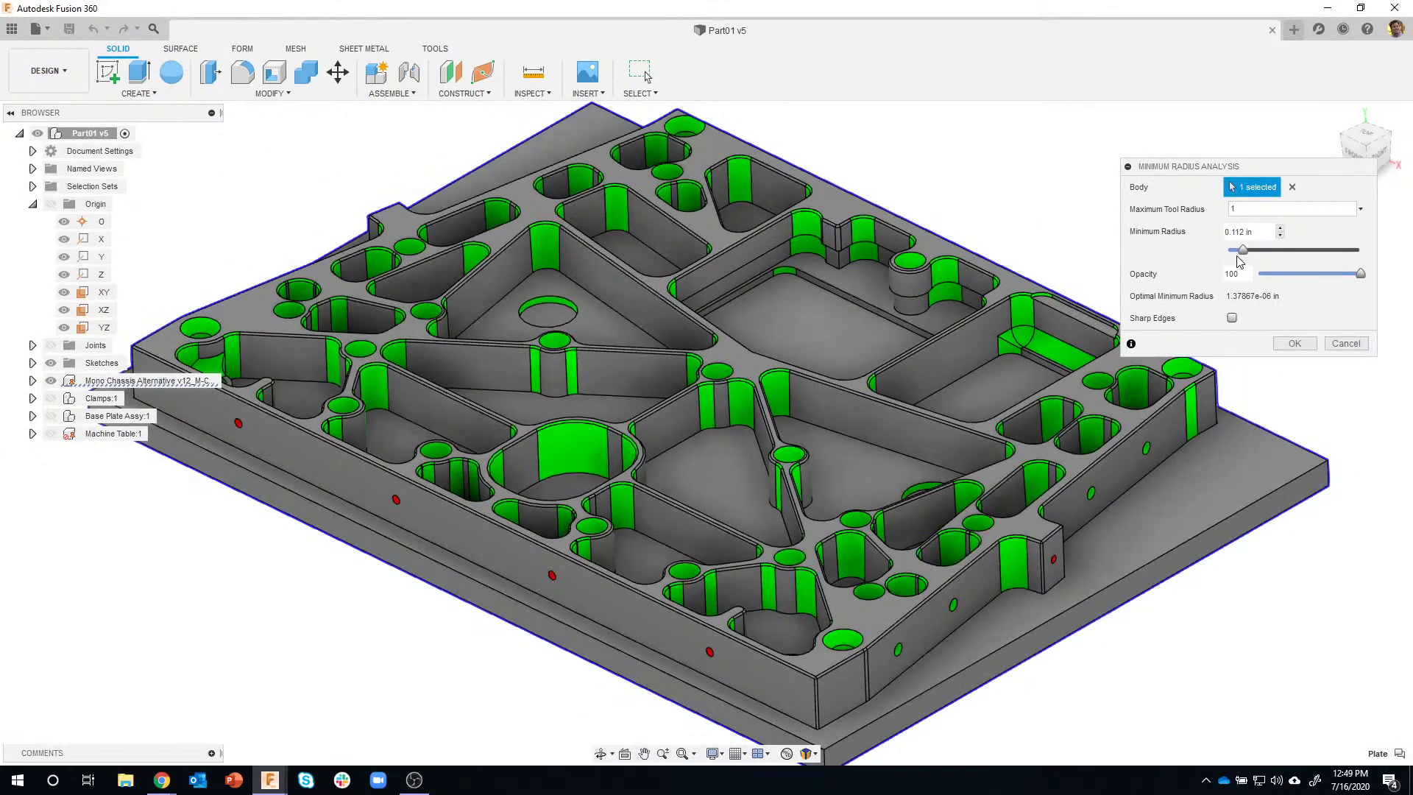
Compare the plate's pocket corners at minimum radii of 0.335, 0.358, 0.648, 0.229 and 0.128 in
drag(1243, 251, 1274, 253)
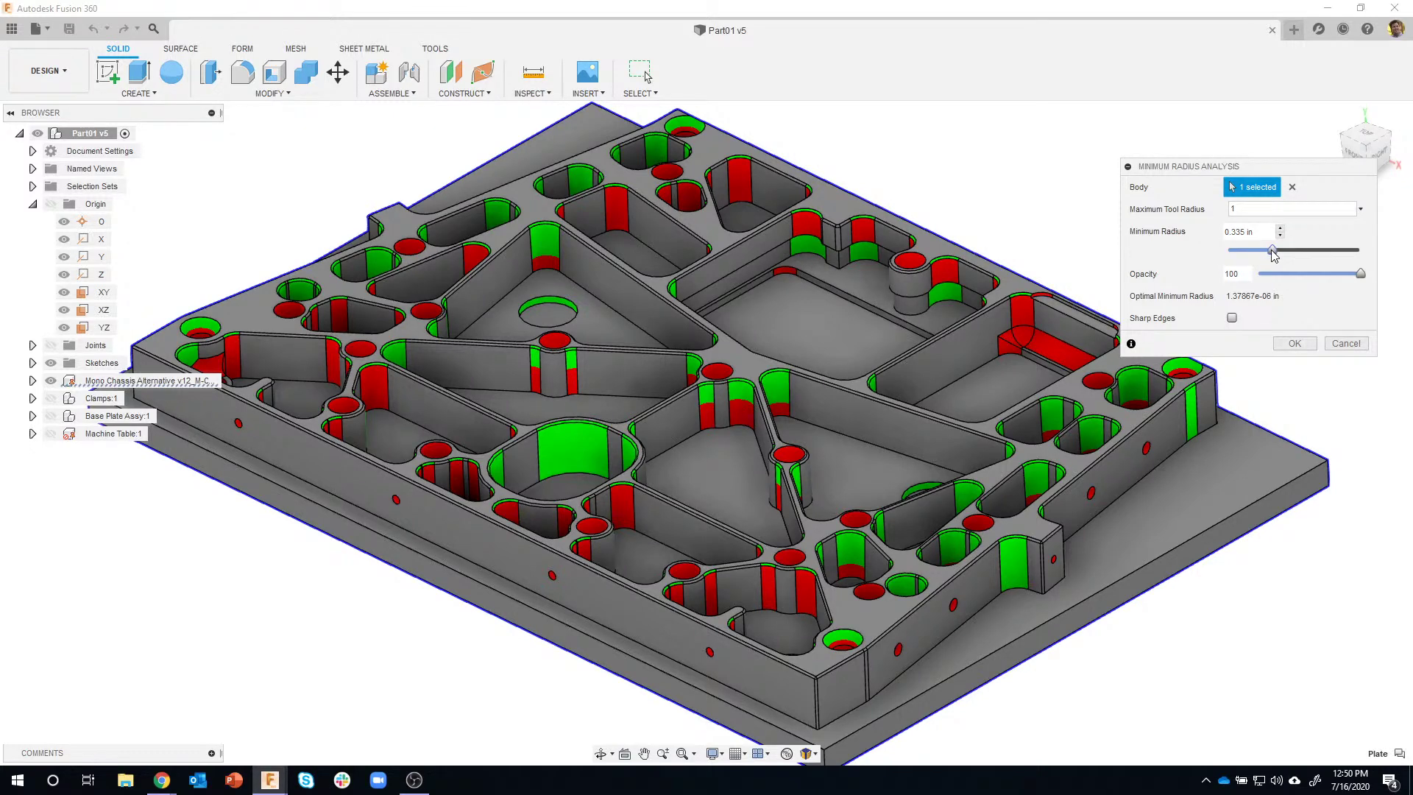
drag(1275, 254, 1278, 250)
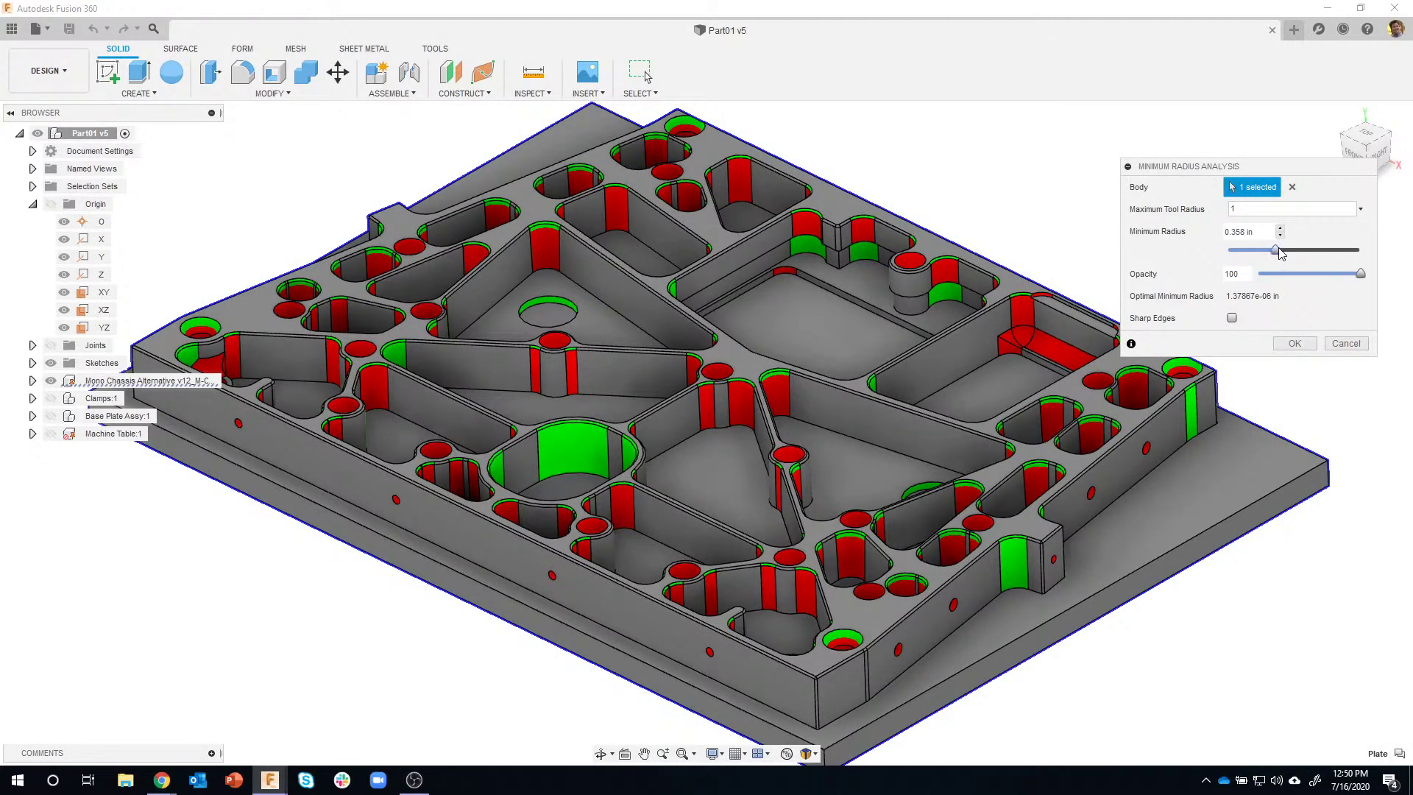
drag(1276, 250, 1311, 250)
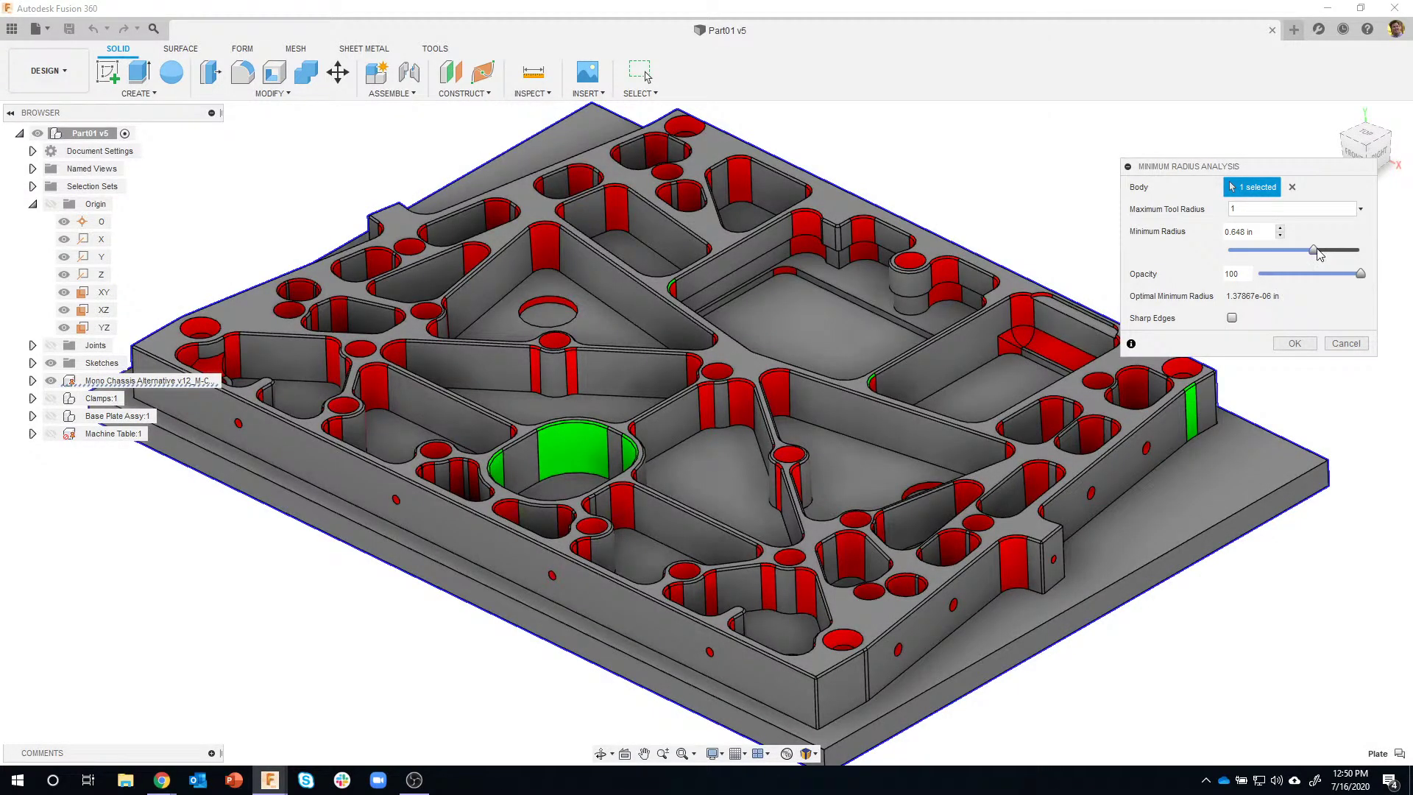
drag(1328, 252, 1259, 251)
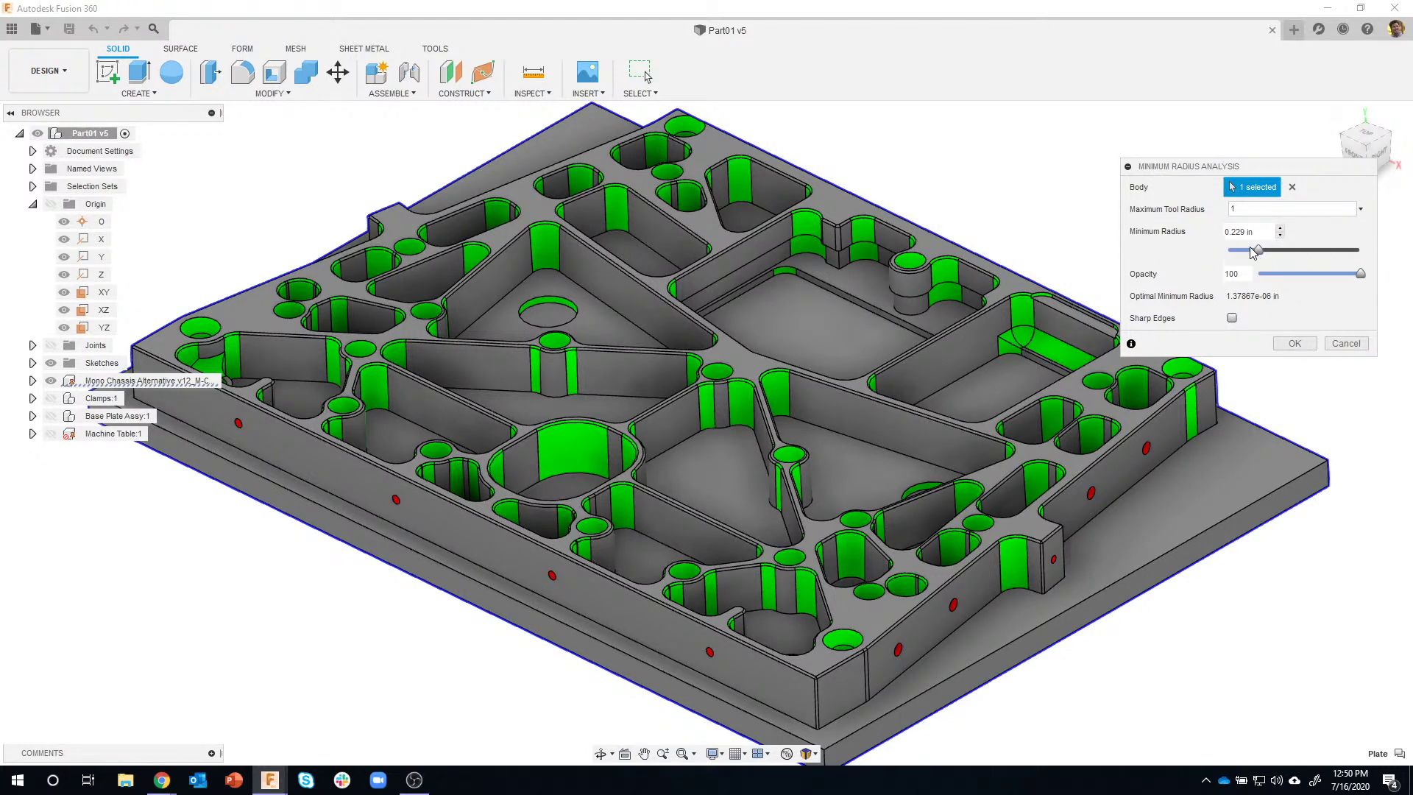
mouse_move(1254, 252)
mouse_down()
mouse_move(1379, 261)
mouse_move(1246, 252)
mouse_up()
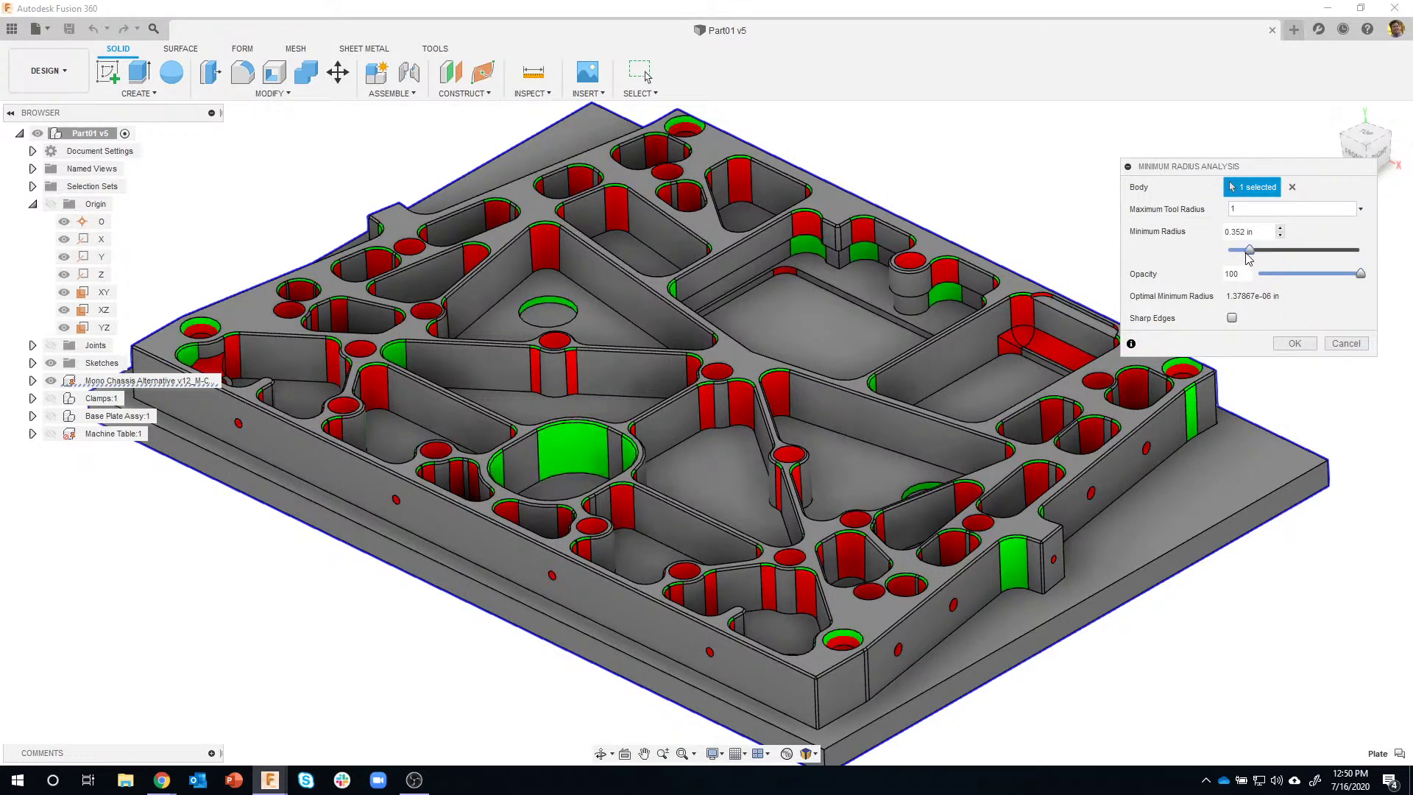
Check the plate with a maximum tool radius of 0.5 in at minimum radii of 0.338 and 0.221 in, ending by cancelling the analysis
double_click(1255, 209)
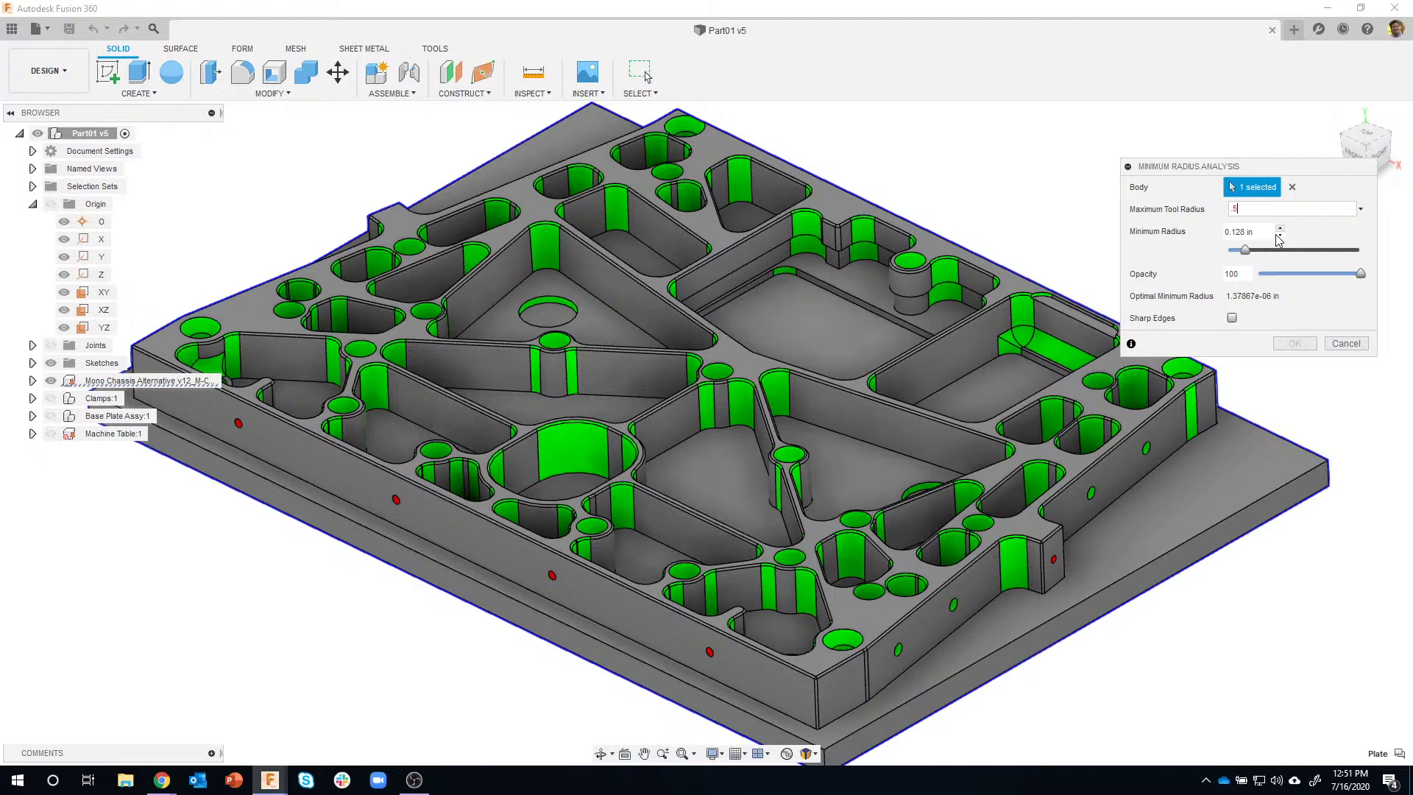
text(.5)
drag(1262, 254, 1320, 249)
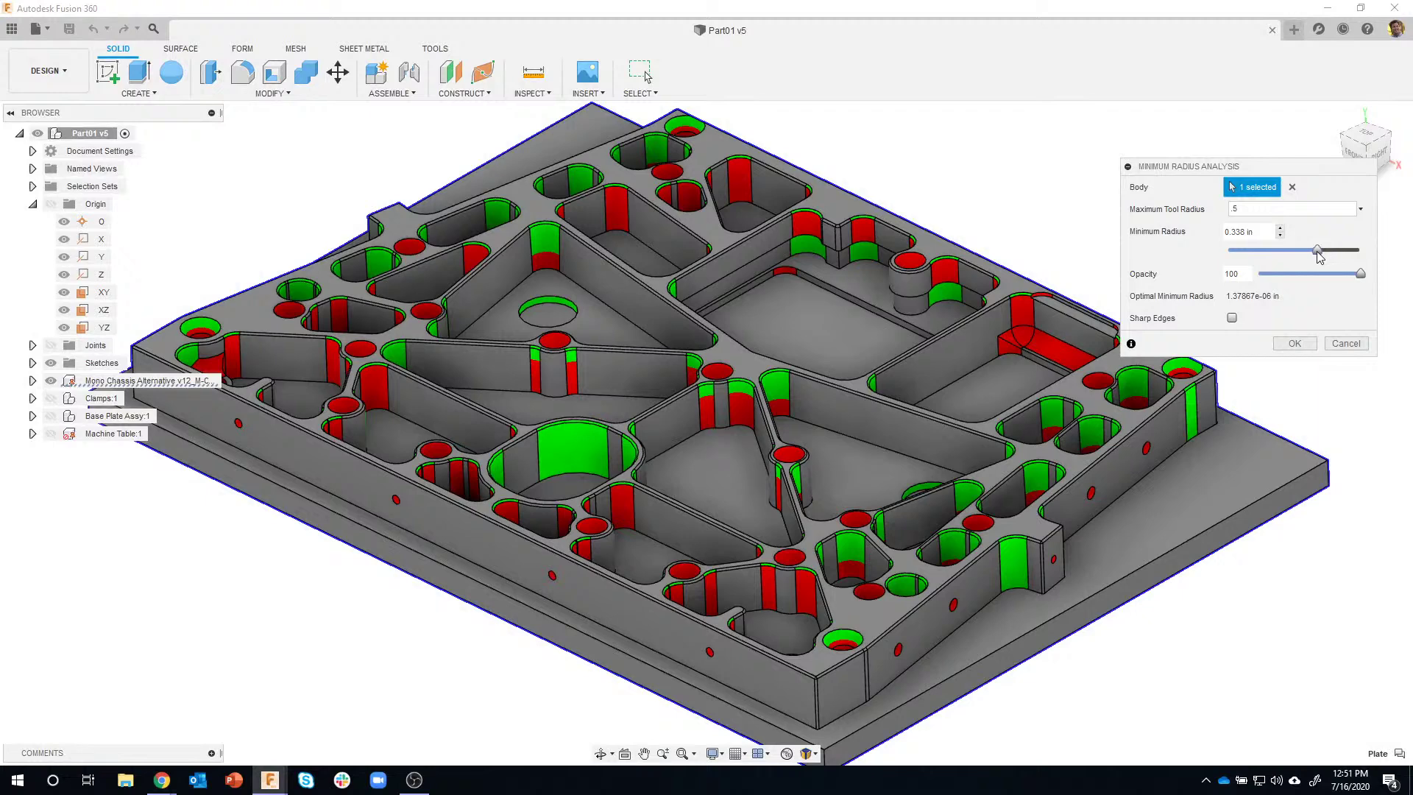
drag(1318, 250, 1314, 250)
drag(1324, 256, 1289, 250)
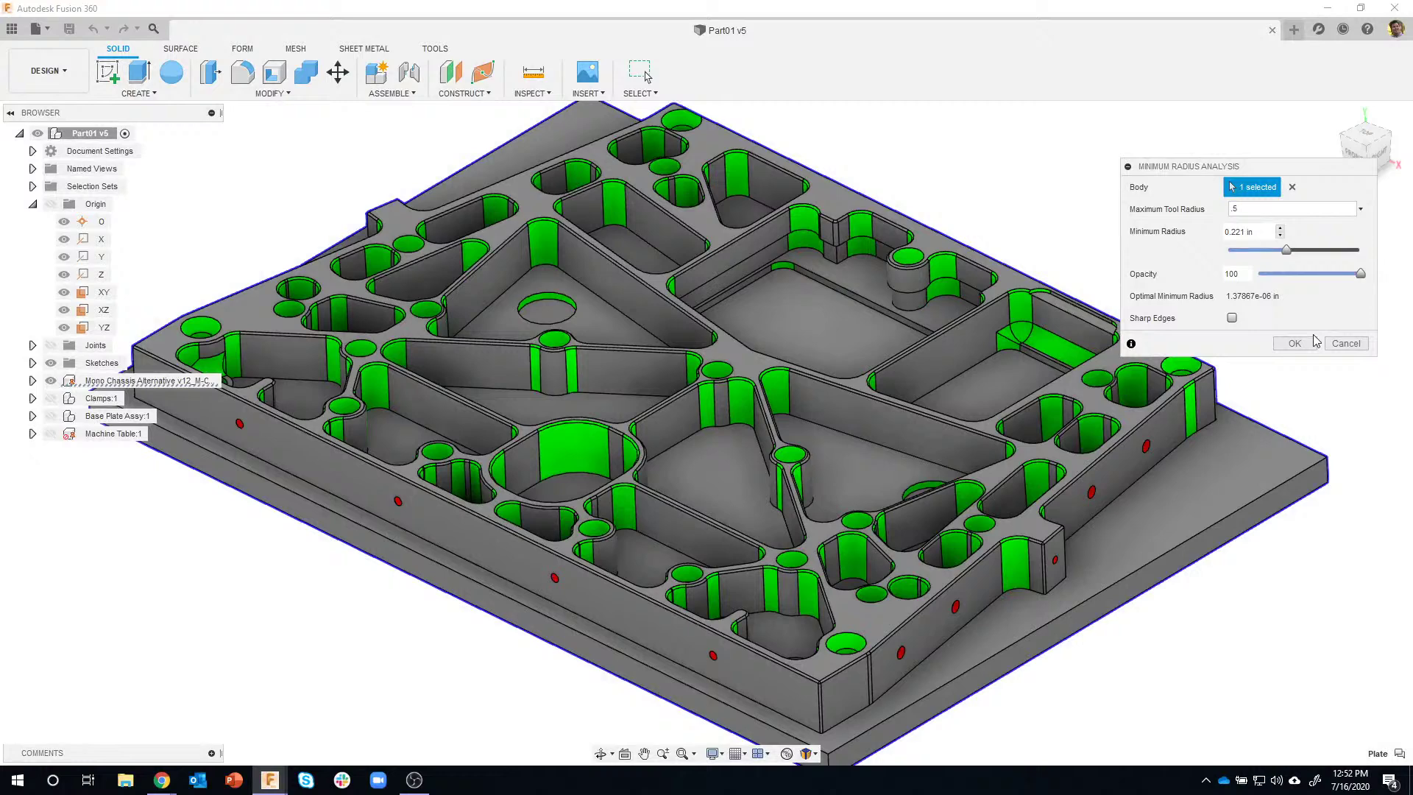
click(1314, 343)
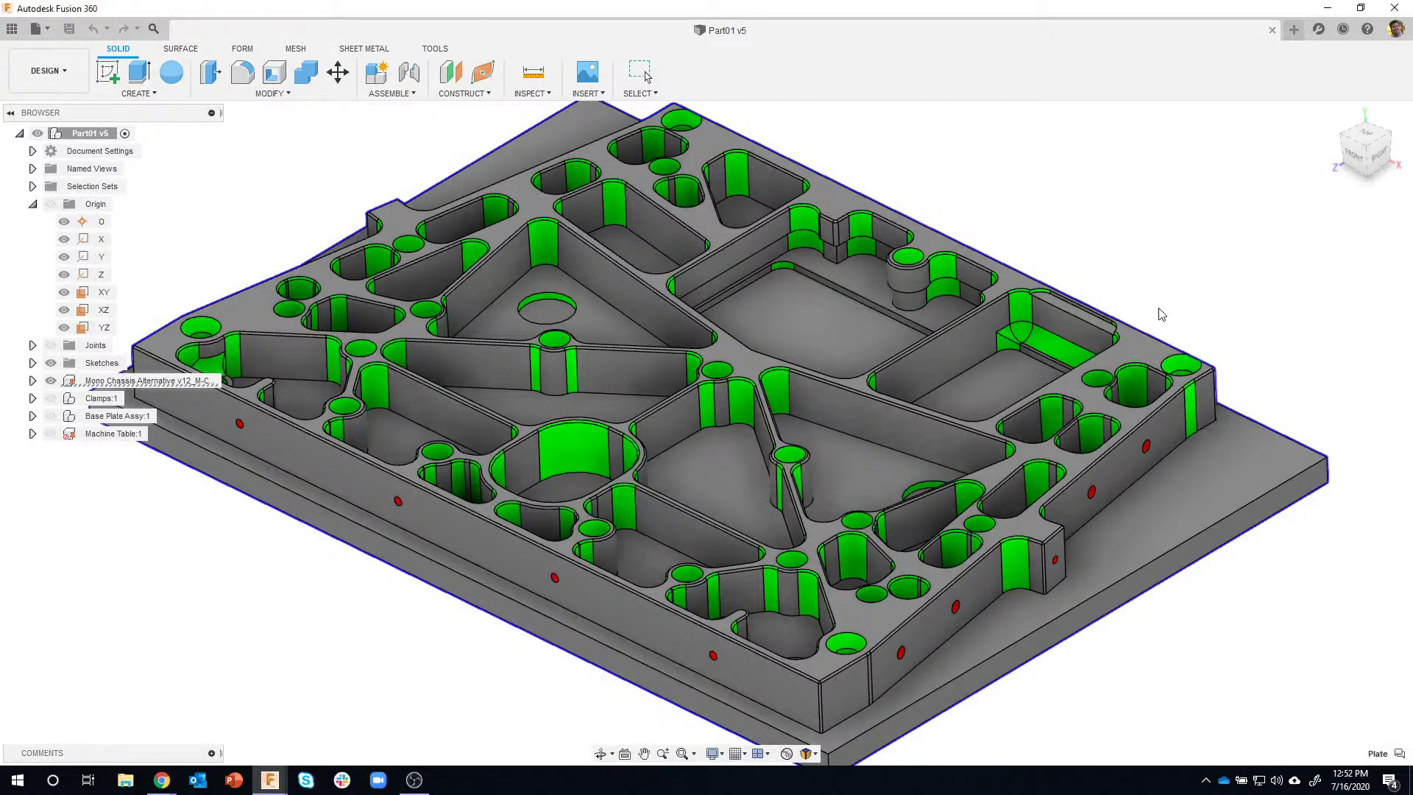
Open the Minimum Radius design from the Inspect folder and start a Minimum Radius Analysis on its body
click(12, 28)
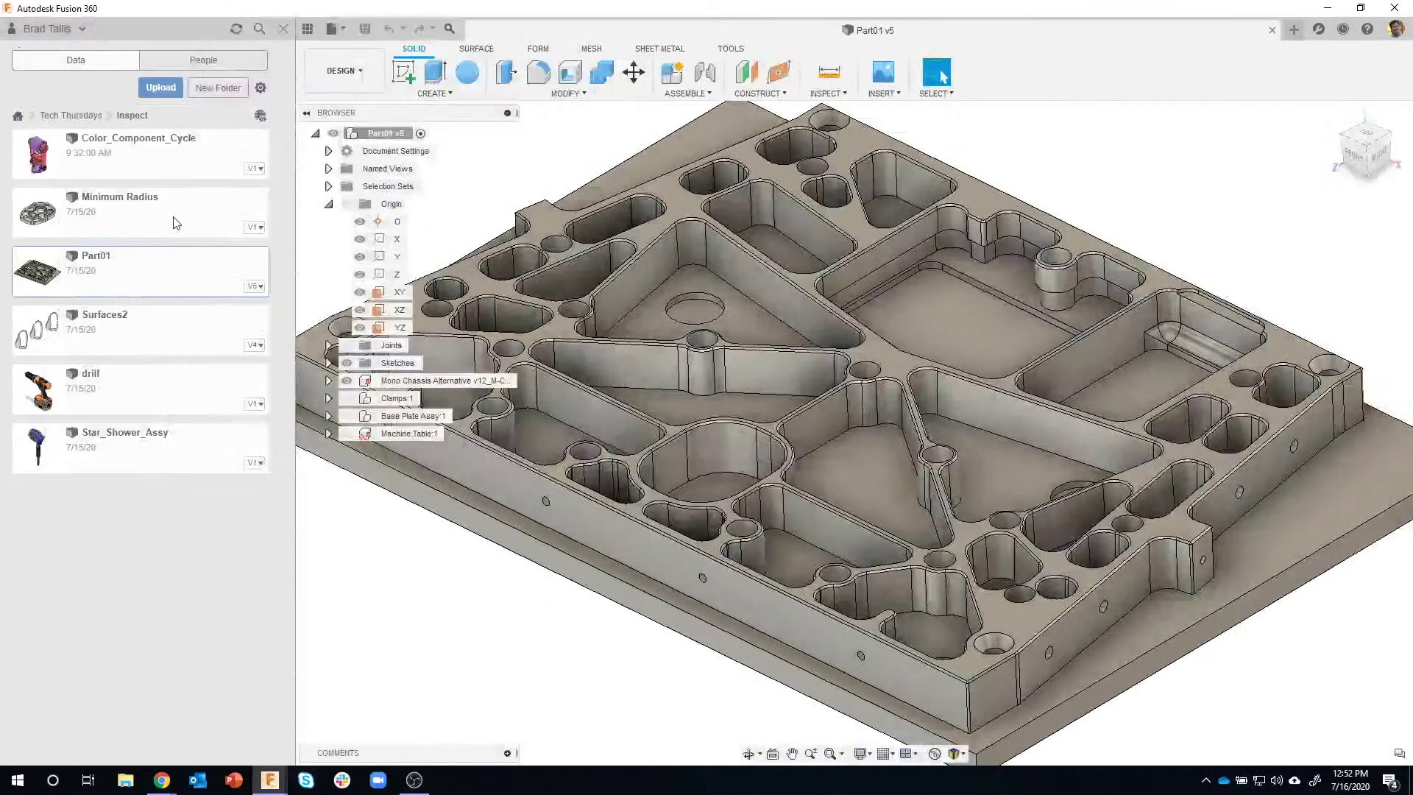
double_click(143, 220)
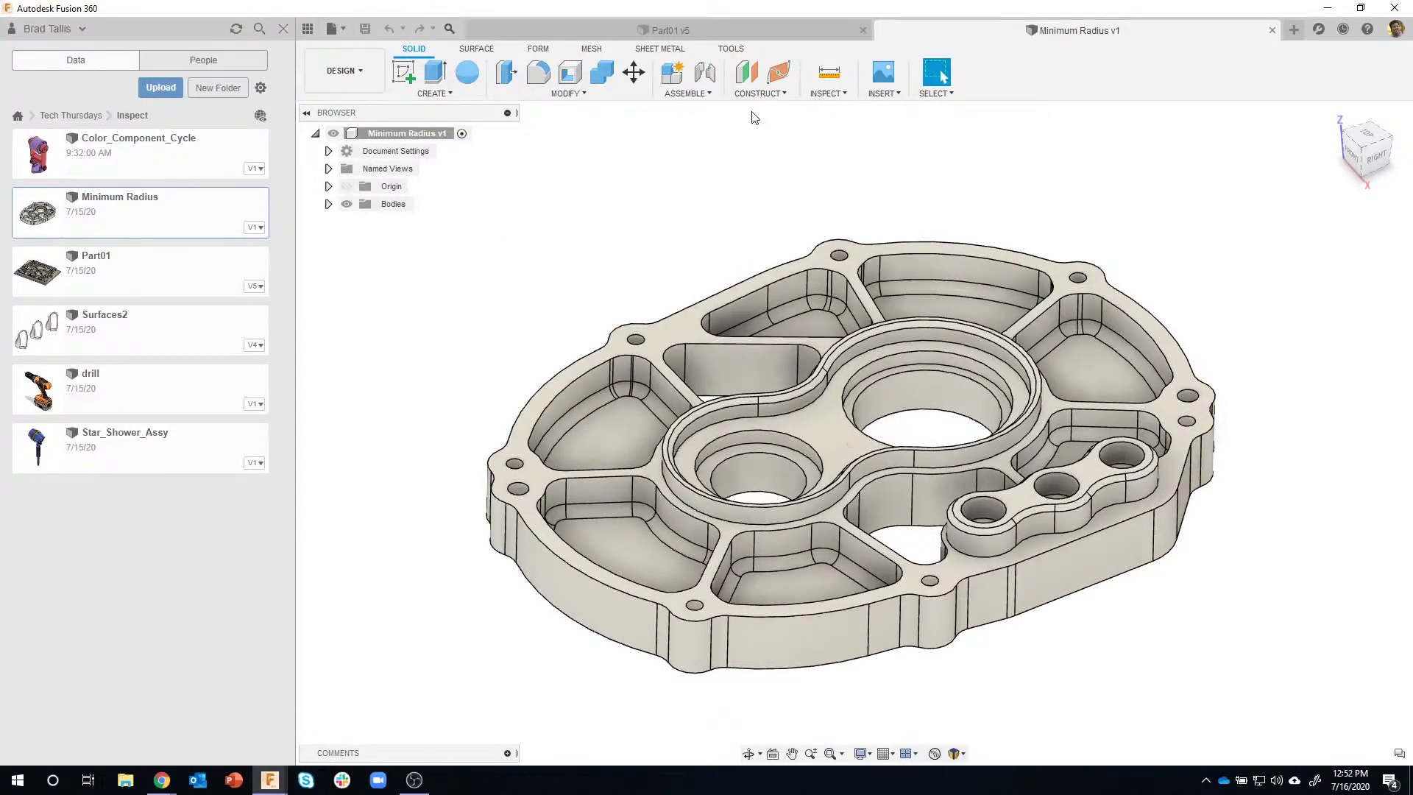
click(812, 97)
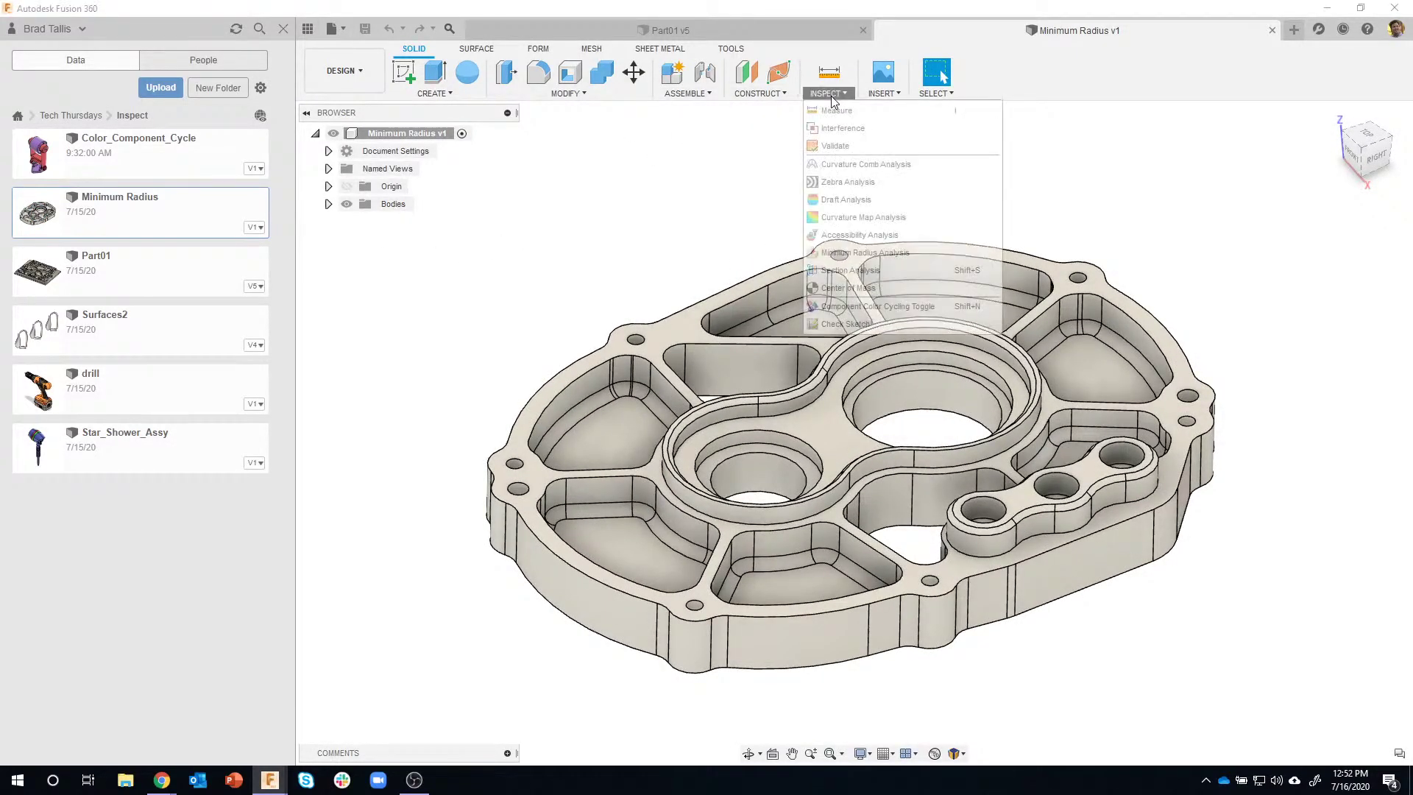
click(871, 254)
click(943, 279)
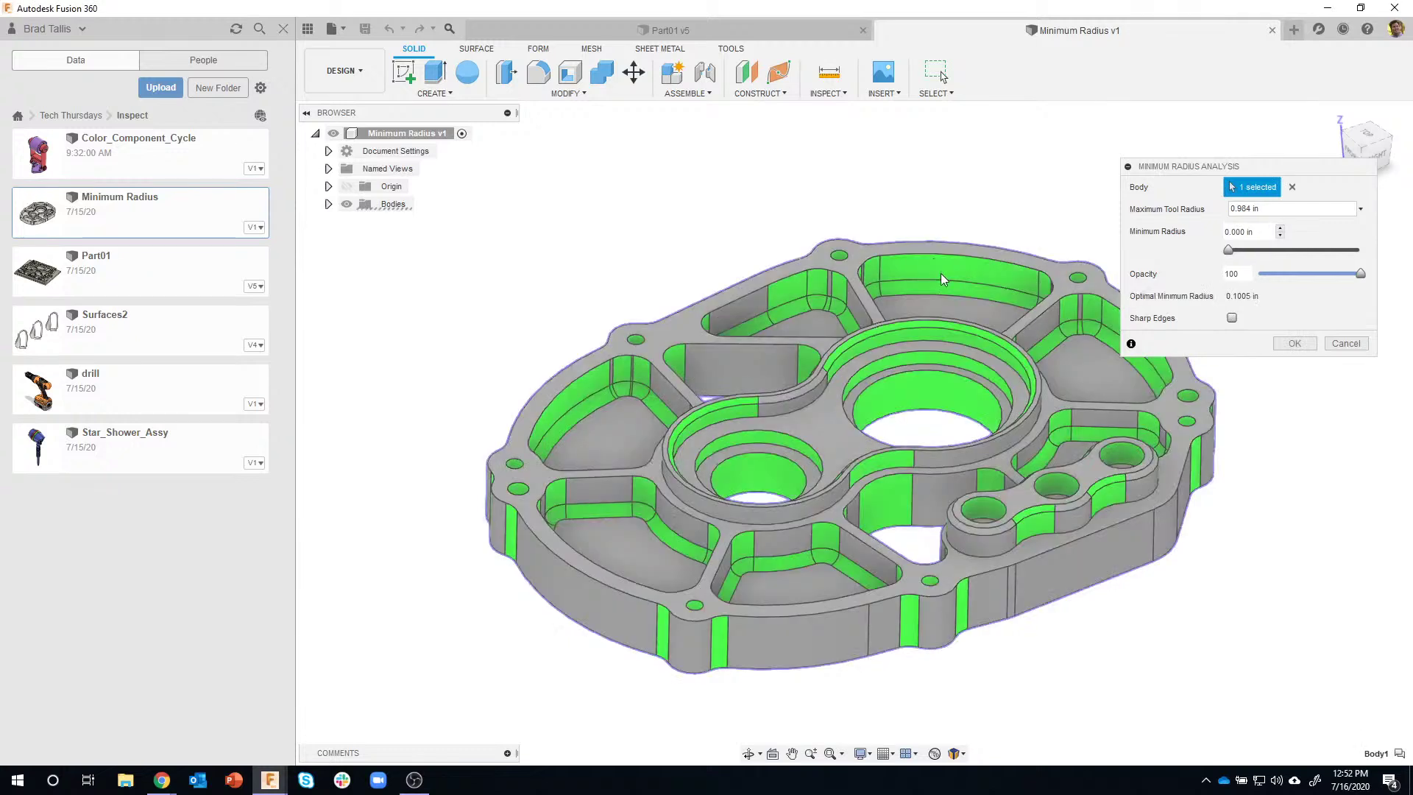
Set the maximum tool radius to 1 in and the minimum radius to 0.201 in, examining the pocket floor fillets
drag(1260, 209, 1255, 251)
text(1)
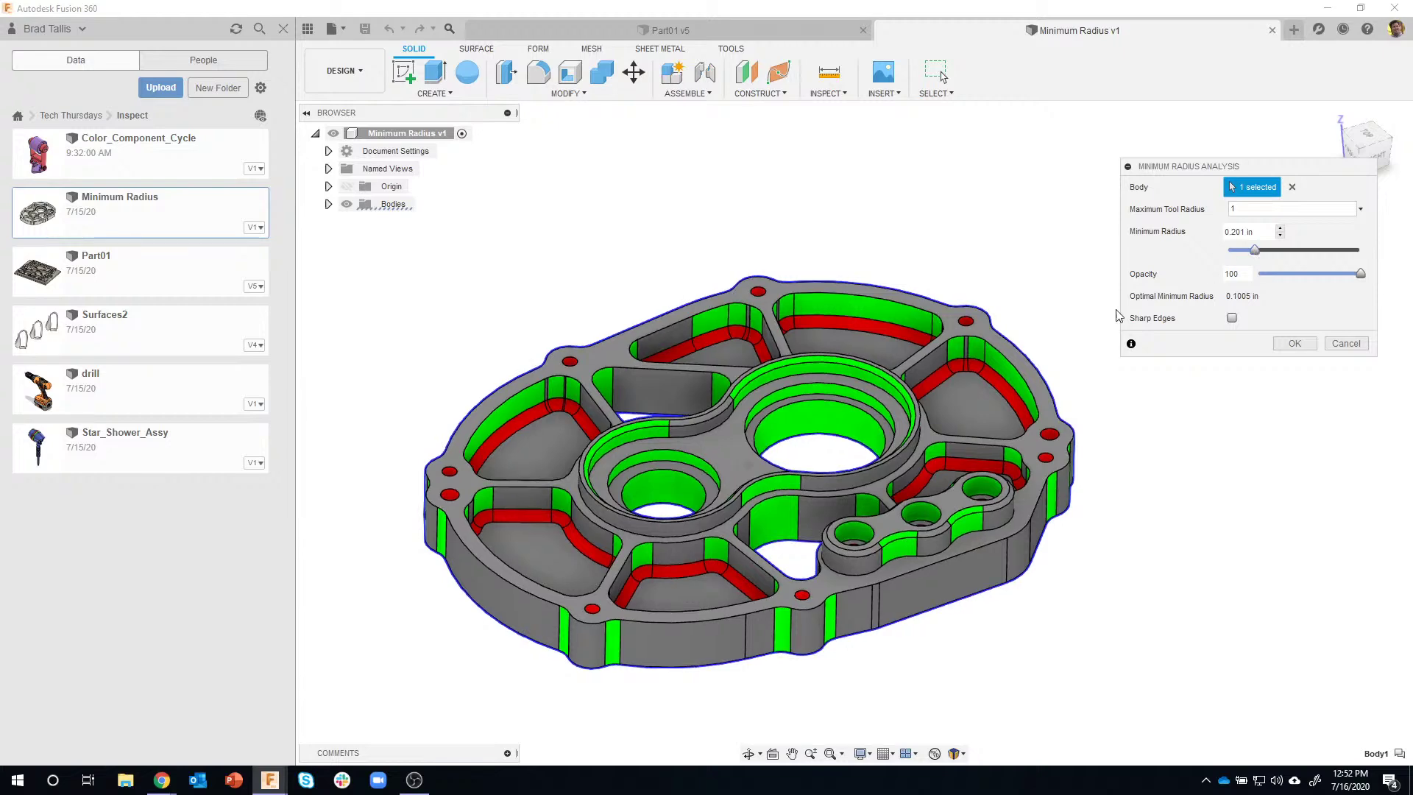
scroll(975, 428, up, 1)
scroll(976, 428, up, 5)
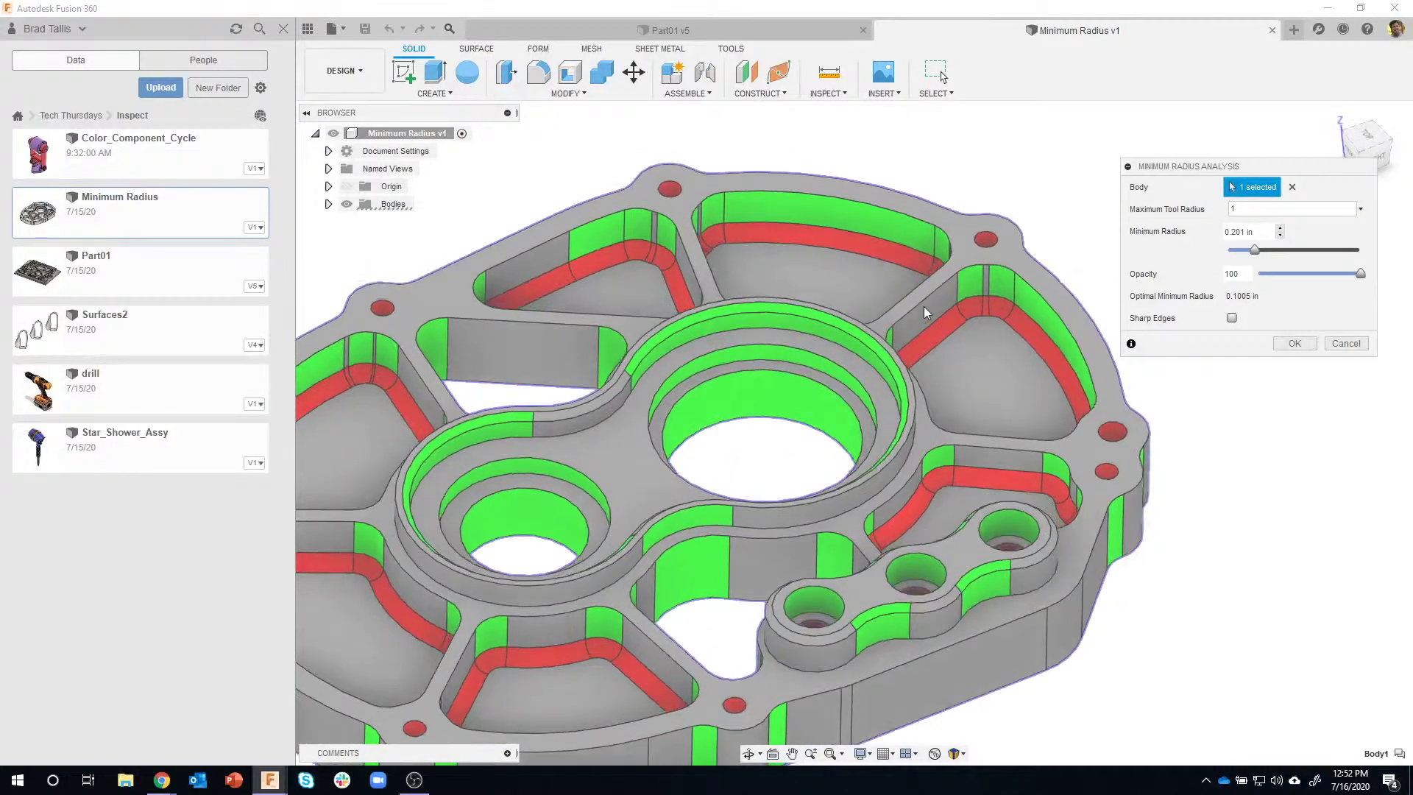
shift+middle_drag(699, 213, 681, 232)
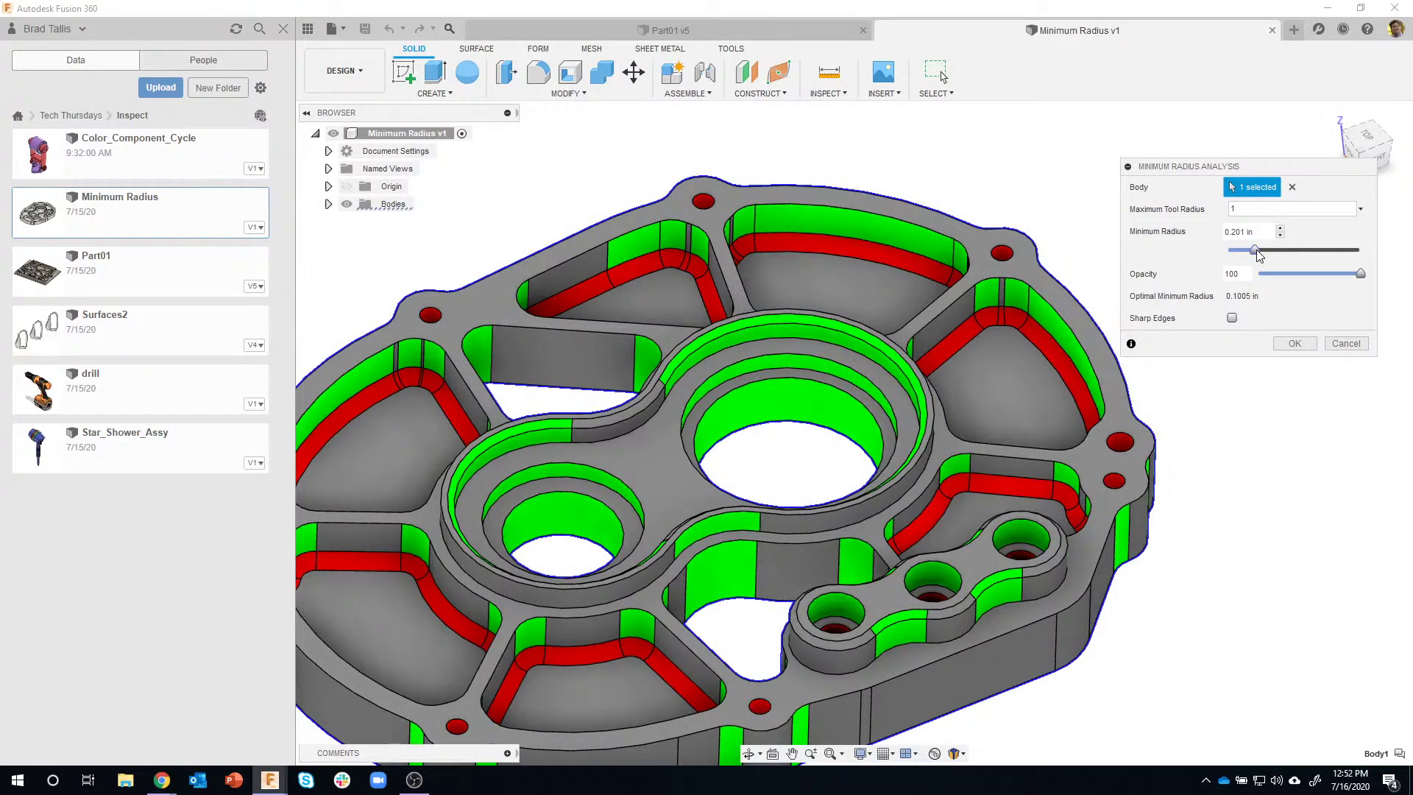
Set the minimum radius to 0.291 in and examine the vertical pocket corners and floor fillets around the housing
drag(1254, 254, 1270, 249)
scroll(801, 259, down, 3)
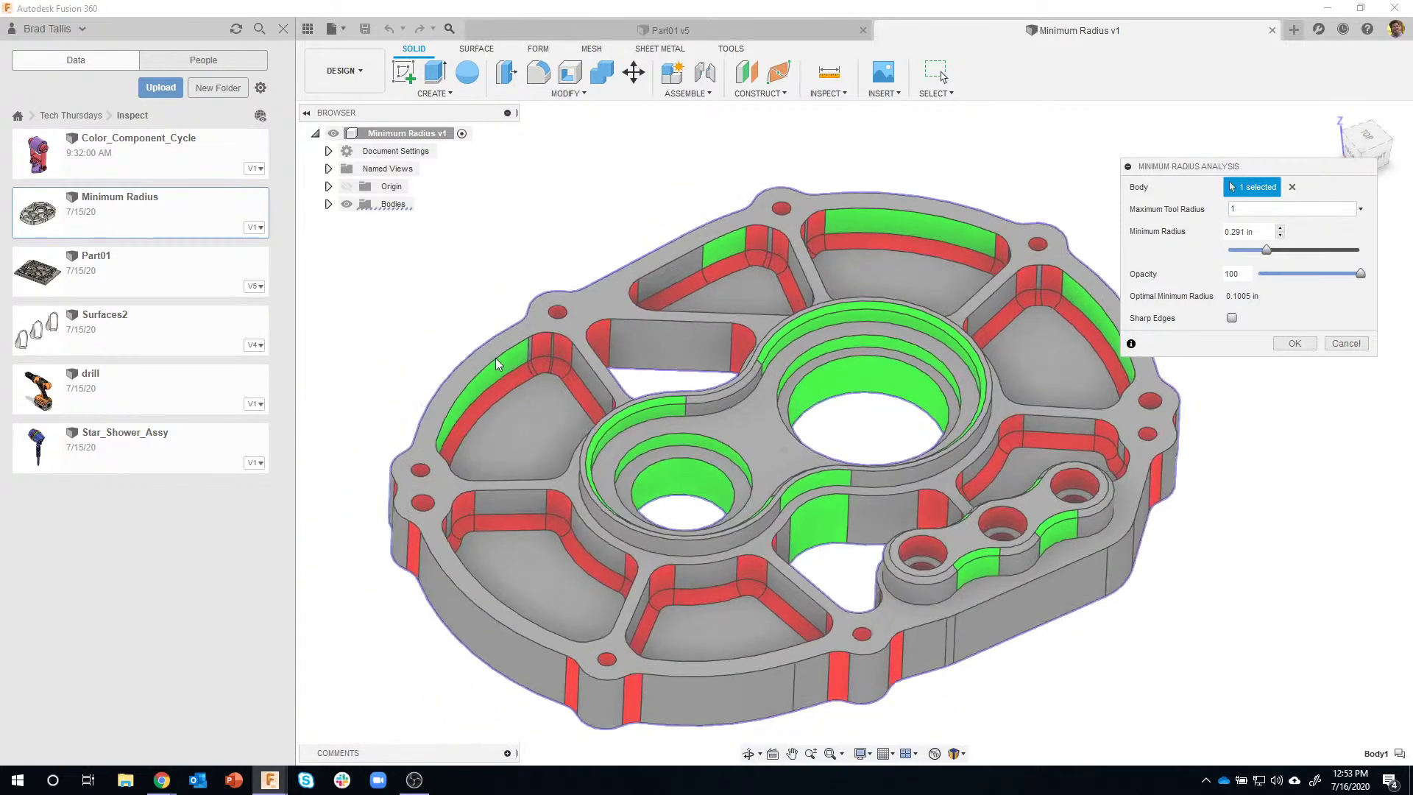
shift+middle_drag(554, 409, 1049, 355)
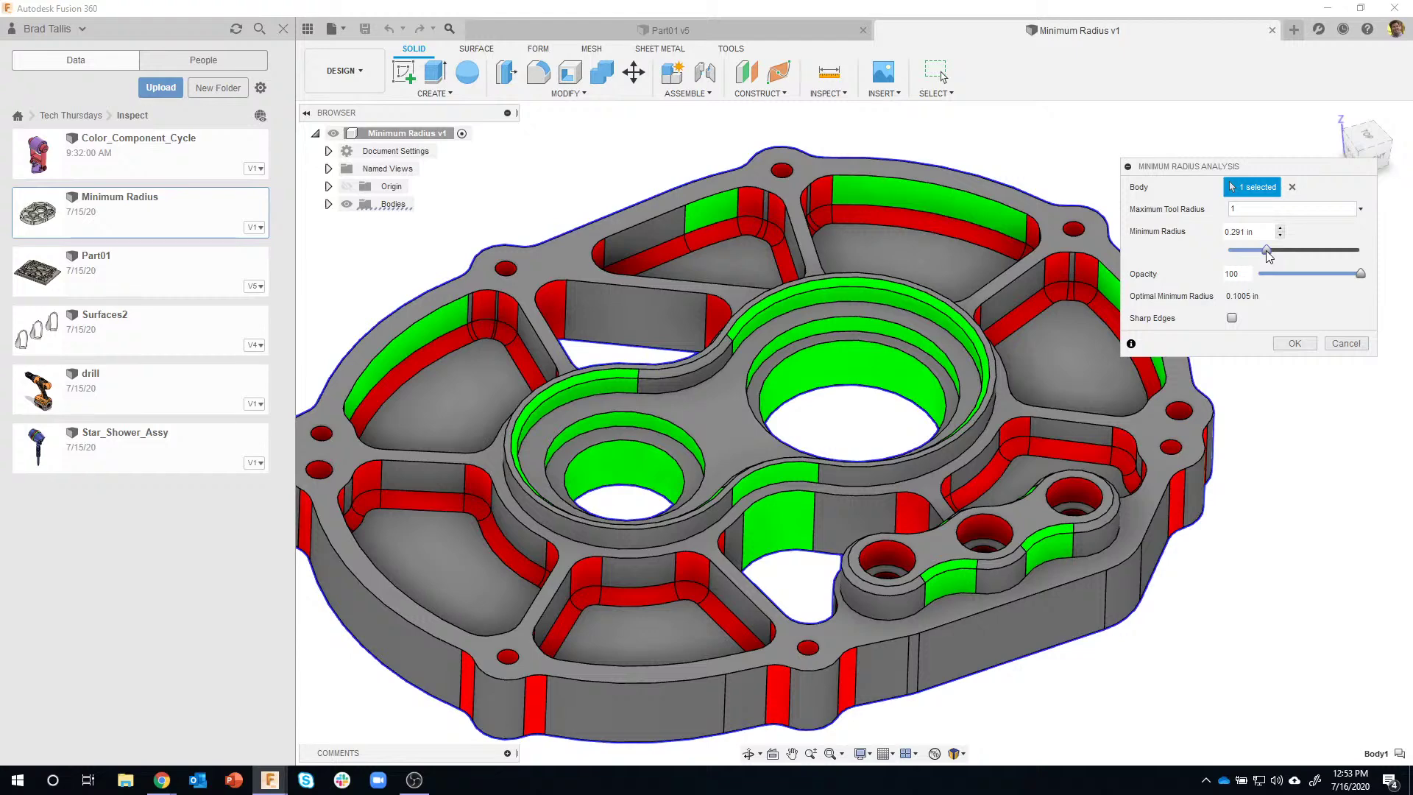
Set the minimum radius to 0.112 in and examine the small bolt holes around the housing's rim
drag(1267, 252, 1245, 254)
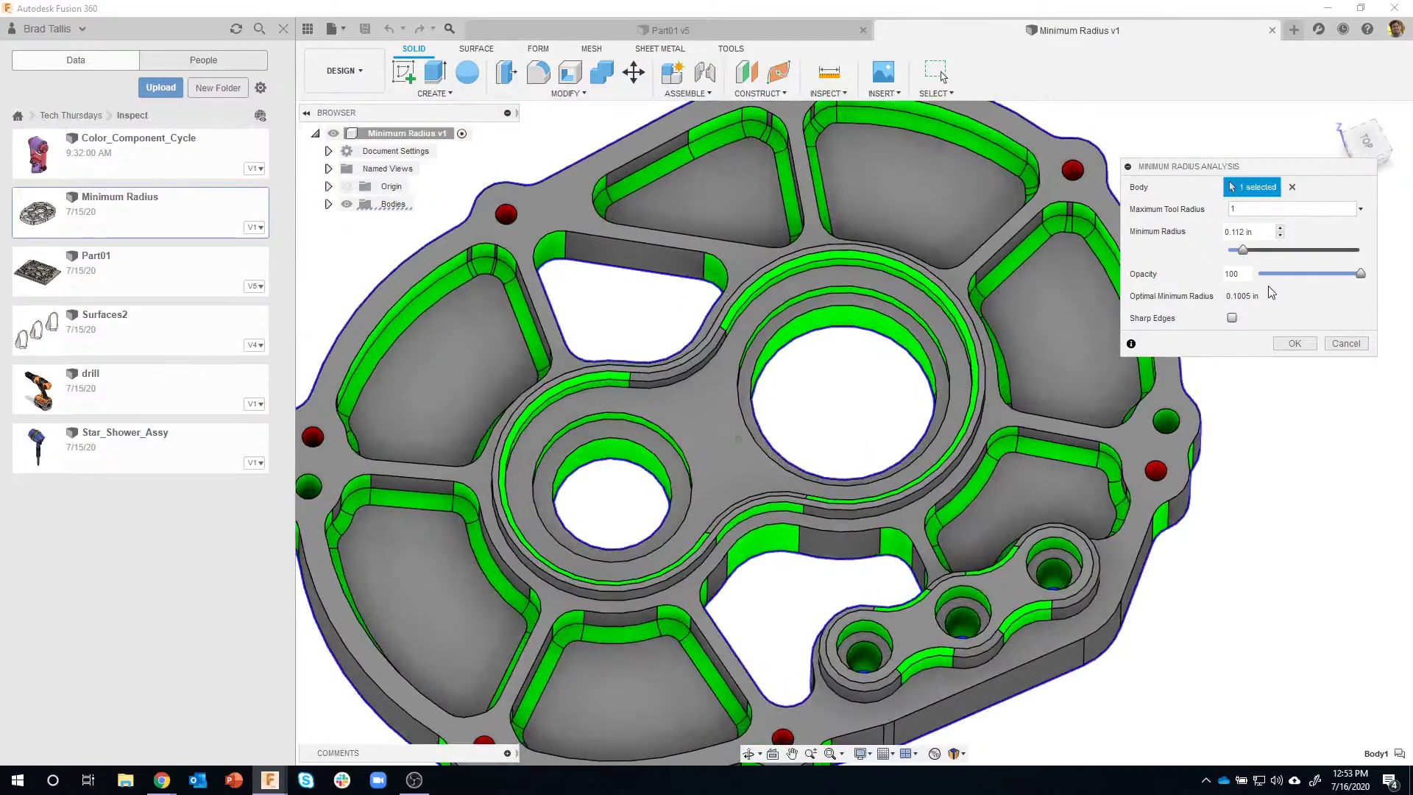
scroll(1174, 463, up, 3)
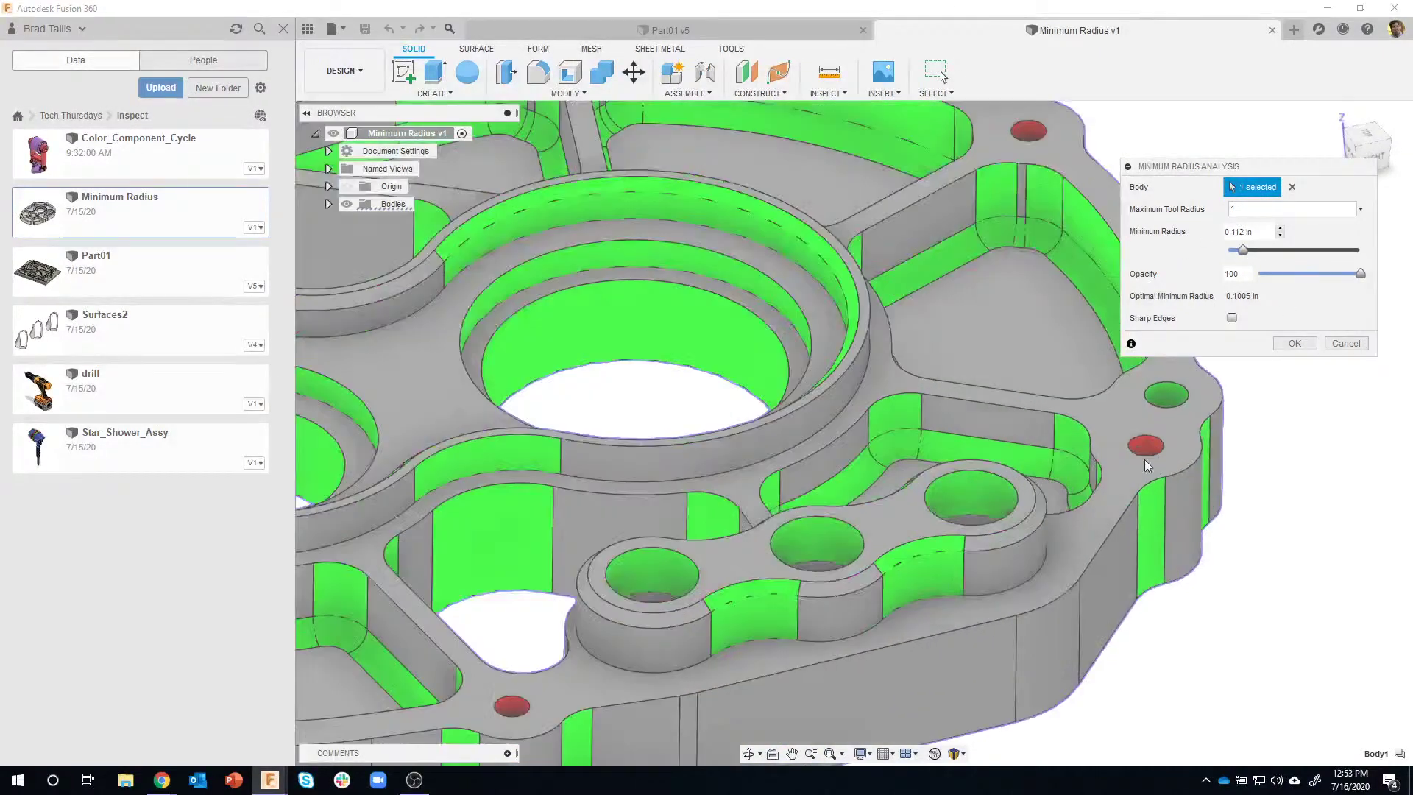
scroll(1145, 463, up, 5)
scroll(1173, 446, down, 5)
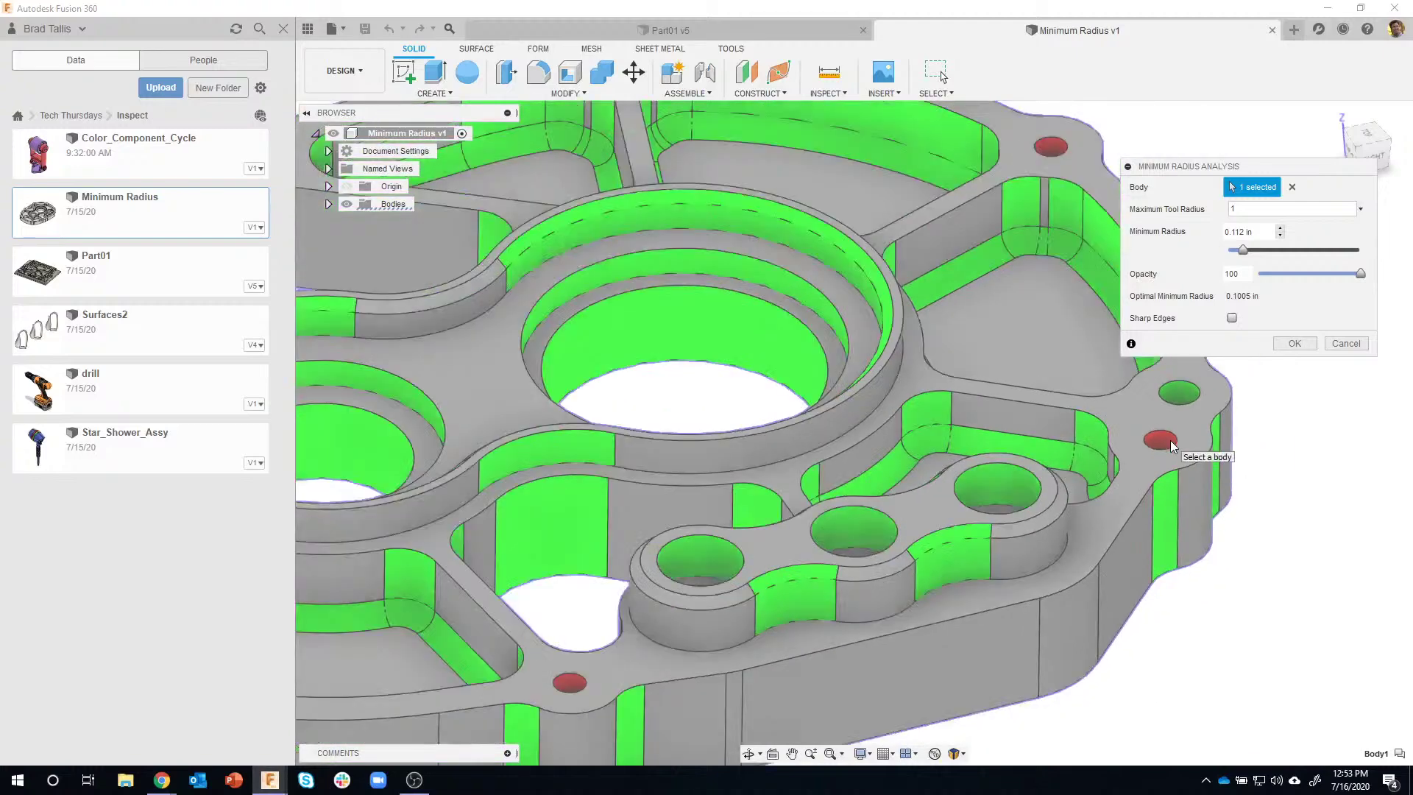
scroll(1172, 446, down, 3)
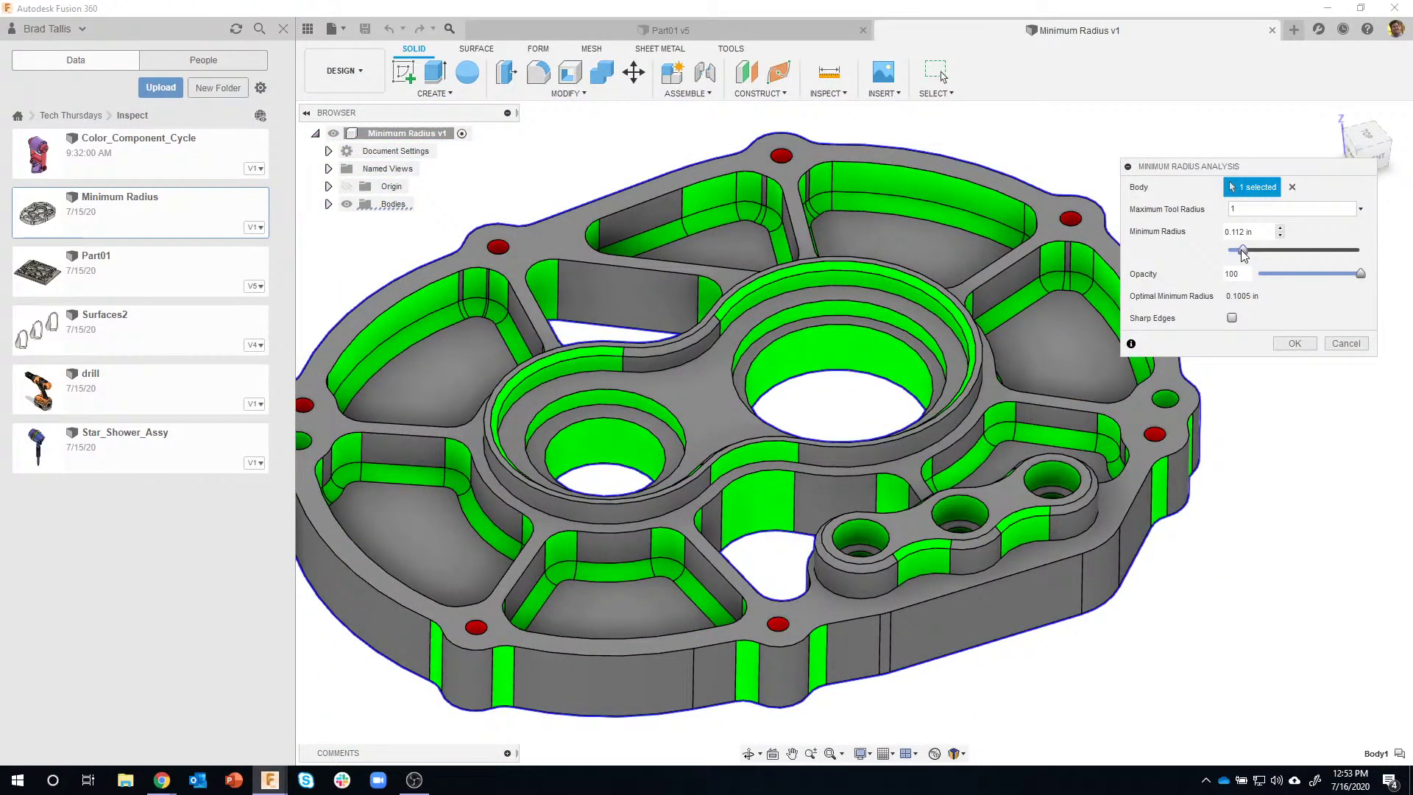
Set the minimum radius to 0.089 in with sharp edges shown, inspect the edges around the bosses and bores, and cancel the analysis
drag(1243, 251, 1240, 251)
shift+middle_drag(1187, 368, 1163, 394)
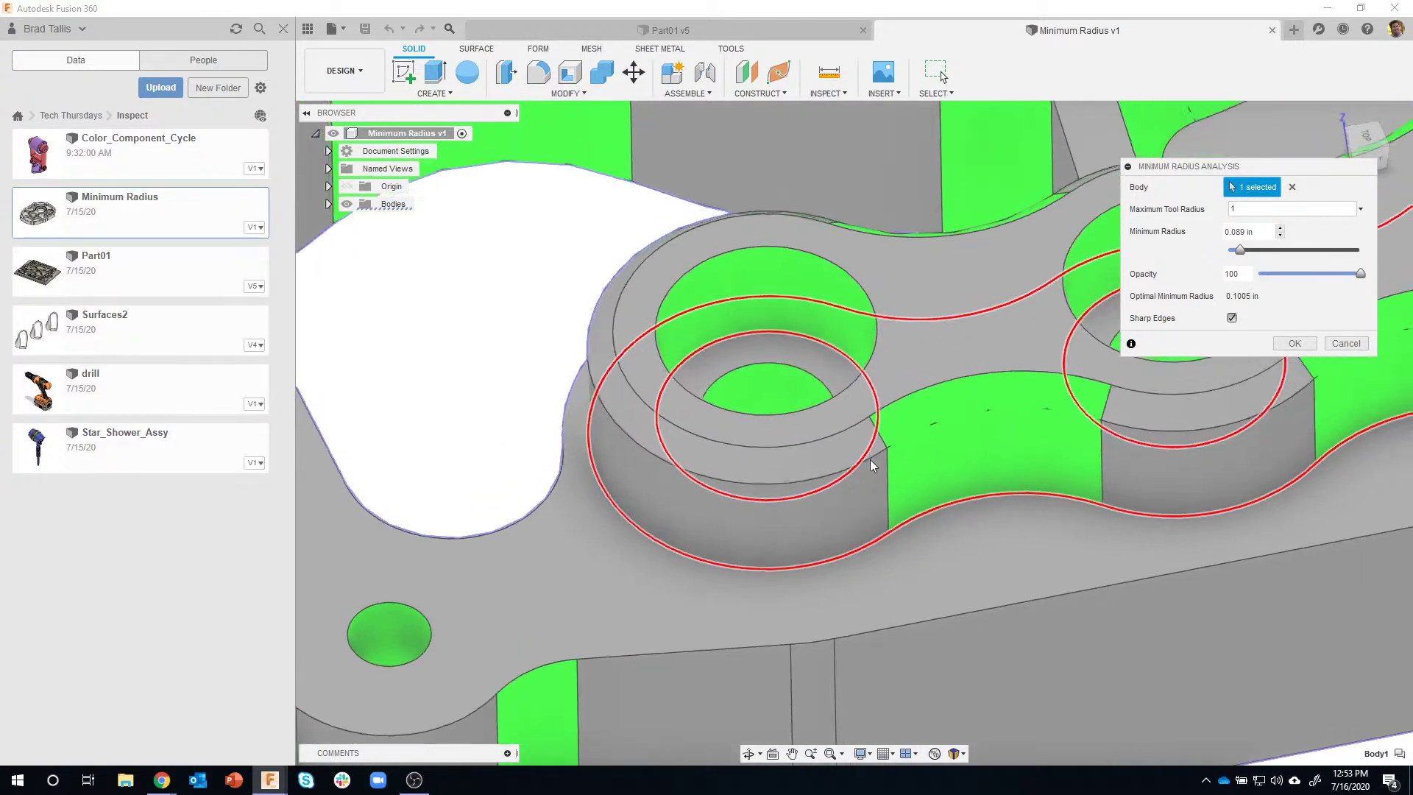
scroll(956, 542, down, 5)
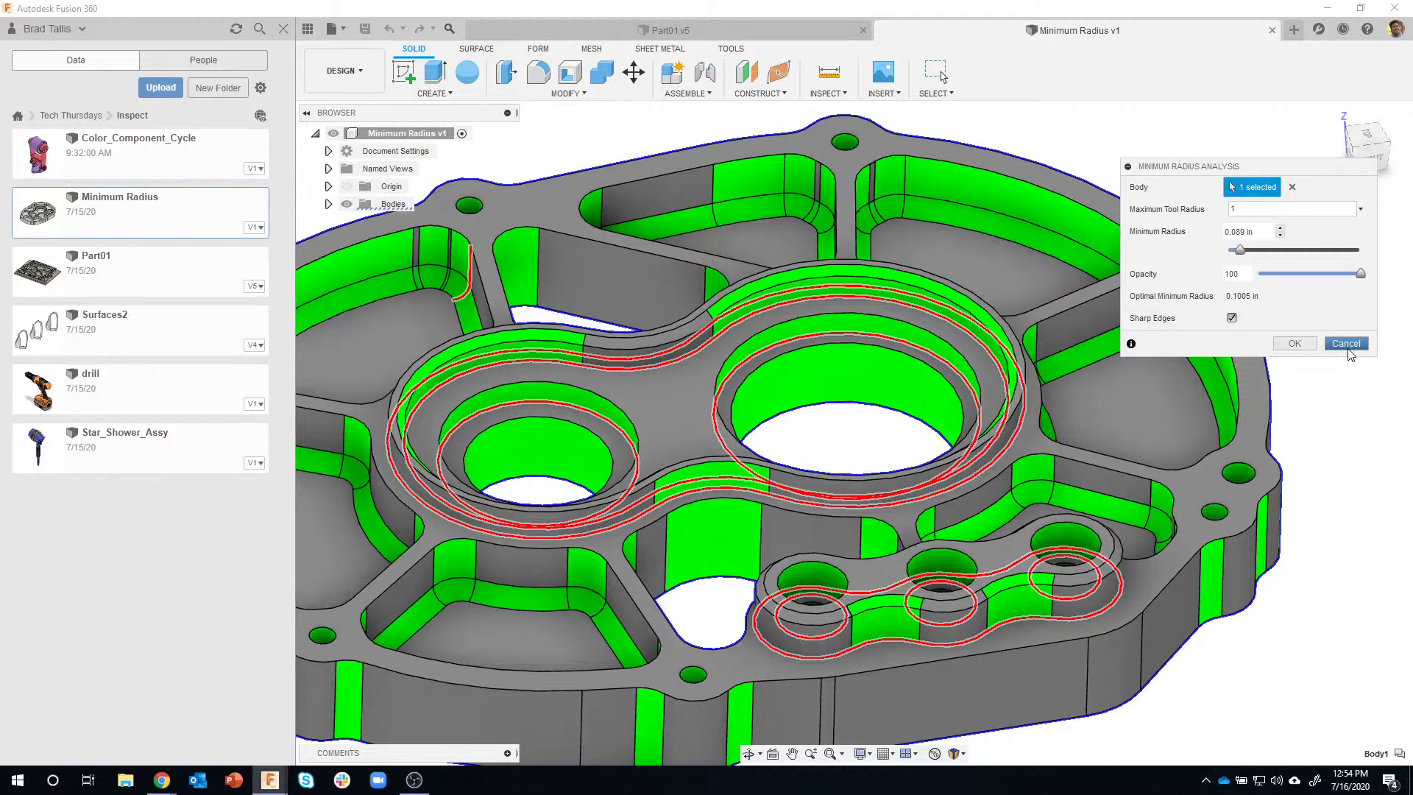
click(1347, 344)
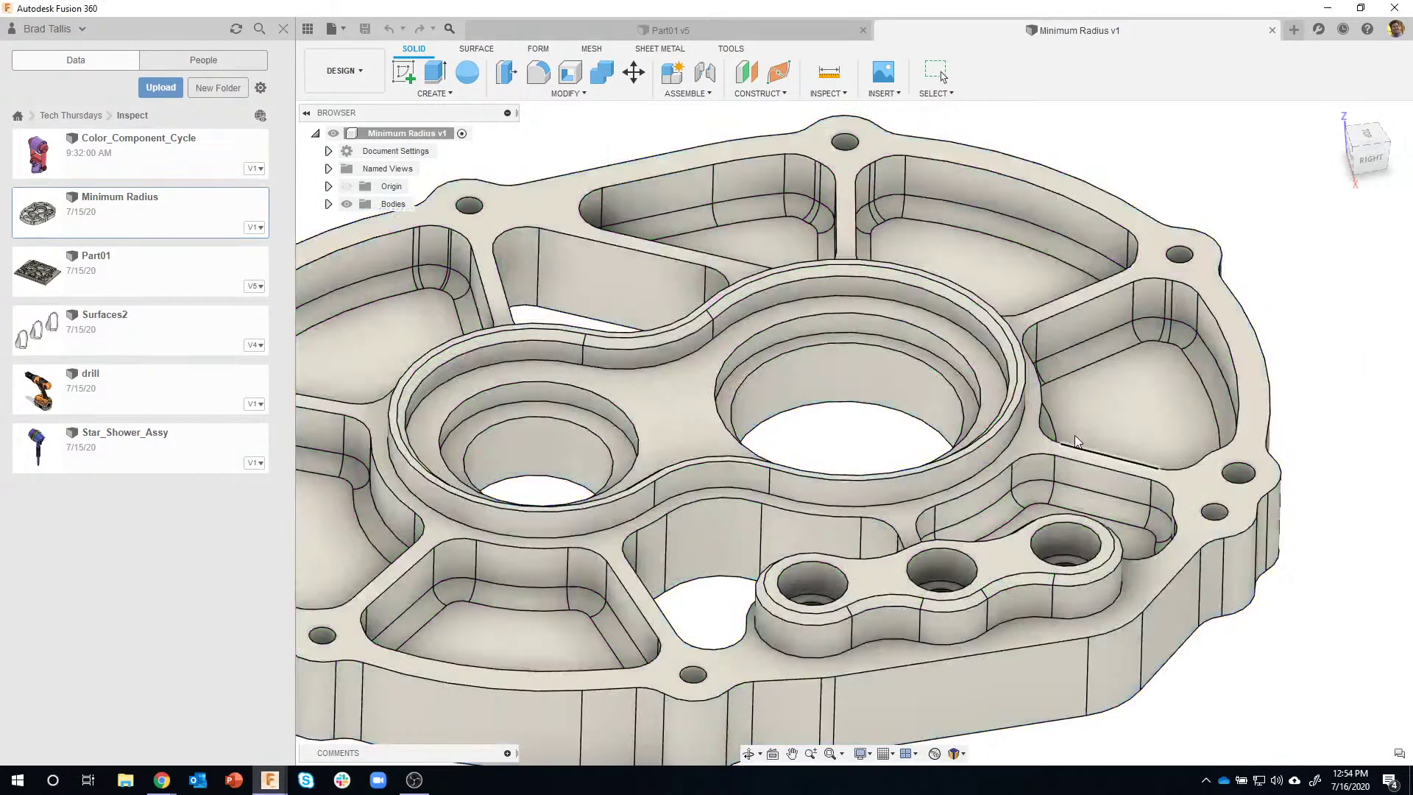
Open the Star_Shower_Assy design from its saved version instead of the recovery file, and hide the project data
click(825, 93)
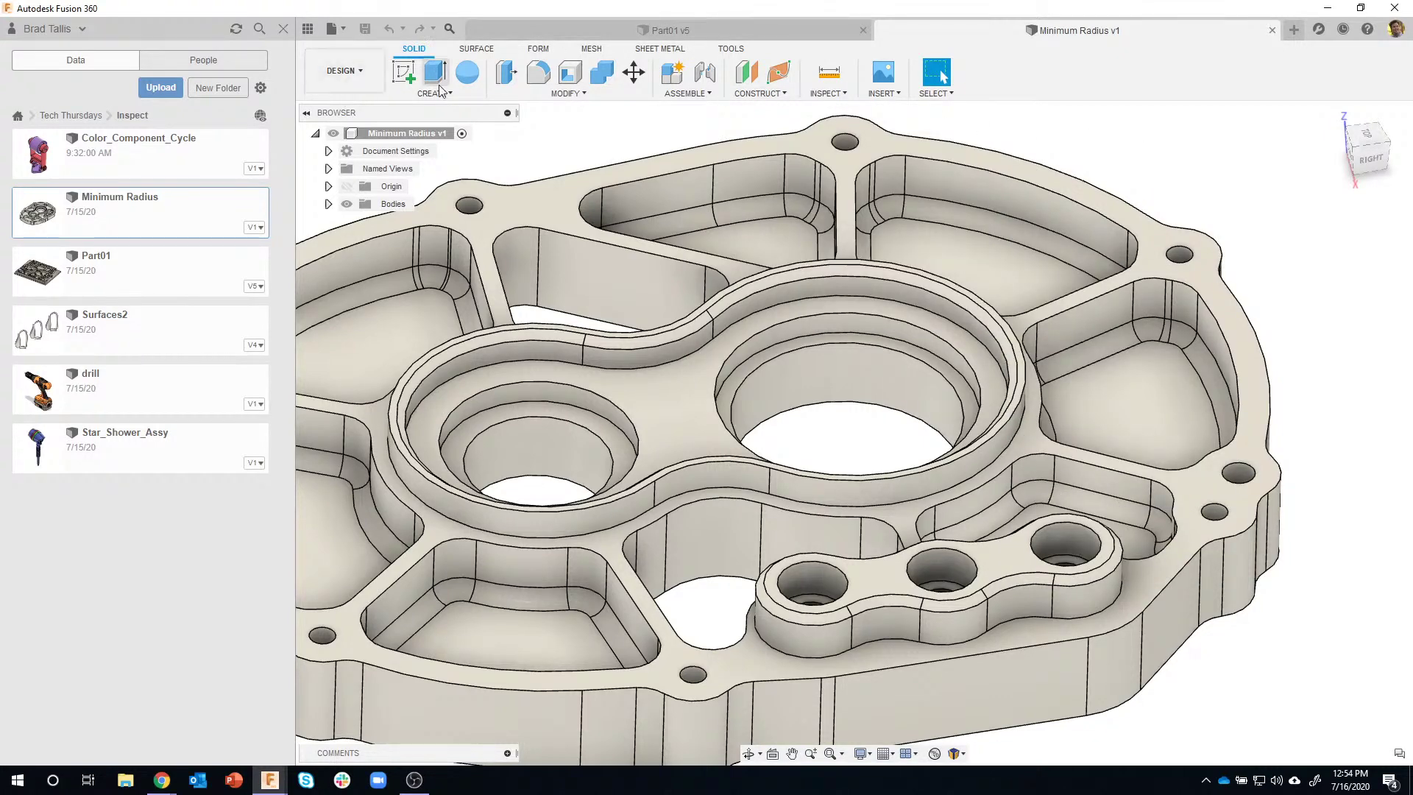
double_click(124, 447)
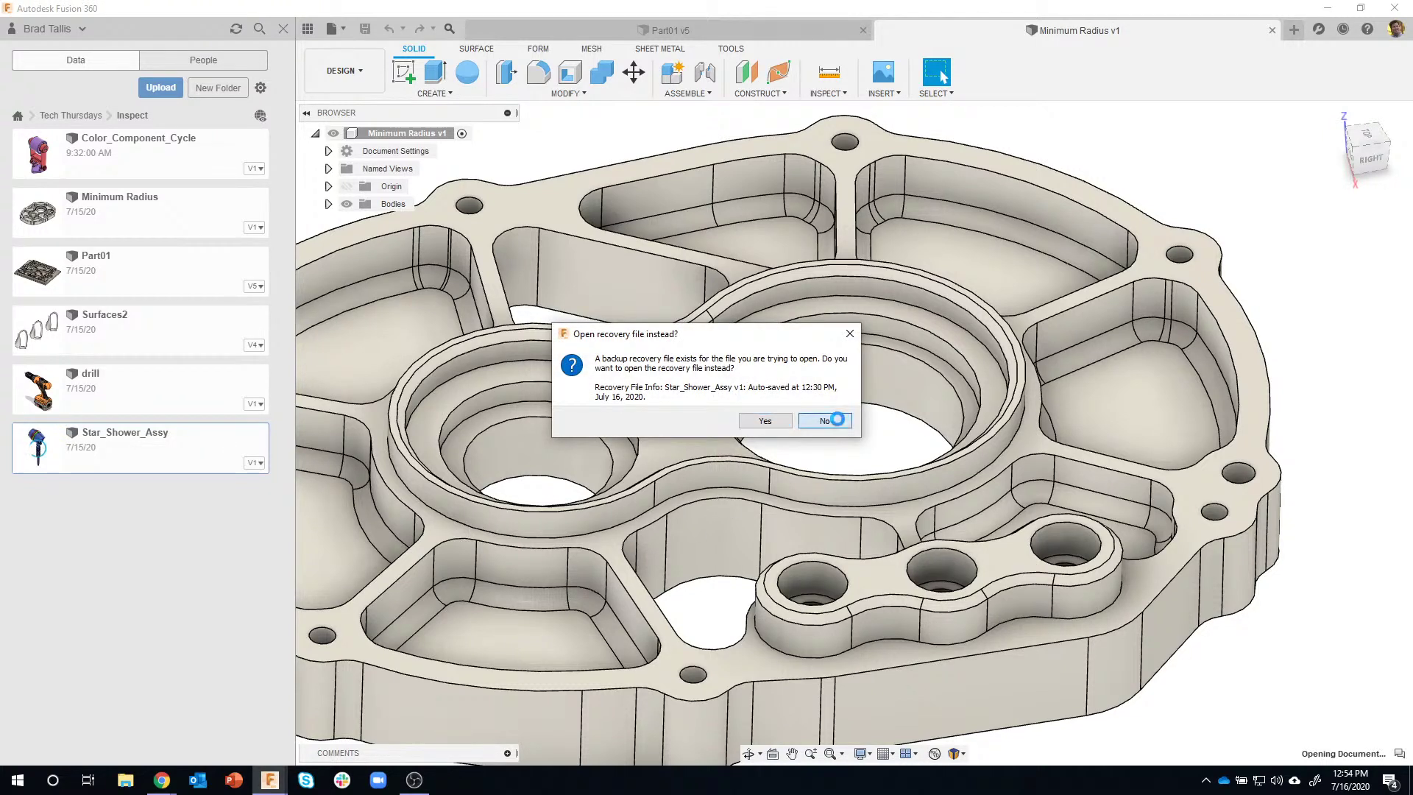
click(839, 423)
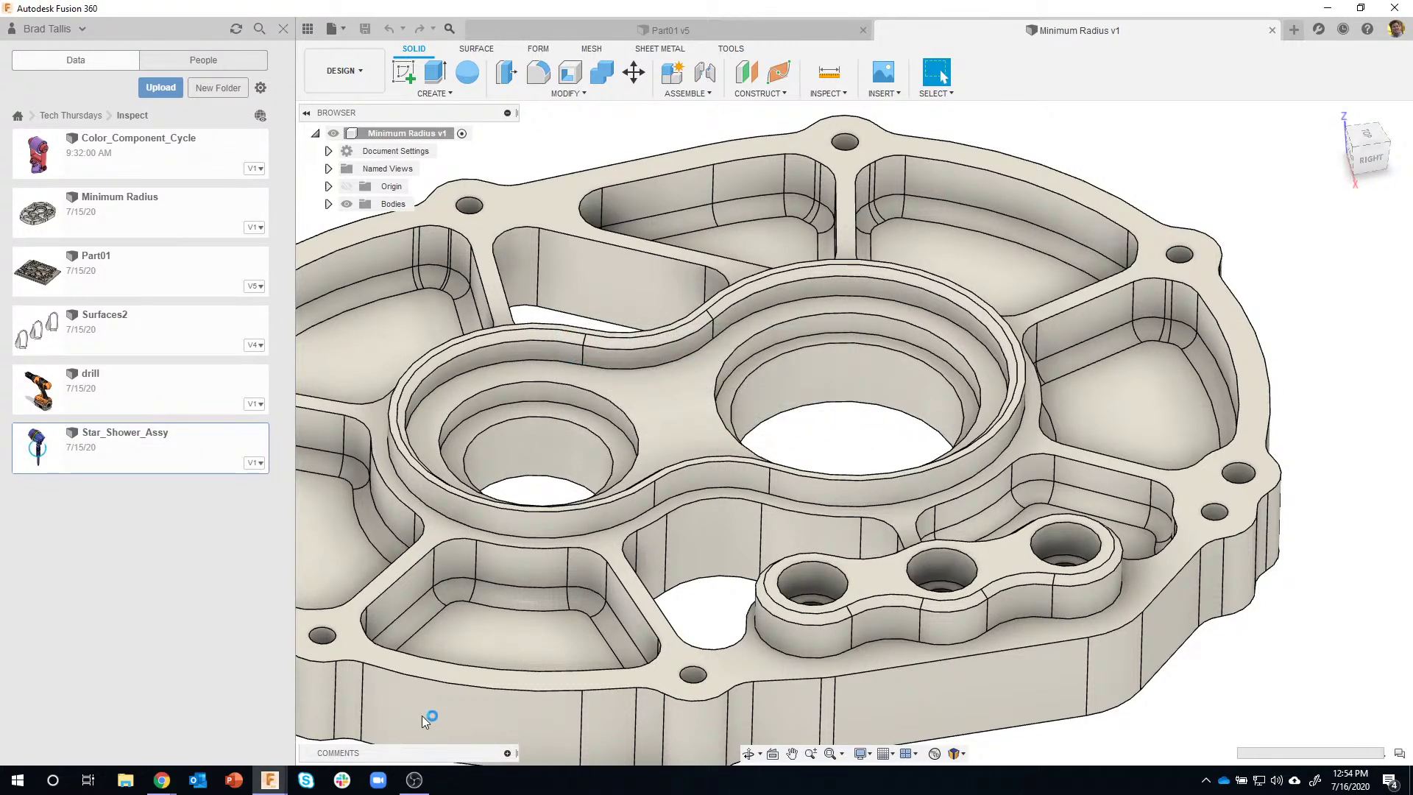
mouse_move(273, 785)
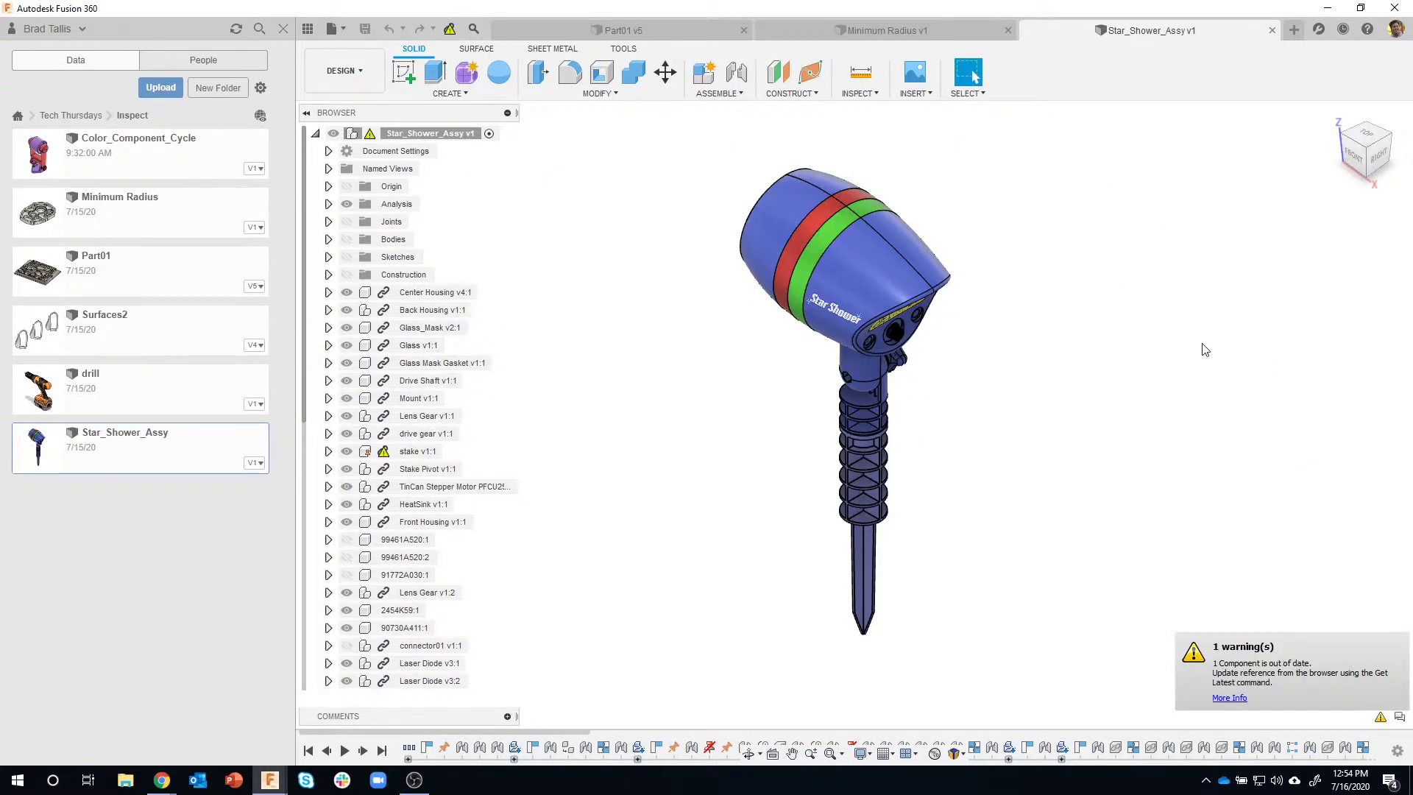
click(304, 32)
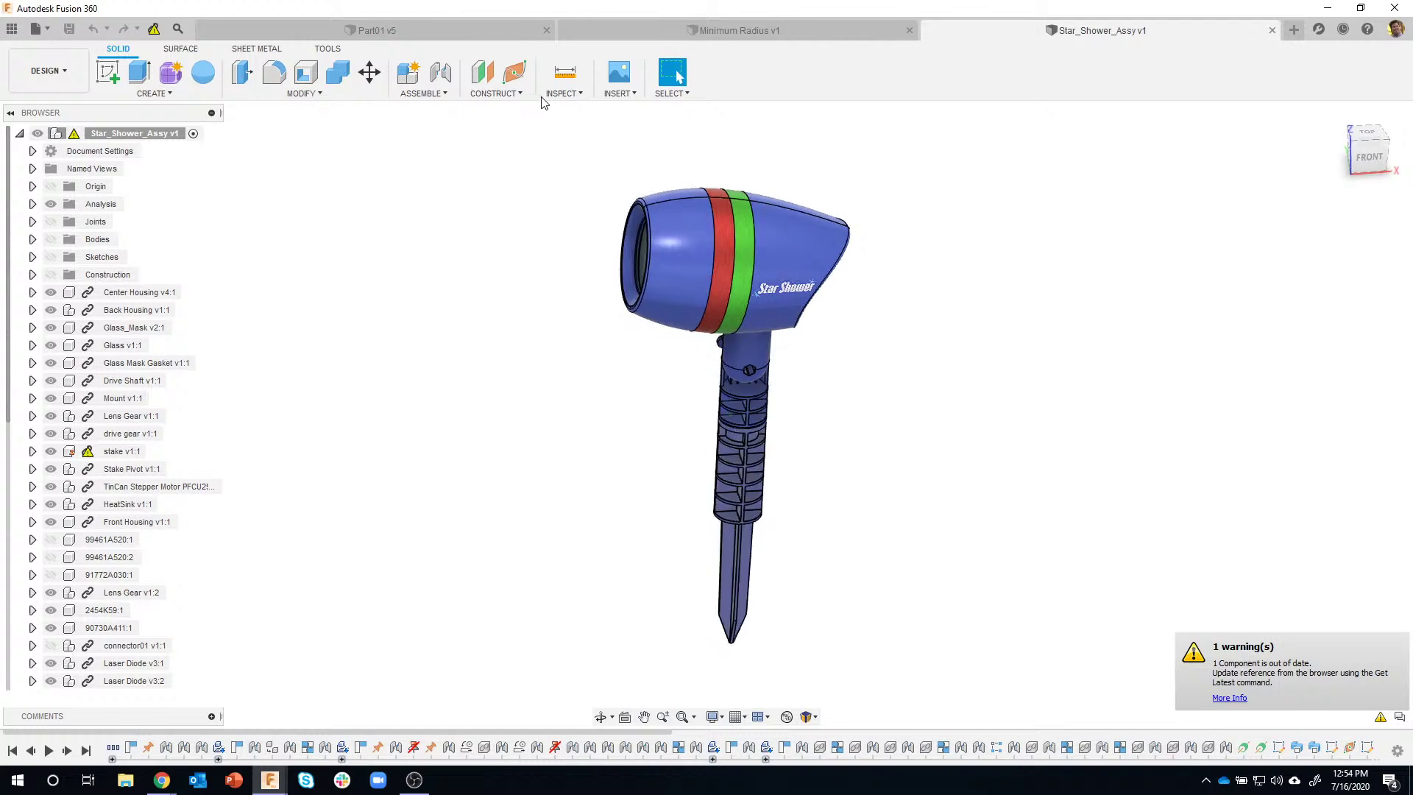
Start a Section Analysis on the XZ plane and examine the cut through the lamp head's interior
click(559, 94)
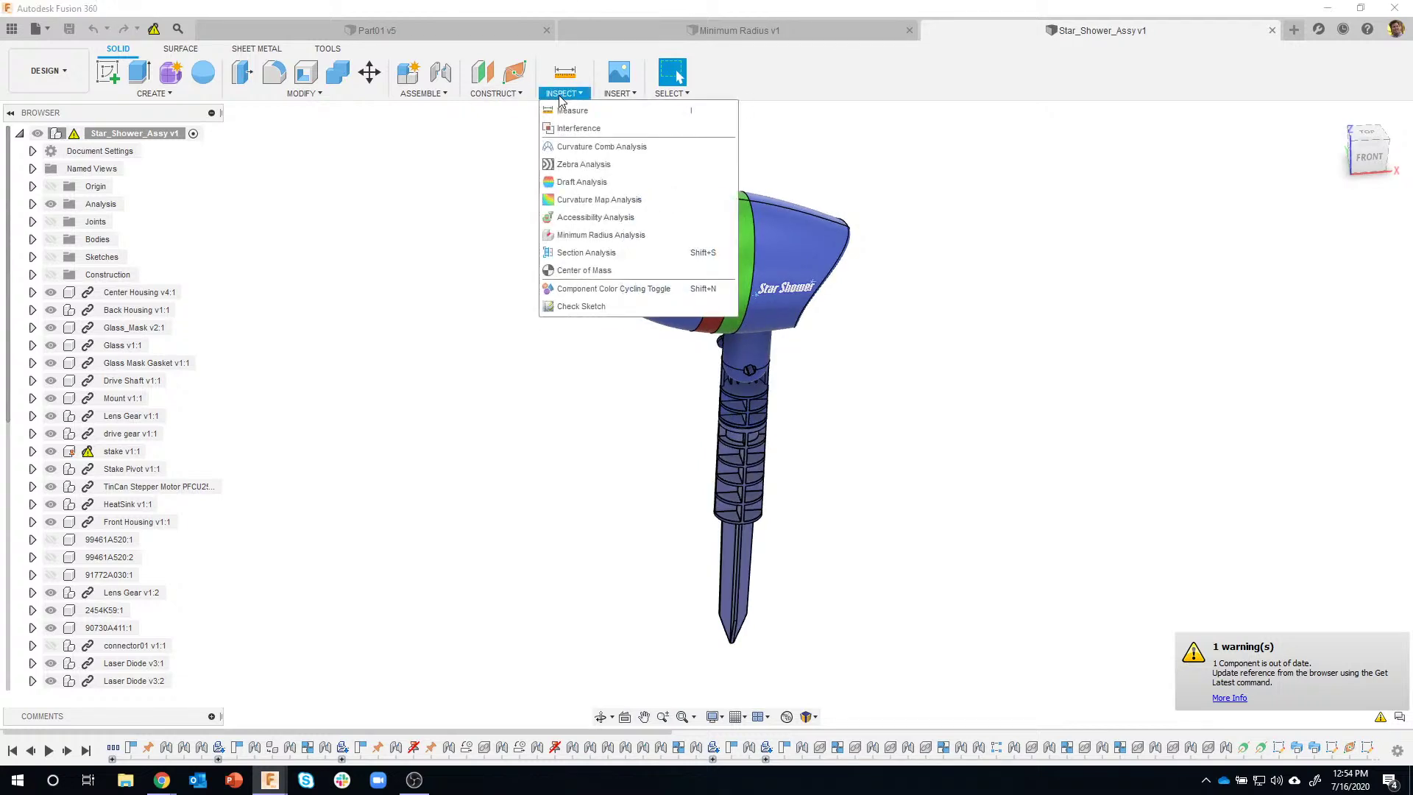
click(581, 252)
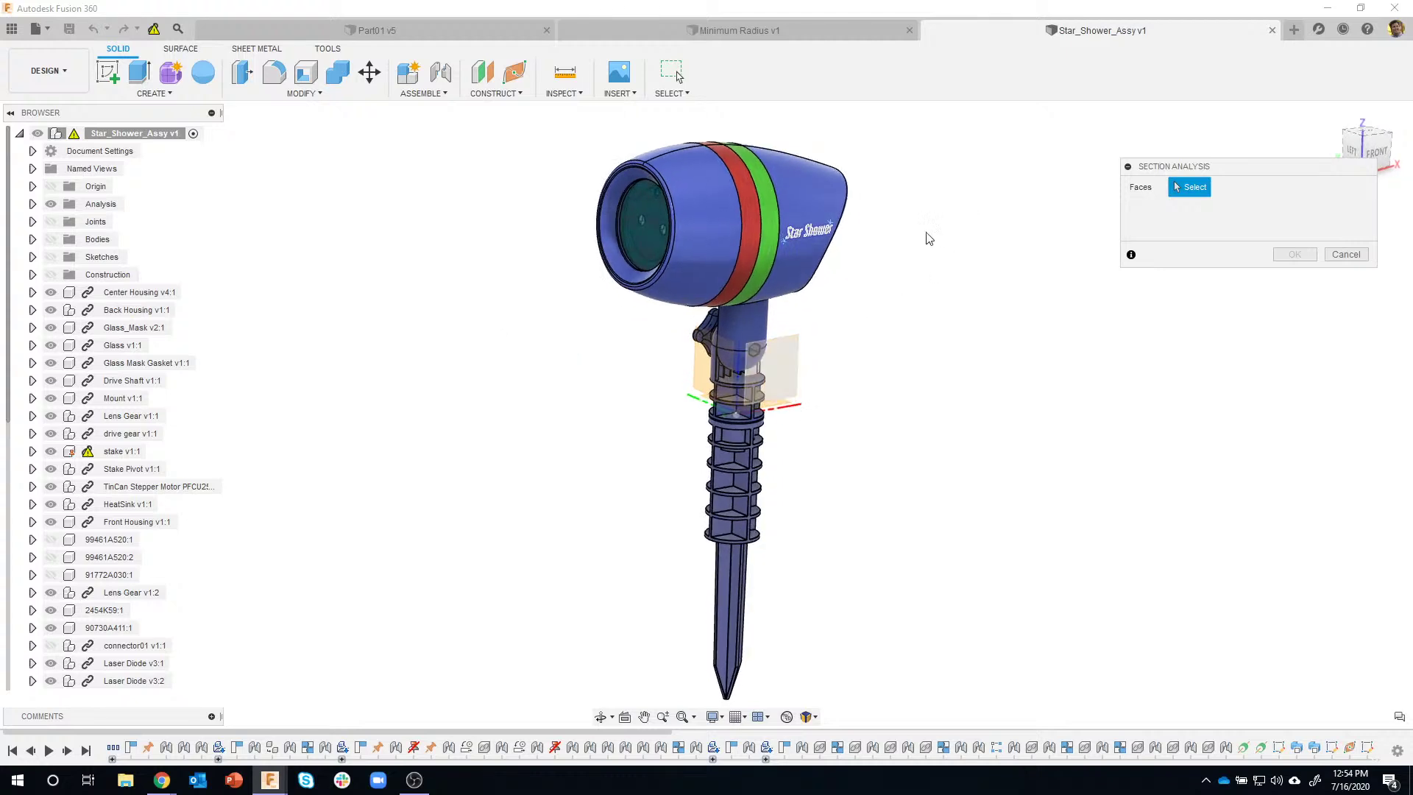
scroll(817, 433, up, 3)
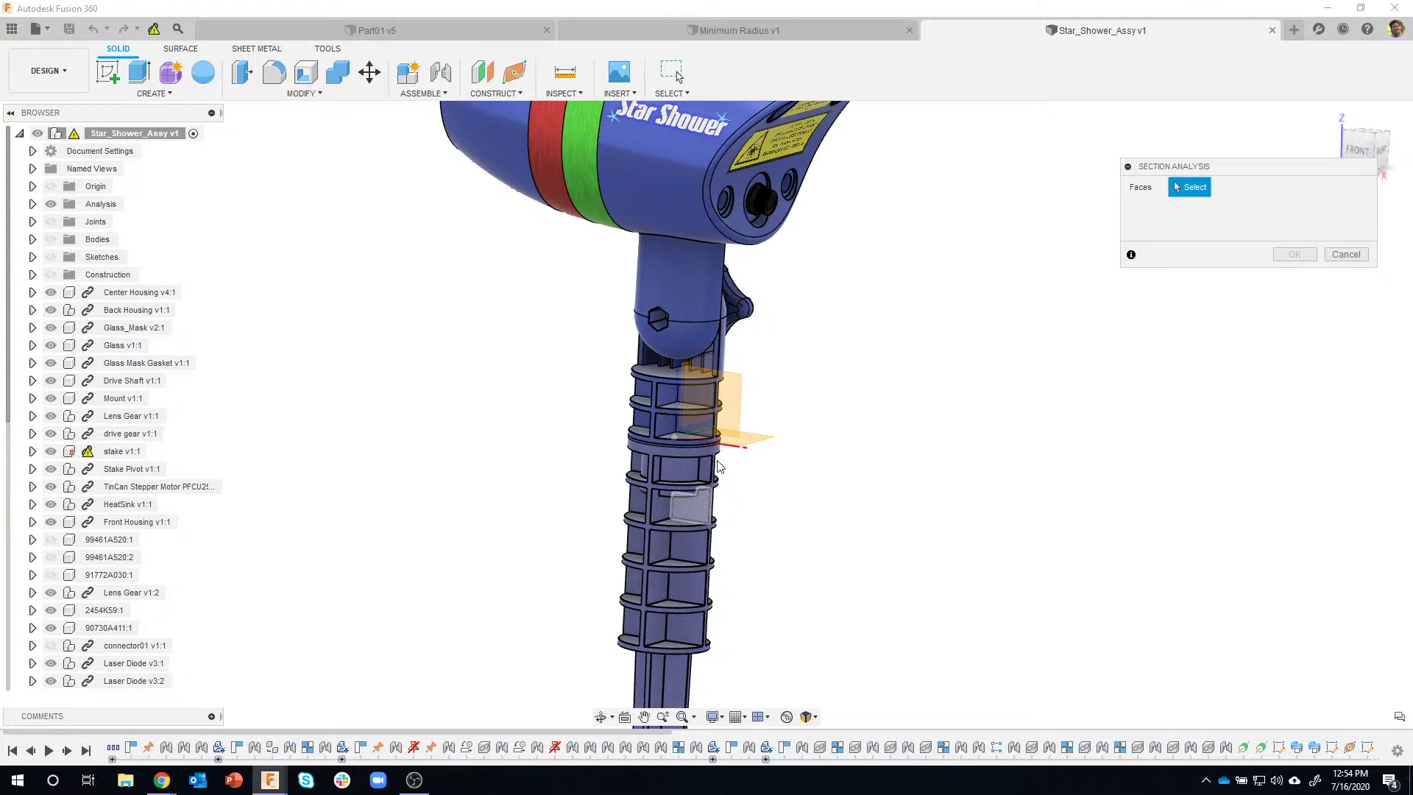
click(734, 395)
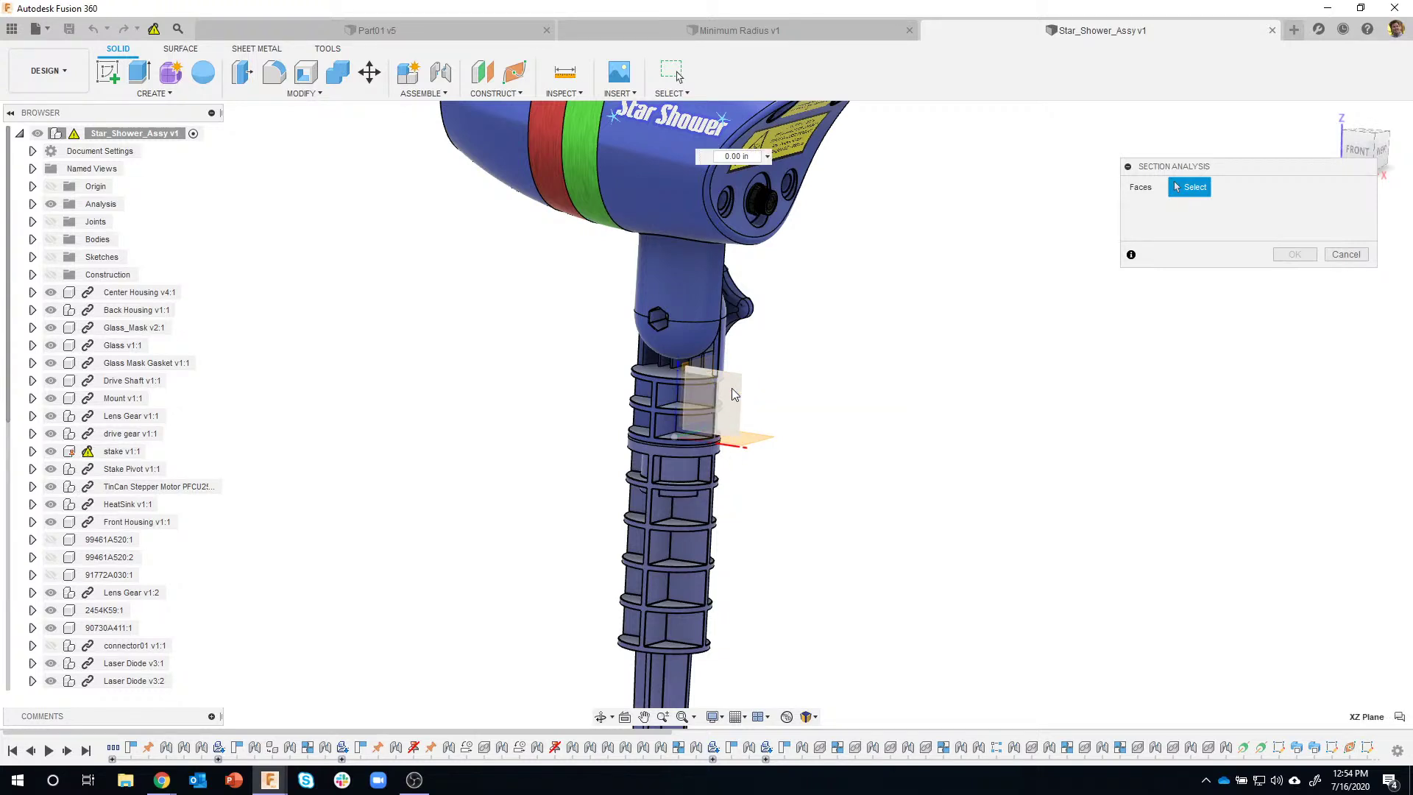
scroll(924, 437, down, 3)
shift+middle_drag(924, 438, 935, 425)
scroll(648, 220, up, 5)
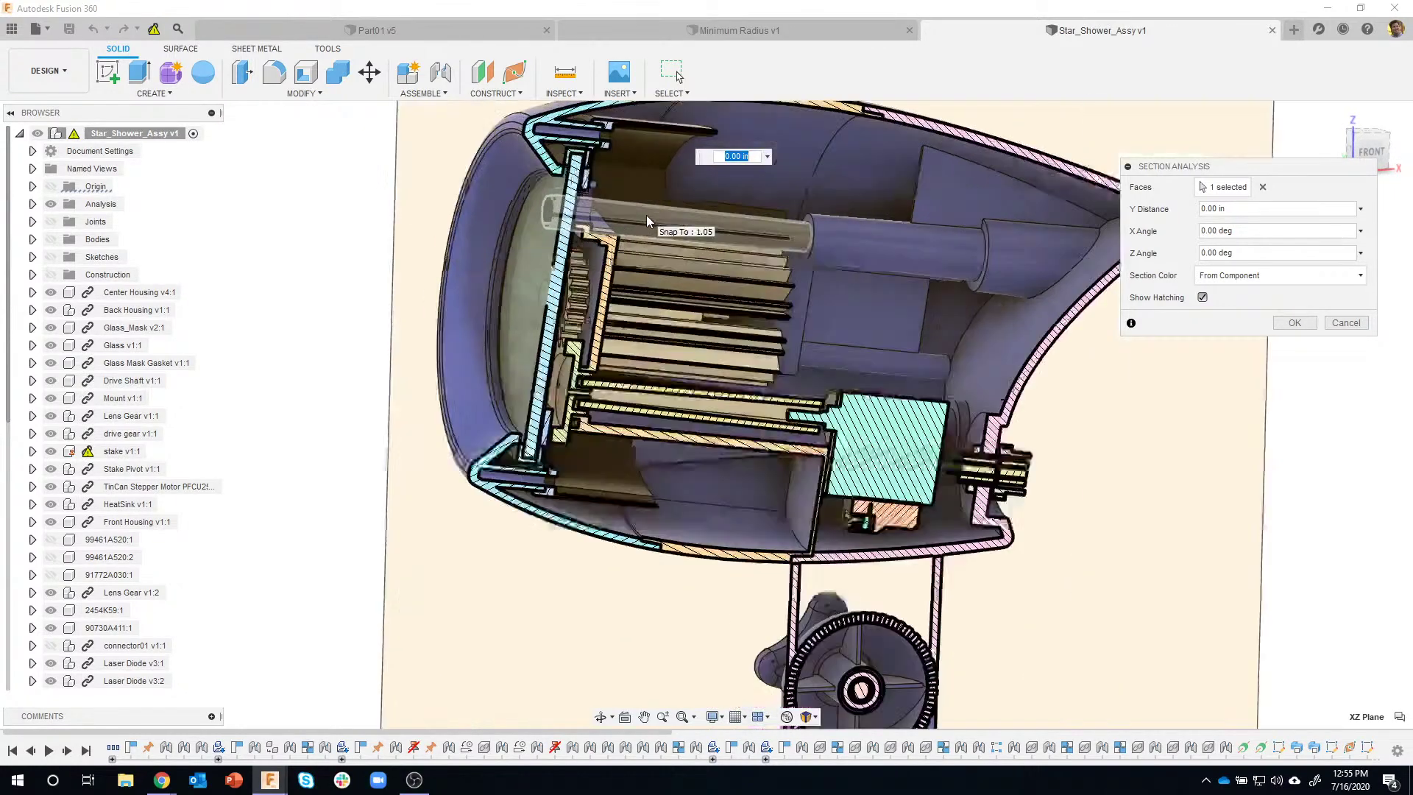
shift+middle_drag(1040, 392, 1080, 427)
scroll(1080, 427, up, 1)
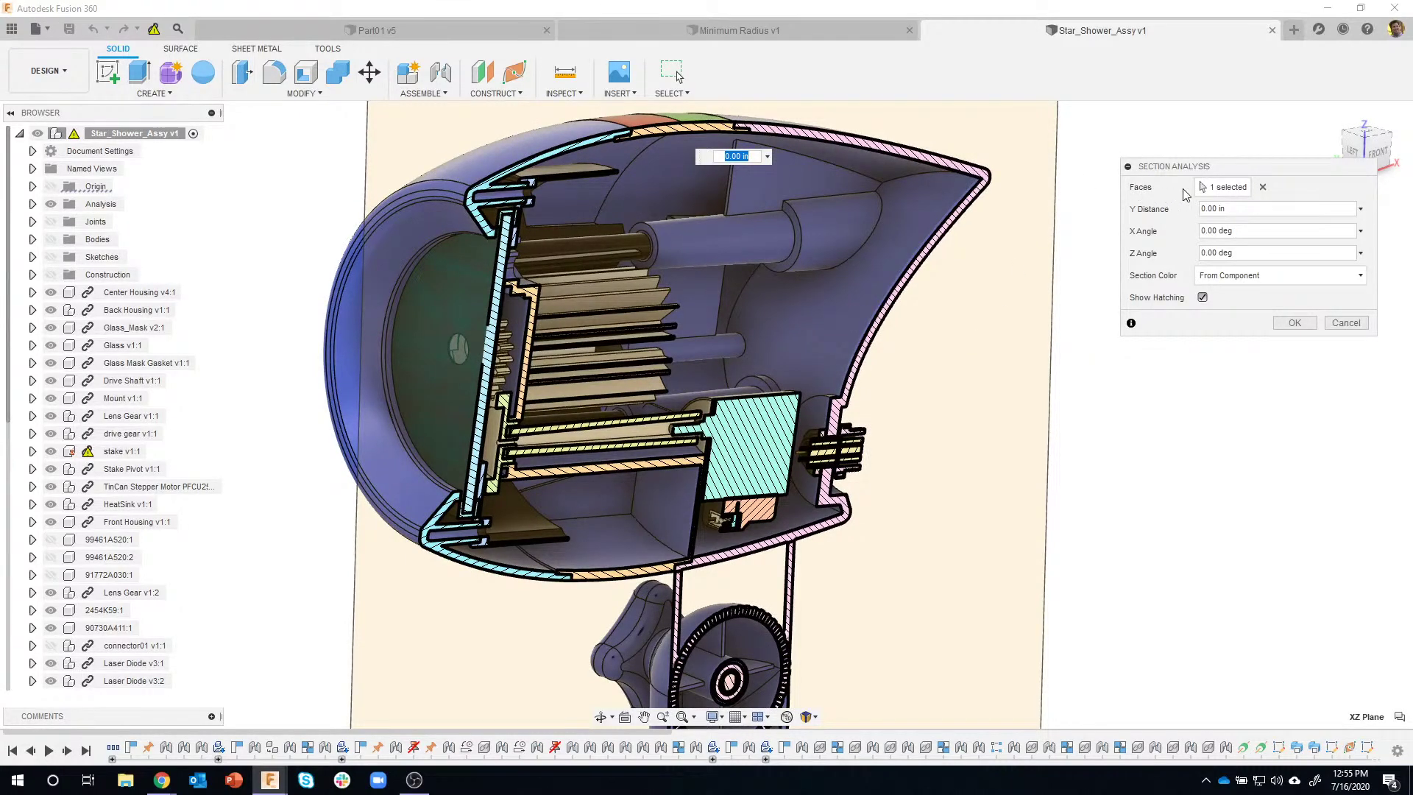
Replace the section's reference plane with a flat face on the stake and offset the cut by -1.1 in
click(1263, 189)
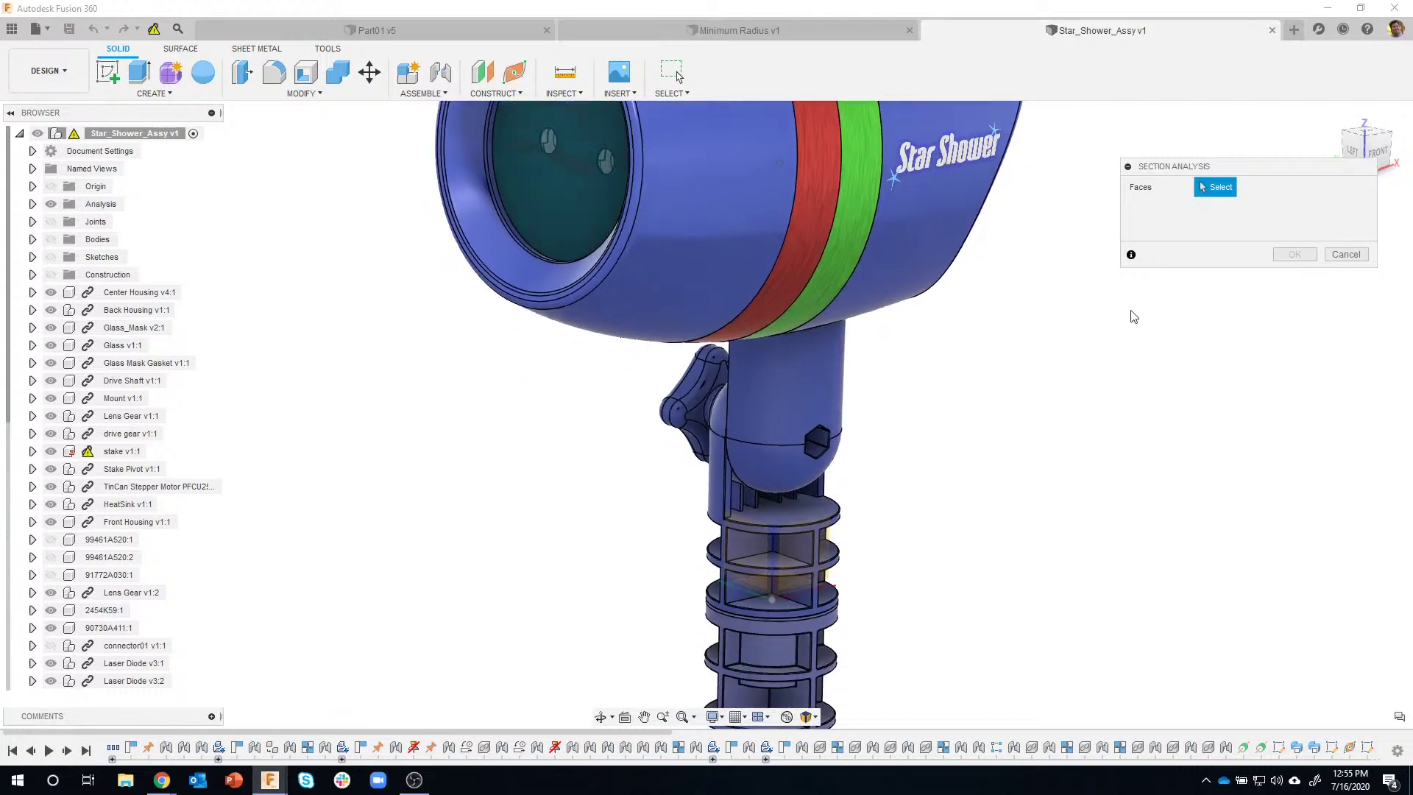
click(720, 575)
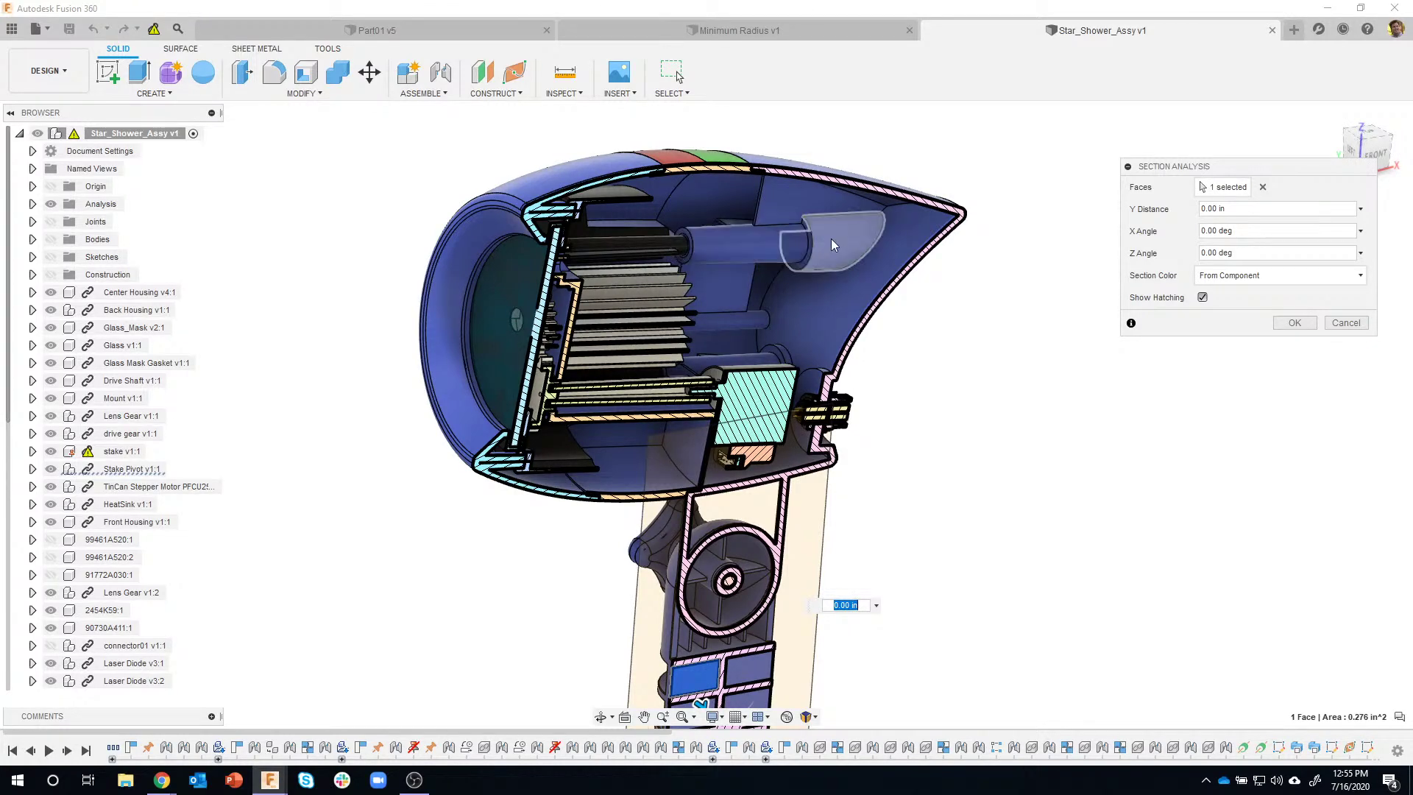
text(-1.1)
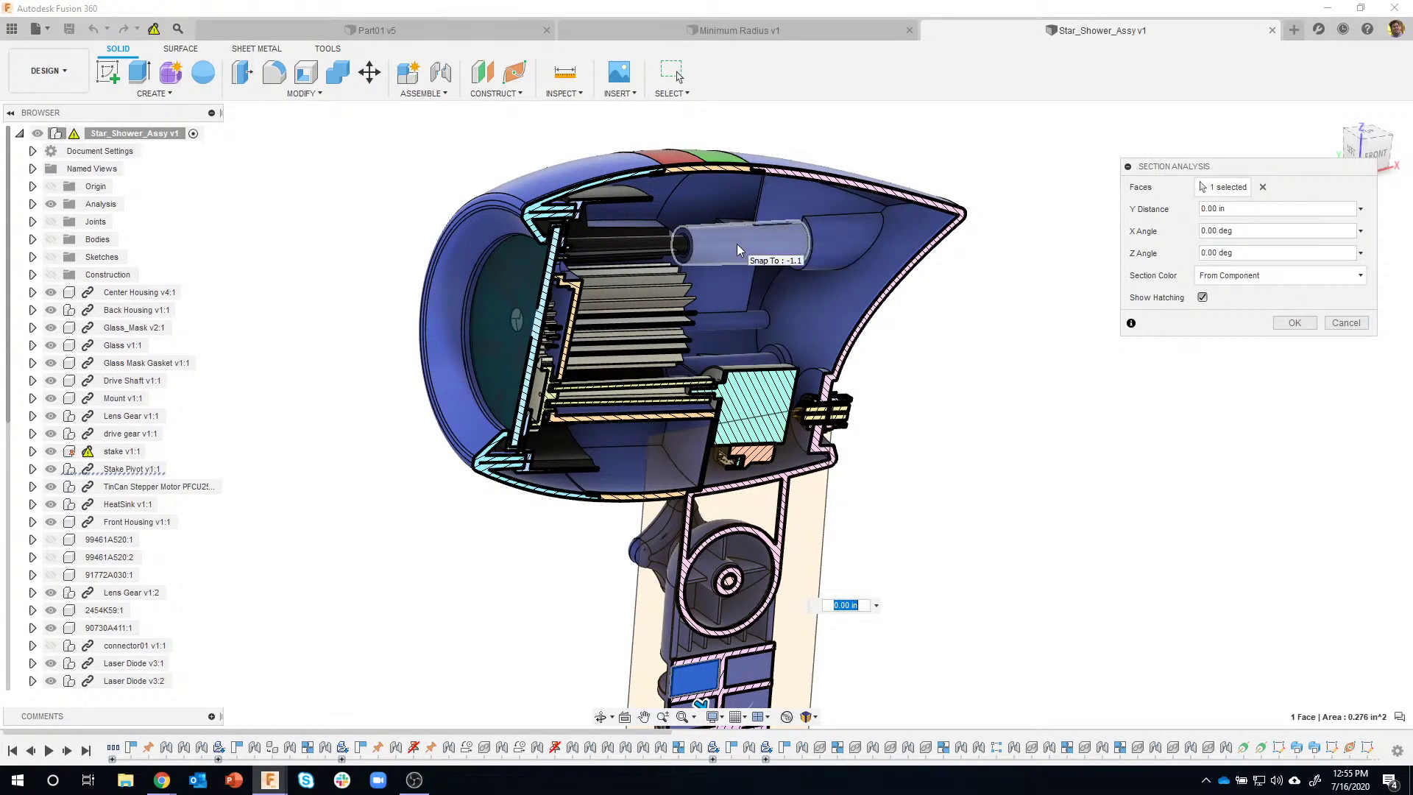
key(Return)
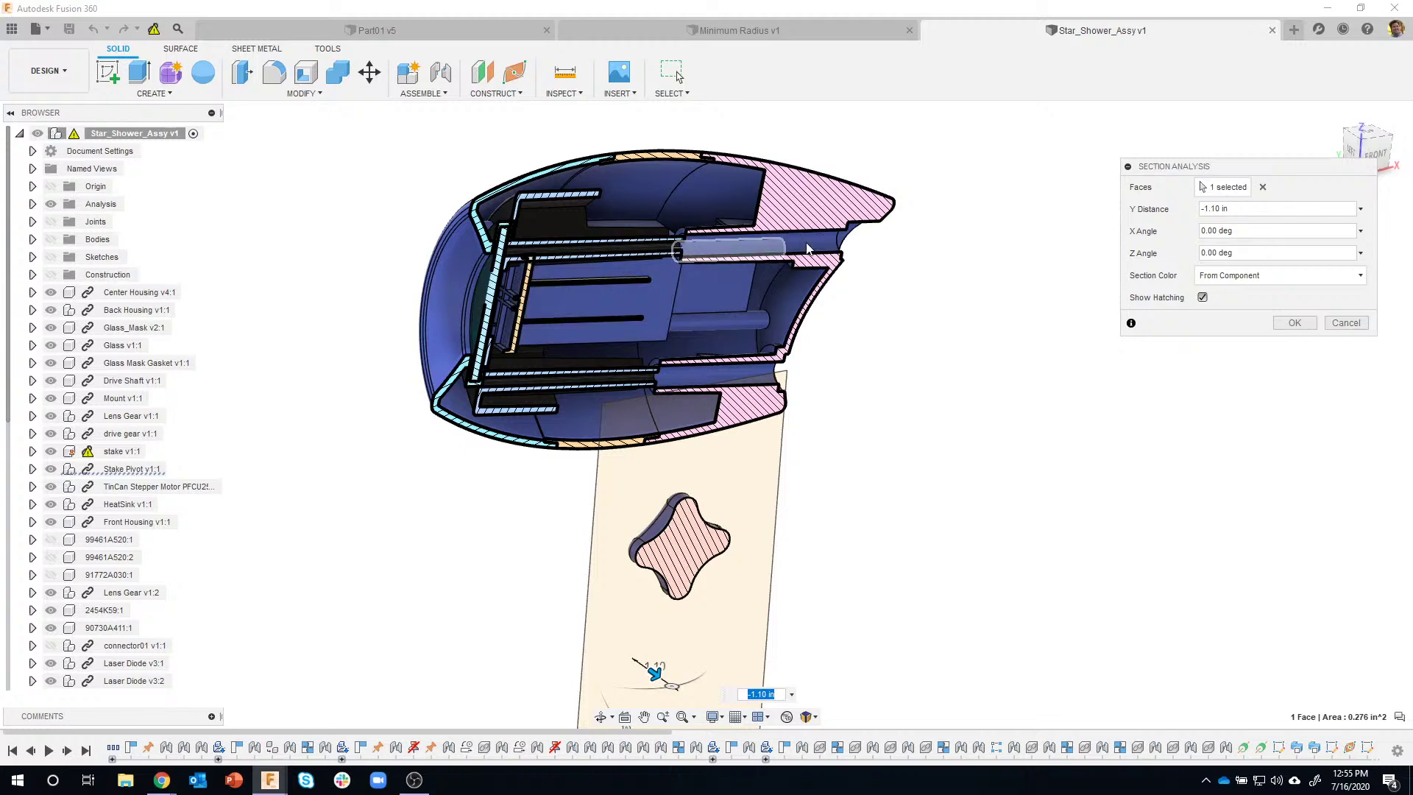
Move the section plane to about -0.047 in so it cuts through the motor and drive shaft
shift+middle_drag(886, 493, 670, 589)
drag(672, 590, 755, 645)
shift+middle_drag(736, 368, 744, 399)
scroll(755, 345, up, 6)
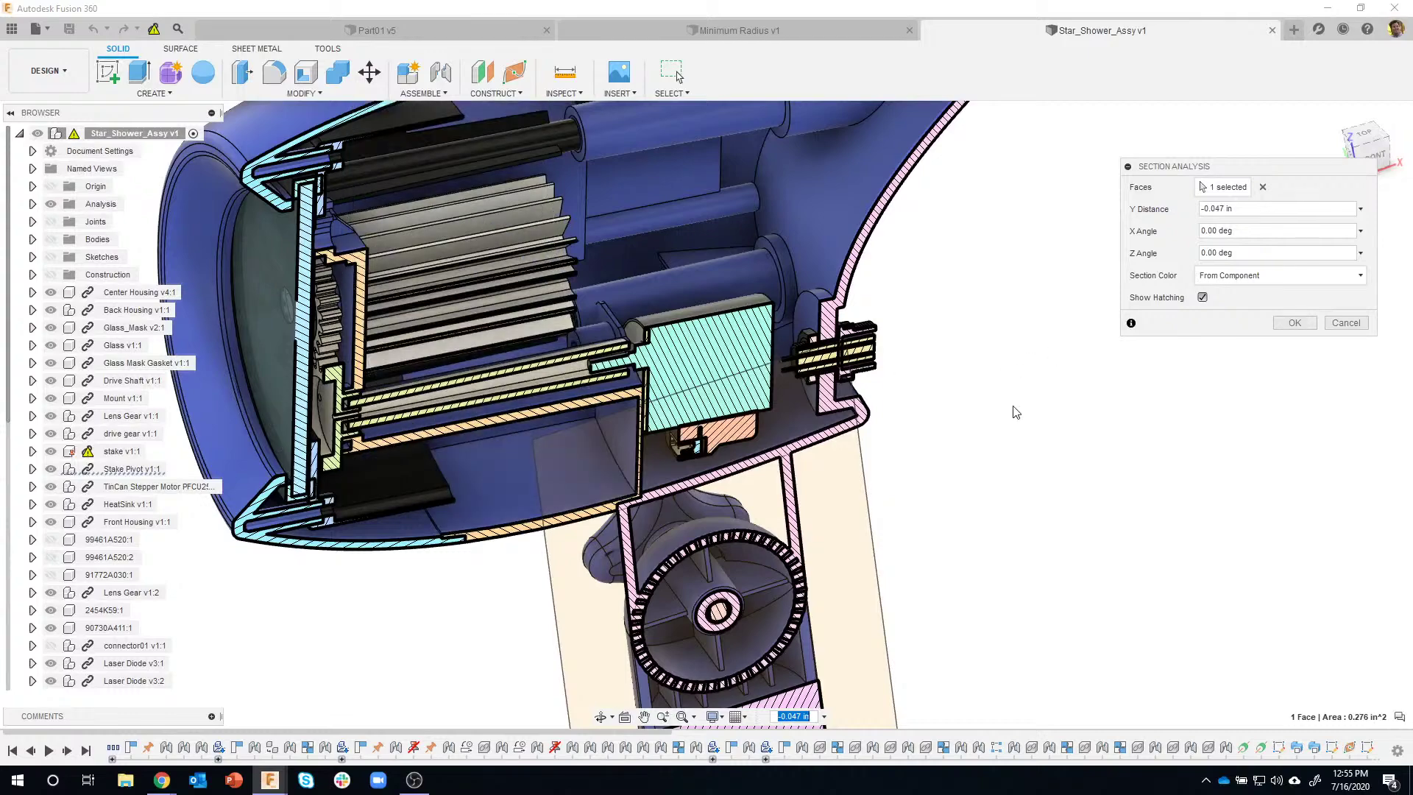
Move the section plane out to about 0.48 in, and return it to about -0.055 in through the motor
scroll(1017, 412, down, 2)
scroll(1016, 413, down, 2)
shift+middle_drag(1016, 413, 756, 650)
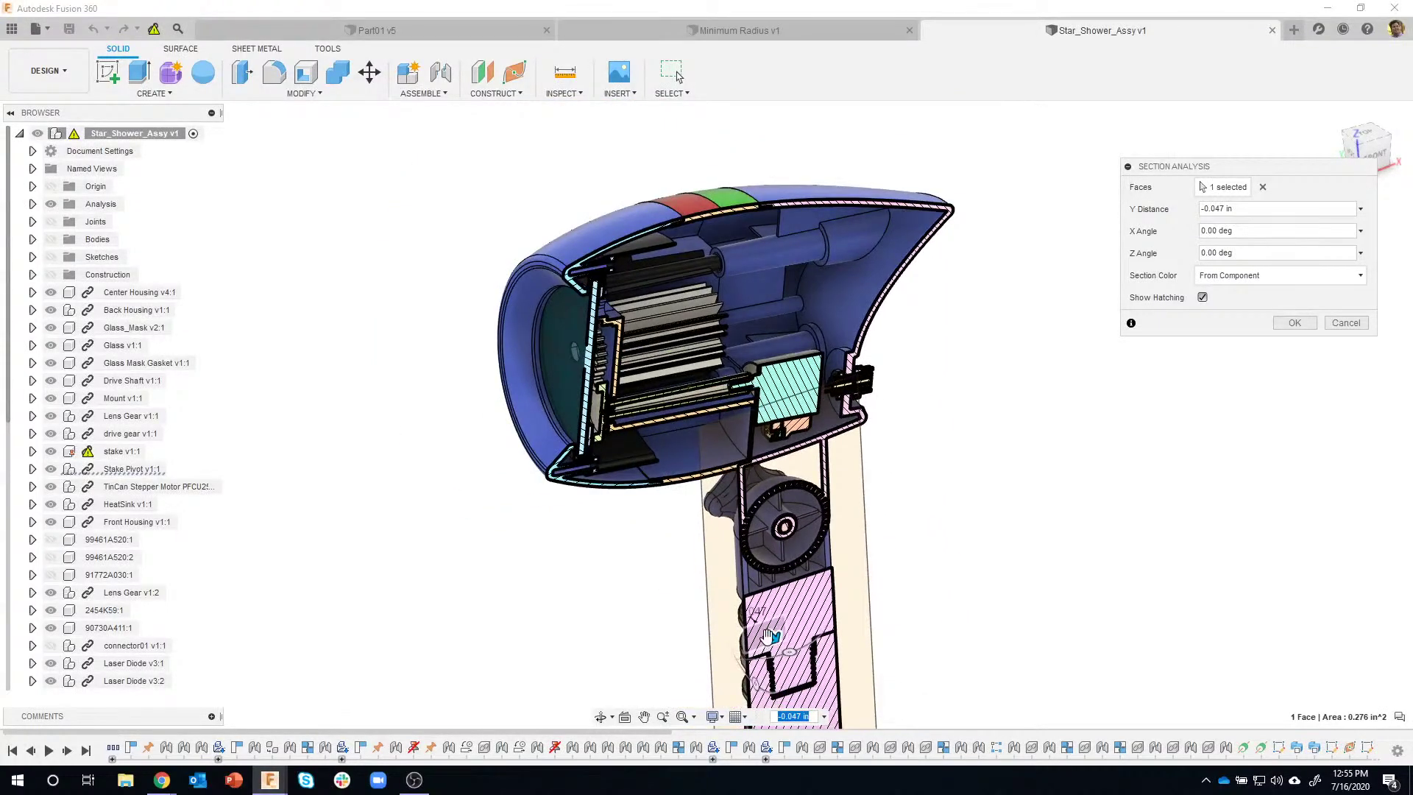
drag(768, 635, 794, 651)
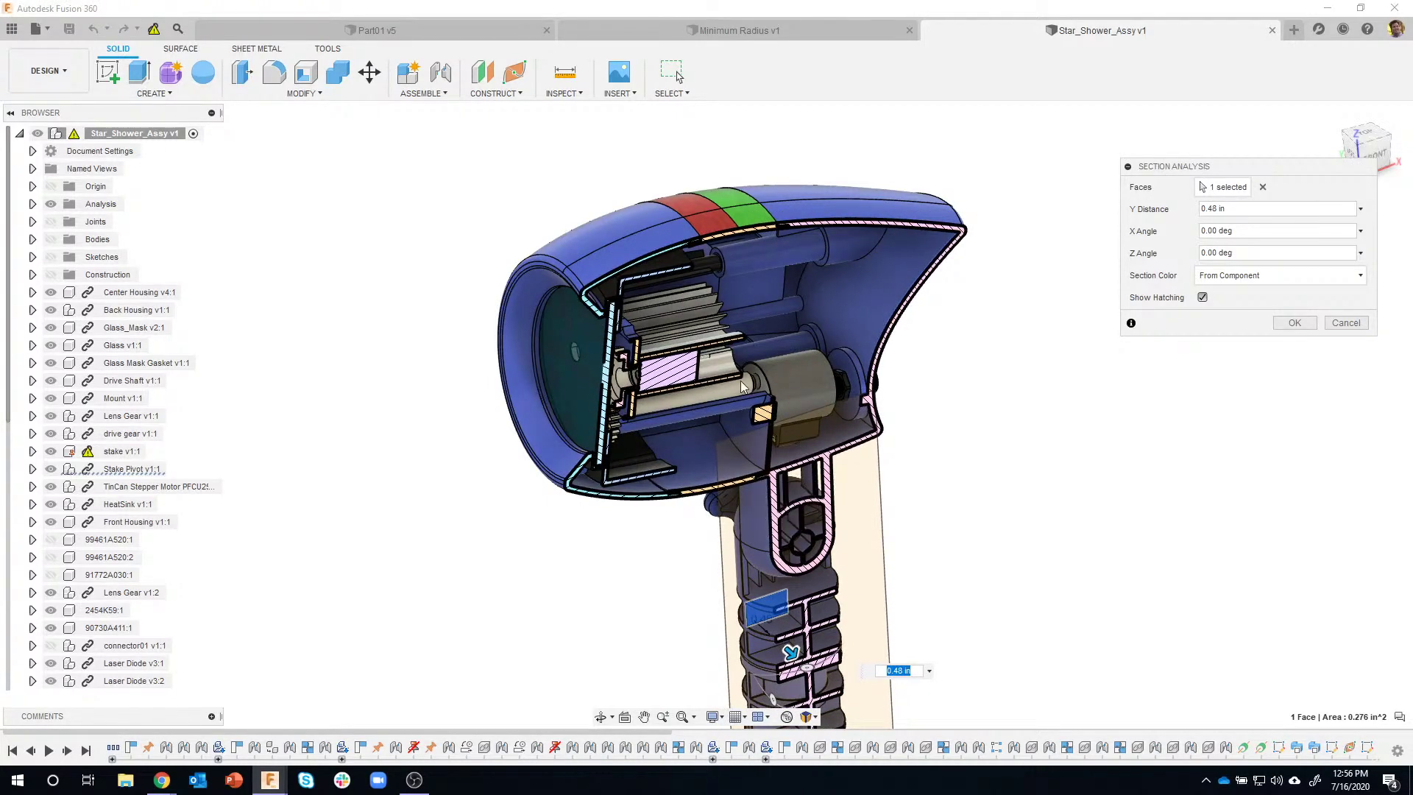
scroll(741, 387, up, 3)
click(668, 409)
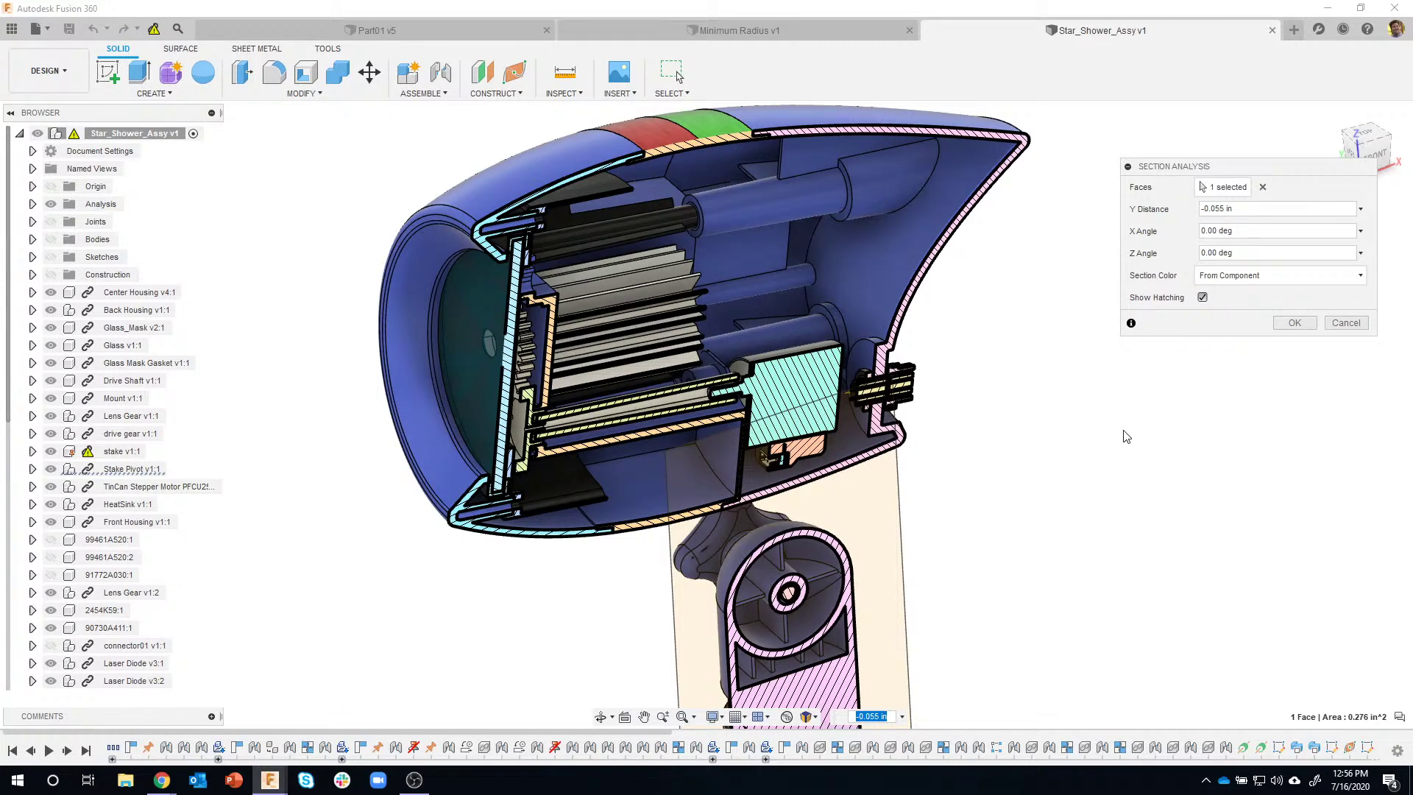
Examine the sectioned joint where the glass, gasket and mask fit into the front of the lamp housing
shift+middle_drag(1126, 437, 419, 171)
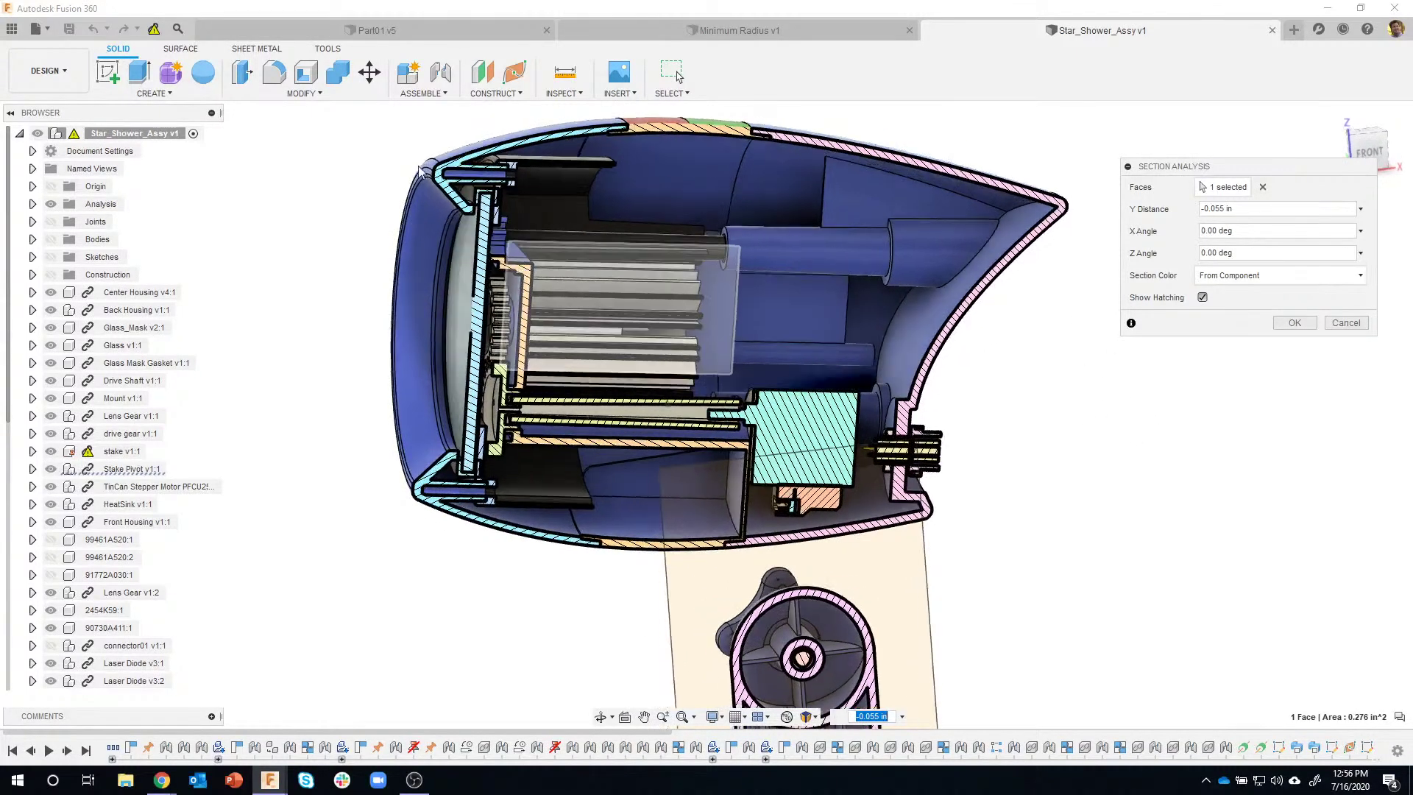
scroll(430, 154, up, 5)
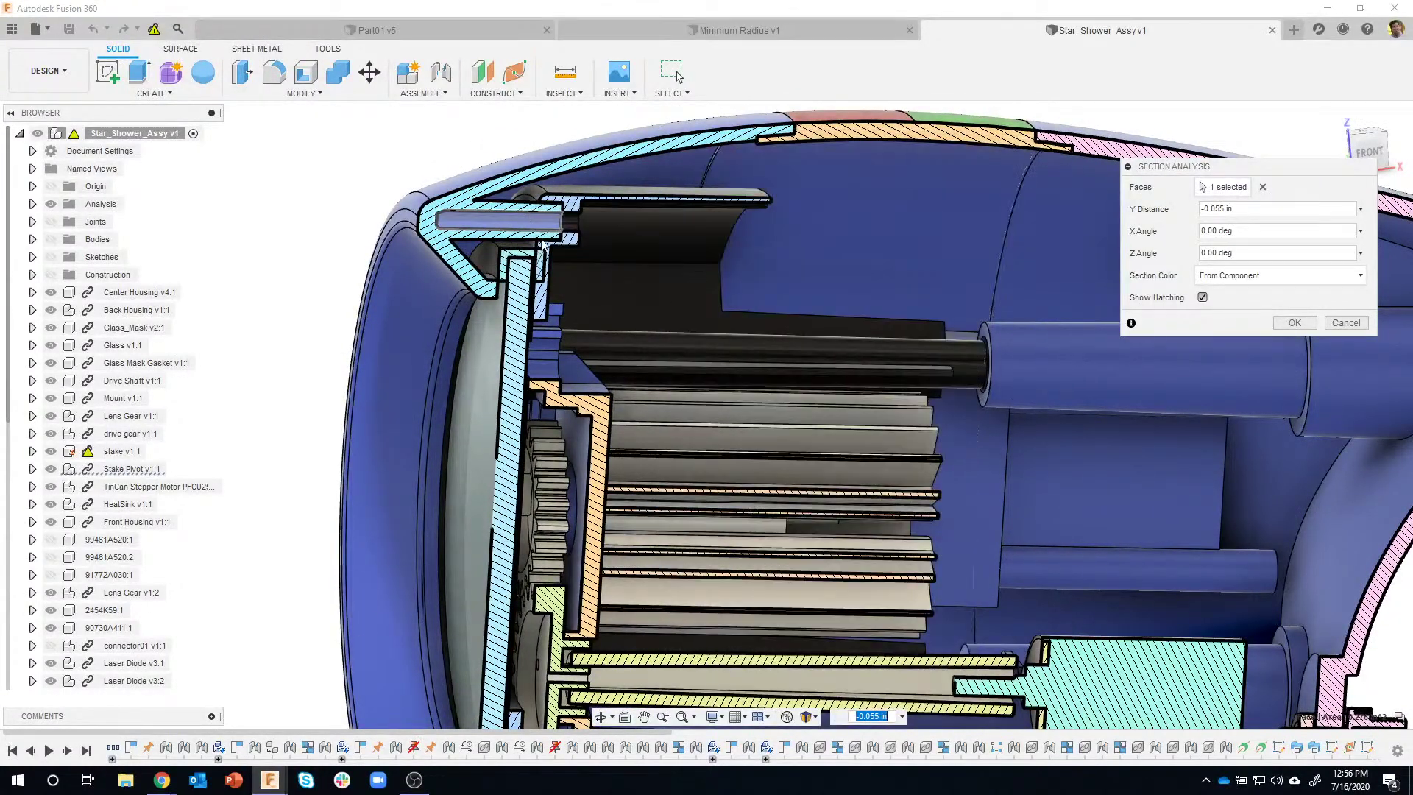
scroll(518, 243, up, 5)
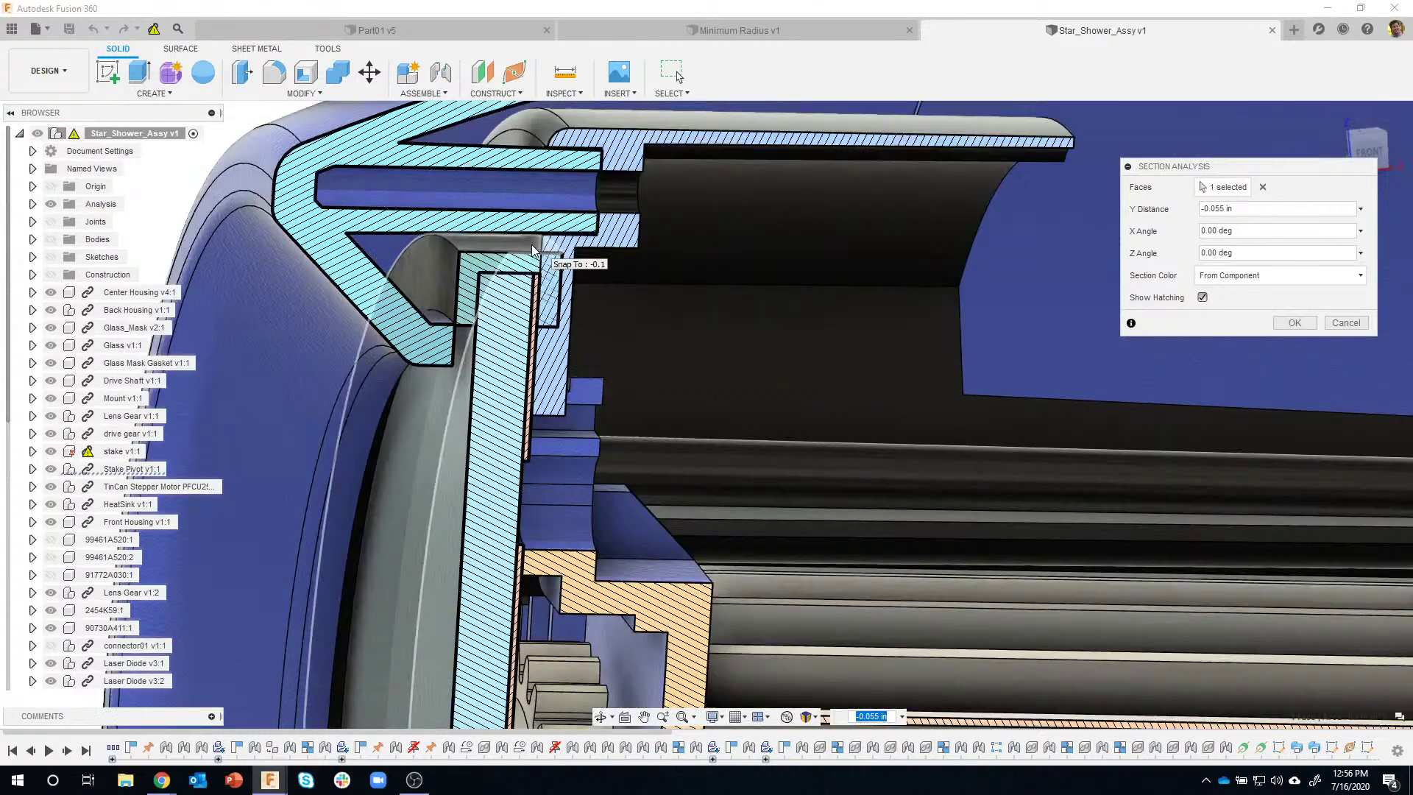
scroll(561, 277, up, 5)
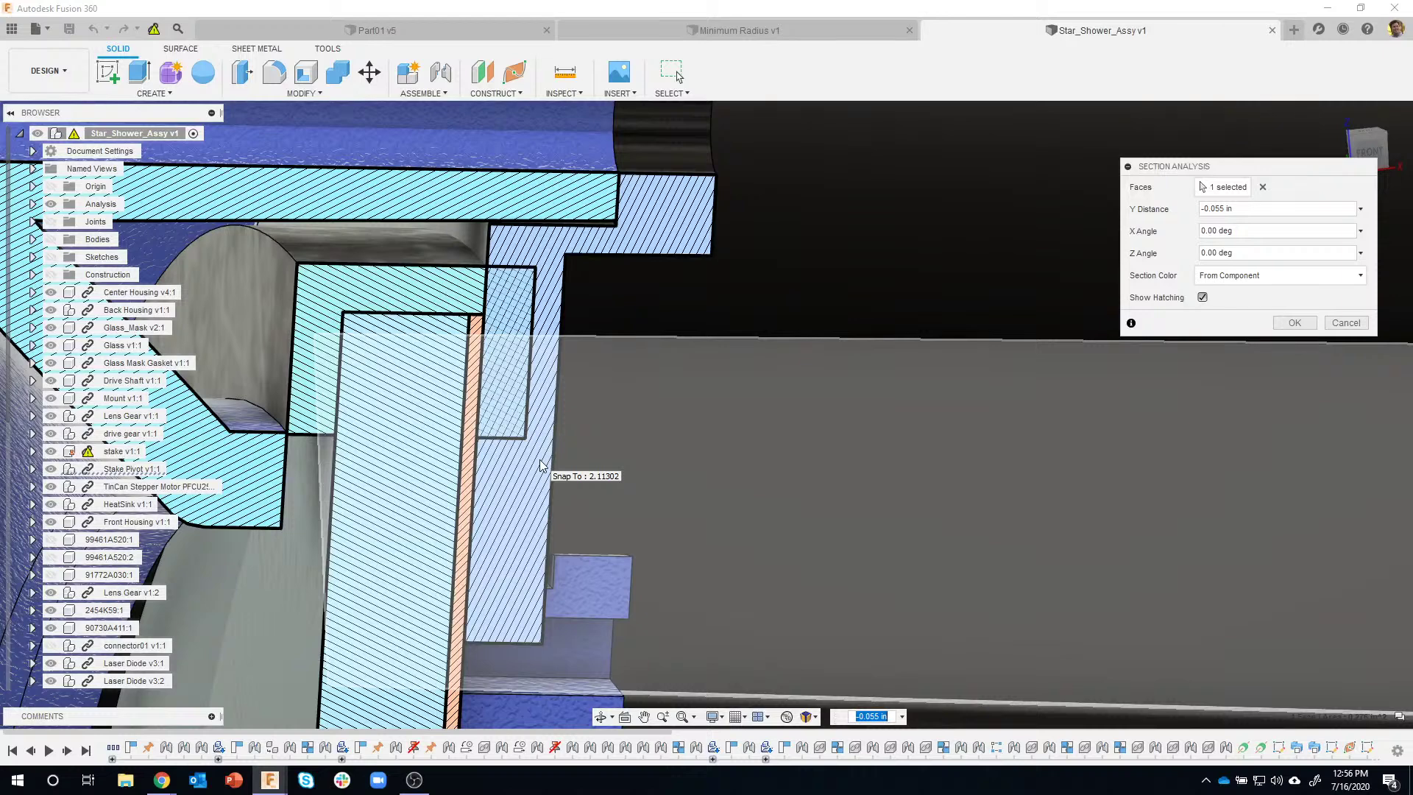
scroll(541, 466, down, 5)
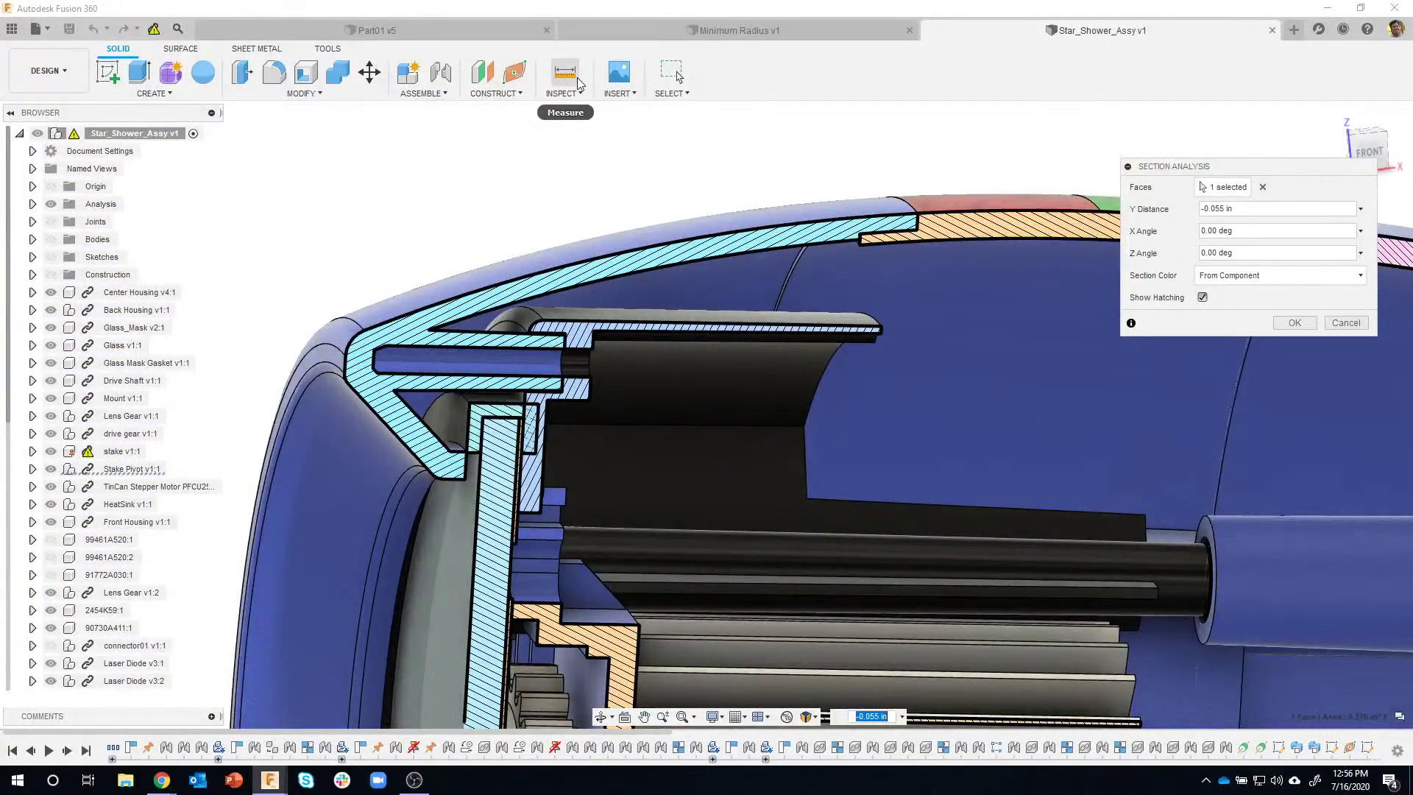
click(578, 87)
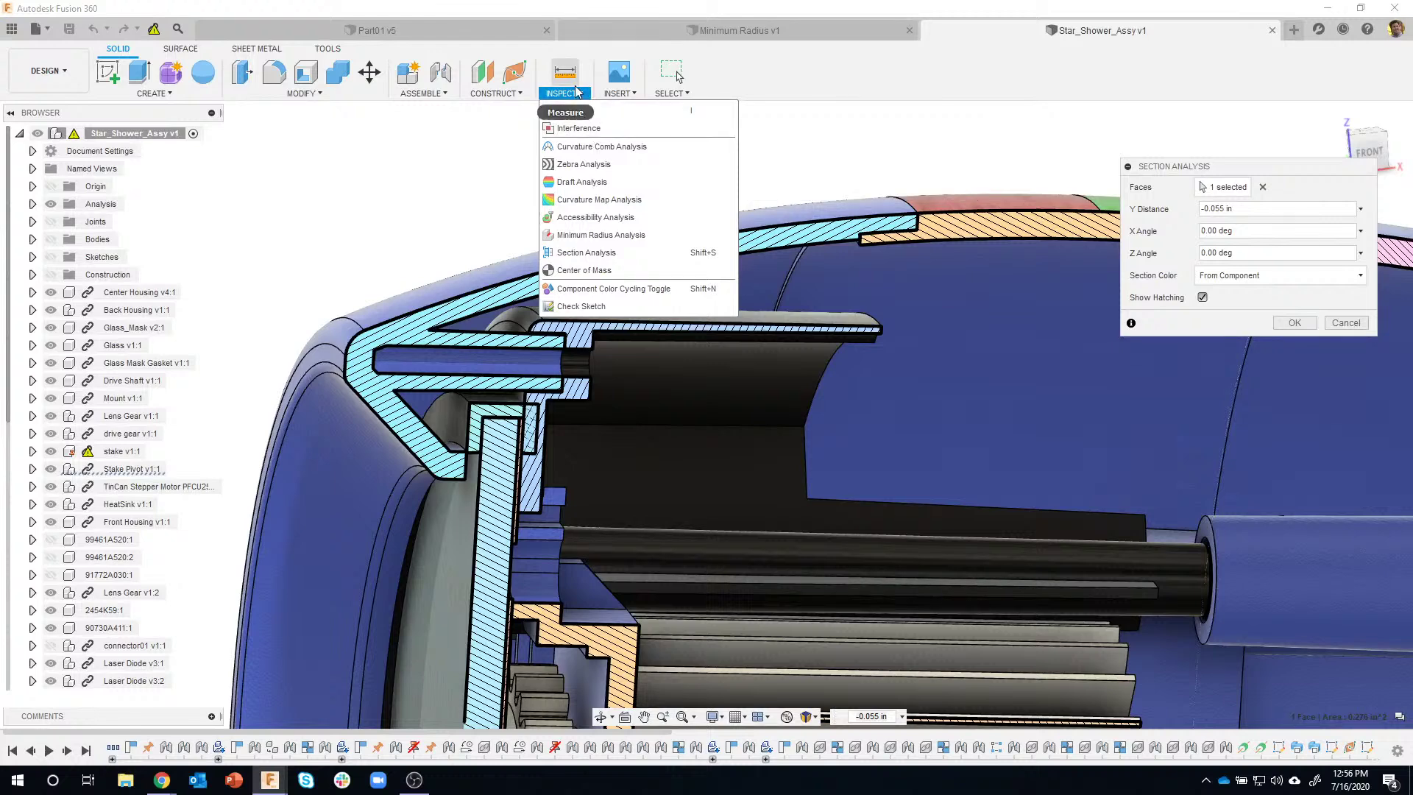
click(566, 94)
scroll(680, 252, down, 3)
shift+middle_drag(680, 252, 706, 287)
scroll(538, 381, up, 5)
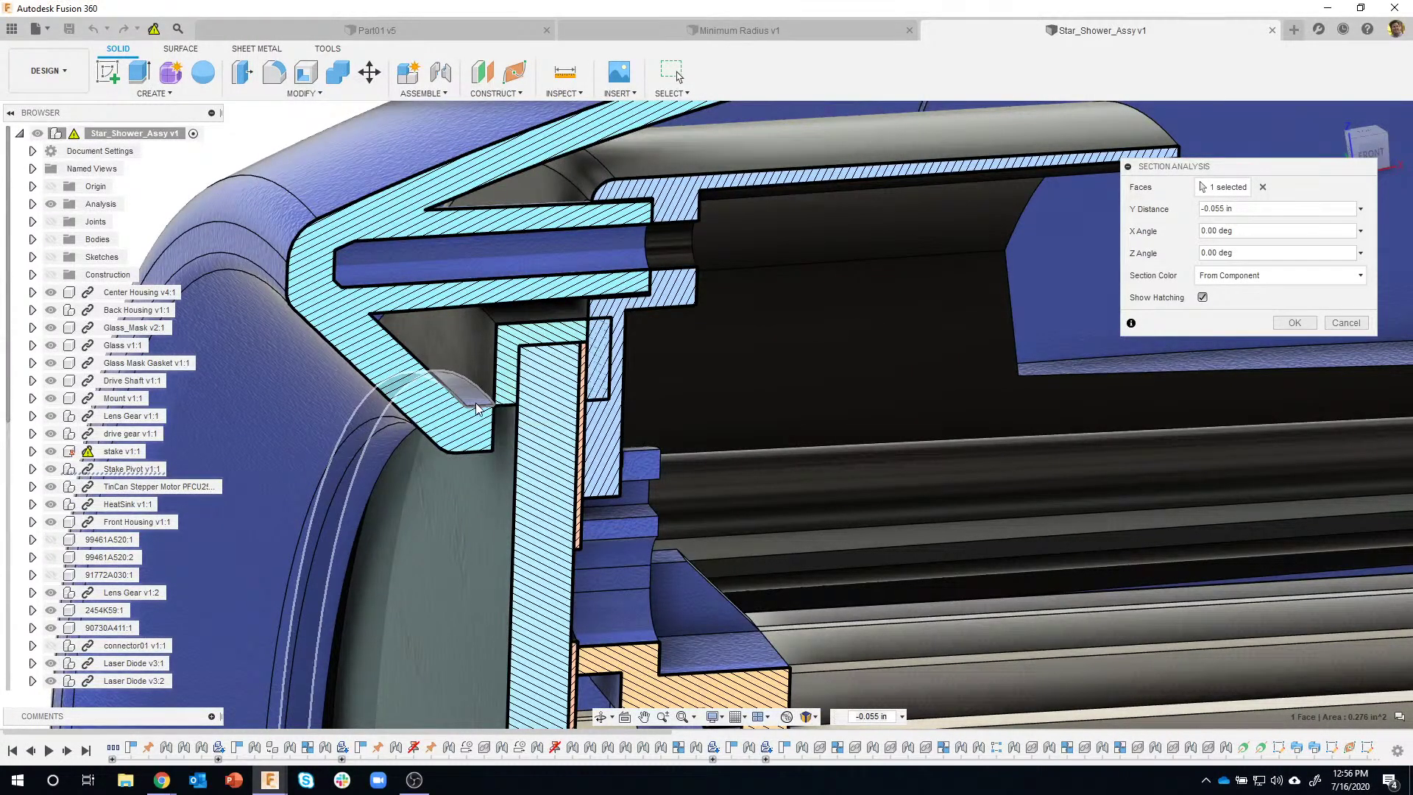
scroll(518, 411, down, 5)
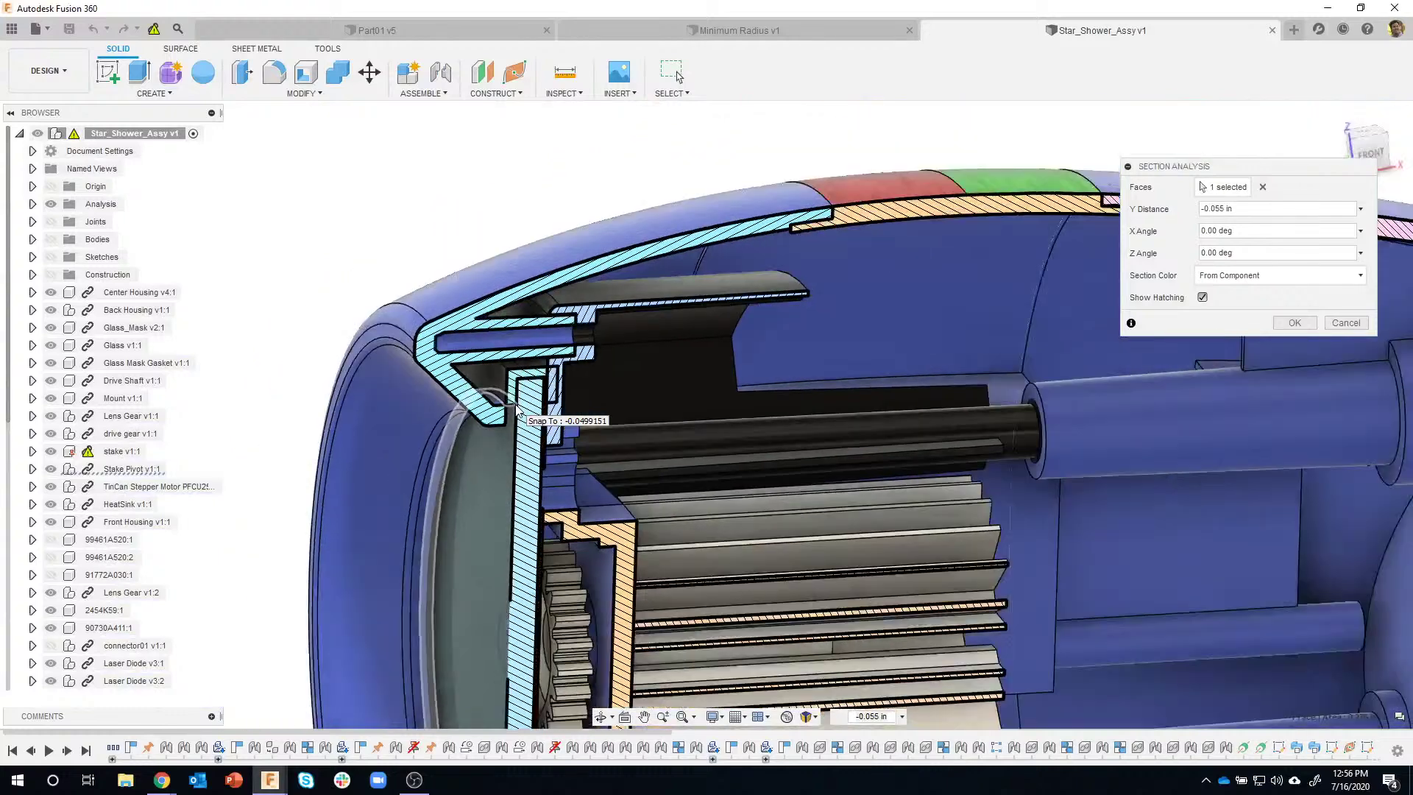
Examine the clearance between the front housing's screw boss and the part seated around its end
scroll(518, 411, up, 10)
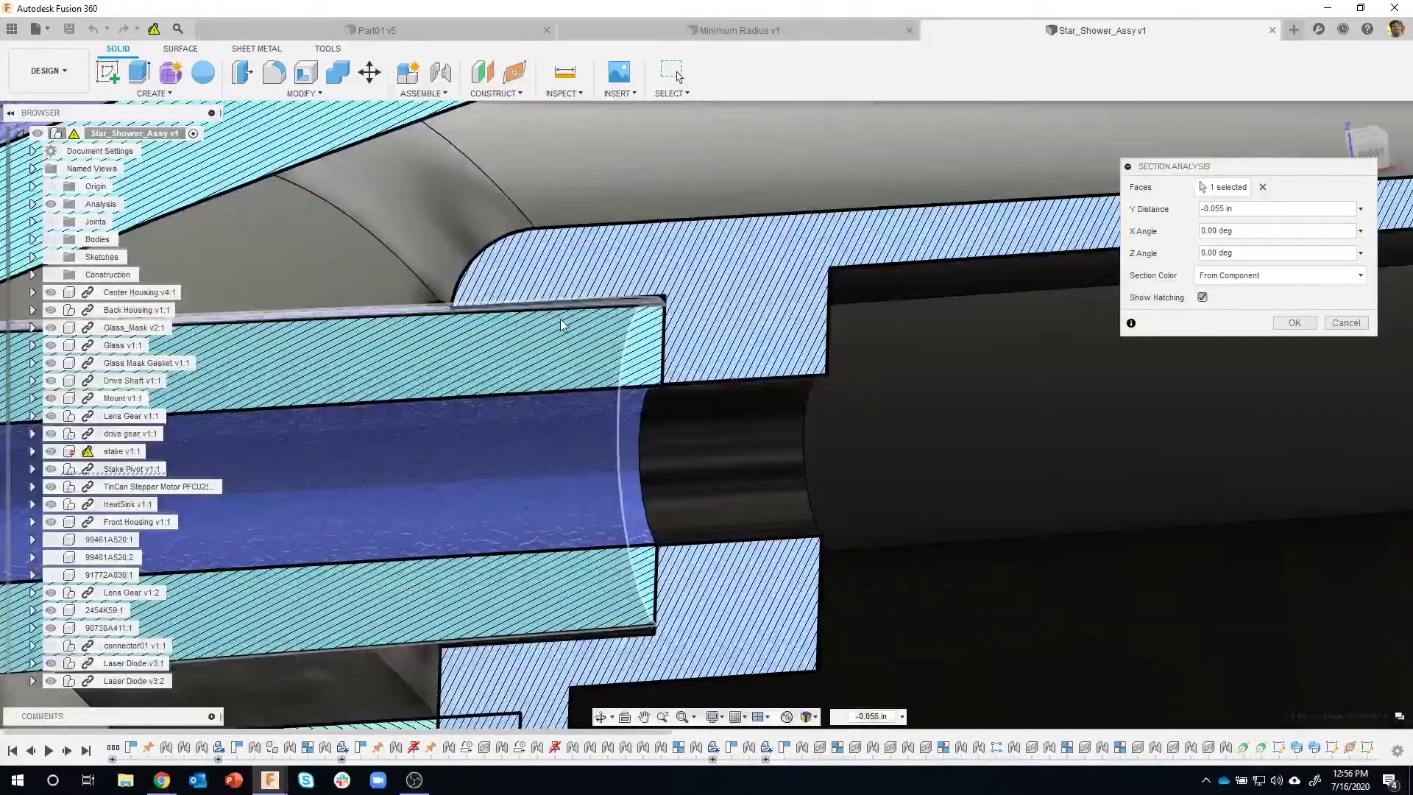
scroll(589, 317, up, 3)
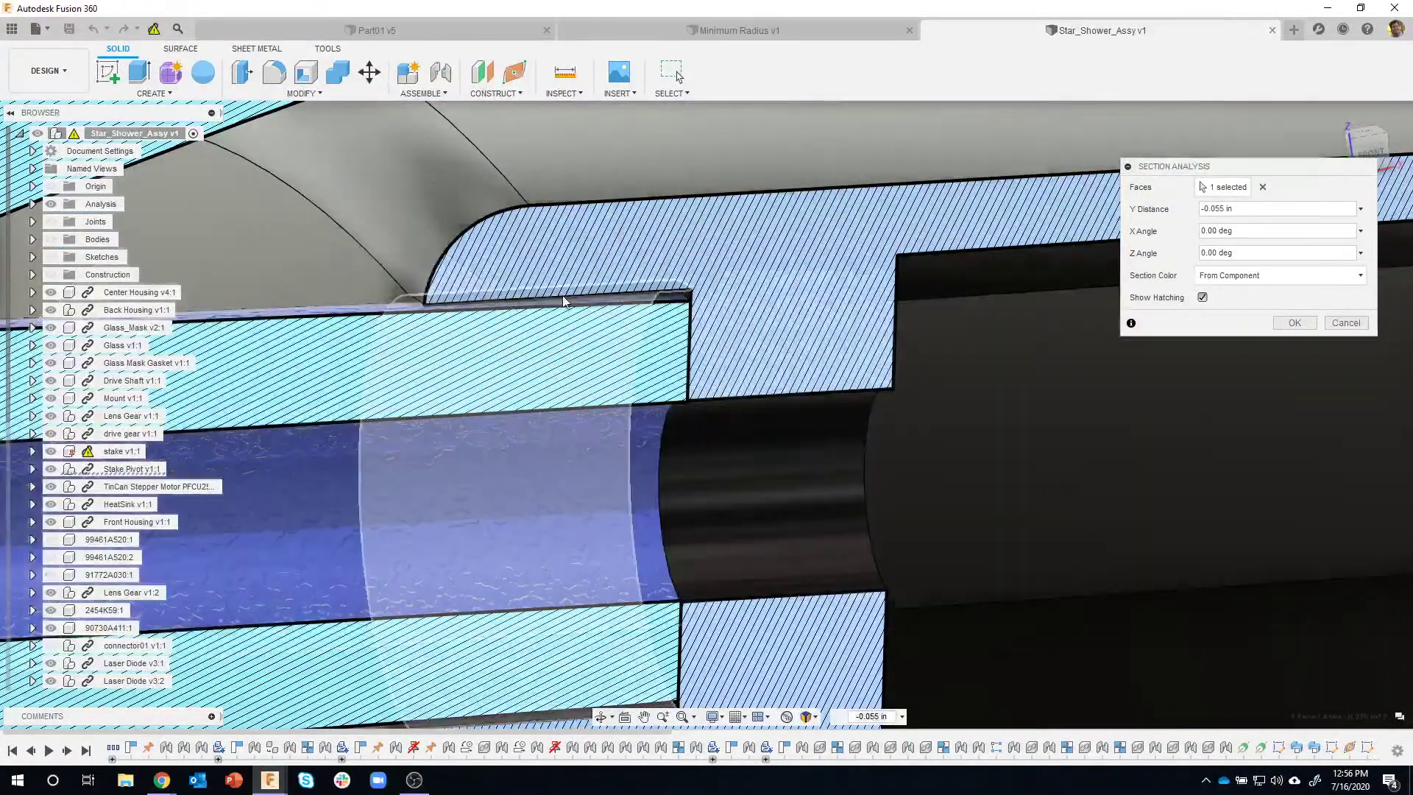
middle_drag(649, 289, 625, 214)
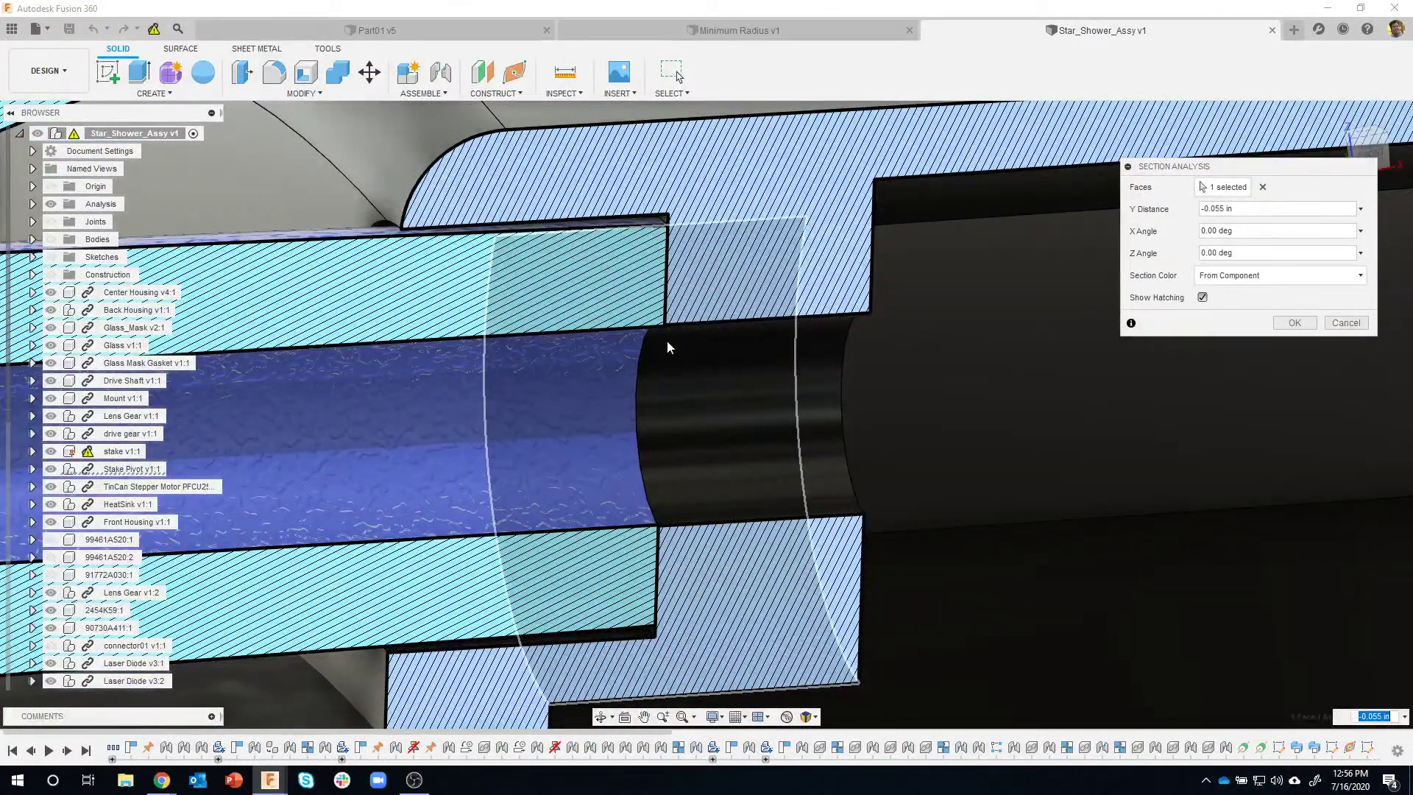
scroll(670, 597, down, 5)
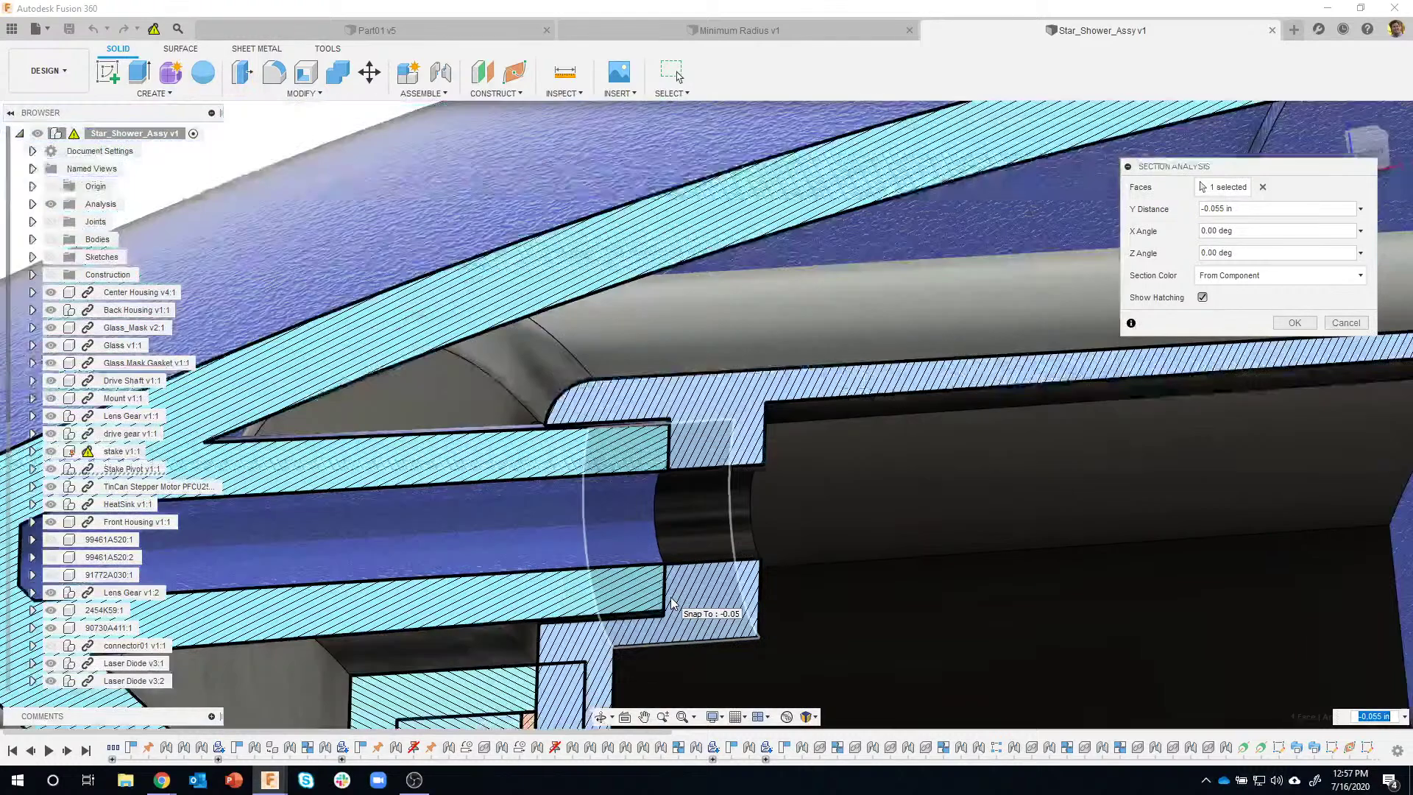
scroll(670, 598, down, 8)
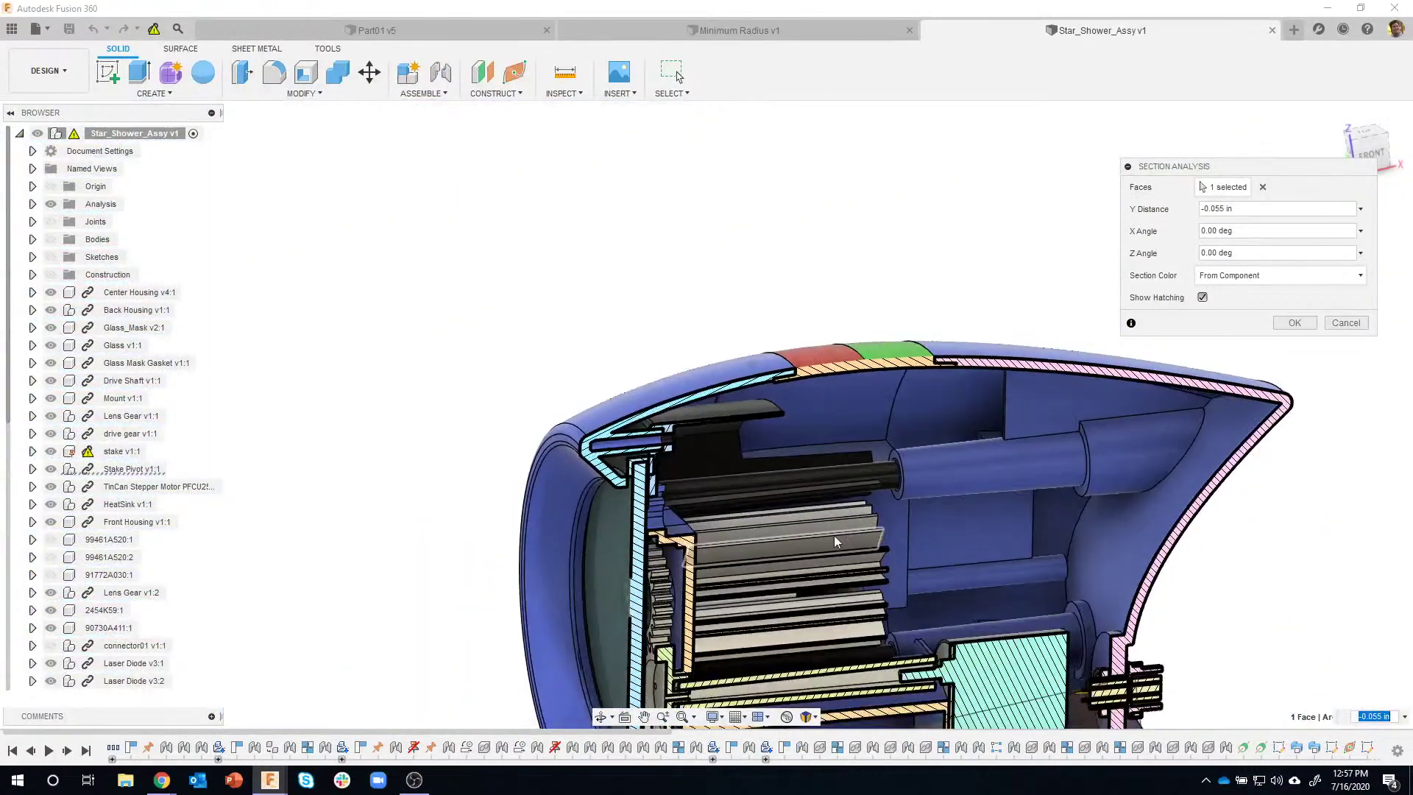
Examine the sectioned threaded connector where it passes through the lamp housing's rear wall behind the motor
scroll(833, 542, down, 1)
middle_drag(839, 559, 806, 453)
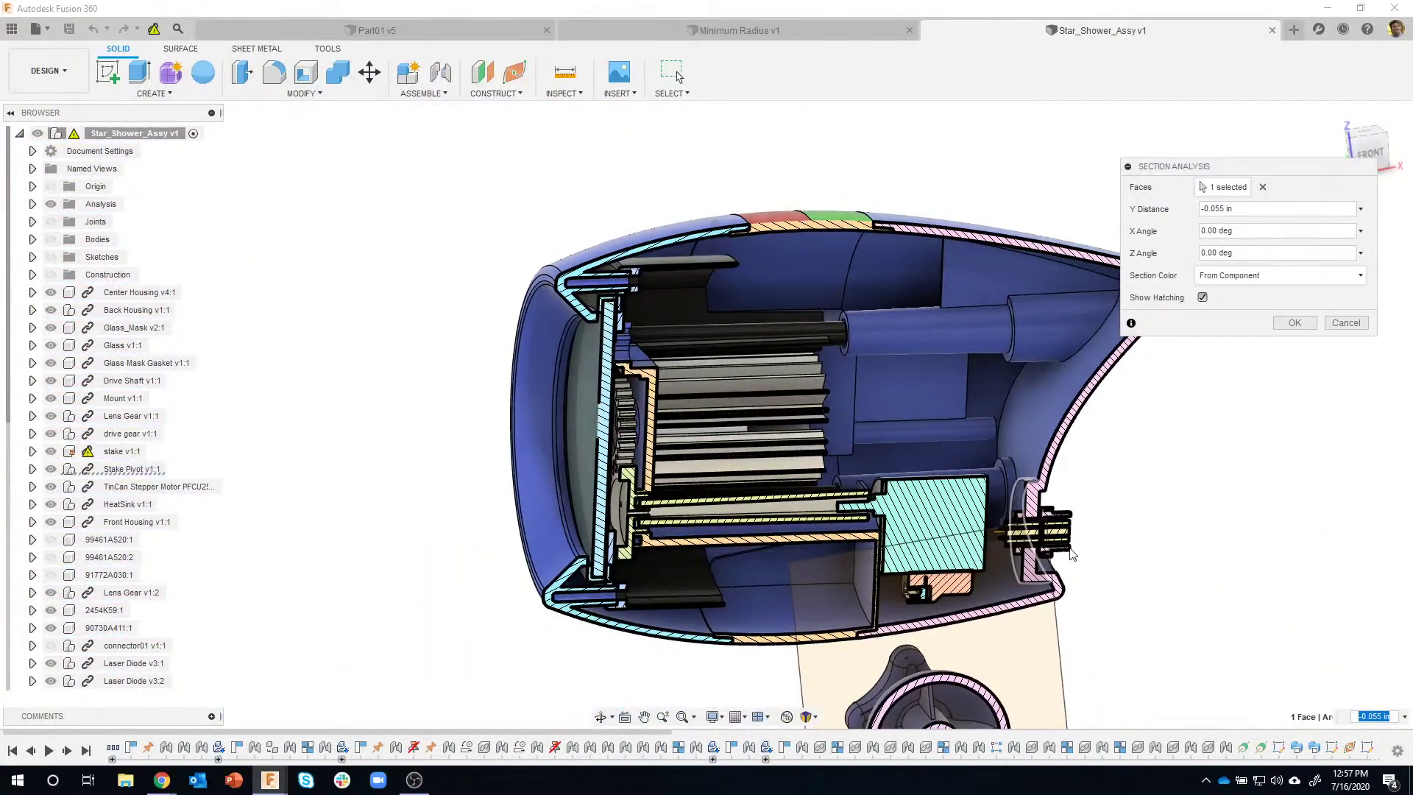
scroll(1071, 553, up, 10)
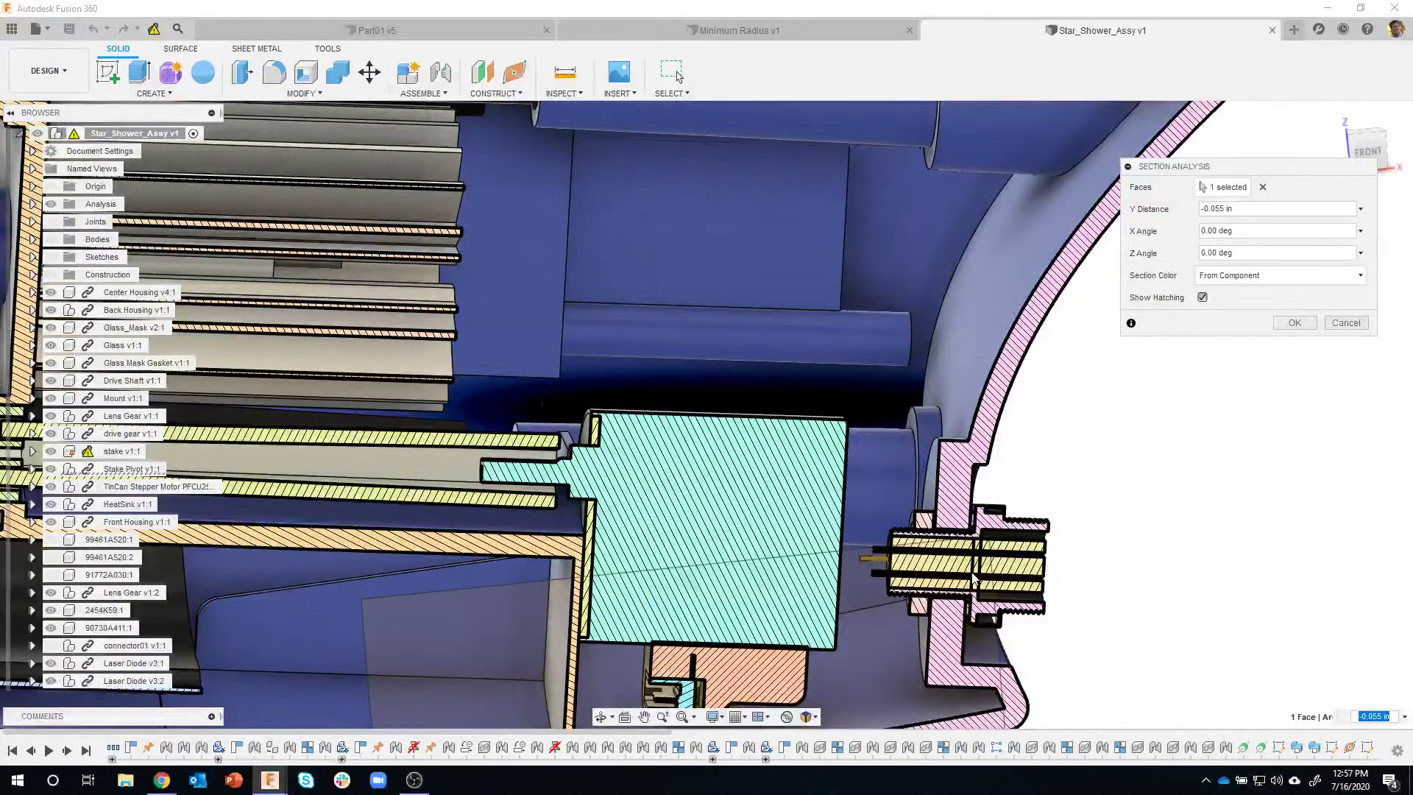
scroll(976, 580, up, 5)
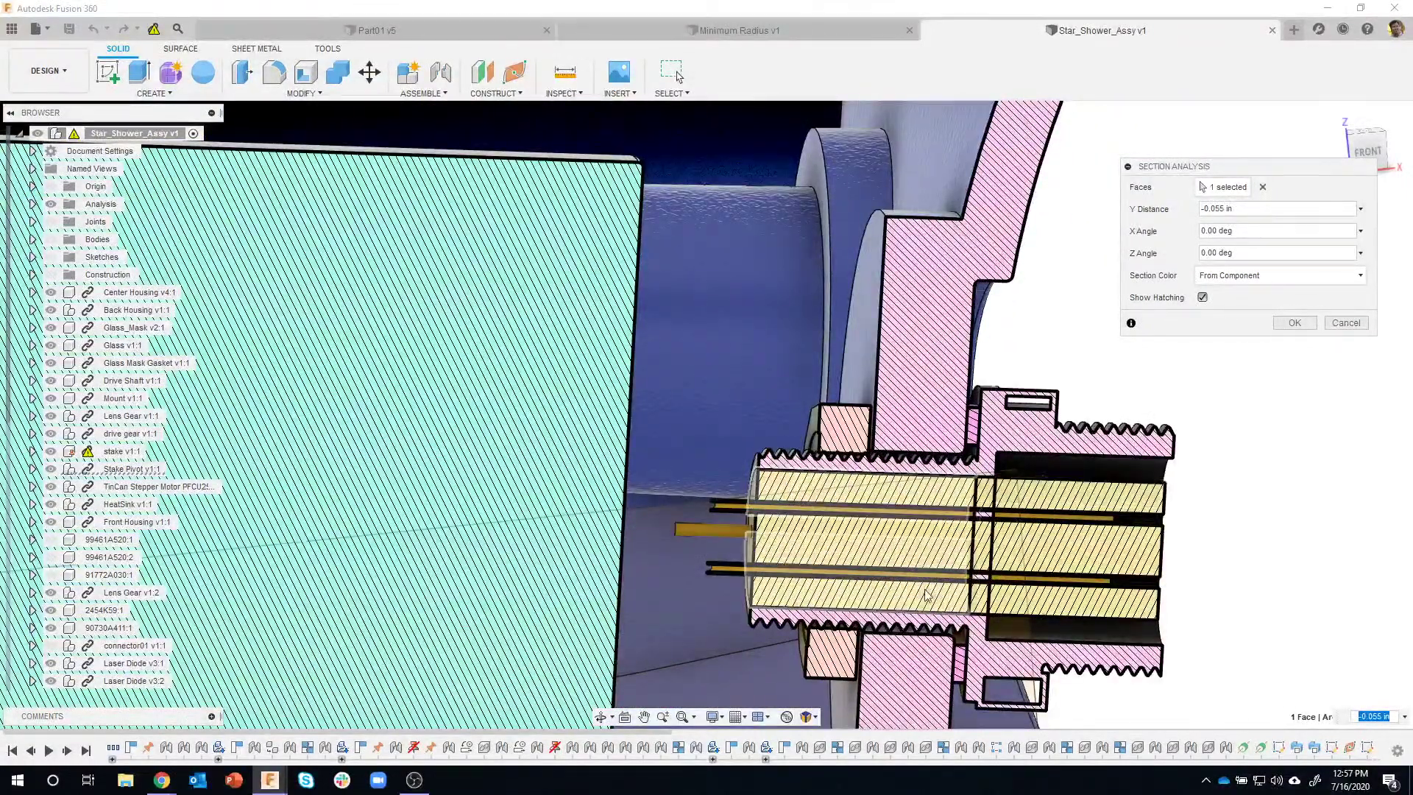
Switch the section color to Custom and apply a pale cream with values 240, 240, 217
scroll(927, 595, down, 12)
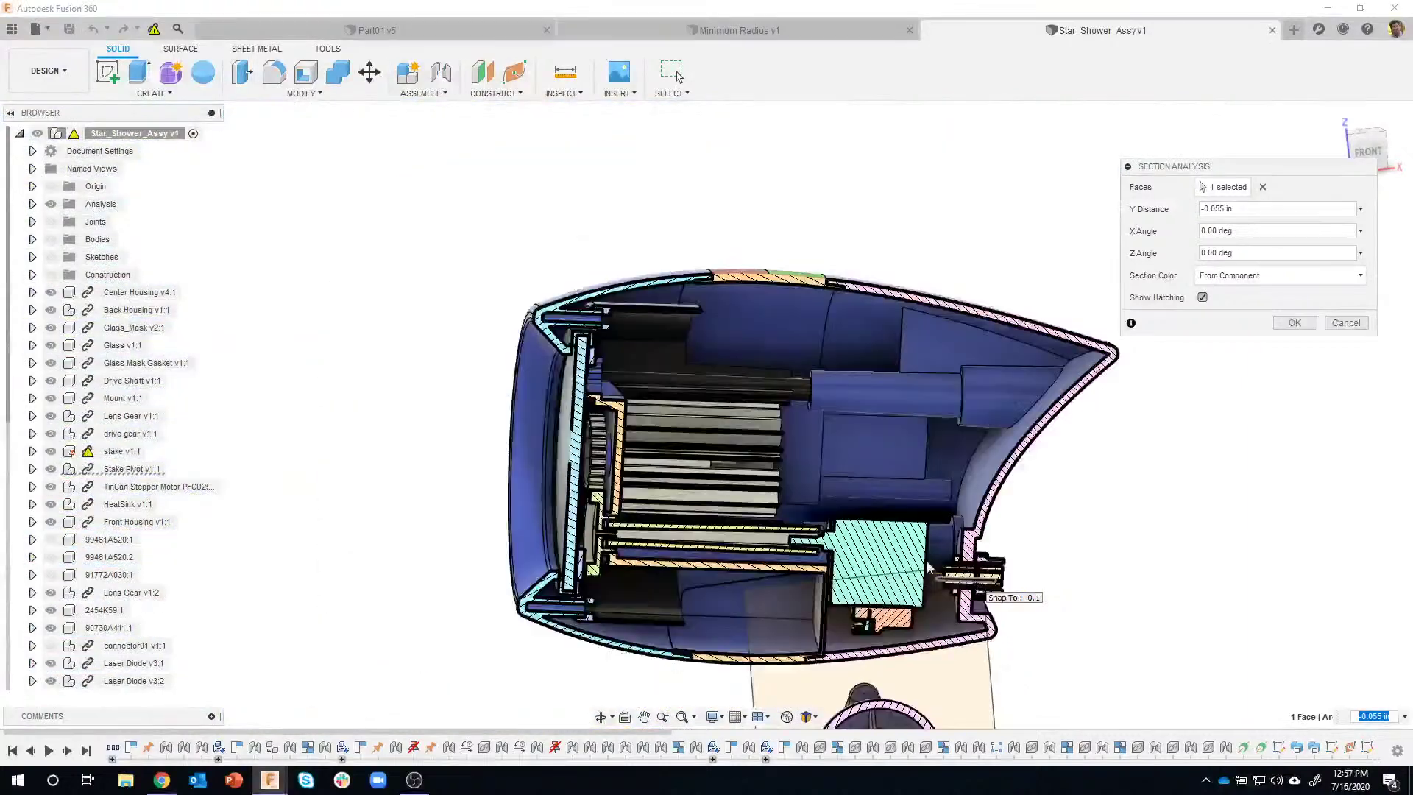
shift+middle_drag(929, 571, 845, 459)
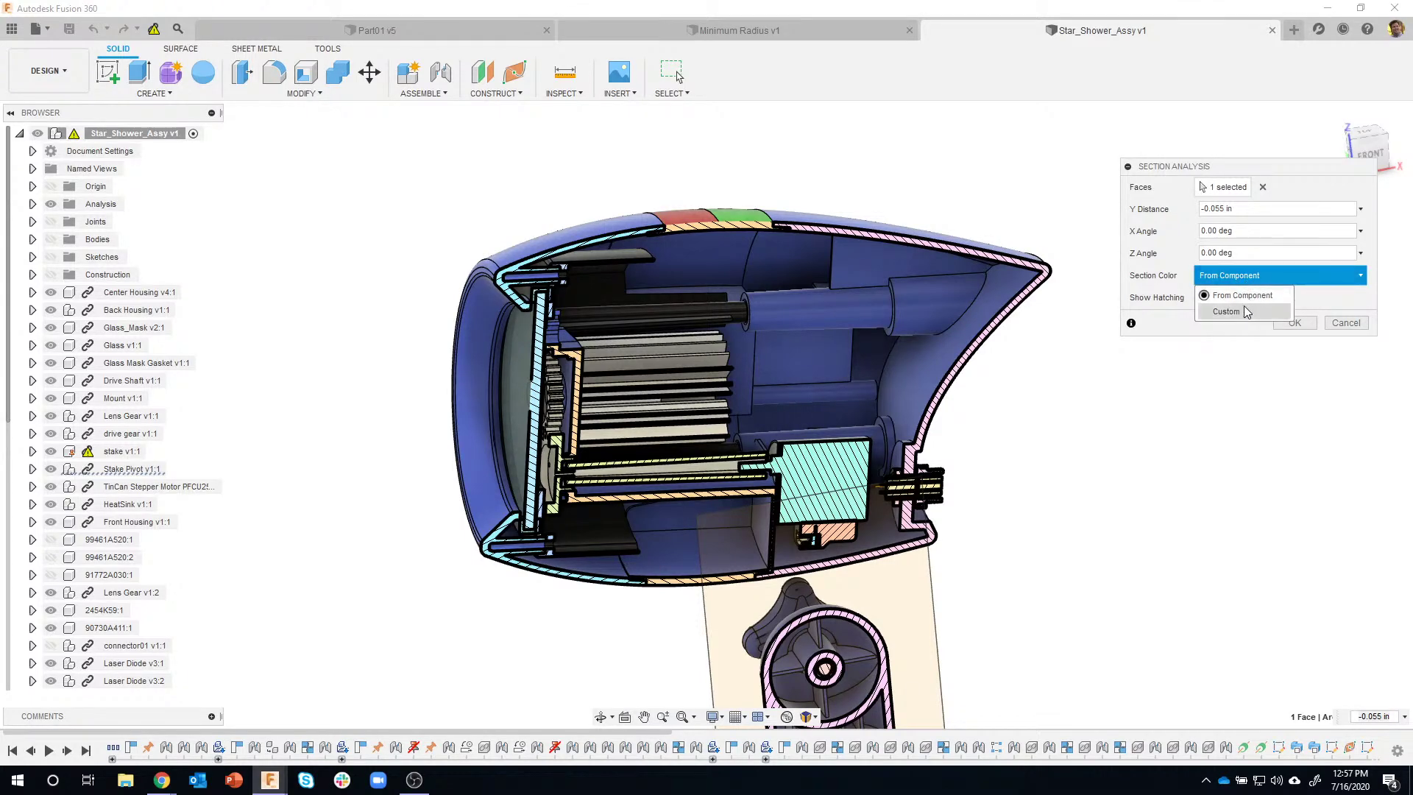
click(1242, 312)
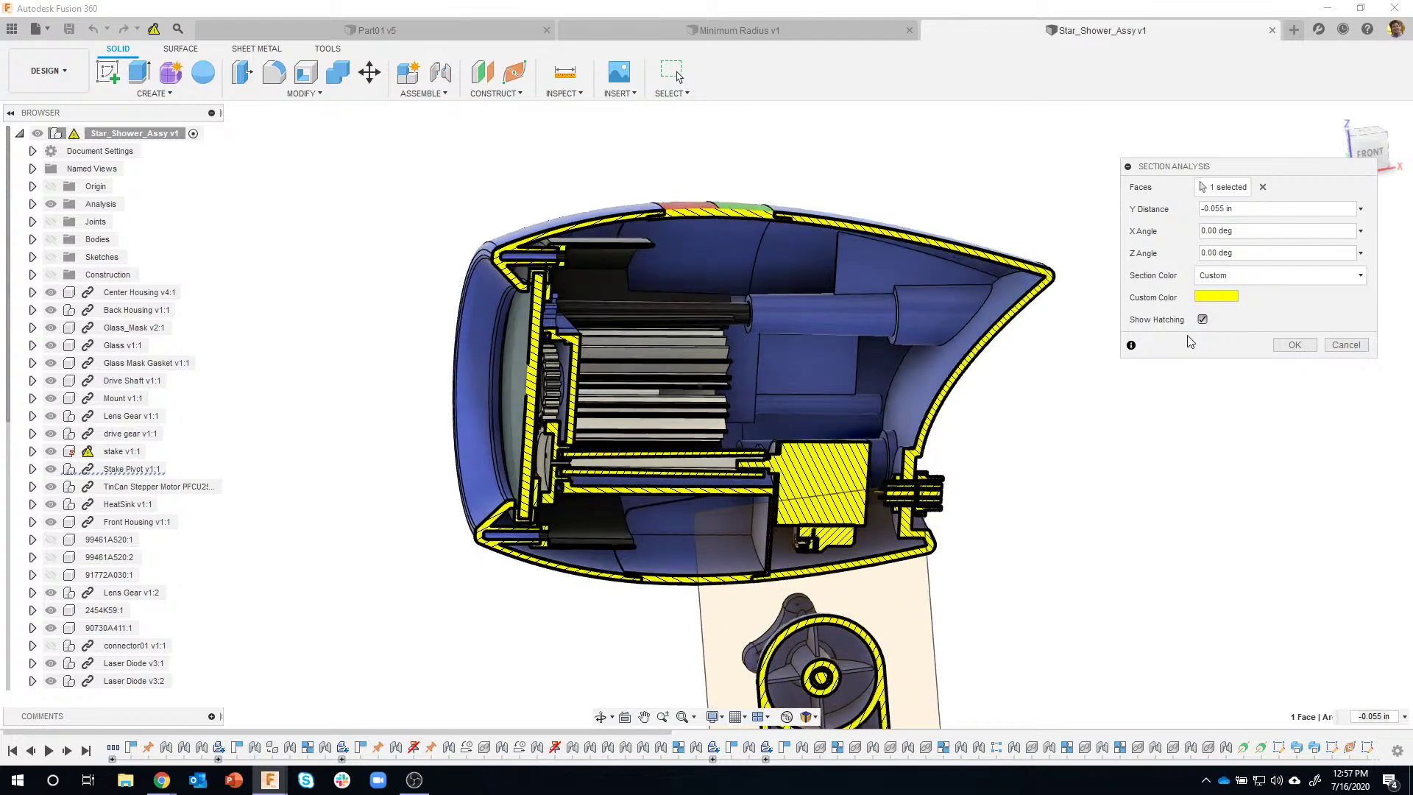
click(1213, 298)
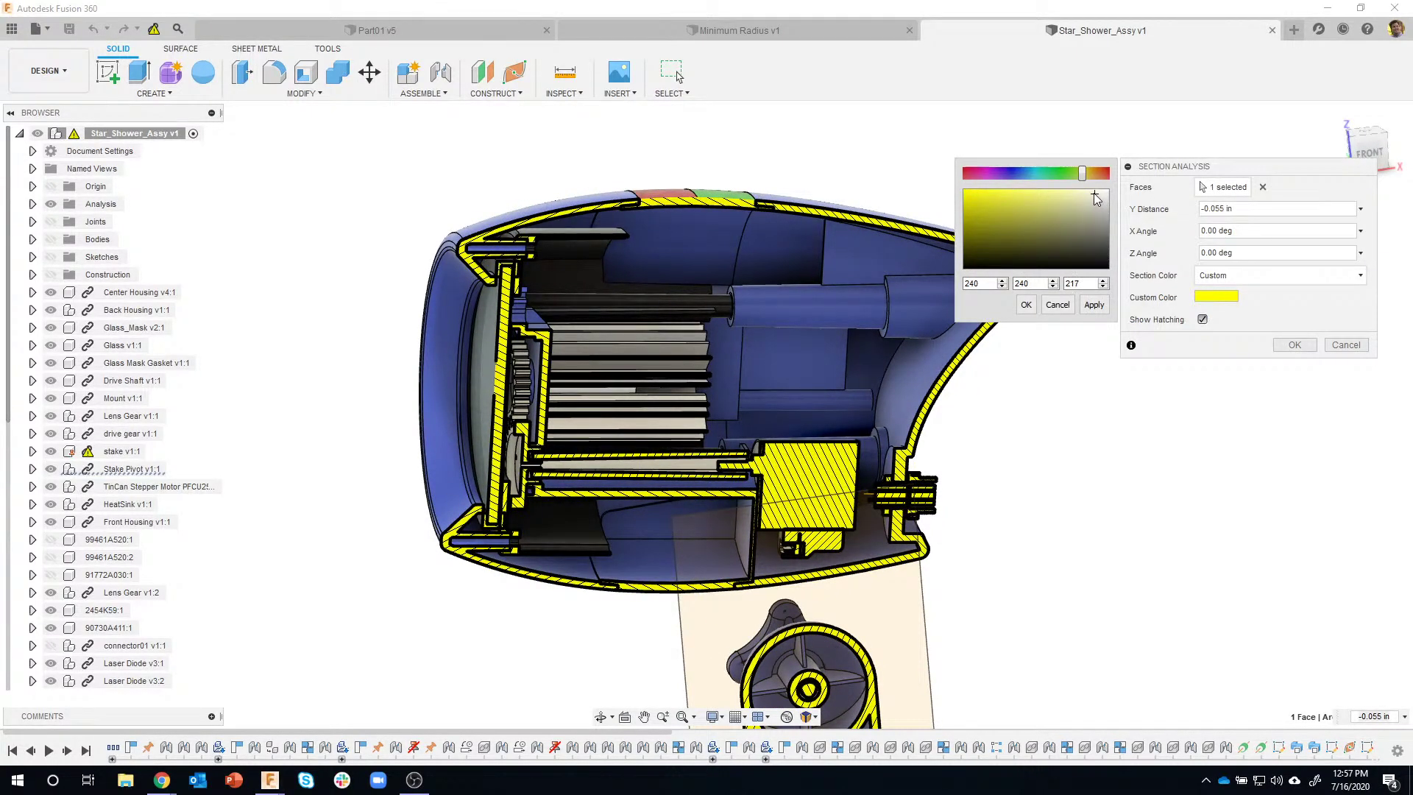
click(1082, 310)
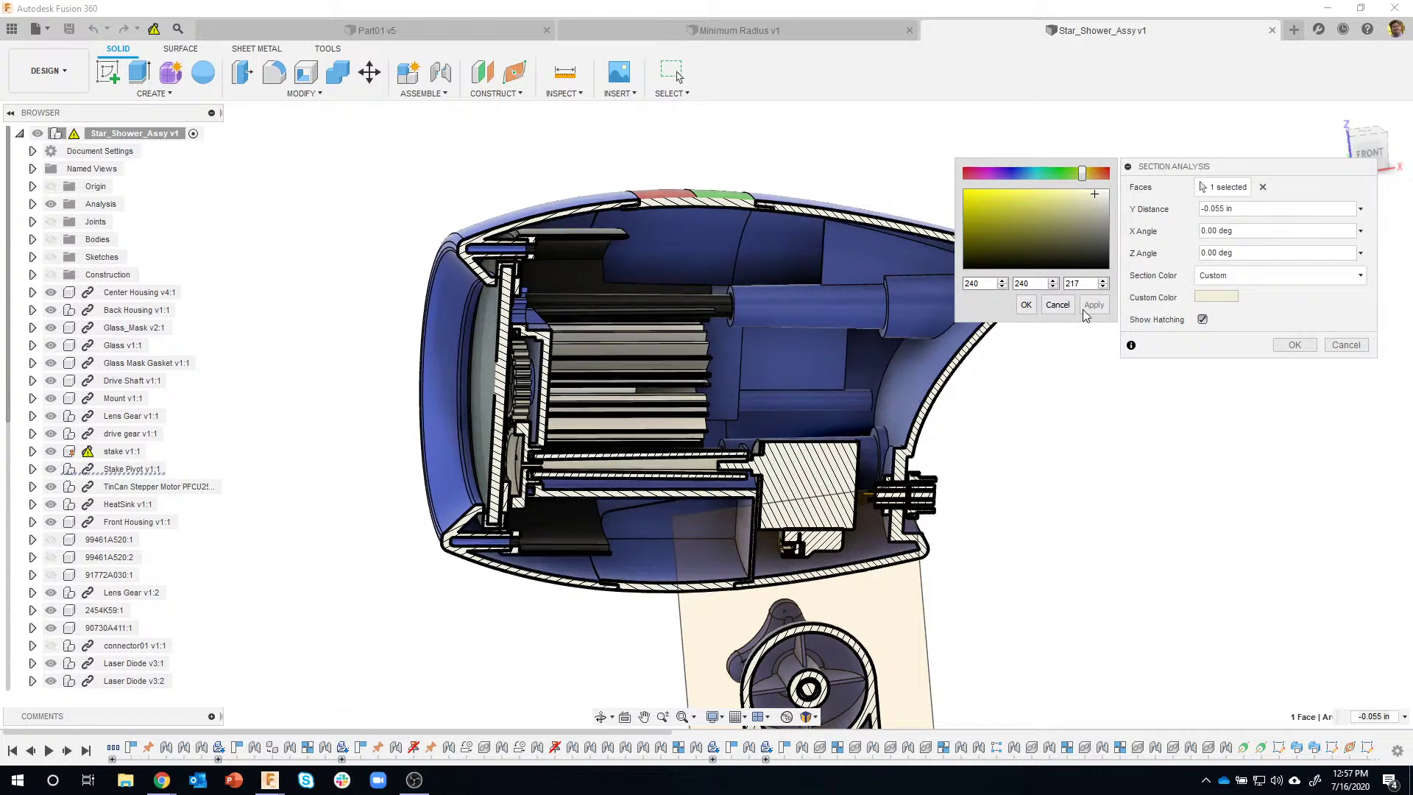
Try 255, 255, 88 as the custom section color and settle on the darker yellow 207, 207, 64
drag(1020, 200, 1012, 188)
click(1100, 308)
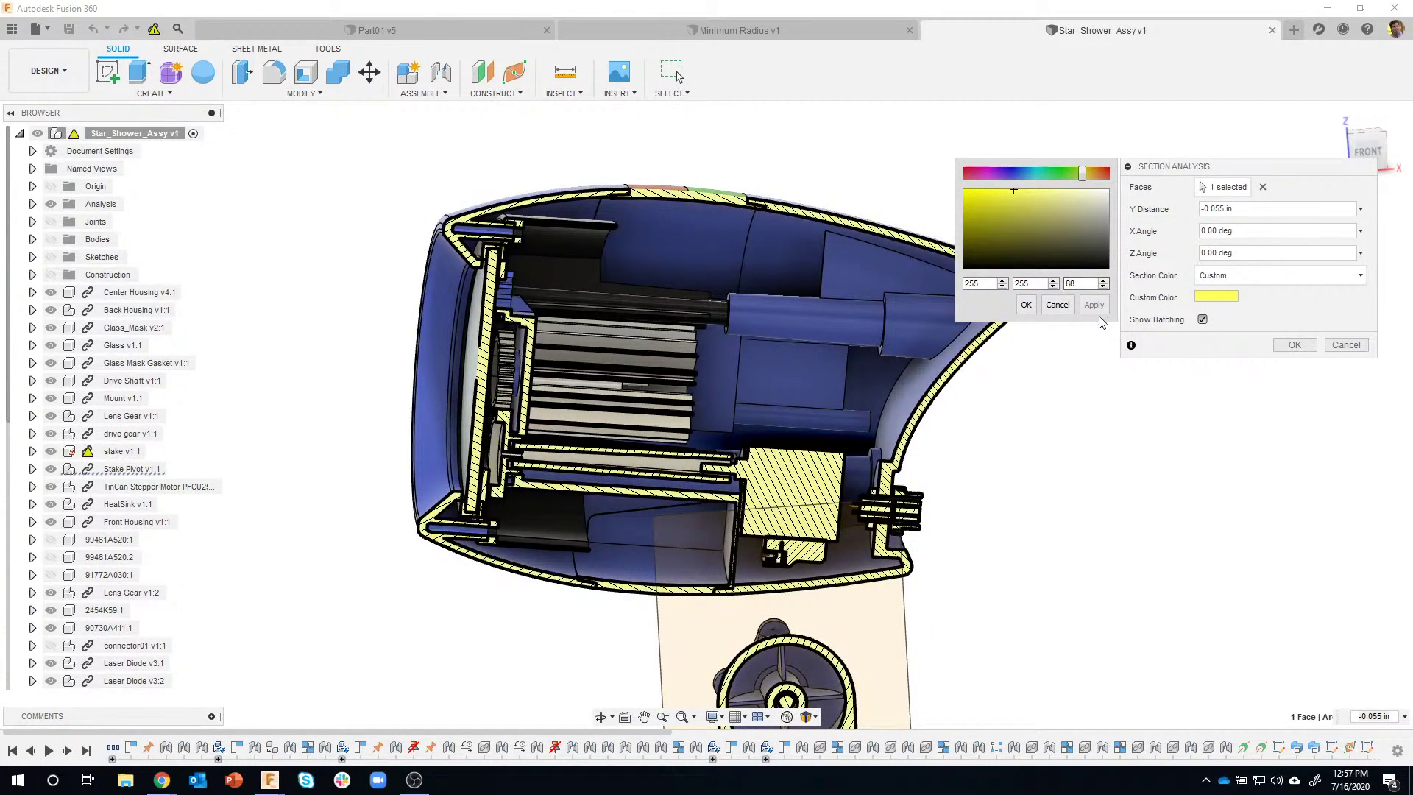
click(1008, 203)
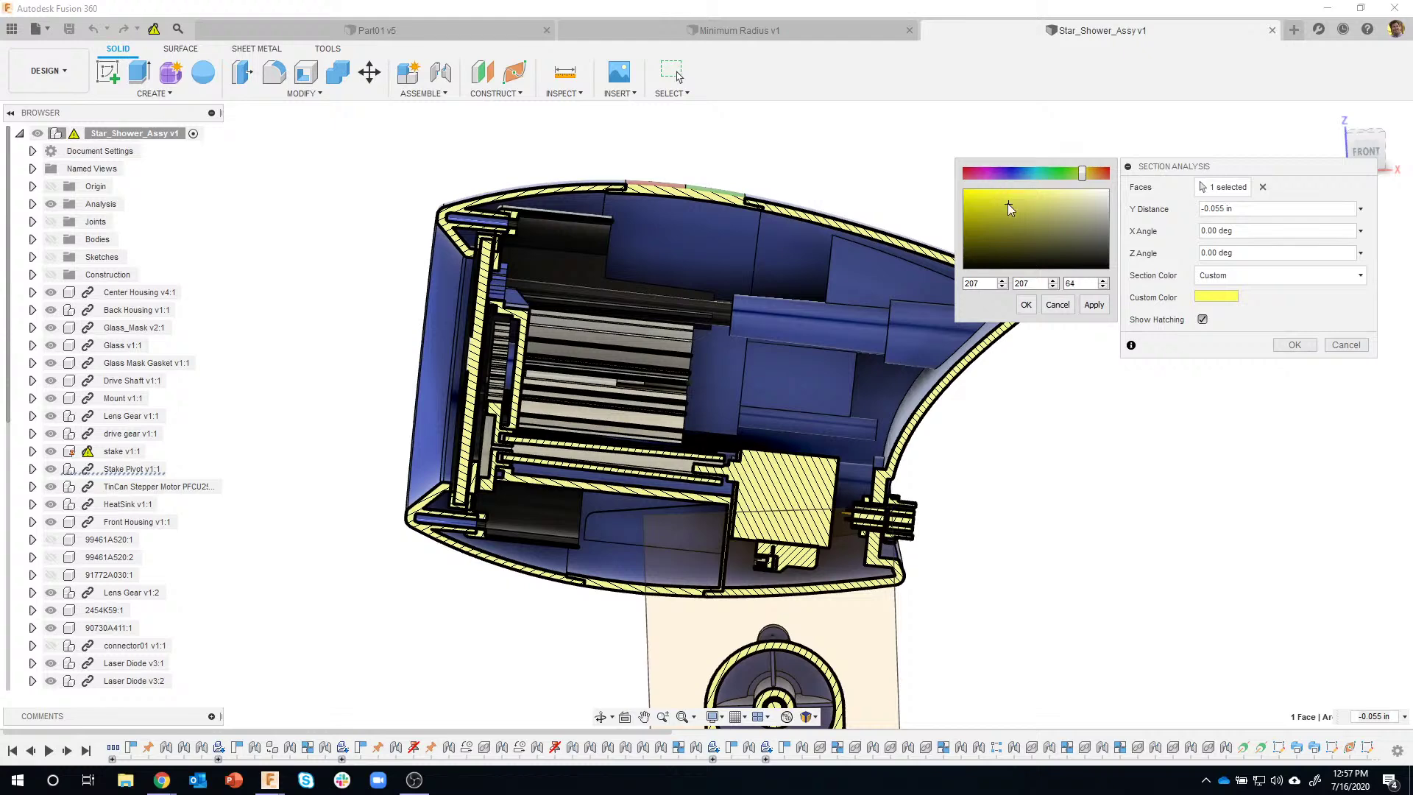
click(1093, 307)
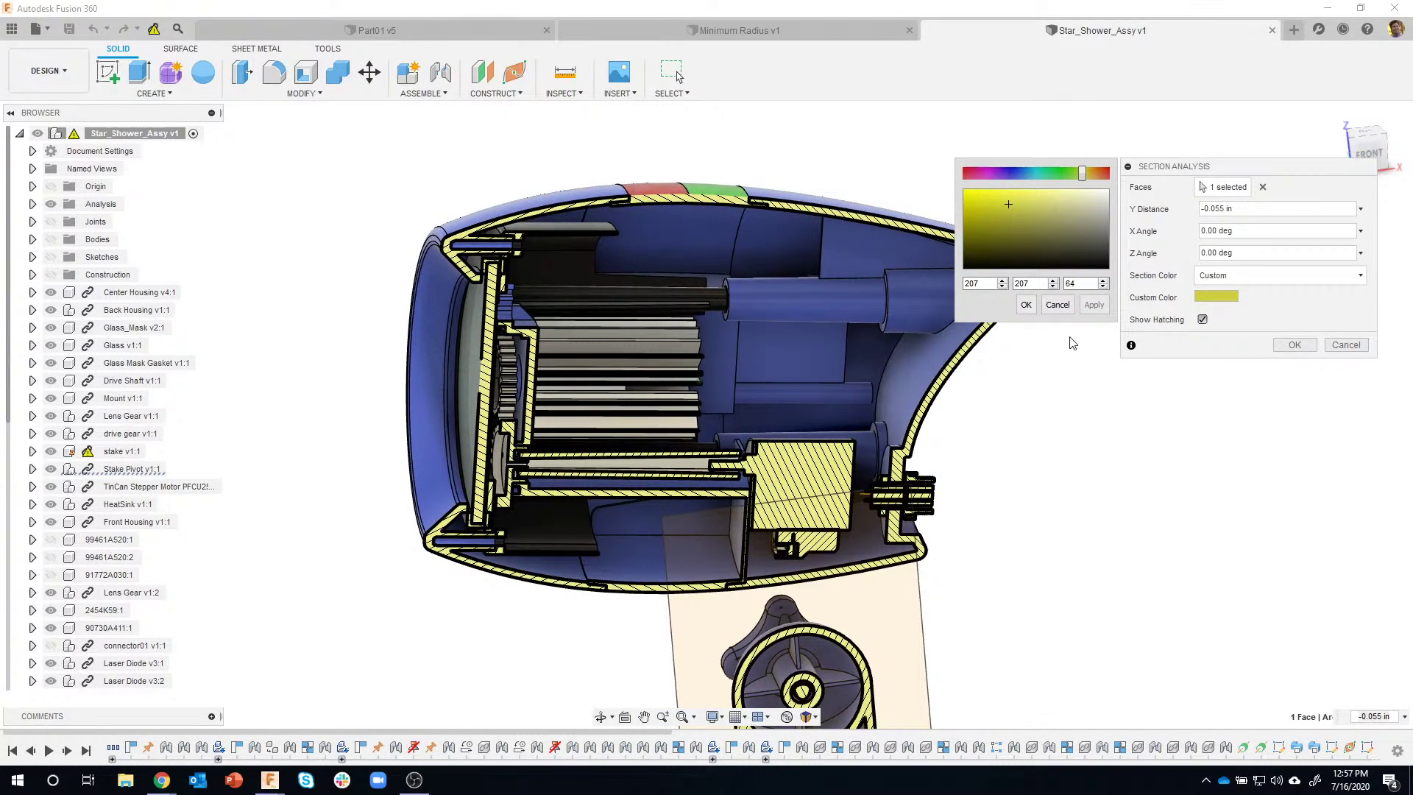
click(1027, 306)
Turn off the section hatching, comparing the front housing joint with and without it
click(1202, 319)
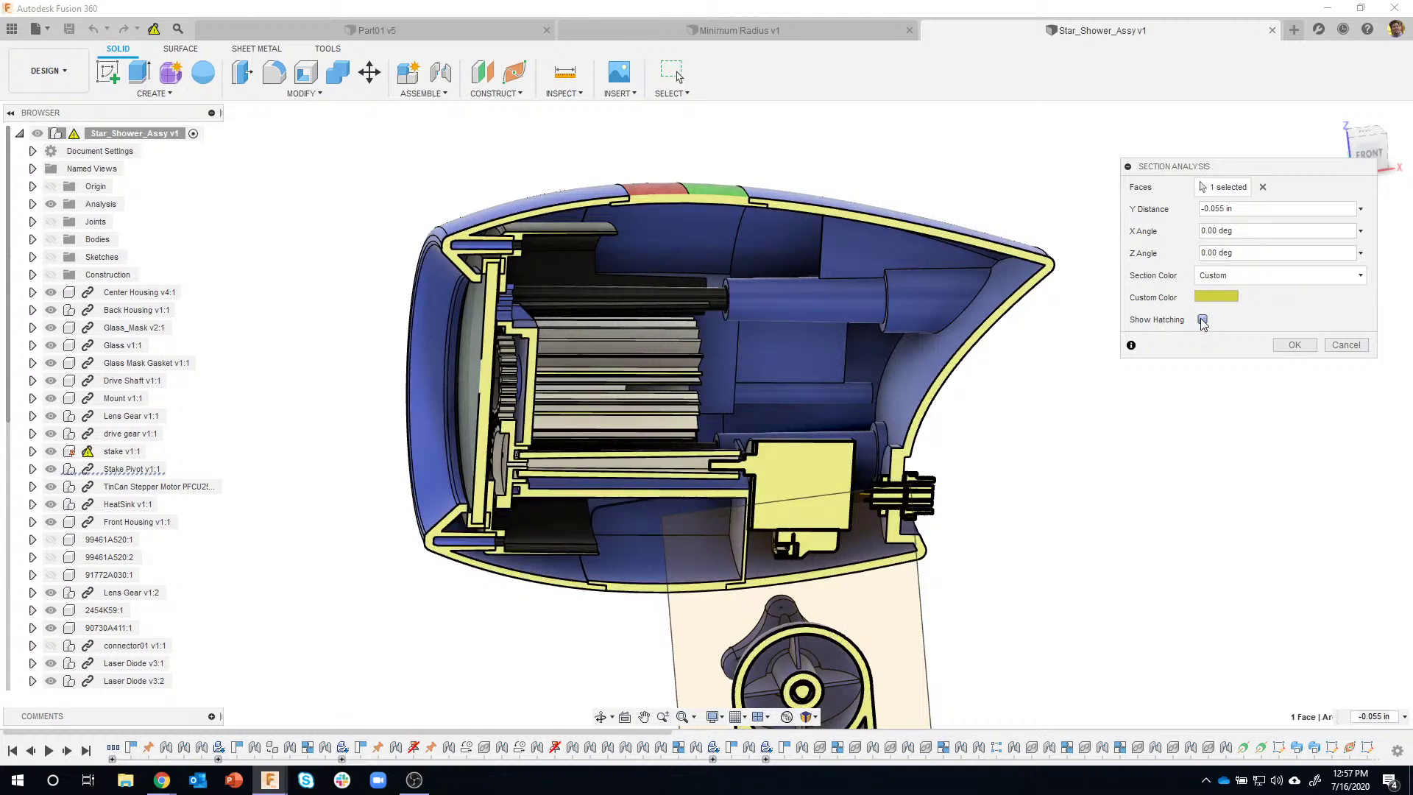
scroll(453, 258, up, 3)
scroll(469, 184, up, 6)
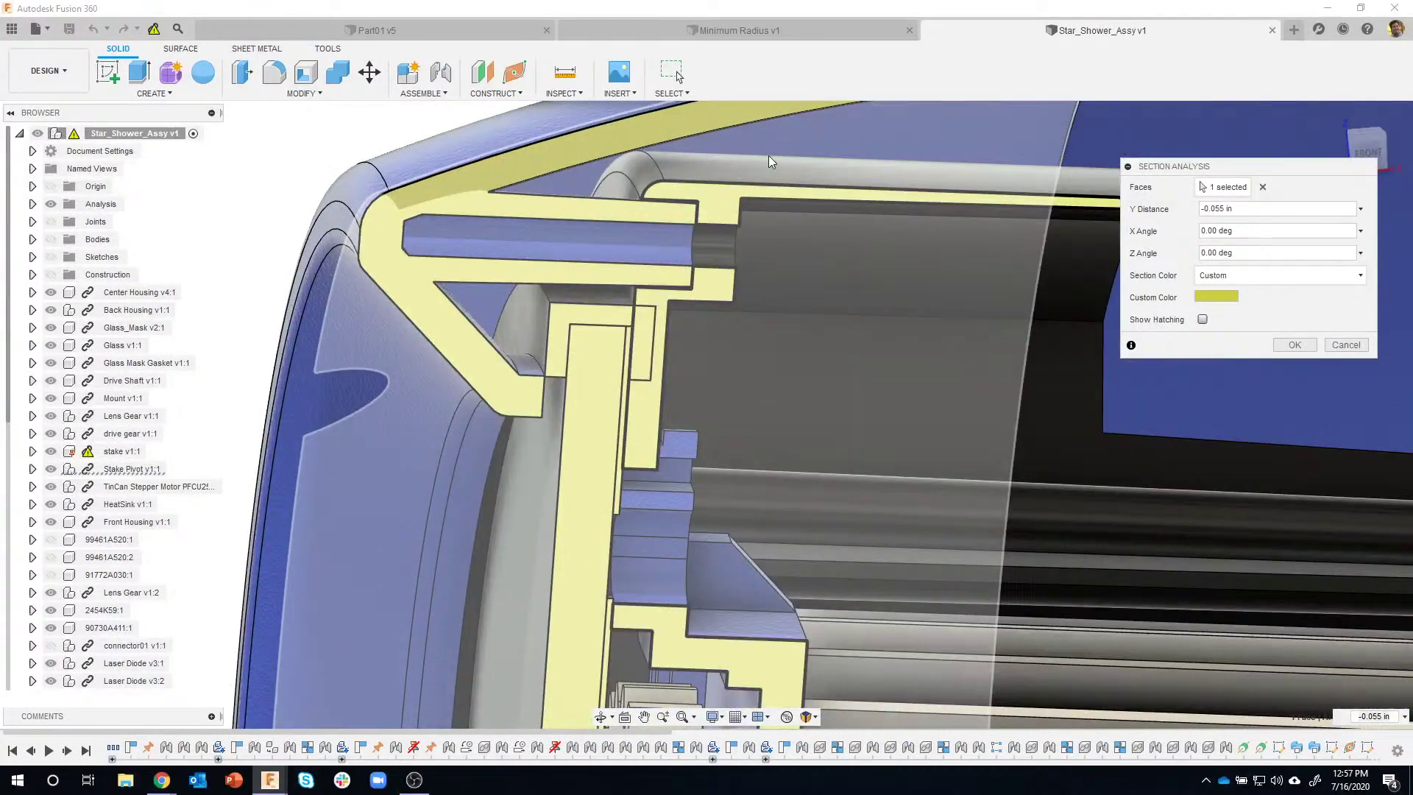
mouse_move(769, 156)
shift+middle_down()
mouse_move(1319, 307)
mouse_move(1019, 266)
shift+middle_up()
click(1203, 320)
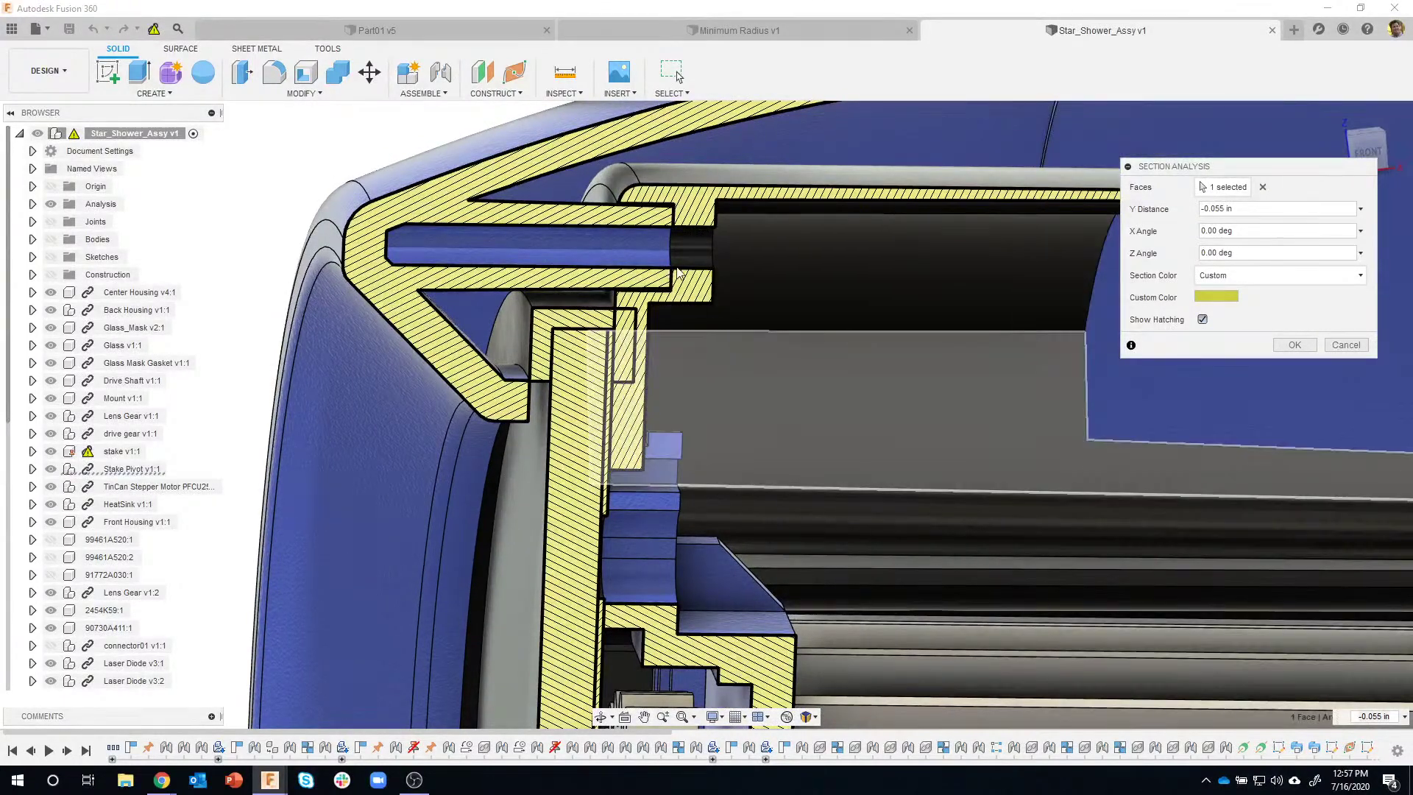
shift+middle_drag(676, 306, 744, 313)
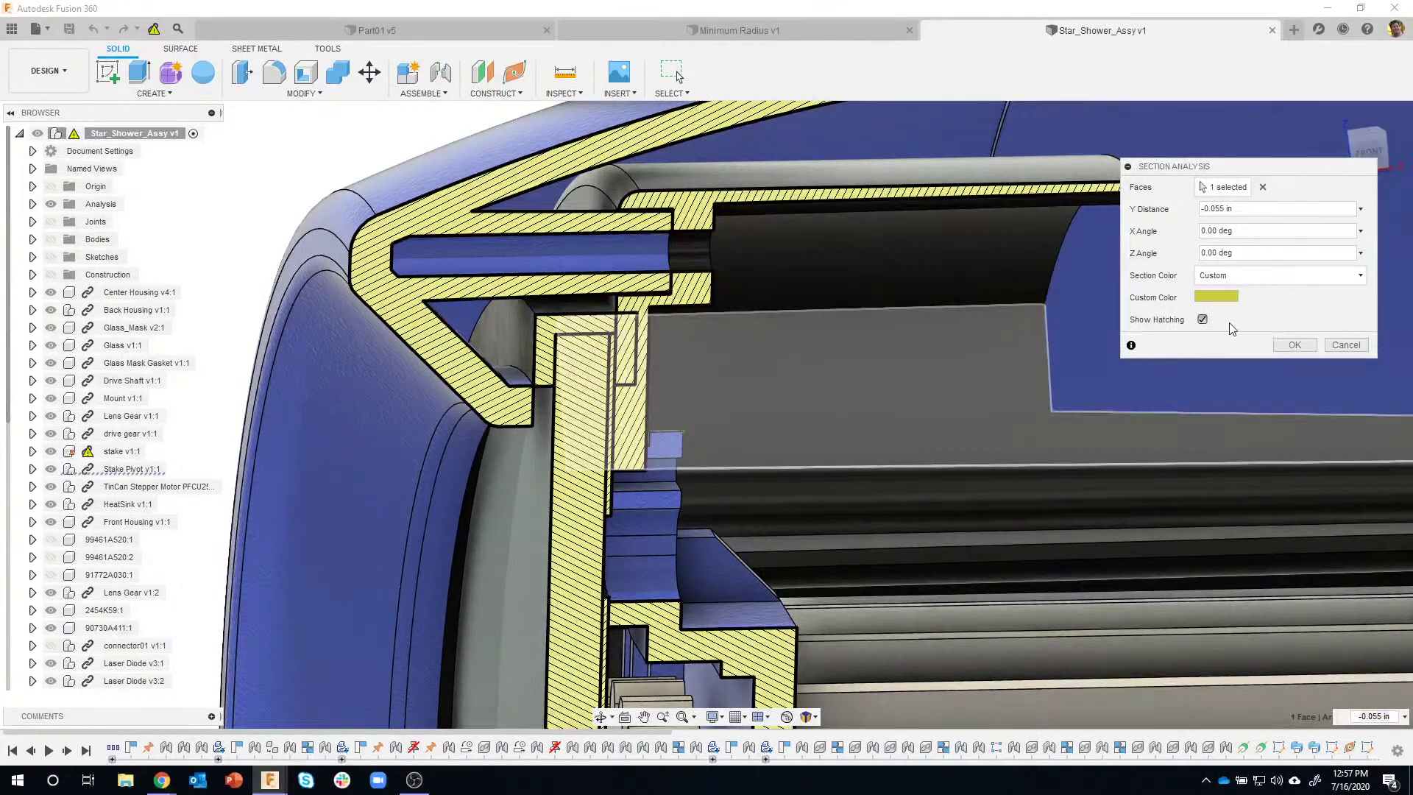
click(1203, 320)
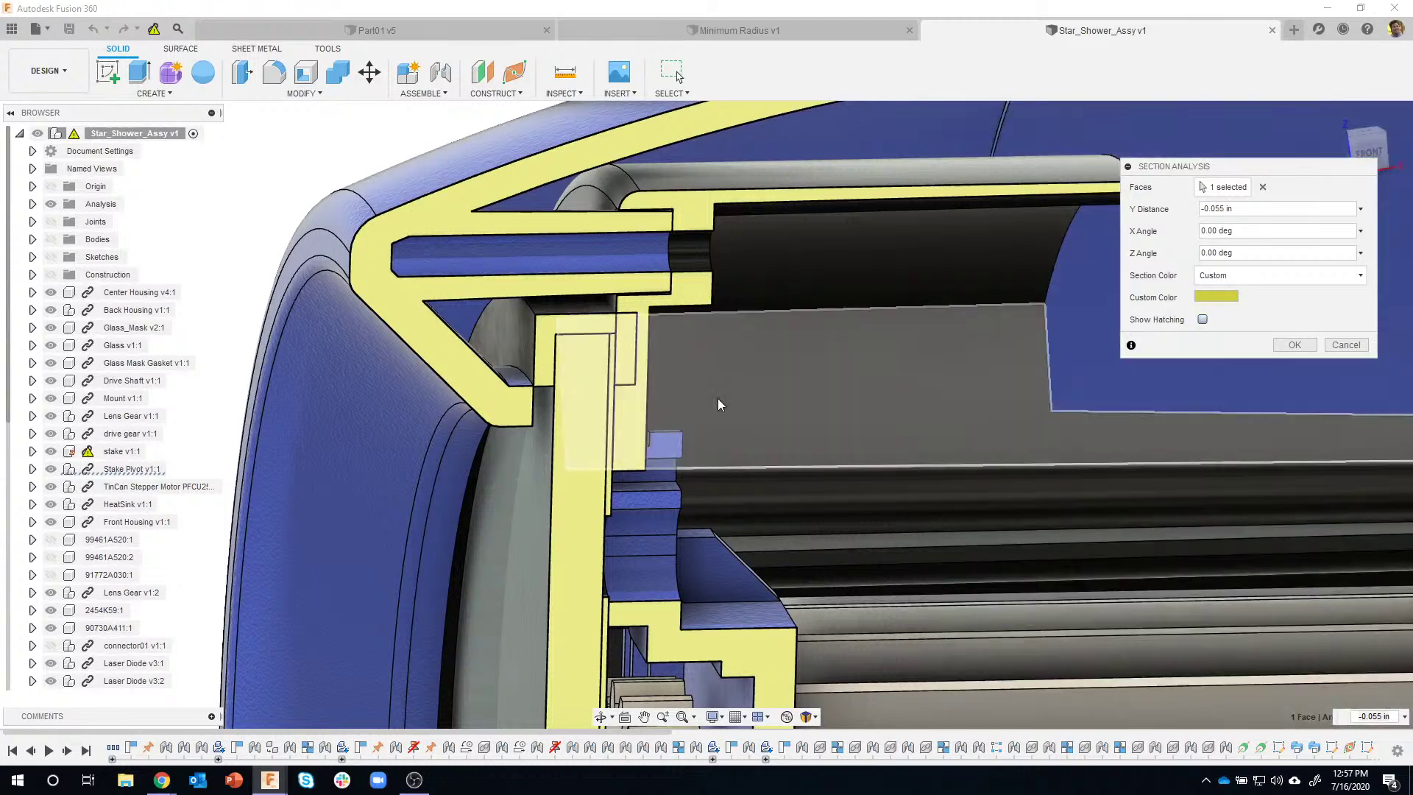
Examine the unhatched section through the drive shaft, motor and rear connector from the front view
scroll(718, 399, down, 4)
middle_drag(886, 458, 729, 325)
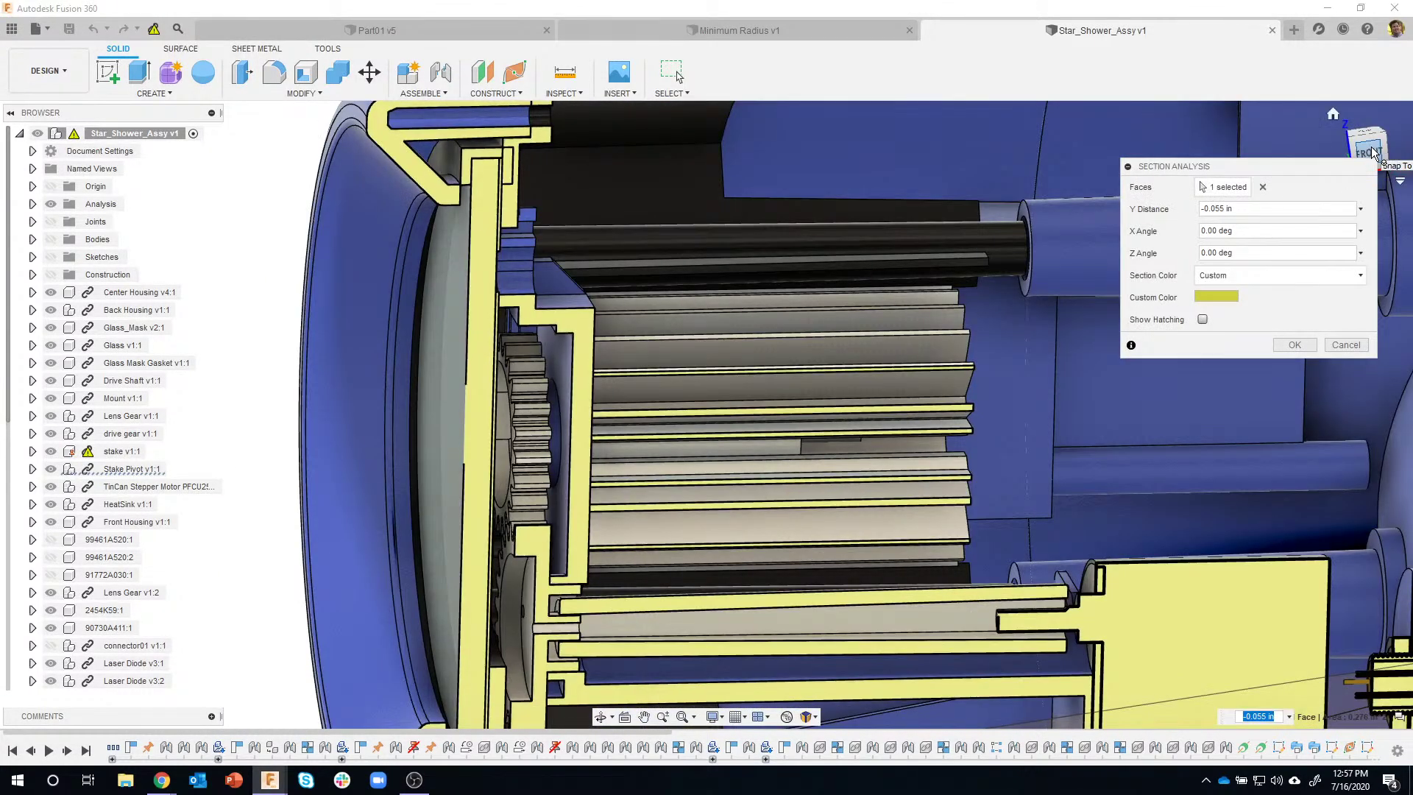
click(1372, 154)
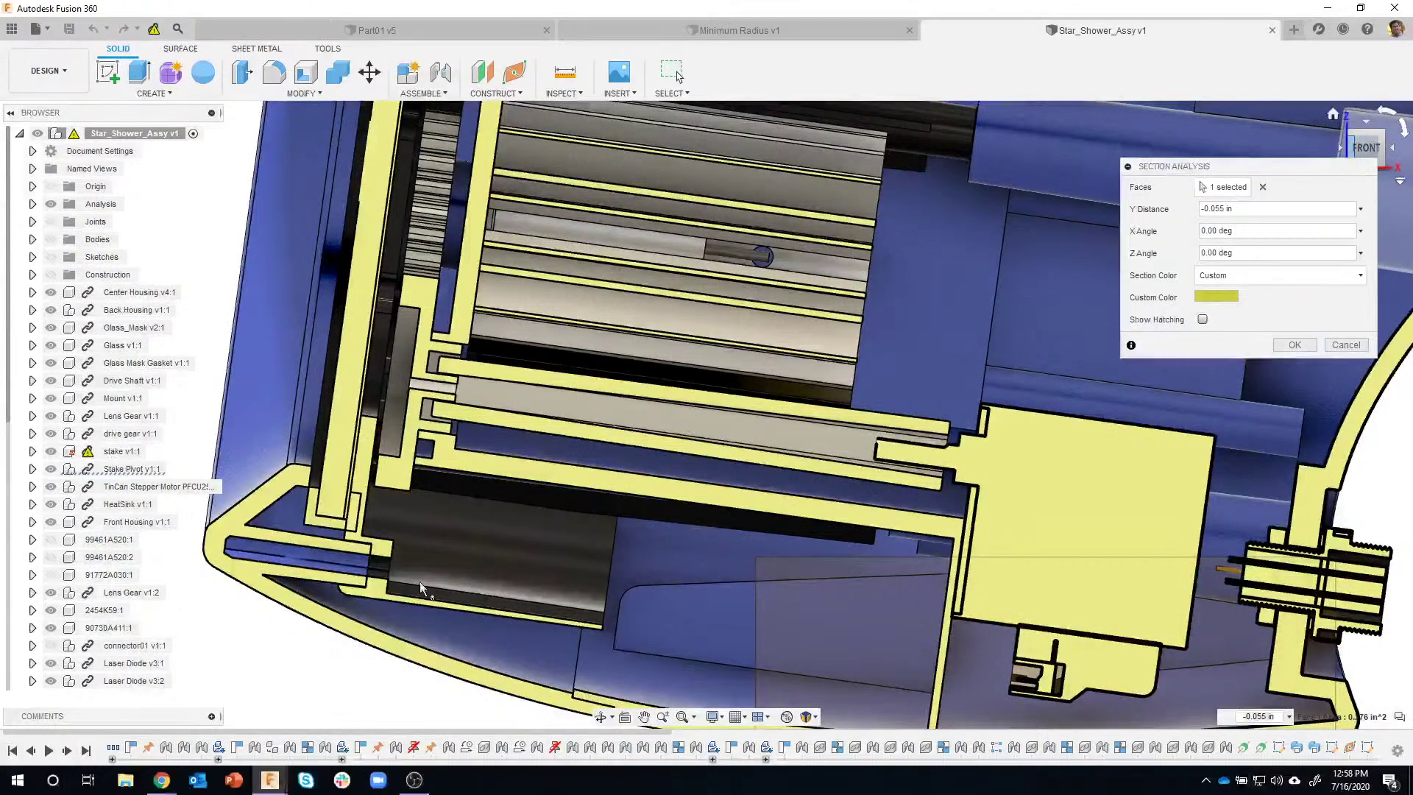
middle_drag(1147, 546, 764, 350)
middle_drag(987, 721, 751, 593)
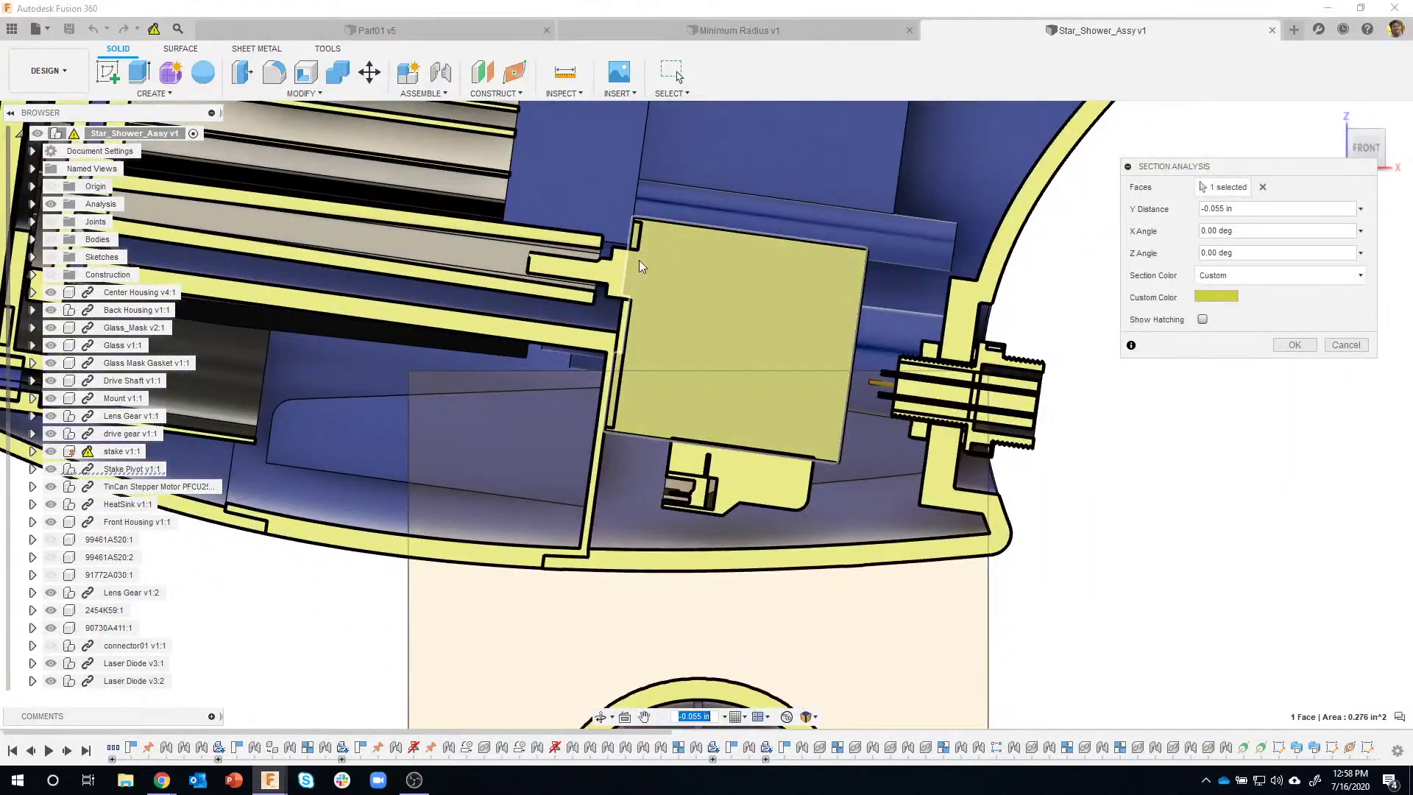
scroll(639, 259, up, 2)
scroll(636, 324, up, 2)
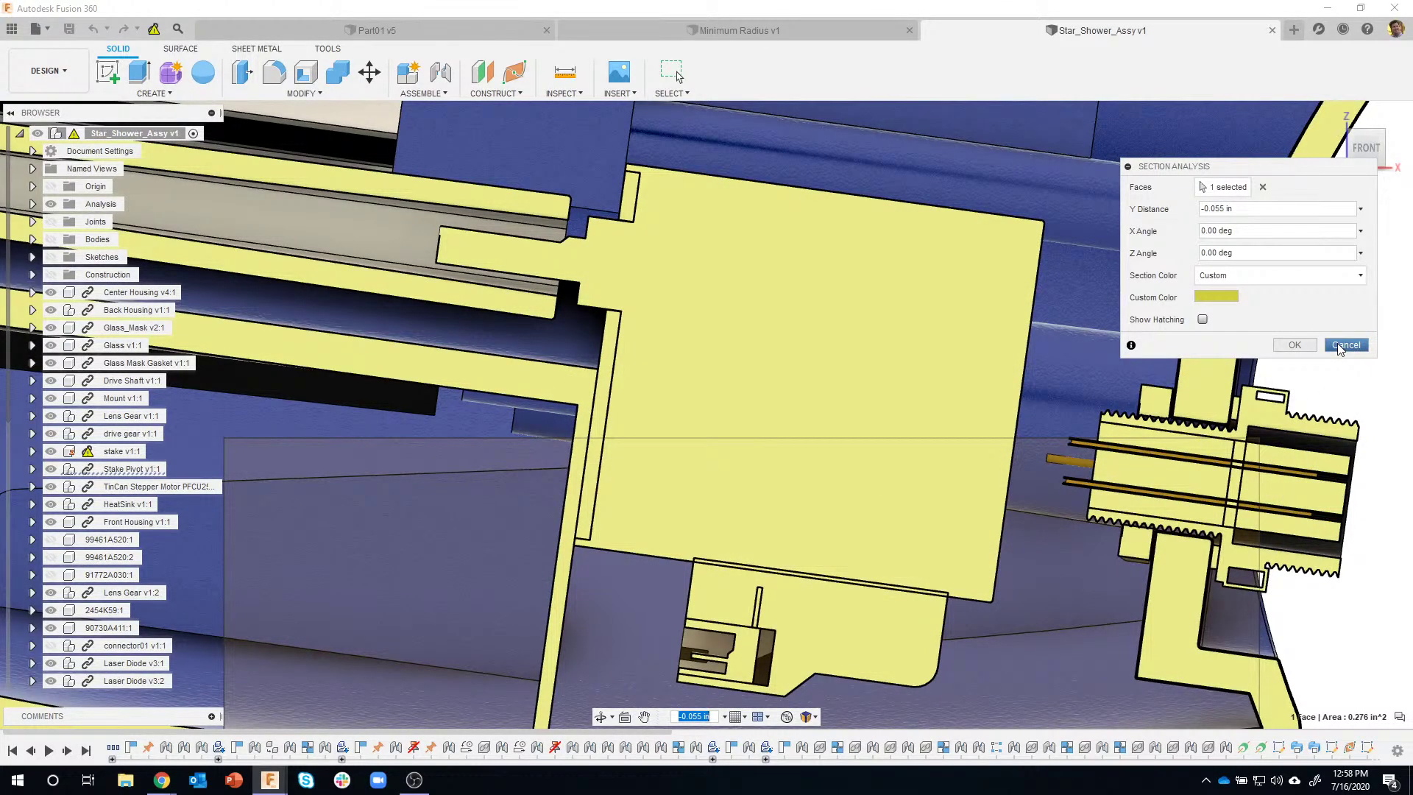
scroll(651, 337, down, 3)
scroll(649, 339, down, 3)
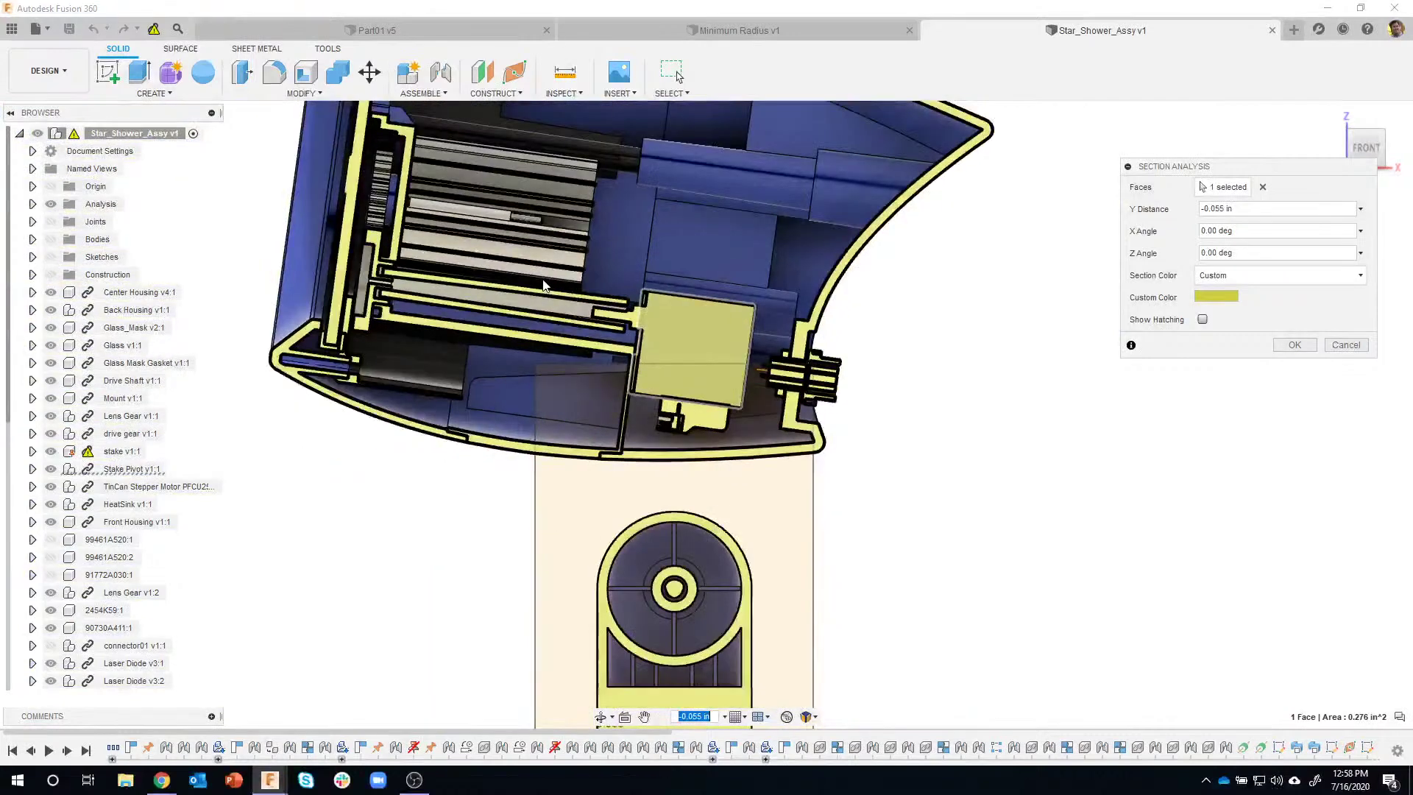
middle_drag(649, 338, 782, 477)
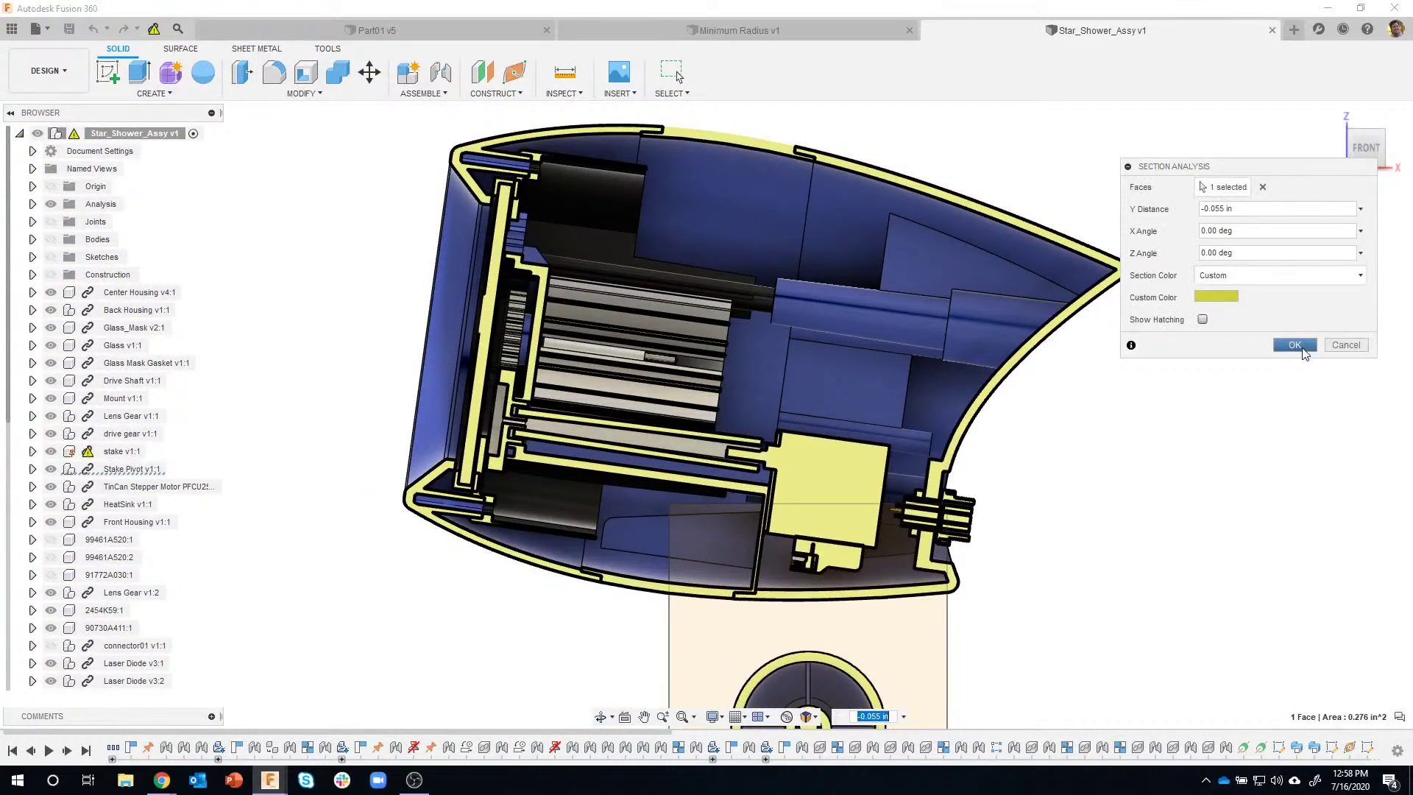
Move the section plane to a Y distance of about -0.005 in
scroll(1057, 499, down, 4)
shift+middle_drag(1057, 498, 727, 545)
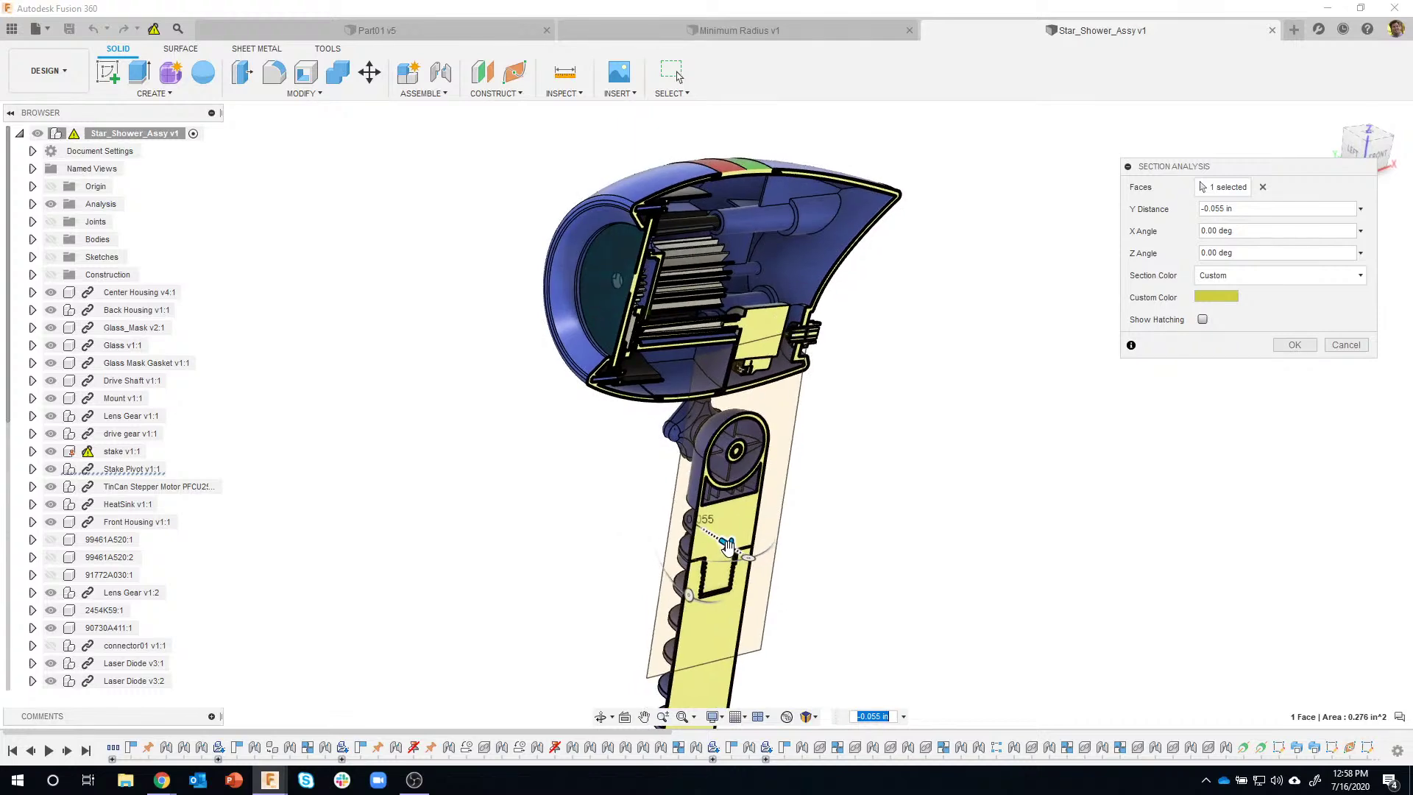
drag(729, 546, 729, 549)
shift+middle_drag(770, 566, 767, 580)
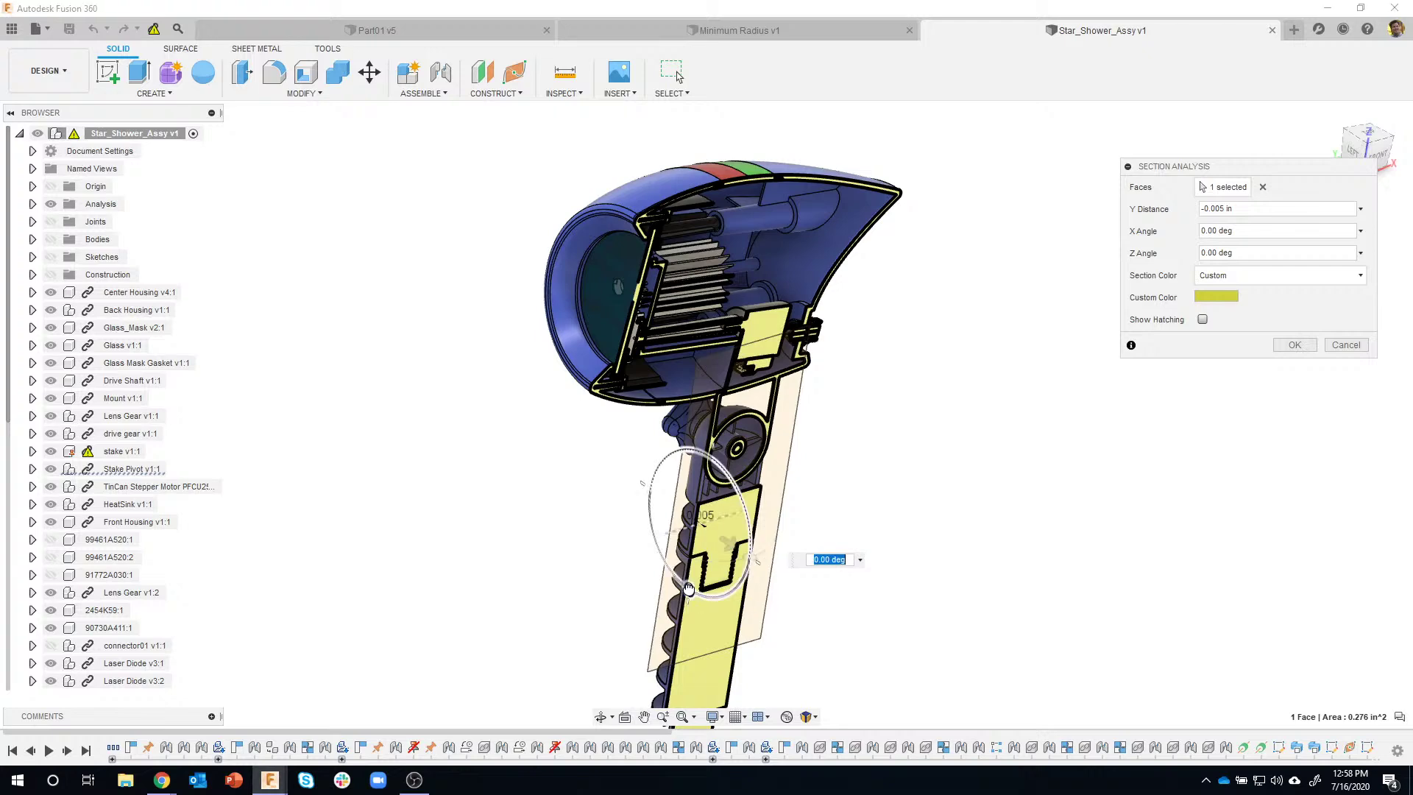
Tilt the section plane horizontally across the stake, sliding it up to about 2.504 in and back to 0.00 in
drag(688, 589, 738, 578)
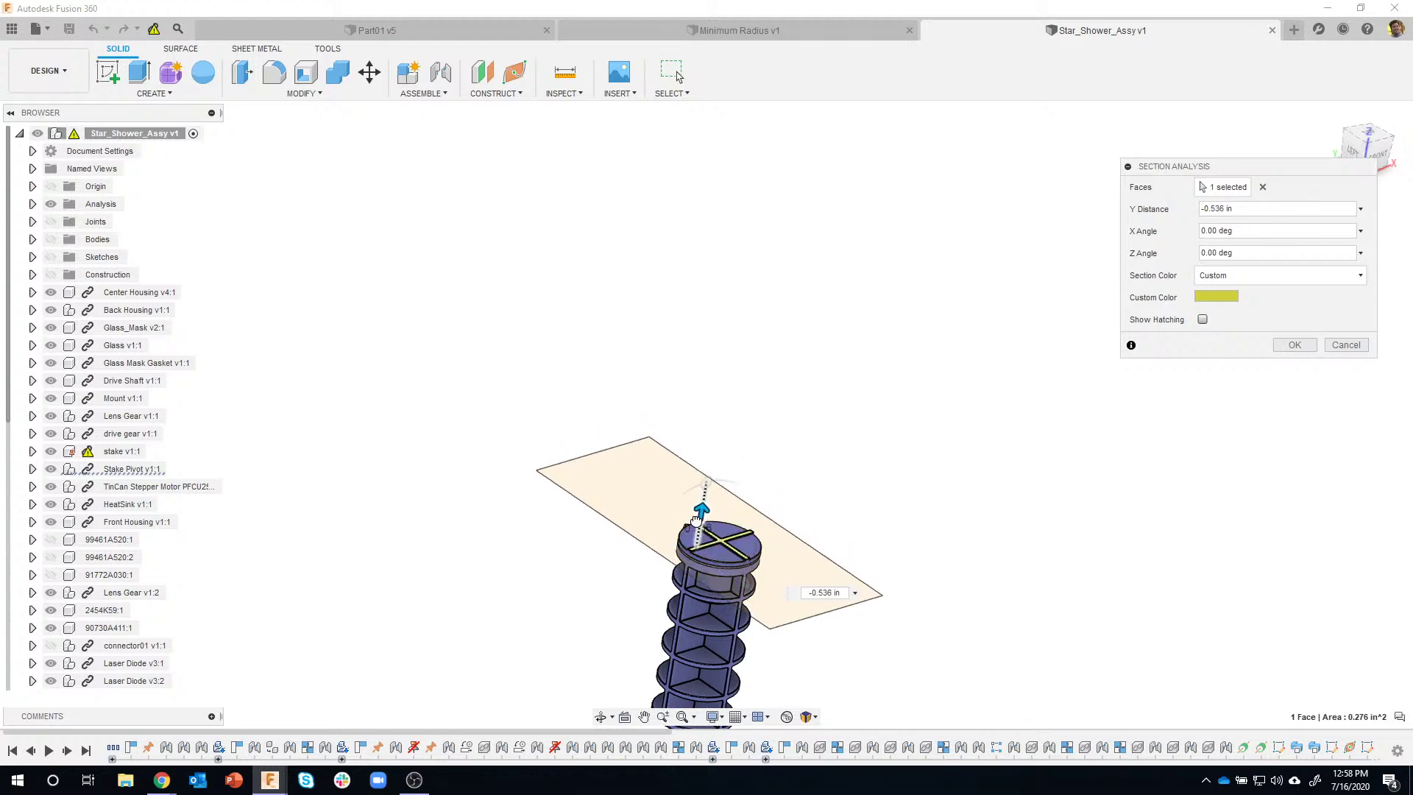
drag(721, 479, 747, 419)
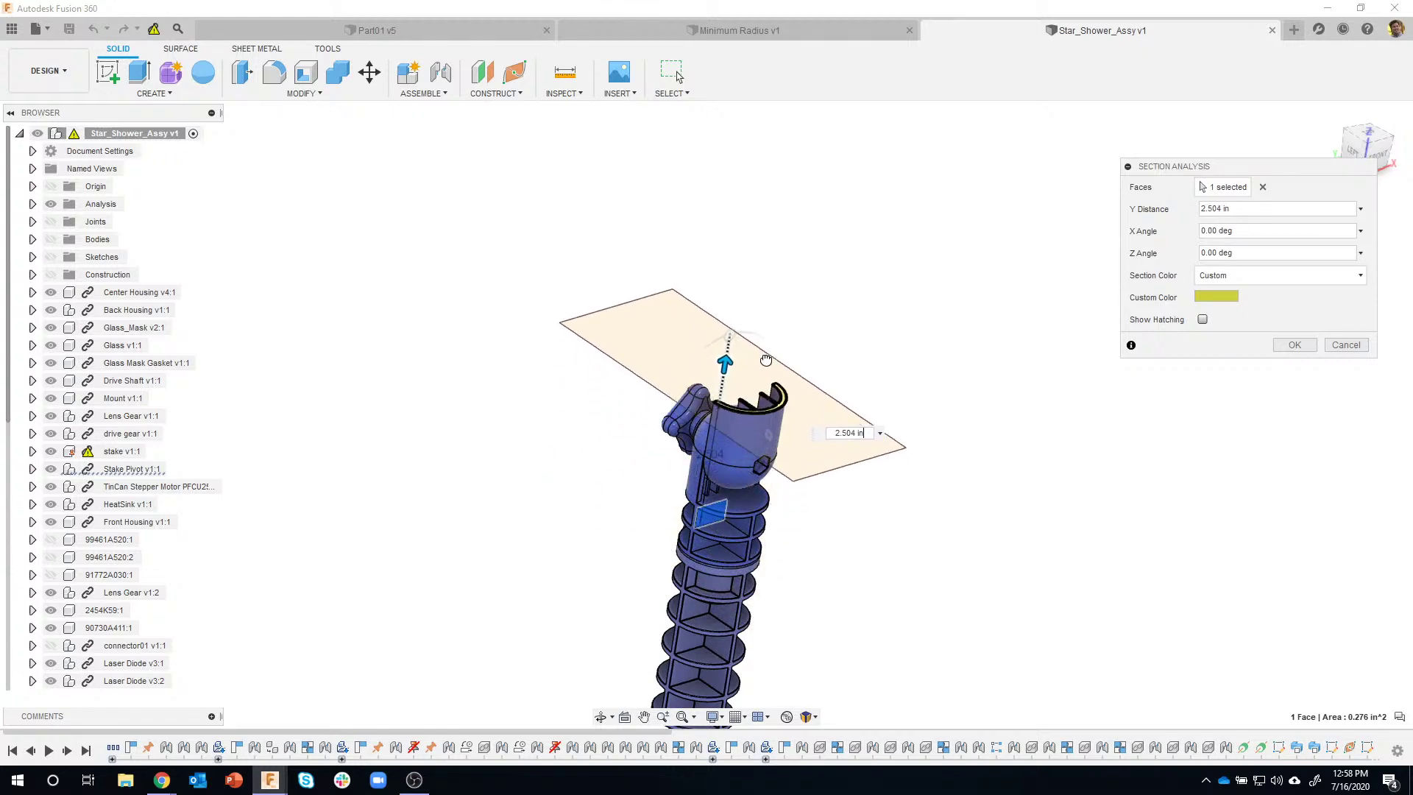
drag(766, 360, 767, 426)
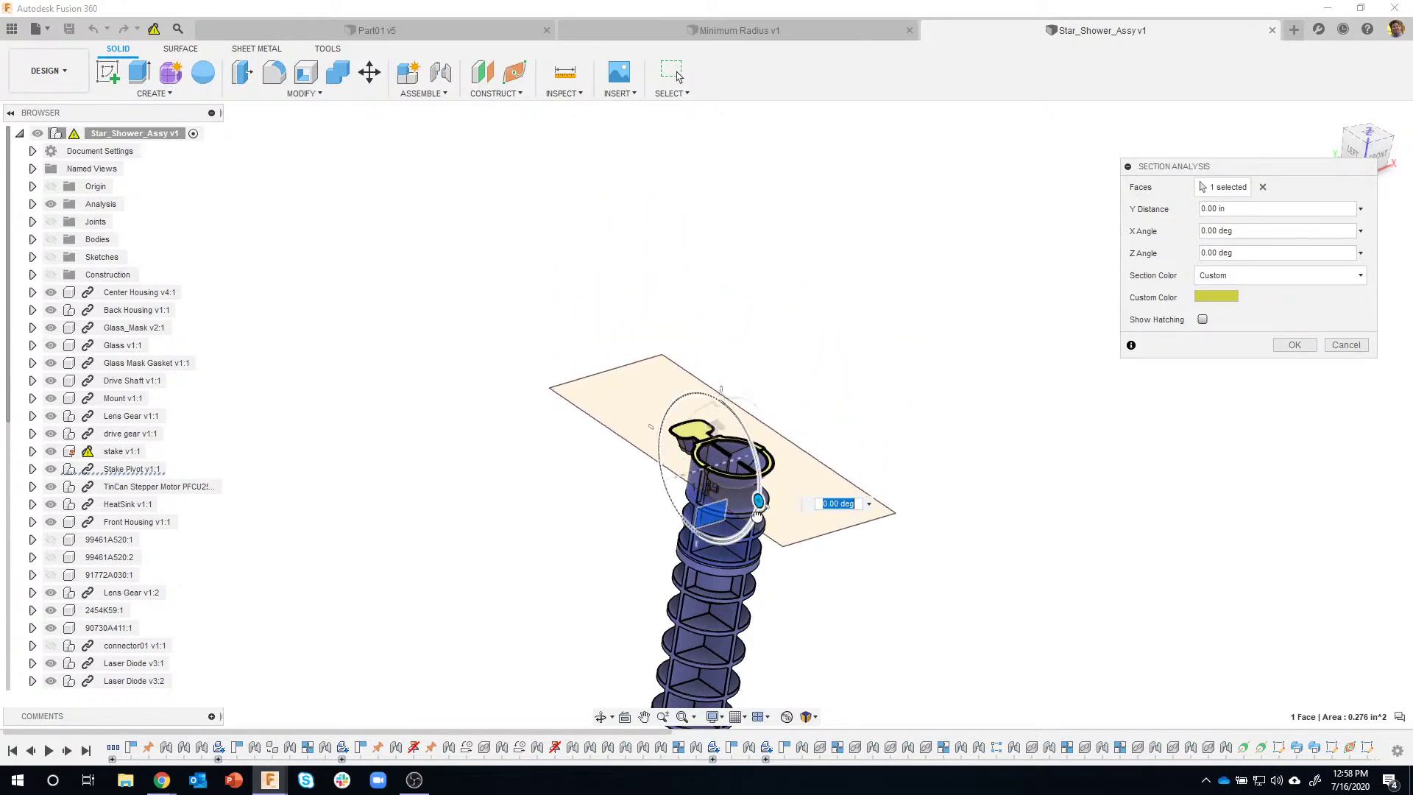
Turn the section plane upright along the lamp with an X angle of 90 deg
drag(735, 539, 697, 542)
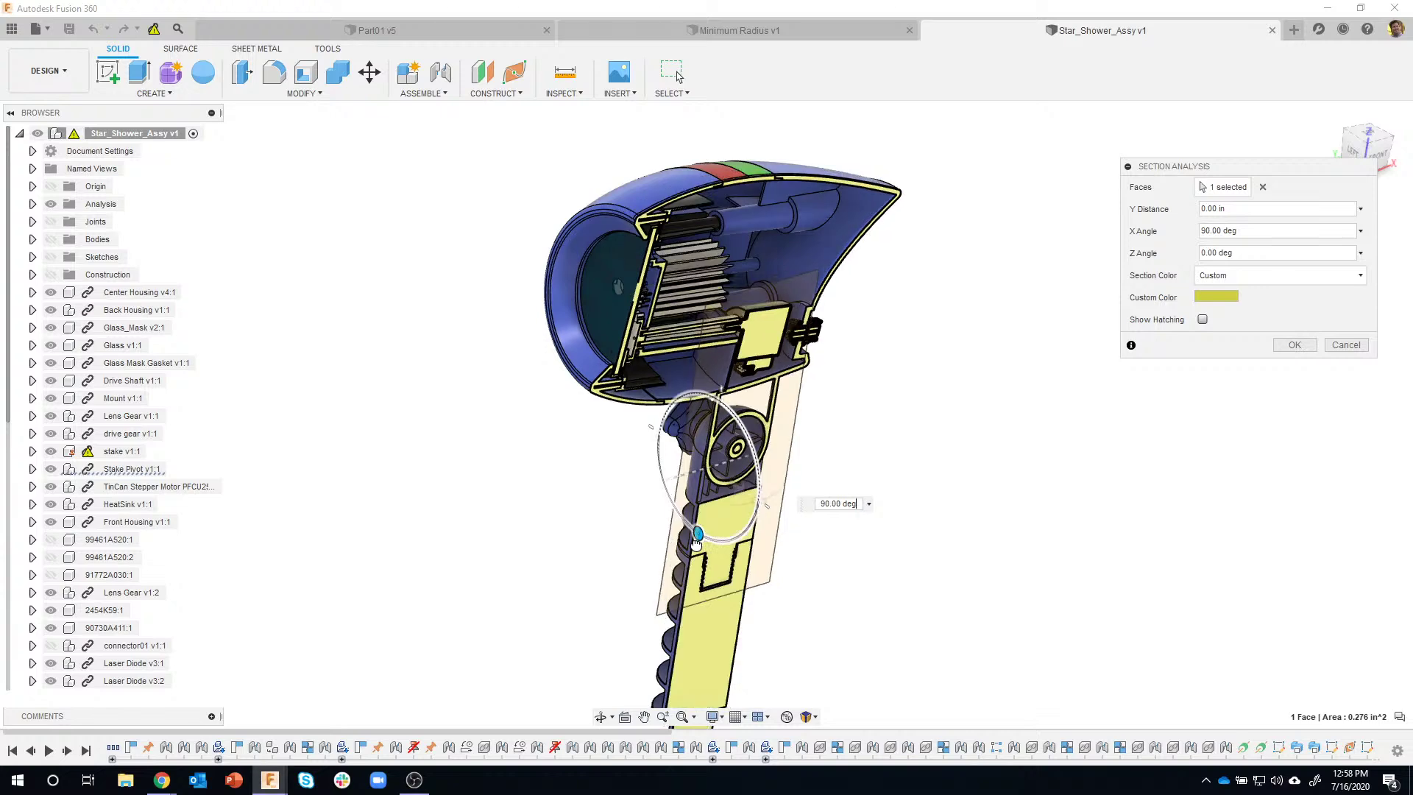
shift+middle_drag(707, 456, 589, 161)
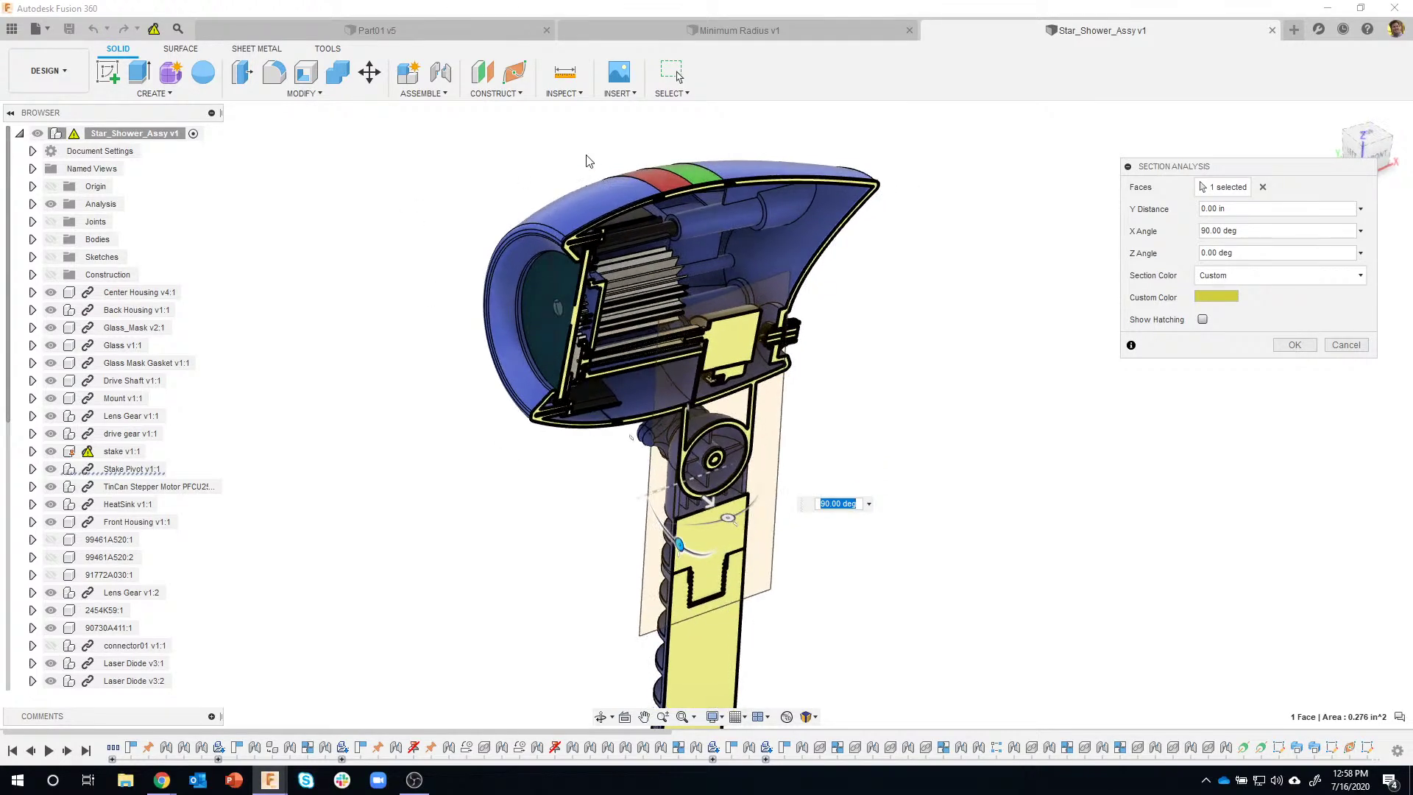
shift+middle_drag(795, 420, 751, 525)
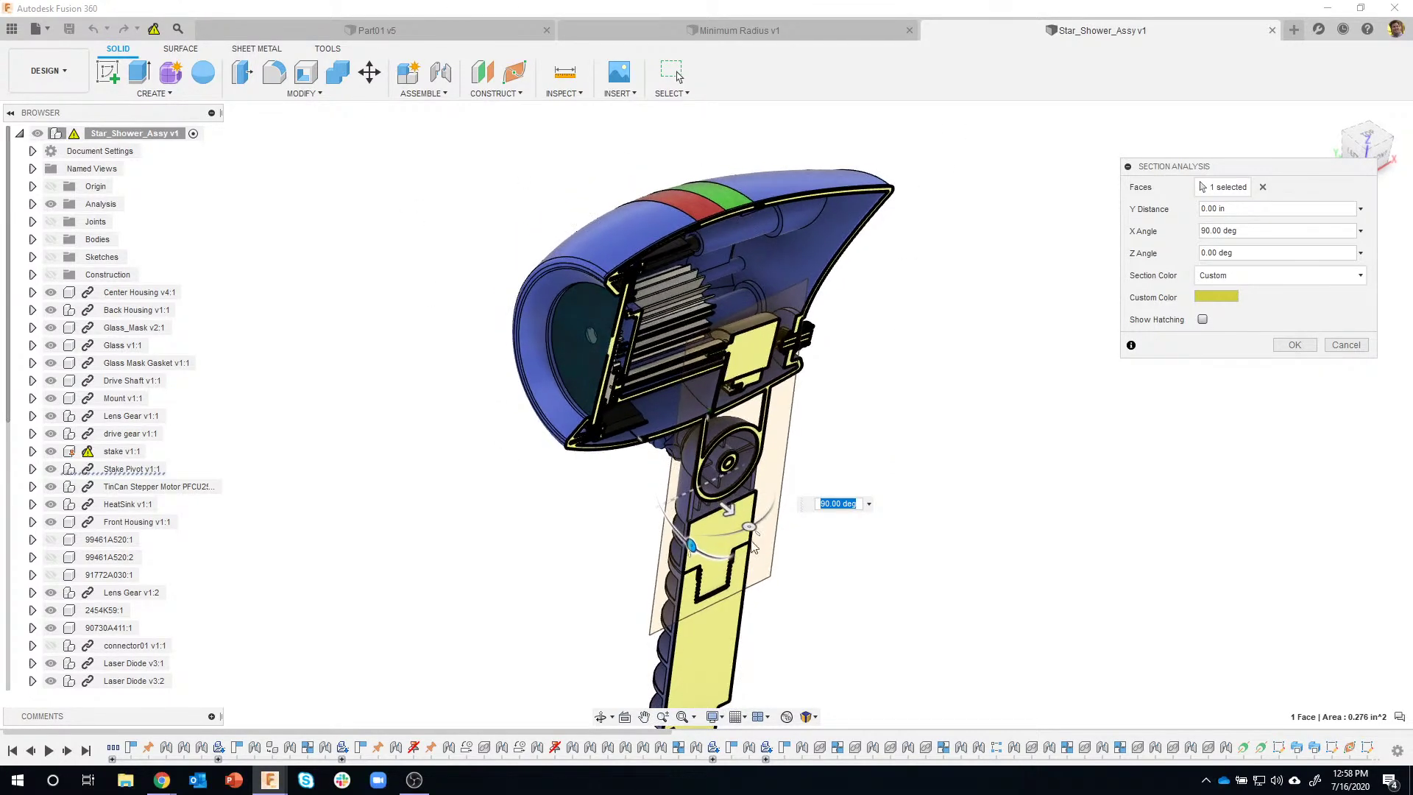
Rotate the section plane to a Z angle of 90 deg, cutting across the lamp head, and create the section analysis
drag(750, 528, 634, 521)
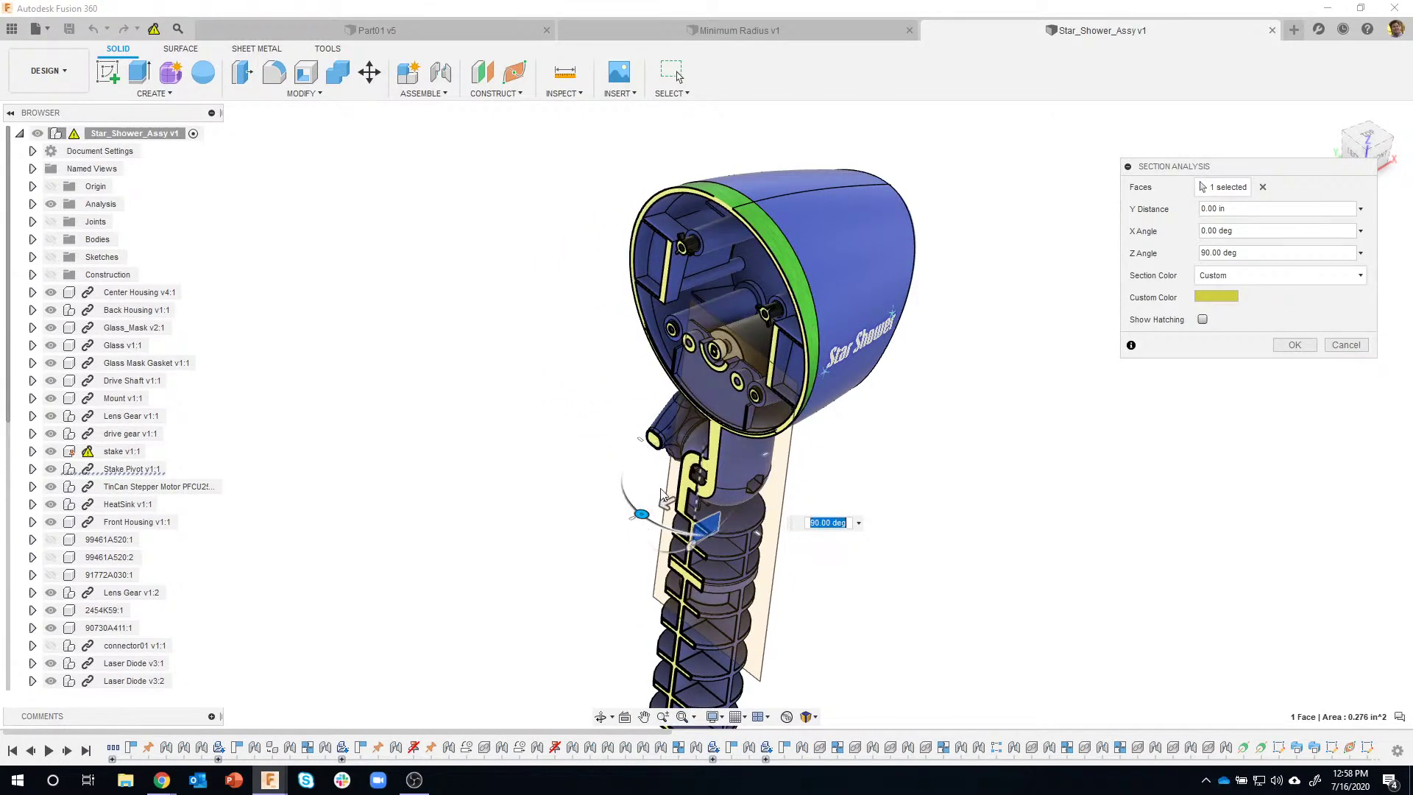
shift+middle_drag(664, 499, 672, 535)
mouse_move(660, 527)
mouse_down()
mouse_move(697, 530)
mouse_move(660, 527)
mouse_up()
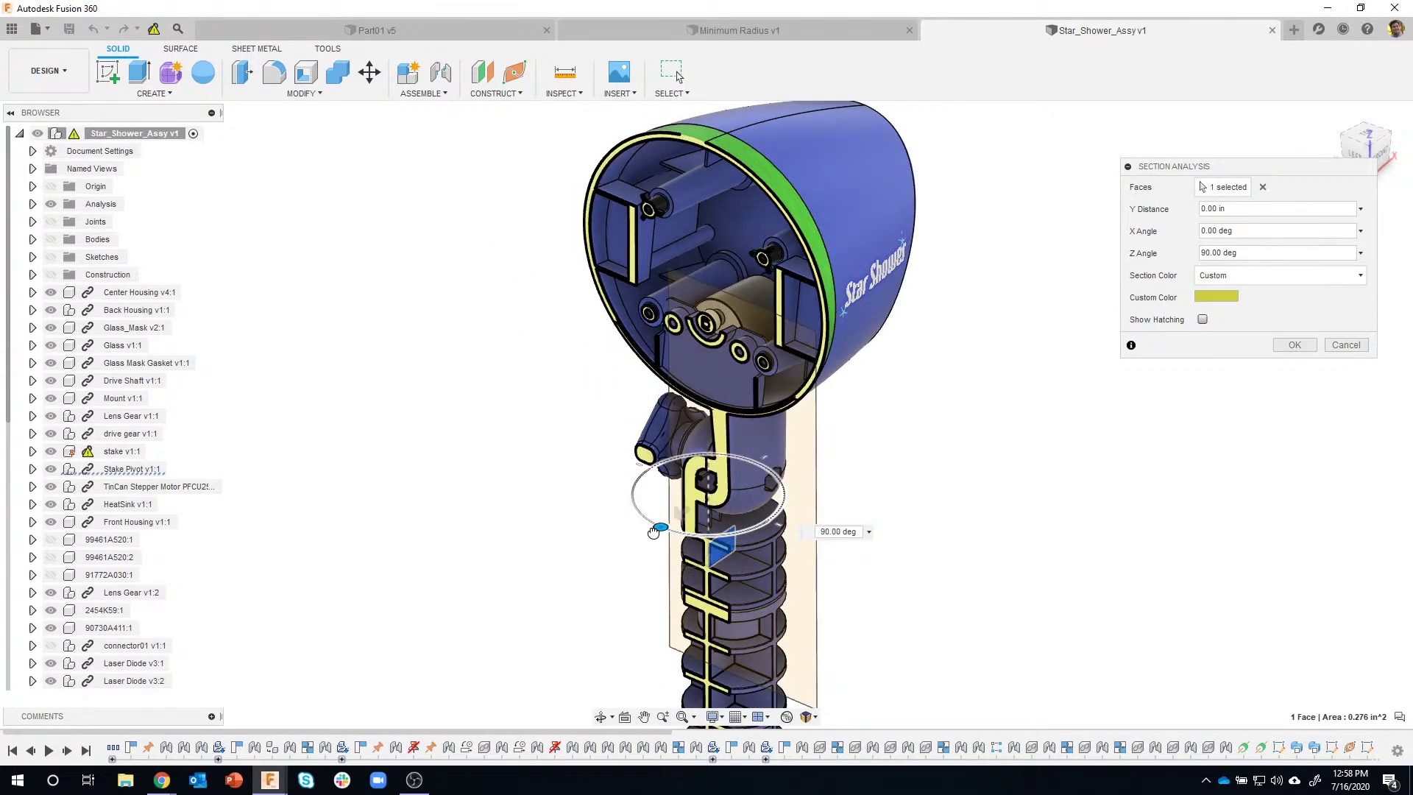
click(1295, 344)
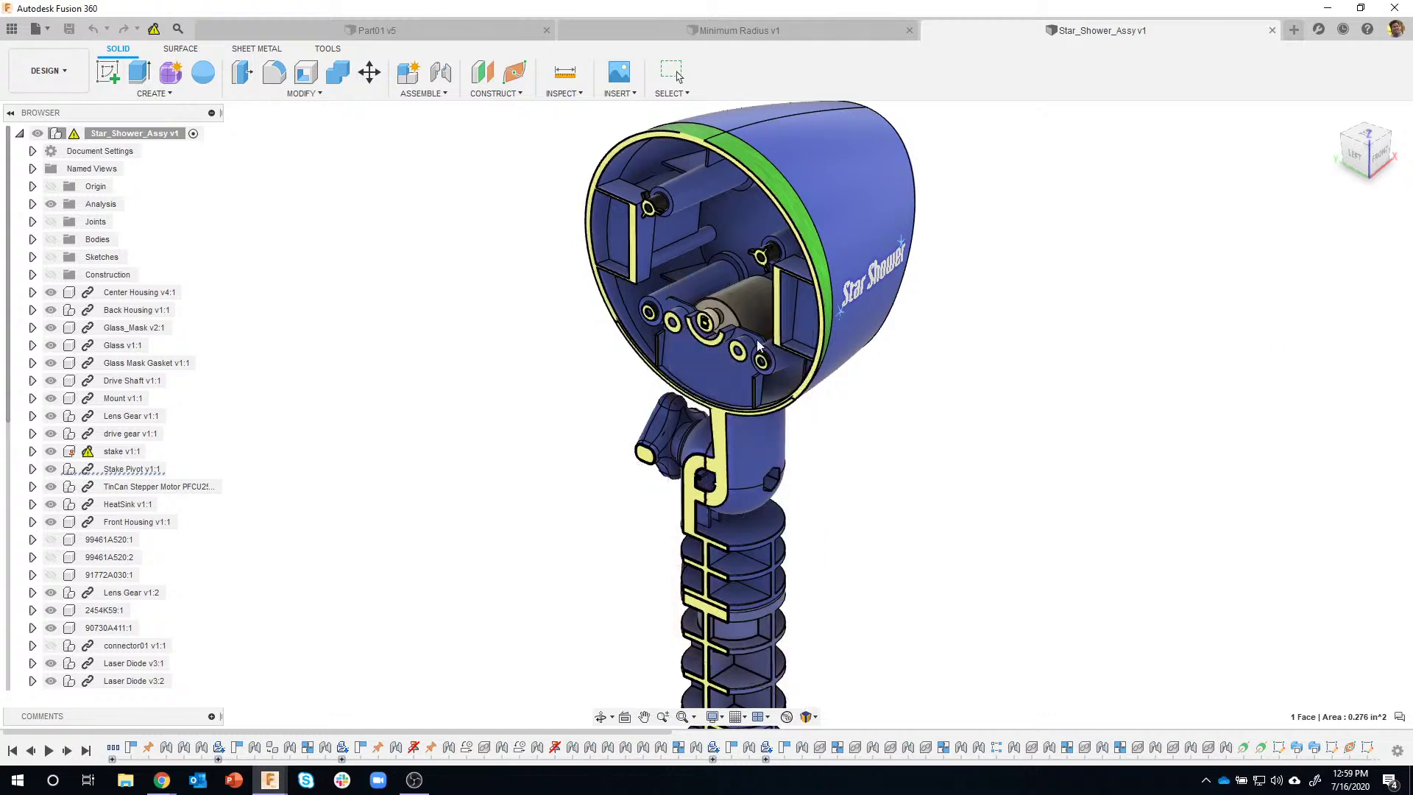
List the saved analyses and display Section2, followed by Section1, in place of Section3
click(32, 205)
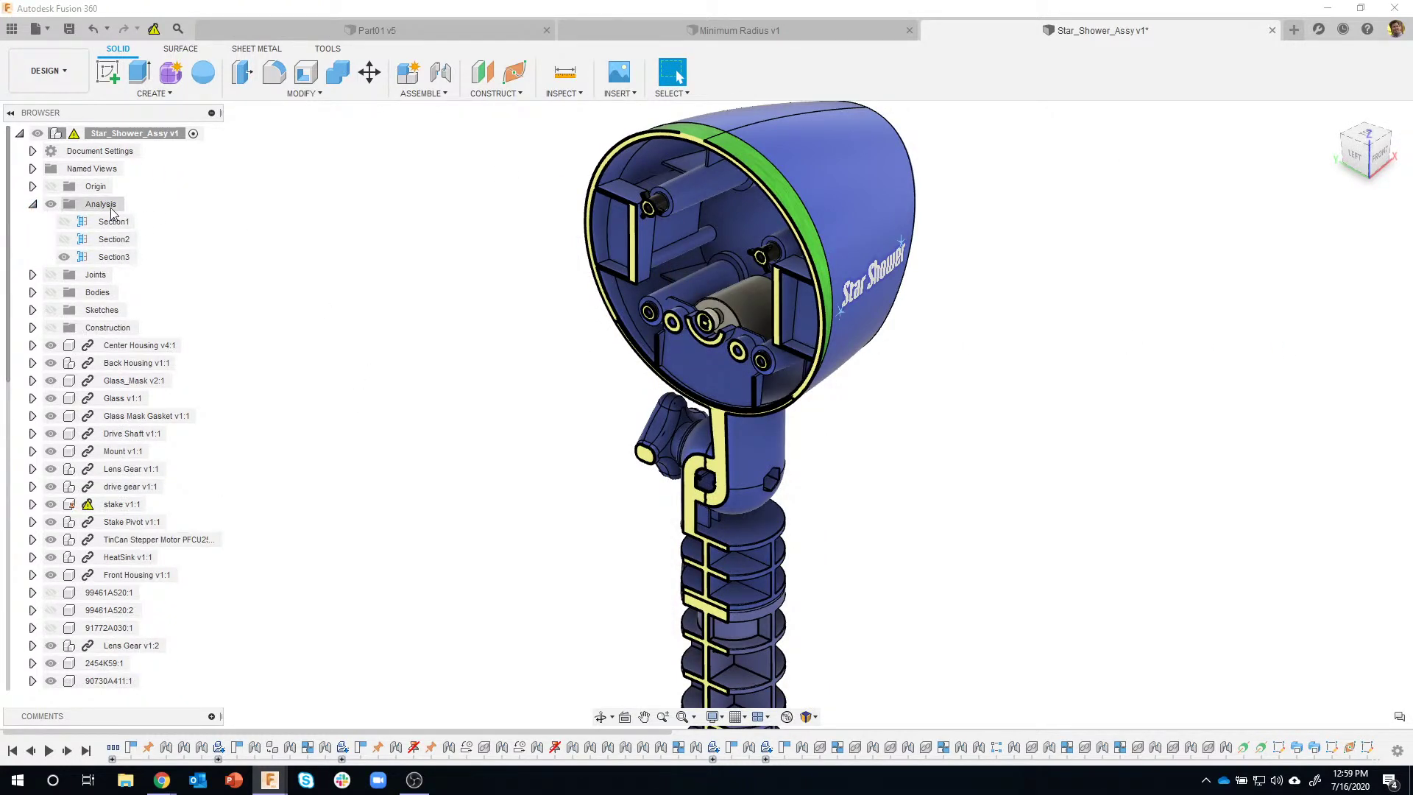
scroll(321, 402, down, 2)
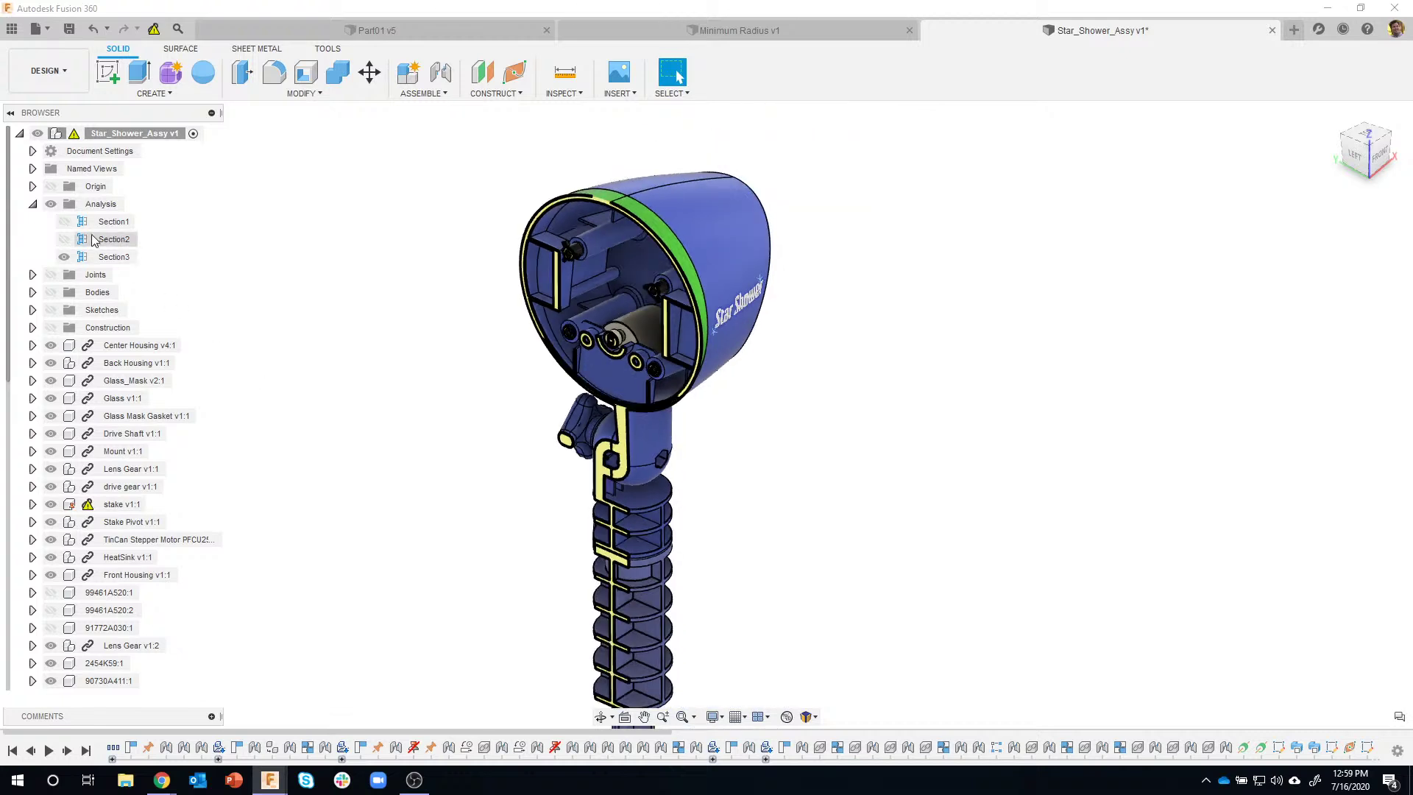
click(111, 240)
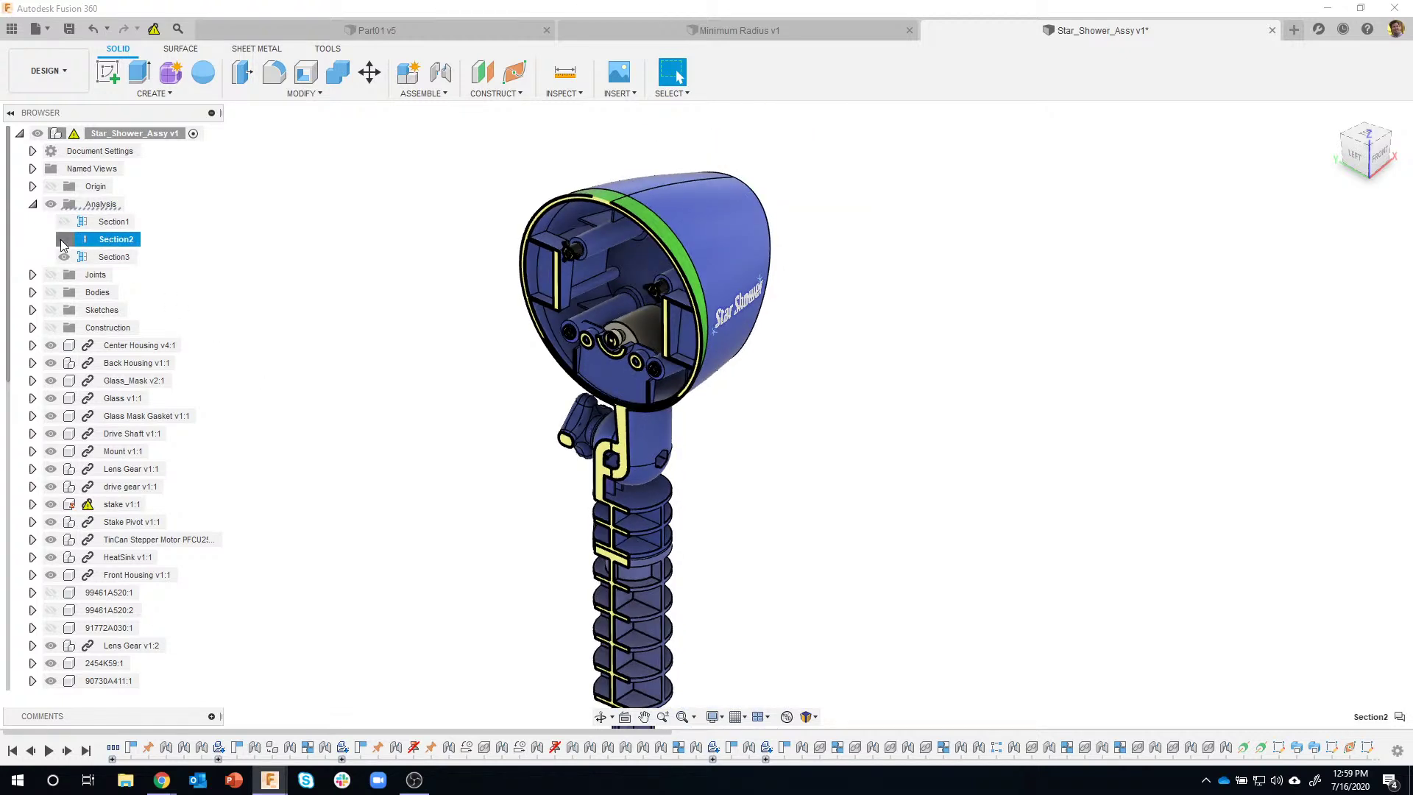
click(62, 240)
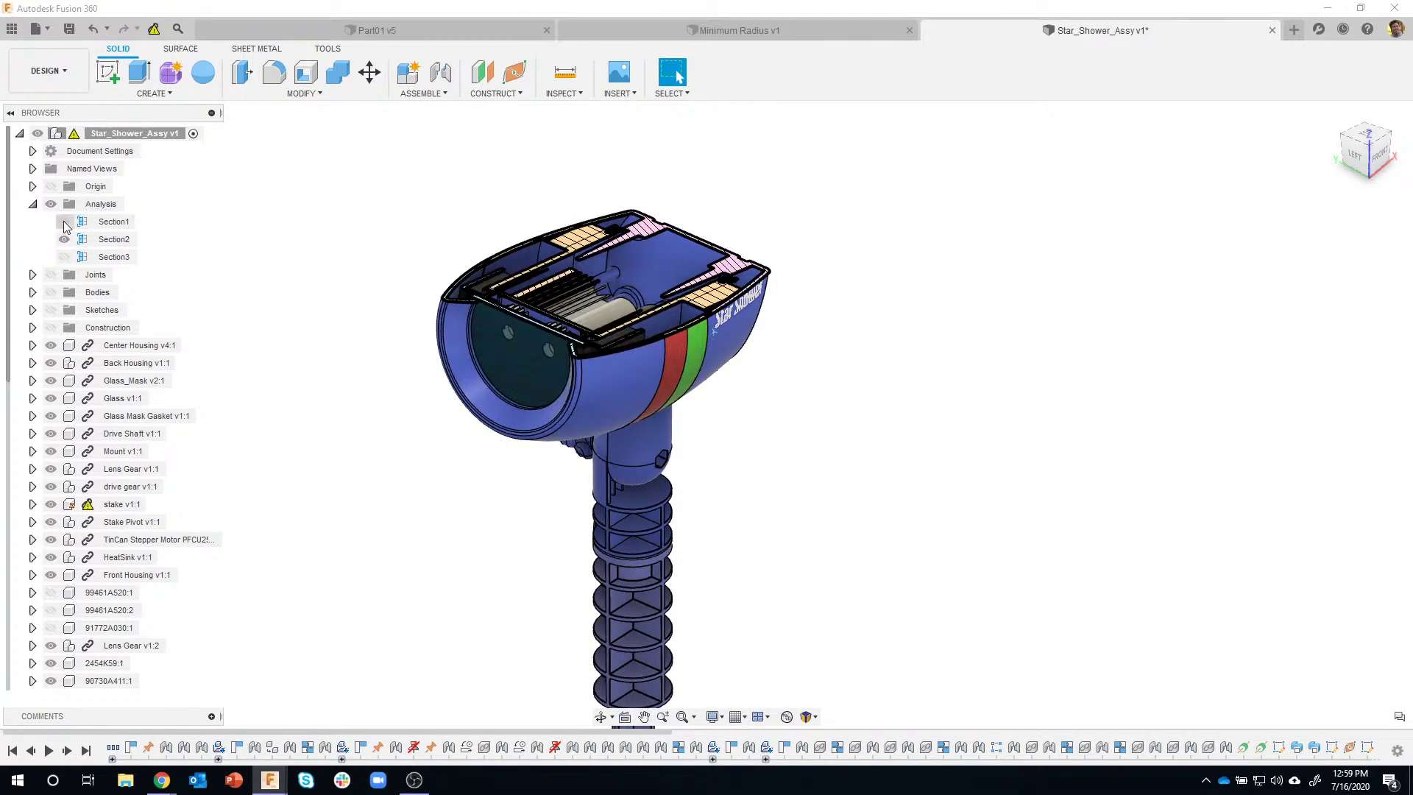
click(63, 221)
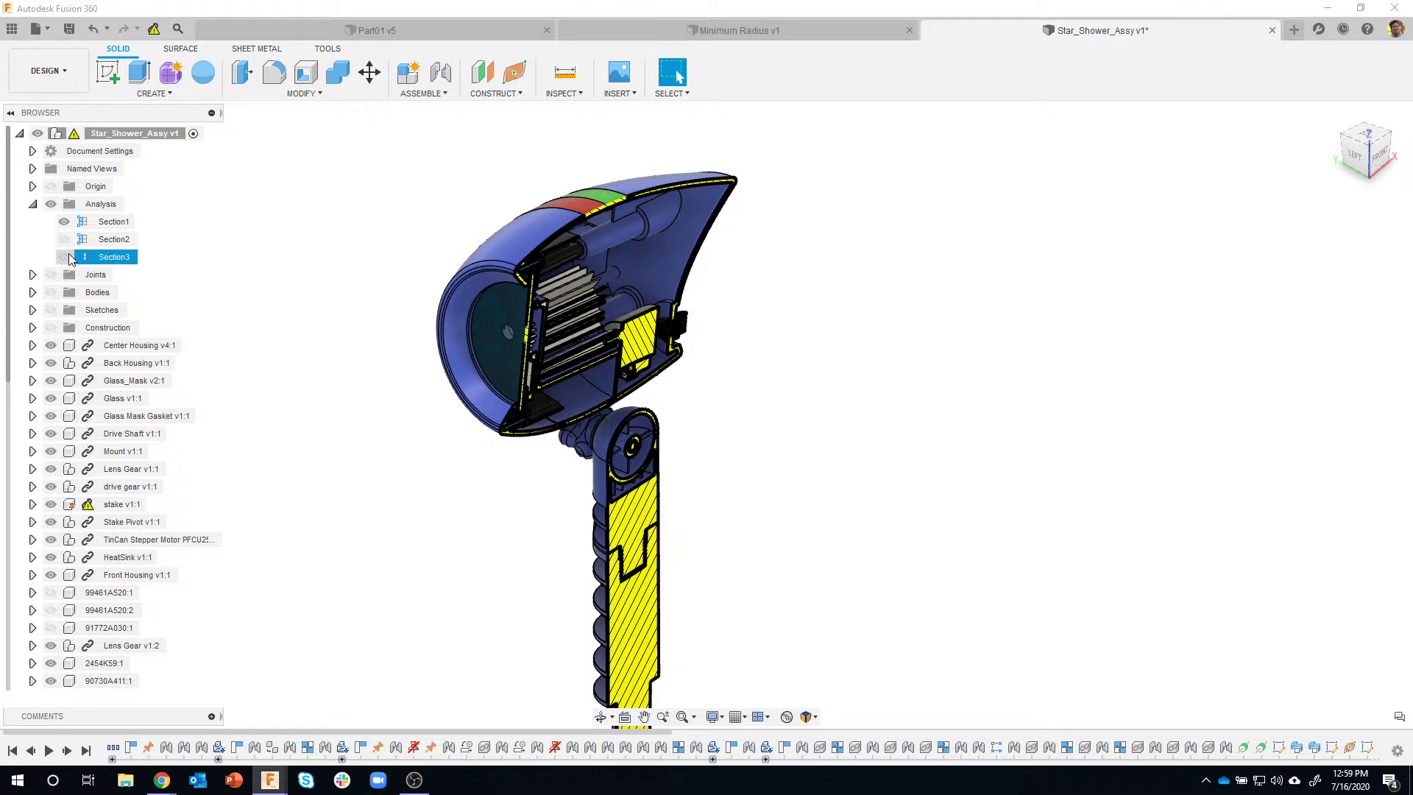
Display the saved Section3, Section2 and Section1 analyses one after another on the lamp assembly
click(64, 257)
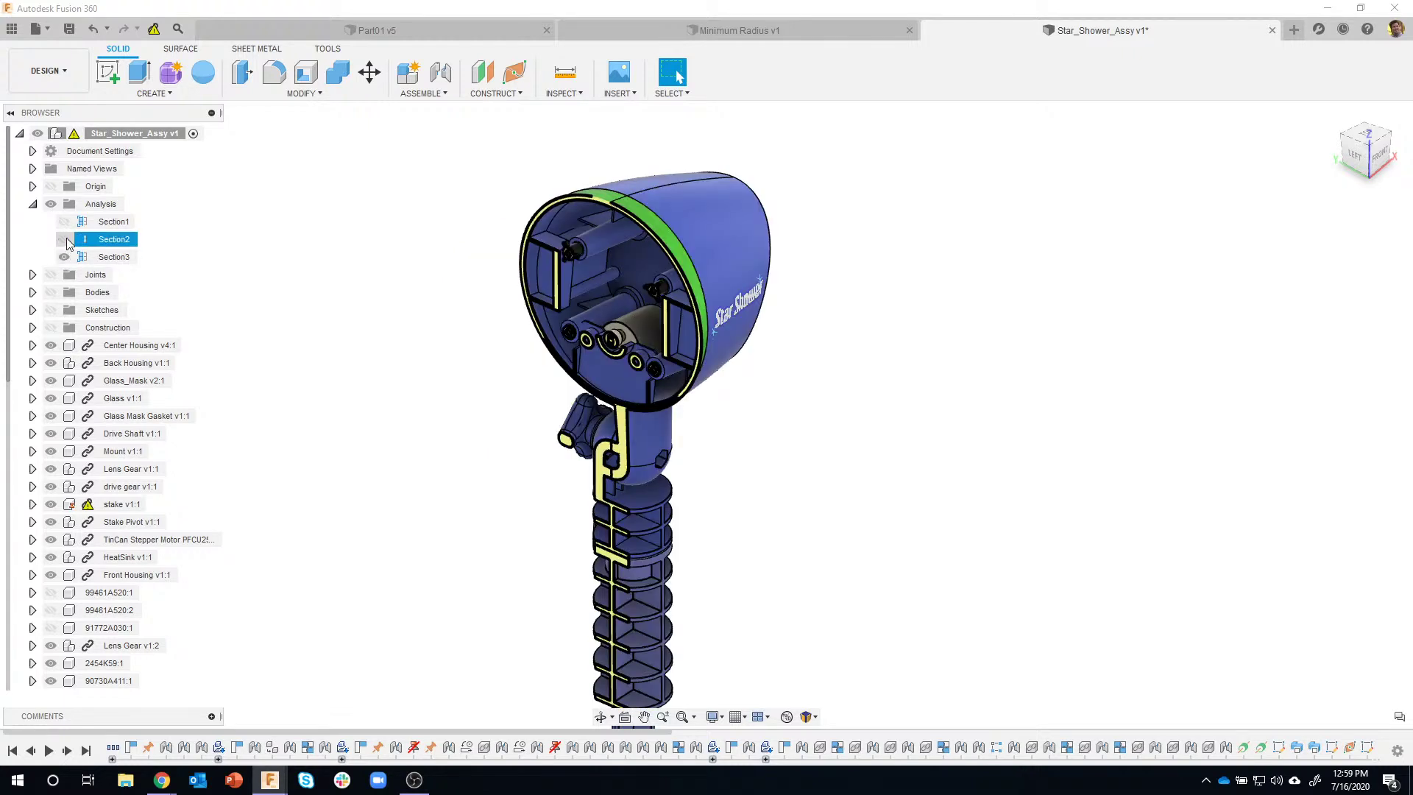
click(66, 237)
click(65, 224)
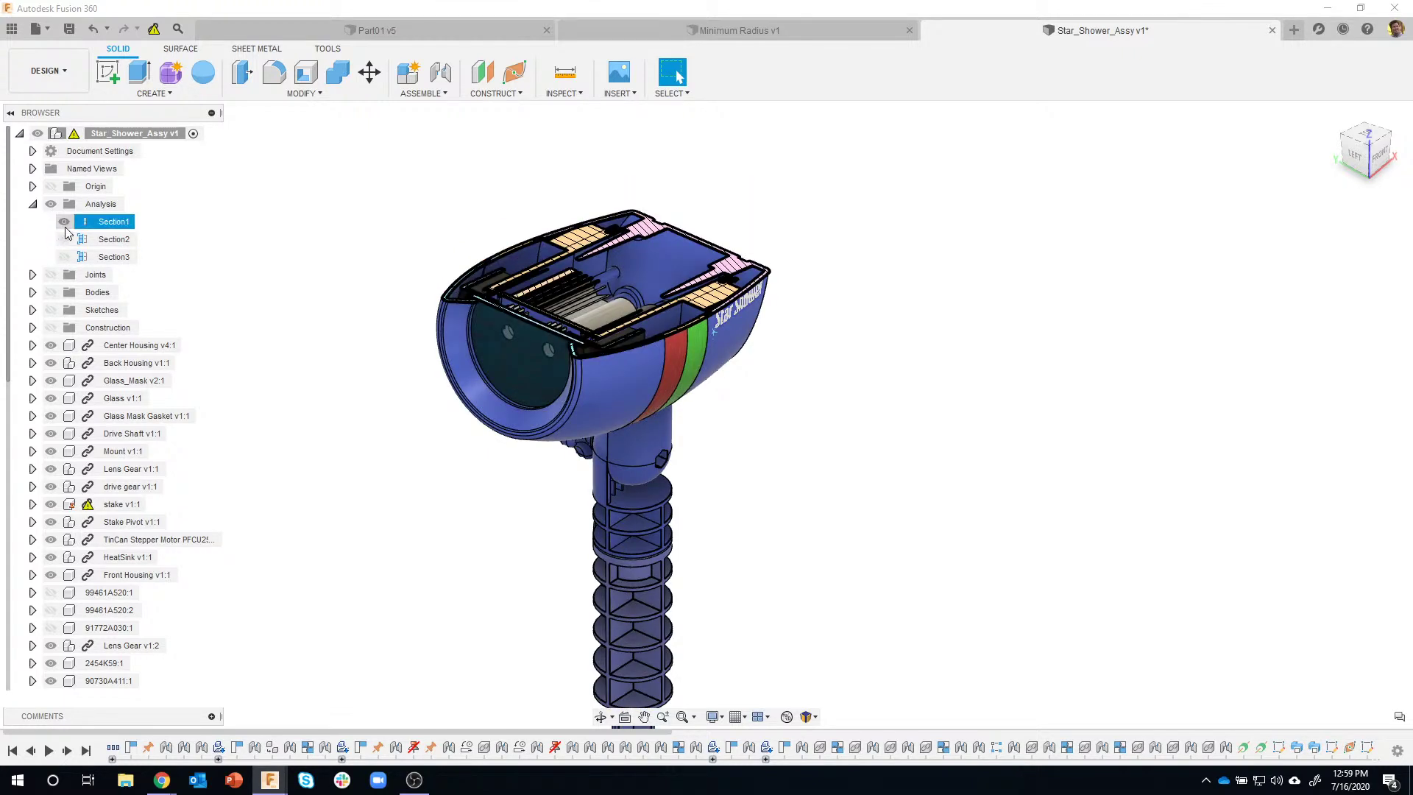
click(745, 515)
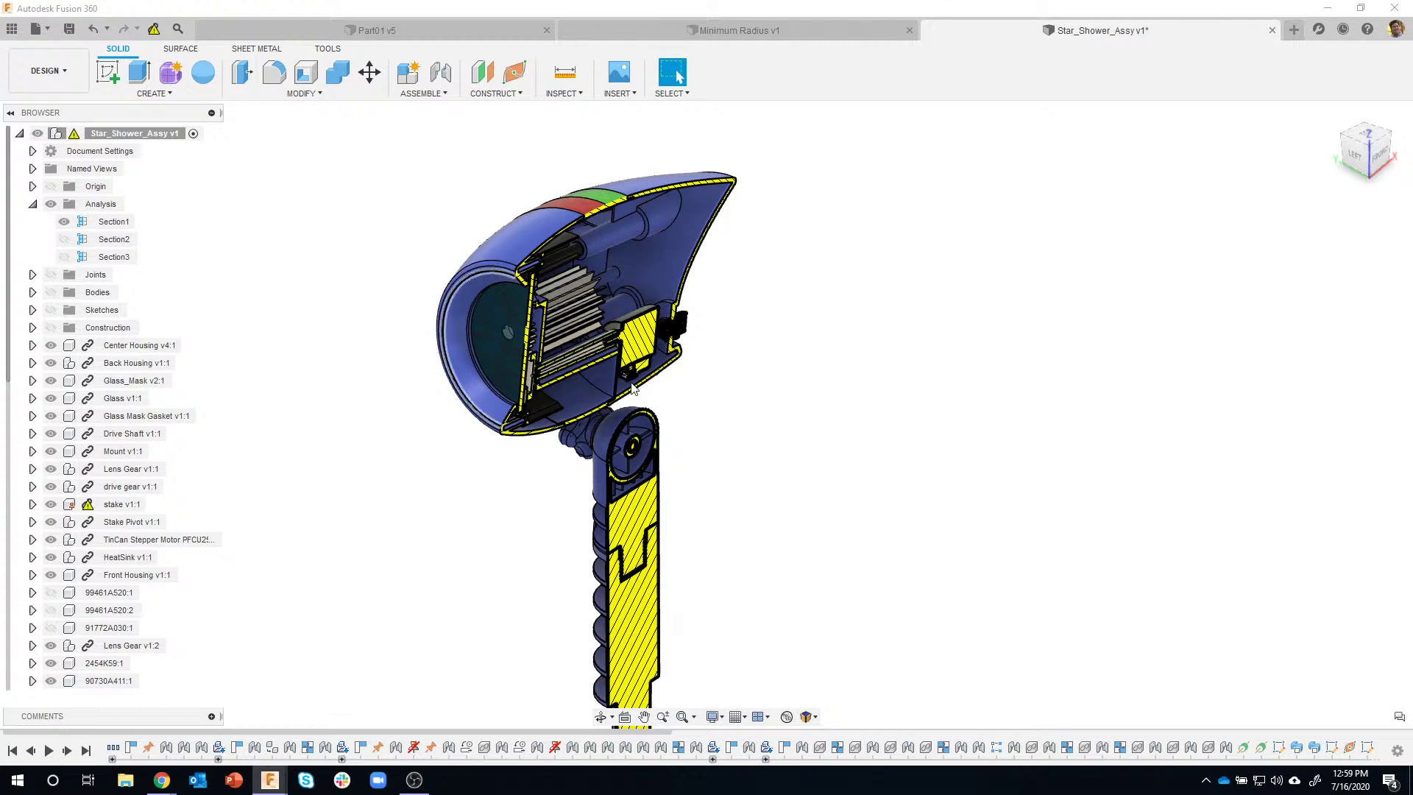
scroll(839, 400, down, 5)
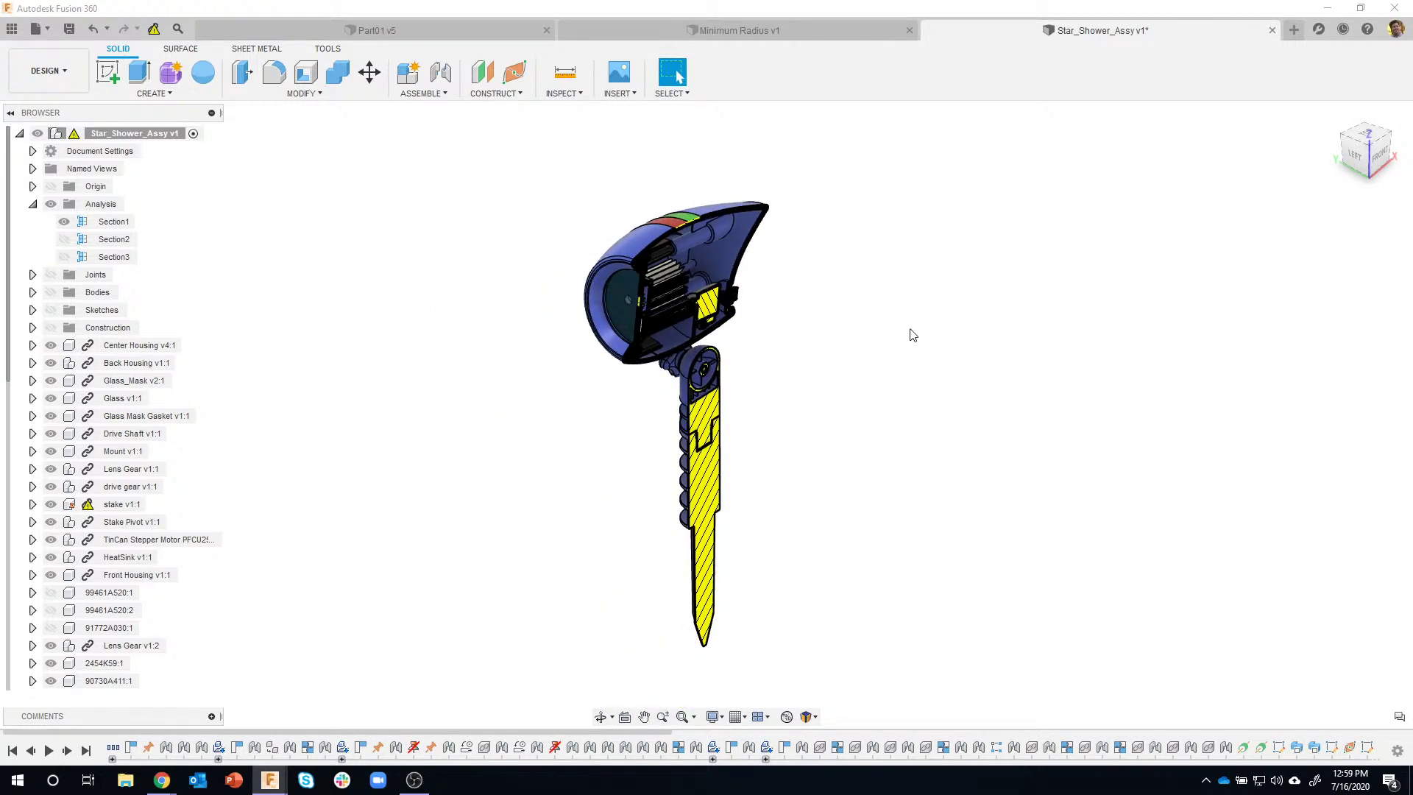
Toggle Section1 off and on, leaving it hidden so the assembly is shown uncut
click(64, 221)
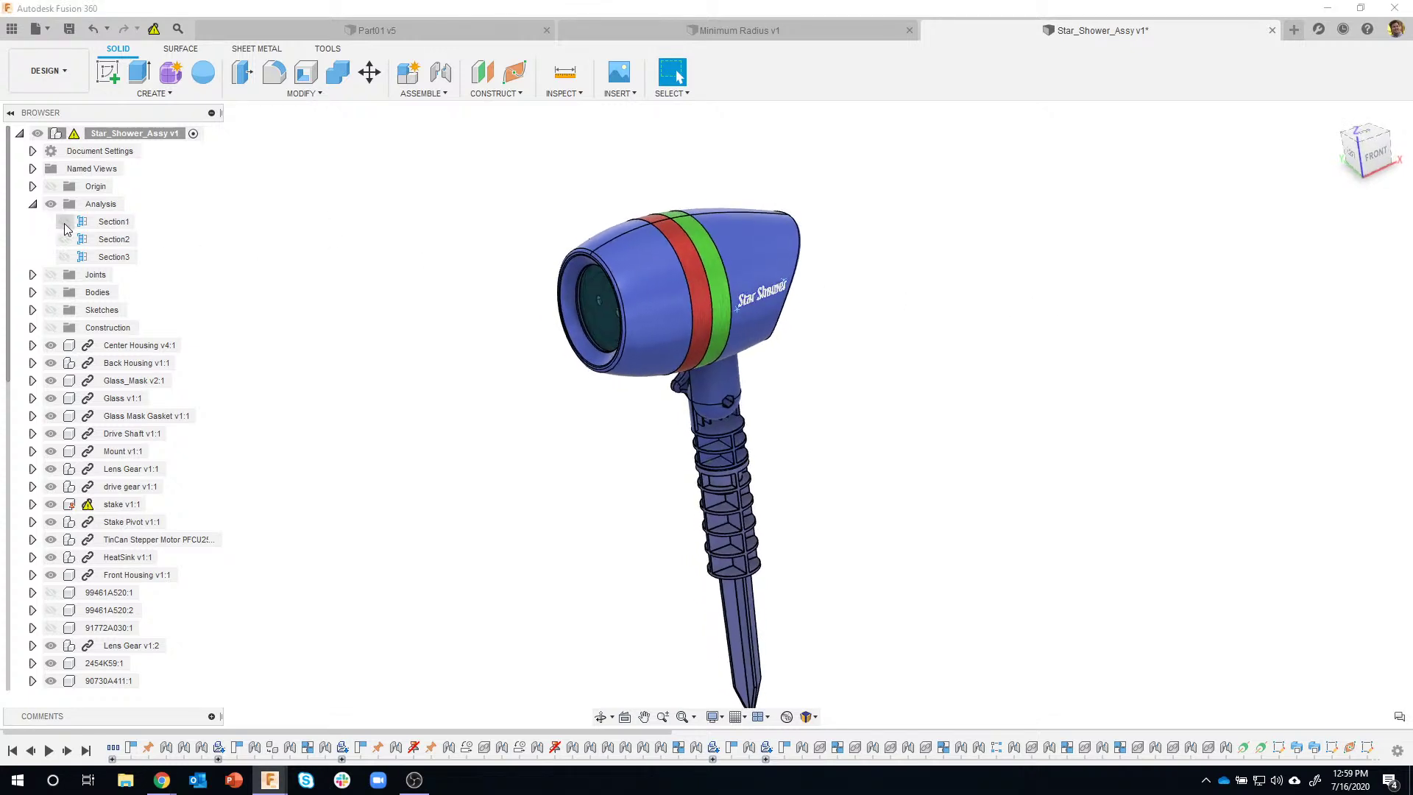
click(64, 223)
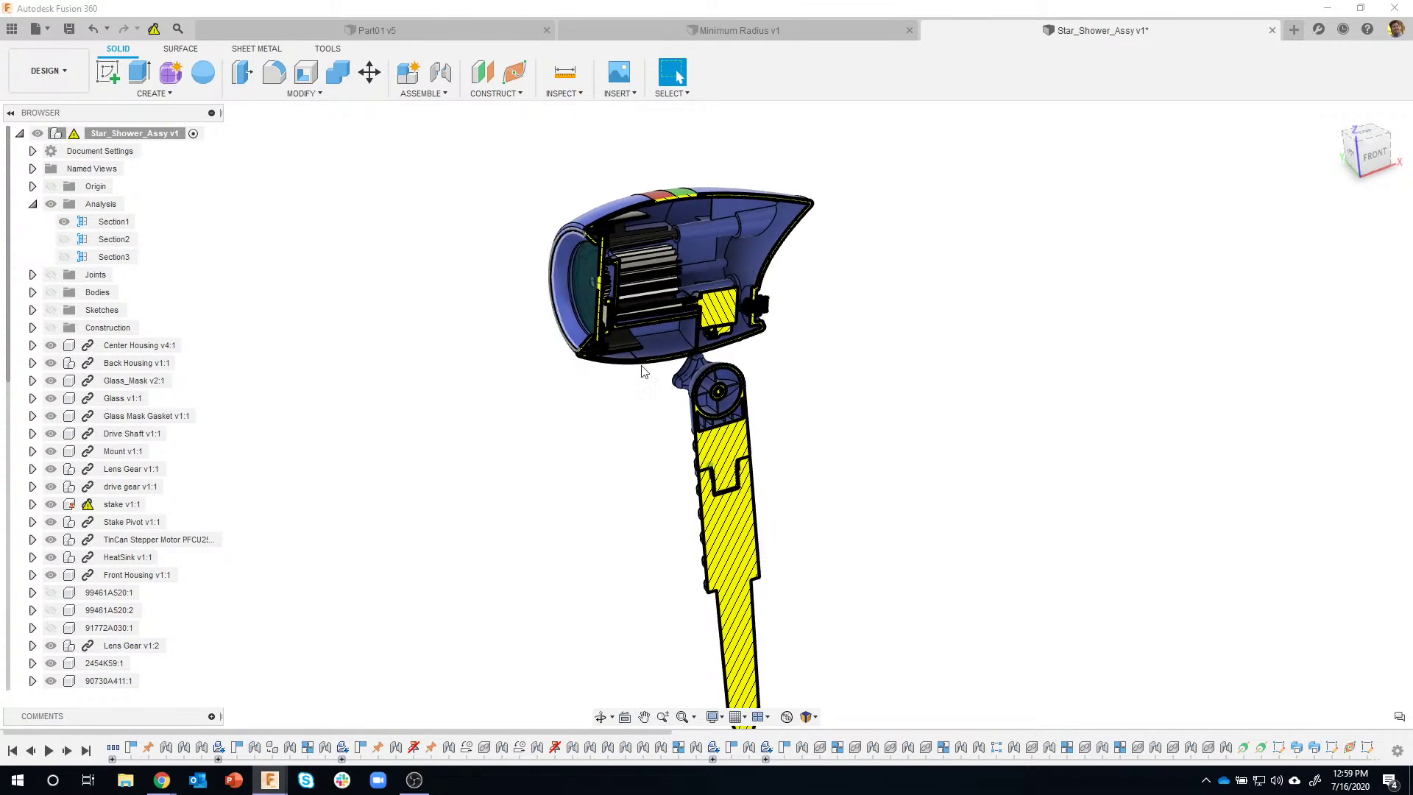
click(65, 221)
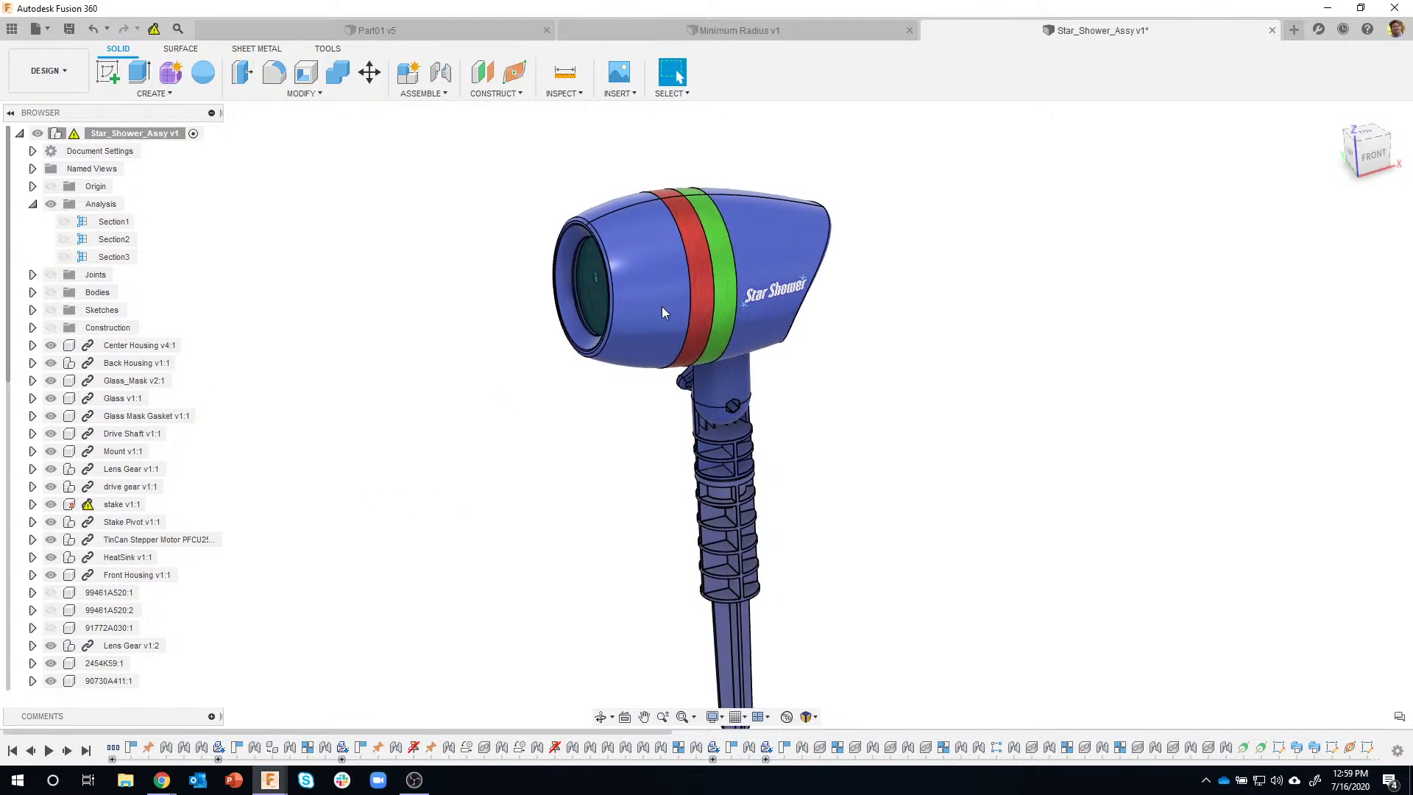
Create a center of mass analysis for the stake body alone
click(559, 94)
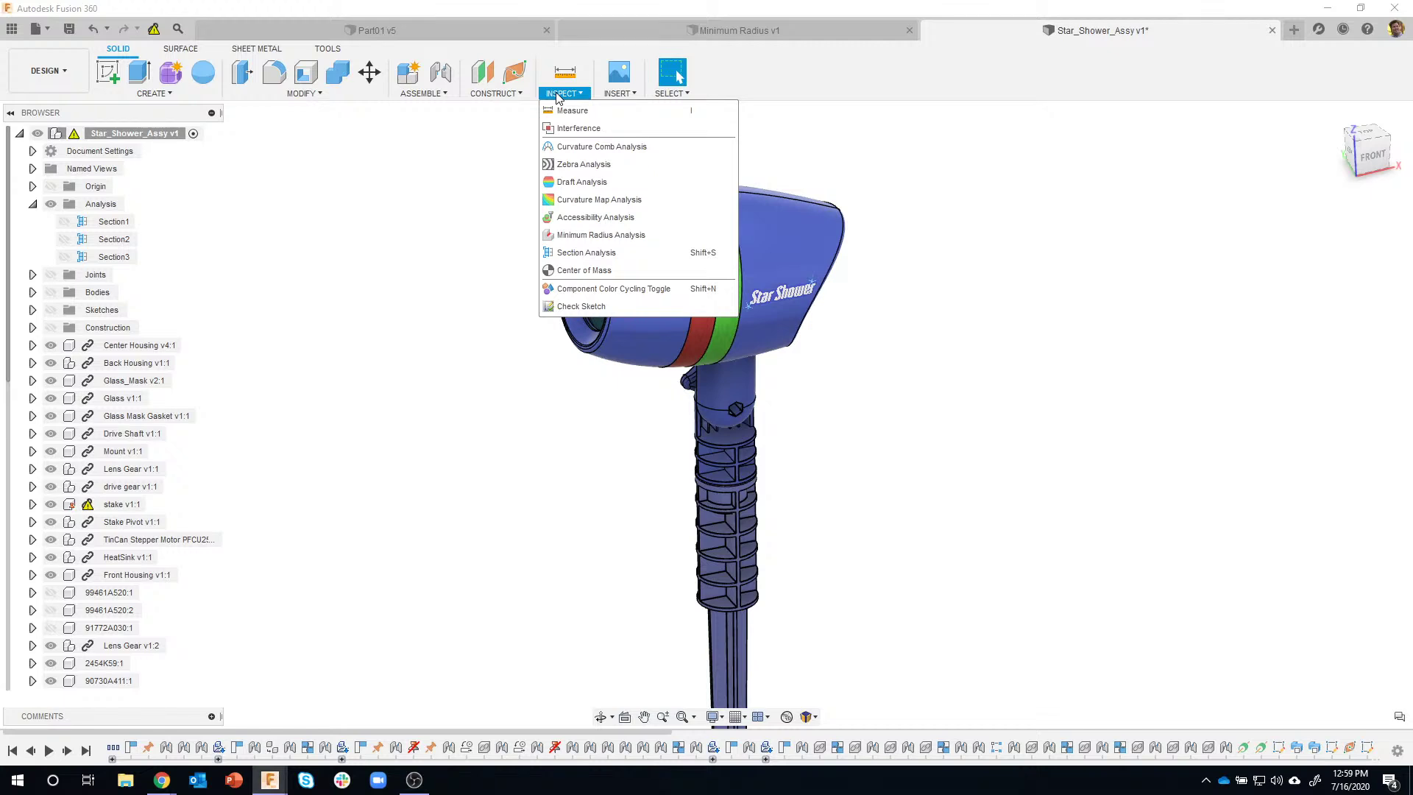
click(617, 270)
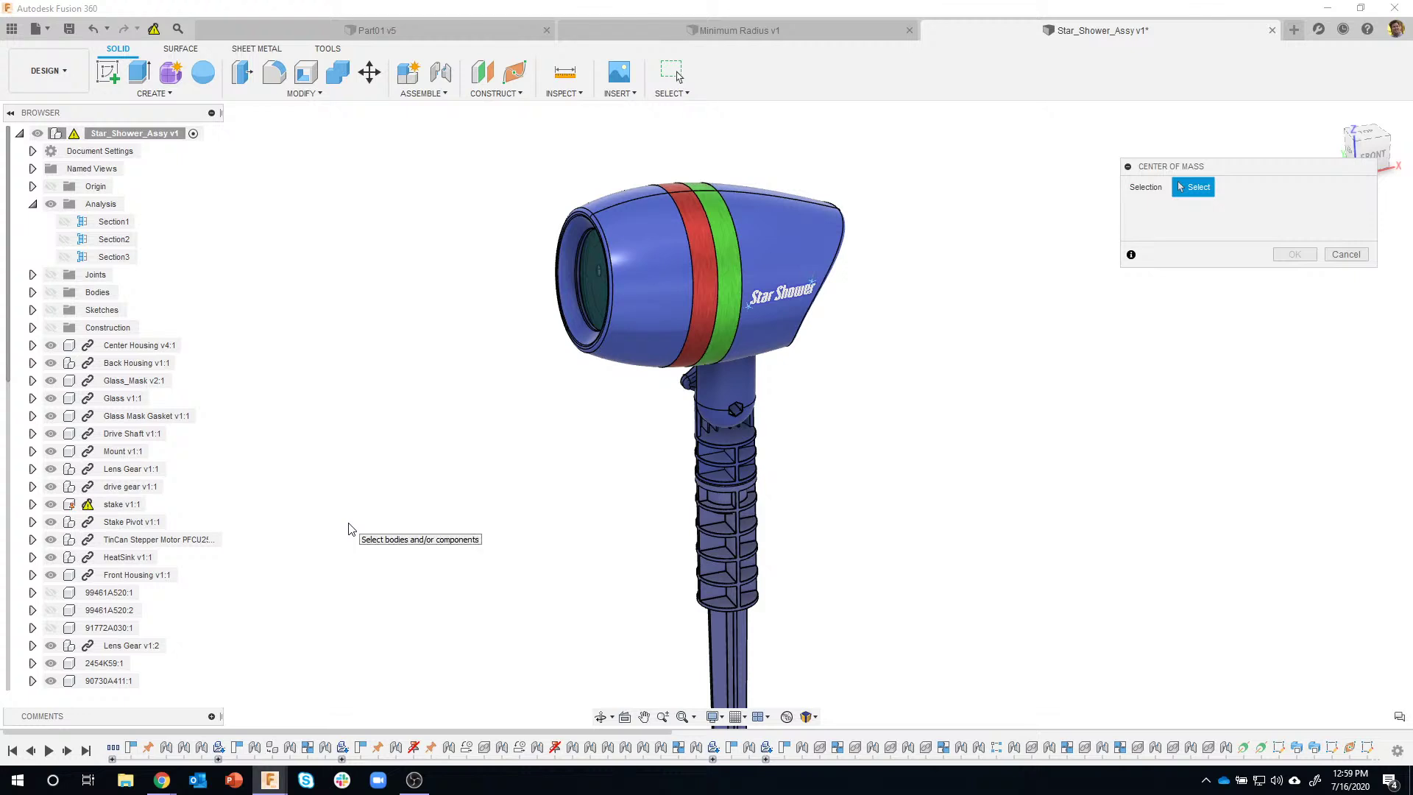
scroll(684, 526, up, 5)
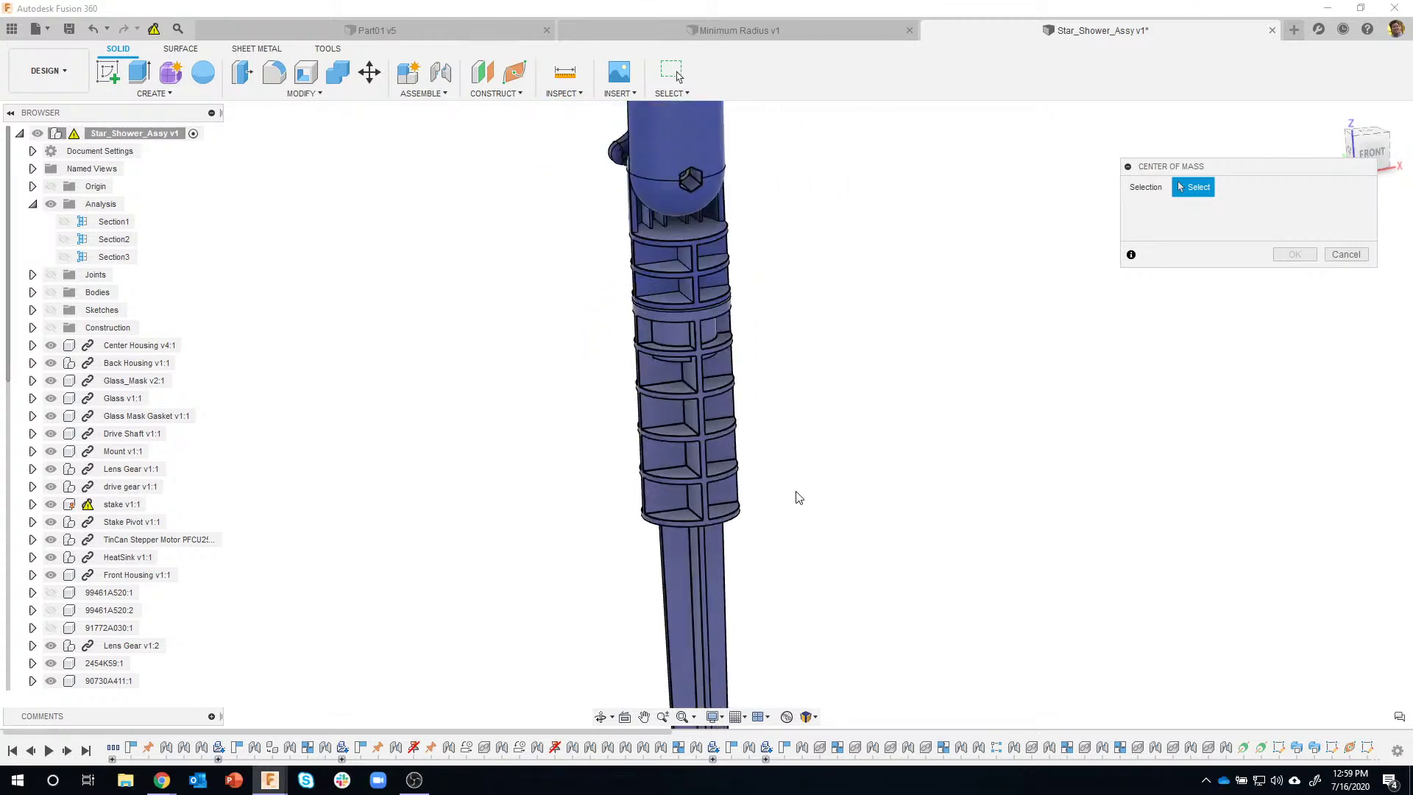
shift+middle_drag(736, 534, 686, 580)
click(684, 580)
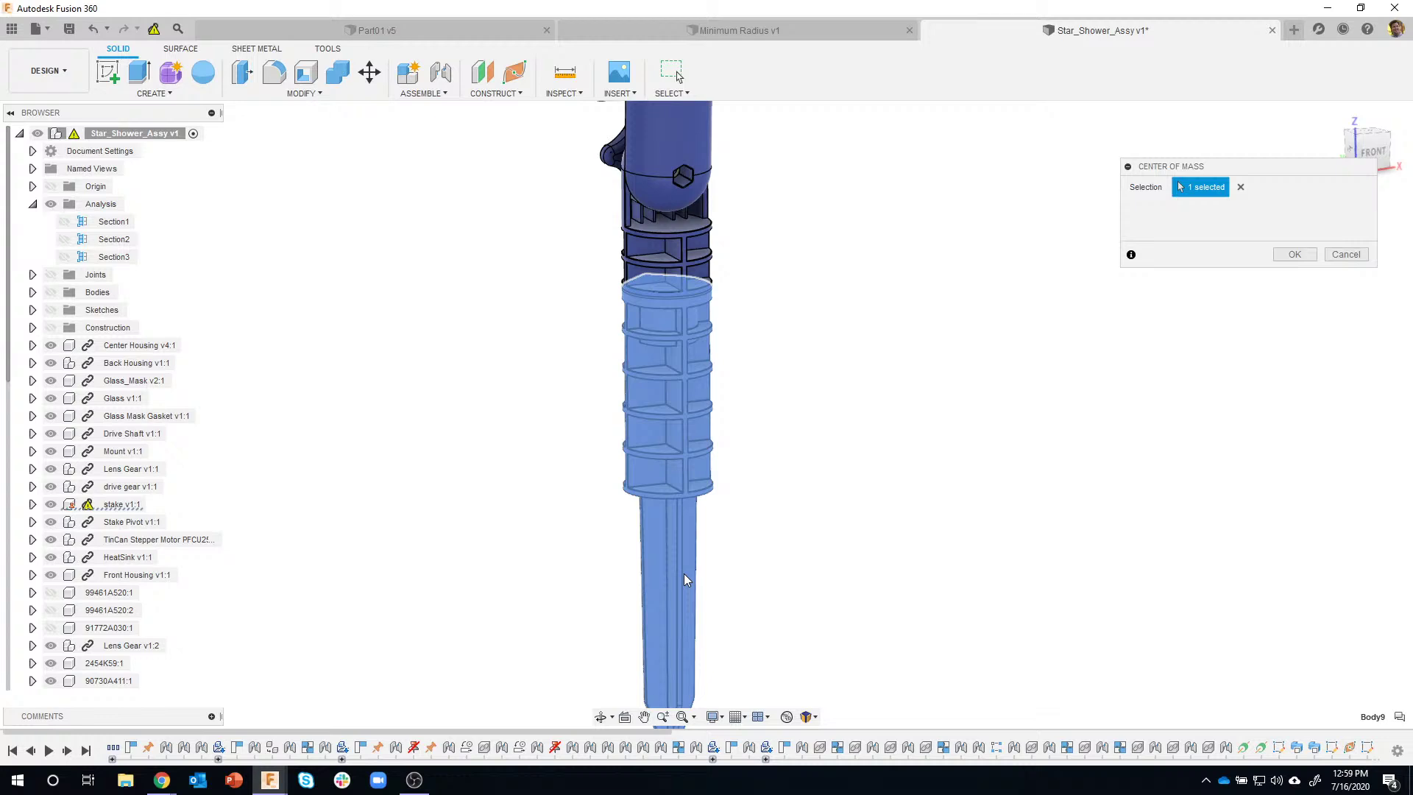
click(1285, 255)
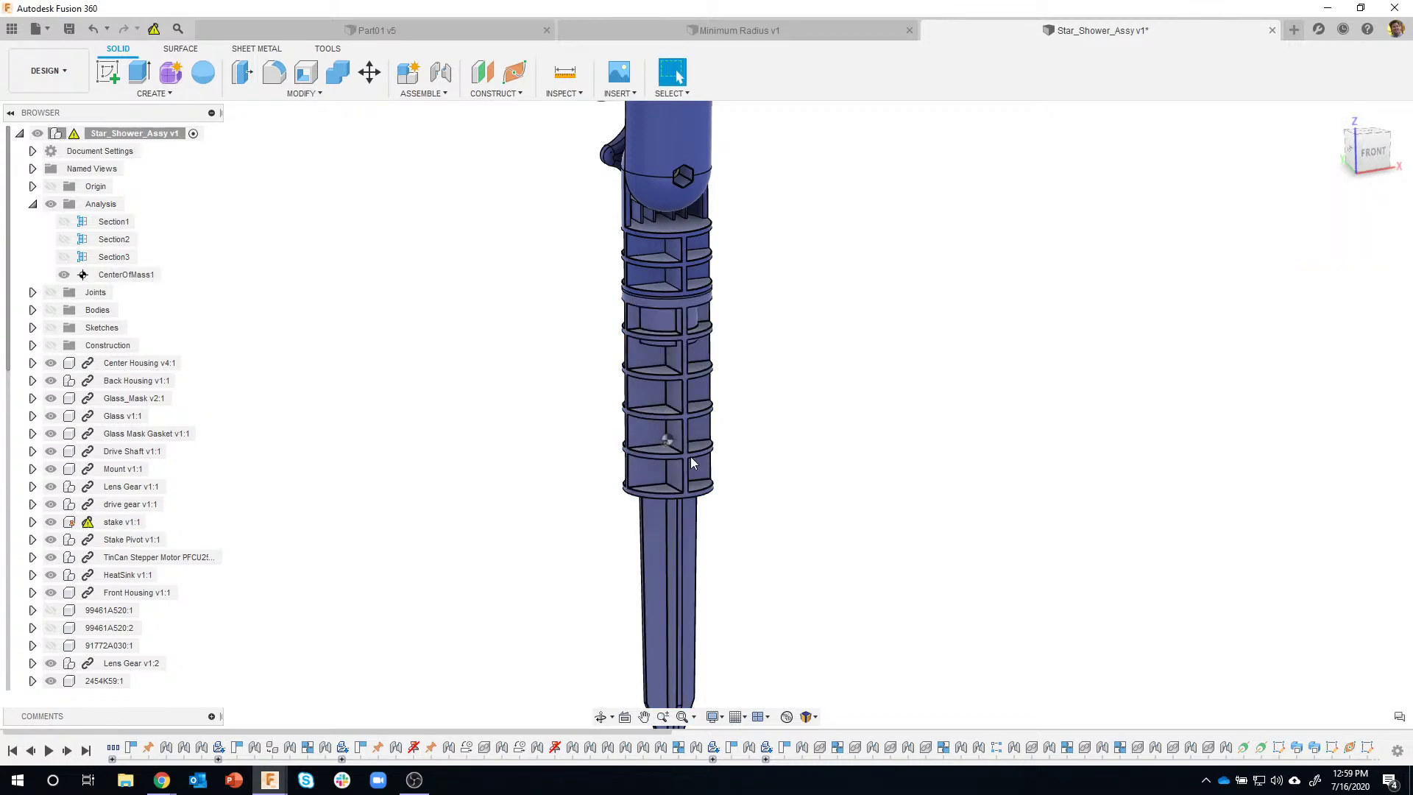
Examine the center of mass marker inside the stake's ribs from several angles, briefly opening and closing the Measure tool
mouse_move(767, 473)
shift+middle_down()
mouse_move(781, 493)
mouse_move(544, 477)
shift+middle_up()
scroll(780, 455, up, 5)
scroll(574, 214, down, 3)
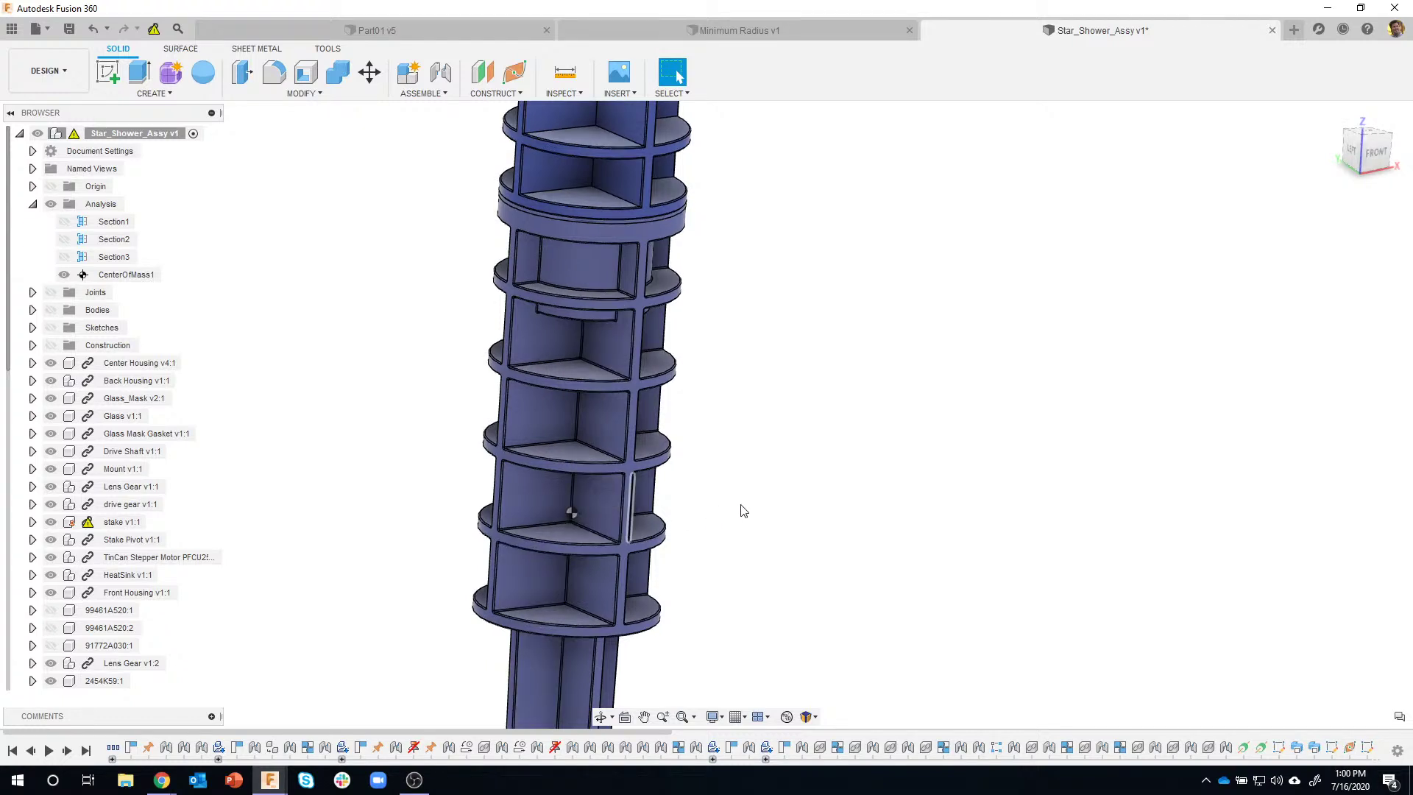
shift+middle_drag(742, 507, 607, 519)
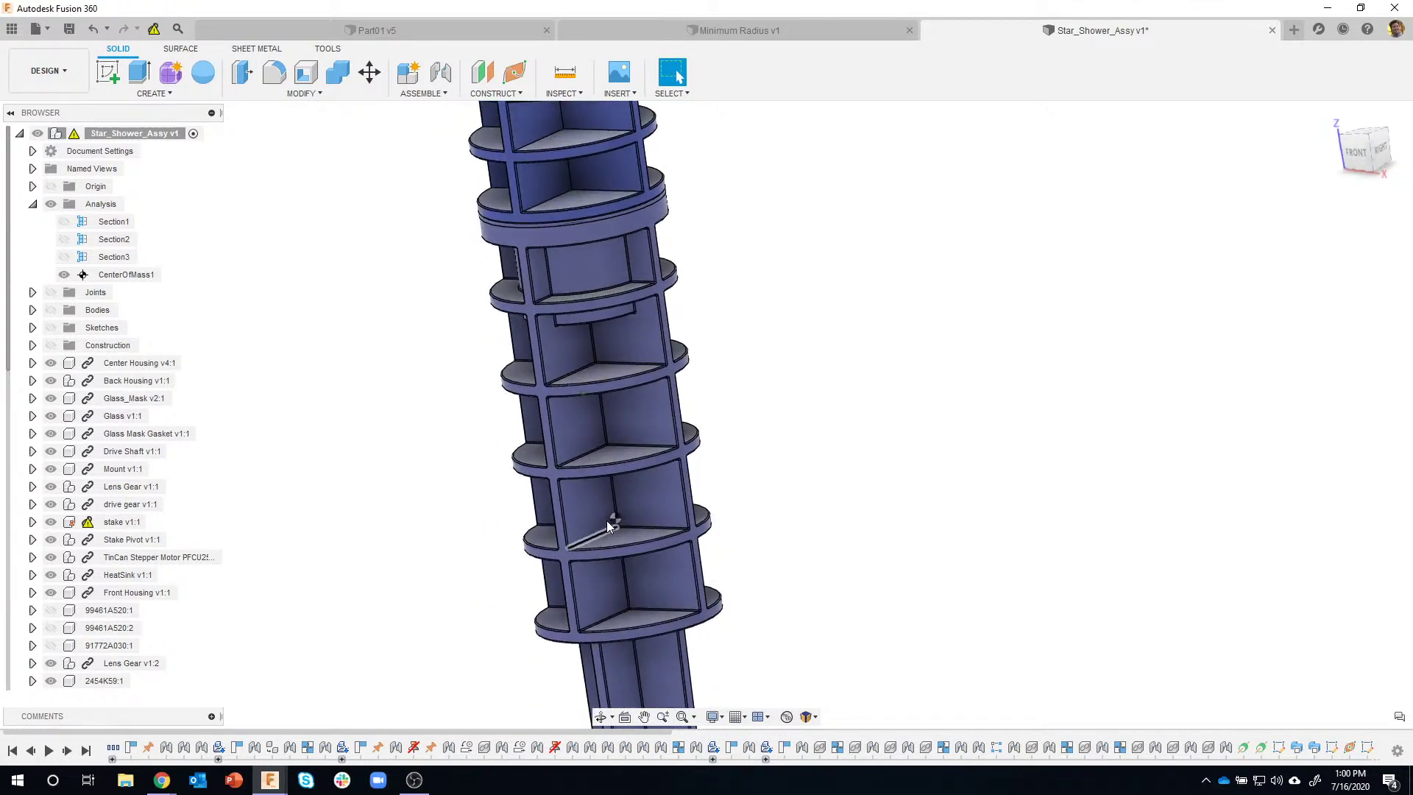
click(551, 73)
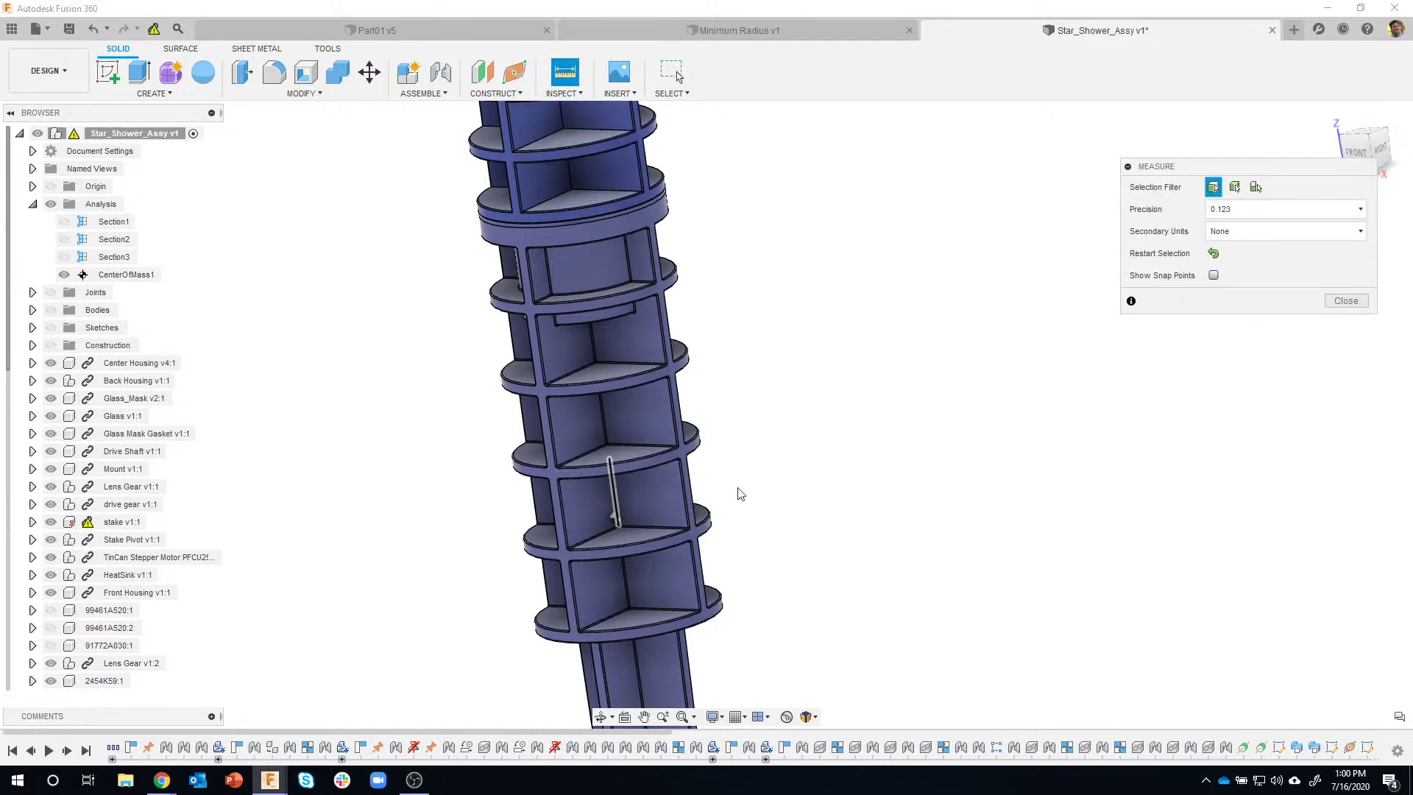
click(1344, 301)
Delete the stake's center of mass analysis, CenterOfMass1
scroll(869, 375, down, 3)
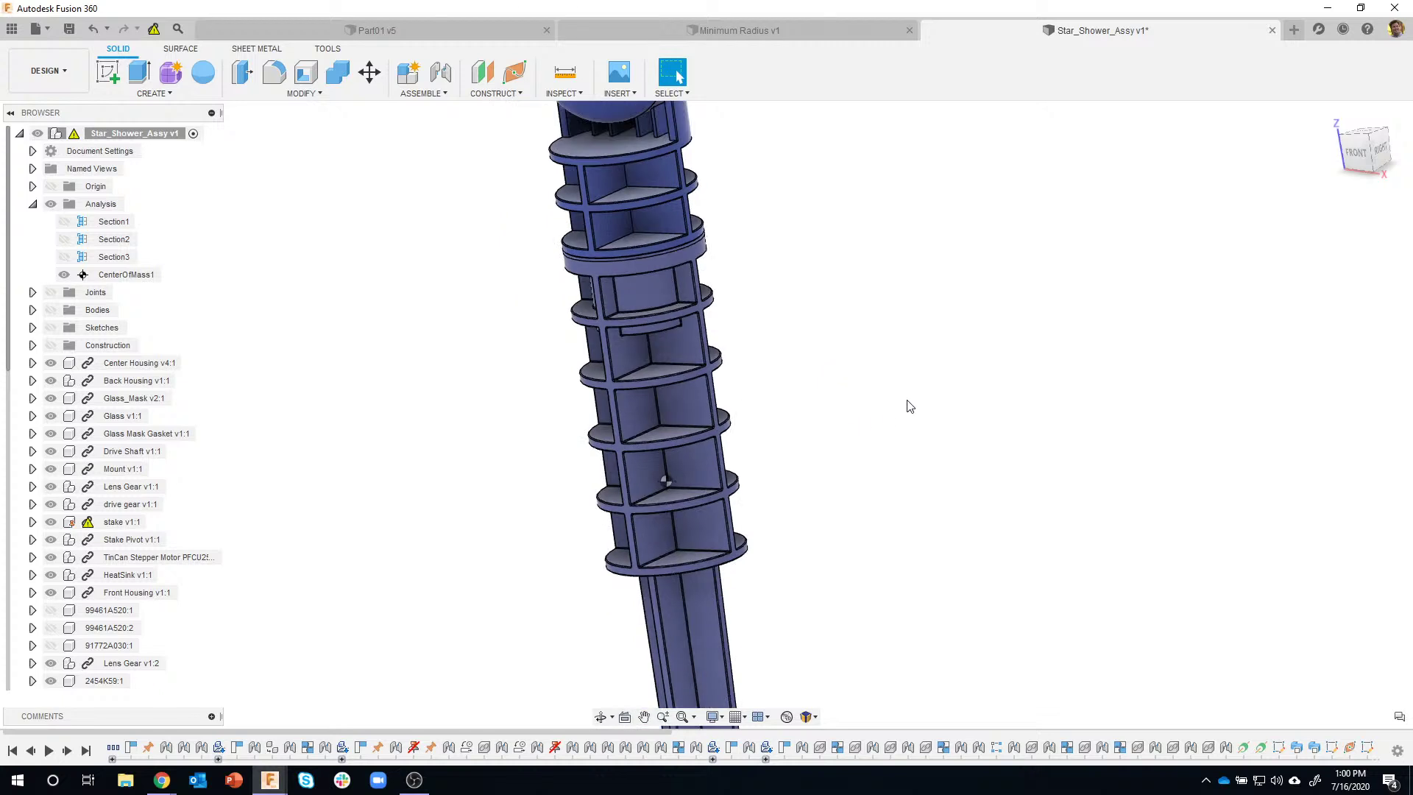
shift+middle_drag(907, 403, 736, 449)
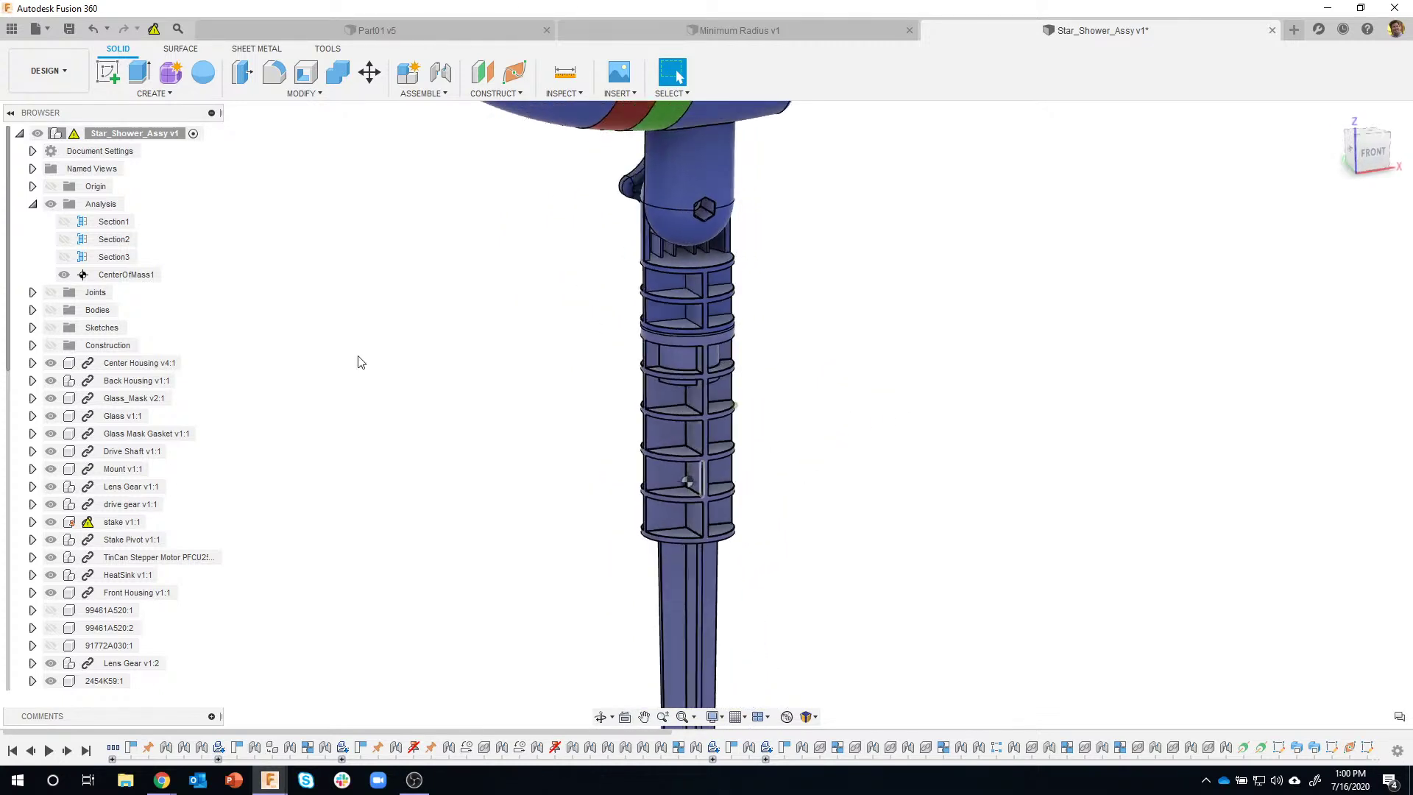
right_click(118, 280)
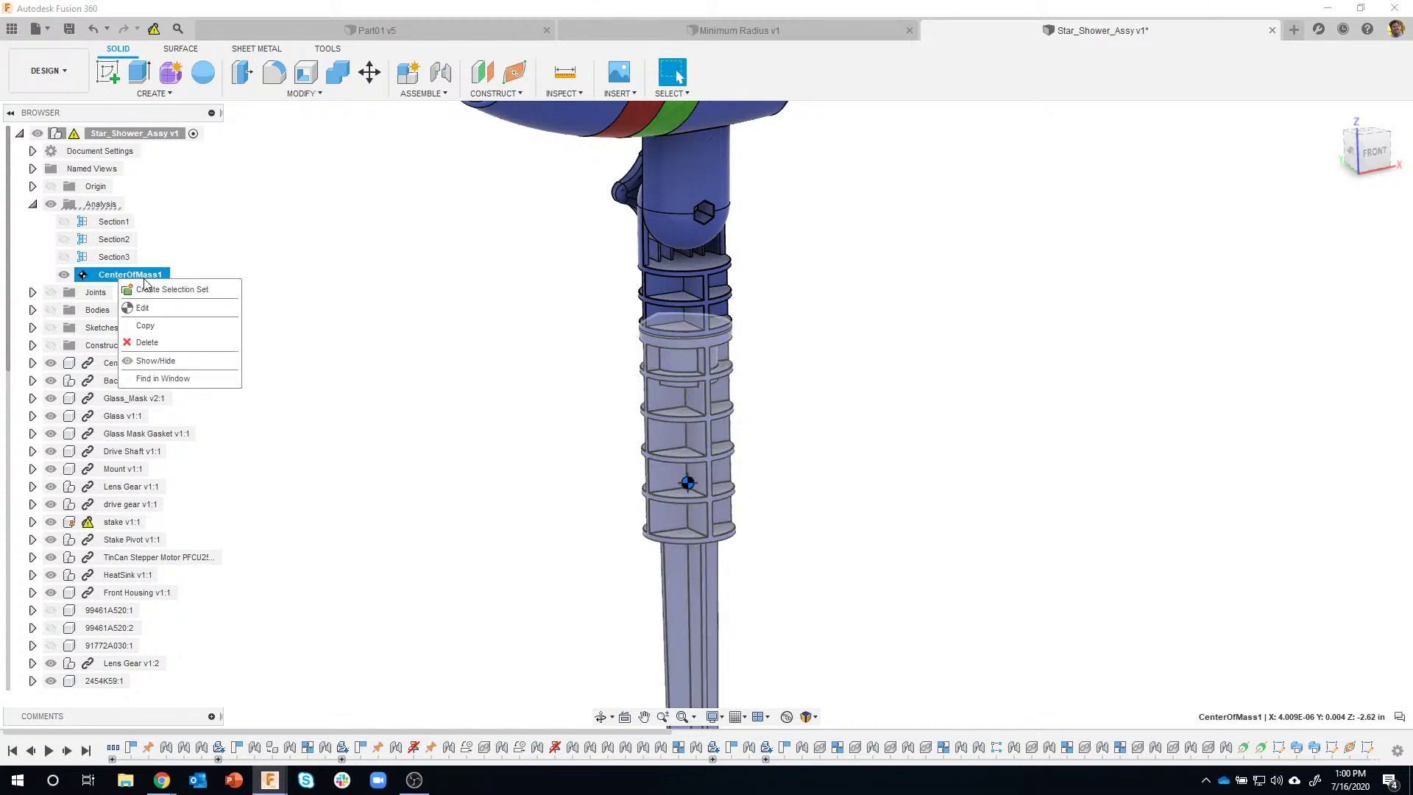
click(151, 342)
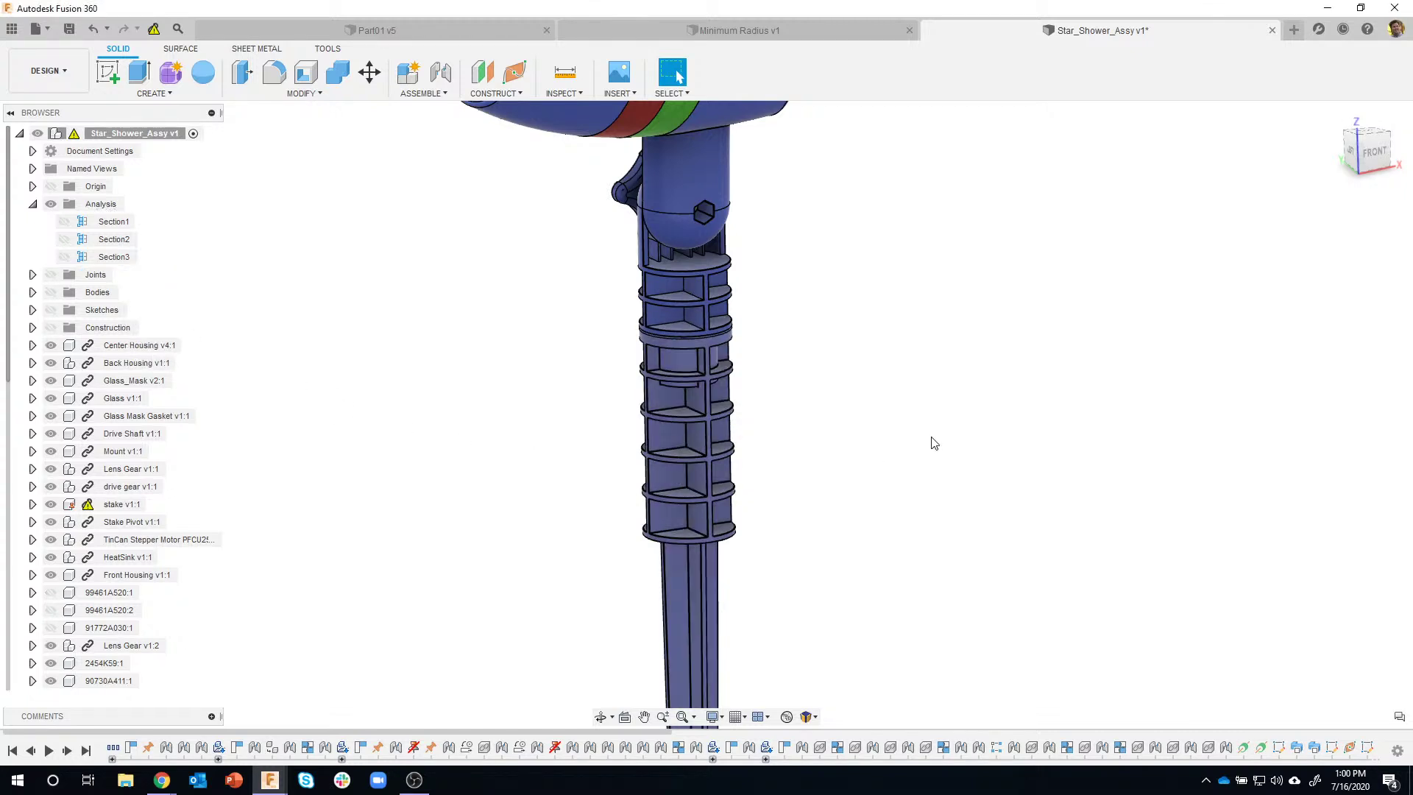
Create a center of mass analysis covering all visible bodies of the lamp assembly
scroll(913, 445, down, 5)
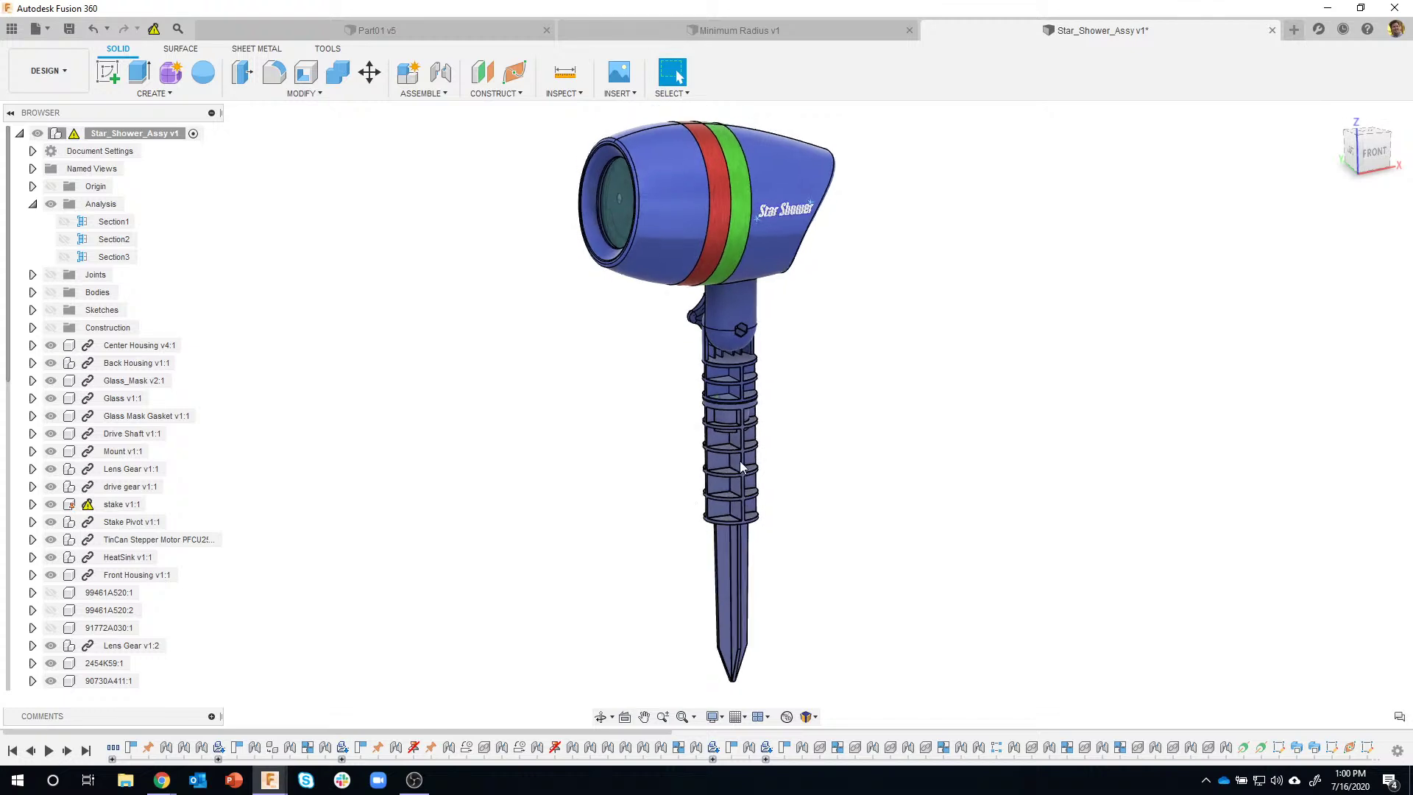
click(555, 94)
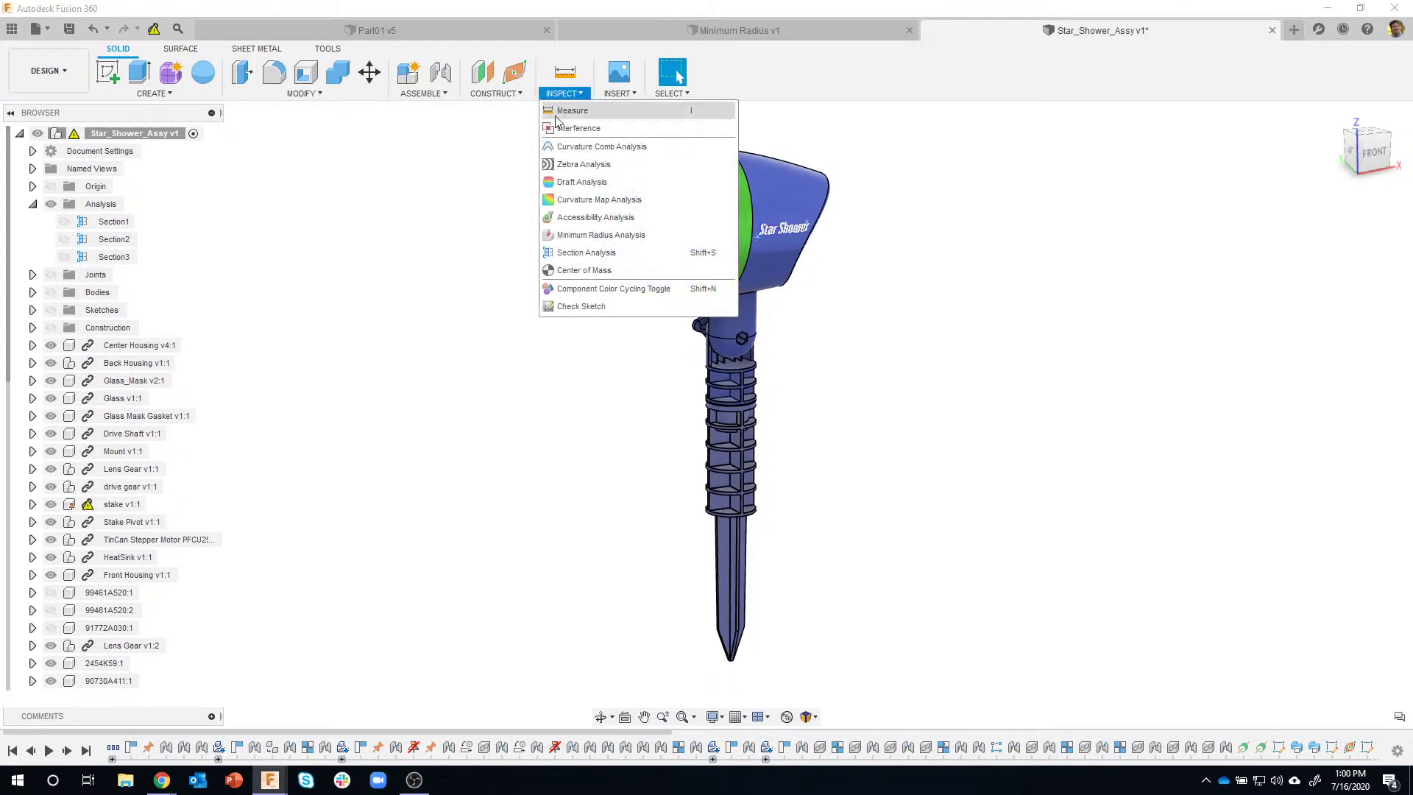
click(582, 270)
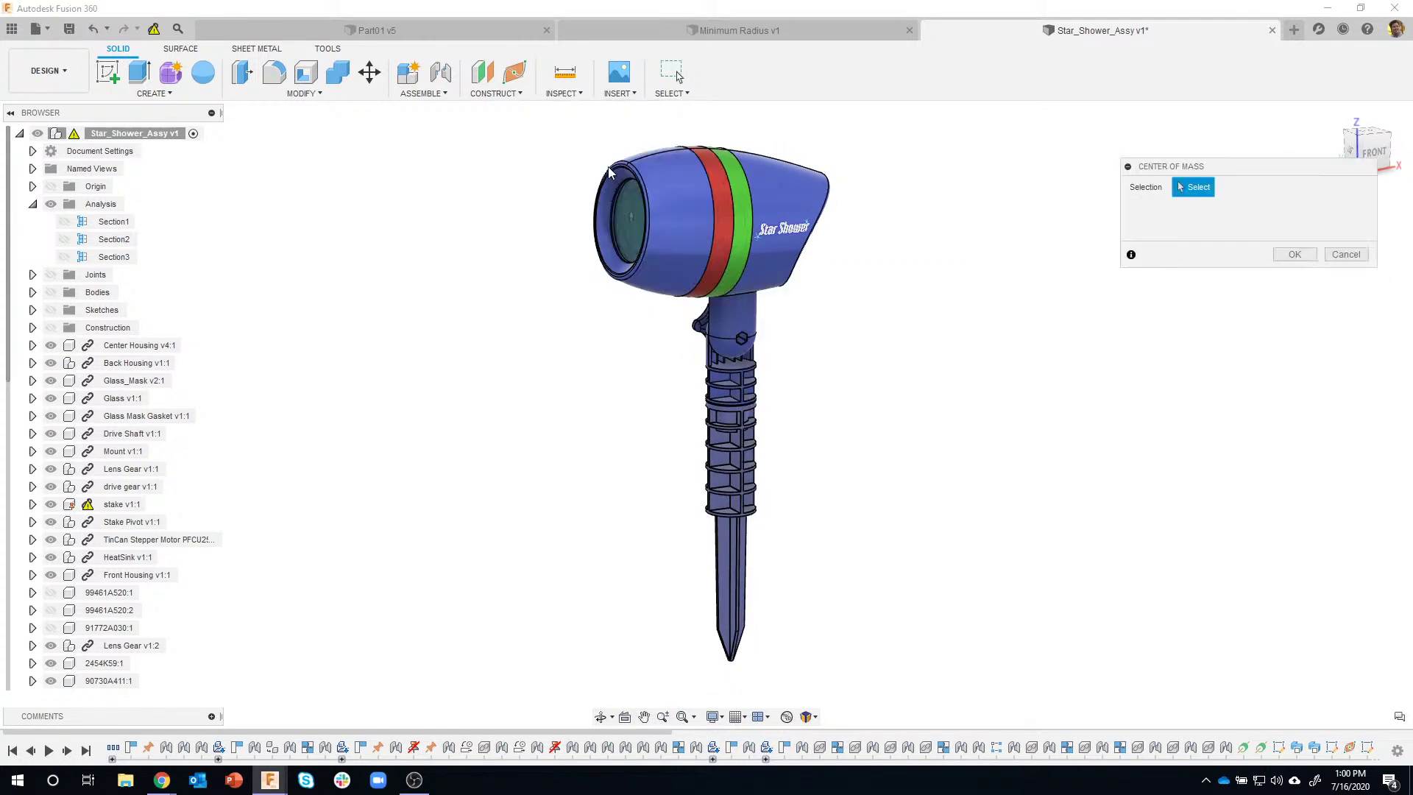
drag(544, 121, 916, 667)
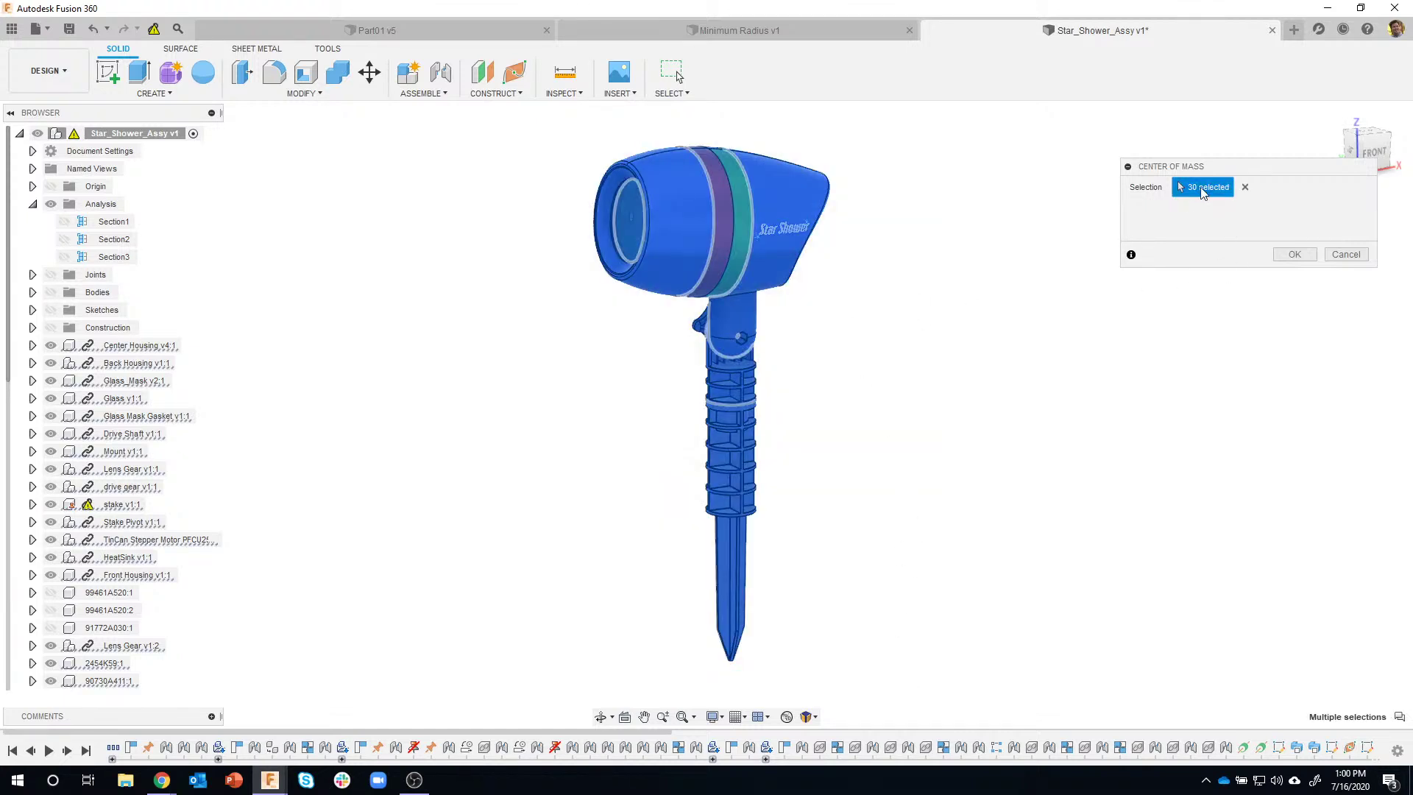
click(1294, 255)
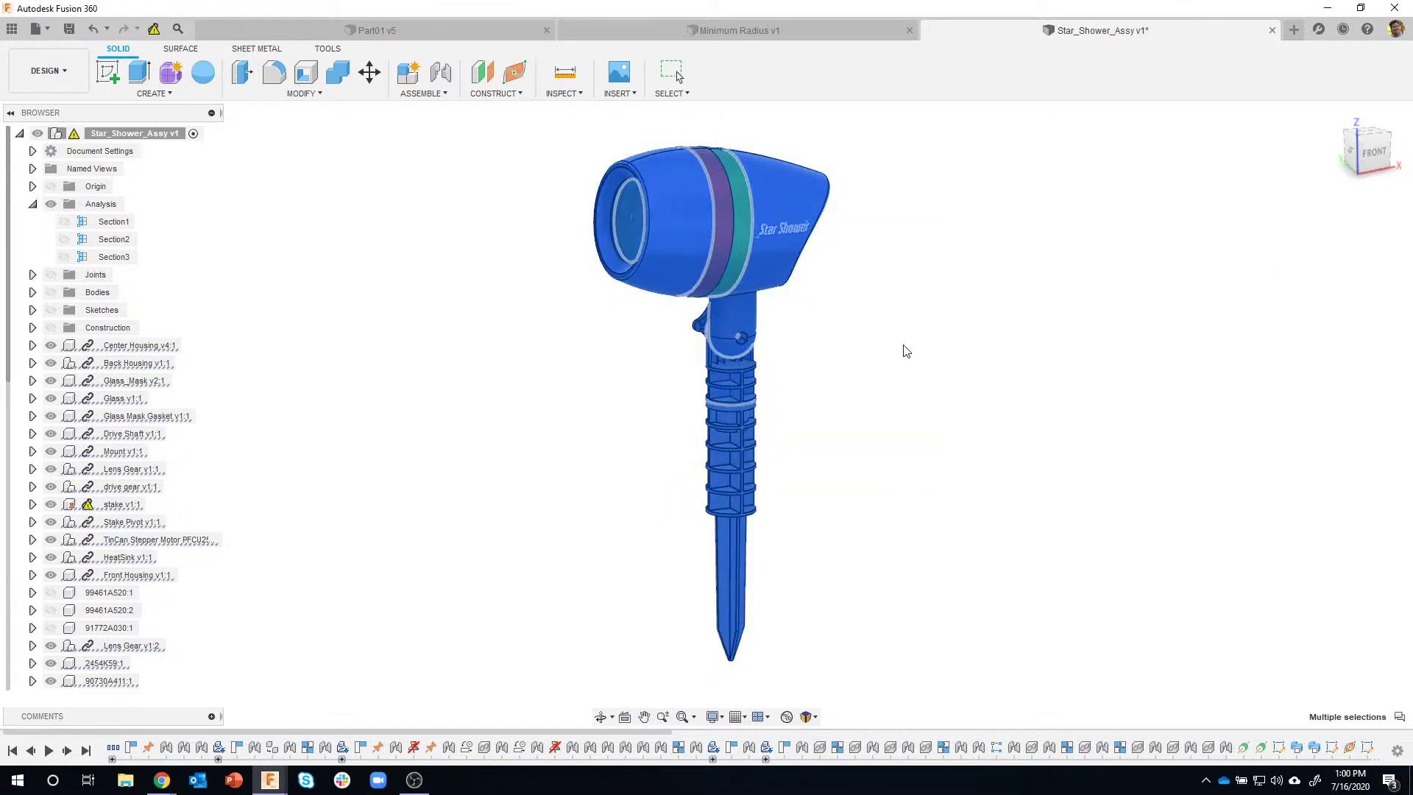
Examine where the assembly's center of mass marker sits relative to the lamp head and the stake pivot
scroll(708, 275, up, 5)
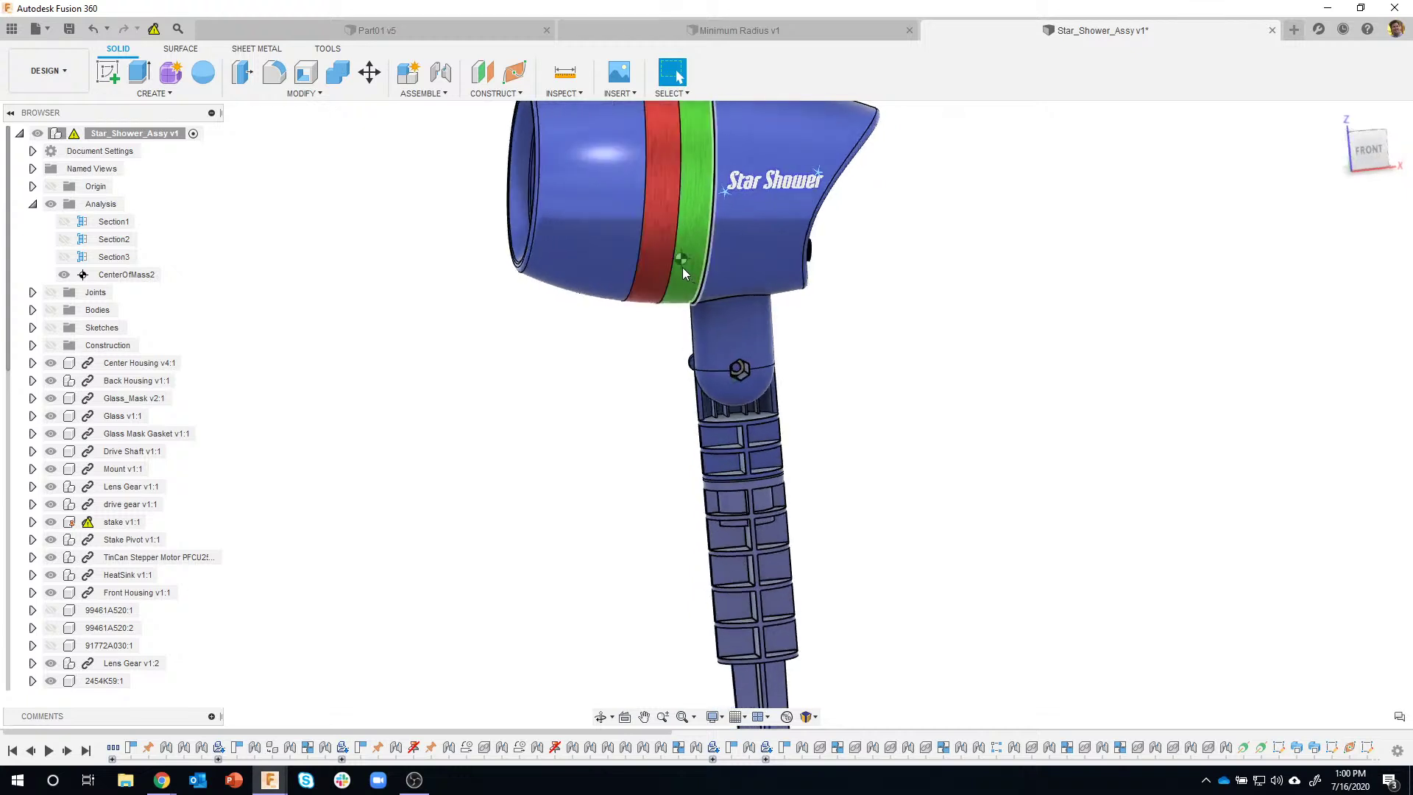
scroll(683, 267, up, 2)
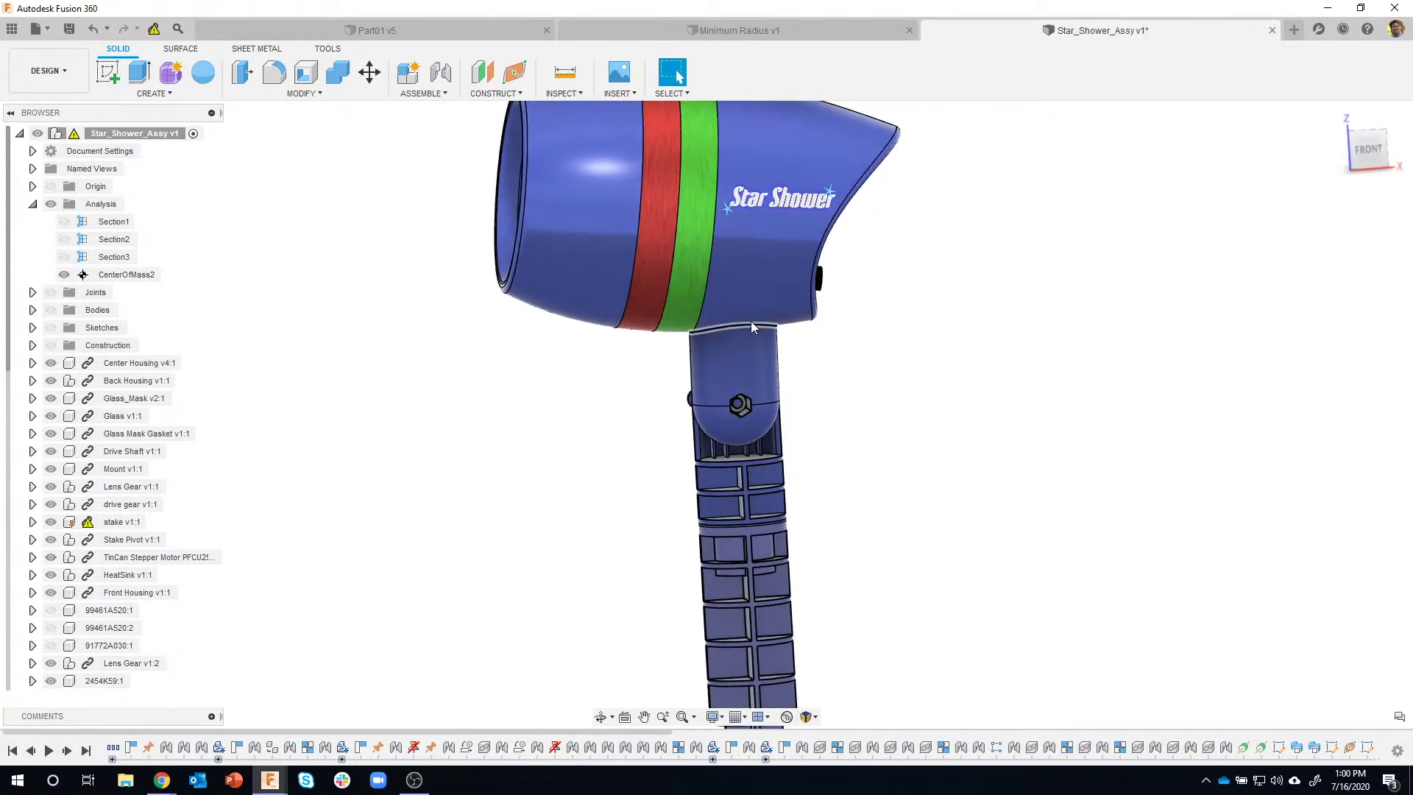
mouse_move(751, 321)
shift+middle_down()
mouse_move(690, 301)
mouse_move(805, 330)
mouse_move(665, 196)
mouse_move(679, 271)
mouse_move(673, 200)
mouse_move(686, 210)
mouse_move(734, 174)
mouse_move(678, 181)
mouse_move(598, 271)
shift+middle_up()
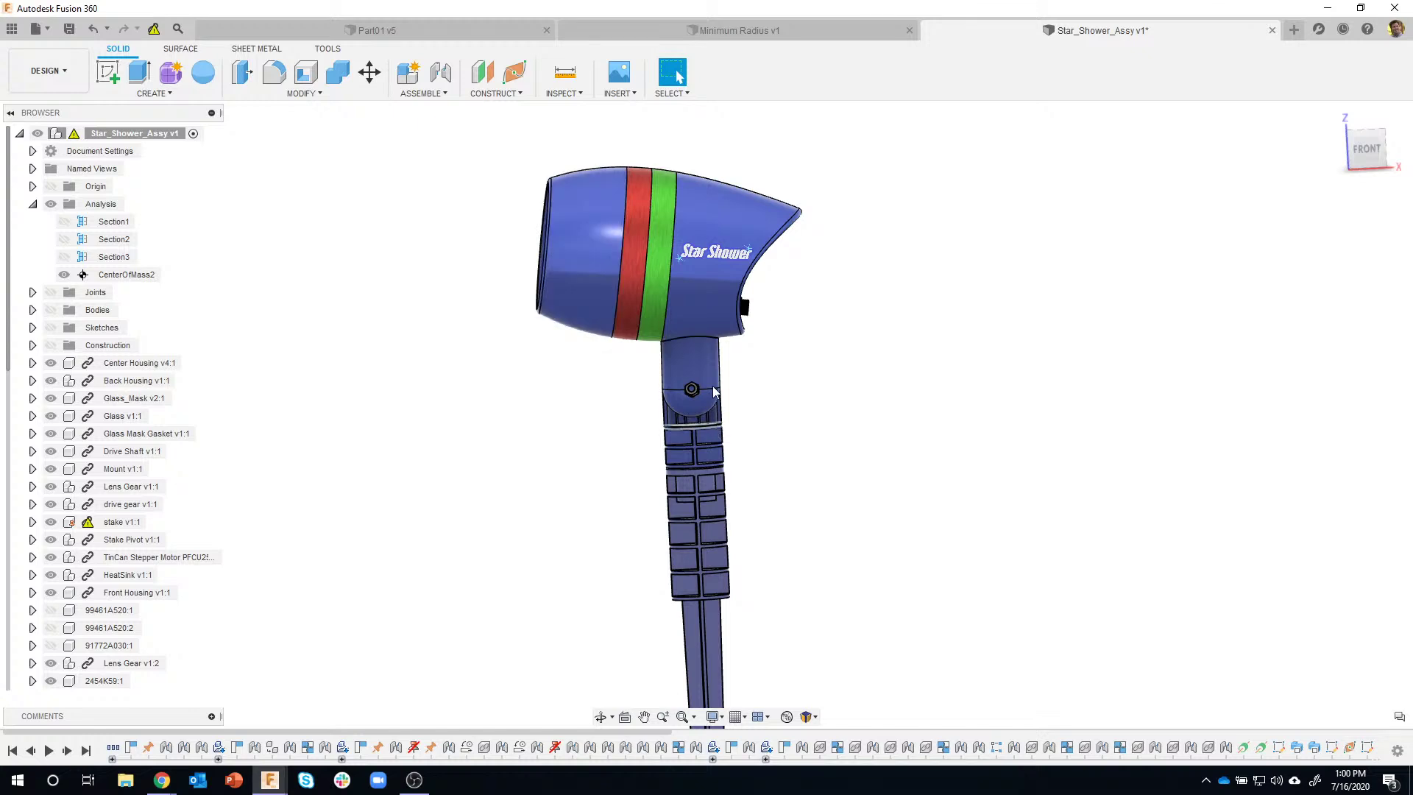
shift+middle_drag(696, 332, 661, 316)
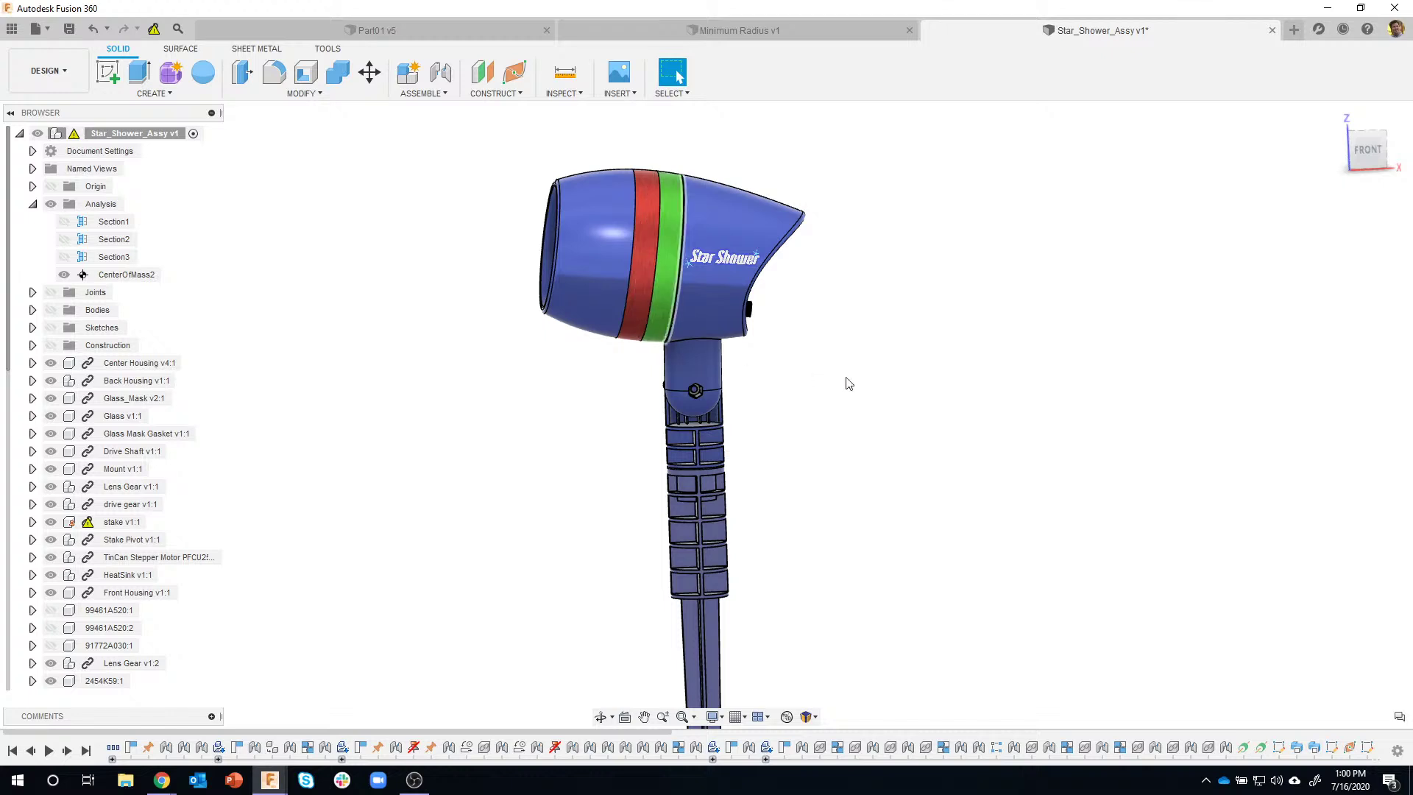
shift+middle_drag(852, 377, 784, 410)
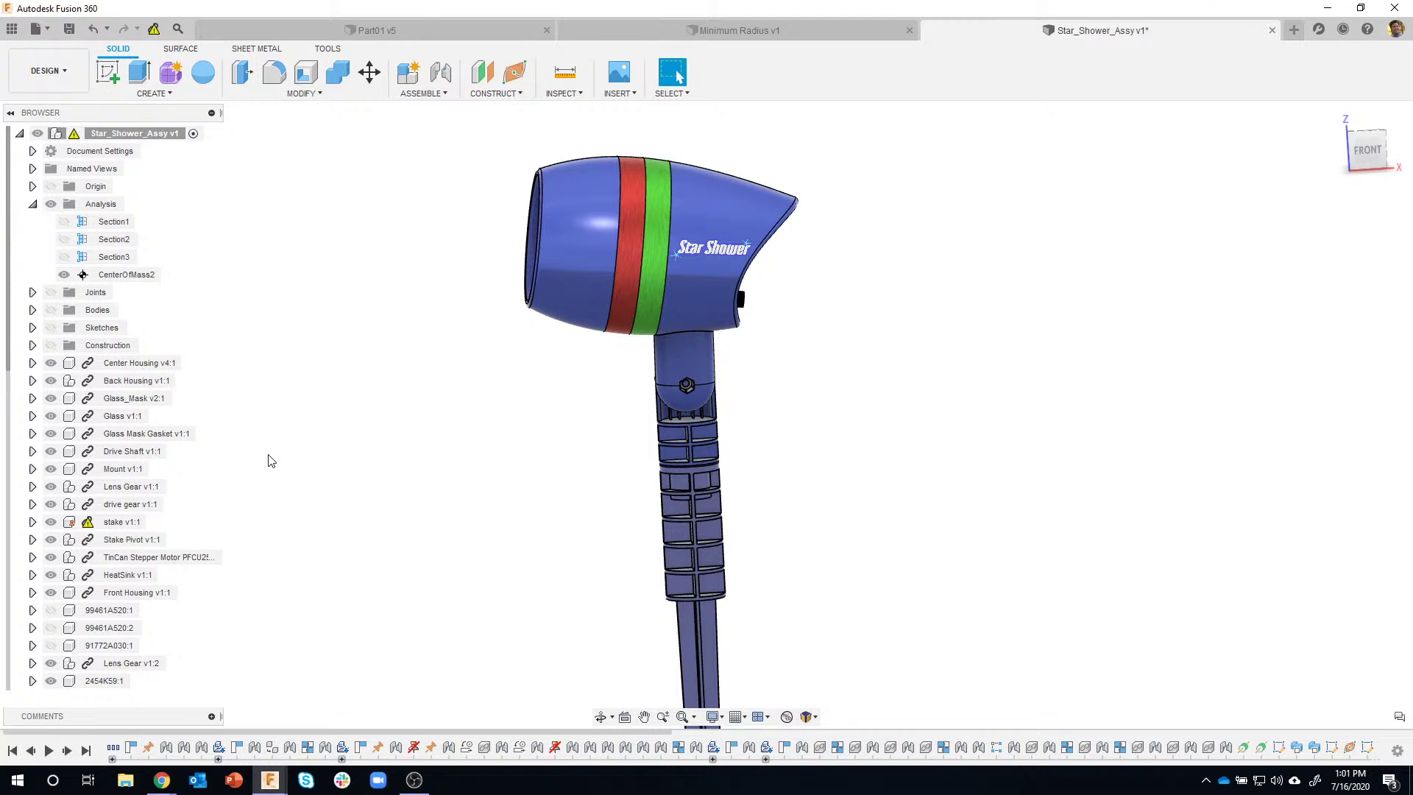
Collapse the saved analyses and show both 99461A520 components, 91772A030:1 and connector01 v1:1
click(32, 206)
click(52, 541)
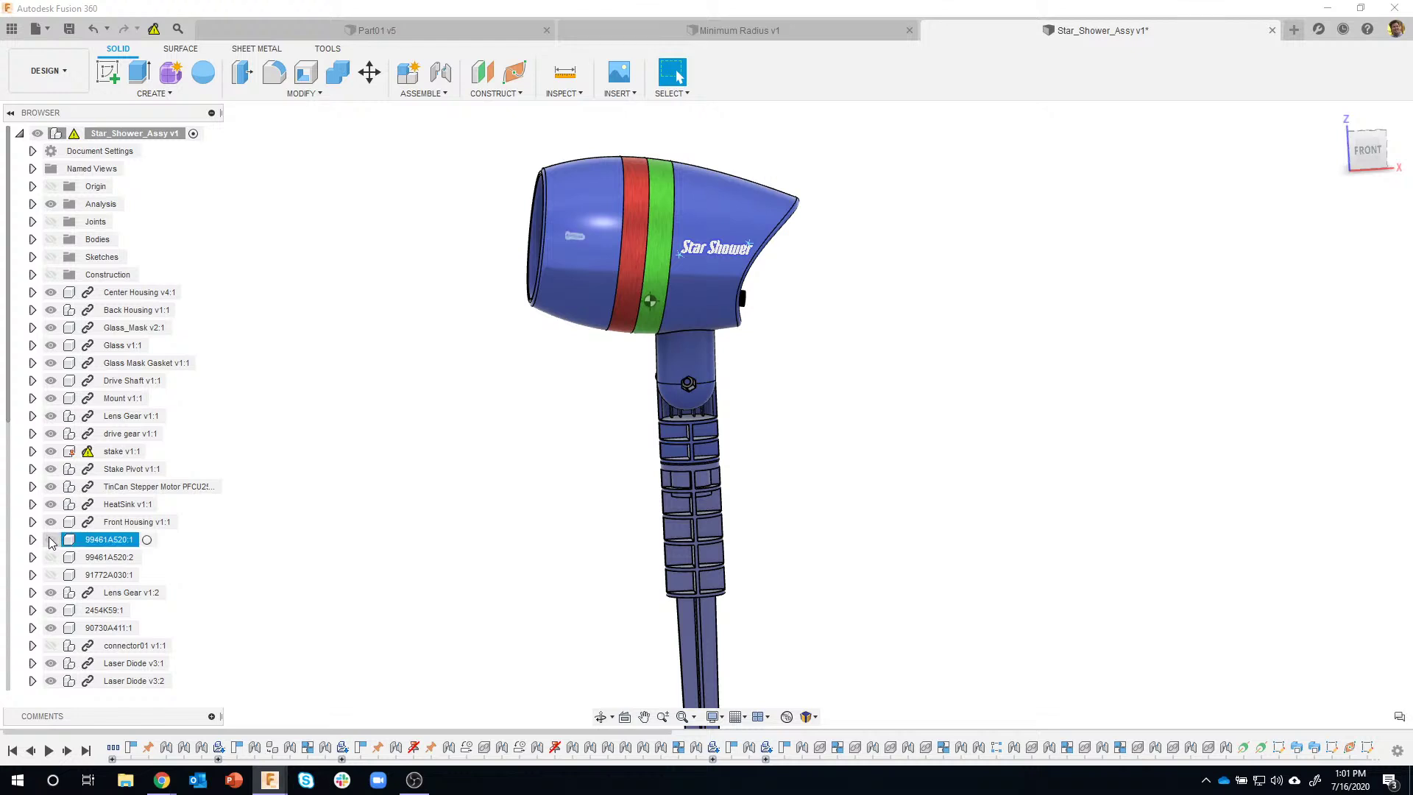
click(50, 557)
click(51, 575)
click(51, 645)
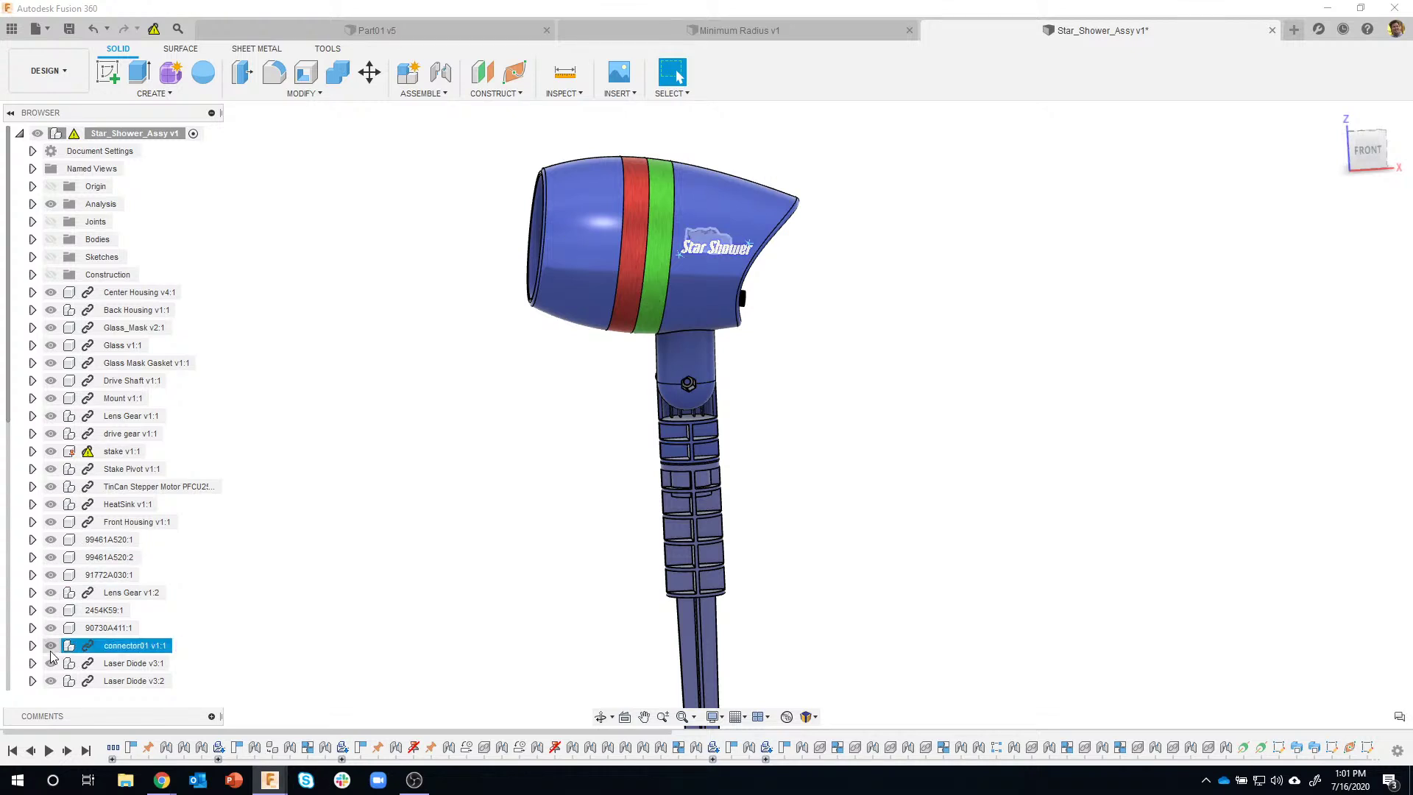
Show star_board_v2 v1:1 and the remaining hidden components 91772A030:2, 91772A030:3 and 91772A030:4
scroll(11, 655, down, 3)
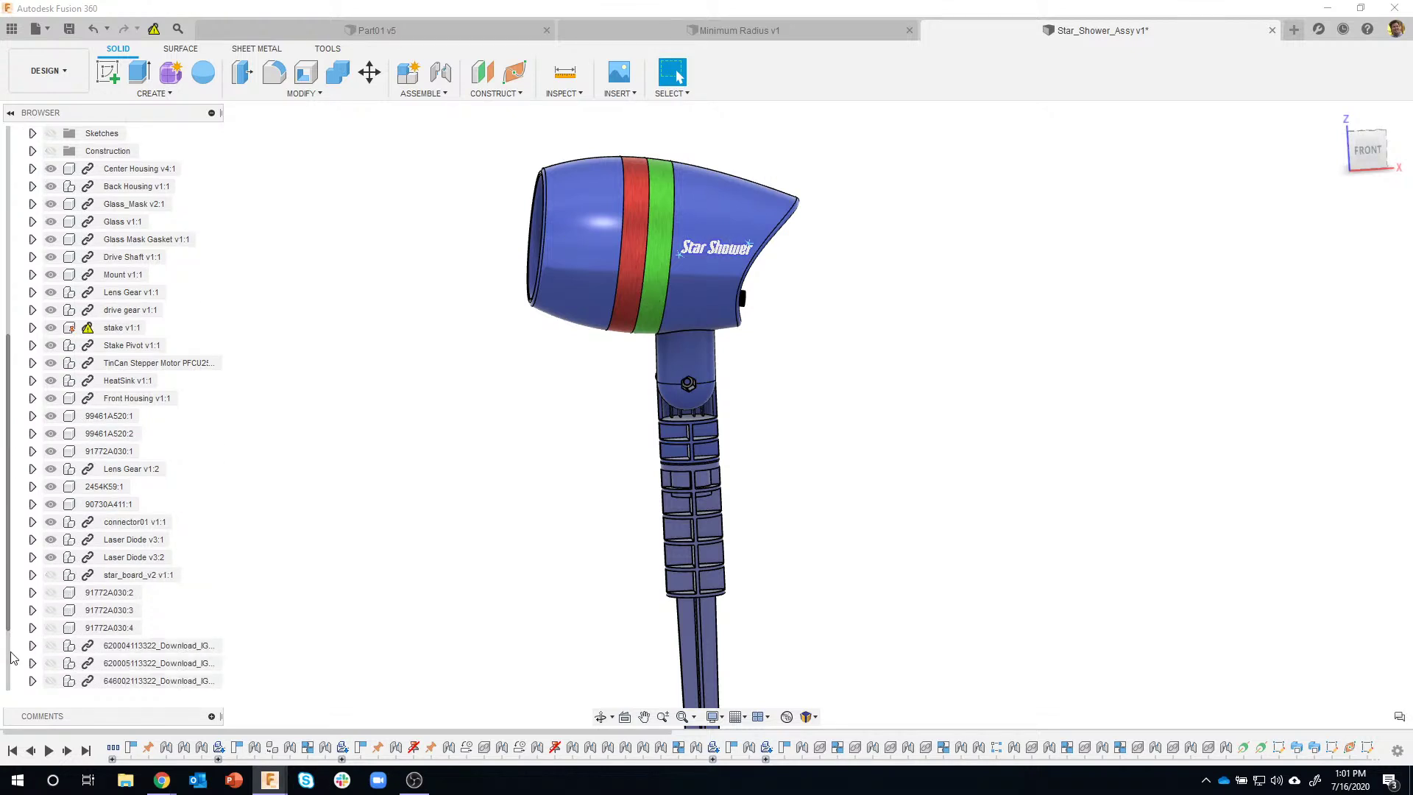
scroll(11, 657, down, 1)
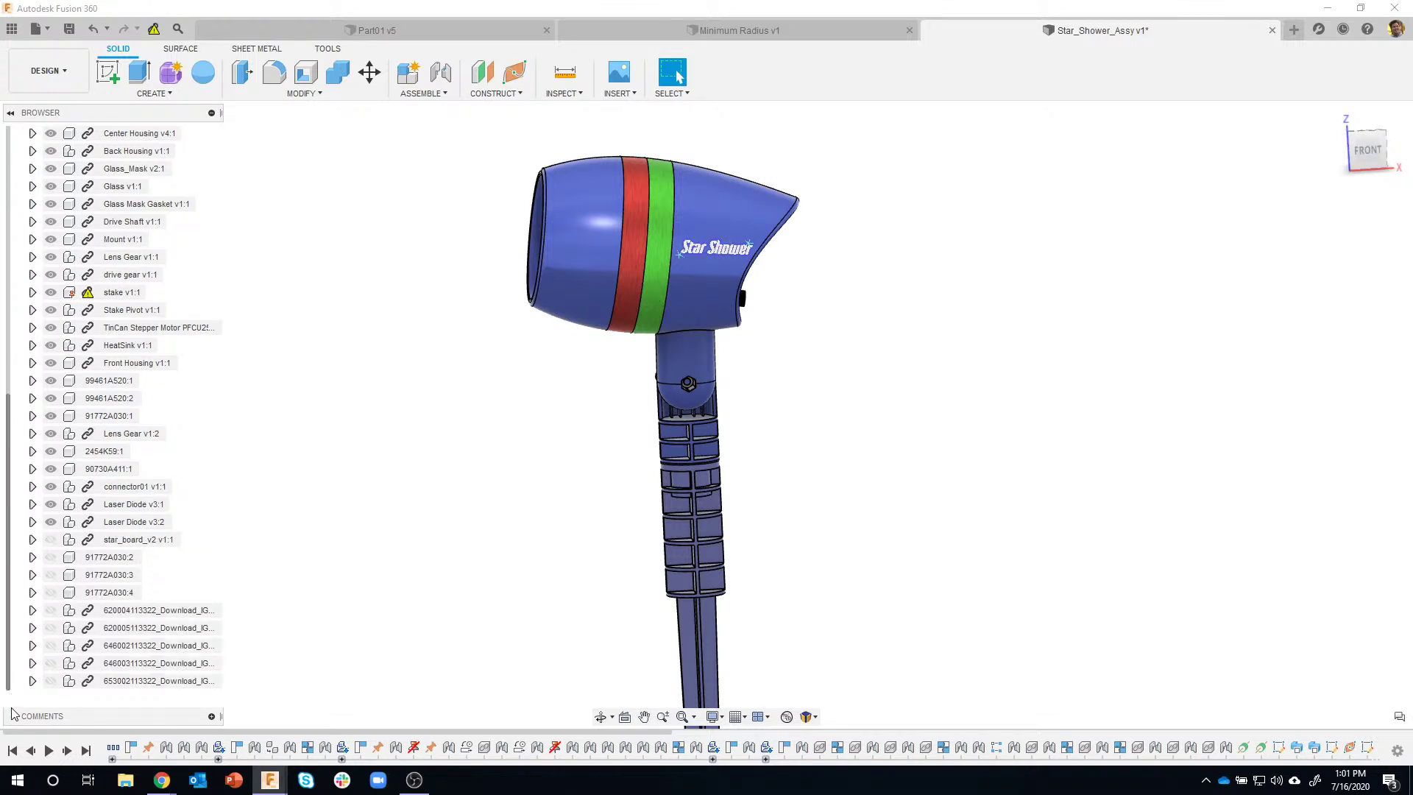
click(50, 557)
click(51, 575)
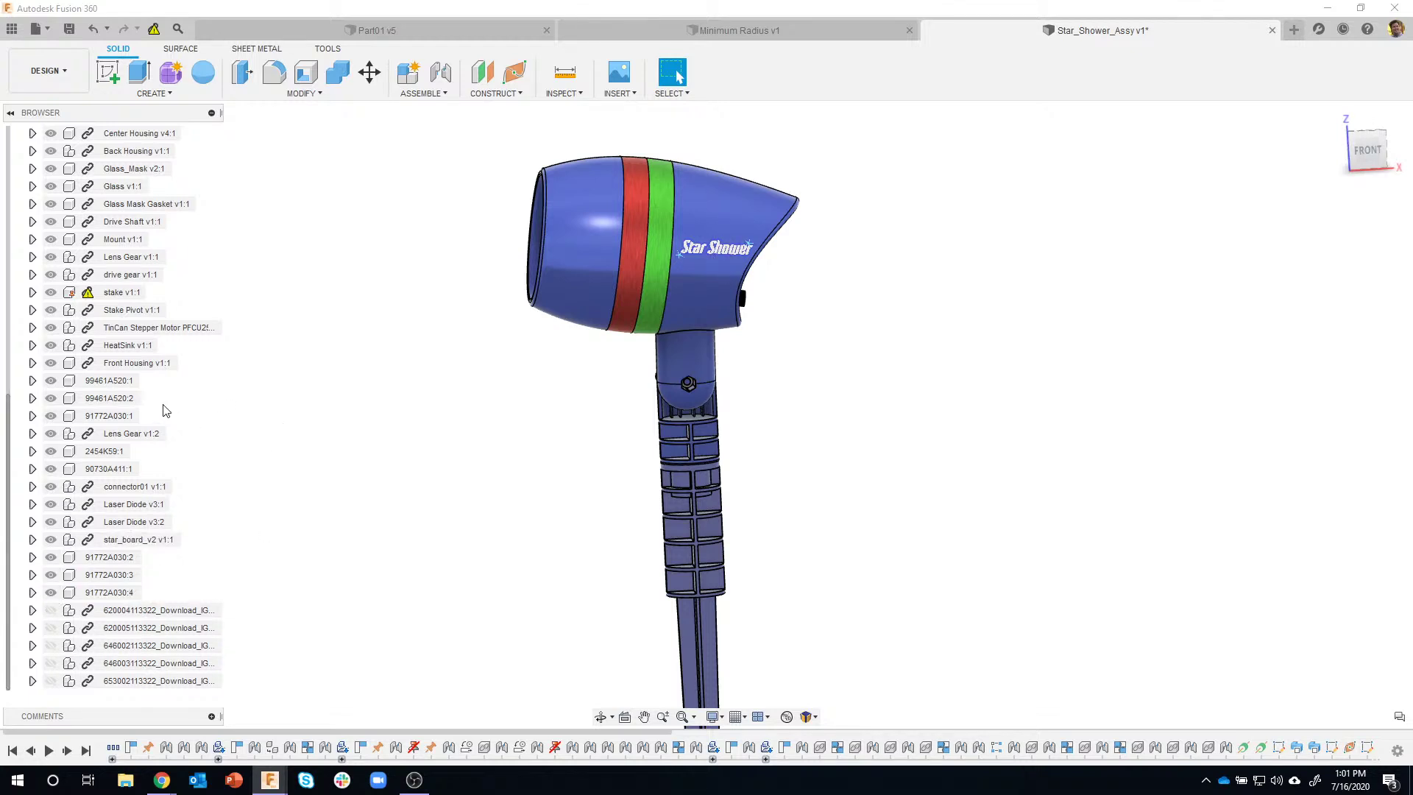
right_click(141, 330)
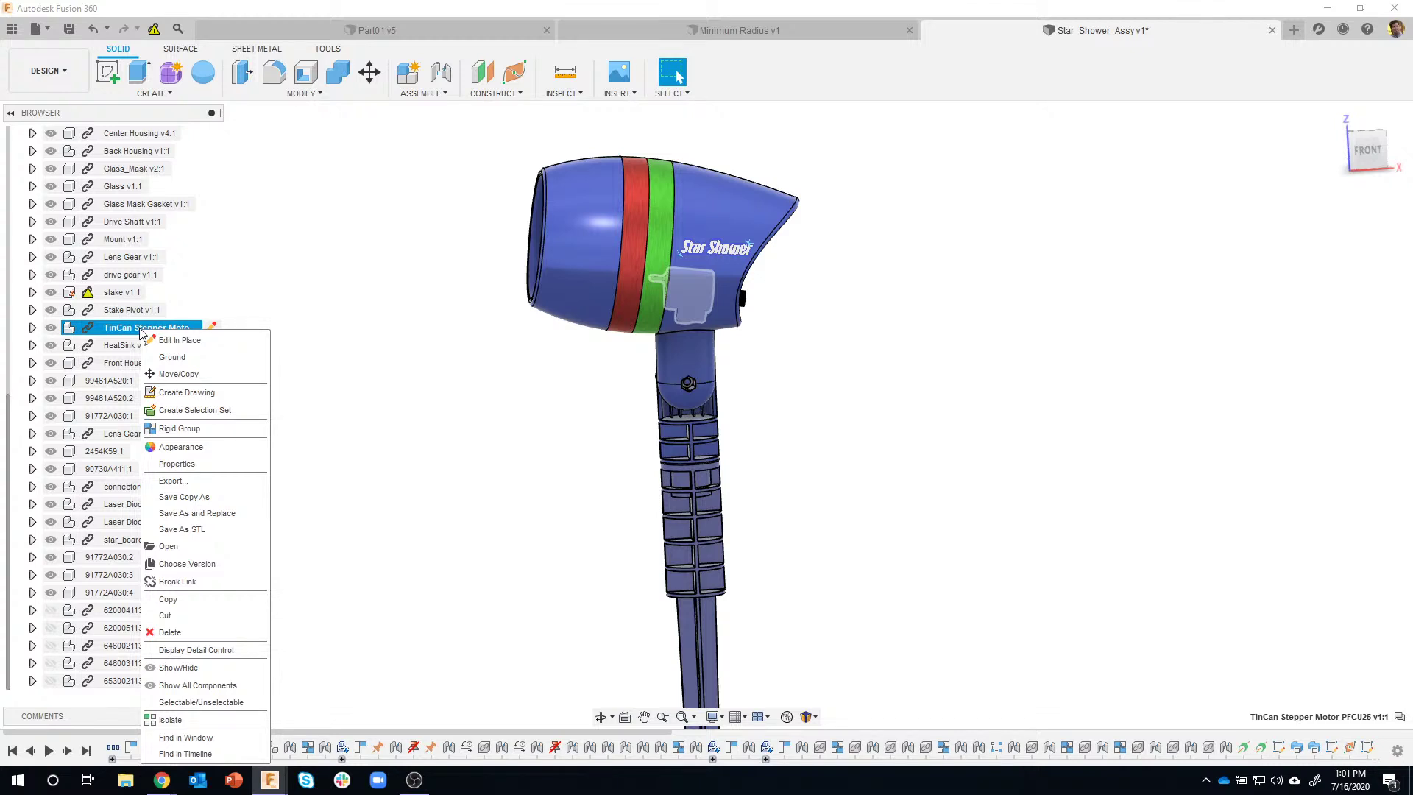
click(348, 575)
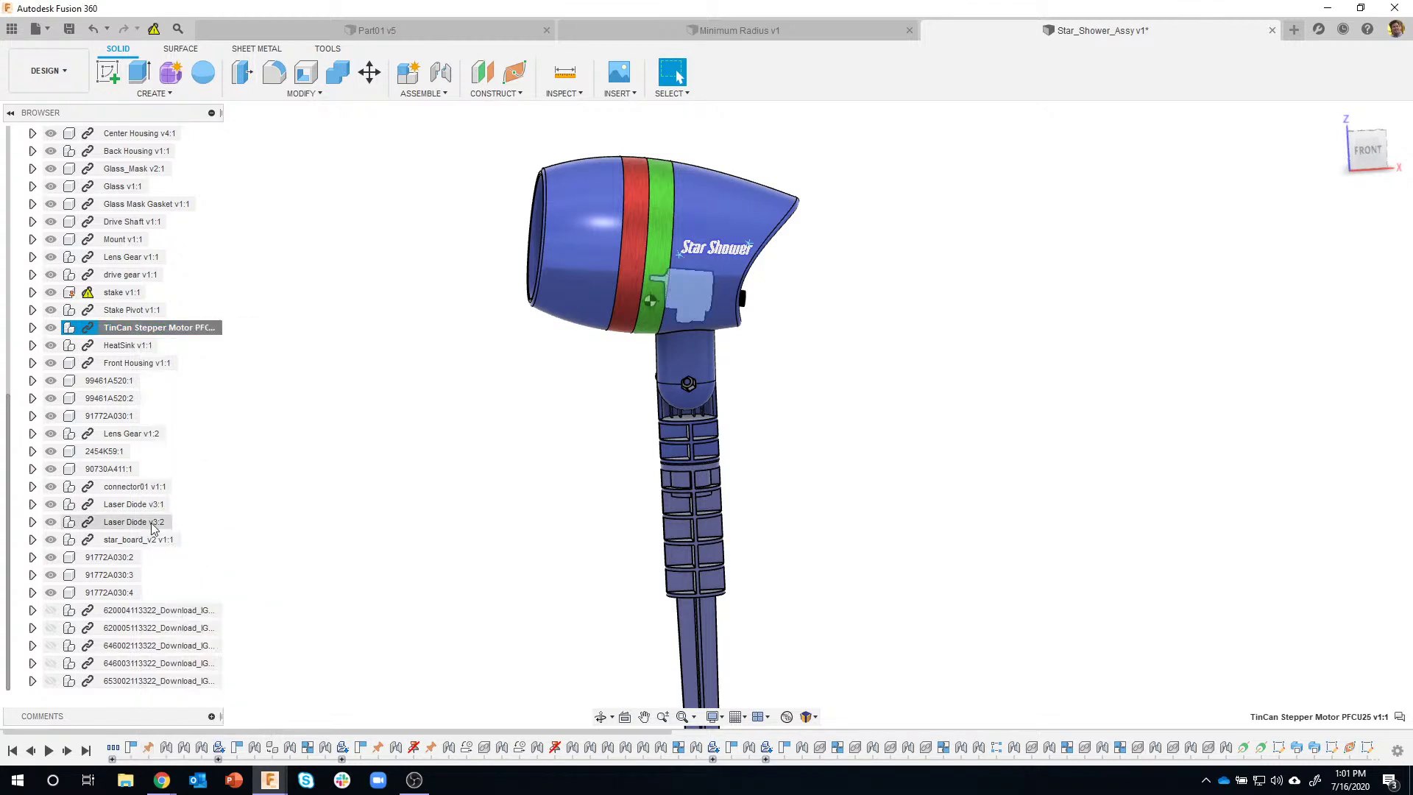
click(50, 610)
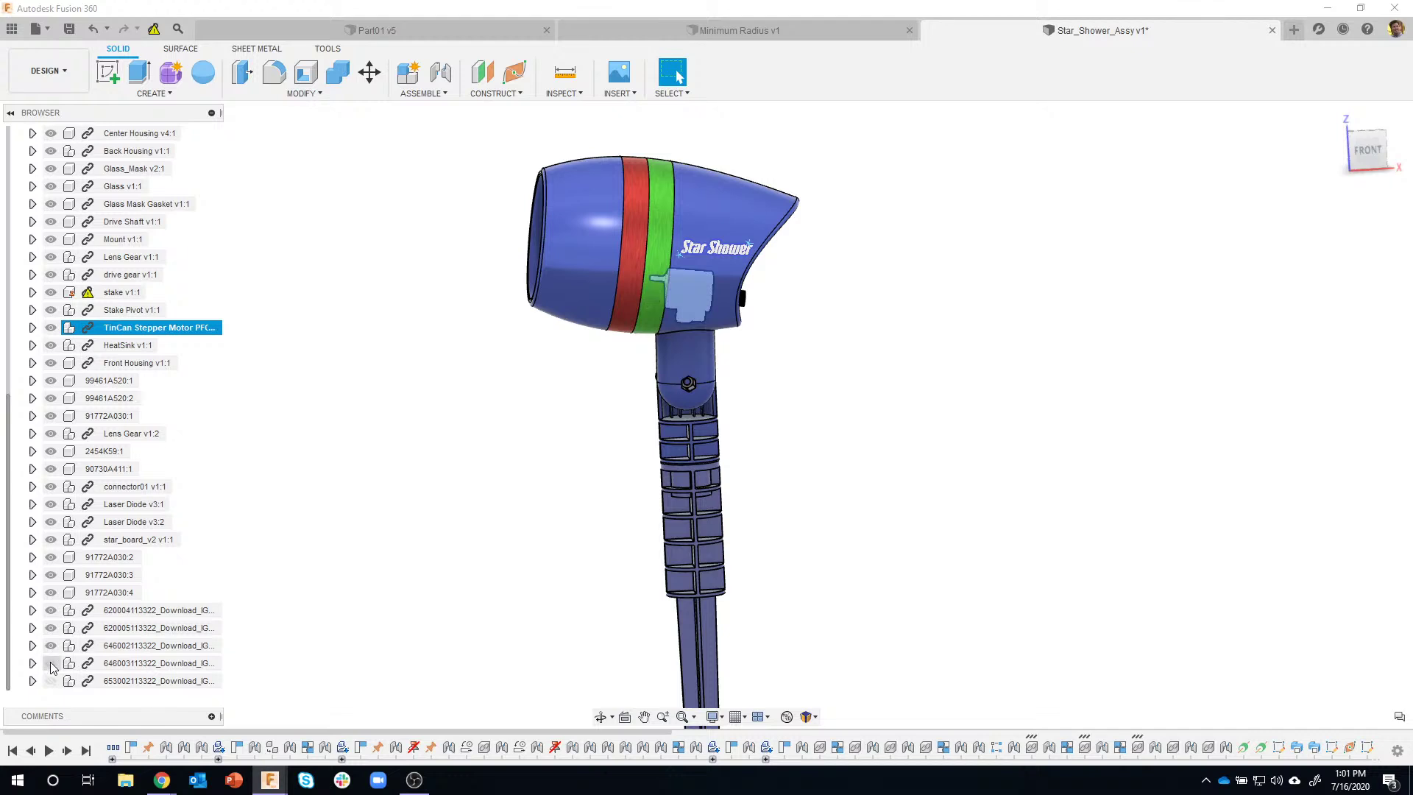
click(51, 664)
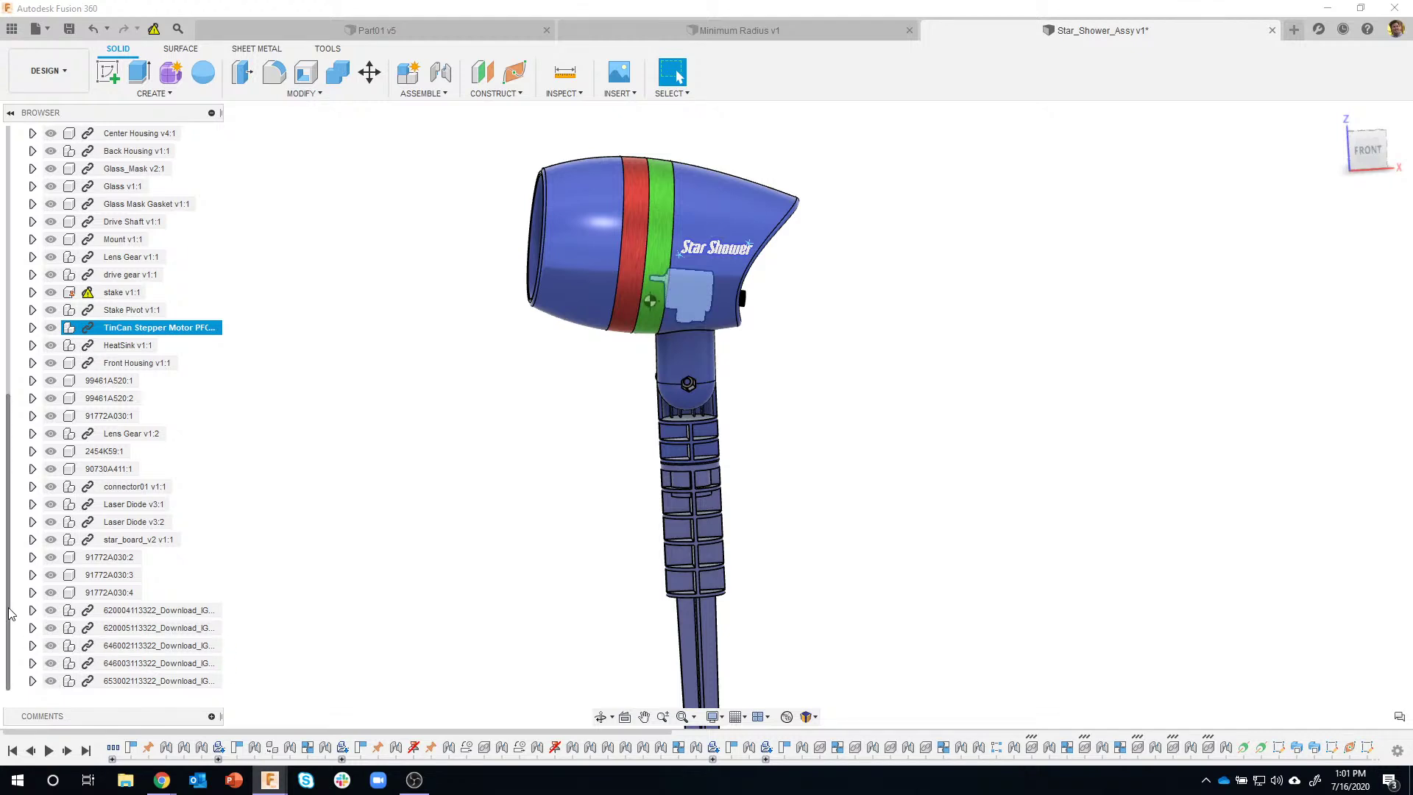
scroll(16, 565, up, 3)
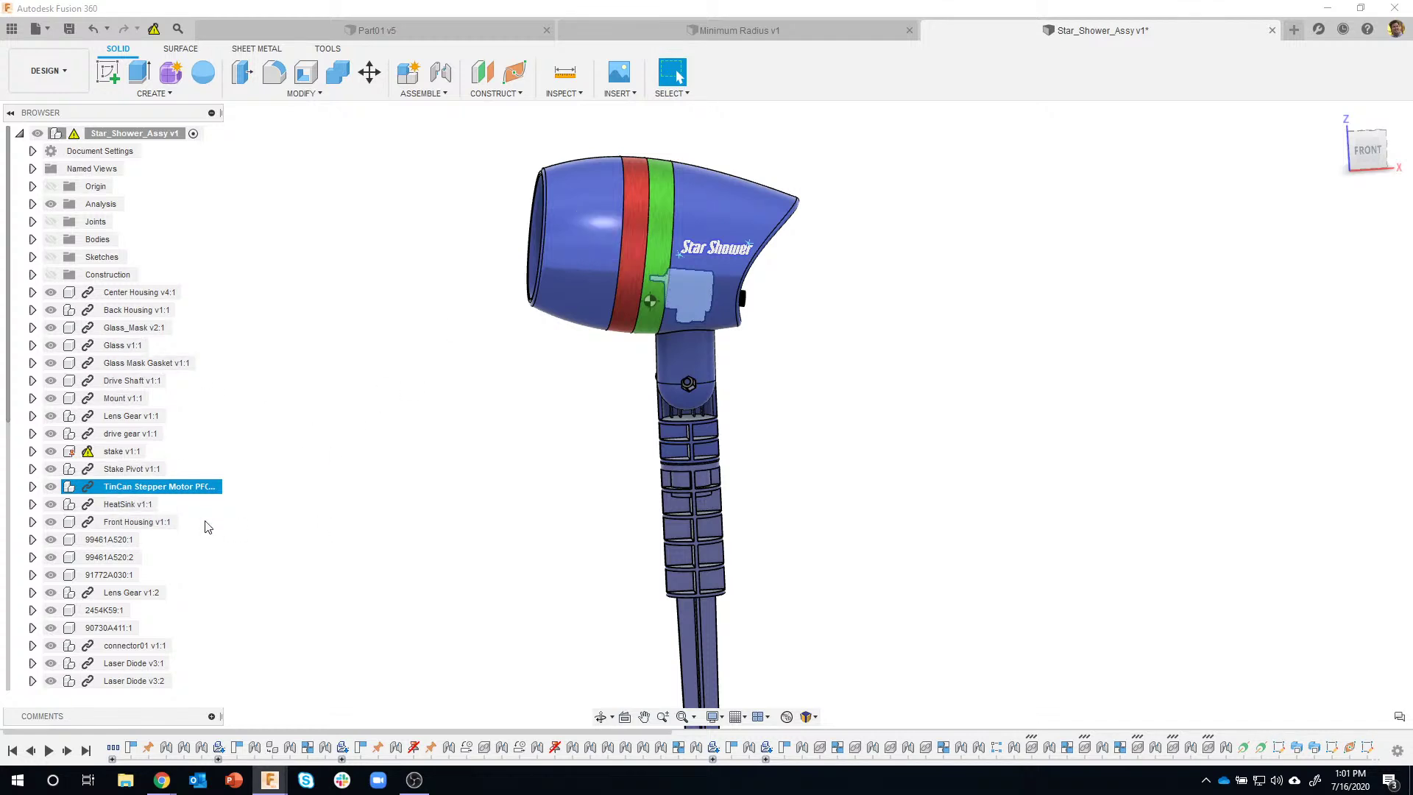
scroll(216, 581, down, 3)
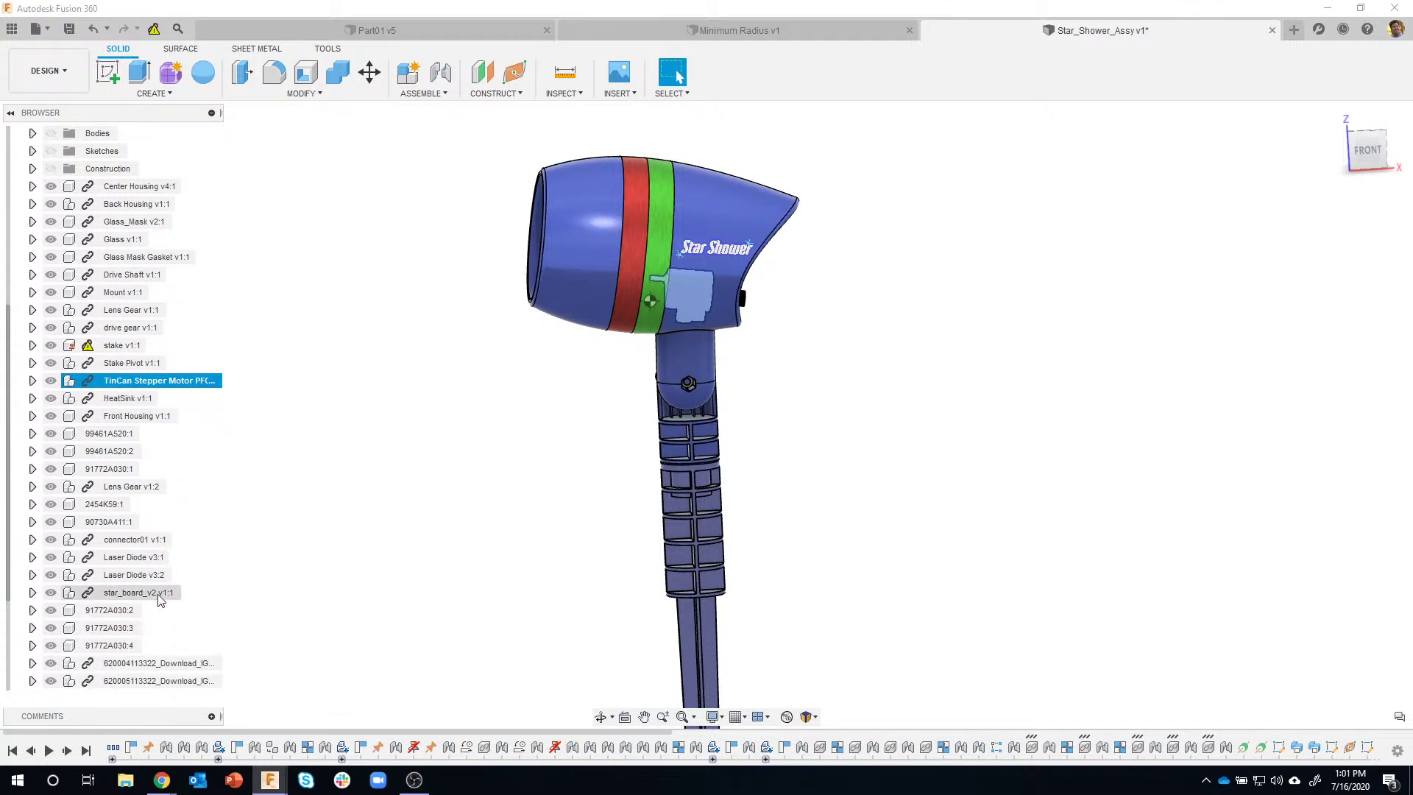
Create another center of mass analysis covering every body of the full lamp assembly, from the lamp head to the stake tip
click(945, 478)
shift+middle_drag(866, 362, 850, 349)
scroll(817, 243, down, 2)
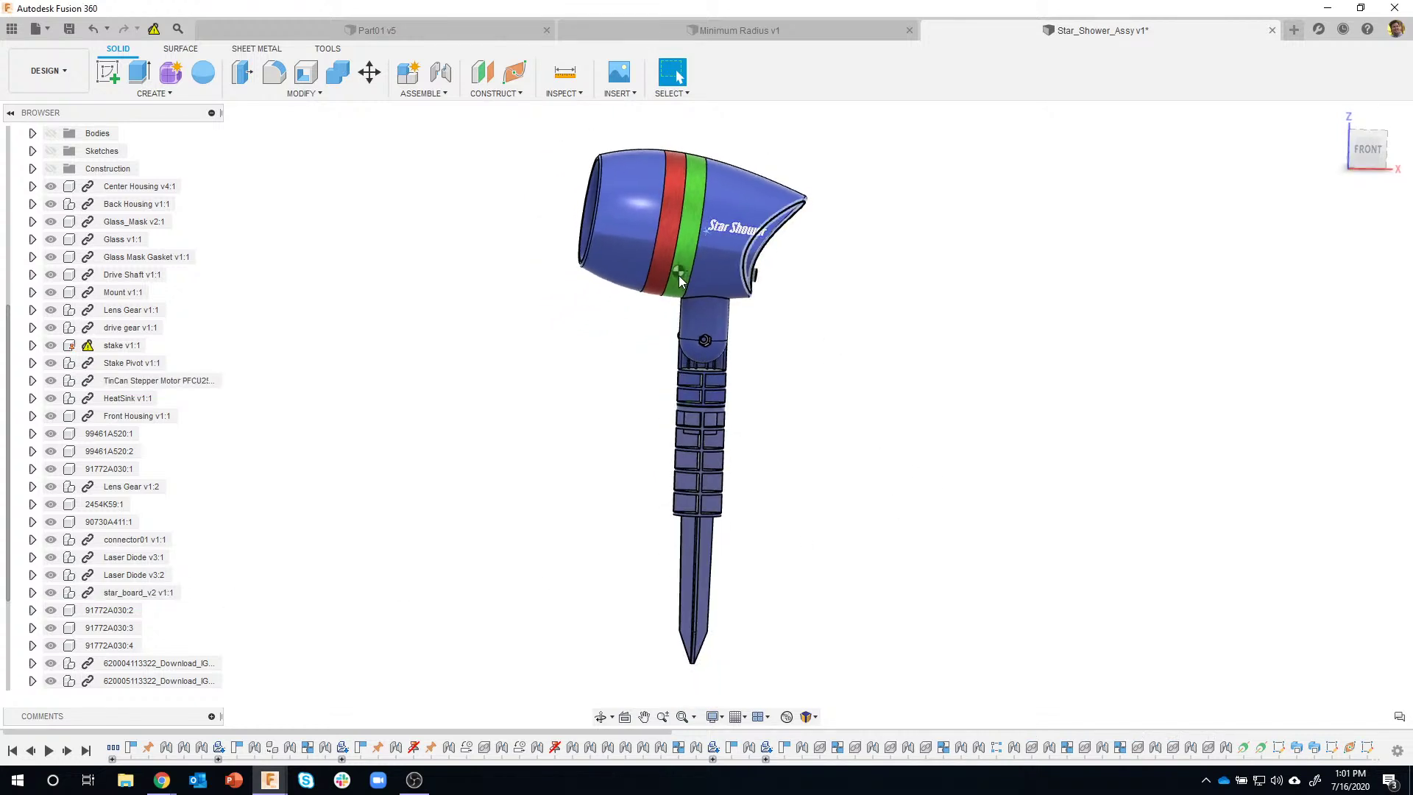
click(564, 93)
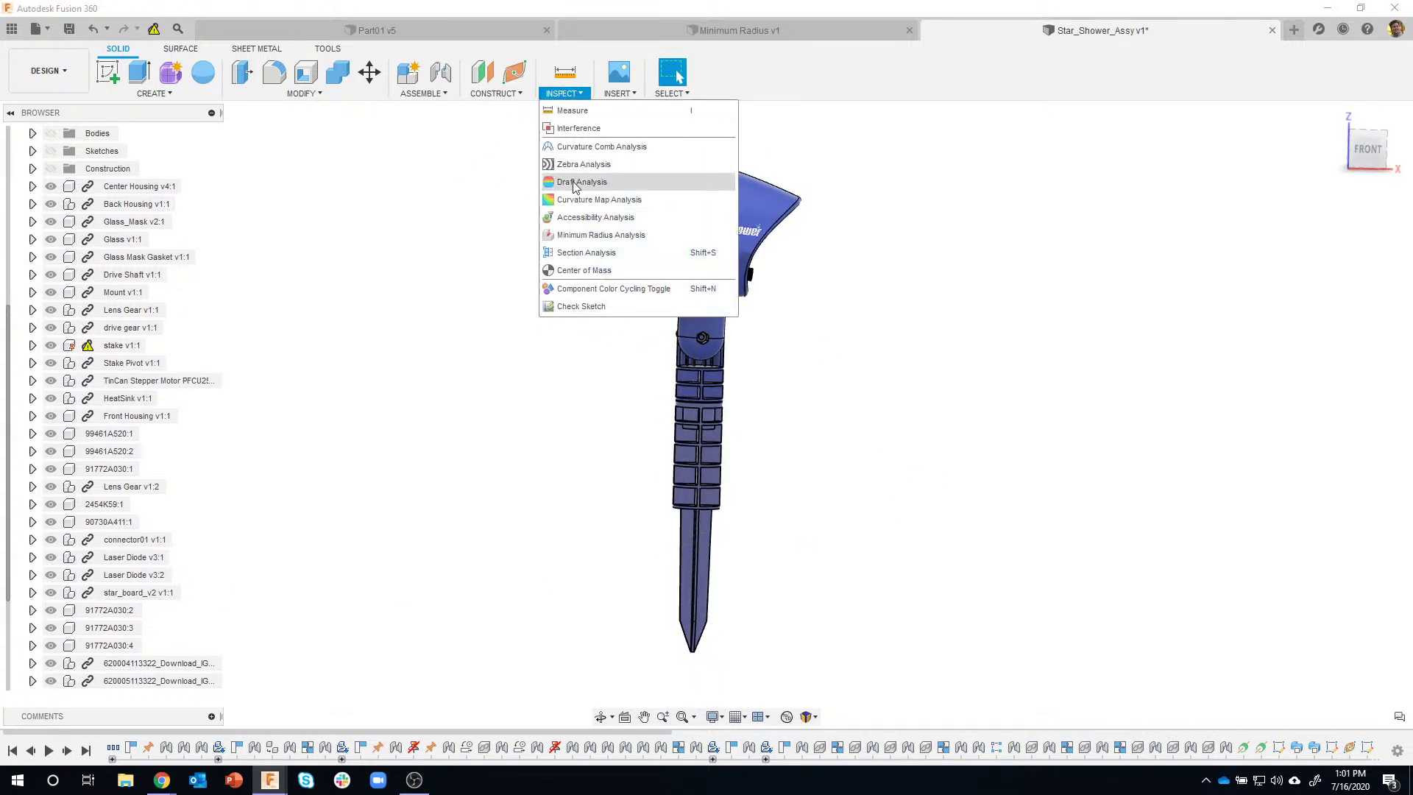
click(576, 271)
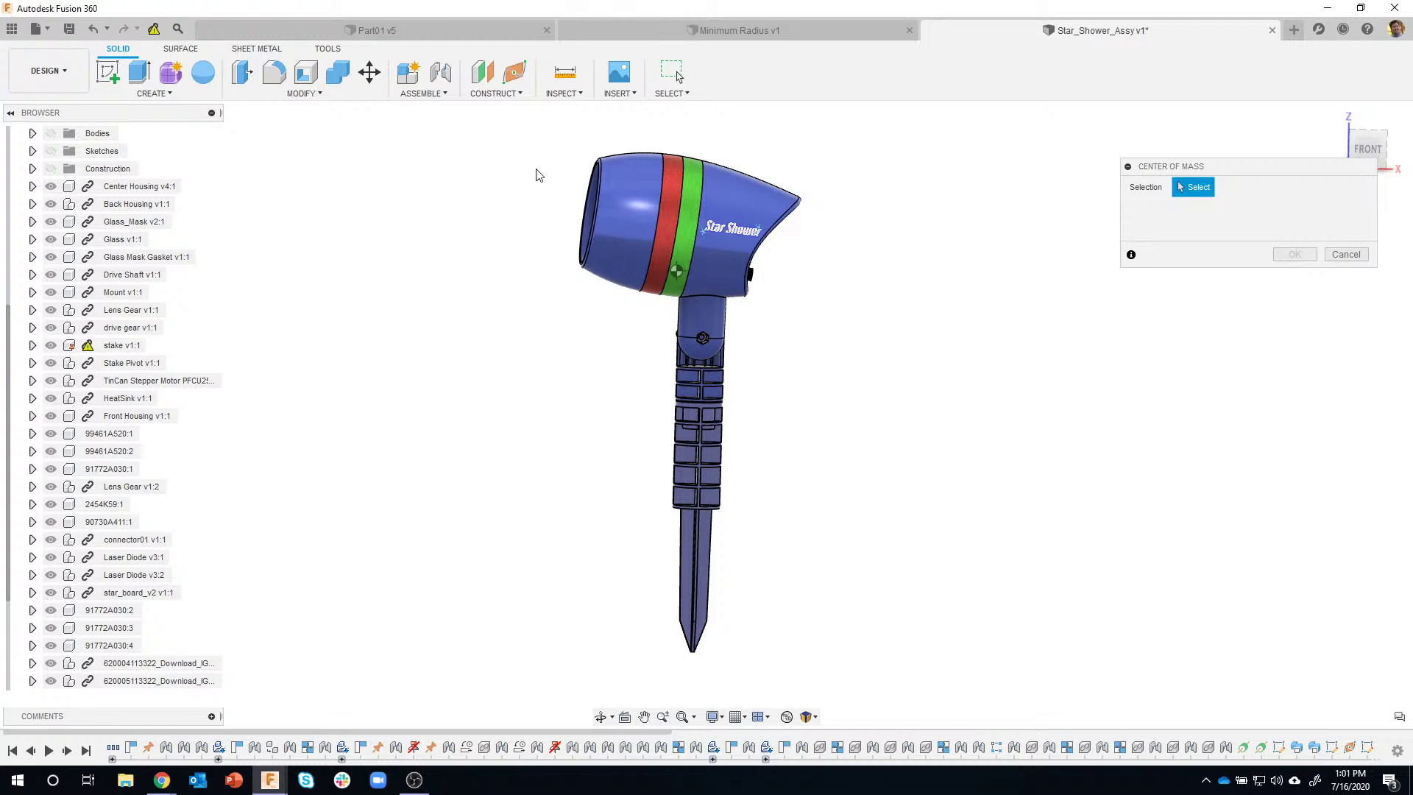
drag(503, 124, 920, 684)
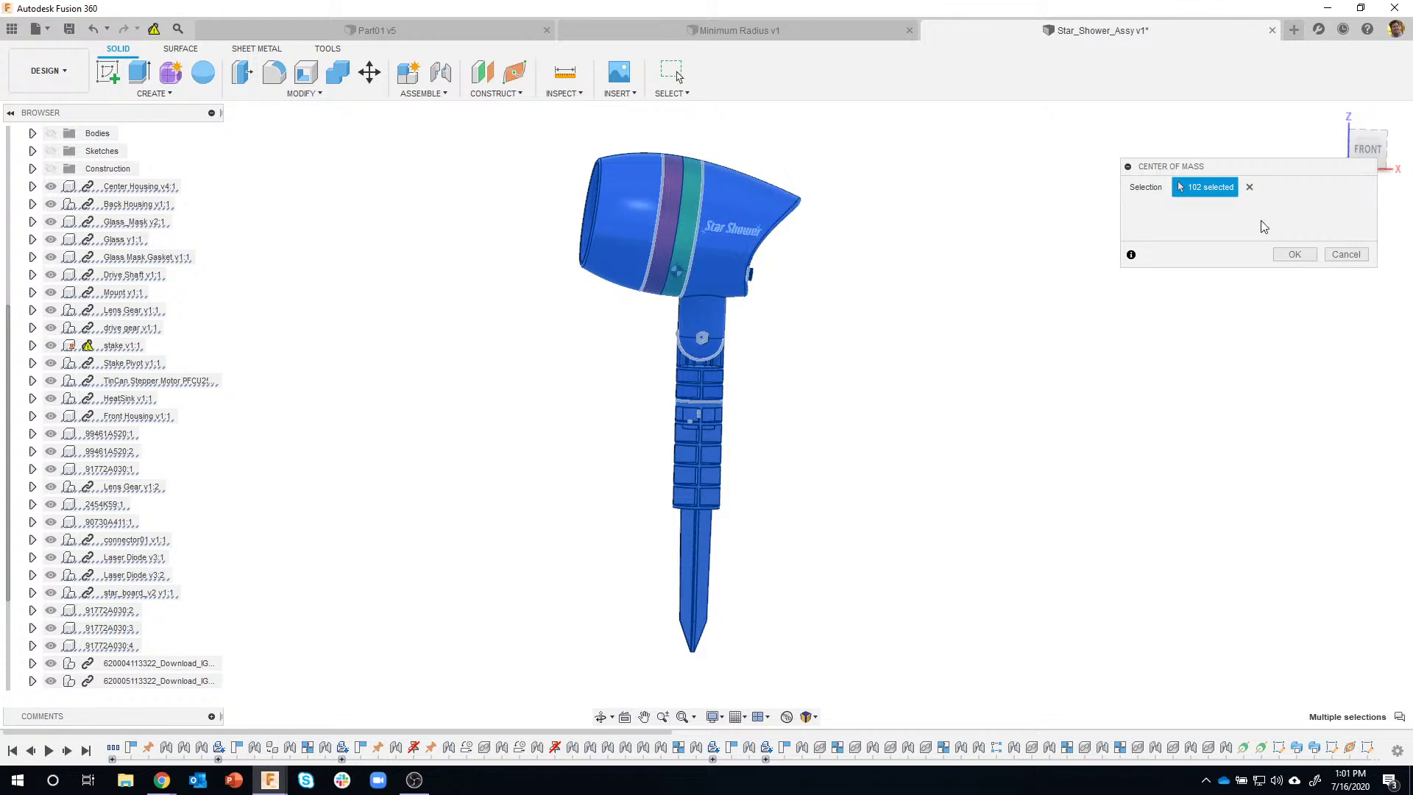
click(1293, 255)
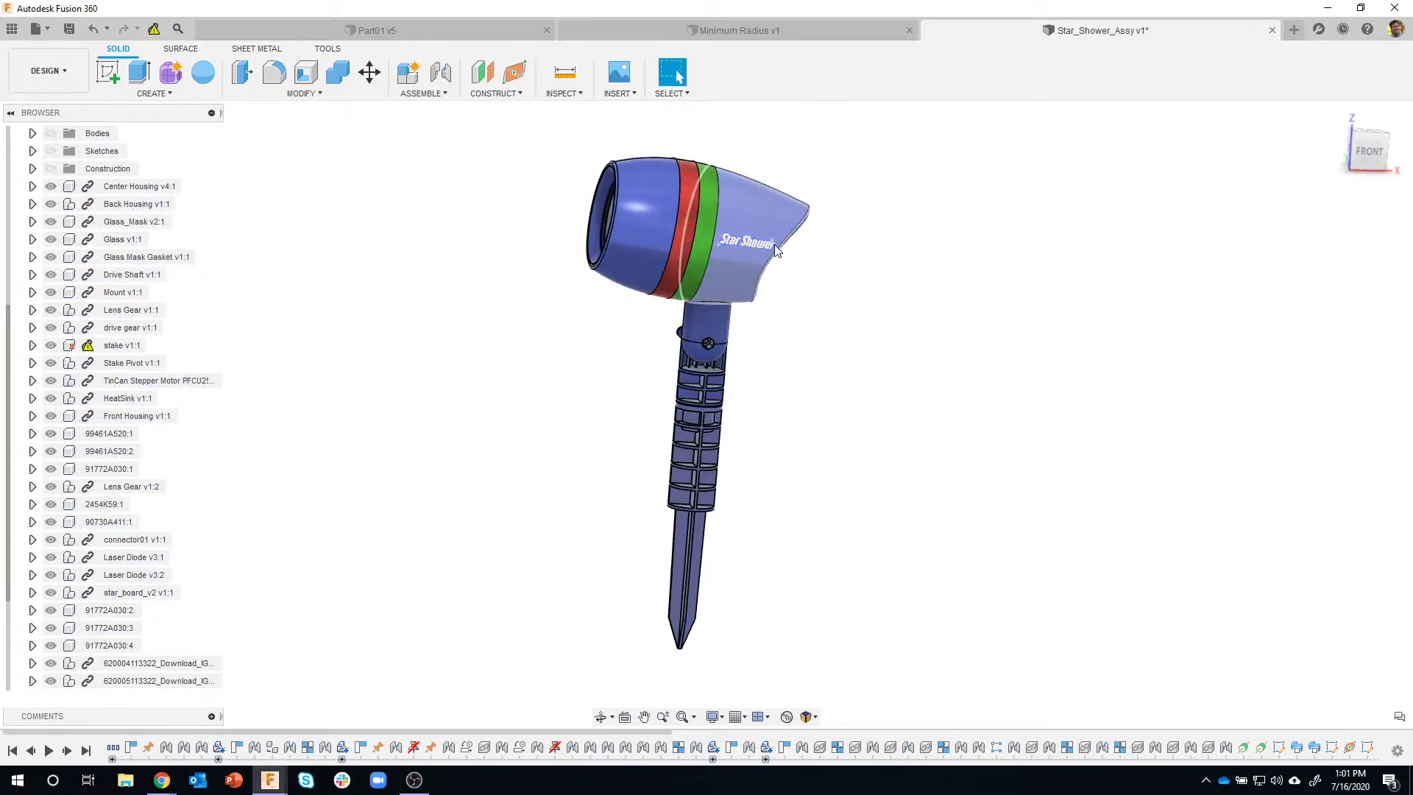
Compare the positions of the CenterOfMass2 and CenterOfMass3 markers on the lamp head's green band, using the saved analyses
scroll(688, 251, up, 4)
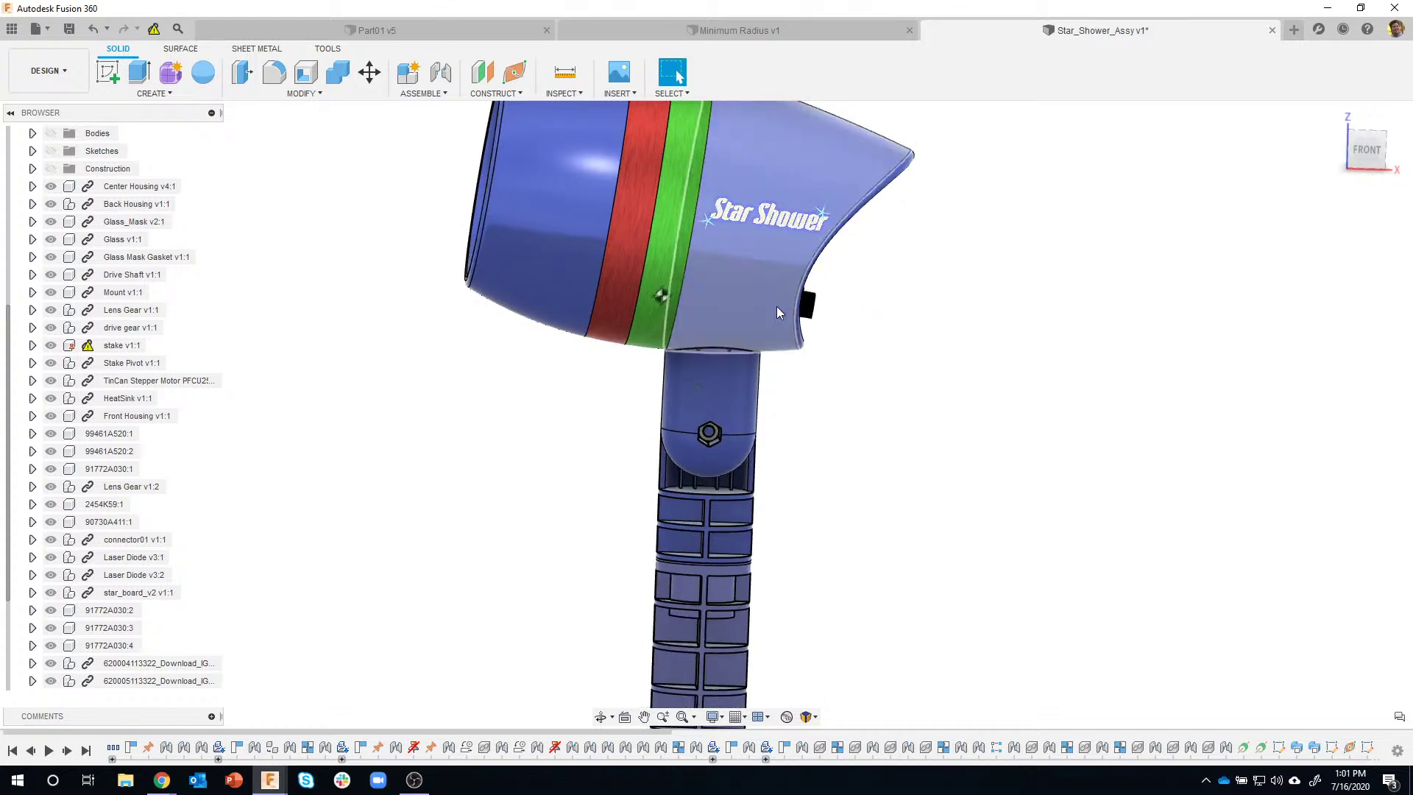
scroll(685, 296, up, 5)
scroll(707, 303, up, 4)
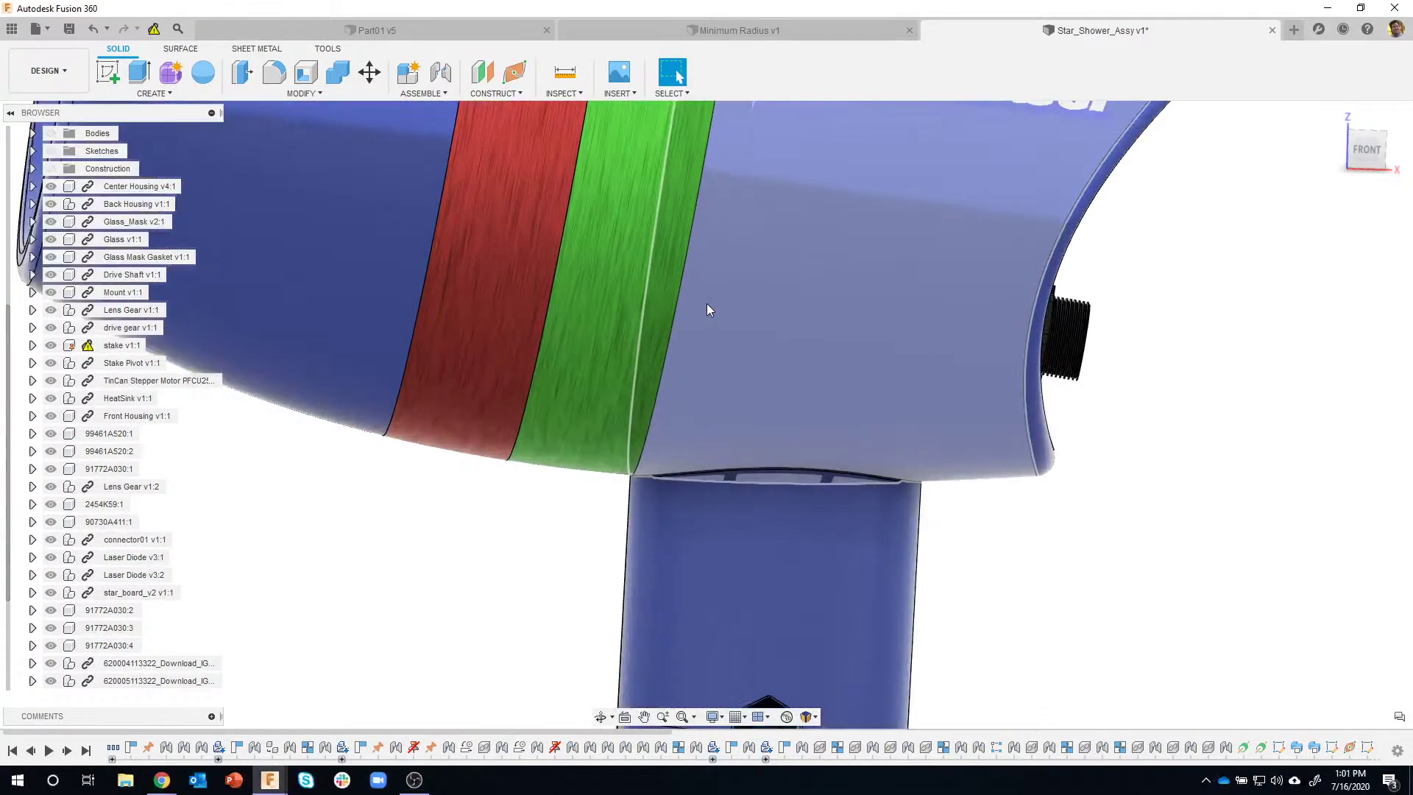
shift+middle_drag(807, 295, 764, 301)
shift+middle_drag(414, 602, 690, 339)
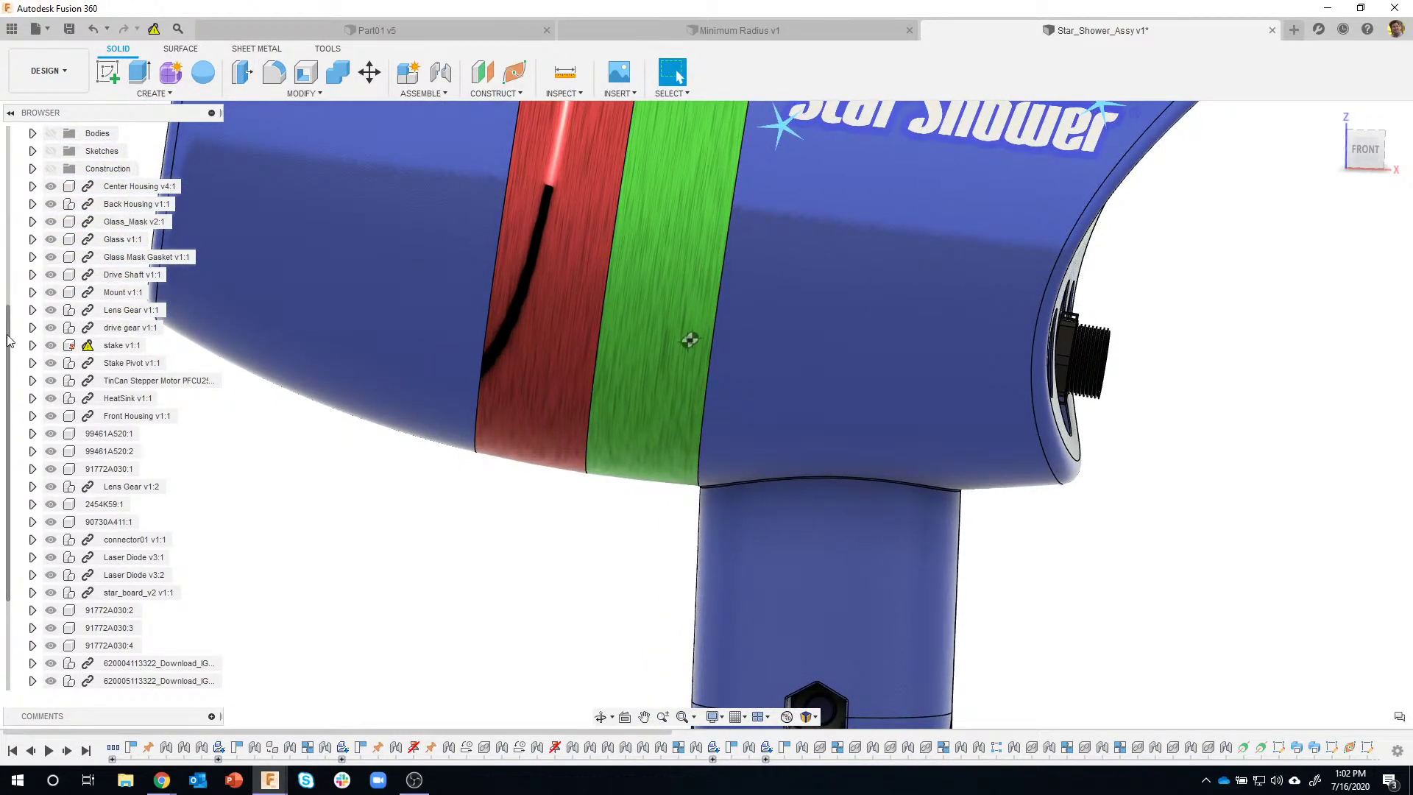
scroll(46, 190, up, 3)
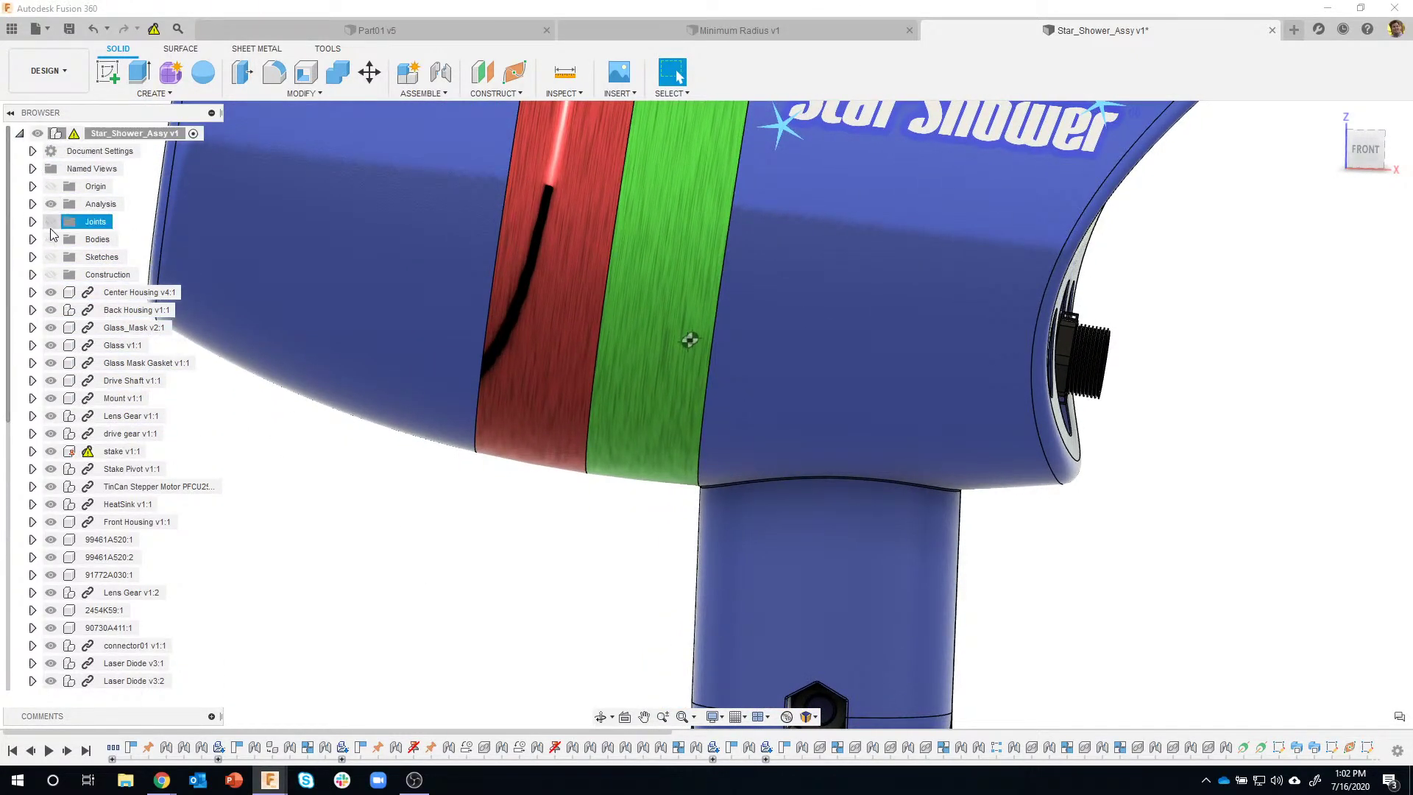
click(32, 204)
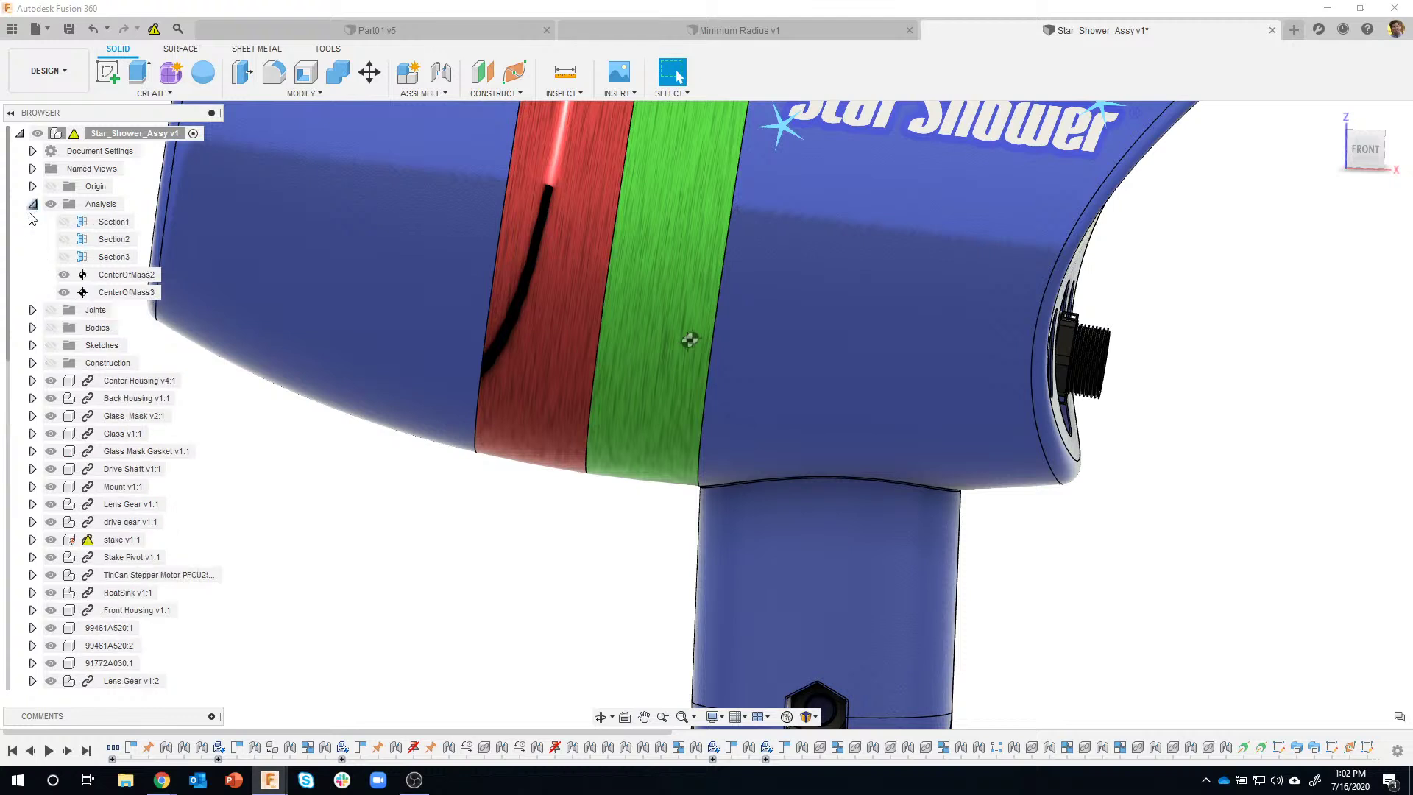
click(64, 275)
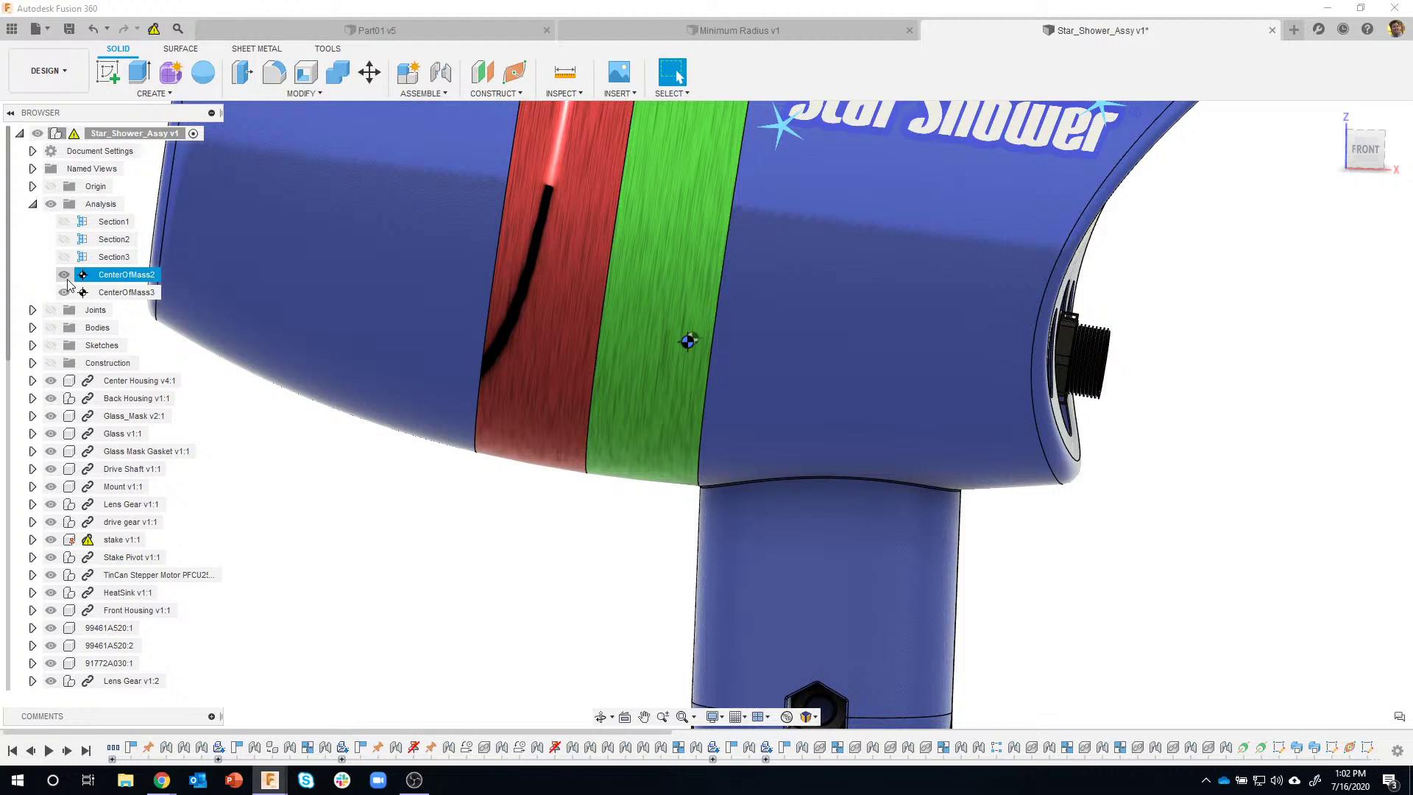
click(556, 631)
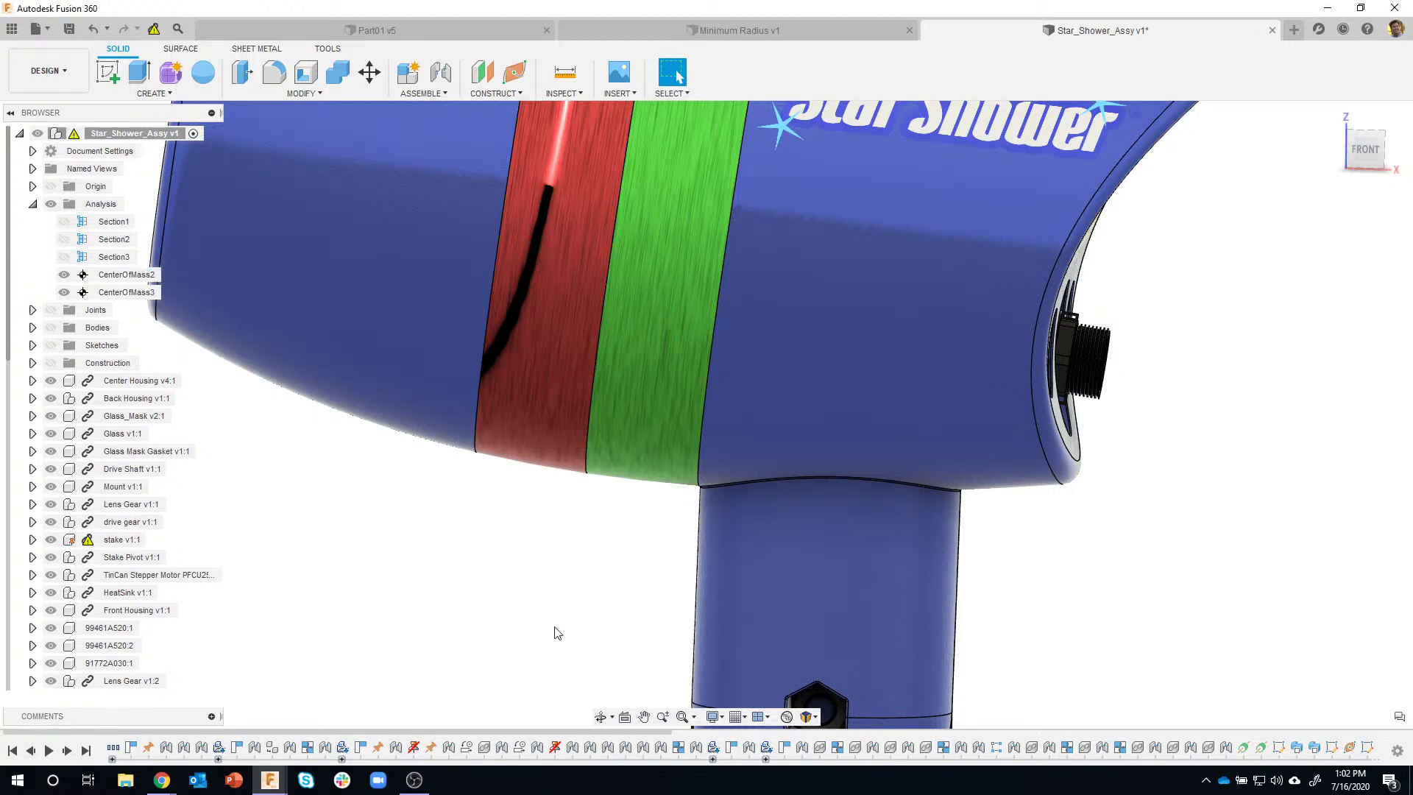
scroll(556, 633, down, 5)
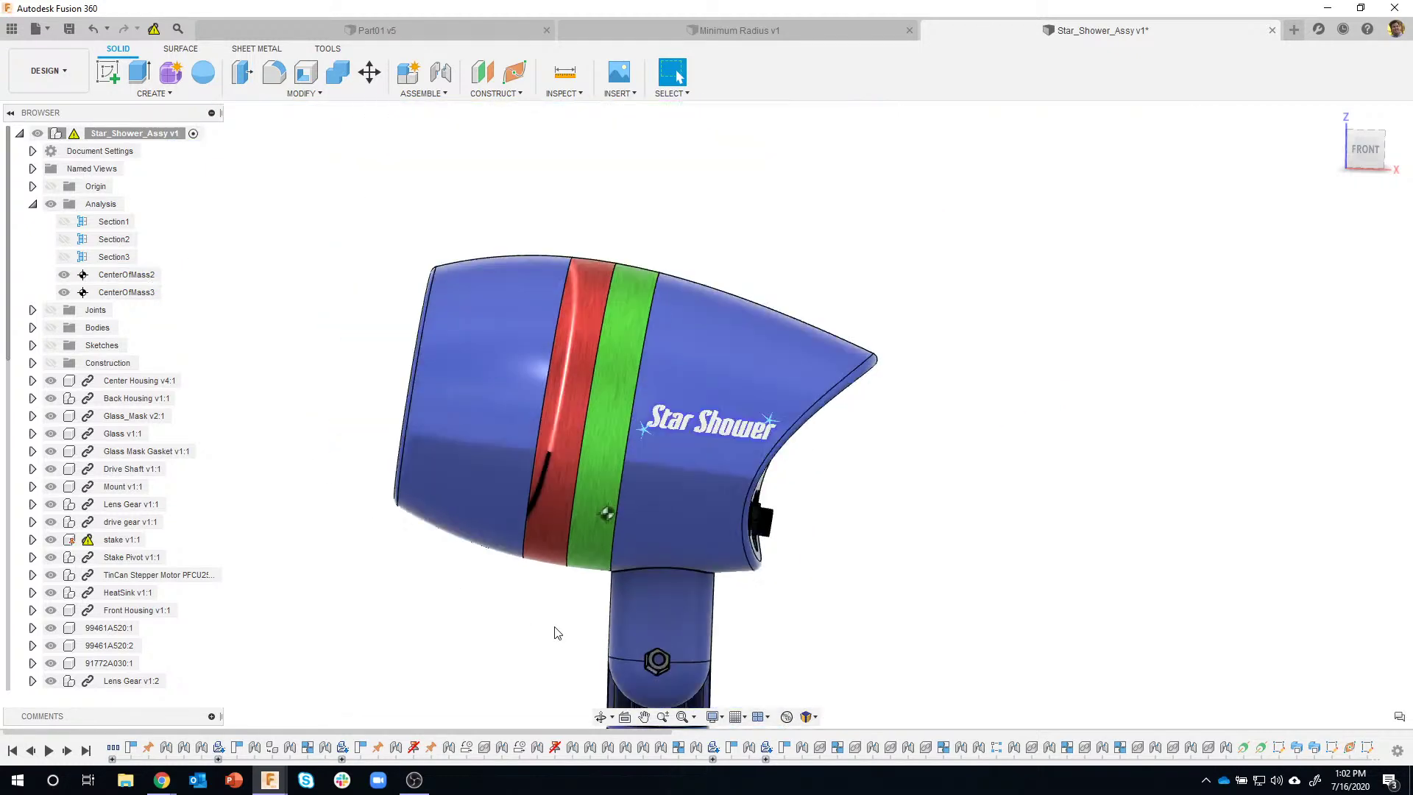
Open the Color_Component_Cycle design from the Inspect project folder and close the data view
click(12, 30)
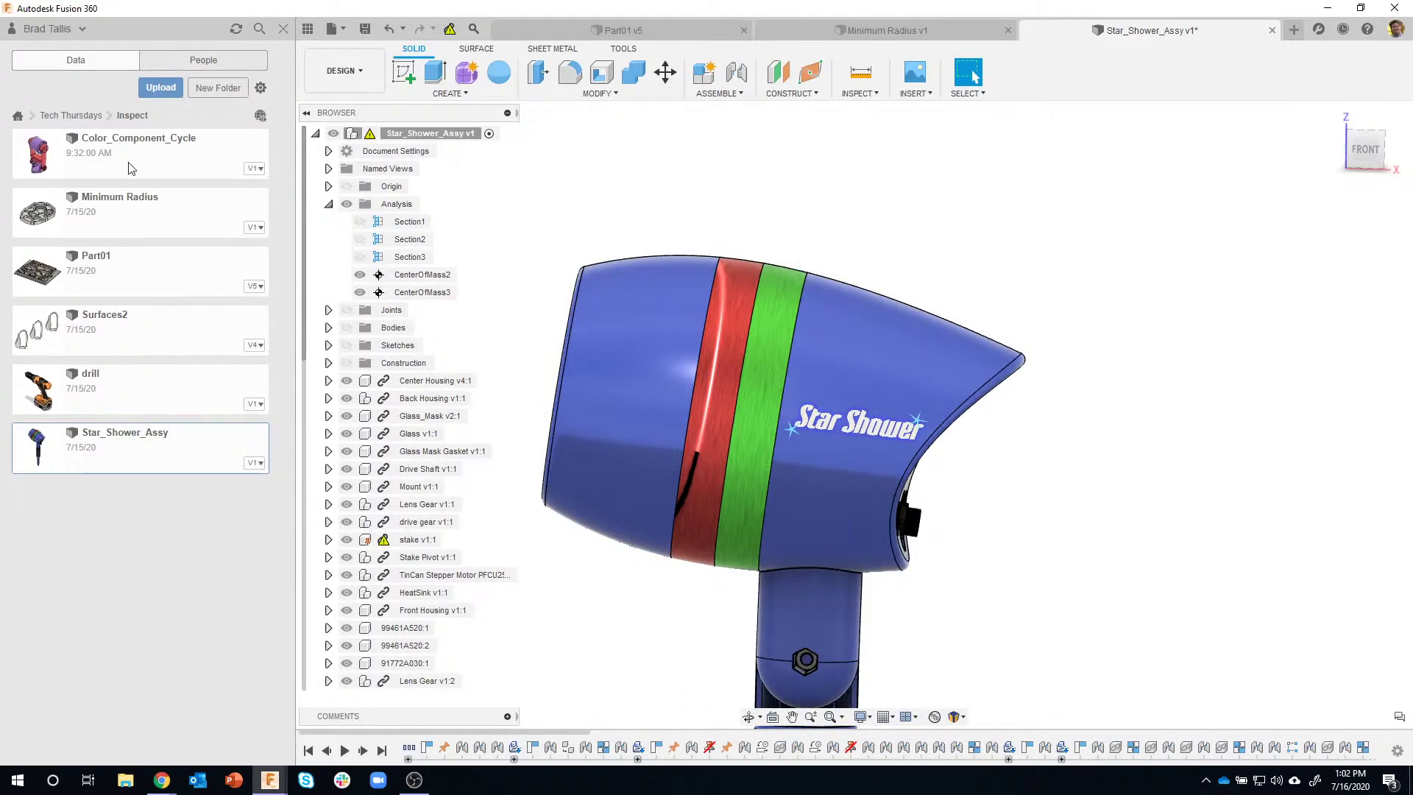
double_click(130, 169)
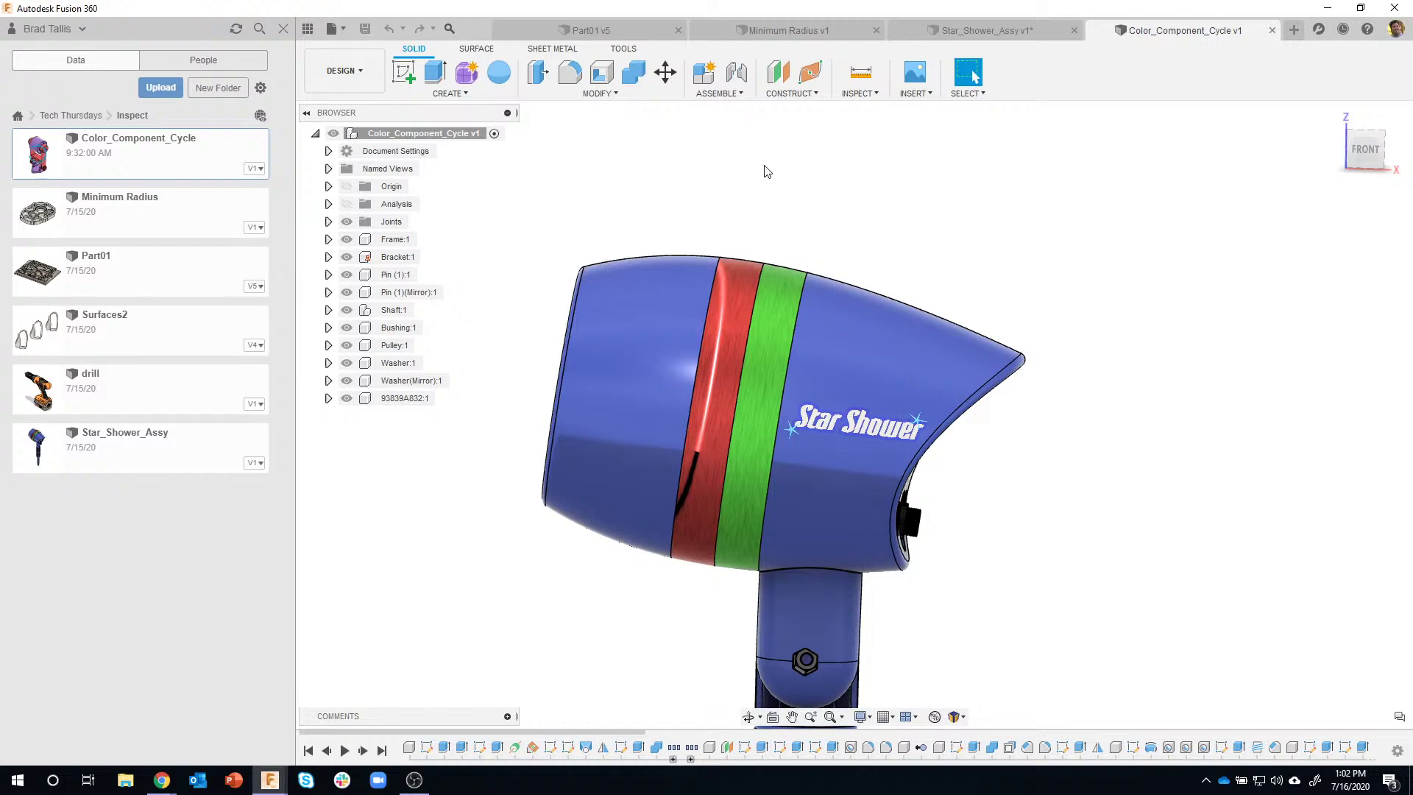
click(310, 30)
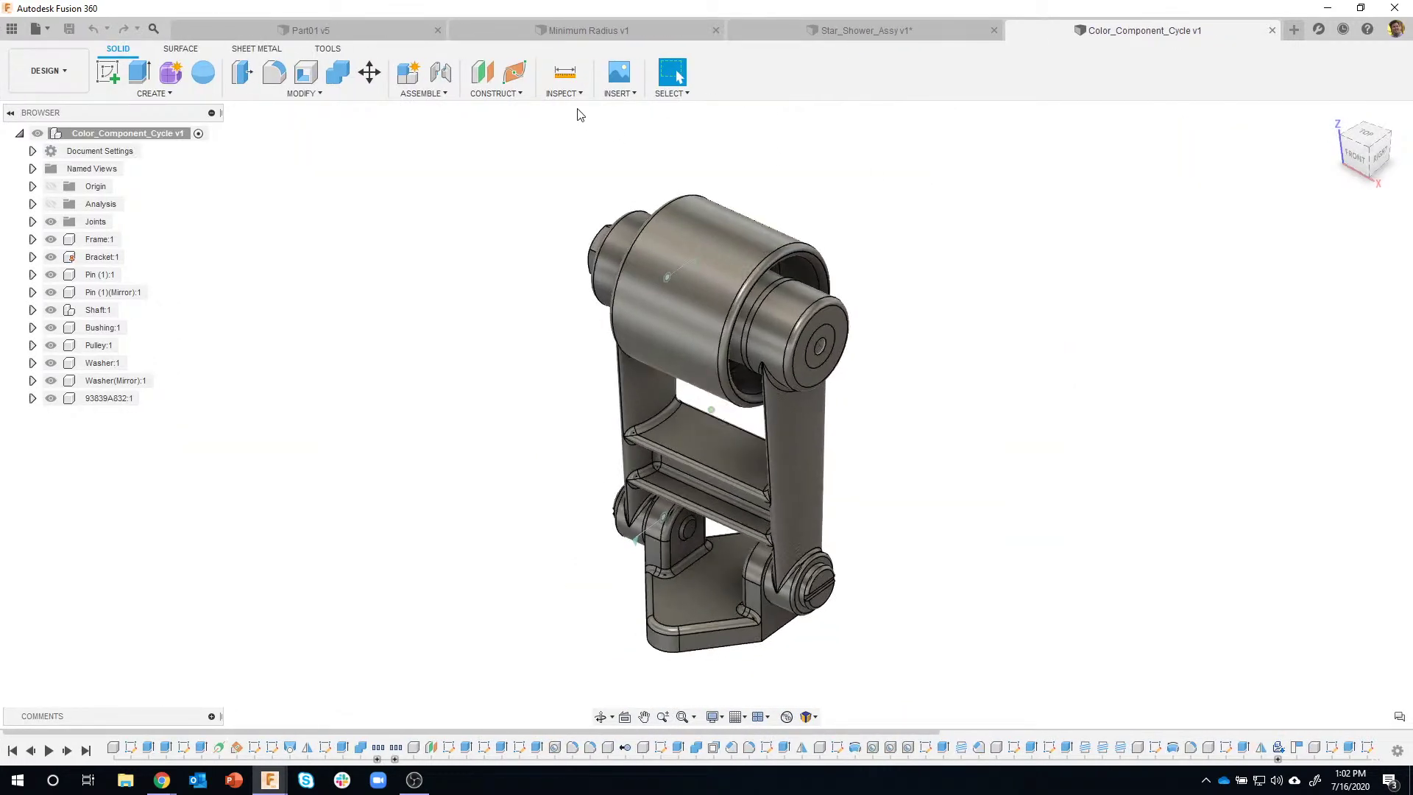
Turn on component color cycling for the pulley assembly
click(563, 94)
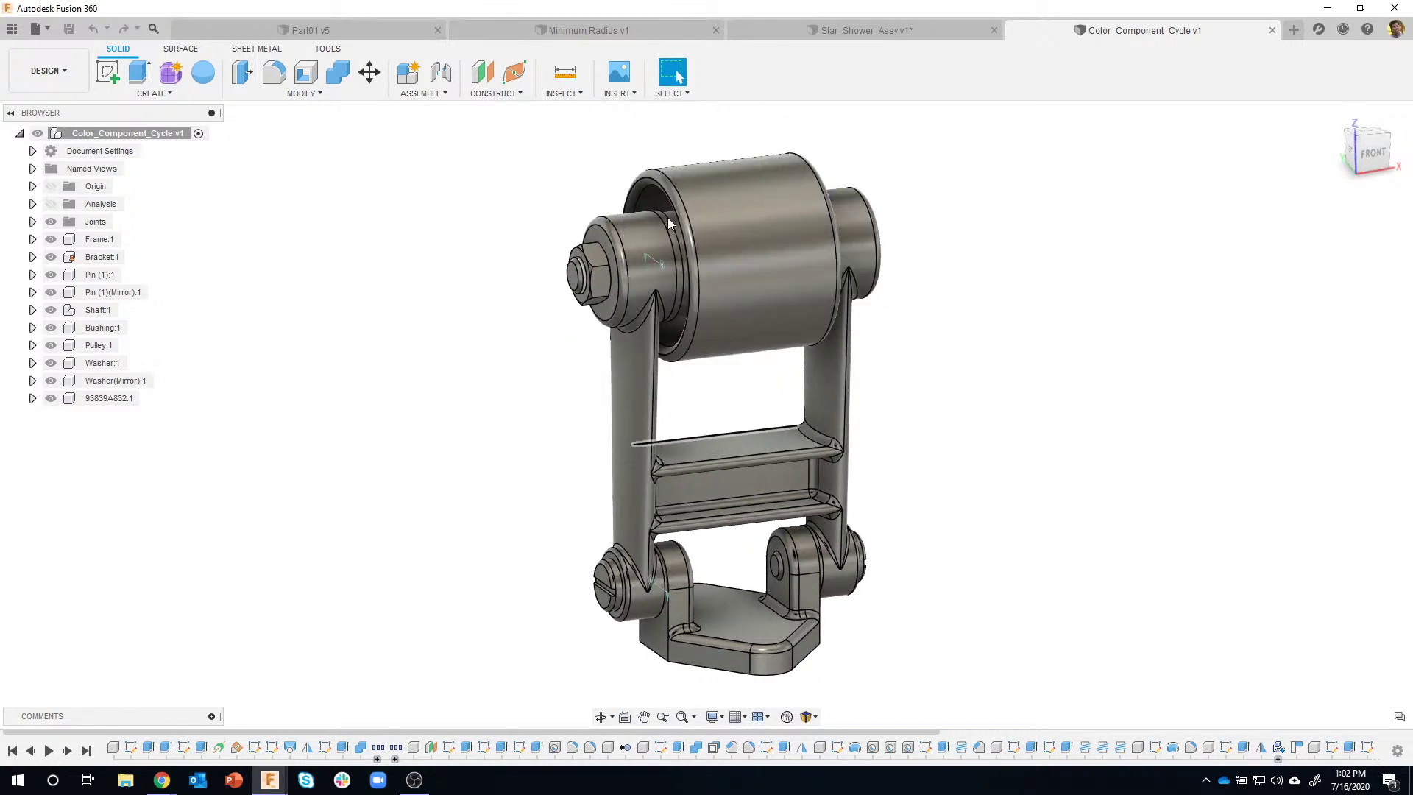
click(580, 89)
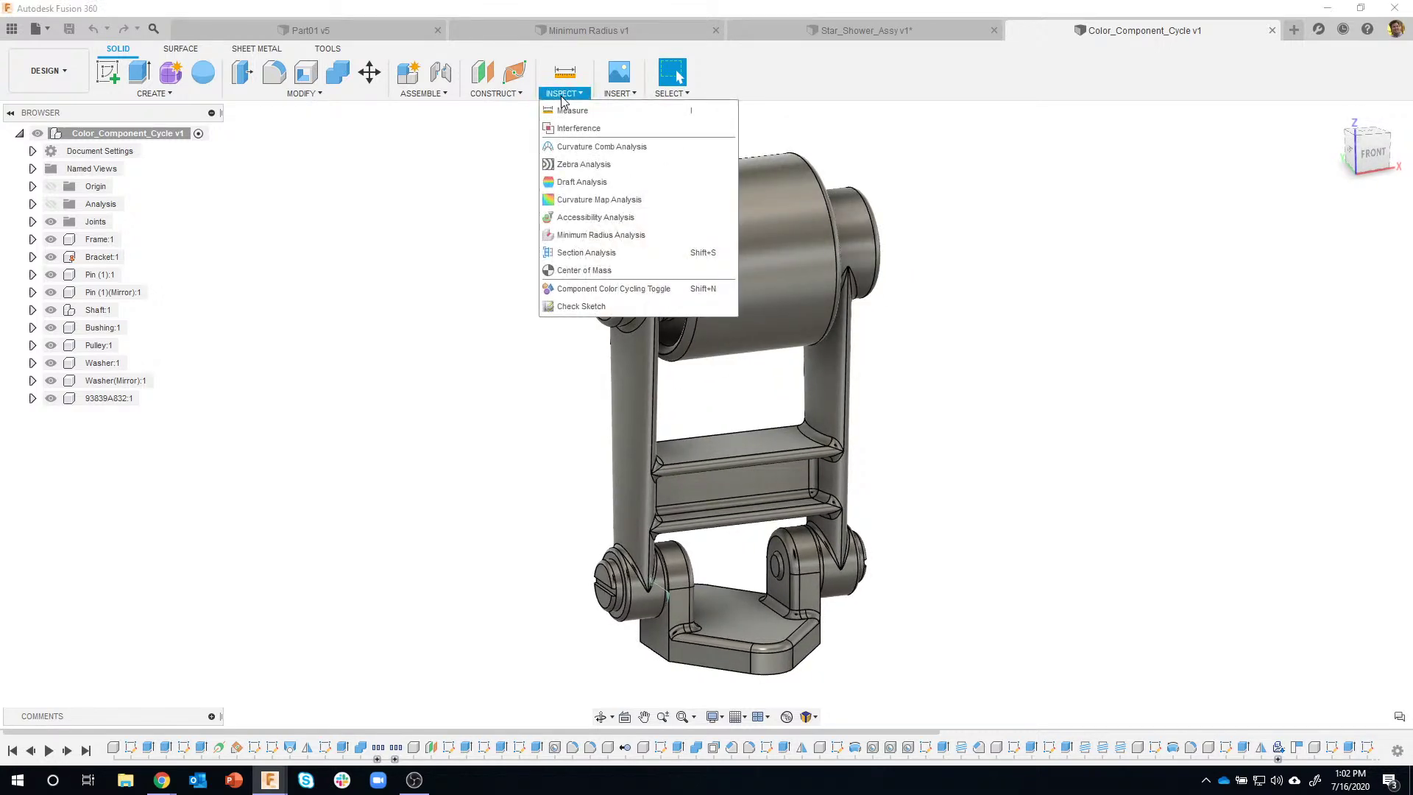
click(562, 290)
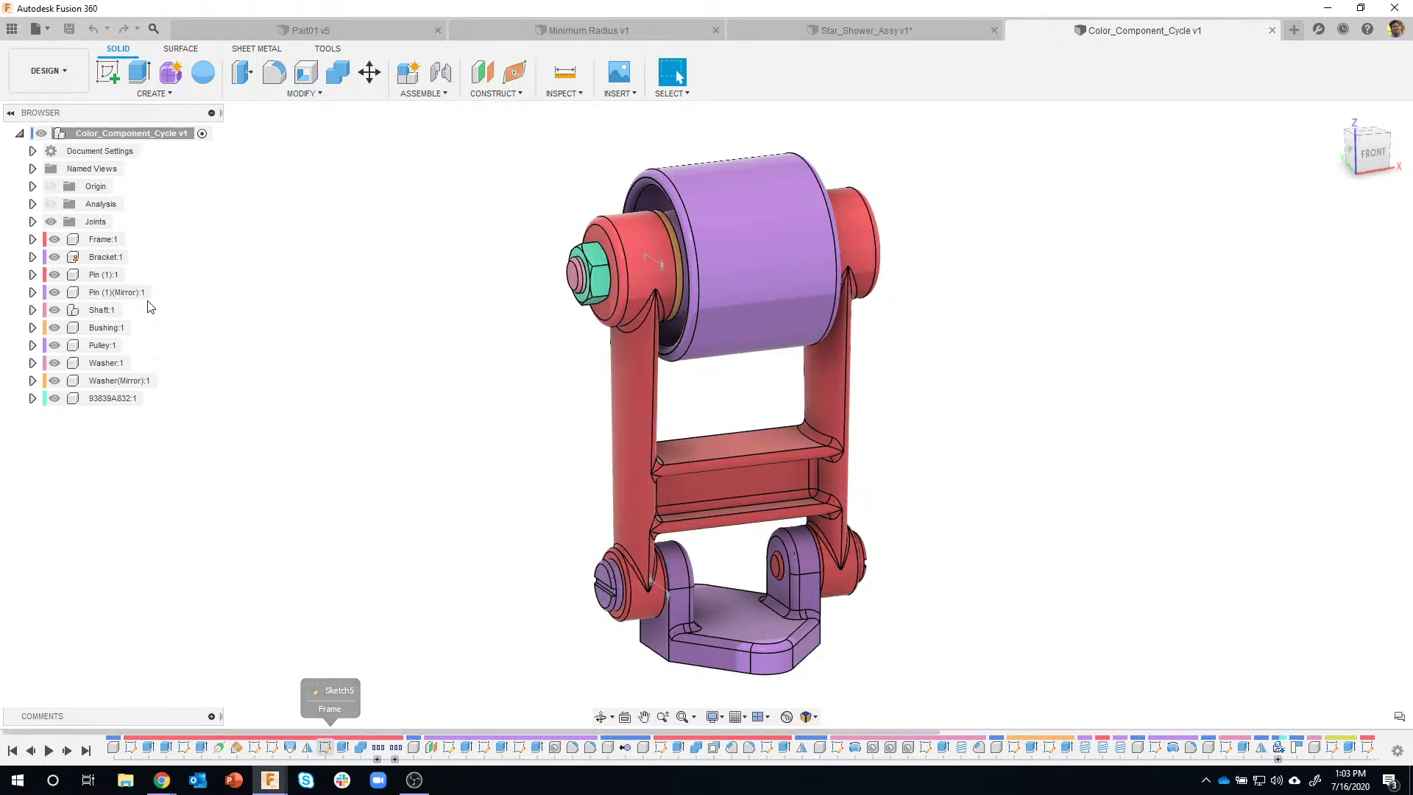
Activate the Frame:1 component to inspect its own color-coded timeline features, and reactivate the top-level assembly
click(45, 241)
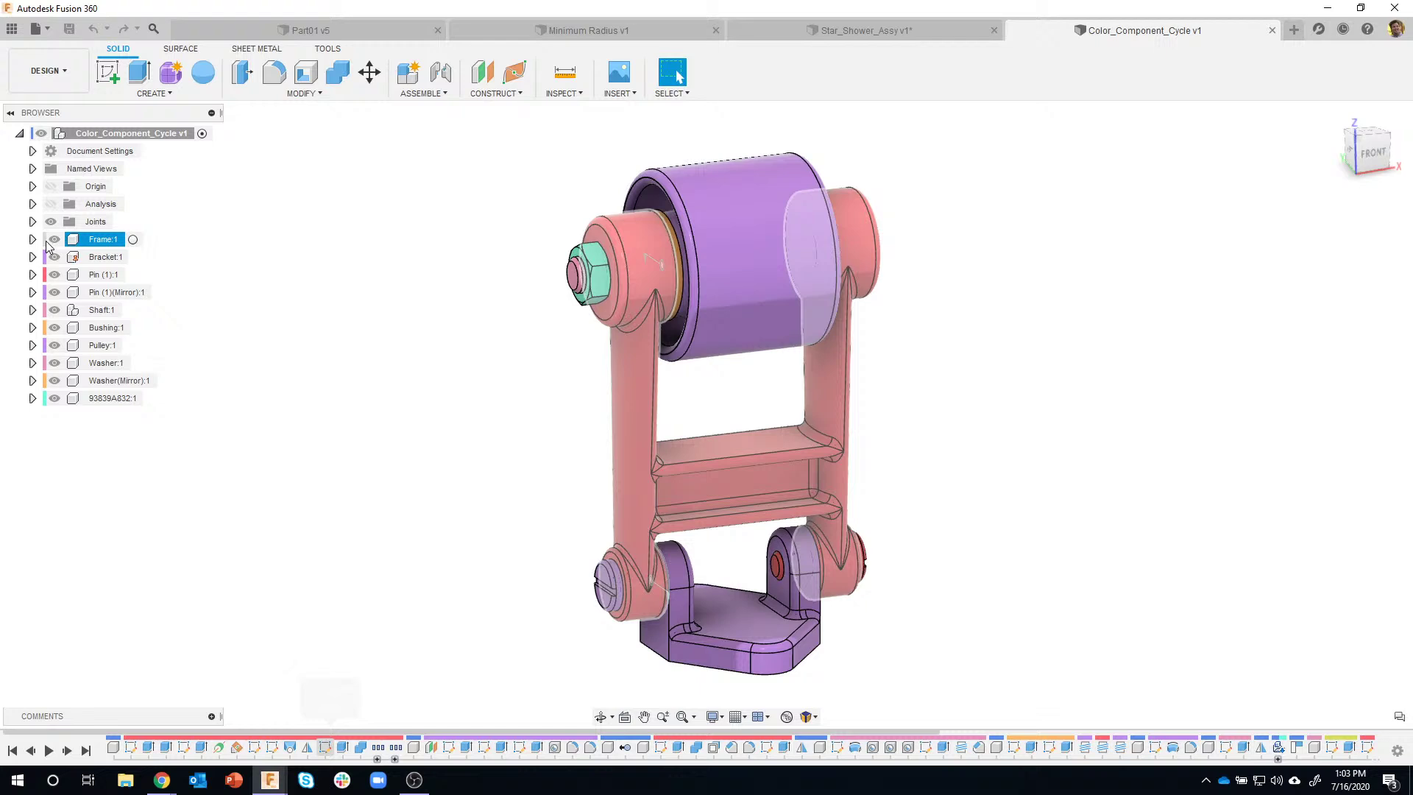
click(134, 240)
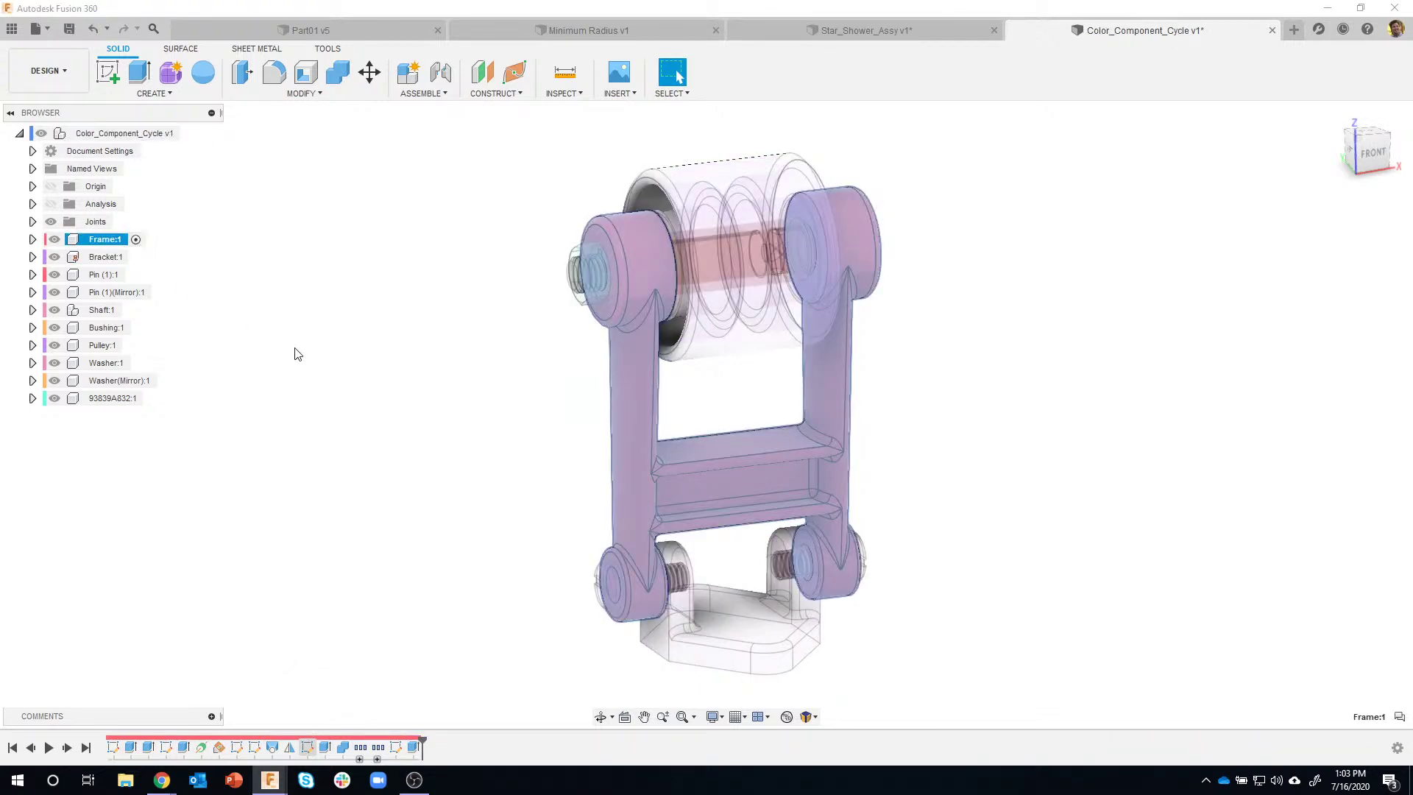
click(339, 489)
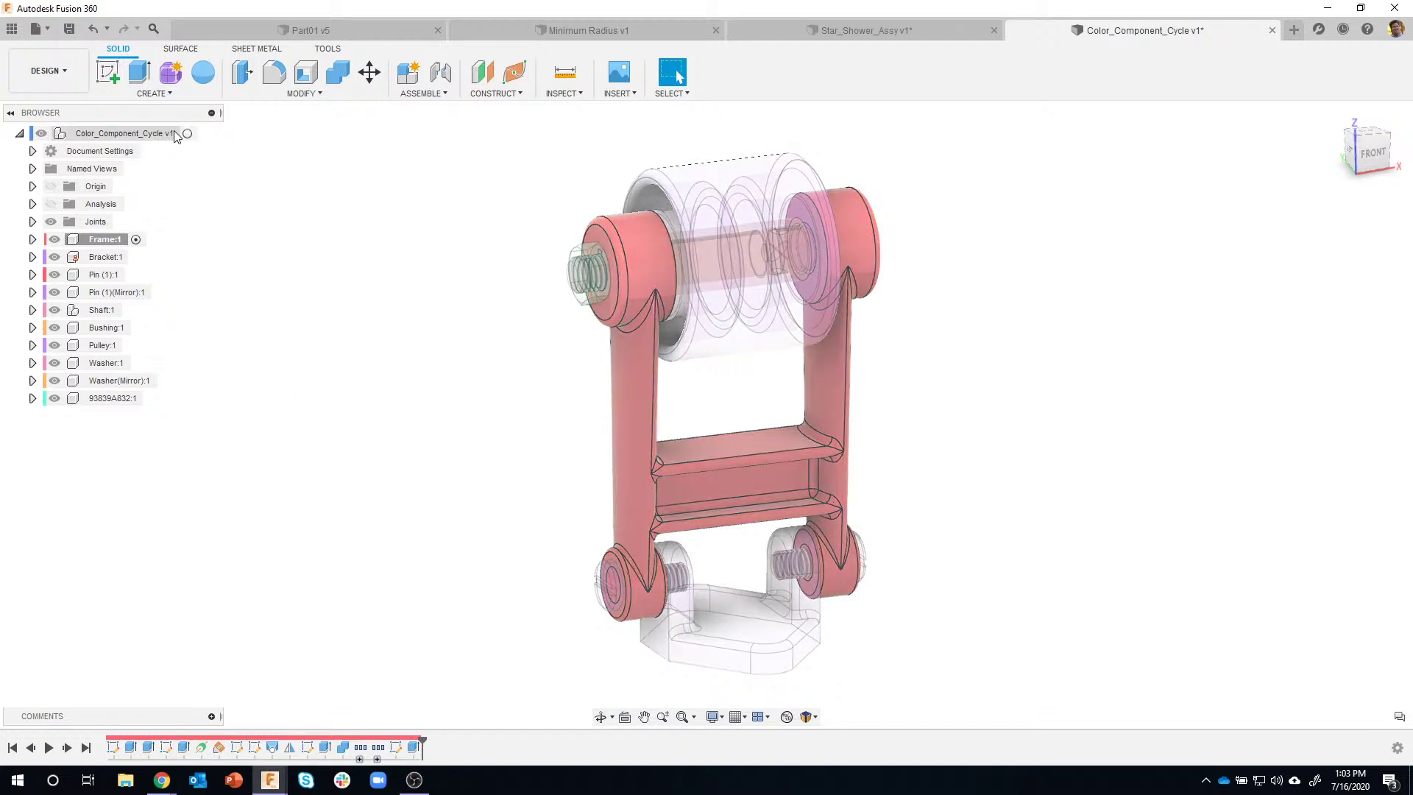
click(202, 133)
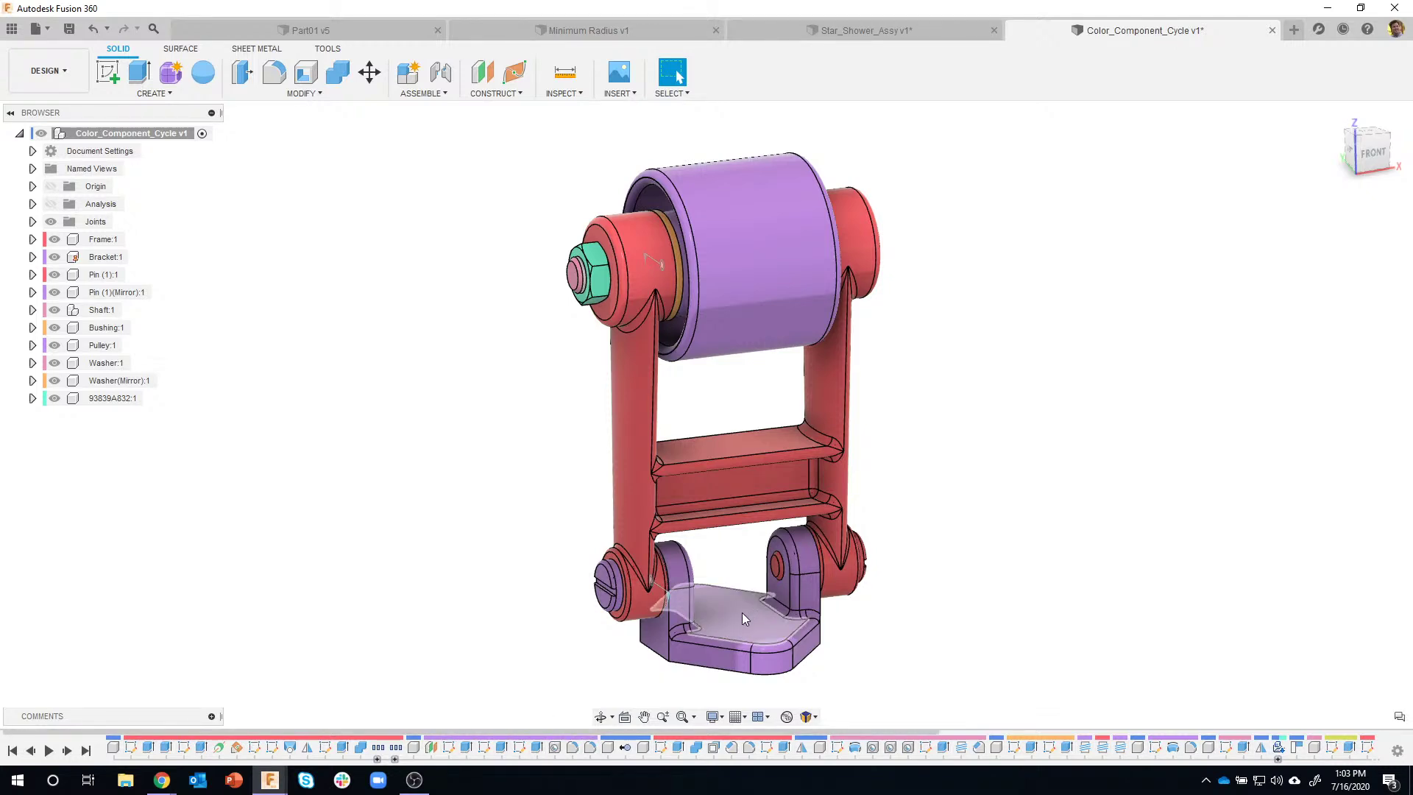
Review the color-coded assembly timeline and the Bushing:1 component's features by activating it, and return to the top-level assembly
drag(497, 730, 1080, 721)
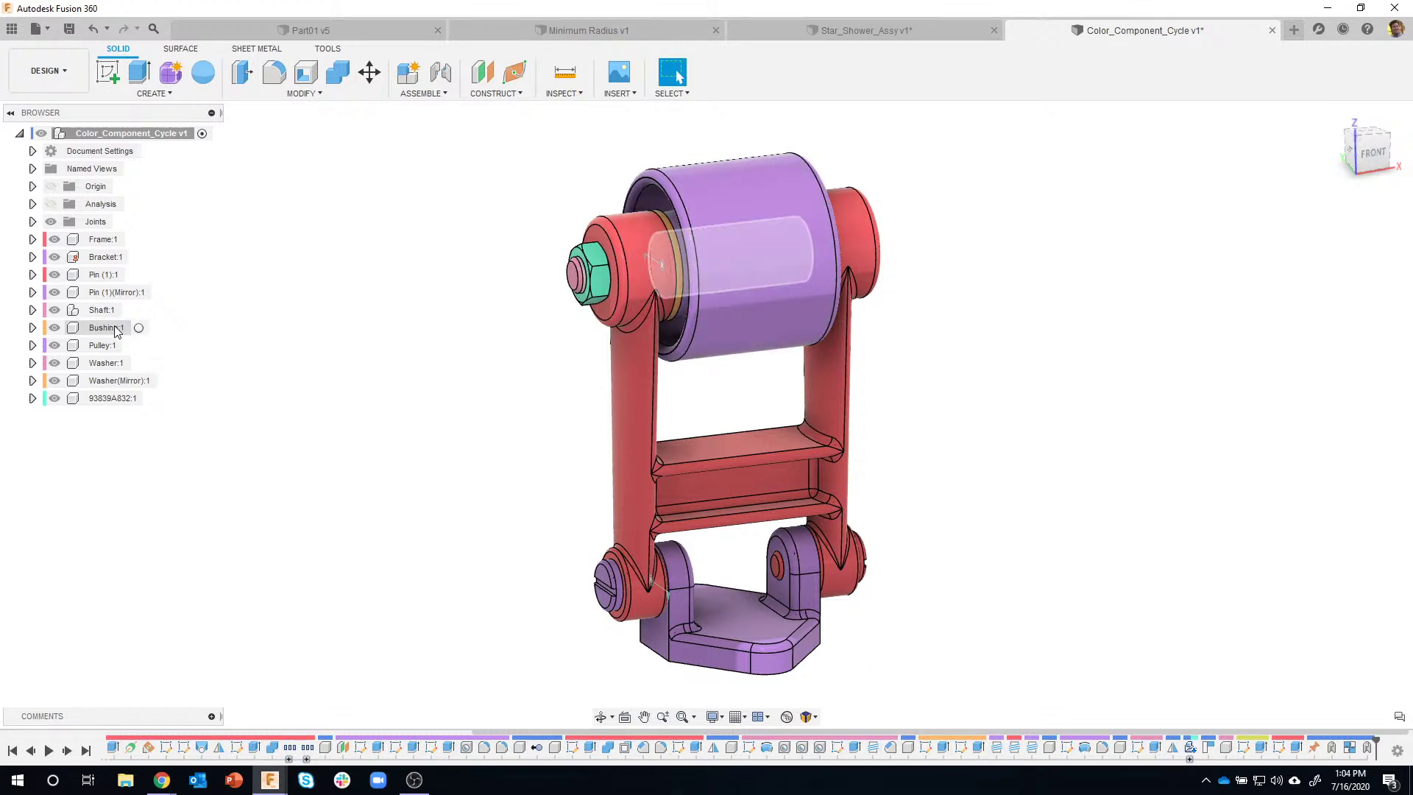
click(143, 328)
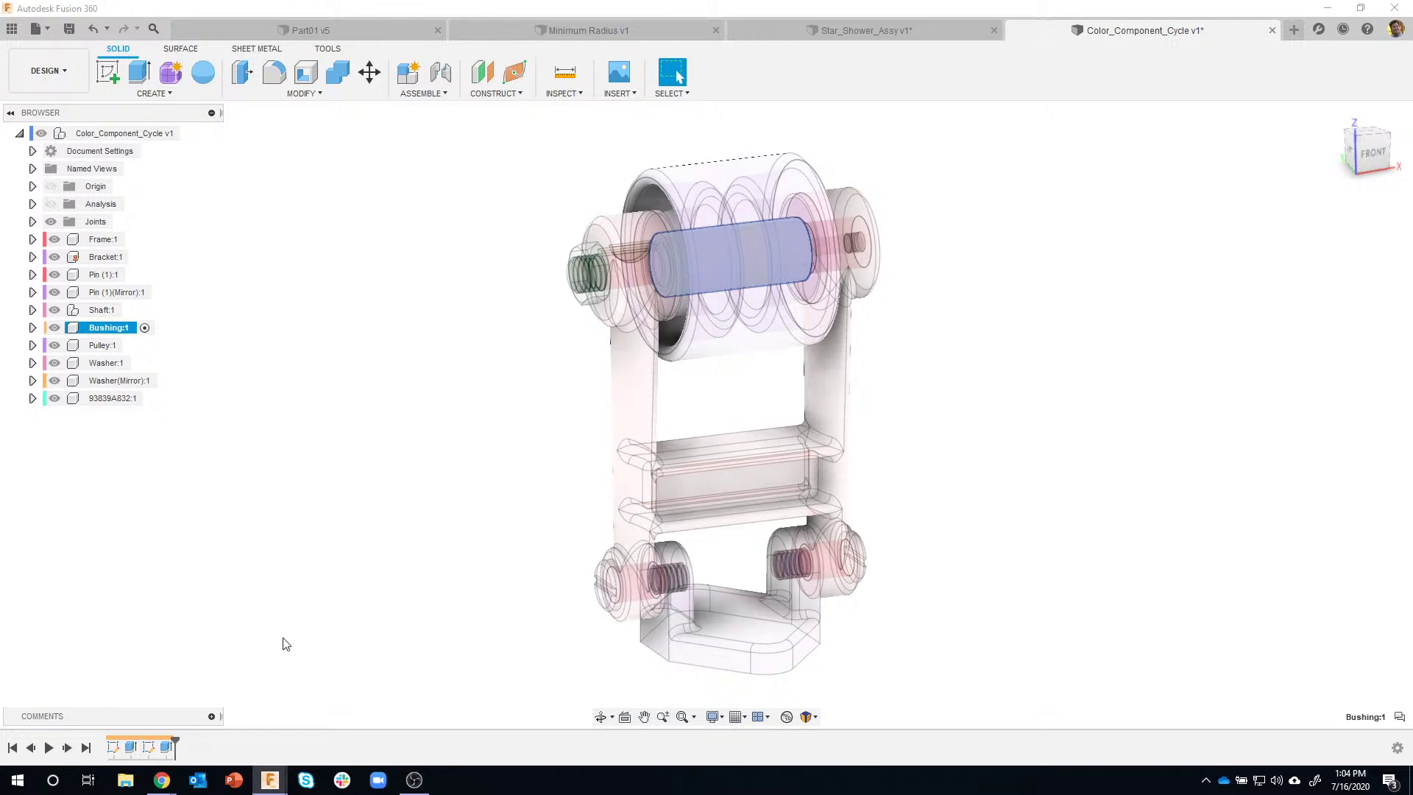
double_click(151, 133)
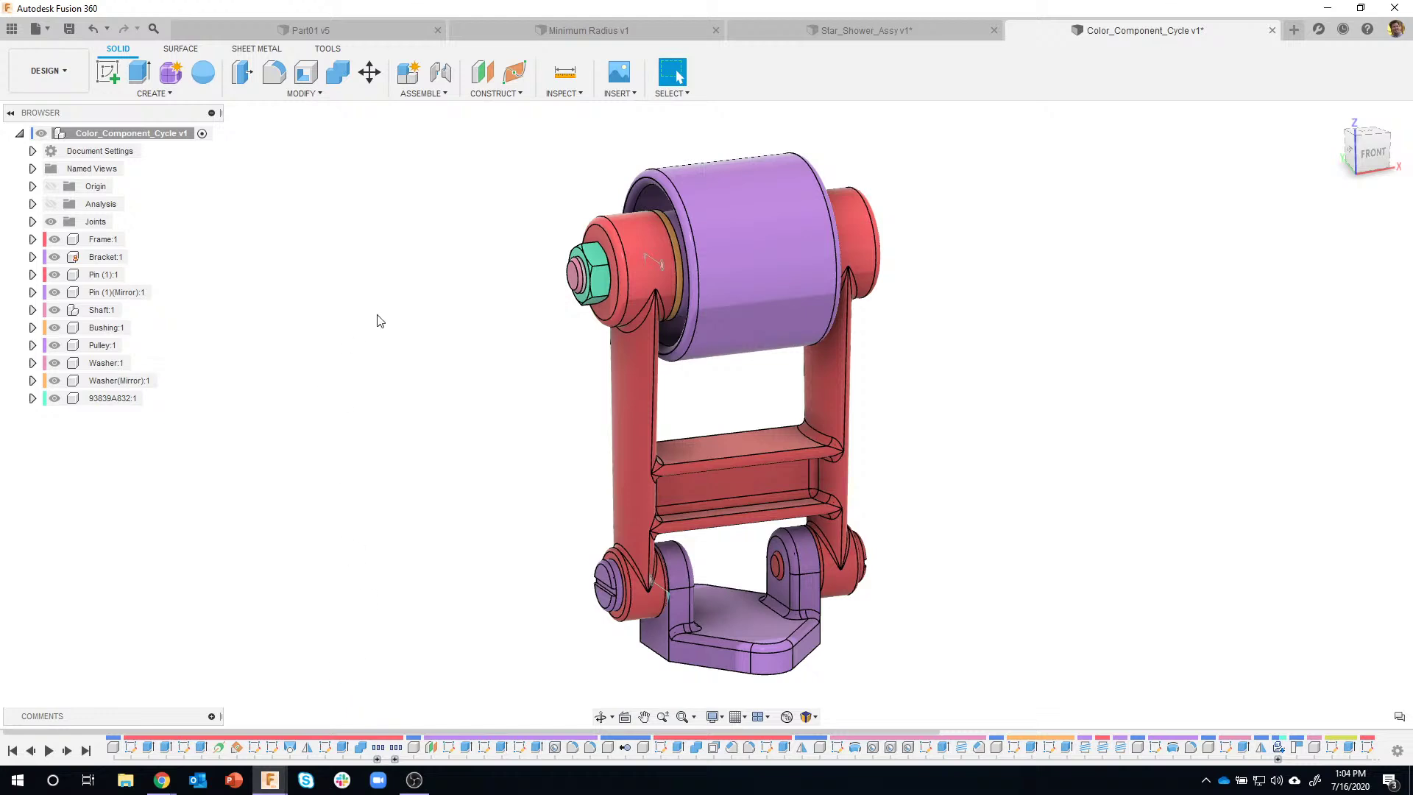
Turn off component color cycling to restore the pulley assembly's original appearances
click(564, 93)
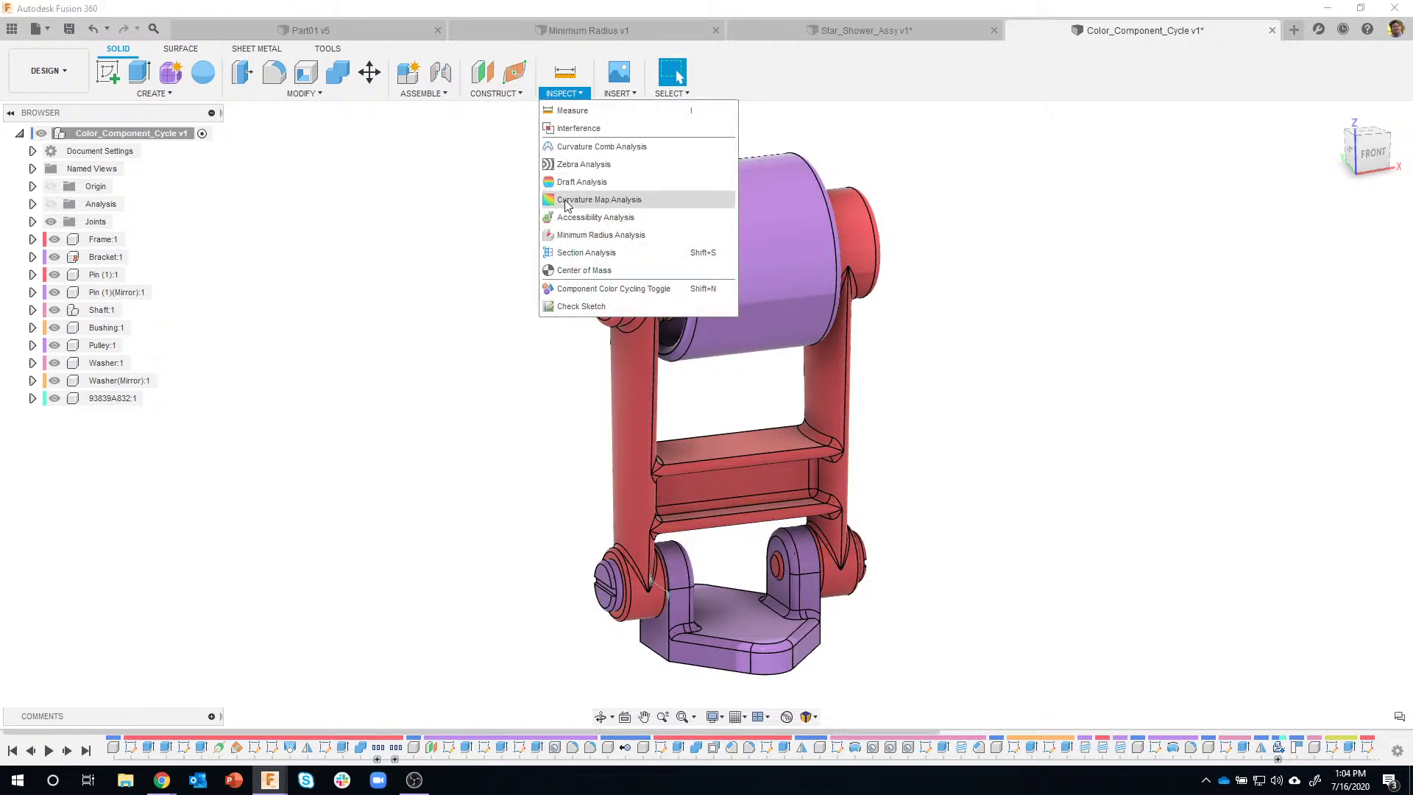
click(578, 290)
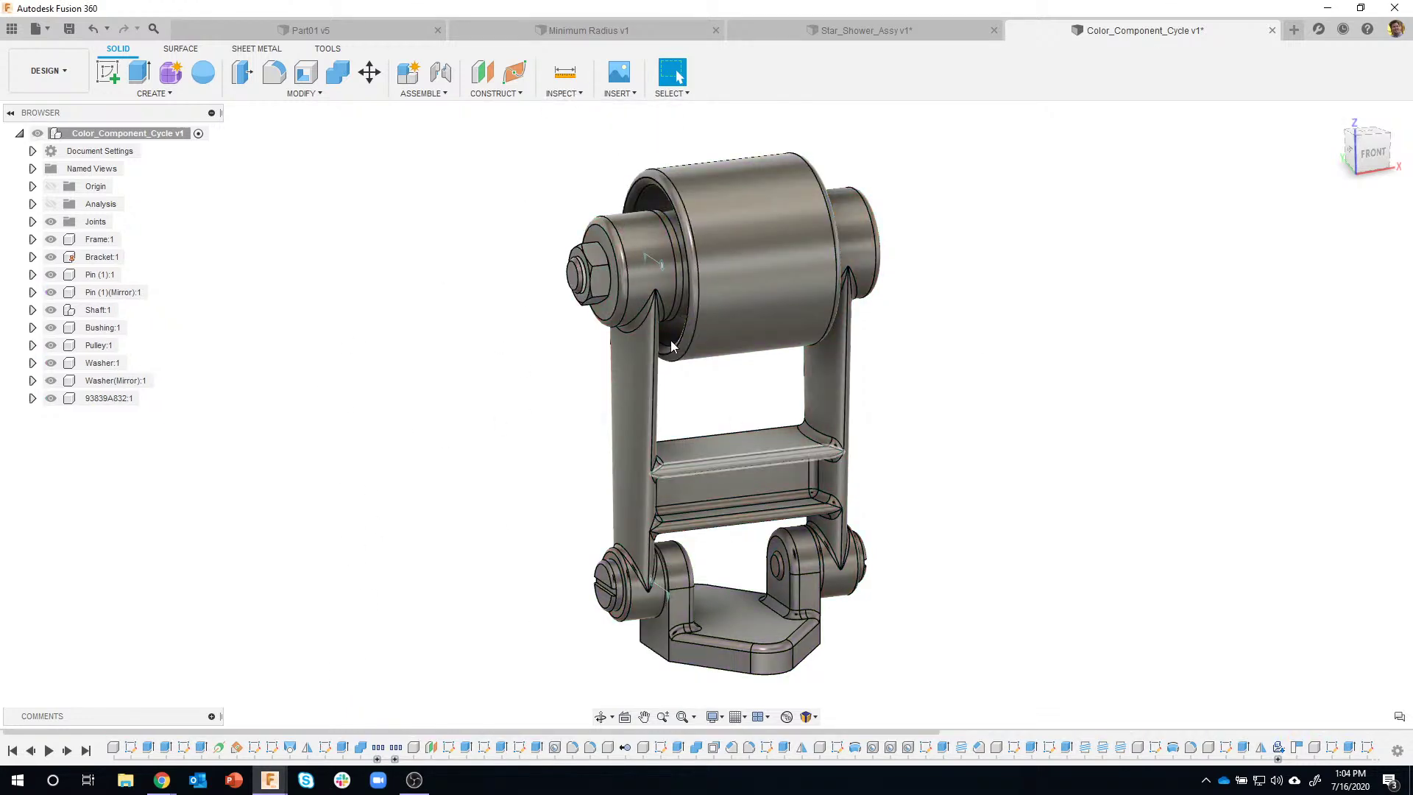
click(562, 93)
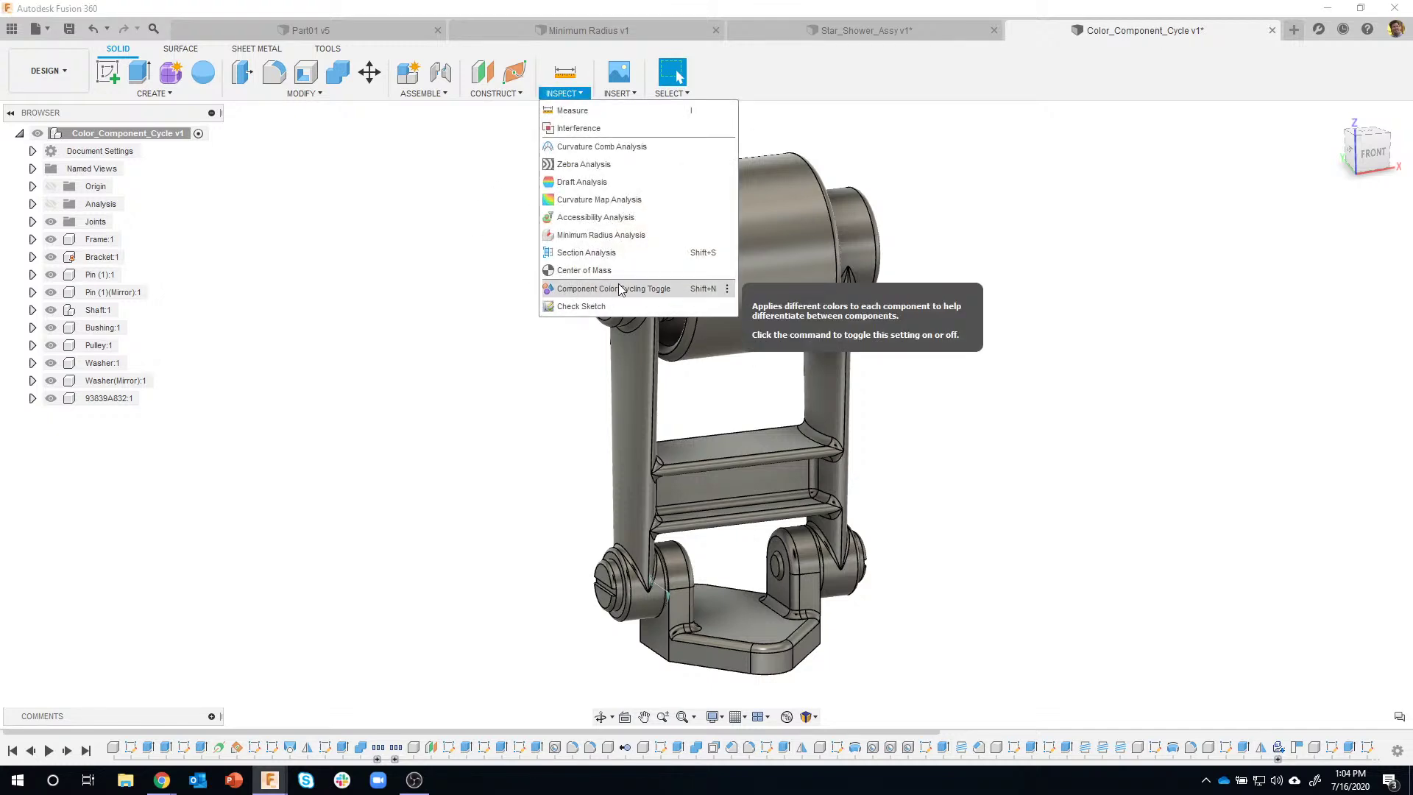
Start a new design and create a sketch on the horizontal origin plane
click(475, 279)
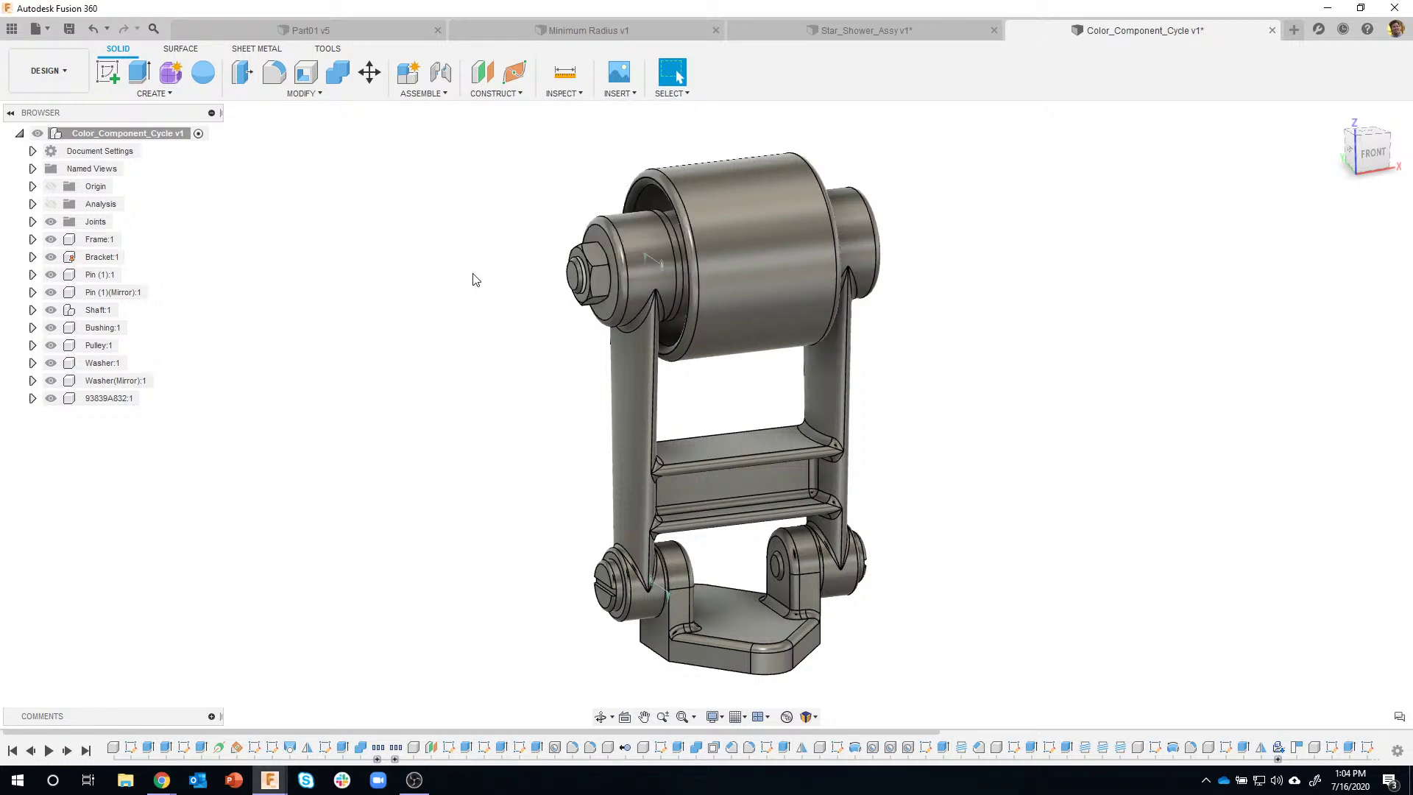
click(1296, 31)
click(563, 93)
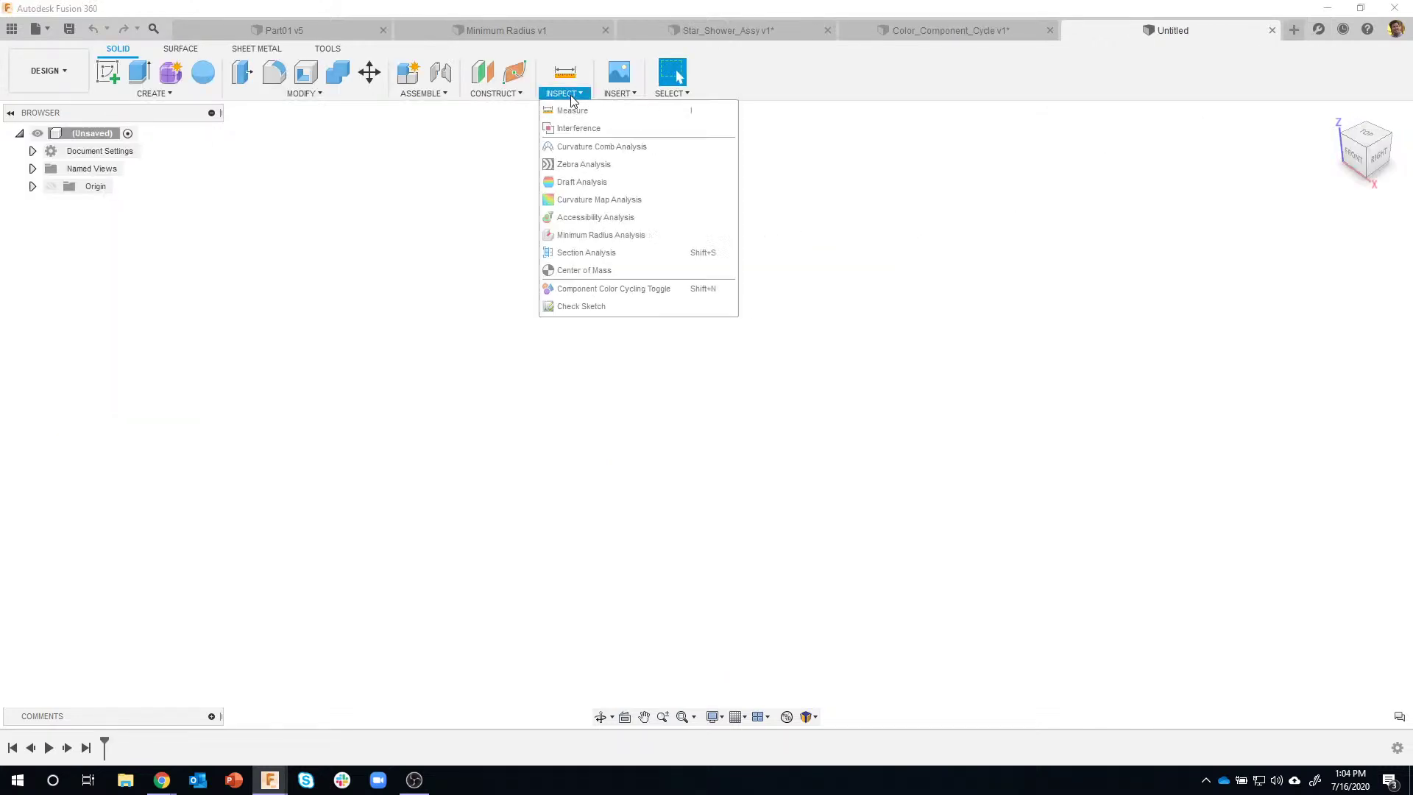
click(470, 462)
click(115, 88)
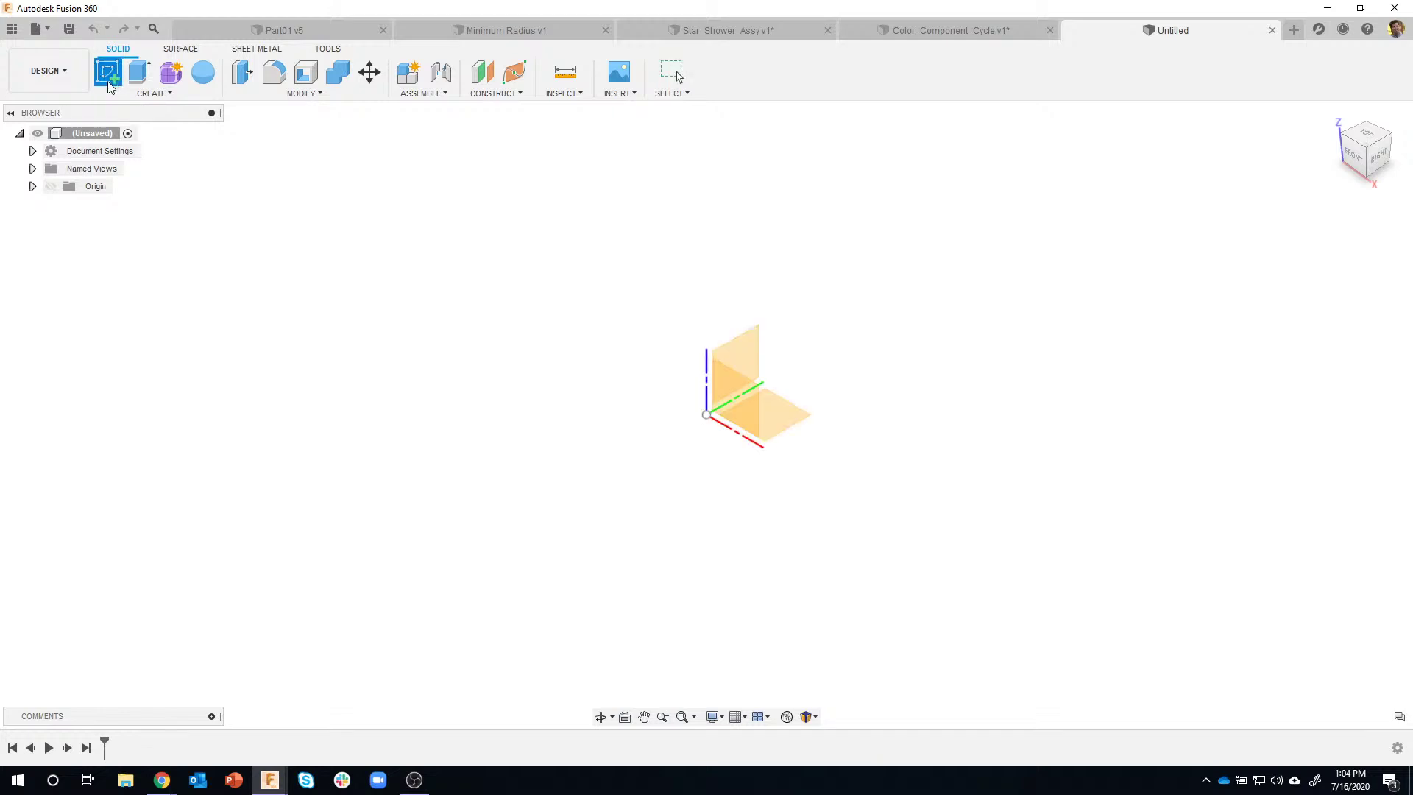
click(785, 411)
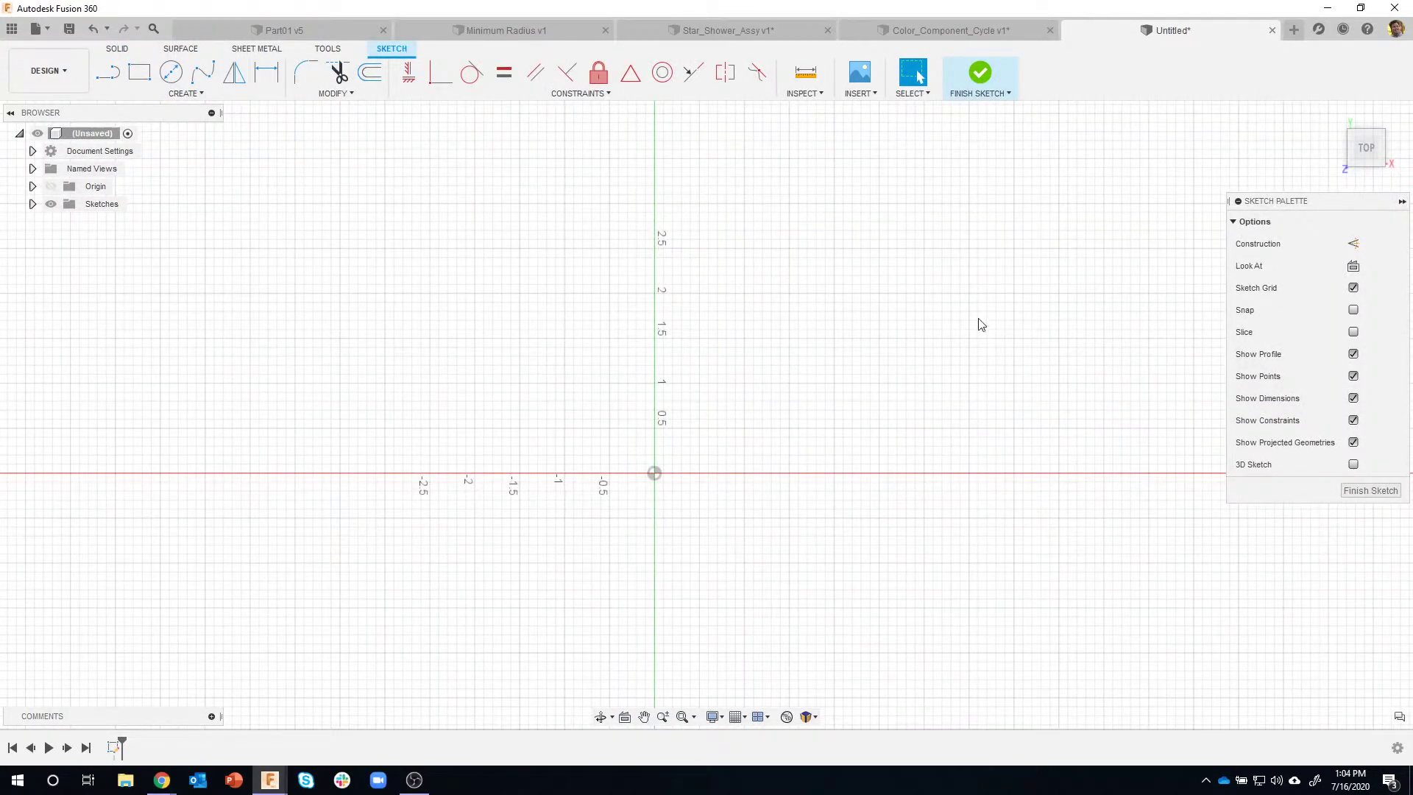
Insert dog.dxf into the sketch as a single sketch in inches, with zero X and Y distance
click(862, 94)
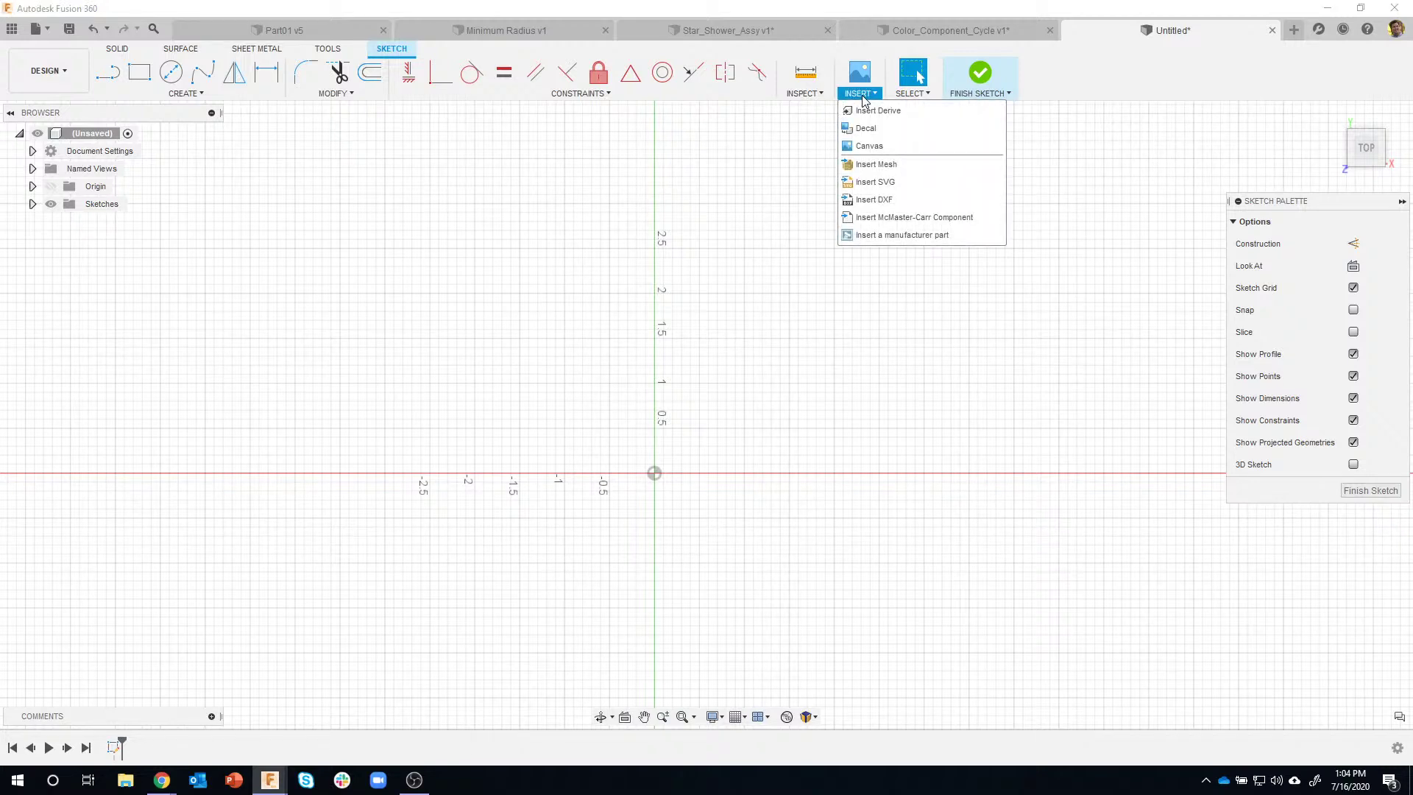
click(907, 201)
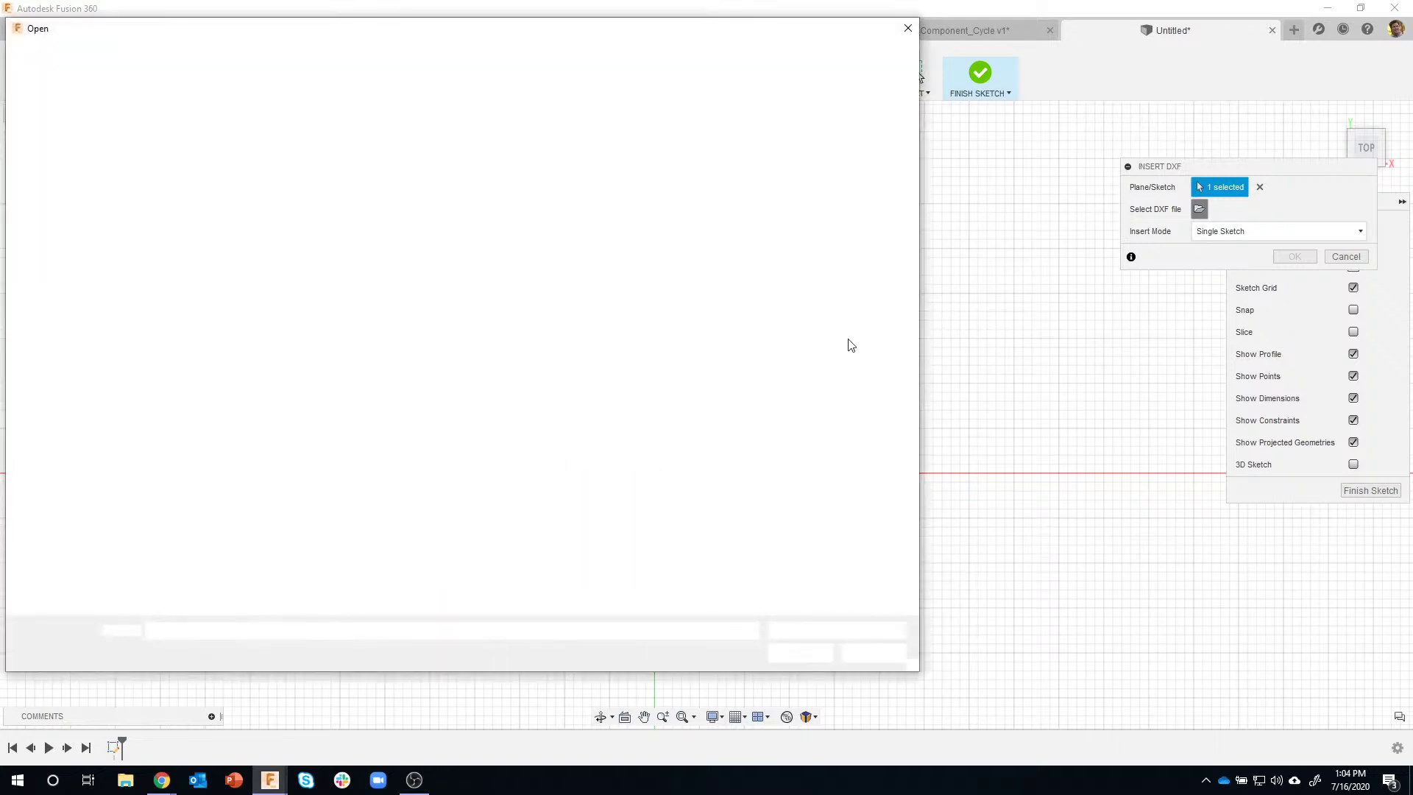
click(495, 518)
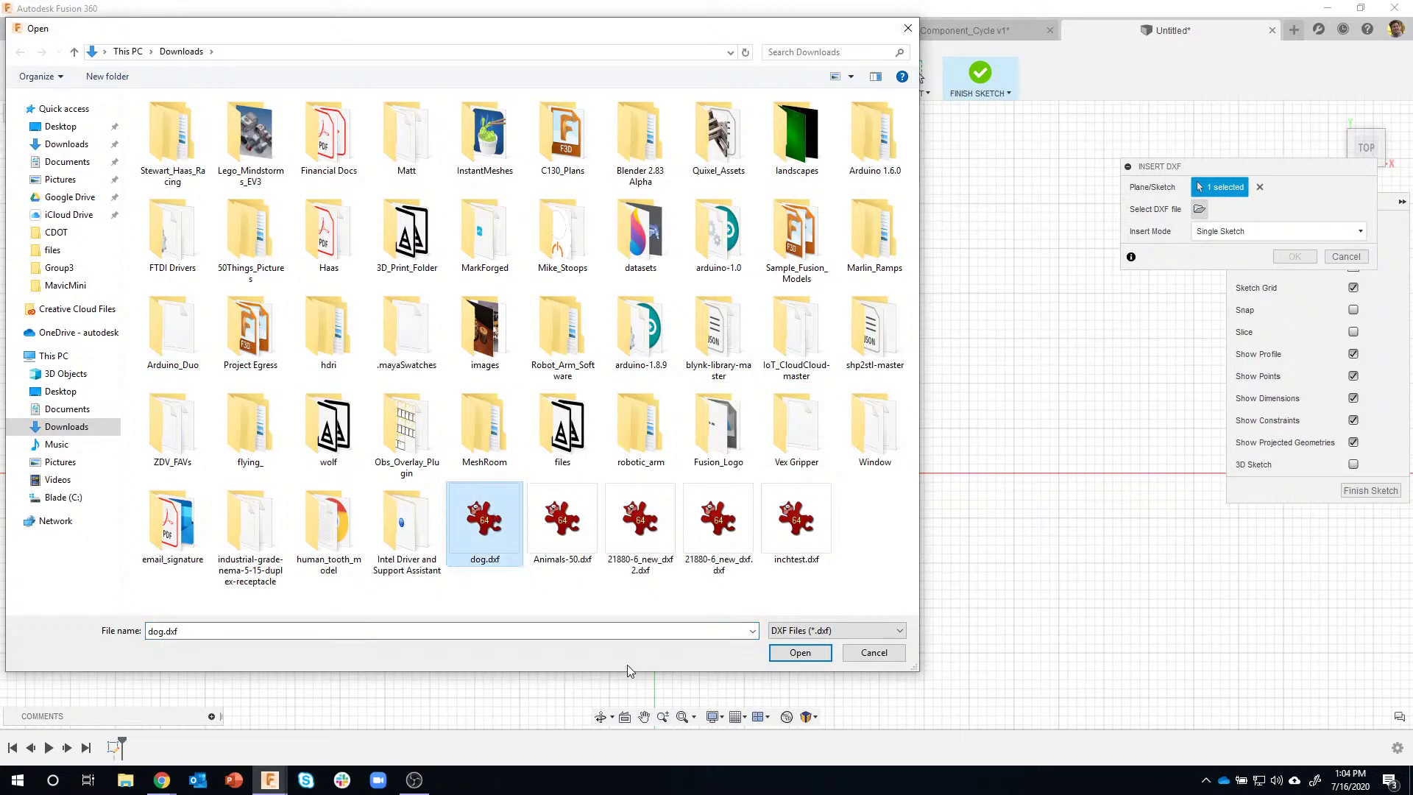
click(798, 661)
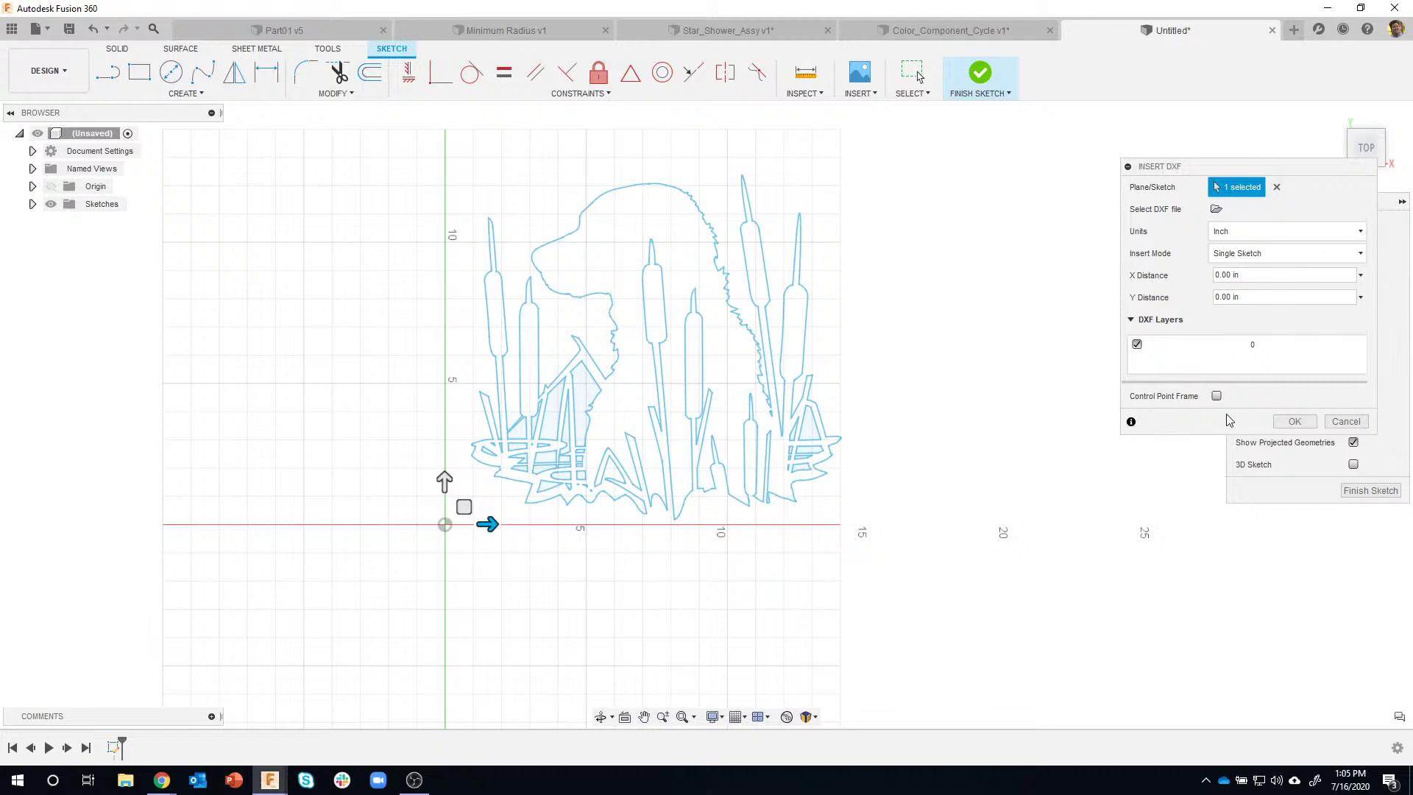
click(1295, 421)
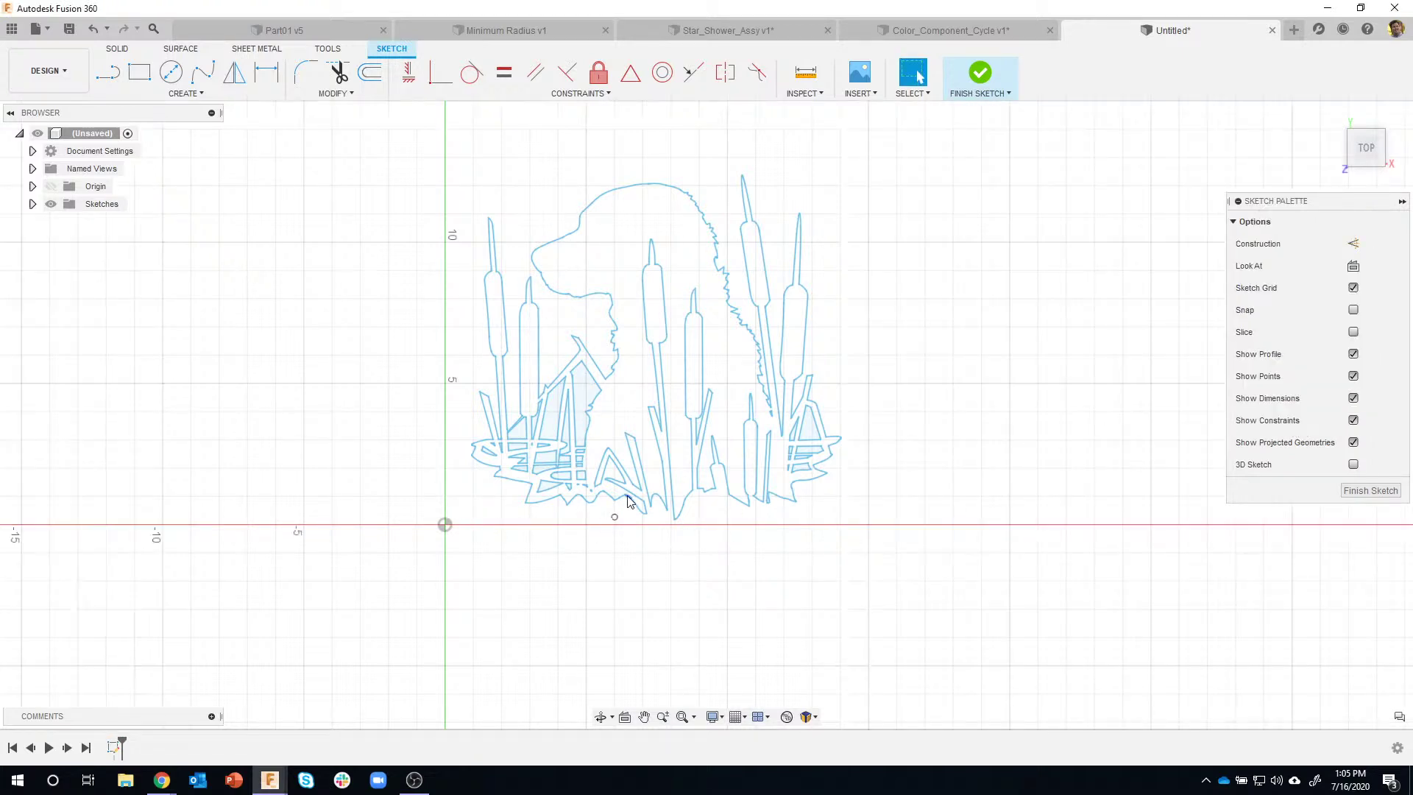
Hide the sketch points of the imported dog and cattail outlines
scroll(550, 416, up, 3)
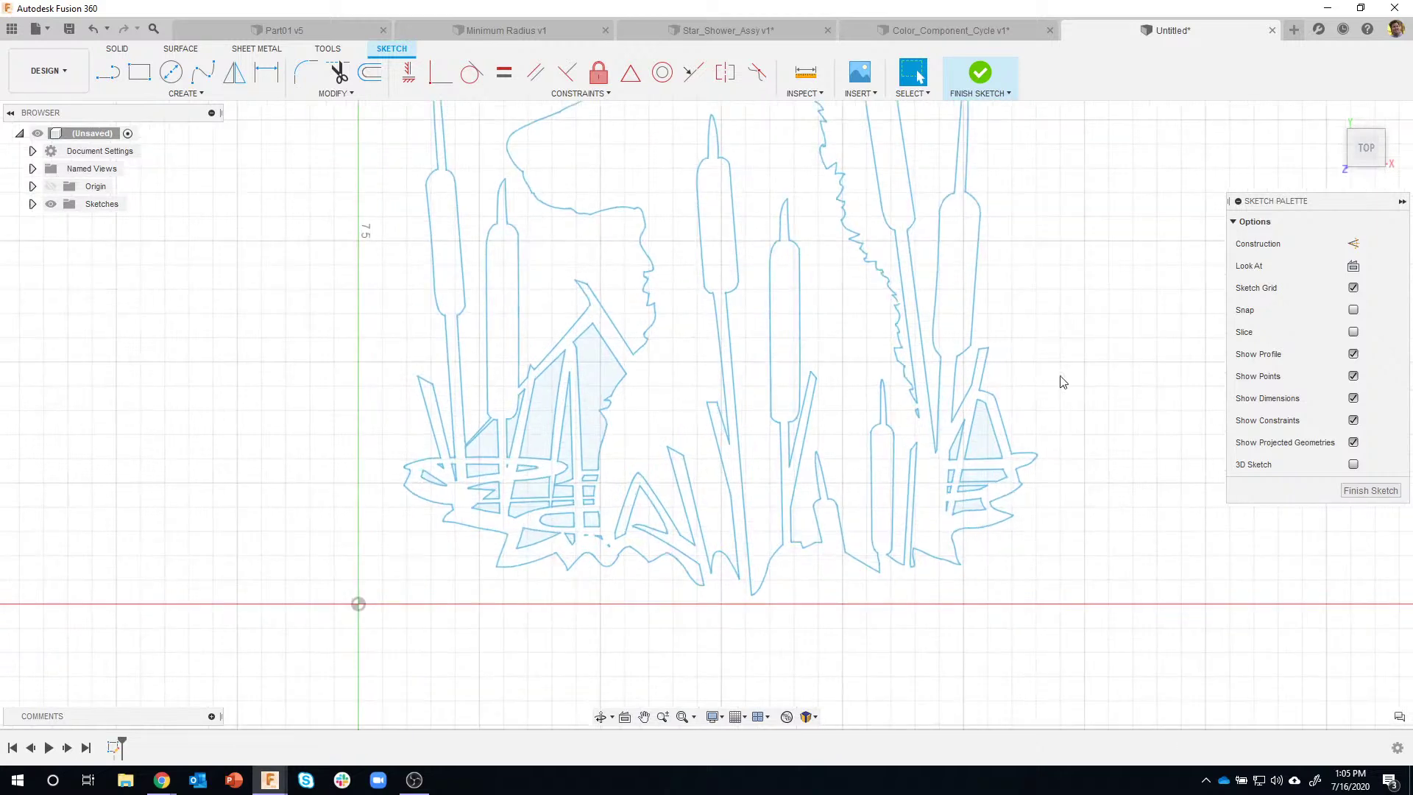
click(1354, 355)
scroll(1027, 644, down, 2)
middle_drag(1116, 378, 1067, 438)
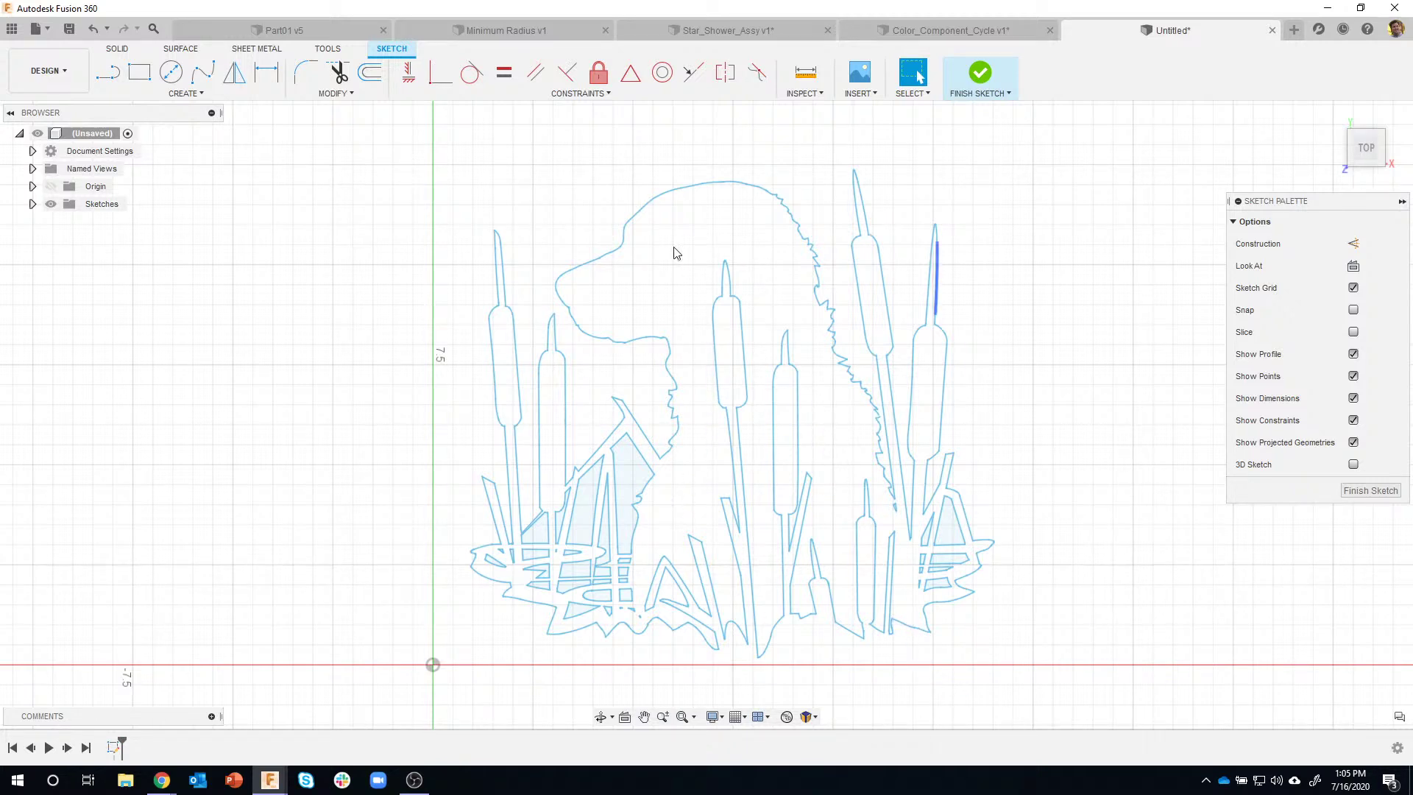
Test the dog outline's closure with a diagonal line about 6.9 in long across the head, and undo the line
click(108, 72)
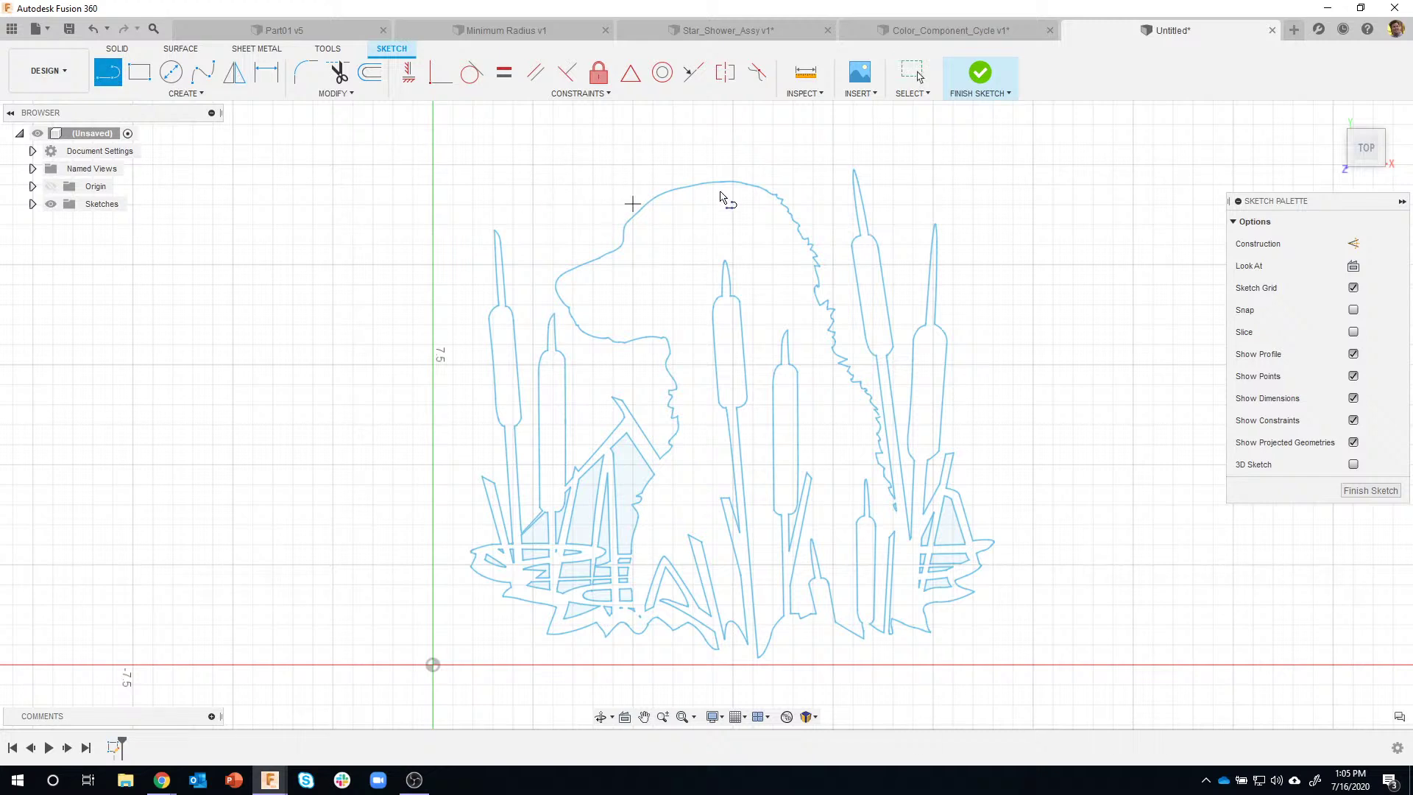
click(631, 372)
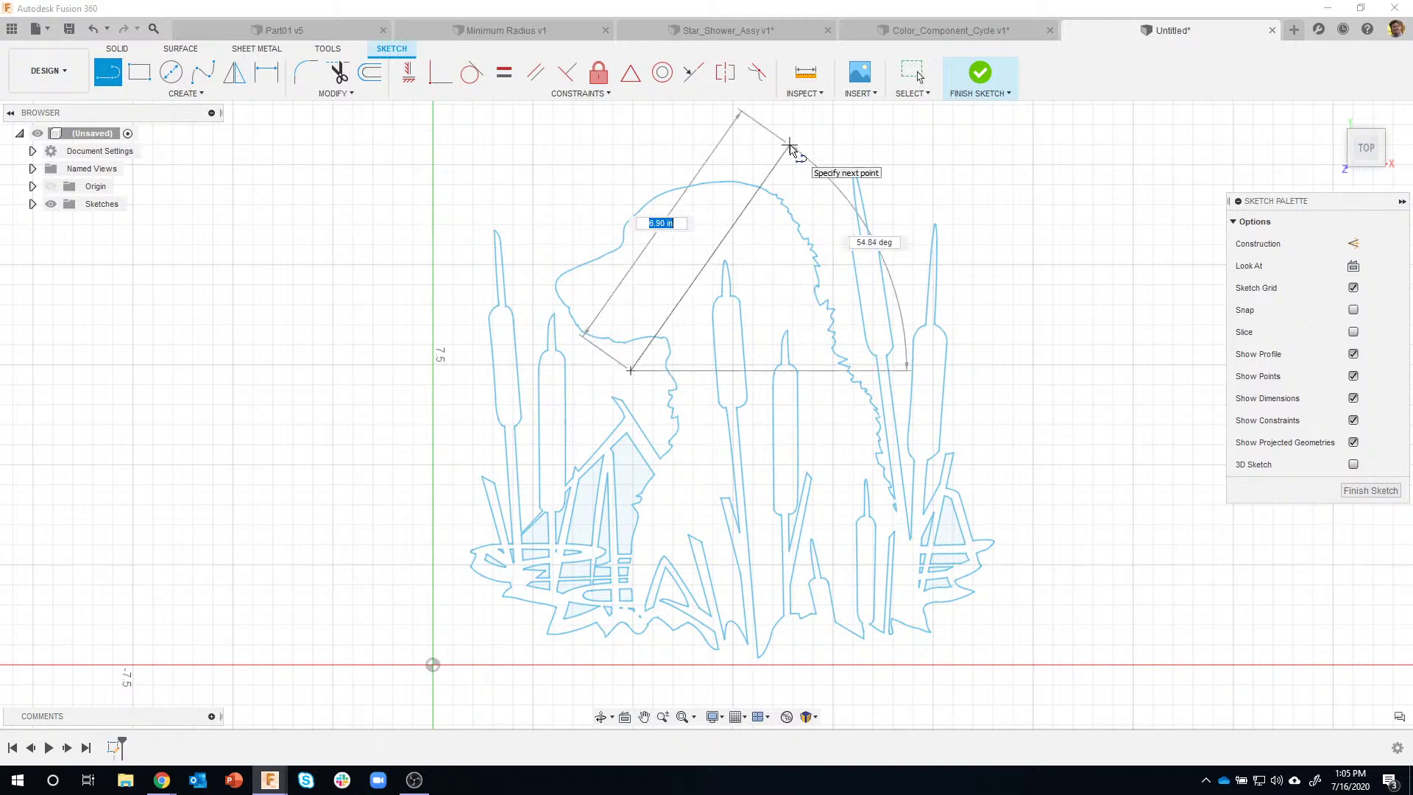
click(790, 144)
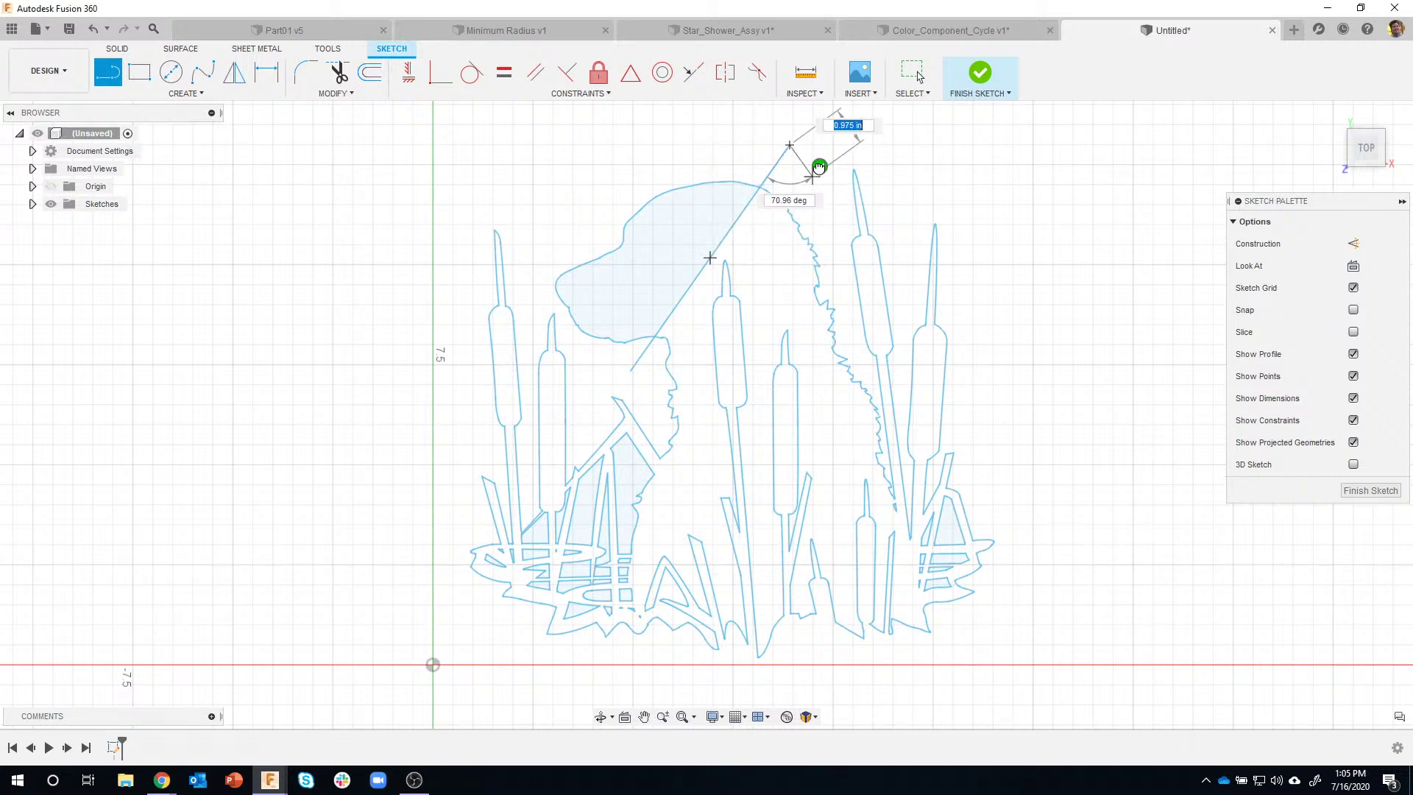
key(Escape)
key(ctrl+z)
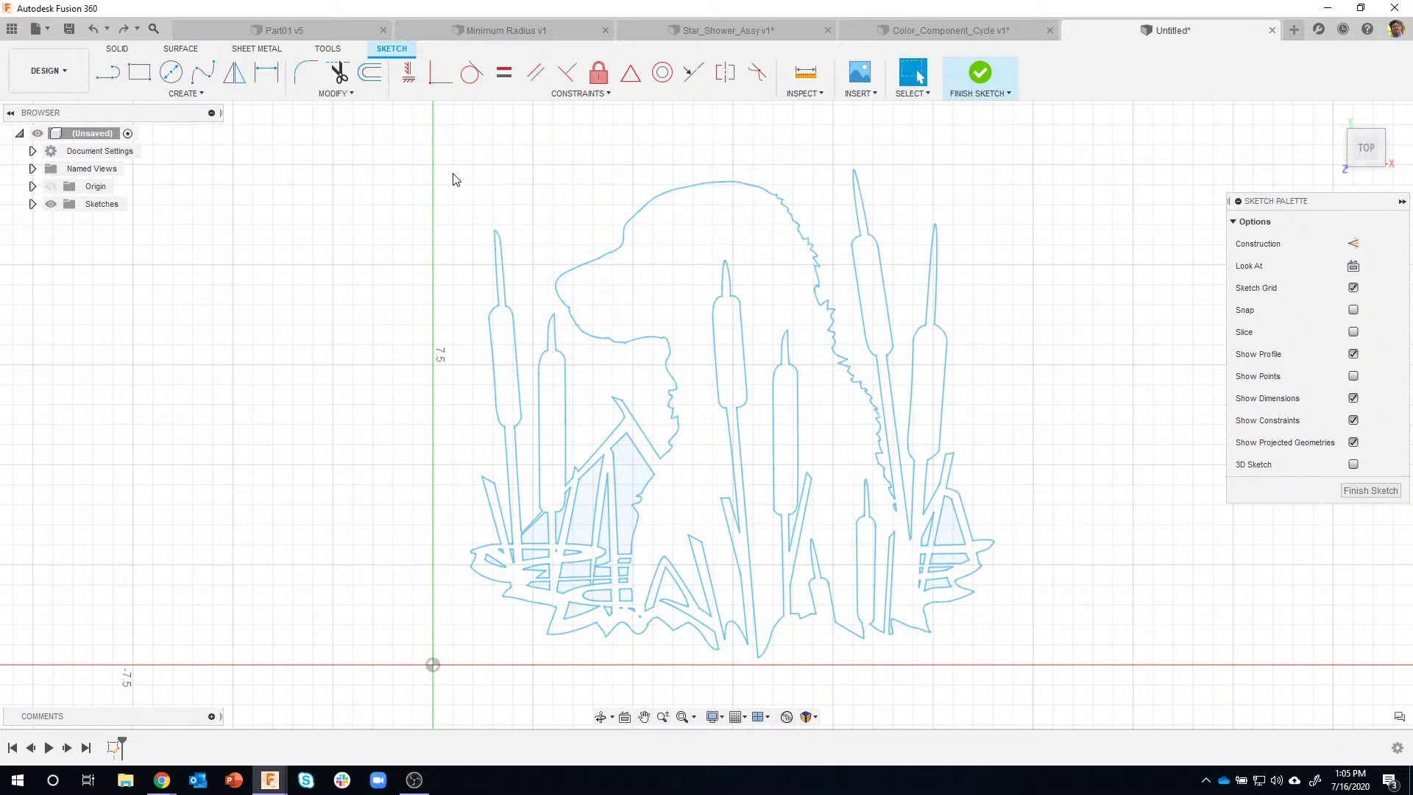
Test the outline with a nearly horizontal line about 10.4 in long across the dog's chest, back and cattails, and undo it
click(108, 73)
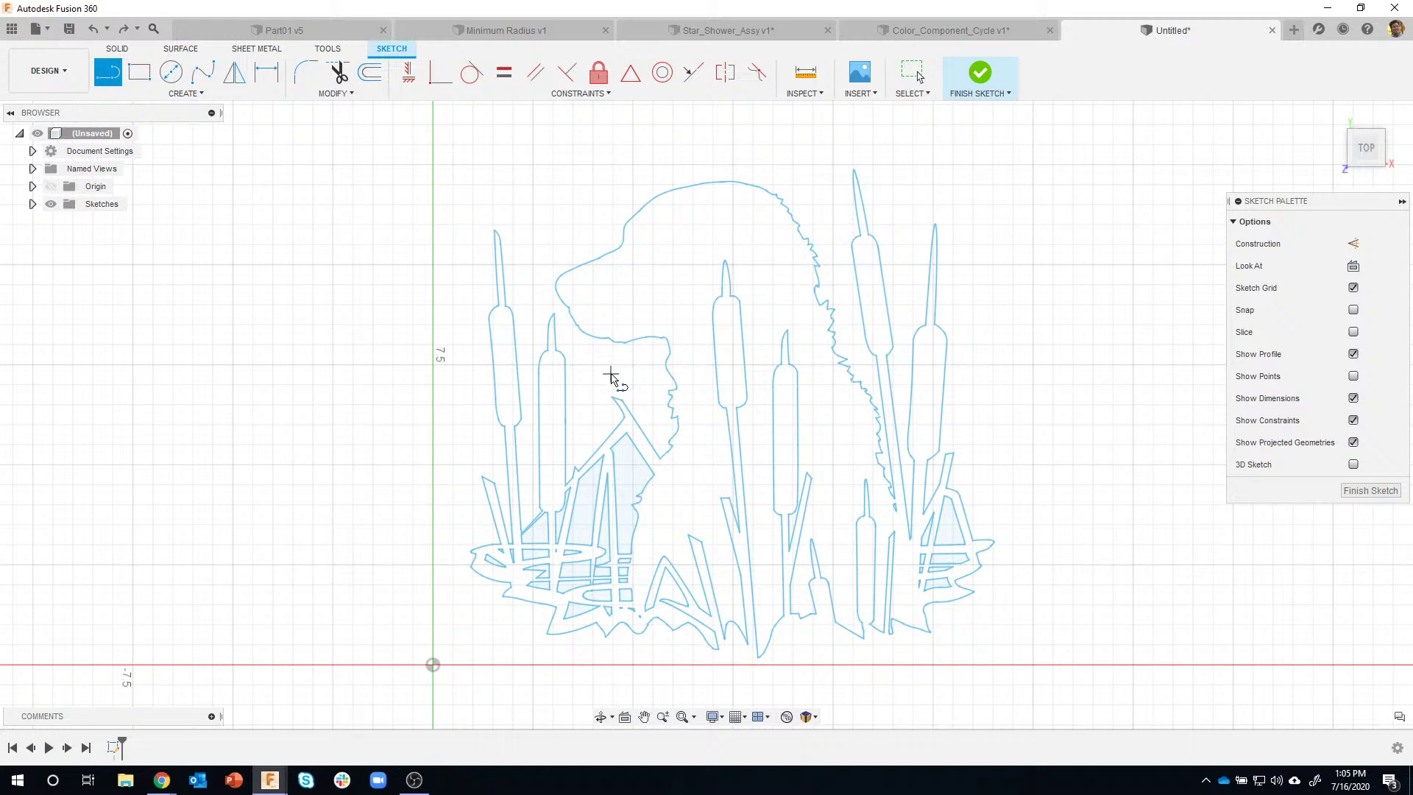
click(610, 375)
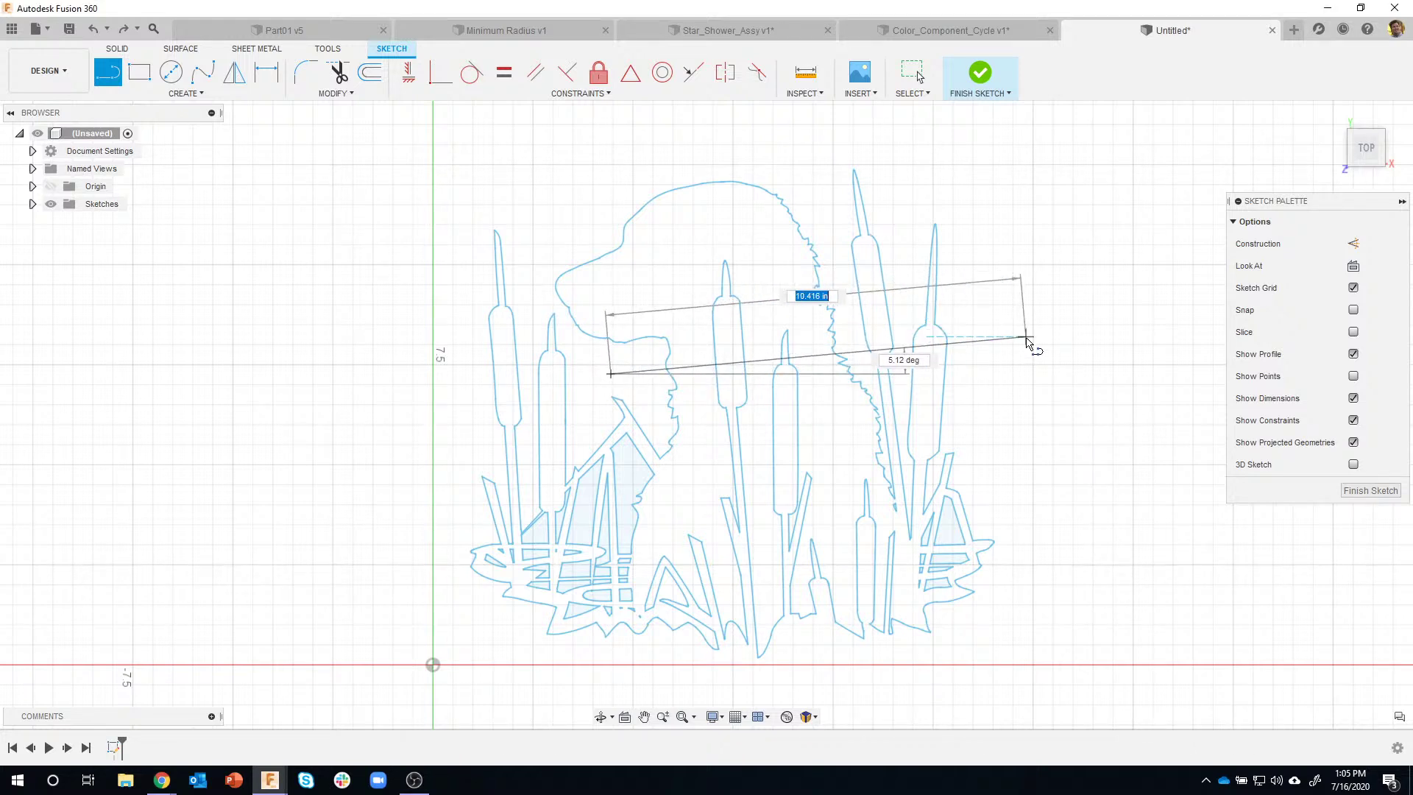
click(1027, 338)
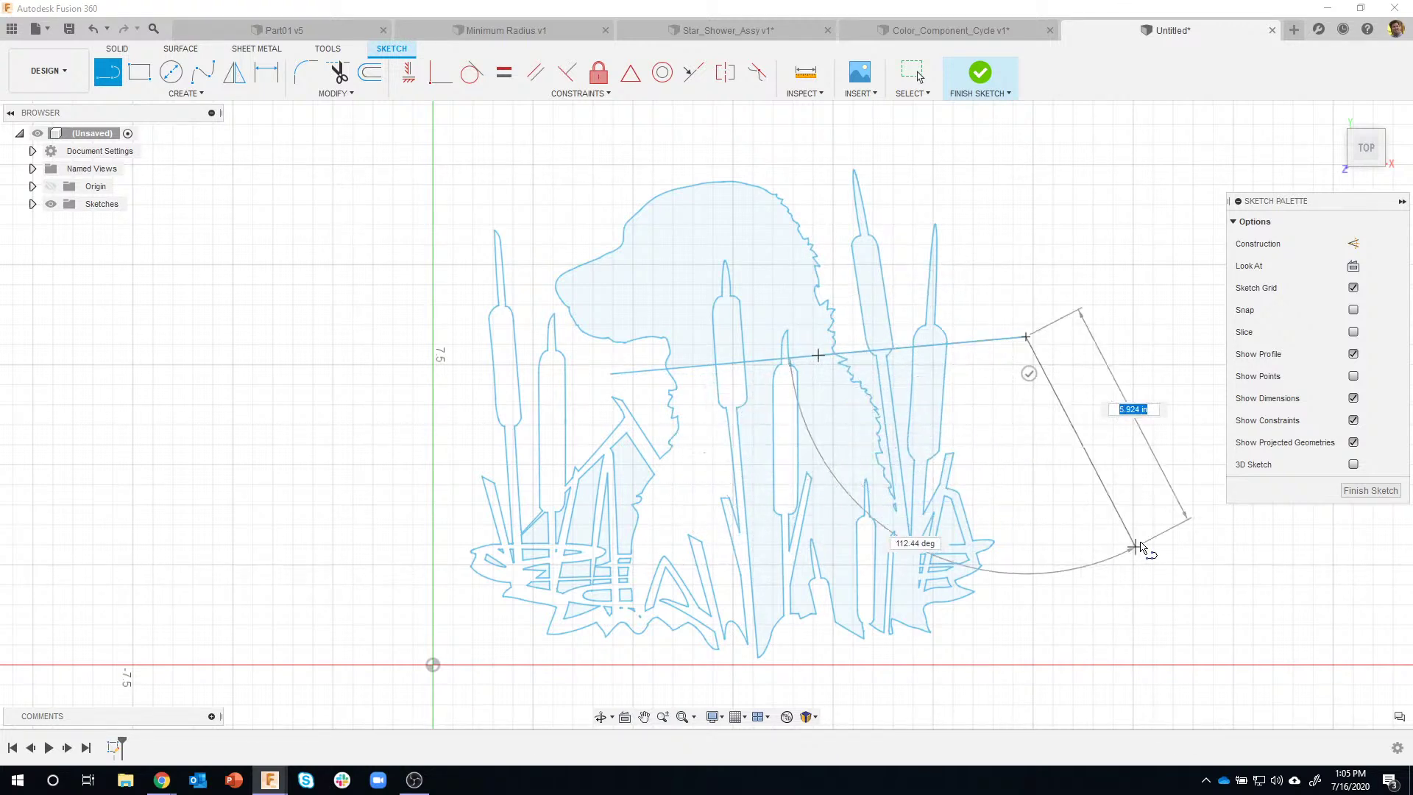
key(Escape)
key(ctrl+z)
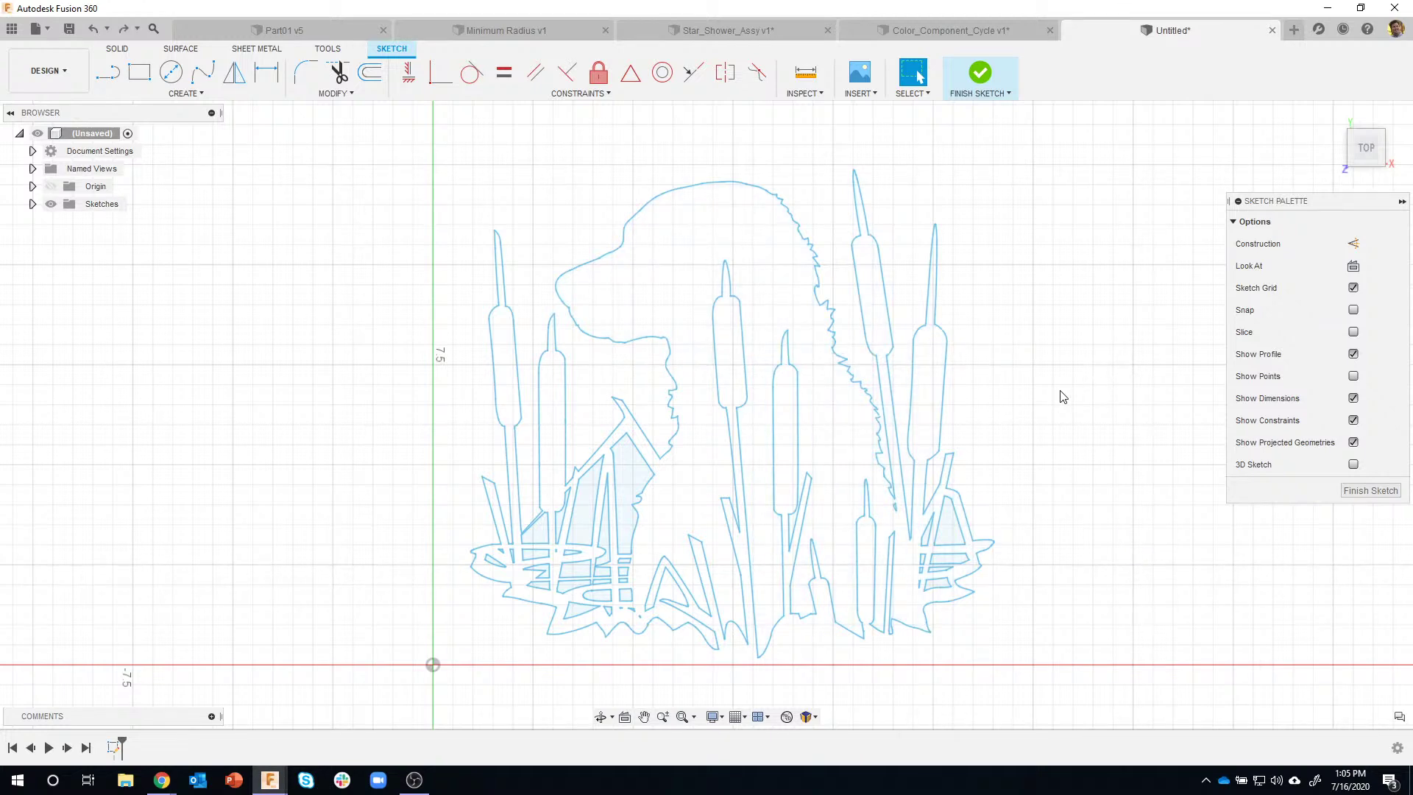
Run Check Sketch on the imported outline and examine the open endpoints along the dog's jagged back
click(814, 100)
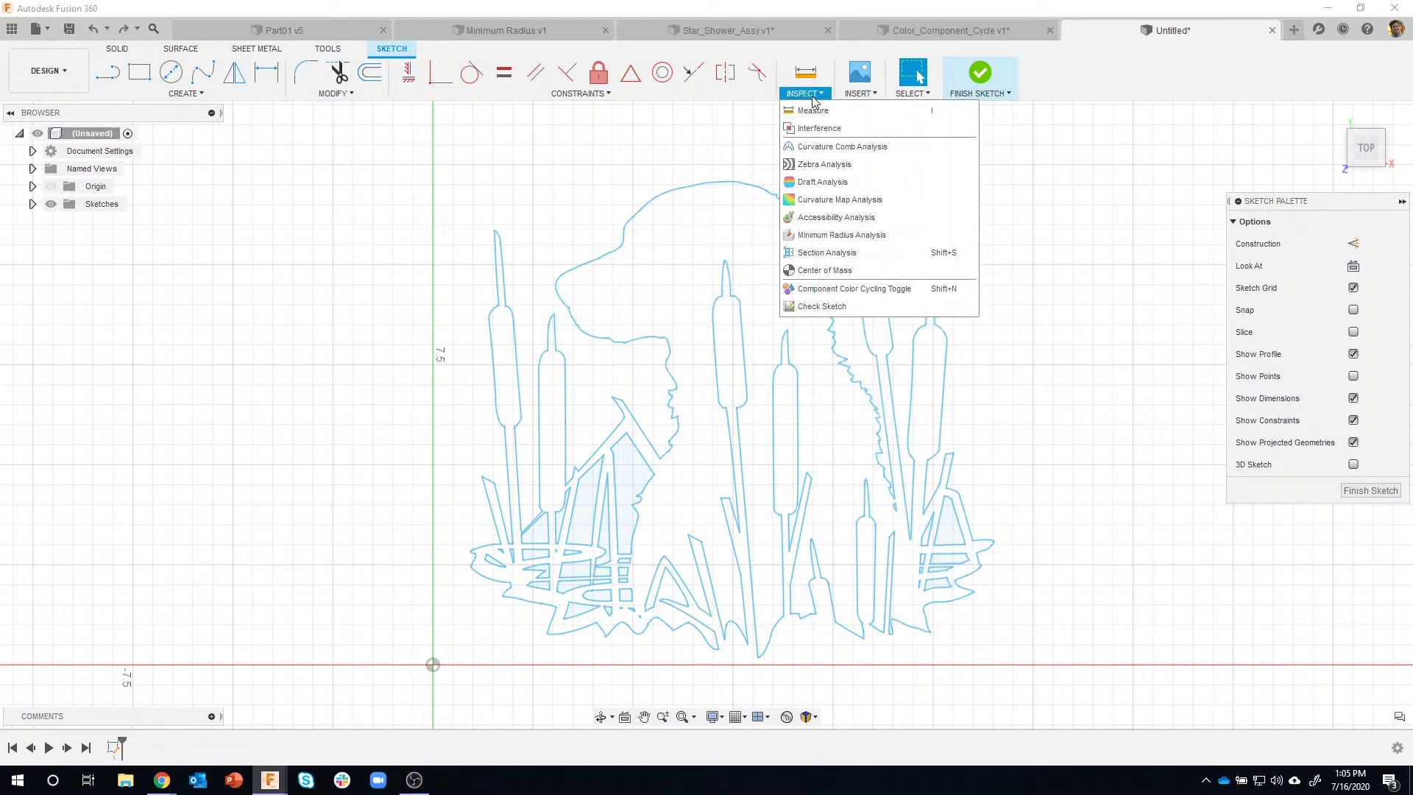
click(865, 312)
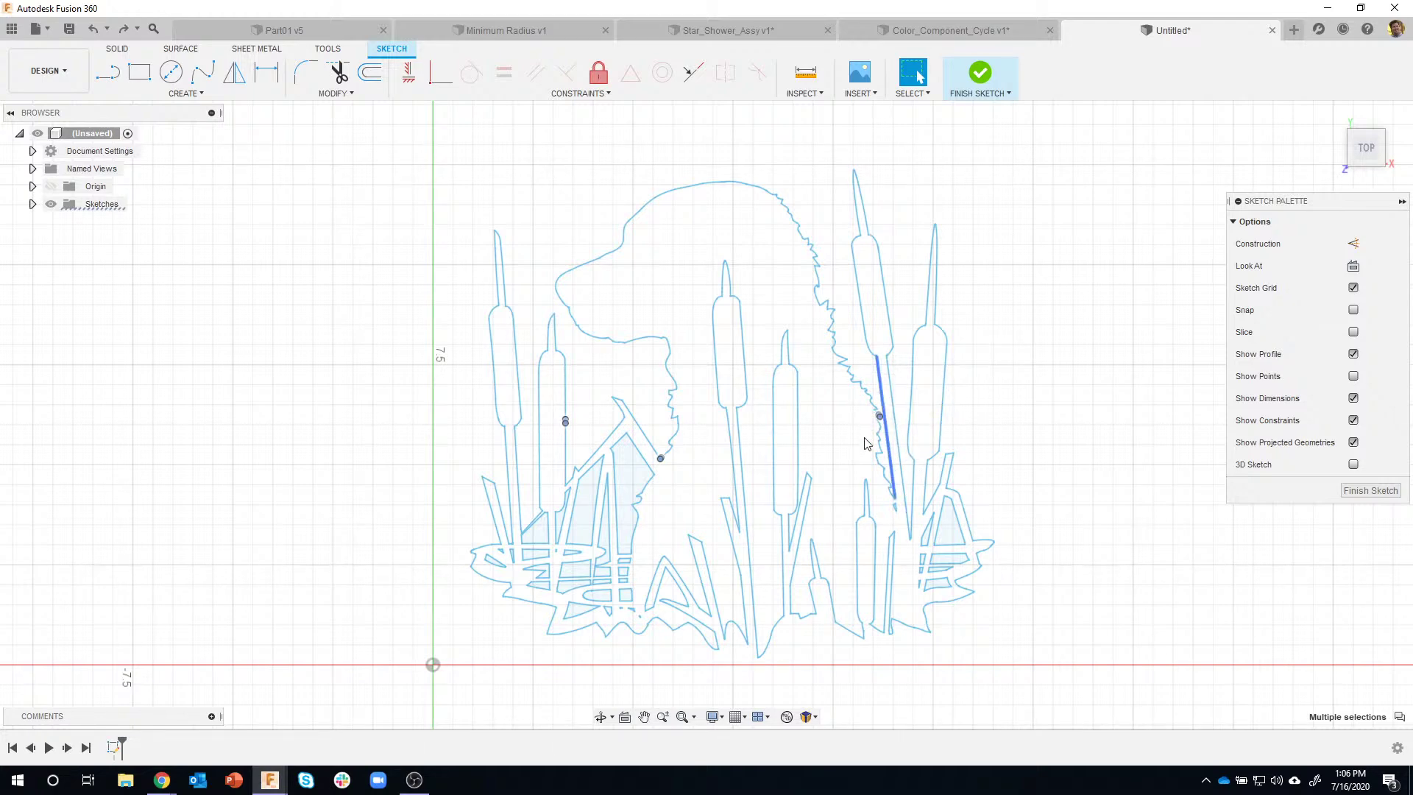
scroll(869, 413, up, 4)
scroll(883, 421, up, 5)
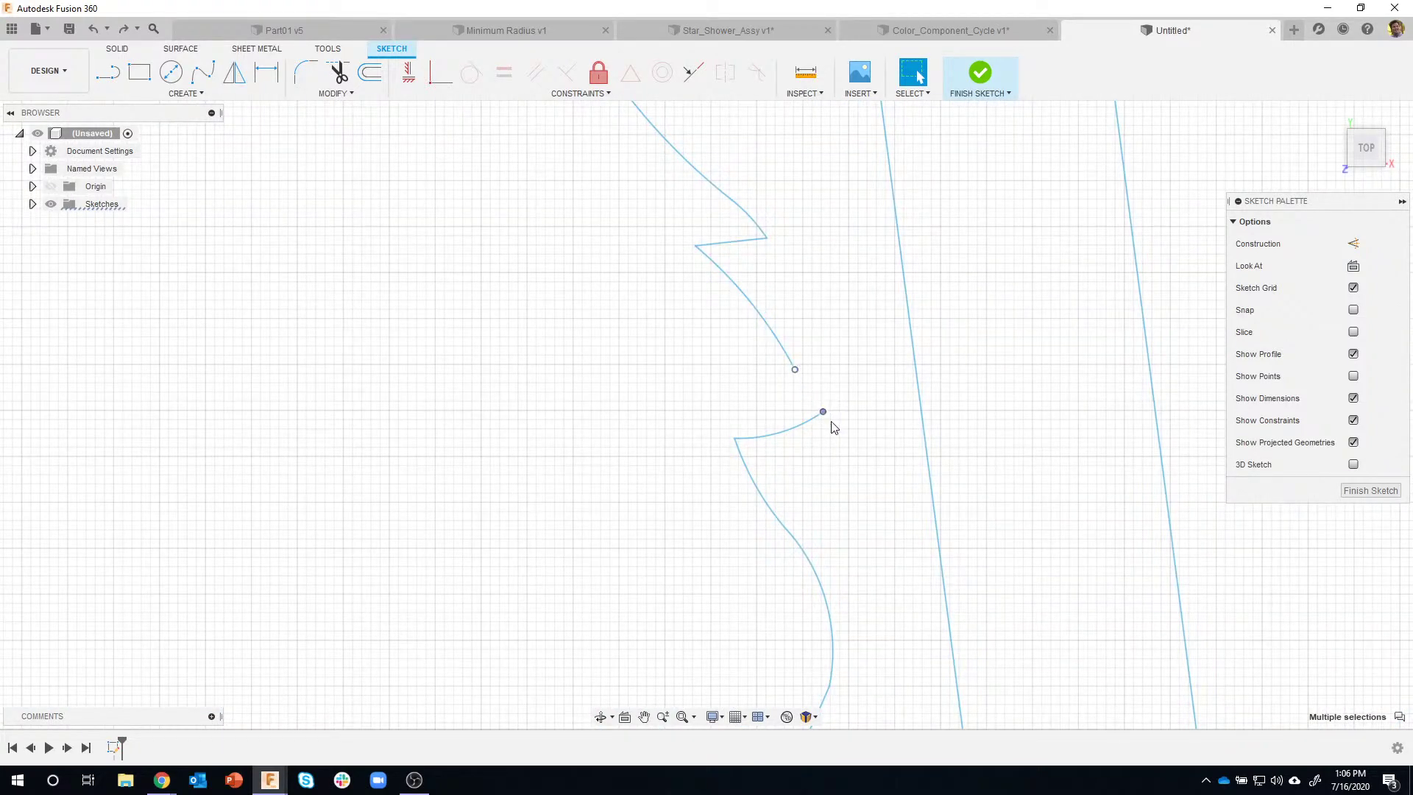
scroll(847, 458, down, 5)
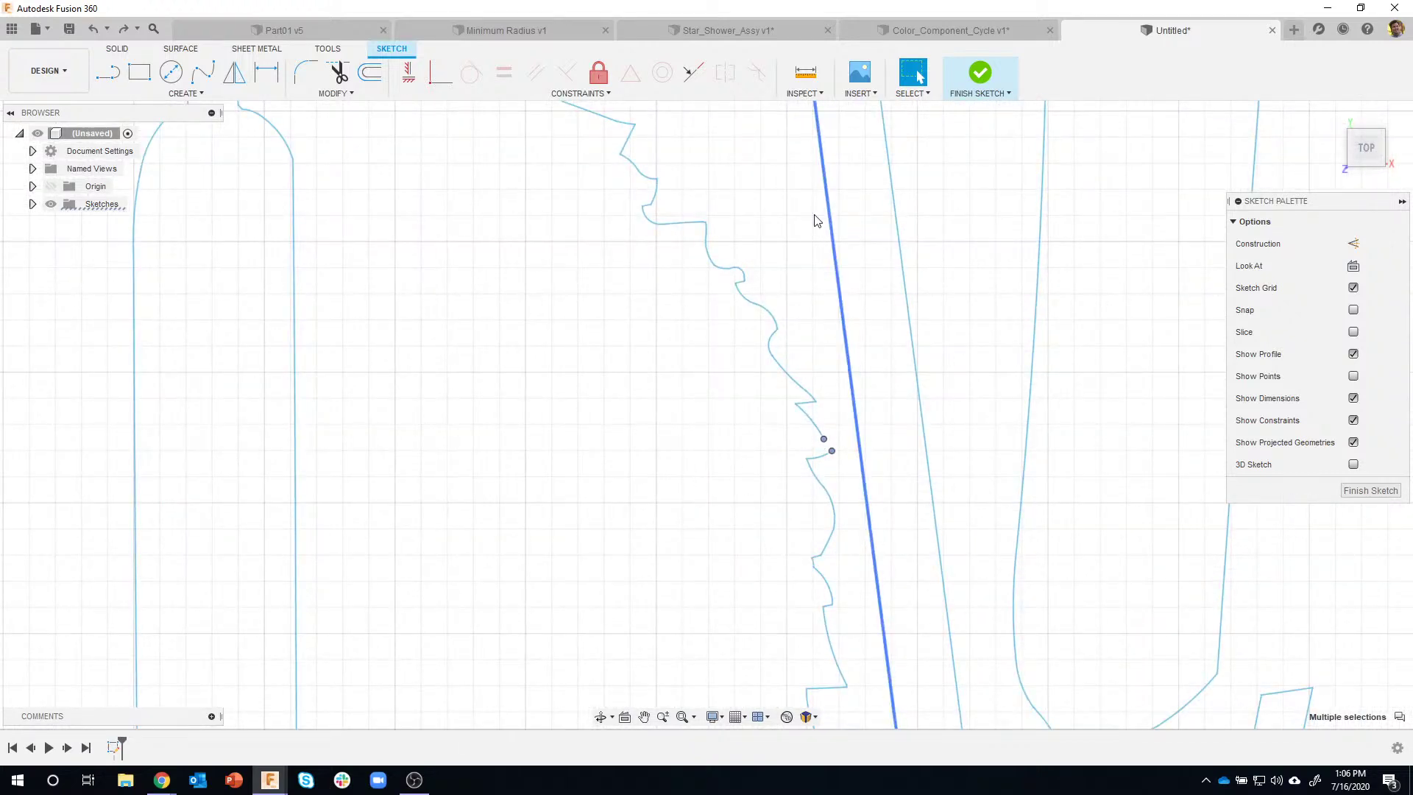
scroll(757, 489, down, 5)
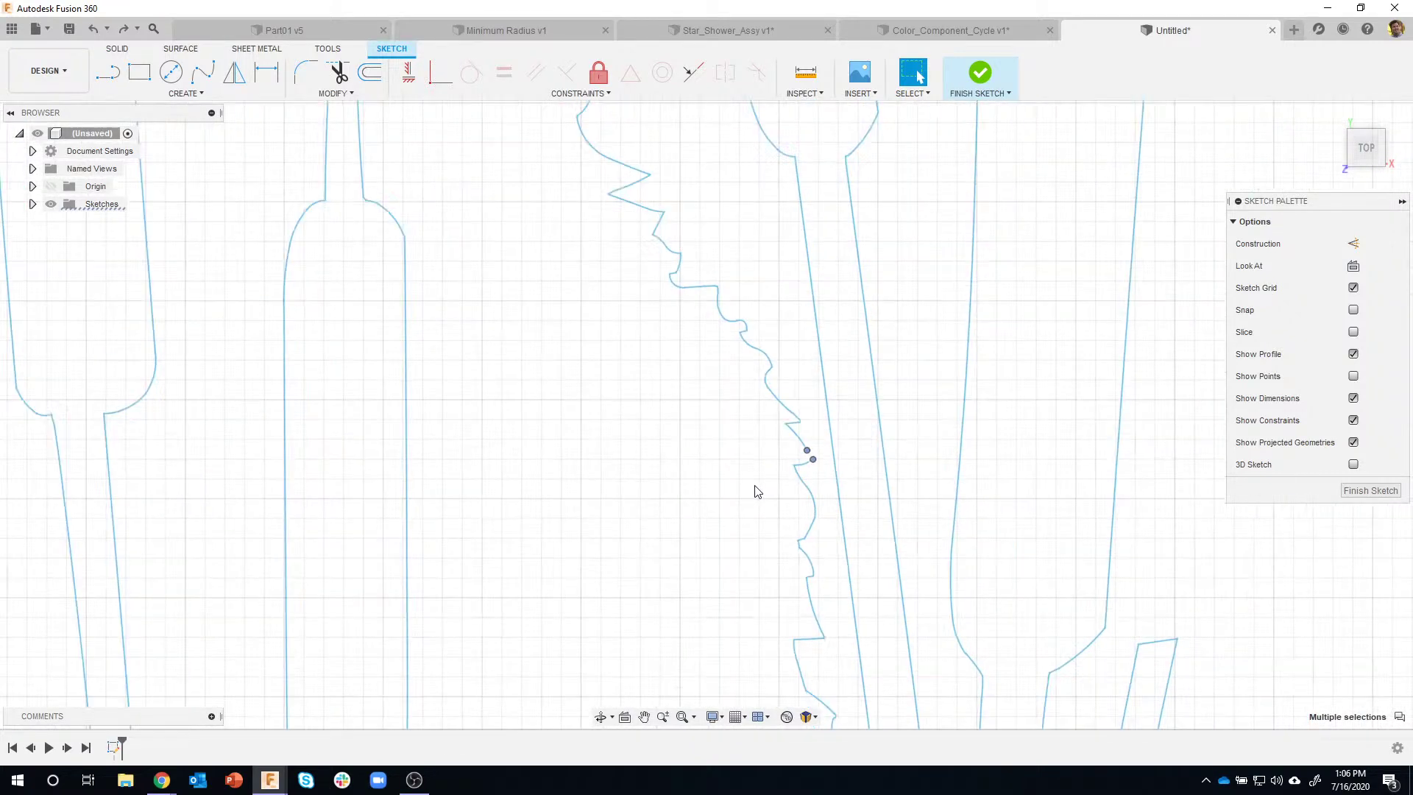
scroll(836, 458, up, 8)
scroll(830, 474, up, 3)
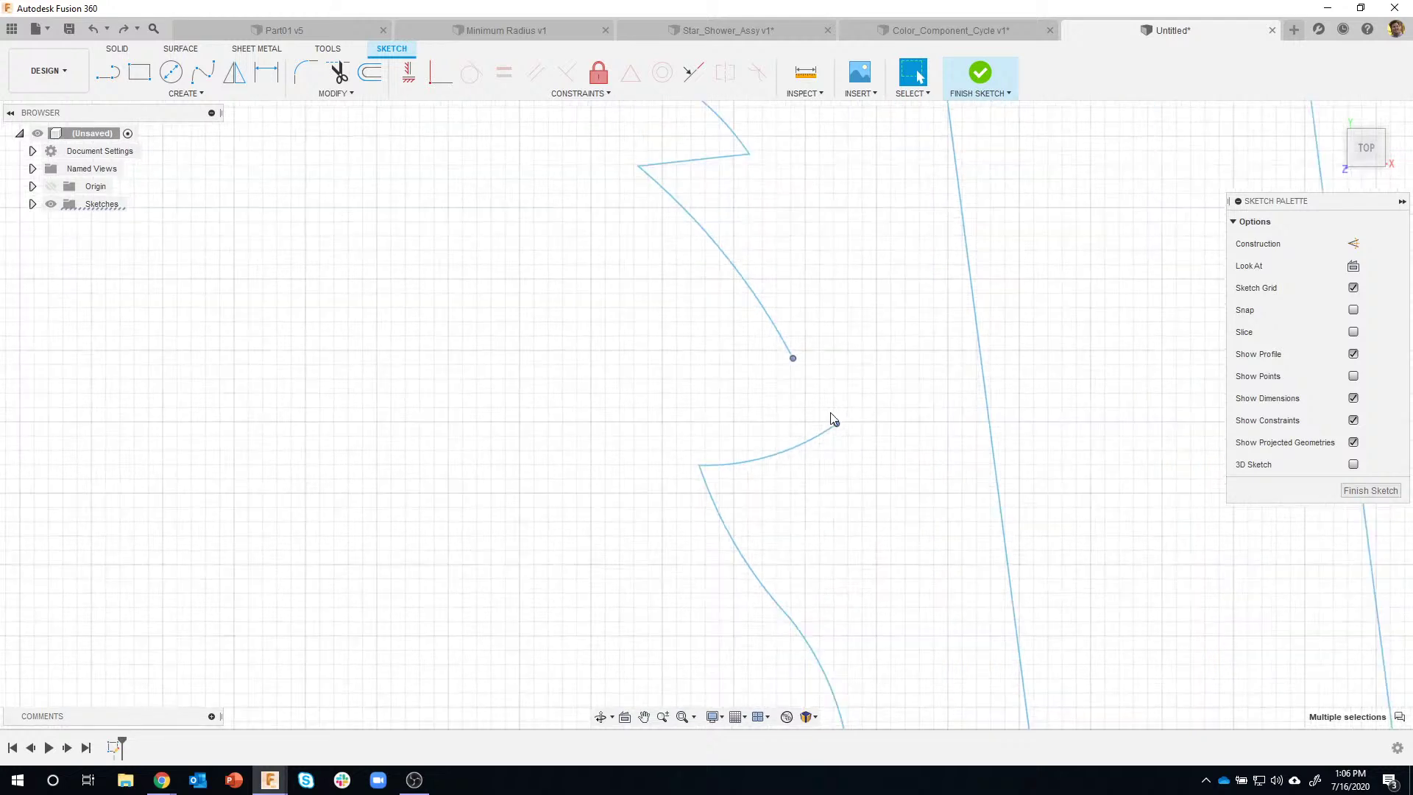
scroll(881, 340, up, 2)
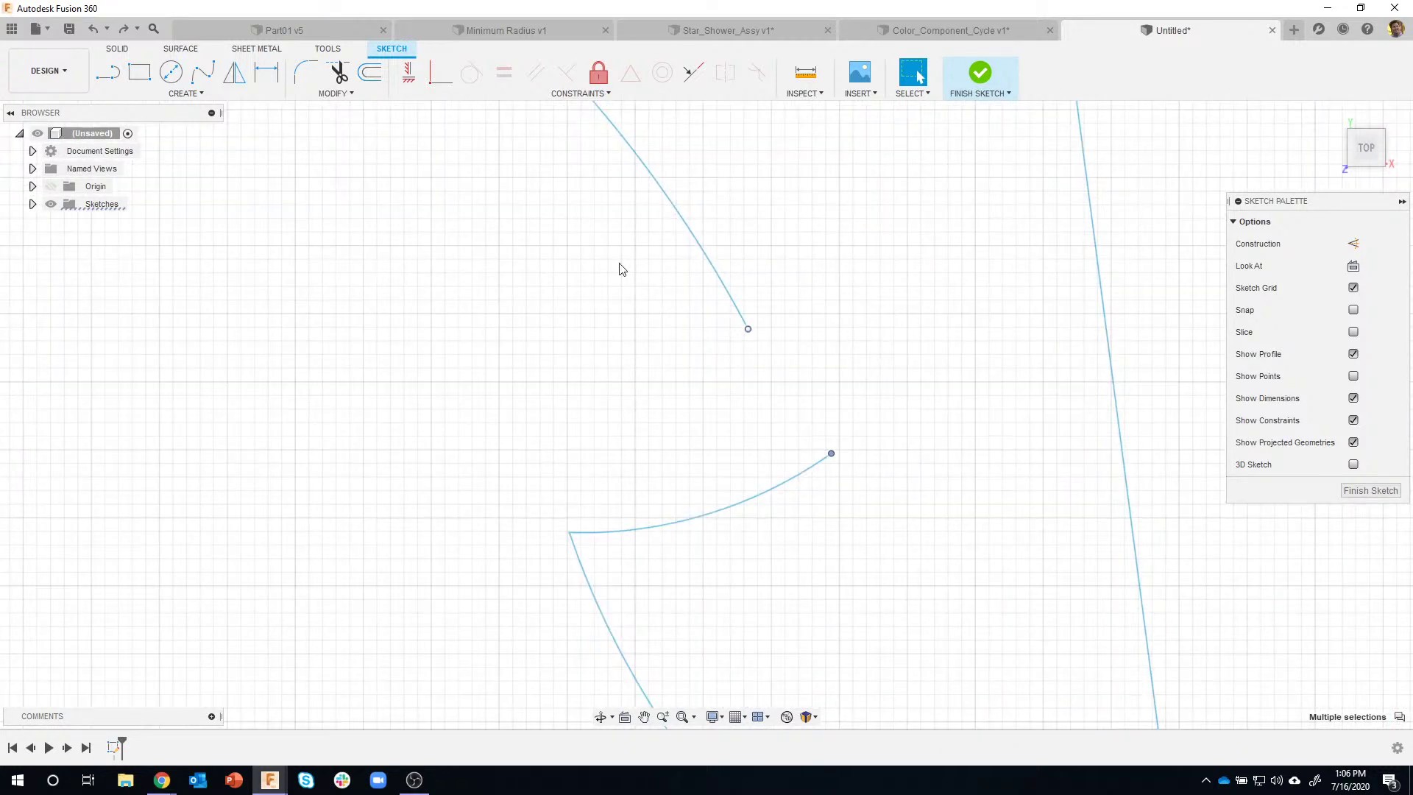
Close the gap in the dog's back by extending the upper arc to the lower one and trimming the overhanging end
click(332, 93)
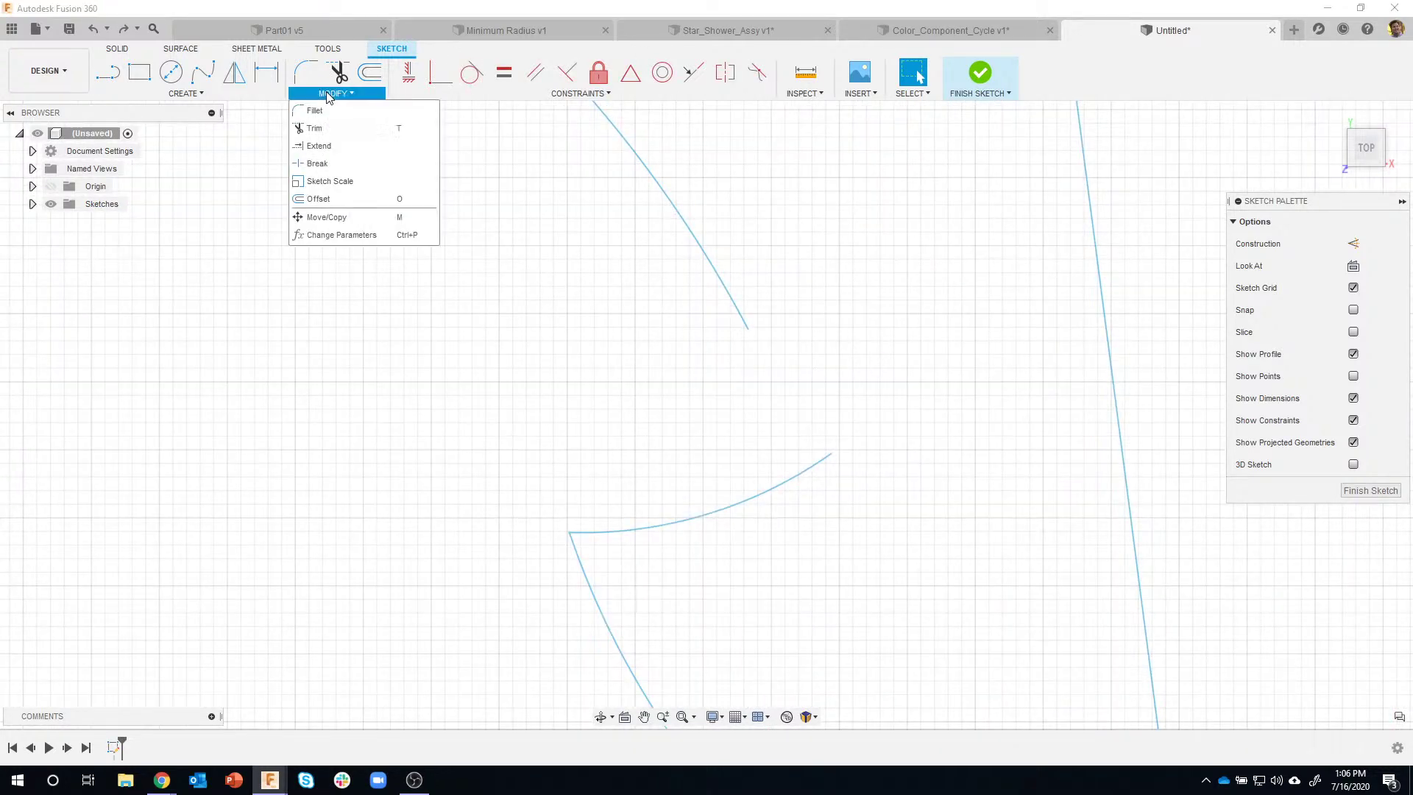
click(321, 145)
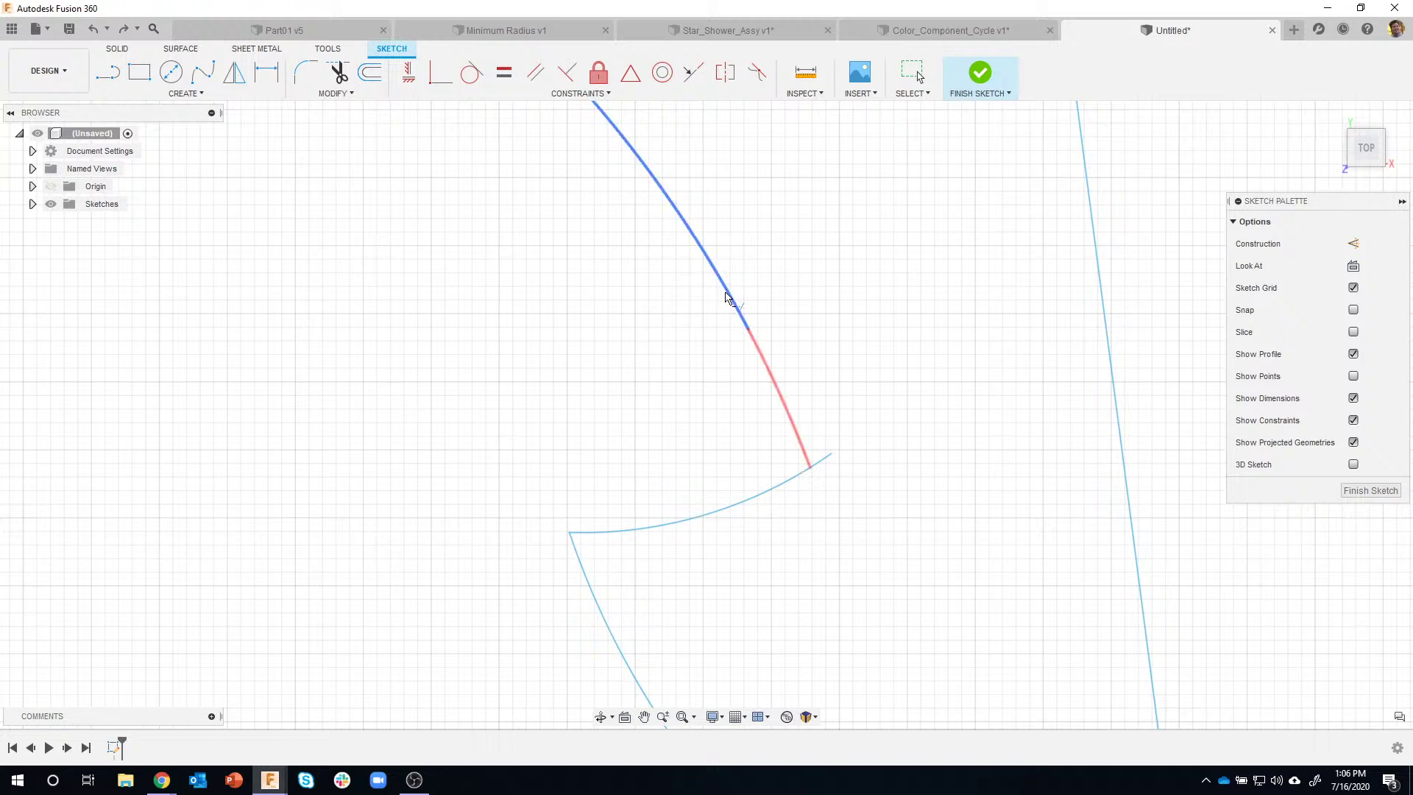
click(748, 362)
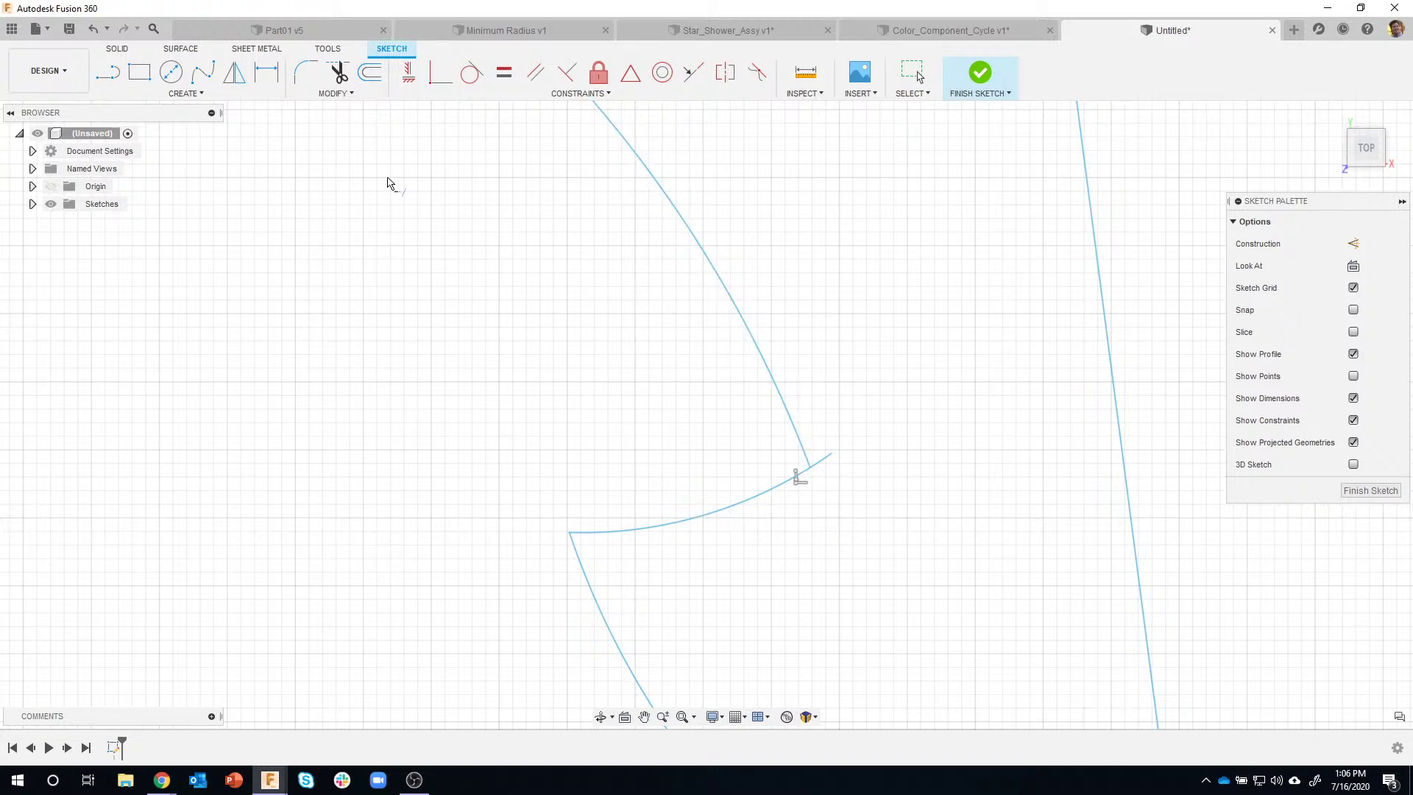
click(338, 73)
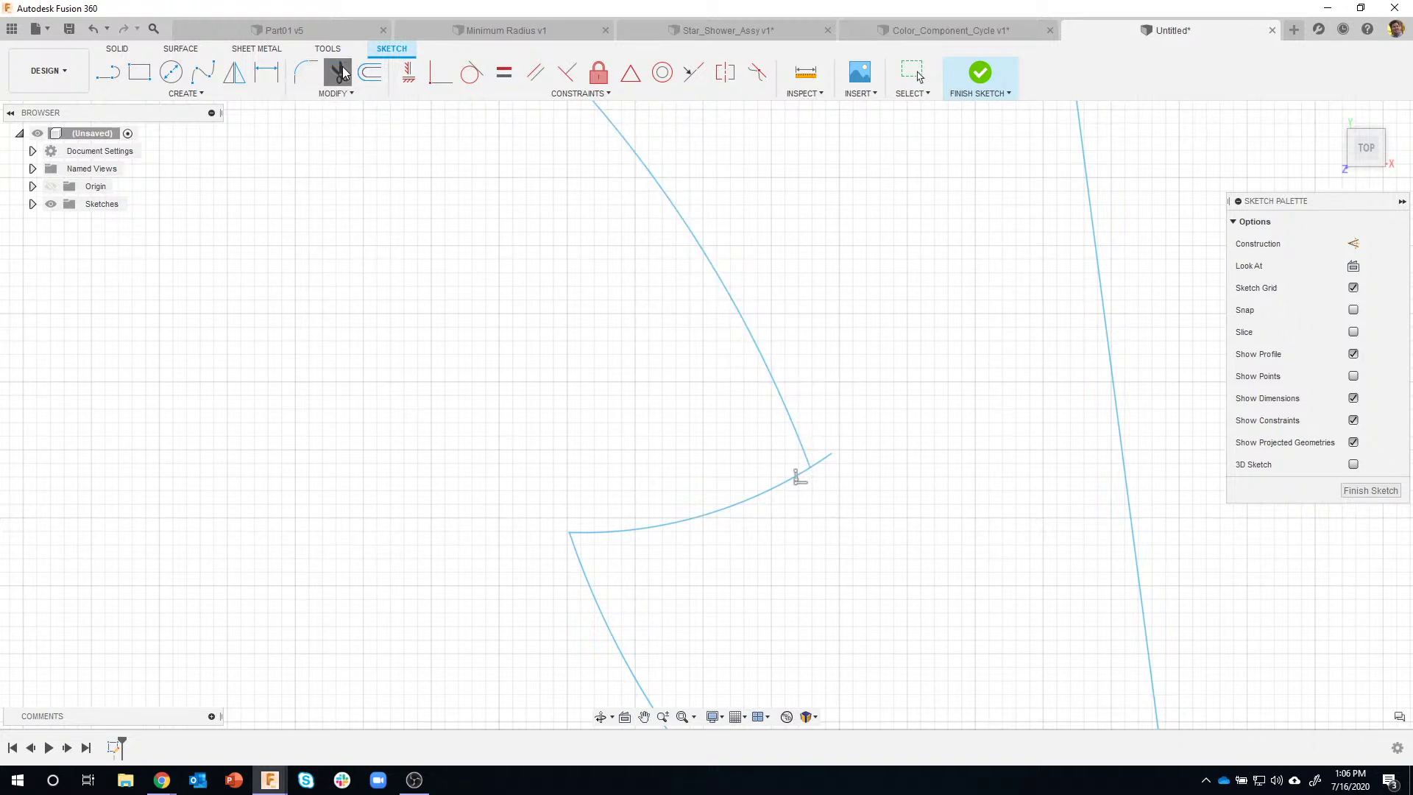
click(829, 458)
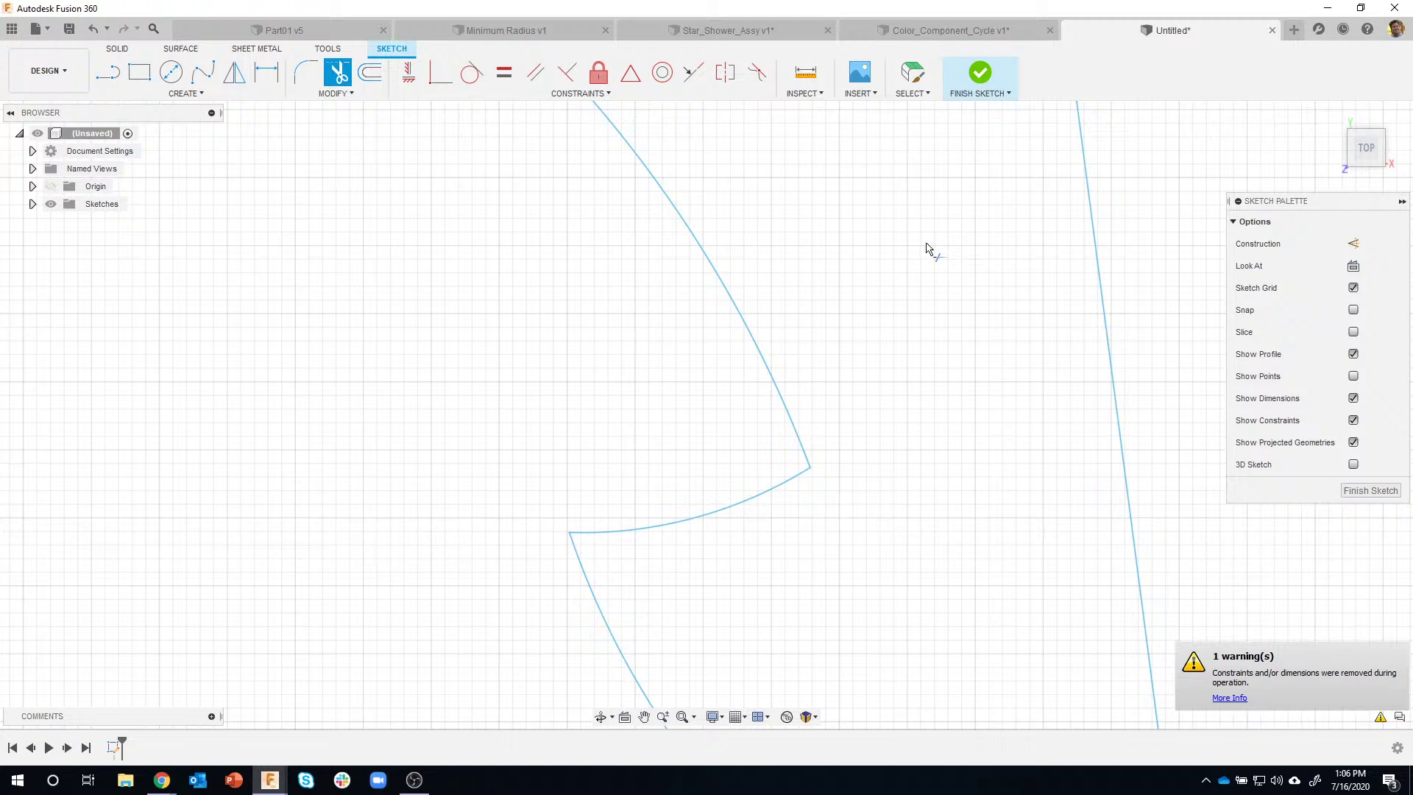
Run Check Sketch again on the repaired sketch to look for remaining open gaps
scroll(893, 346, down, 10)
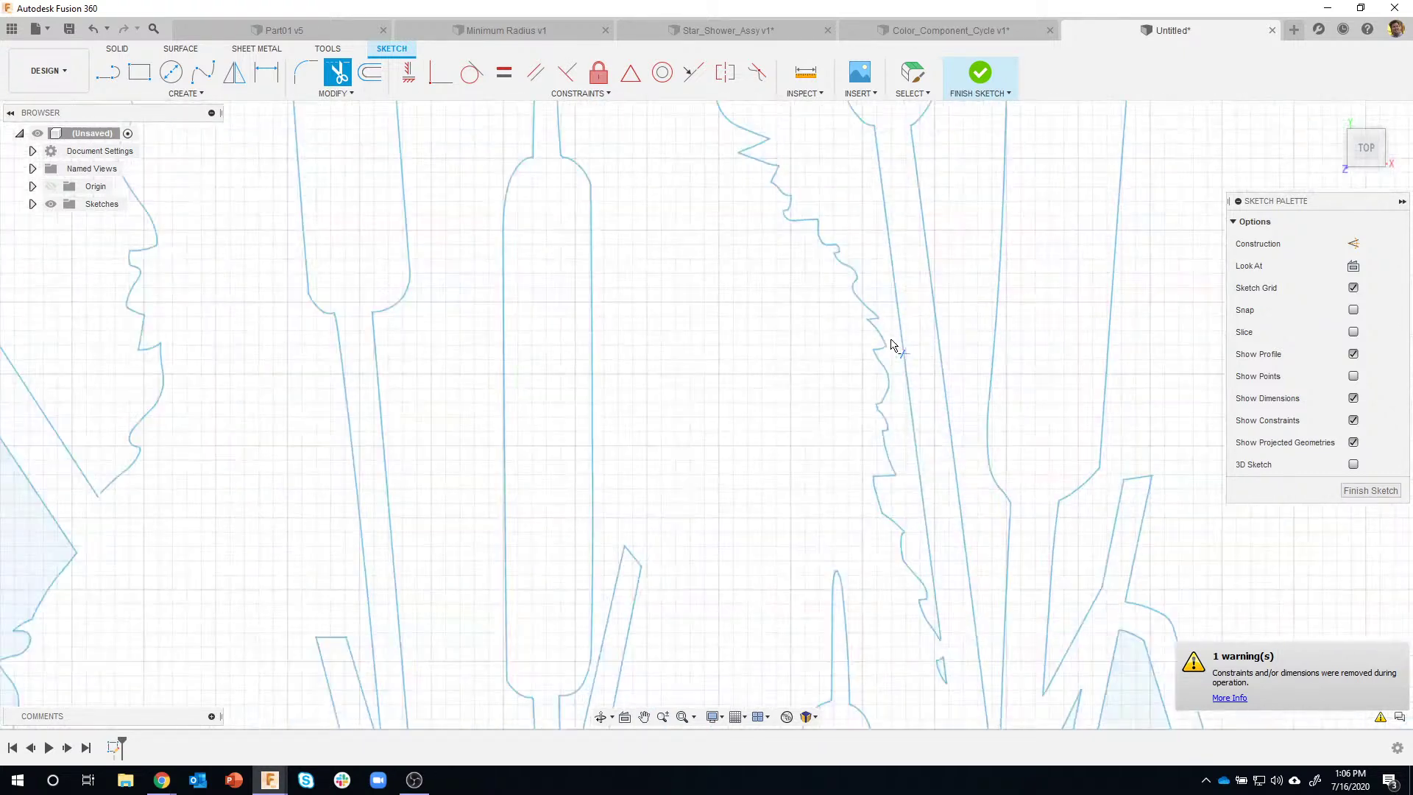
scroll(893, 346, down, 5)
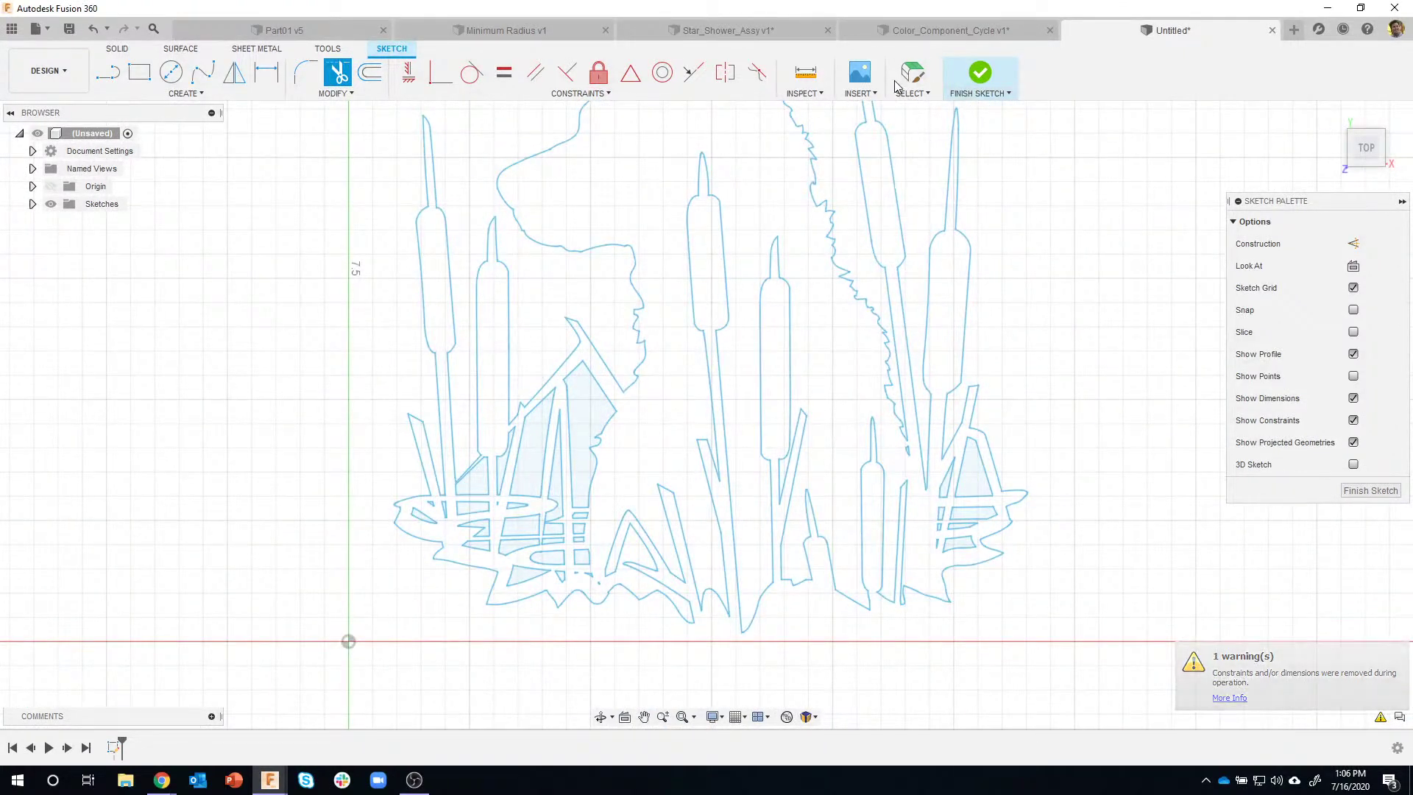
click(804, 93)
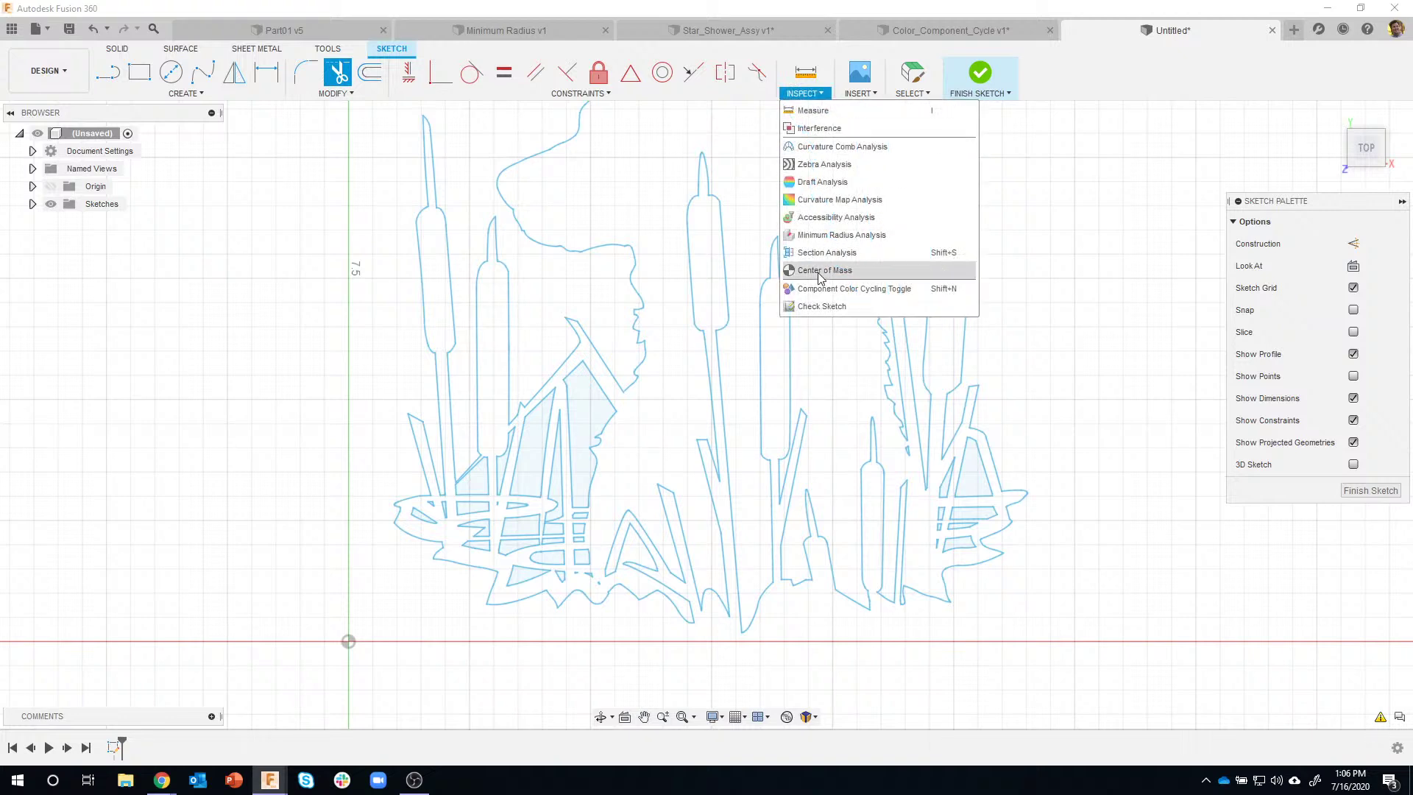
click(816, 306)
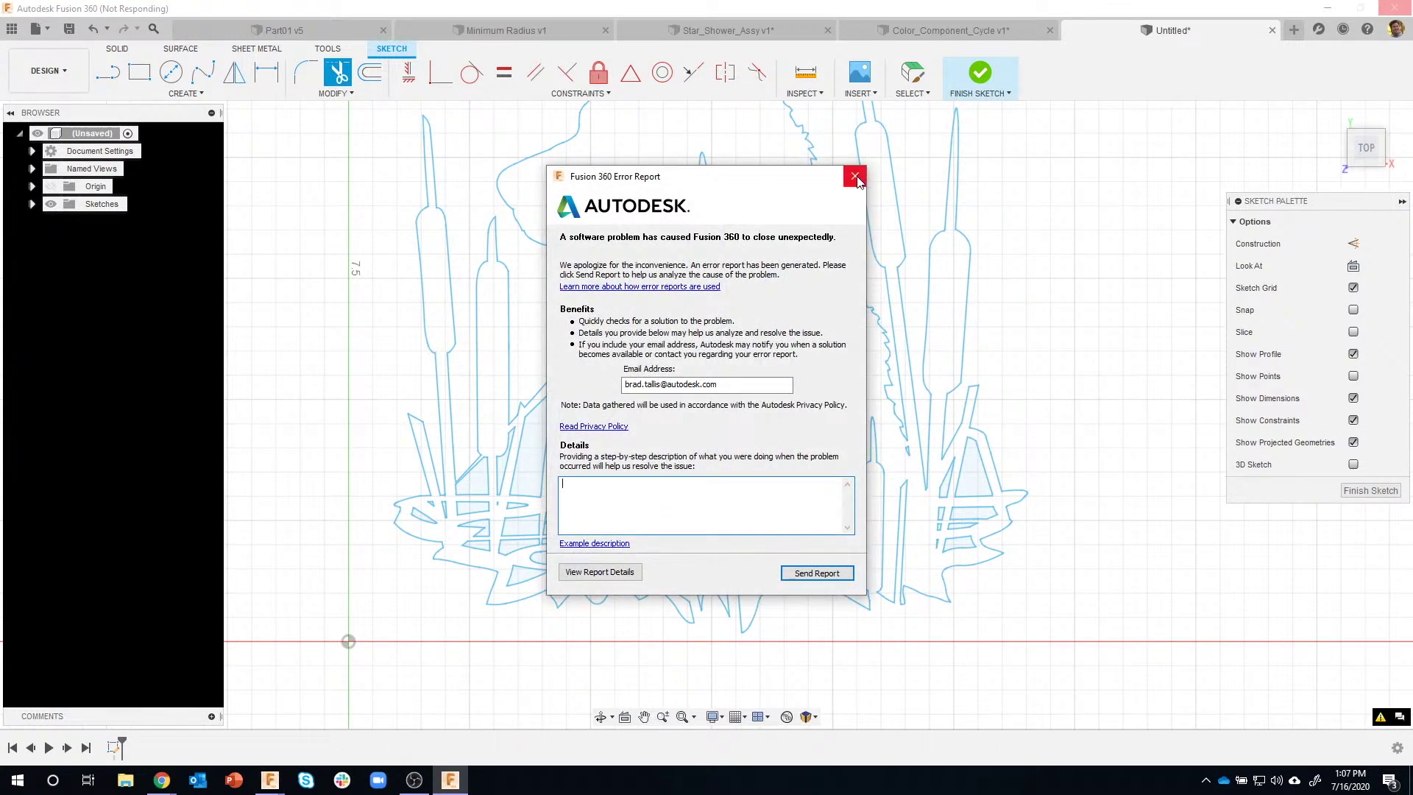
Cancel the crash error report without submitting it and dismiss the cancellation notice
click(855, 177)
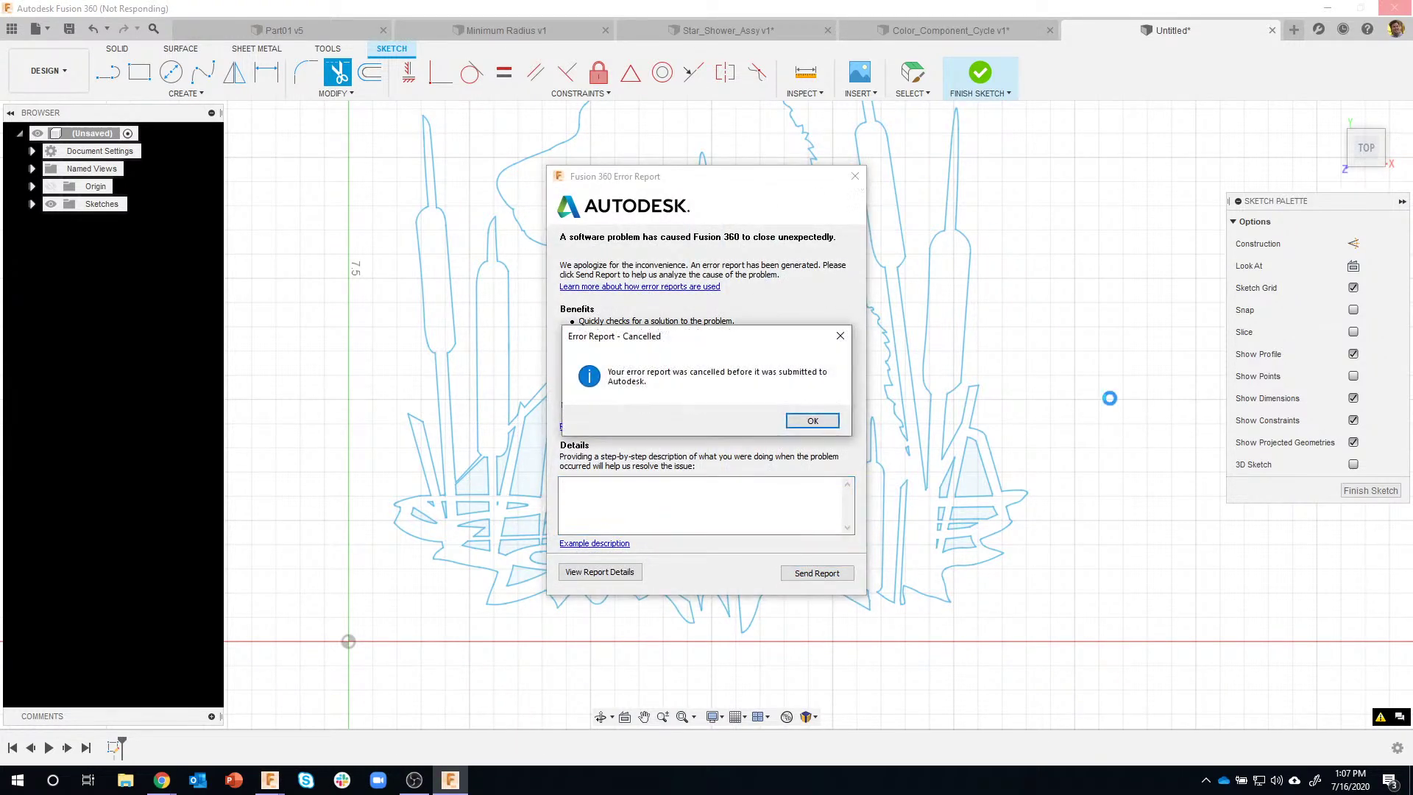
click(813, 418)
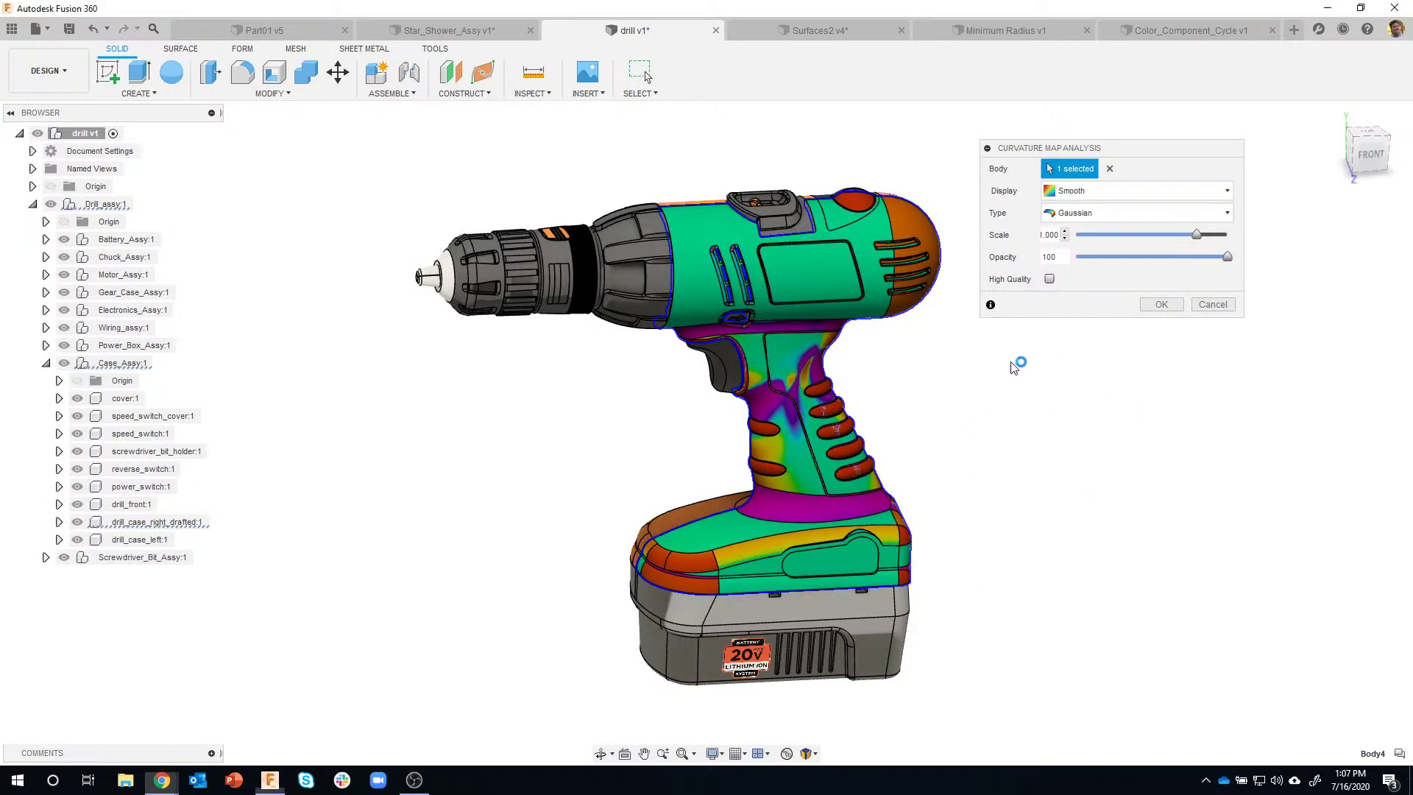
Examine the Gaussian curvature map on the drill housing, especially the transition between the motor barrel and the handle
shift+middle_drag(1016, 356, 717, 319)
scroll(718, 319, up, 3)
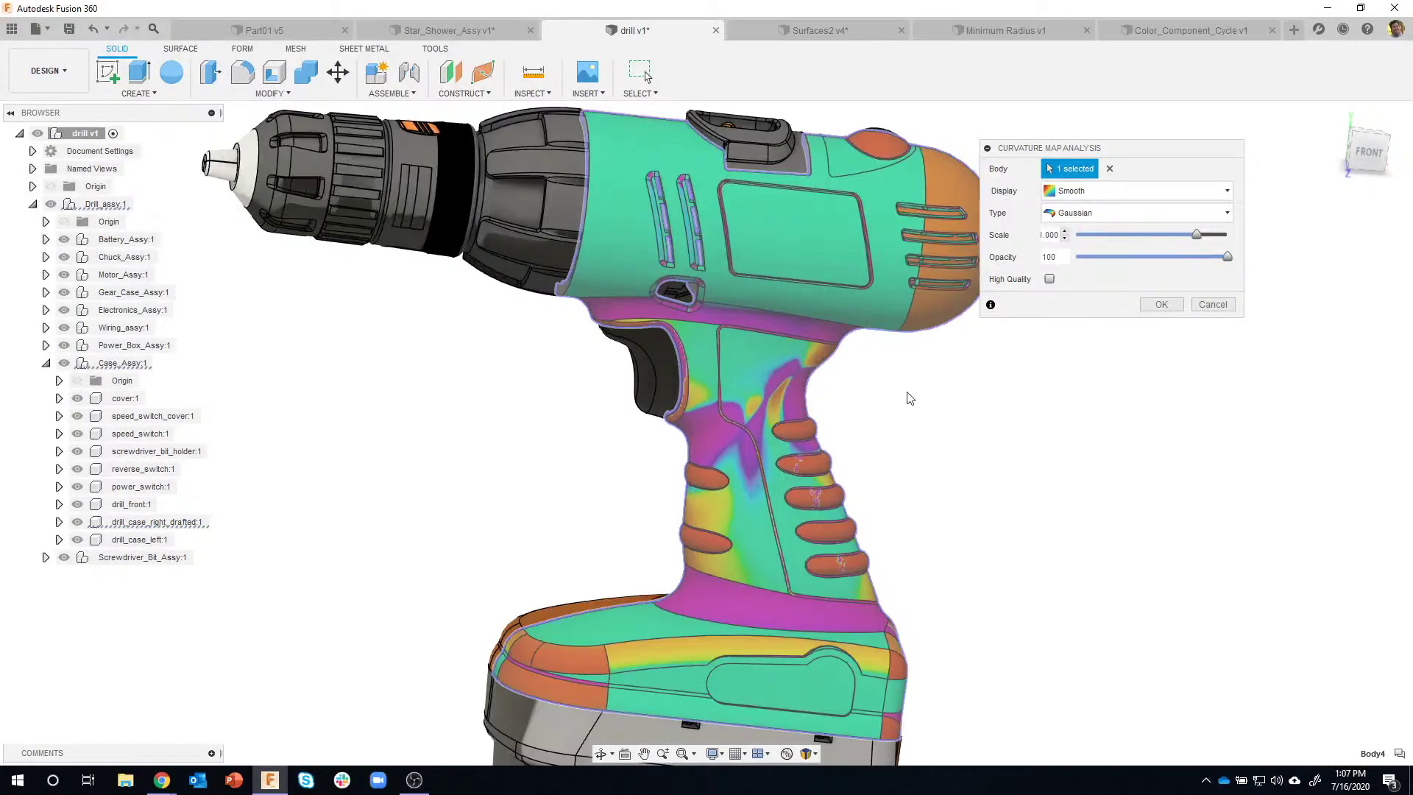
scroll(911, 398, up, 4)
scroll(739, 440, down, 3)
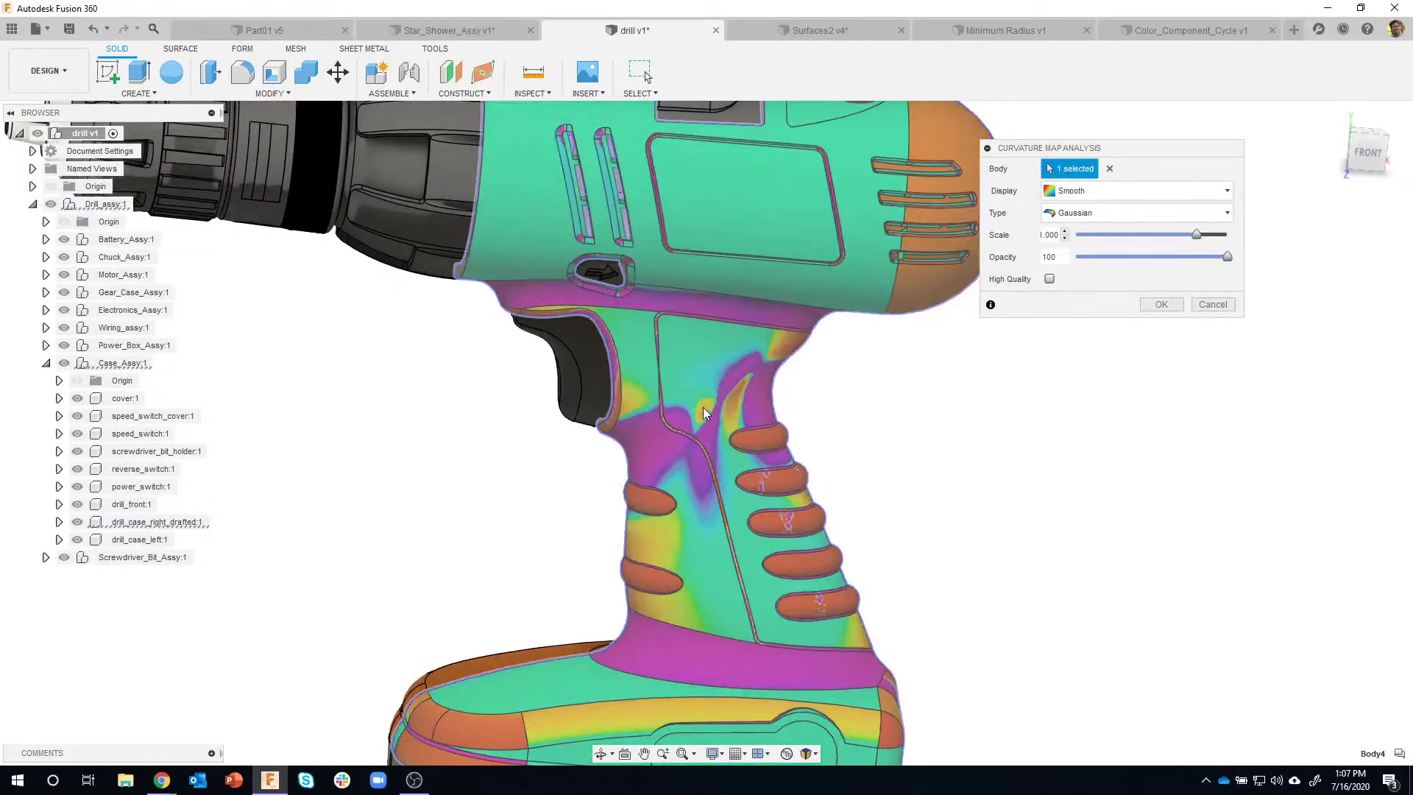
shift+middle_drag(679, 404, 672, 365)
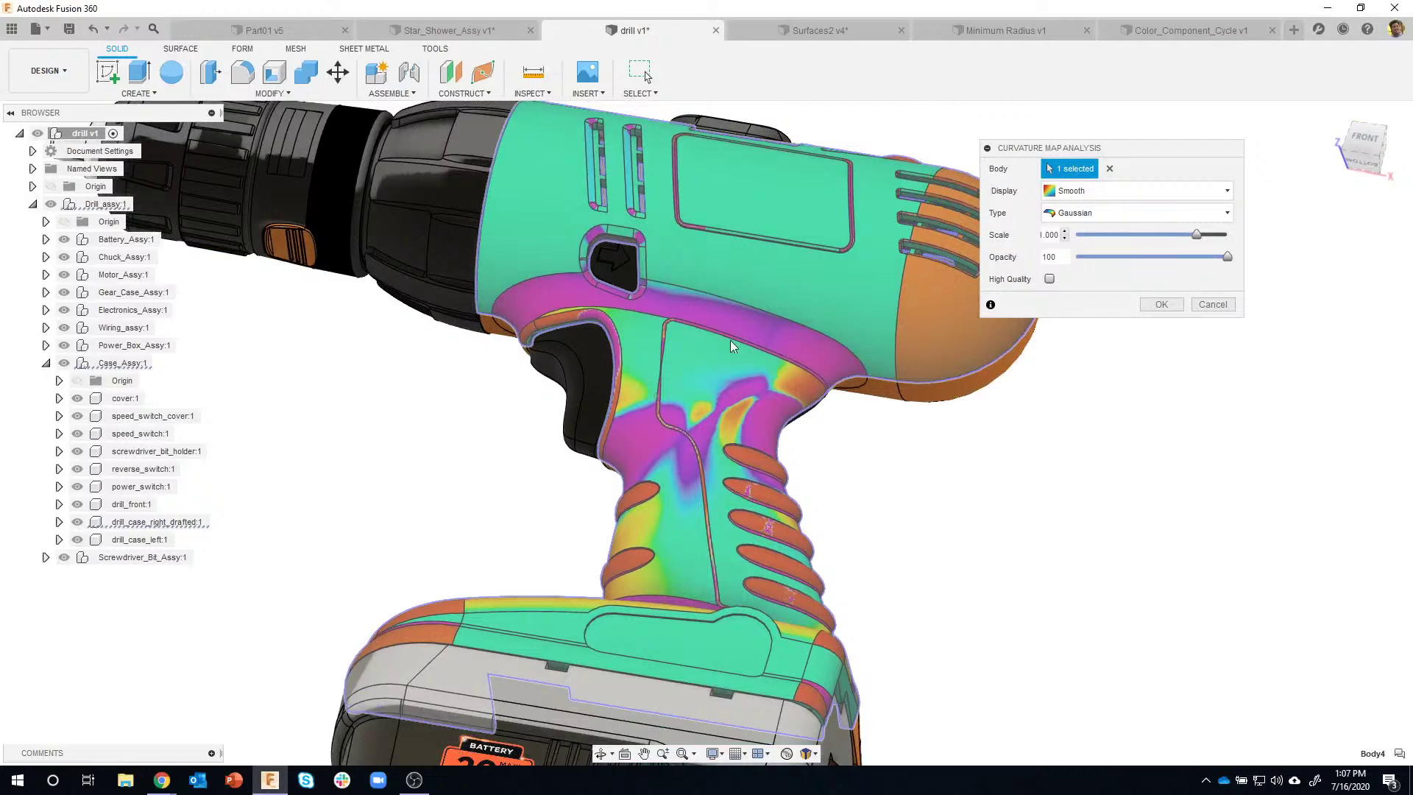
shift+middle_drag(709, 291, 565, 240)
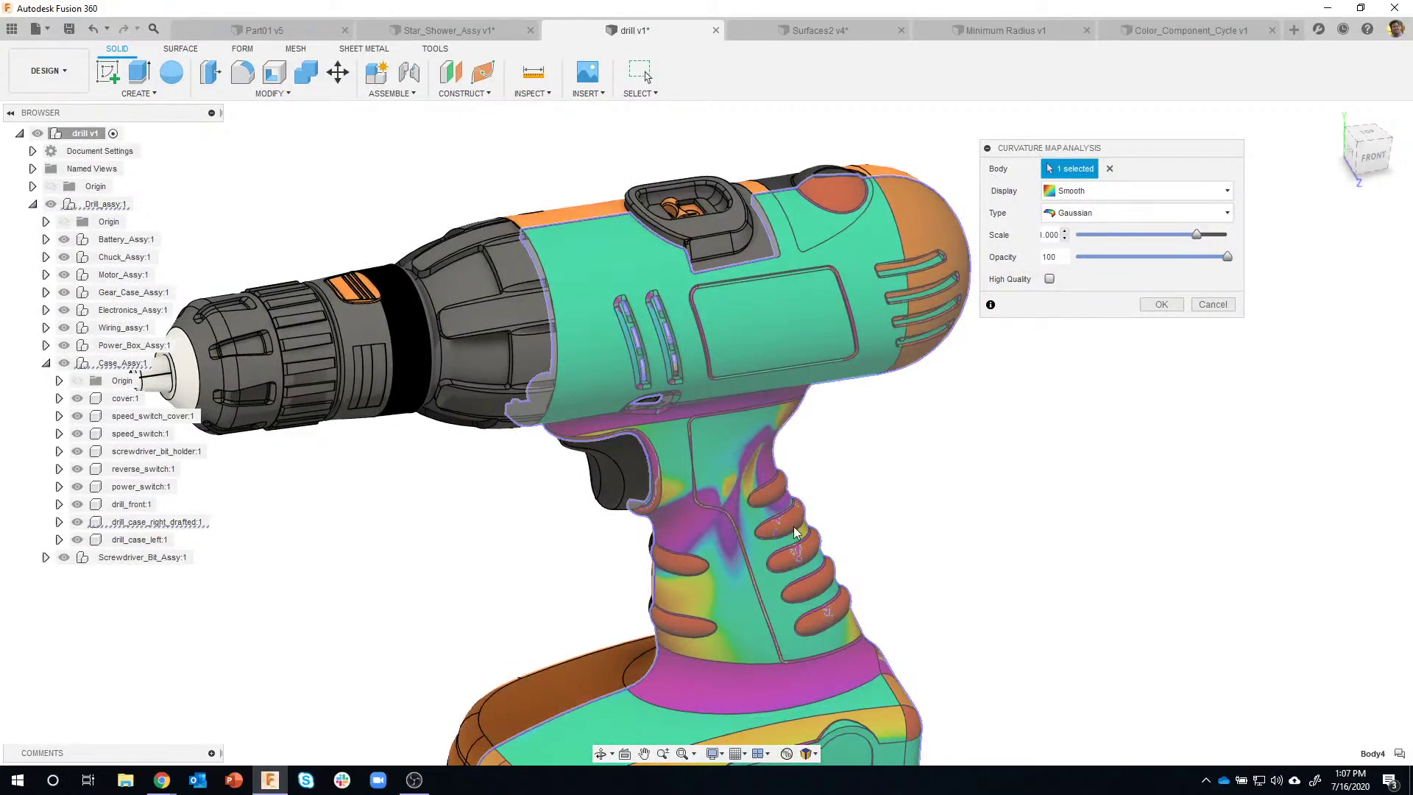
shift+middle_drag(794, 527, 847, 223)
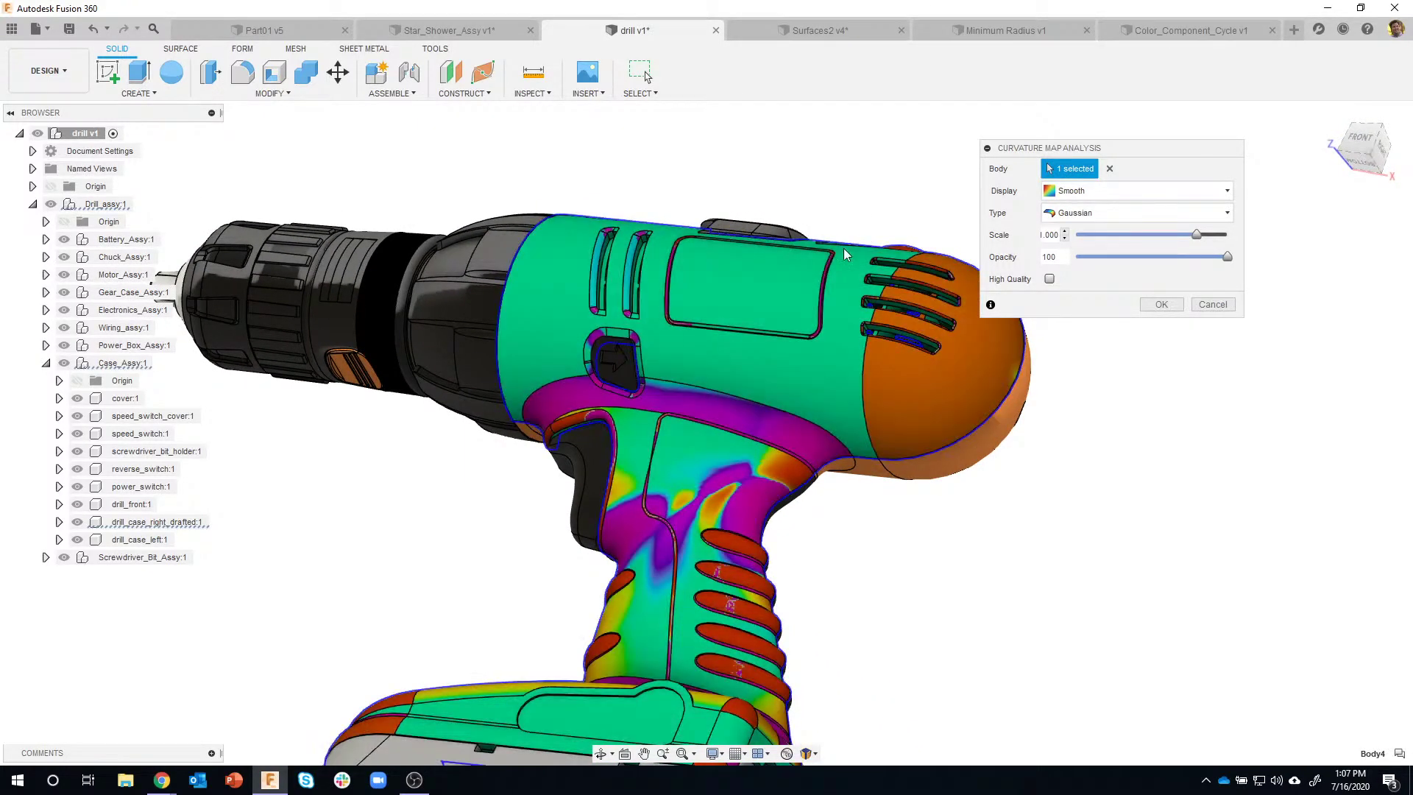
shift+middle_drag(844, 249, 965, 171)
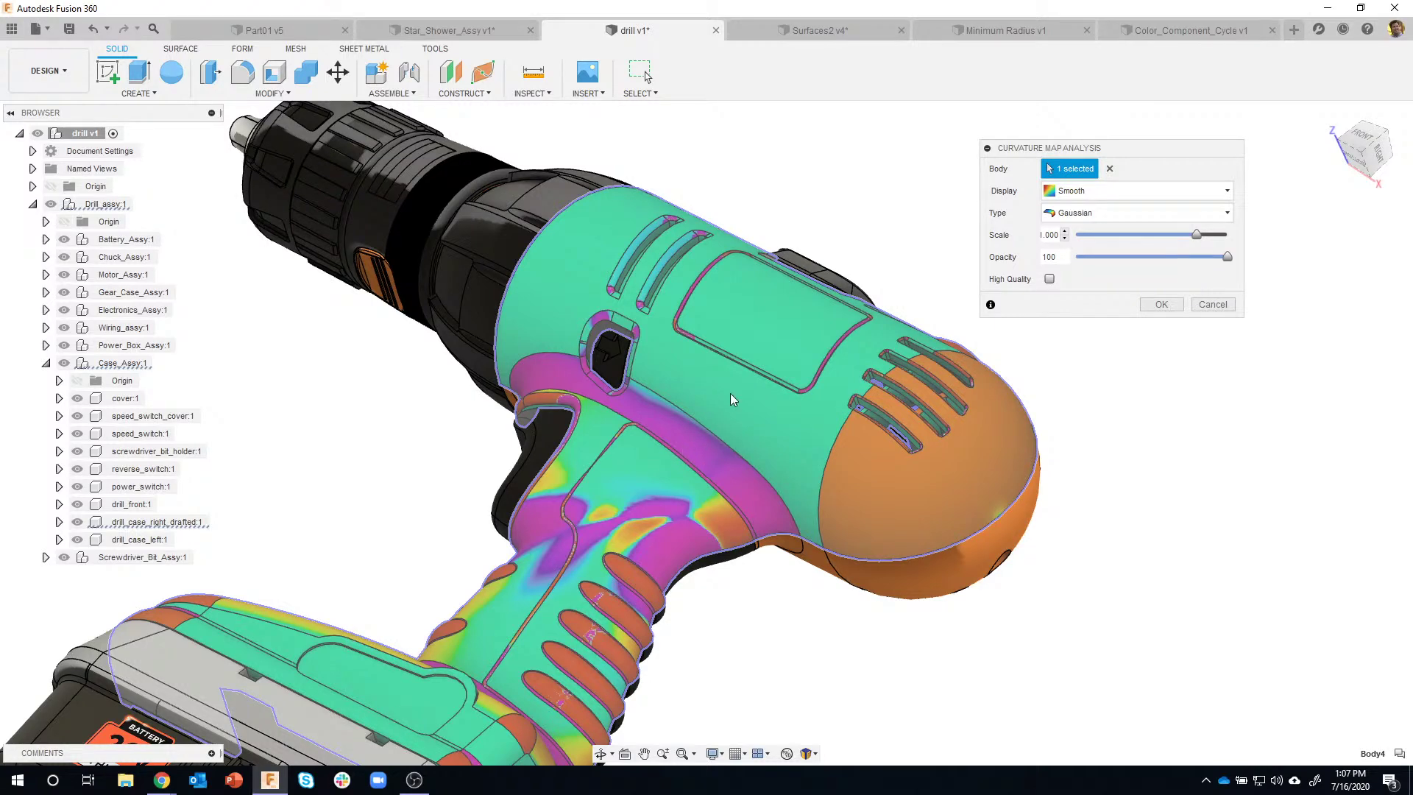
scroll(642, 487, up, 5)
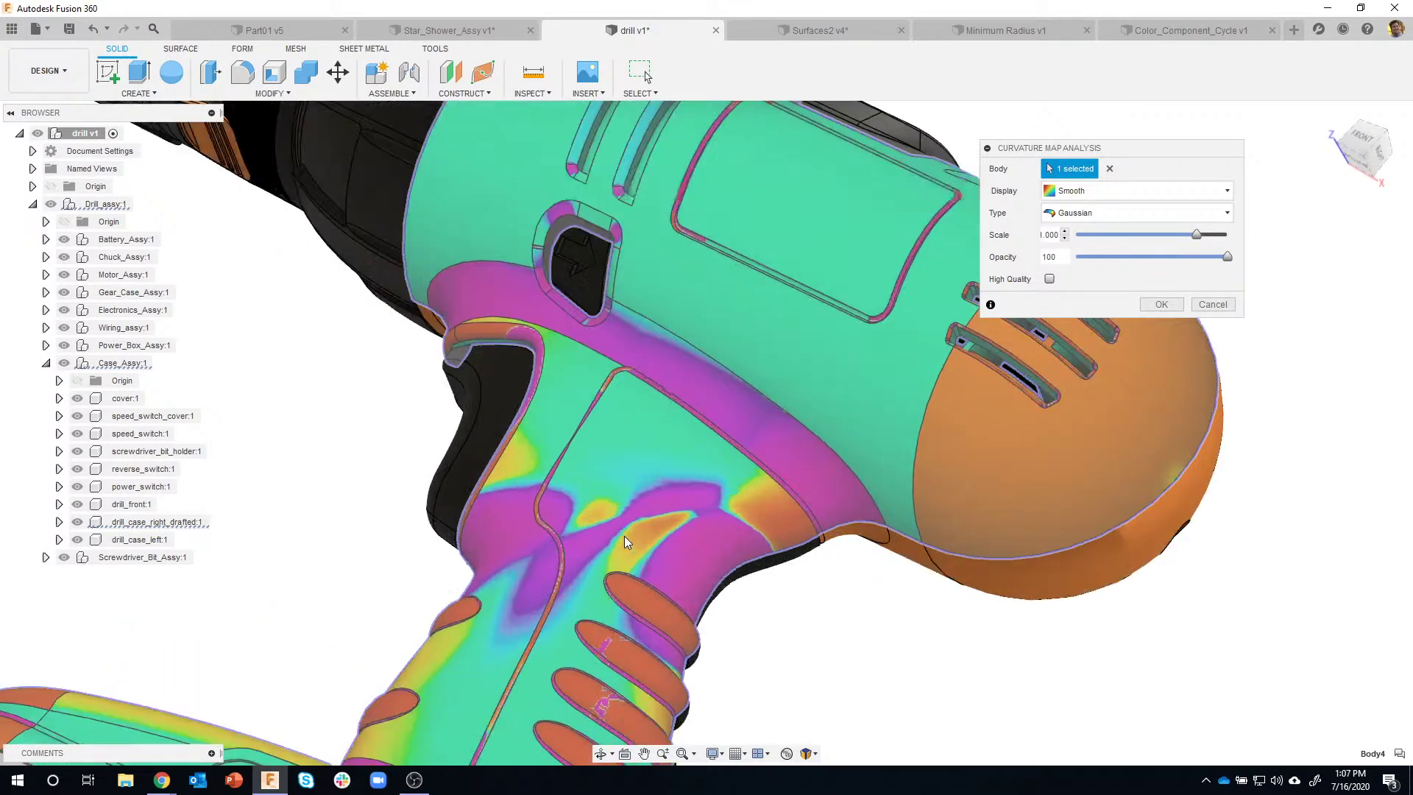
scroll(625, 515, up, 5)
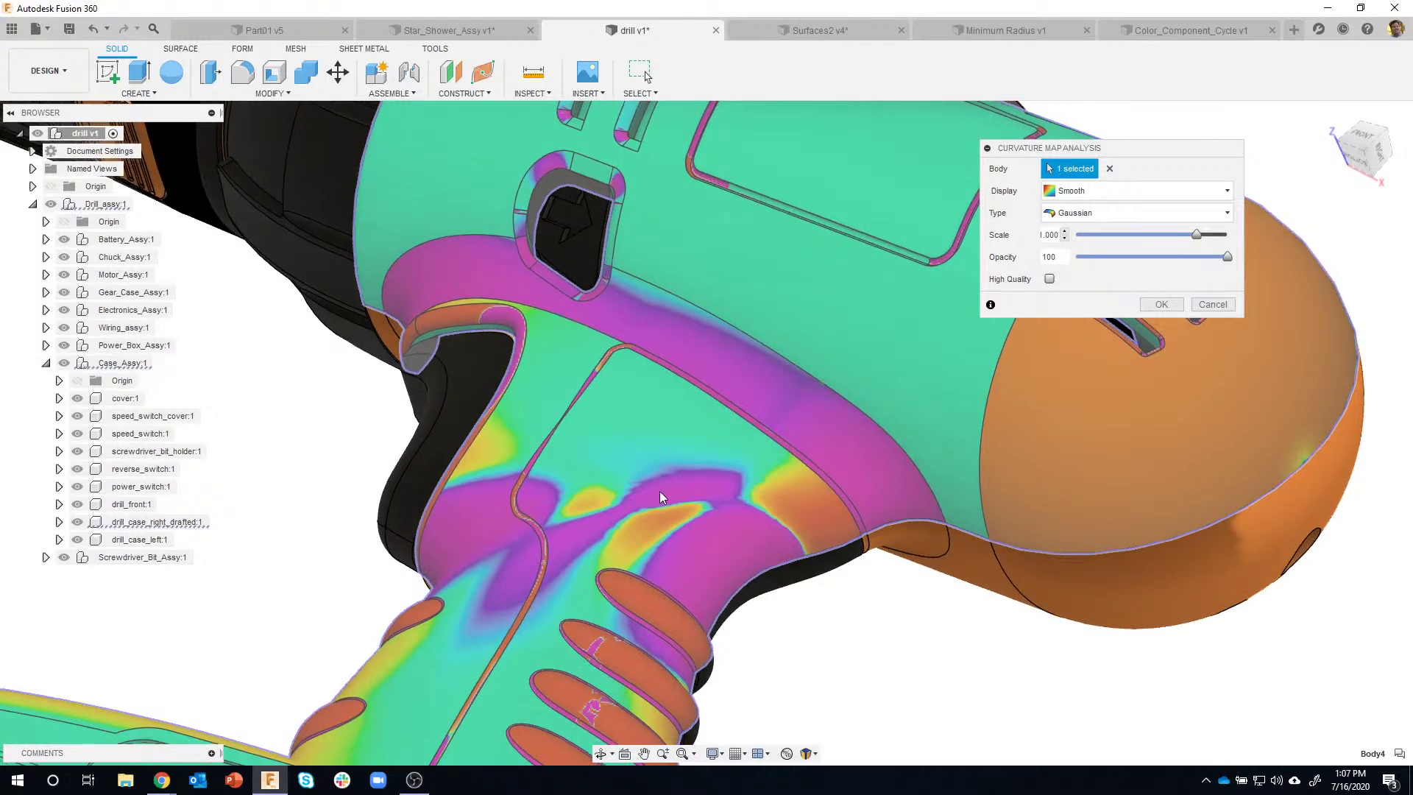
shift+middle_drag(666, 518, 673, 440)
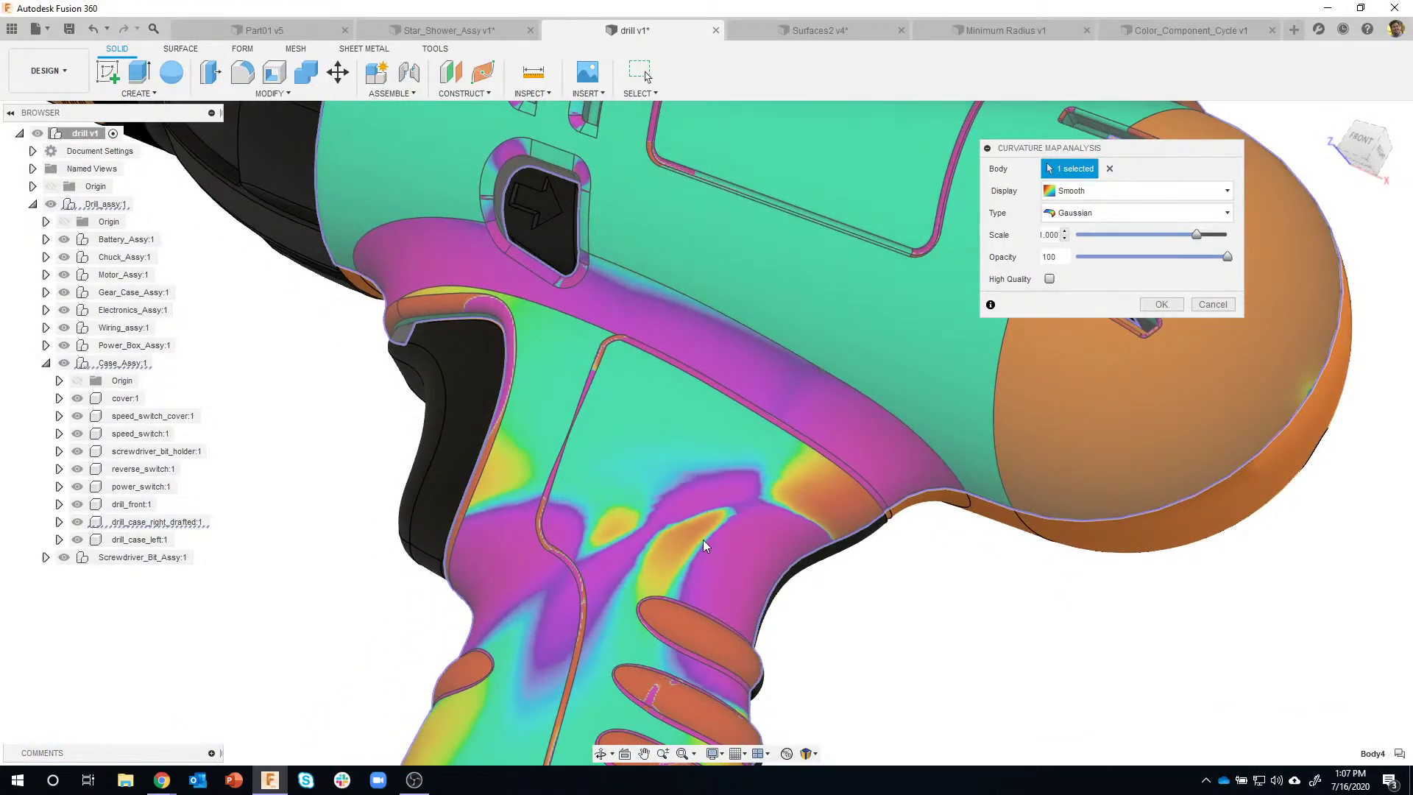
scroll(709, 517, down, 10)
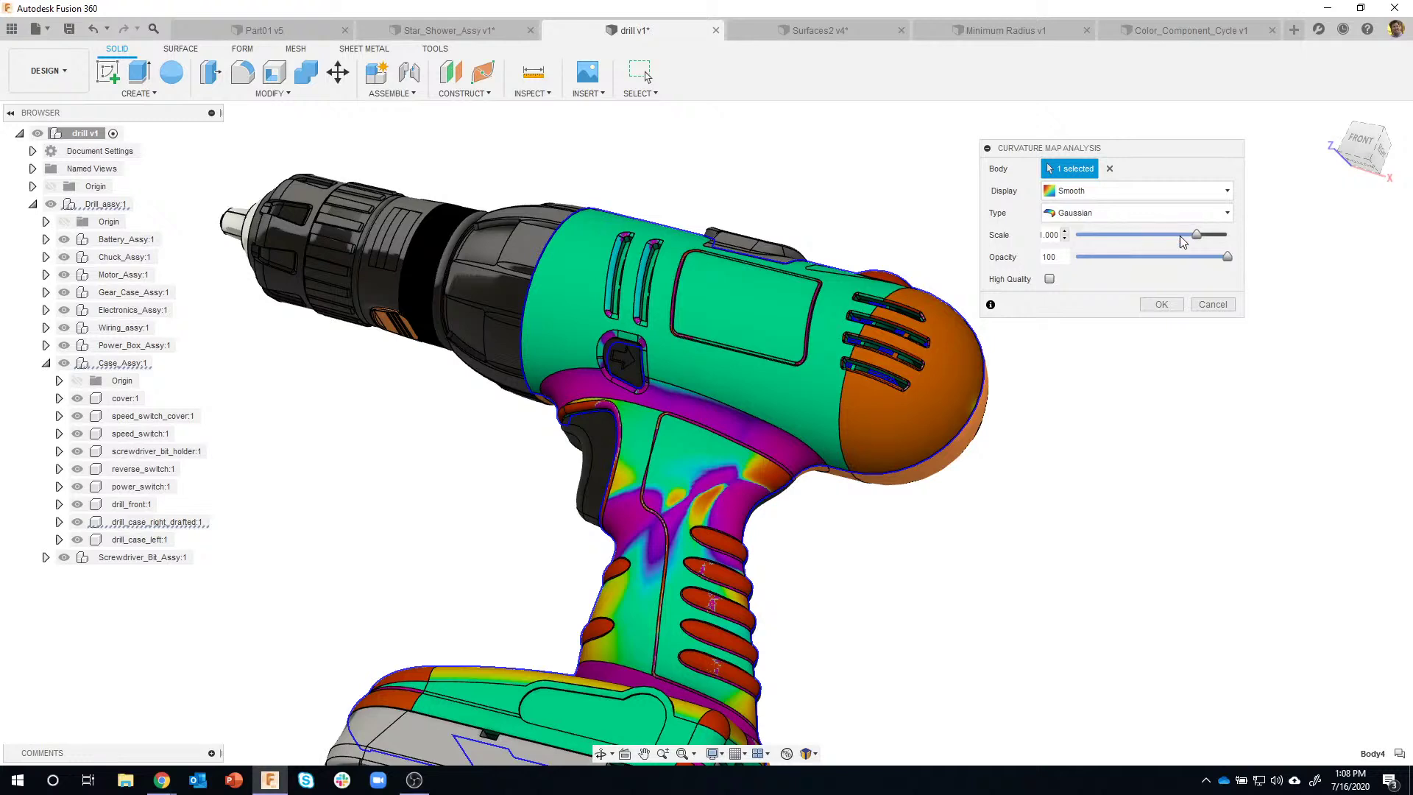
Lower the Gaussian curvature map scale to about 0.384 and examine the shading where the handle meets the barrel
drag(1197, 242, 1097, 240)
shift+middle_drag(888, 471, 493, 400)
shift+middle_drag(590, 549, 1100, 243)
drag(1098, 237, 1124, 235)
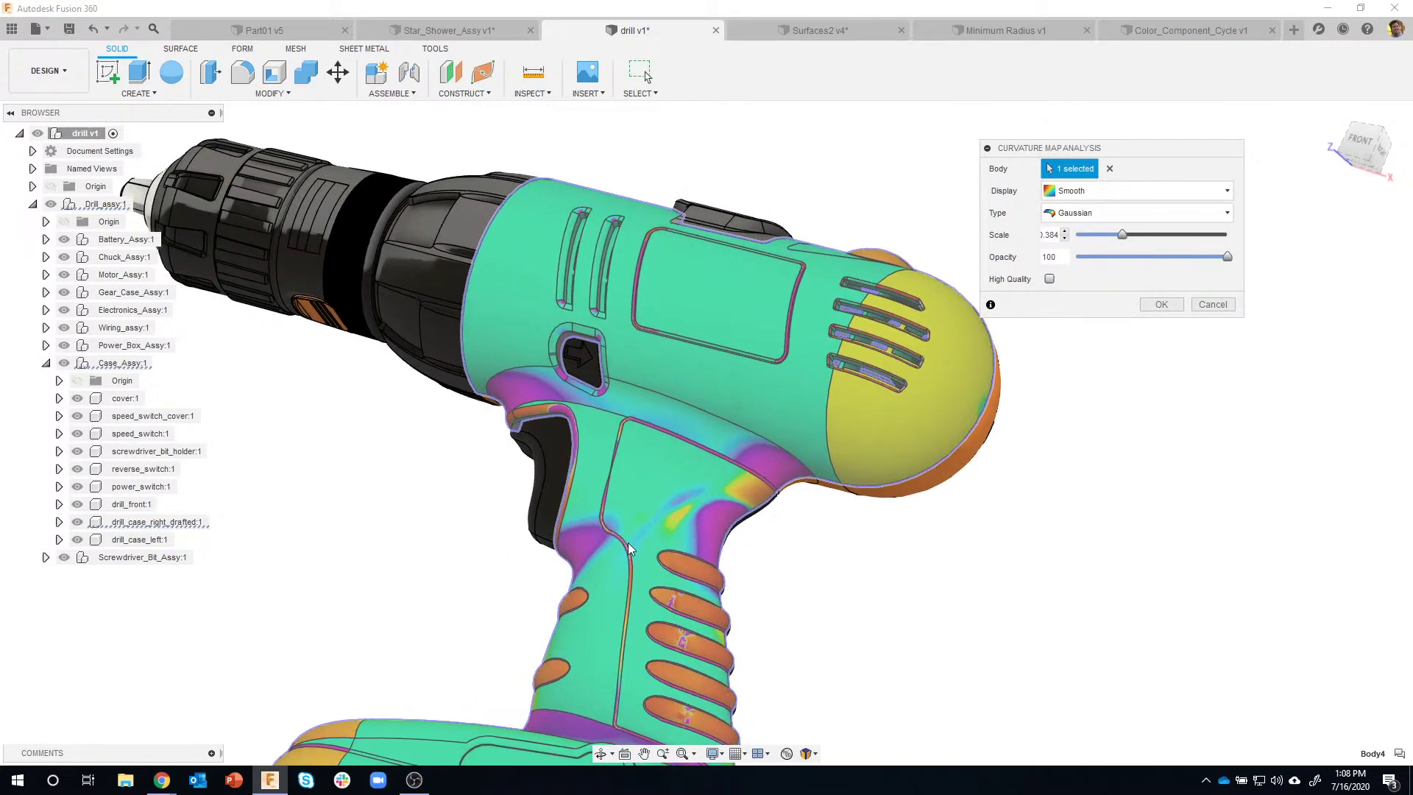
scroll(714, 487, up, 3)
mouse_move(716, 484)
shift+middle_down()
mouse_move(664, 530)
mouse_move(692, 488)
mouse_move(708, 496)
shift+middle_up()
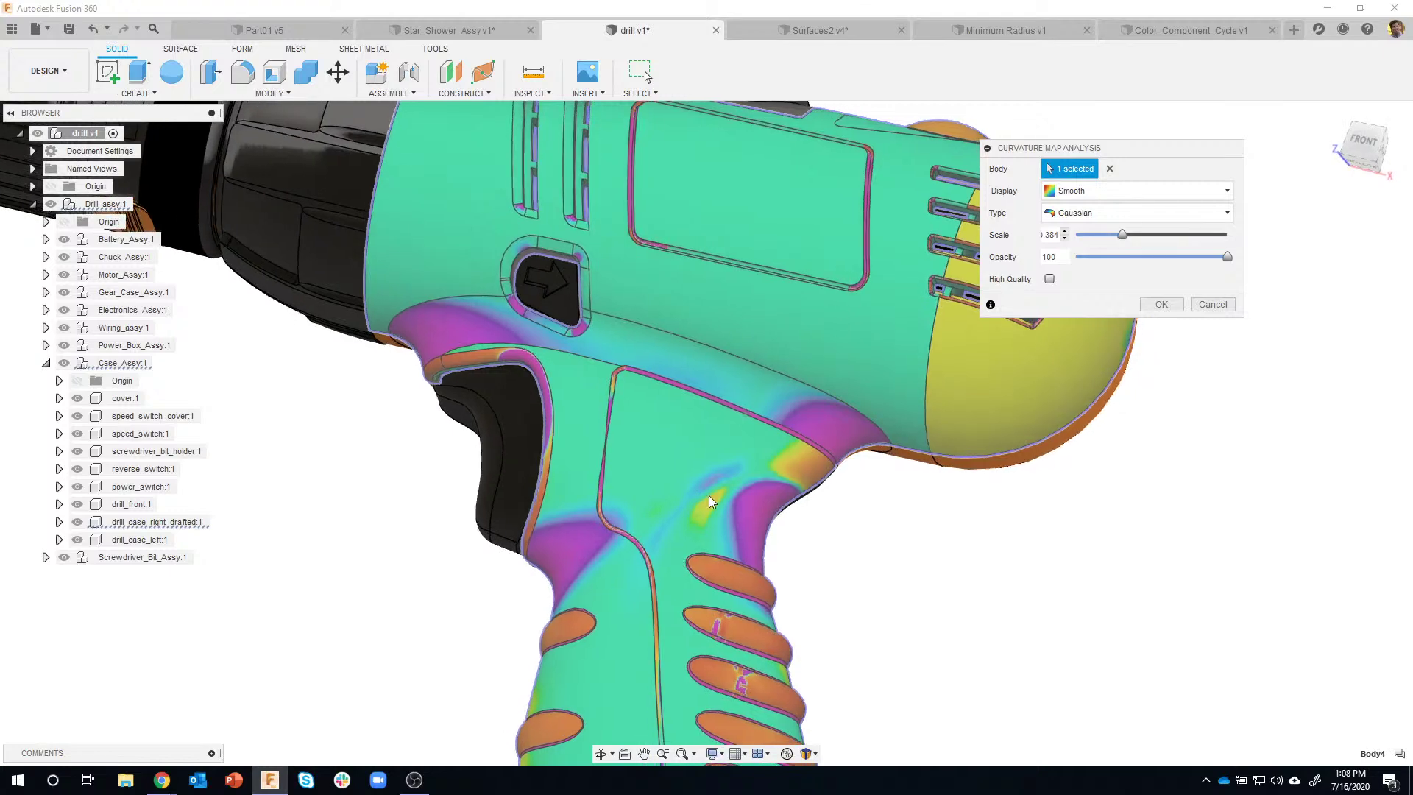
shift+middle_drag(639, 551, 1070, 270)
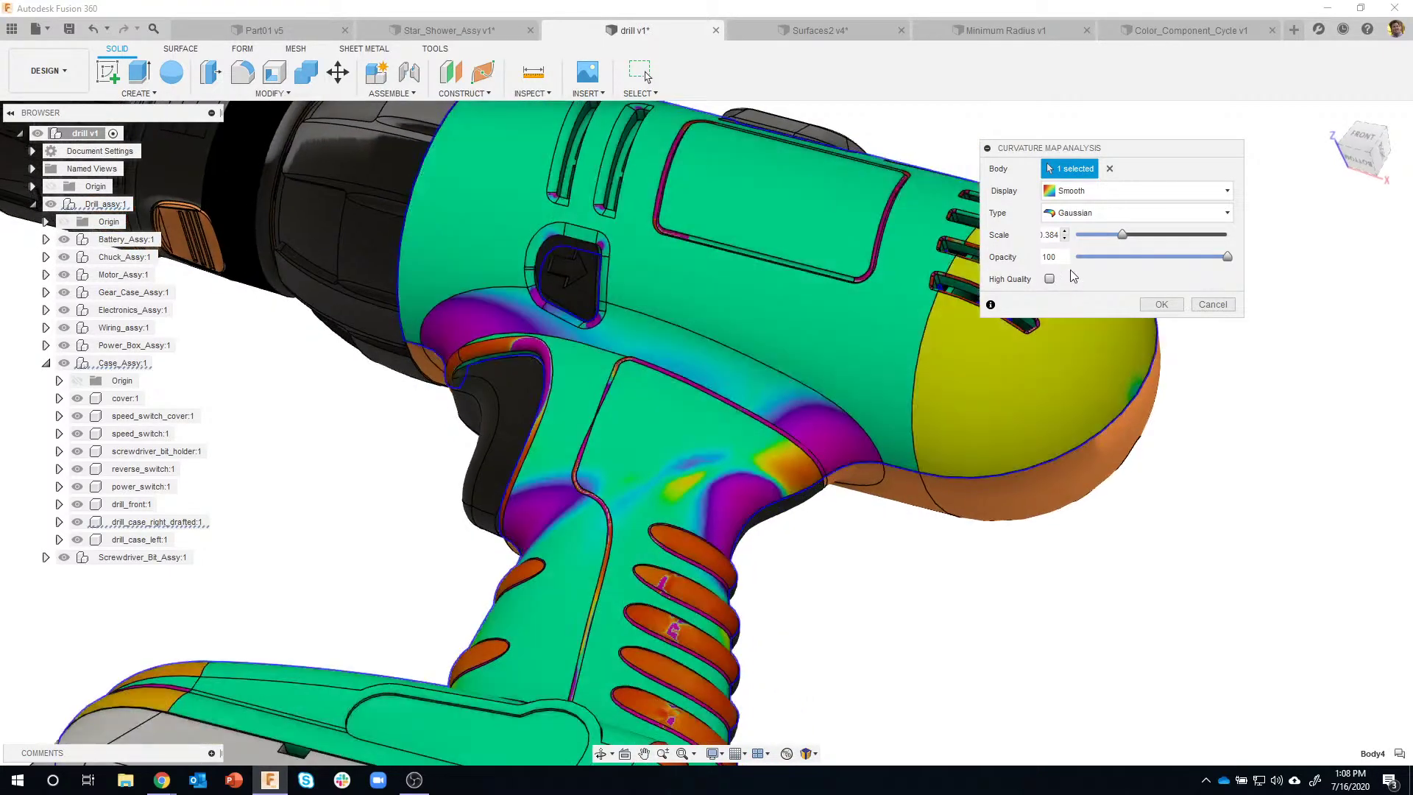
Raise the curvature map scale to about 0.970 to compare the handle shading, and reduce it to about 0.604
drag(1119, 238, 1192, 241)
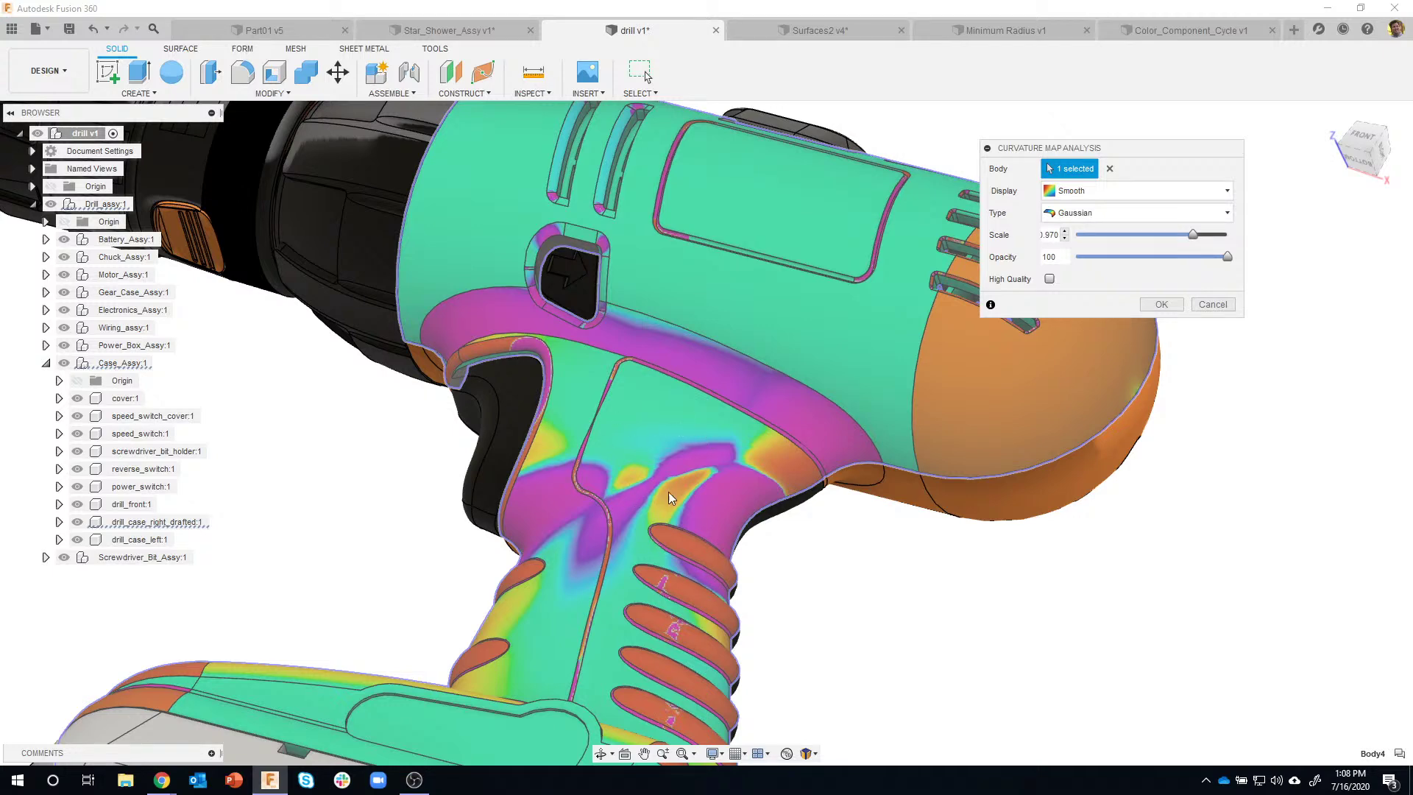
shift+middle_drag(668, 492, 1016, 402)
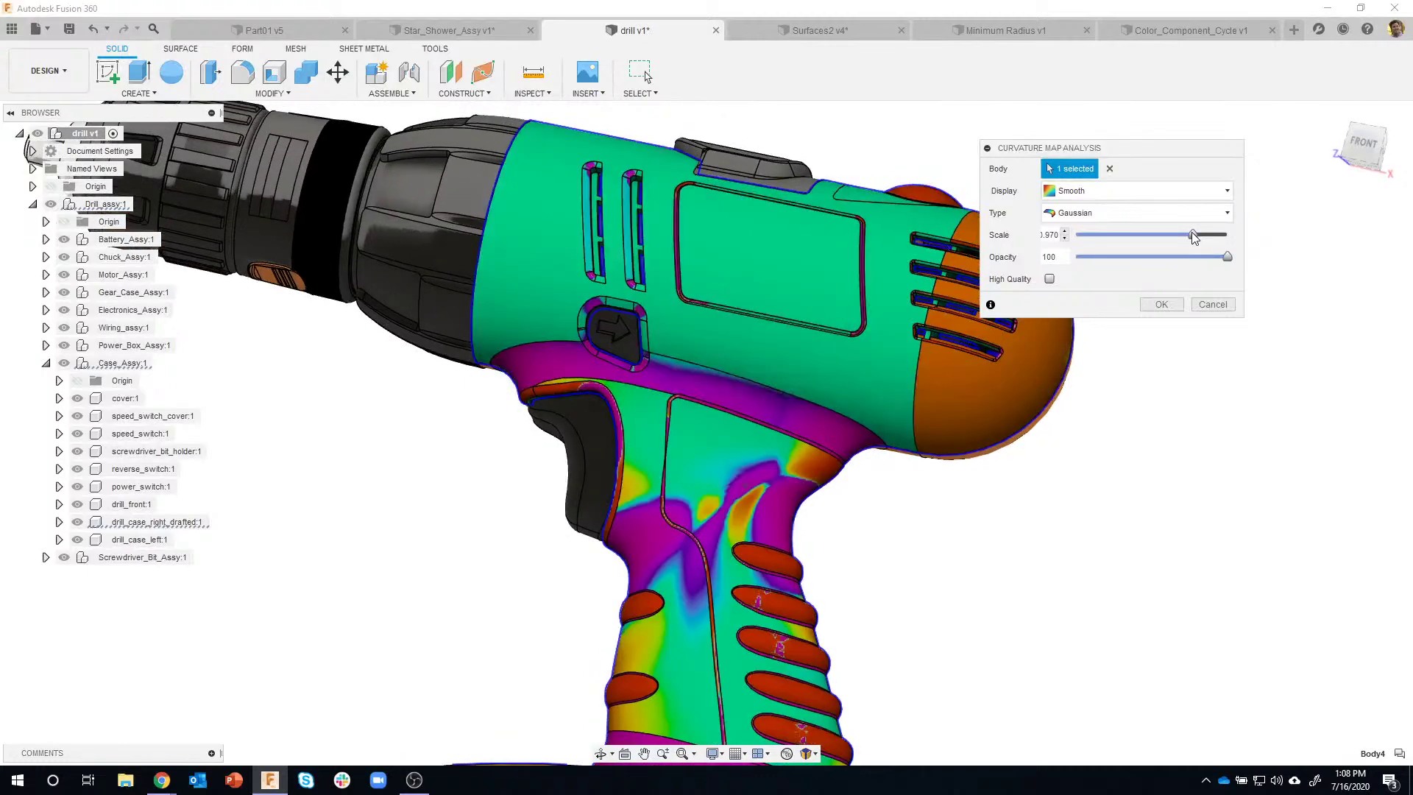
drag(1193, 234, 1148, 235)
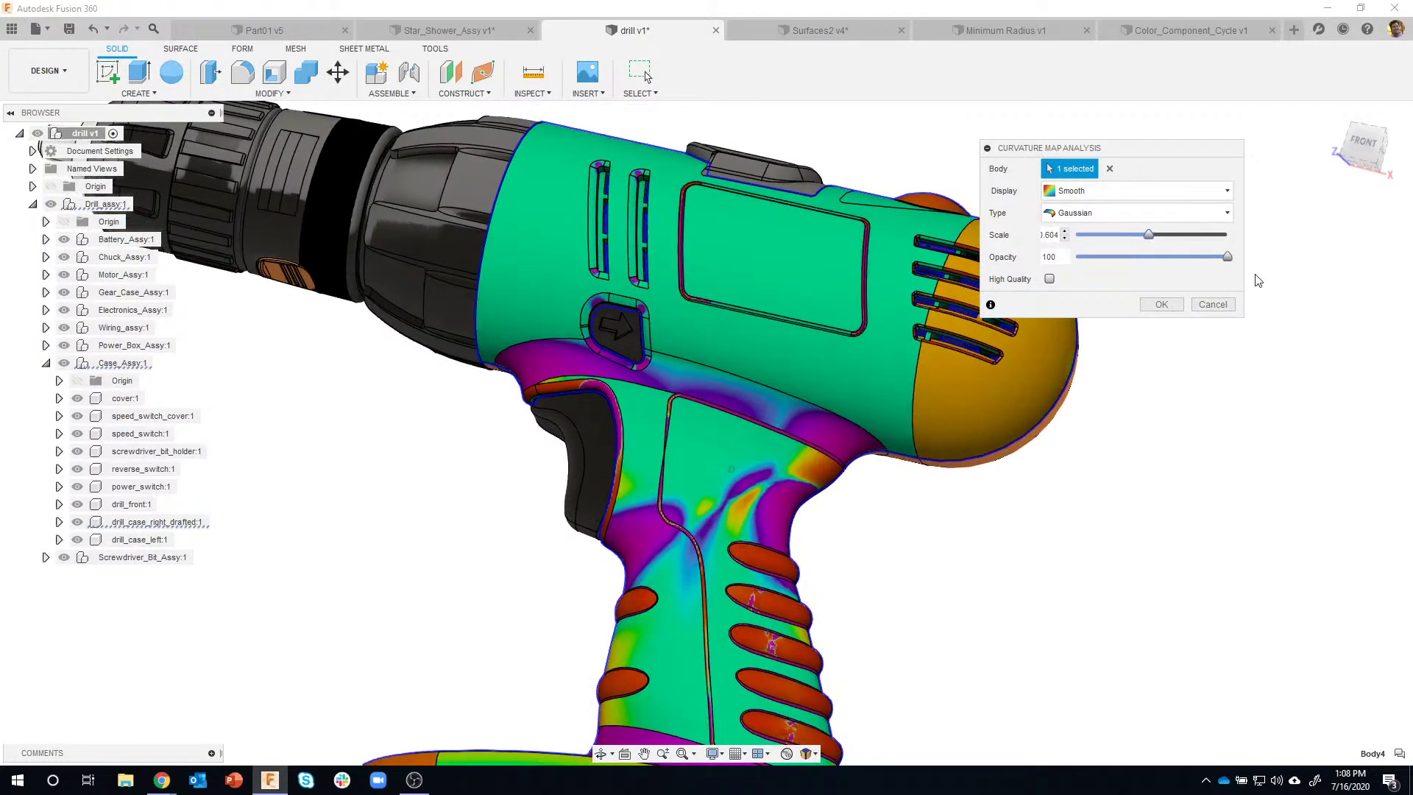
Try a curvature map opacity of 44 on the housing and restore it to 100
drag(1227, 256, 1151, 258)
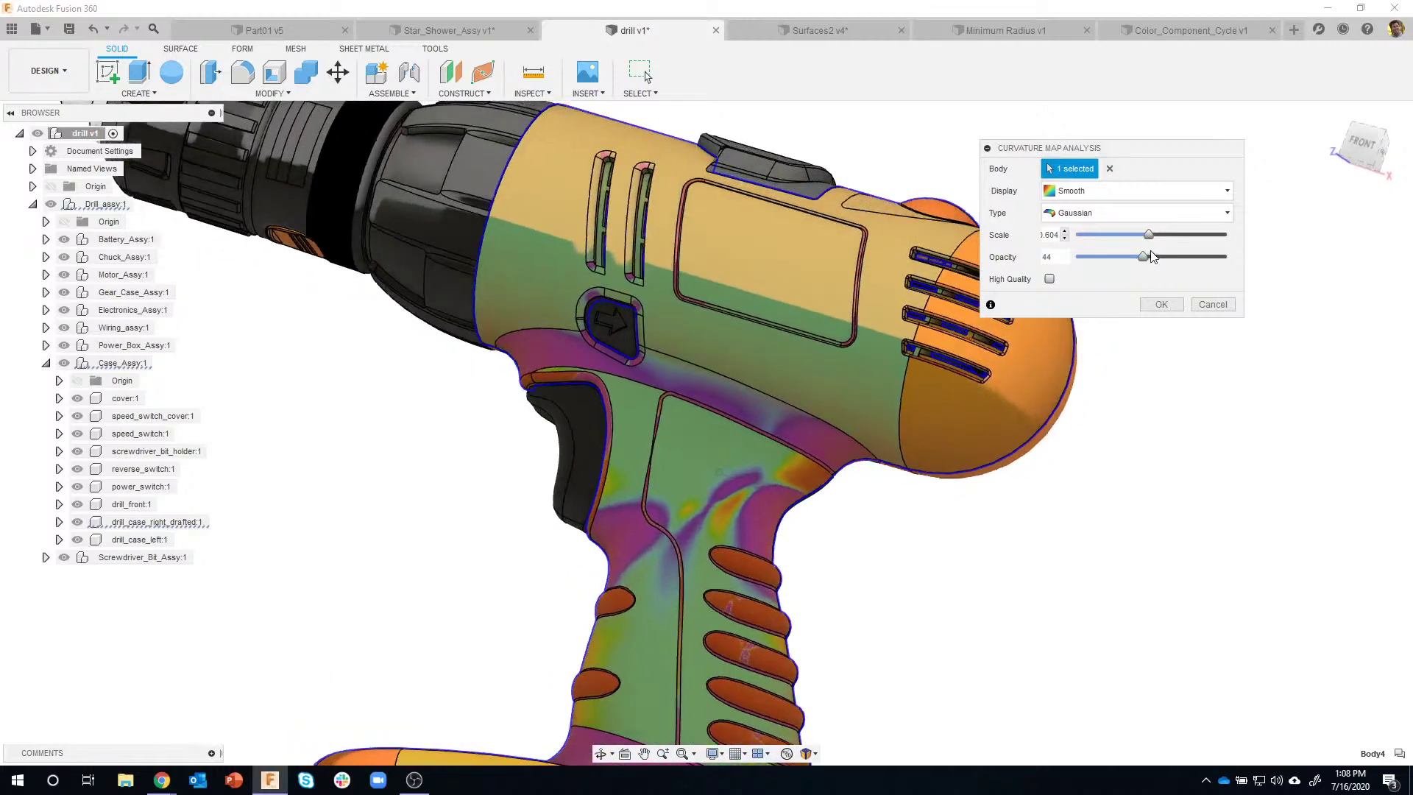
drag(1220, 265, 1229, 259)
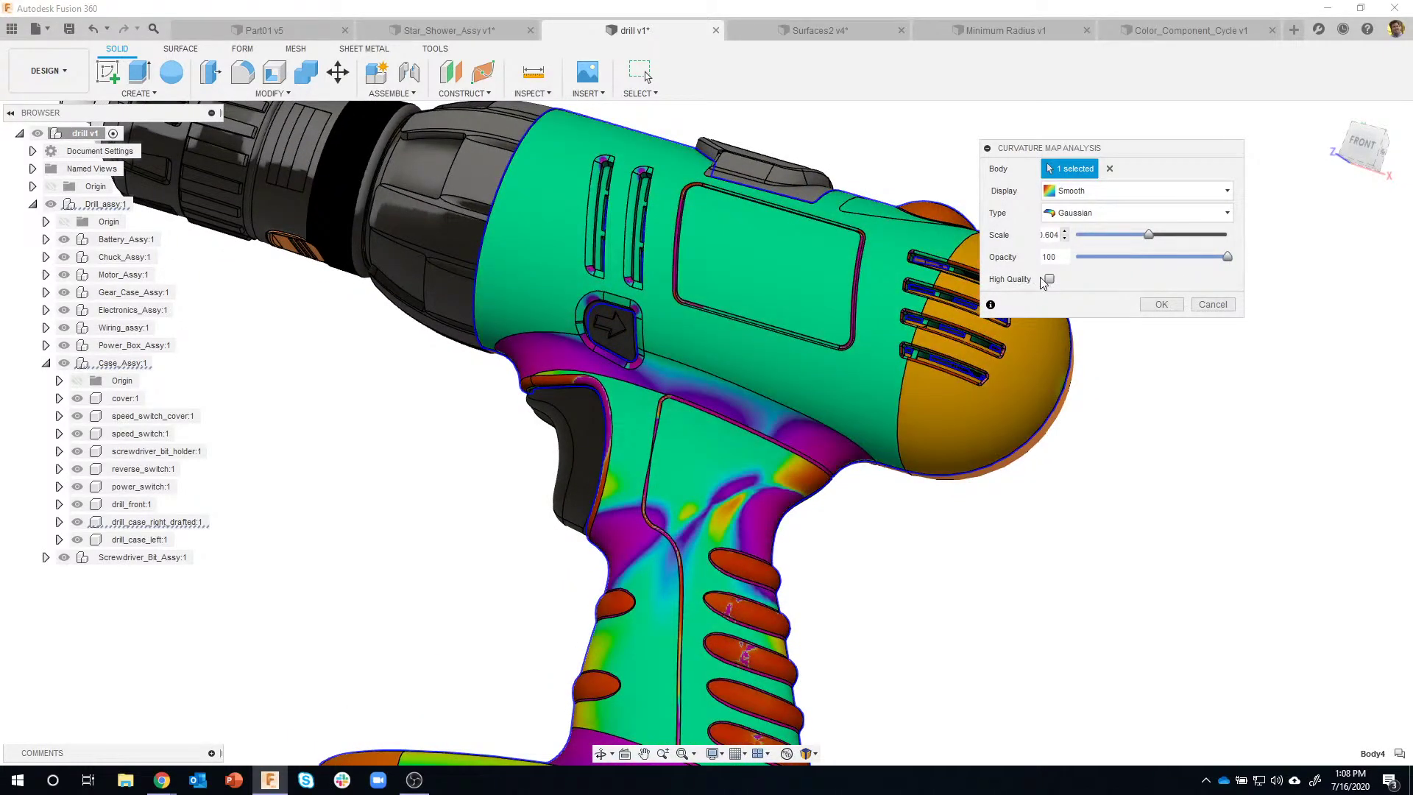
Enable high quality rendering for the curvature map and check the shading around the upper handle
scroll(749, 500, up, 3)
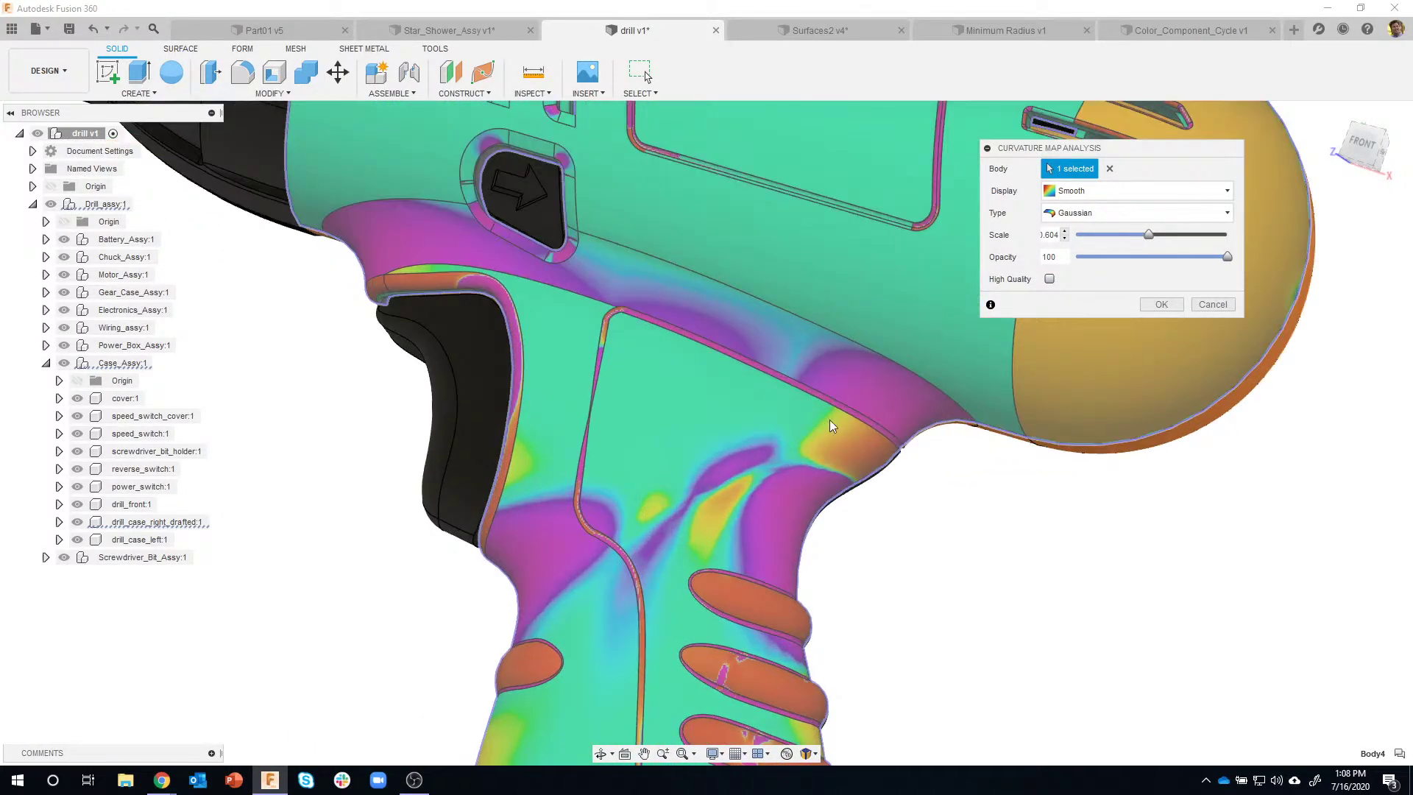
click(1045, 281)
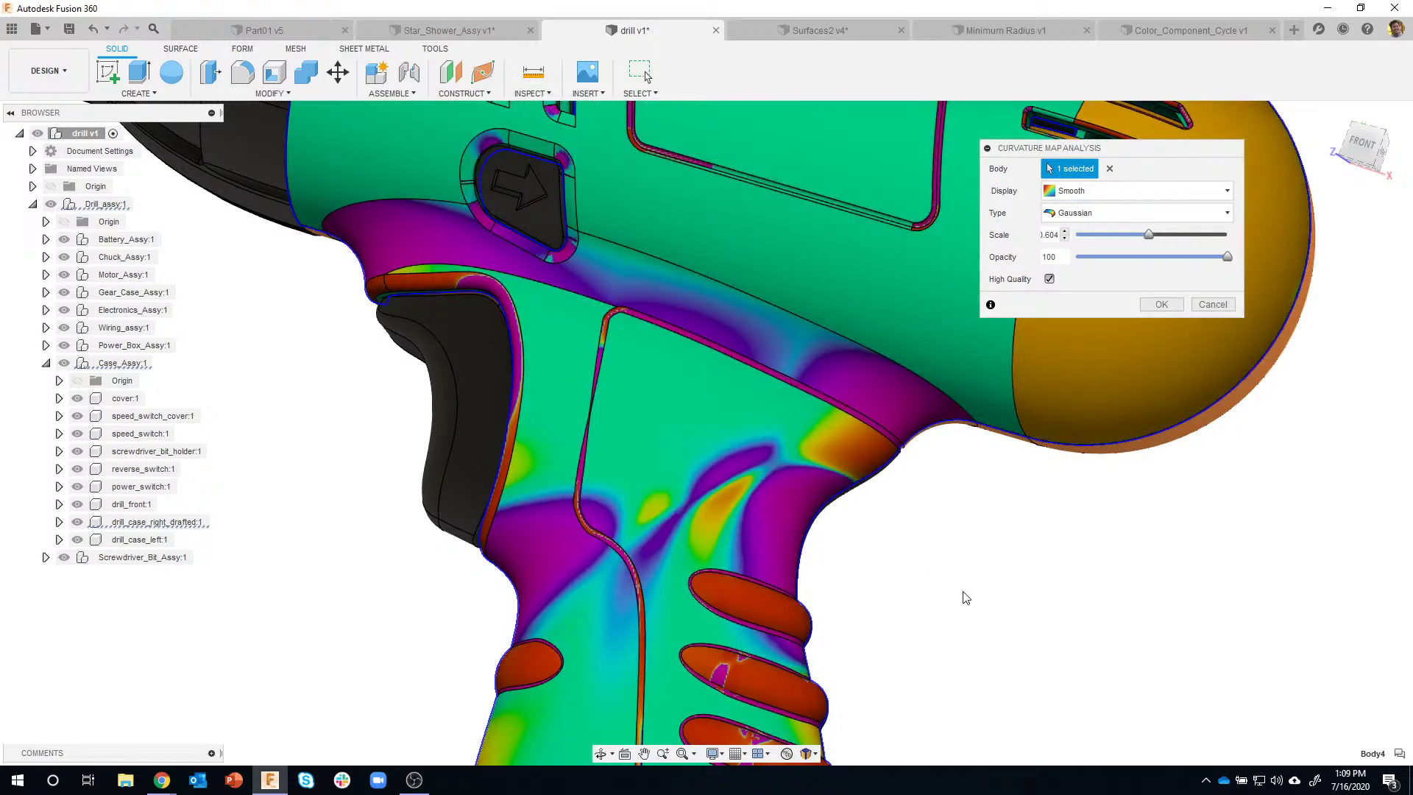
shift+middle_drag(964, 591, 976, 536)
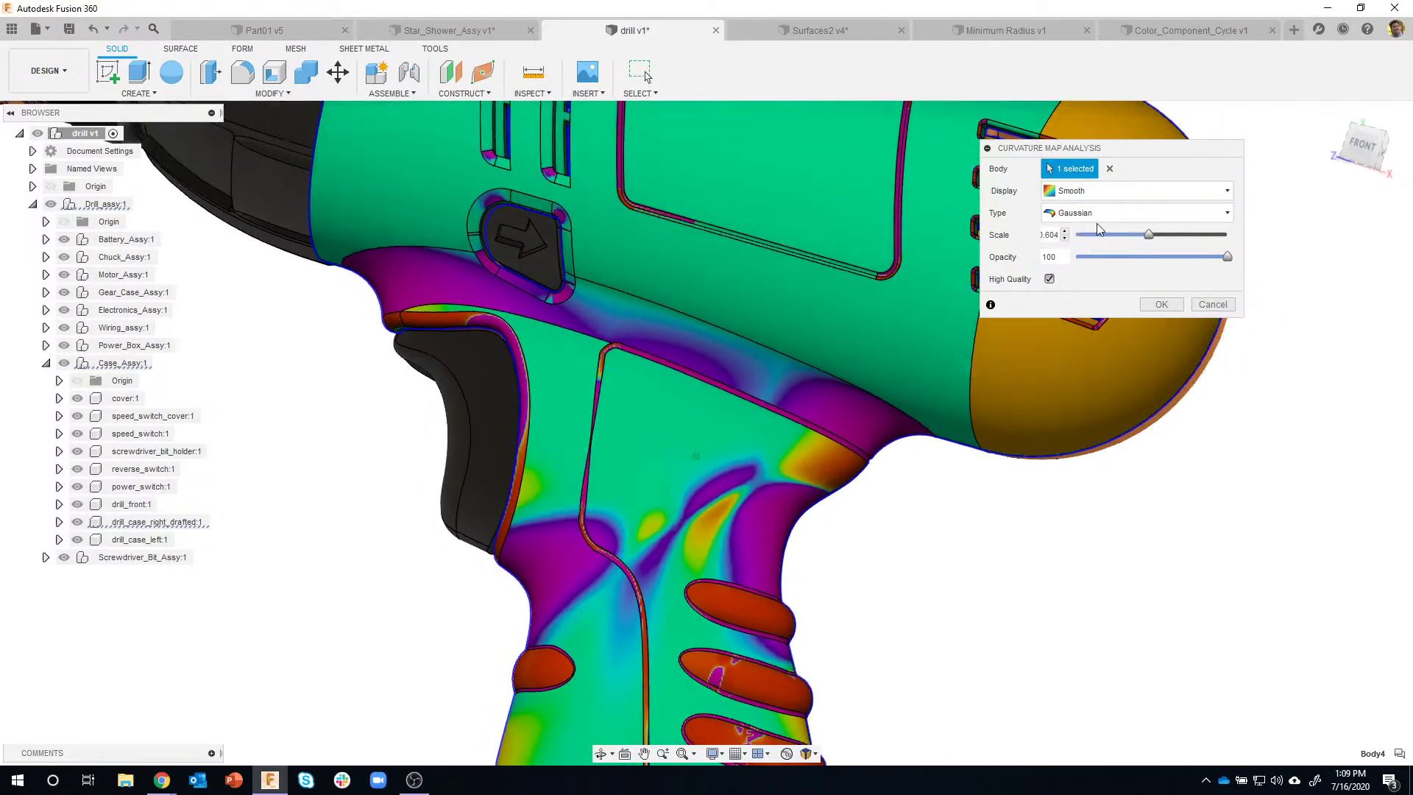
Try the Bands display for the Gaussian map on the upper handle and switch back to Smooth
click(1097, 193)
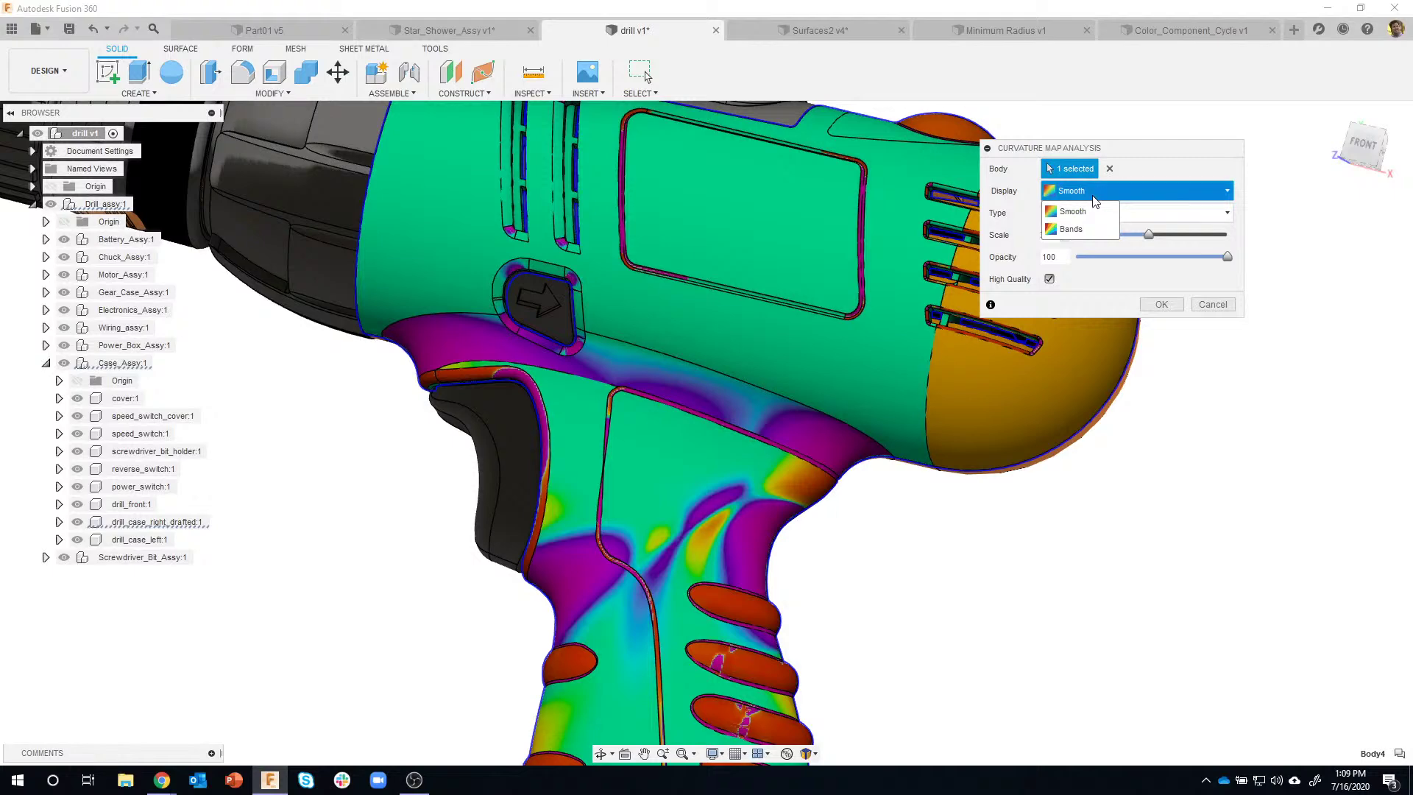
click(1079, 228)
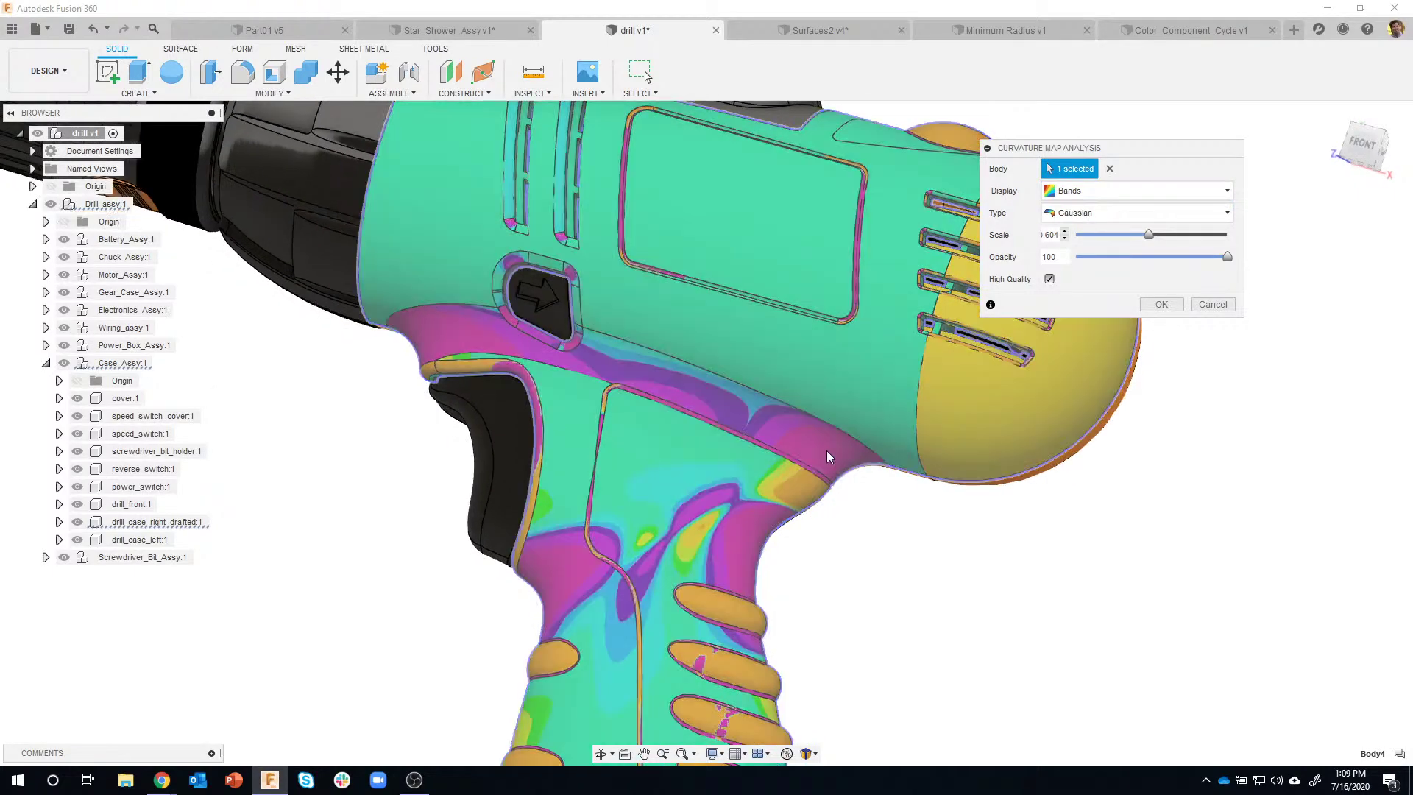
shift+middle_drag(827, 450, 728, 392)
scroll(743, 530, up, 3)
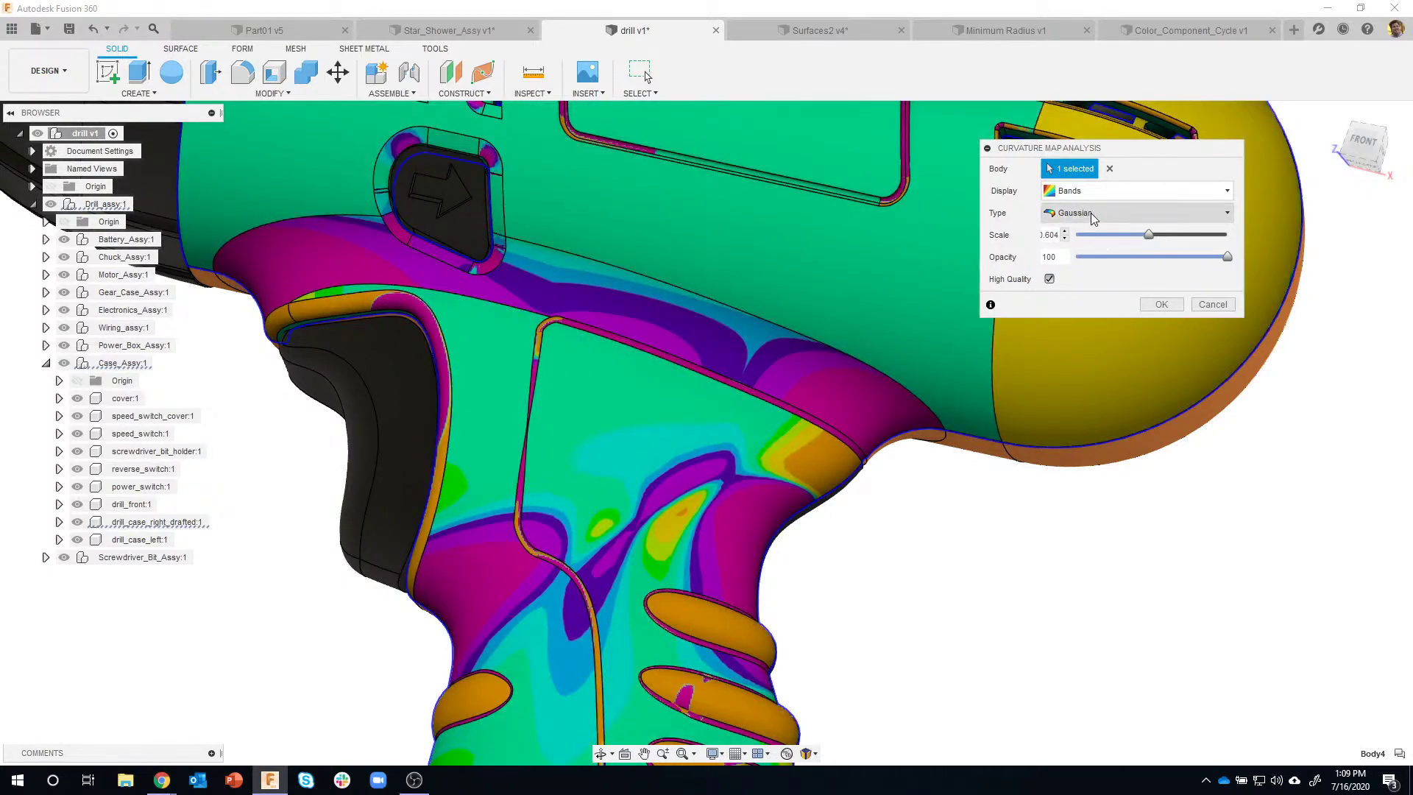
click(1091, 214)
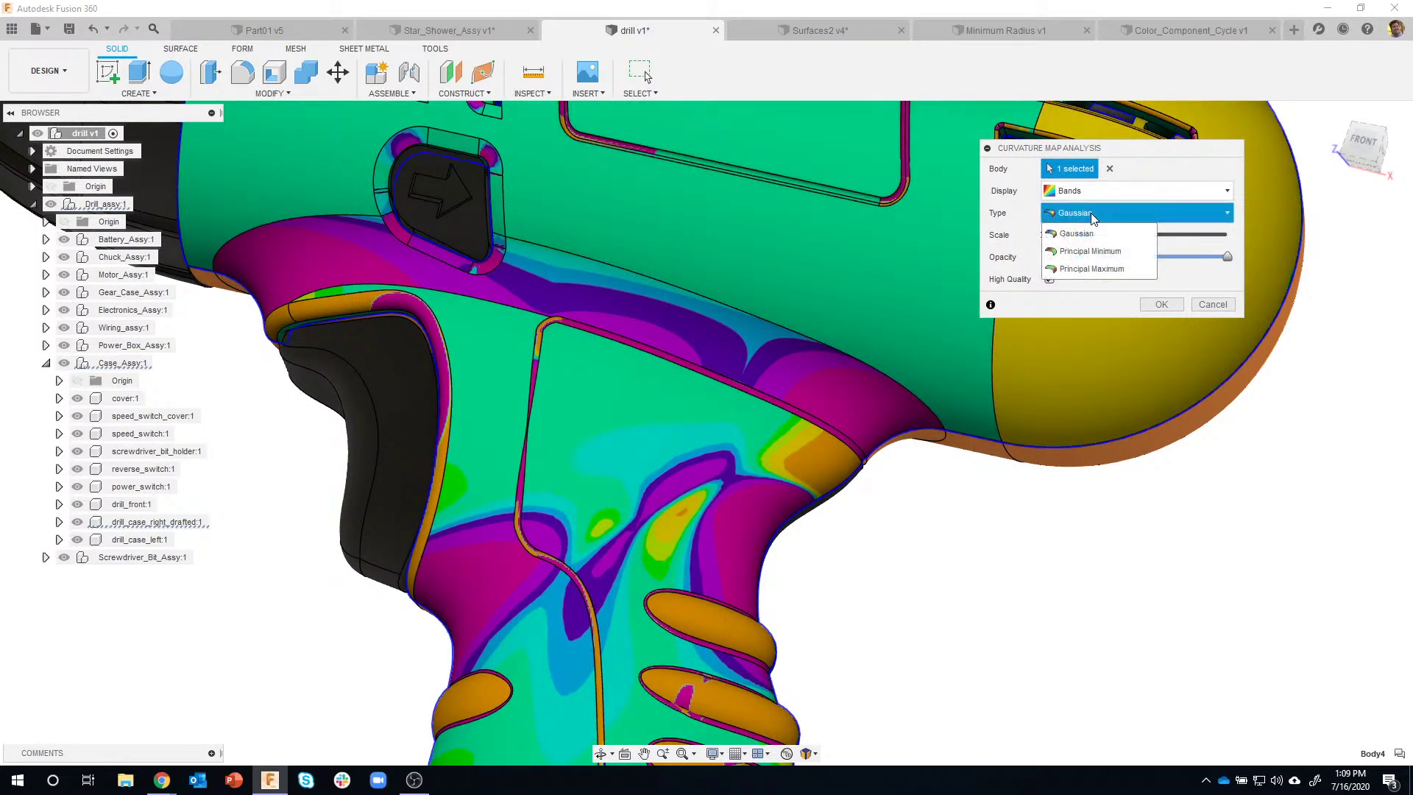
click(1092, 194)
click(1085, 213)
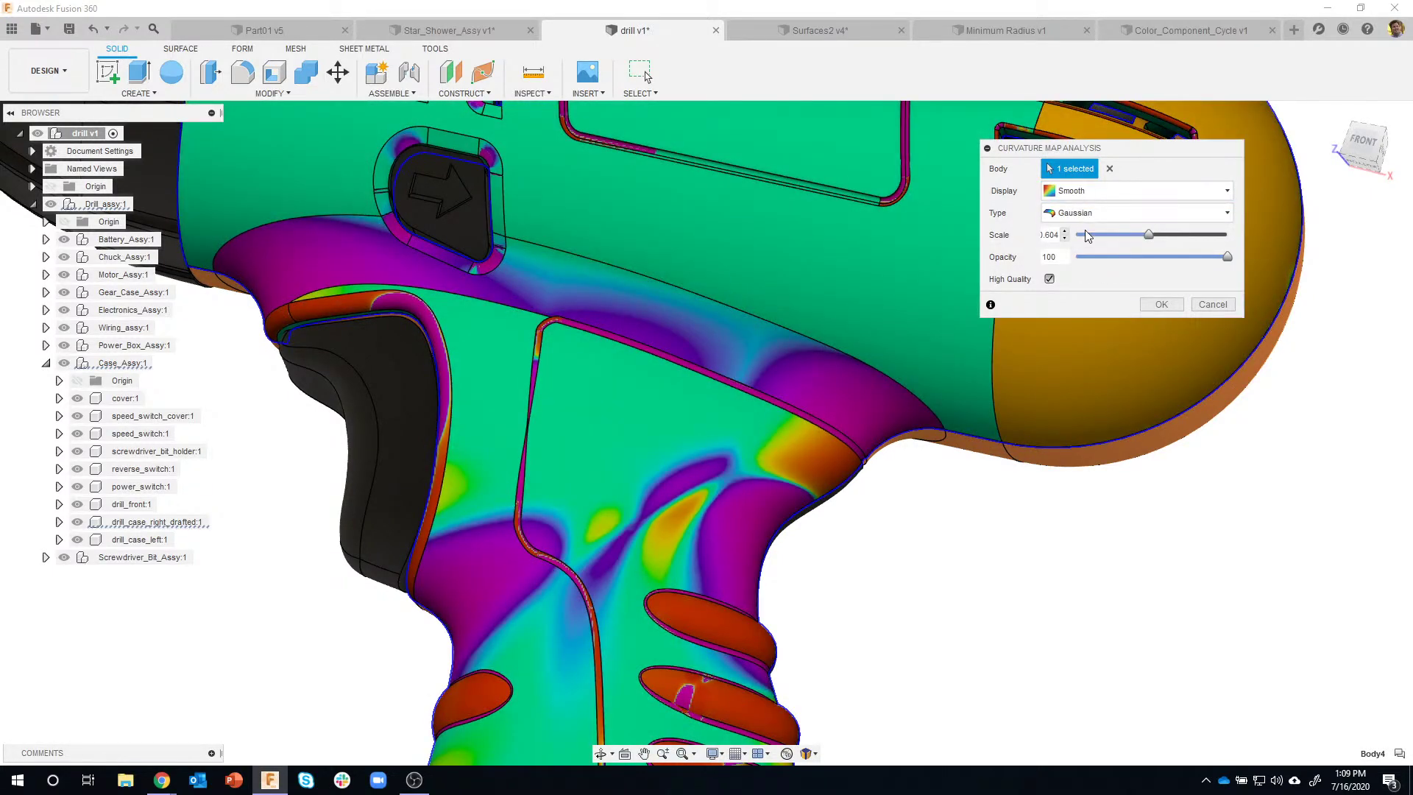
Inspect the housing with the Principal Maximum curvature type, trying minimum limits of about 8.377, 11.724 and 30.551 in
click(1088, 212)
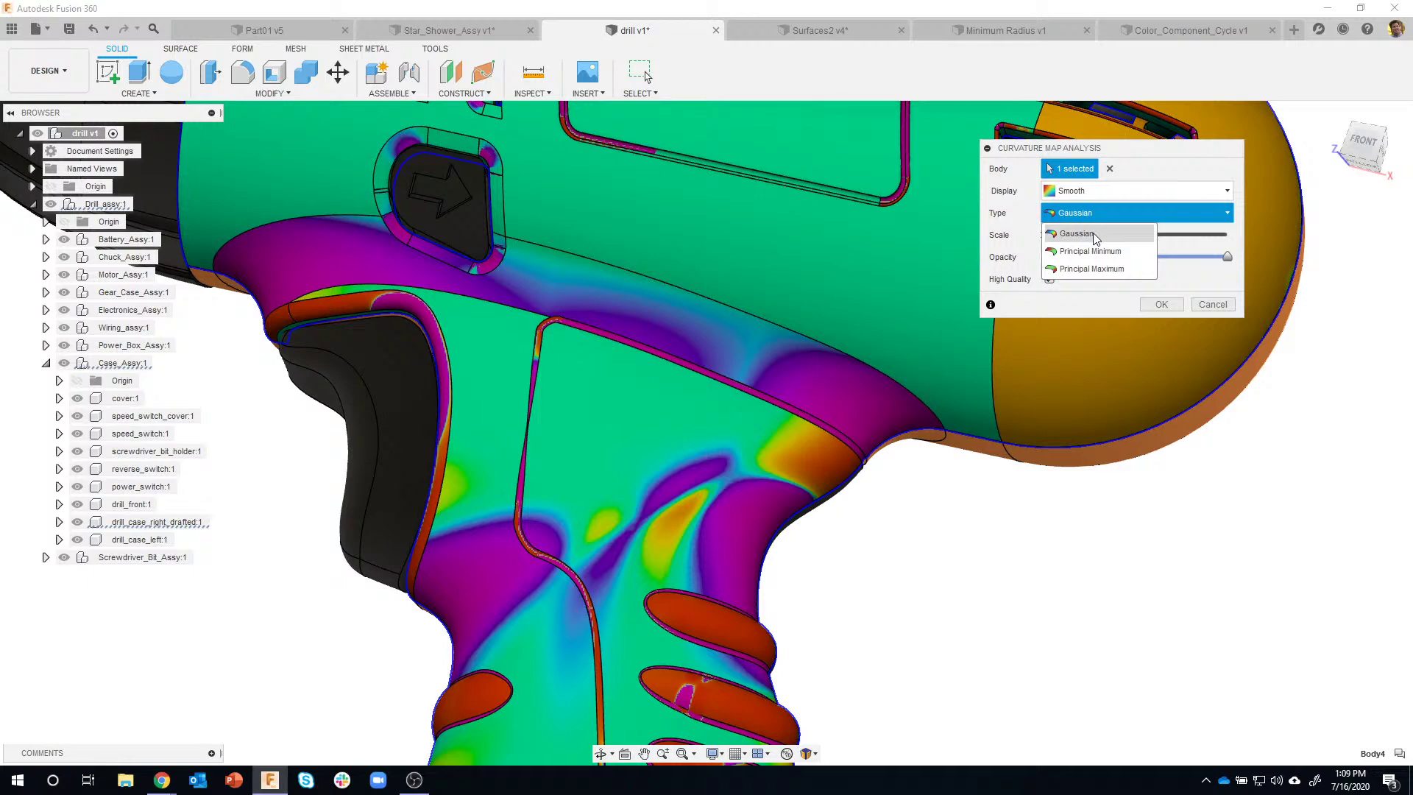
click(1077, 270)
scroll(942, 624, down, 5)
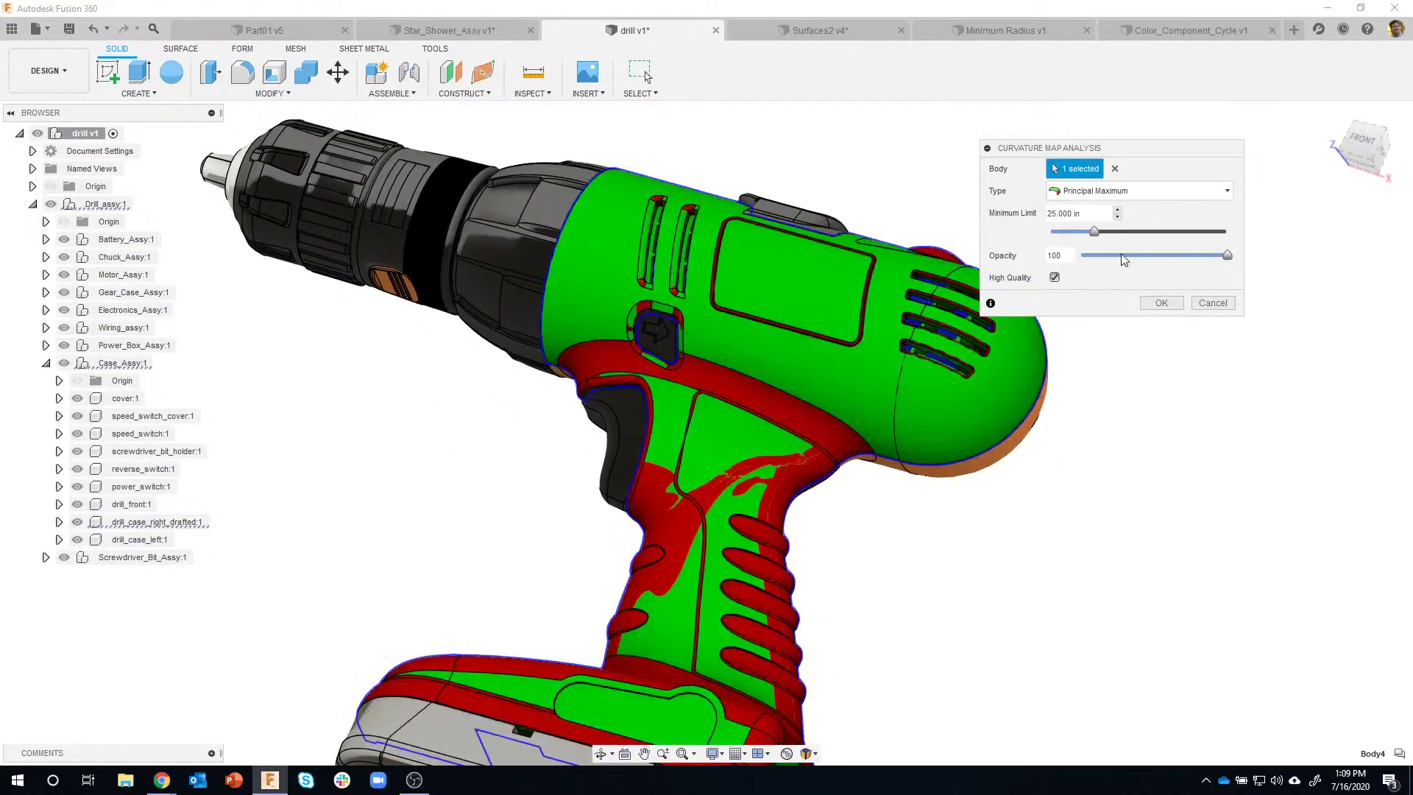
drag(1095, 233, 1069, 244)
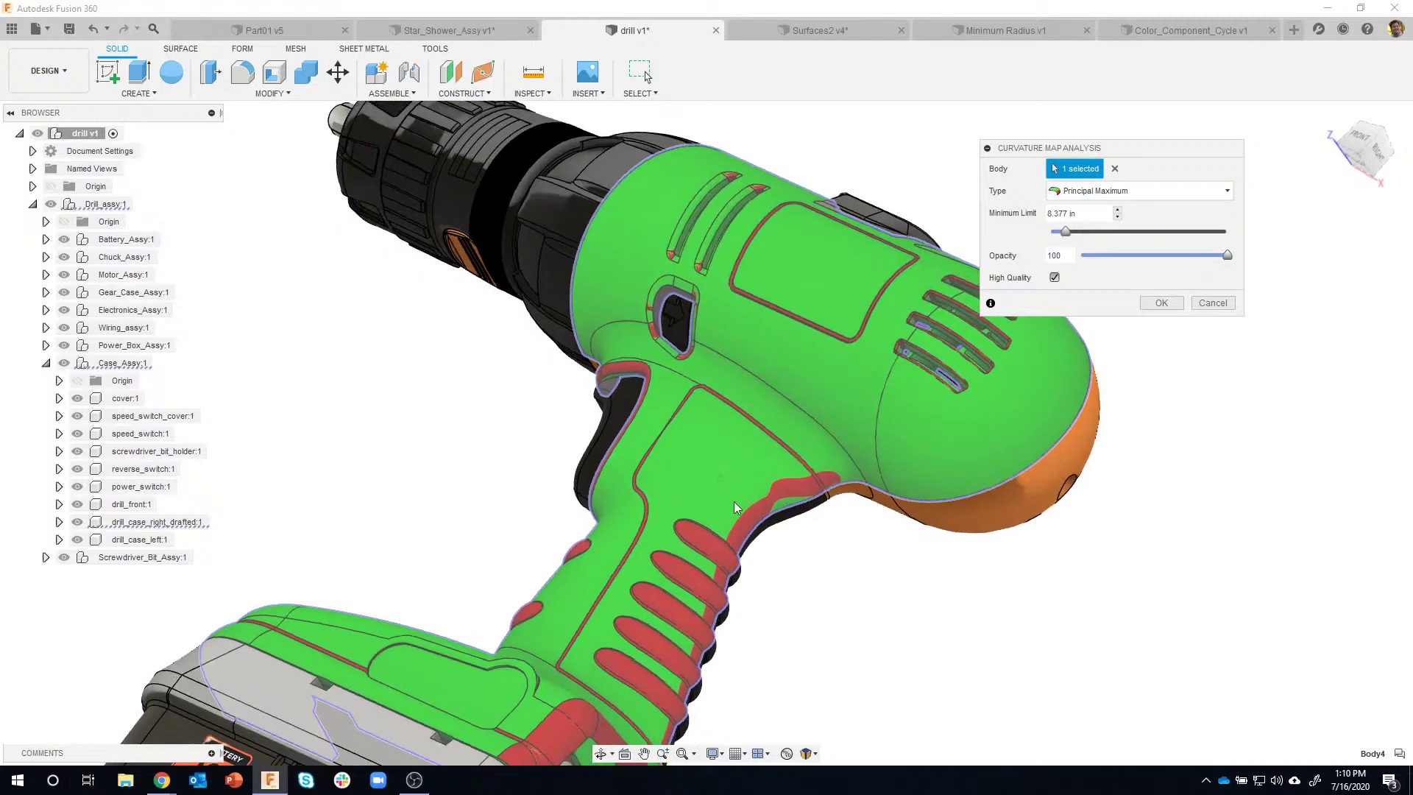
drag(1066, 231, 1072, 232)
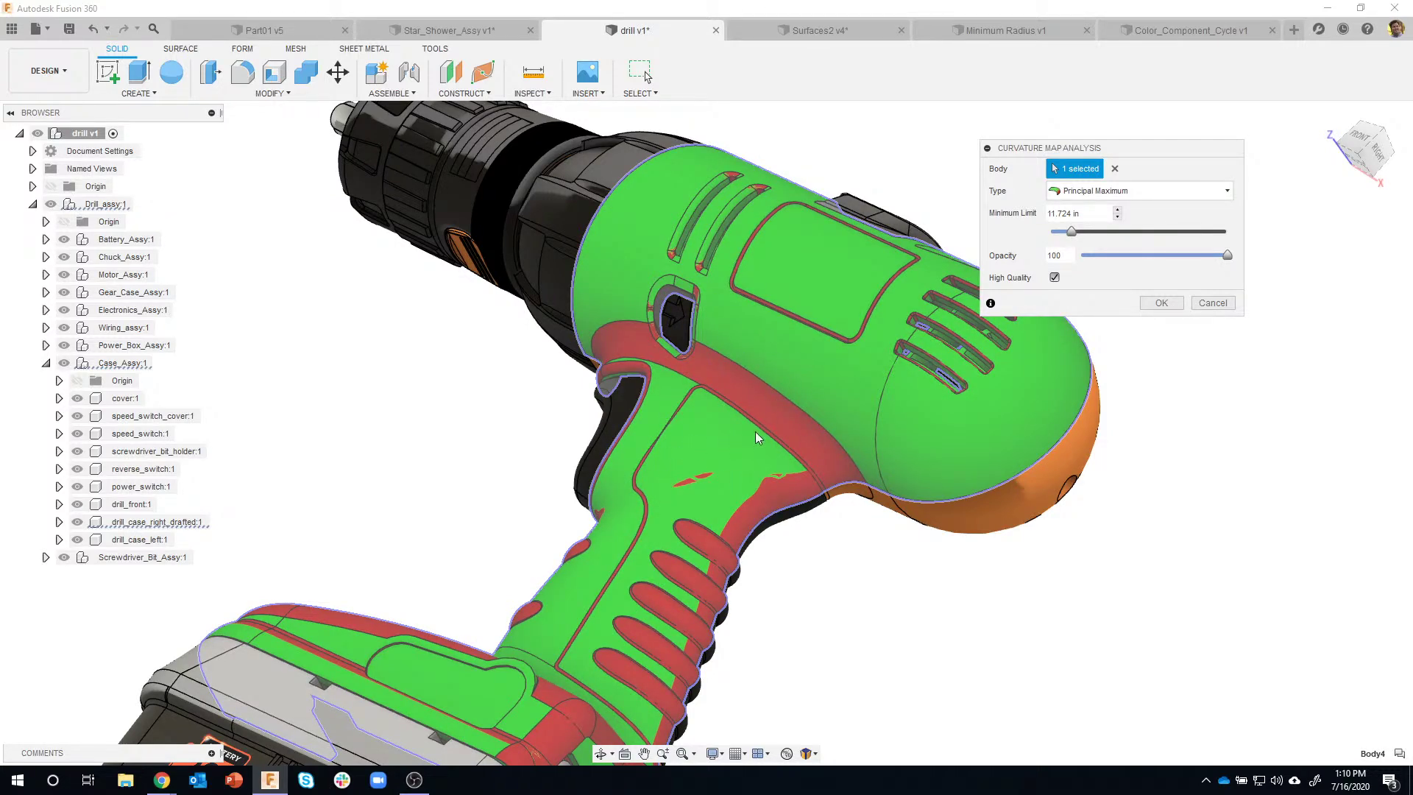
drag(1076, 230, 1105, 233)
shift+middle_drag(879, 381, 661, 424)
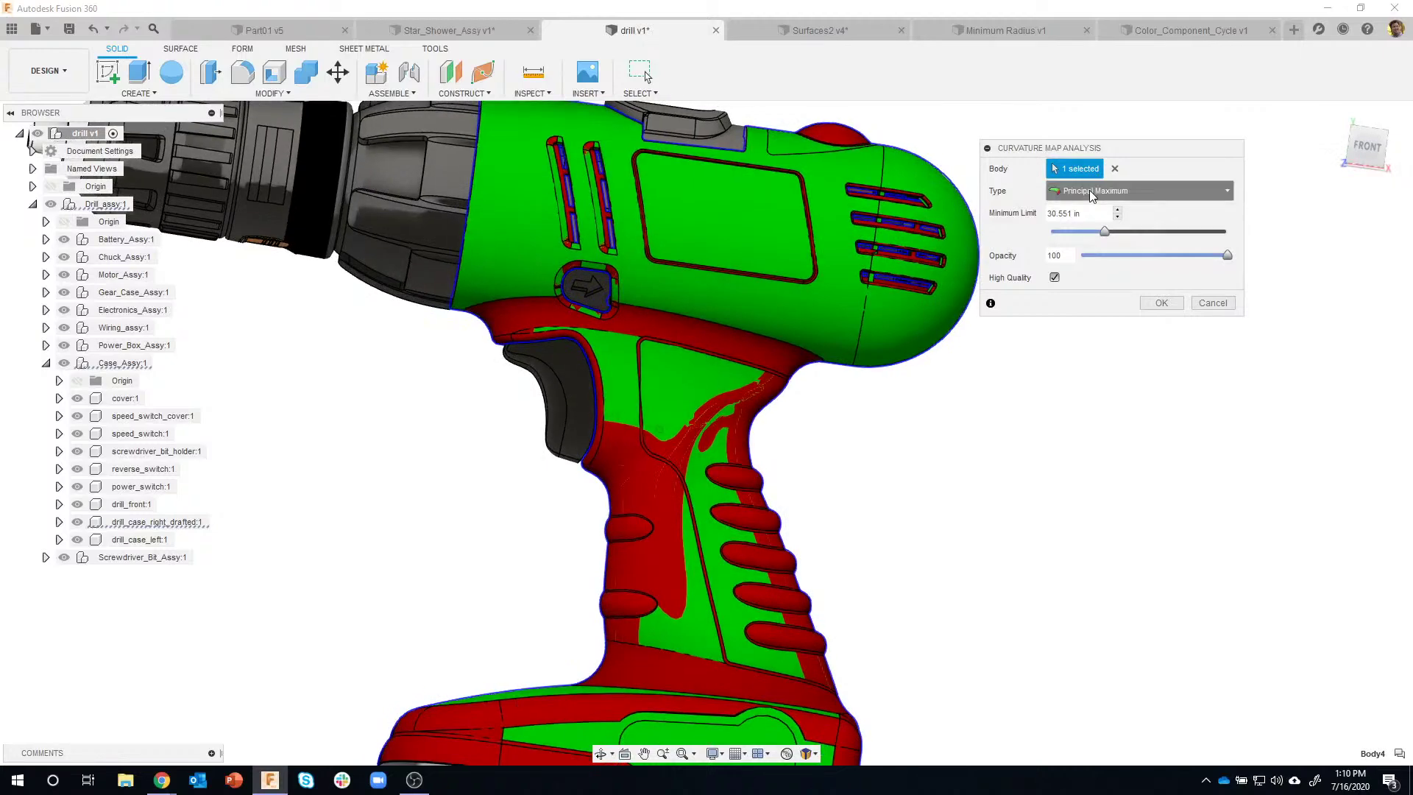
Switch the curvature map to the Principal Minimum type and reduce its maximum limit to 0.010 in
click(1089, 191)
click(1085, 227)
shift+middle_drag(1049, 328, 948, 331)
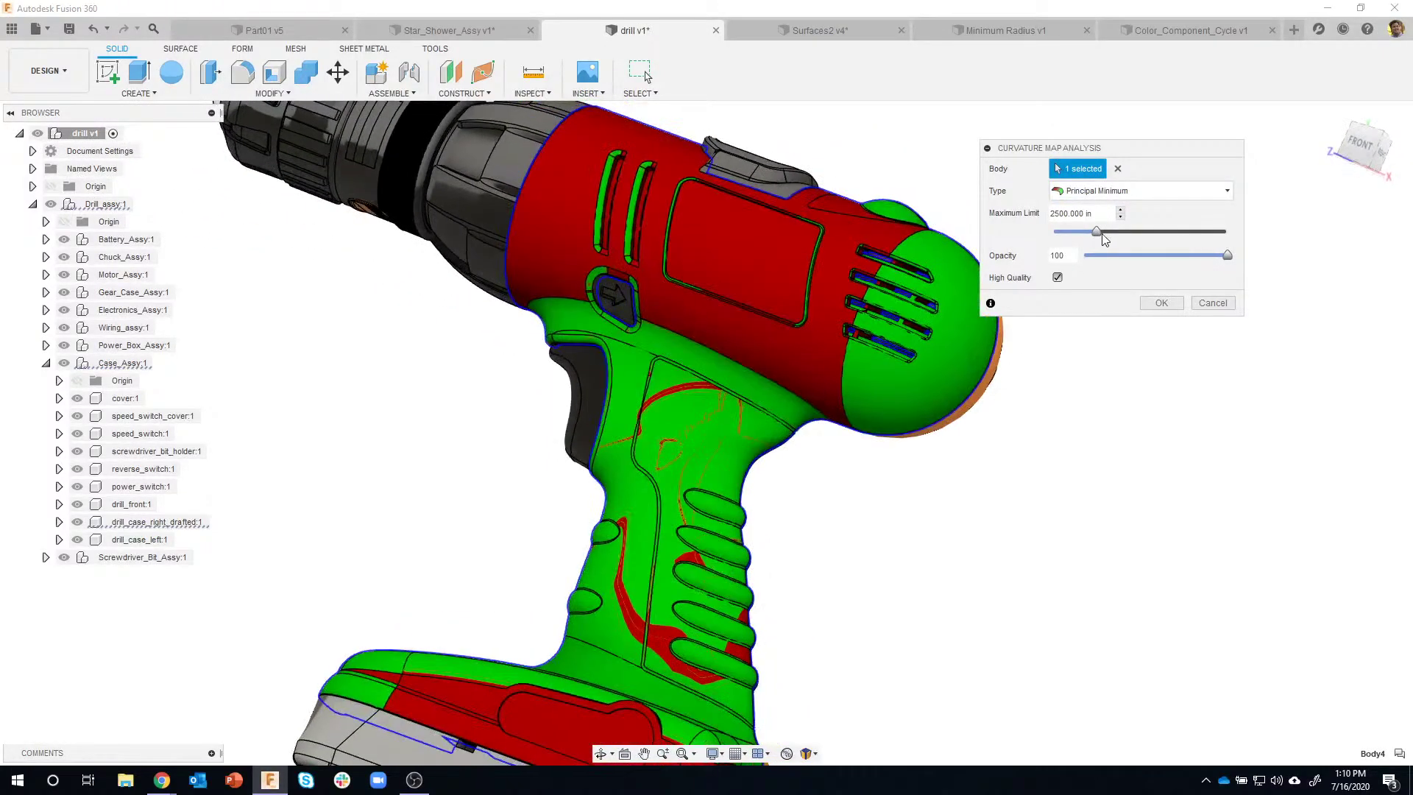
drag(1097, 231, 1054, 234)
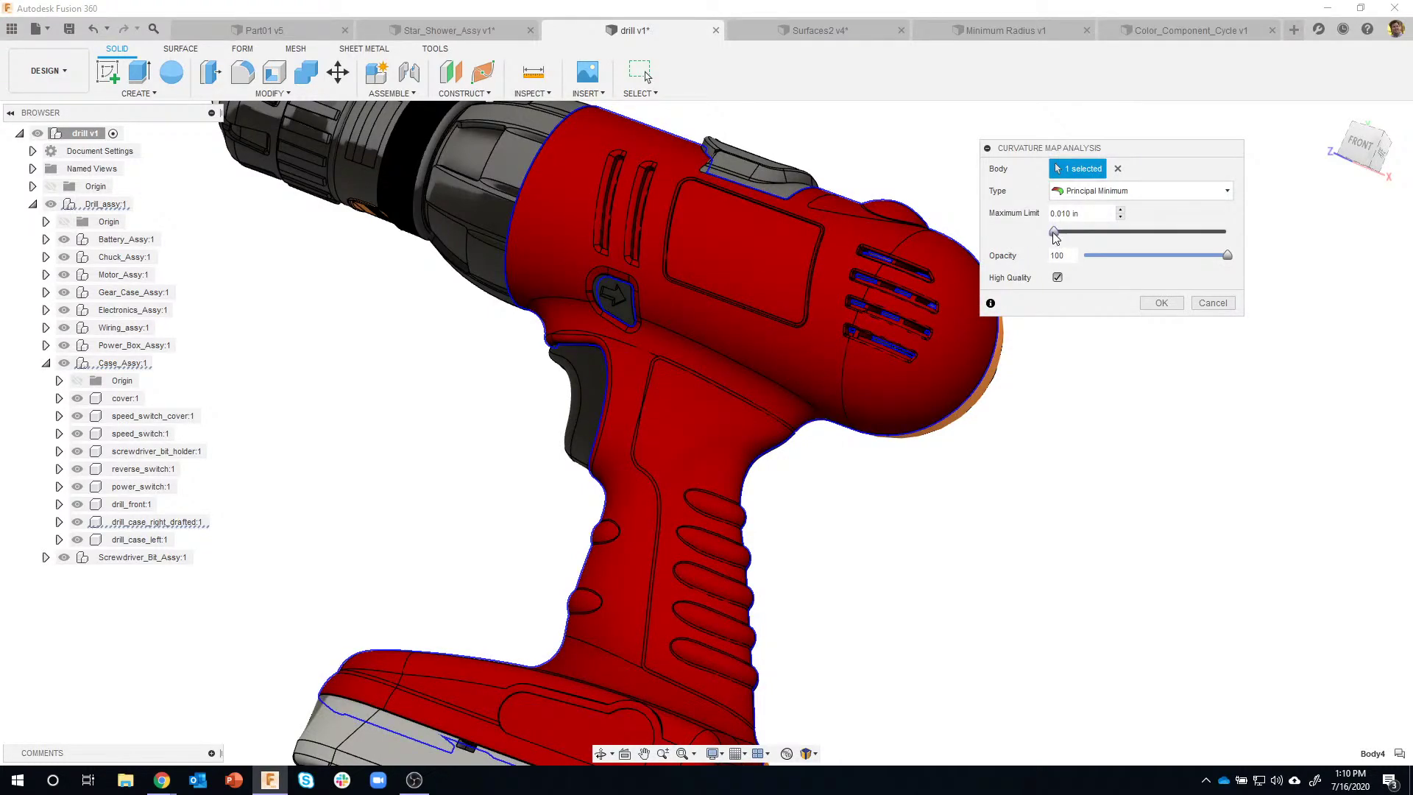
Raise the Principal Minimum type's maximum limit to about 9106.384 in, reduce it to 3319.156 in, and inspect the drill housing
drag(1056, 236, 1228, 238)
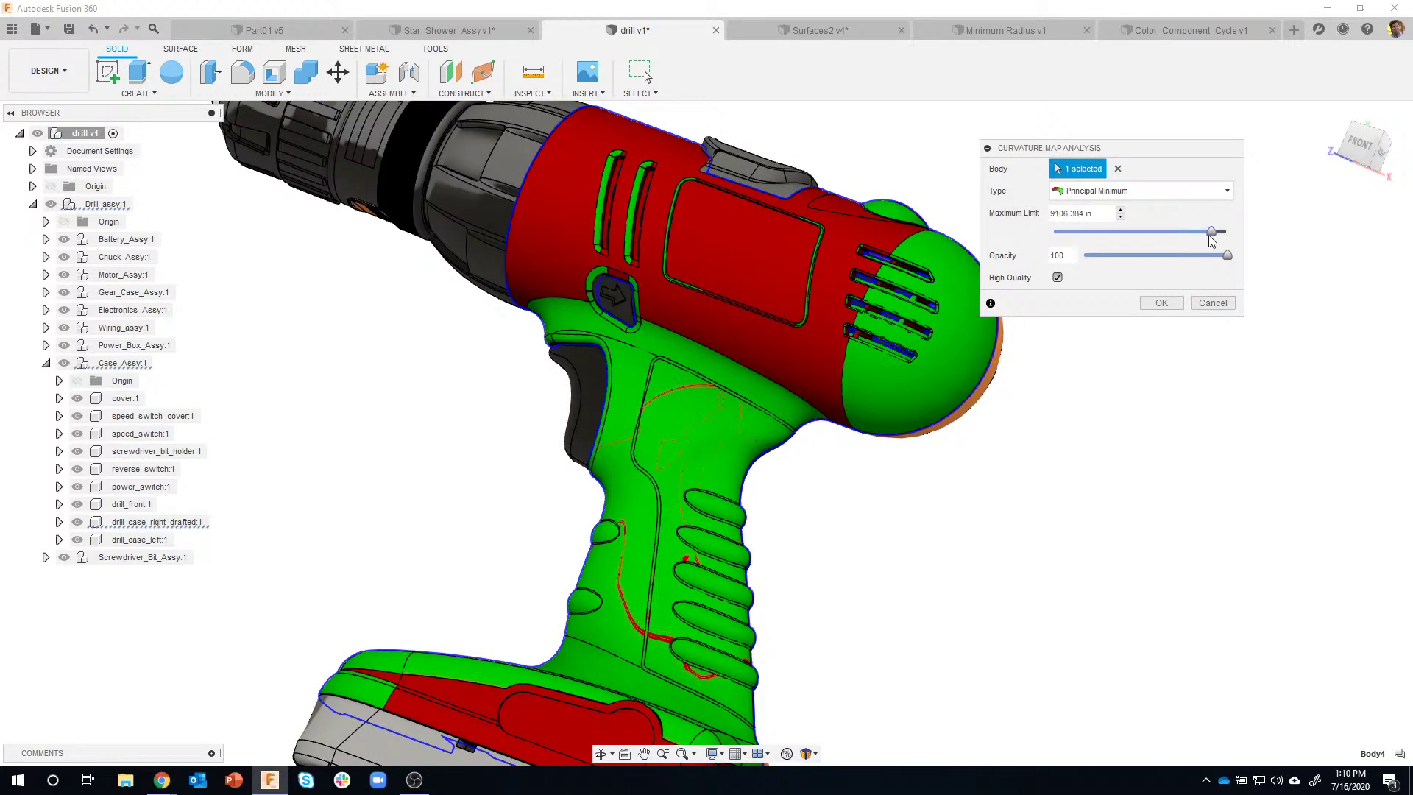
drag(1138, 232, 1111, 231)
shift+middle_drag(614, 584, 684, 649)
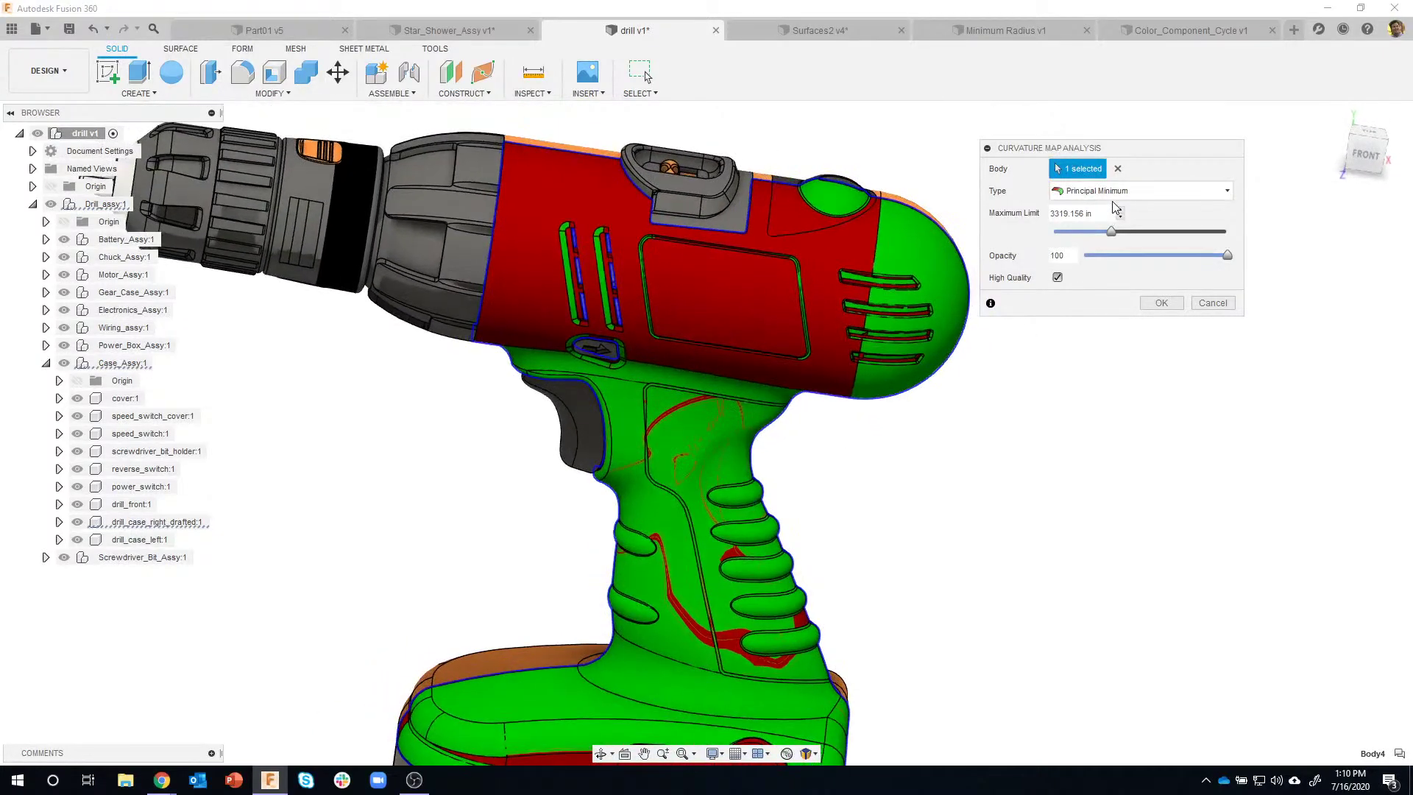
Compare the Gaussian and Principal Maximum curvature types on the drill housing, and cancel the curvature map analysis
click(1104, 190)
click(1093, 212)
shift+middle_drag(743, 412, 661, 513)
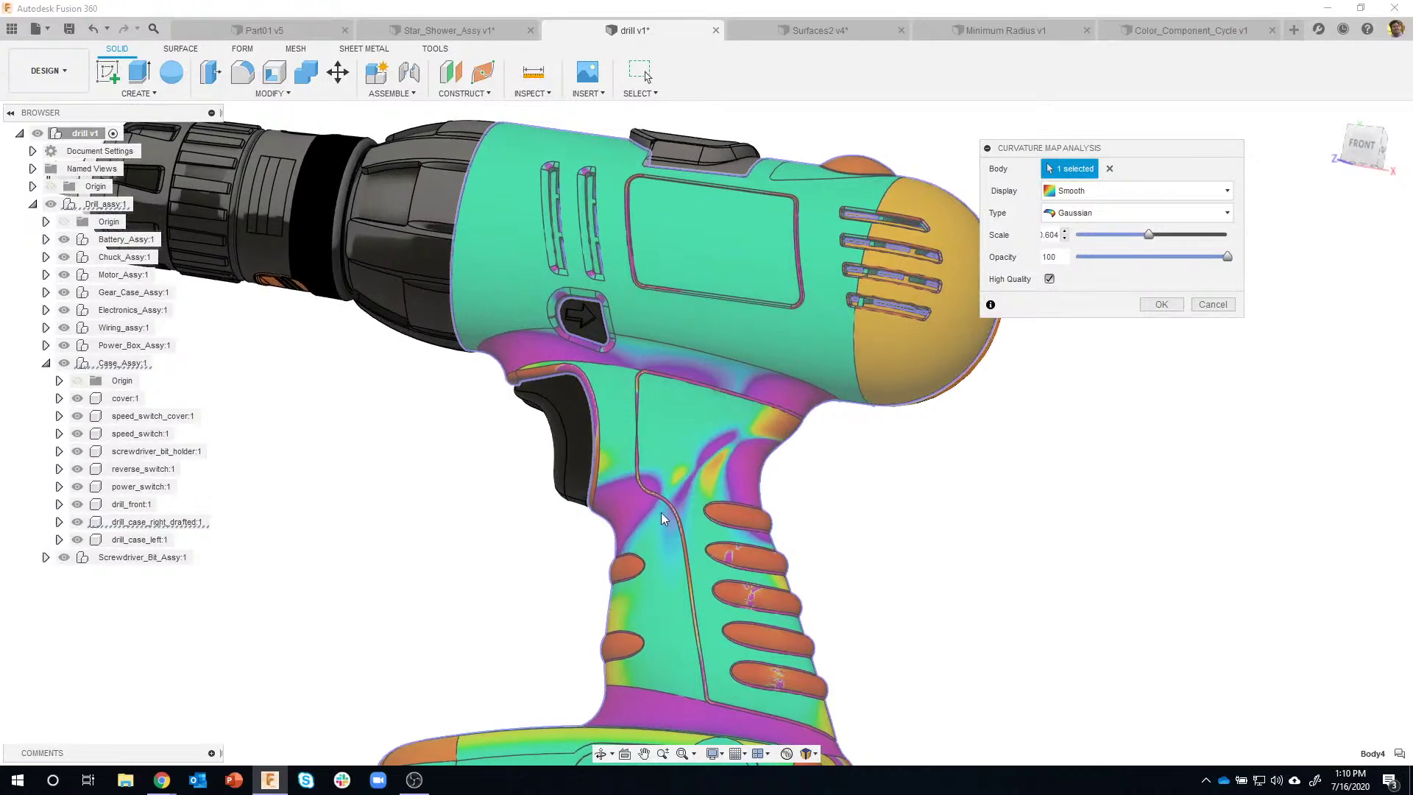
click(1103, 210)
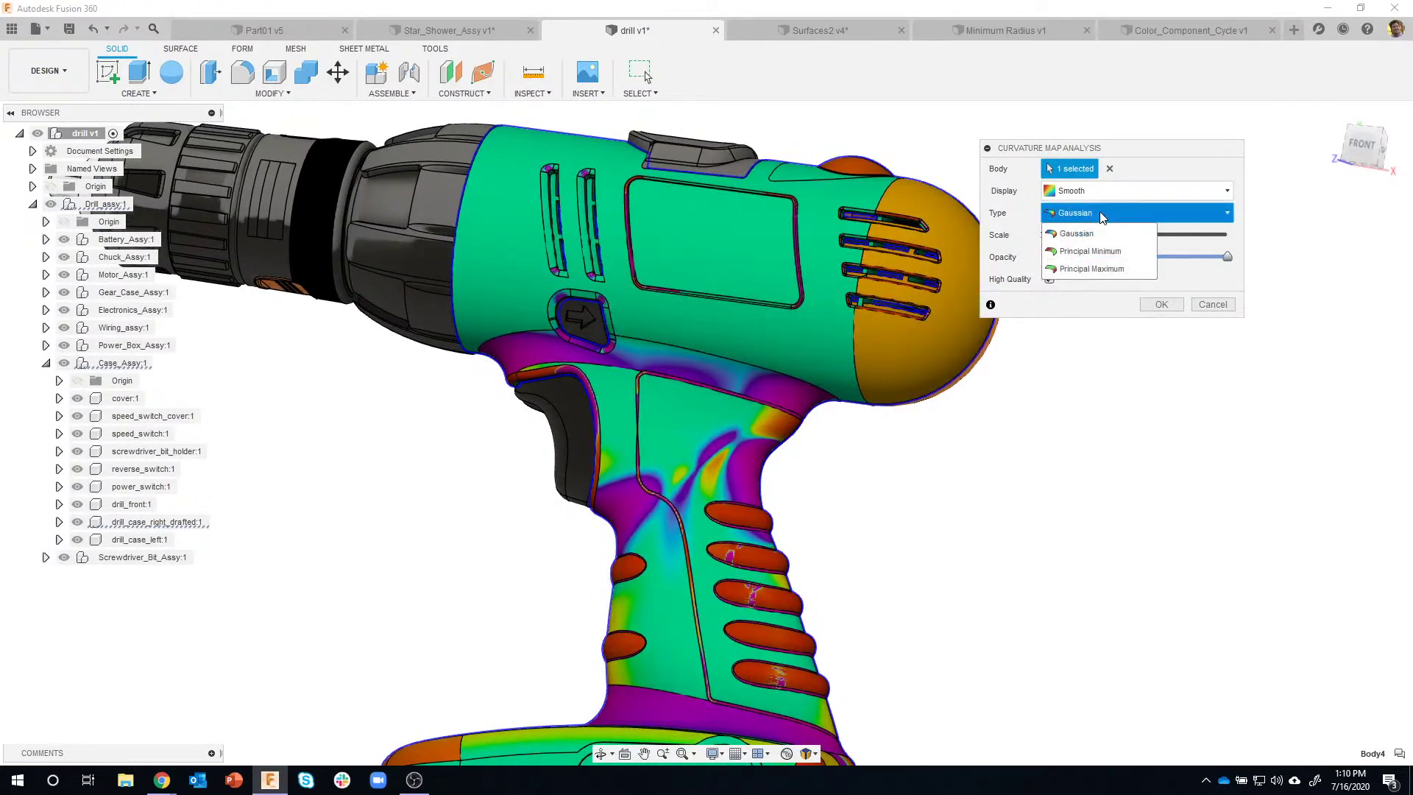
click(1102, 271)
shift+middle_drag(962, 515, 745, 436)
scroll(820, 515, down, 3)
shift+middle_drag(937, 471, 1098, 384)
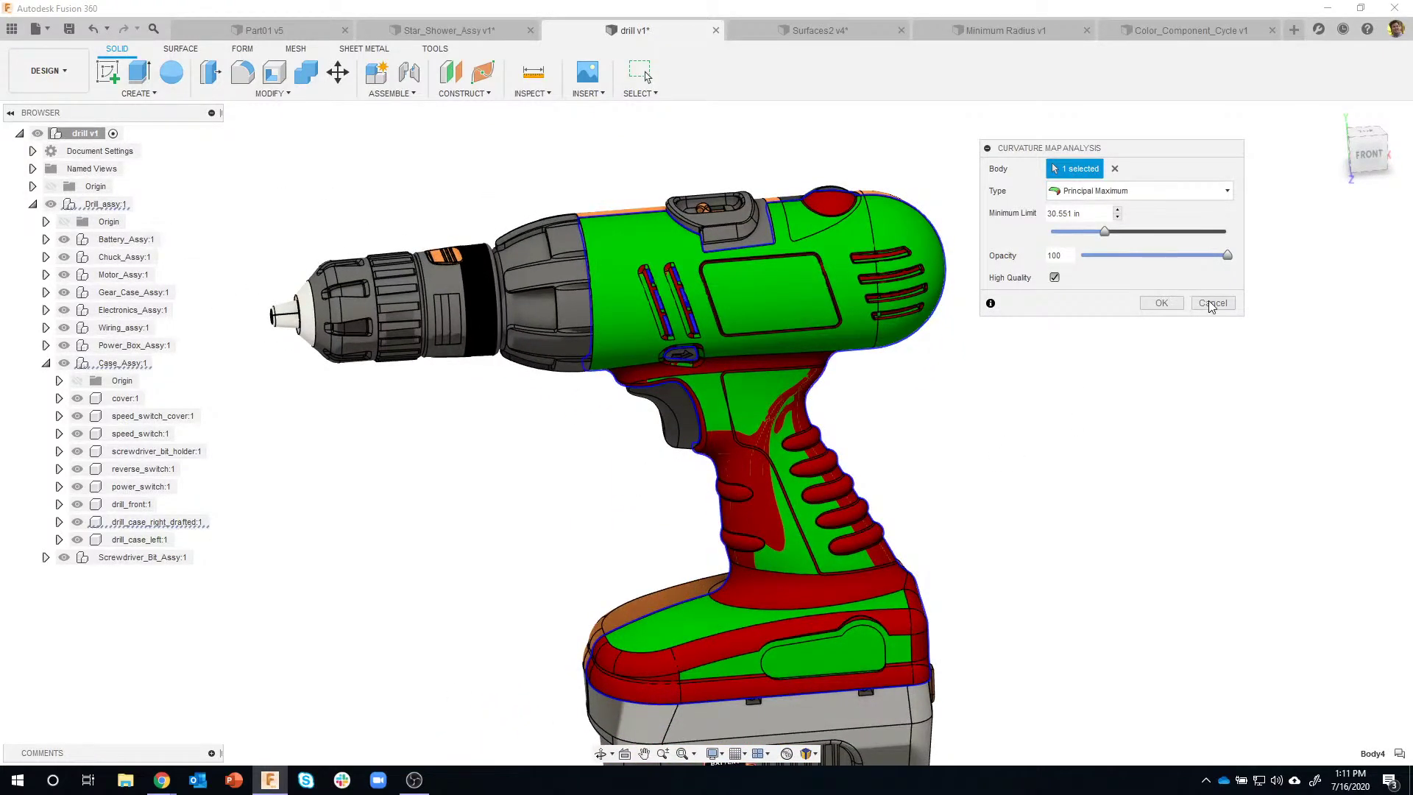
click(1211, 304)
Create a new design and choose dog.dxf from the Downloads folder as the DXF file to insert
click(1297, 31)
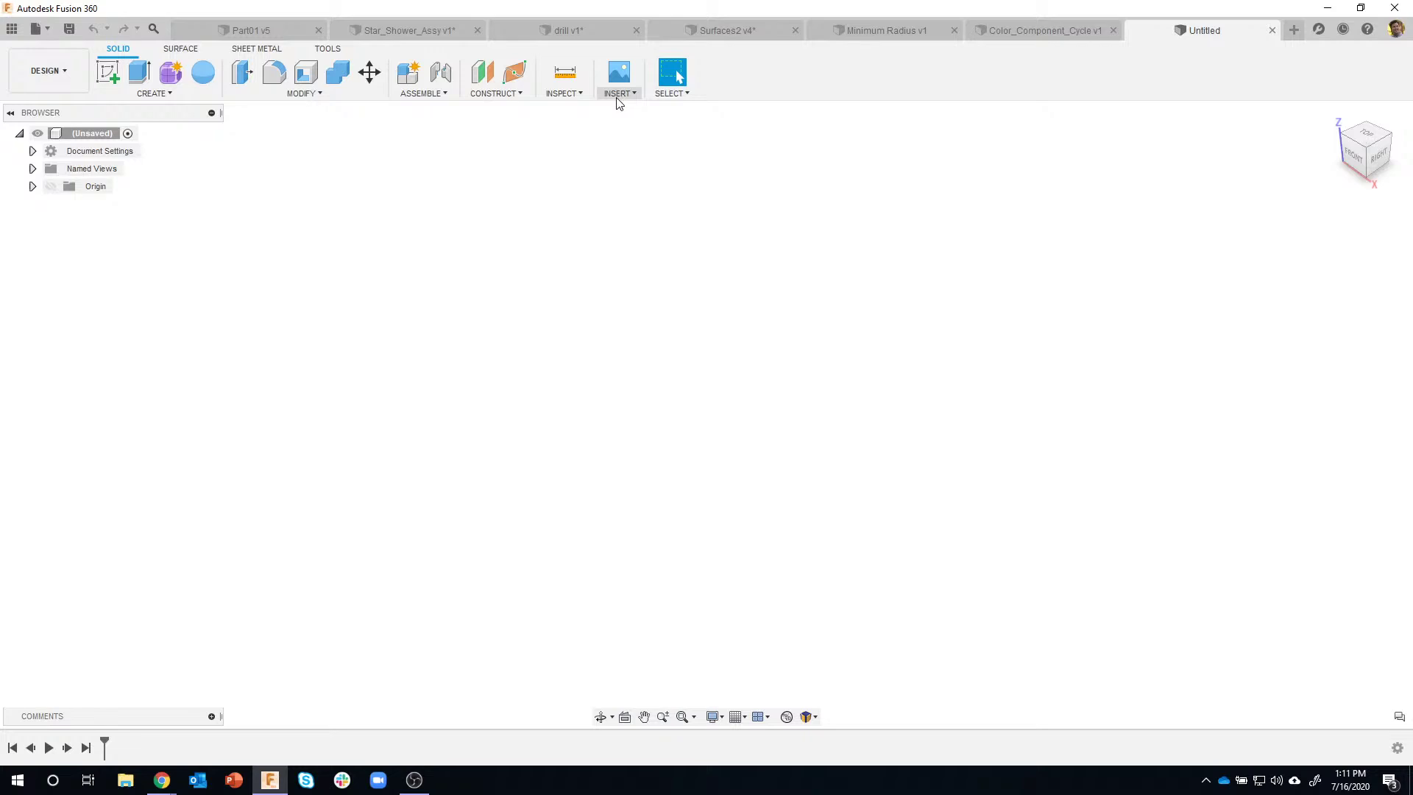
click(109, 72)
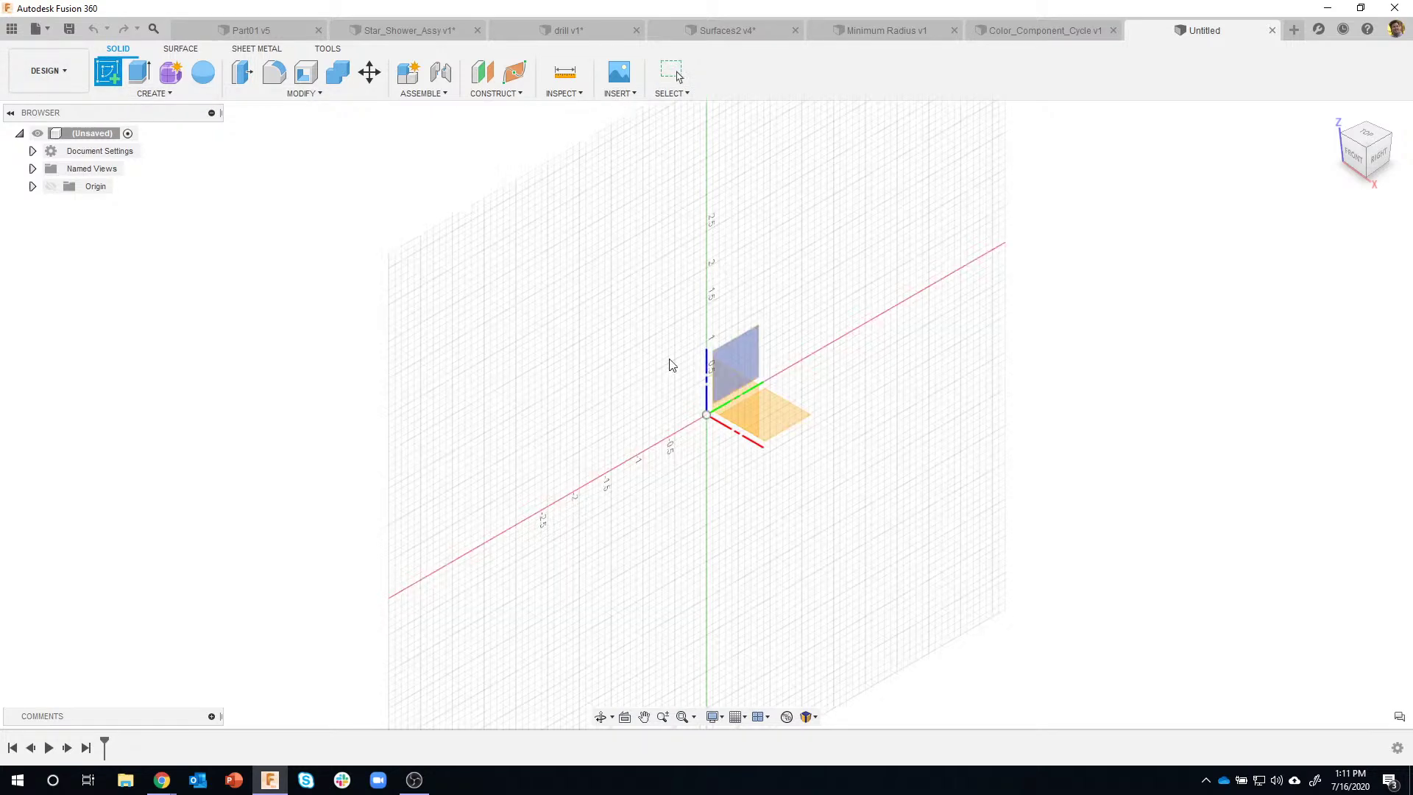
click(631, 95)
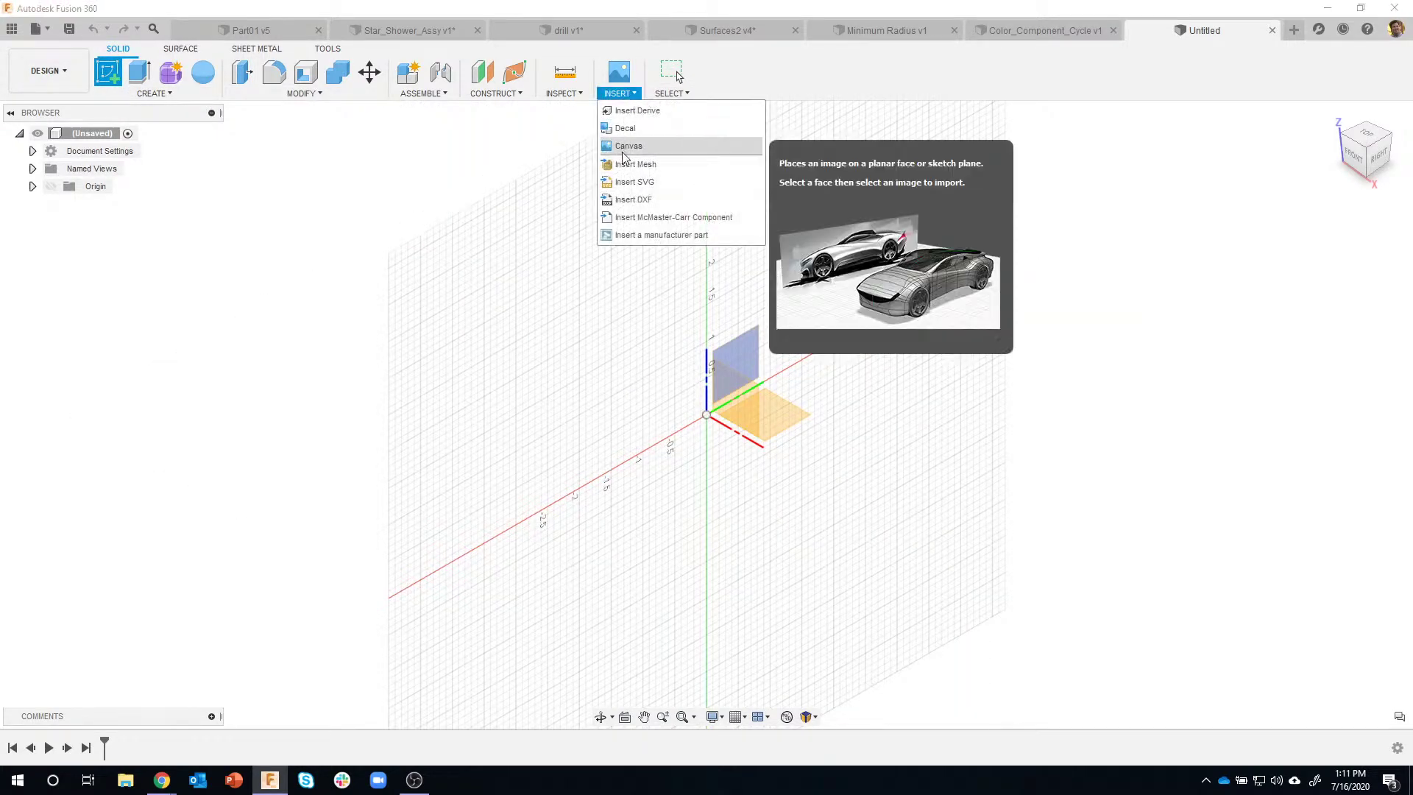
click(651, 198)
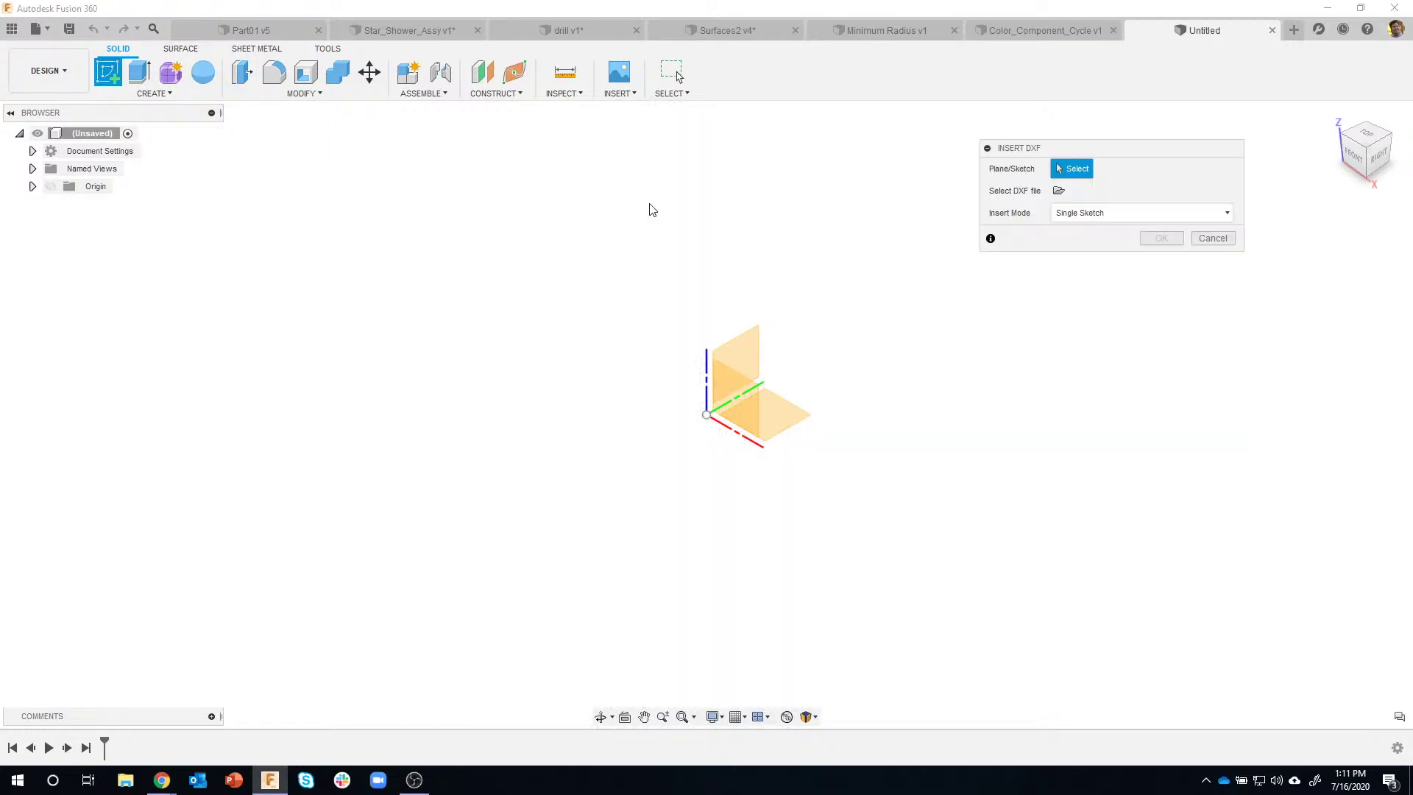
click(1061, 193)
click(486, 528)
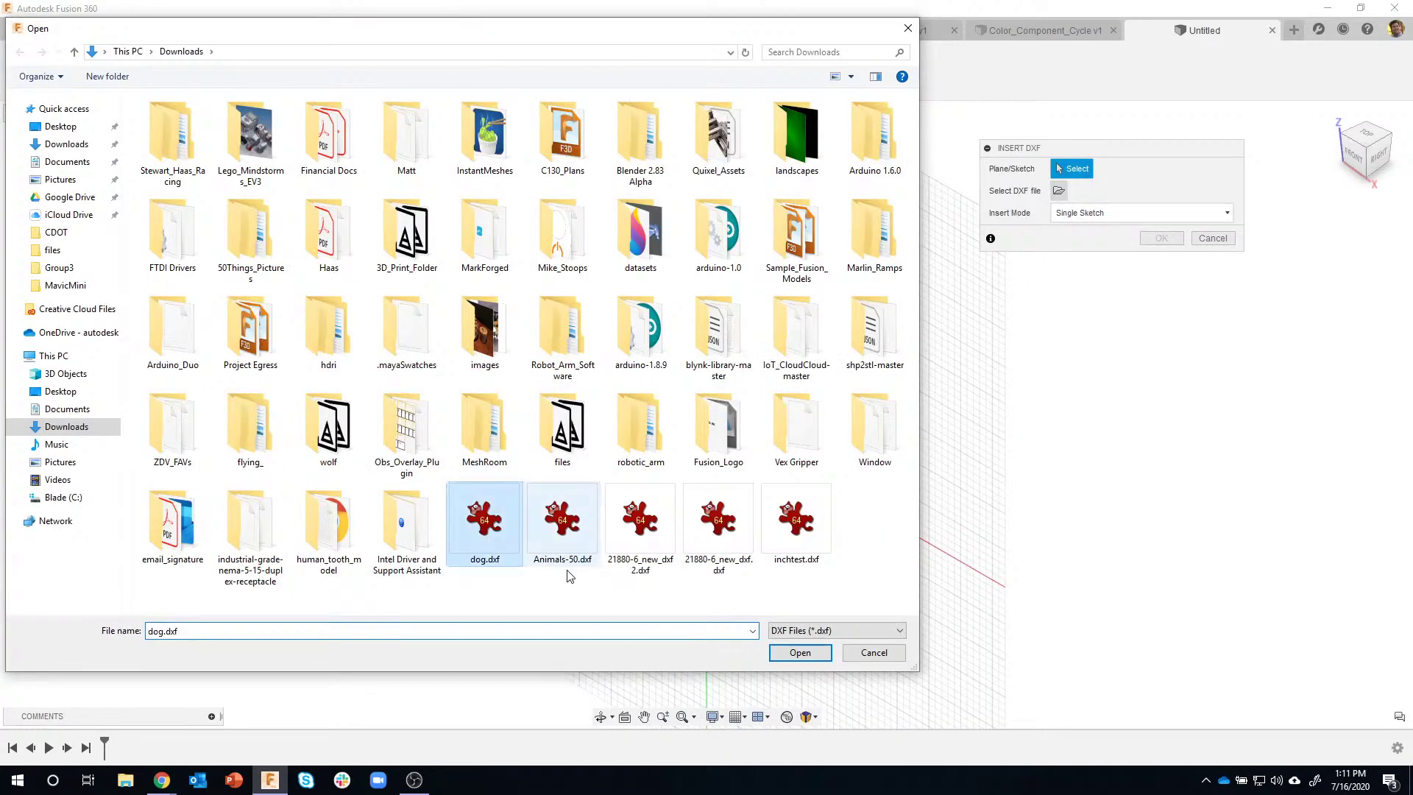
click(785, 654)
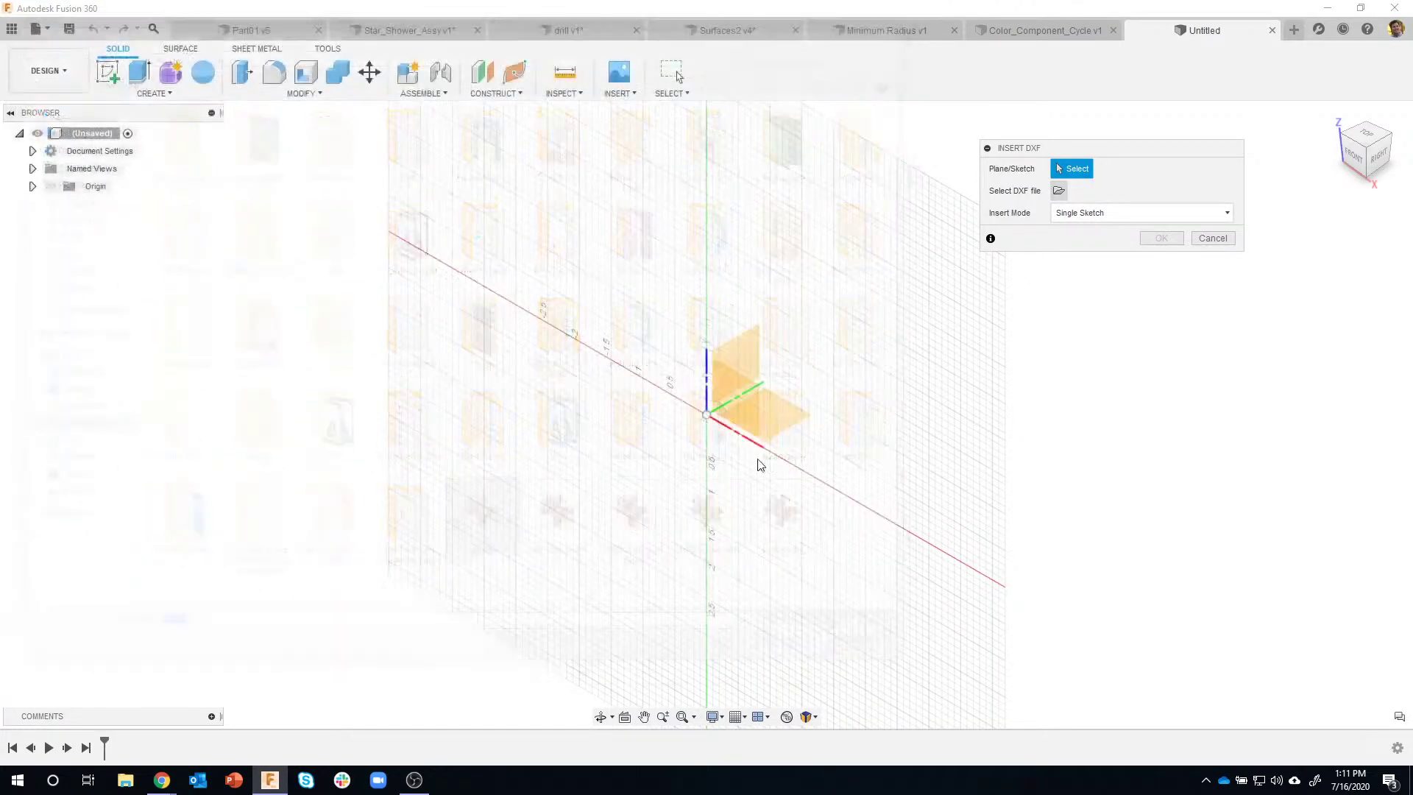
Place the DXF on the XZ plane as a single sketch in inches
click(744, 410)
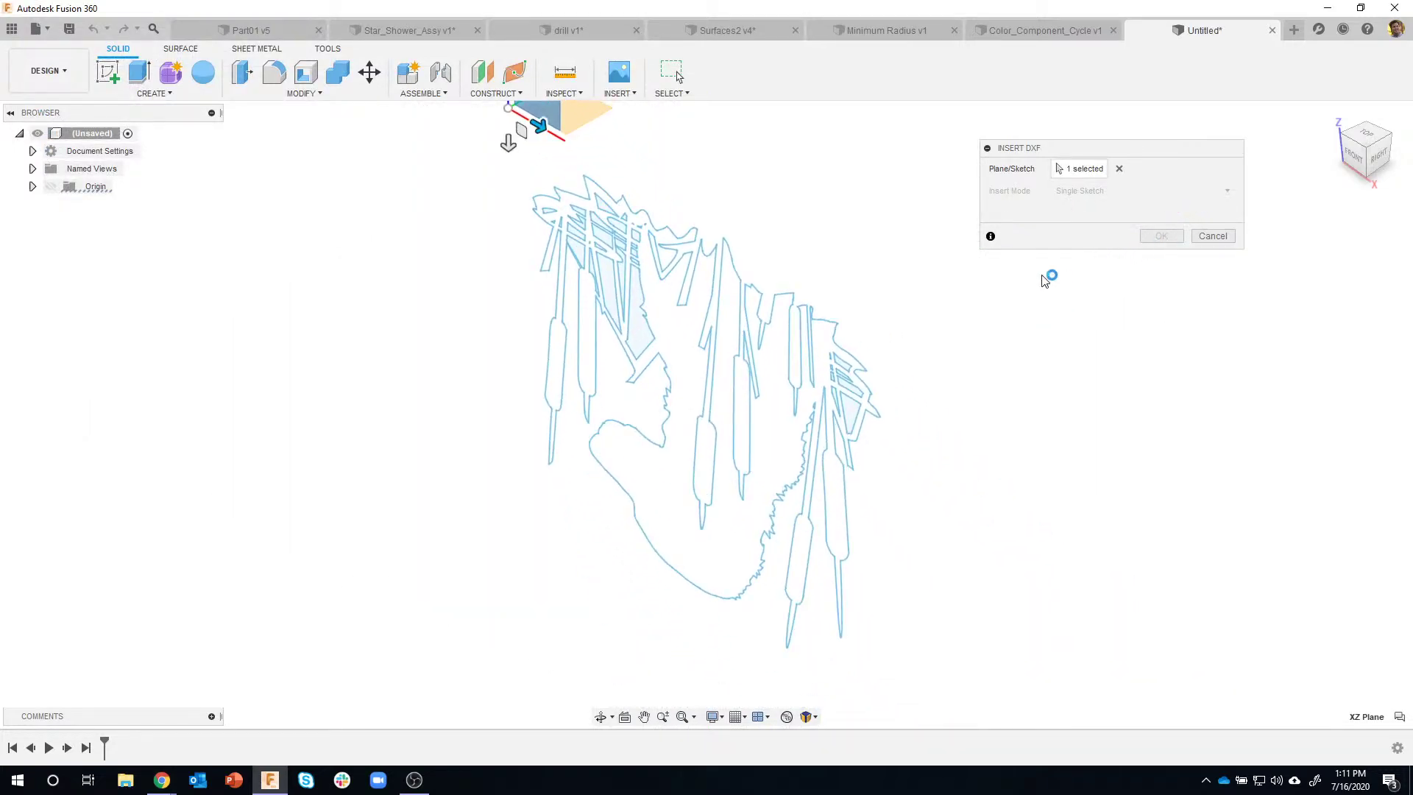
click(1155, 236)
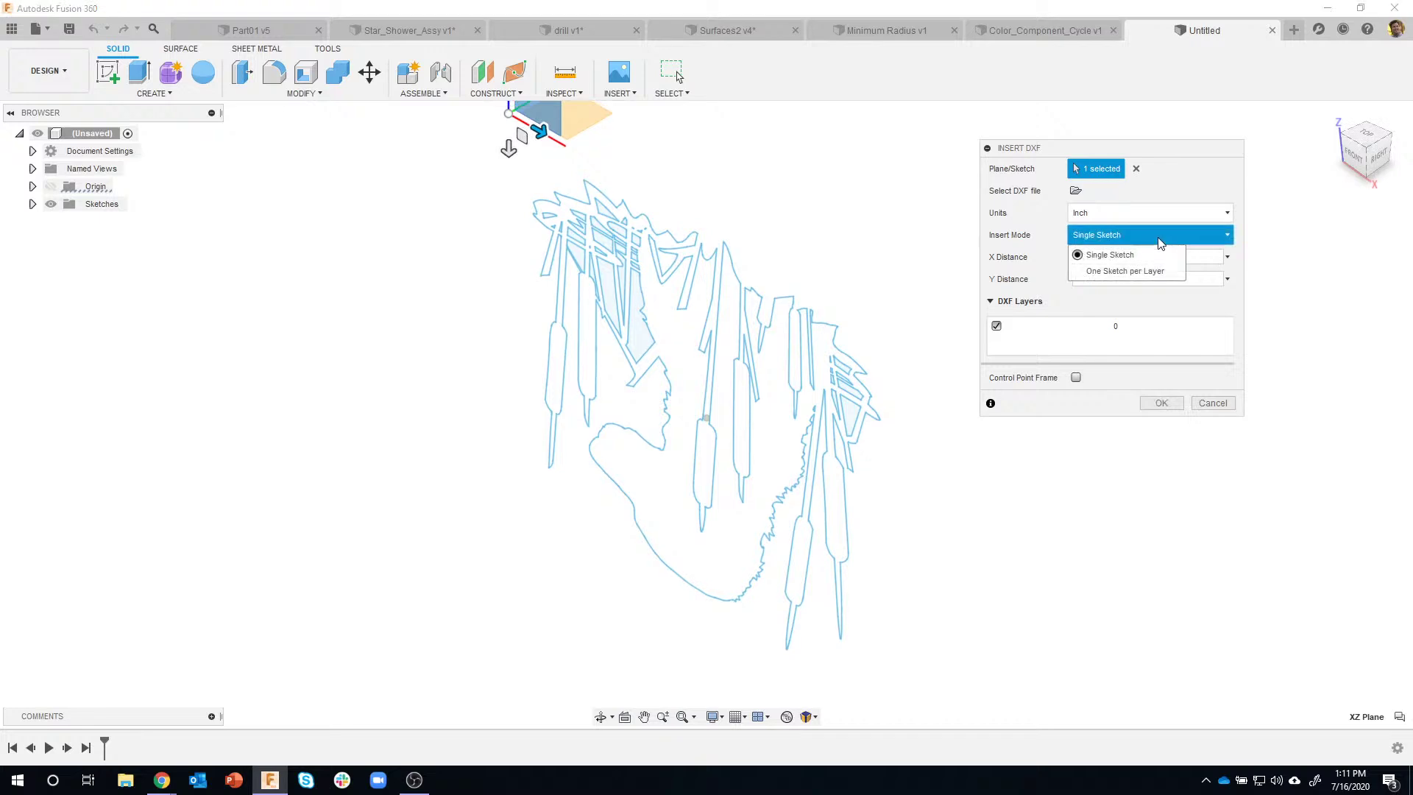
click(1161, 403)
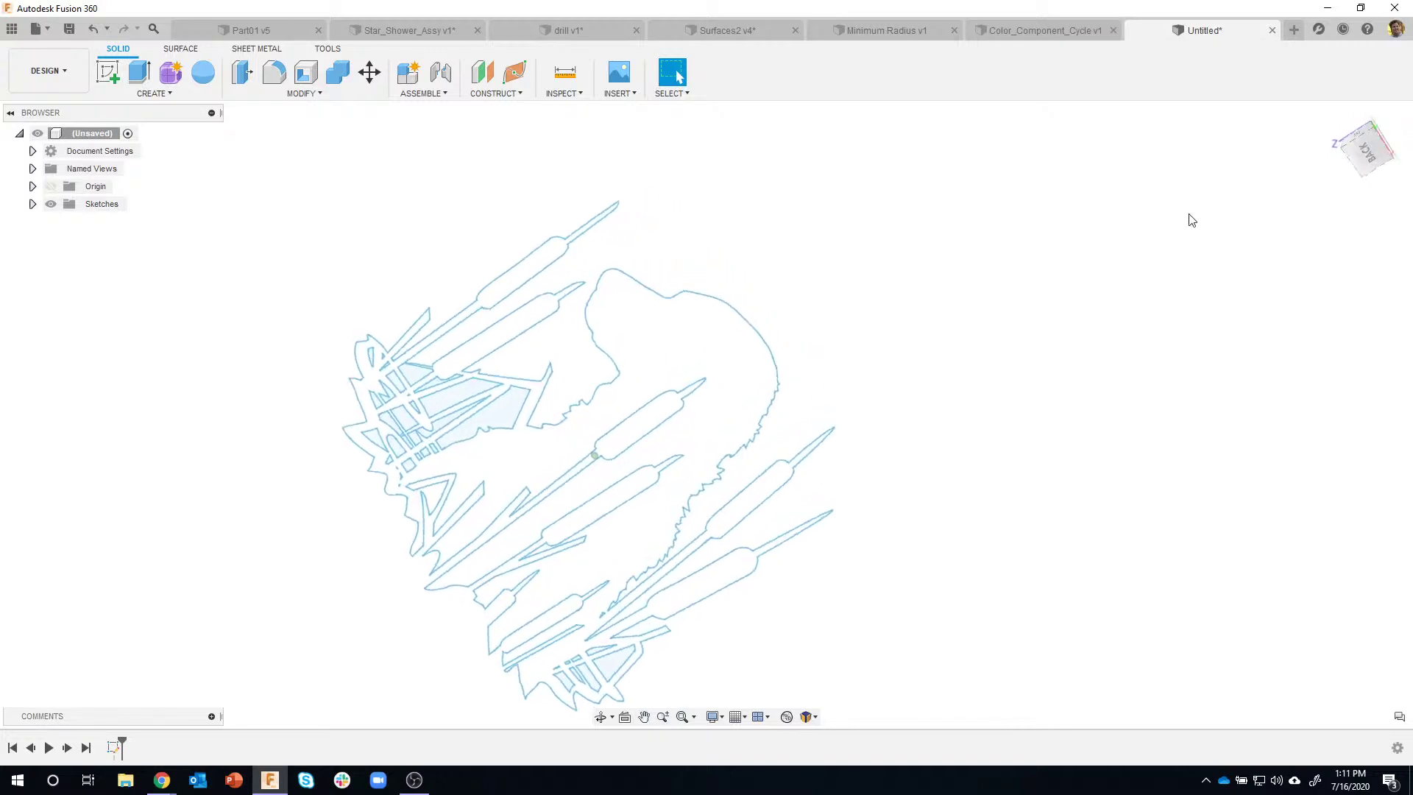
Try to run Check Sketch on the dog artwork without activating its sketch
click(1361, 149)
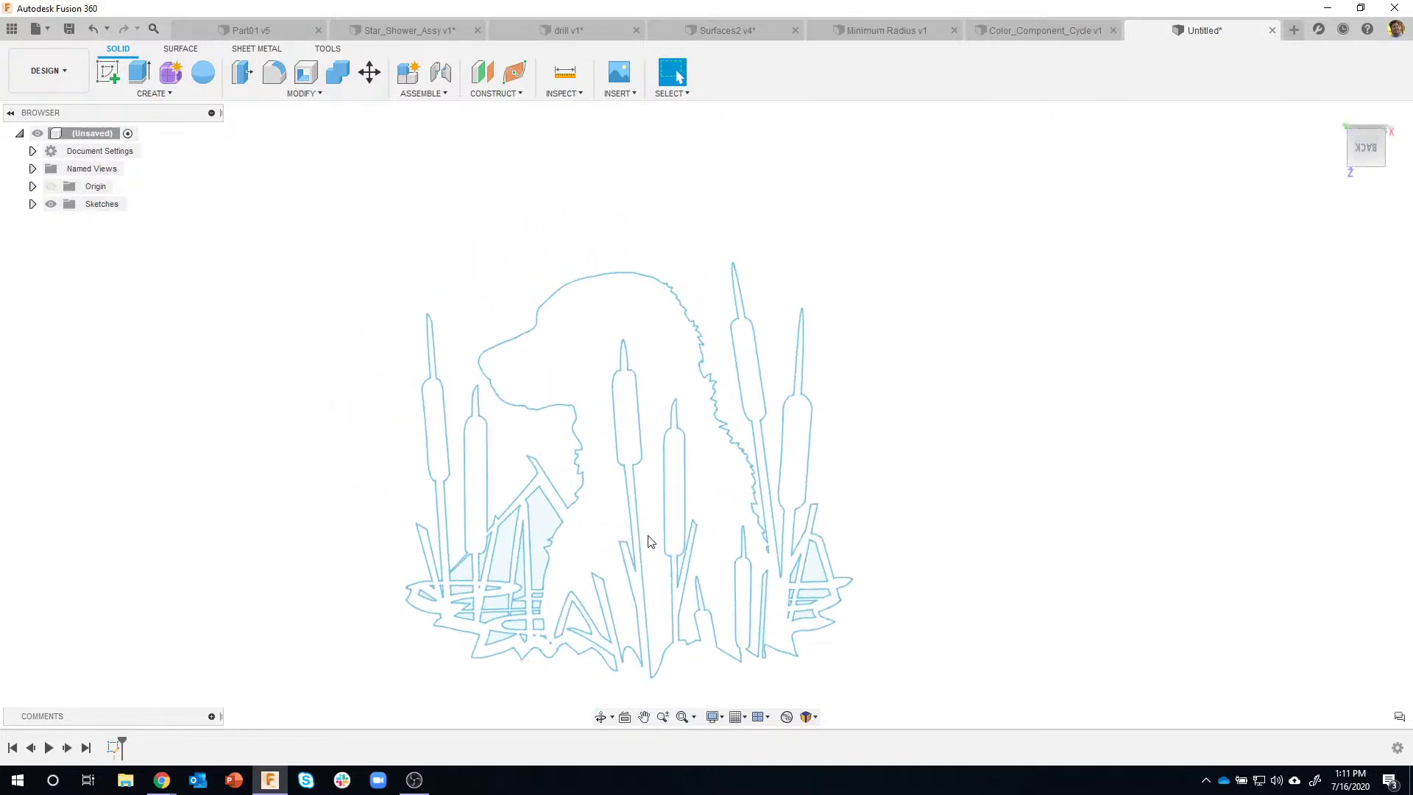
click(564, 94)
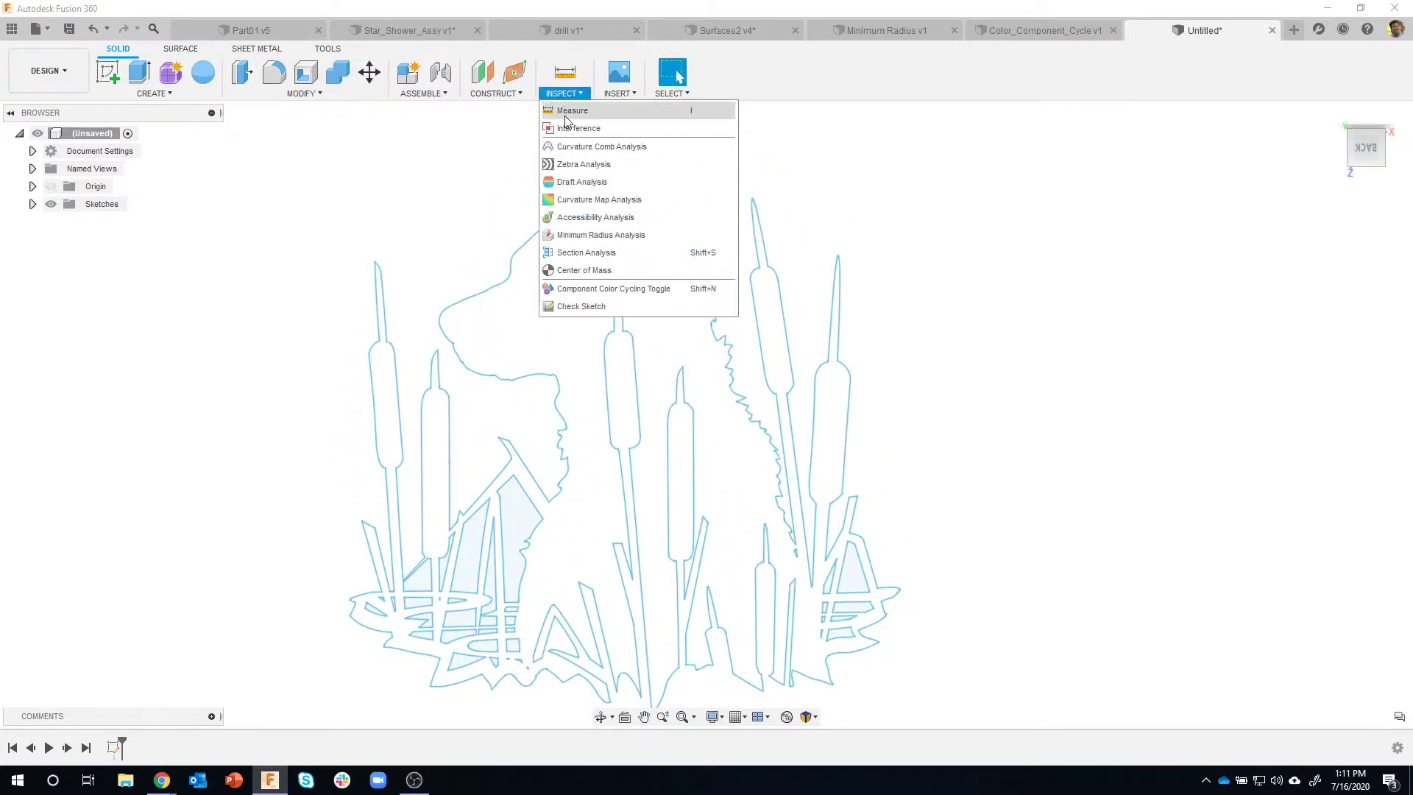
click(576, 307)
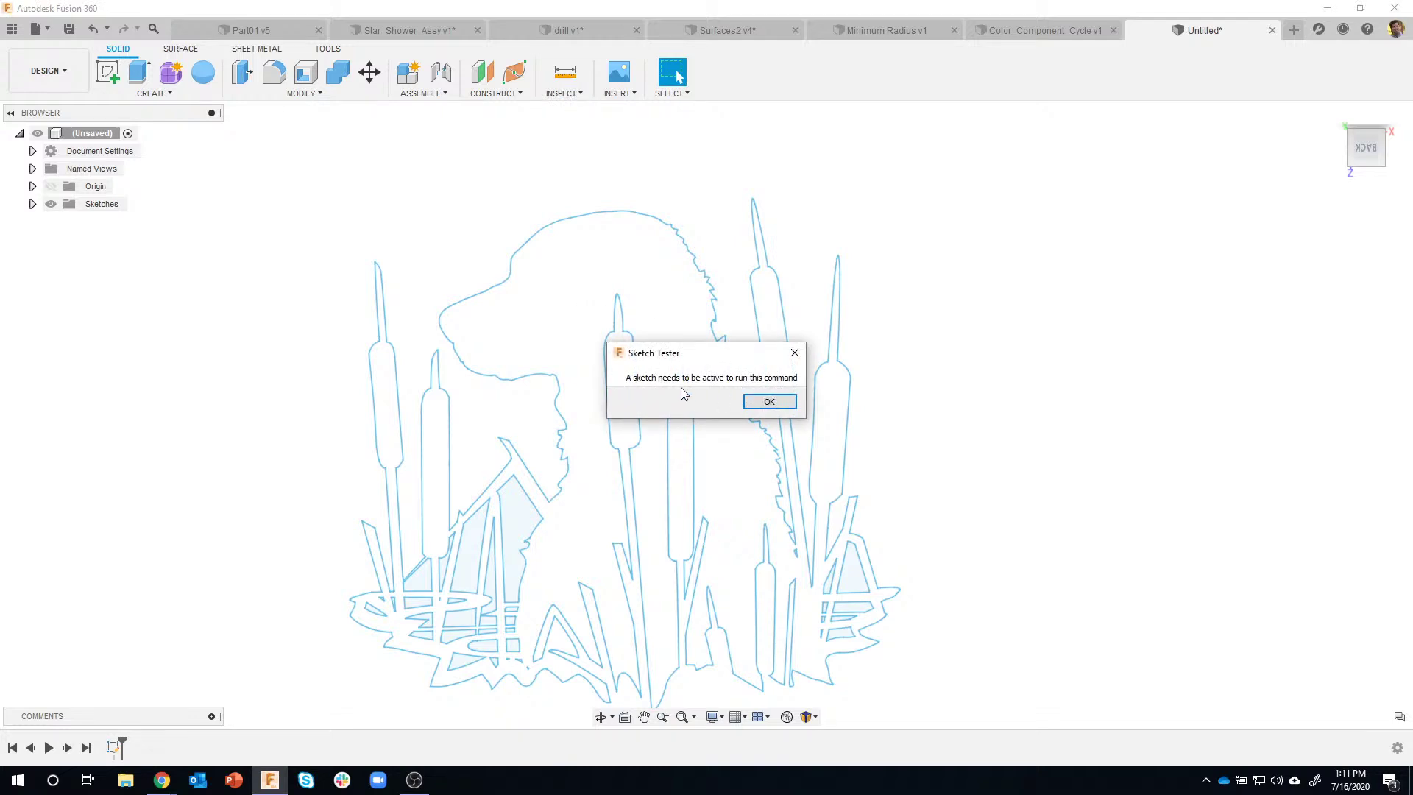
click(769, 402)
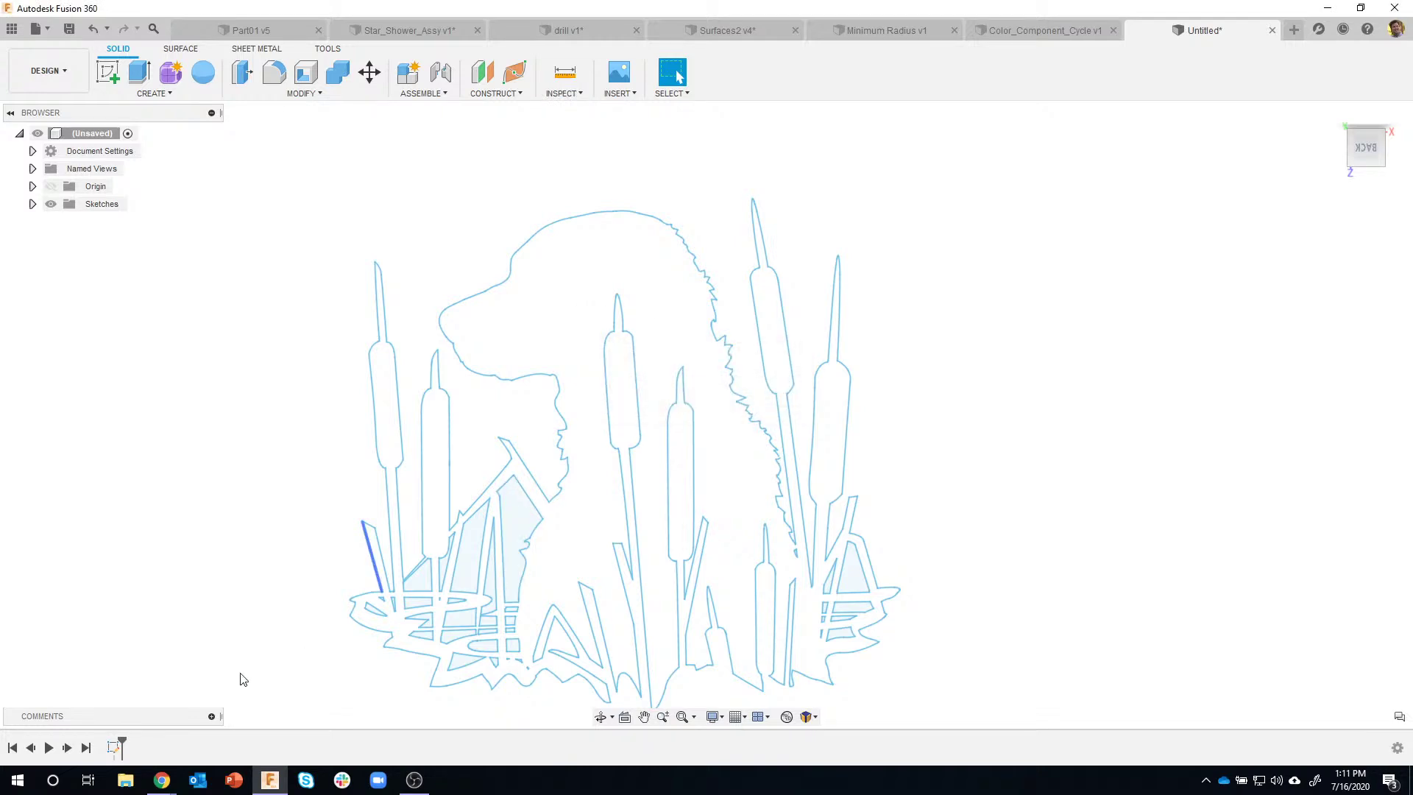
Open the imported sketch for editing, orient the dog upright, and run Check Sketch on it
double_click(116, 748)
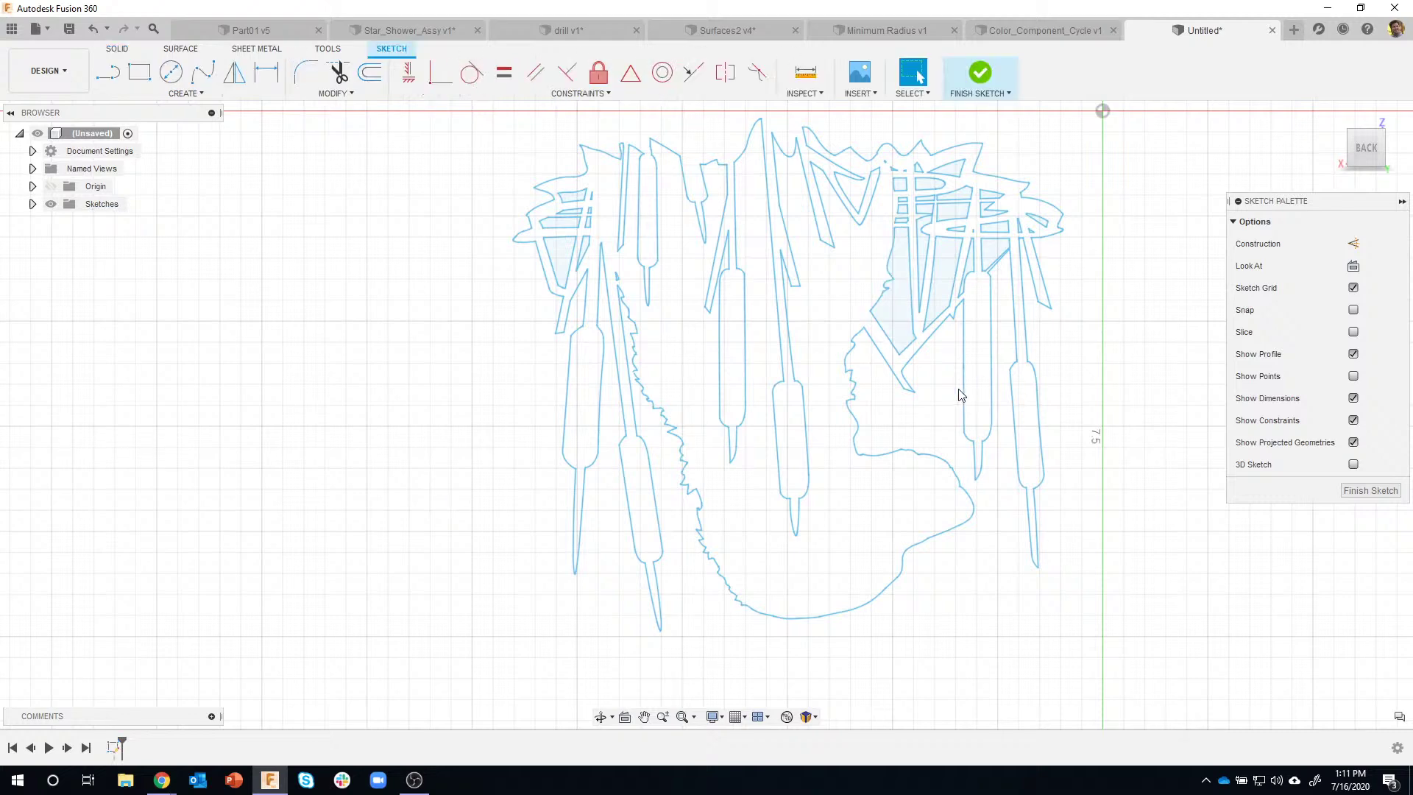
scroll(963, 396, down, 1)
click(1382, 112)
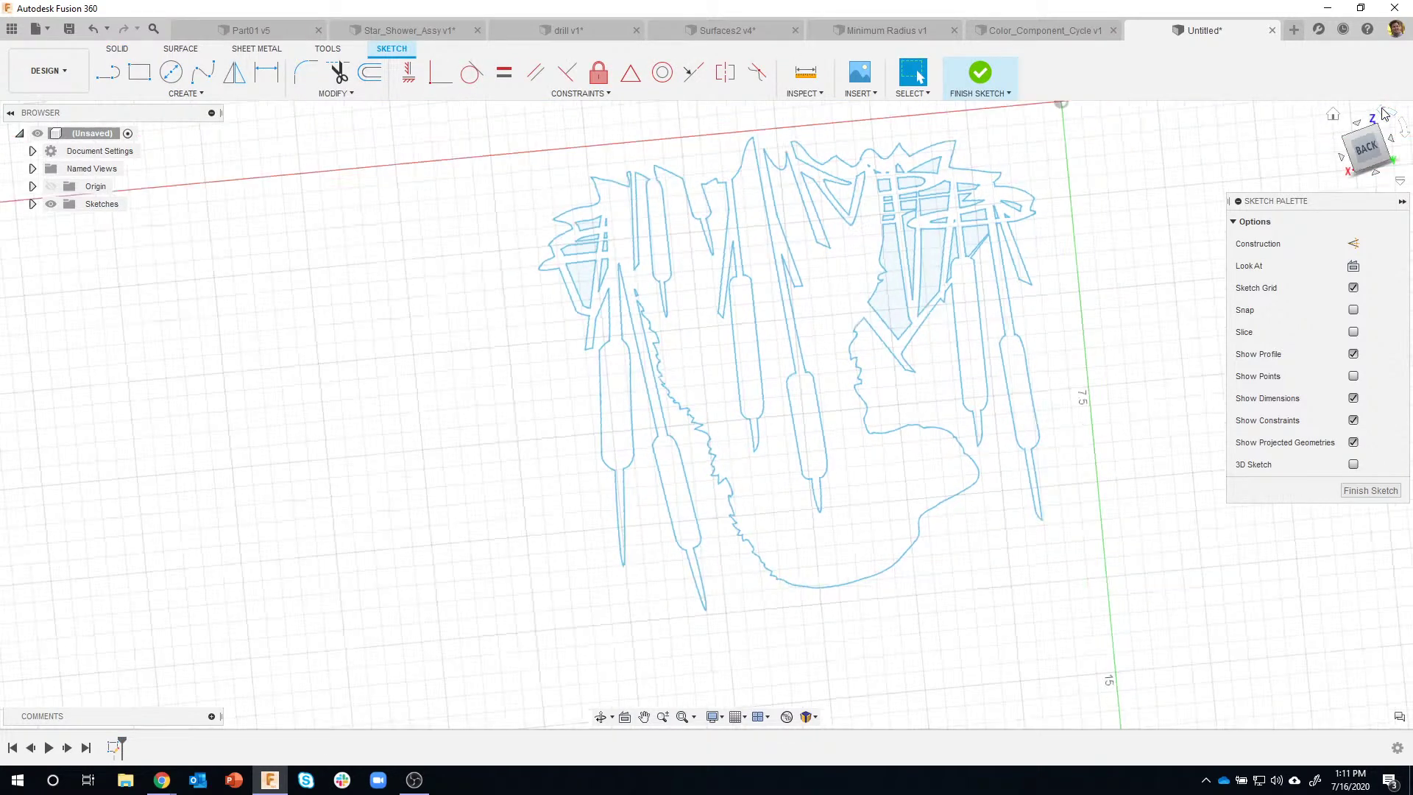
click(1382, 113)
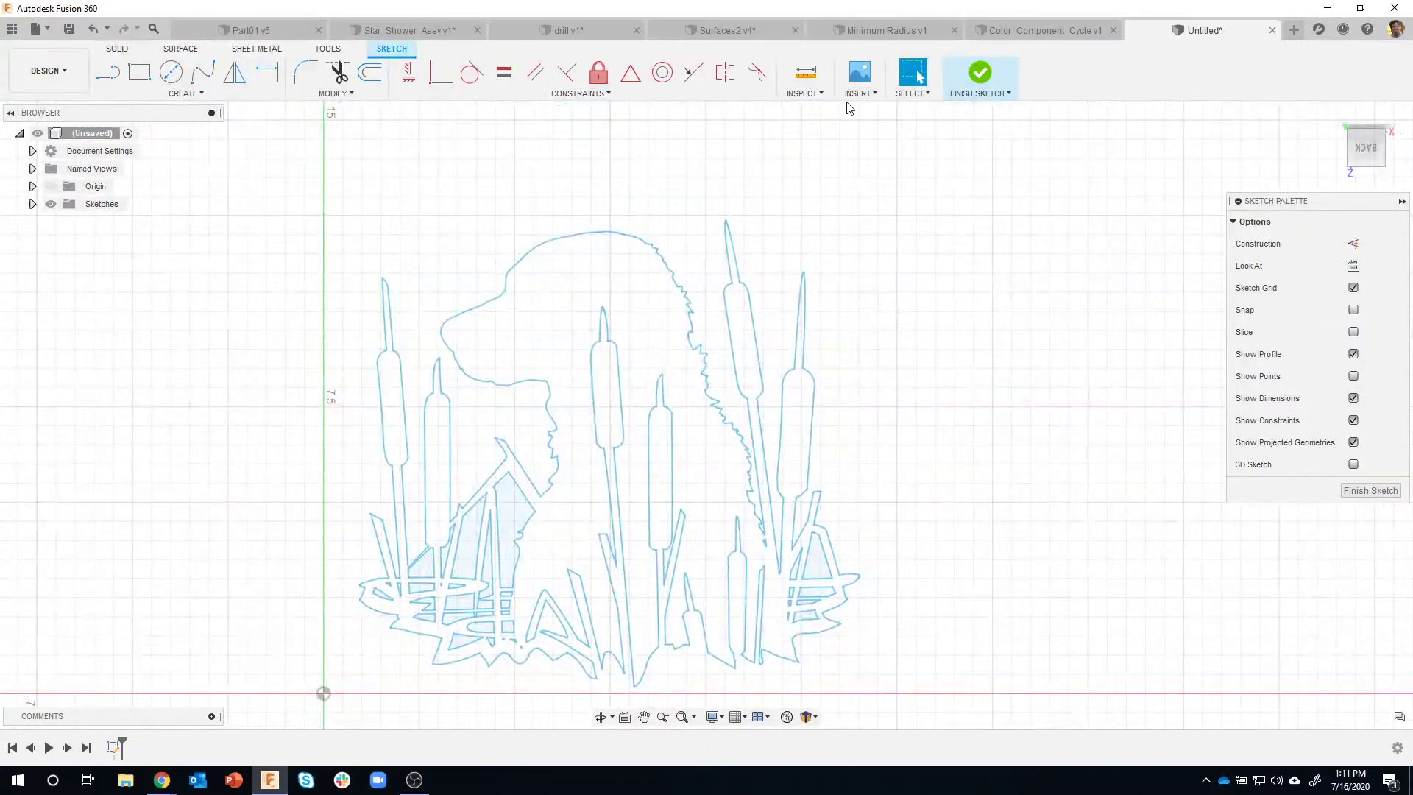
click(804, 93)
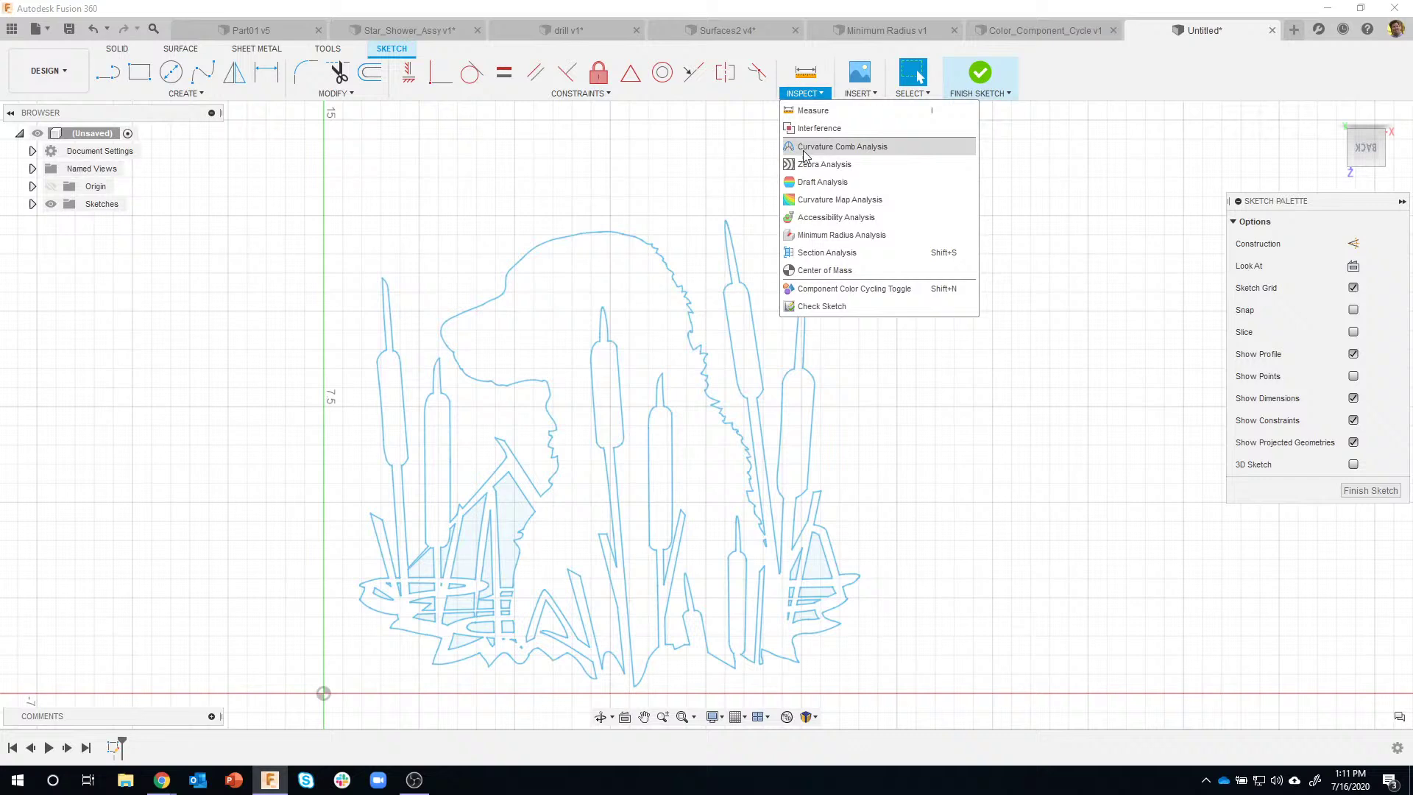
click(813, 307)
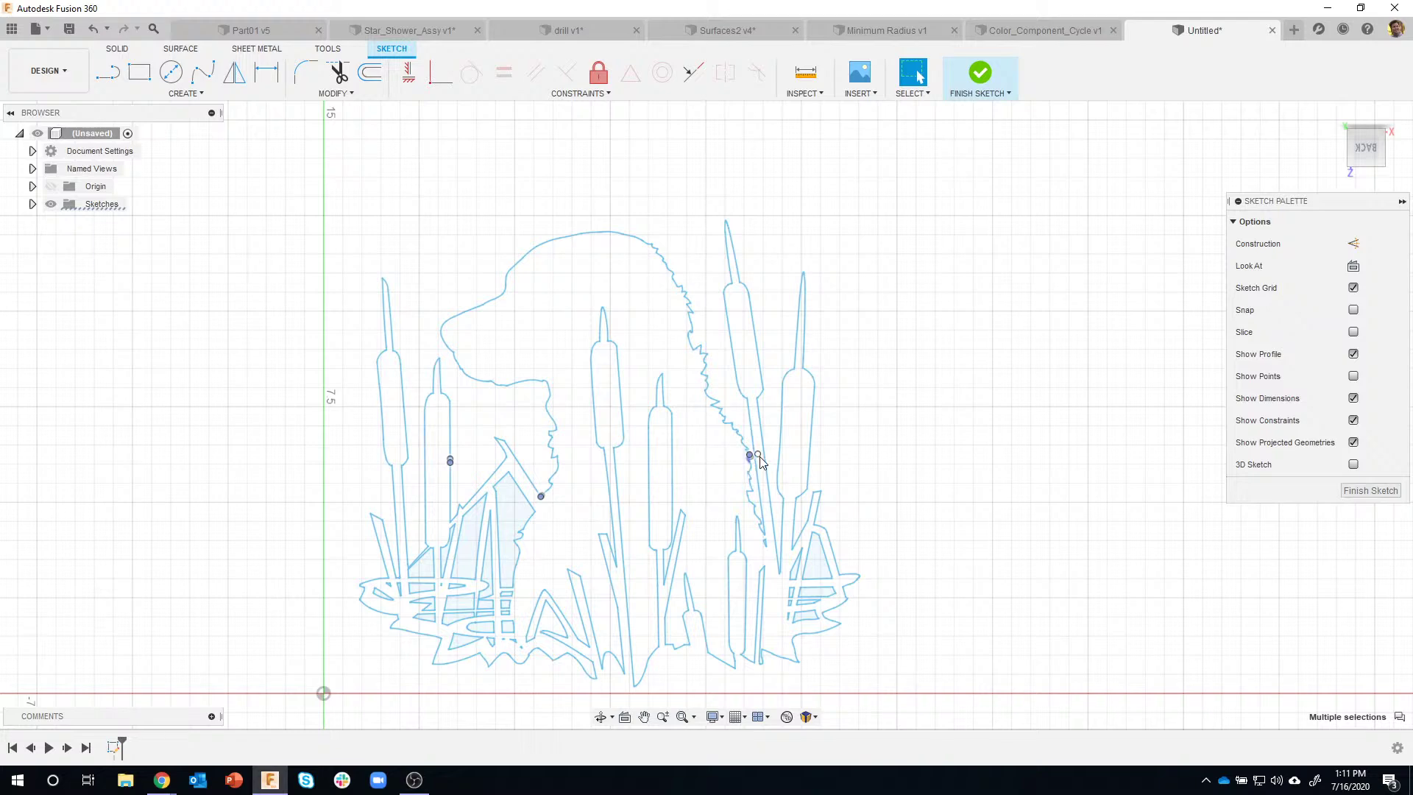
Close the gap in the outline of the dog's back with a line about 0.055 in long, and finish the sketch
scroll(761, 463, up, 10)
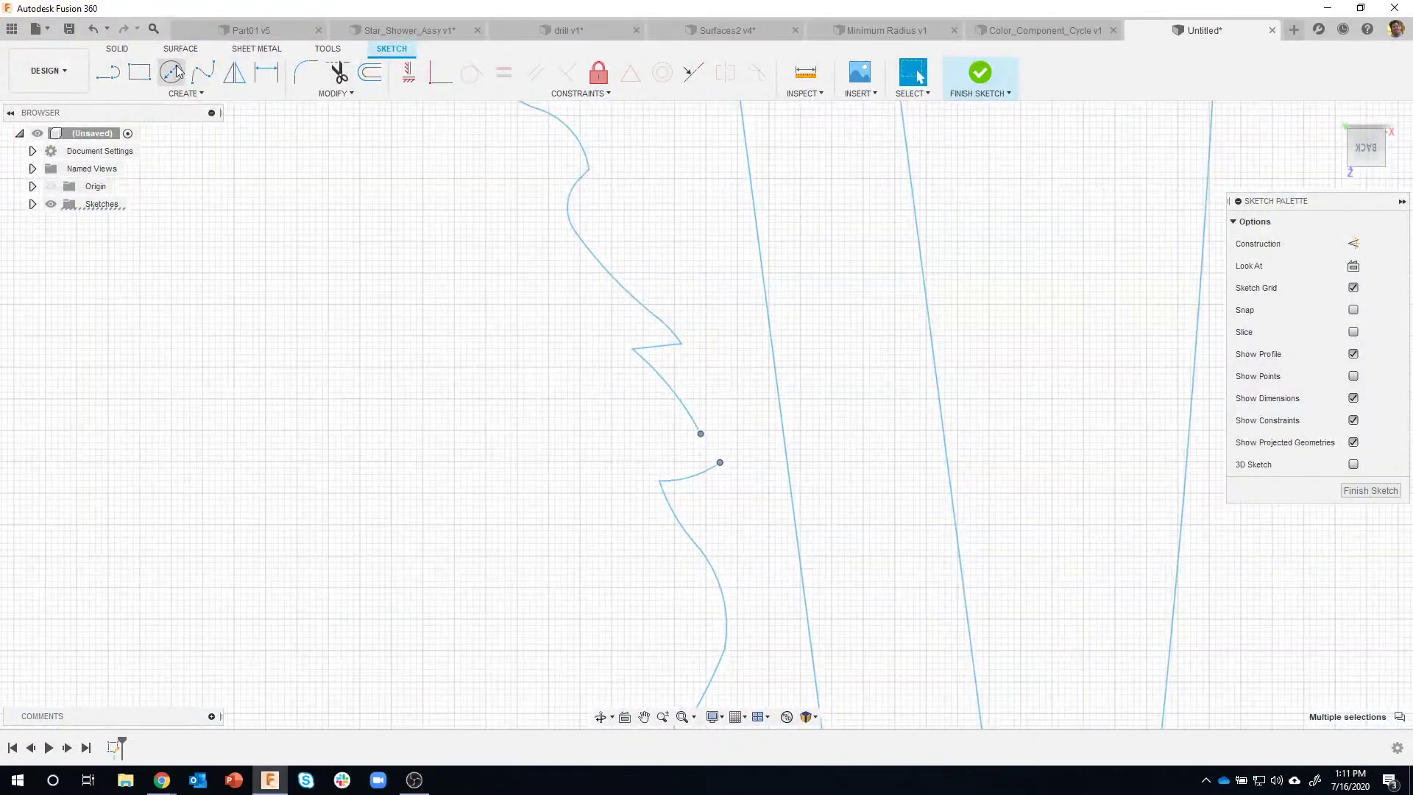
key(l)
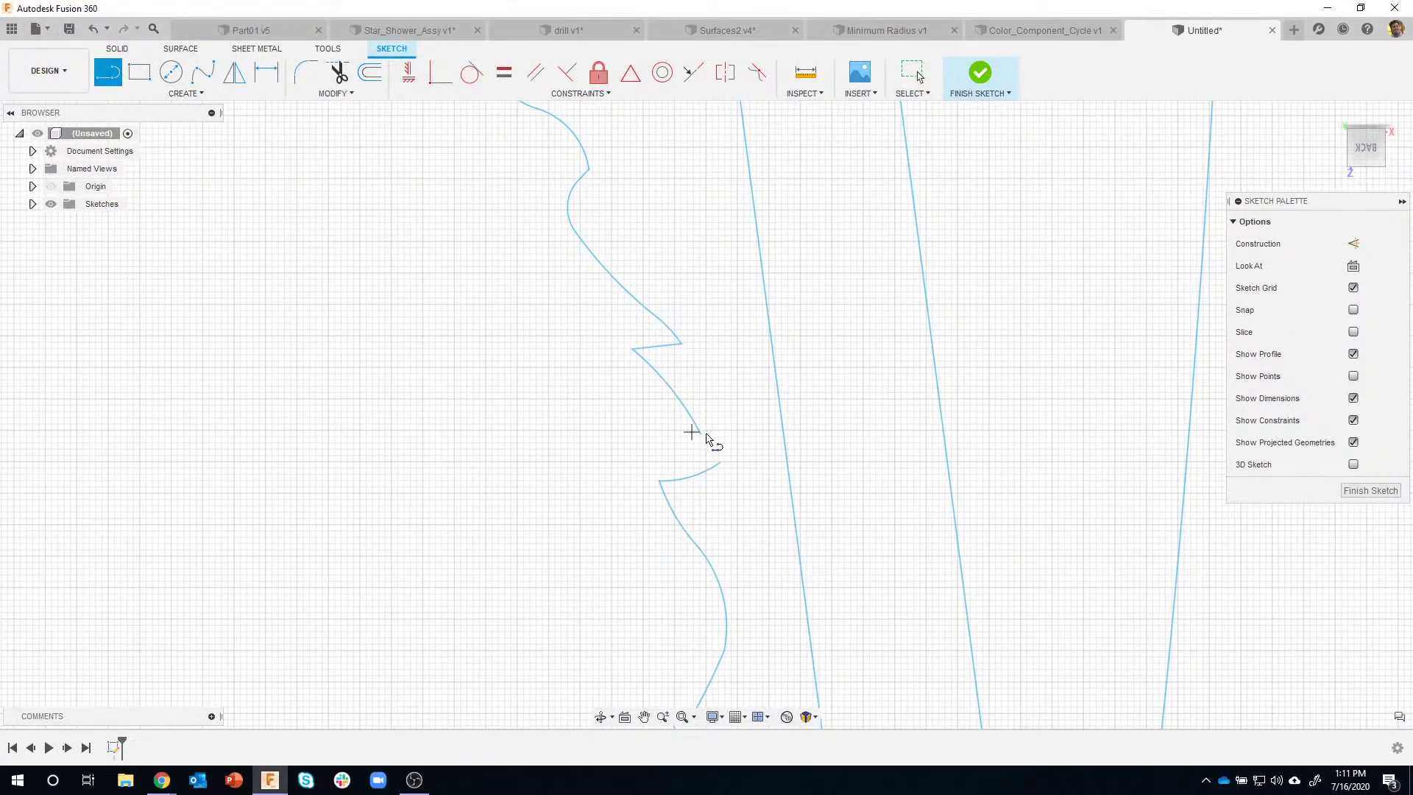
click(721, 469)
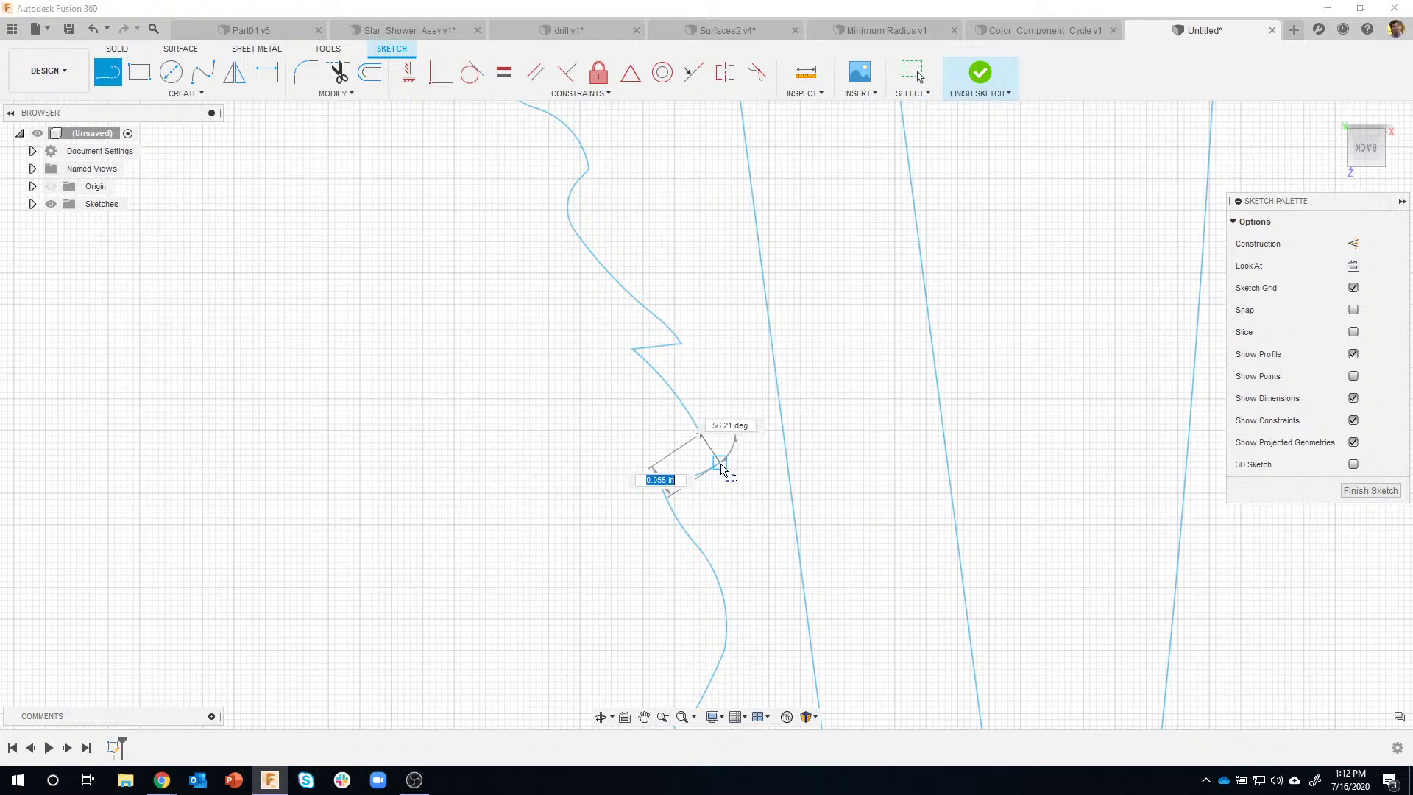
key(Return)
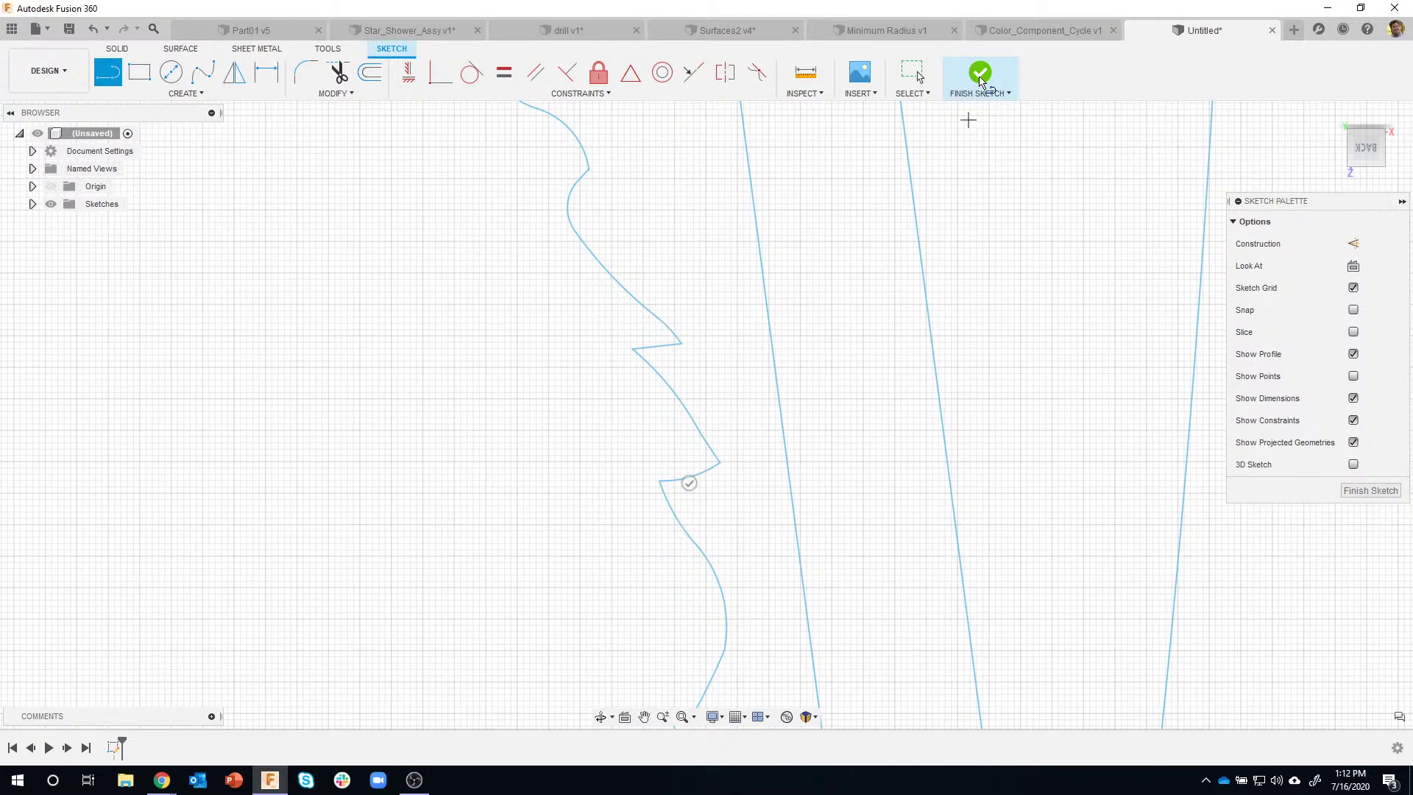
click(981, 76)
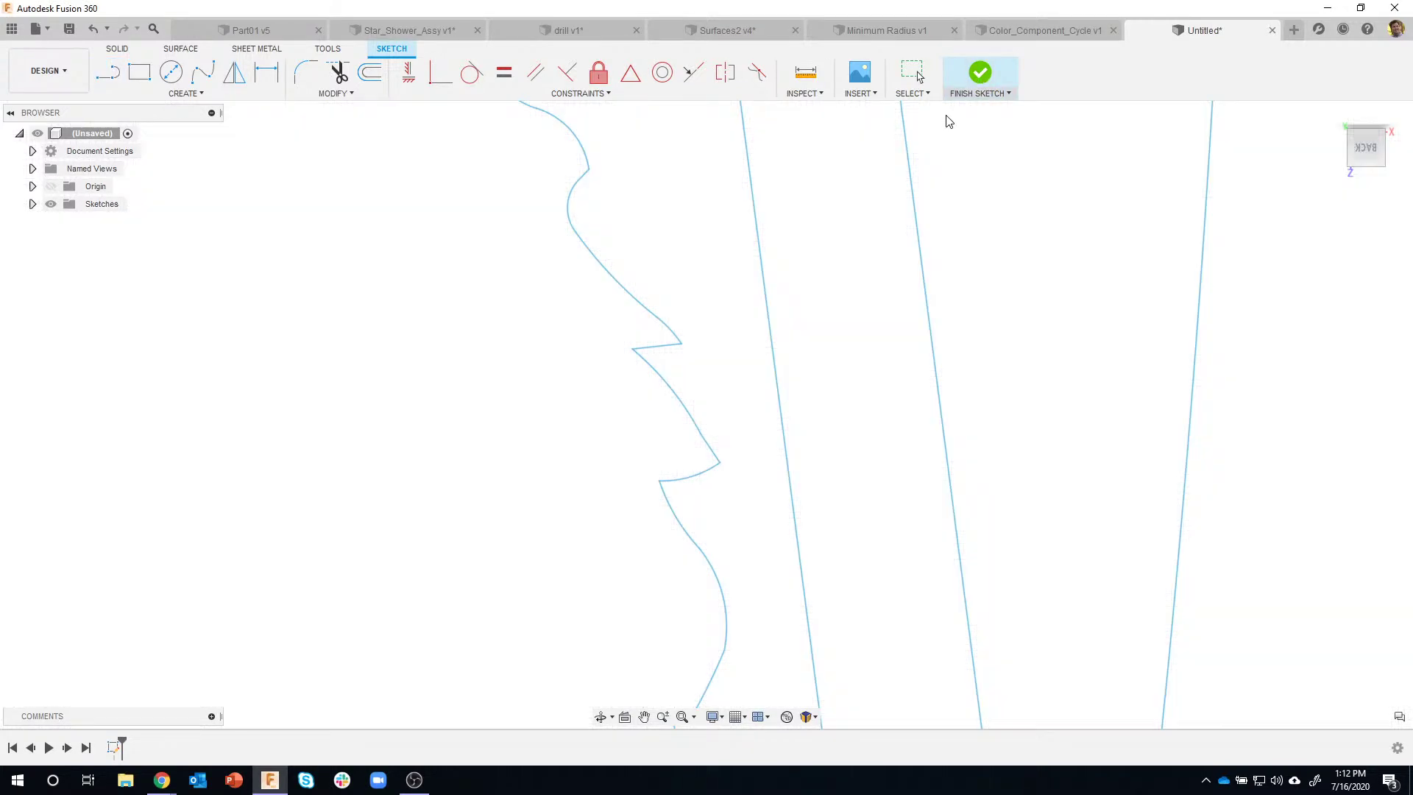
Reopen the dog sketch for editing and orient the artwork upright
double_click(112, 748)
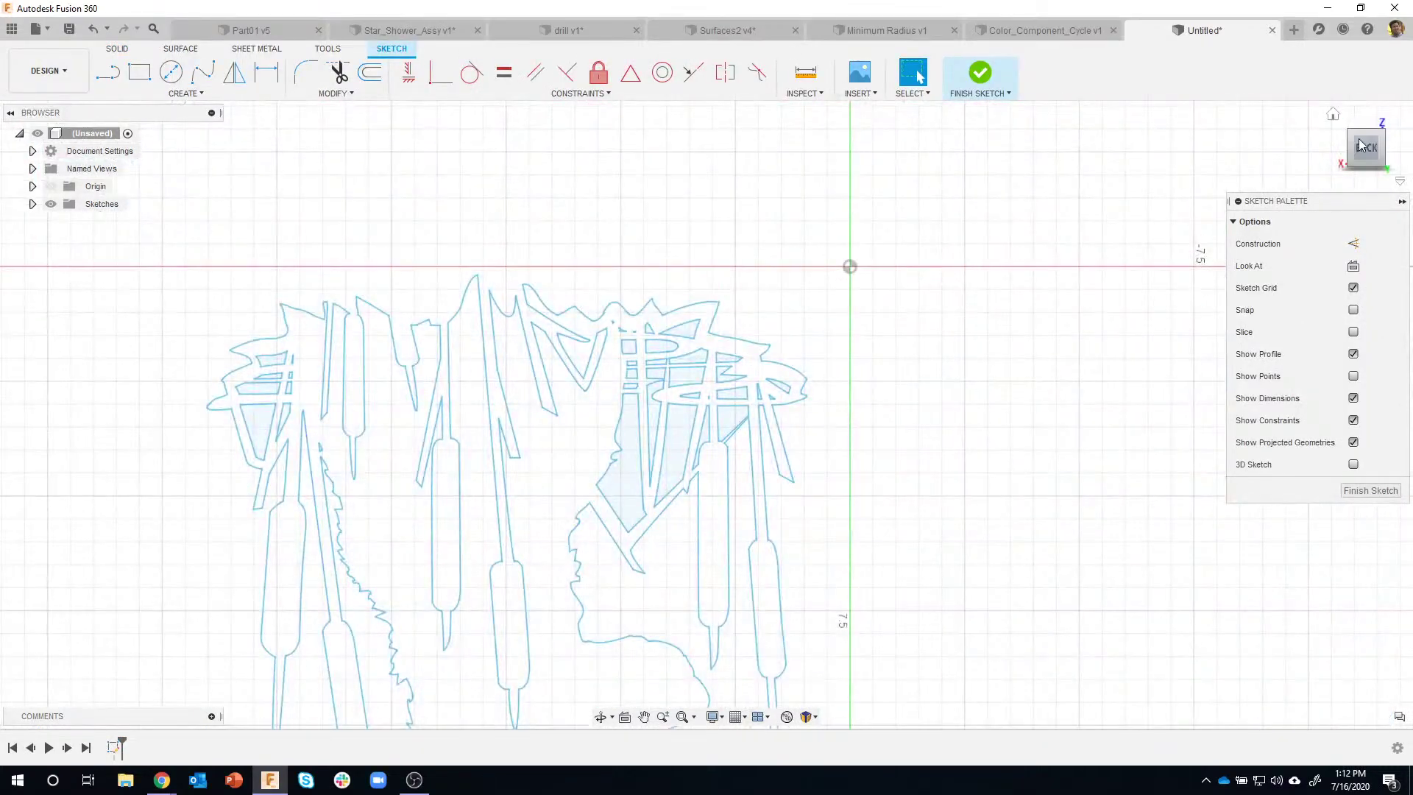
click(1385, 112)
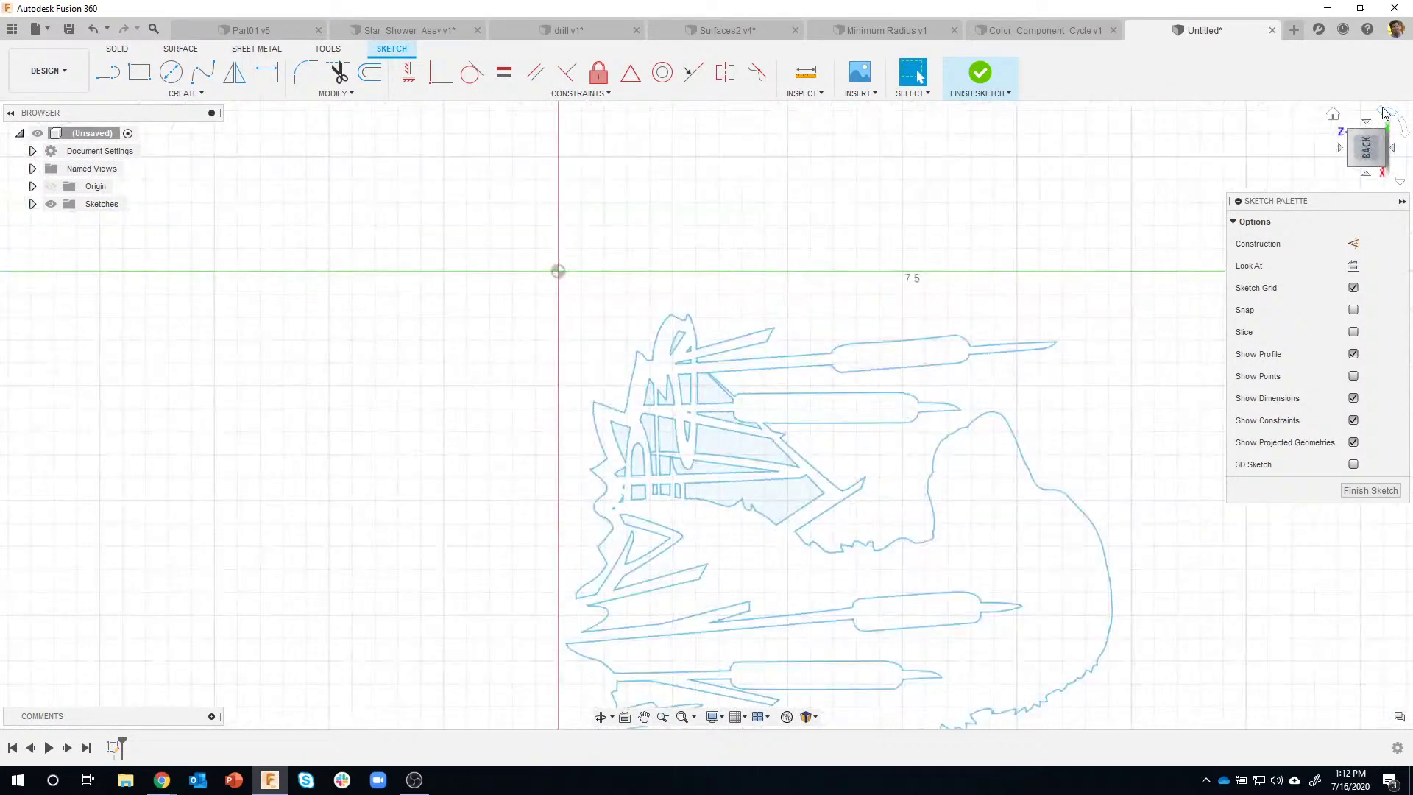
click(1385, 112)
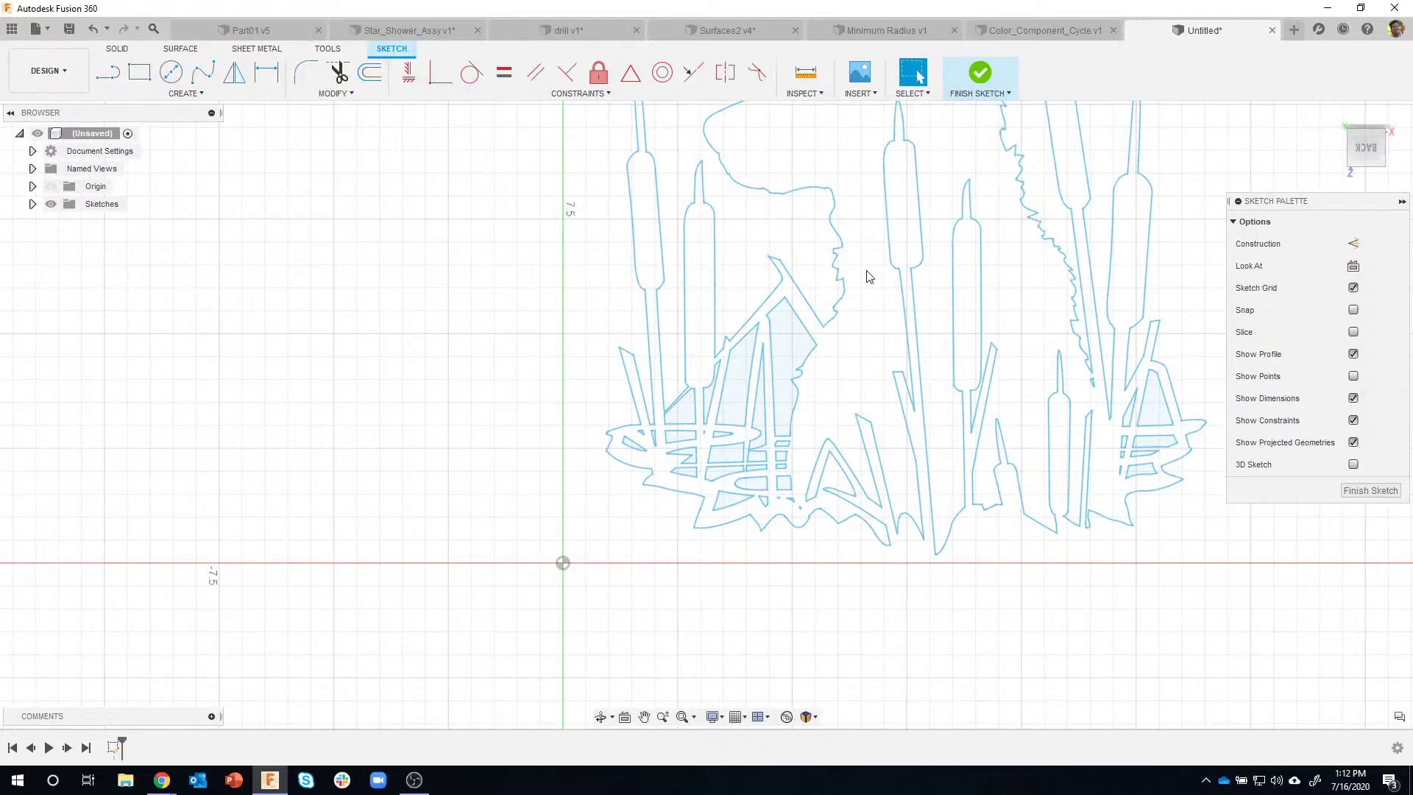
Close the gap between the dog's chest outline and the adjoining reed leaf with a short line
scroll(789, 356, up, 4)
scroll(705, 462, up, 3)
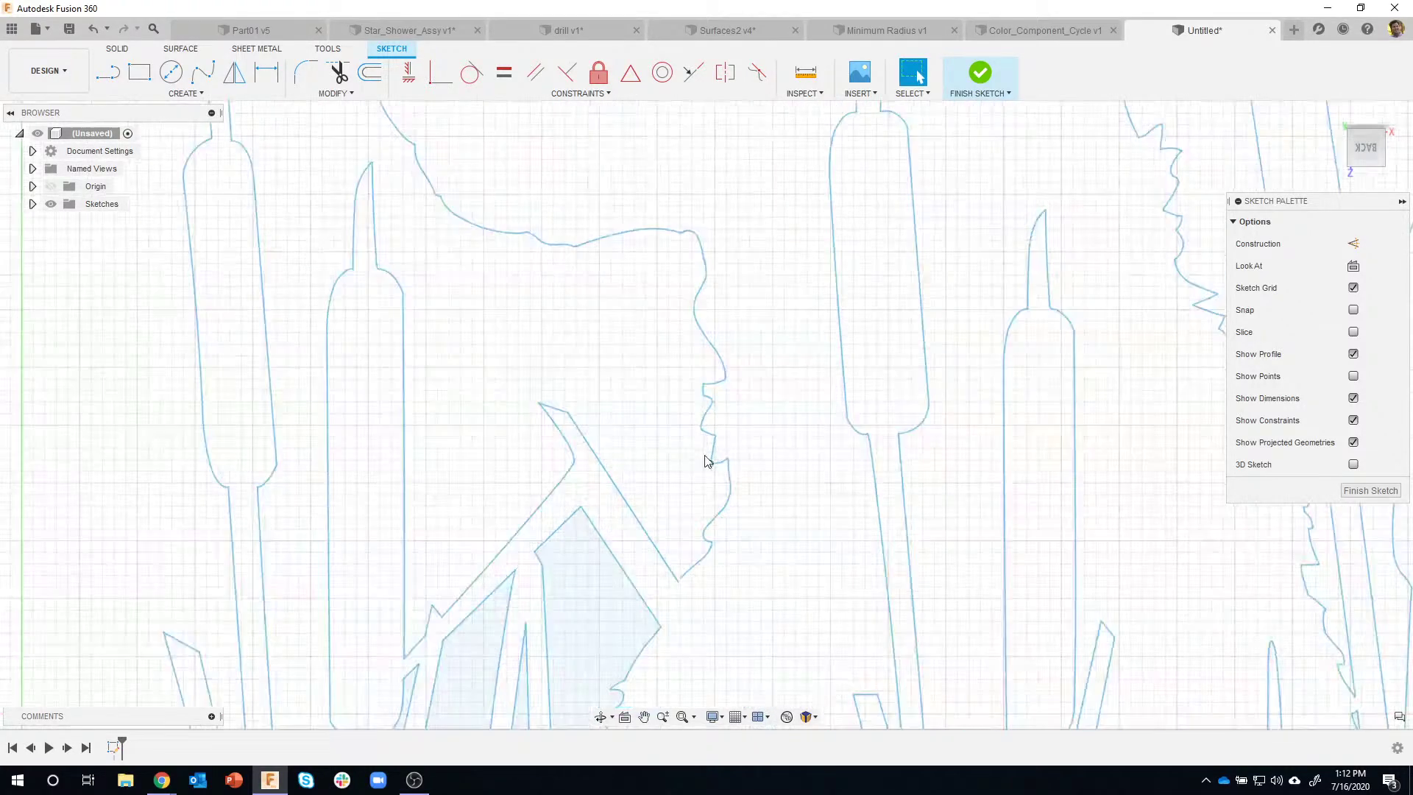
scroll(705, 462, up, 5)
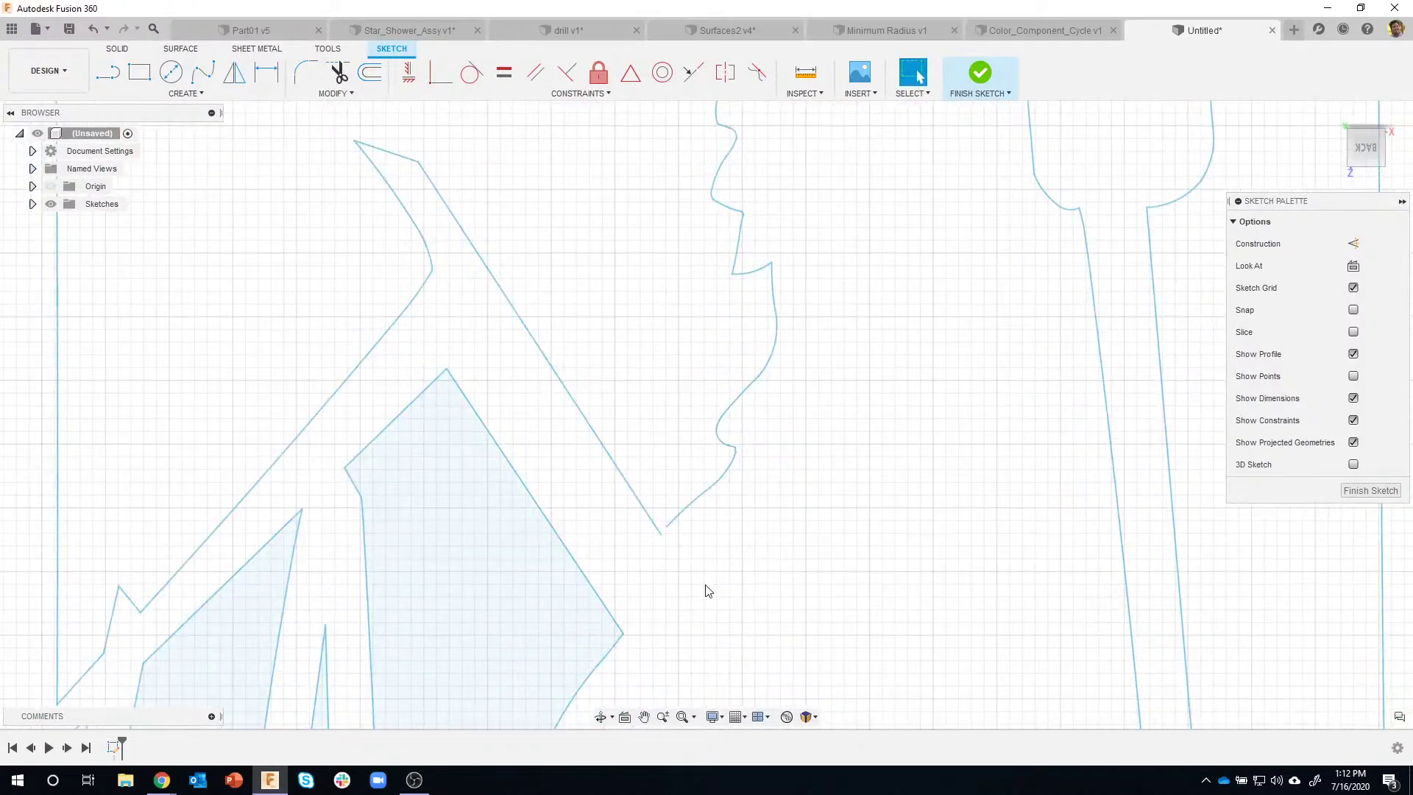
scroll(677, 569, up, 5)
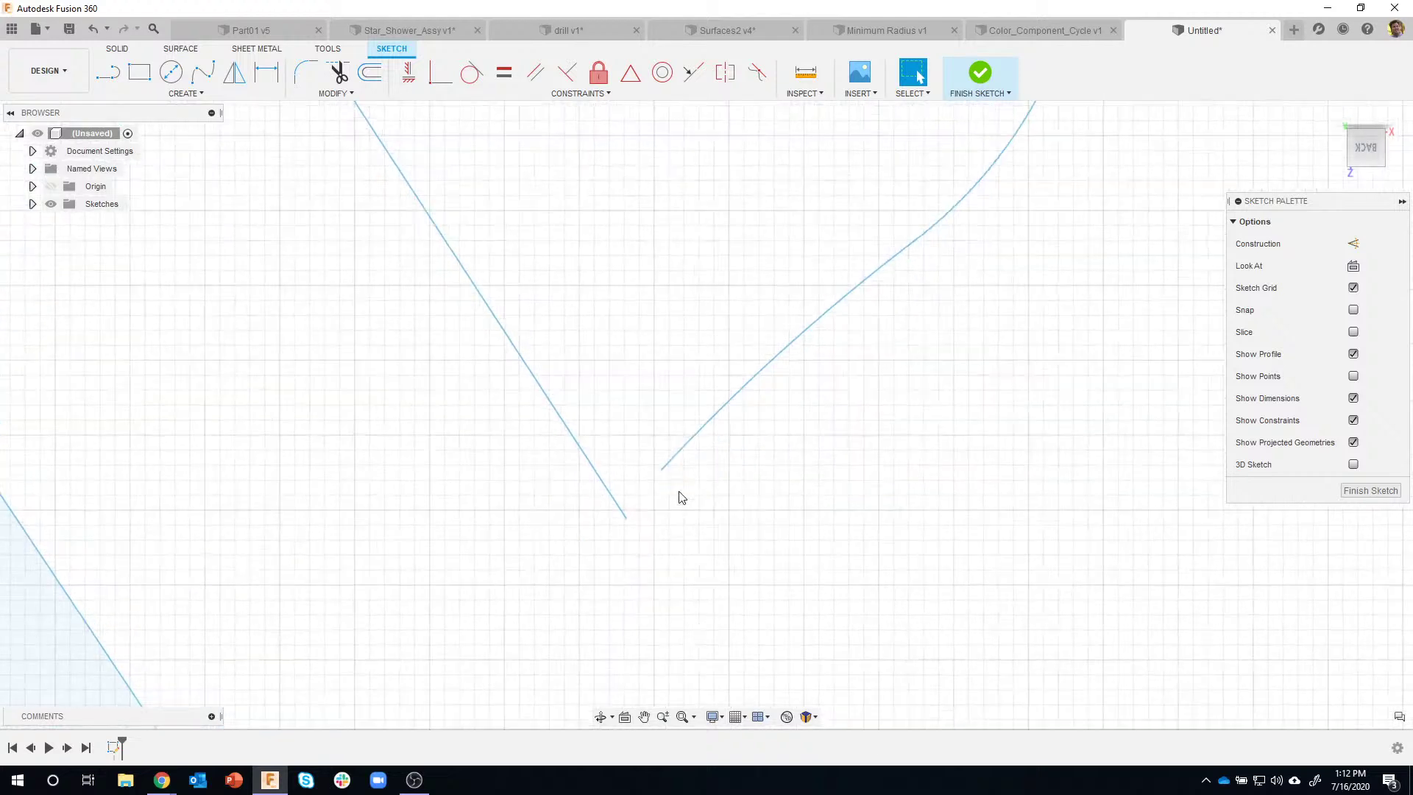
click(108, 72)
click(662, 473)
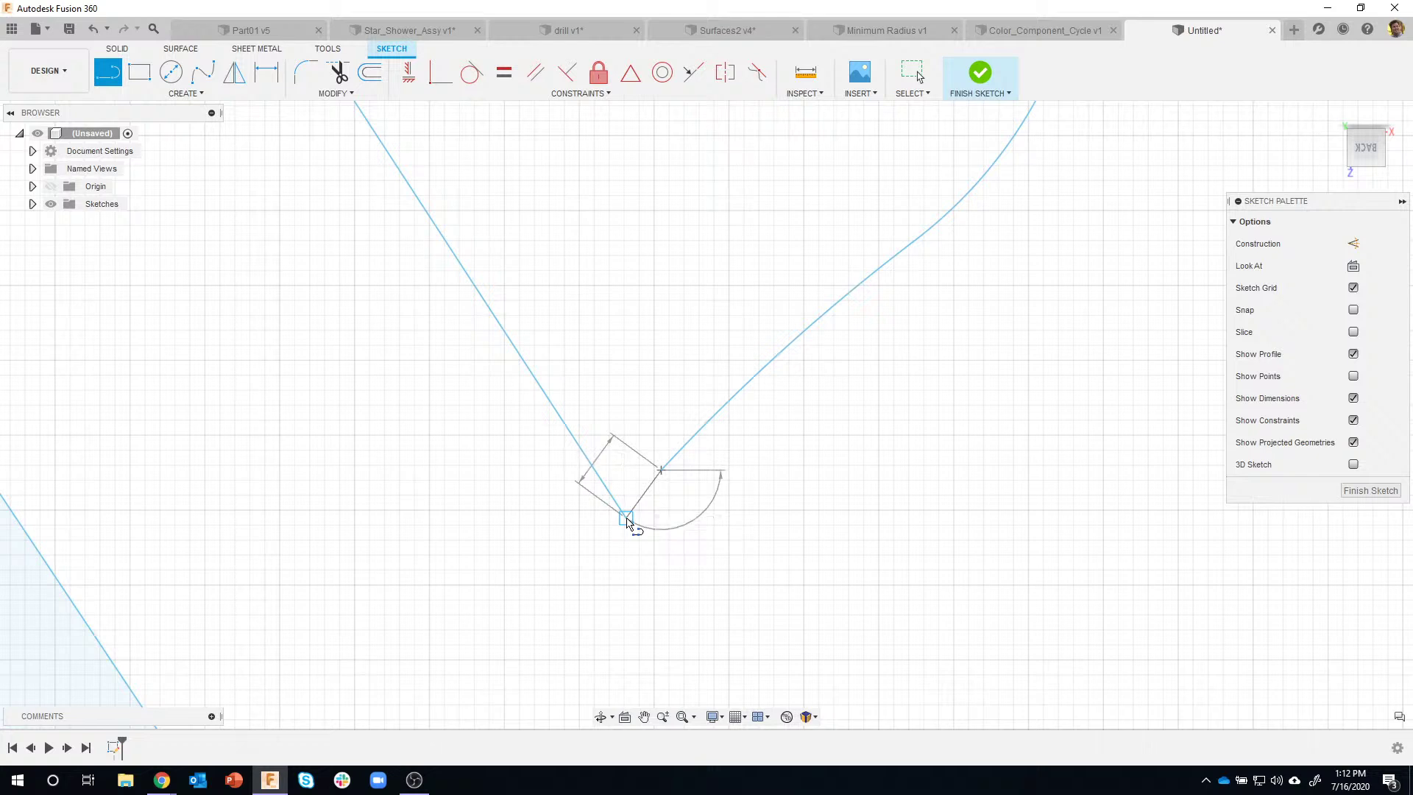
click(626, 519)
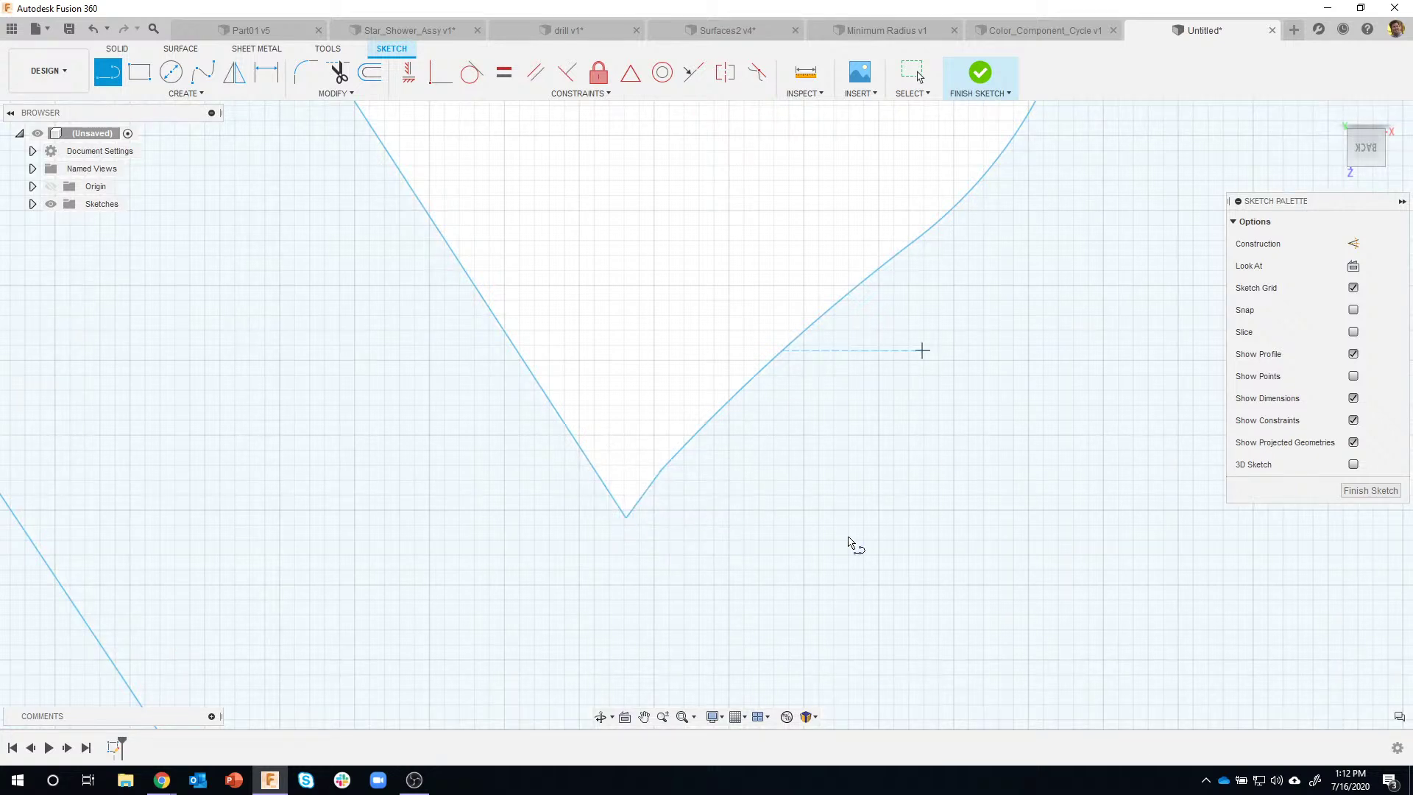
scroll(834, 504, down, 10)
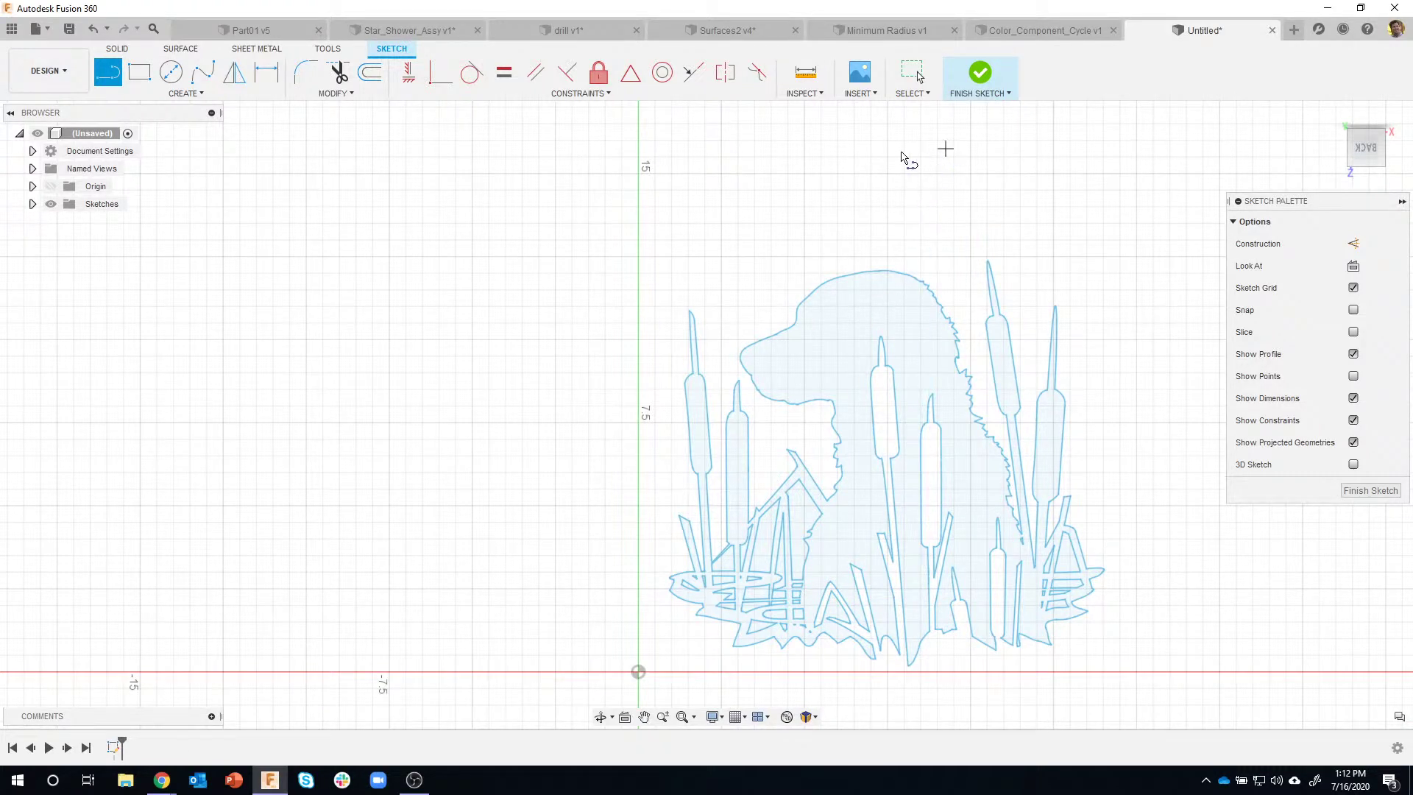
key(Escape)
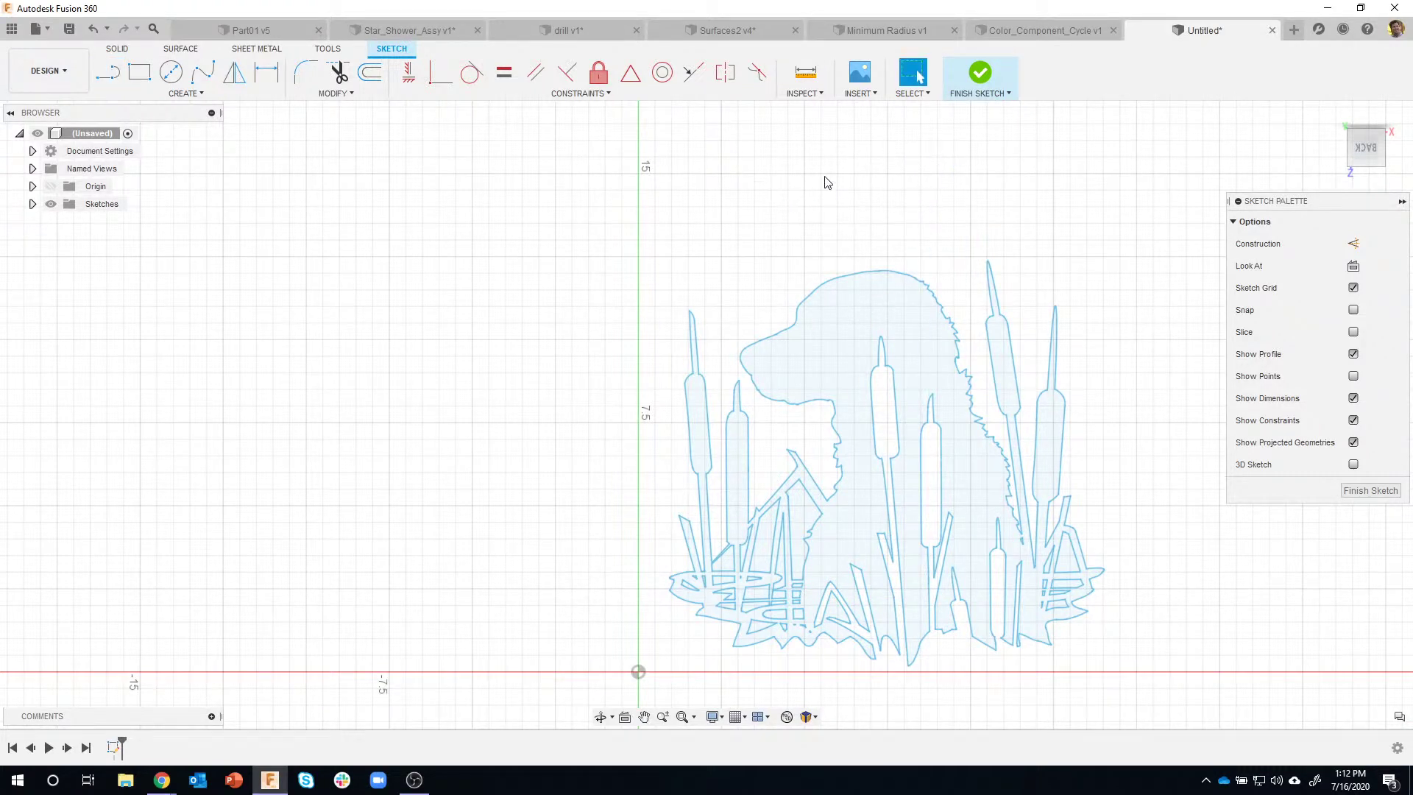
Run Check Sketch again and delete the short stray line flagged on the cattail edge facing the dog's chest
click(803, 93)
click(804, 294)
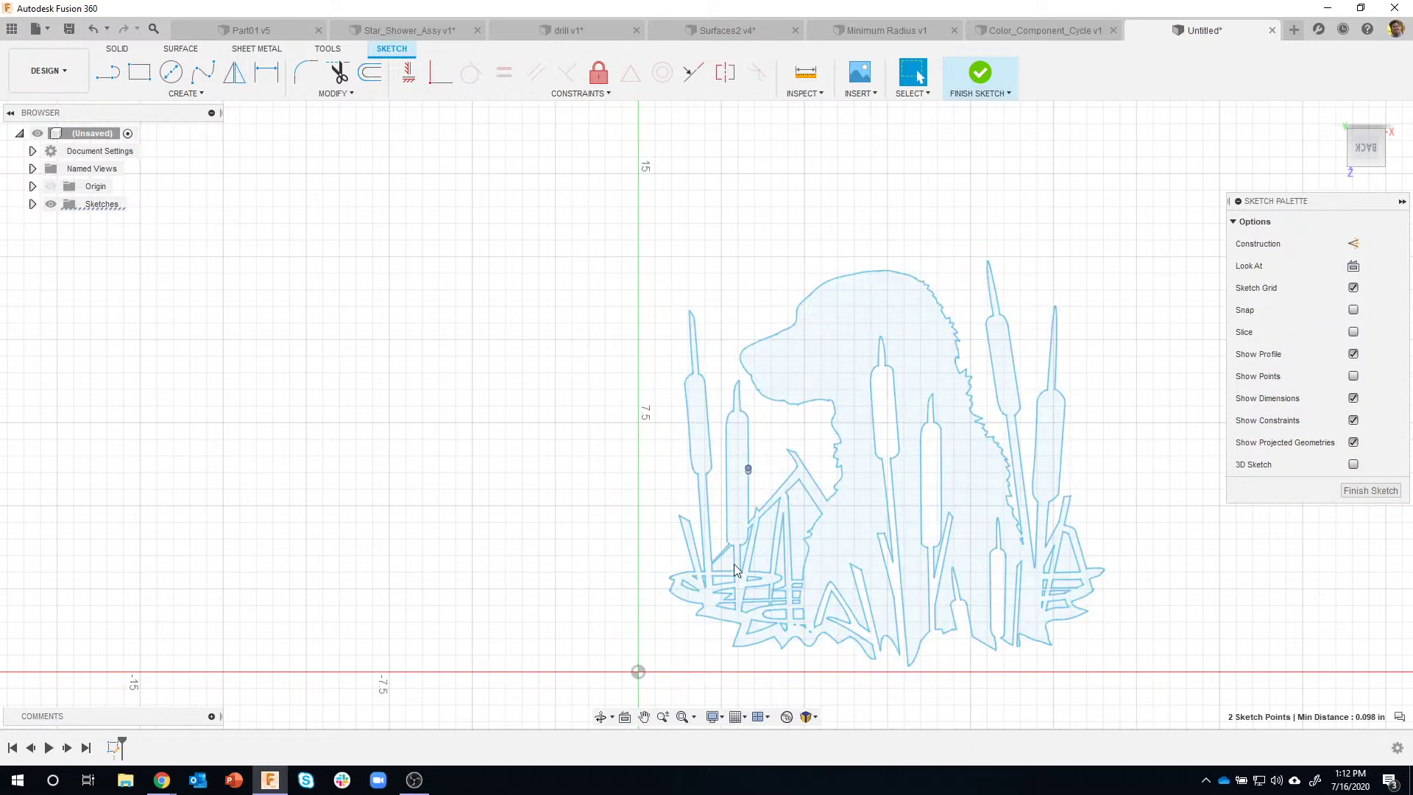
scroll(751, 468, up, 15)
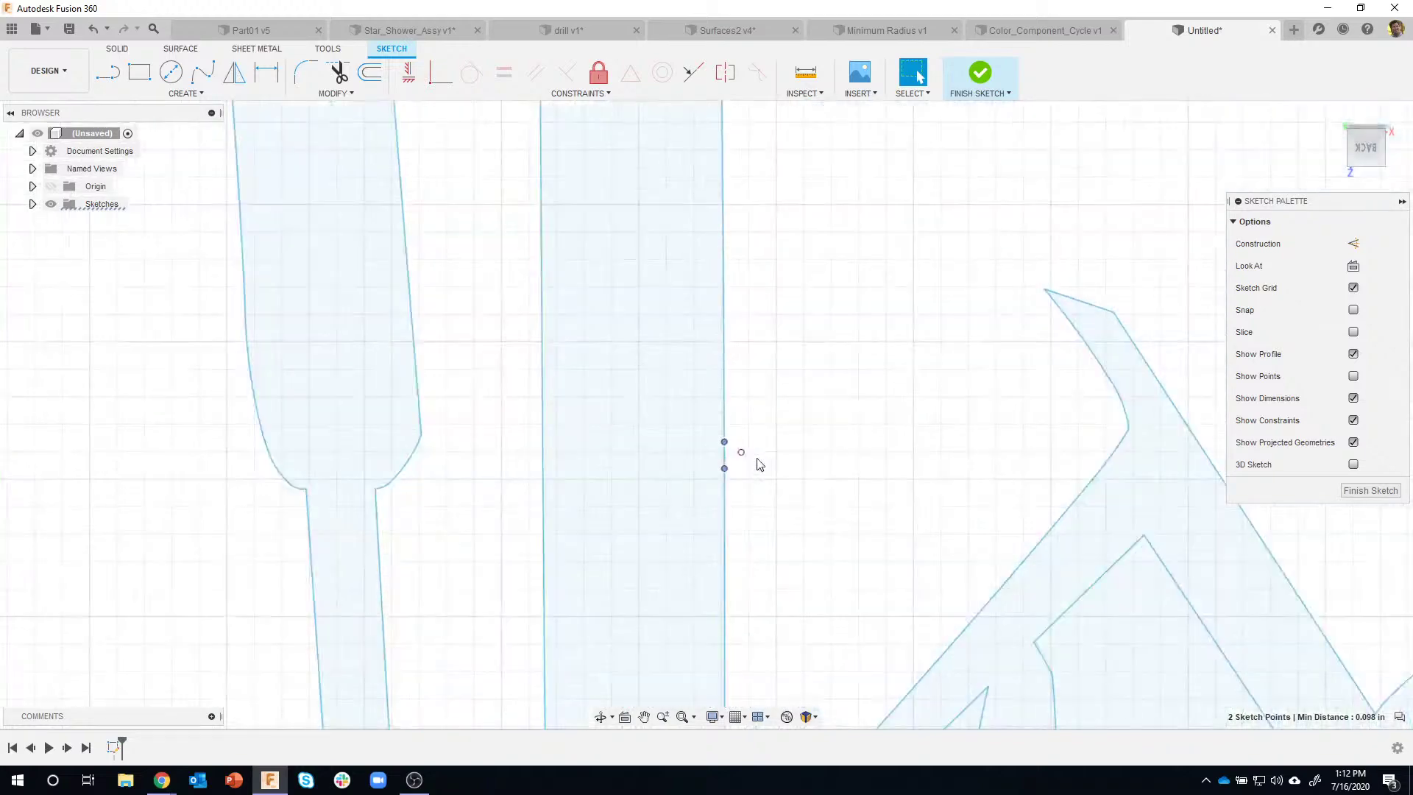
scroll(760, 464, up, 6)
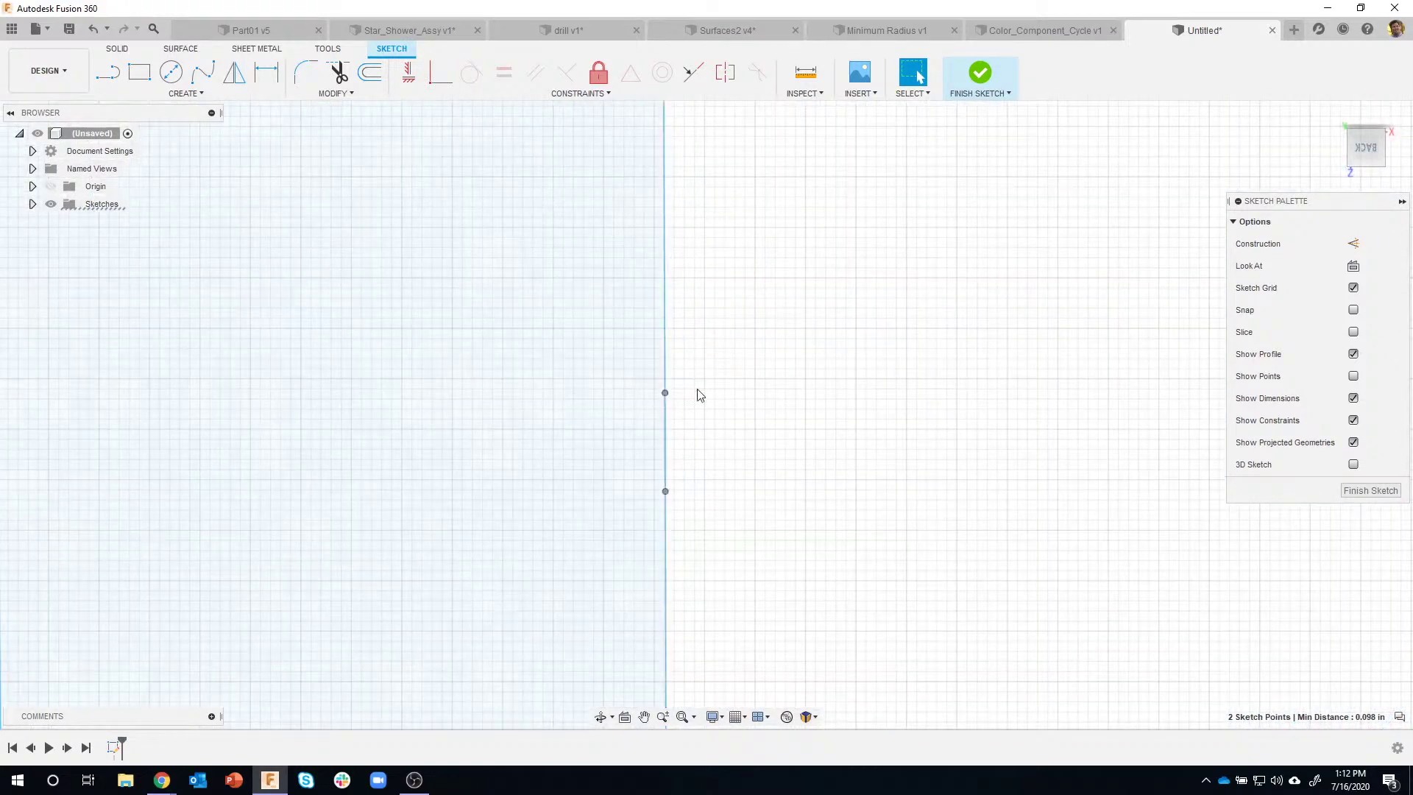
scroll(700, 395, up, 3)
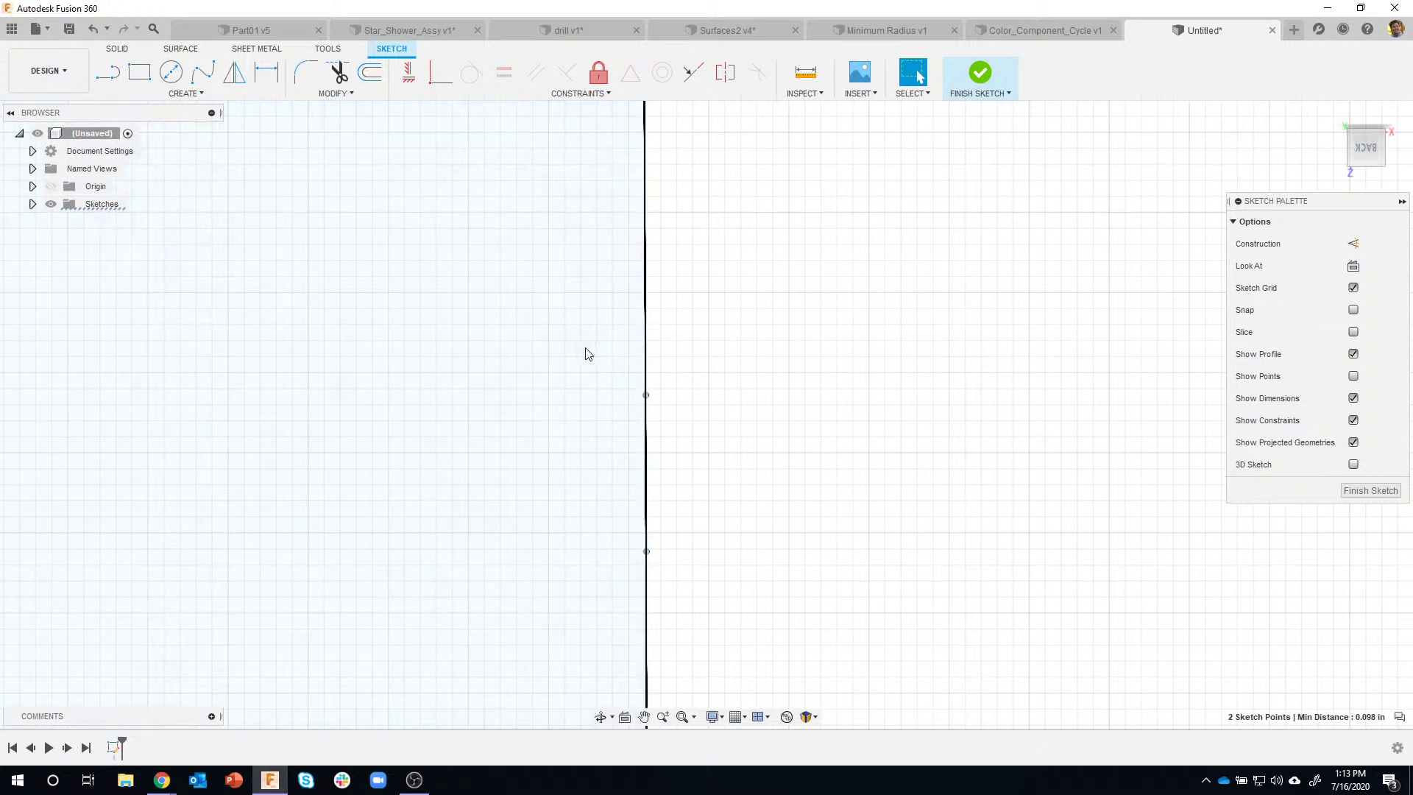
mouse_move(585, 348)
mouse_down()
mouse_move(698, 509)
mouse_move(725, 592)
mouse_up()
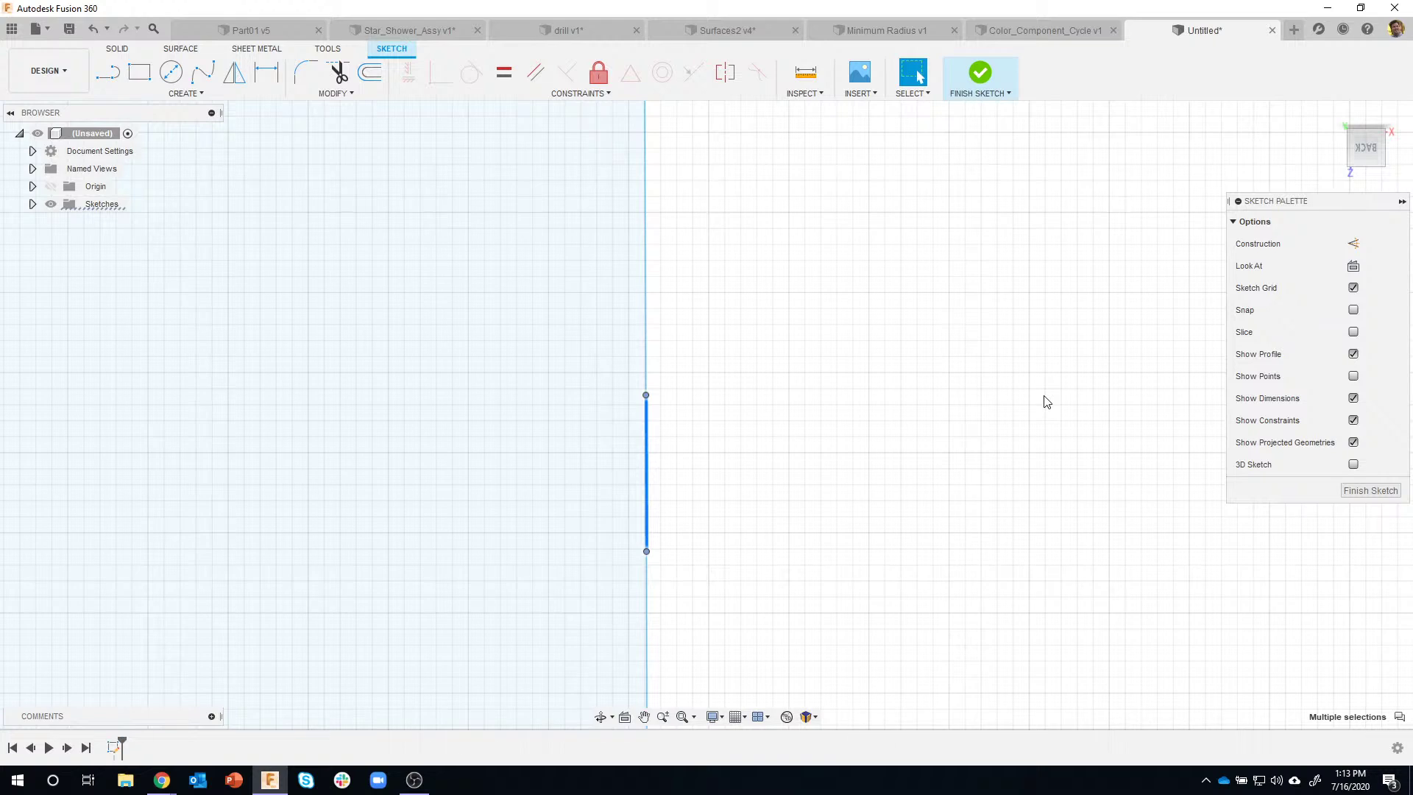
key(Delete)
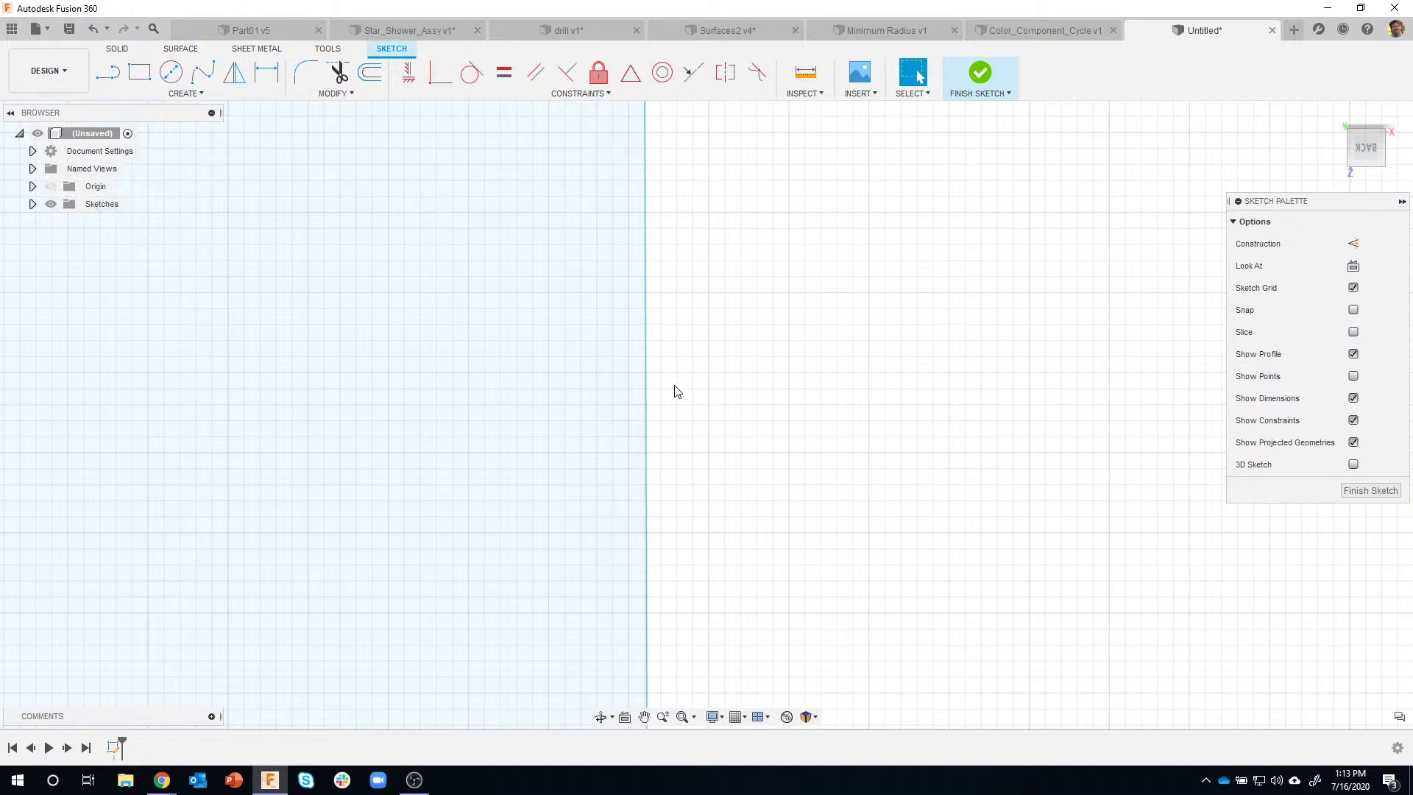
Select the arc along the same cattail edge to check its extent within the whole artwork, and clear the selection
click(649, 374)
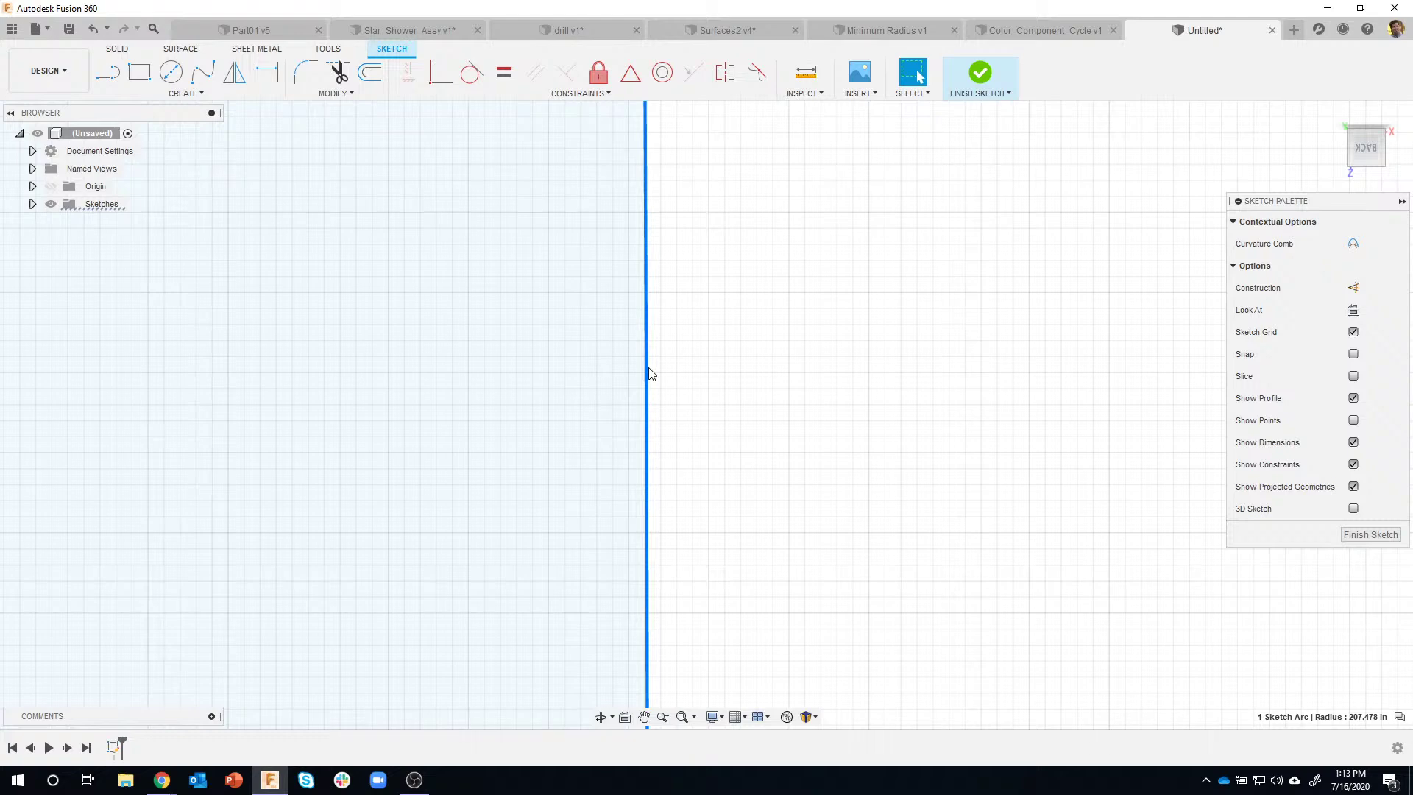
scroll(716, 474, down, 10)
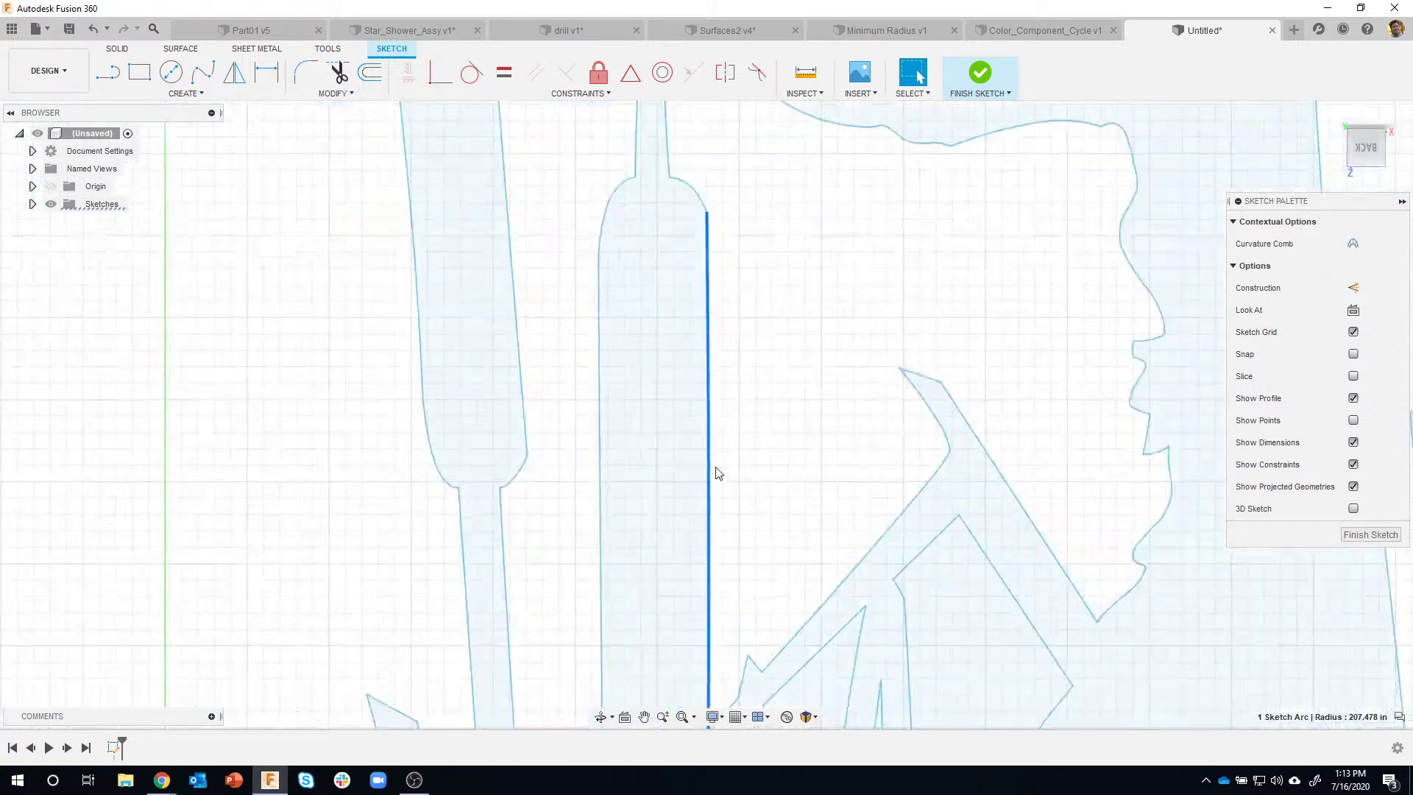
scroll(716, 474, down, 10)
middle_drag(751, 411, 672, 373)
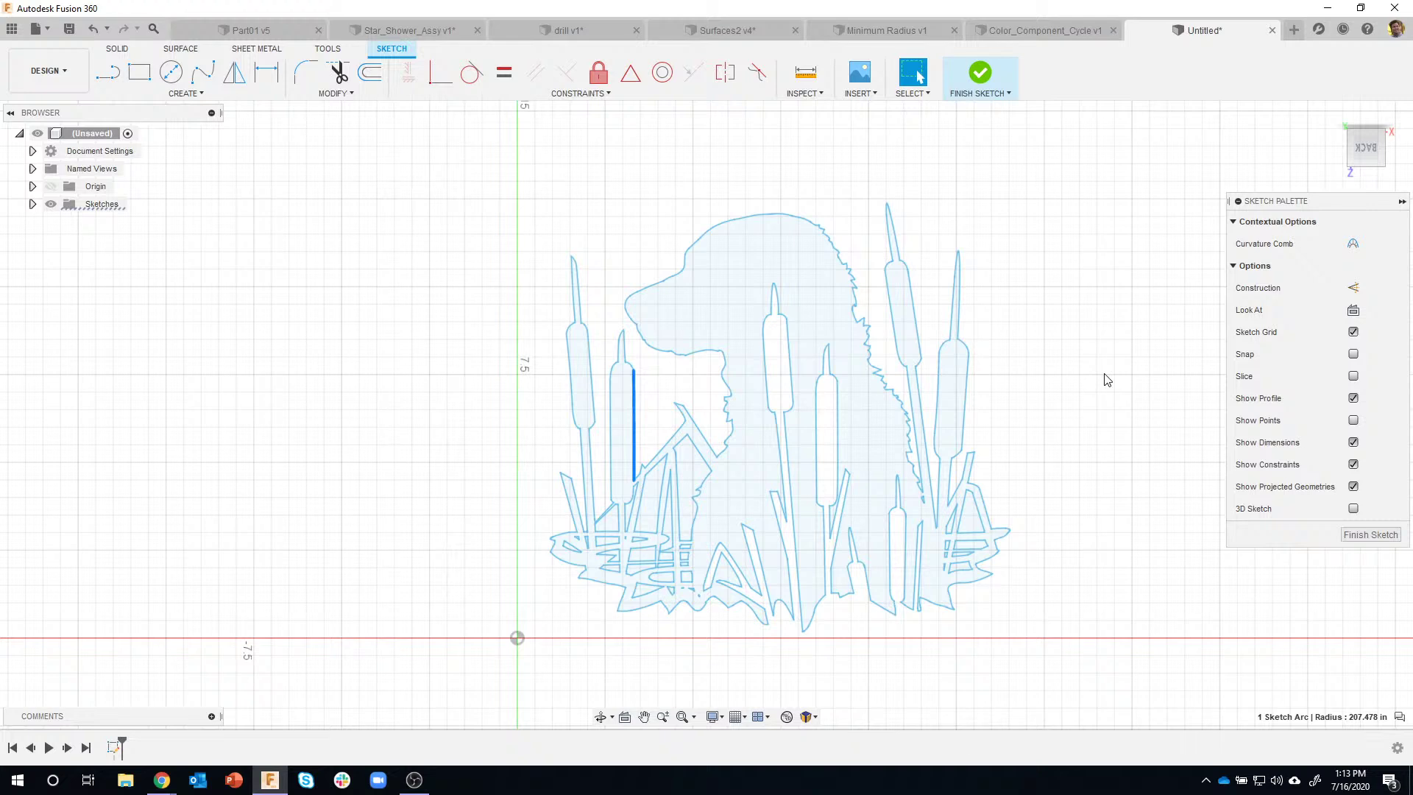
click(403, 521)
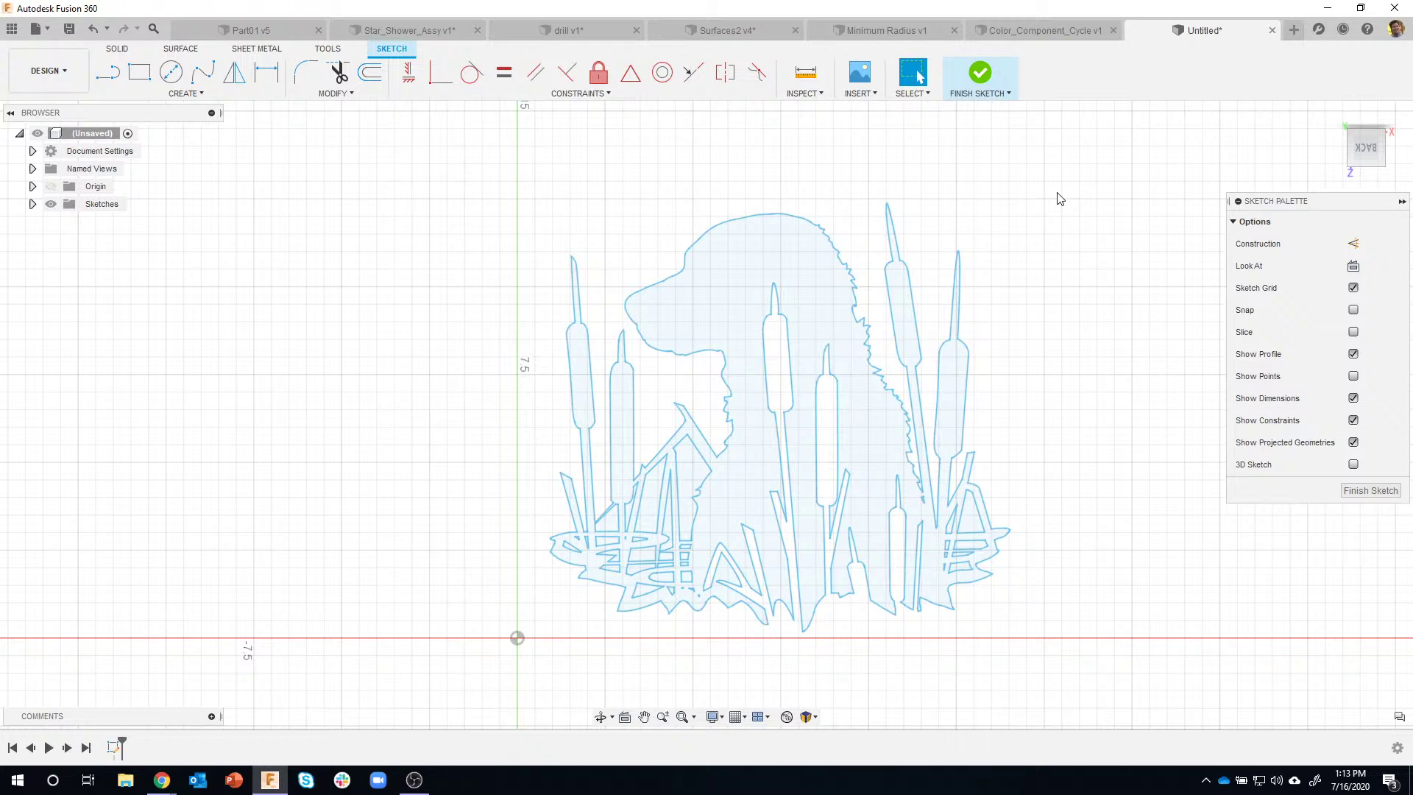
click(804, 94)
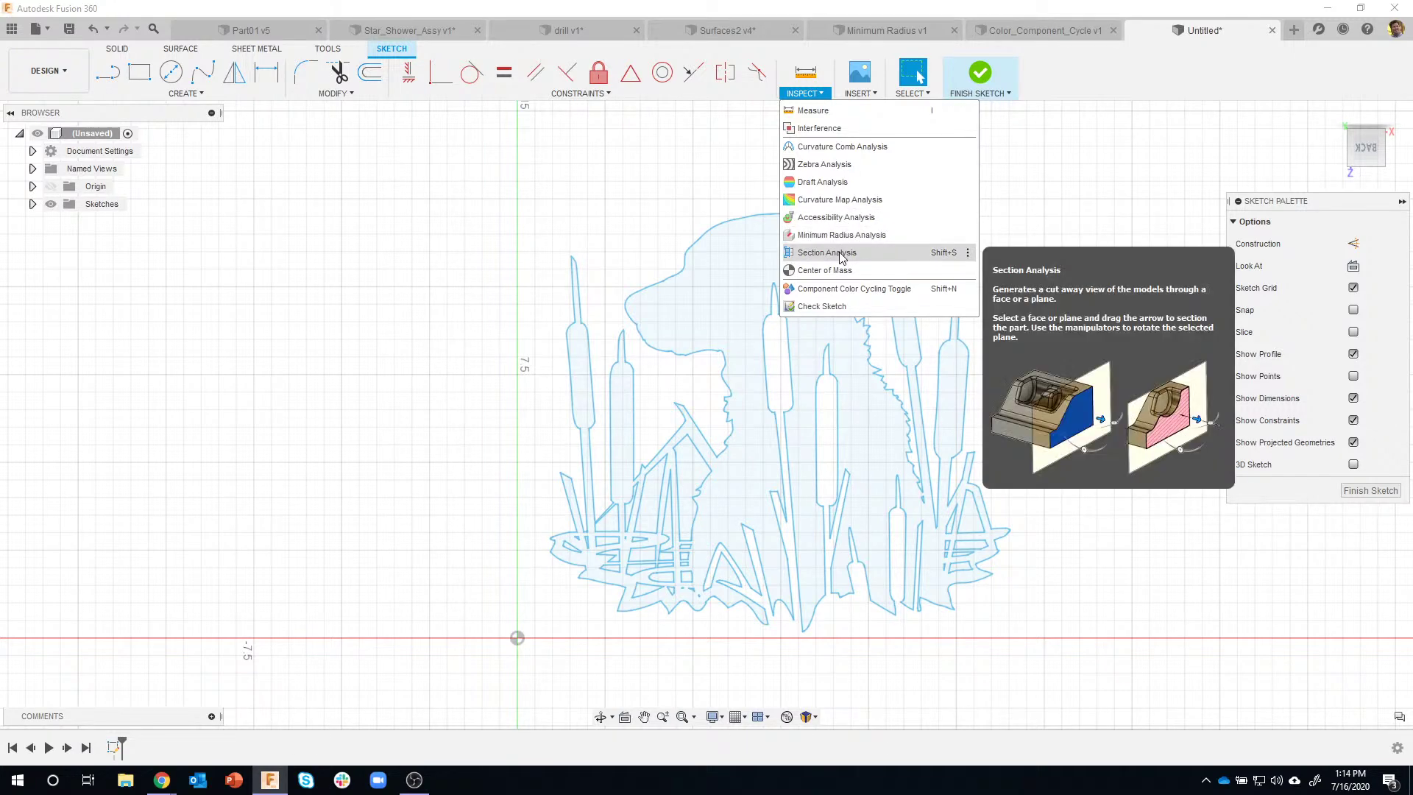
click(671, 172)
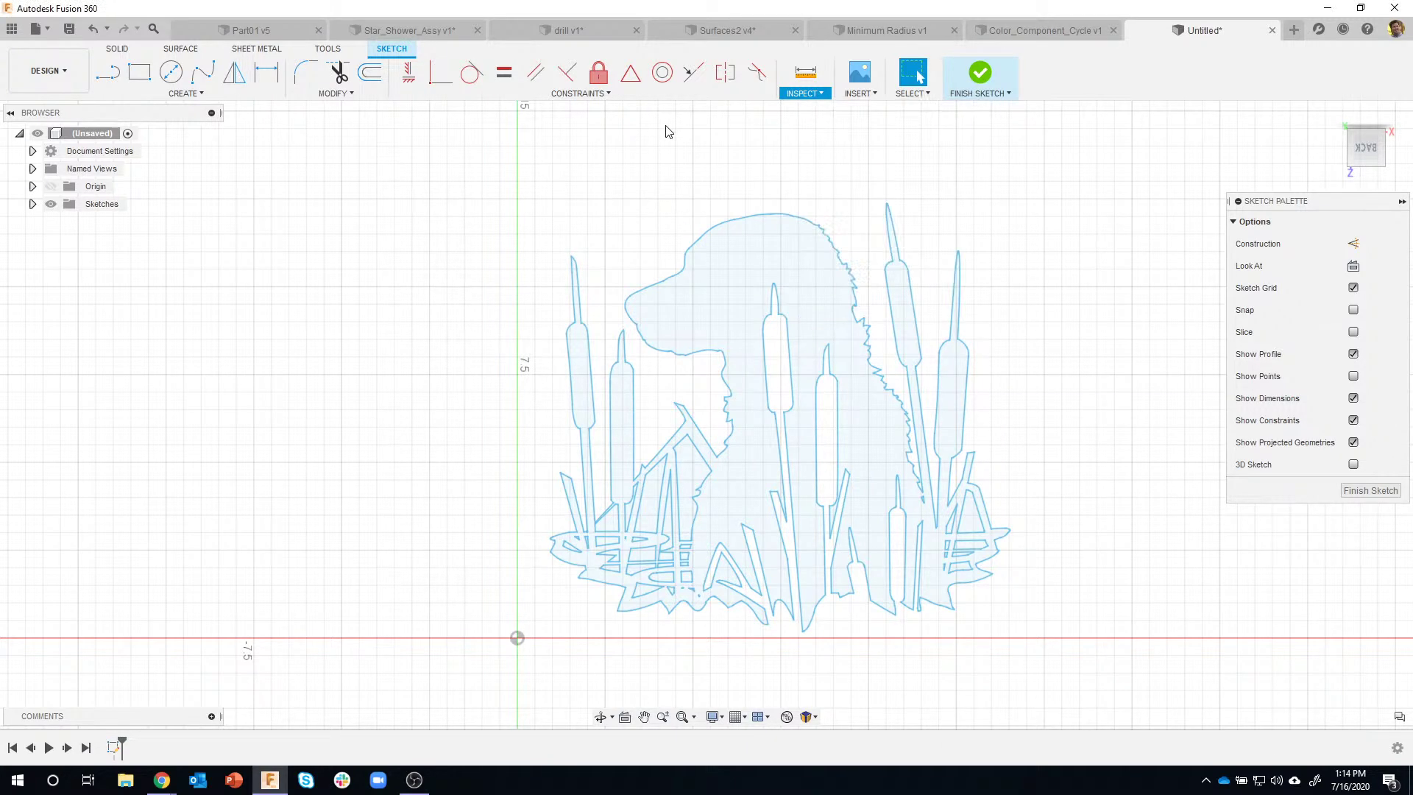
Switch to the Part01 v5 design and show the properties of the Plate body in the Mono Chassis component
click(261, 20)
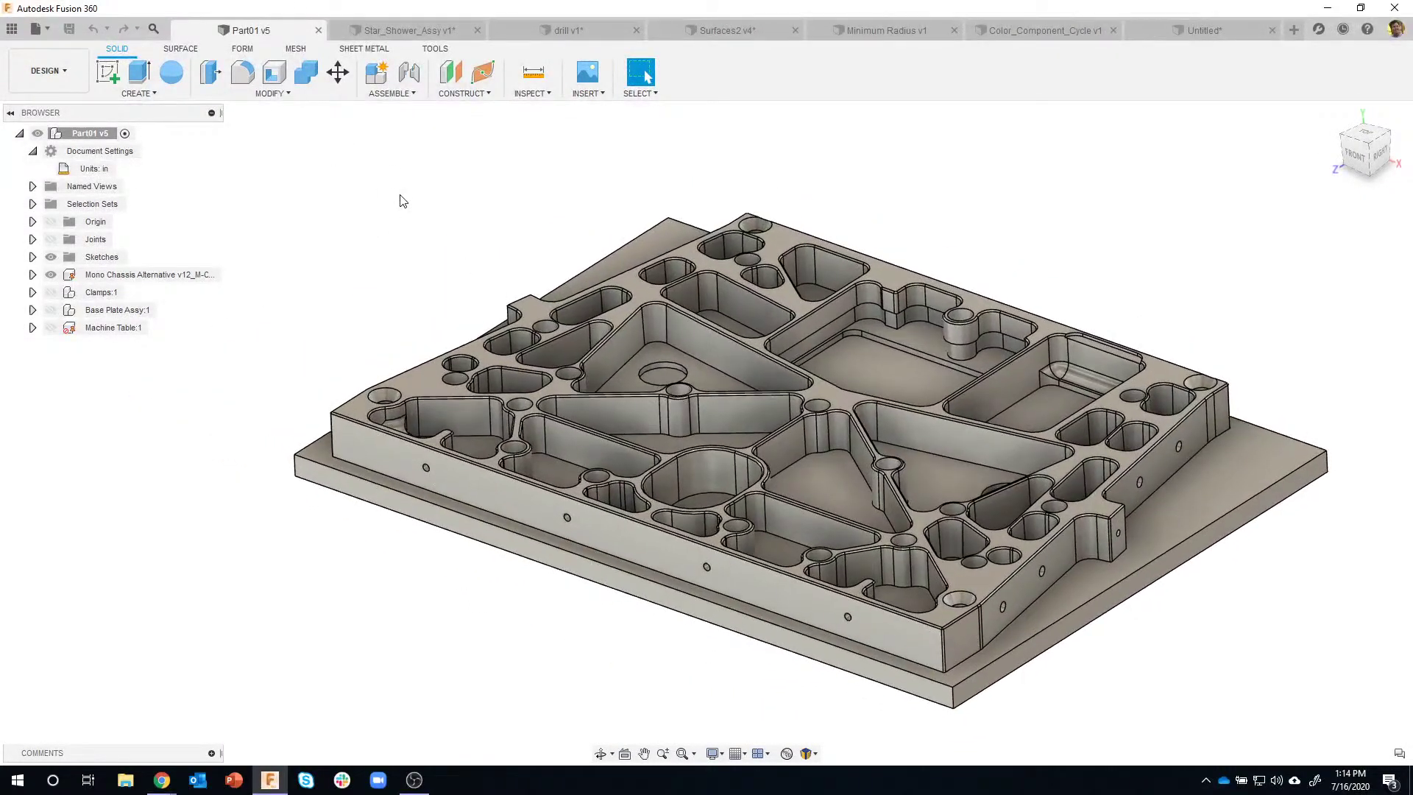
click(551, 99)
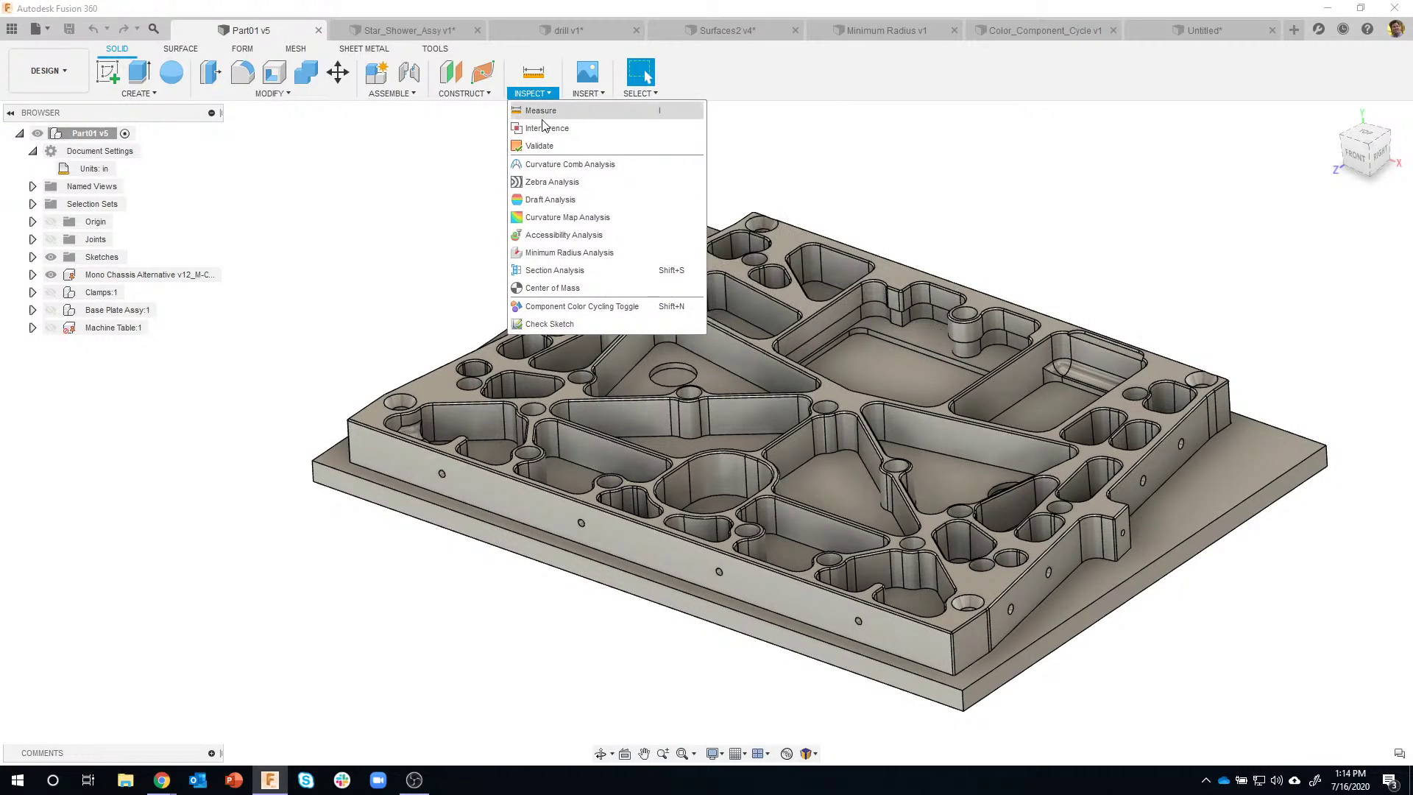
click(442, 263)
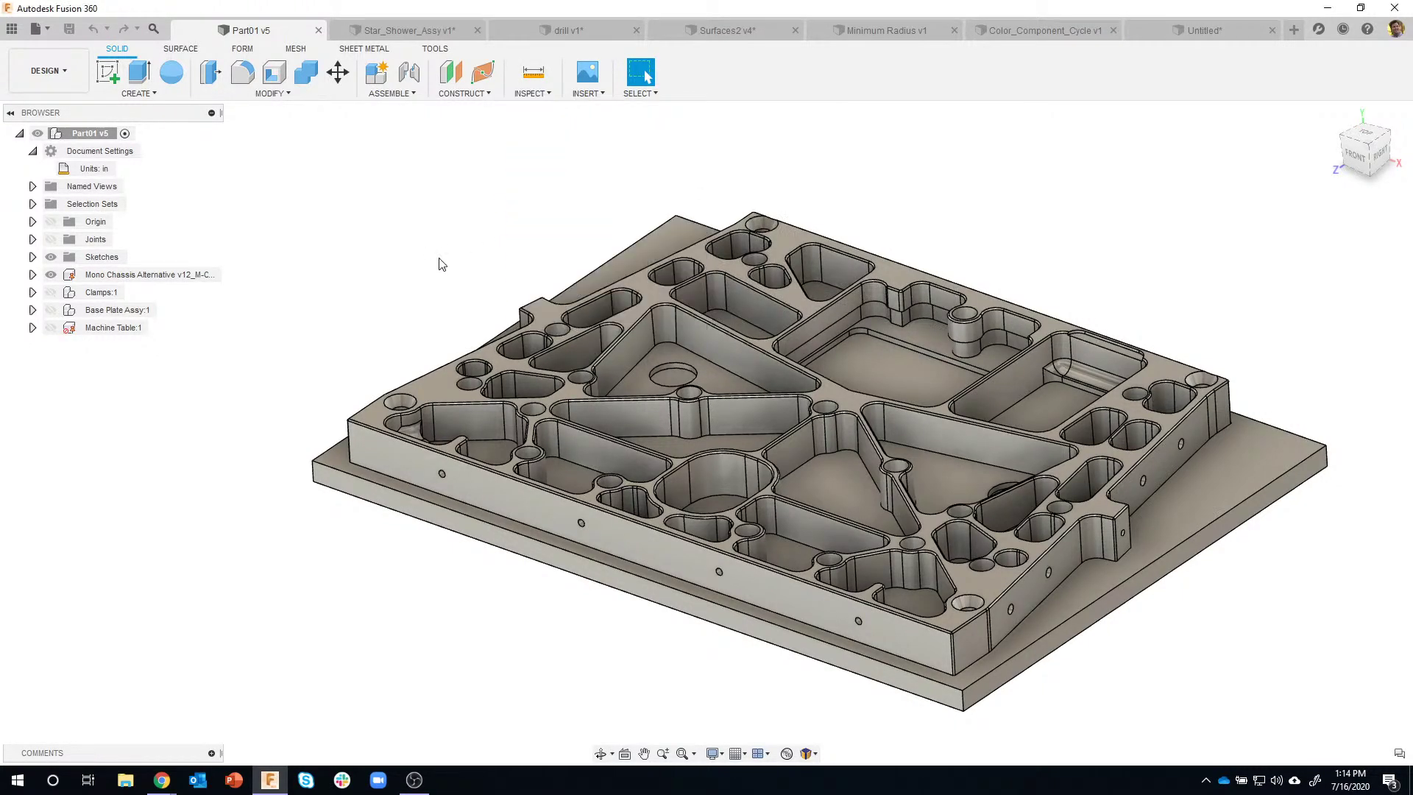
click(475, 399)
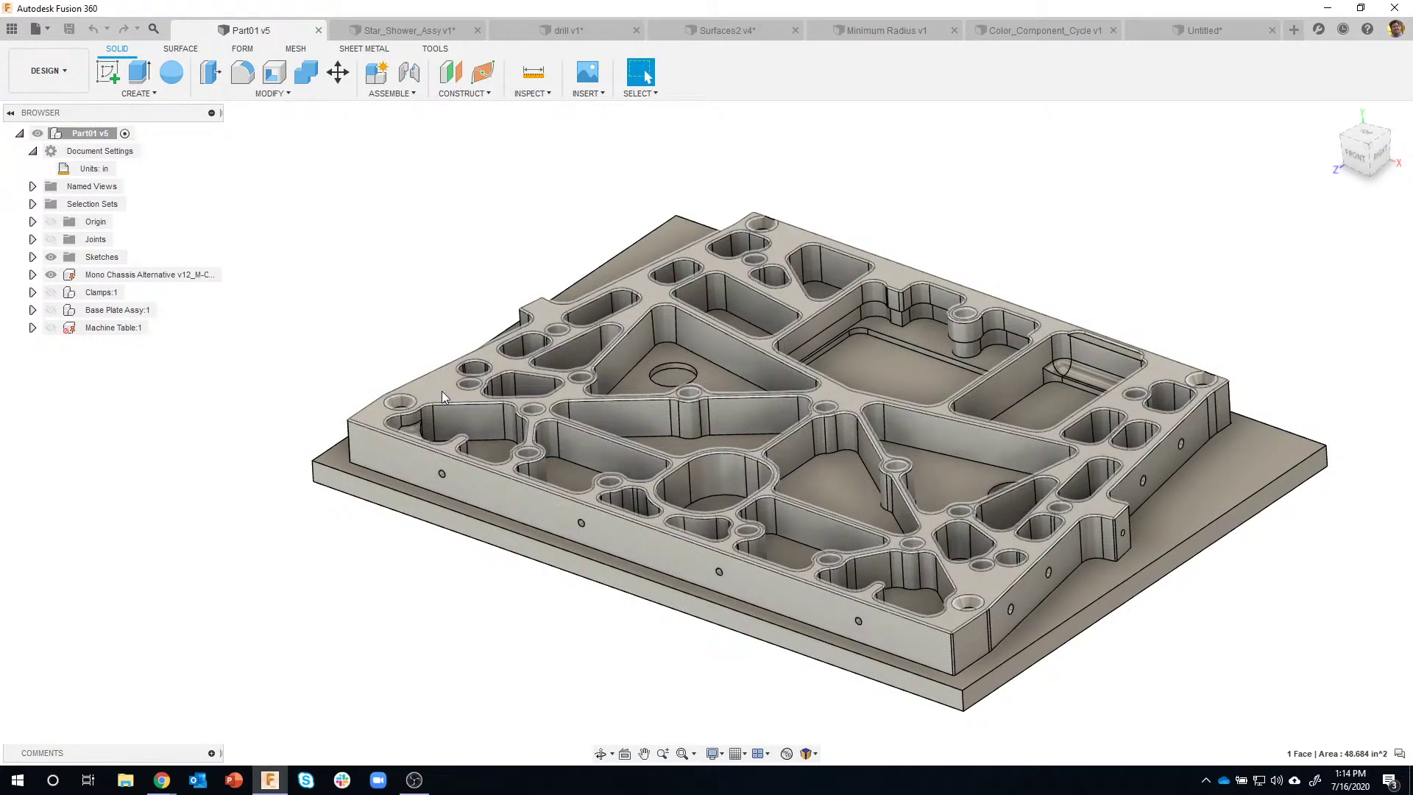
click(32, 275)
click(46, 310)
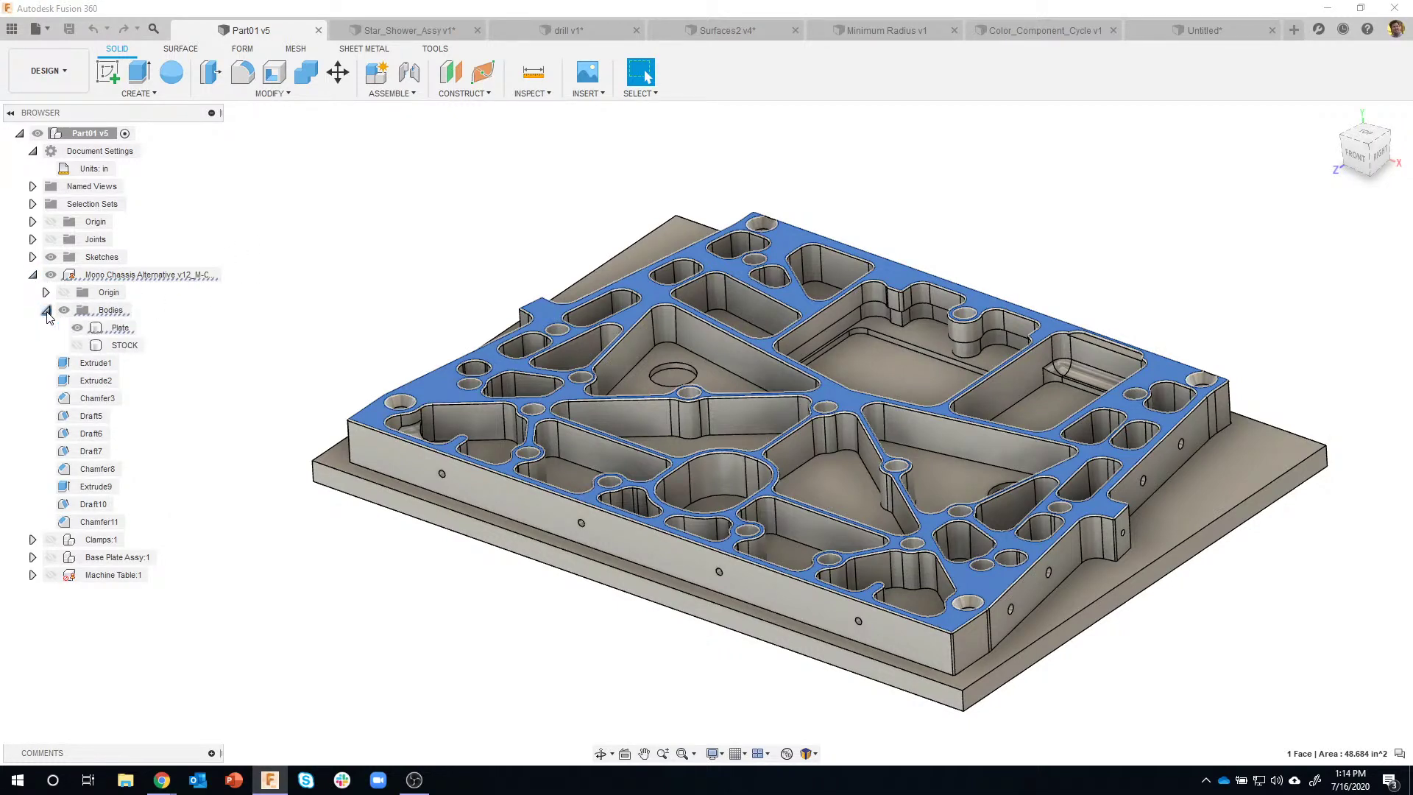
click(119, 328)
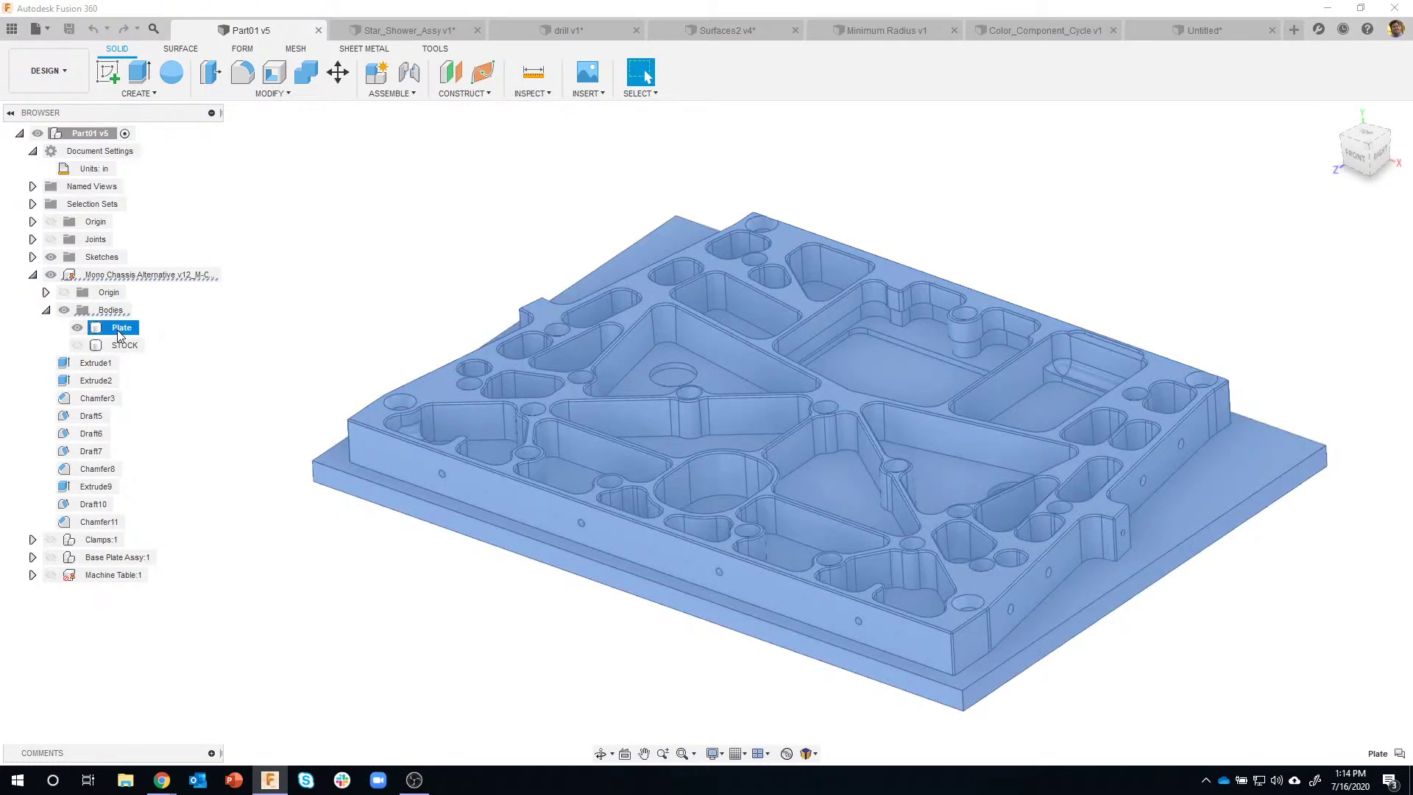
right_click(120, 335)
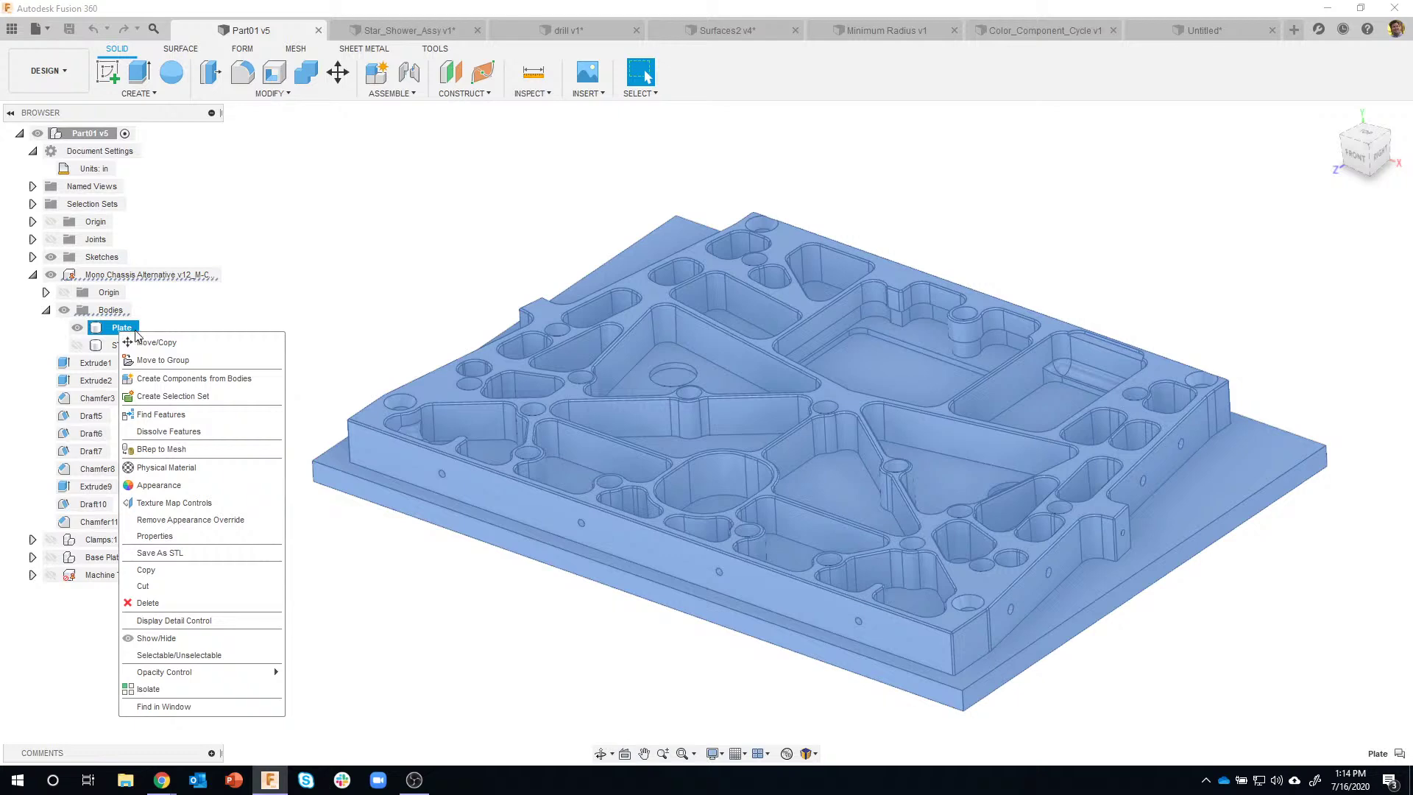
click(178, 537)
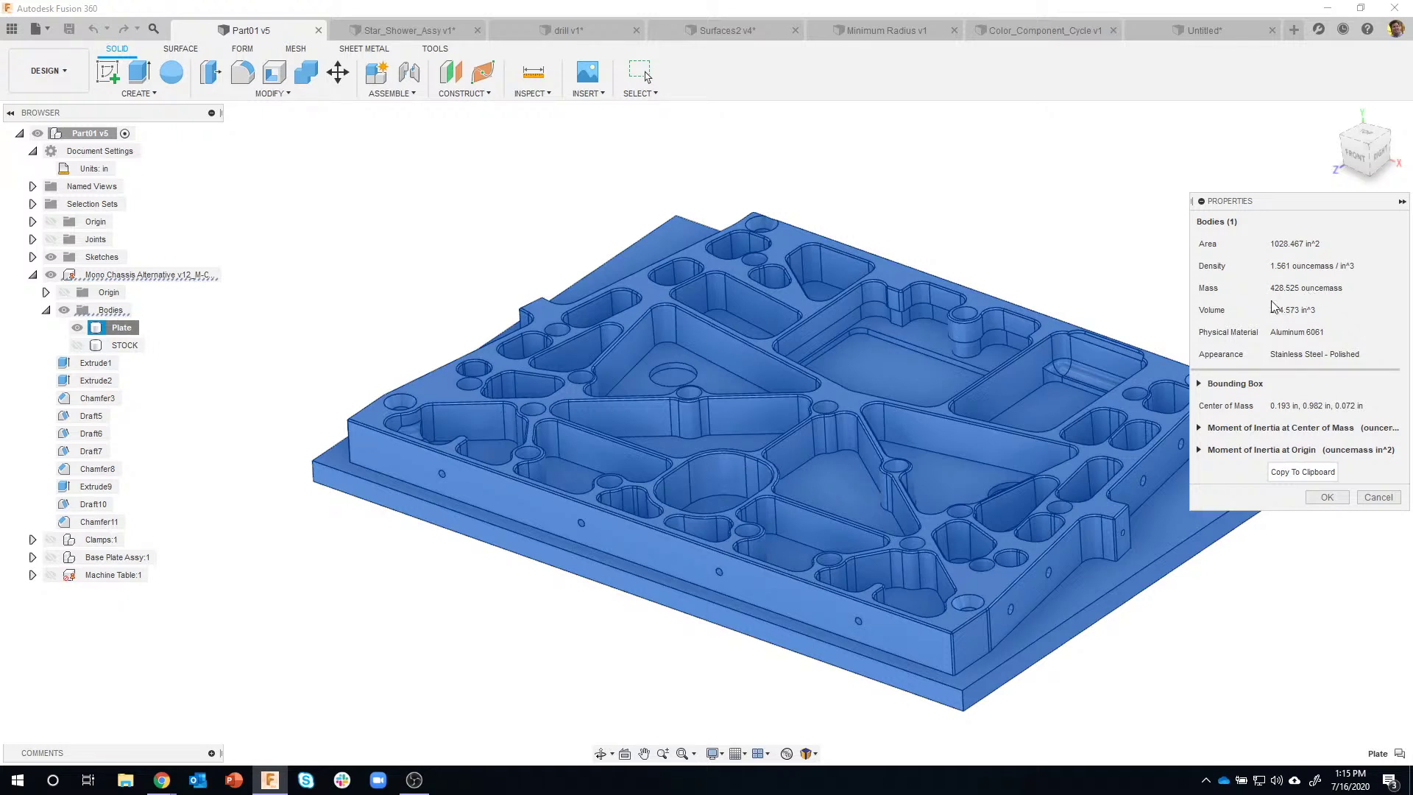
Inspect the Plate's bounding box and its moments of inertia at the center of mass and origin, and close the properties
click(1199, 384)
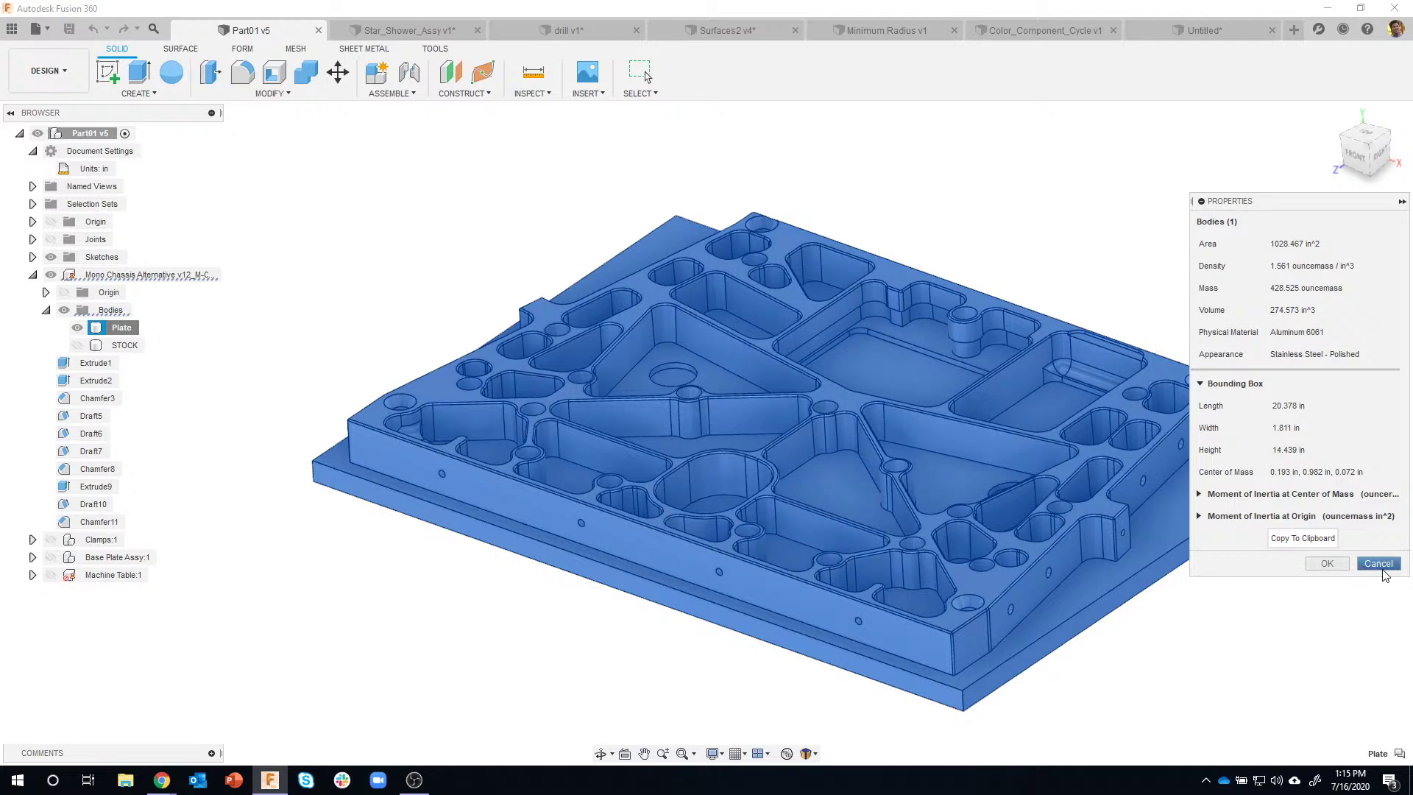
click(1205, 494)
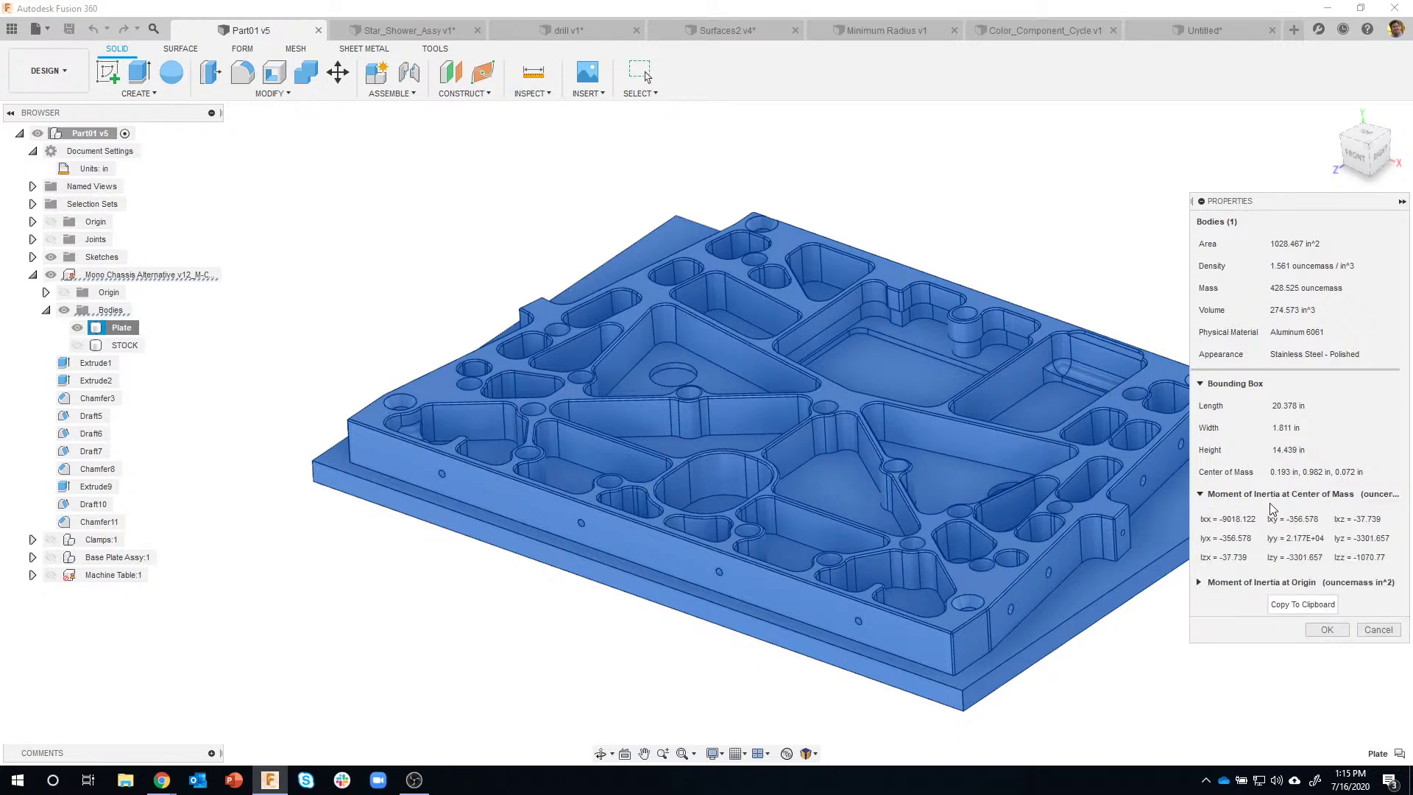
click(1201, 583)
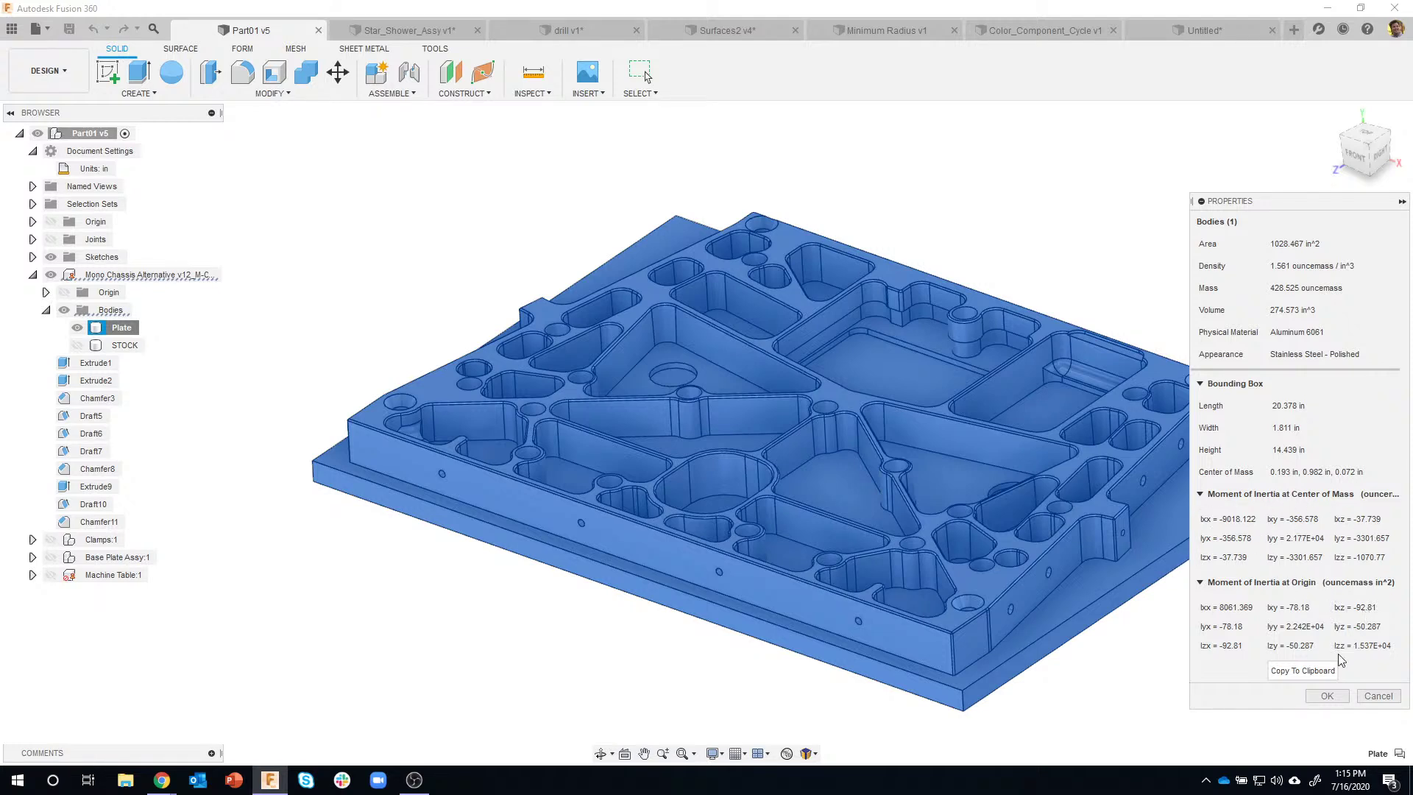
click(1364, 700)
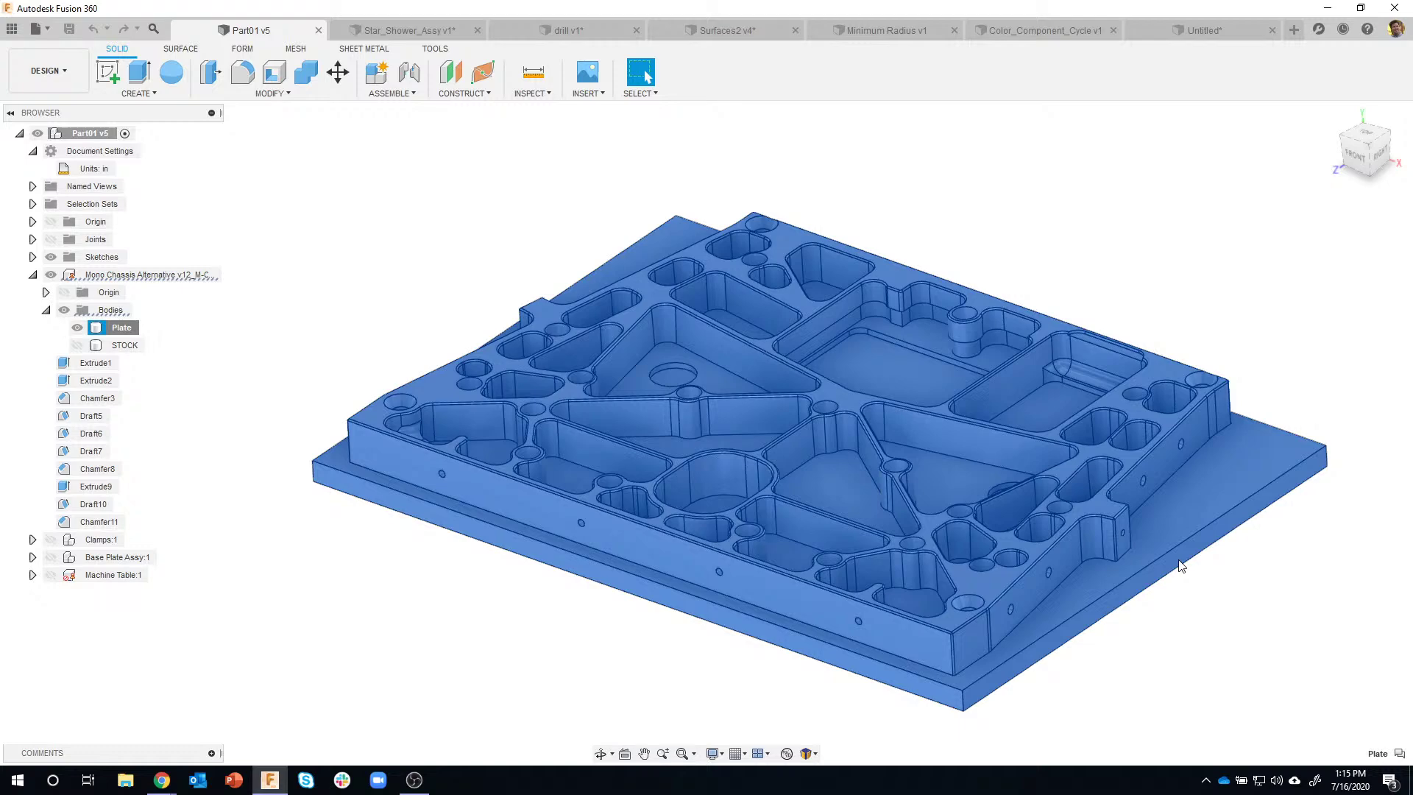
click(1071, 271)
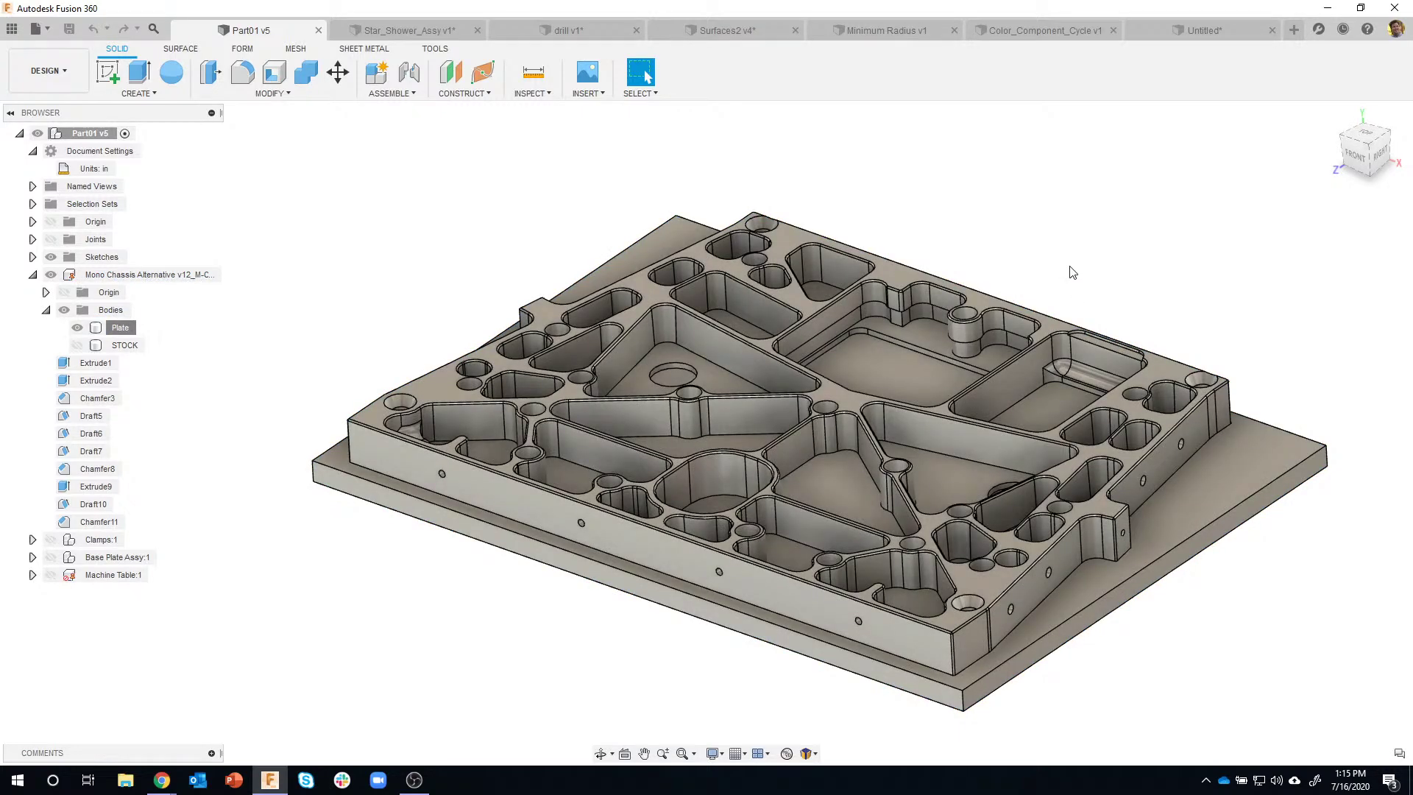